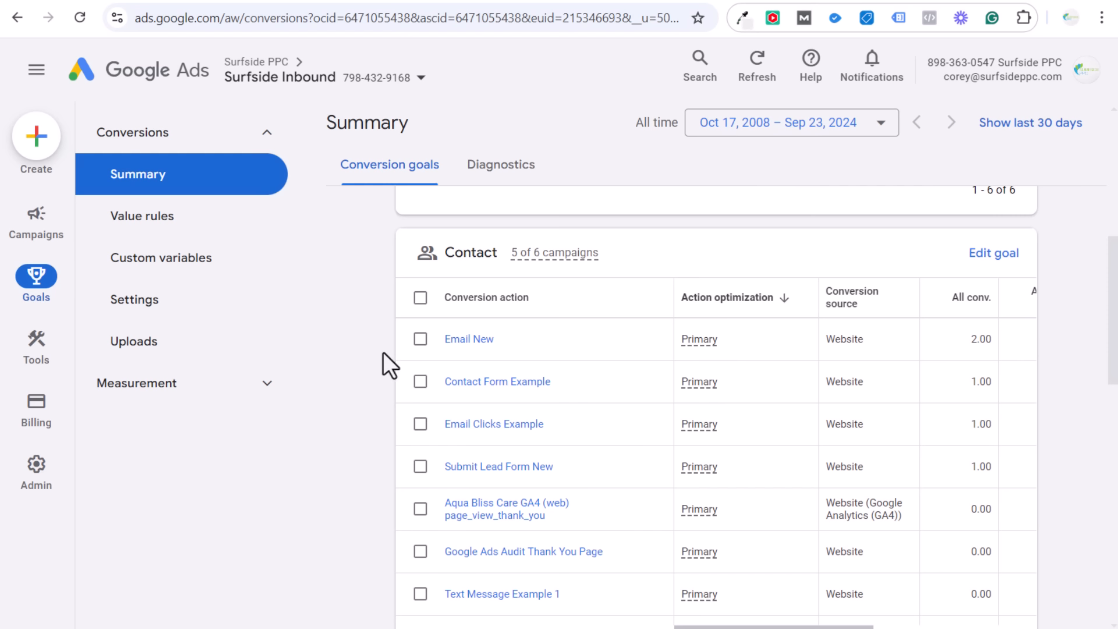
Open the account's campaign overview listing all campaigns.
mouse_move(41, 218)
click(130, 261)
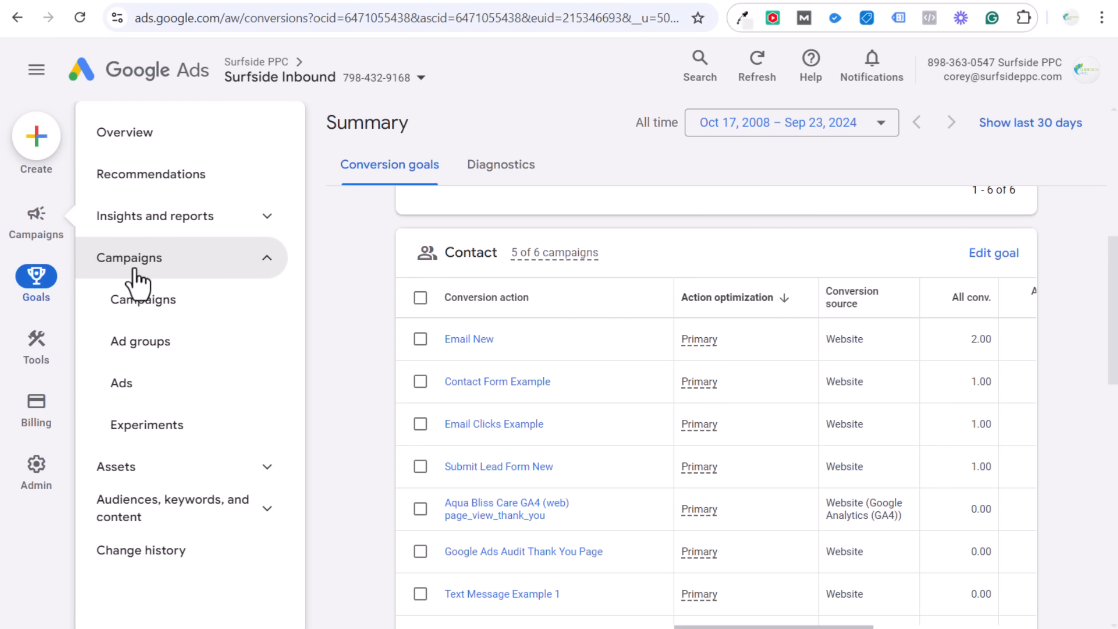
click(148, 300)
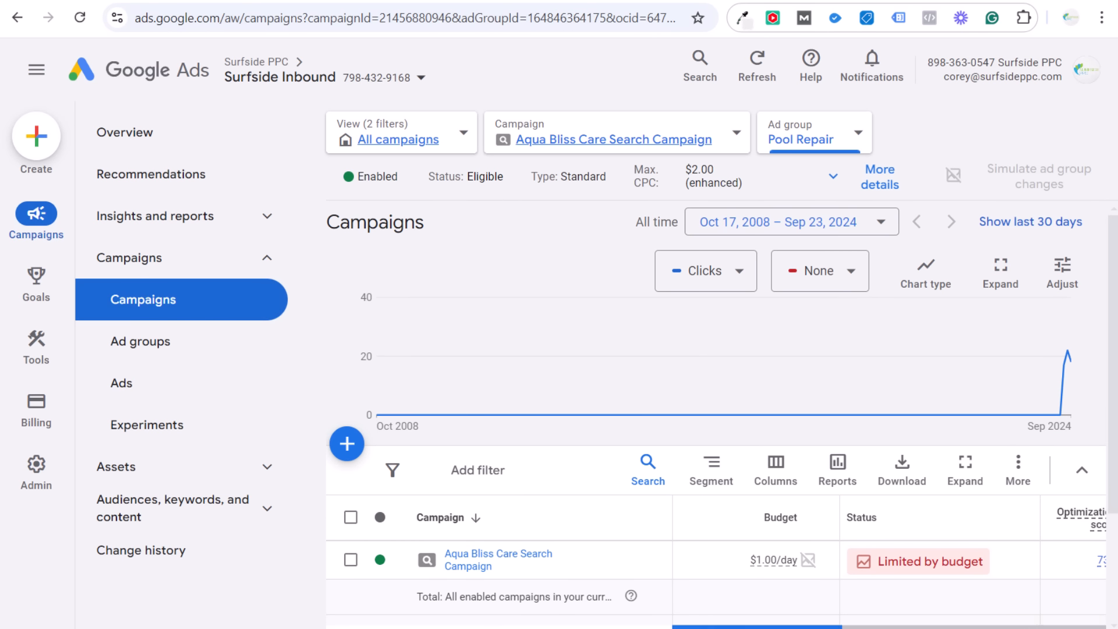
Examine the cost, conversion rate, conversions and cost per conversion of the Aqua Bliss Care Search Campaign.
drag(831, 625, 1115, 626)
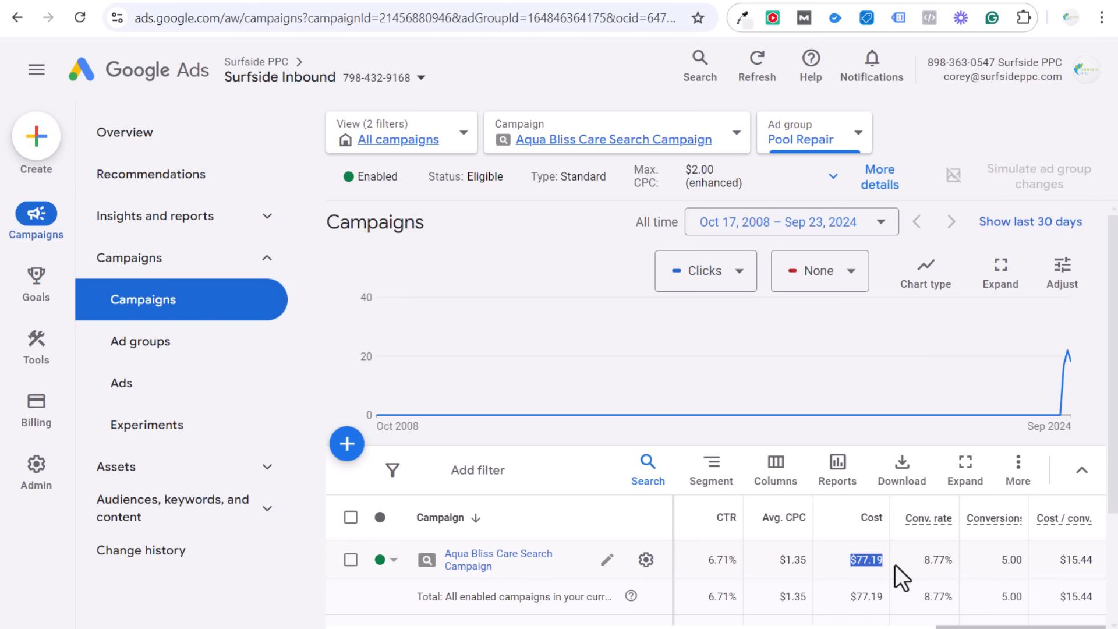
drag(1010, 560, 1096, 560)
click(1079, 561)
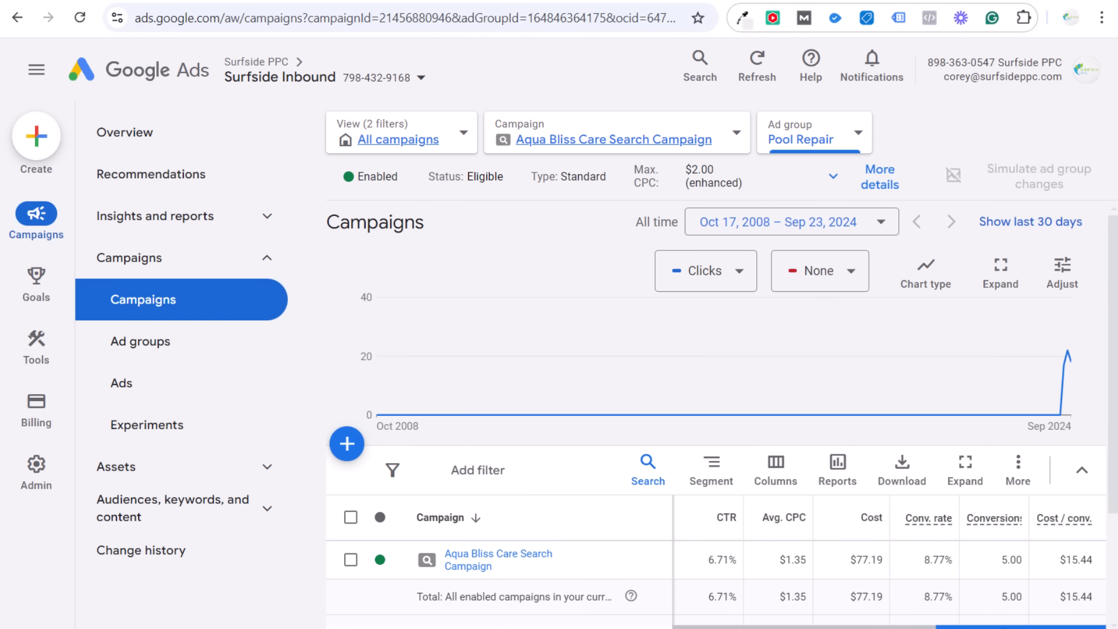
drag(1000, 625, 988, 625)
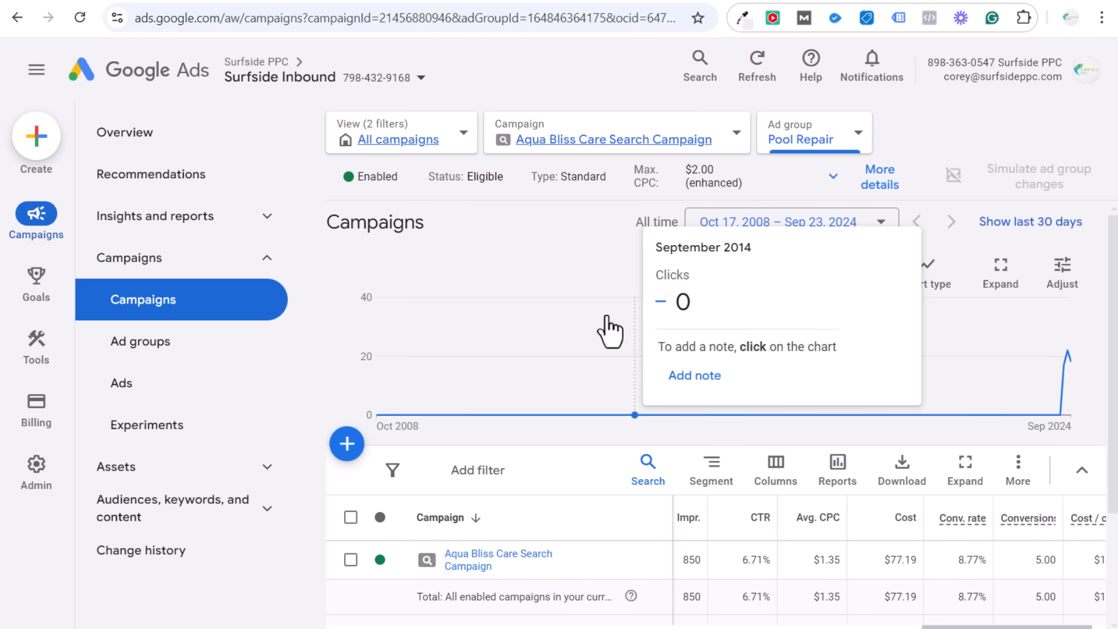
scroll(862, 557, down, 2)
drag(958, 568, 972, 570)
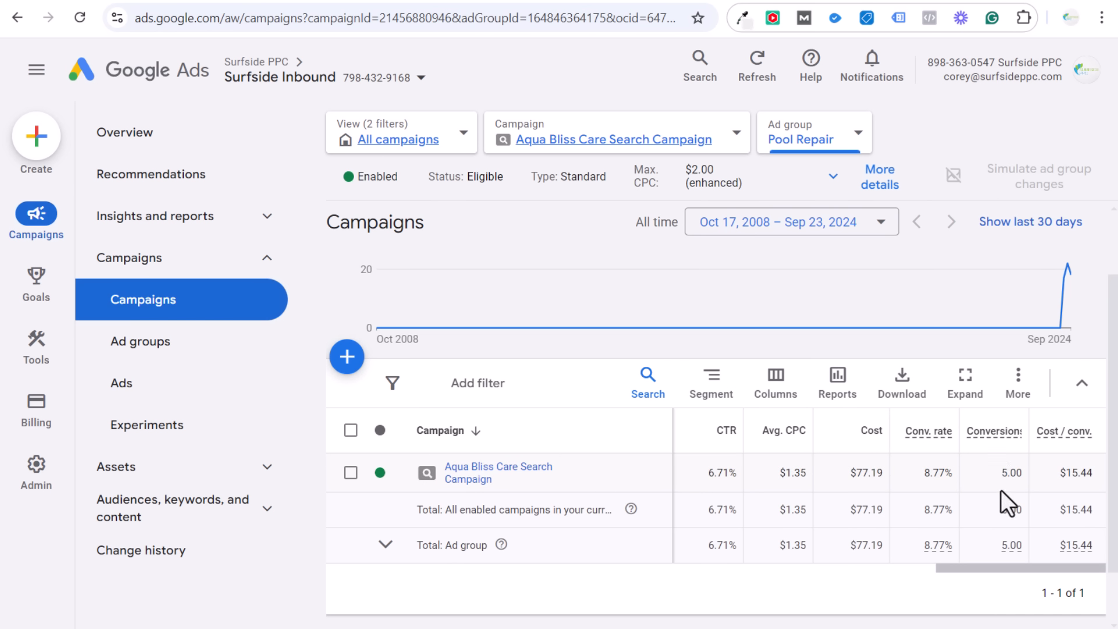
drag(1000, 473, 1018, 475)
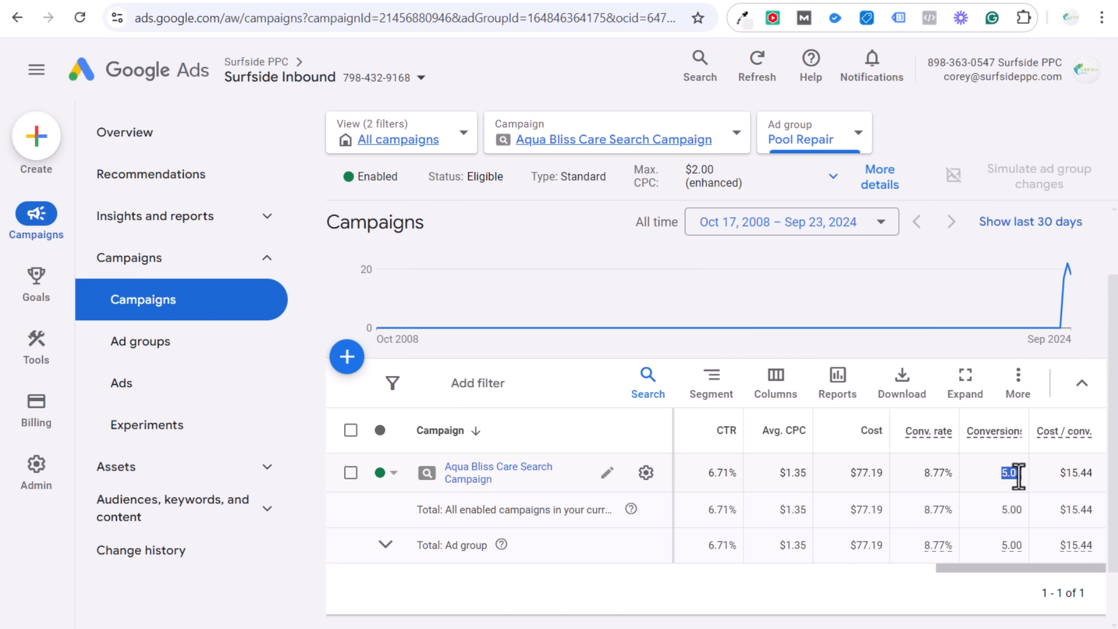
click(1017, 474)
drag(1020, 477, 999, 476)
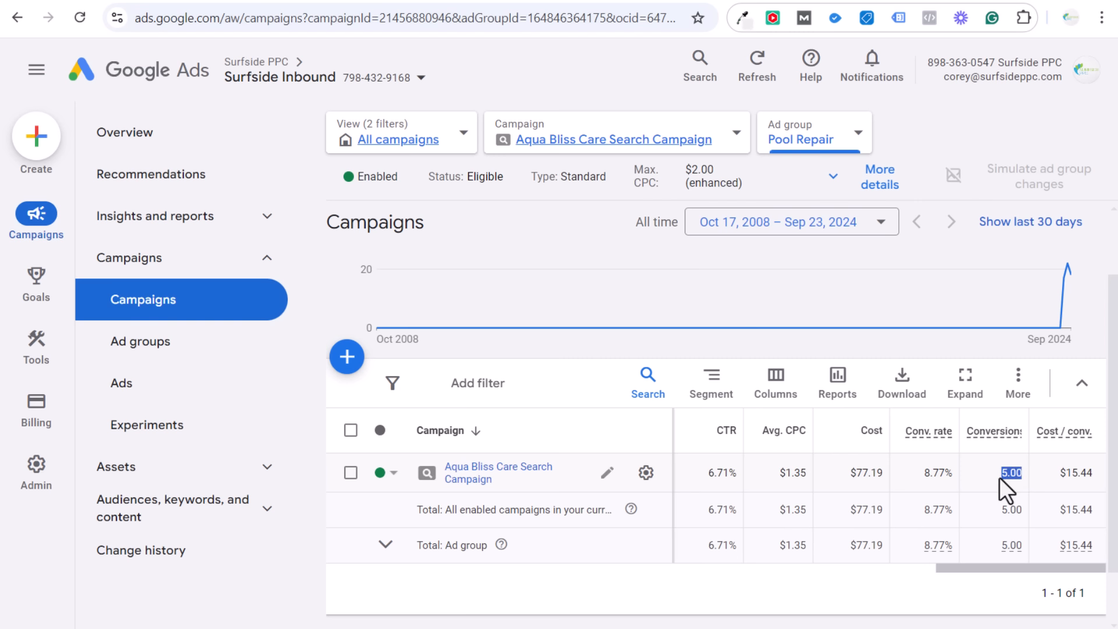
click(980, 574)
drag(984, 568, 782, 569)
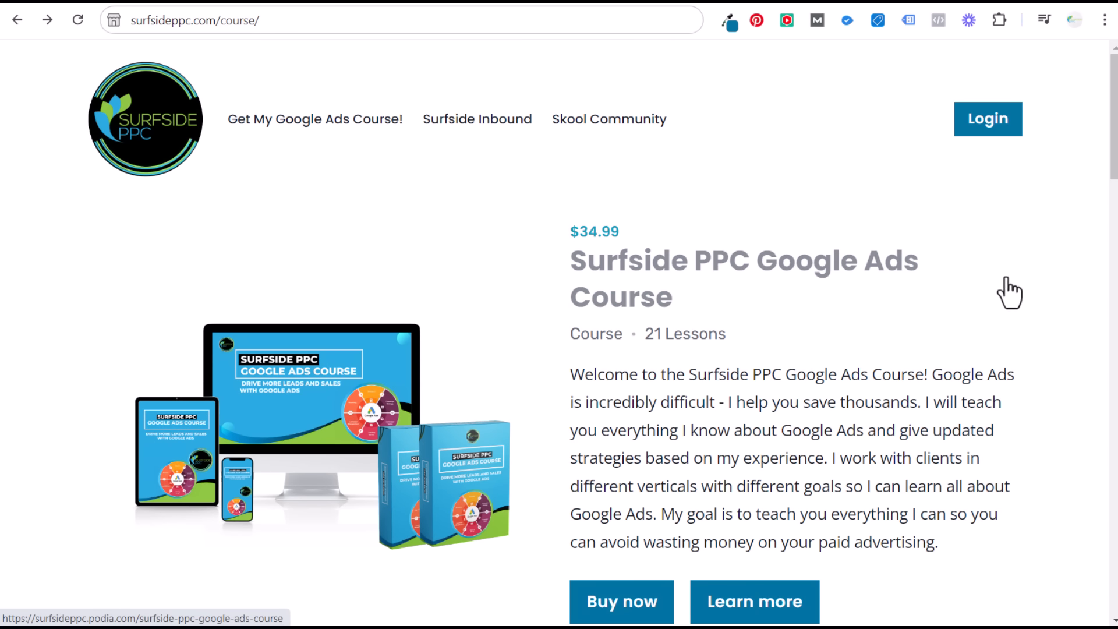
Look through the Surfside PPC Google Ads Course page and its membership offer.
scroll(1033, 303, down, 18)
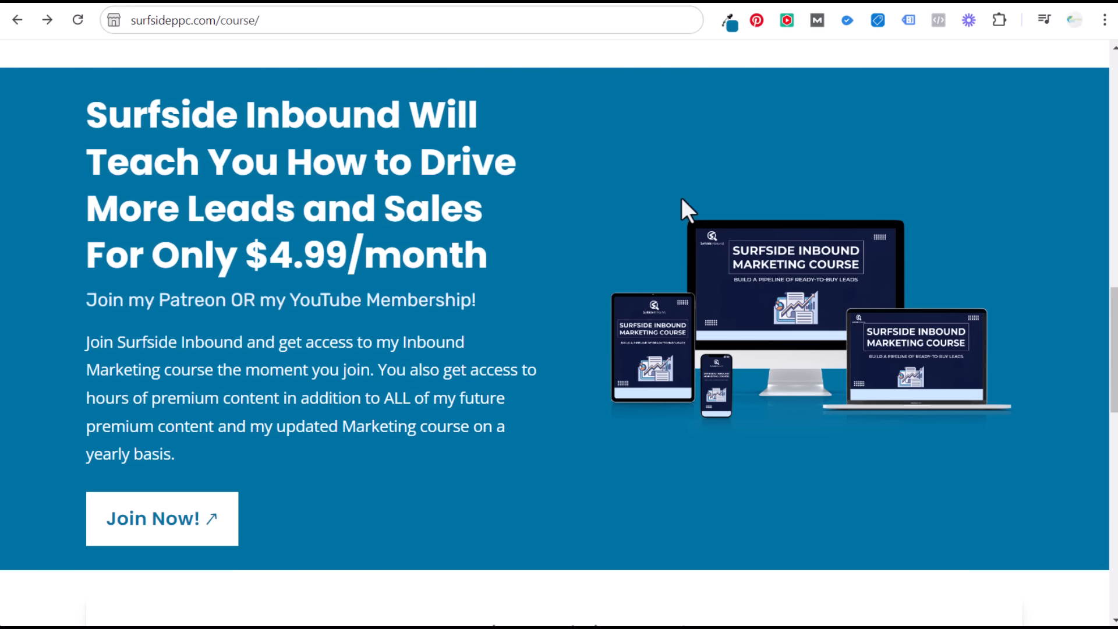
click(855, 1)
scroll(644, 379, down, 5)
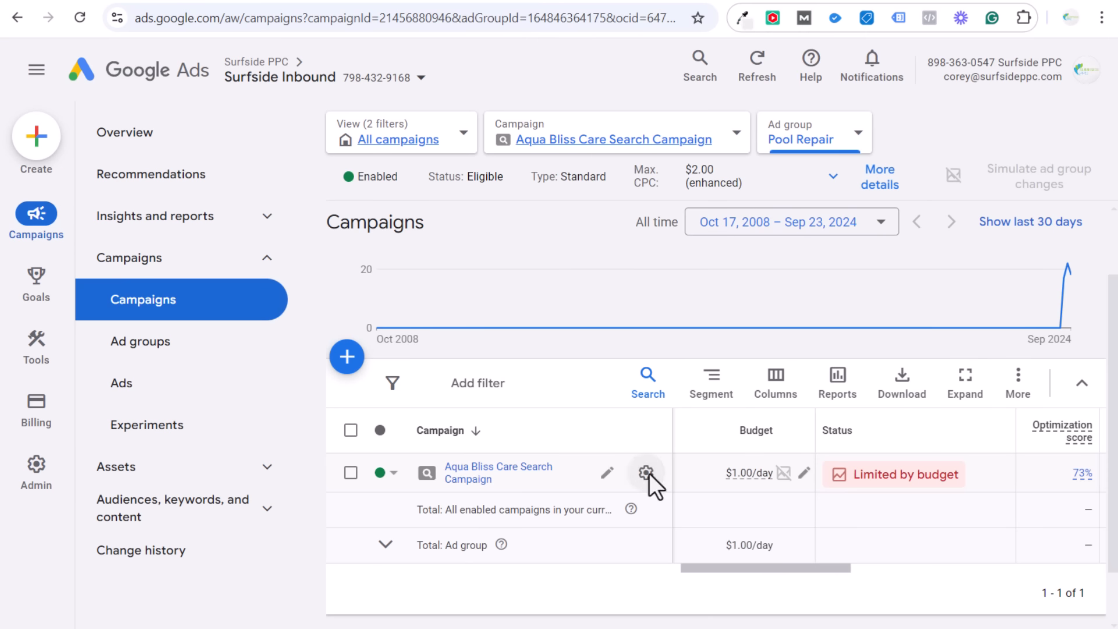
Open the settings of the Aqua Bliss Care Search Campaign and go to its bidding section.
click(646, 470)
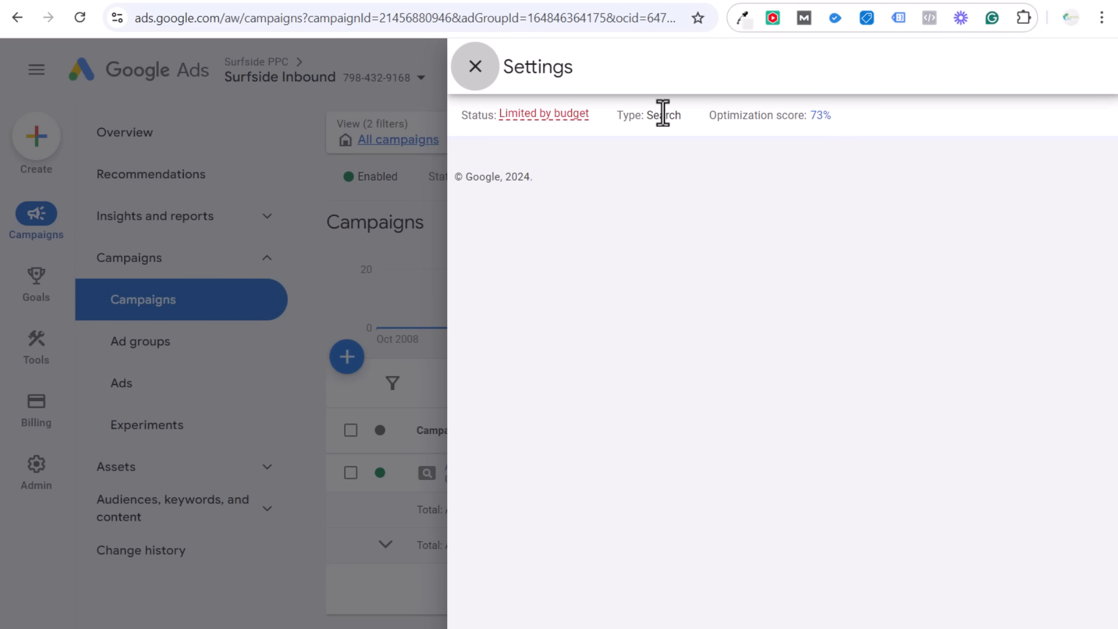
scroll(951, 265, down, 3)
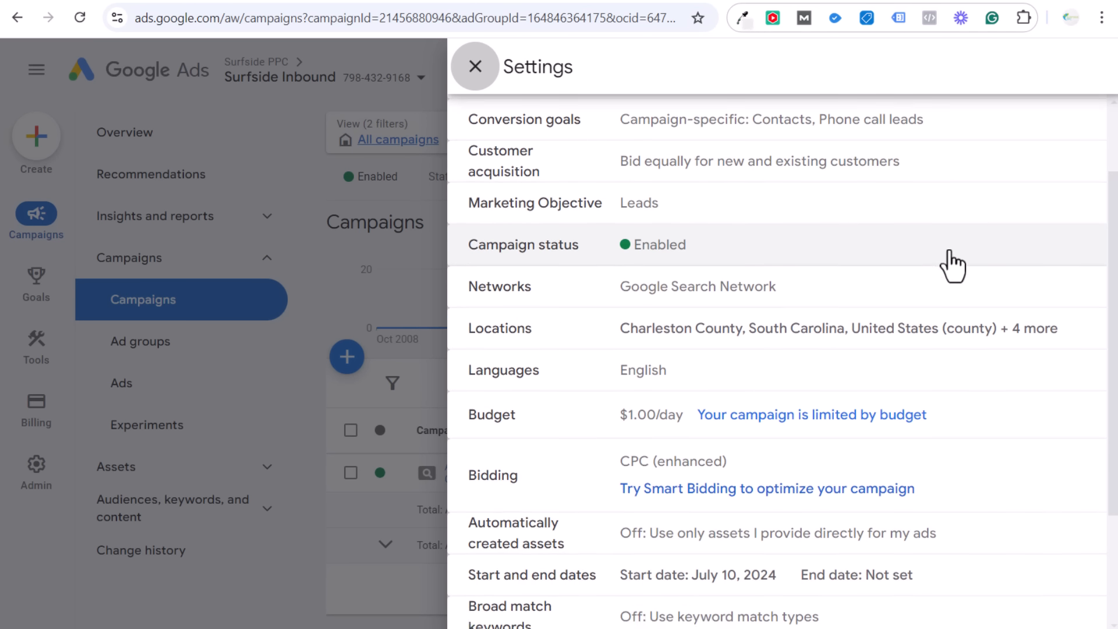
scroll(995, 248, down, 2)
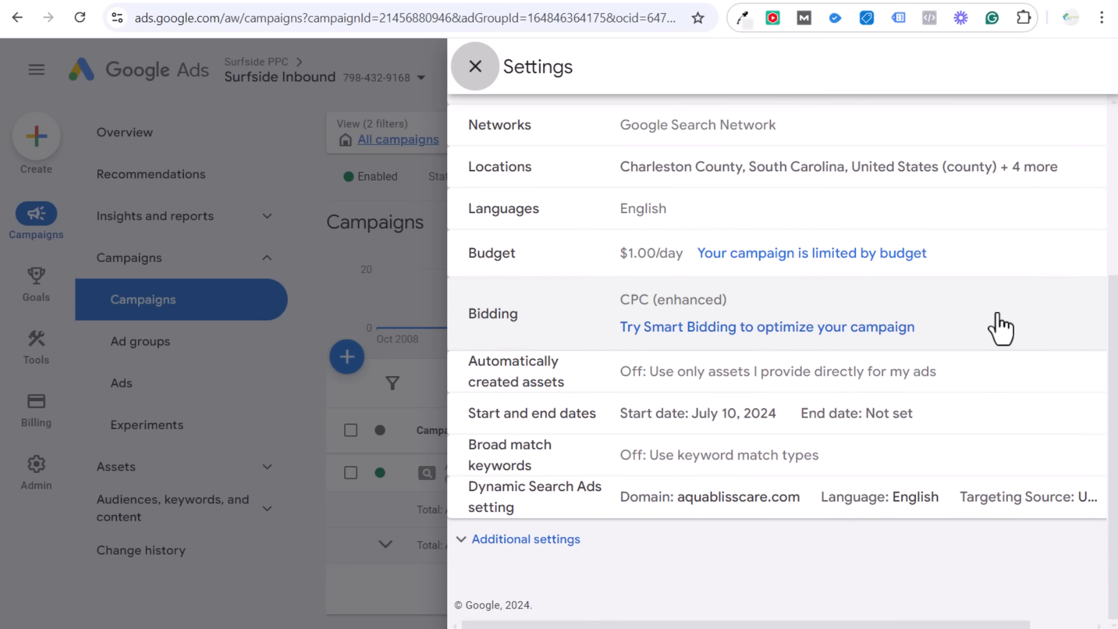
Try changing the campaign's bid strategy to Maximize conversions with a target cost per action.
click(1000, 329)
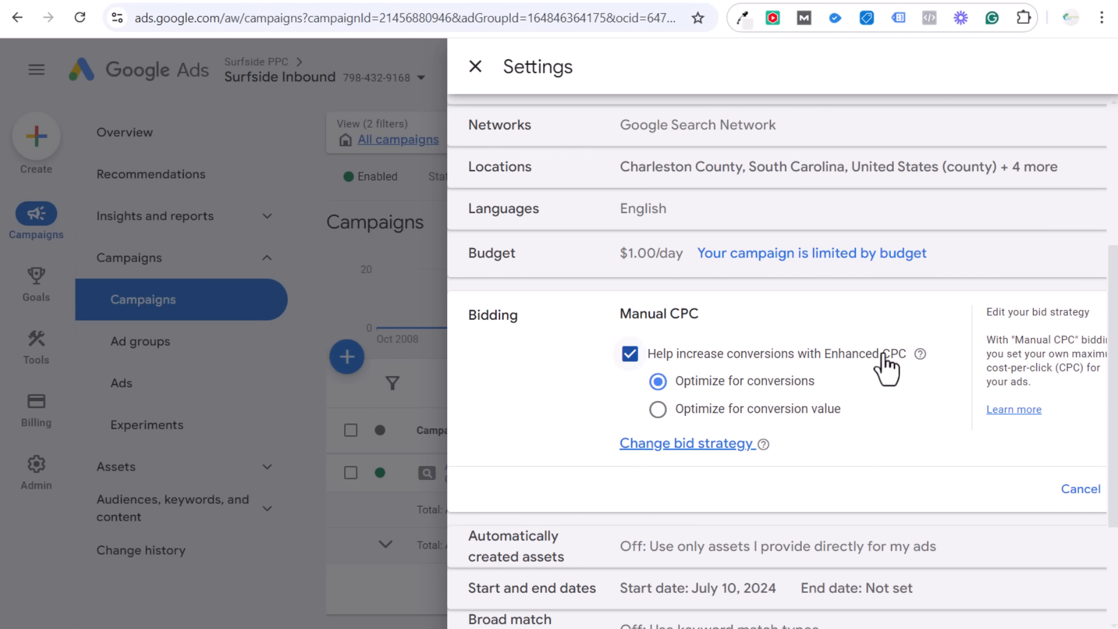
click(672, 448)
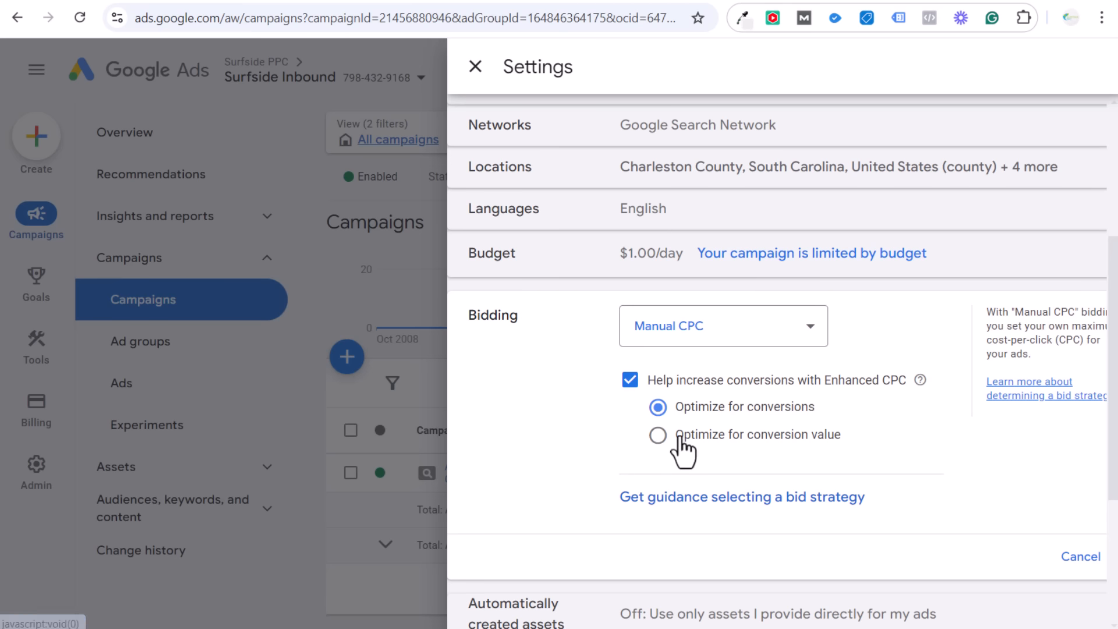
click(785, 334)
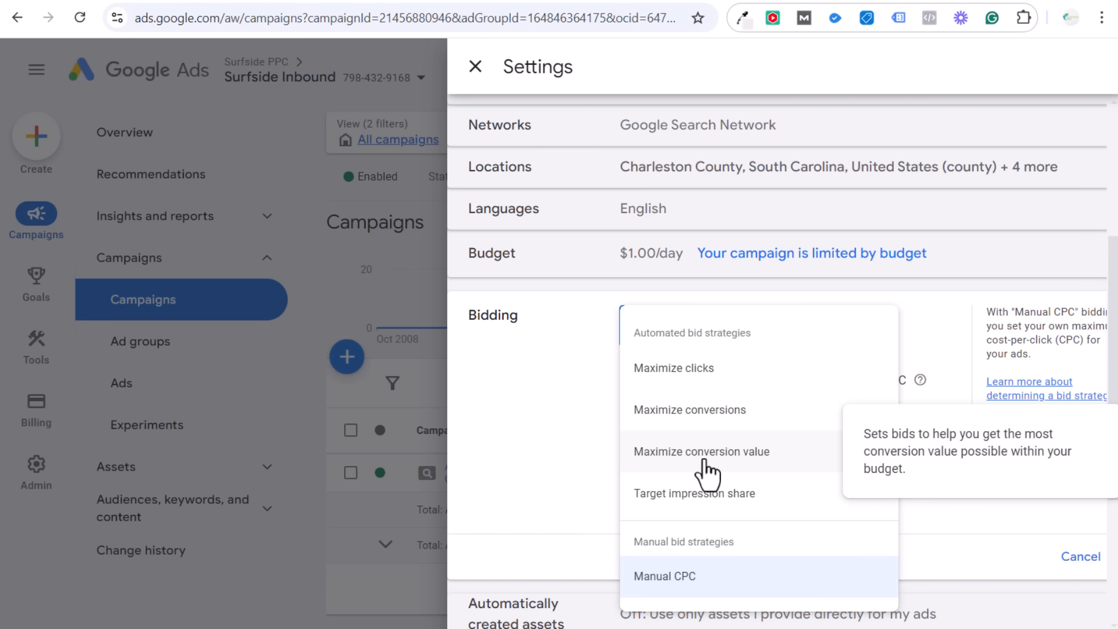
click(704, 412)
click(745, 388)
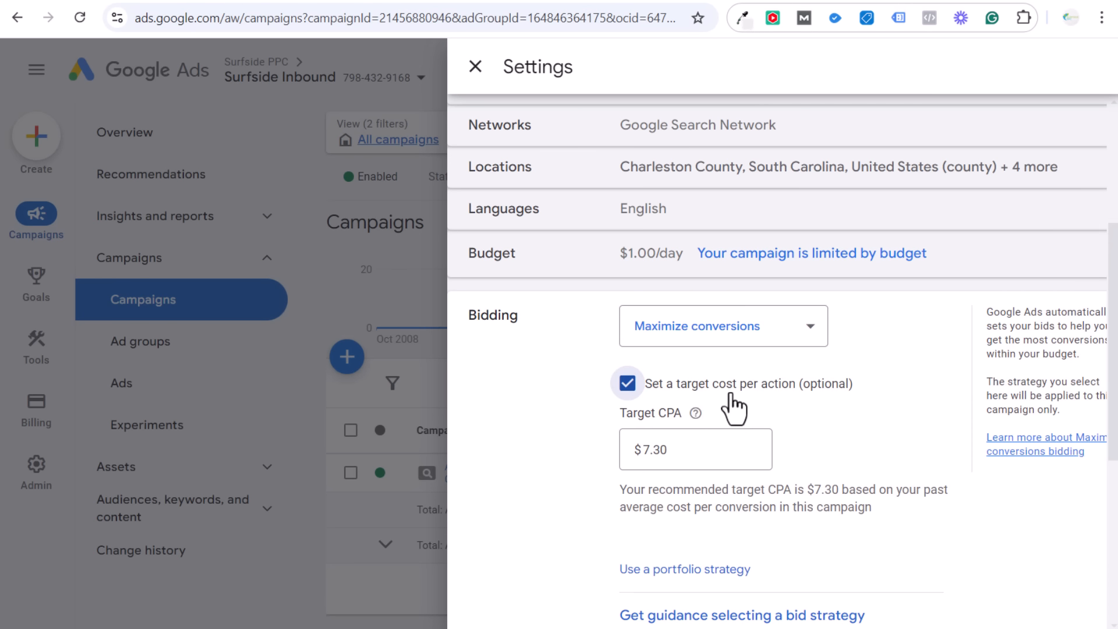
Try the Maximize conversion value strategy with and without a target return on ad spend, and cancel the bidding change.
click(763, 331)
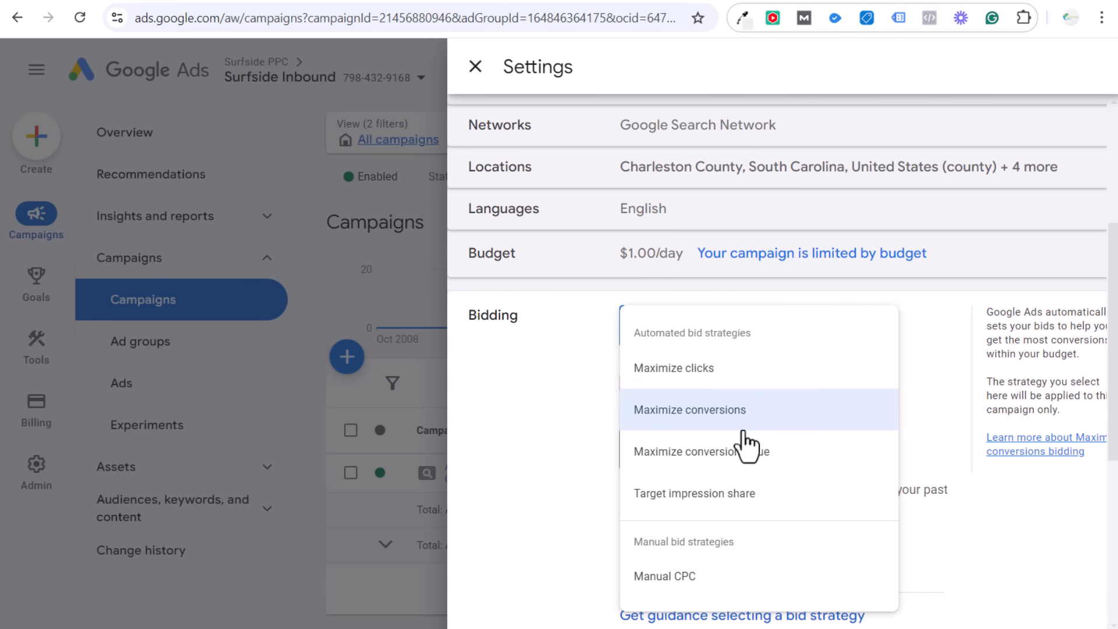
click(699, 413)
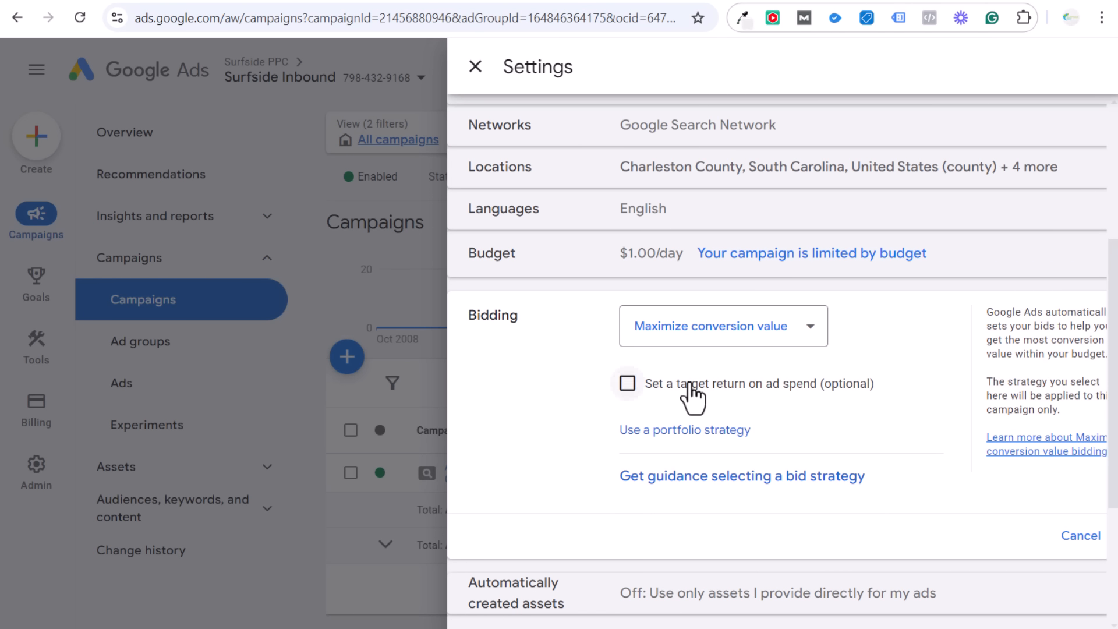
click(689, 385)
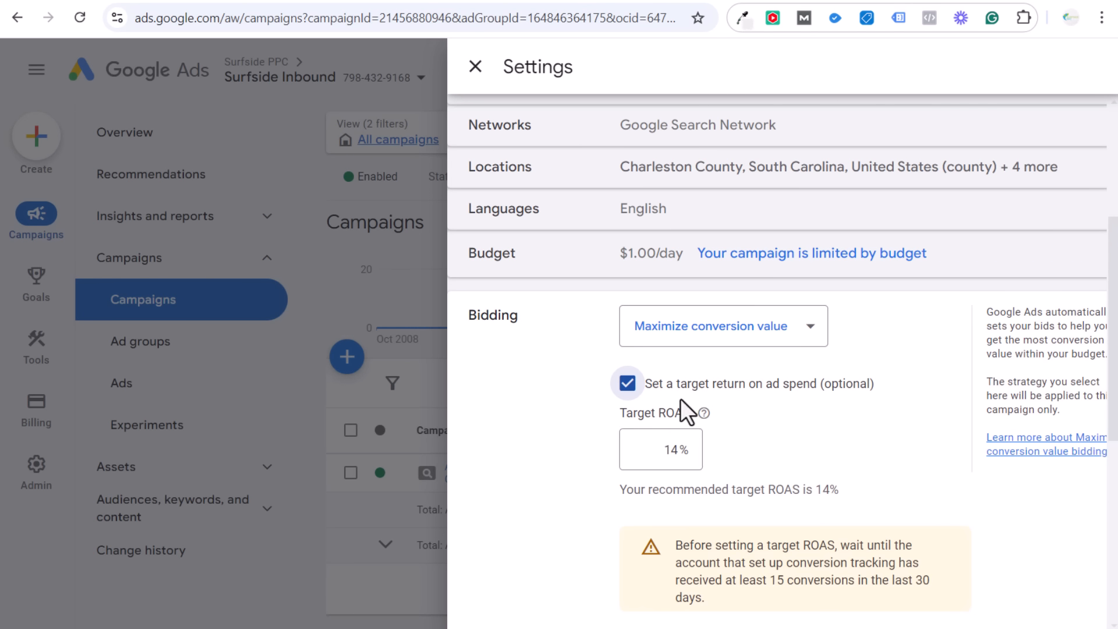
click(628, 384)
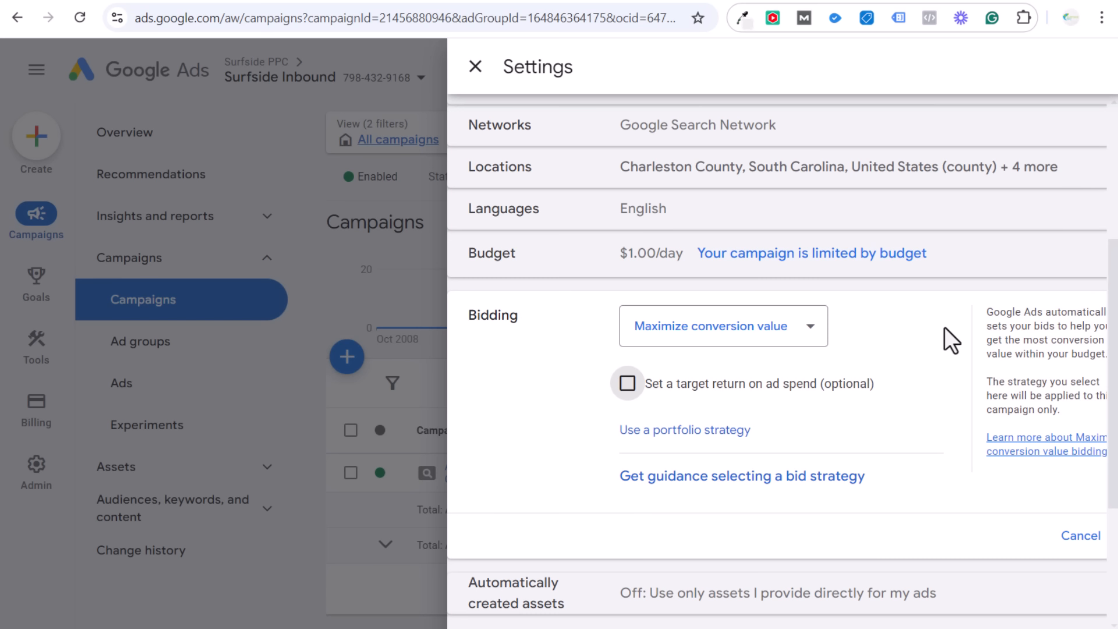
scroll(937, 419, up, 3)
scroll(1025, 500, down, 5)
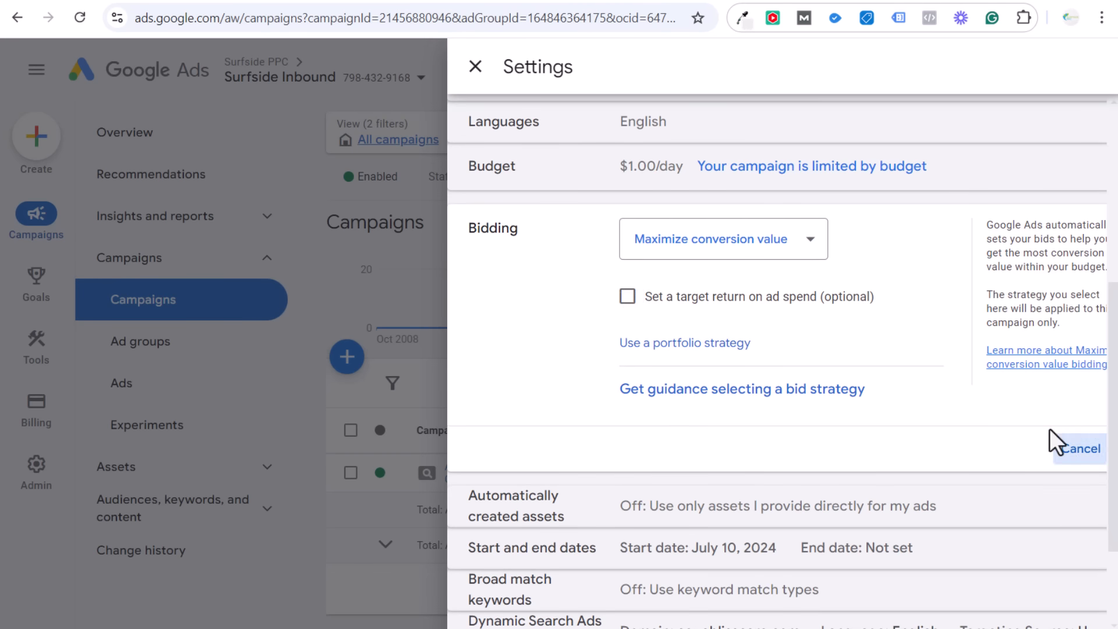
click(1072, 459)
Open the campaign's conversion goals and examine the conversion actions under Phone call leads.
scroll(932, 367, up, 3)
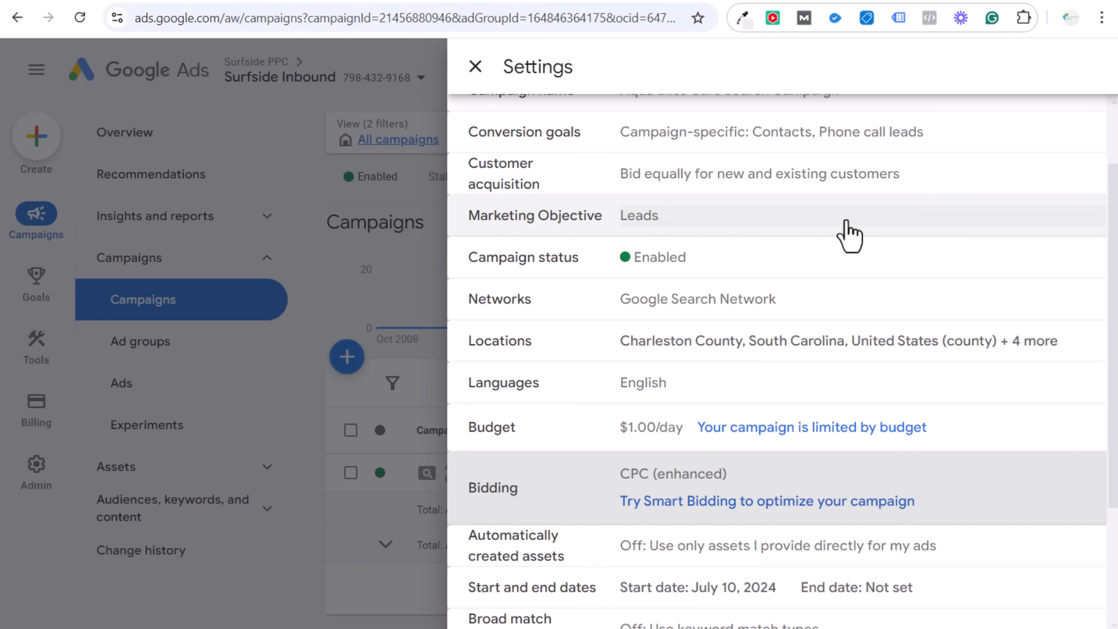
scroll(833, 280, up, 2)
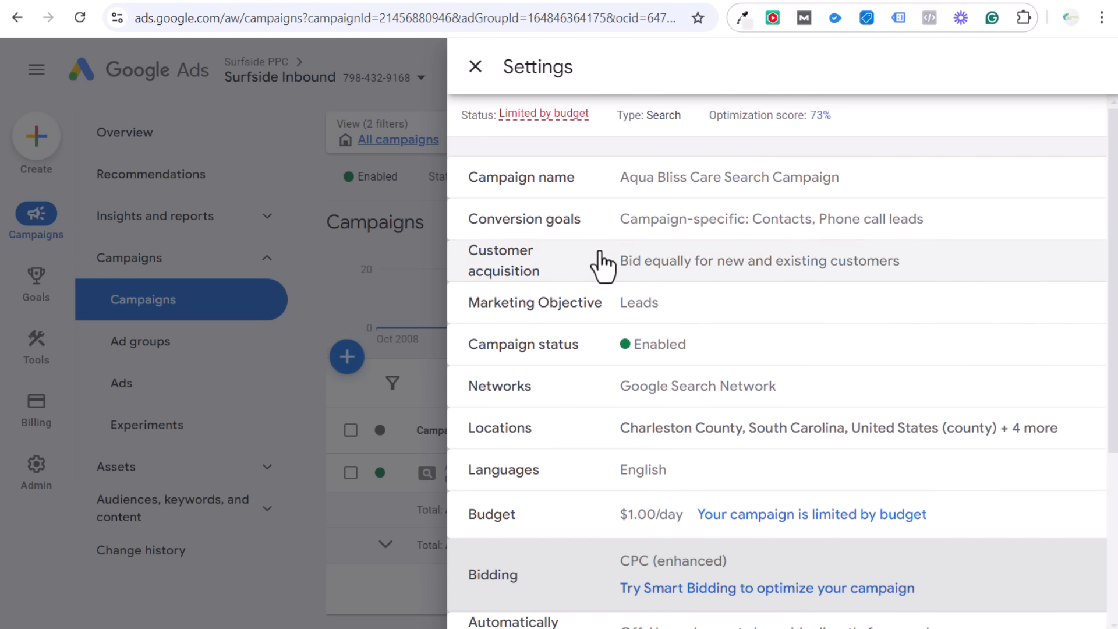
click(669, 224)
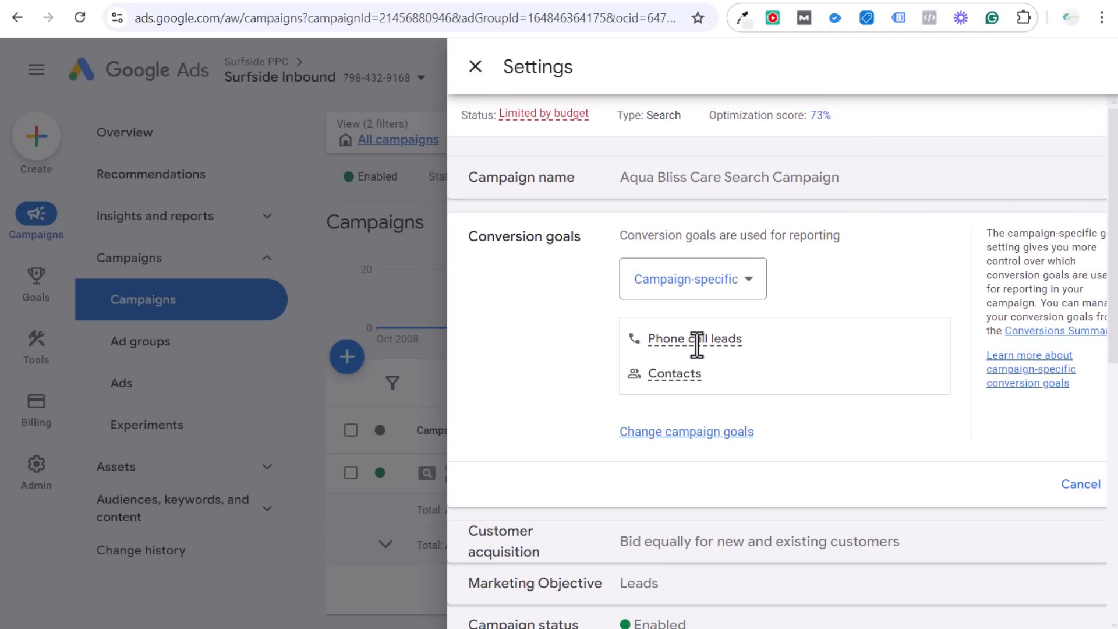
mouse_move(692, 339)
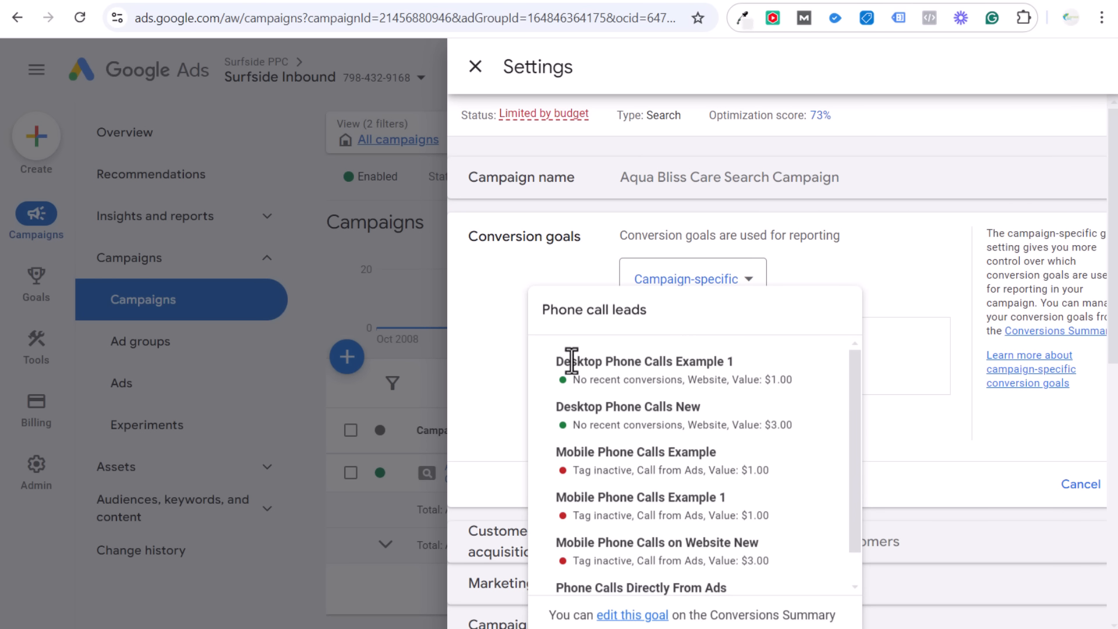
drag(551, 362, 827, 572)
click(828, 511)
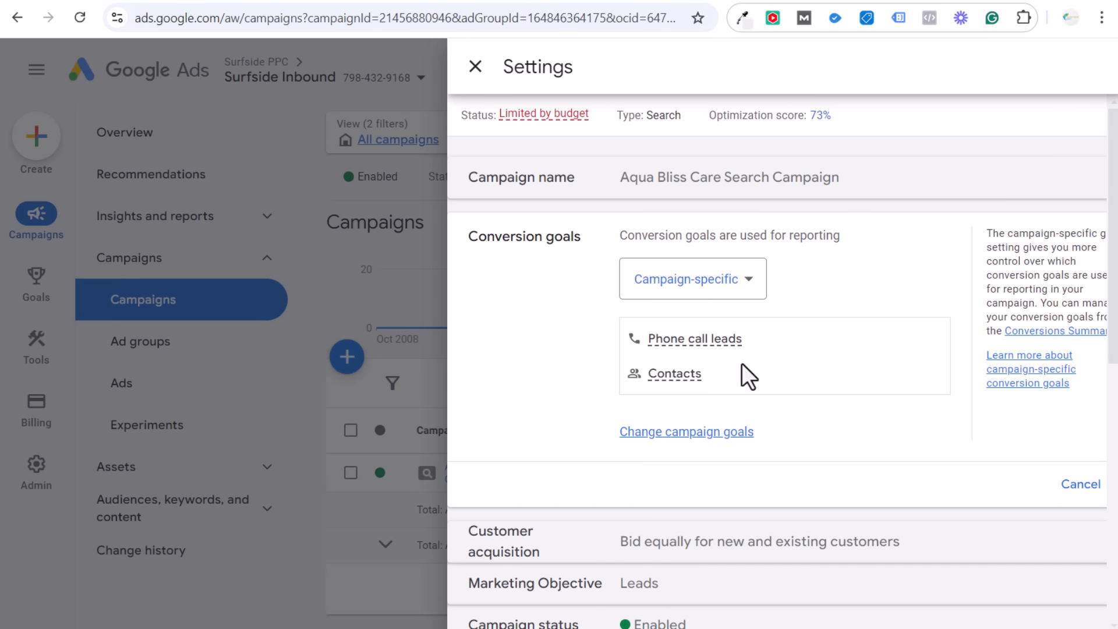
Examine the conversion actions under the Contacts goal, including the thank-you page, email click and audit page actions.
mouse_move(664, 371)
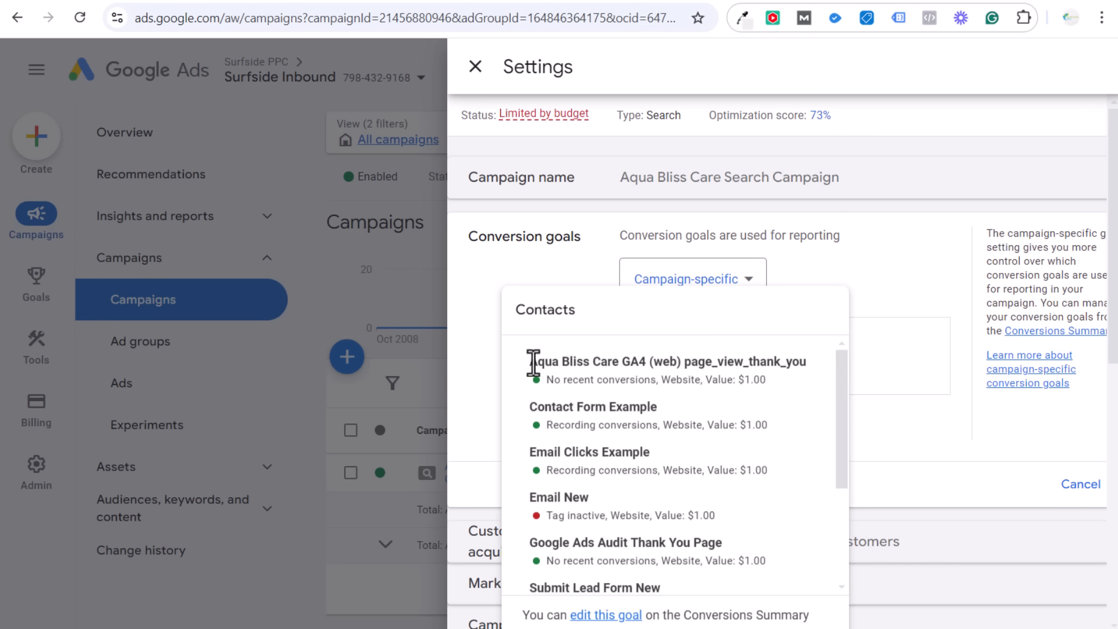
drag(530, 362, 776, 361)
click(796, 361)
drag(530, 451, 600, 453)
click(598, 453)
scroll(600, 452, down, 2)
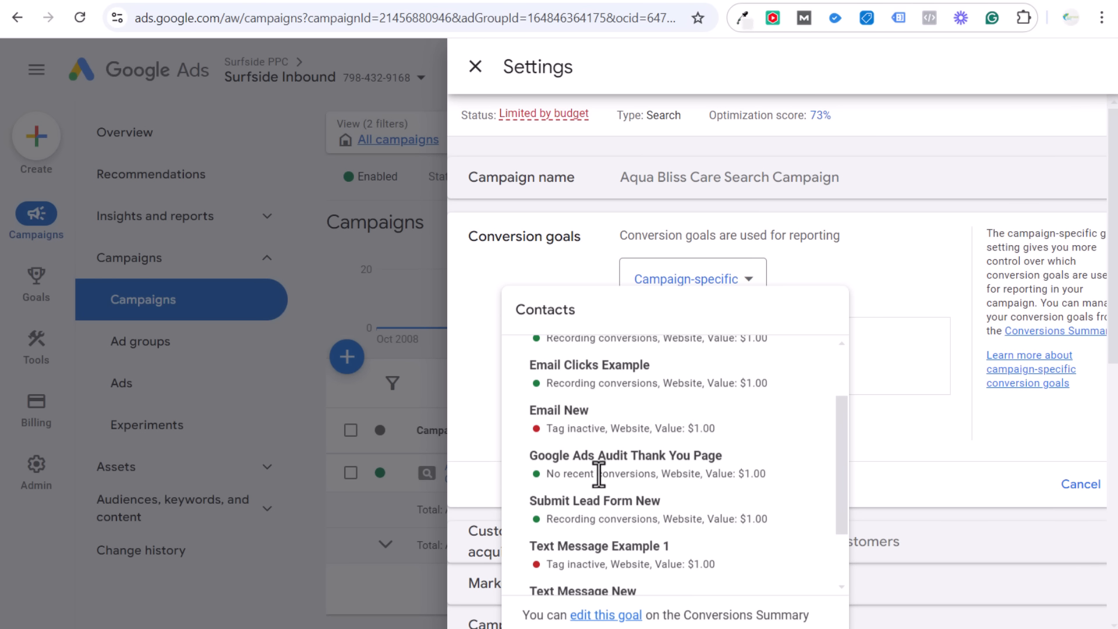
scroll(594, 462, down, 2)
scroll(621, 468, up, 2)
drag(722, 457, 527, 460)
click(606, 457)
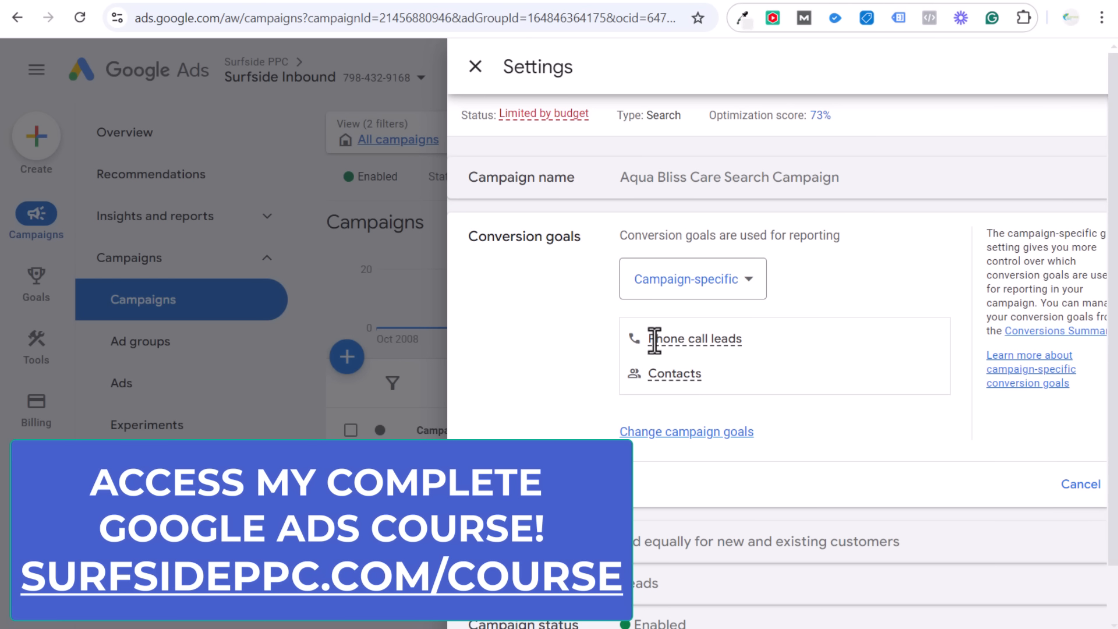
Review the remaining campaign settings and close the conversion goals section without saving.
mouse_move(654, 337)
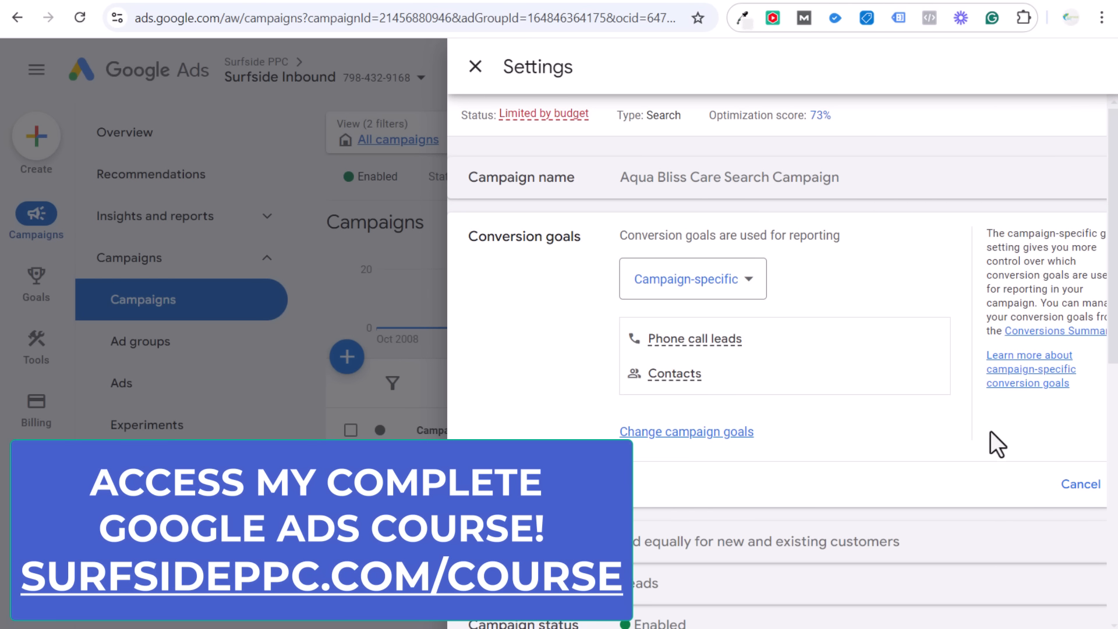
scroll(1042, 420, down, 7)
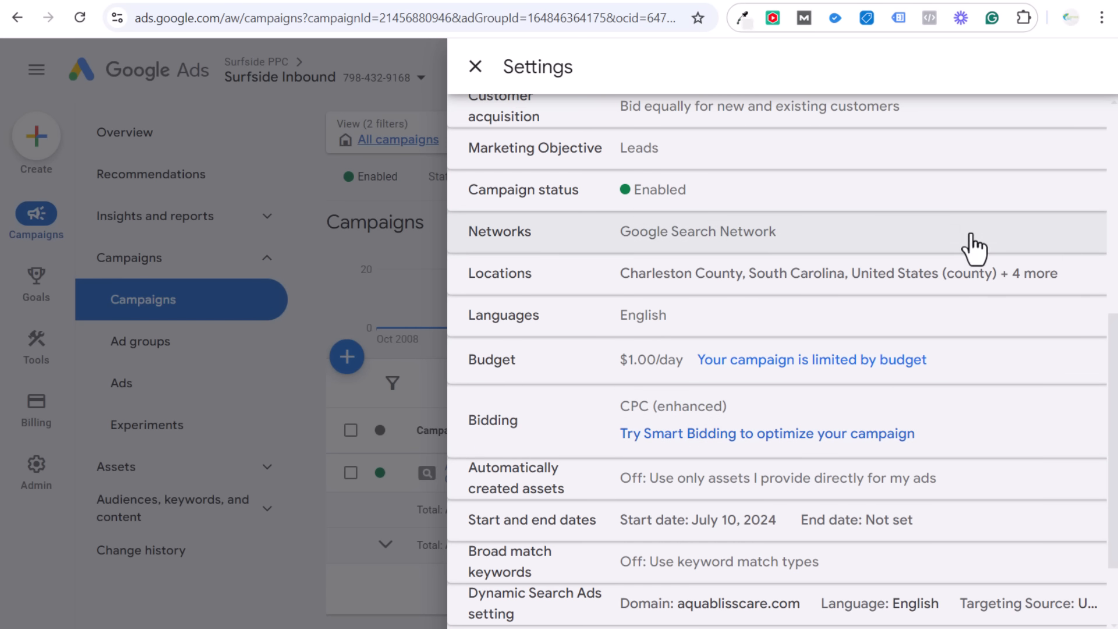
scroll(973, 247, up, 6)
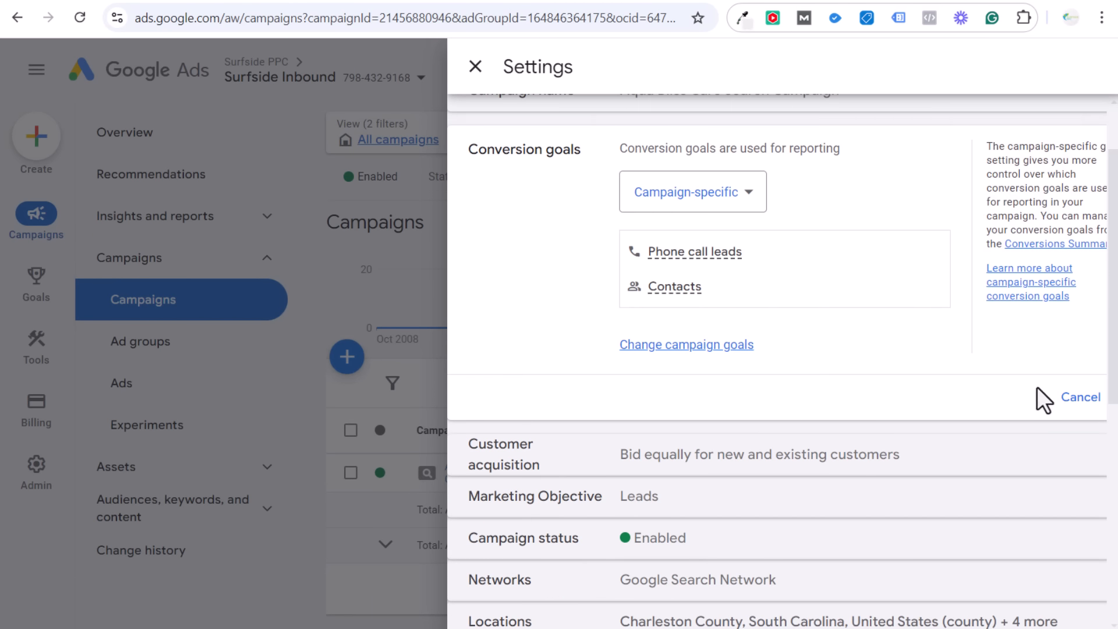
click(1068, 402)
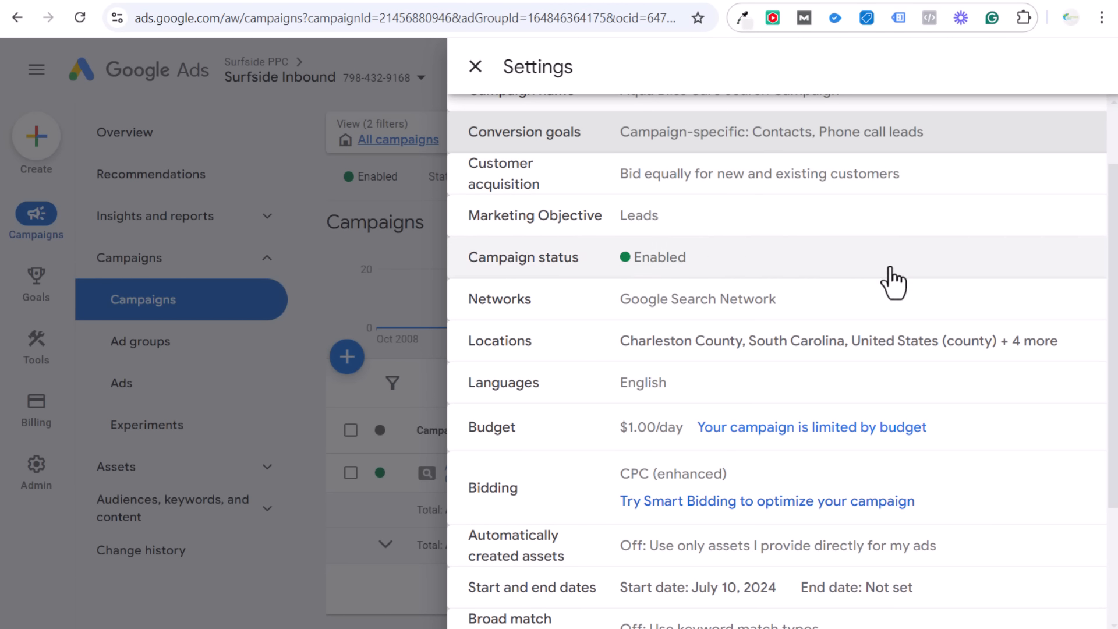
Close the campaign settings and open the summary of the account's conversion goals.
click(475, 67)
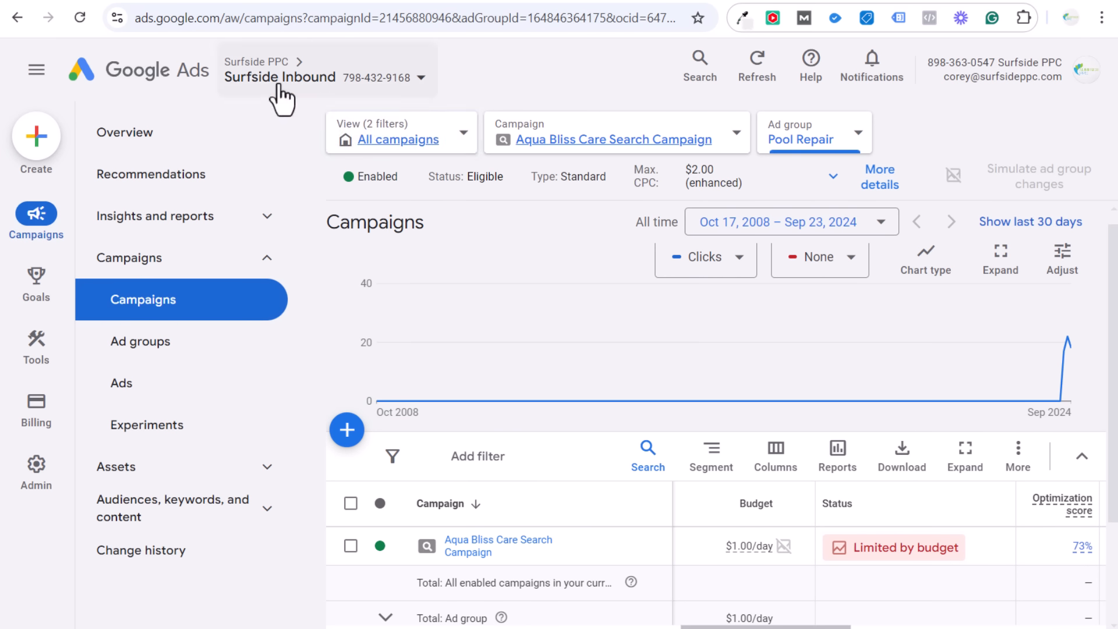
mouse_move(32, 275)
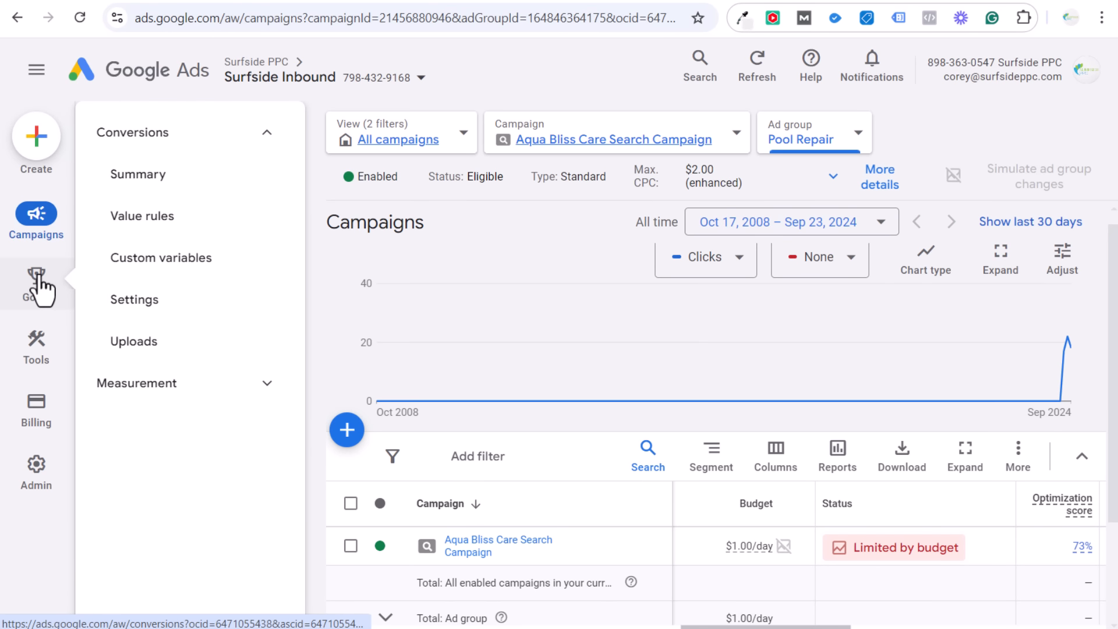
click(153, 175)
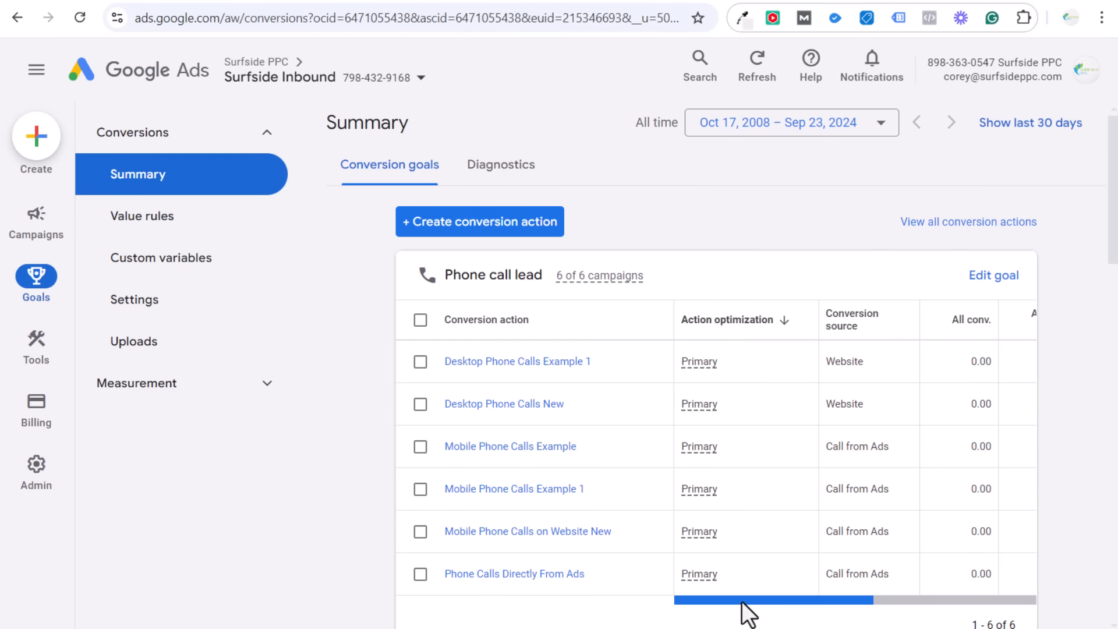
Examine the Phone call lead conversion actions, including their source, all-conversion value and status columns.
drag(742, 599, 758, 600)
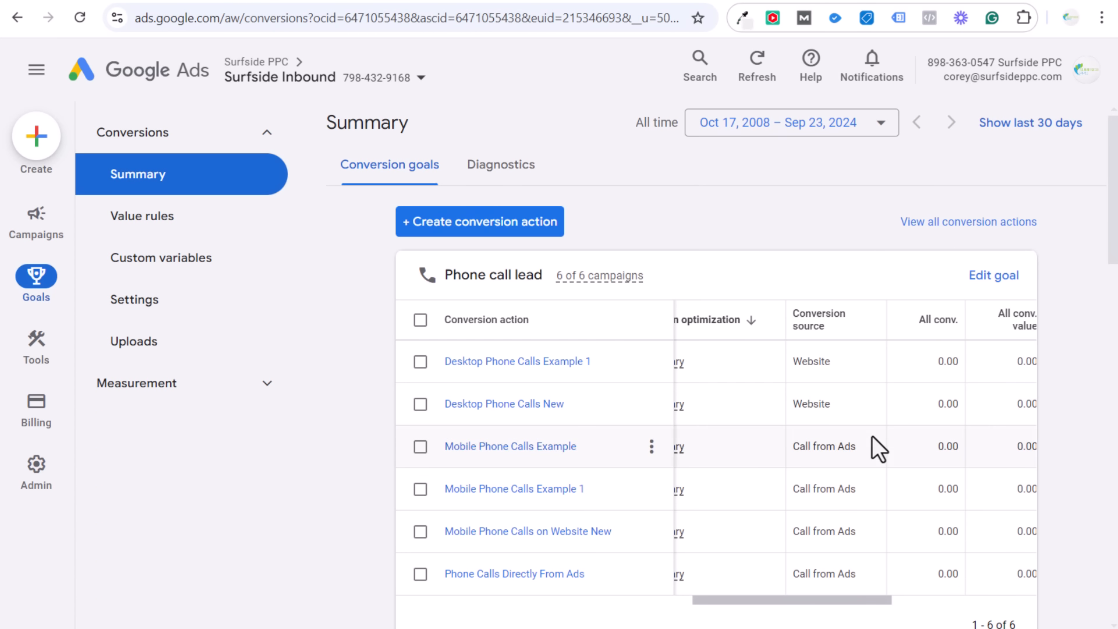
drag(846, 599, 900, 600)
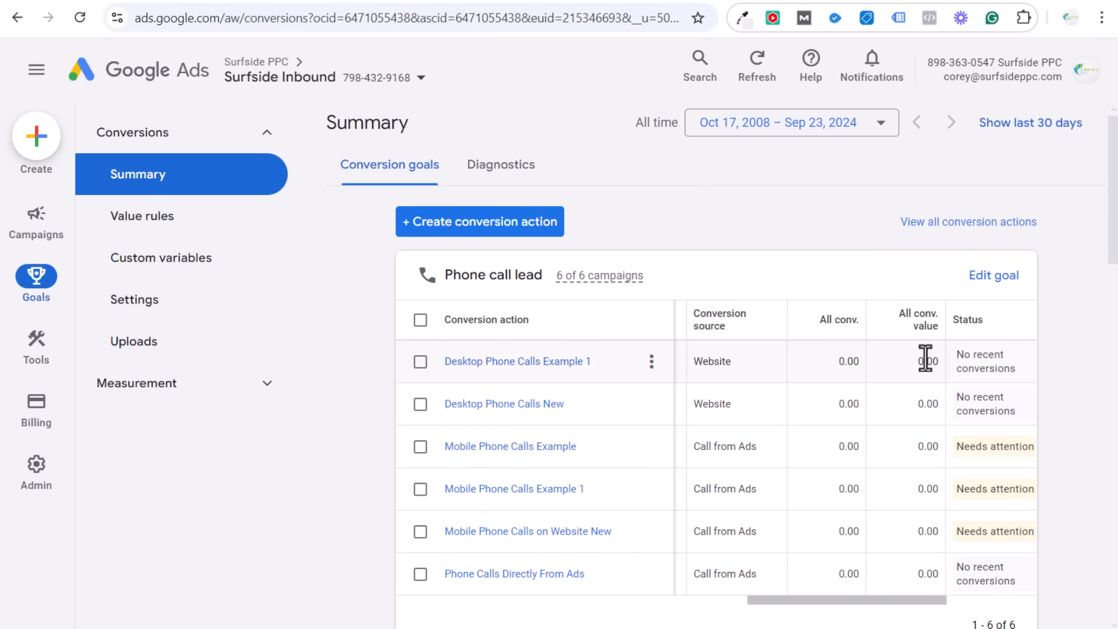
drag(905, 364, 941, 459)
click(938, 458)
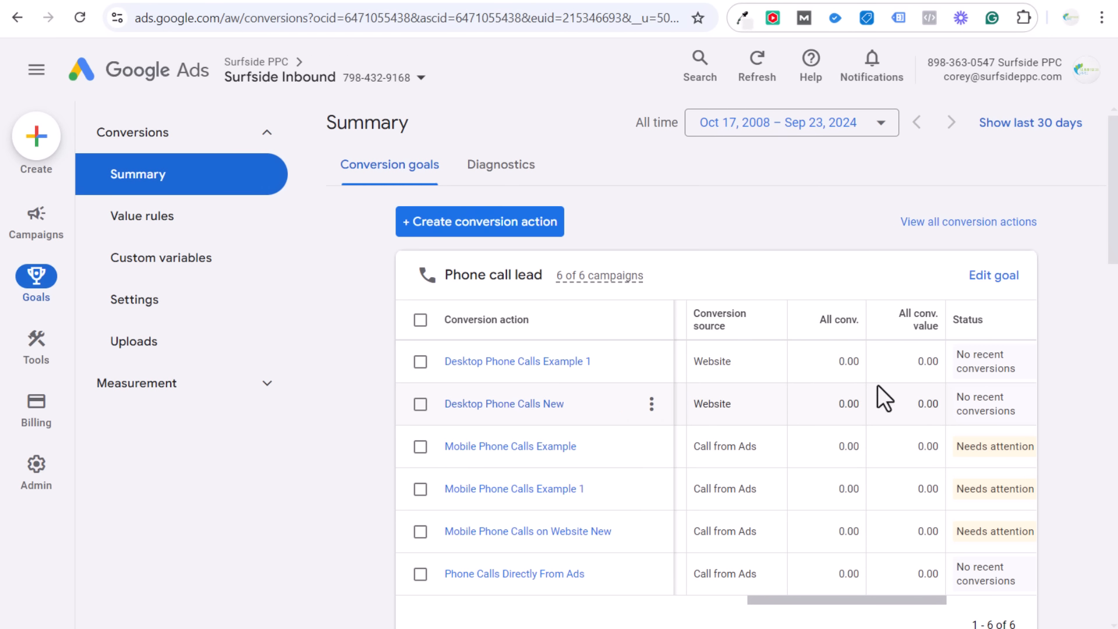
scroll(803, 239, down, 6)
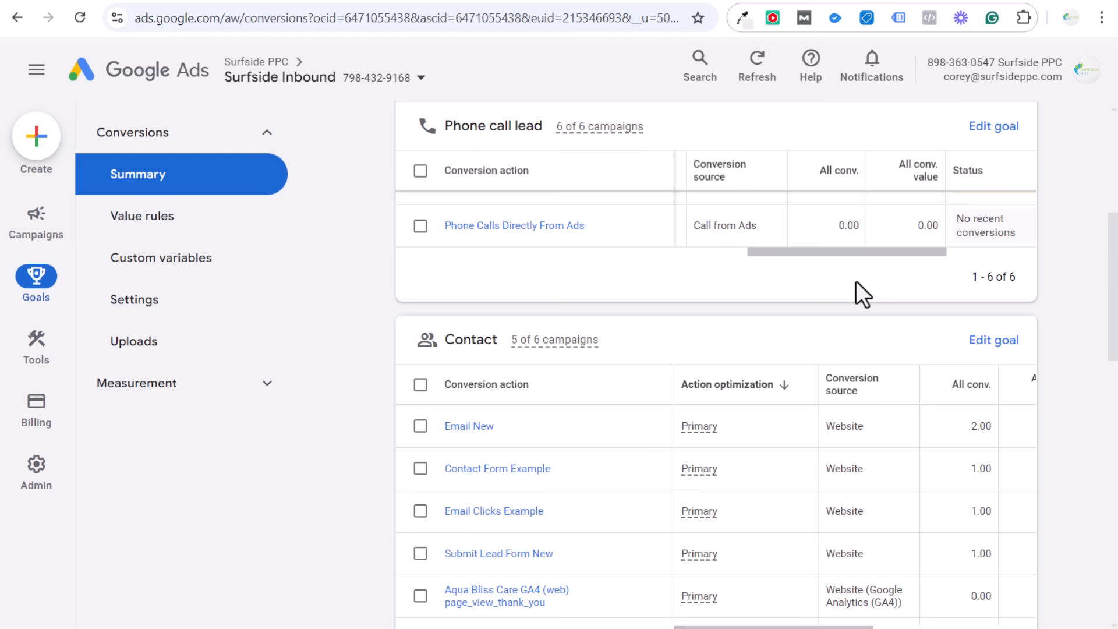
scroll(852, 282, up, 5)
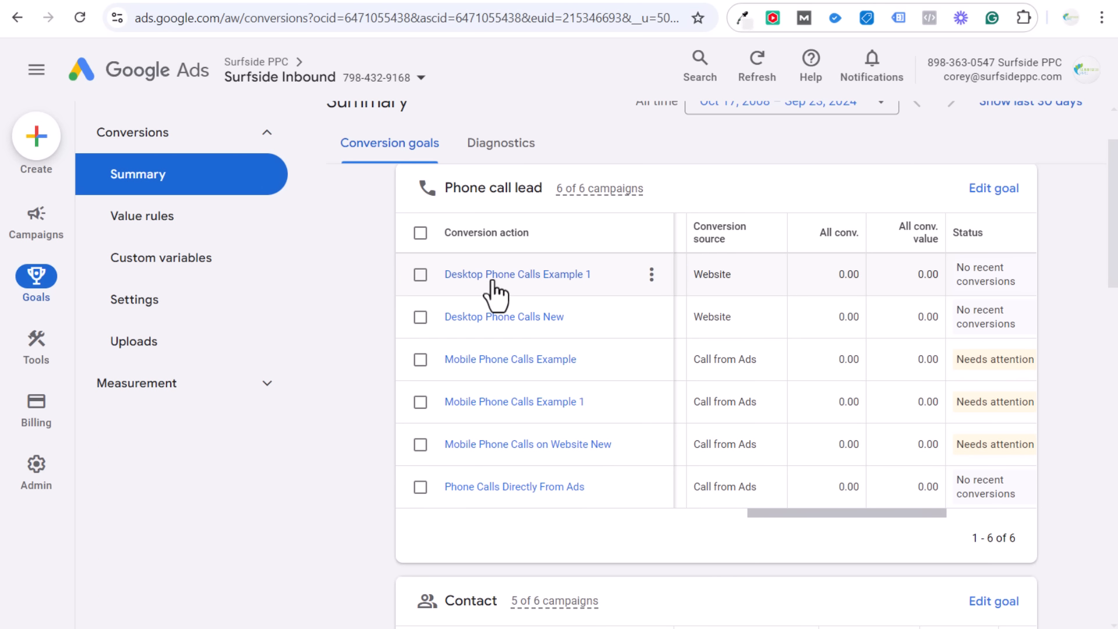
scroll(946, 344, up, 2)
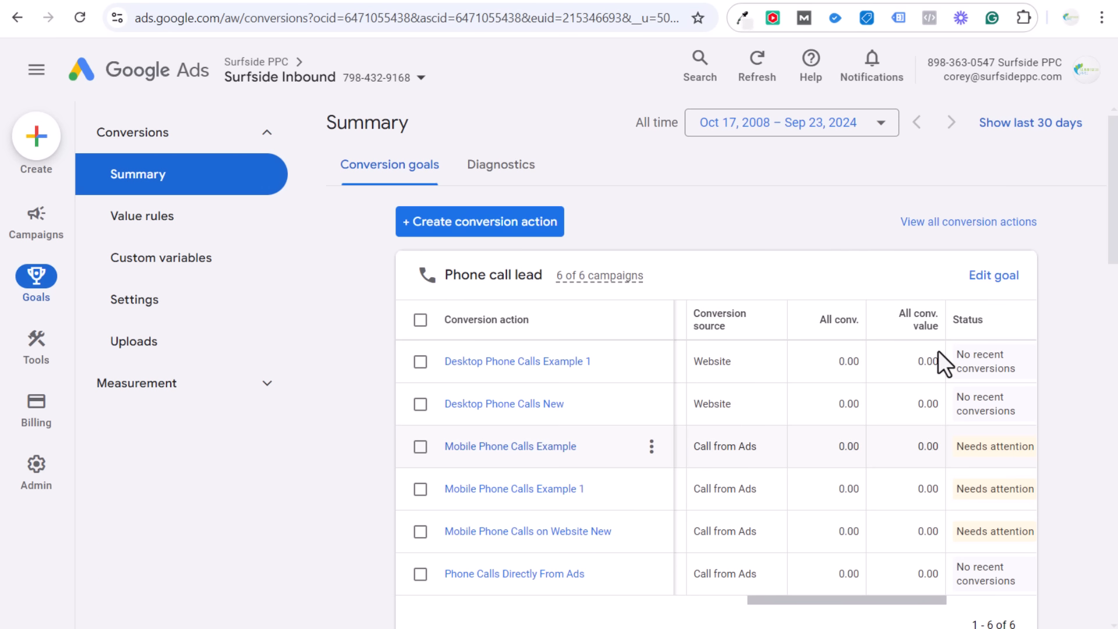
Start a new imported conversion action from CRMs, files, or other data sources that tracks conversions from clicks.
click(478, 230)
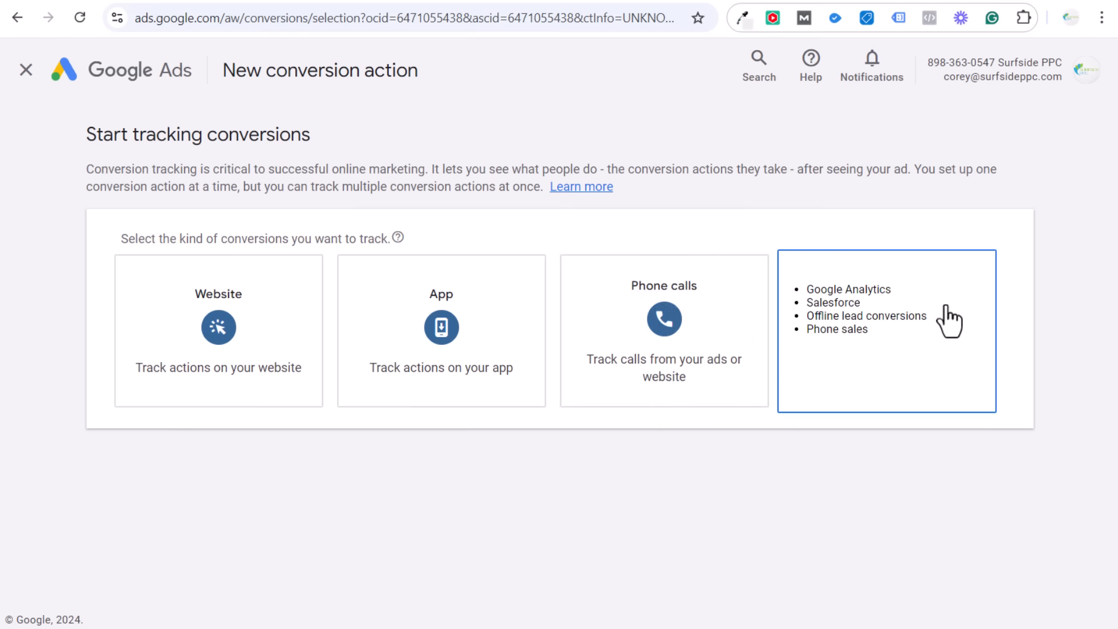
click(949, 320)
scroll(471, 466, down, 2)
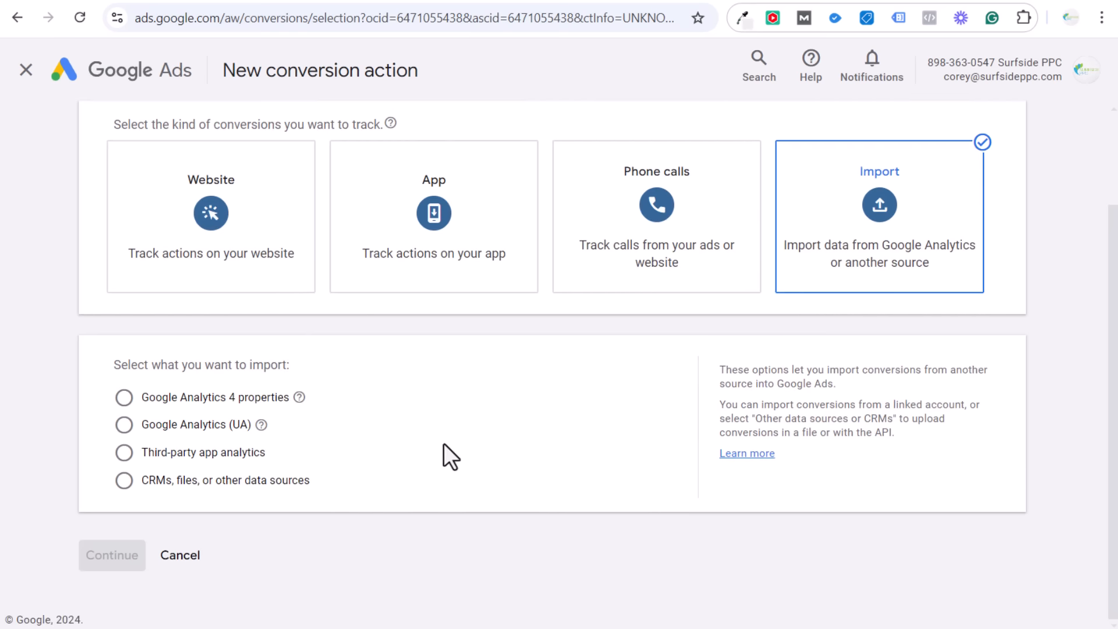
click(156, 482)
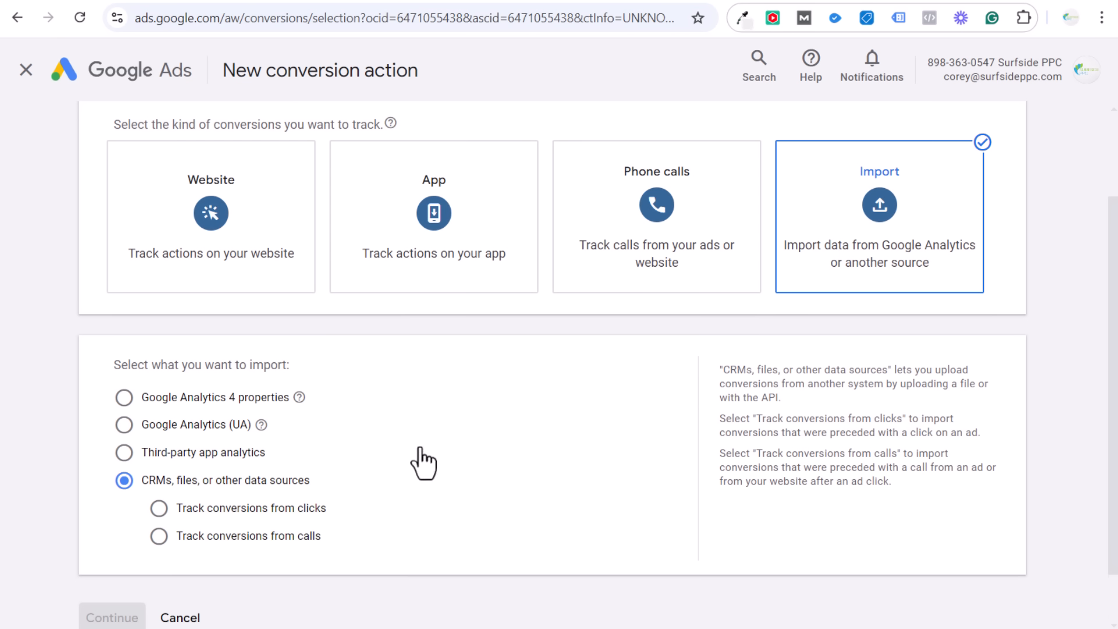
scroll(442, 436, down, 1)
click(263, 449)
scroll(349, 431, down, 2)
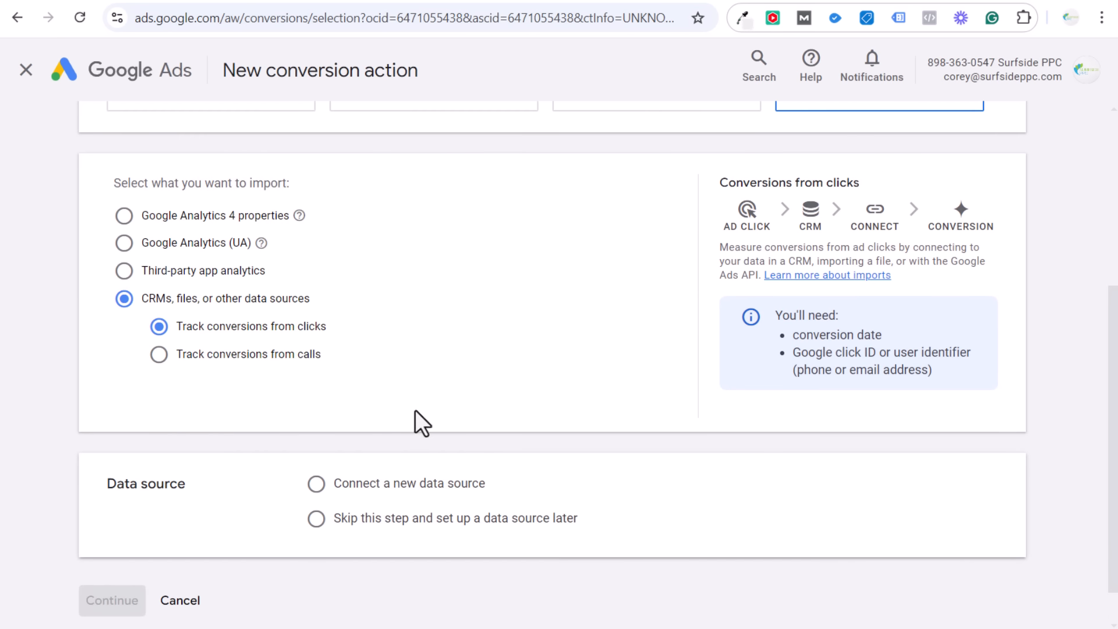
Choose to connect a new data source and examine the featured products available for the import.
scroll(430, 408, down, 1)
click(413, 435)
scroll(524, 373, down, 2)
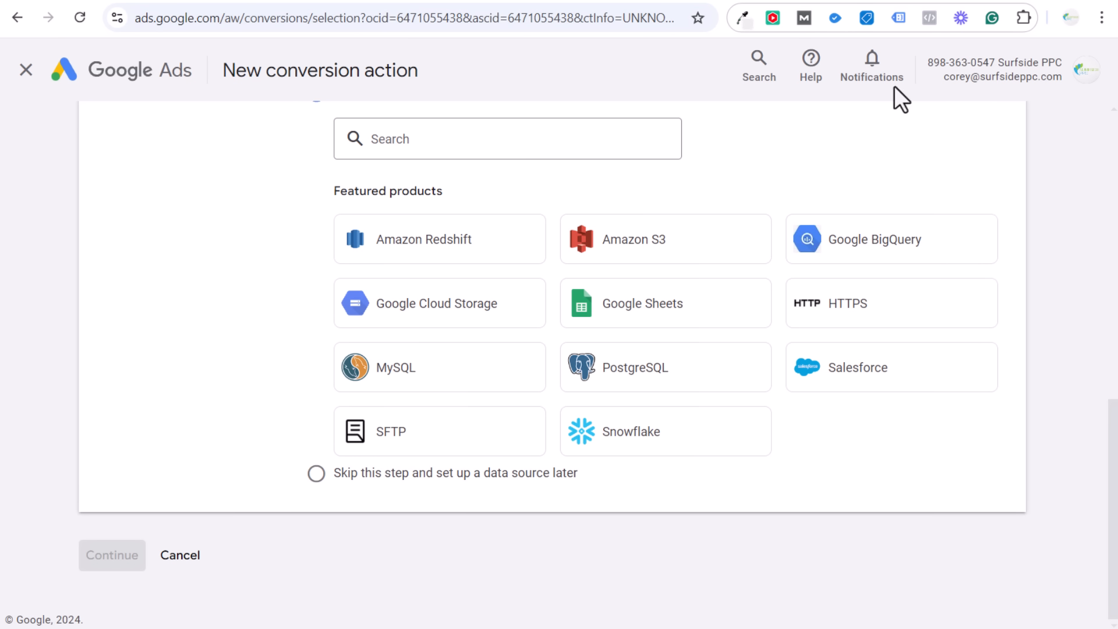
scroll(248, 328, up, 3)
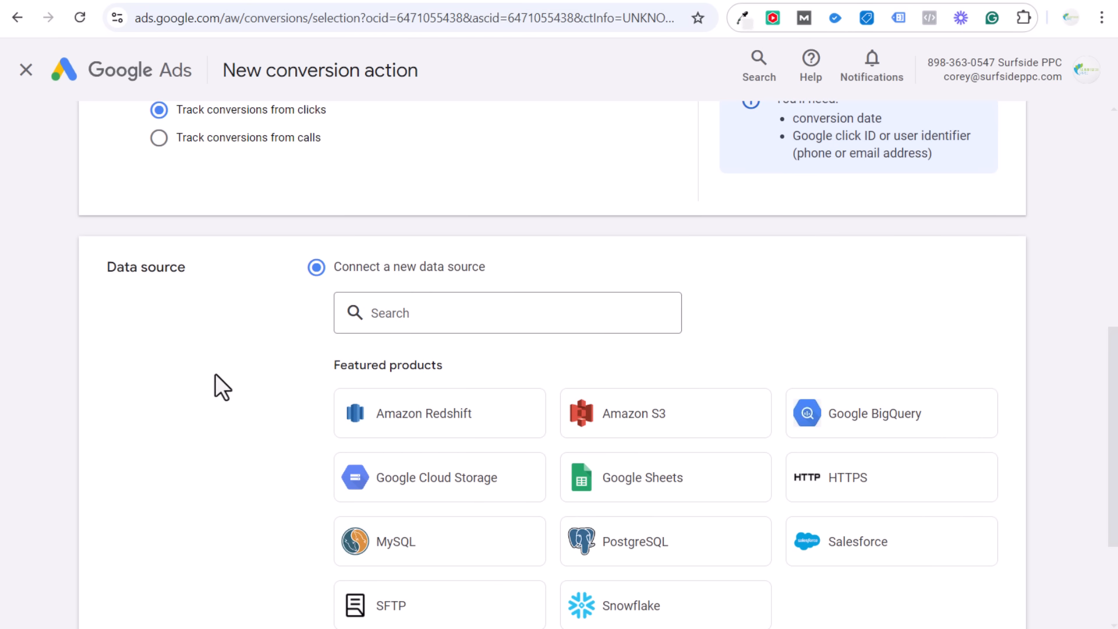
scroll(317, 320, up, 3)
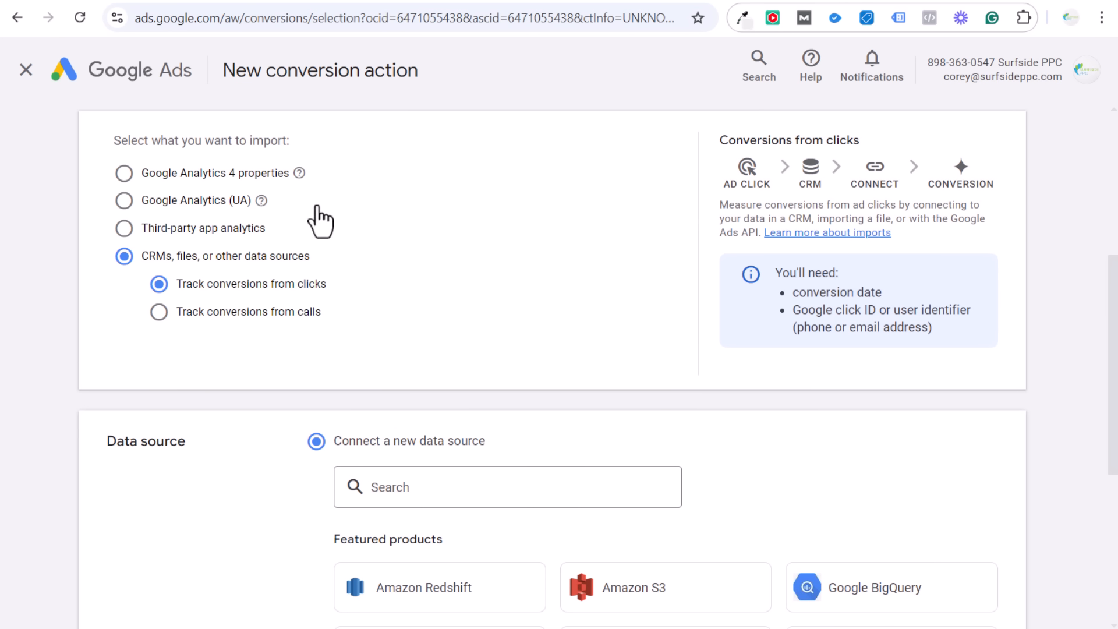
Try importing web conversion events from Google Analytics 4 properties, view the event selection and cancel the import.
click(259, 175)
click(159, 417)
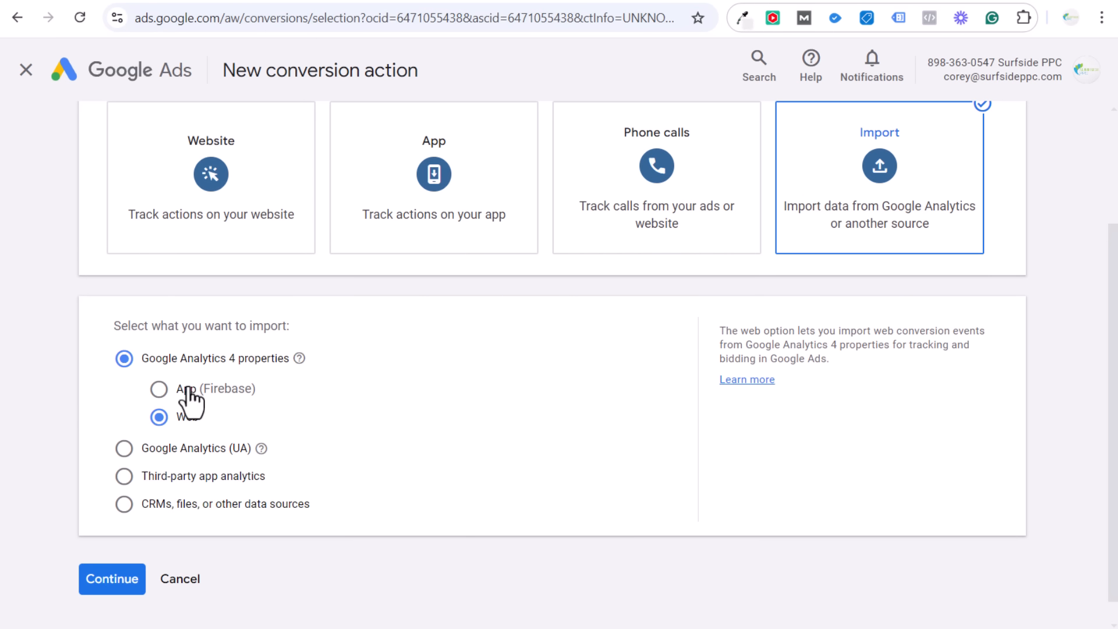
click(137, 579)
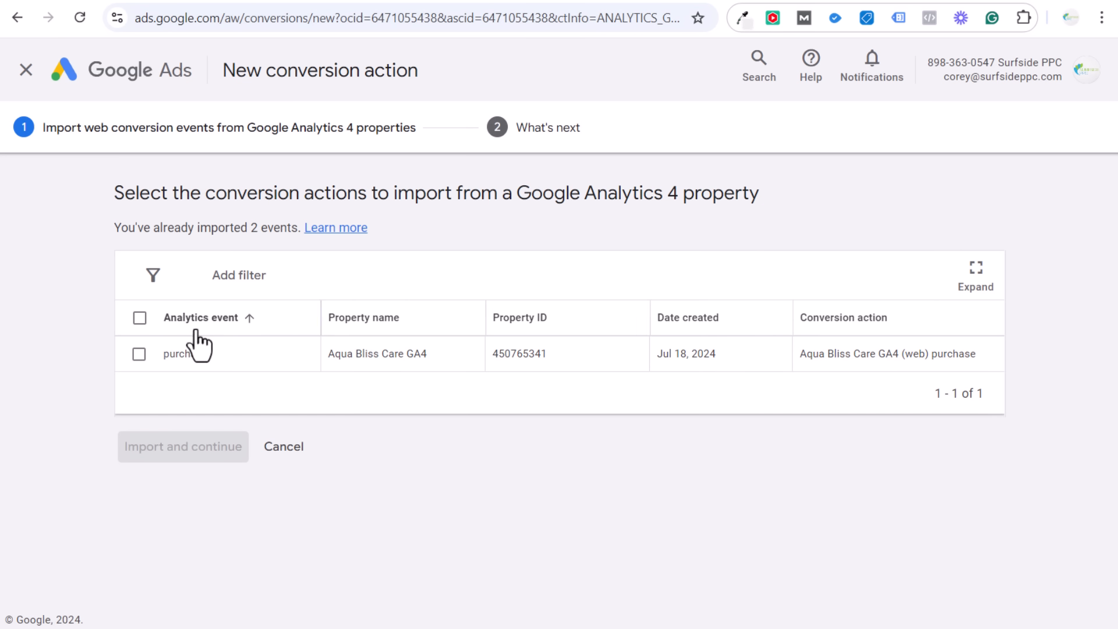
click(272, 447)
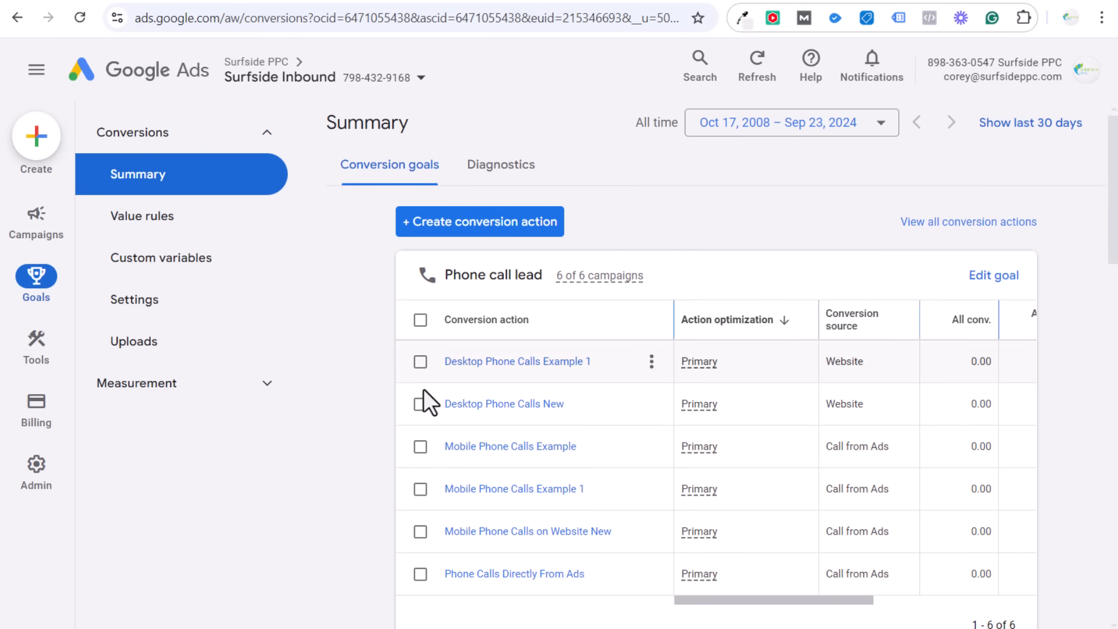
Review the conversion actions under the Contact goal in the conversion summary.
scroll(382, 402, down, 3)
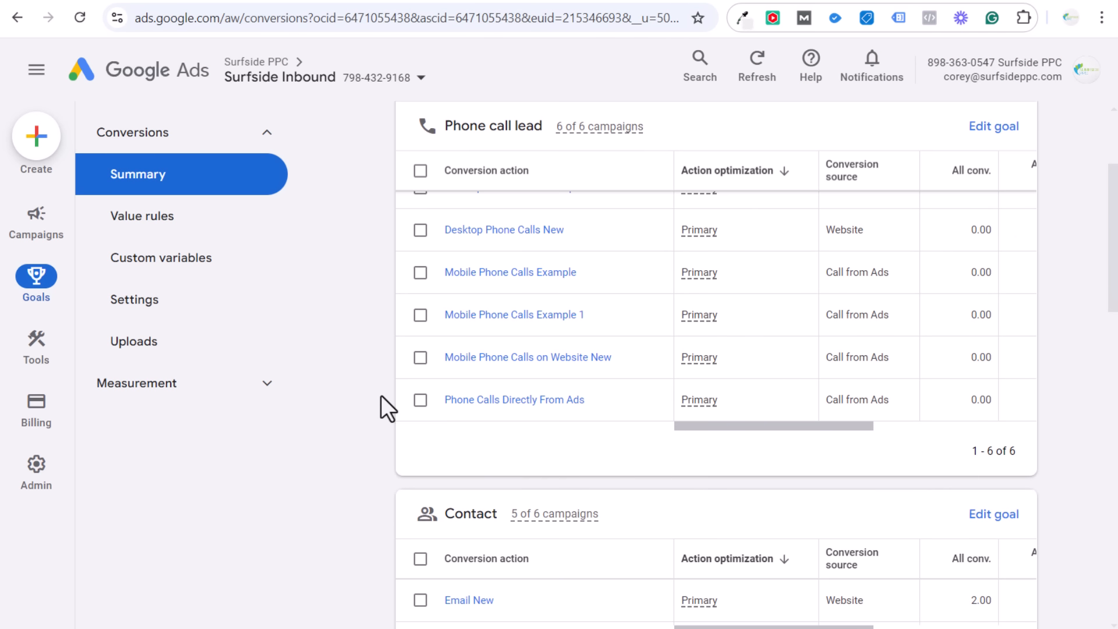
scroll(381, 394, down, 3)
scroll(376, 398, down, 2)
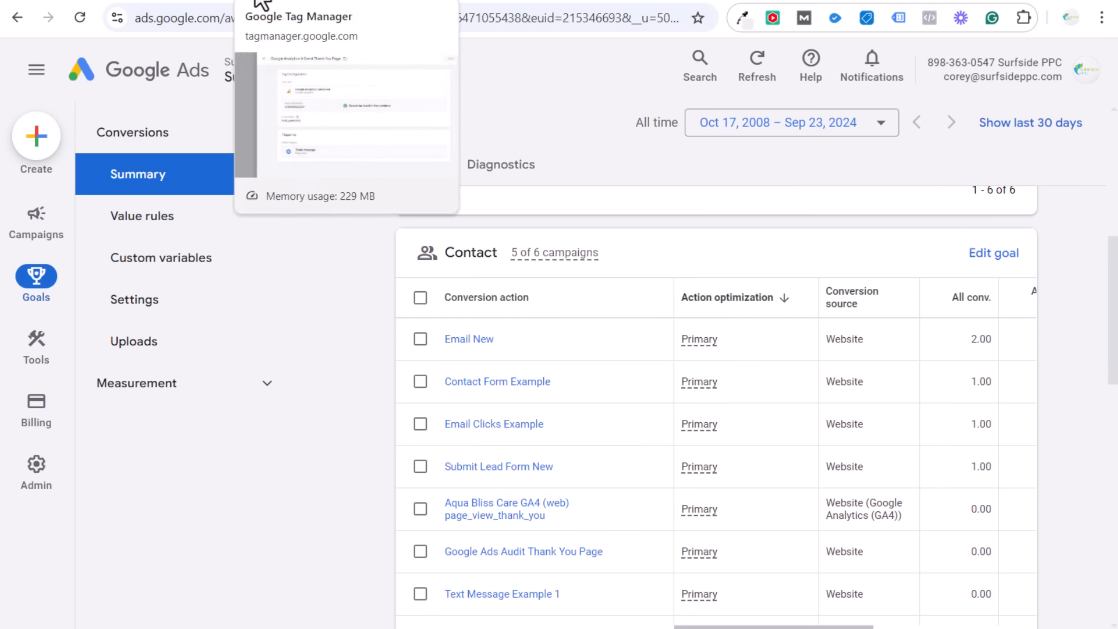
Switch to Google Tag Manager and close the Google Analytics 4 Event Thank You Page tag to reach the tag list.
click(259, 2)
click(173, 66)
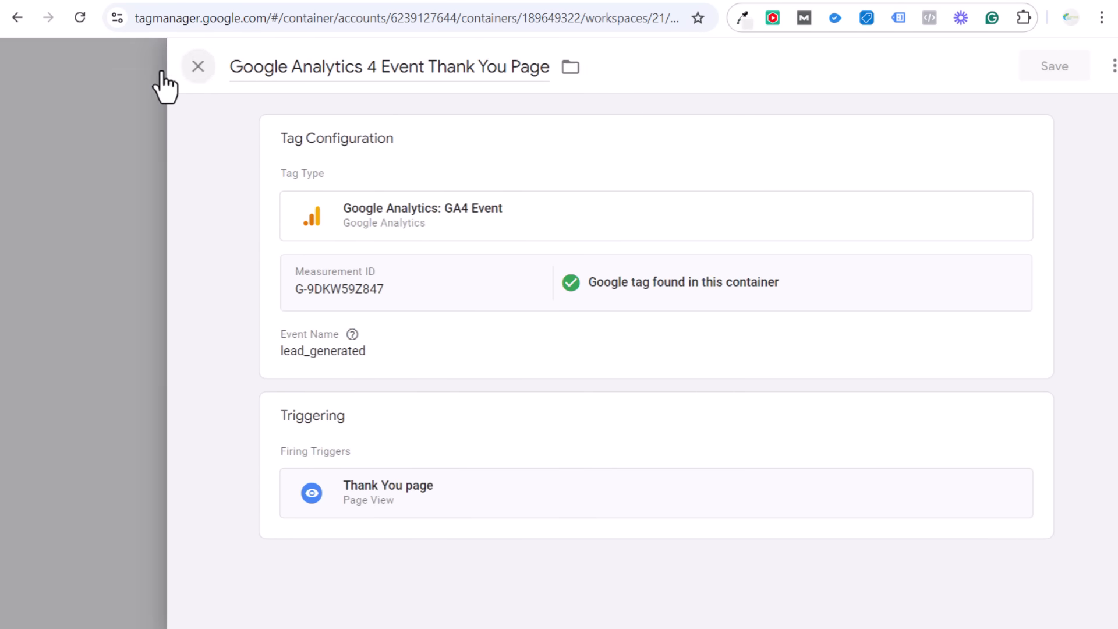
scroll(863, 349, up, 7)
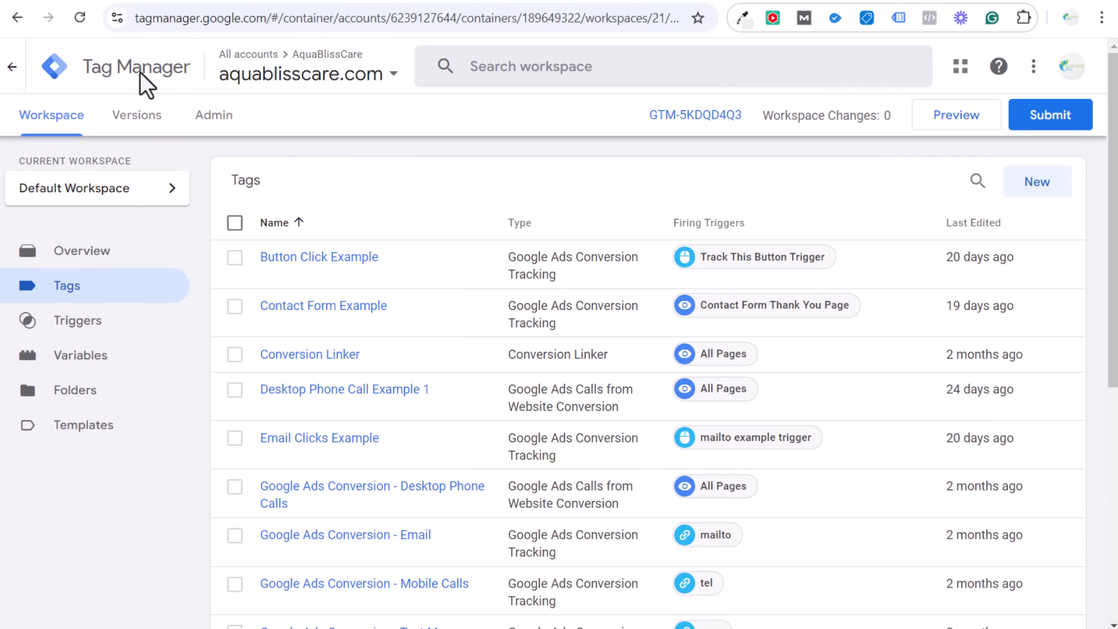
Create a new tag with Google Ads Conversion Tracking as its tag type.
click(1031, 184)
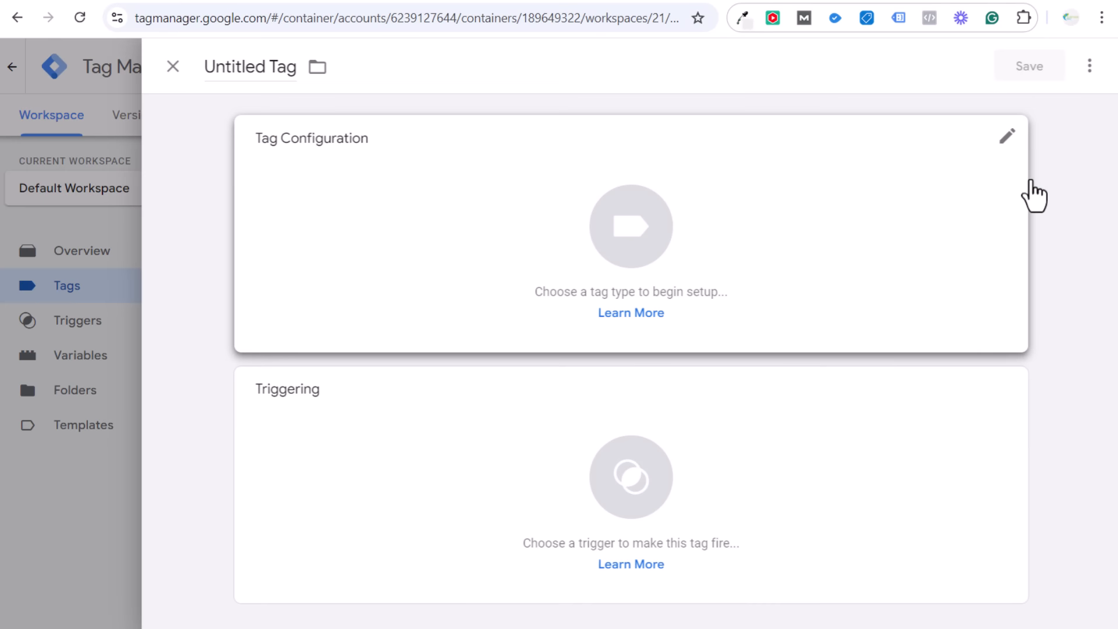
click(457, 195)
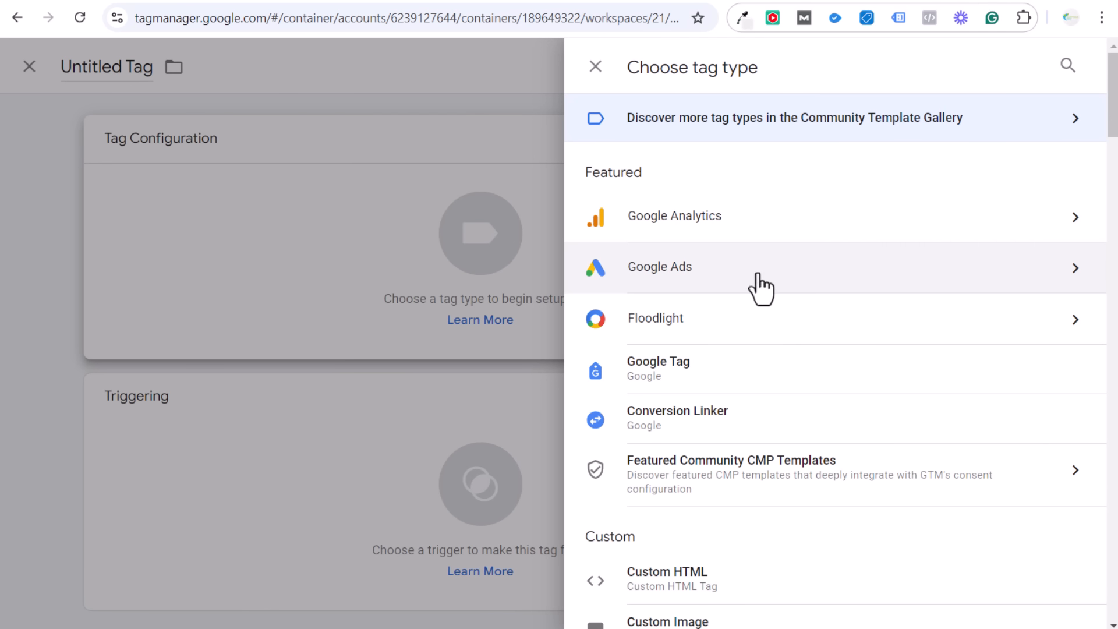
click(757, 274)
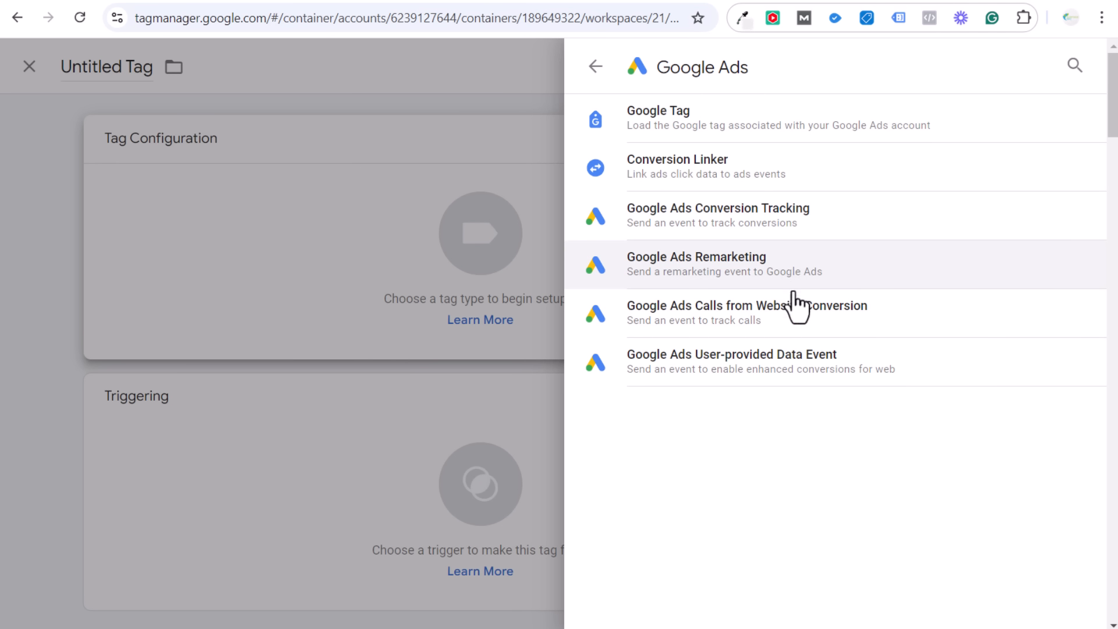
click(731, 224)
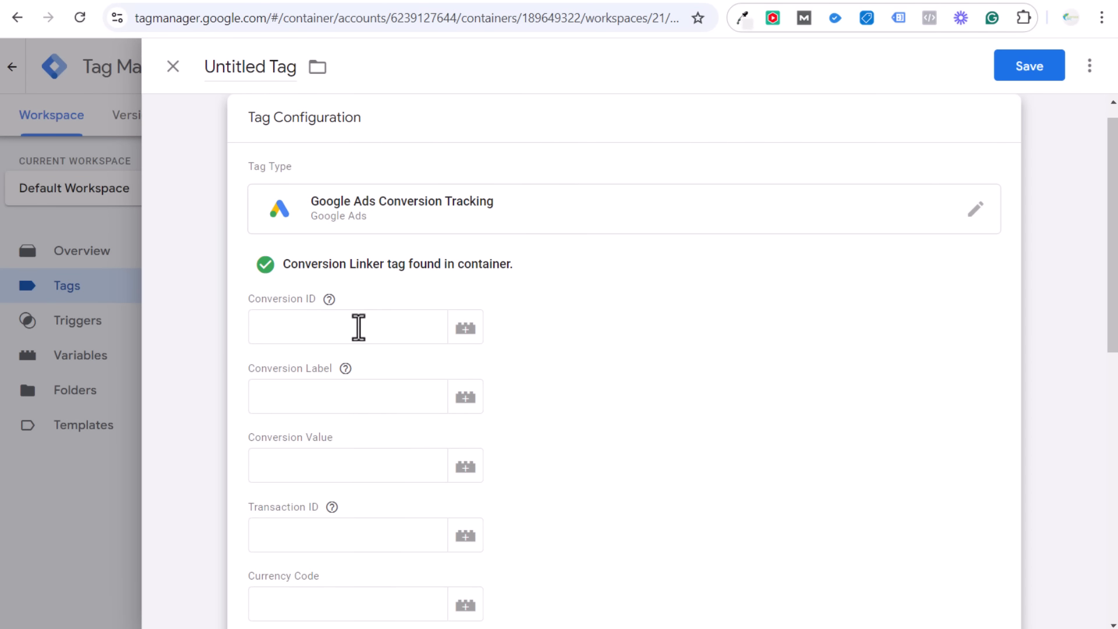
Review the conversion tracking fields and assign the Contact Form Thank You Page trigger to the new tag.
scroll(406, 367, down, 2)
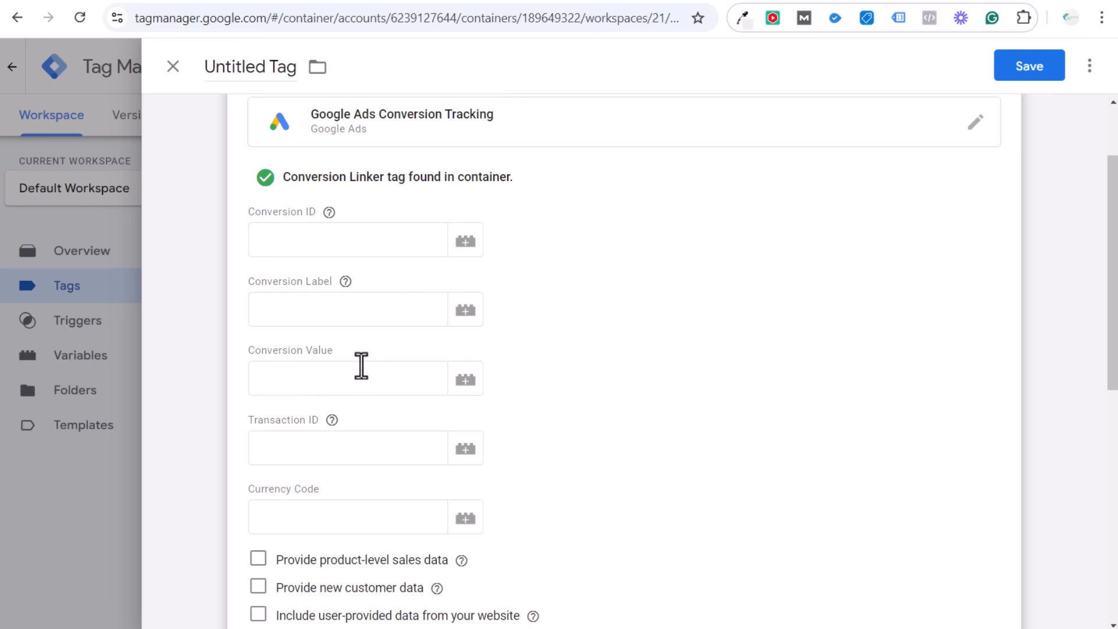
scroll(211, 278, down, 3)
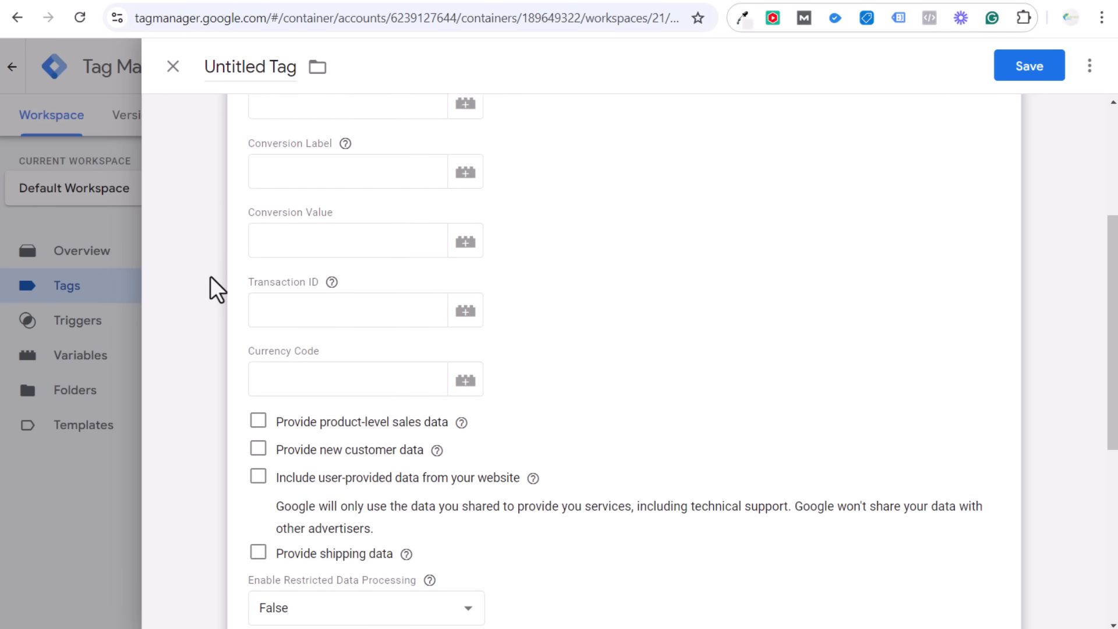
scroll(212, 285, down, 6)
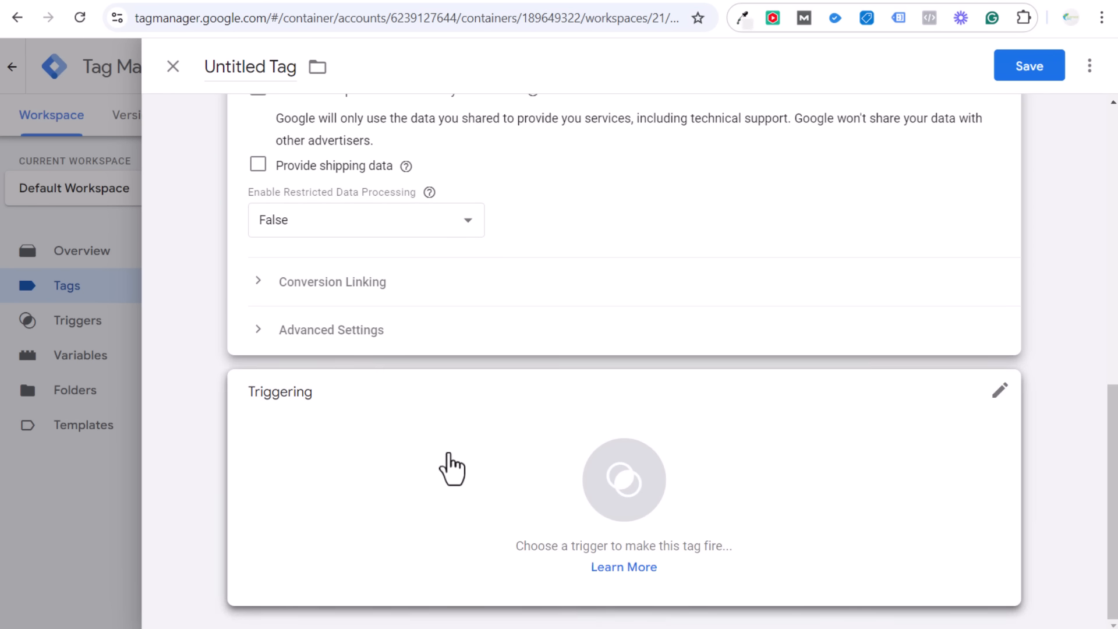
click(451, 469)
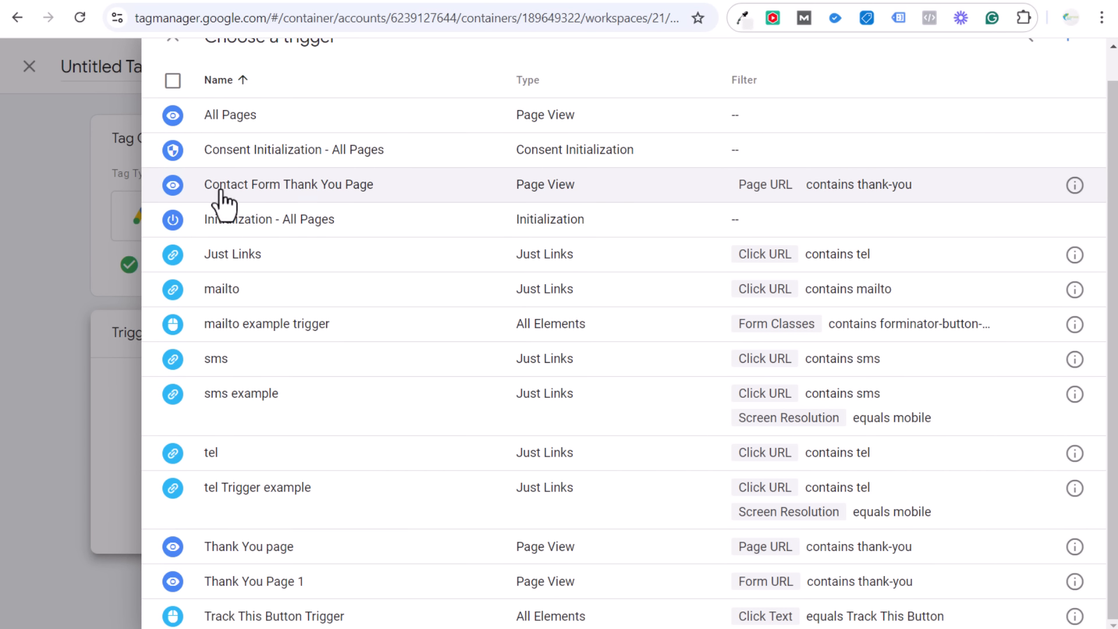
click(298, 184)
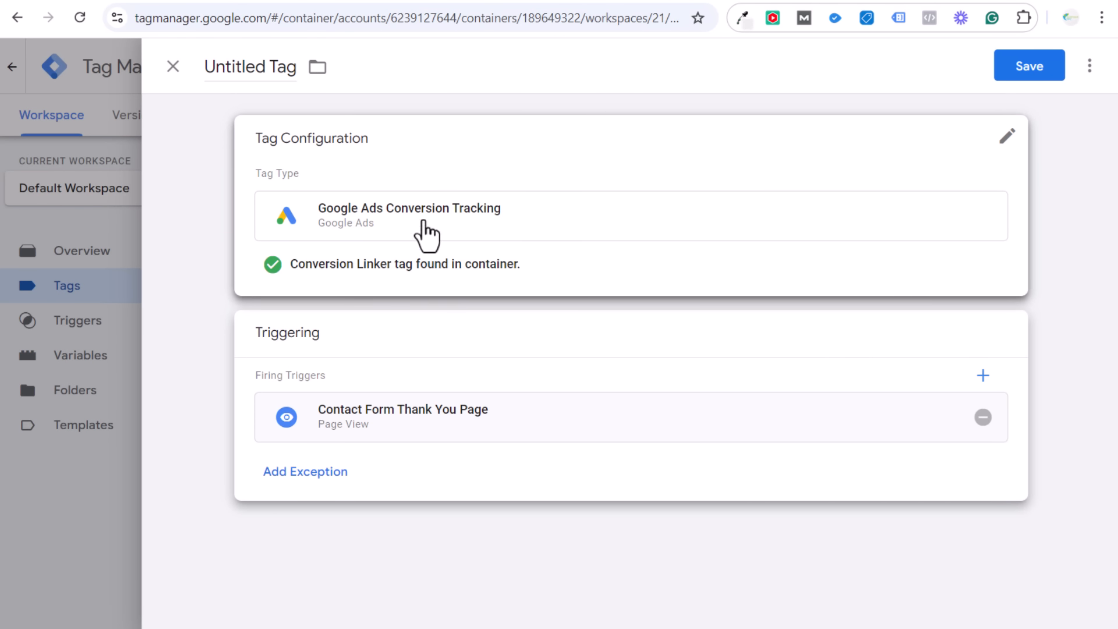
Switch back to Google Ads and examine the all-conversions figures for the Contact goal's conversion actions.
click(222, 1)
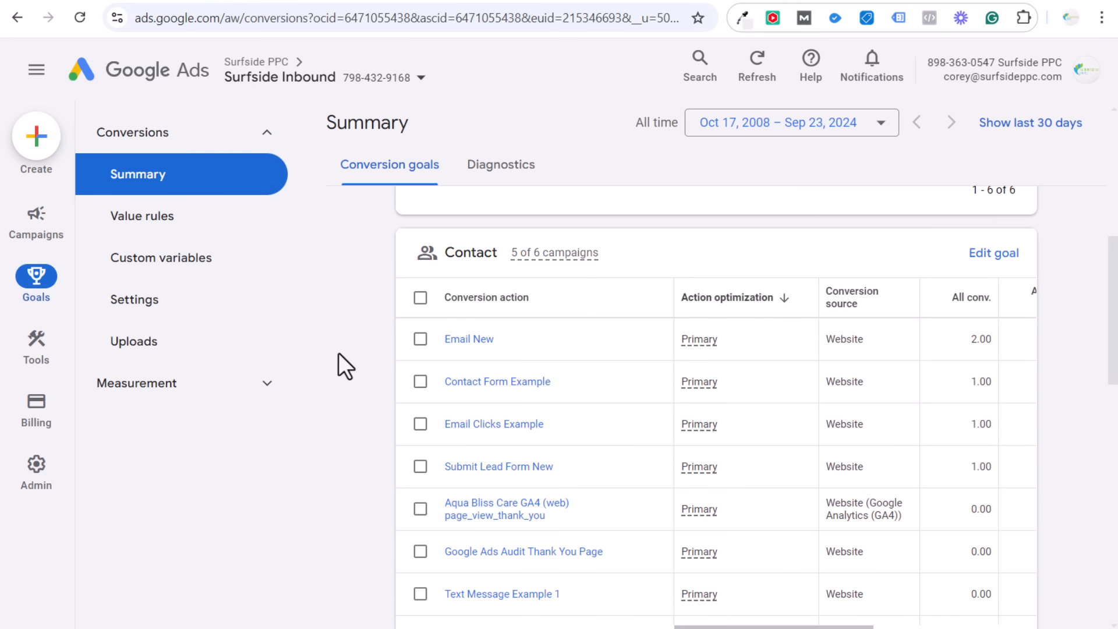
scroll(353, 336, down, 3)
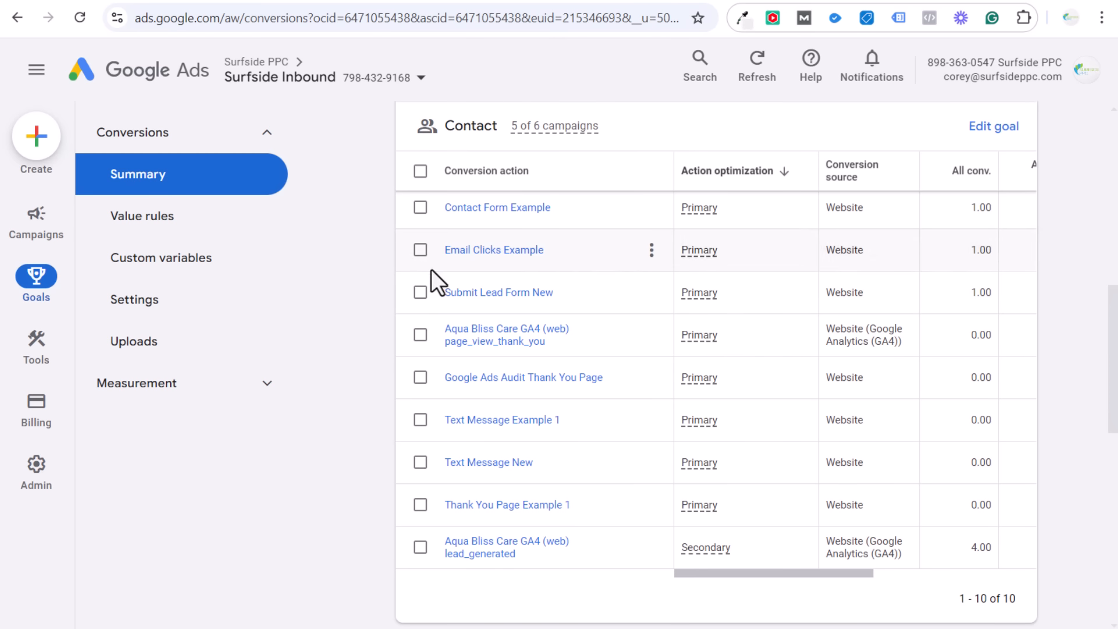
drag(995, 210, 949, 213)
click(949, 208)
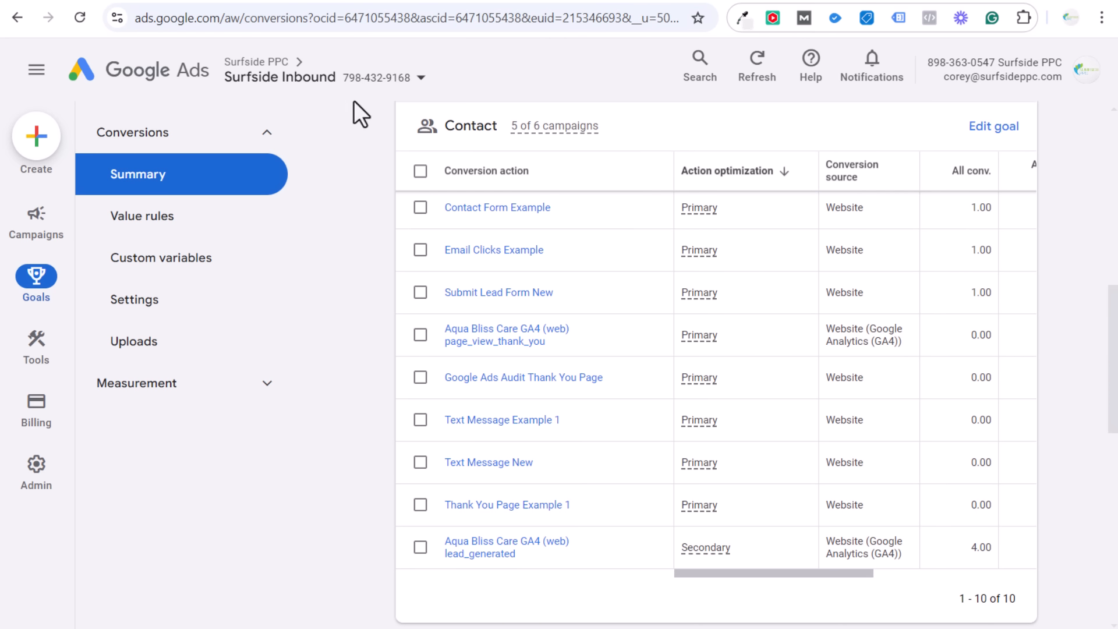
Switch to Google Tag Manager and discard the unsaved Google Ads Conversion Tracking tag.
click(260, 1)
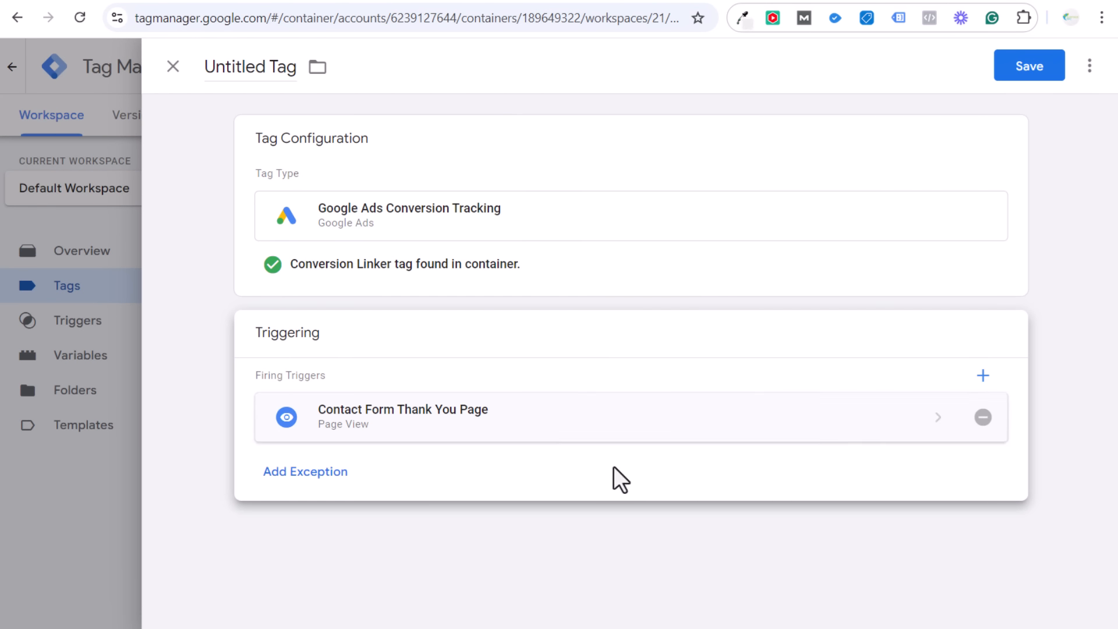
click(173, 67)
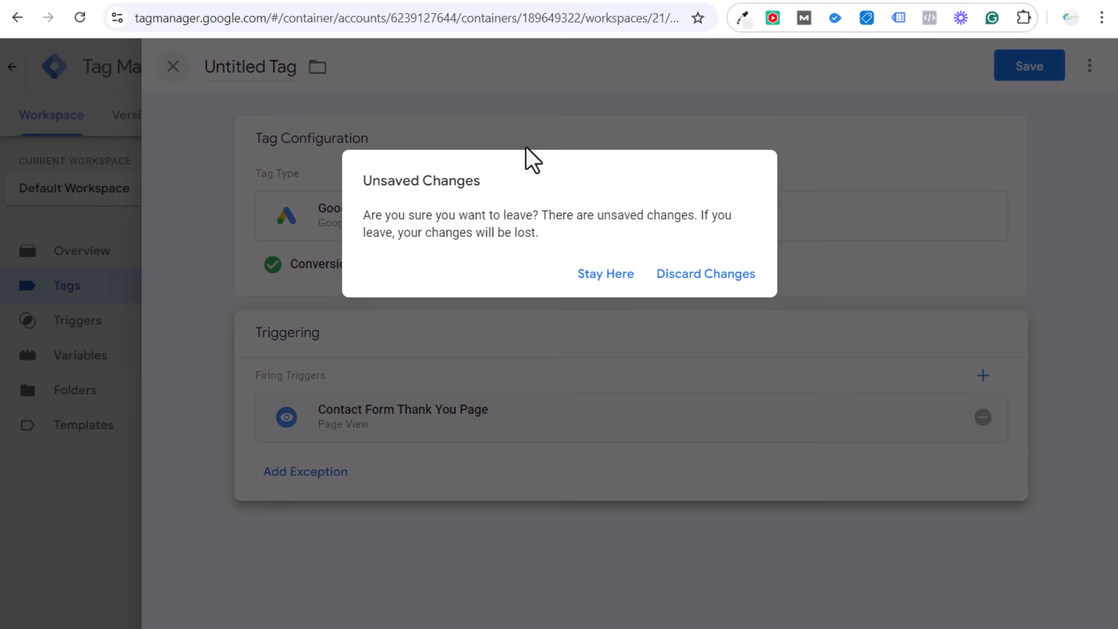
click(735, 285)
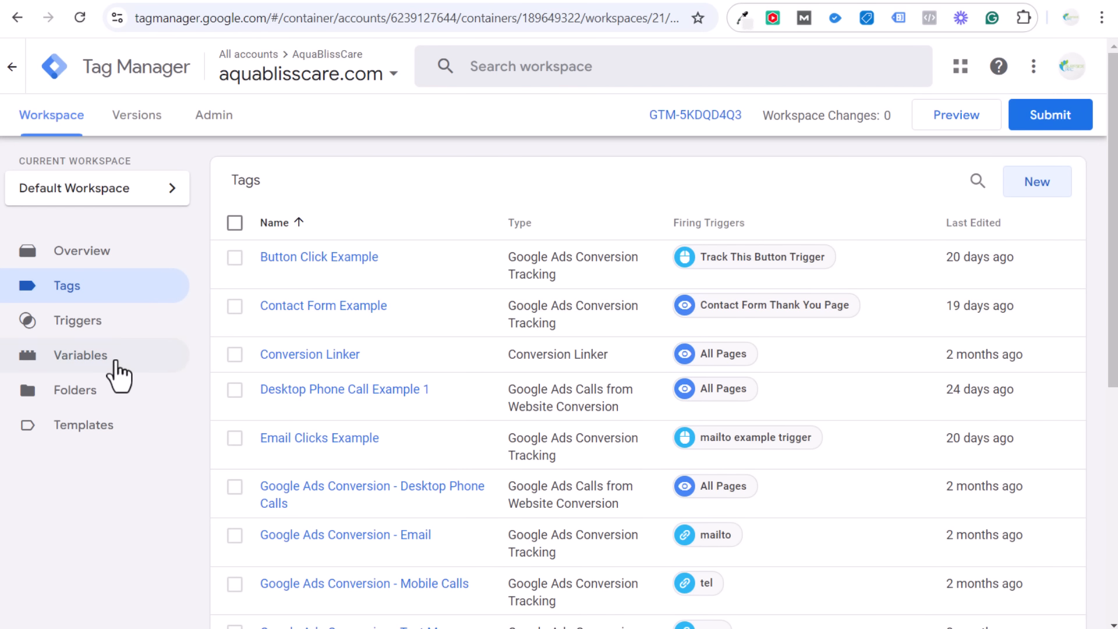
Open the container's built-in variables configuration, review the page, click, form and other variable groups, and close it.
click(113, 369)
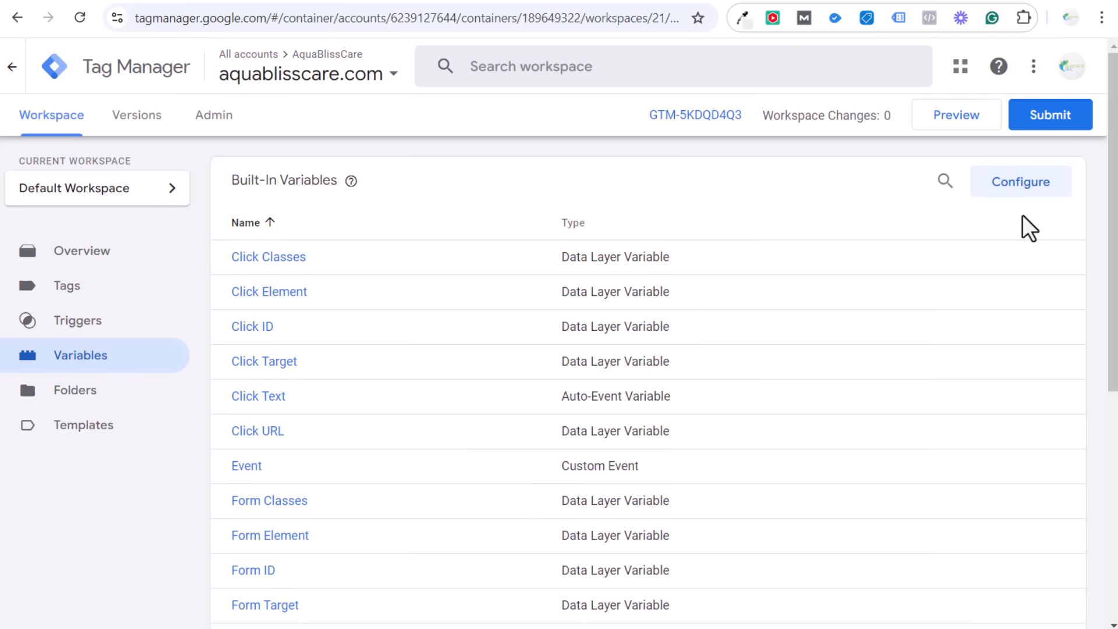
click(1025, 193)
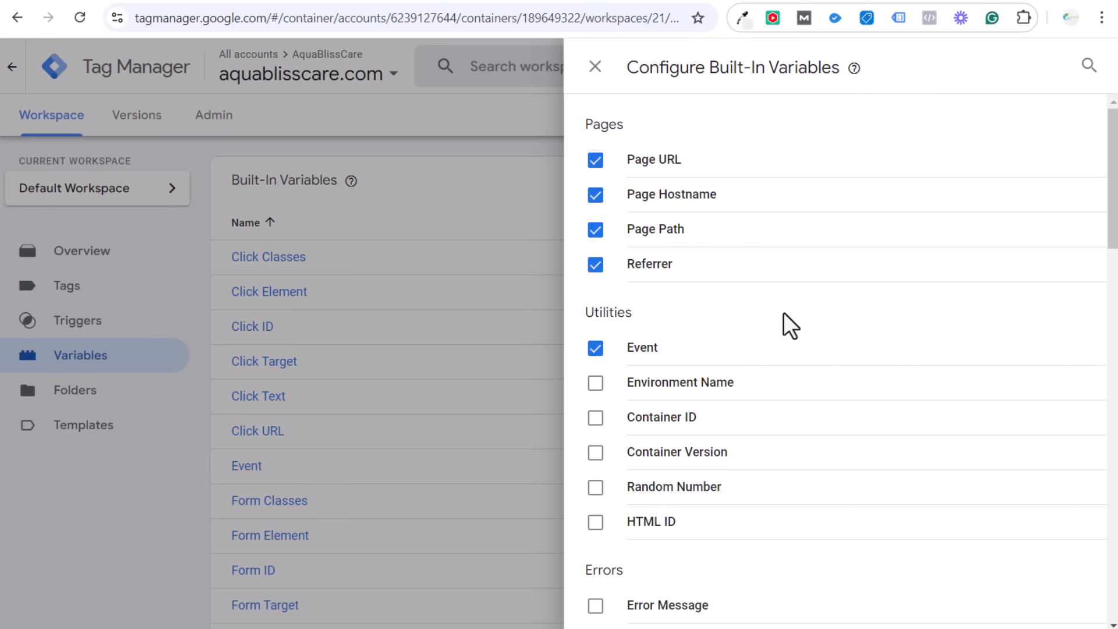
scroll(783, 303, down, 5)
scroll(783, 309, down, 4)
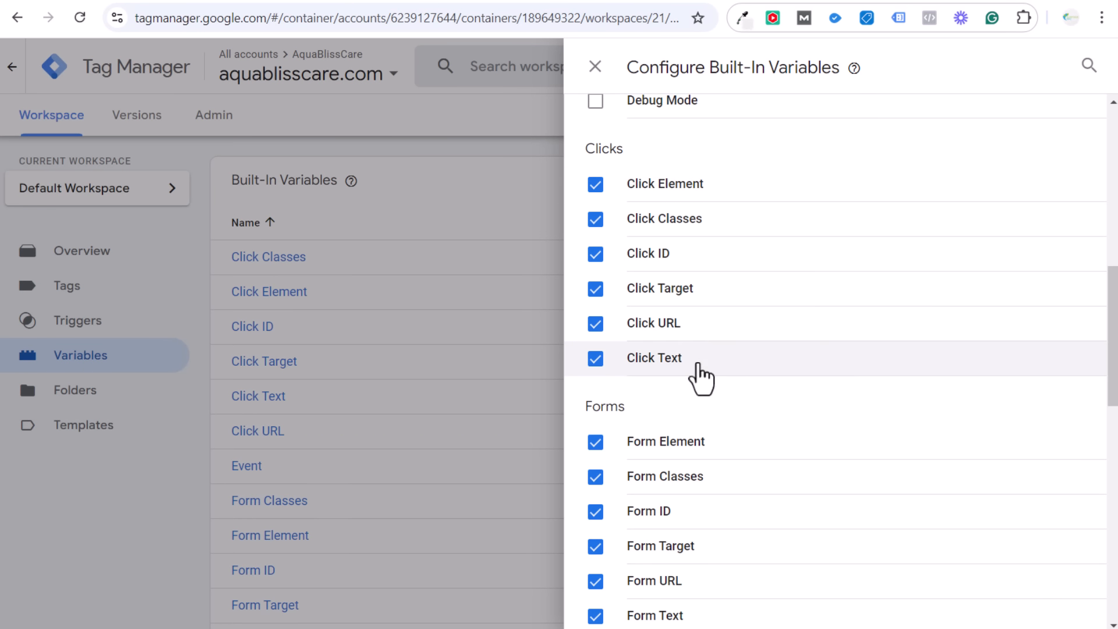
scroll(701, 315, down, 2)
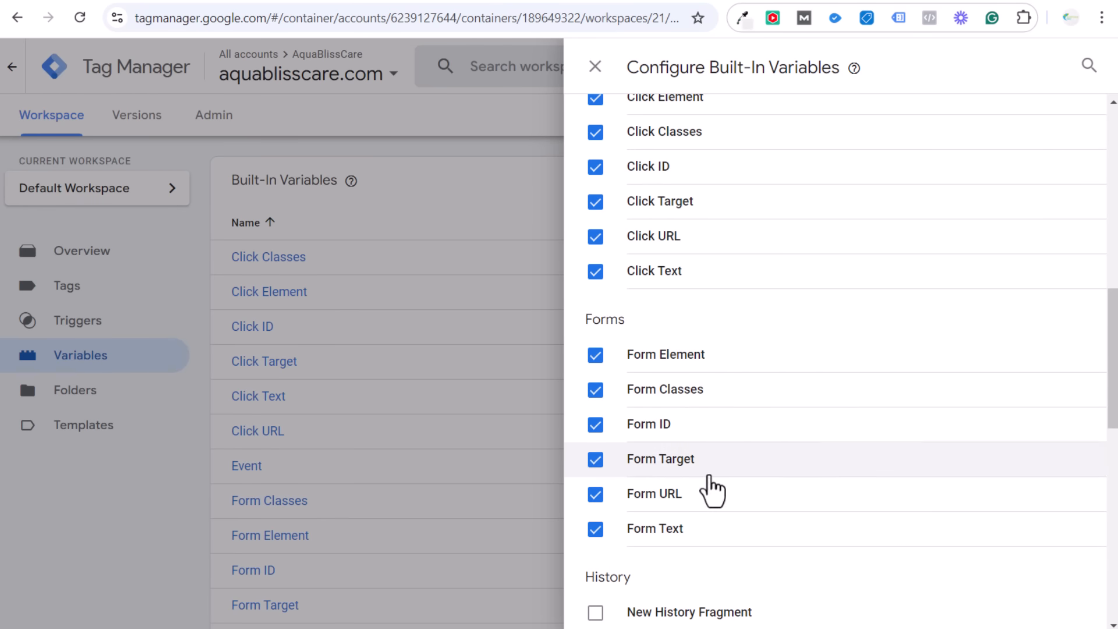
scroll(719, 437, down, 5)
scroll(728, 412, down, 5)
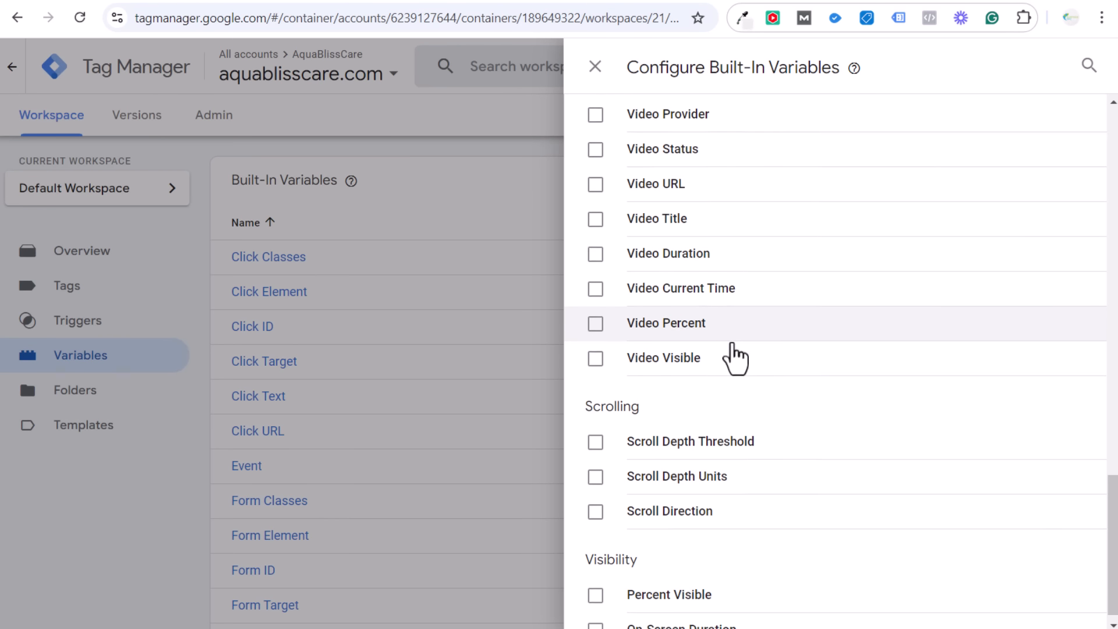
scroll(806, 407, up, 10)
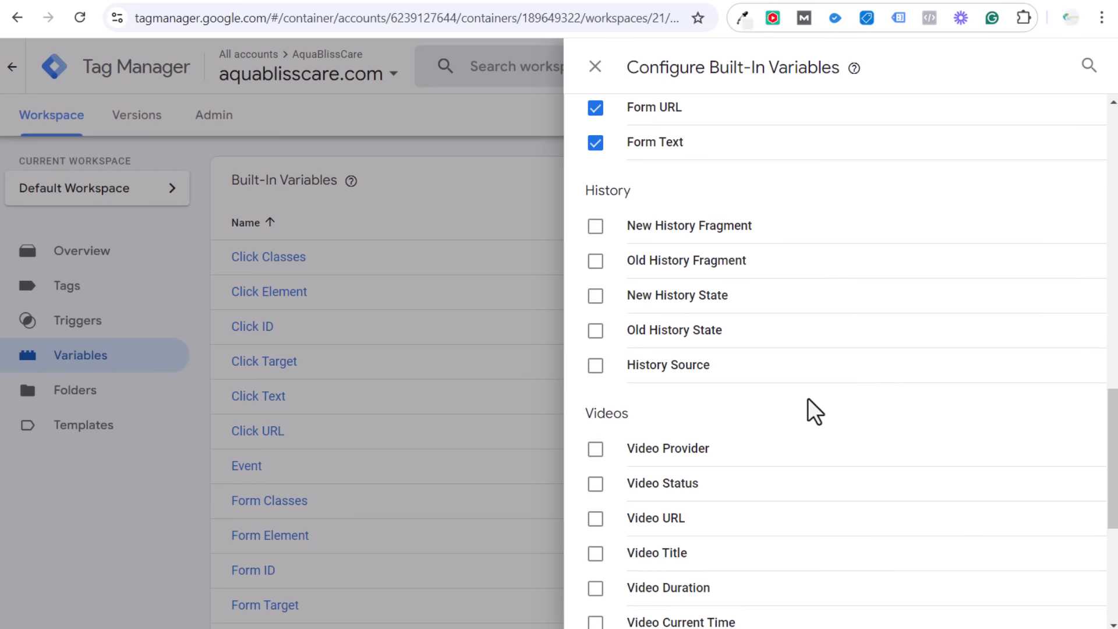
scroll(865, 285, up, 10)
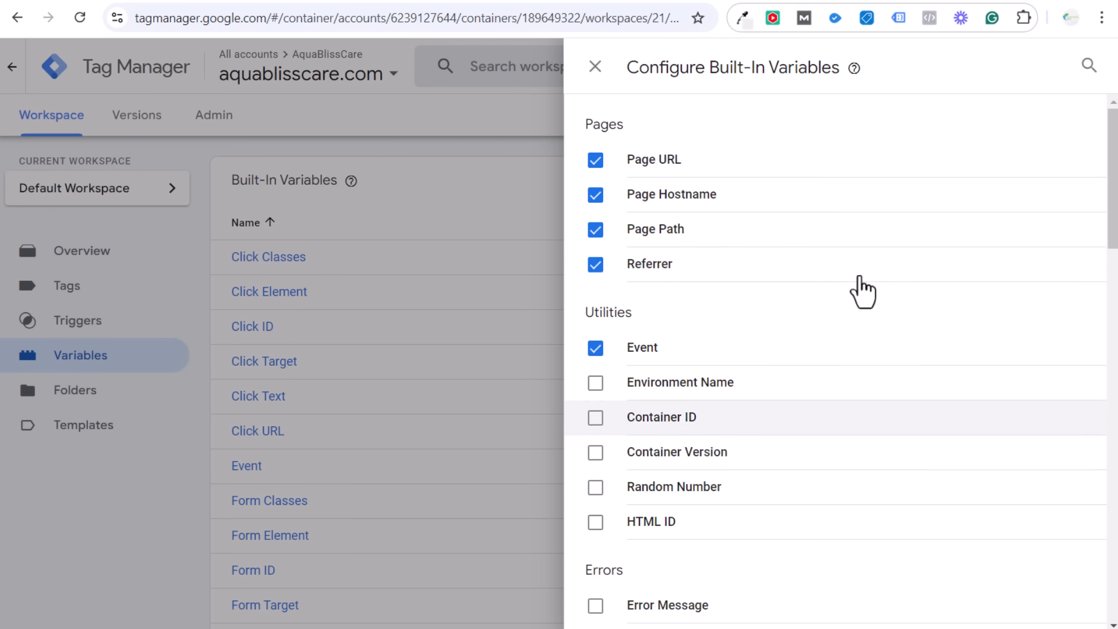
click(595, 67)
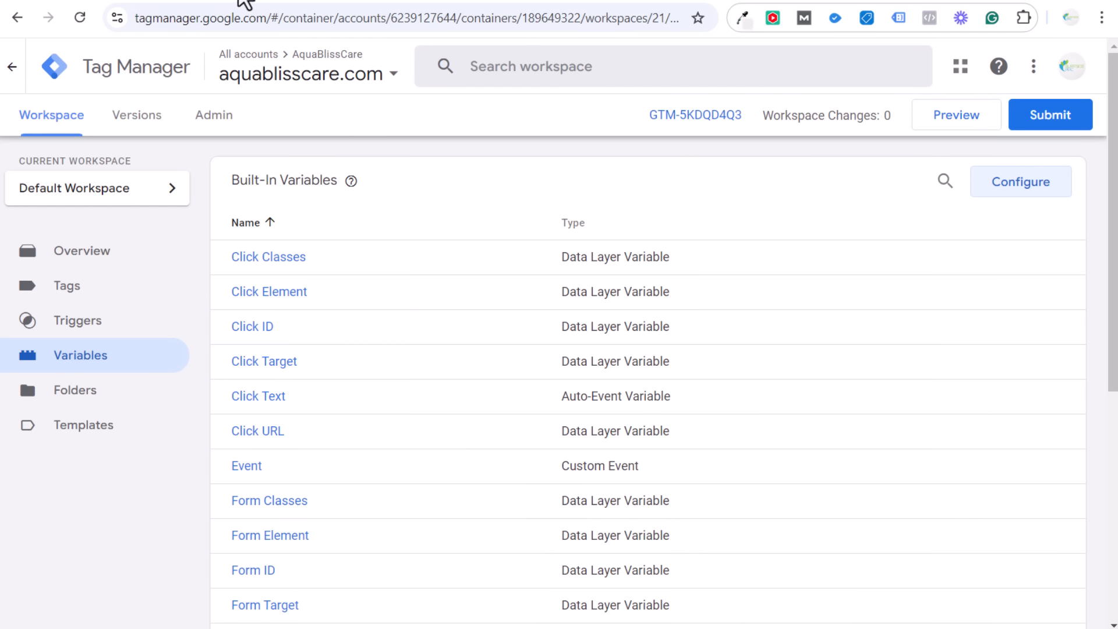
Switch to Google Ads, open the conversion settings and review the setup method for enhanced conversions for leads.
click(239, 0)
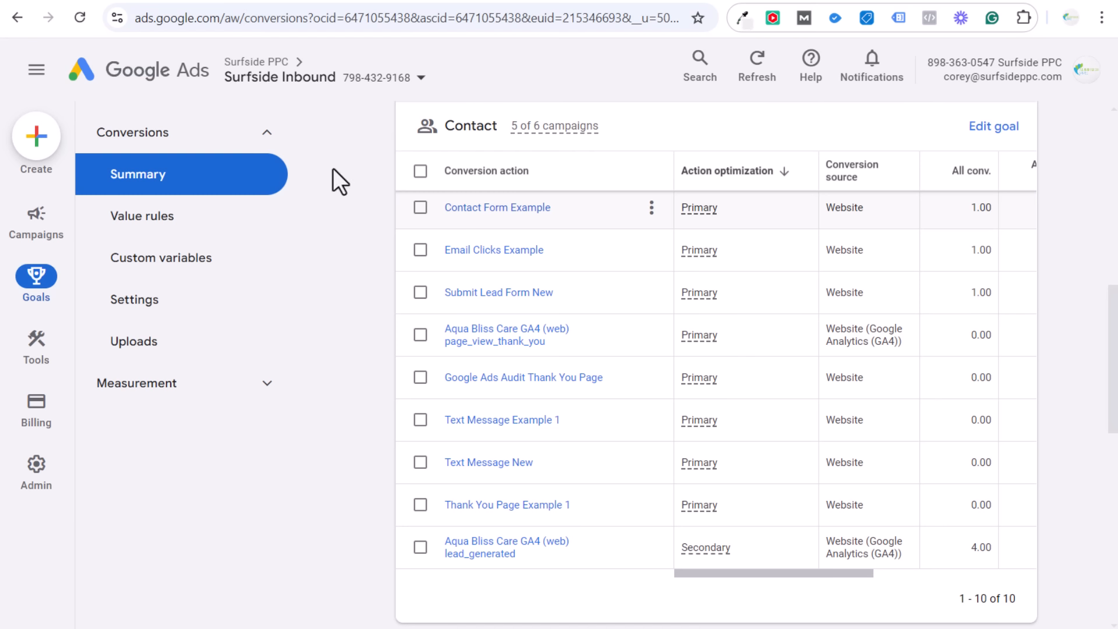
click(156, 299)
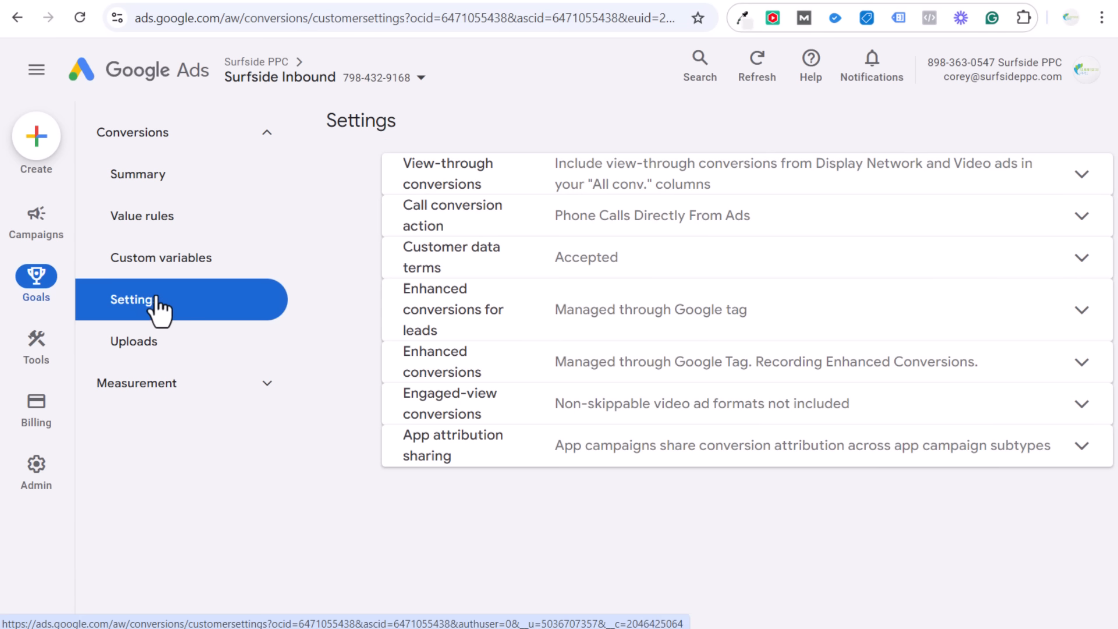
click(591, 310)
scroll(885, 347, down, 1)
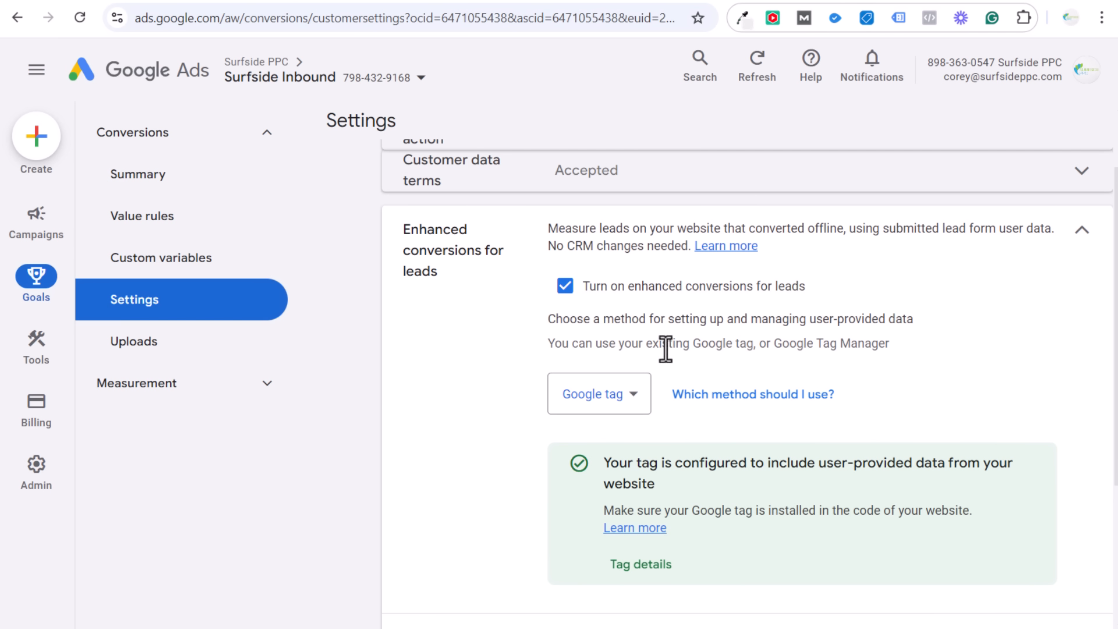
scroll(929, 339, down, 1)
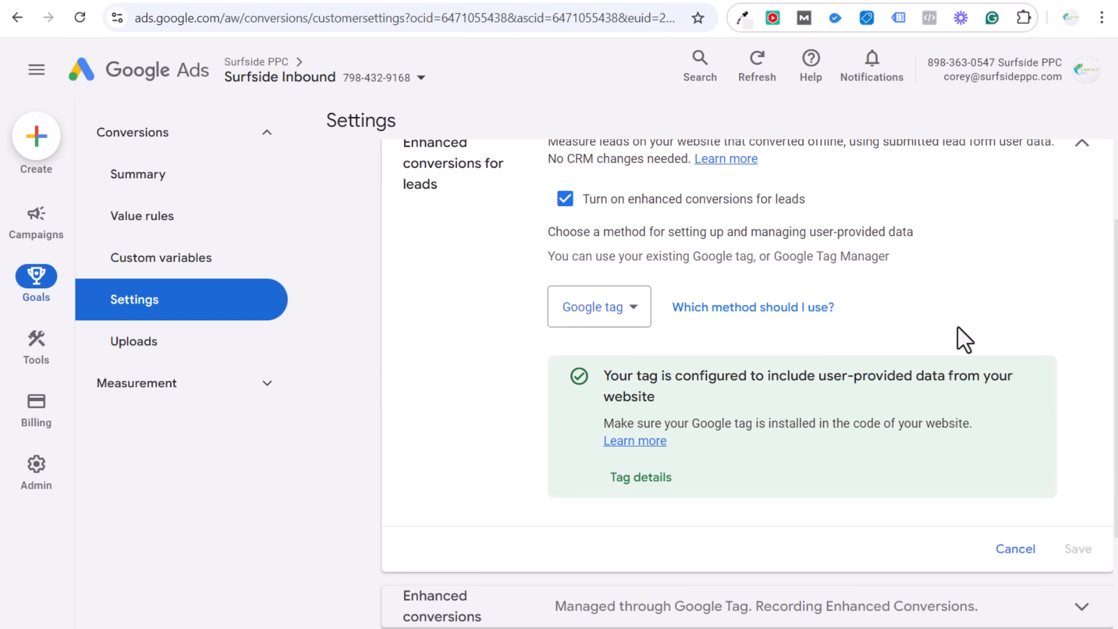
click(637, 318)
click(633, 323)
scroll(924, 222, up, 1)
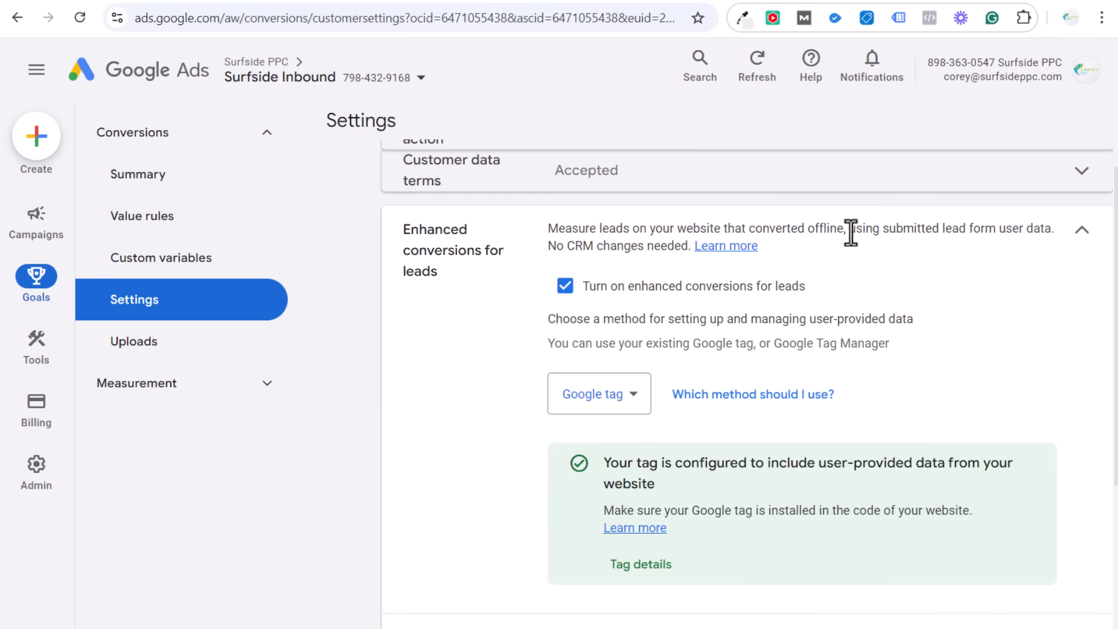
Read the description of enhanced conversions for leads, highlighting the part about submitted lead form user data, and collapse the section.
drag(553, 227, 754, 229)
click(771, 229)
drag(855, 228, 1030, 232)
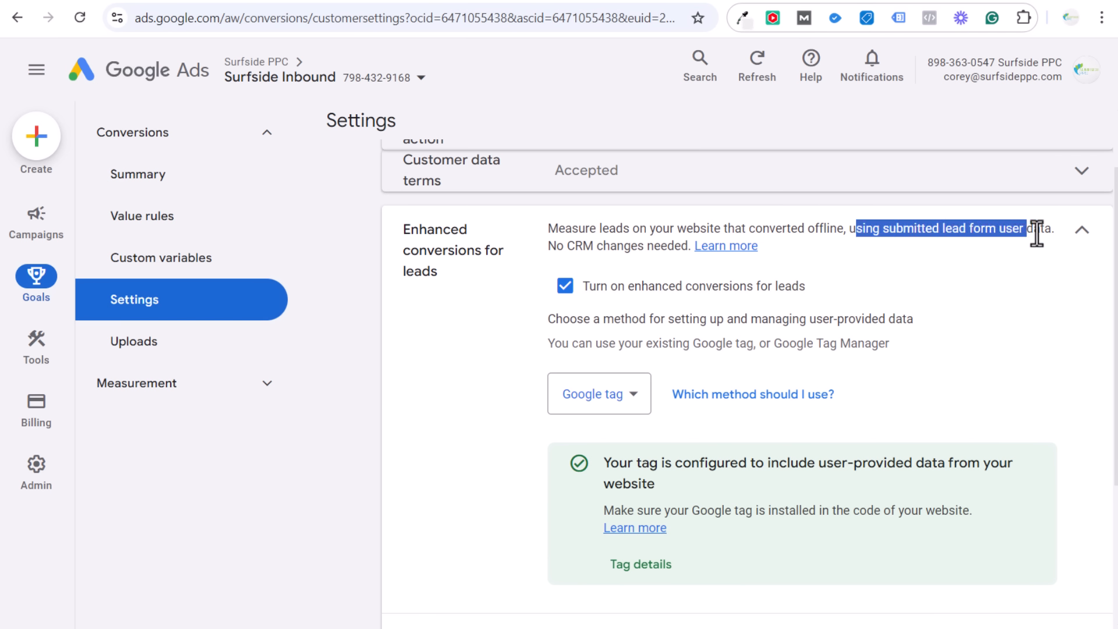
click(1034, 230)
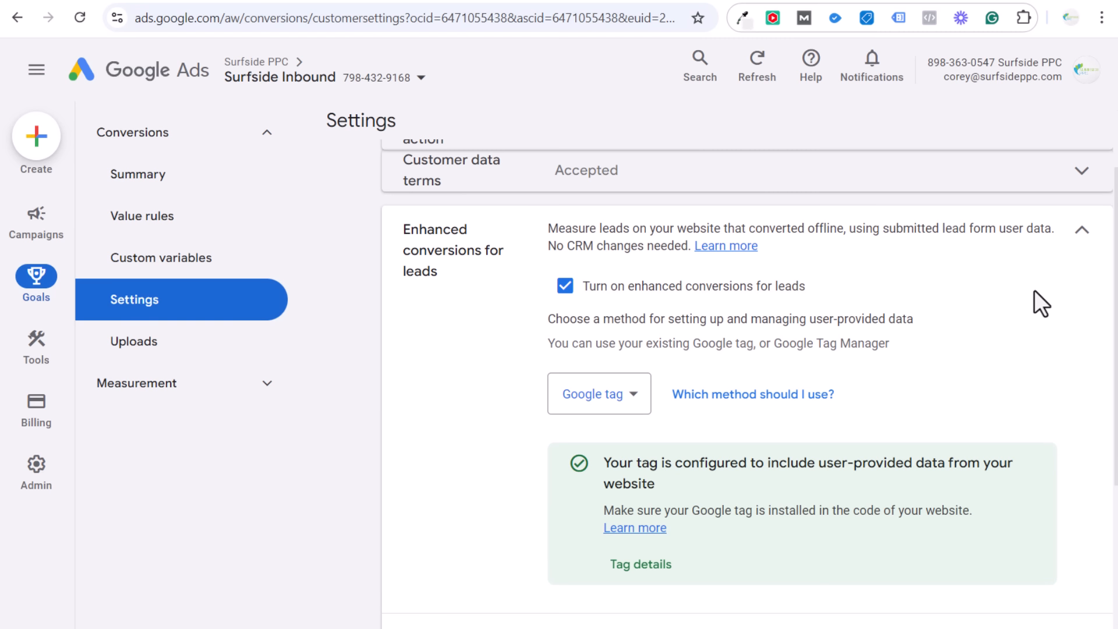
click(1085, 245)
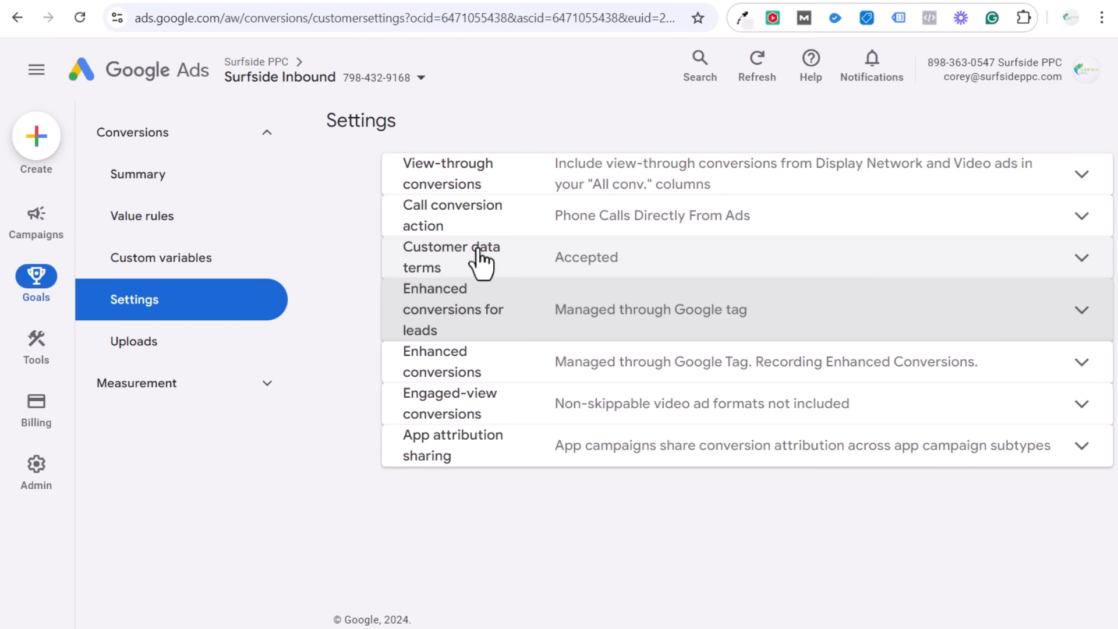
Check the customer data terms and revisit the enhanced conversions for leads section before collapsing it.
click(776, 270)
click(1077, 265)
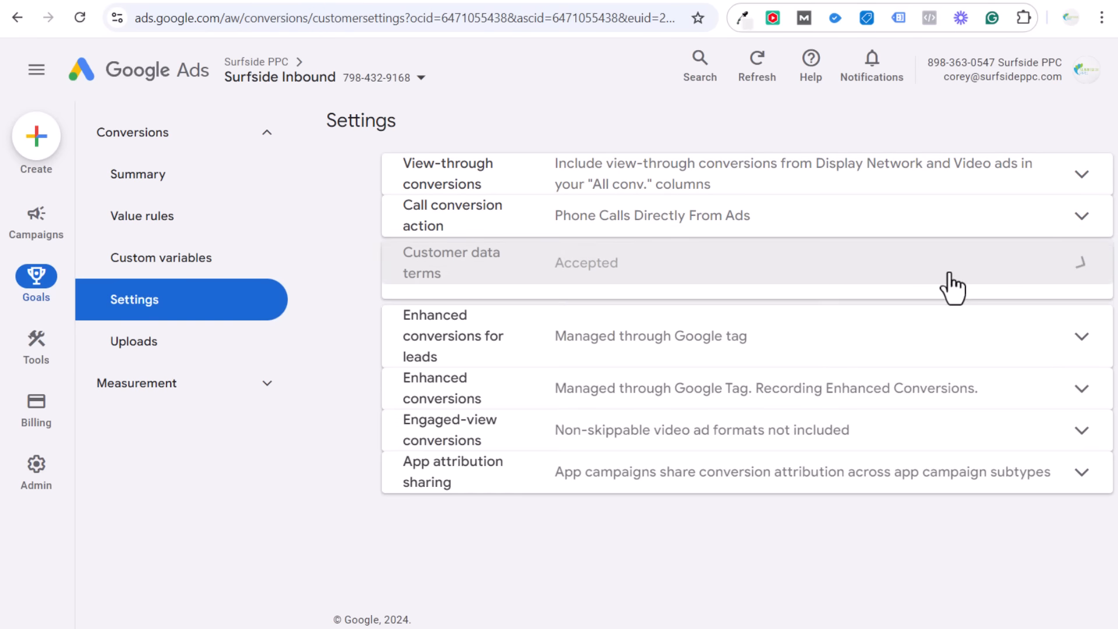
click(724, 323)
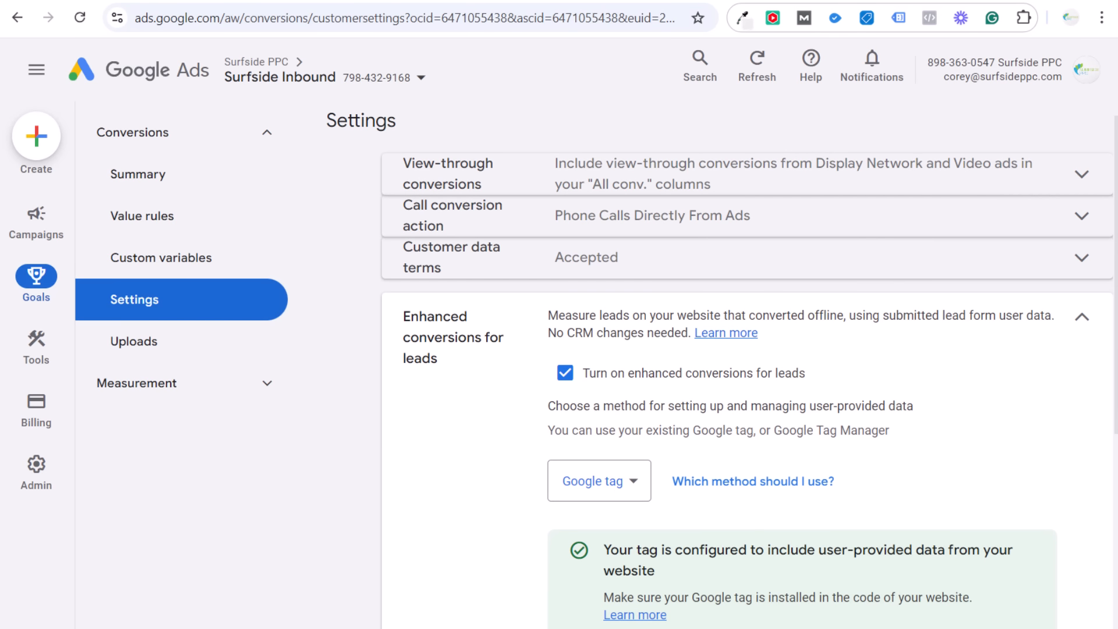
click(1085, 318)
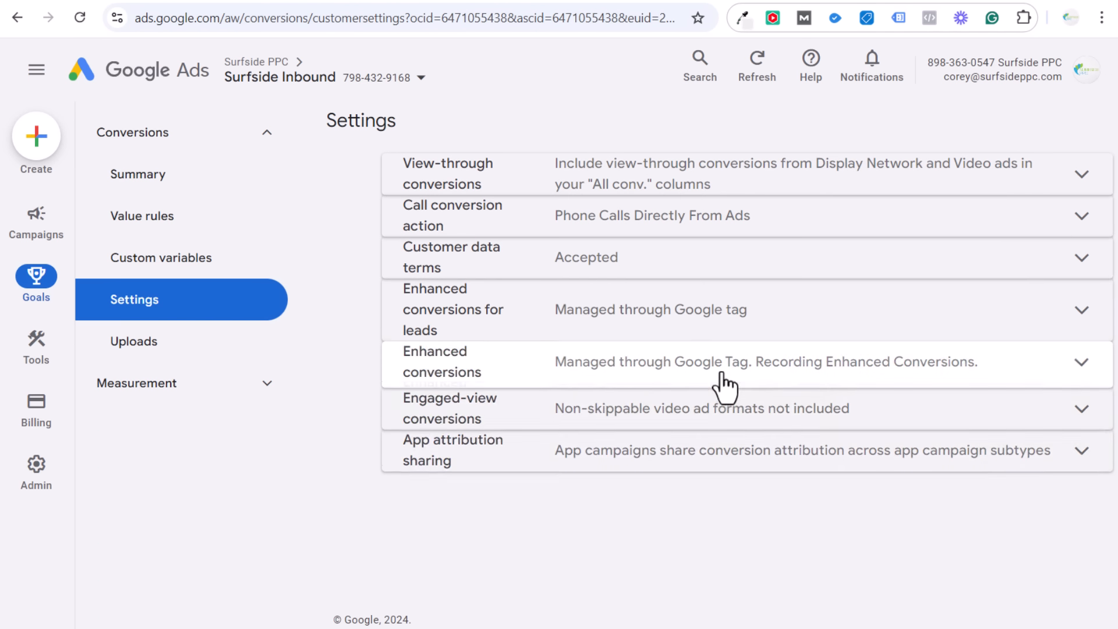
Review the account's Enhanced conversions setting and its user-provided data method, and collapse the section.
click(724, 378)
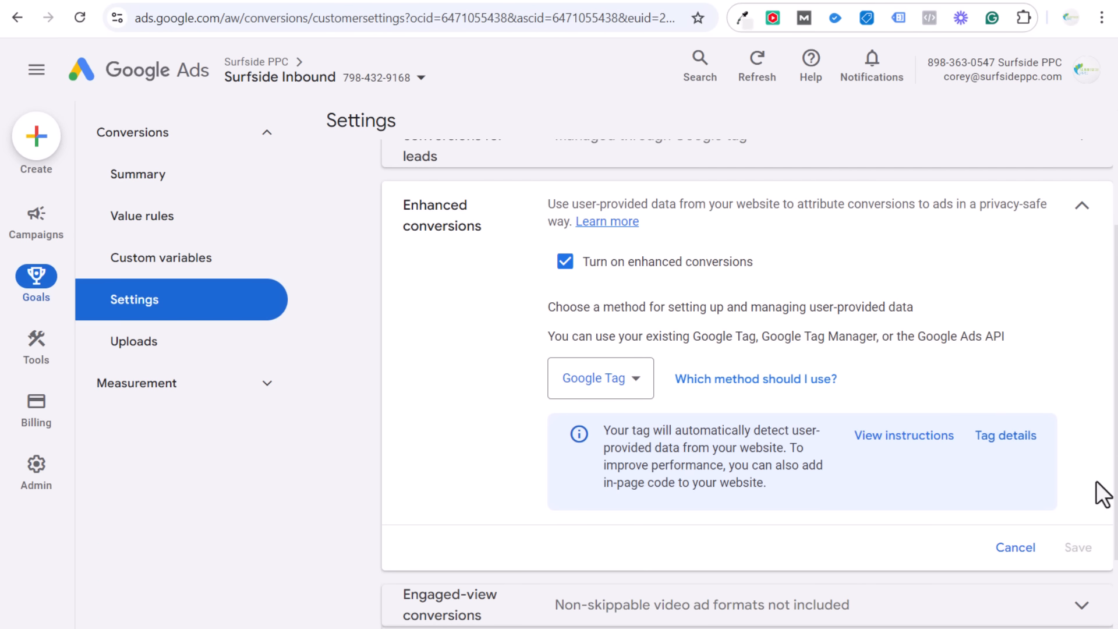
scroll(1011, 305, up, 2)
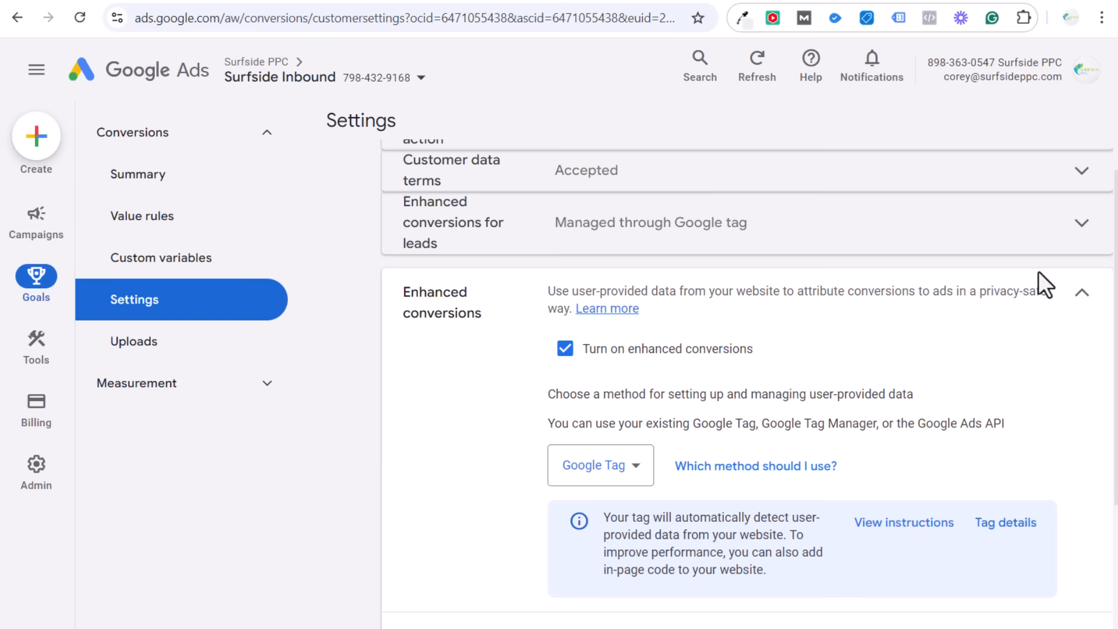
click(1077, 291)
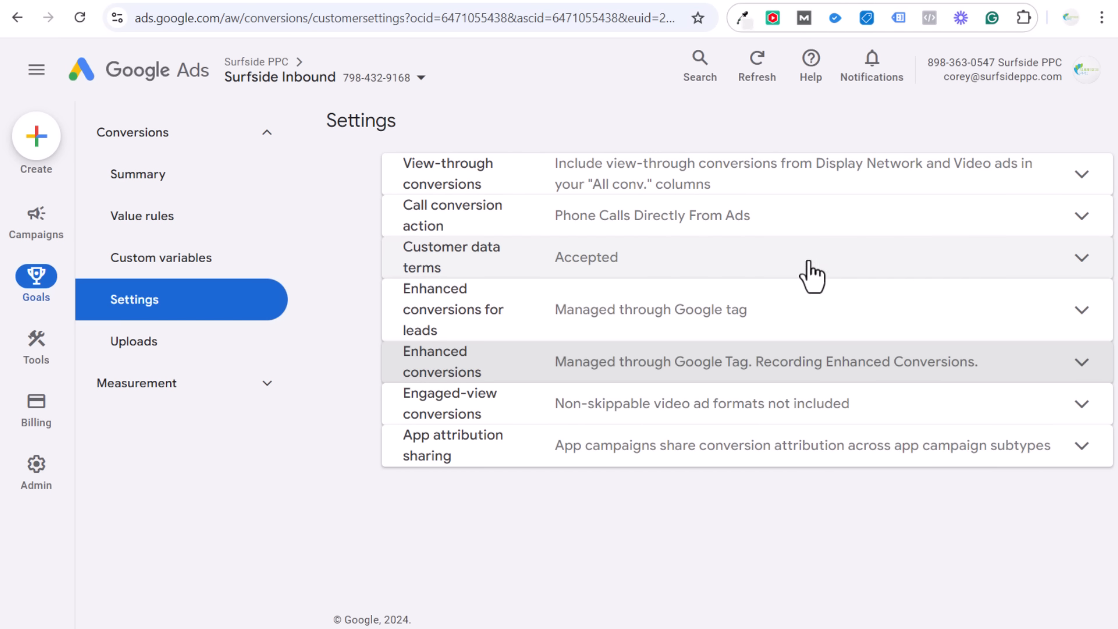
Review the default call conversion action choices, keep Phone Calls Directly From Ads selected, and cancel out of the setting.
click(643, 233)
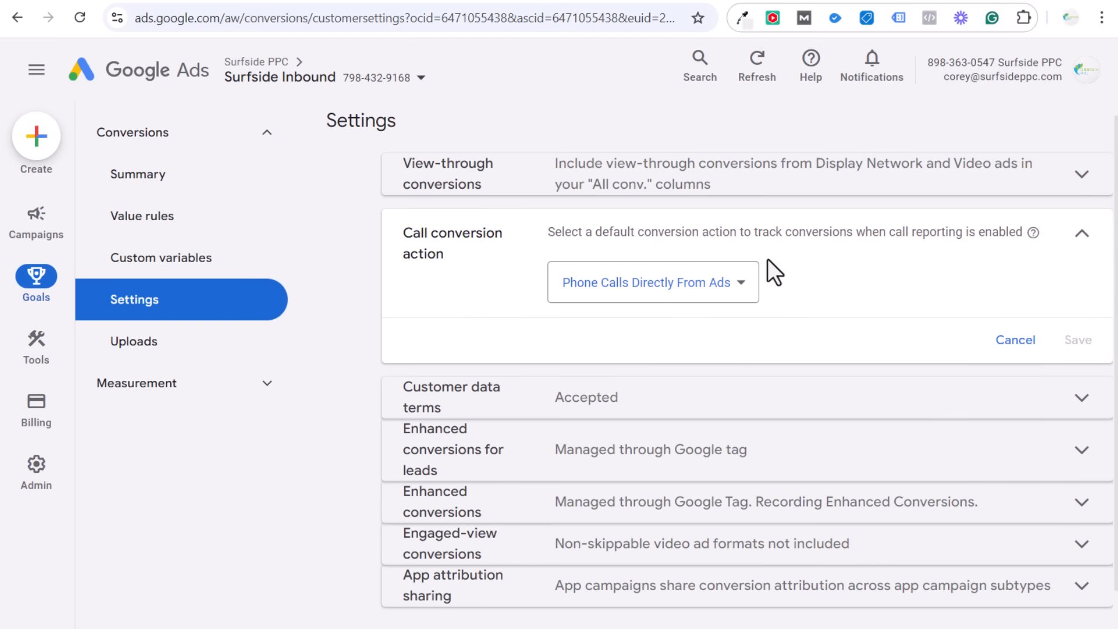
click(738, 282)
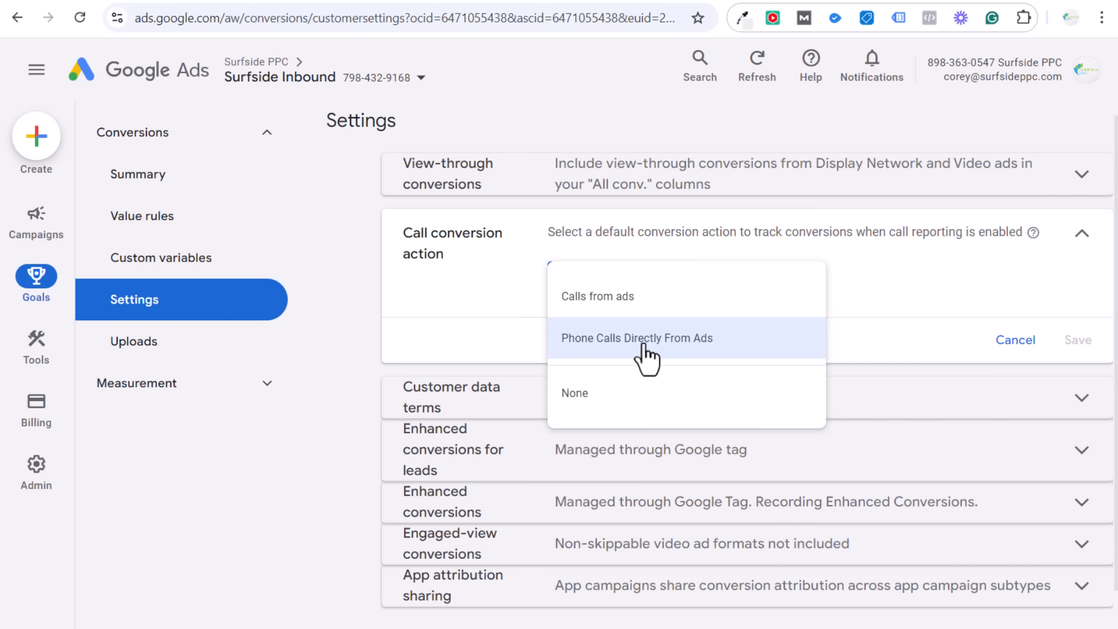
click(706, 341)
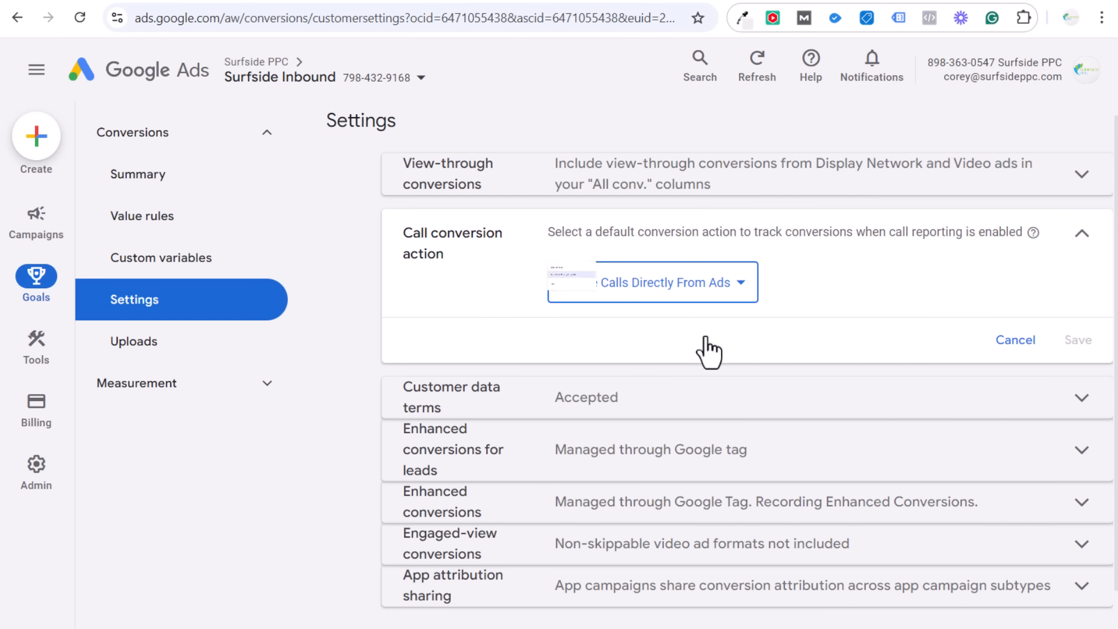
click(1016, 342)
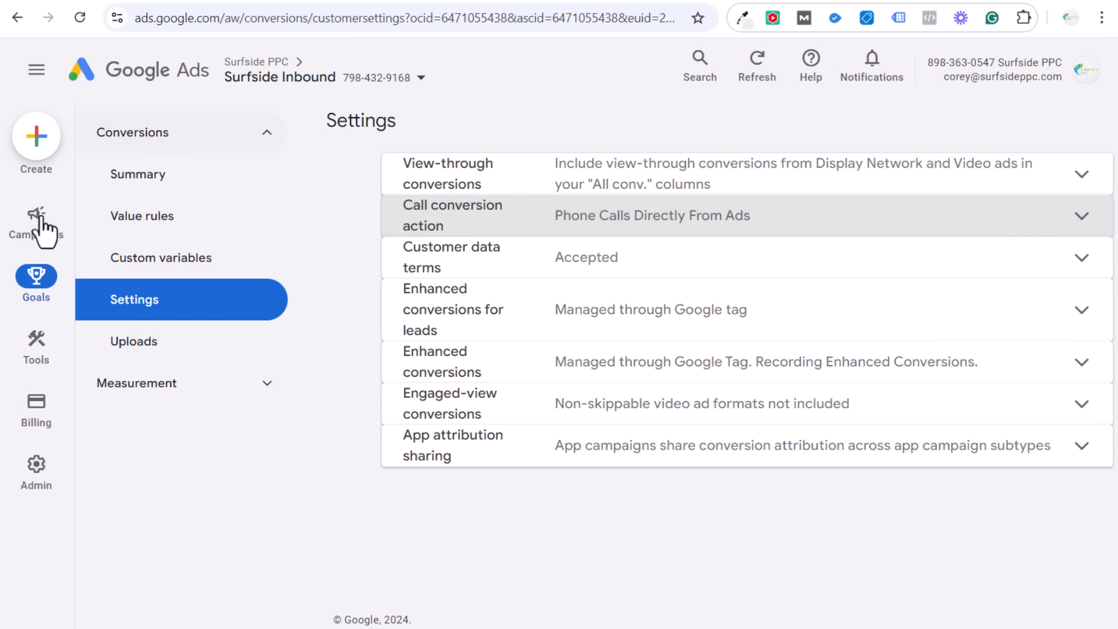
Open the account's campaigns list.
mouse_move(36, 224)
click(117, 257)
click(153, 299)
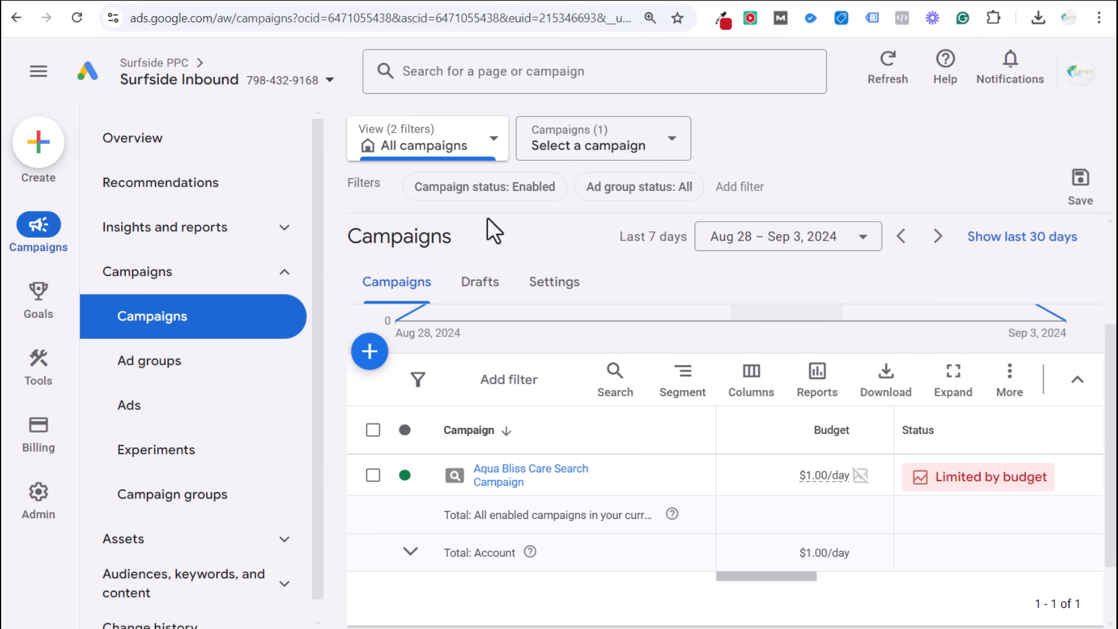
Switch between the Google Tag Manager container overview and the Aqua Bliss Care contact page, viewing the contact links and service form.
click(338, 1)
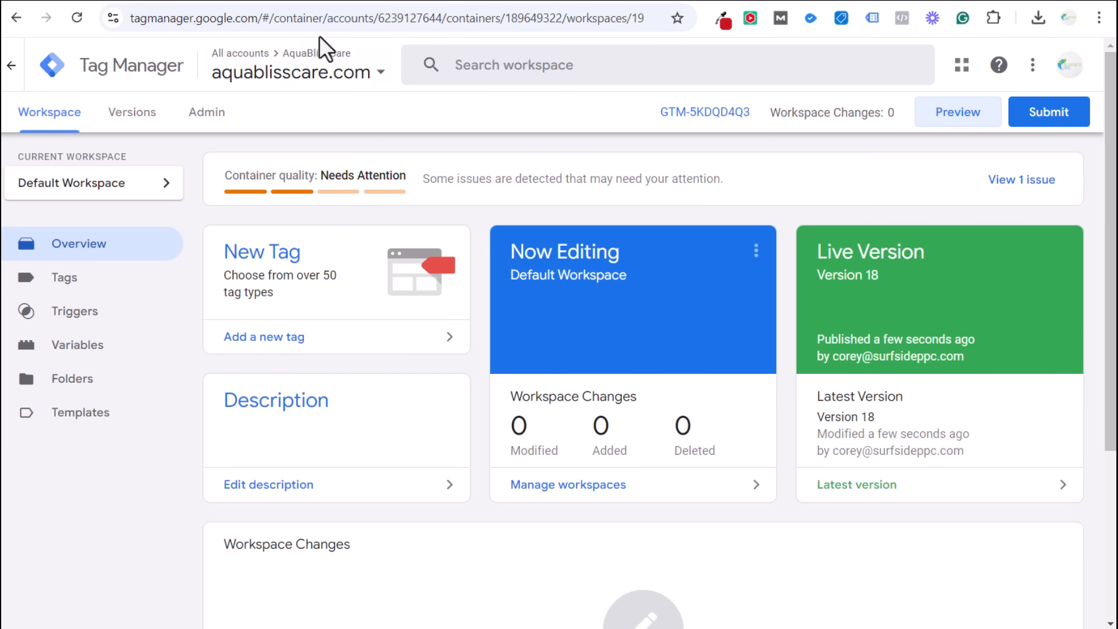
mouse_move(293, 6)
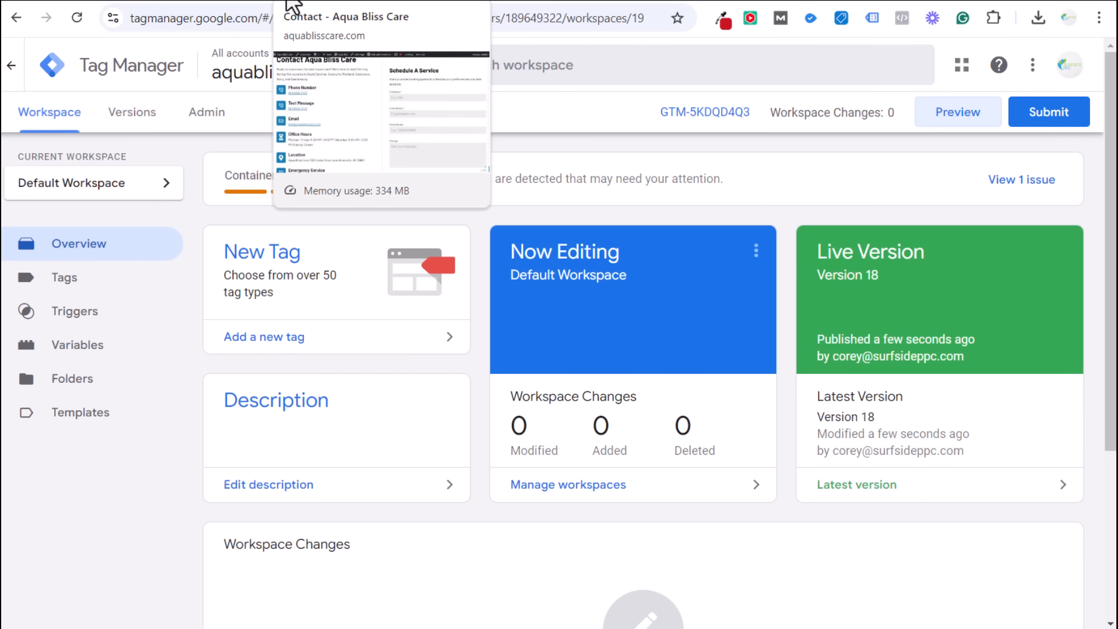
click(293, 6)
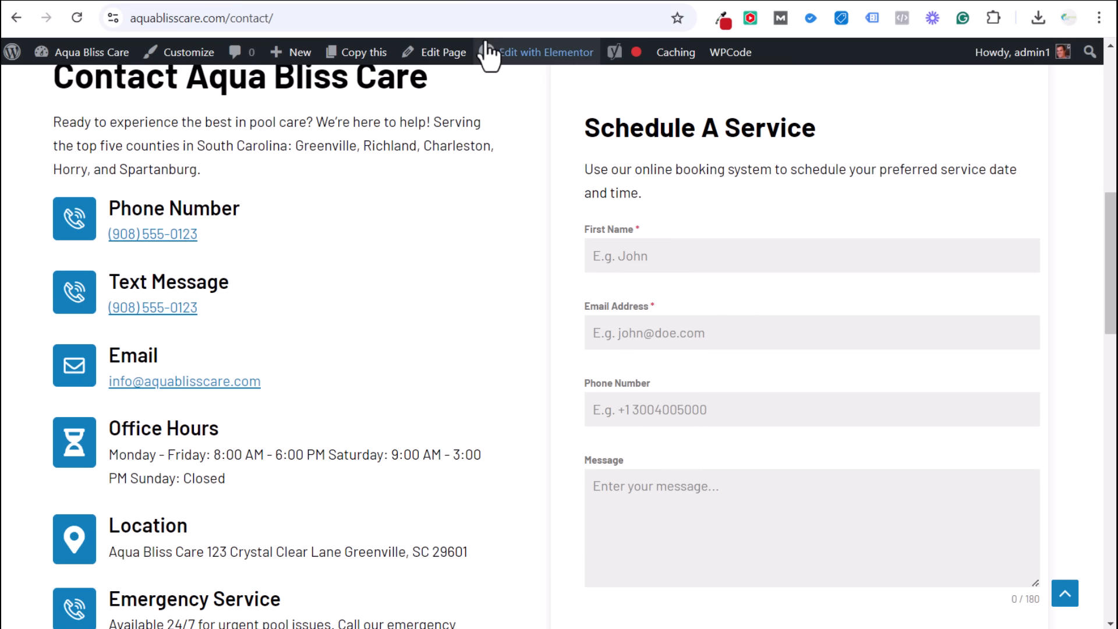
click(345, 5)
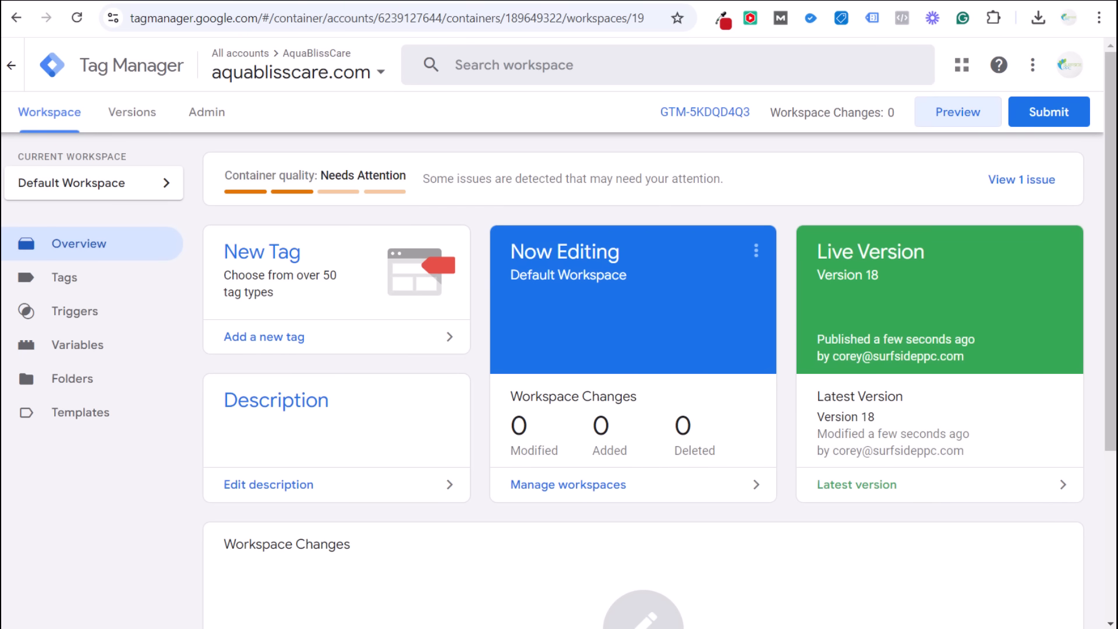
click(299, 1)
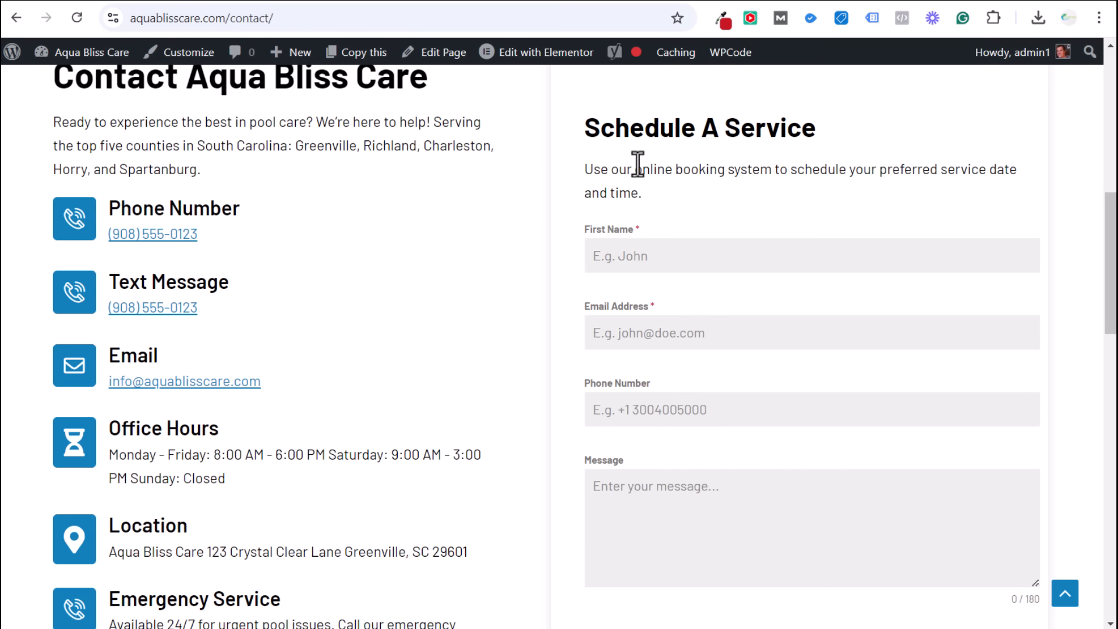
Look over the contact page form, and open the Tag Manager installation instructions for the aquablisscare.com container.
scroll(582, 218, down, 3)
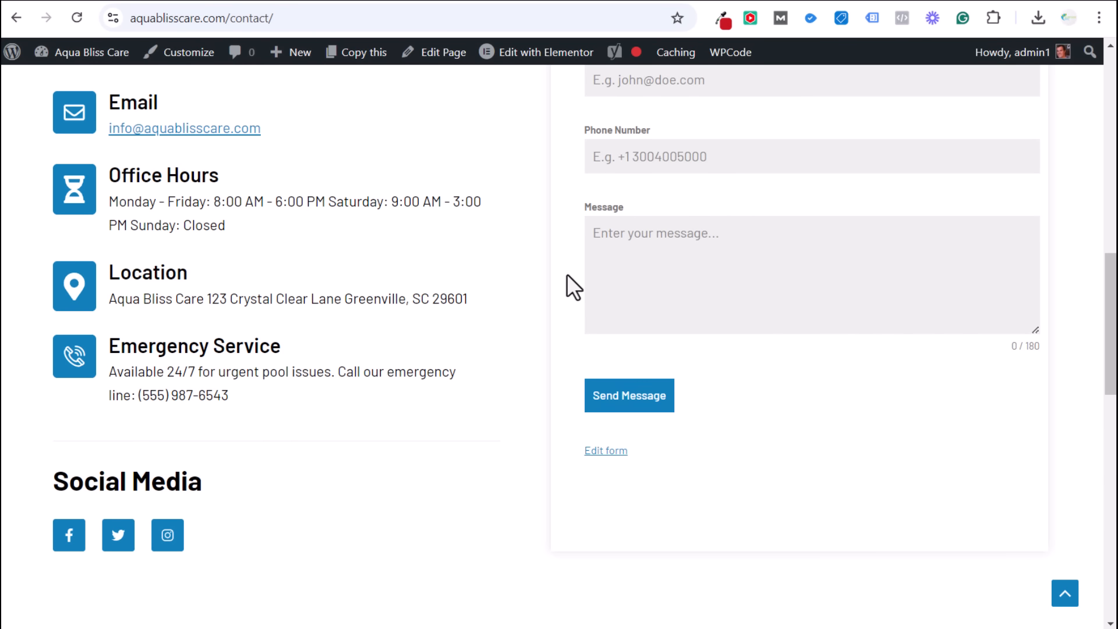
scroll(567, 273, up, 3)
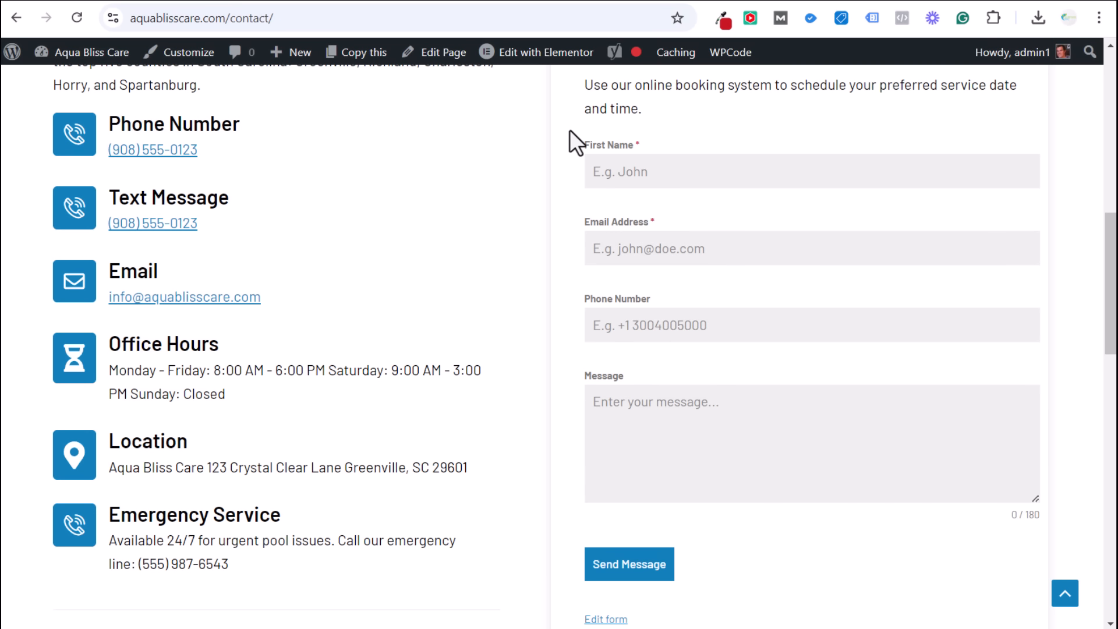
click(341, 0)
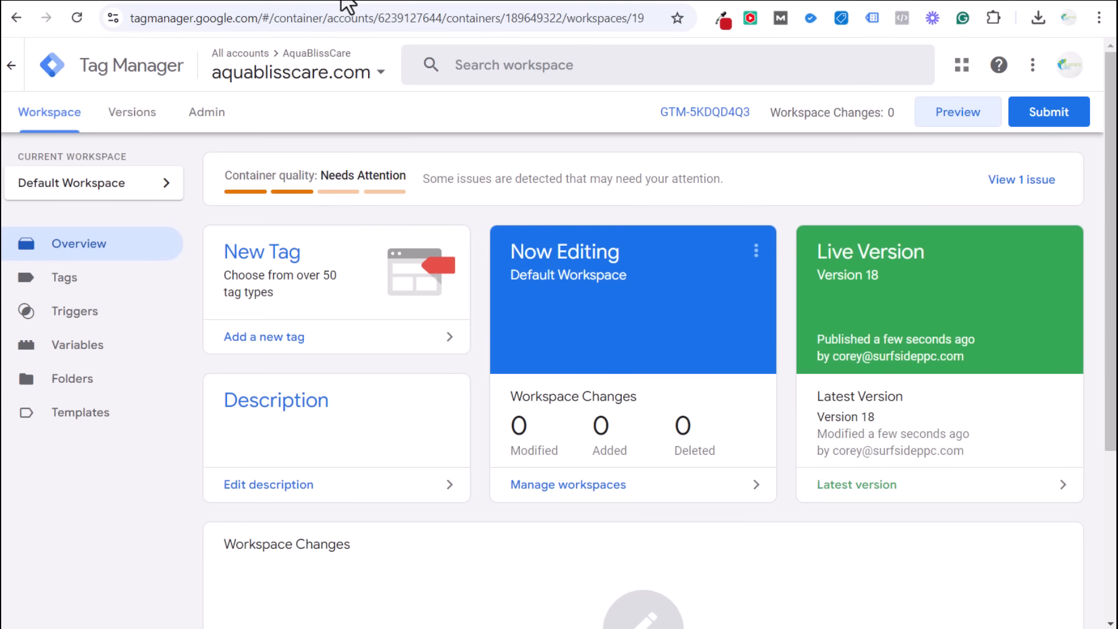
click(212, 115)
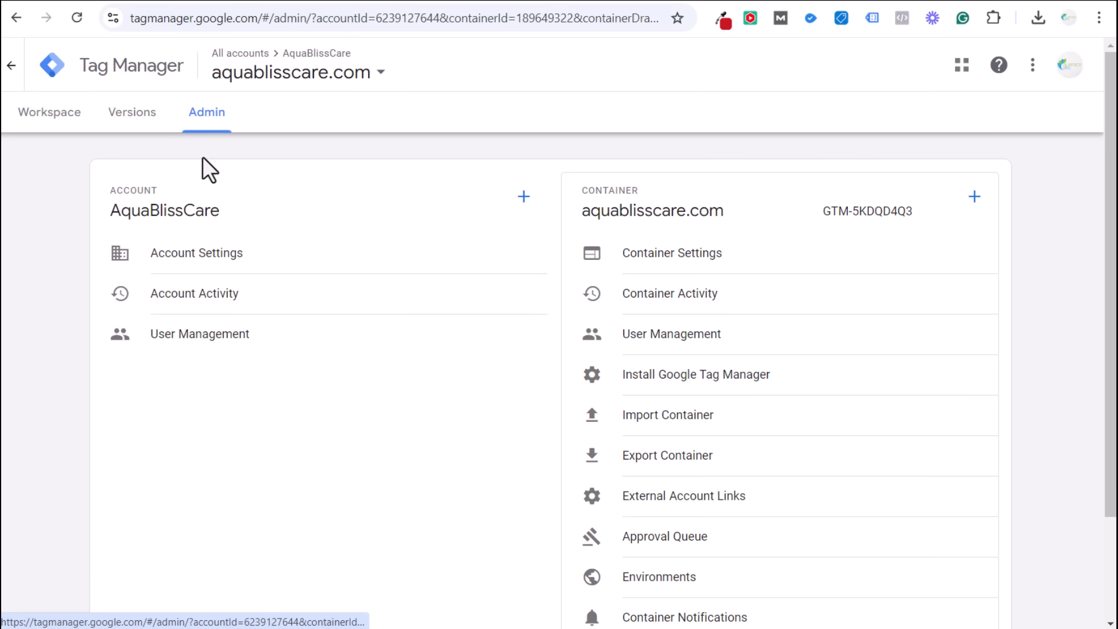
click(751, 374)
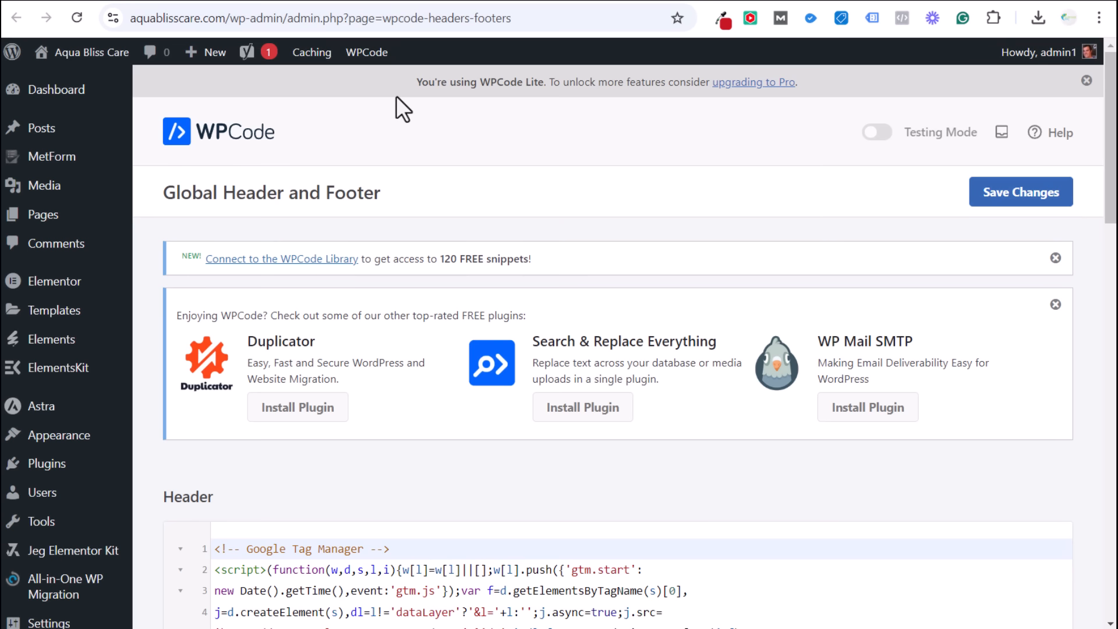
Copy the Tag Manager head snippet and compare it with the Header script in WPCode's Global Header and Footer.
mouse_move(363, 61)
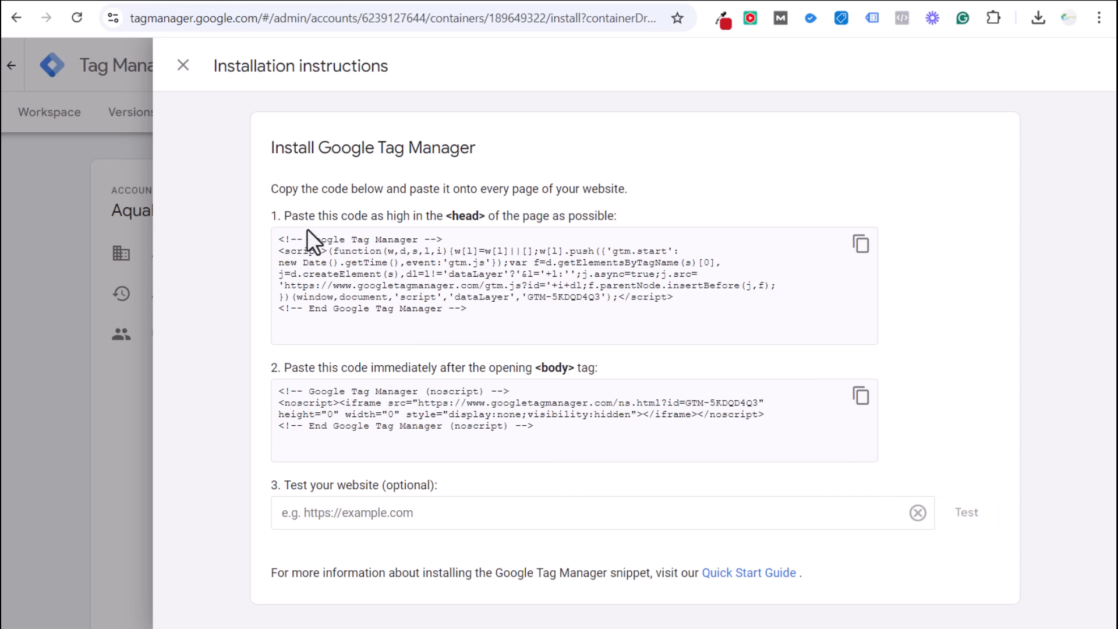
click(860, 245)
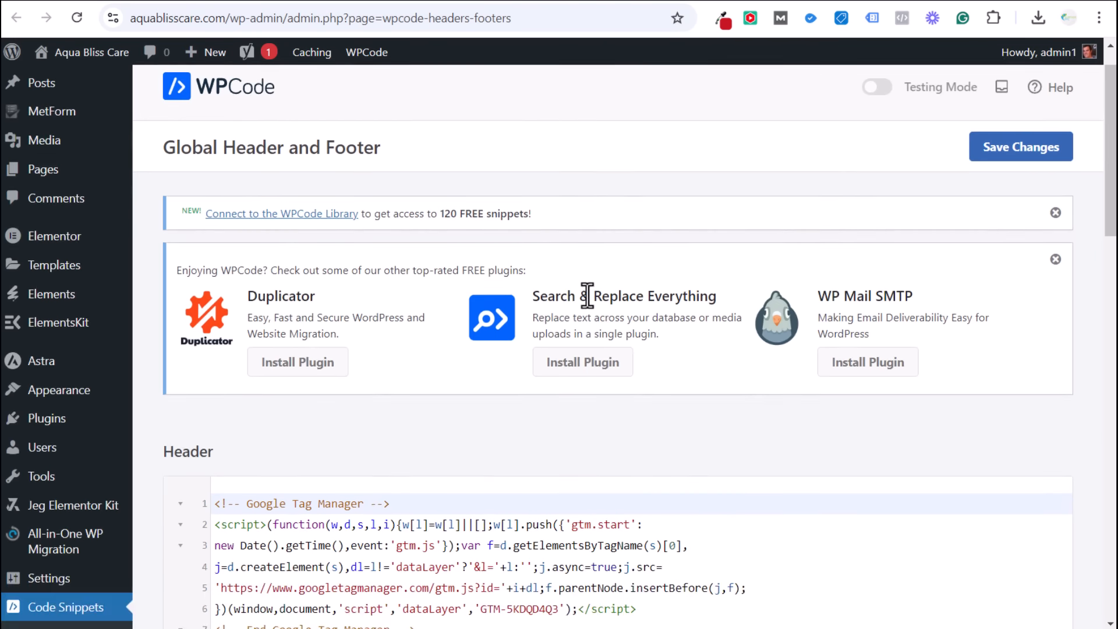
scroll(584, 295, down, 5)
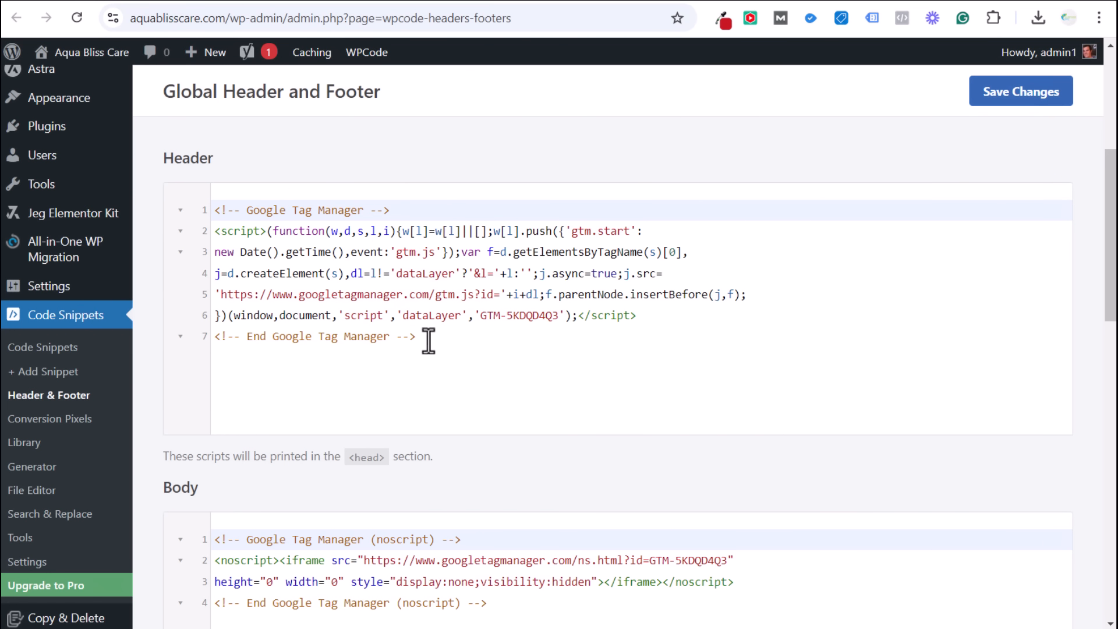
drag(427, 340, 160, 199)
scroll(302, 66, down, 3)
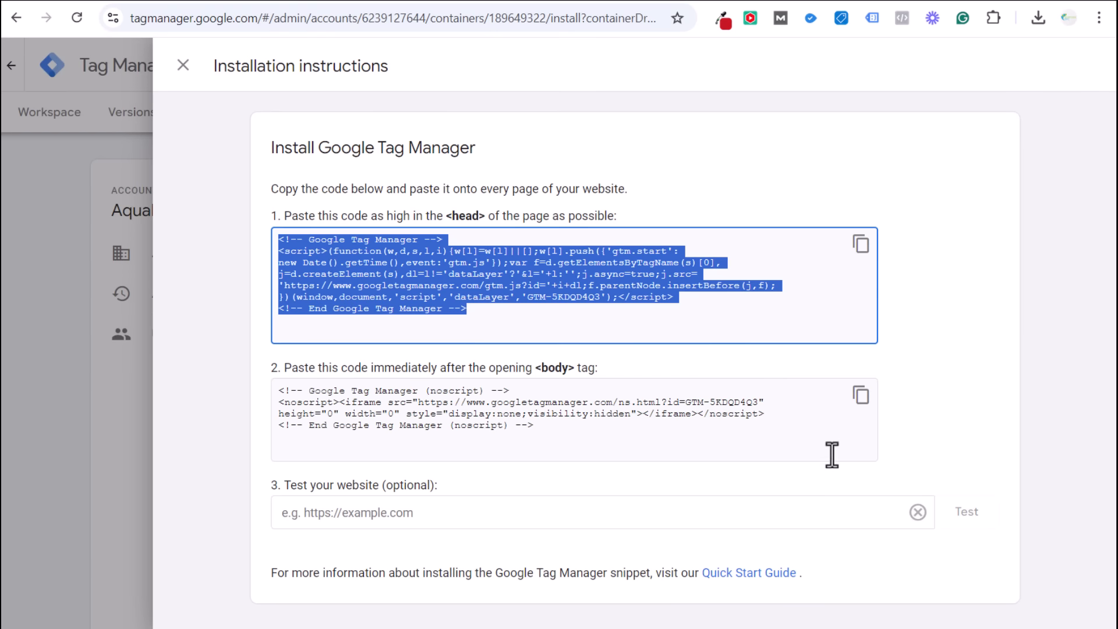
Copy the Tag Manager noscript body snippet, check it against WPCode's Body script, and close the installation instructions.
click(860, 402)
click(861, 402)
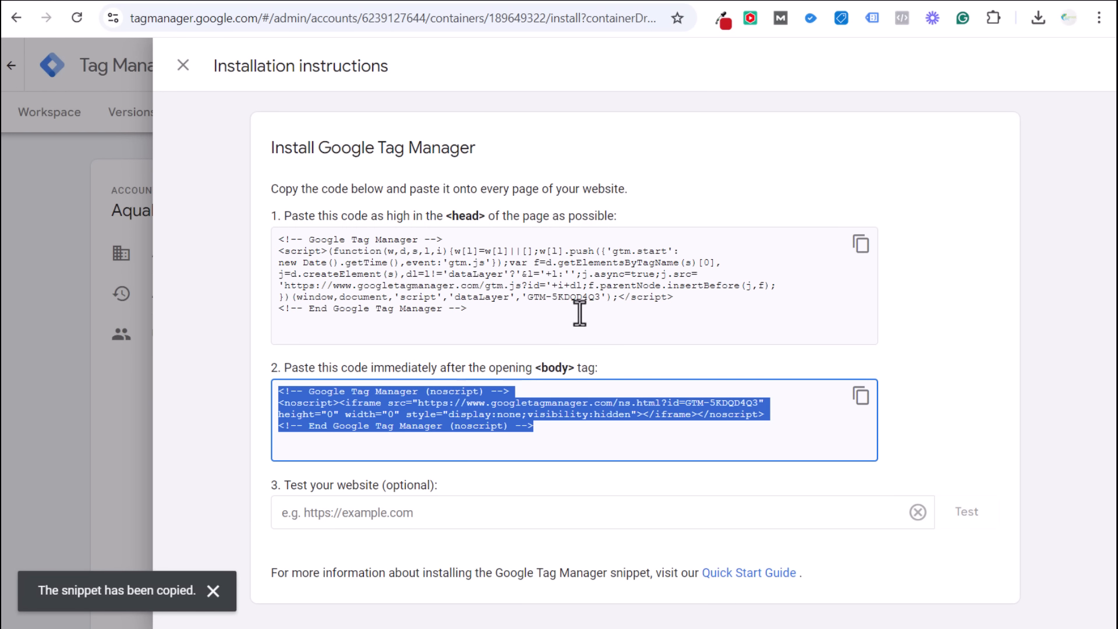
click(327, 2)
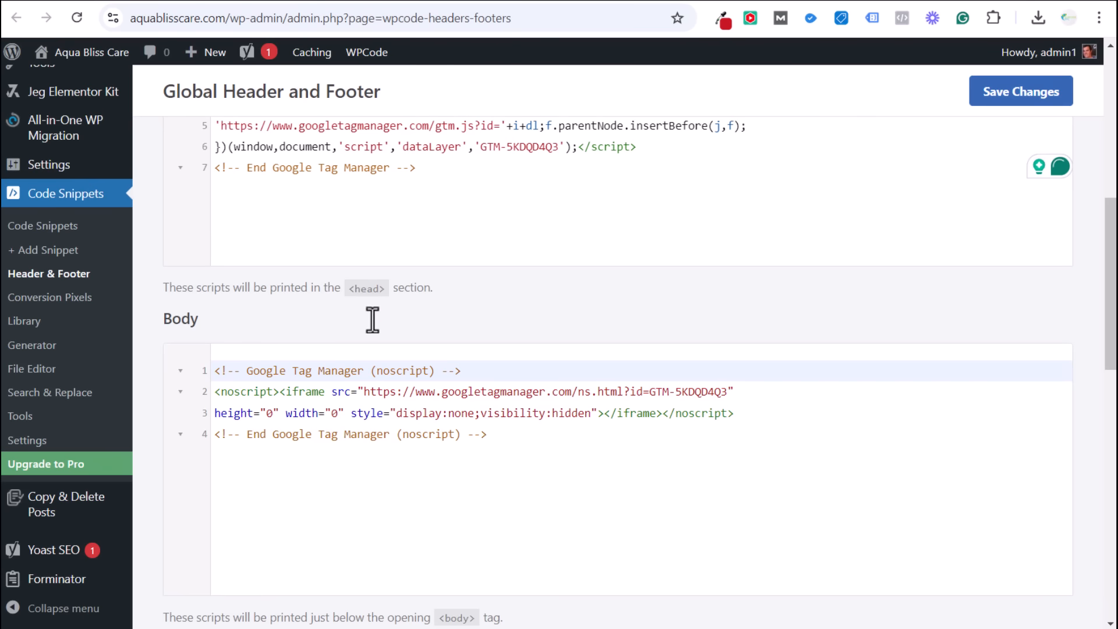
scroll(349, 386, down, 1)
drag(506, 357, 143, 258)
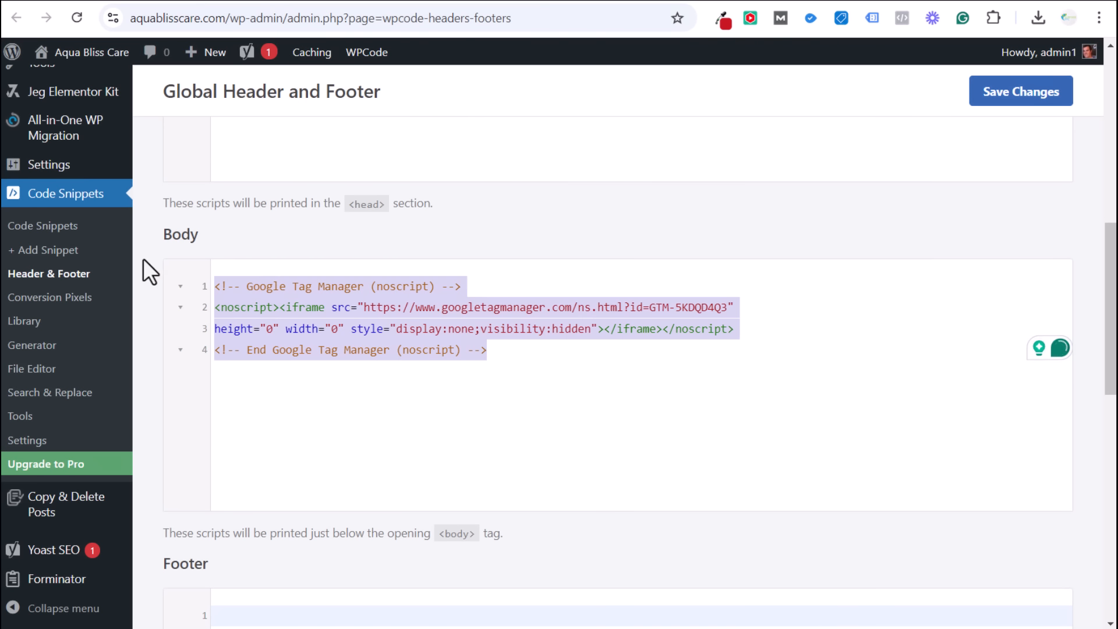
click(143, 259)
scroll(172, 230, up, 5)
scroll(181, 238, down, 4)
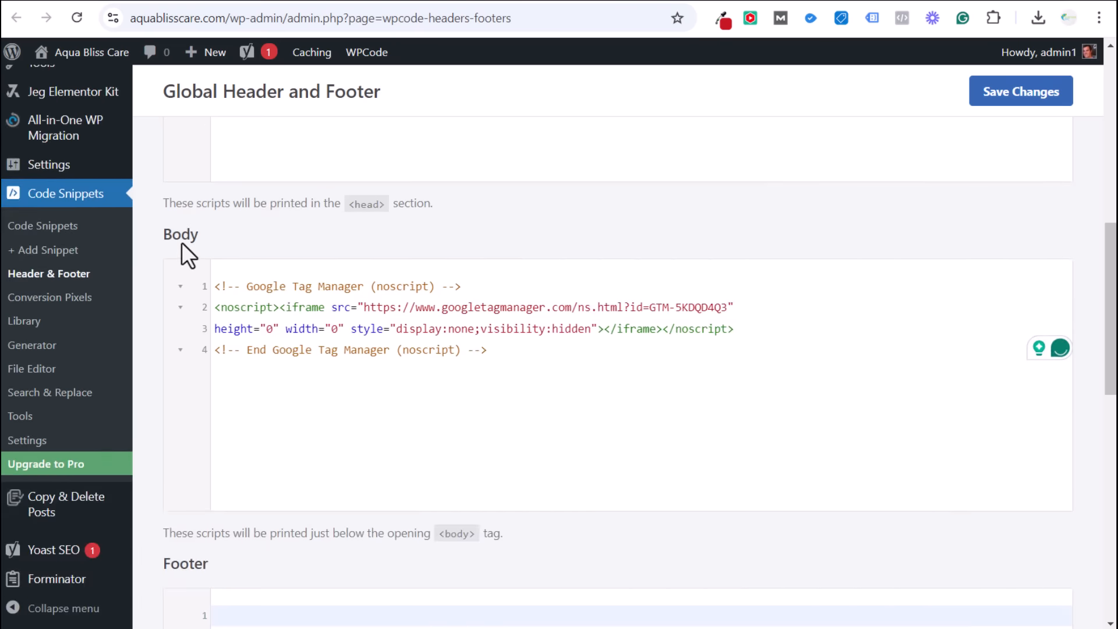
drag(242, 289, 641, 379)
click(641, 379)
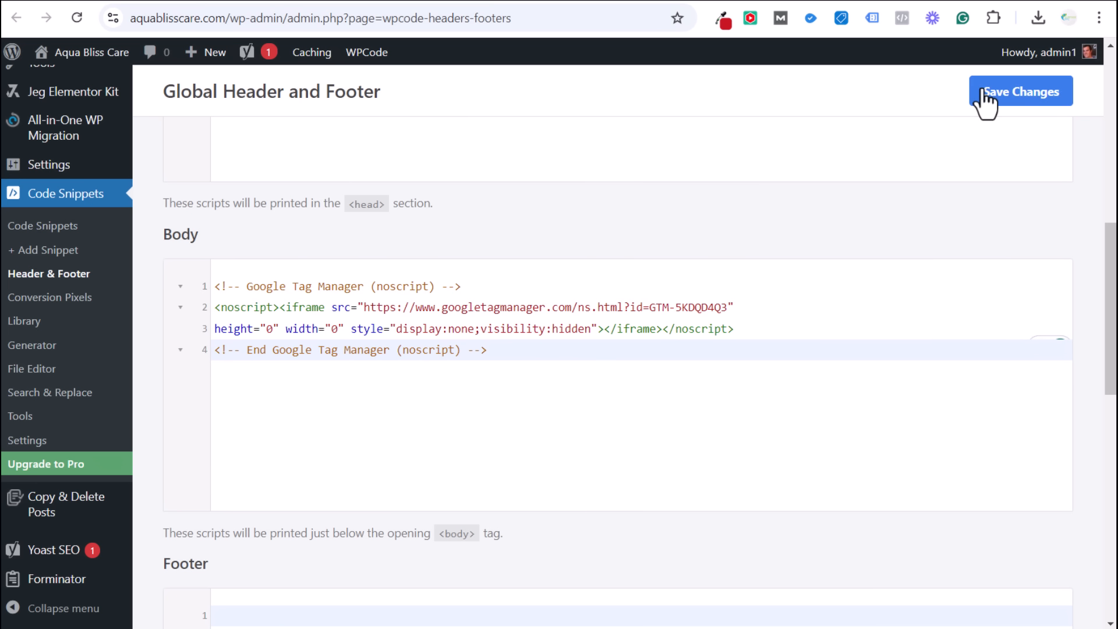
click(343, 1)
click(192, 69)
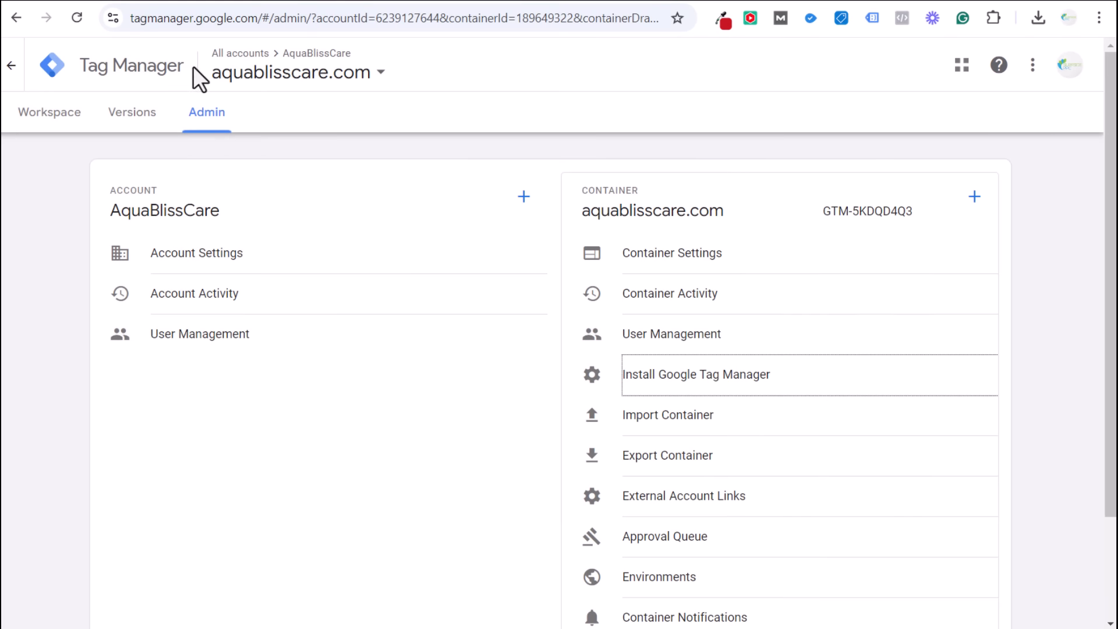
View the Google Ads campaigns list and return to the website's contact page.
click(263, 1)
click(263, 1)
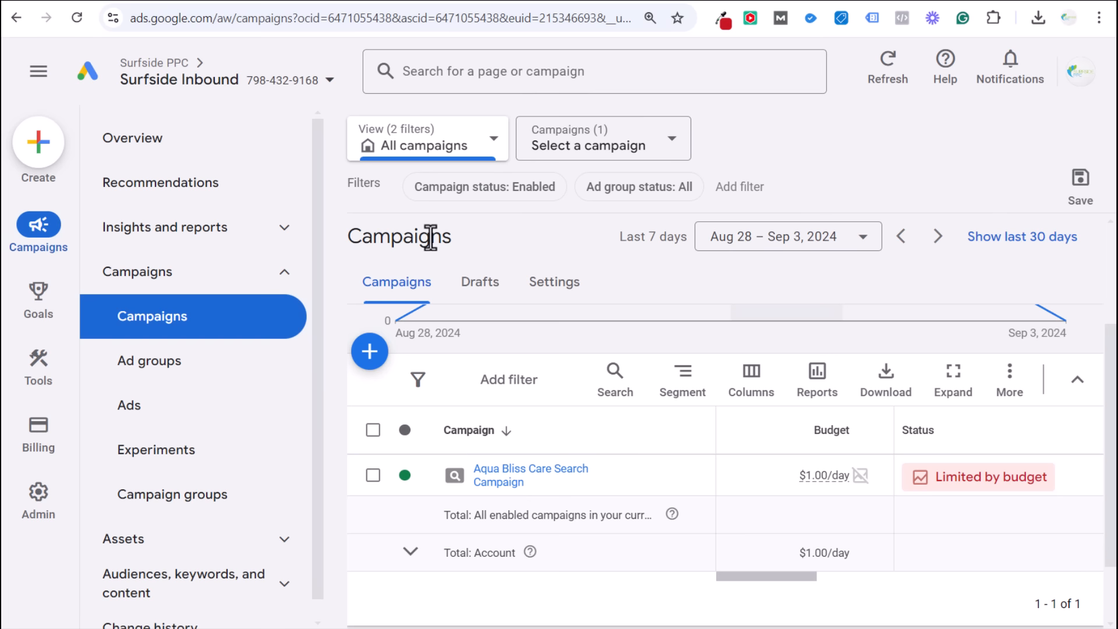
click(296, 1)
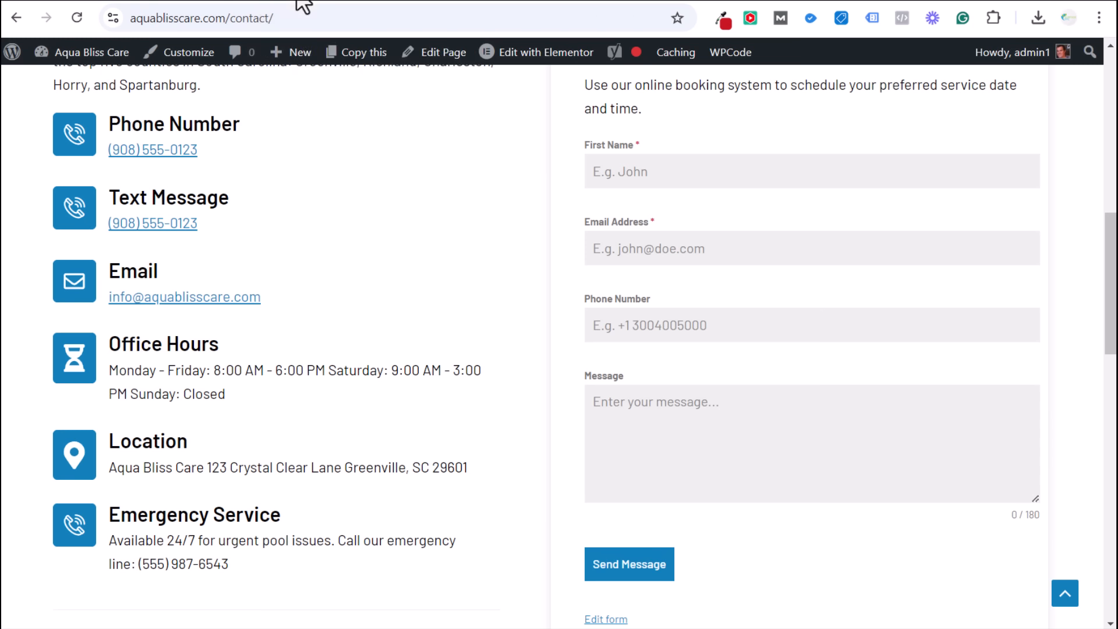
Switch to the Forminator forms list in WordPress and open the contact us form for editing.
click(318, 1)
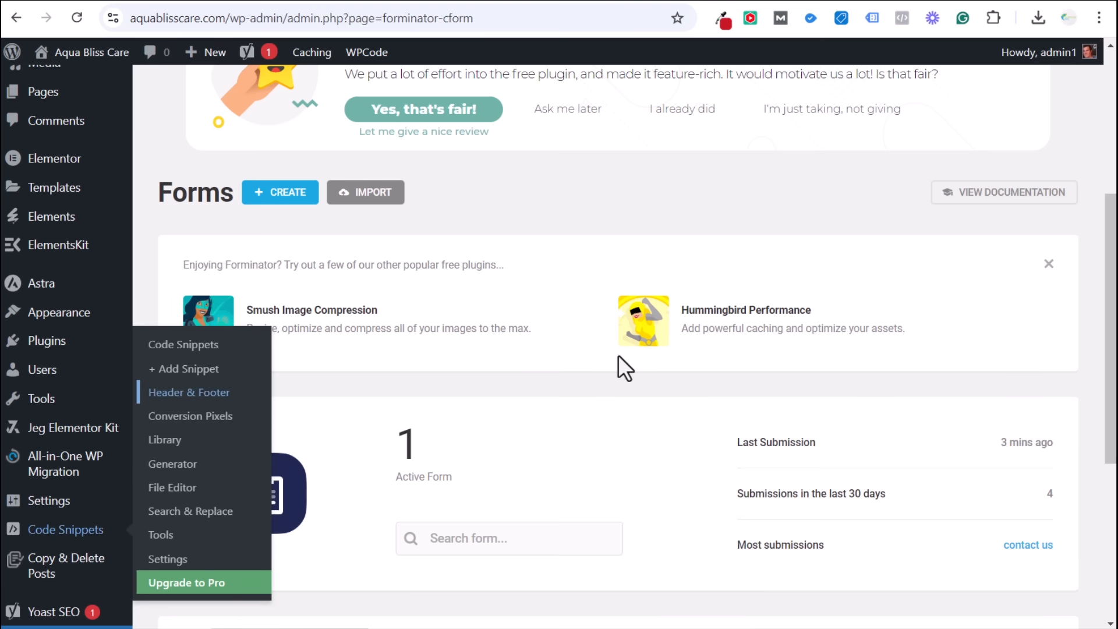
scroll(425, 274, up, 5)
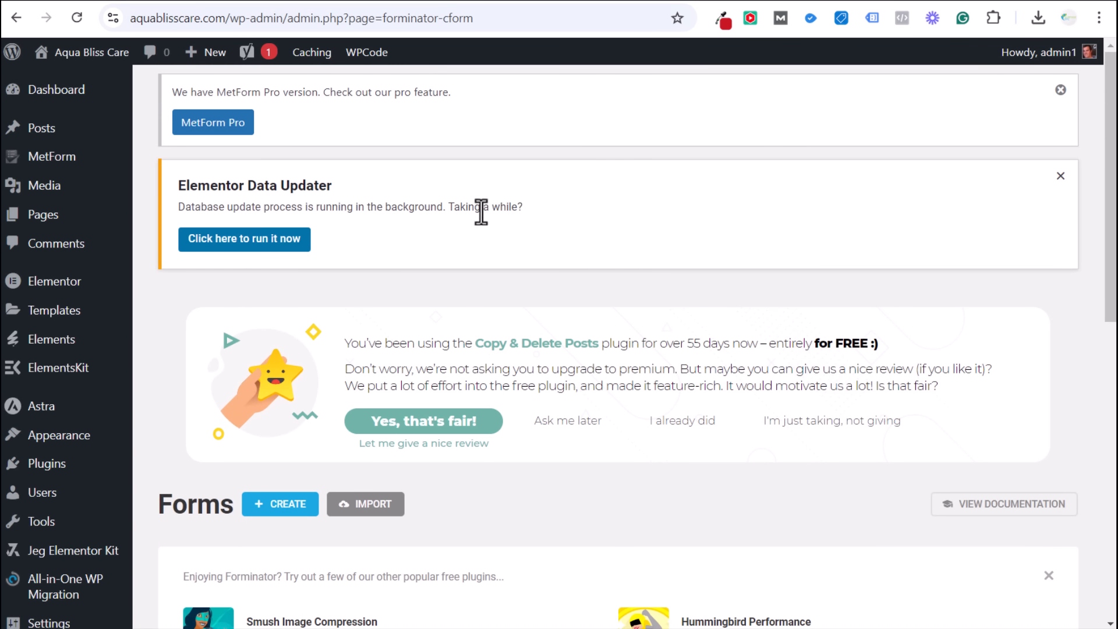
scroll(522, 201, down, 8)
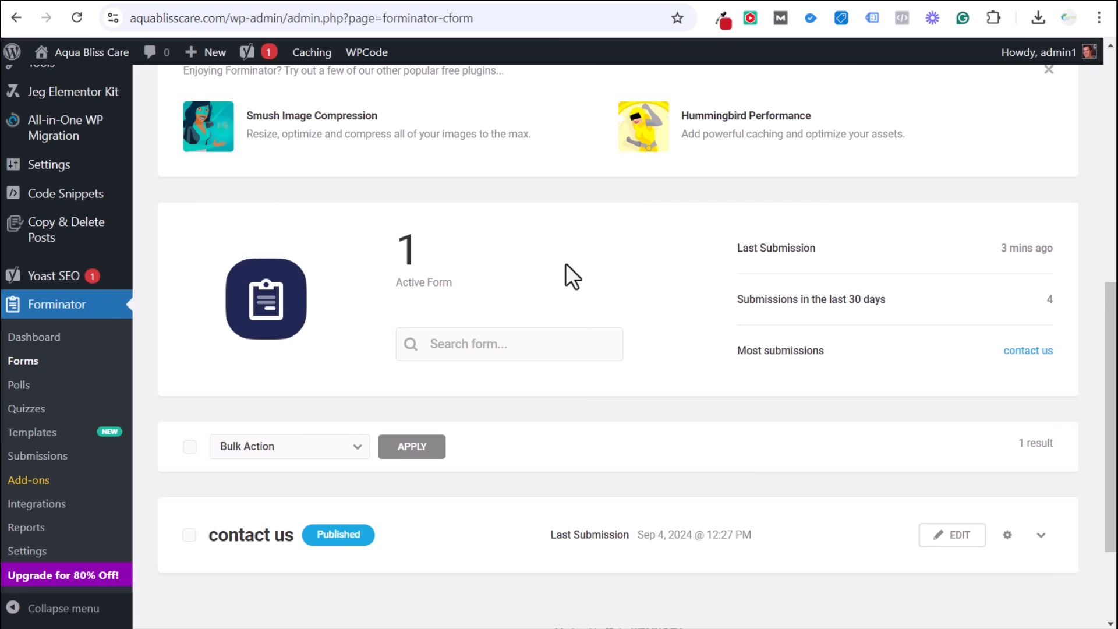
scroll(582, 258, down, 2)
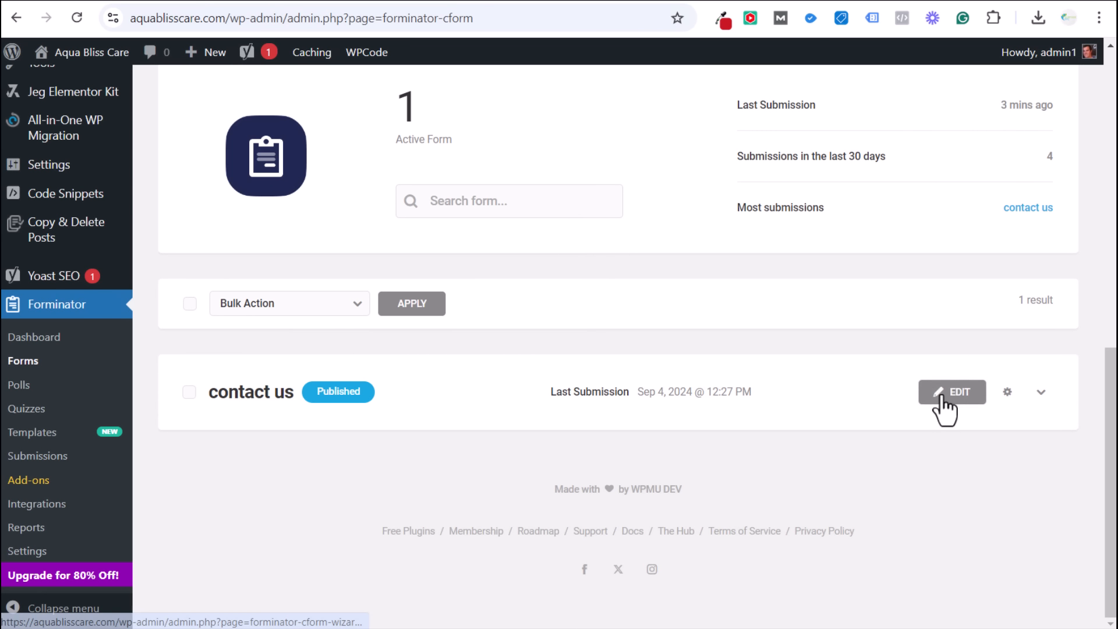
click(961, 401)
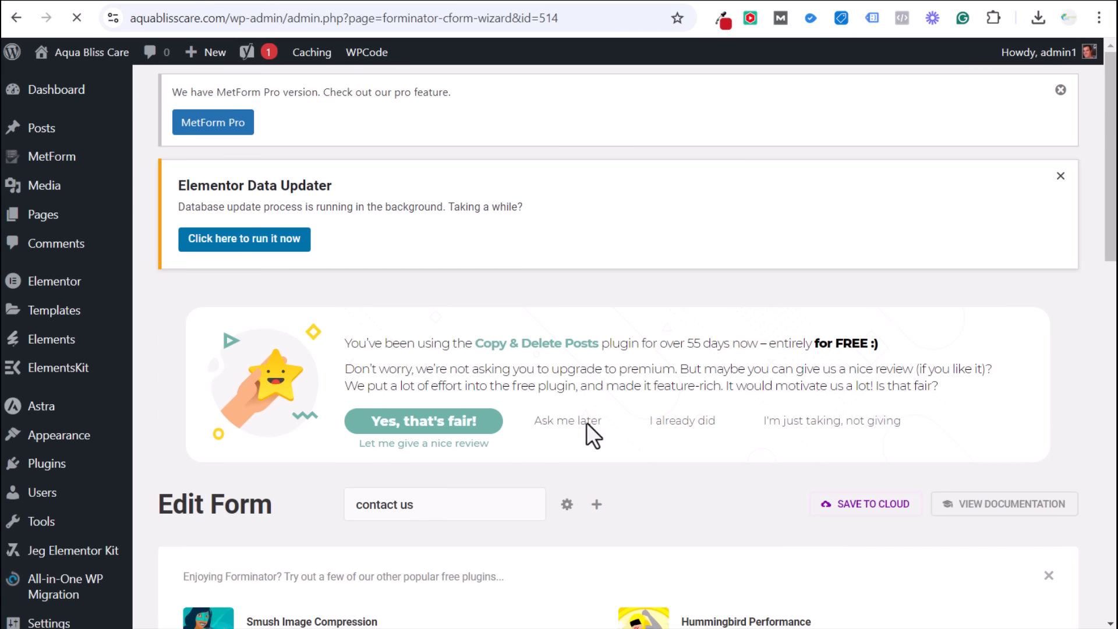
Go to the contact us form's Behavior settings and open its Inline after-submission behavior.
scroll(599, 402, down, 5)
scroll(637, 352, down, 1)
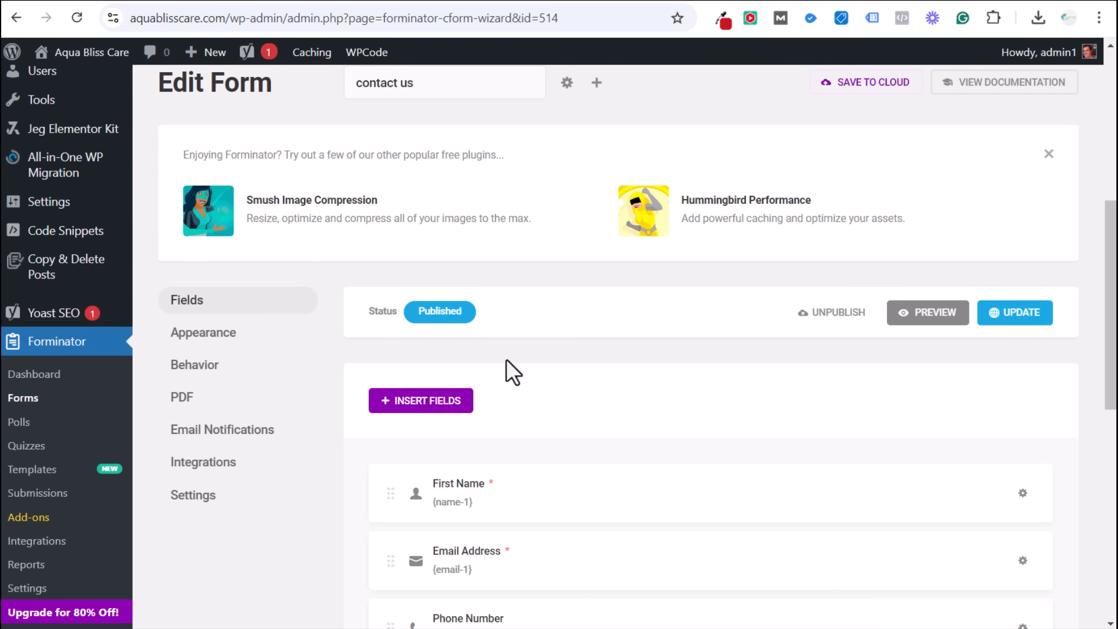
scroll(197, 375, up, 5)
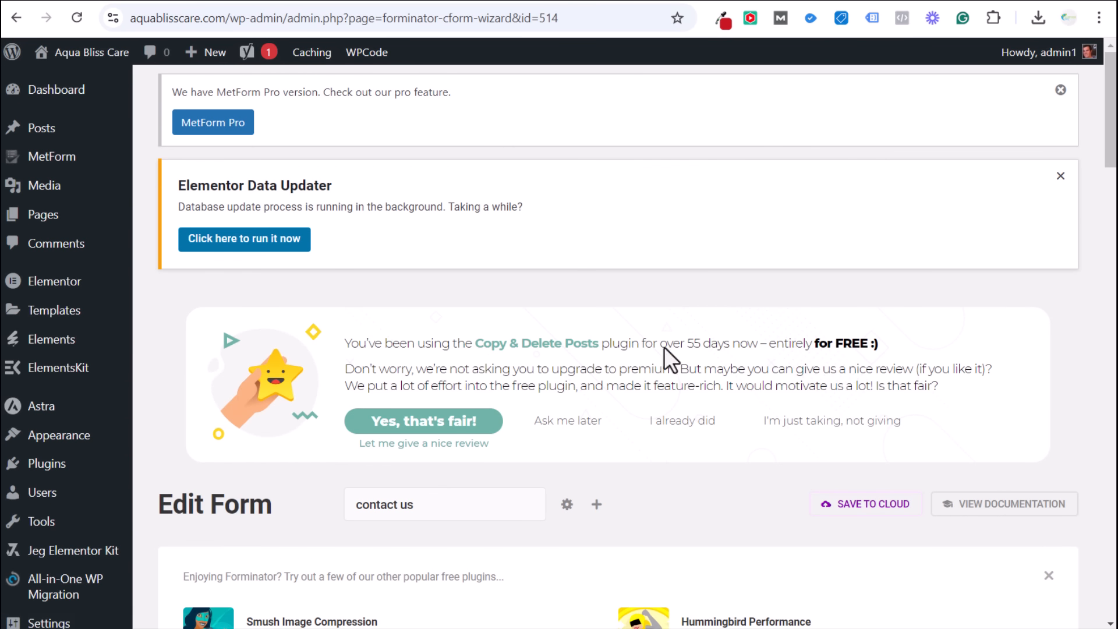
scroll(683, 322, down, 5)
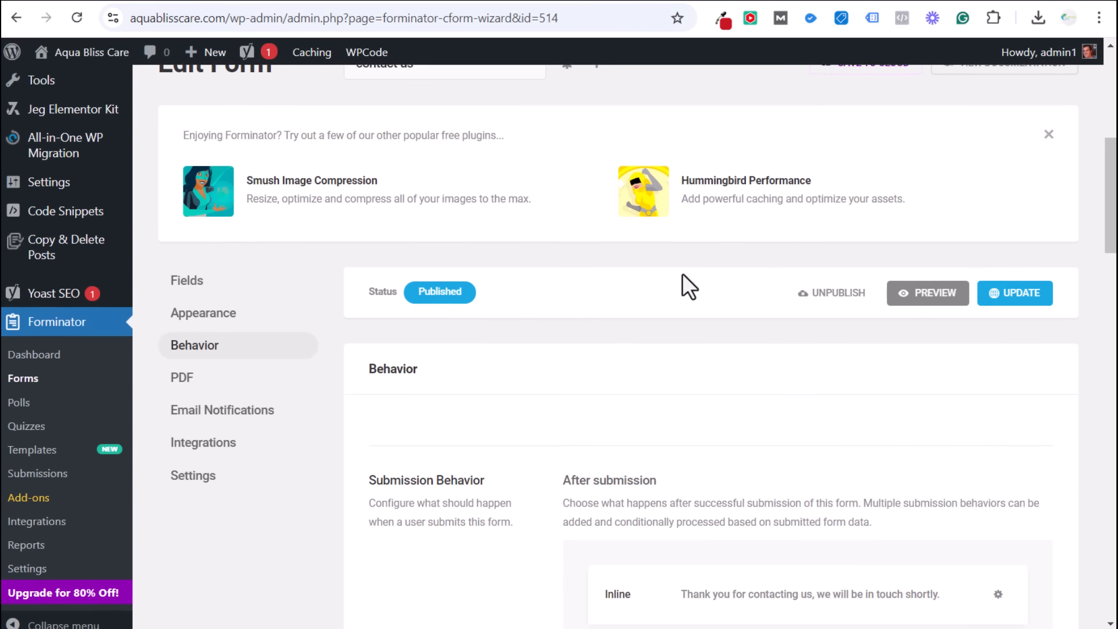
scroll(682, 274, down, 2)
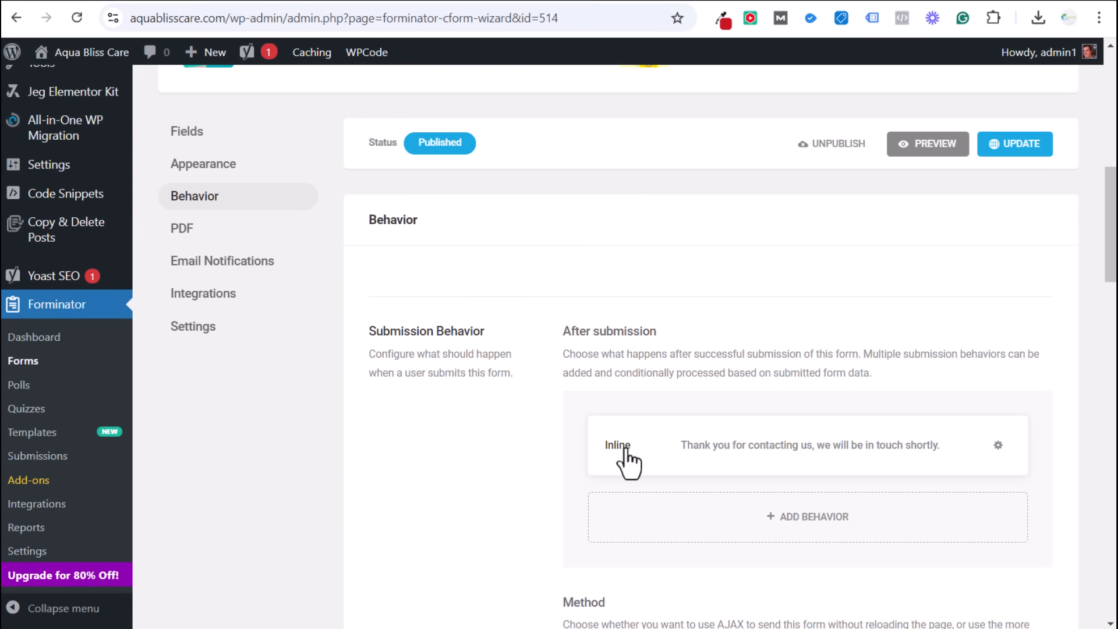
click(998, 447)
click(950, 501)
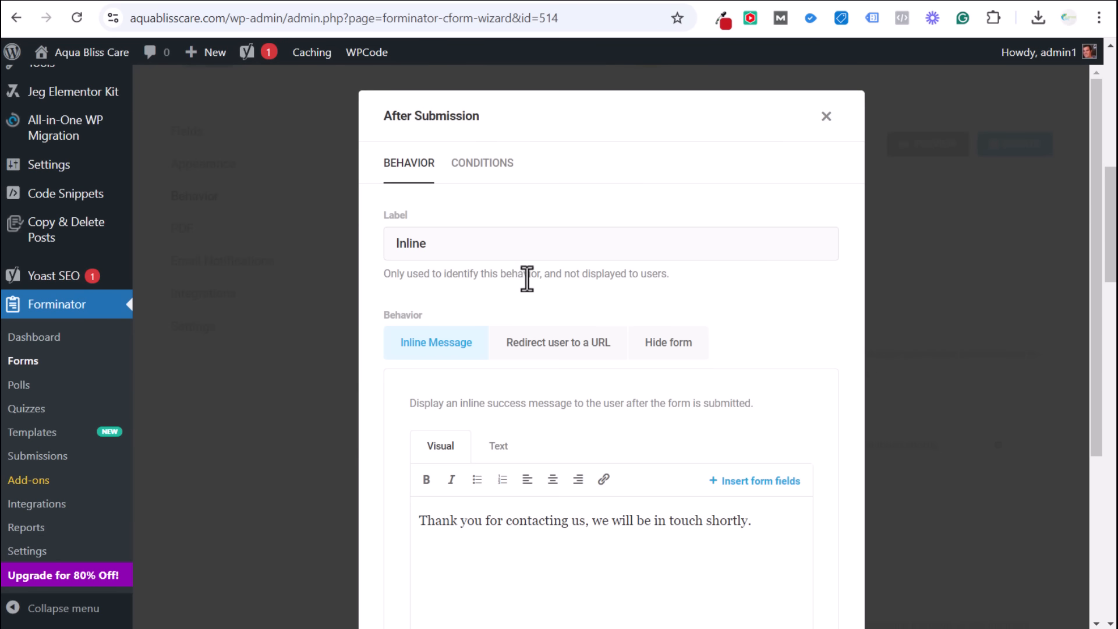
Review the Redirect user to a URL option and its thank-you page address, switch back to Inline Message, and close the after-submission settings.
click(562, 348)
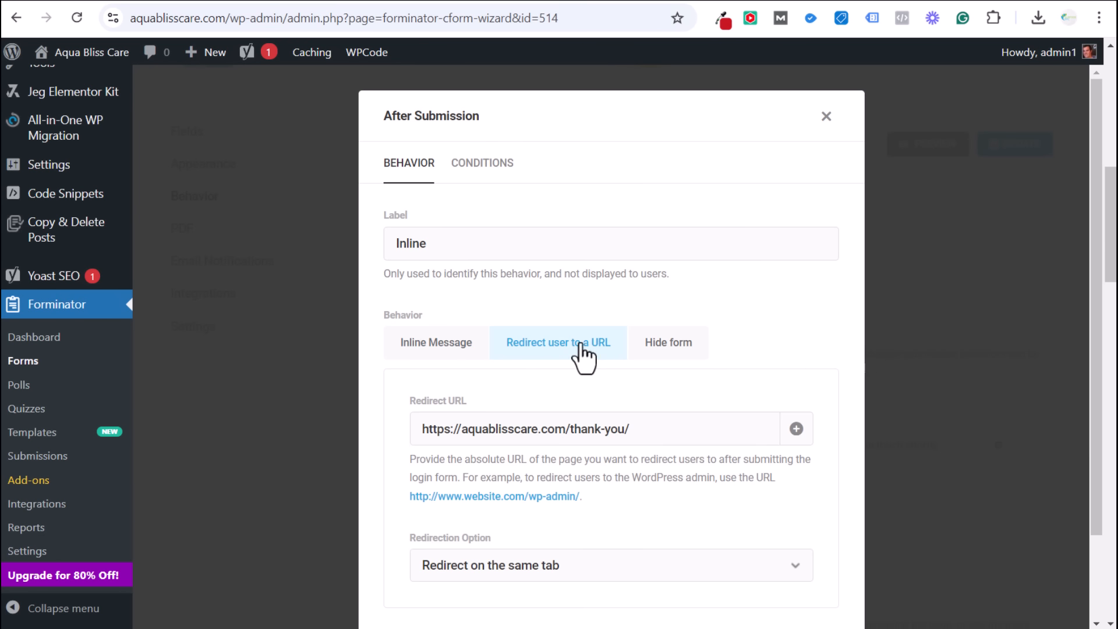
drag(424, 429, 619, 429)
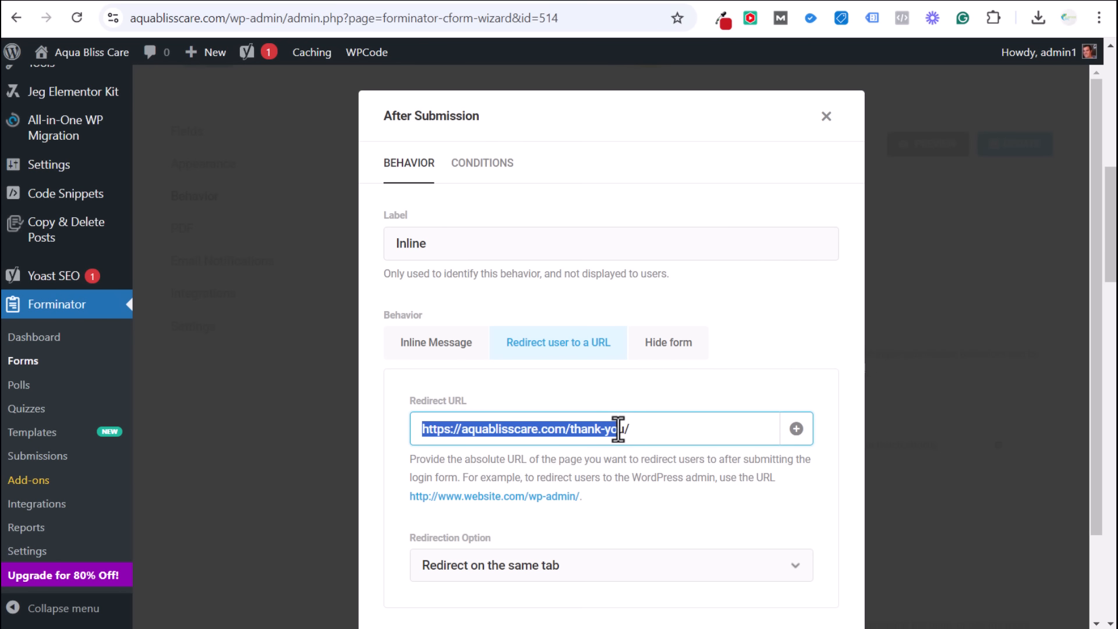
click(668, 401)
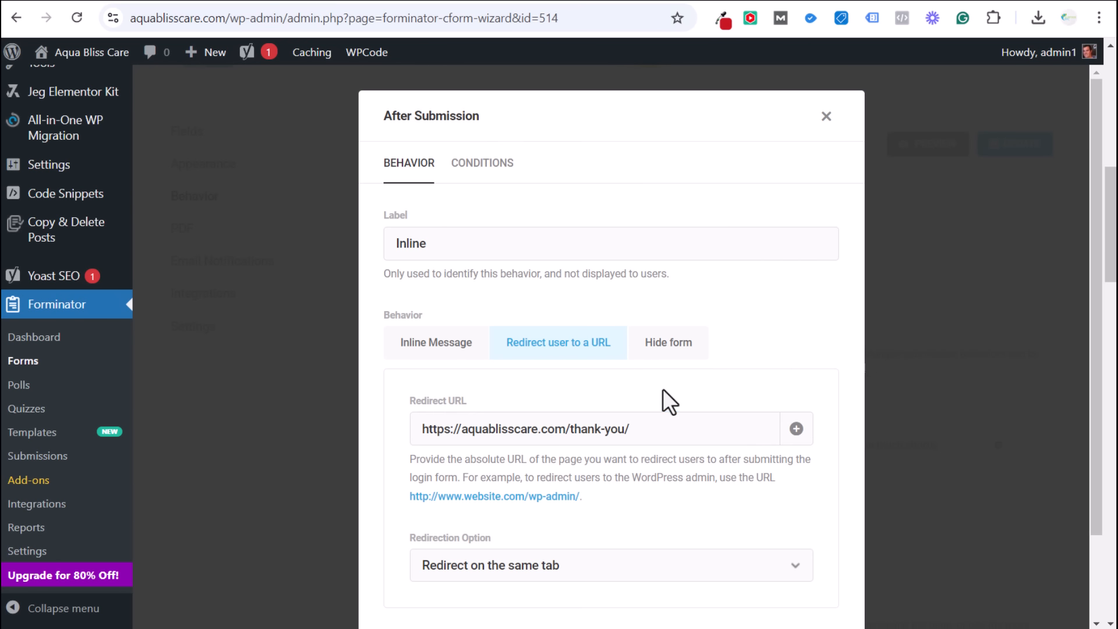
click(443, 344)
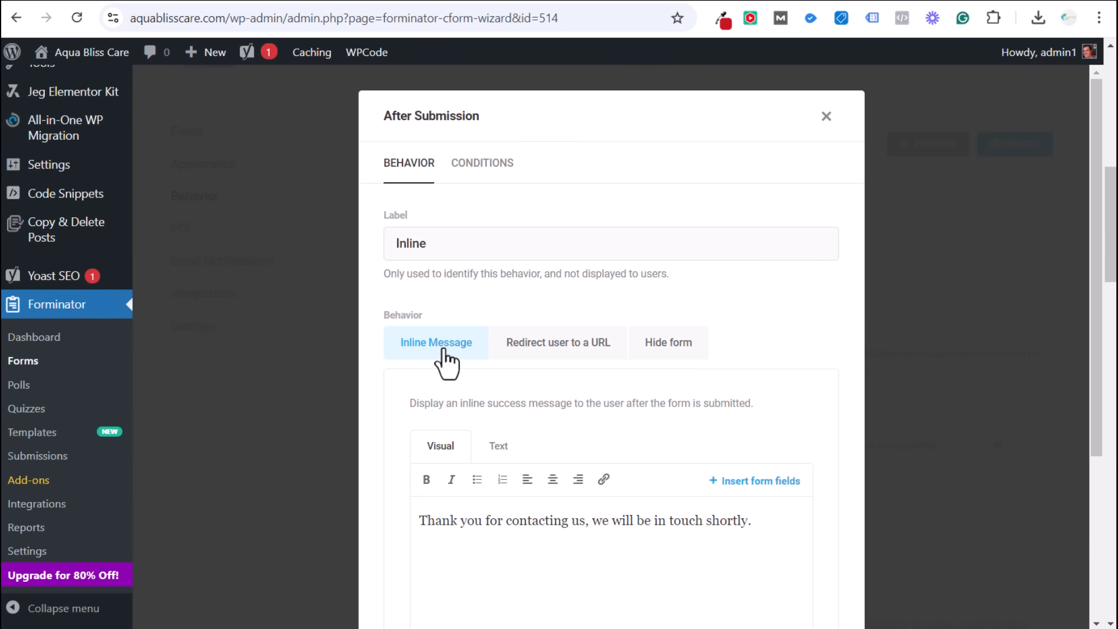
click(826, 116)
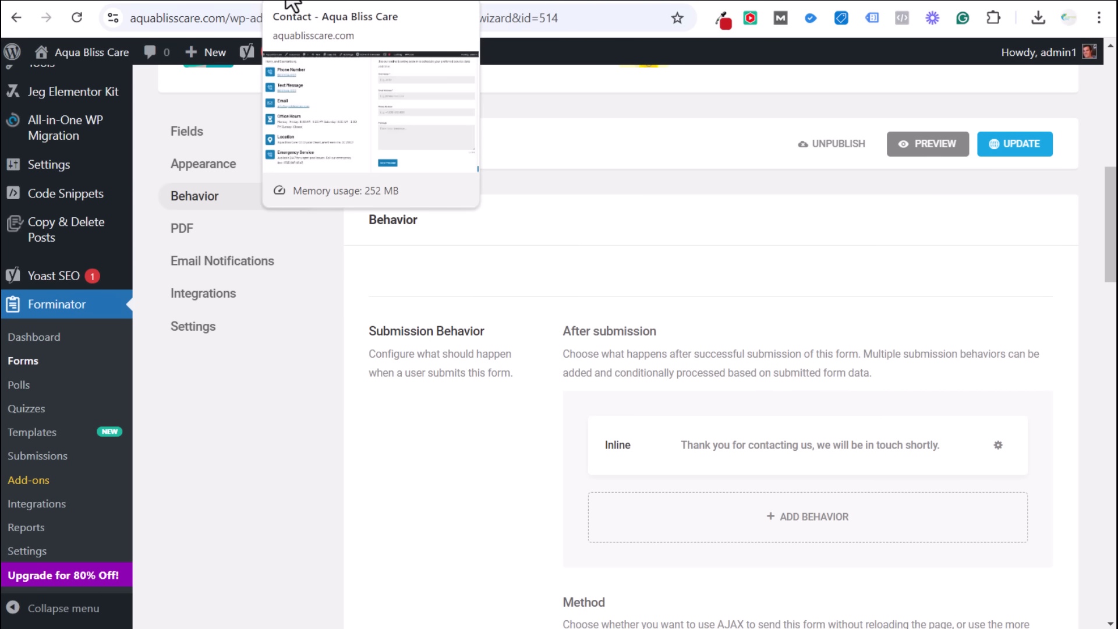
Show the contact page's address on the website and return to the Tag Manager container's admin page.
click(292, 4)
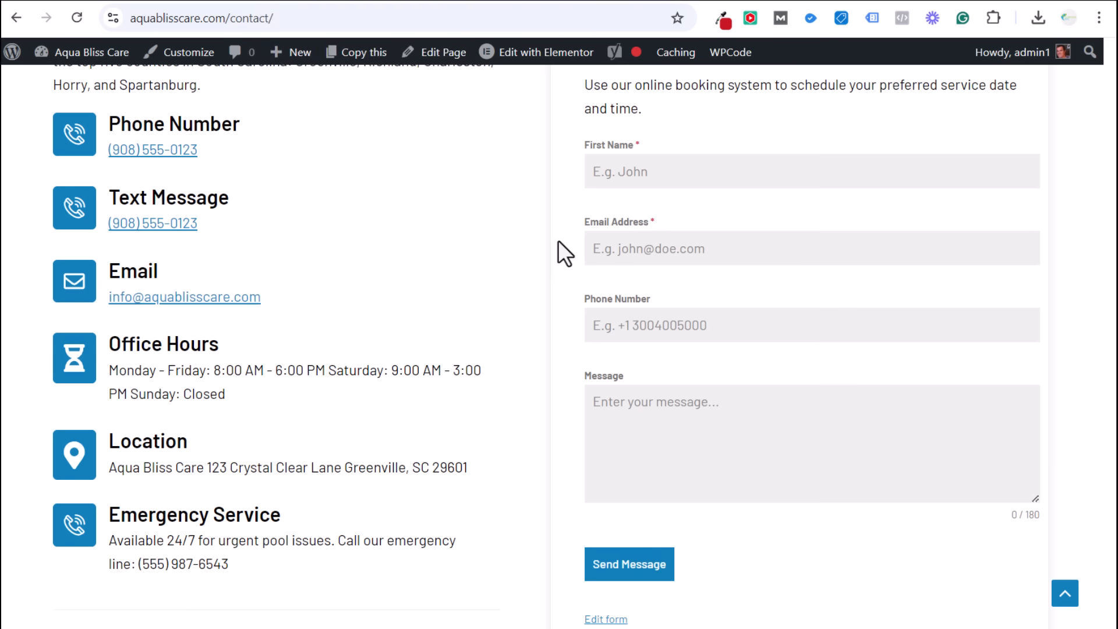
click(249, 23)
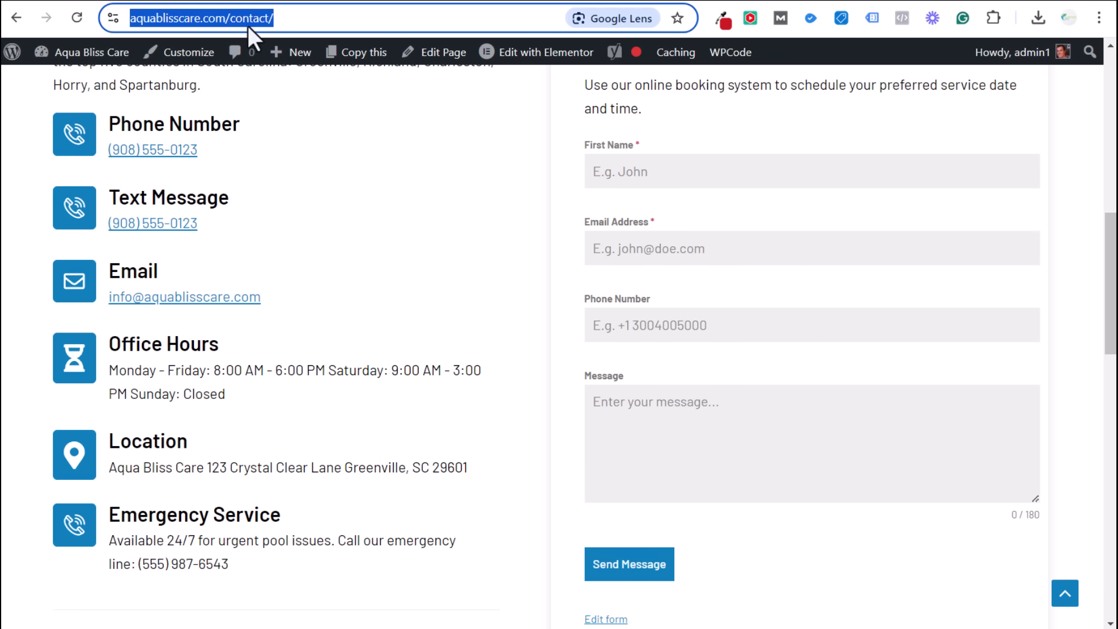
click(346, 2)
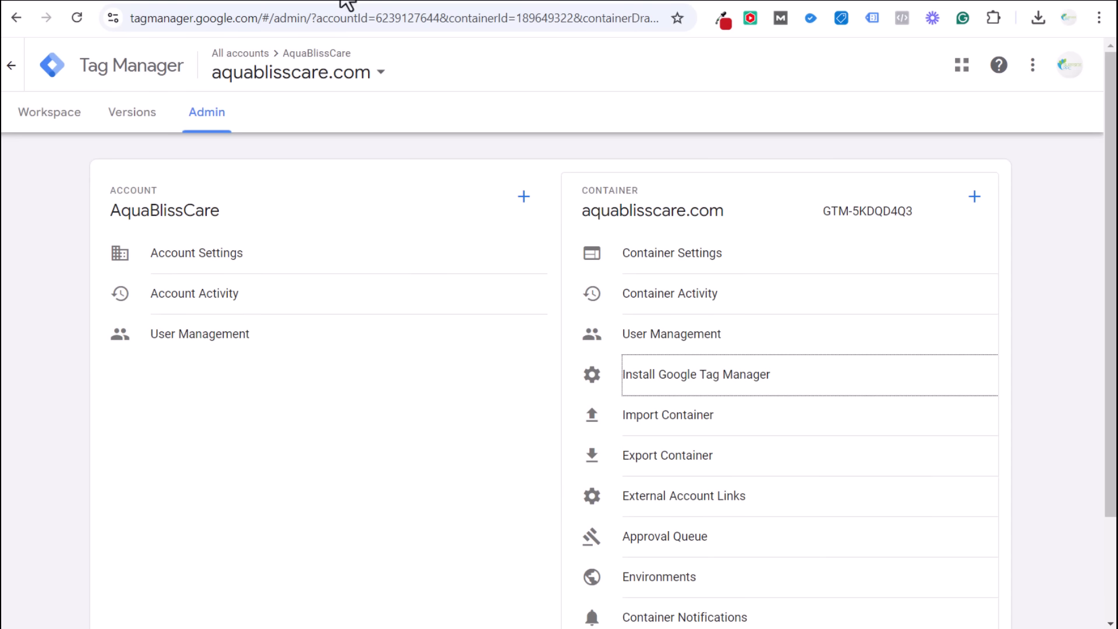
Preview the container's default workspace from Tag Manager, connecting Tag Assistant to the website's contact page.
click(69, 120)
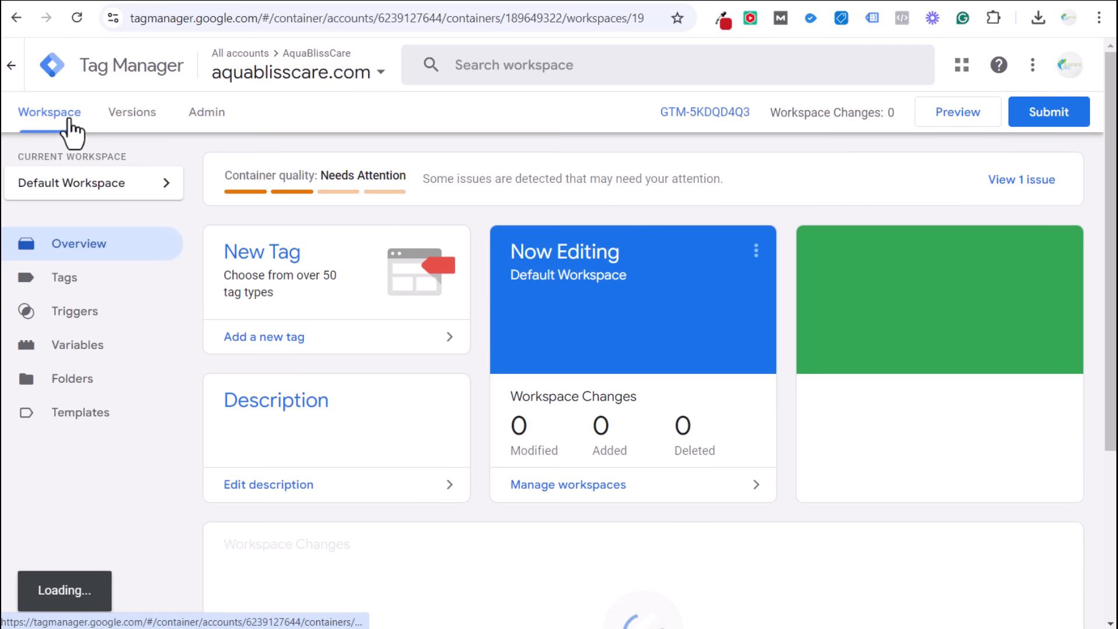
click(958, 120)
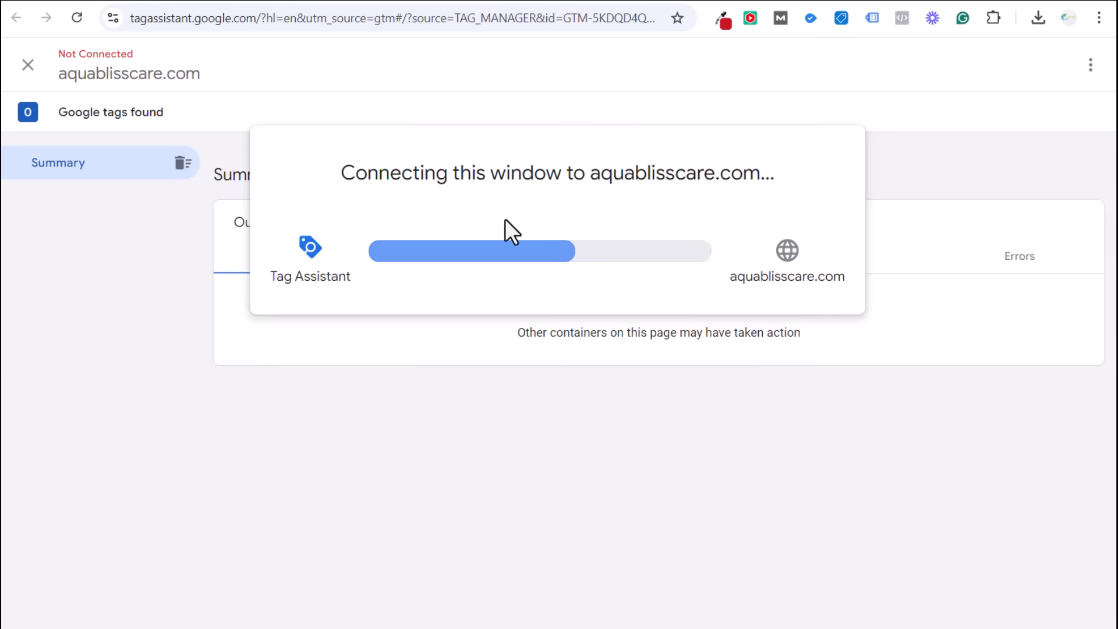
scroll(529, 220, down, 1)
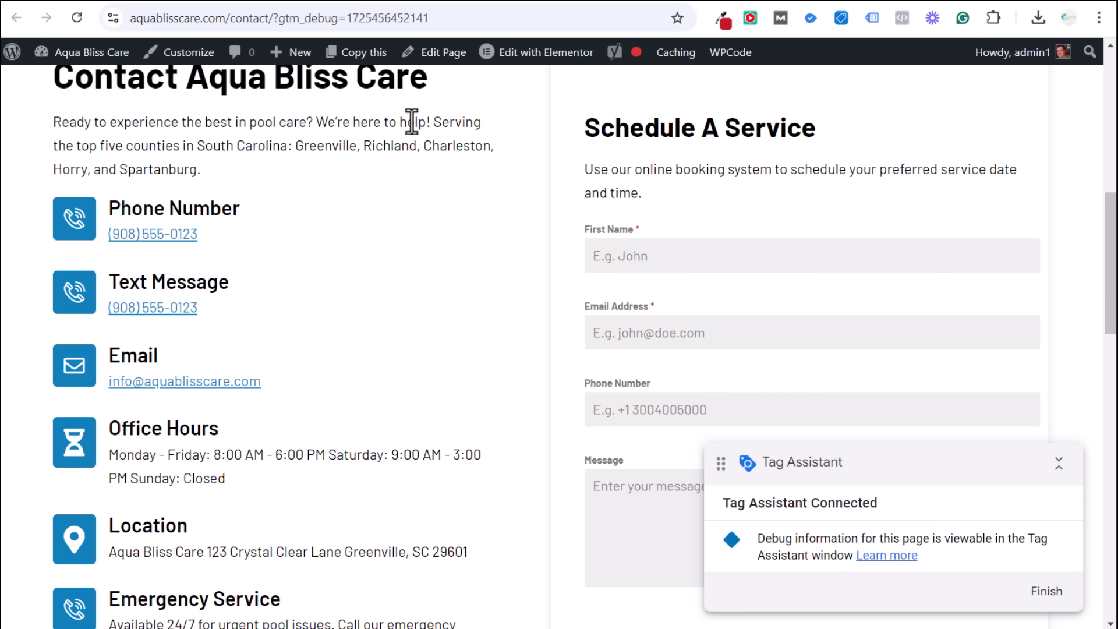
click(344, 6)
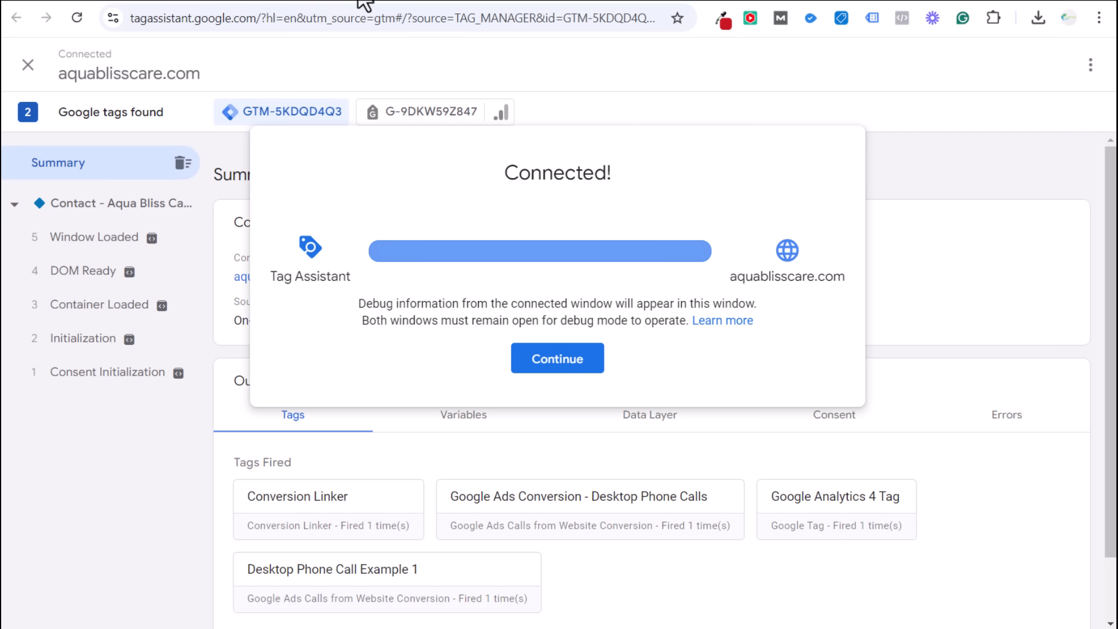
Generate a click in the contact form's First Name field and open the resulting Click event in Tag Assistant.
click(372, 5)
click(650, 255)
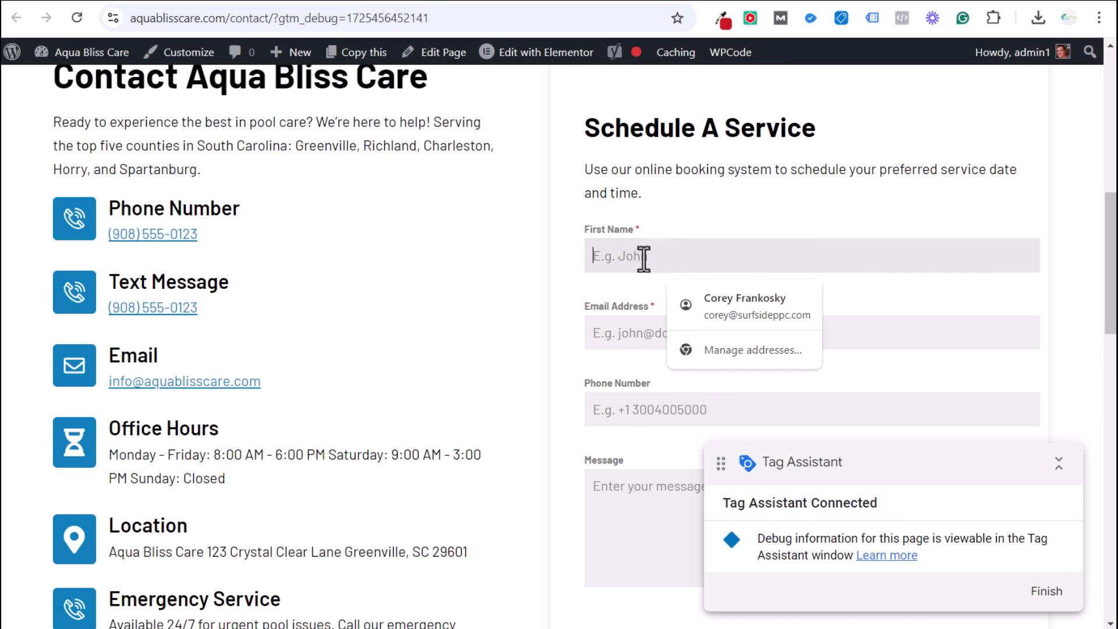
click(357, 5)
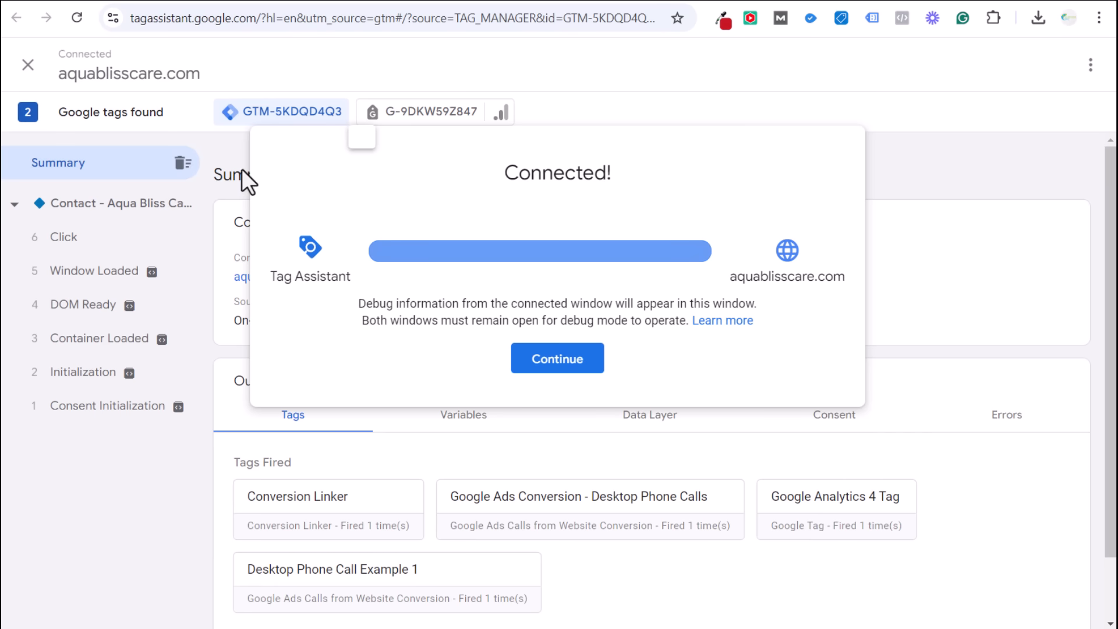
click(93, 242)
click(77, 246)
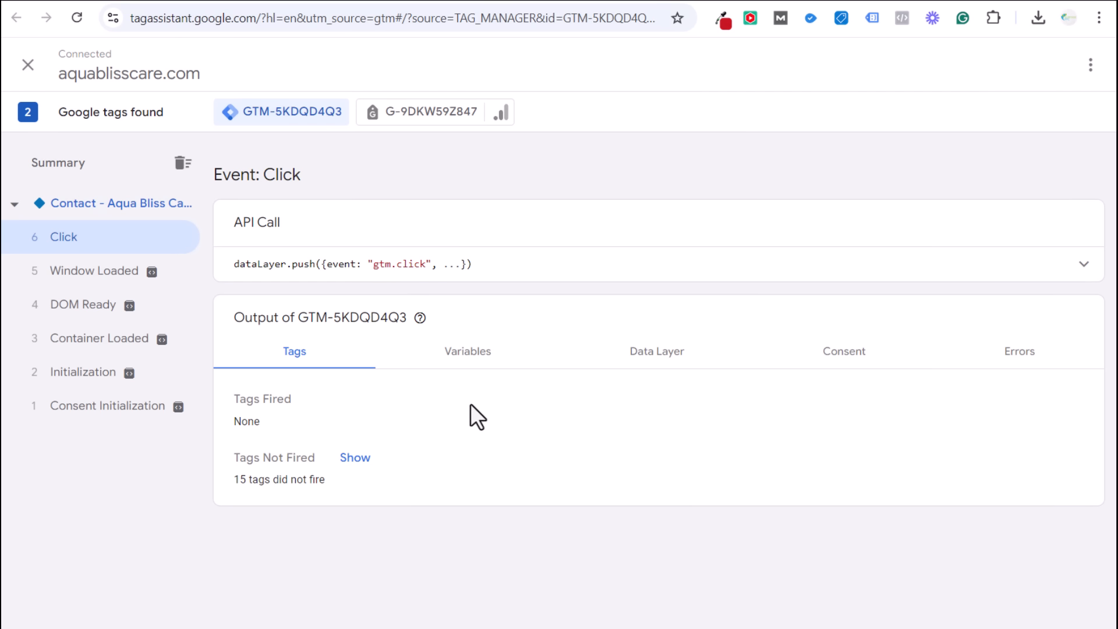
Examine the variables recorded for the First Name field's click, from the click values through the form values.
click(466, 364)
scroll(939, 425, down, 10)
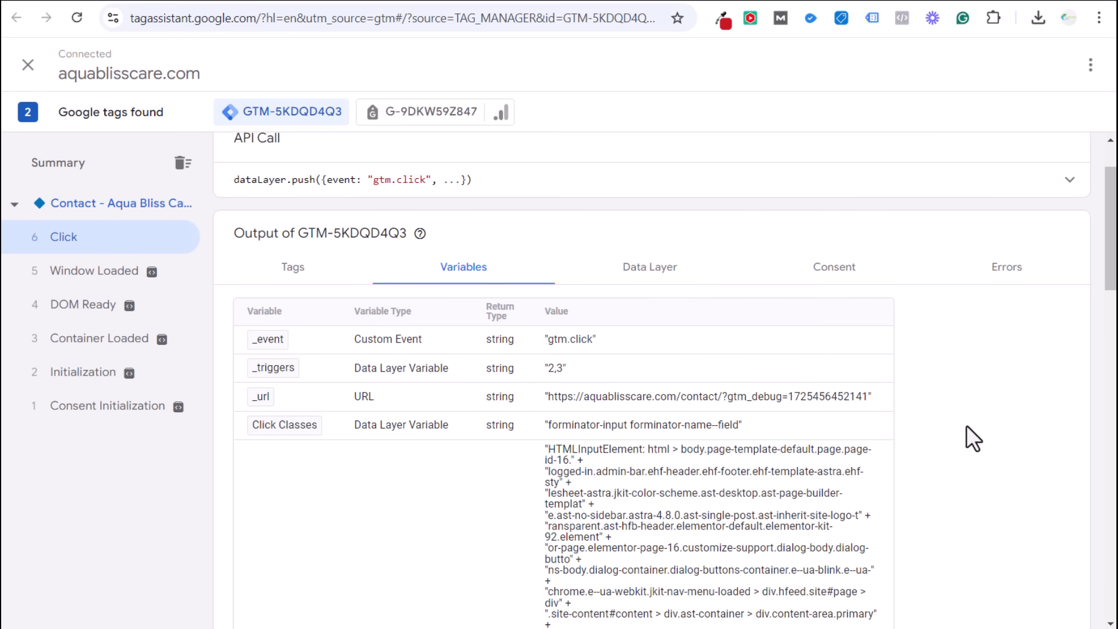
scroll(974, 415, down, 4)
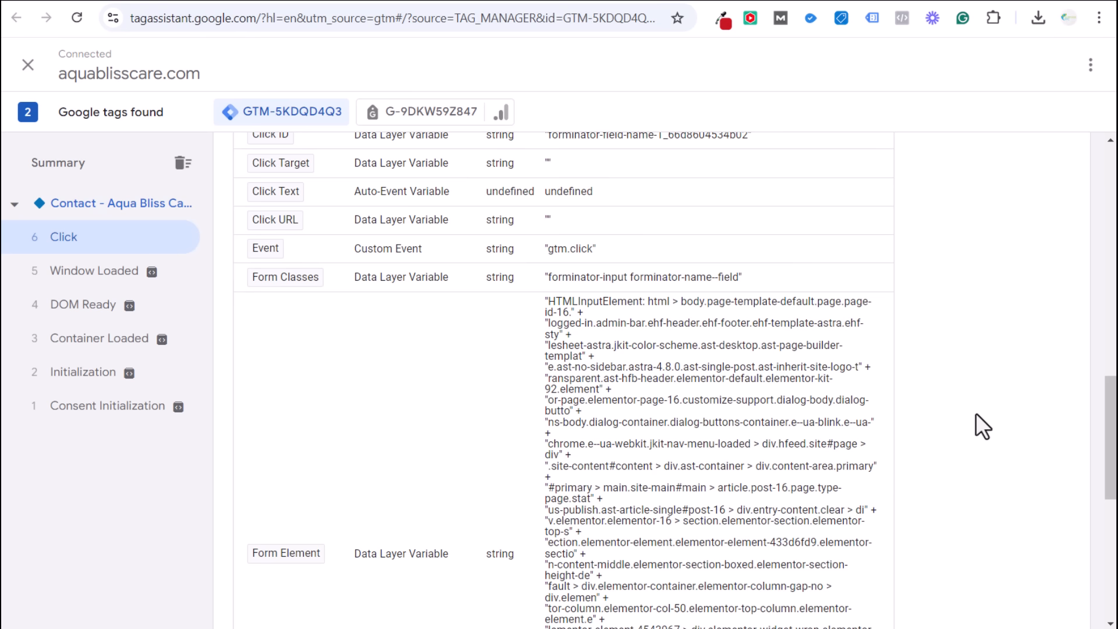
scroll(975, 413, down, 4)
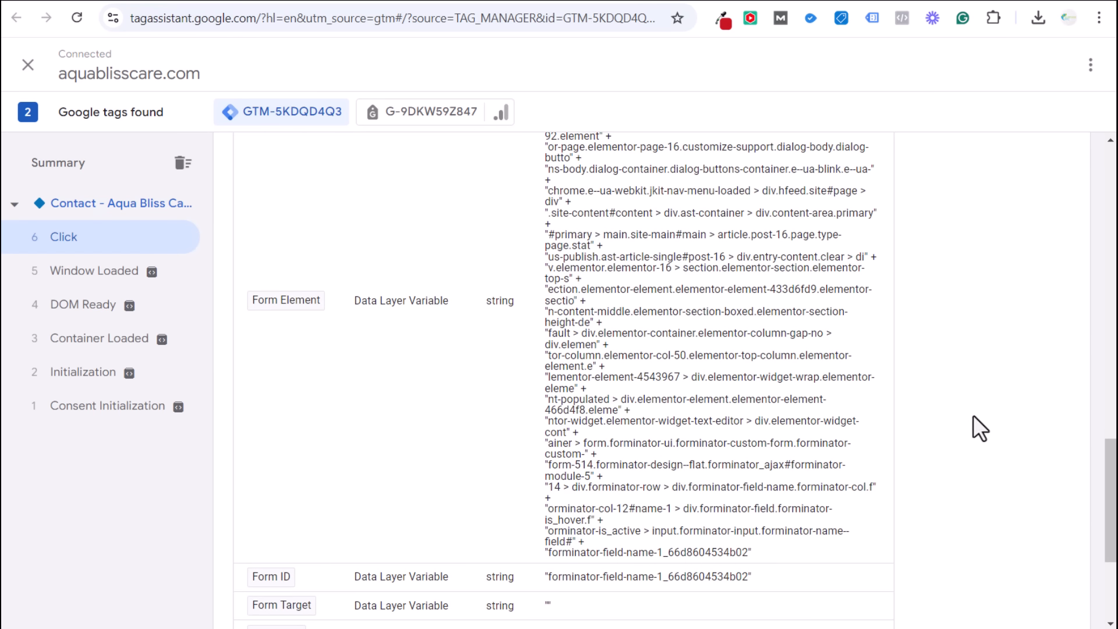
scroll(970, 414, up, 8)
scroll(965, 411, up, 8)
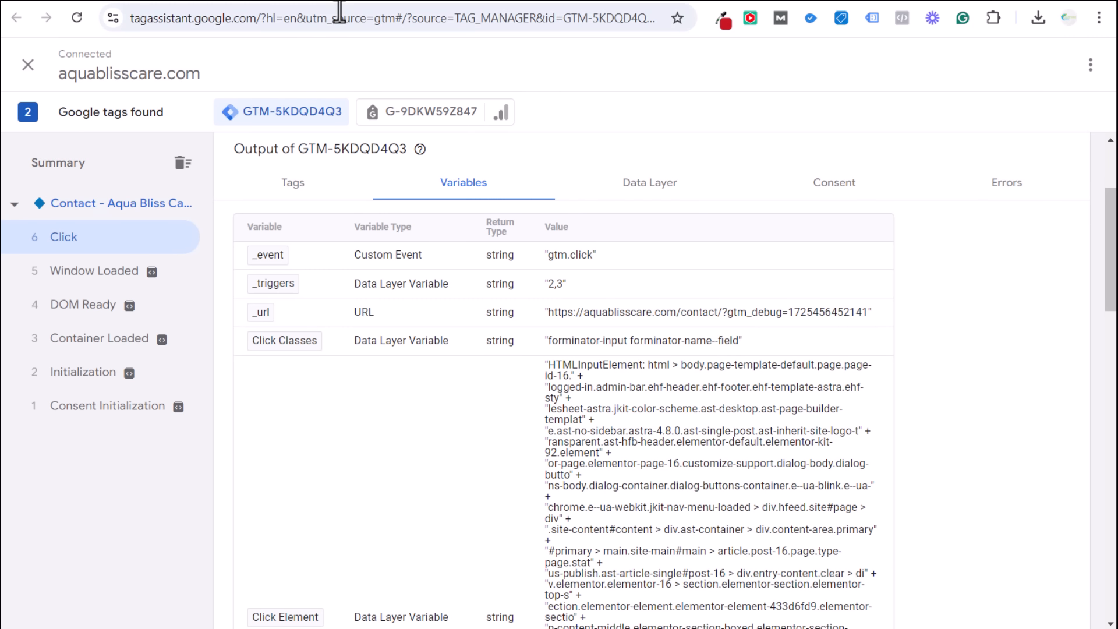
Fill in the connected contact form with Test as first name and message, plus a test email address and phone number.
click(278, 2)
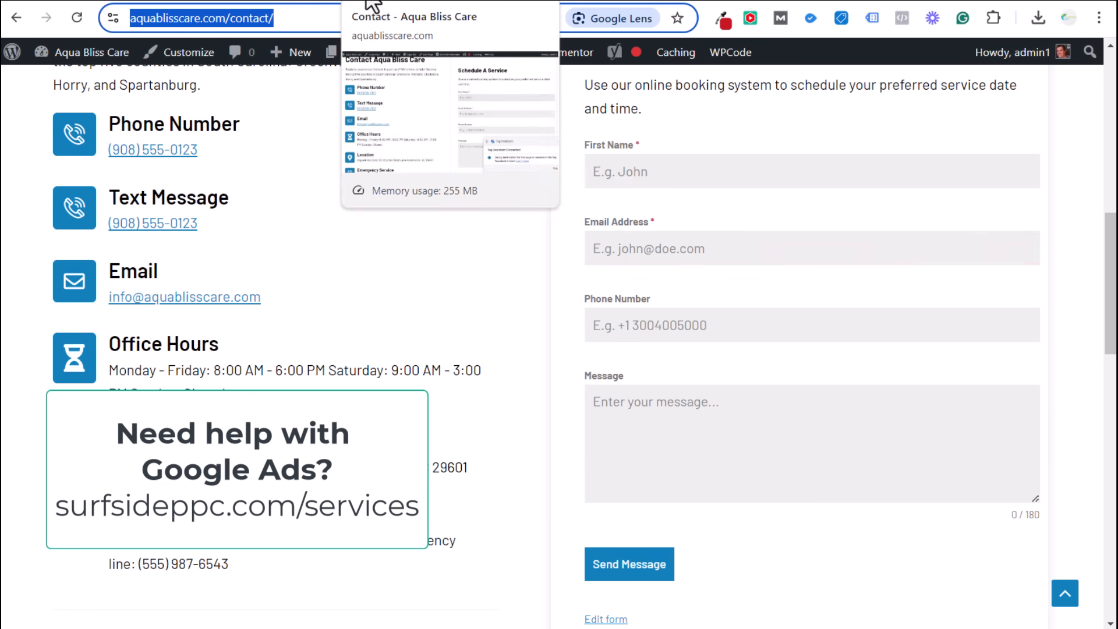
click(369, 2)
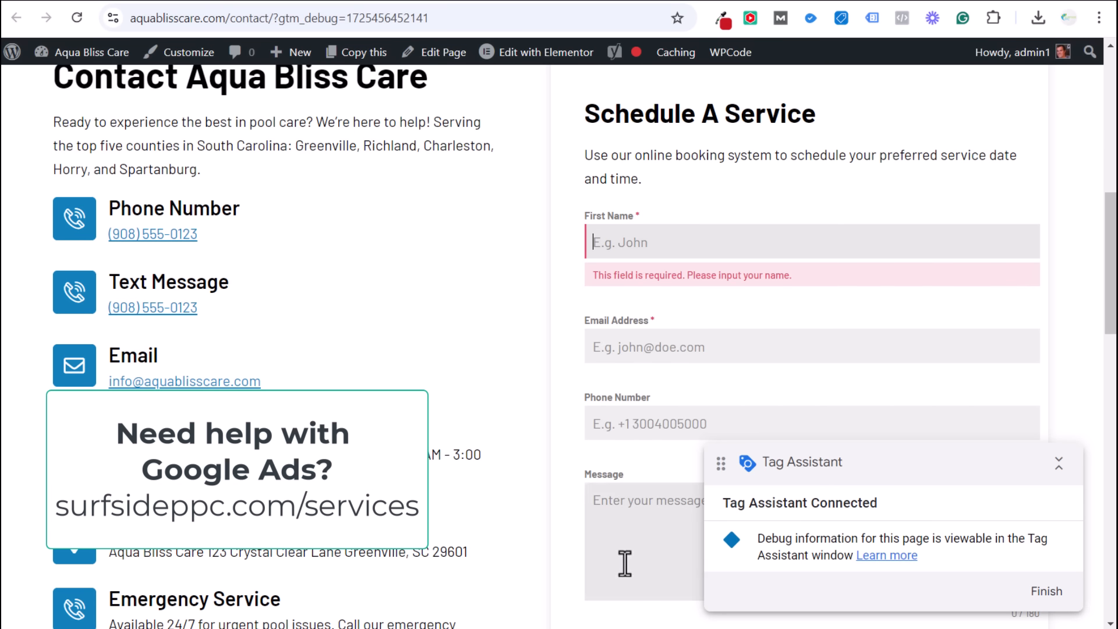
scroll(544, 419, down, 1)
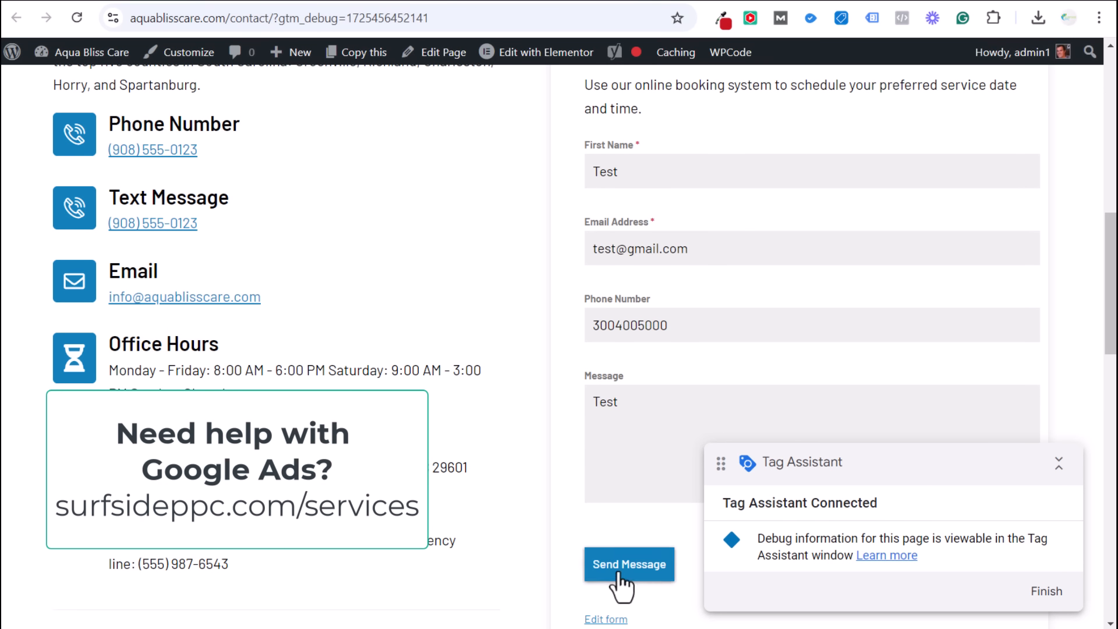
Switch back to Tag Assistant and check the variables of the newest Click event from filling in the form.
click(349, 3)
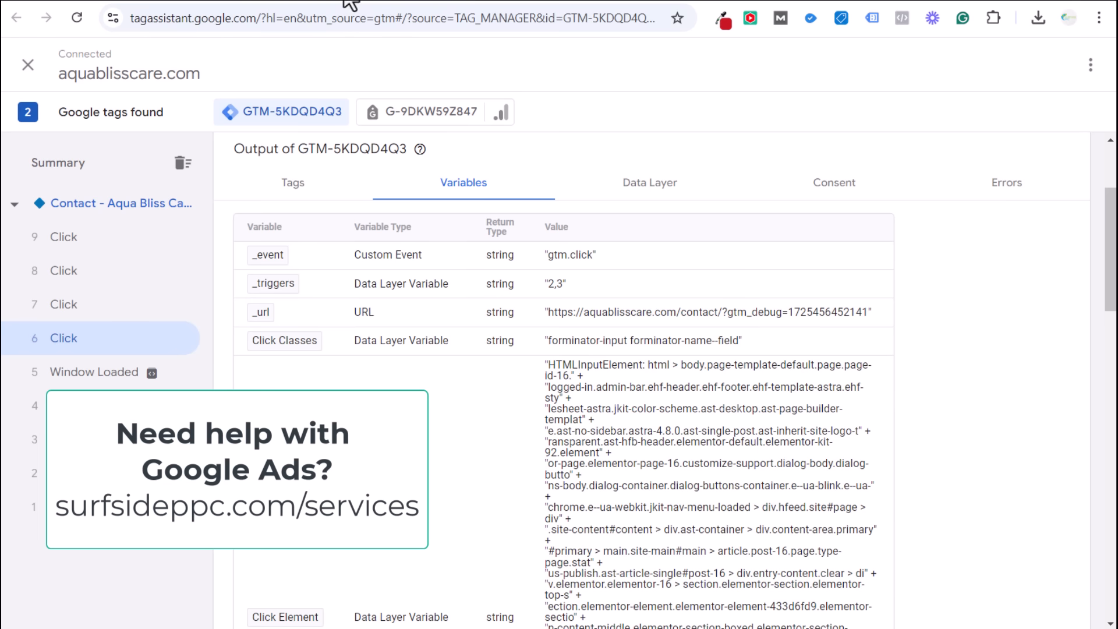
click(131, 309)
click(100, 239)
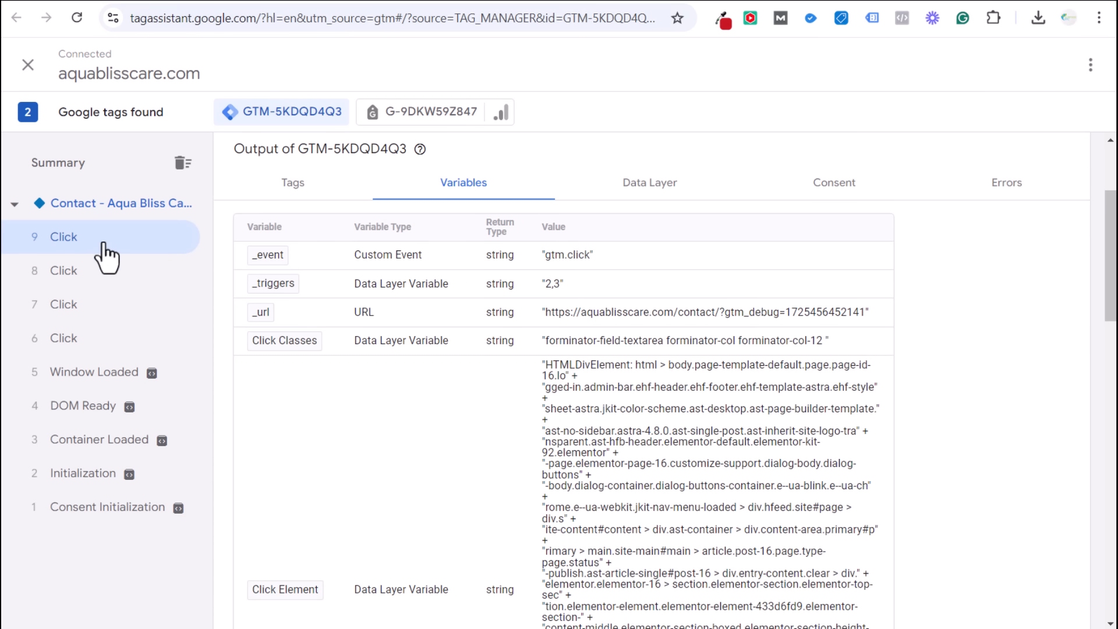
Submit the contact form on the website and generate clicks on its inline thank-you message.
click(374, 5)
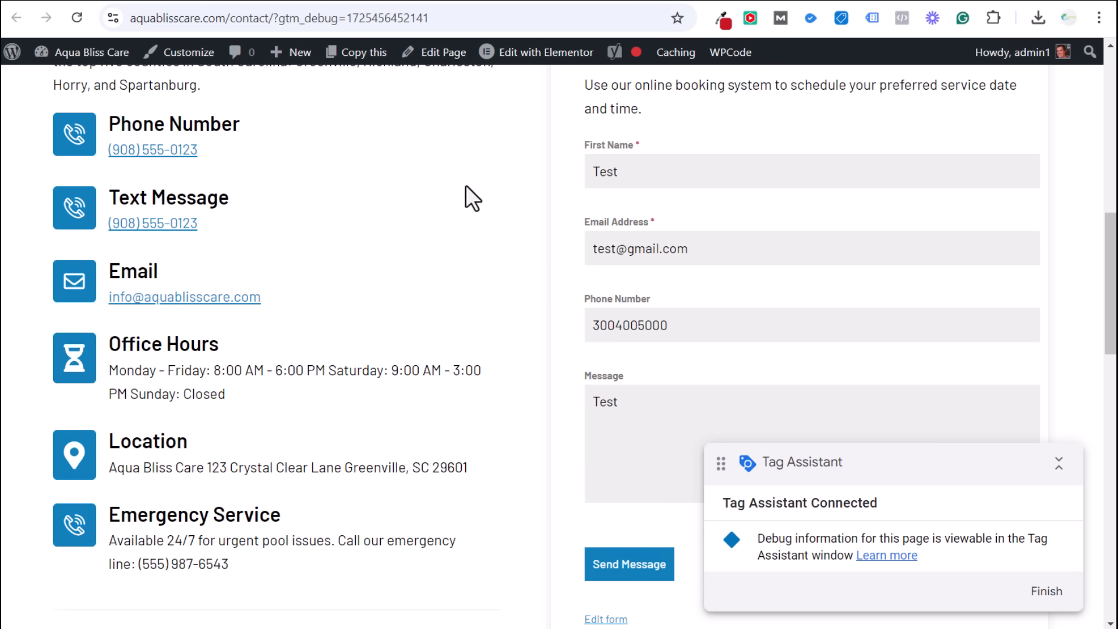
click(599, 566)
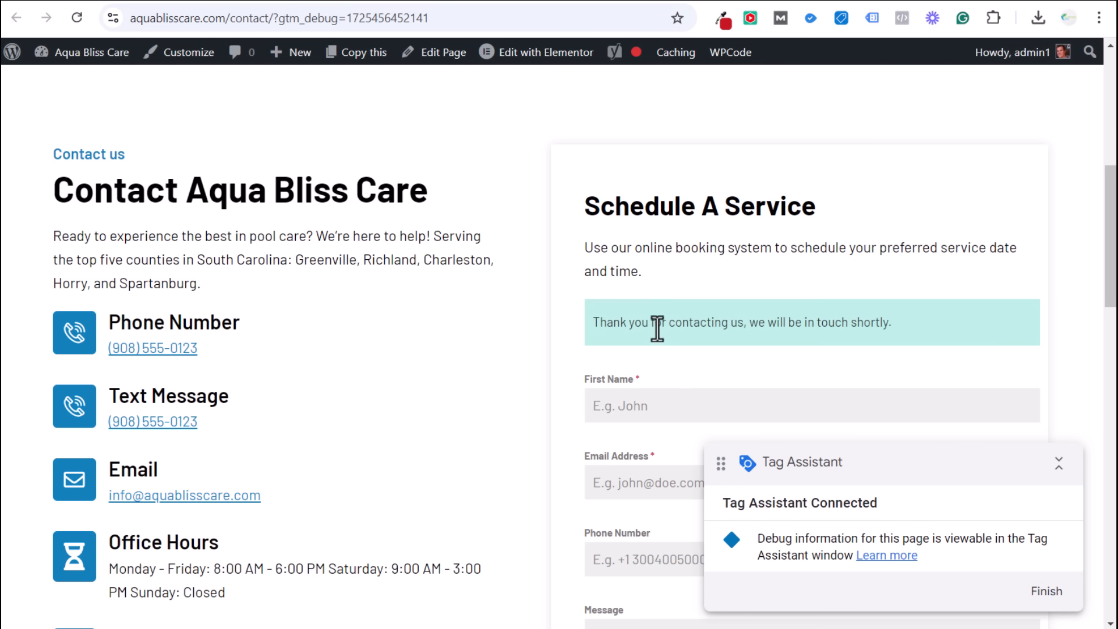
drag(608, 322, 863, 323)
click(879, 326)
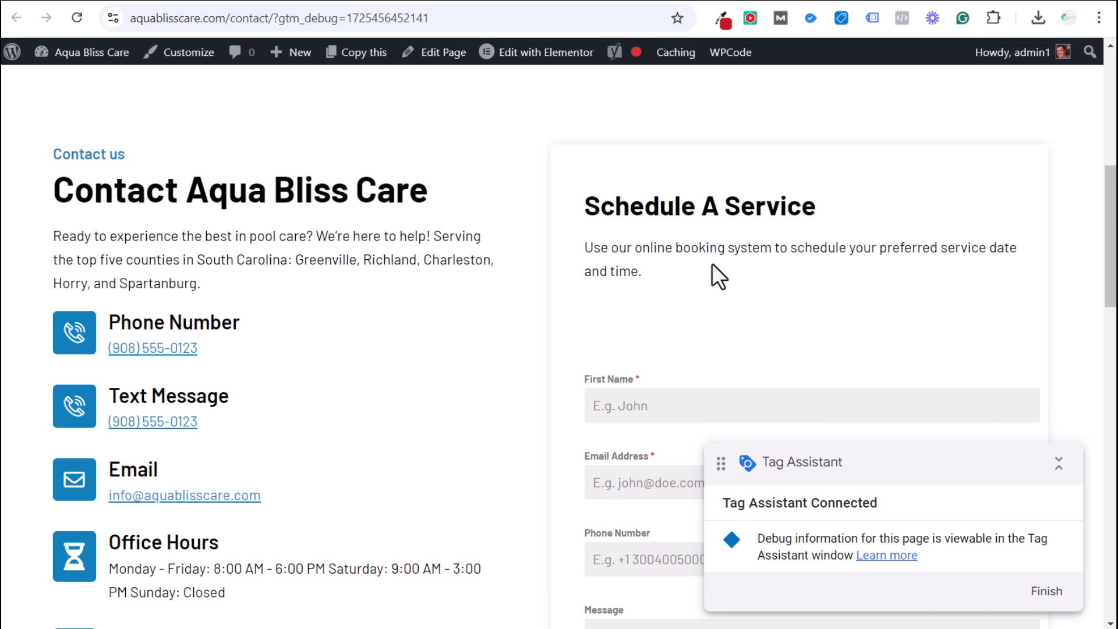
Compare the variables of Click events 12, 11 and 10 in Tag Assistant to find the form submit click.
click(344, 1)
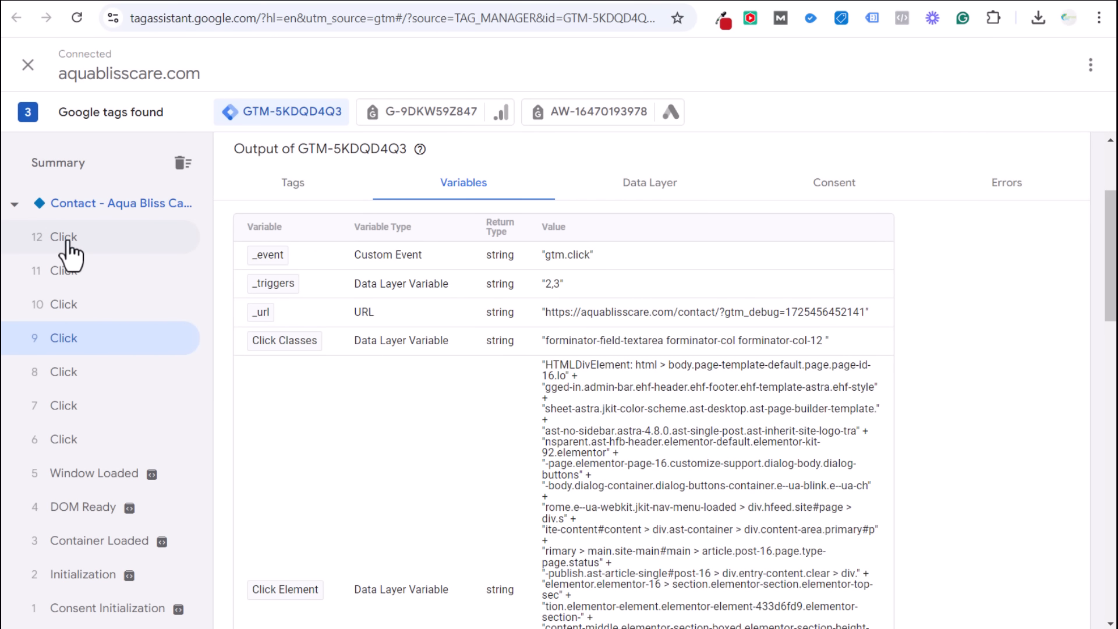
click(66, 238)
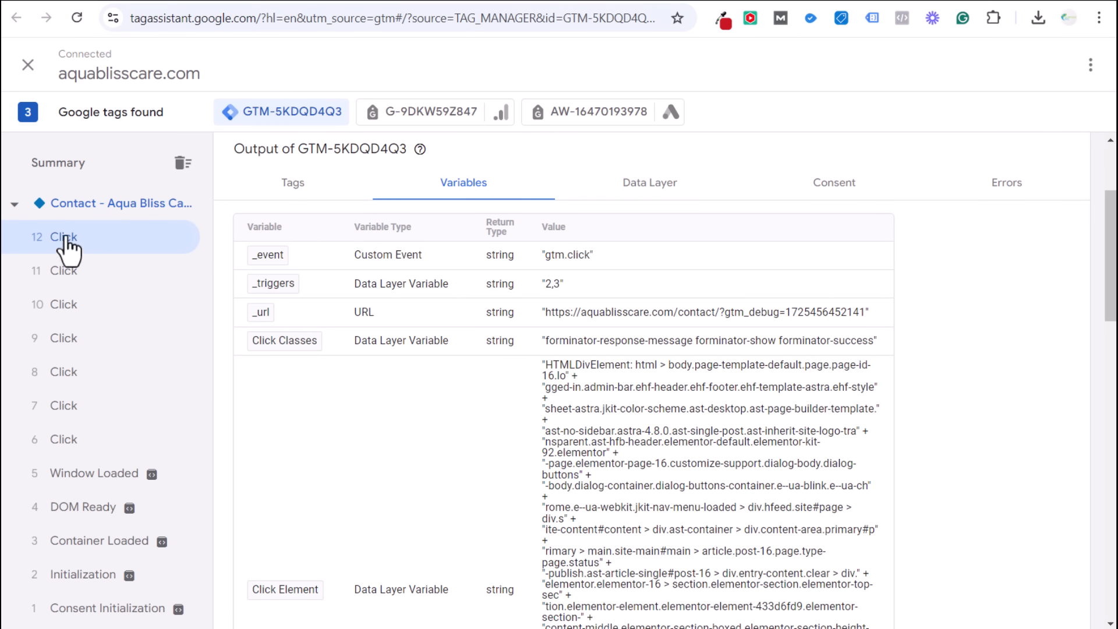
click(130, 279)
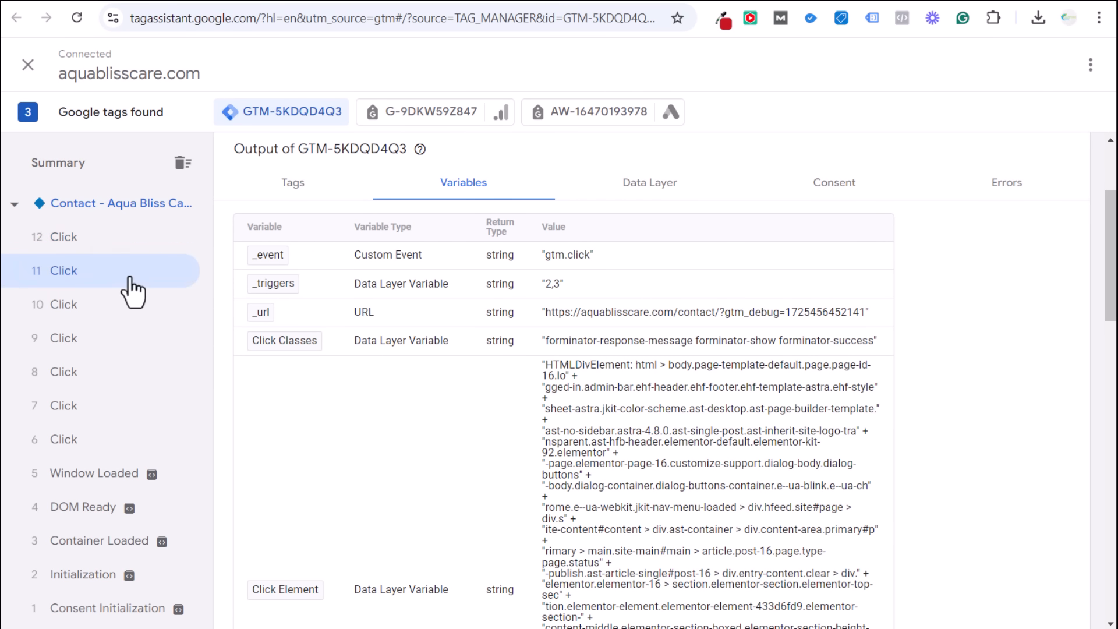
click(103, 305)
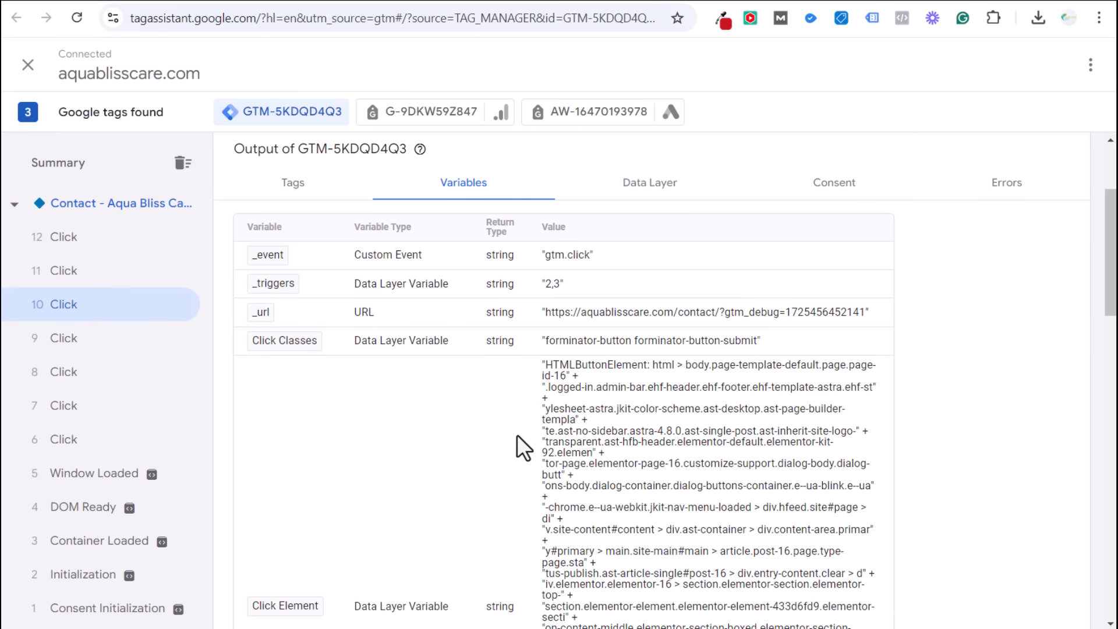
scroll(504, 418, down, 2)
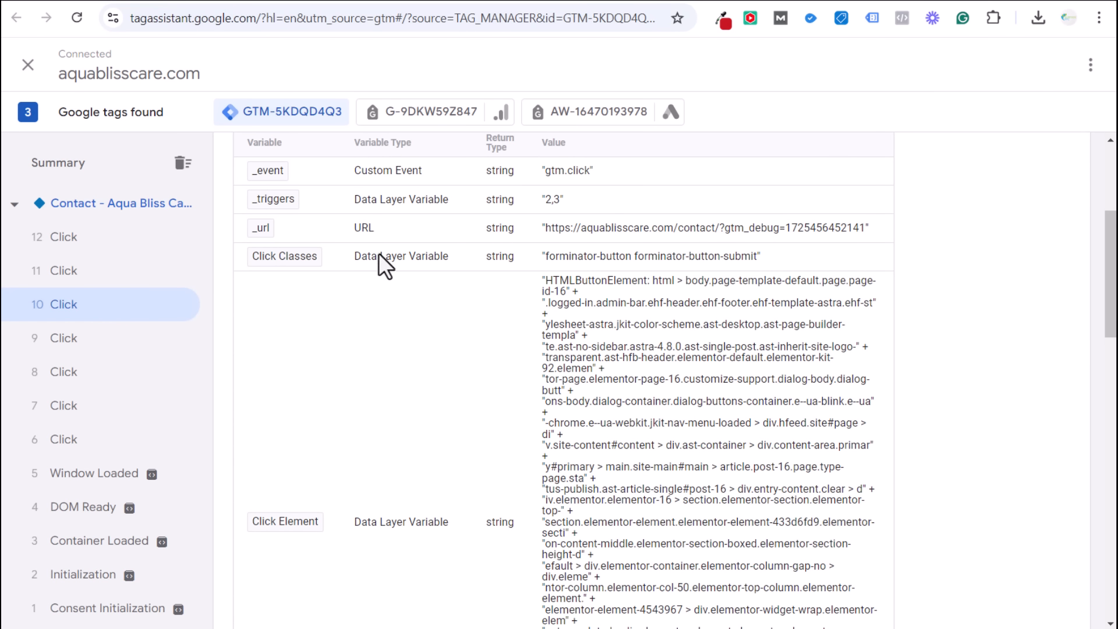
Examine the Click Classes variable of the submit click, highlighting each of its class names.
drag(360, 255, 450, 257)
click(578, 255)
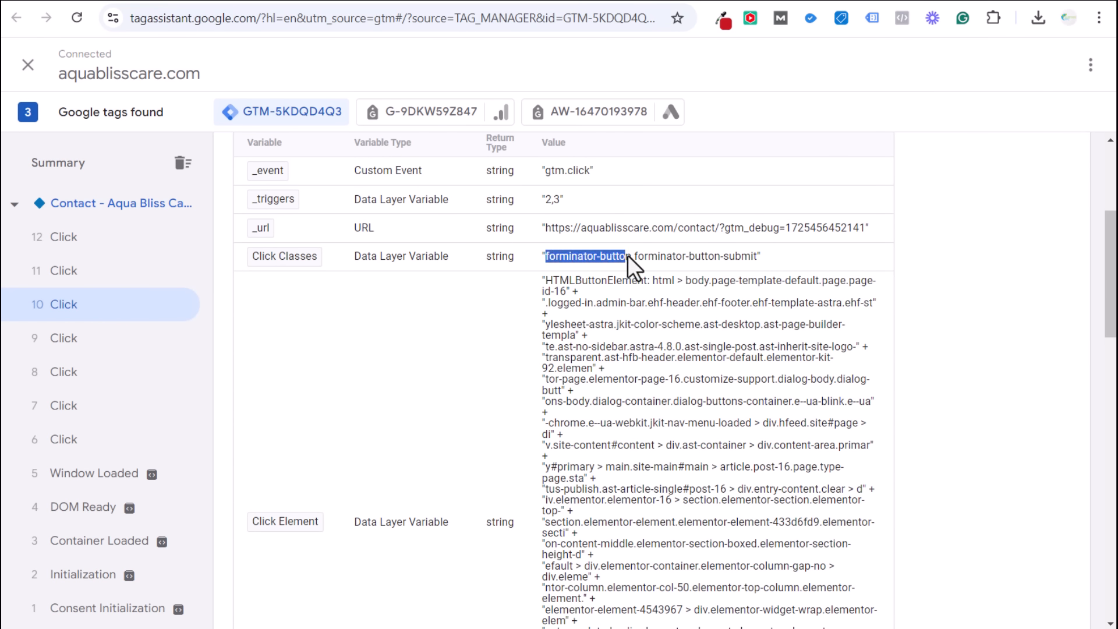
click(644, 254)
drag(633, 256, 724, 256)
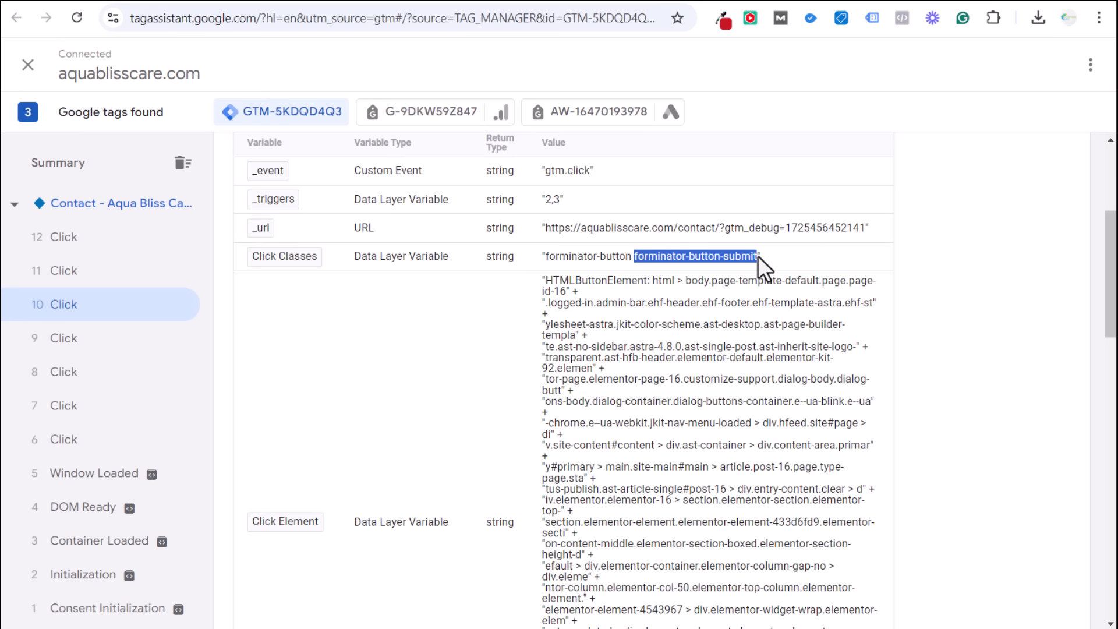
click(753, 255)
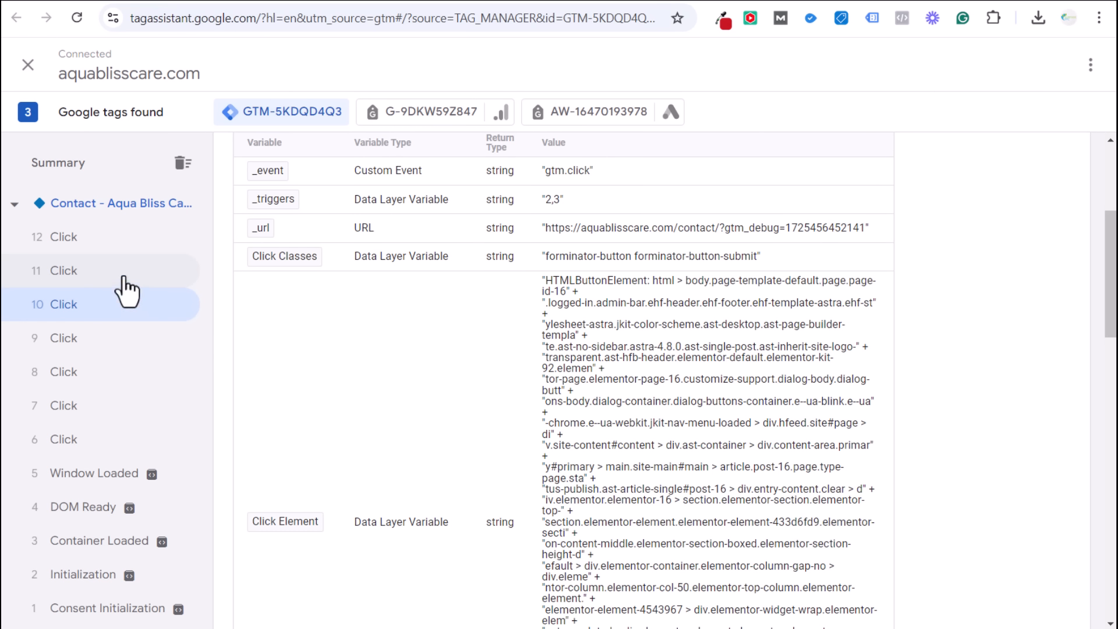
Open Click event 11 and examine the Click Classes recorded for the thank-you message.
click(56, 274)
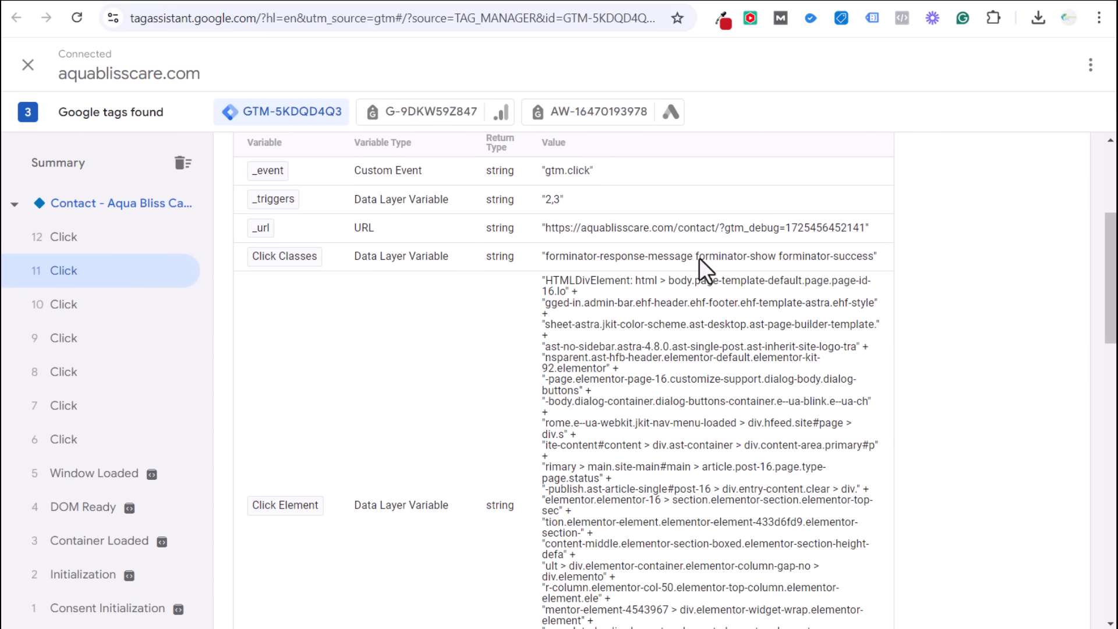
drag(698, 256, 869, 256)
click(844, 321)
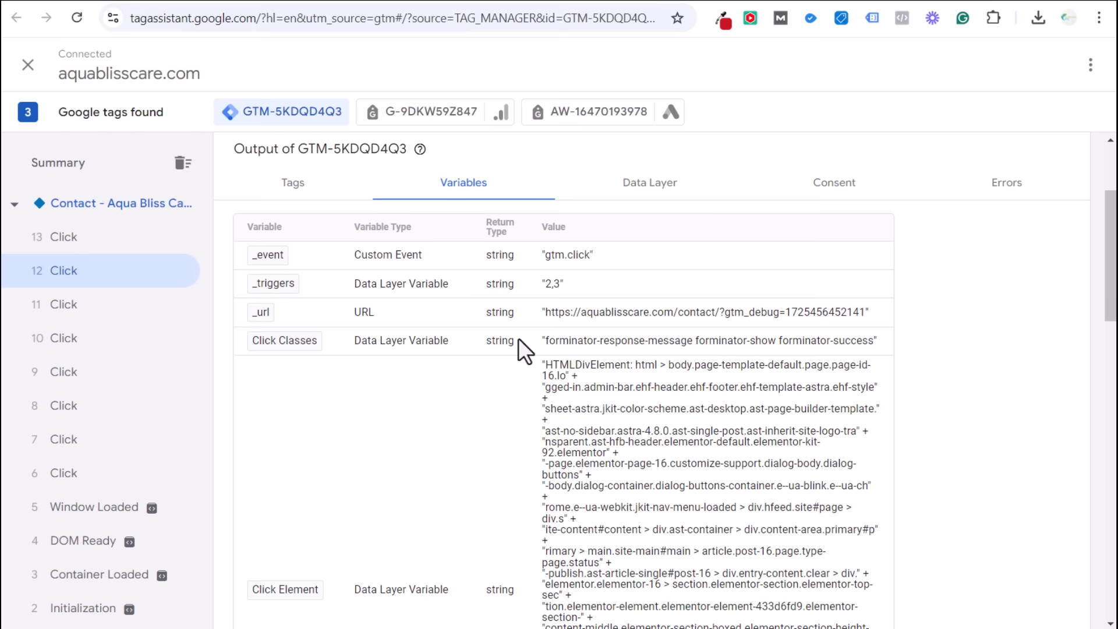
Examine the Click Text variable of Click event 12, highlighting the recorded thank-you message text.
scroll(675, 307, down, 5)
scroll(685, 360, down, 3)
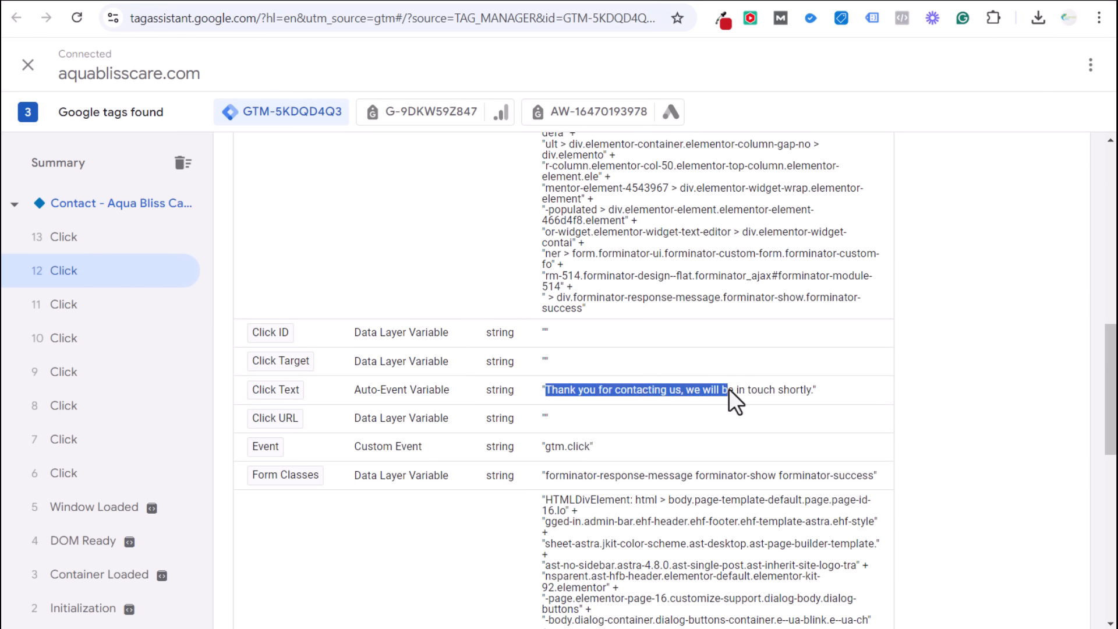
click(830, 391)
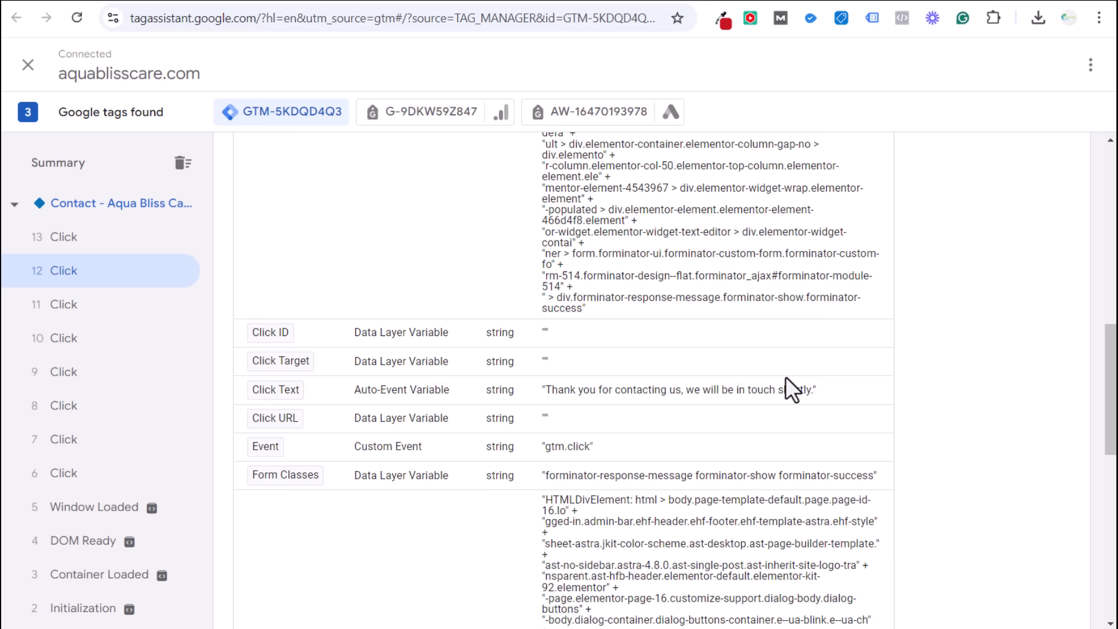
triple_click(662, 389)
click(668, 375)
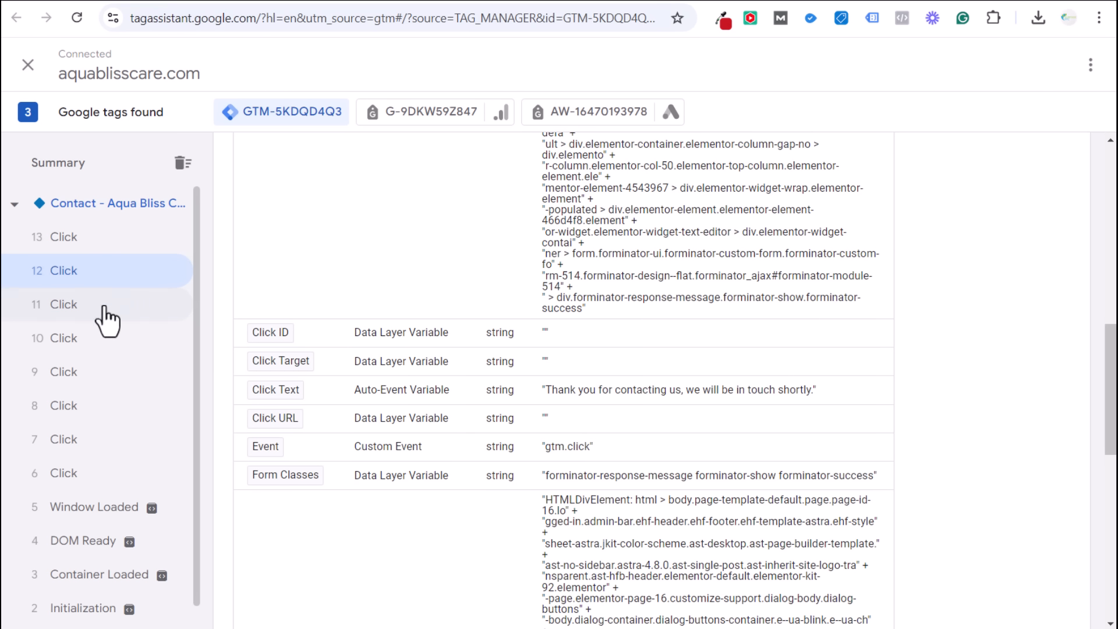
Step back through Click event 11 to event 10 and highlight the submit button's Click Text value.
click(66, 310)
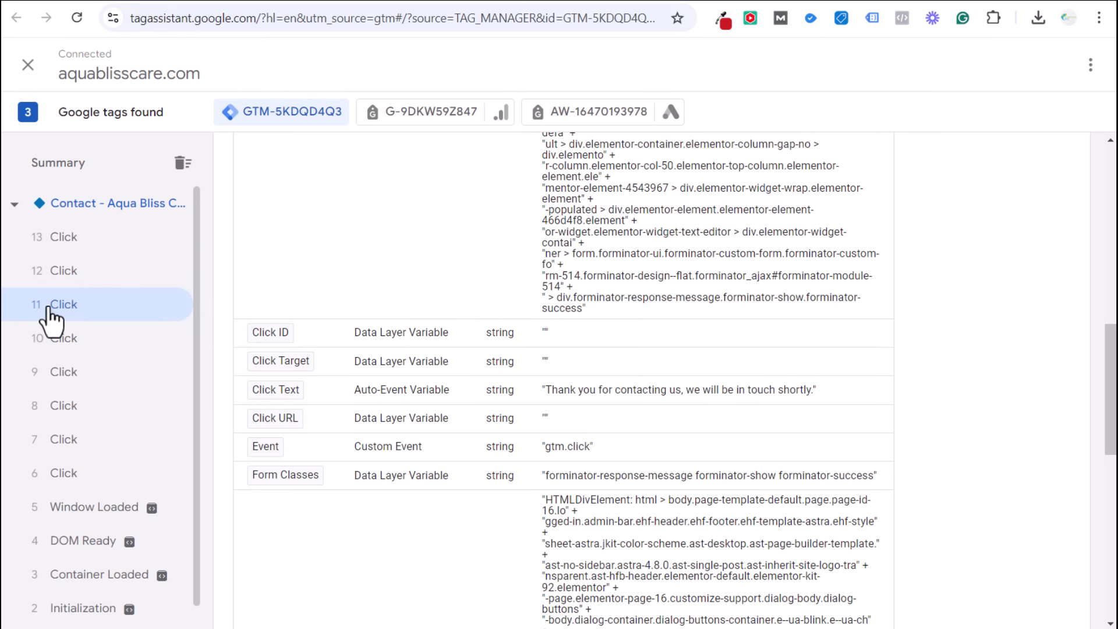
click(76, 338)
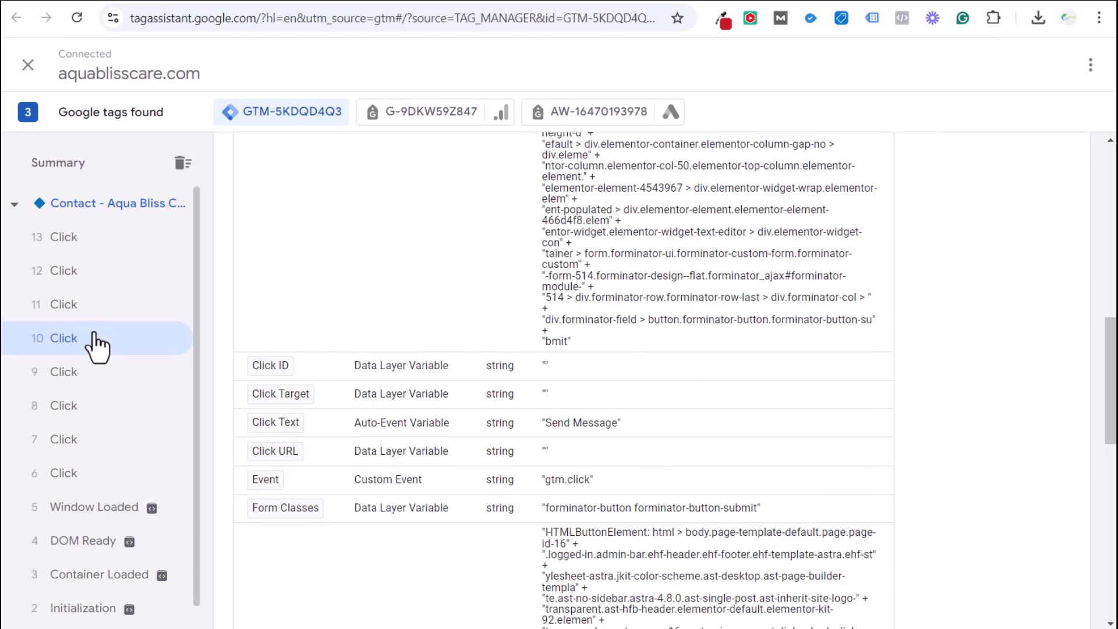
scroll(608, 402, down, 1)
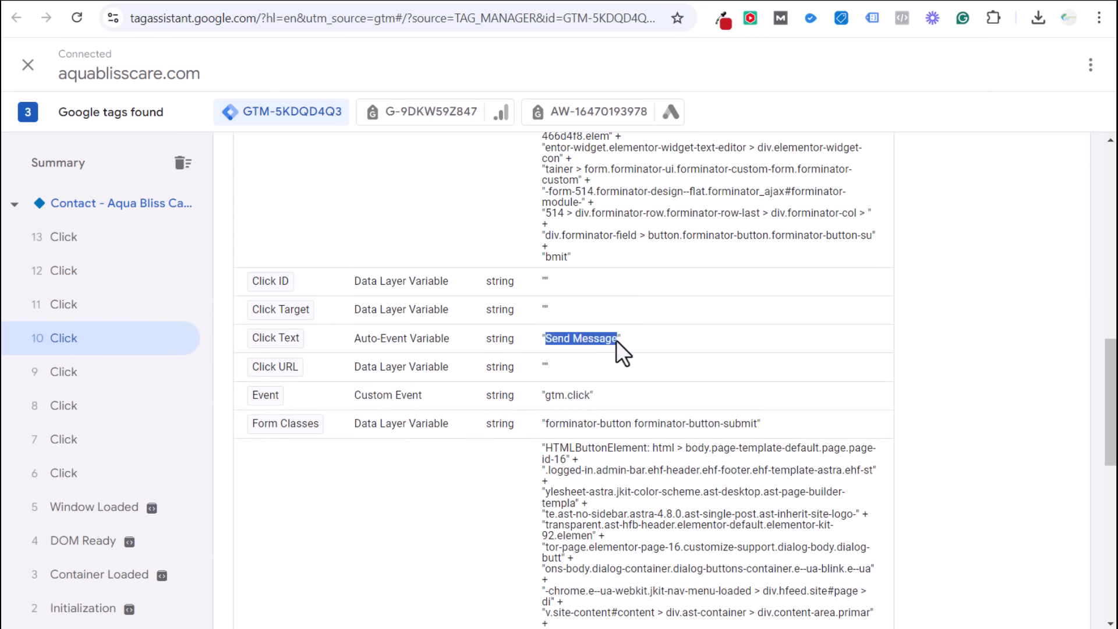
Examine the submit click's Form Classes and Click Classes variables, highlighting the forminator-button-submit class.
click(645, 350)
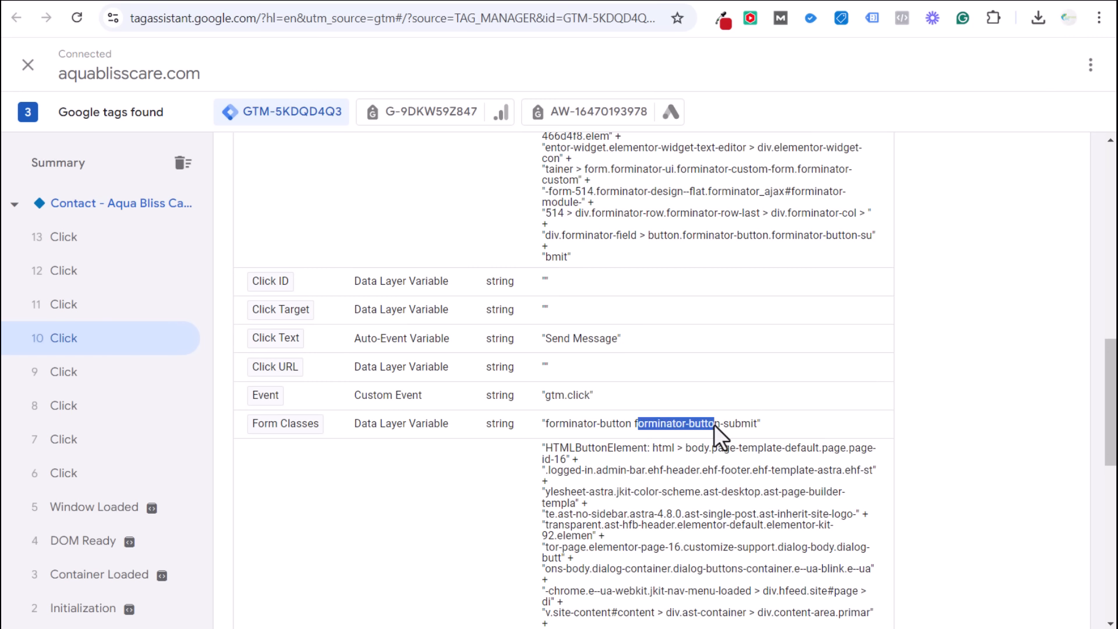
click(782, 377)
scroll(776, 375, up, 5)
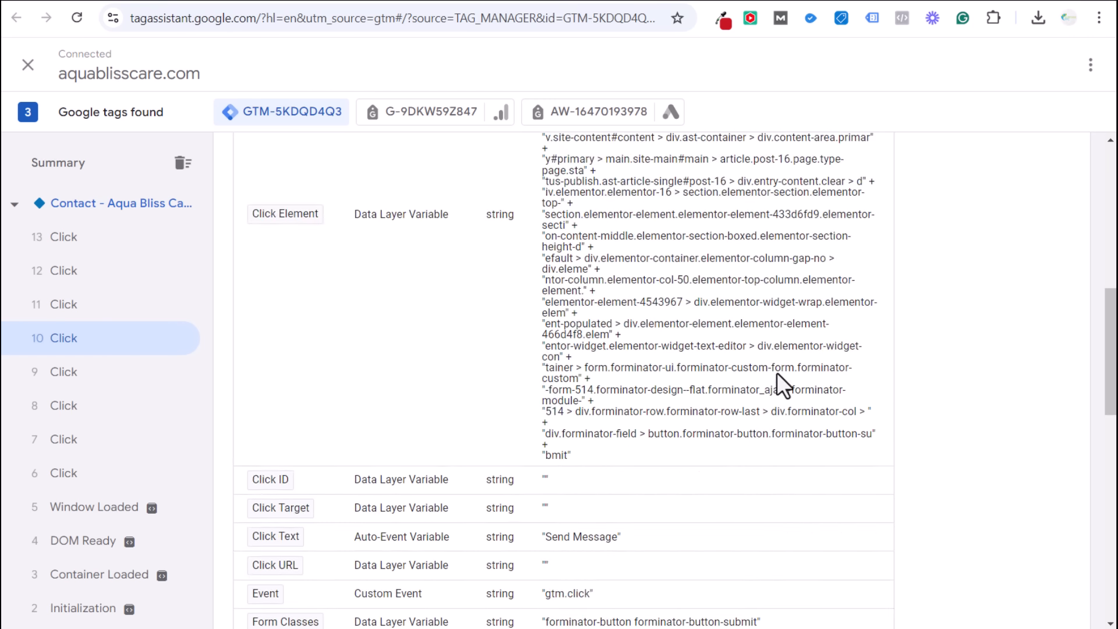
scroll(693, 408, up, 2)
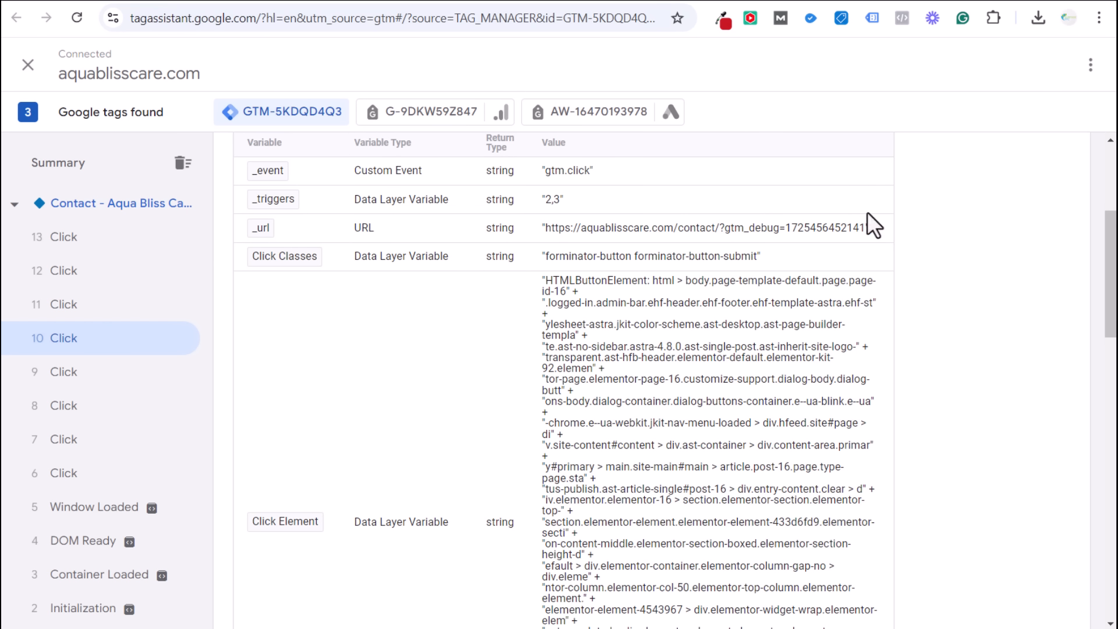
drag(635, 254, 744, 259)
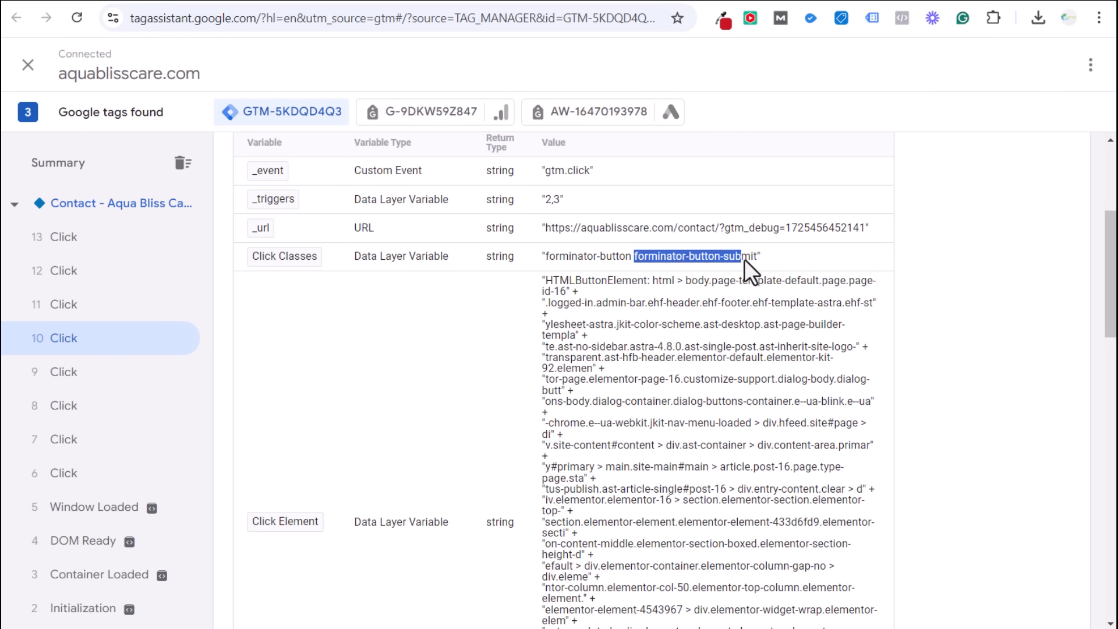
click(739, 274)
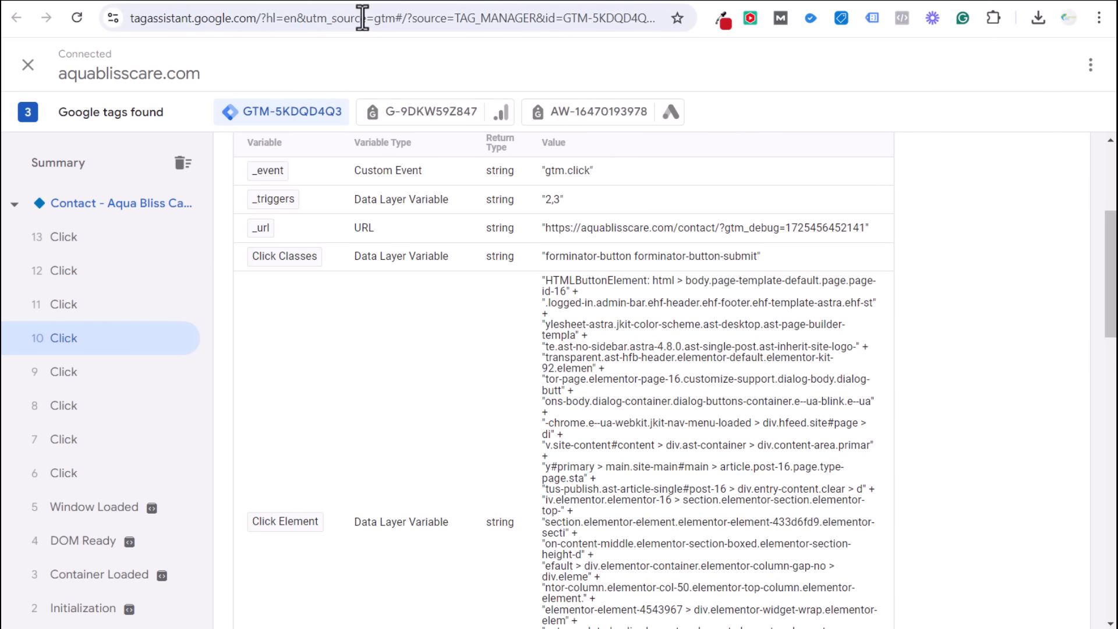
Look over the form on the website's contact page and return to the Tag Assistant debug view.
click(380, 2)
scroll(527, 340, down, 5)
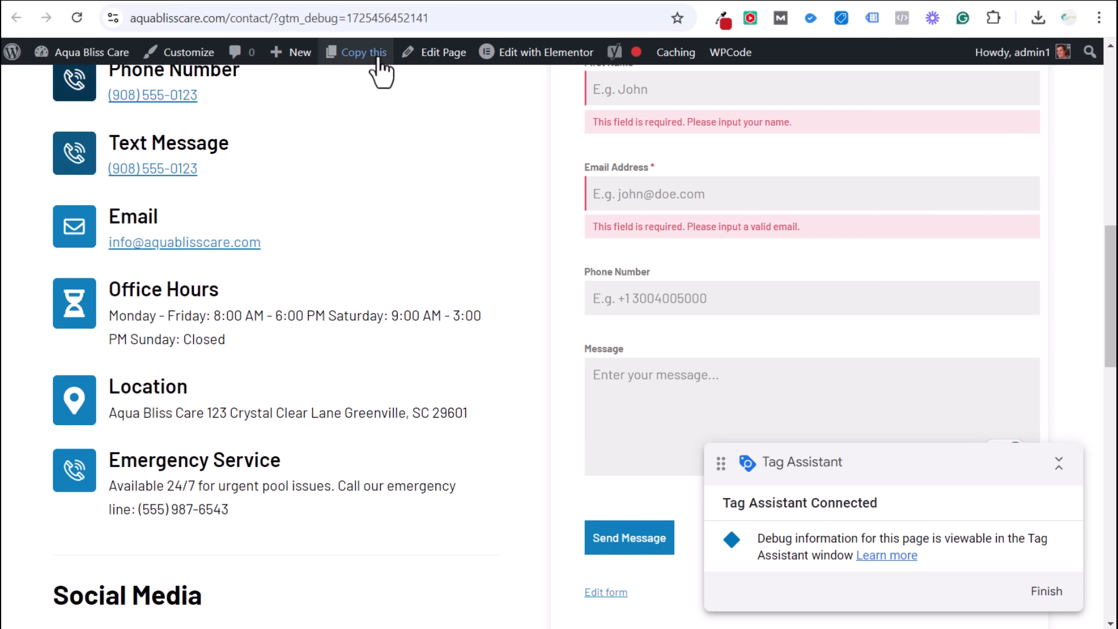
click(342, 3)
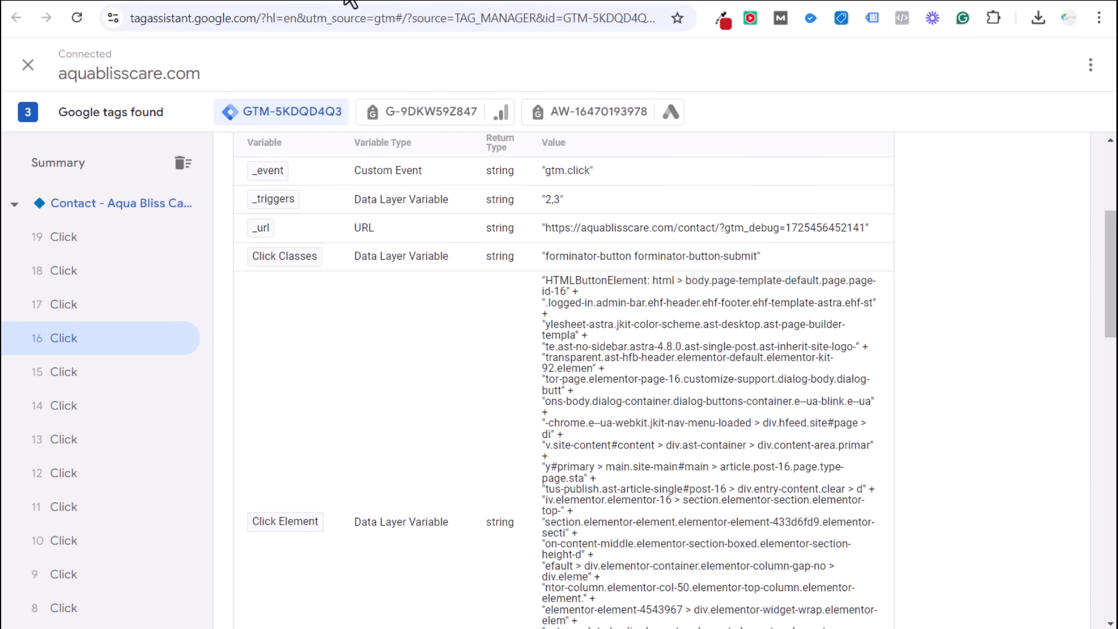
Switch to Tag Manager and open the configuration of the workspace's built-in variables.
click(342, 1)
click(324, 1)
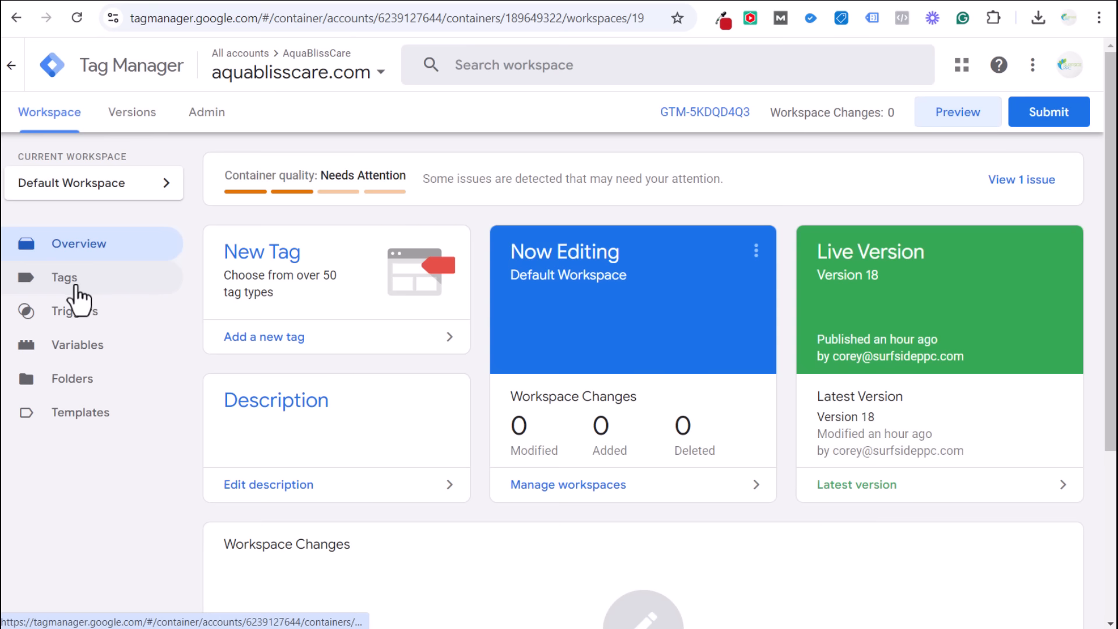
click(88, 352)
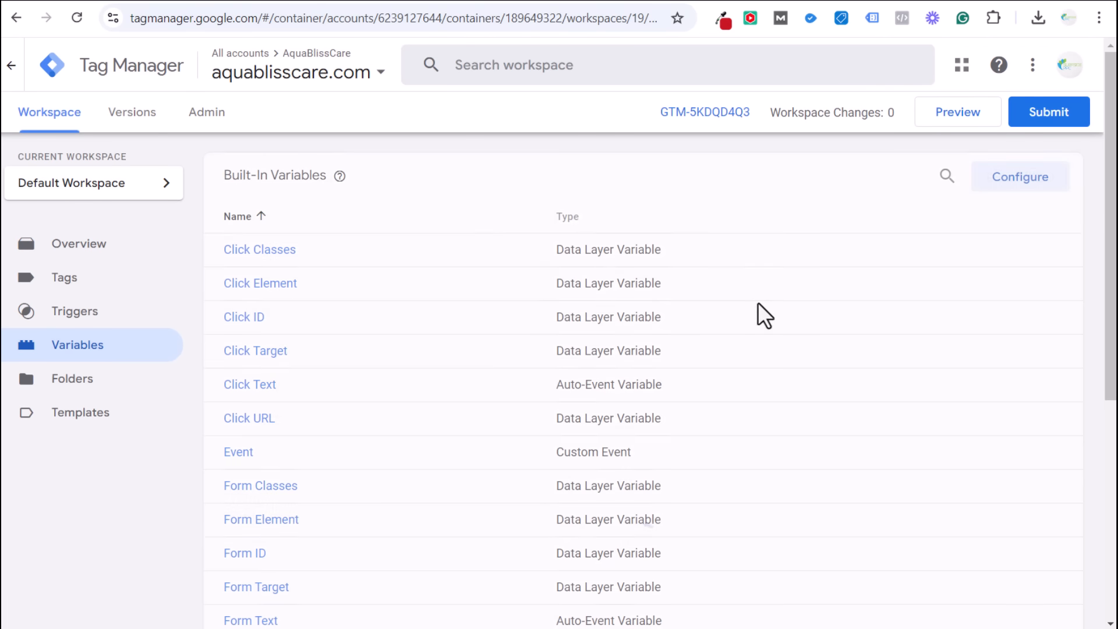
scroll(929, 119, down, 2)
click(1020, 108)
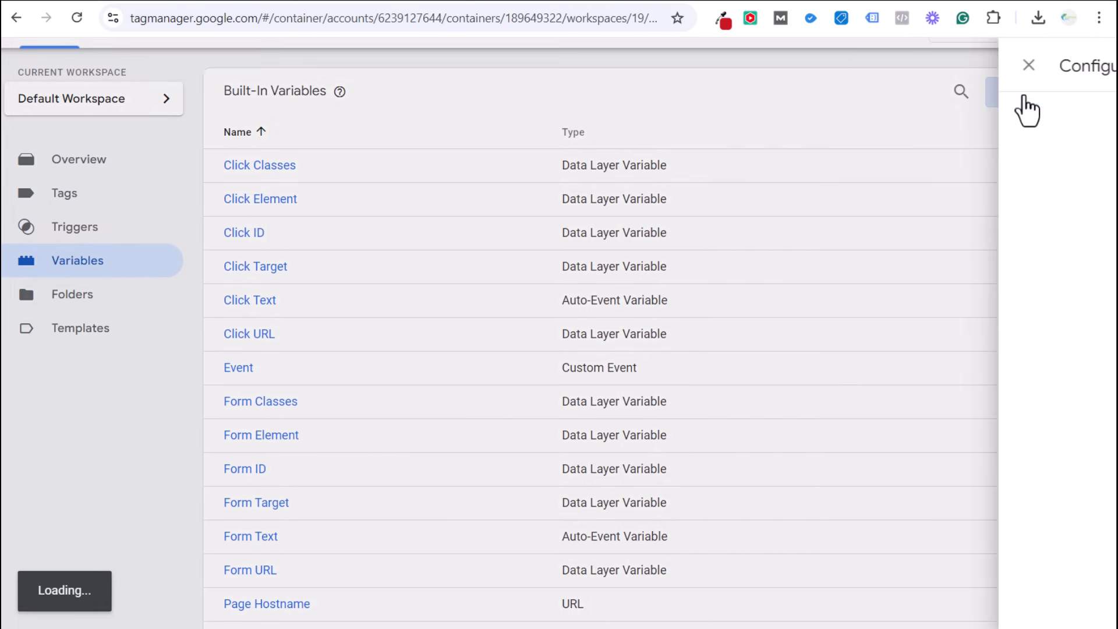
Review which built-in variables are enabled, including the Clicks and Forms groups, and close the configuration.
scroll(794, 318, down, 7)
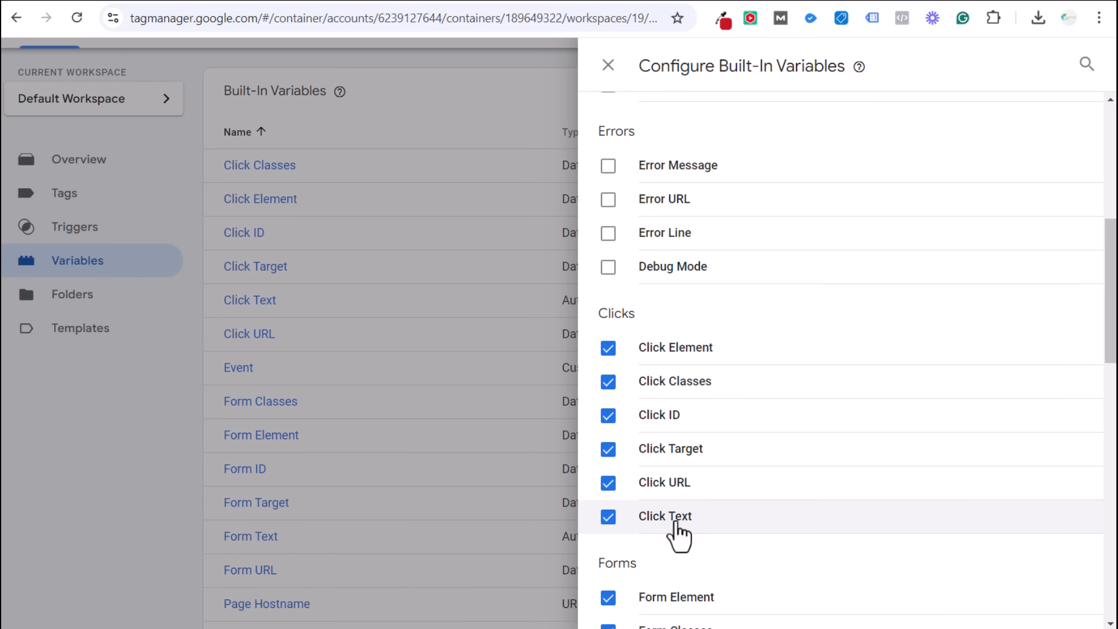
scroll(809, 364, down, 6)
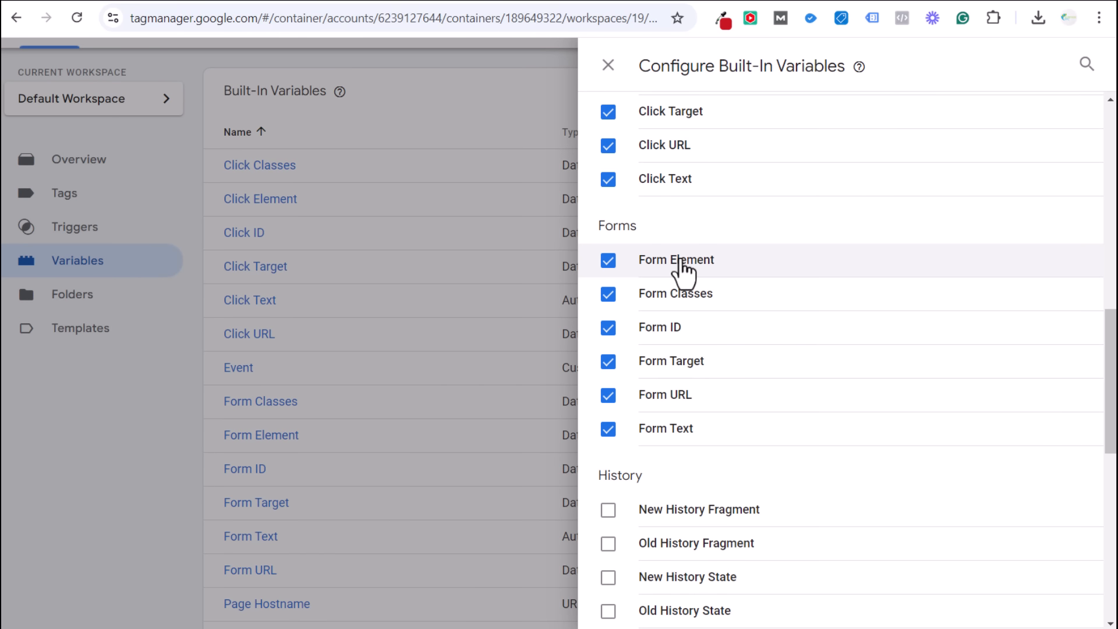
scroll(760, 344, up, 12)
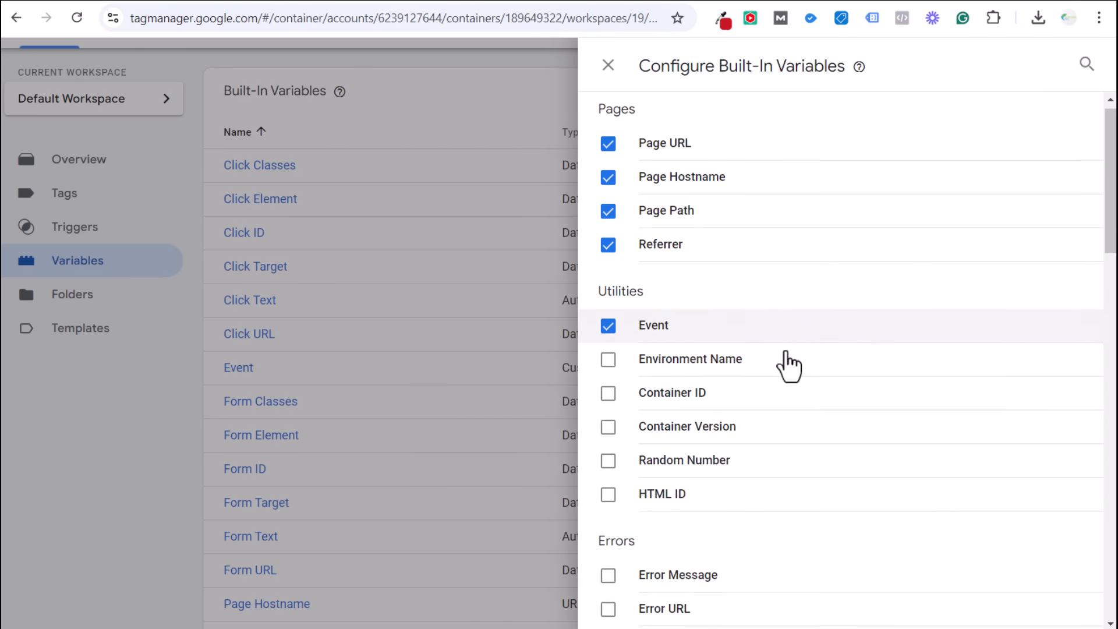
scroll(781, 366, down, 15)
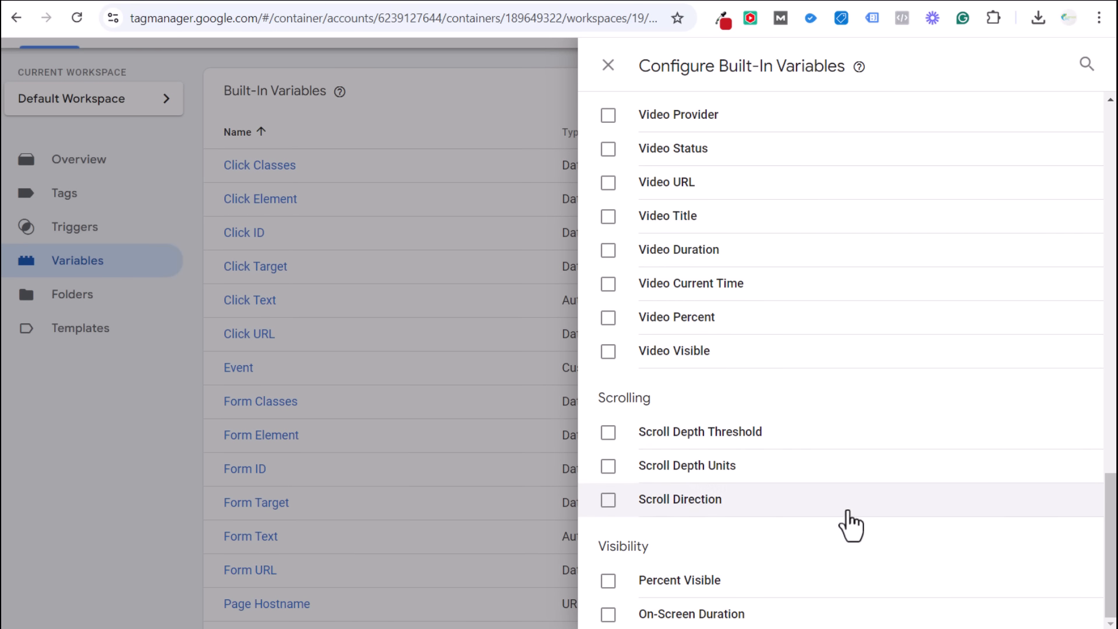
scroll(822, 408, up, 3)
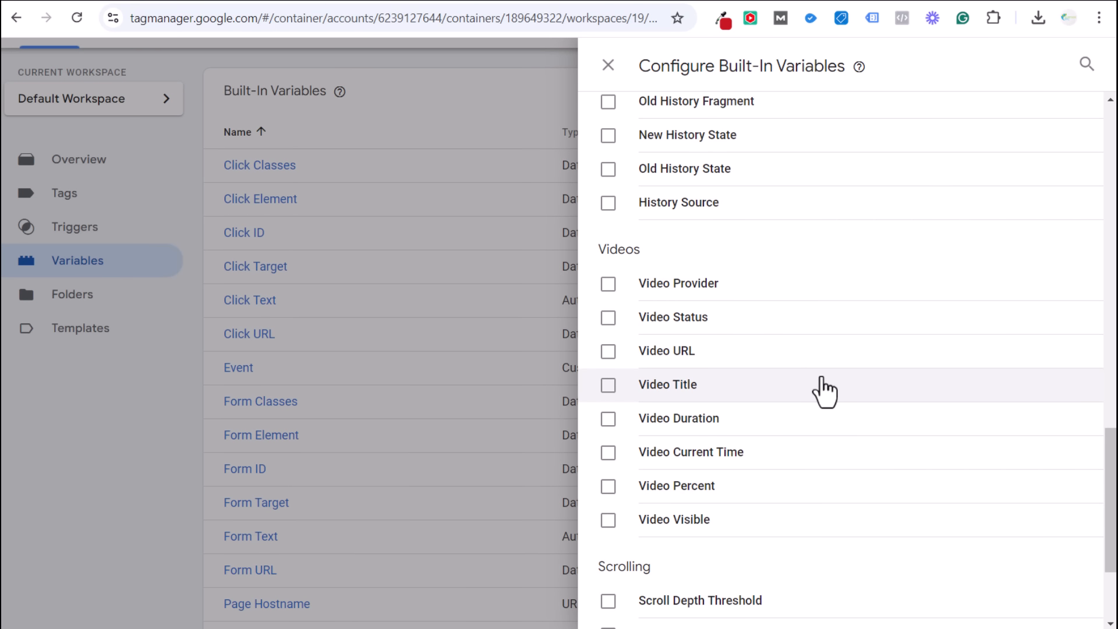
scroll(699, 233, up, 4)
click(608, 66)
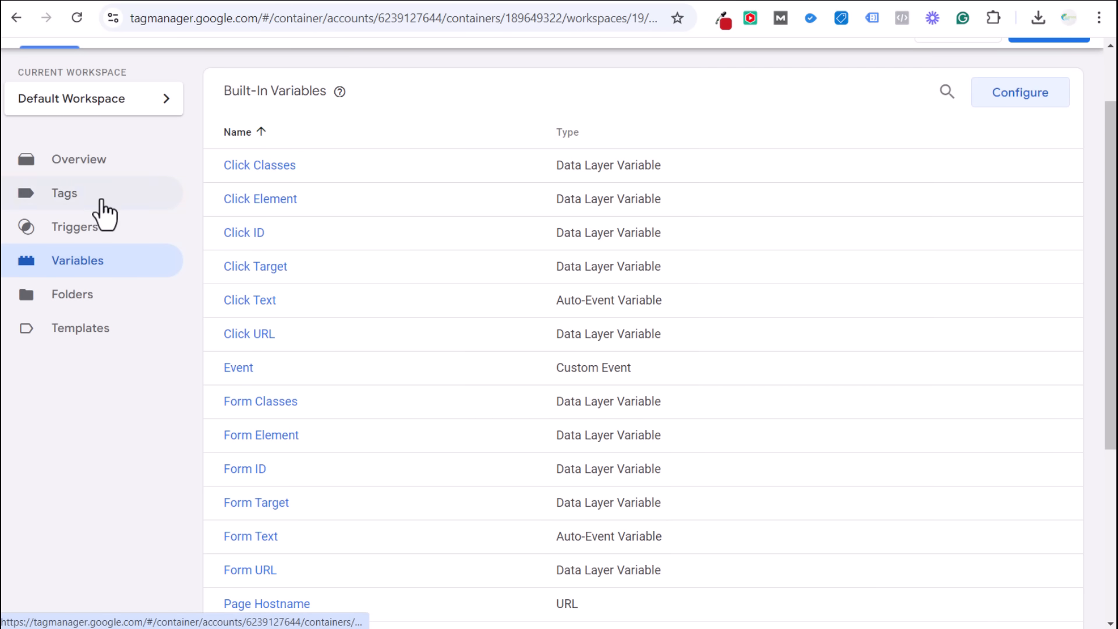
View the container's tags, and switch to Google Ads to open the conversions summary under Goals.
click(102, 202)
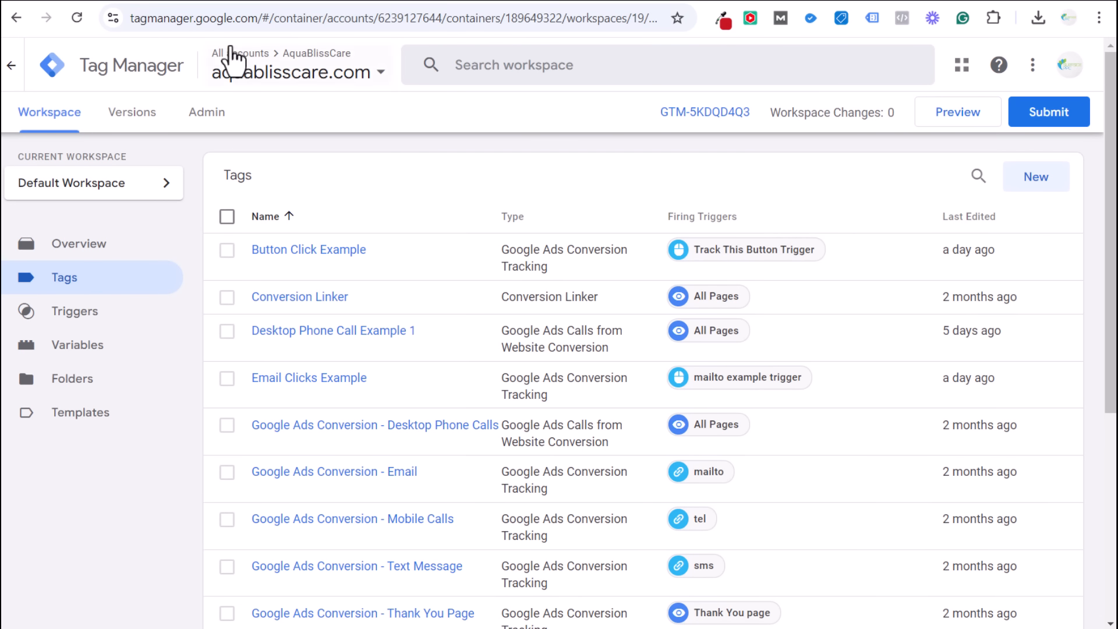
click(261, 7)
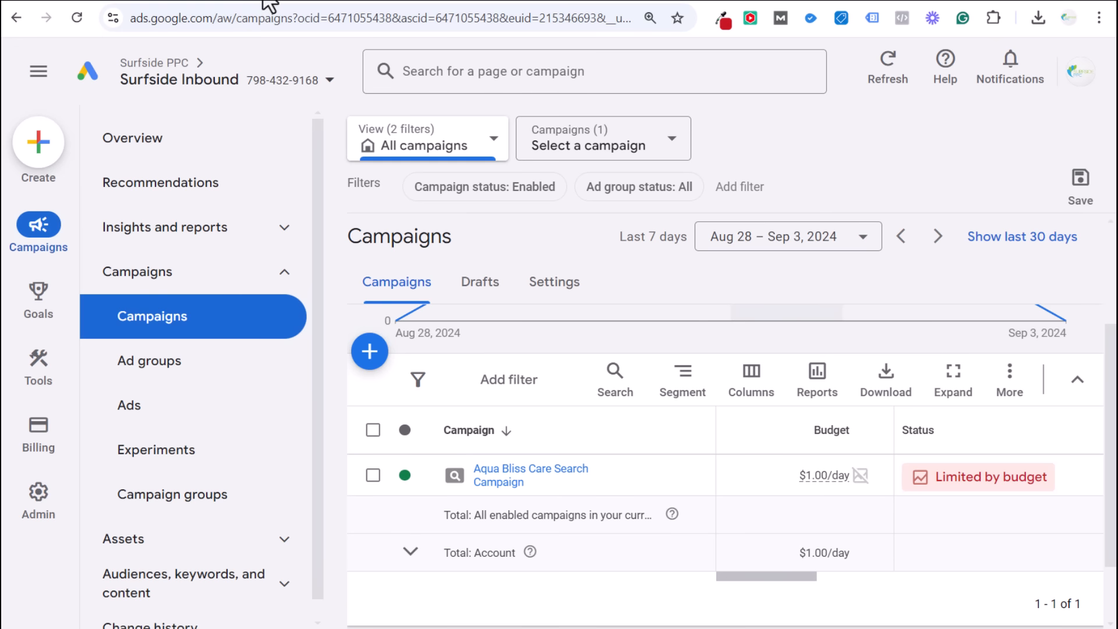
mouse_move(40, 316)
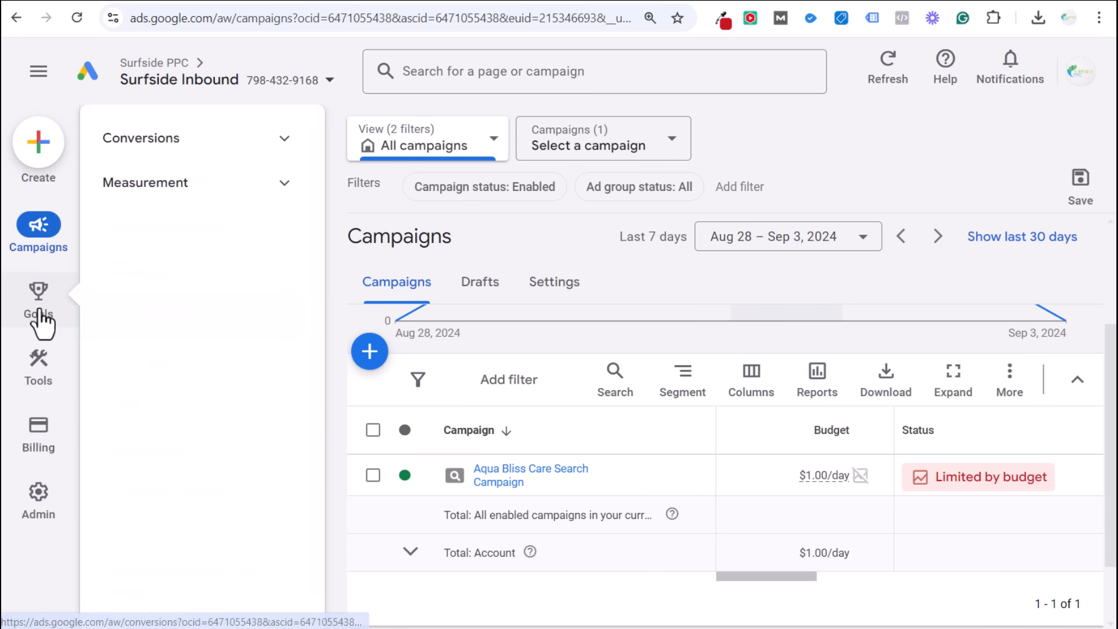
click(171, 141)
click(170, 184)
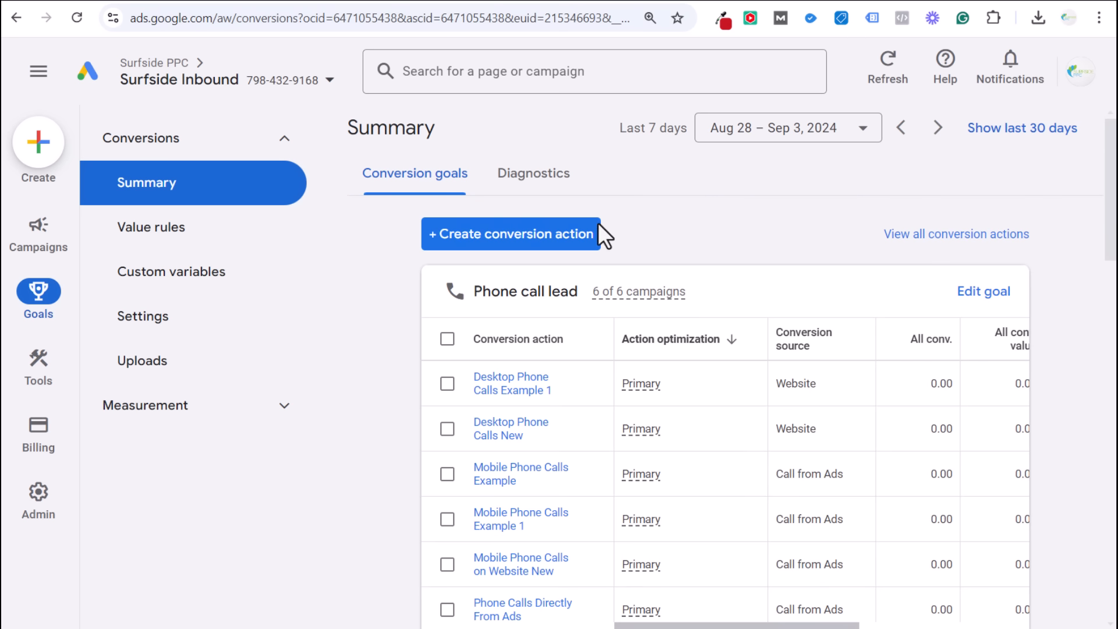
Start a new website conversion action and scan the domain aquablisscare.com.
click(547, 238)
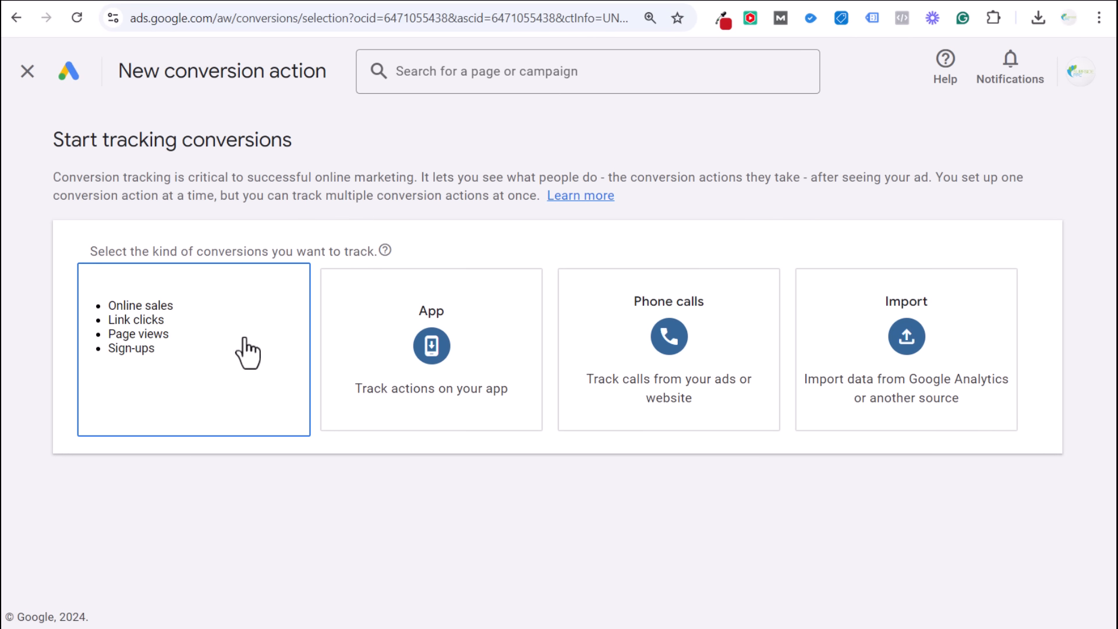
click(197, 368)
click(220, 350)
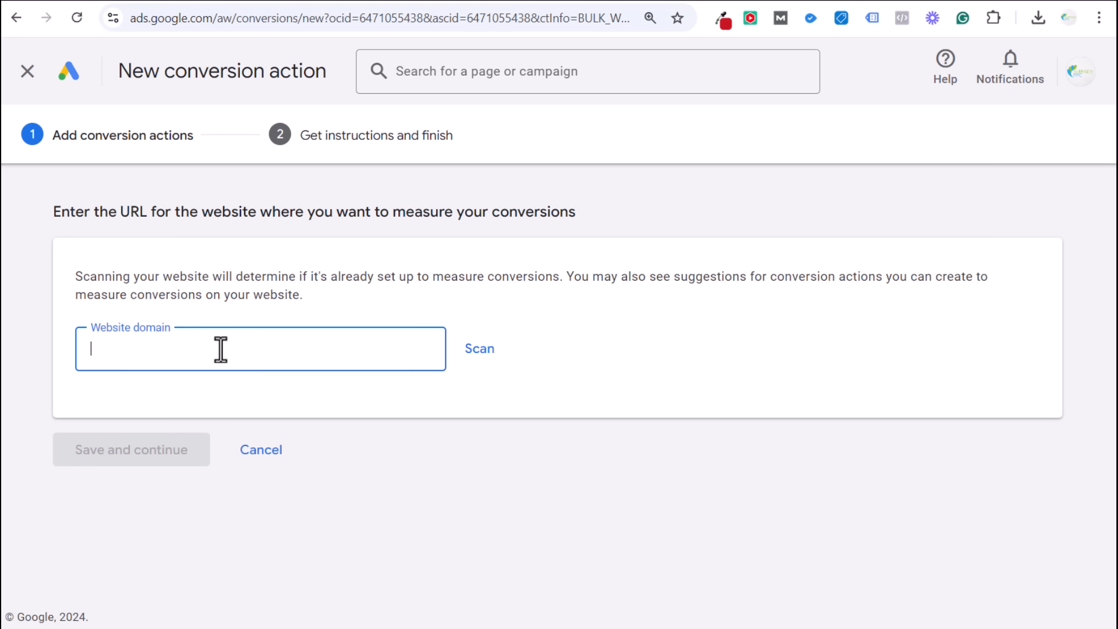
text(aquabliscare.com)
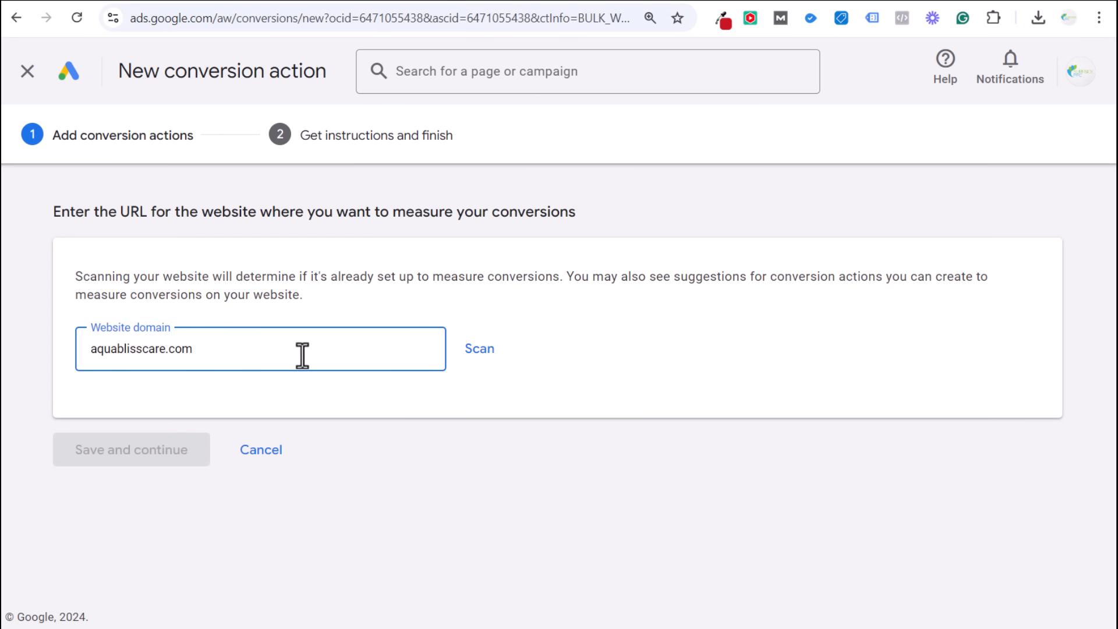
click(480, 352)
Review the scan page's Google Analytics option and add a conversion action manually using code.
scroll(560, 337, down, 4)
drag(169, 217, 428, 230)
click(444, 228)
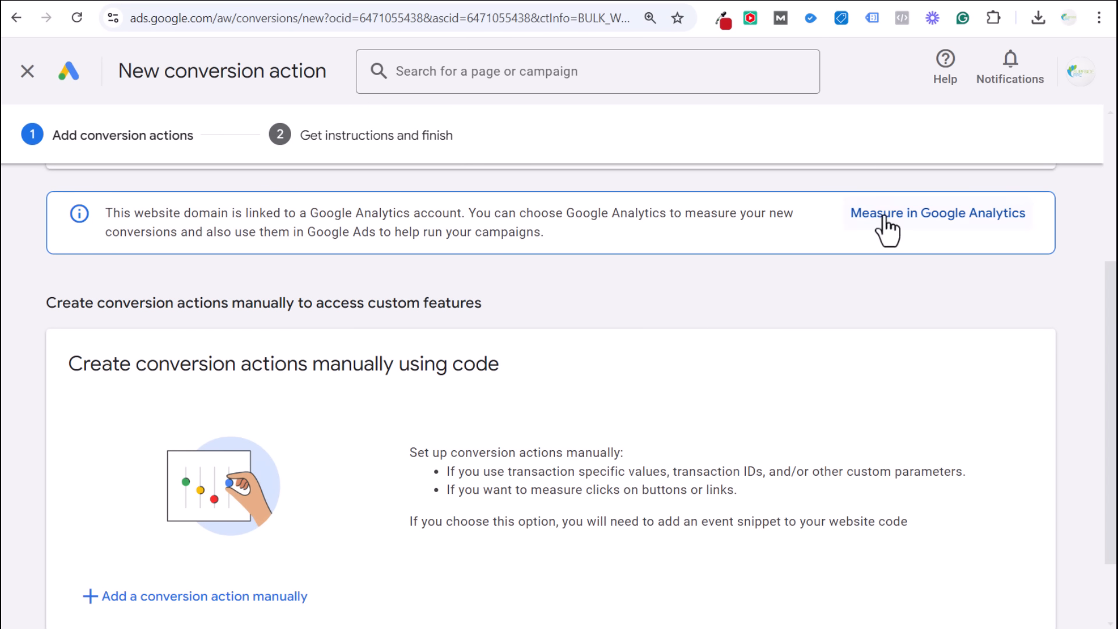
scroll(536, 237, down, 2)
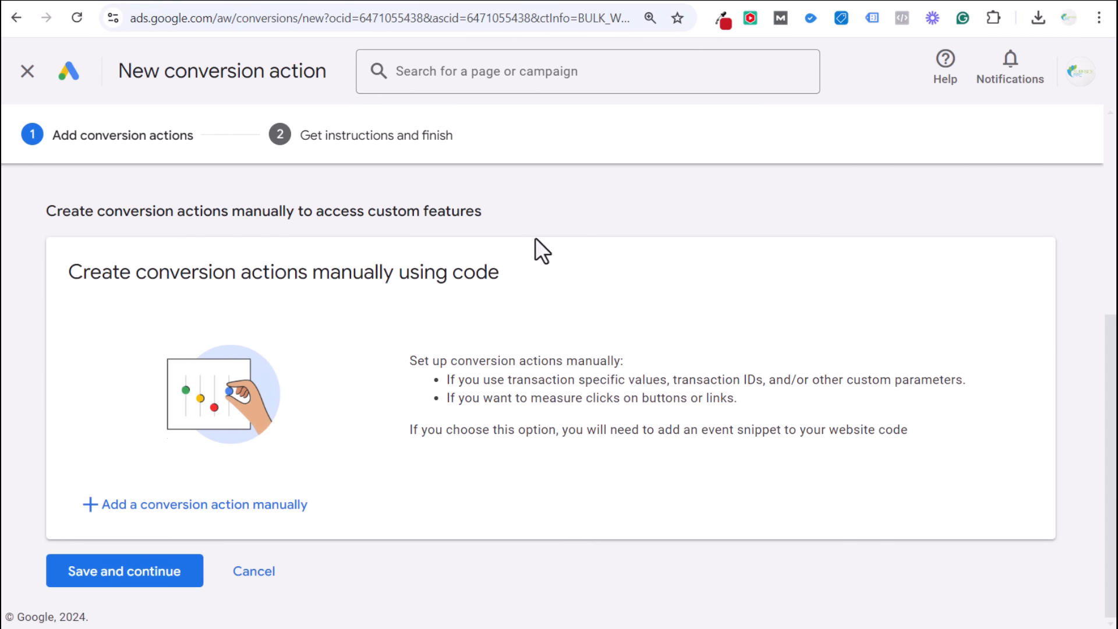
click(113, 510)
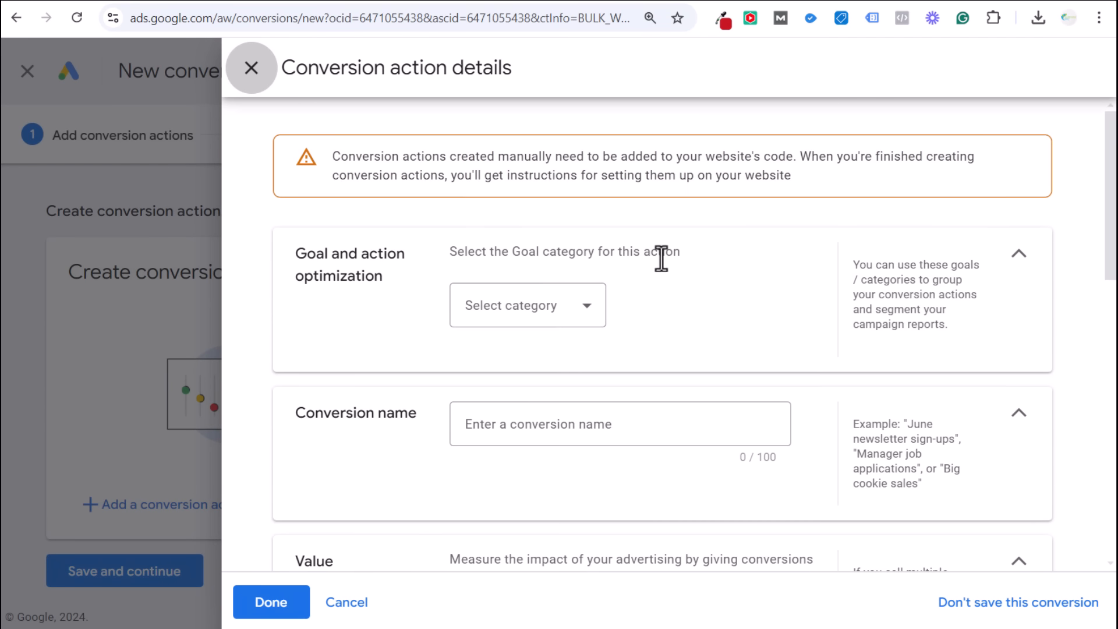
Set the conversion action's goal category to Contact and name it "Contact Form Example".
scroll(661, 258, down, 2)
click(582, 233)
scroll(574, 309, down, 3)
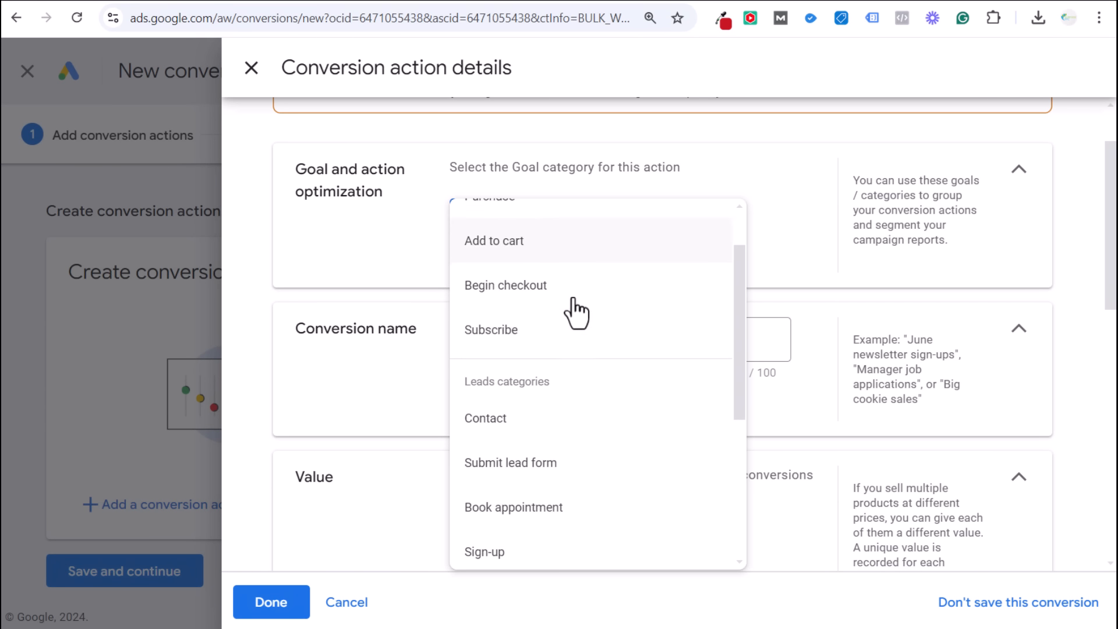
click(507, 414)
click(398, 399)
text(Co)
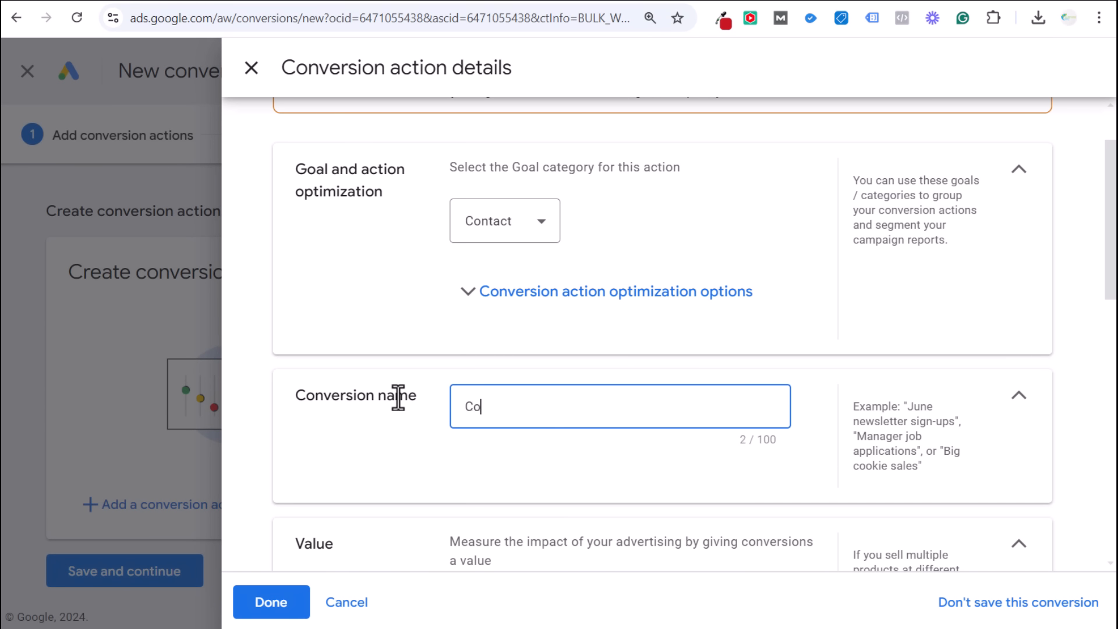
text(ntact Form Example)
Use the same value for each conversion, keeping it at 1 US Dollar.
scroll(378, 317, down, 5)
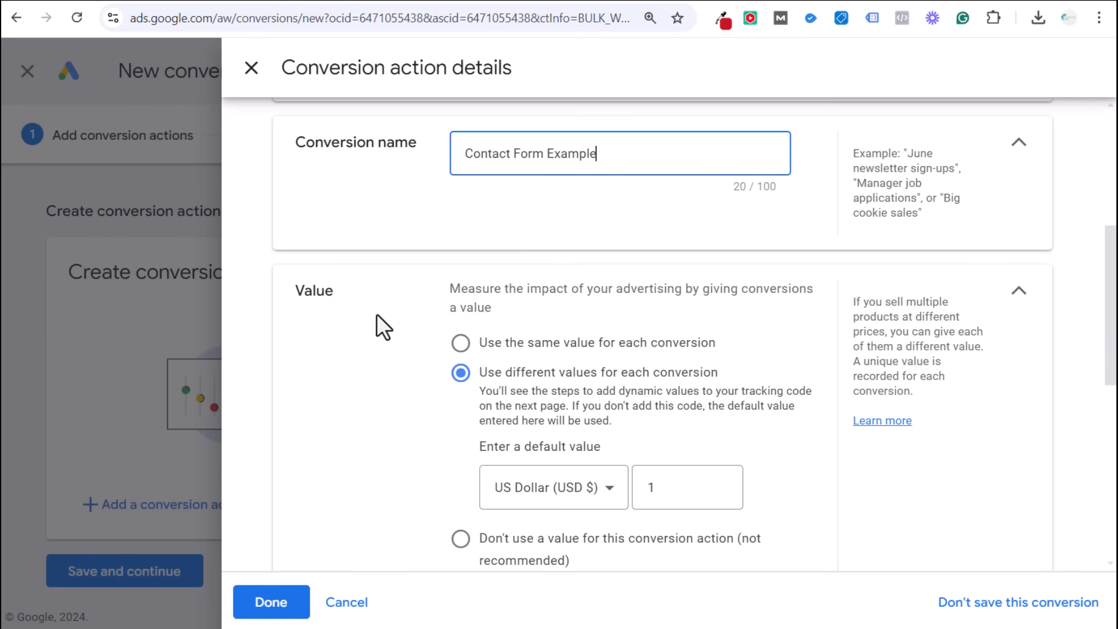
click(460, 259)
drag(681, 367, 579, 387)
click(361, 302)
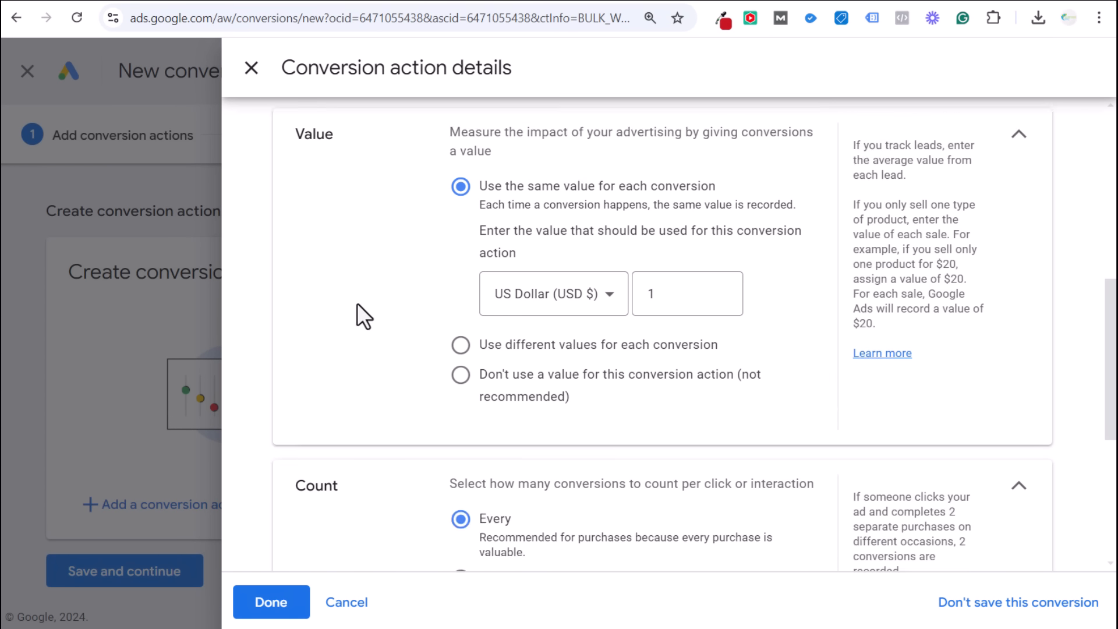
scroll(360, 303, down, 3)
drag(660, 205, 643, 210)
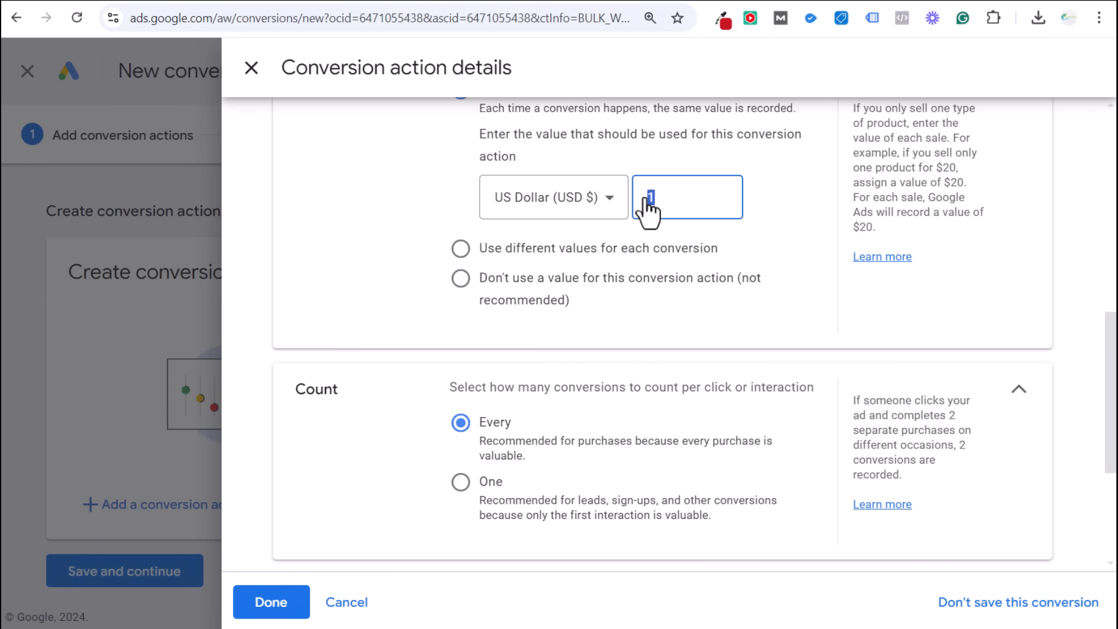
click(336, 195)
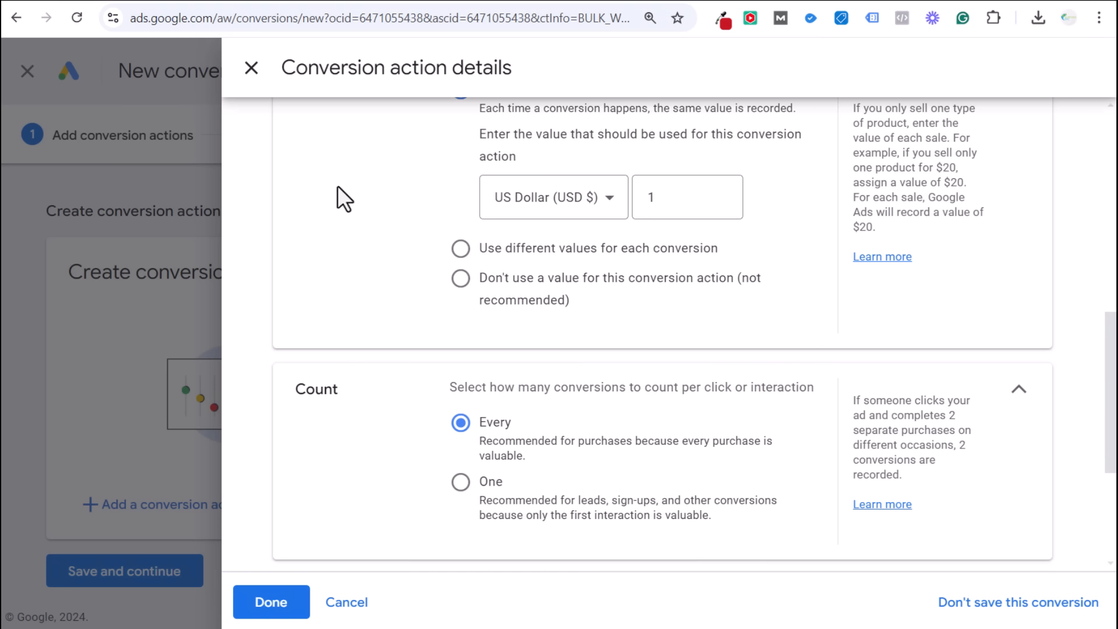
Set the conversion count to One per click or interaction and review the conversion window and attribution settings.
scroll(349, 193, down, 2)
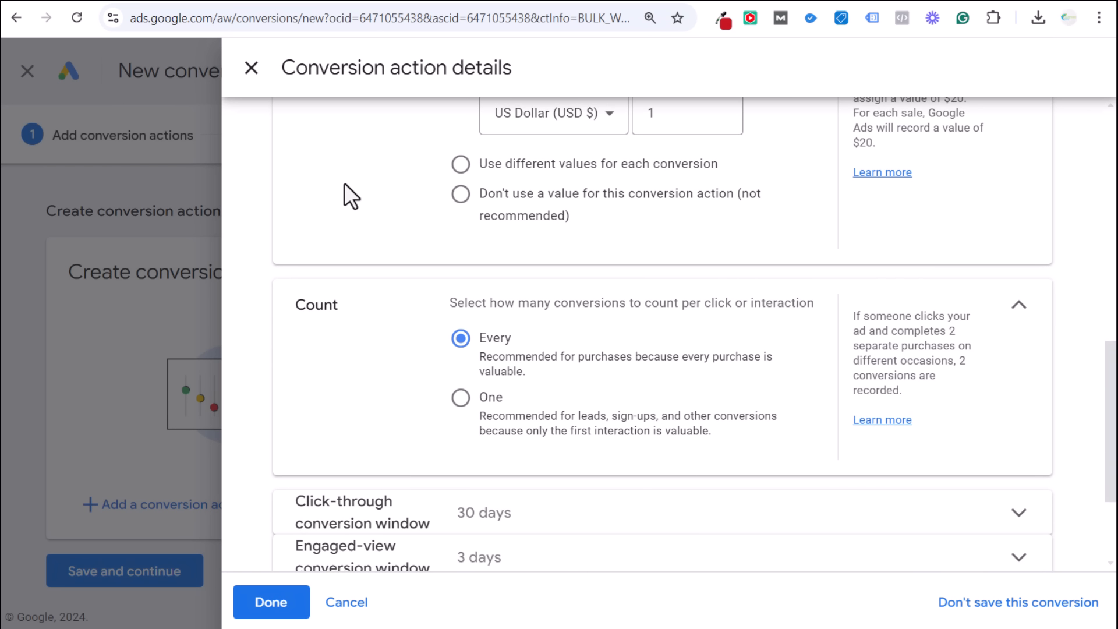
click(461, 397)
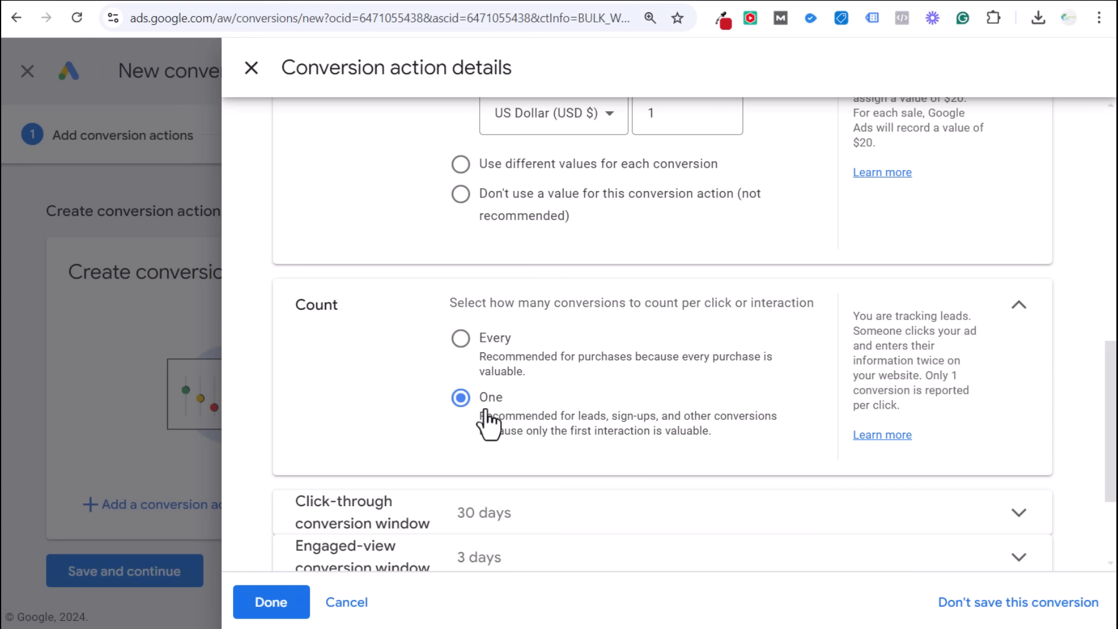
scroll(359, 375, down, 3)
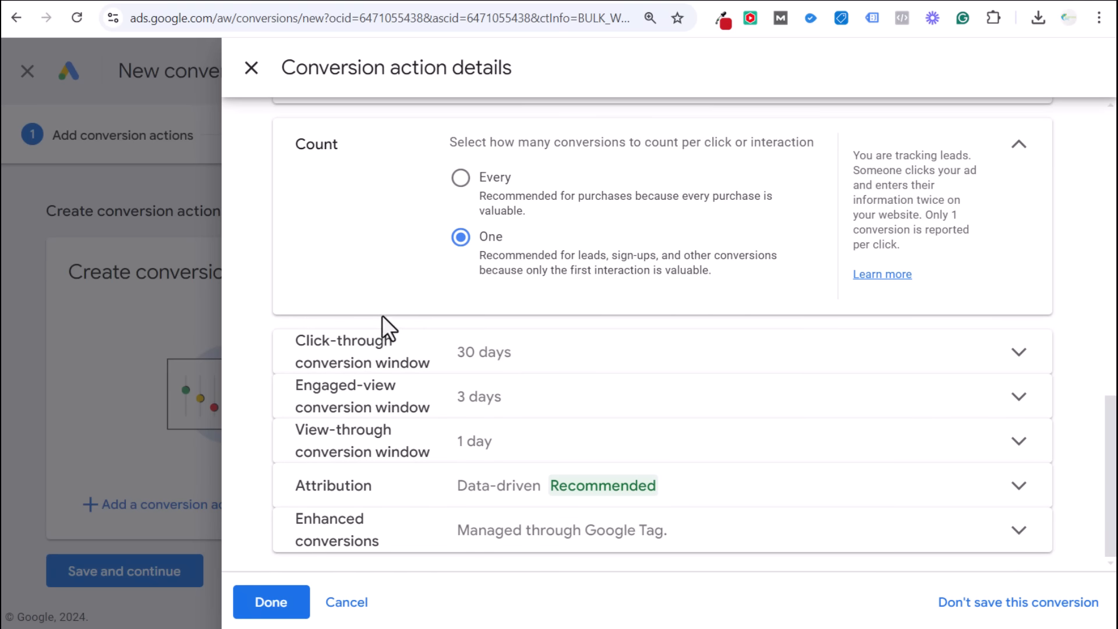
Set the click-through conversion window to 90 days and check the engaged-view conversion window's setting.
click(529, 350)
click(546, 426)
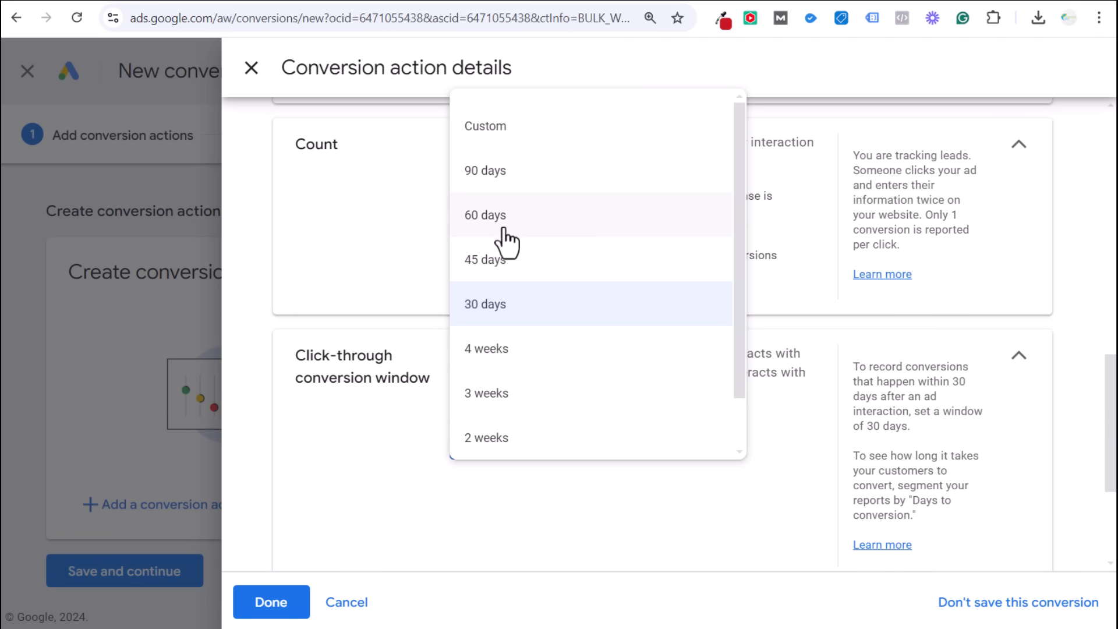
click(506, 181)
click(1019, 357)
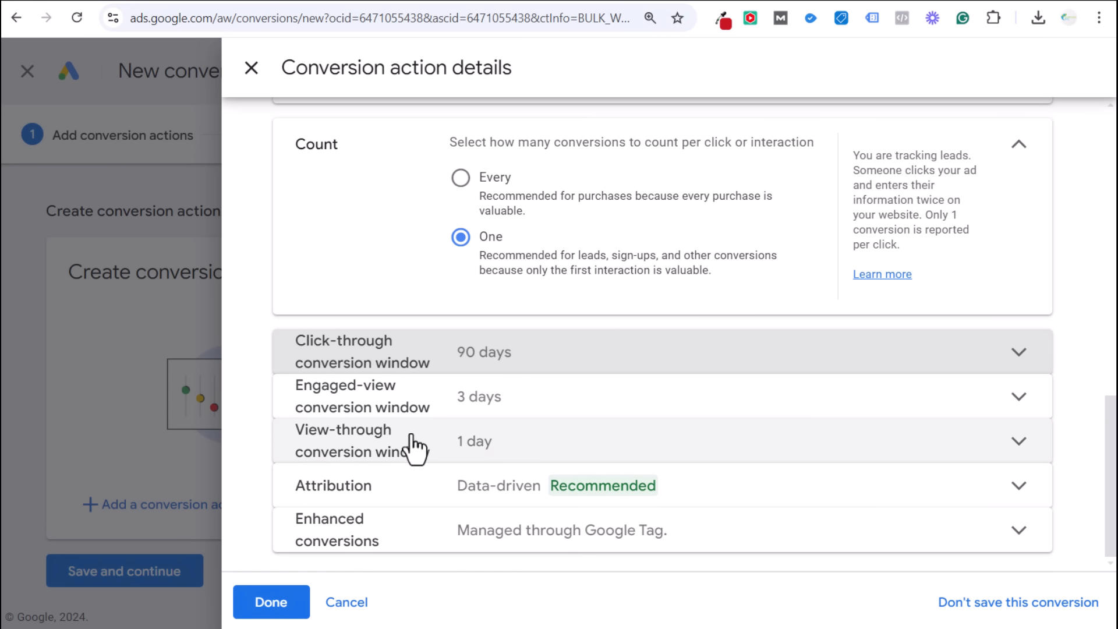
click(508, 399)
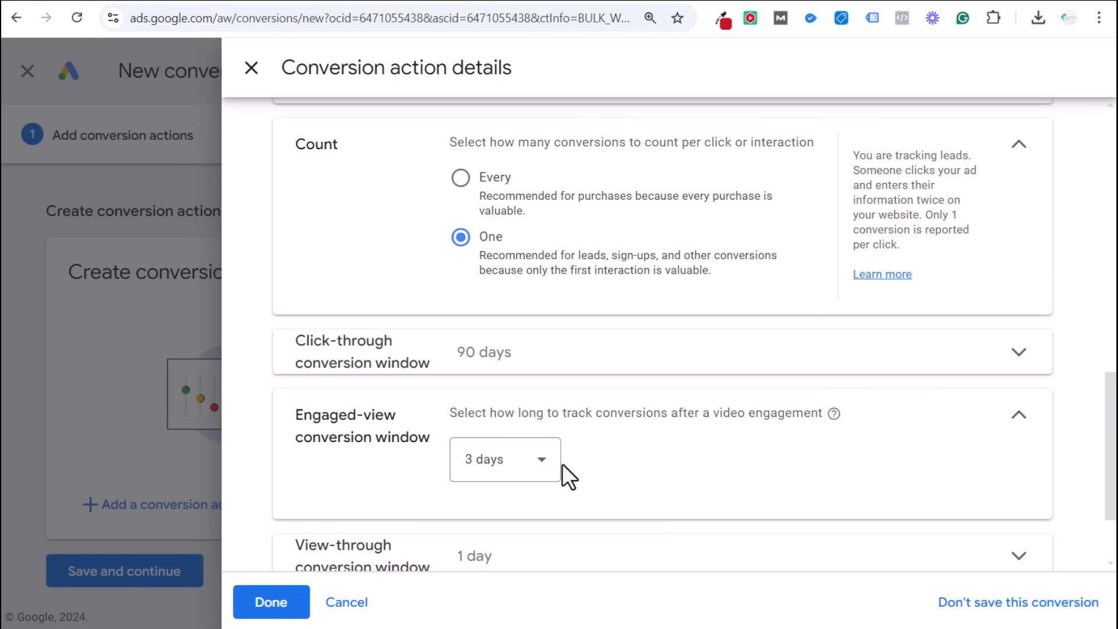
click(1018, 416)
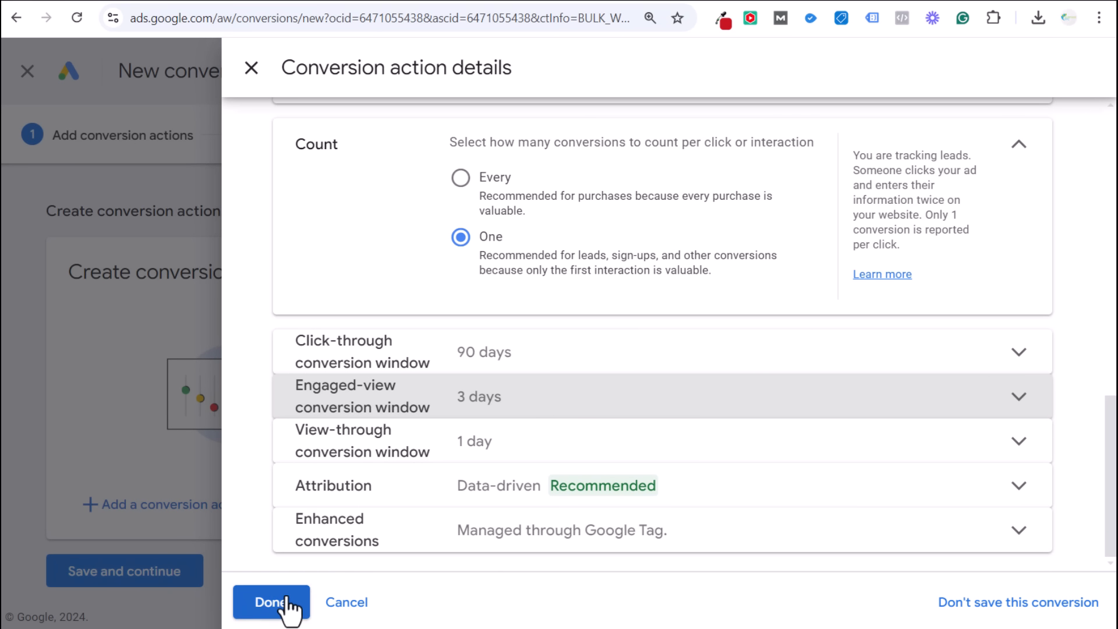
Finish the conversion action details and save the Contact Form Example conversion to continue to its setup instructions.
click(294, 606)
scroll(499, 372, down, 2)
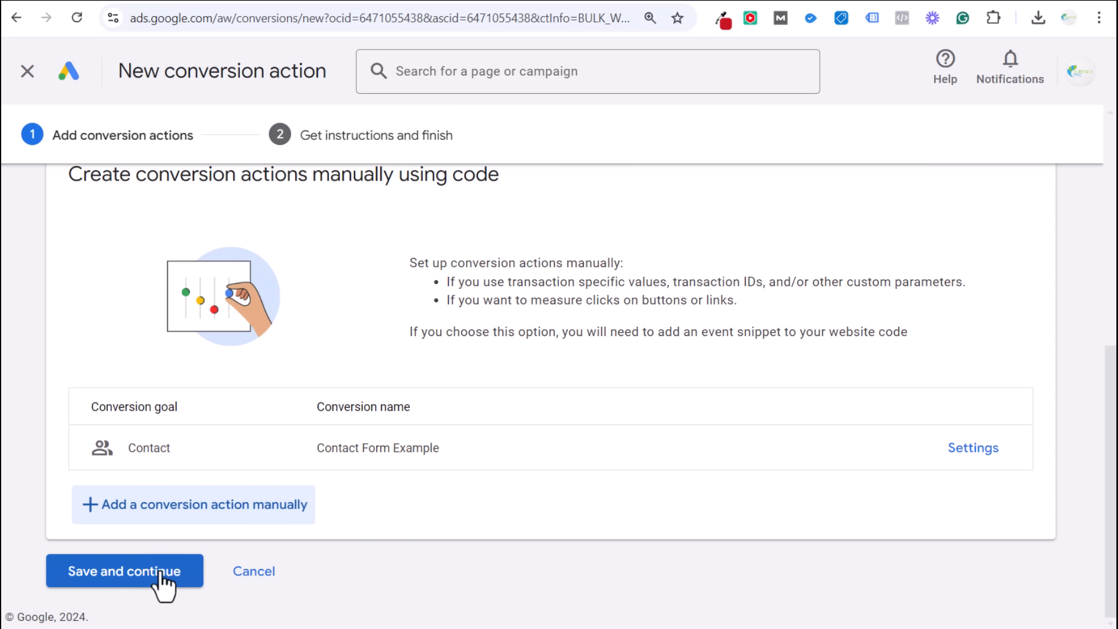
drag(144, 448, 451, 456)
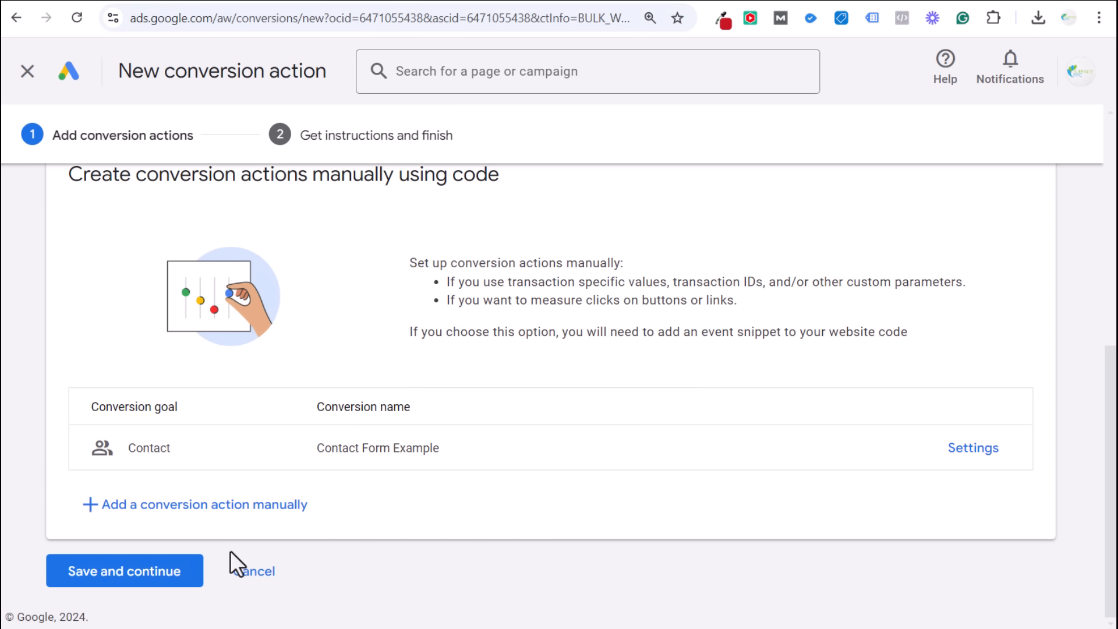
click(175, 579)
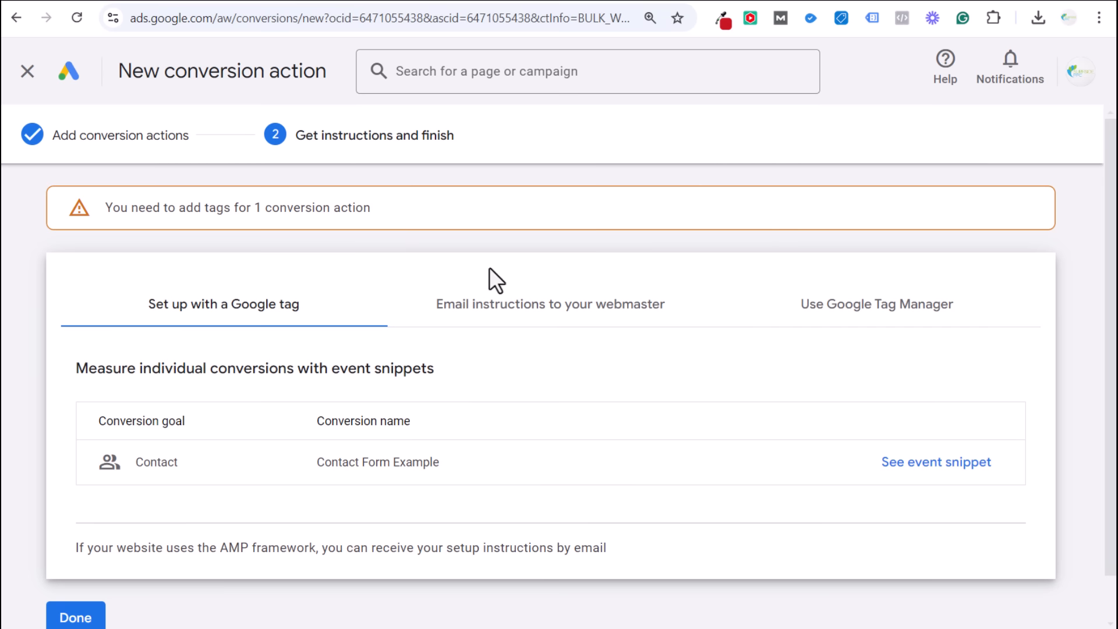
Review the Google Tag Manager setup instructions, including the conversion ID, the conversion label and the Conversion Linker requirement.
click(858, 315)
scroll(722, 373, down, 3)
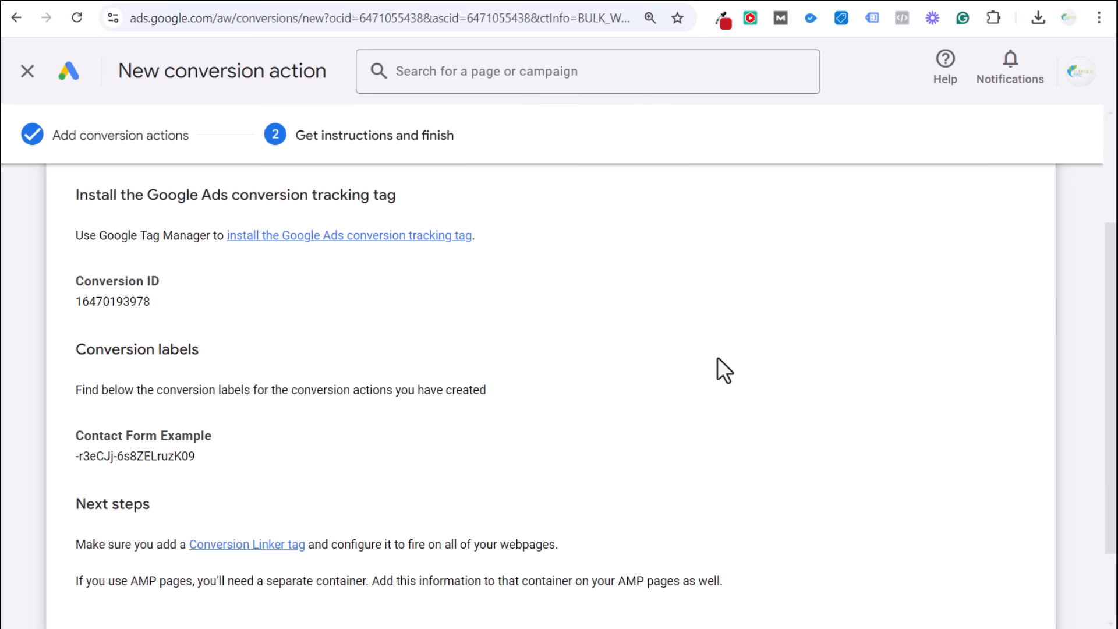
double_click(124, 301)
triple_click(137, 456)
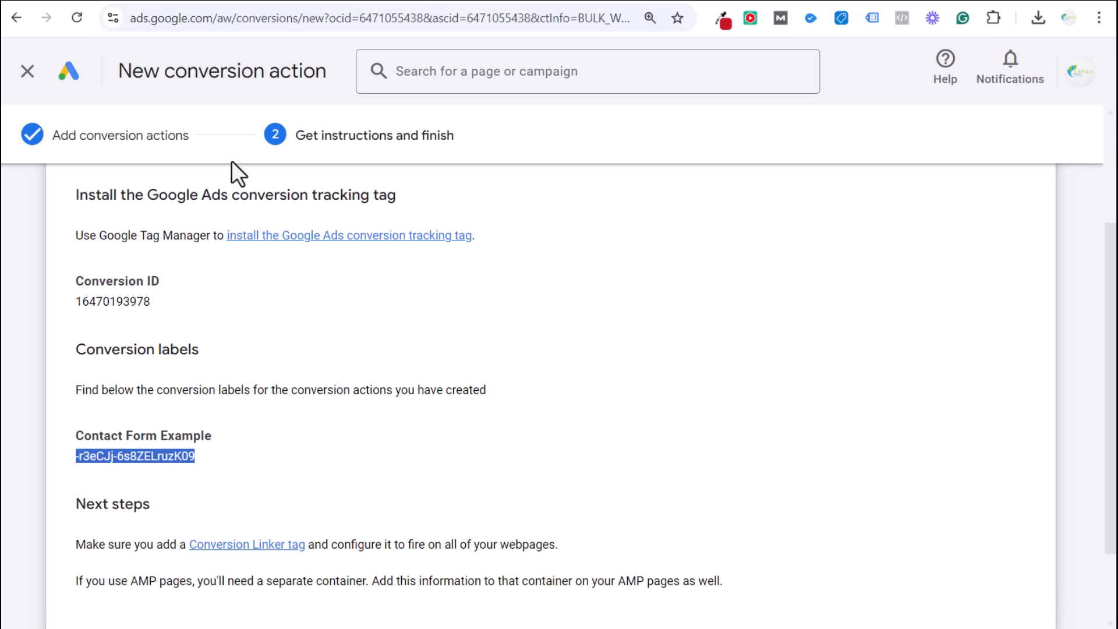
click(123, 486)
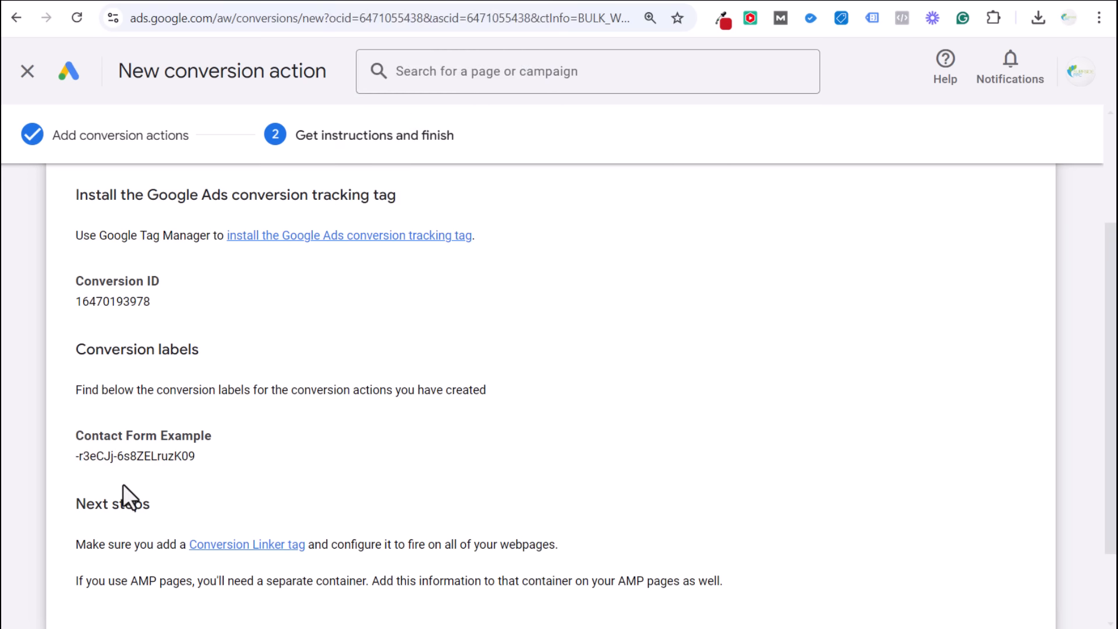
drag(72, 554, 629, 548)
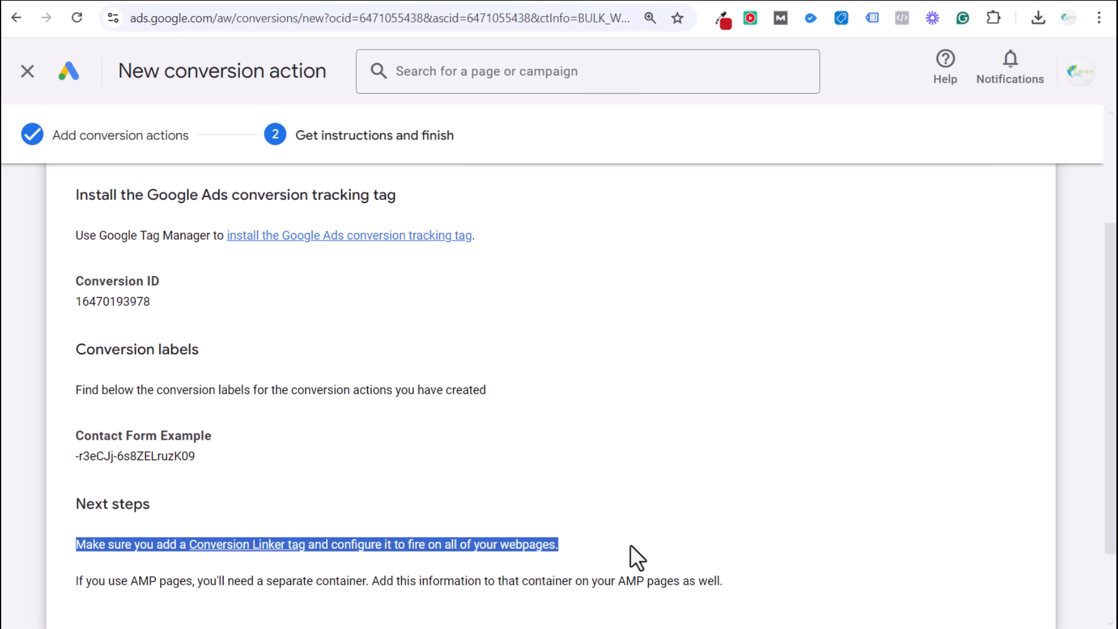
click(634, 543)
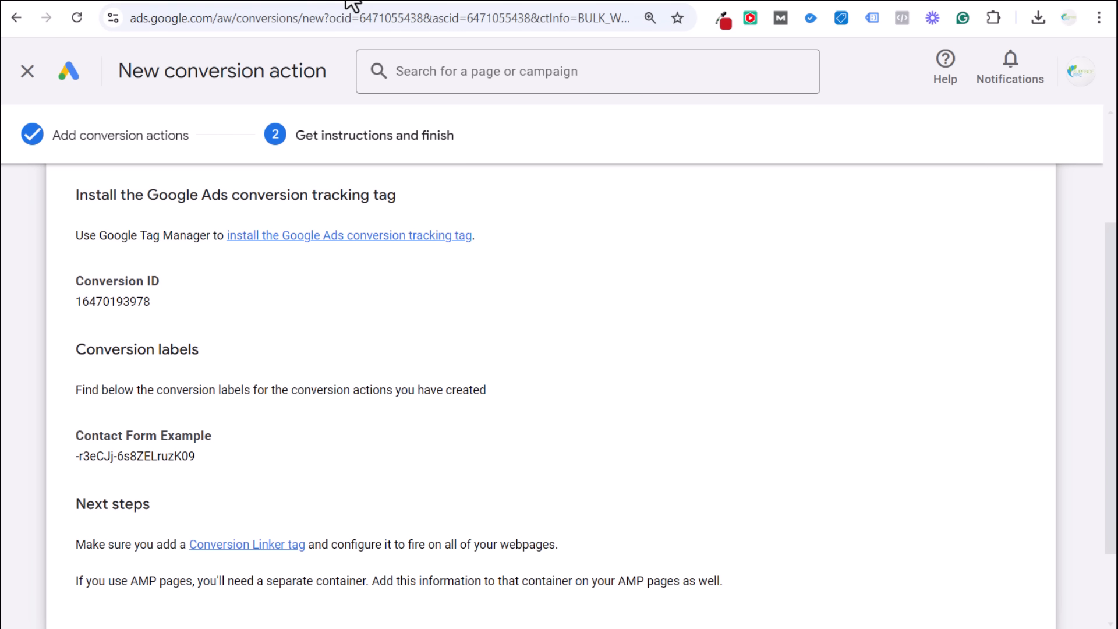
Switch to Google Tag Manager, showing the tag list of the aquablisscare.com container.
click(369, 3)
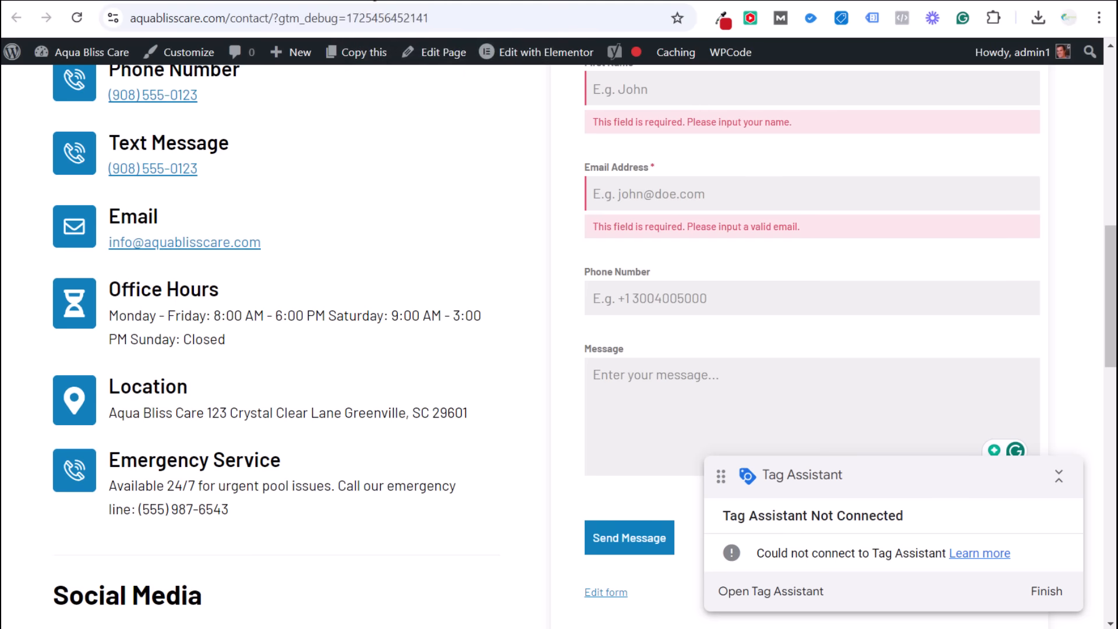
click(349, 3)
click(337, 4)
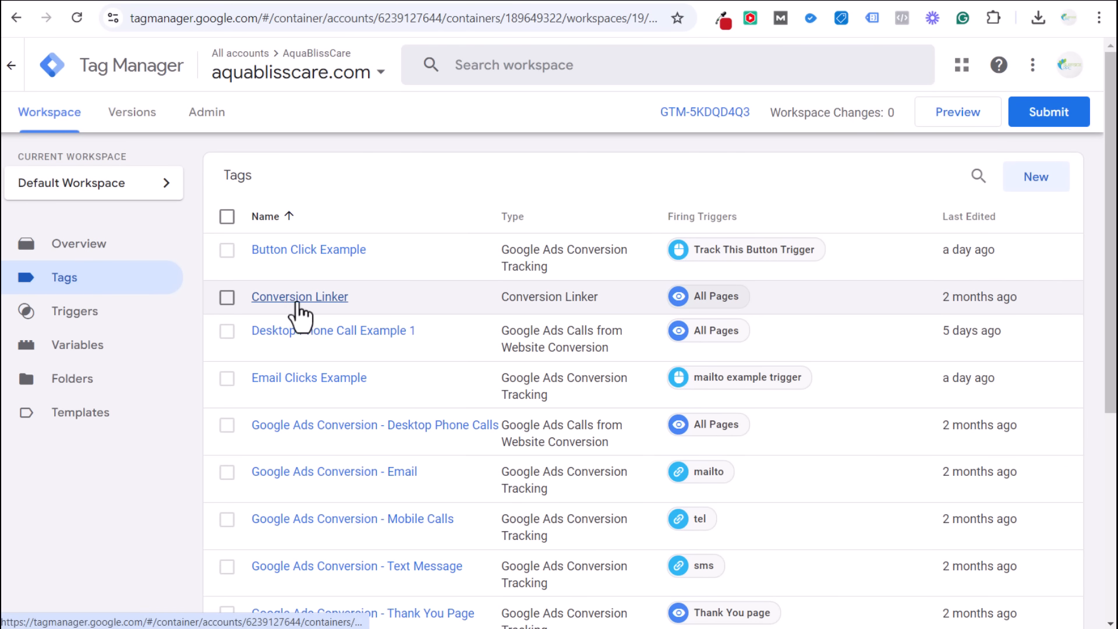
click(1038, 179)
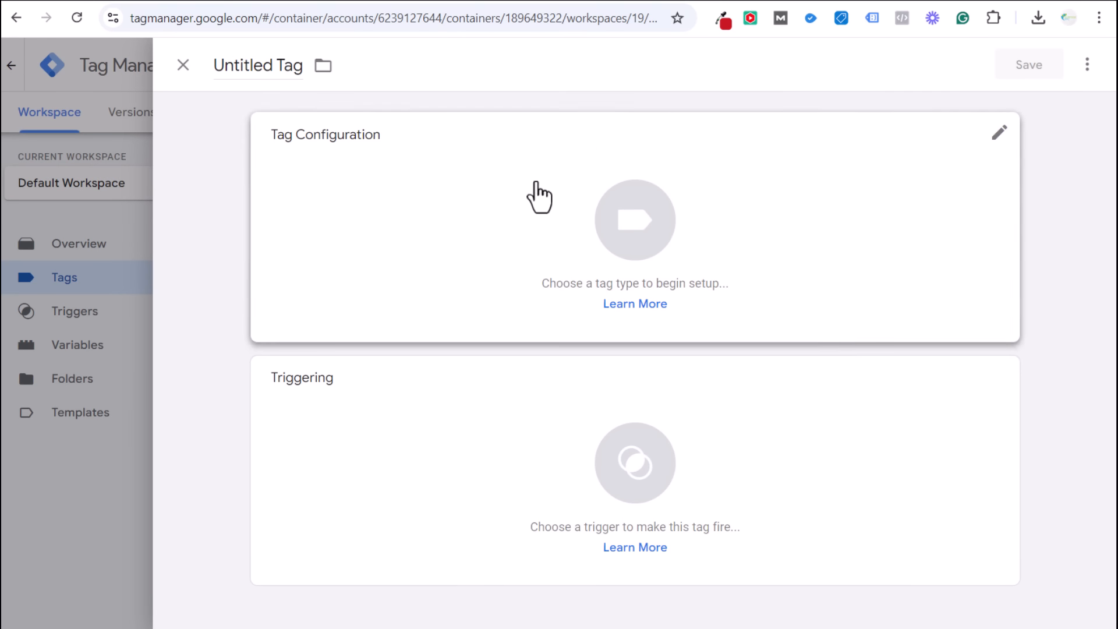
click(486, 216)
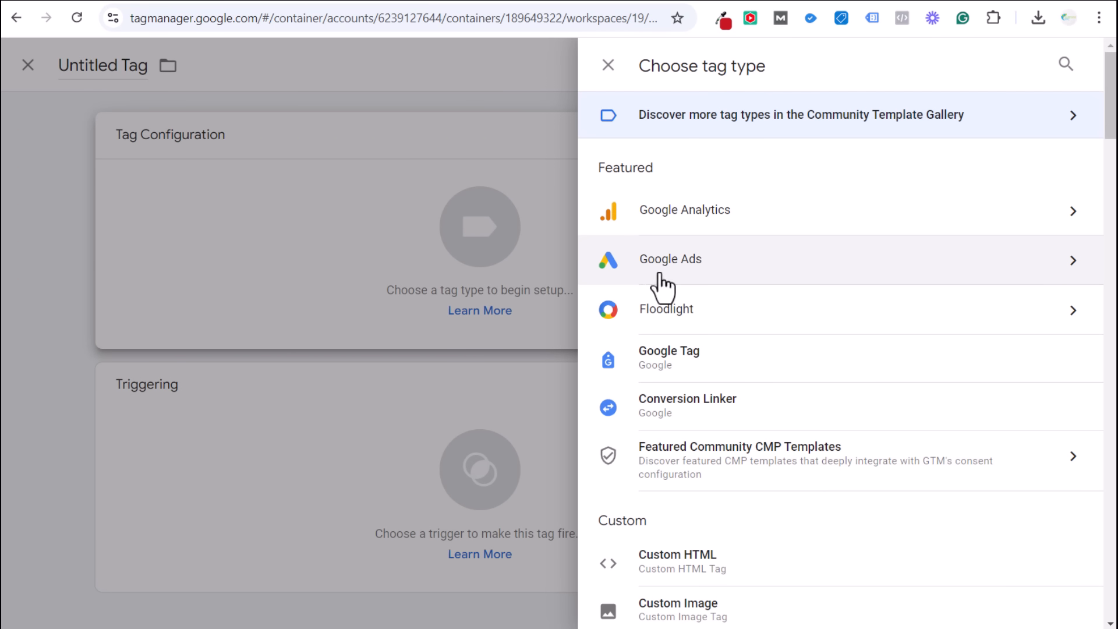
click(688, 269)
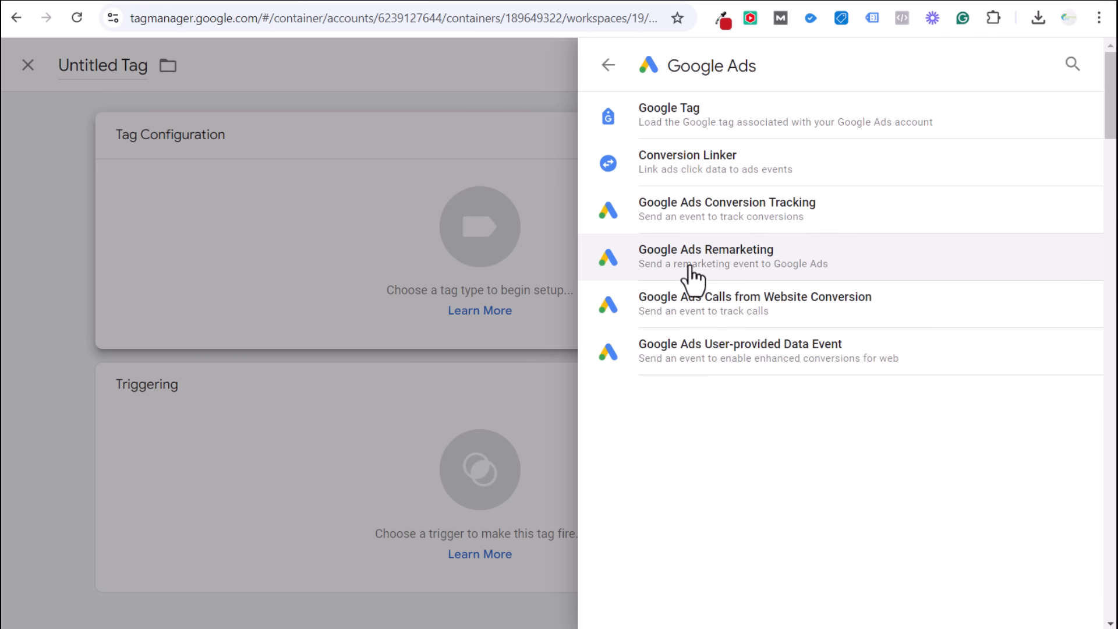
click(693, 174)
scroll(489, 492, down, 2)
click(488, 494)
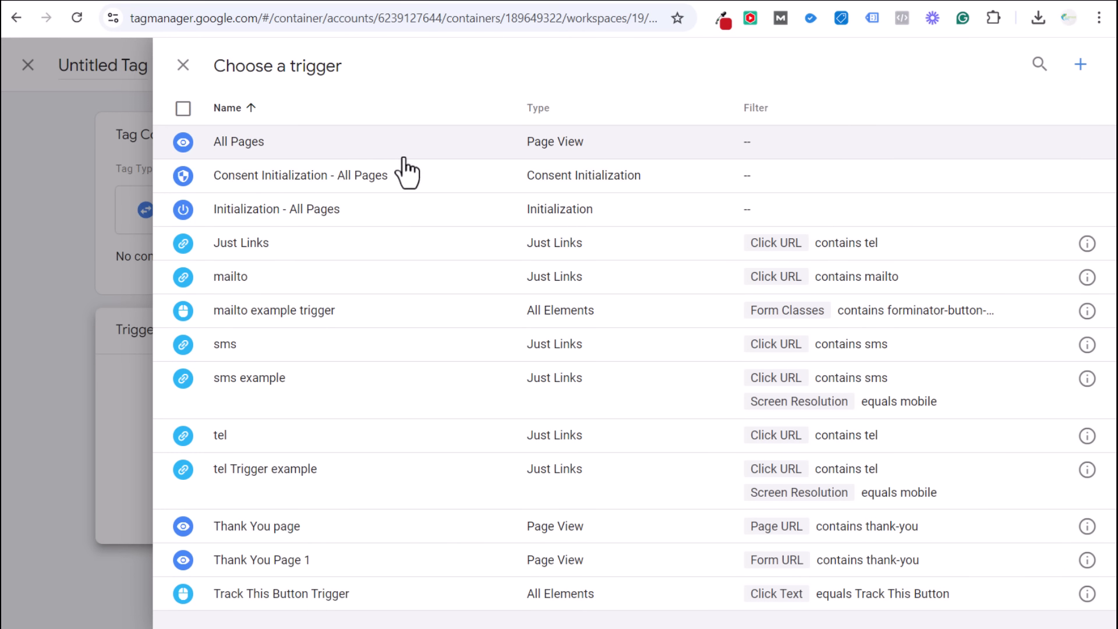
click(193, 70)
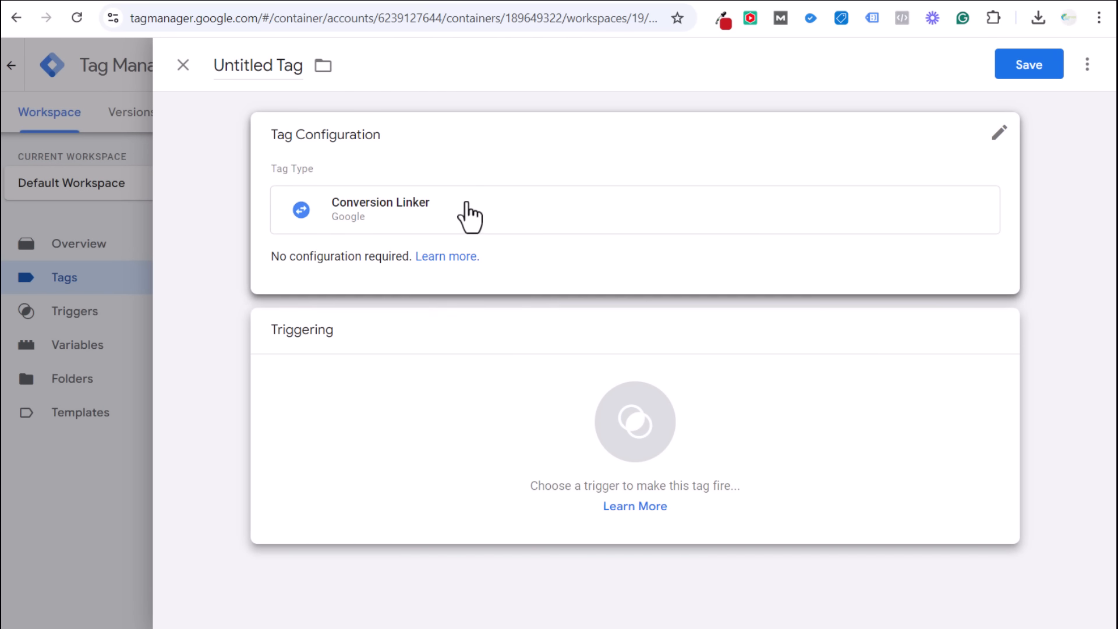
click(184, 66)
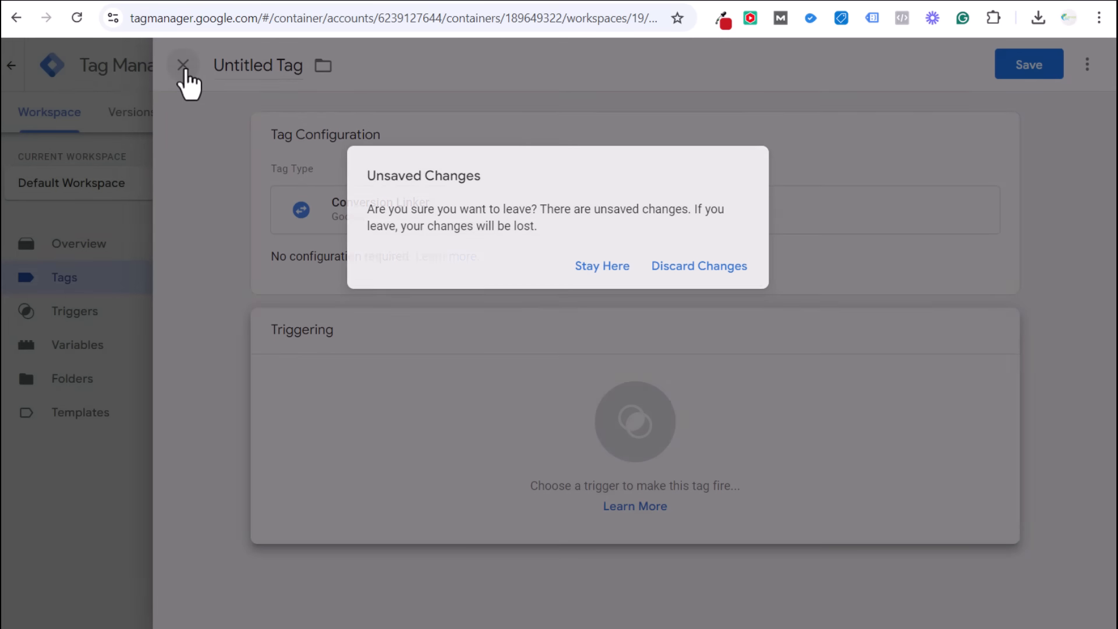
click(669, 267)
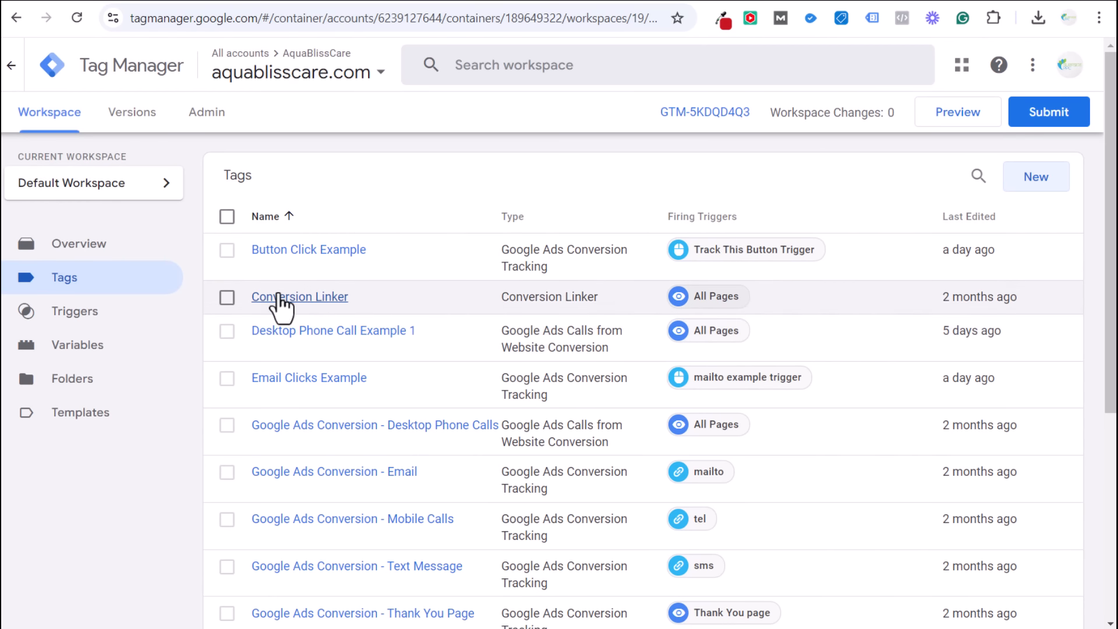
Check the existing Conversion Linker tag's configuration and firing trigger.
click(278, 298)
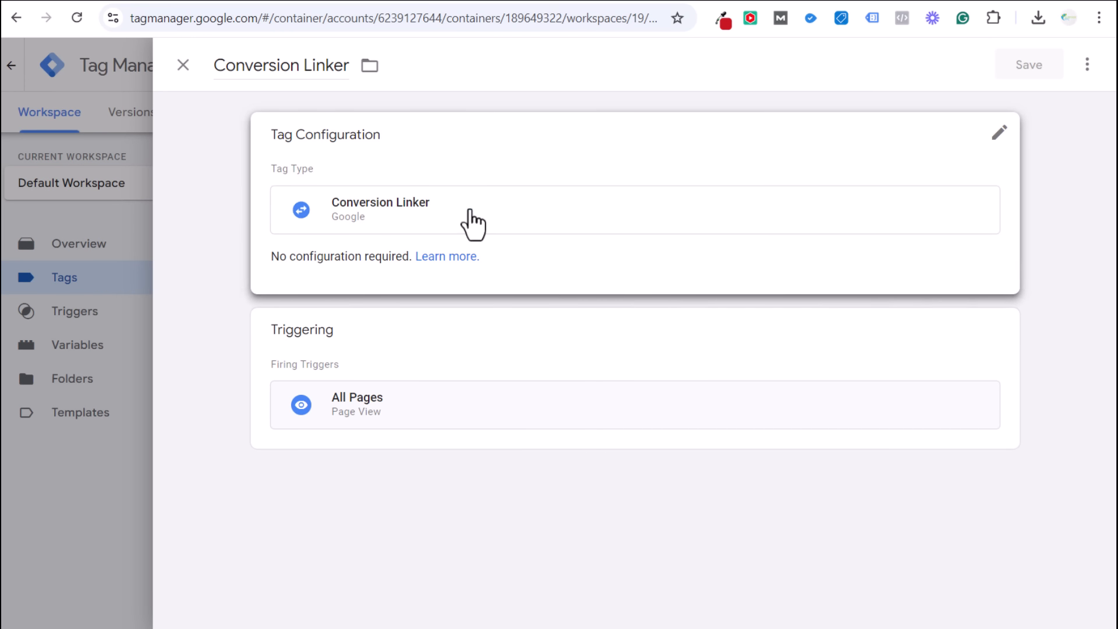
click(183, 66)
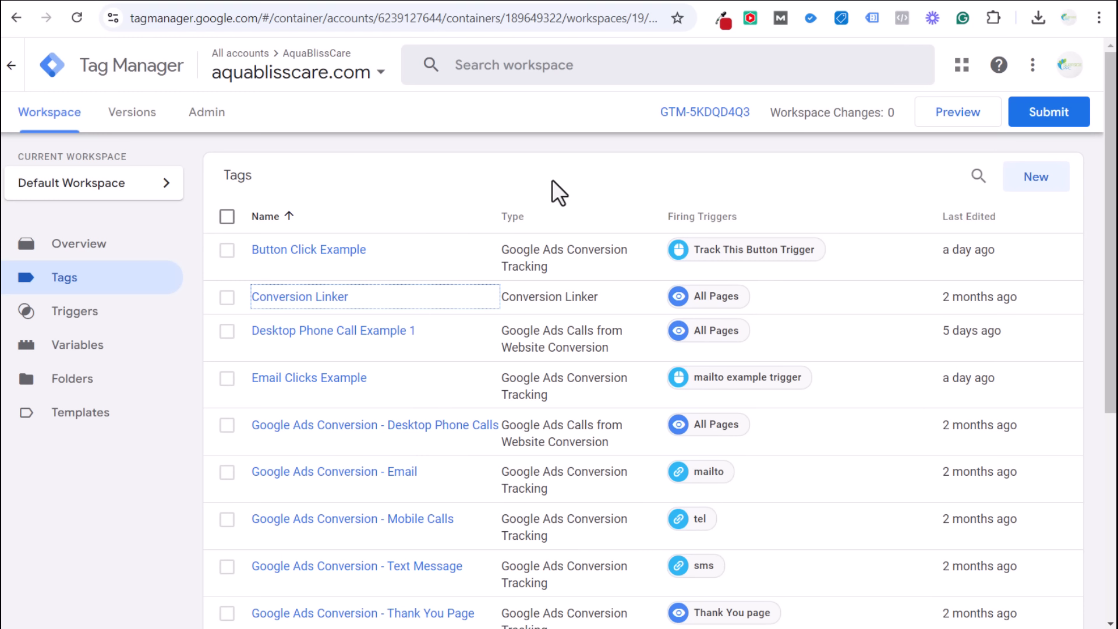
Create a new tag named "Contact Form Example" with the Google Ads Conversion Tracking tag type.
click(1035, 182)
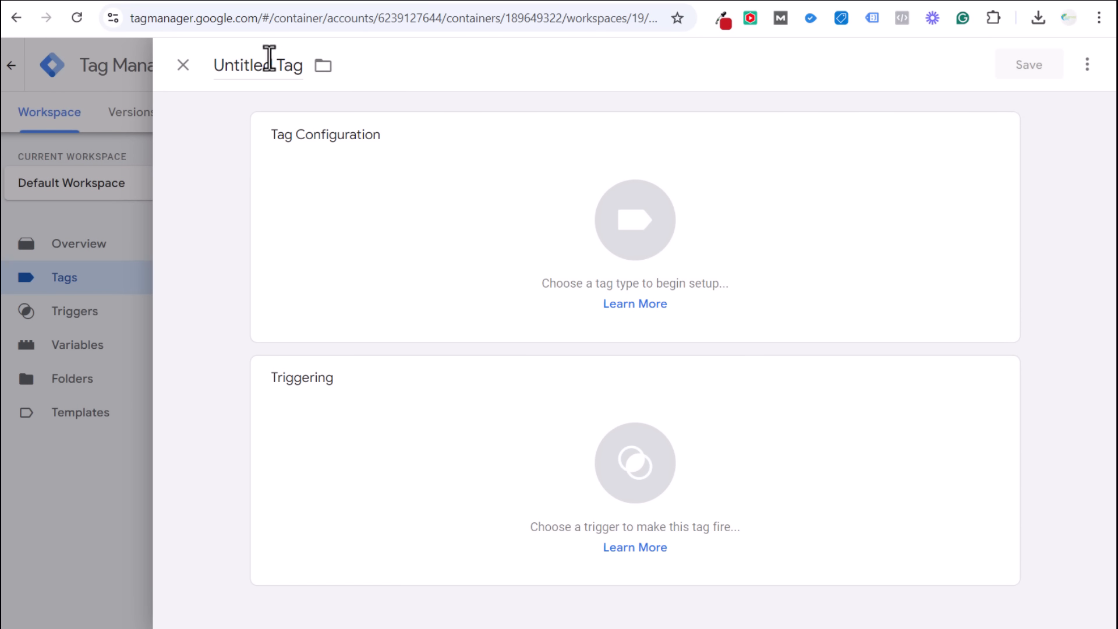
click(269, 59)
text(Contact Form Example)
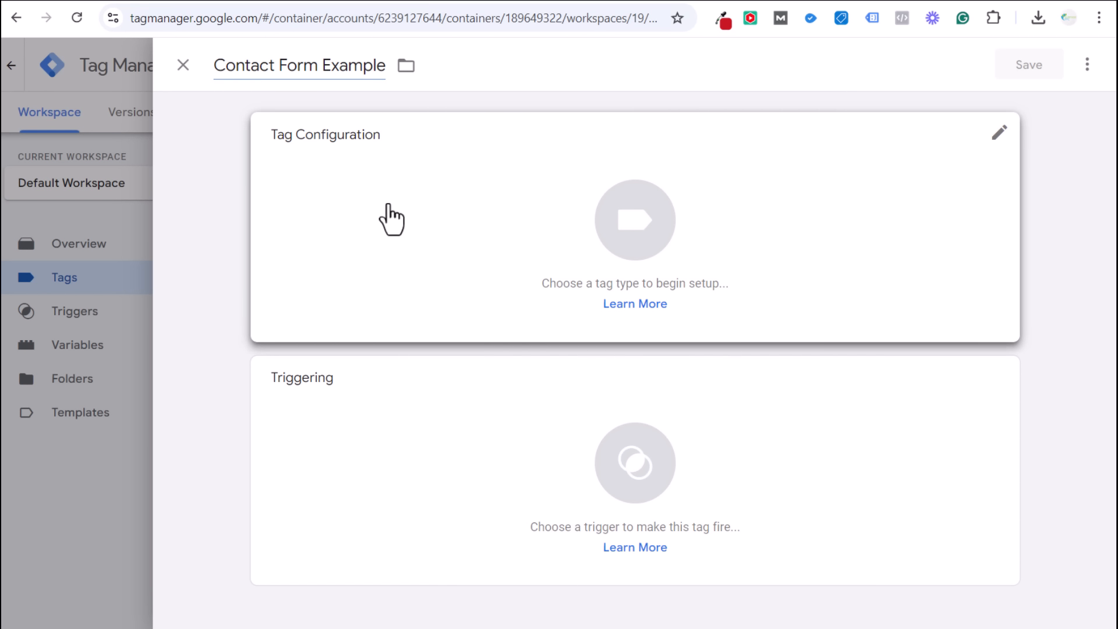
click(388, 217)
click(778, 269)
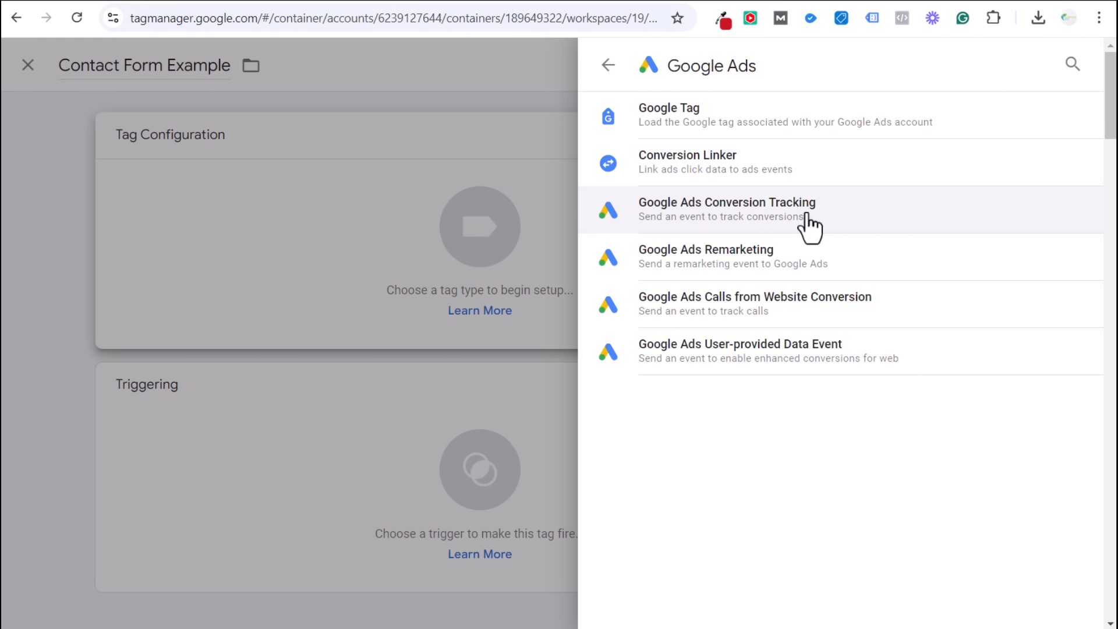
click(807, 228)
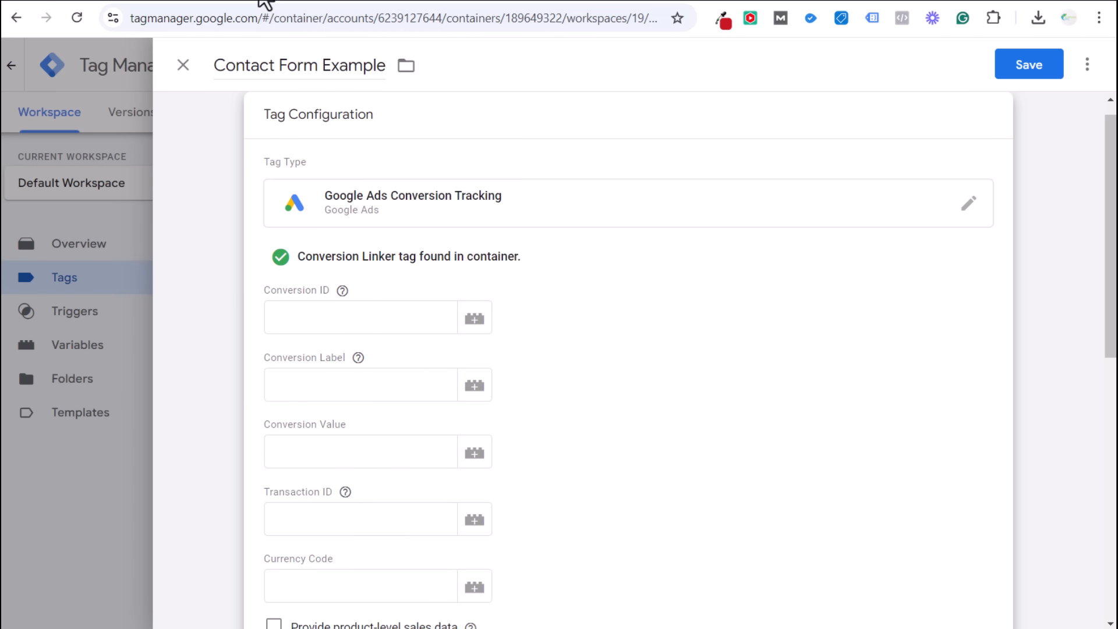
Copy the conversion ID from the Google Ads instructions into the new tag's Conversion ID.
click(260, 1)
double_click(107, 302)
key(ctrl+c)
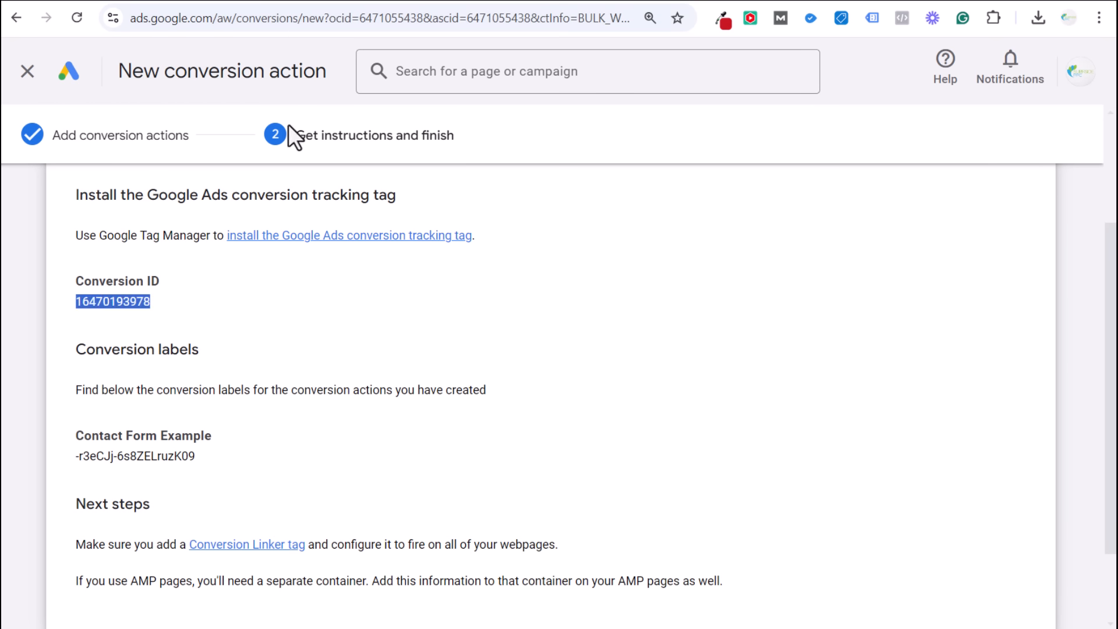
click(354, 2)
click(317, 315)
key(ctrl+v)
Copy the Contact Form Example conversion label from Google Ads into the tag's Conversion Label and close the configuration for editing.
click(279, 3)
double_click(144, 460)
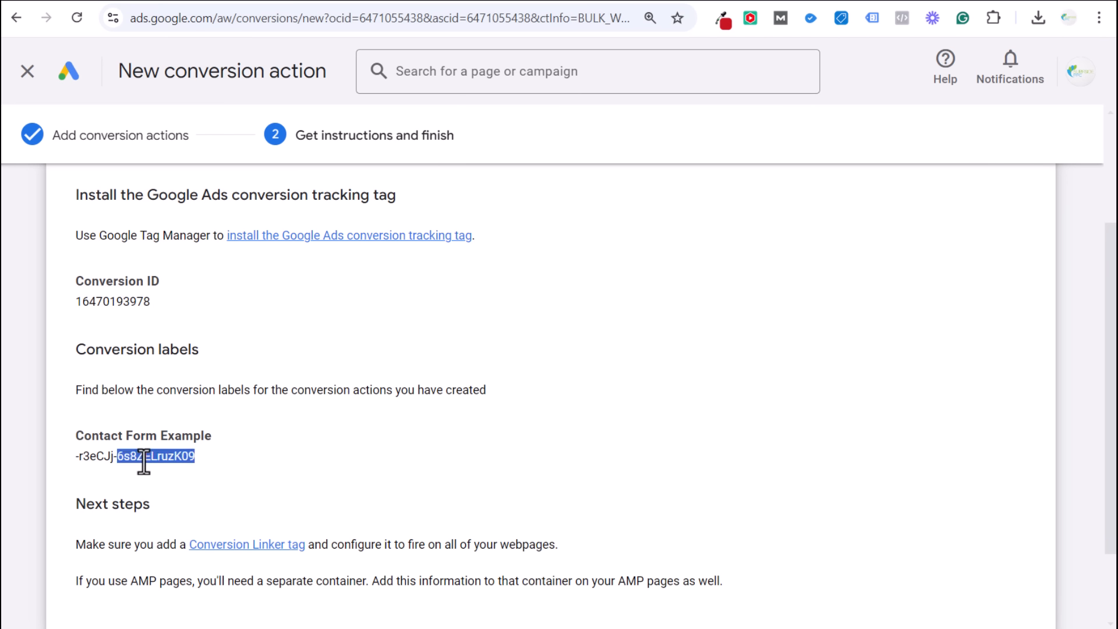
click(355, 3)
click(299, 382)
text(-r3eCJj-6s8ZELruzK09)
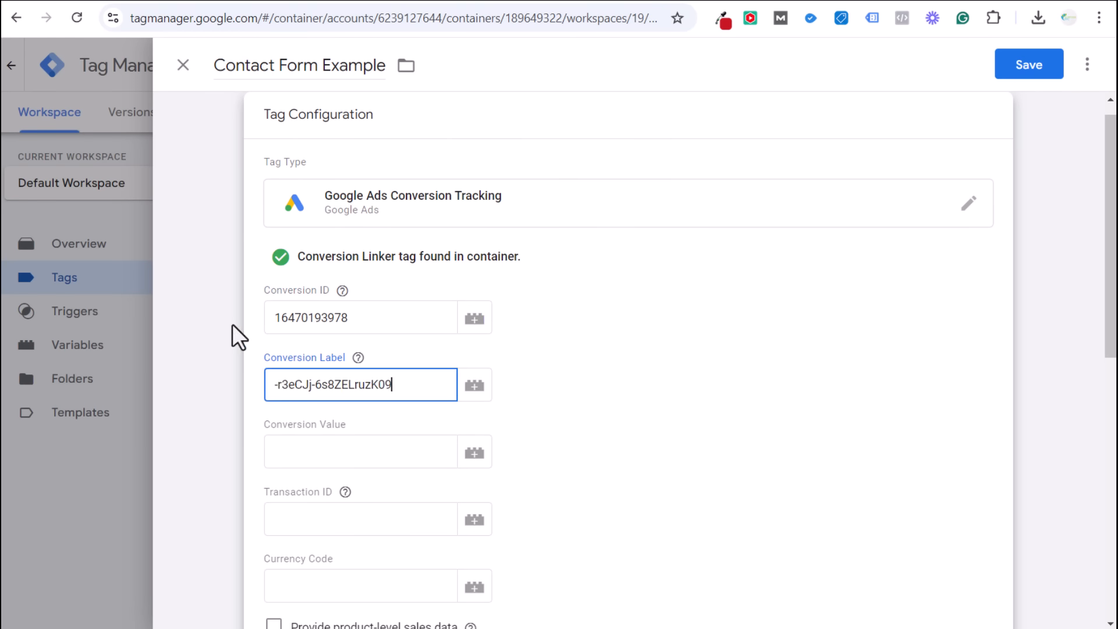
click(192, 198)
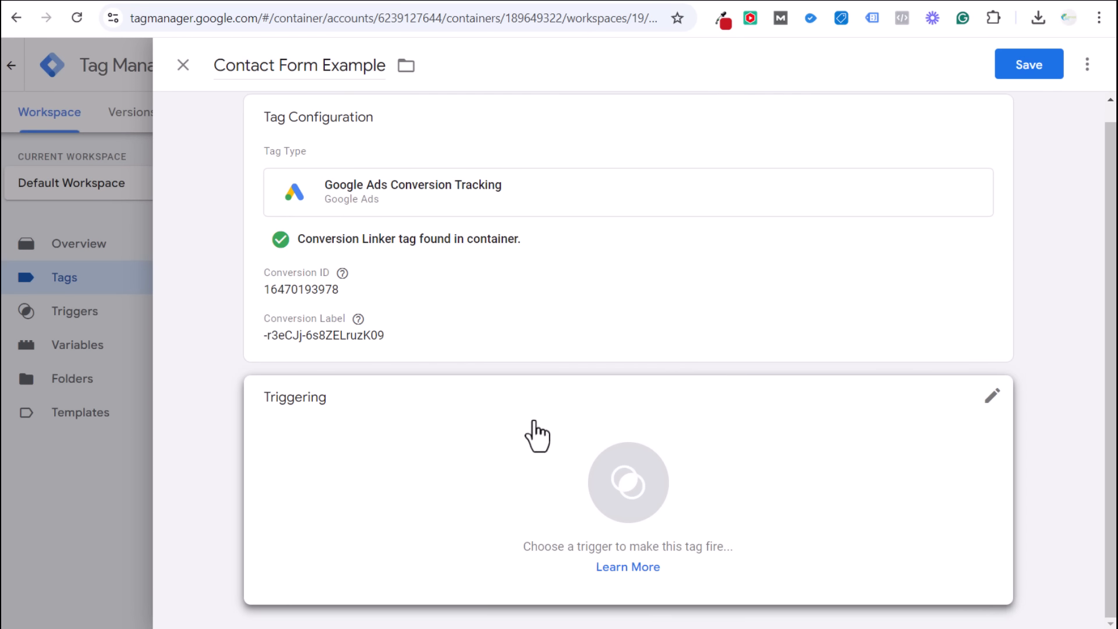
Open the list of available triggers for the Contact Form Example tag.
click(492, 501)
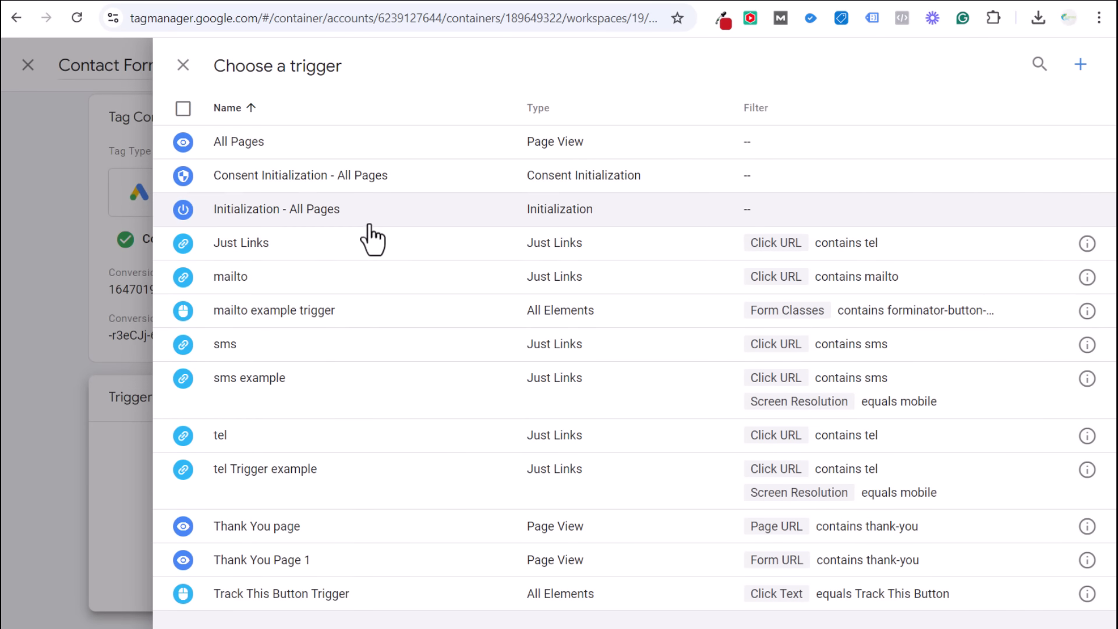
click(413, 151)
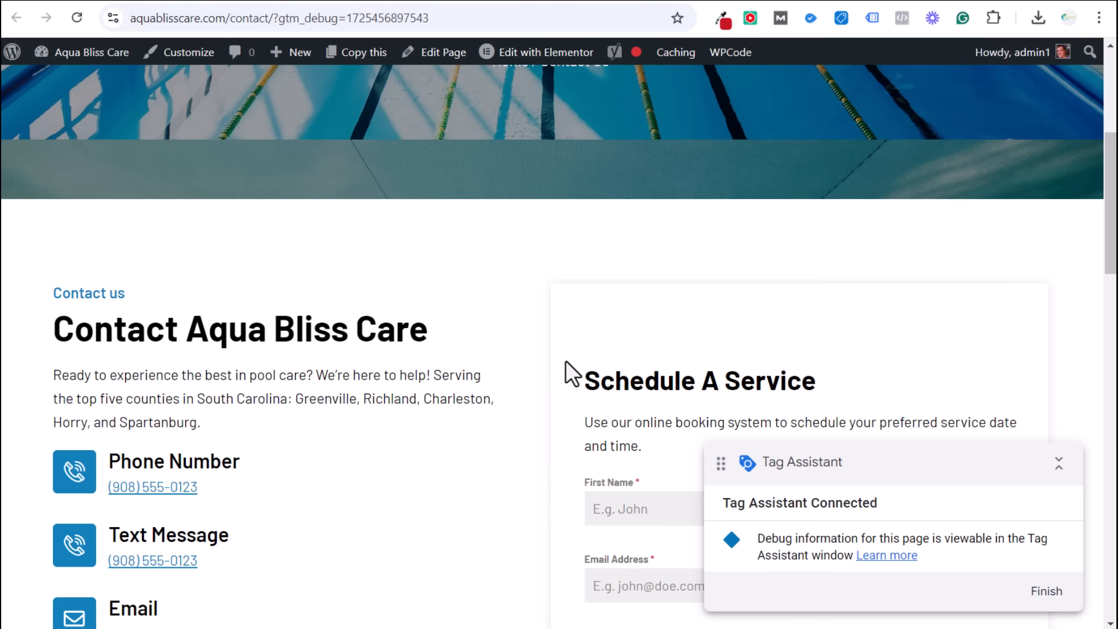
Submit the empty Schedule A Service form on the contact page to register a button click for debugging.
scroll(569, 371, down, 4)
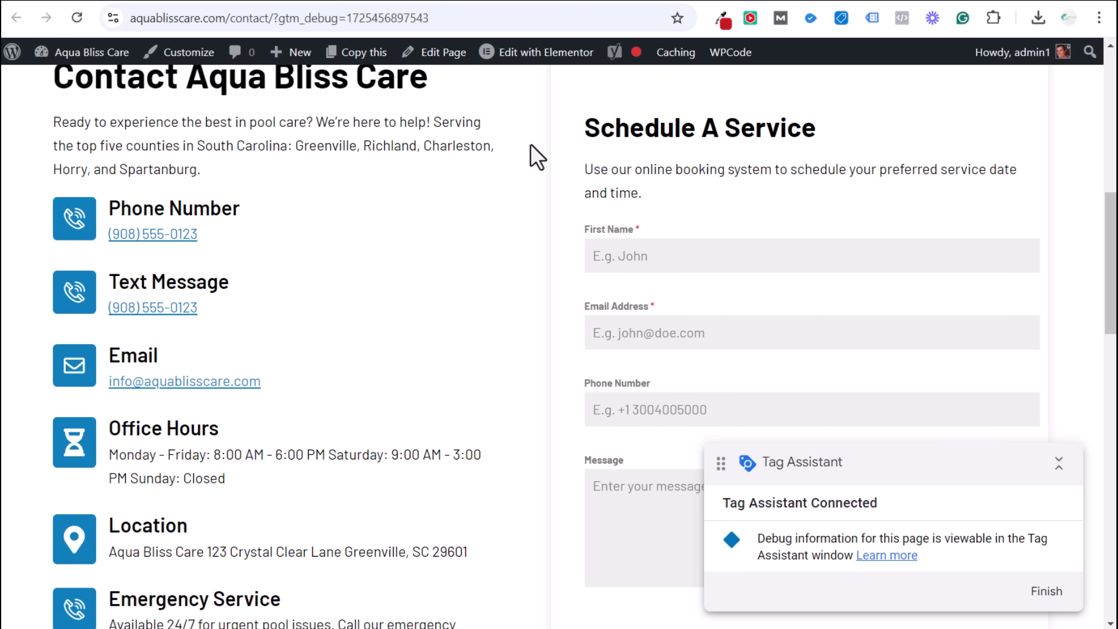
scroll(564, 205, down, 2)
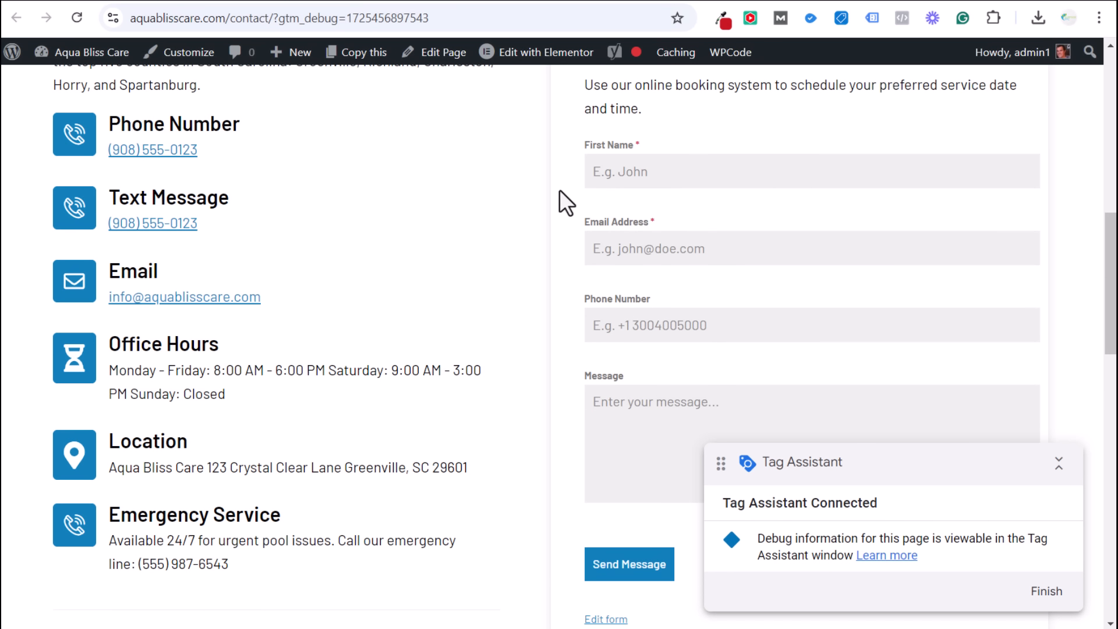
click(629, 564)
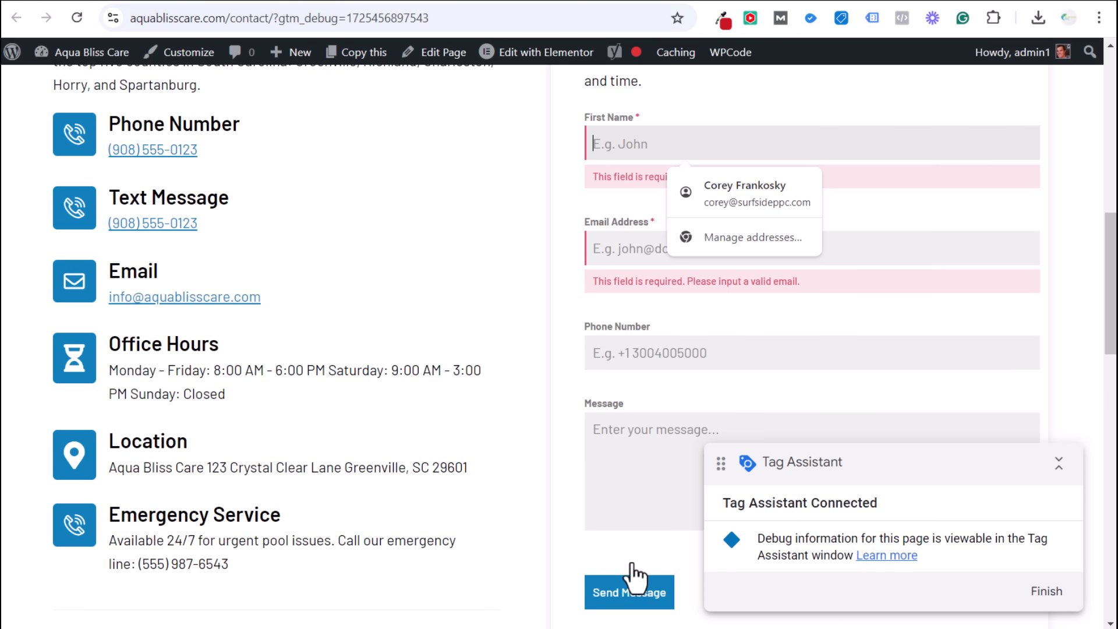
Switch to Tag Assistant and show the variables recorded for the Click event on the contact page.
click(347, 3)
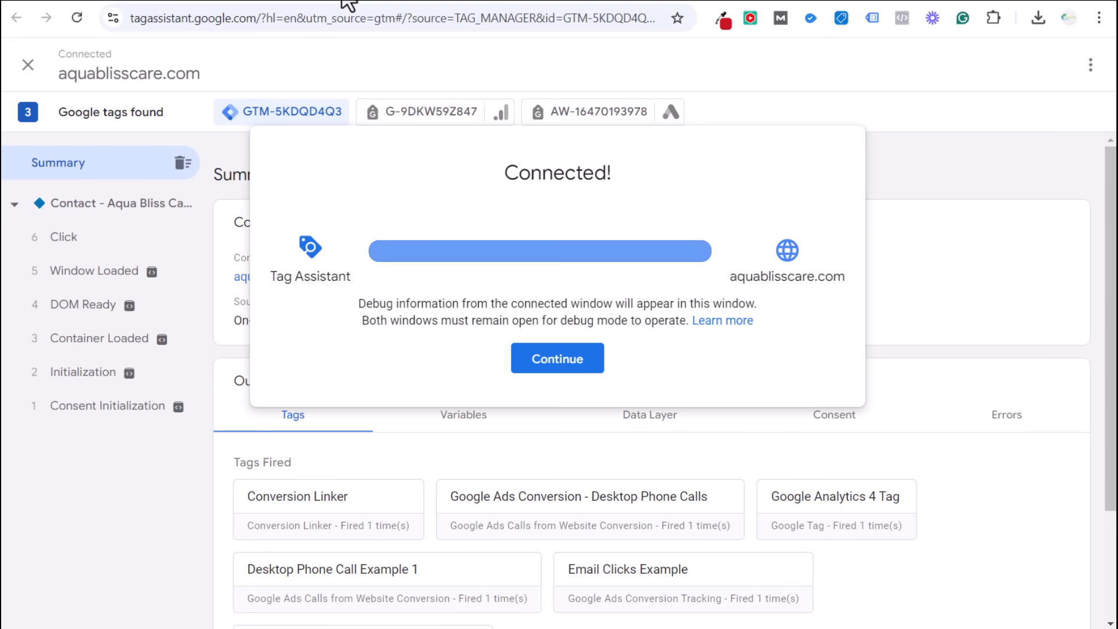
click(86, 238)
click(65, 238)
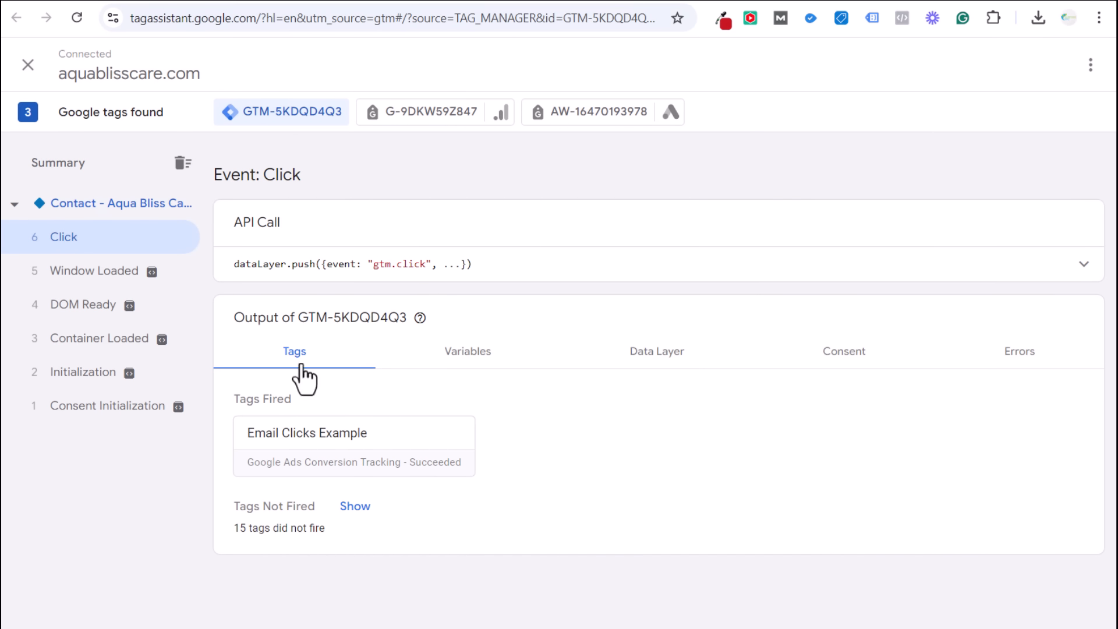
click(496, 361)
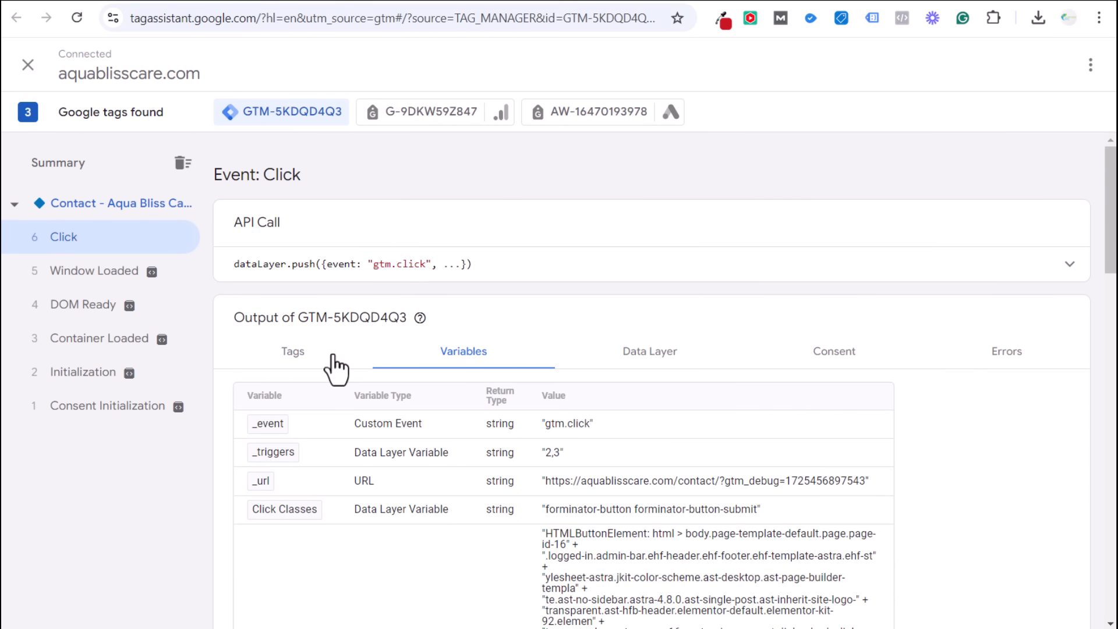
click(332, 362)
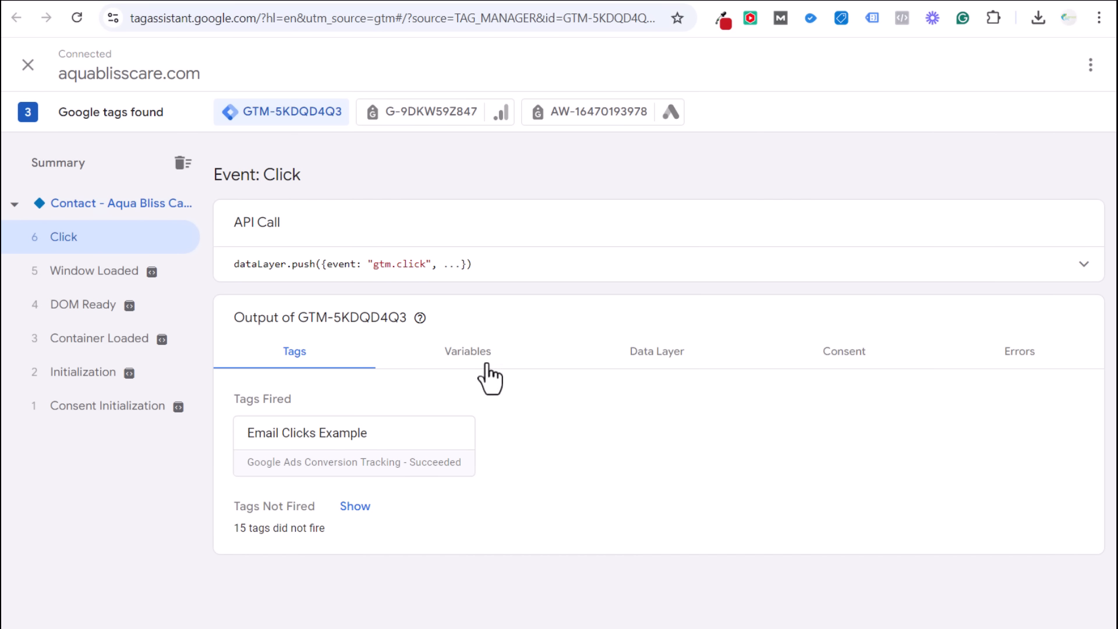
click(484, 362)
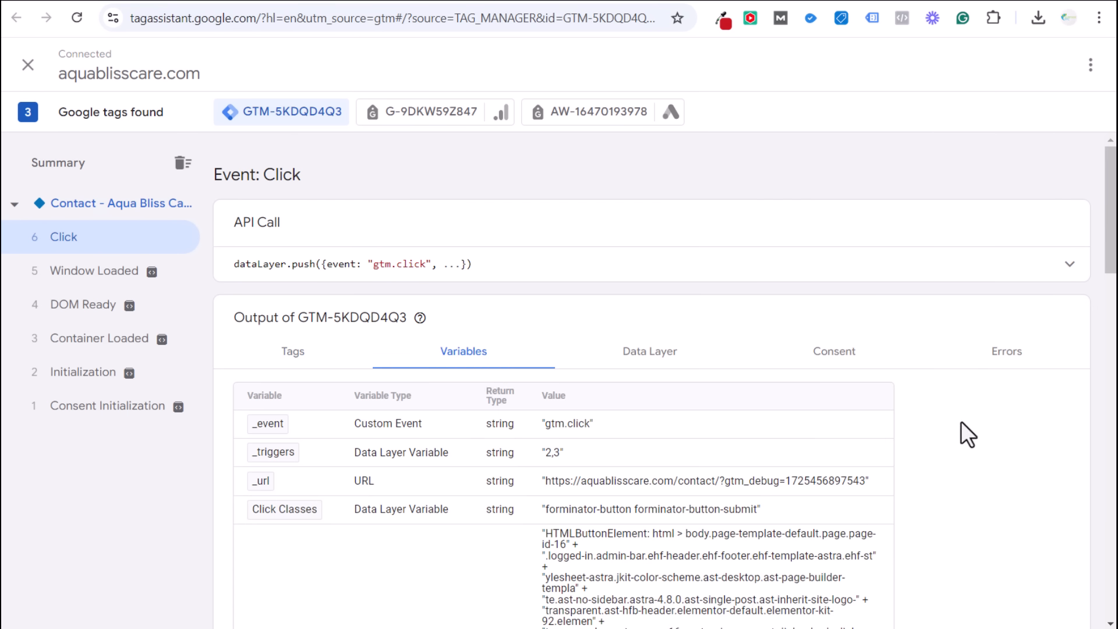
Examine the Click event's variable values, from Click Classes down to the form and page variables.
scroll(963, 434, down, 3)
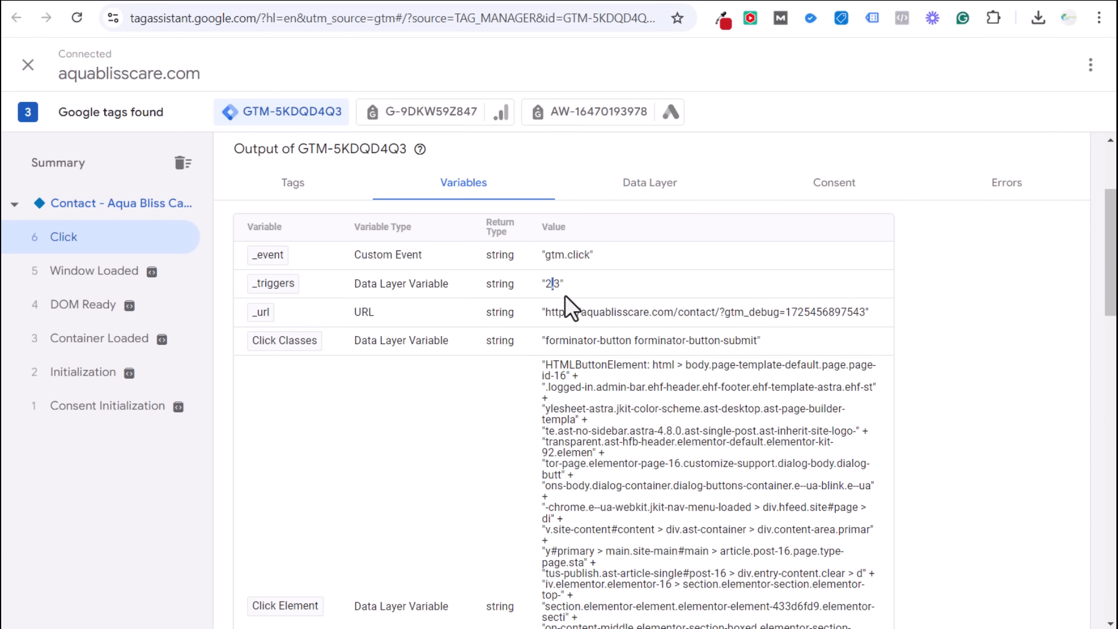
drag(560, 341, 731, 340)
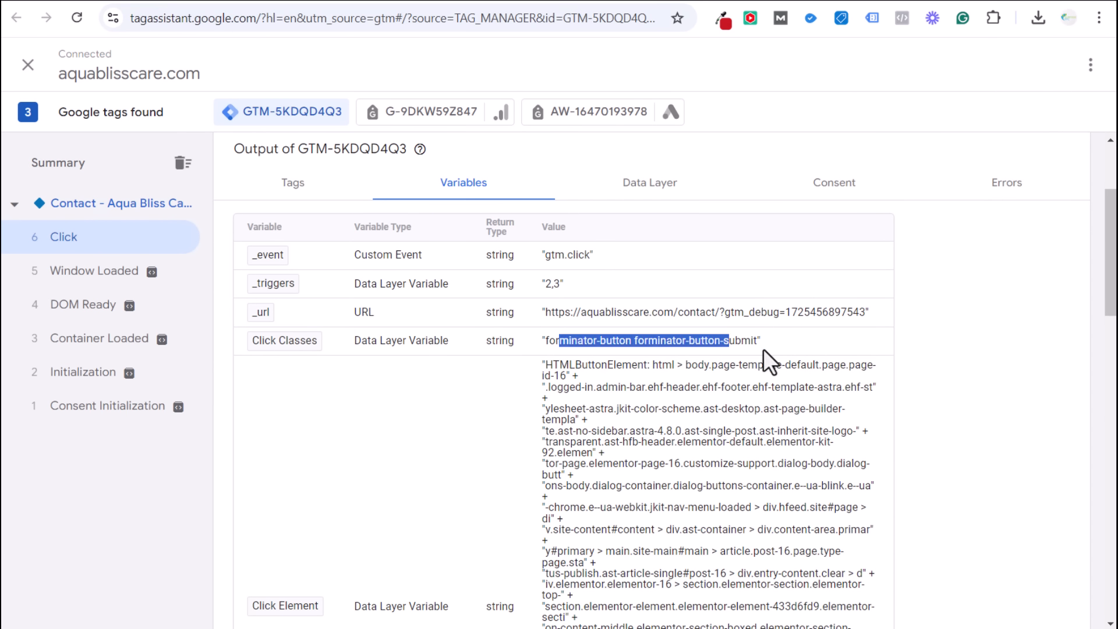
scroll(794, 346, down, 5)
scroll(794, 343, down, 10)
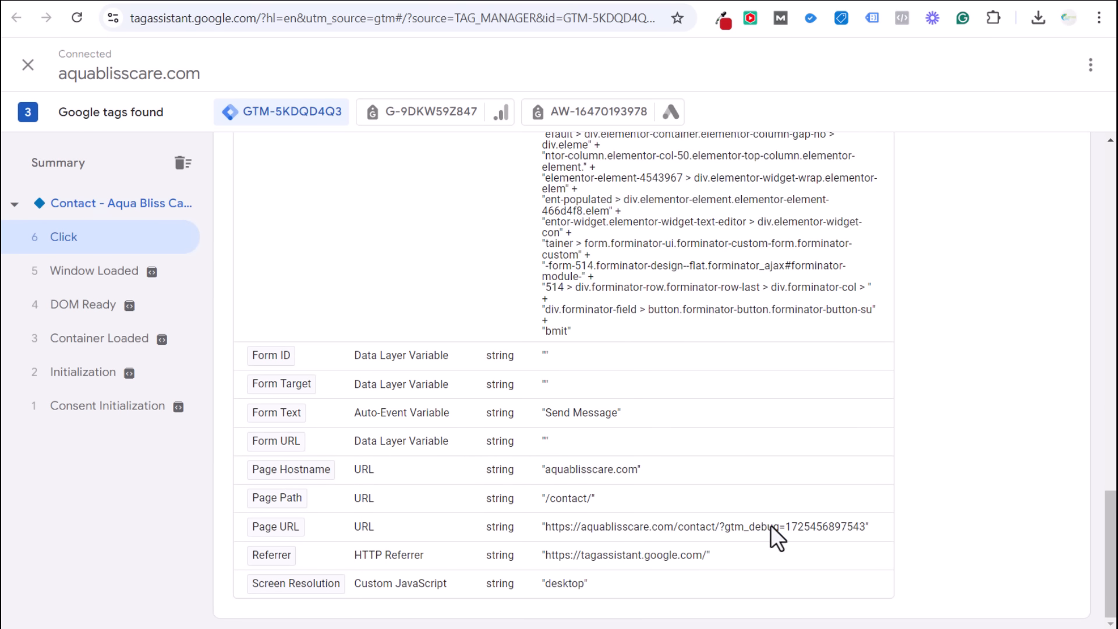
scroll(776, 337, up, 5)
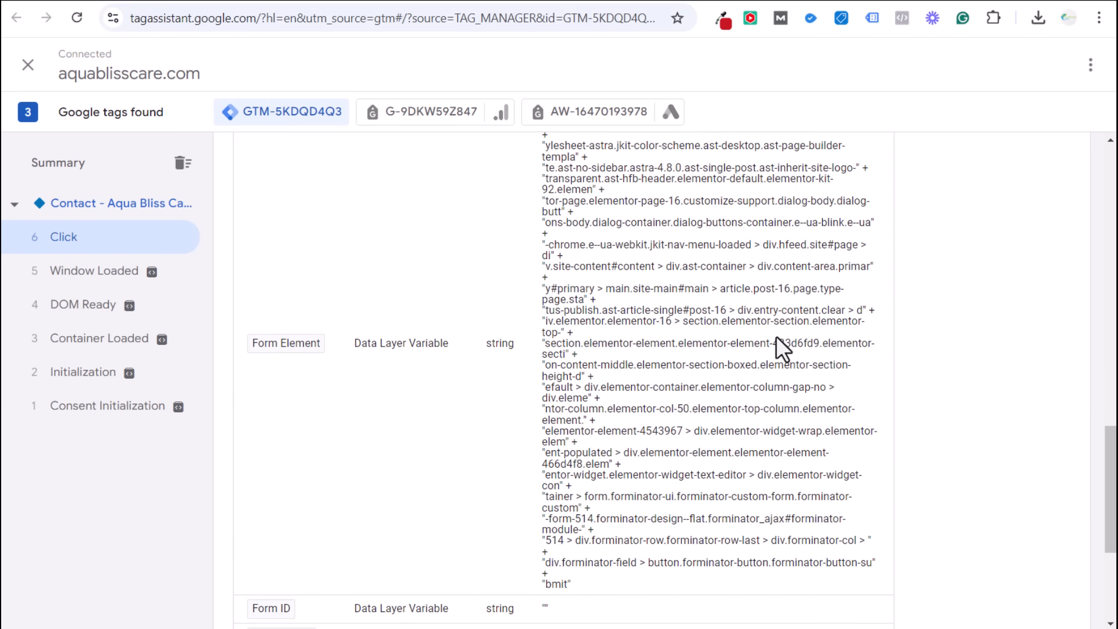
scroll(762, 295, up, 8)
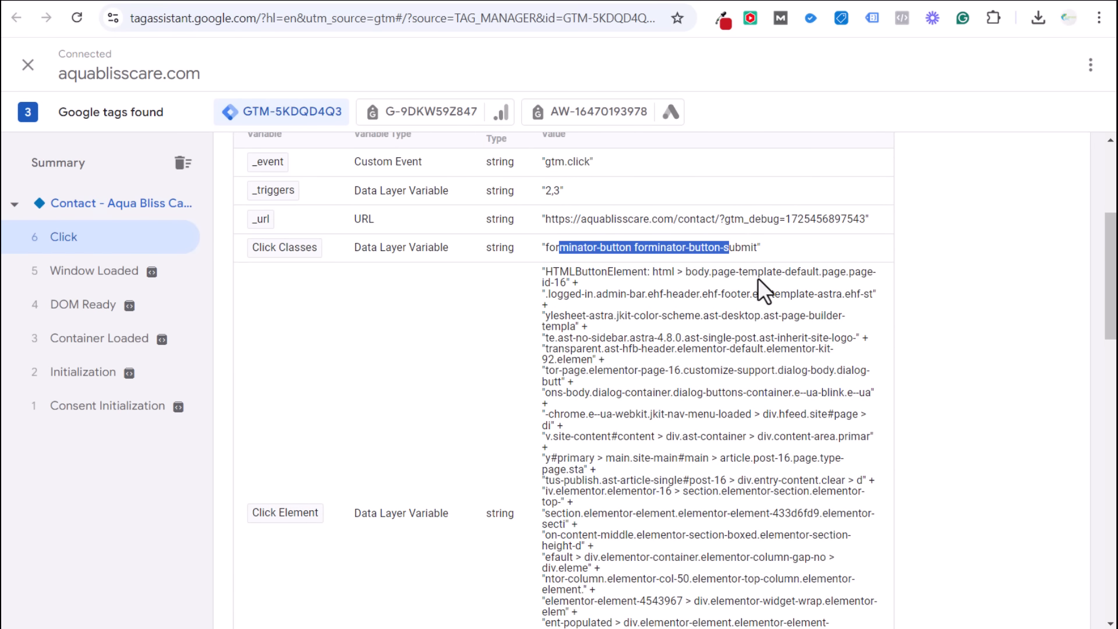
click(758, 277)
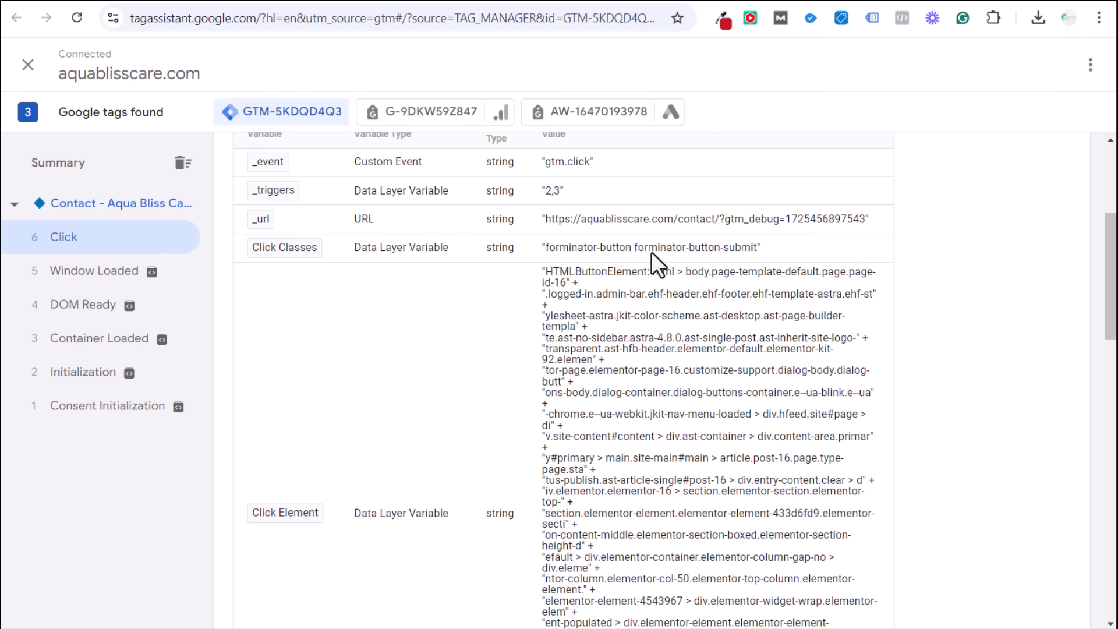
Select the class forminator-button-submit within the Click event's Form Classes value.
scroll(385, 309, down, 10)
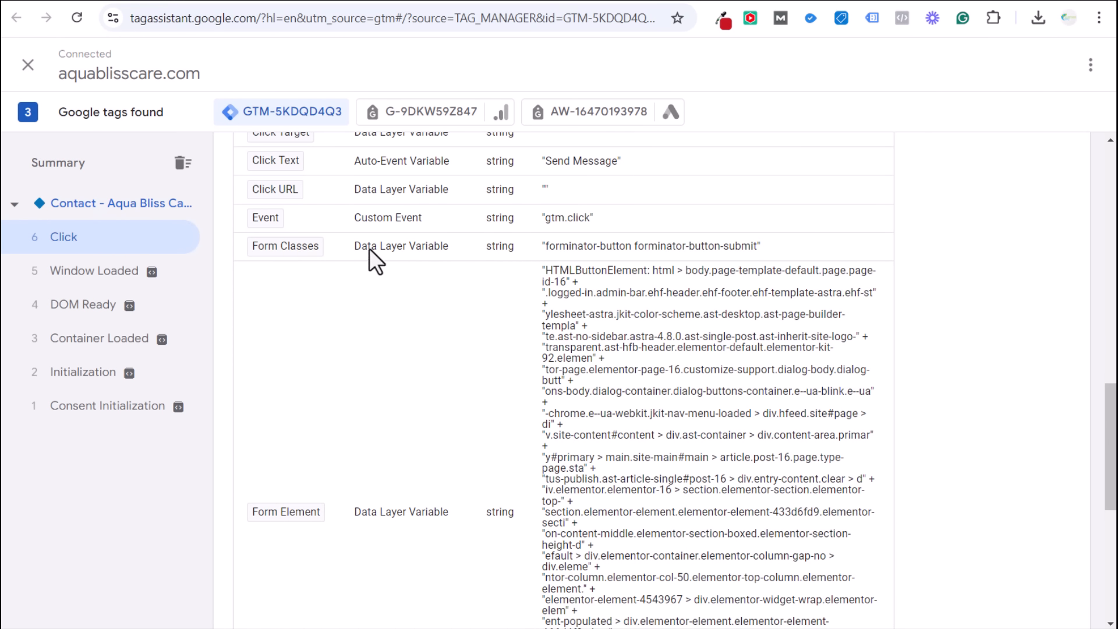
click(472, 251)
drag(621, 246, 631, 246)
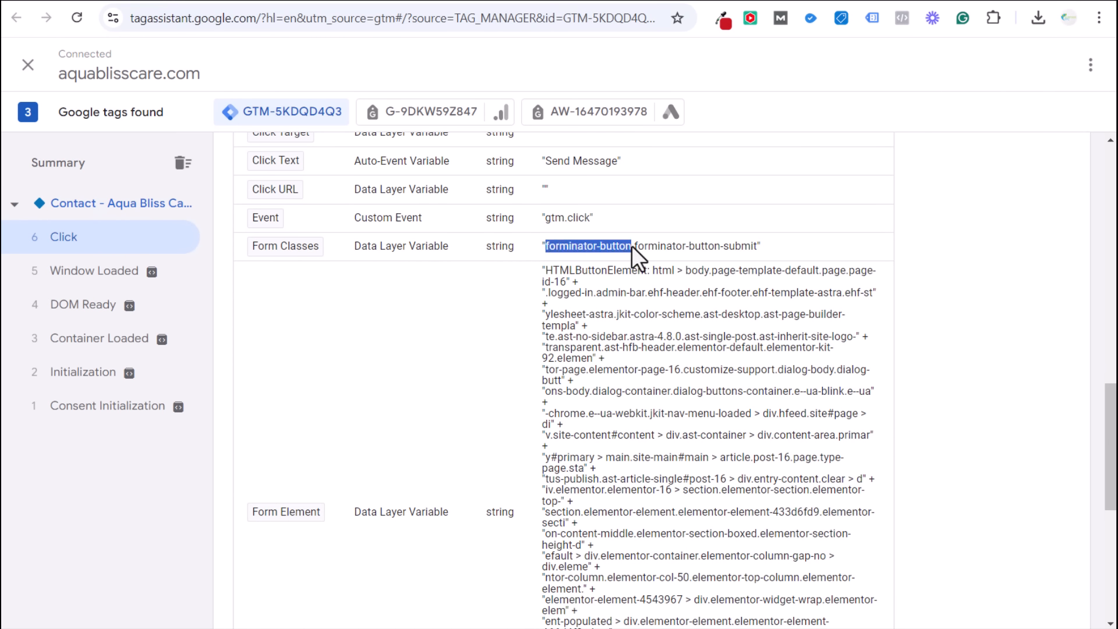
click(631, 246)
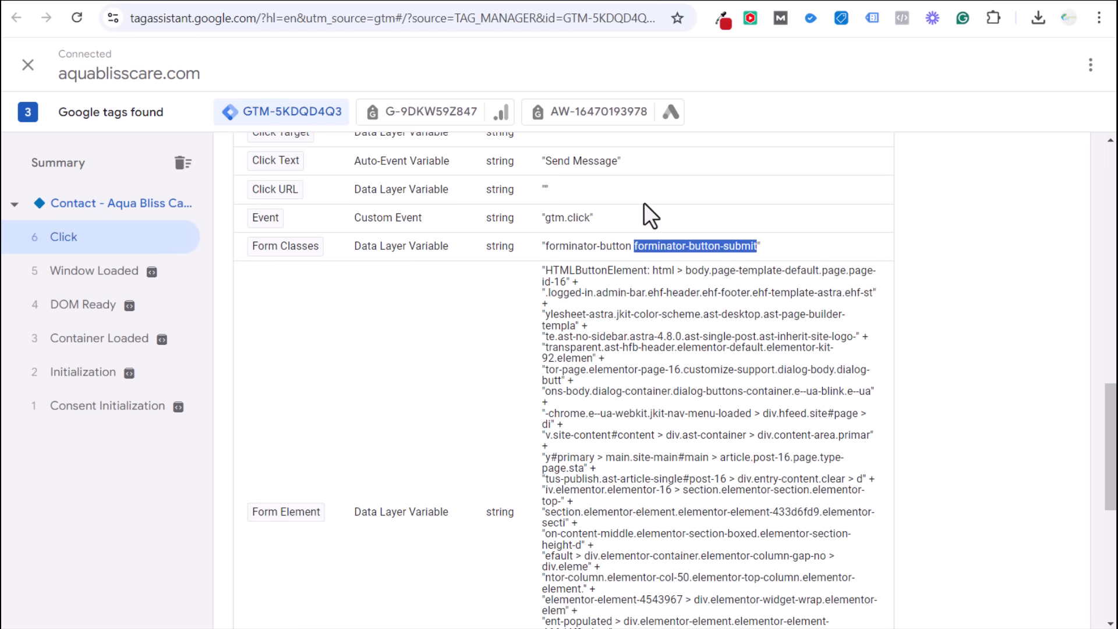
Switch to Tag Manager and sort the tags by last edited, newest first.
click(331, 2)
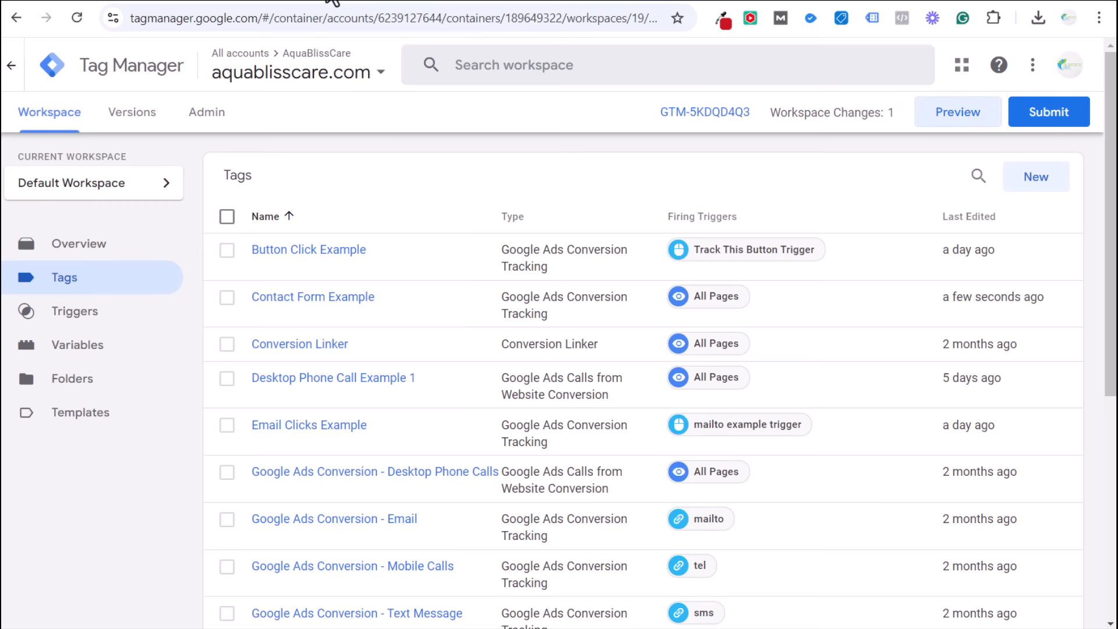
scroll(631, 385, down, 5)
scroll(634, 374, up, 5)
click(944, 218)
click(944, 221)
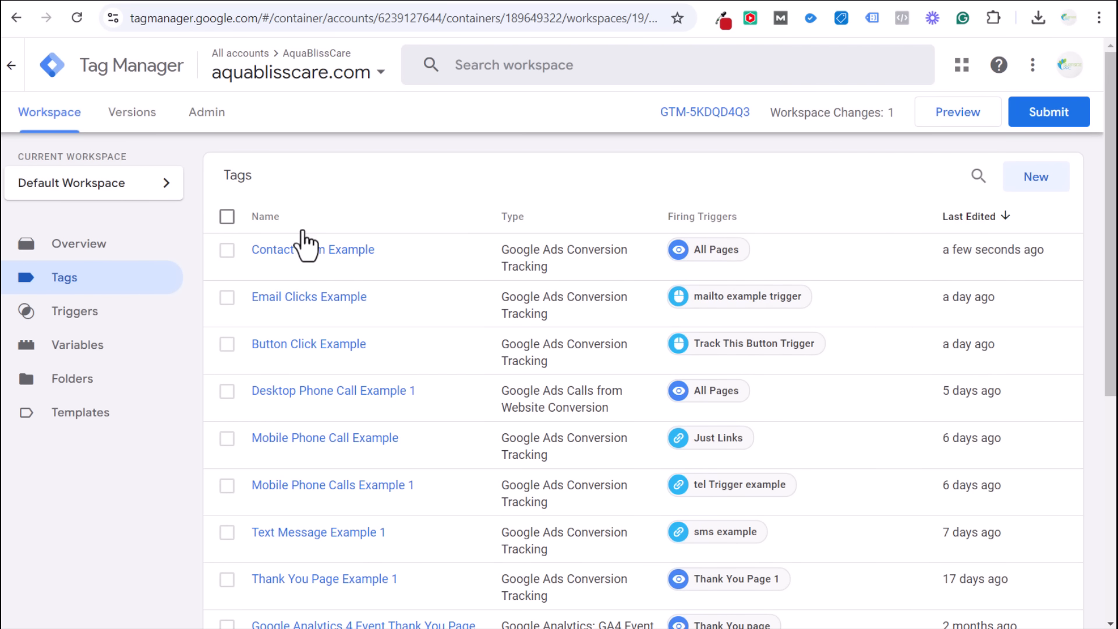
Review the mailto example trigger's firing condition in the Email Clicks Example tag and return to the tags list.
scroll(592, 294, down, 1)
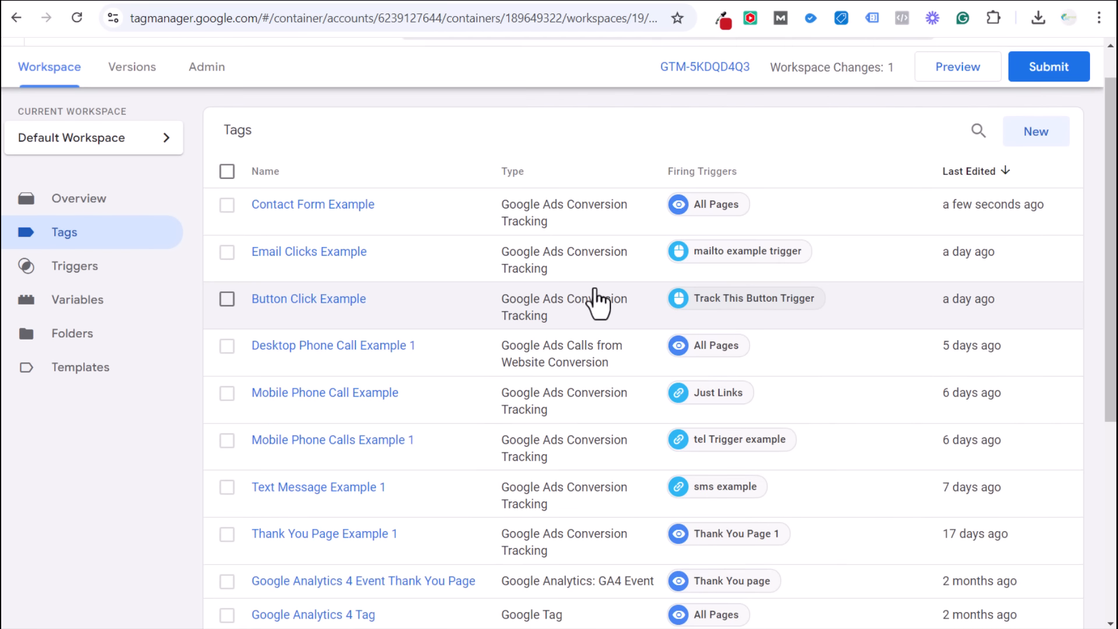
click(308, 251)
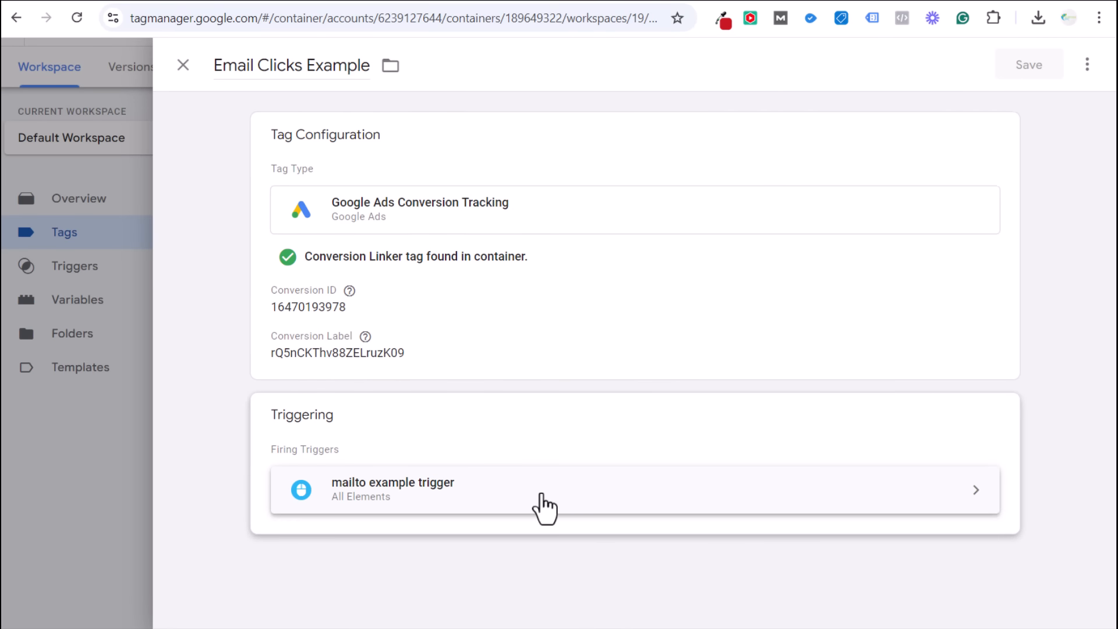
click(534, 497)
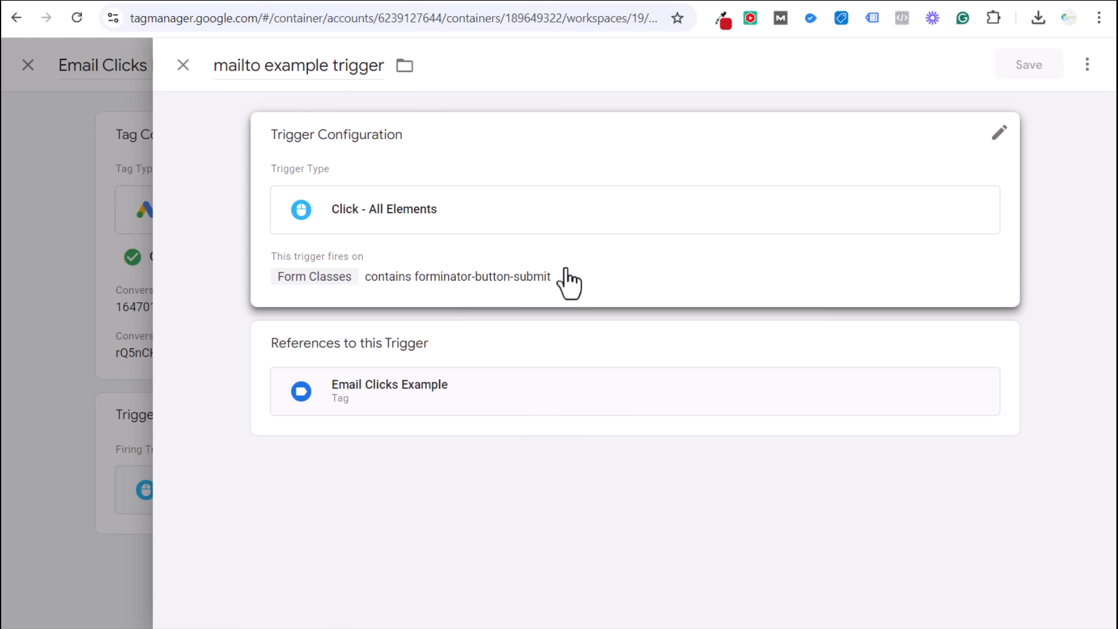
click(498, 283)
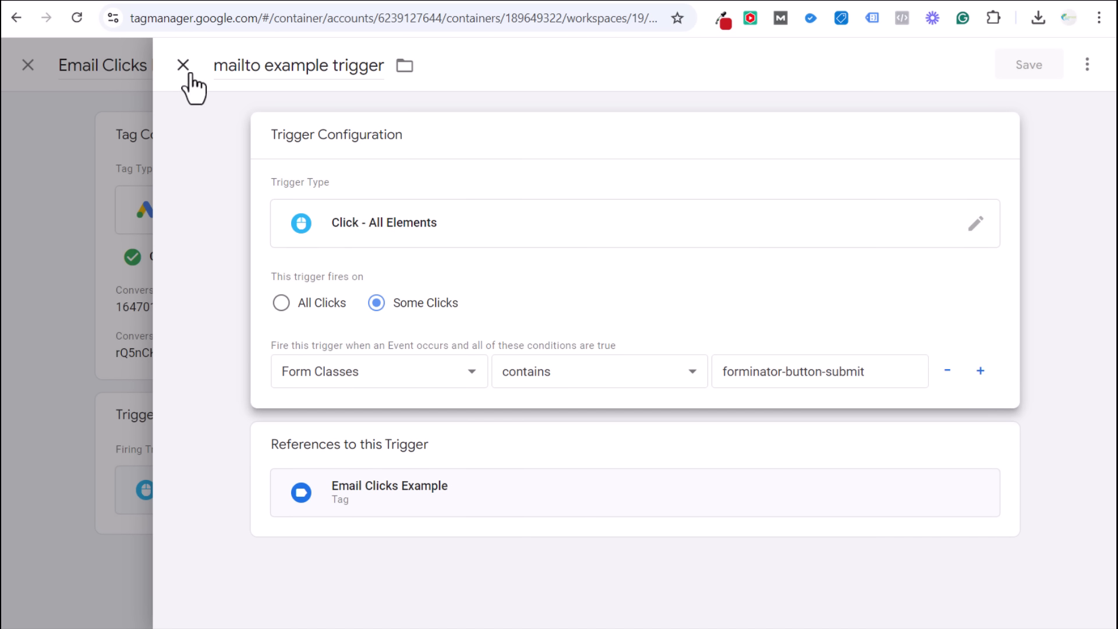
click(298, 5)
click(180, 68)
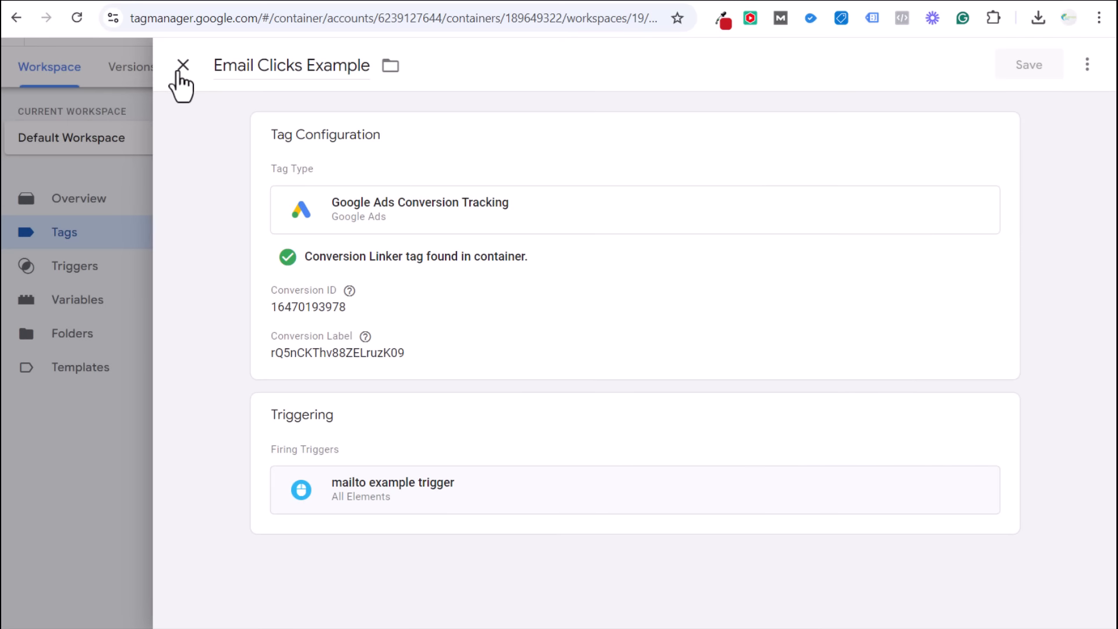
click(181, 67)
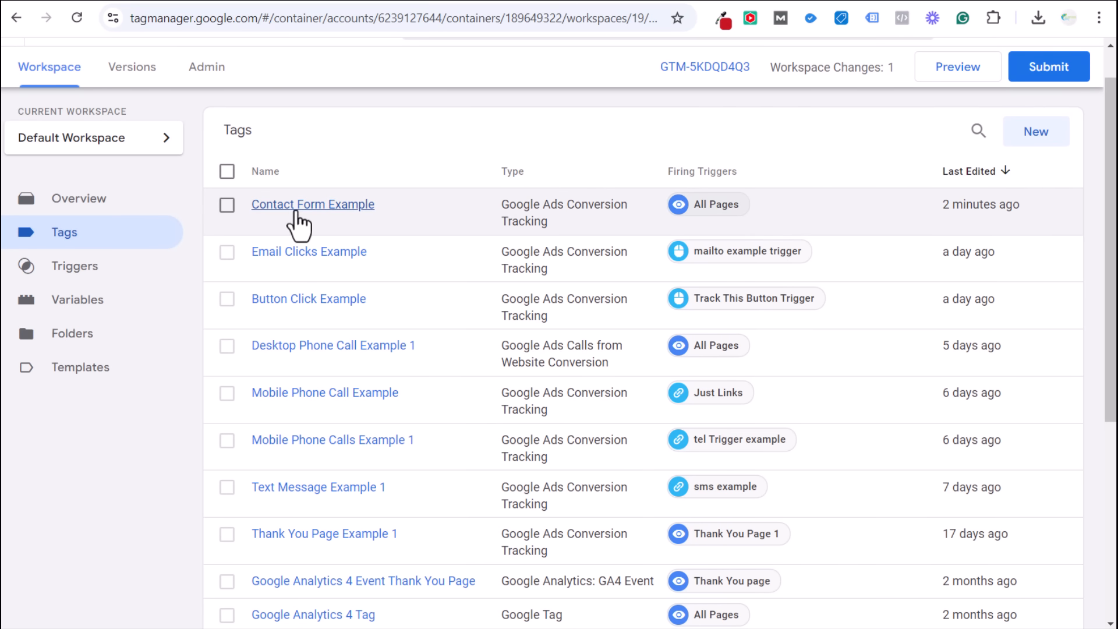
Remove the All Pages trigger from the Contact Form Example tag and open the list of available triggers.
click(298, 220)
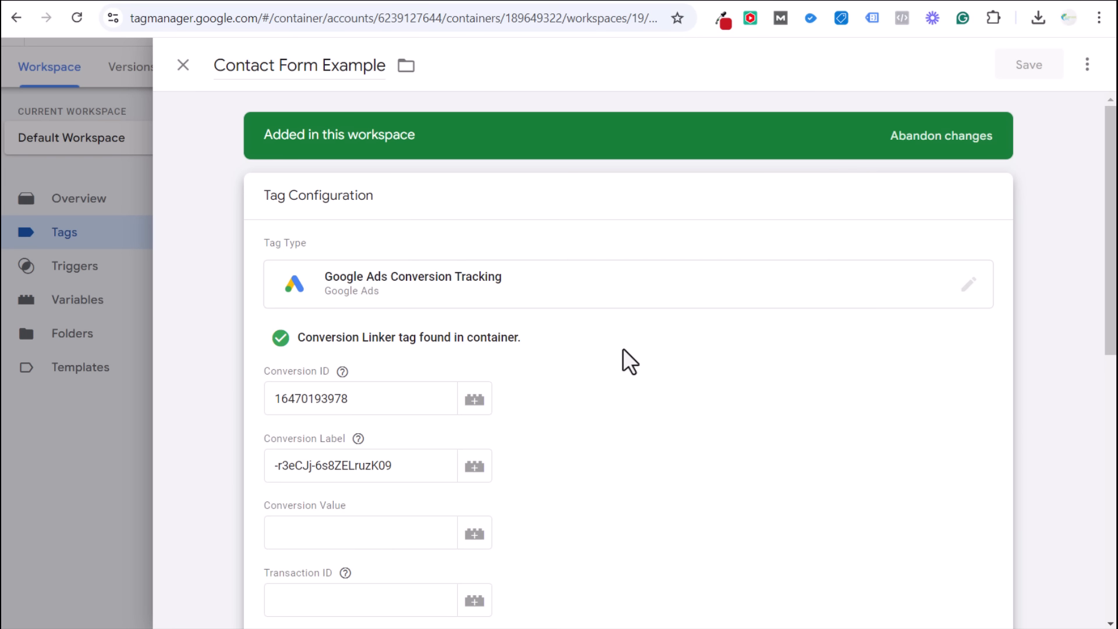
scroll(626, 338, down, 1)
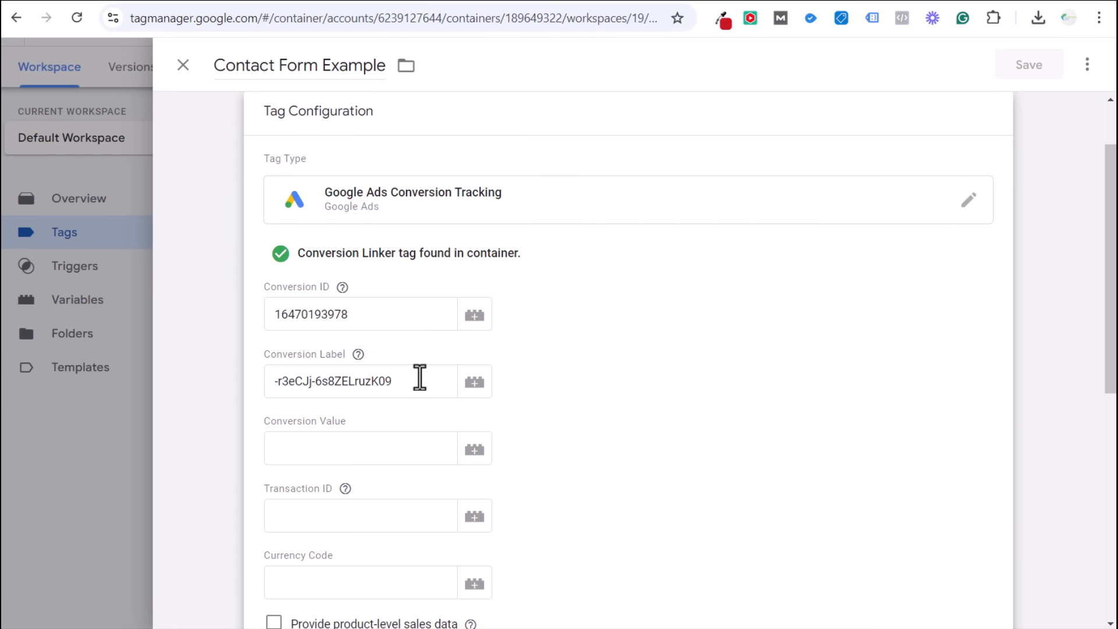
scroll(623, 320, down, 4)
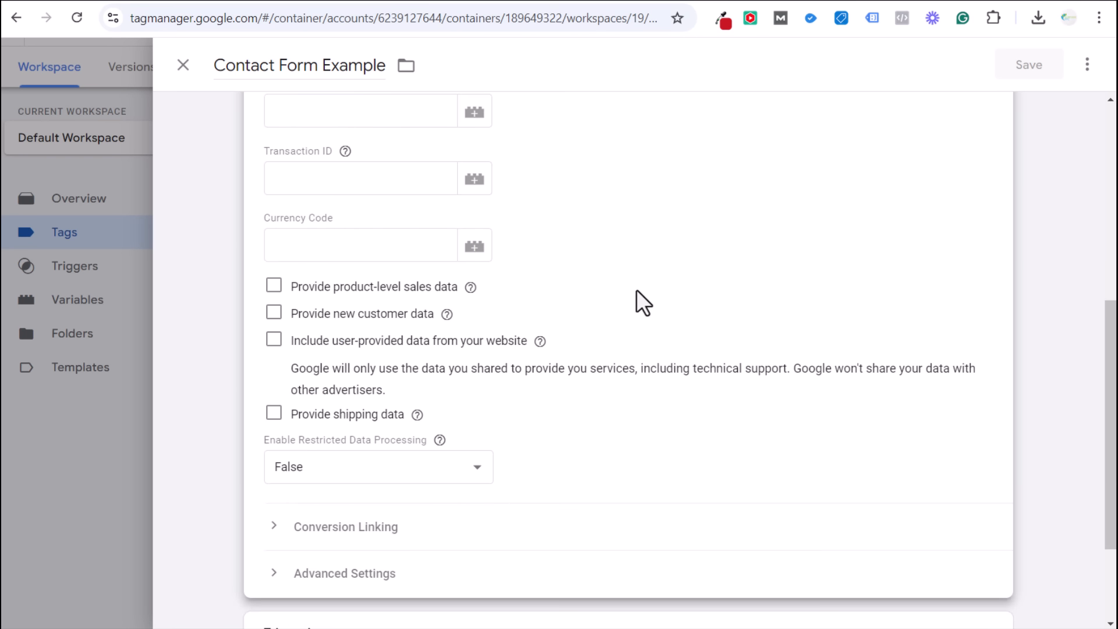
scroll(641, 295, down, 2)
click(568, 552)
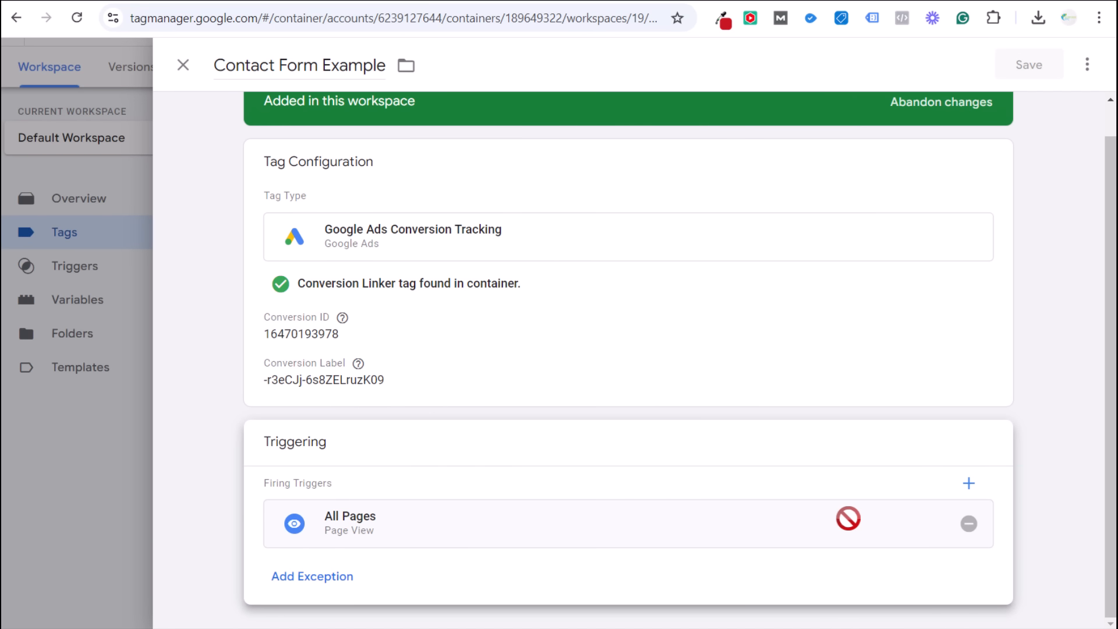
click(969, 524)
click(870, 518)
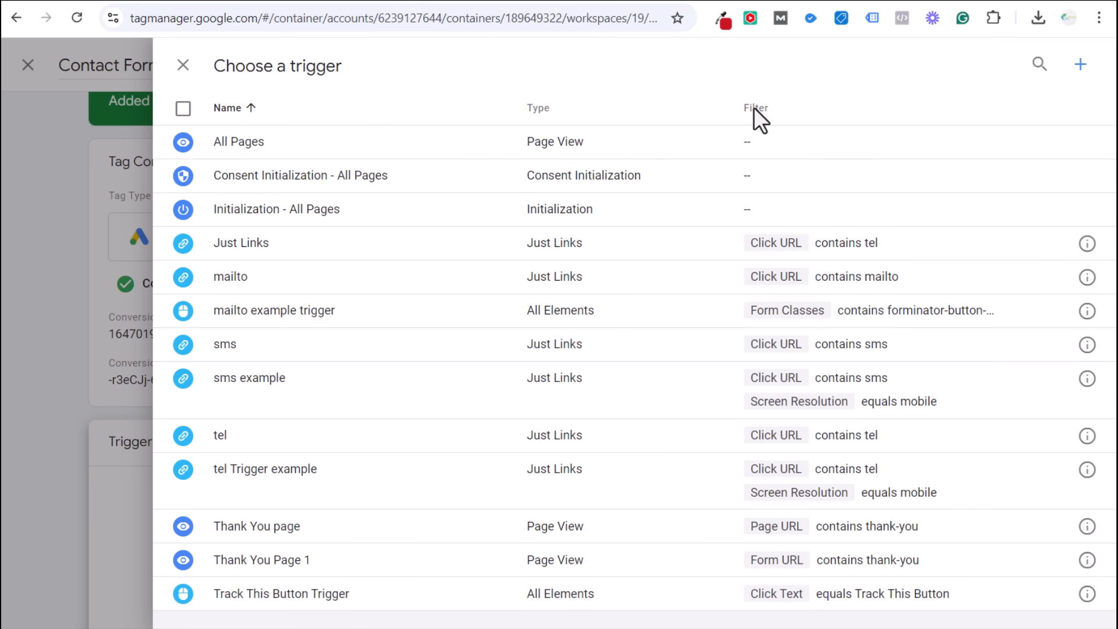
Create a Click - All Elements trigger named Contact Form Button Clicked, firing on some clicks where Form Classes contains forminator-button-submit.
click(1080, 65)
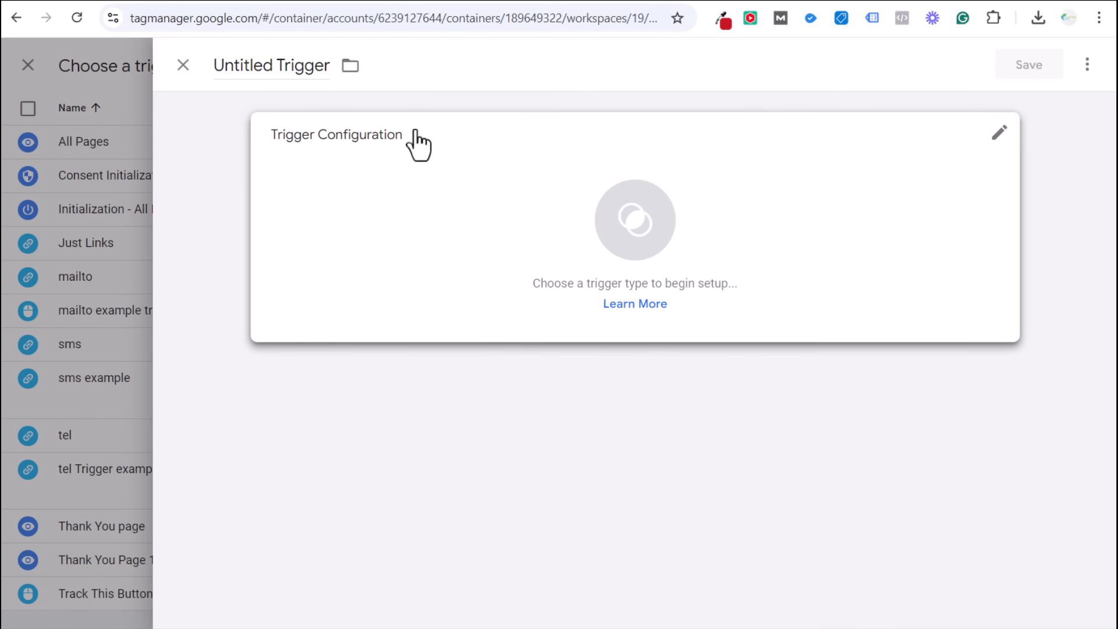
click(423, 210)
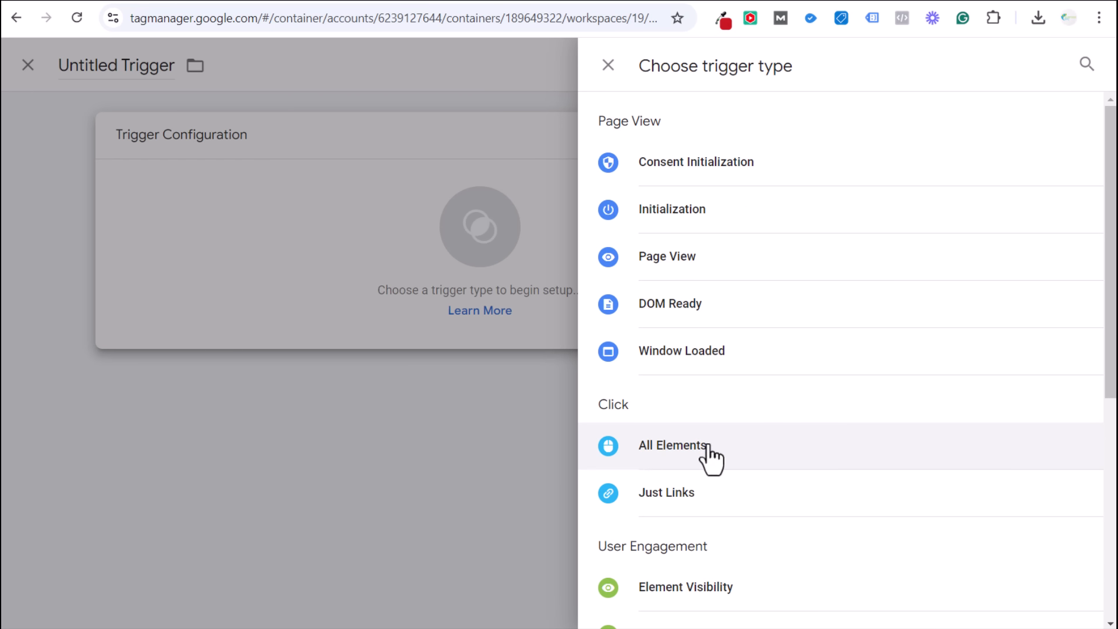
click(650, 460)
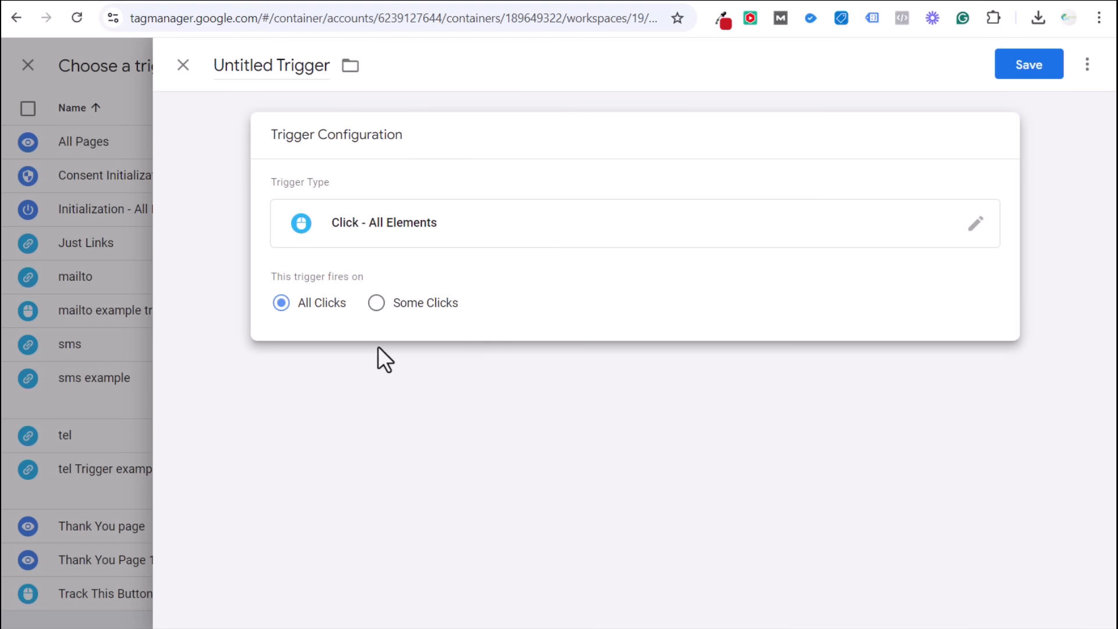
click(420, 323)
click(463, 365)
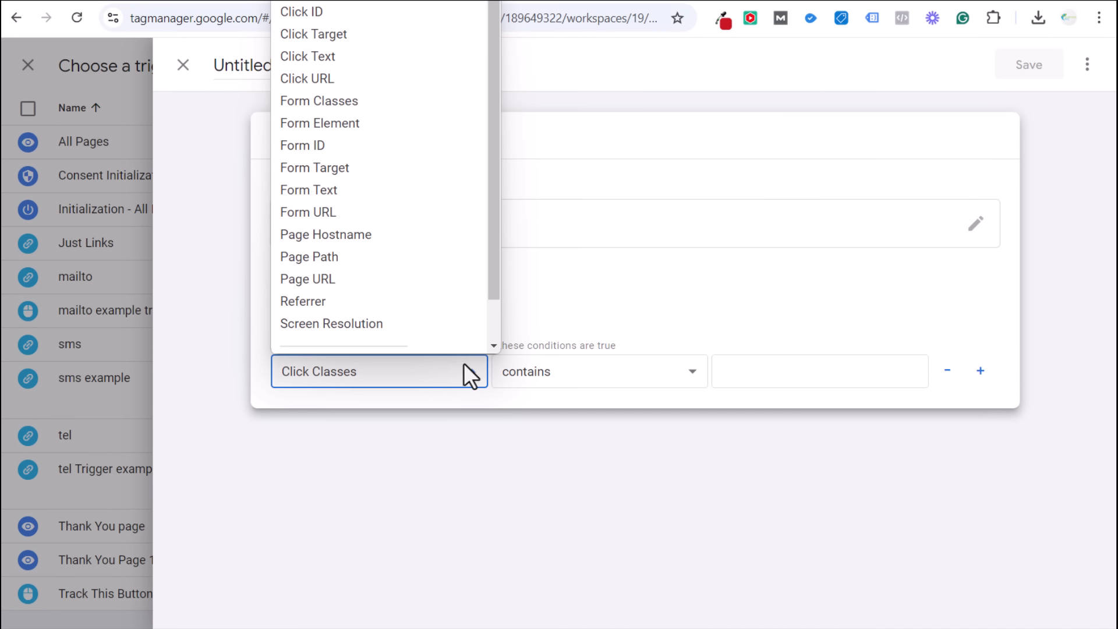
click(356, 100)
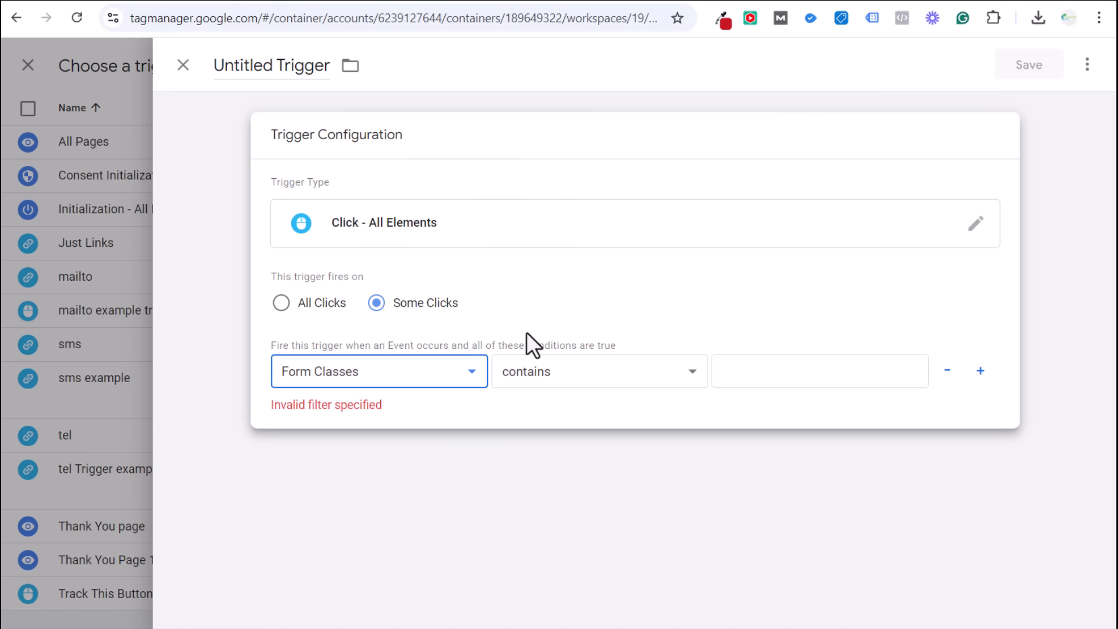
click(776, 366)
text(forminator-button-submit)
click(798, 482)
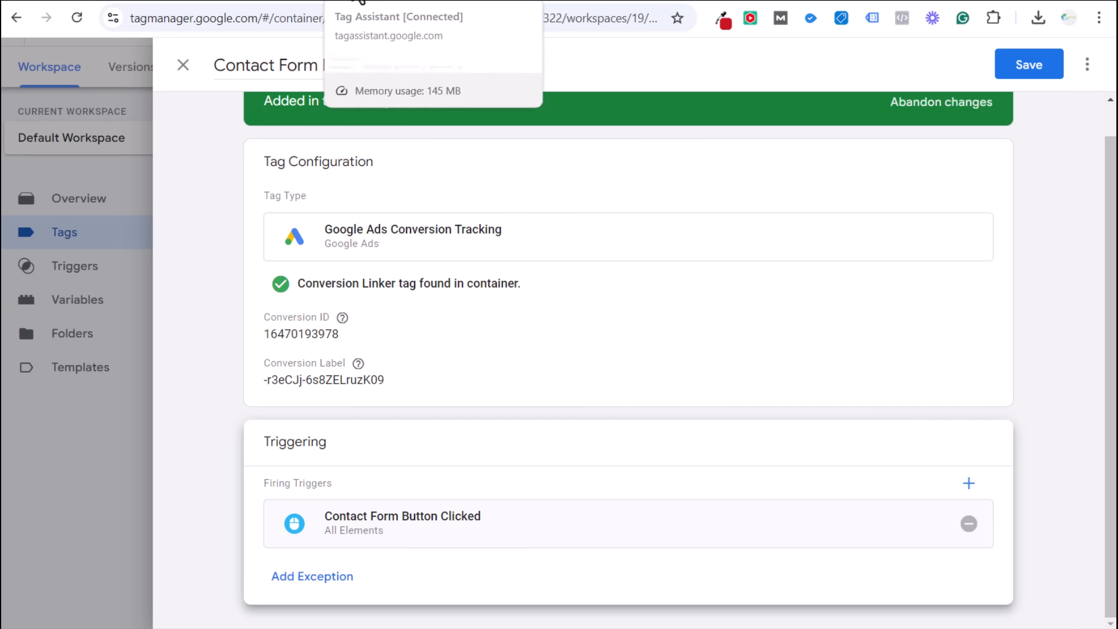
Look up the Click event's Click Text value among the variables in Tag Assistant and return to the tag in Tag Manager.
click(356, 3)
click(441, 355)
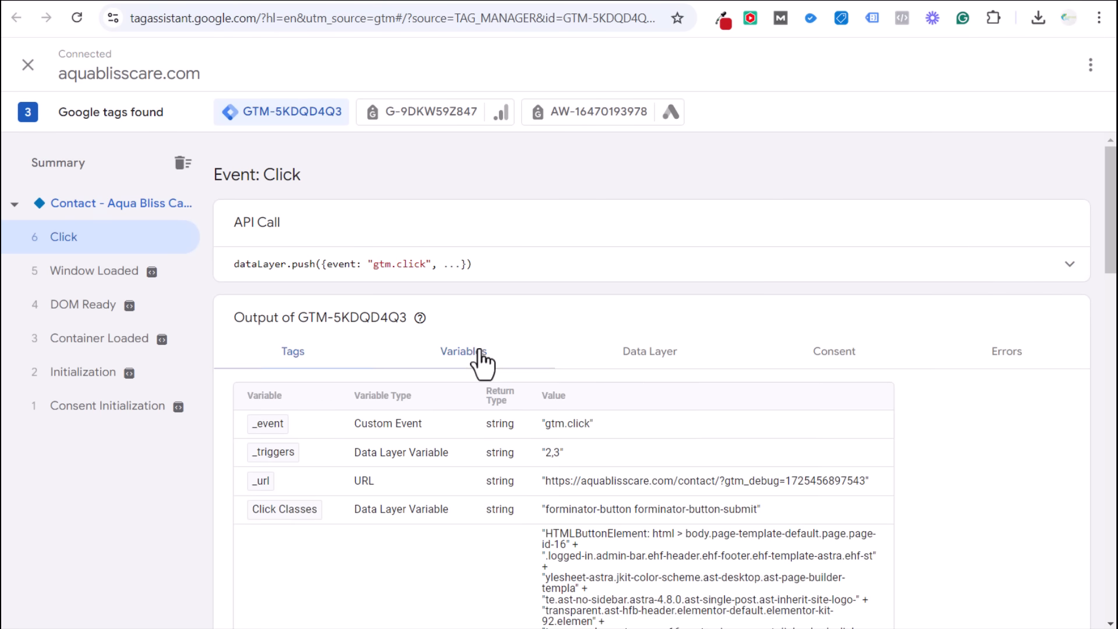
scroll(948, 457, down, 8)
scroll(956, 443, down, 5)
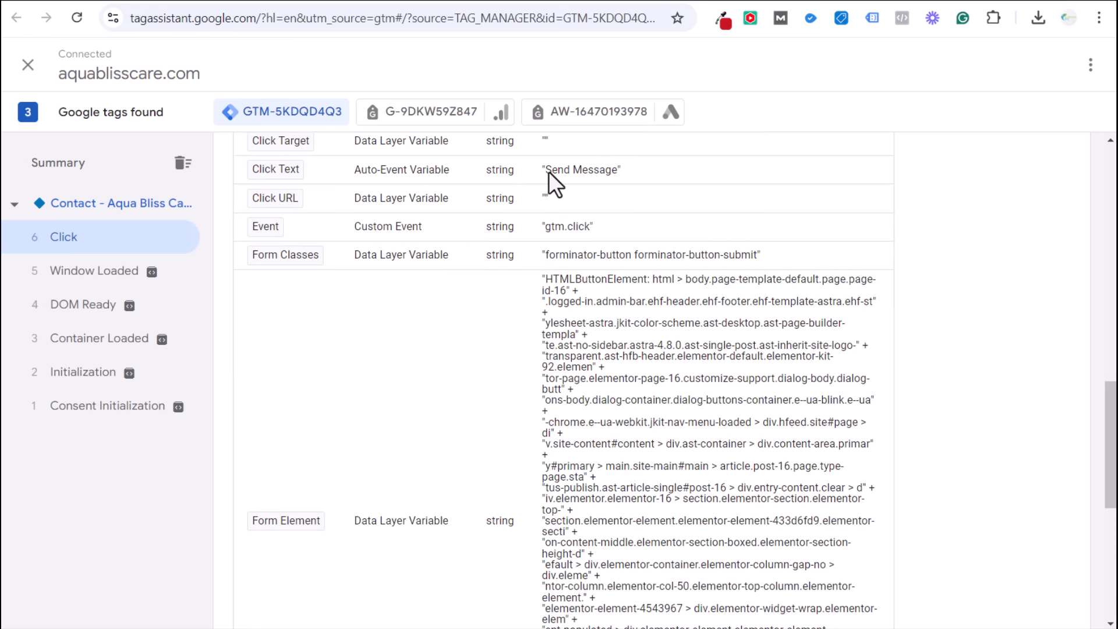
drag(546, 170, 611, 173)
click(620, 185)
click(329, 3)
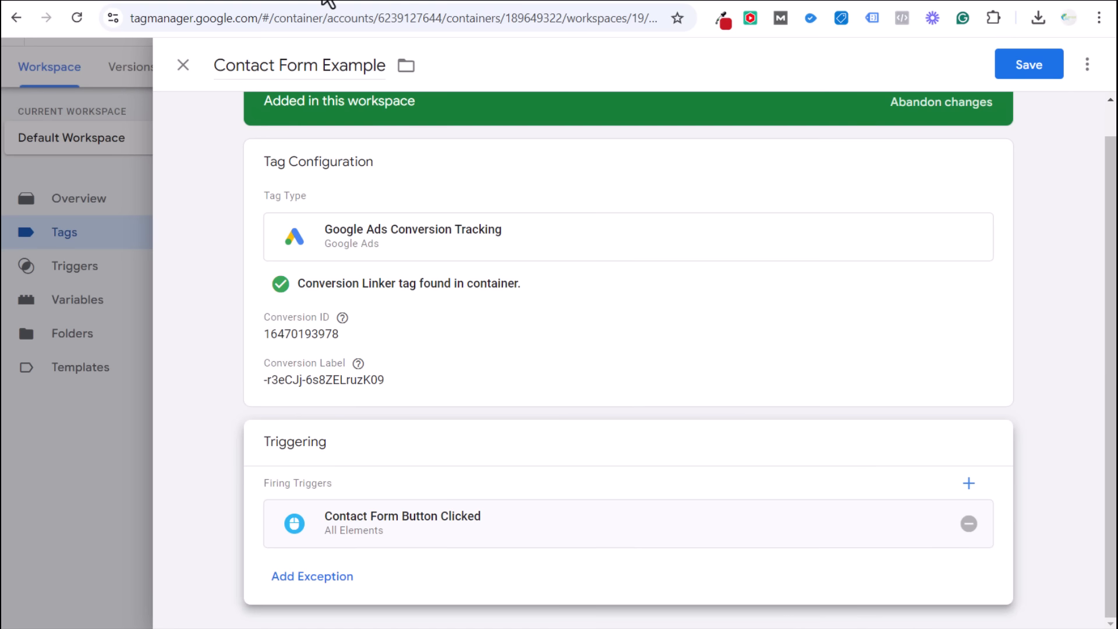
Add a second condition to the Contact Form Button Clicked trigger requiring that Click Text contains Send Message.
click(768, 530)
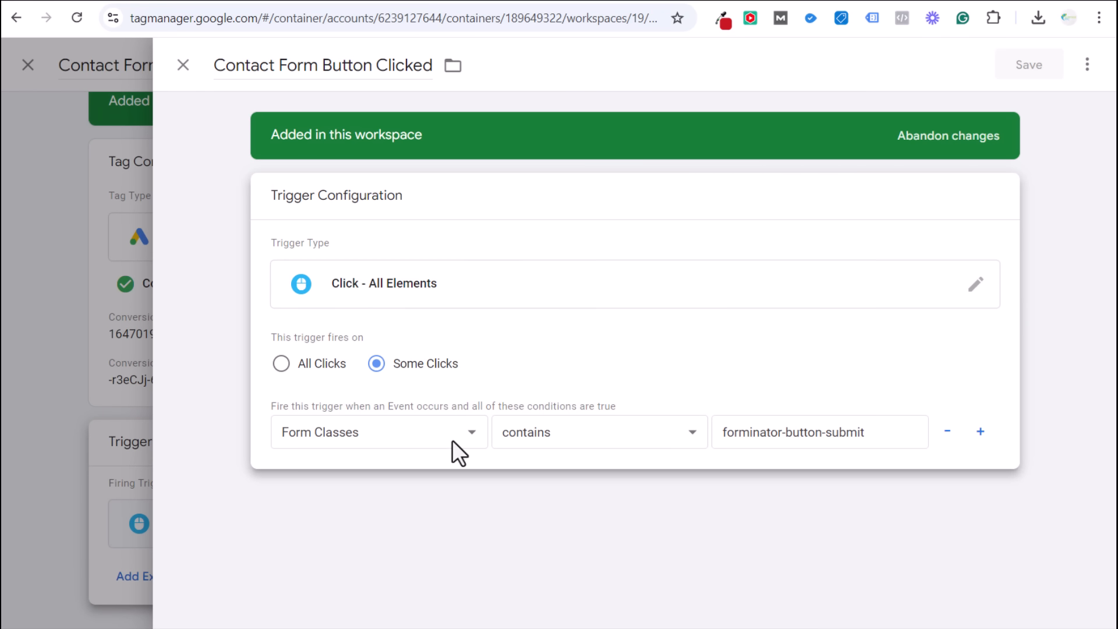
click(981, 431)
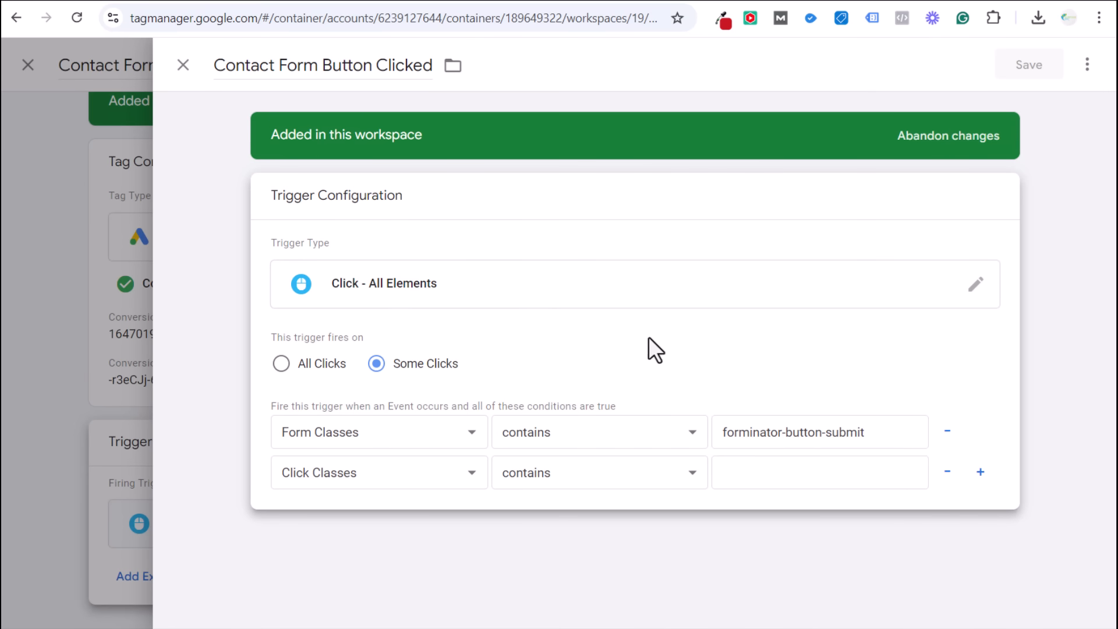
click(447, 468)
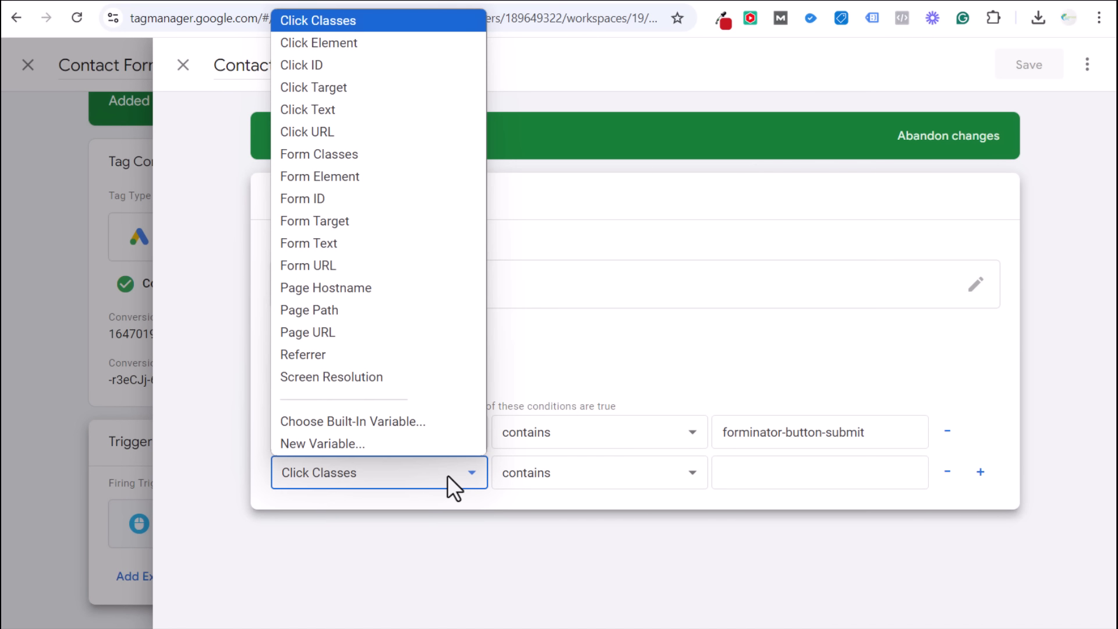
click(337, 110)
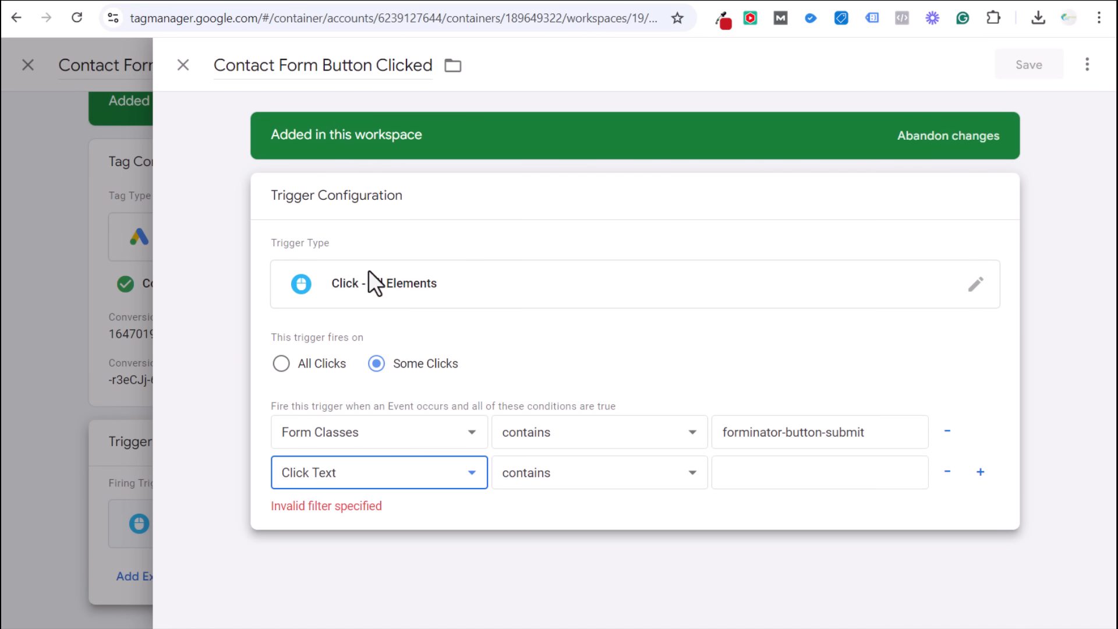
click(764, 481)
text(Send Mes)
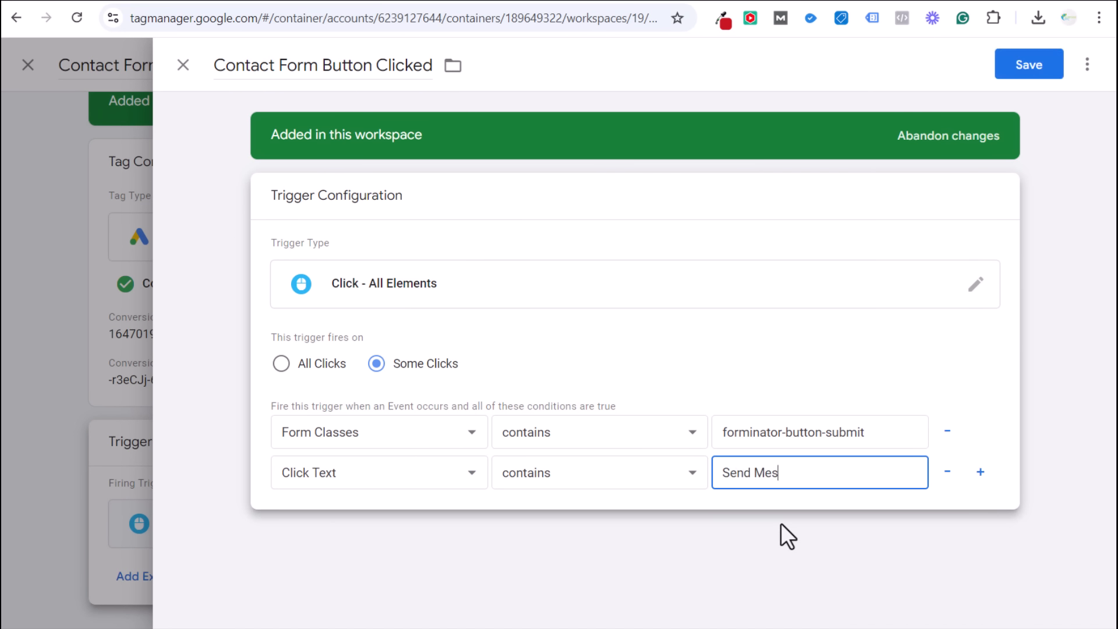
text(sage)
click(781, 523)
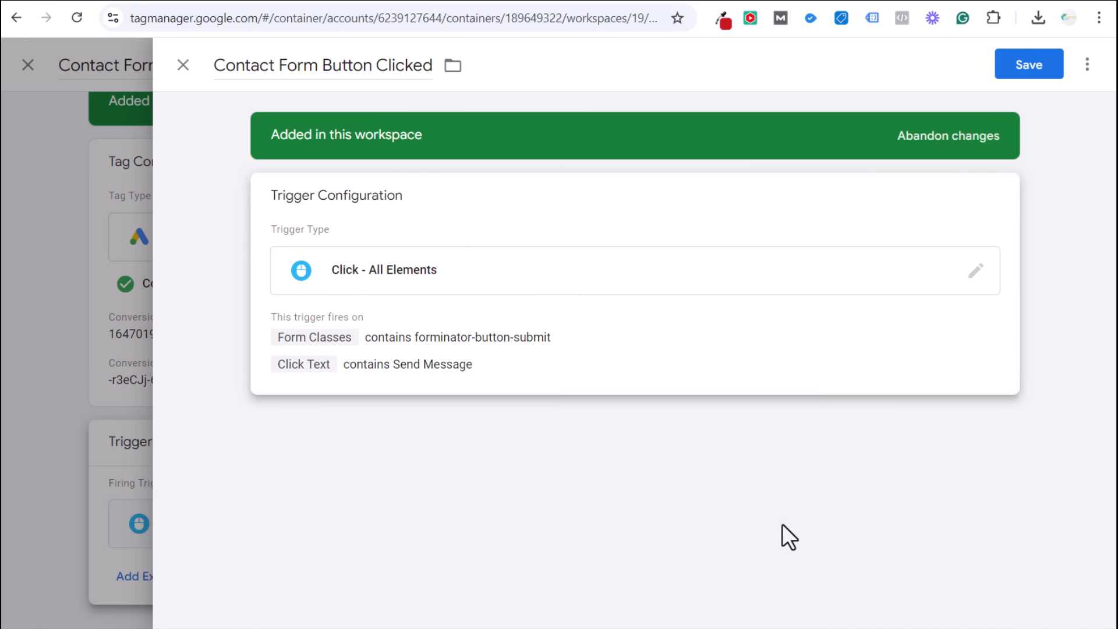
Remove the Click Text condition from the trigger, then save both the trigger and the Contact Form Example tag.
click(688, 391)
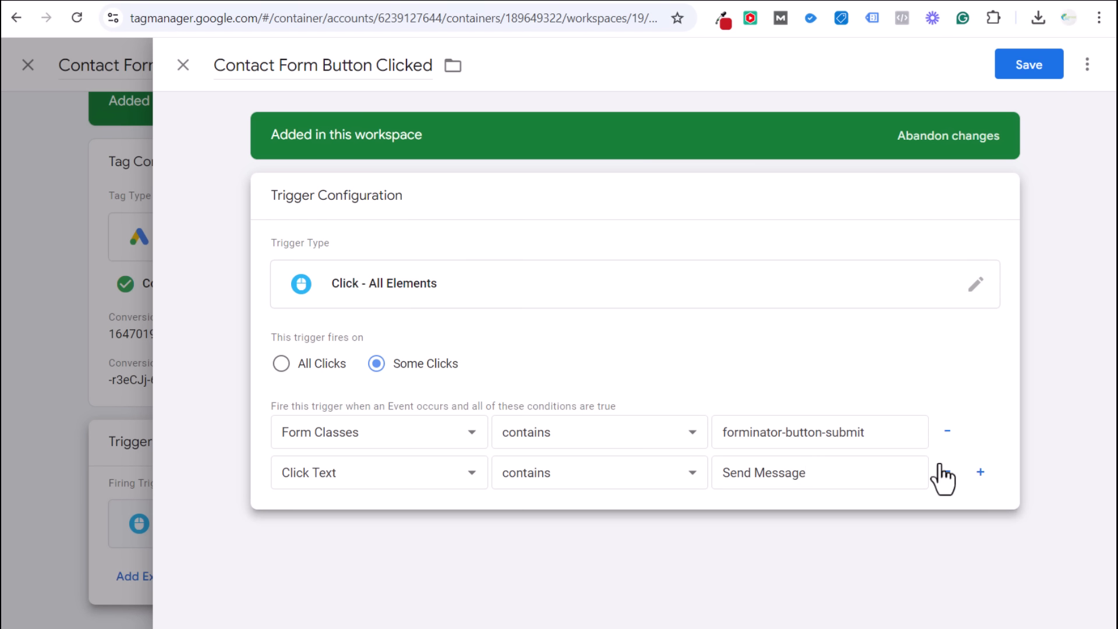
drag(820, 474, 714, 473)
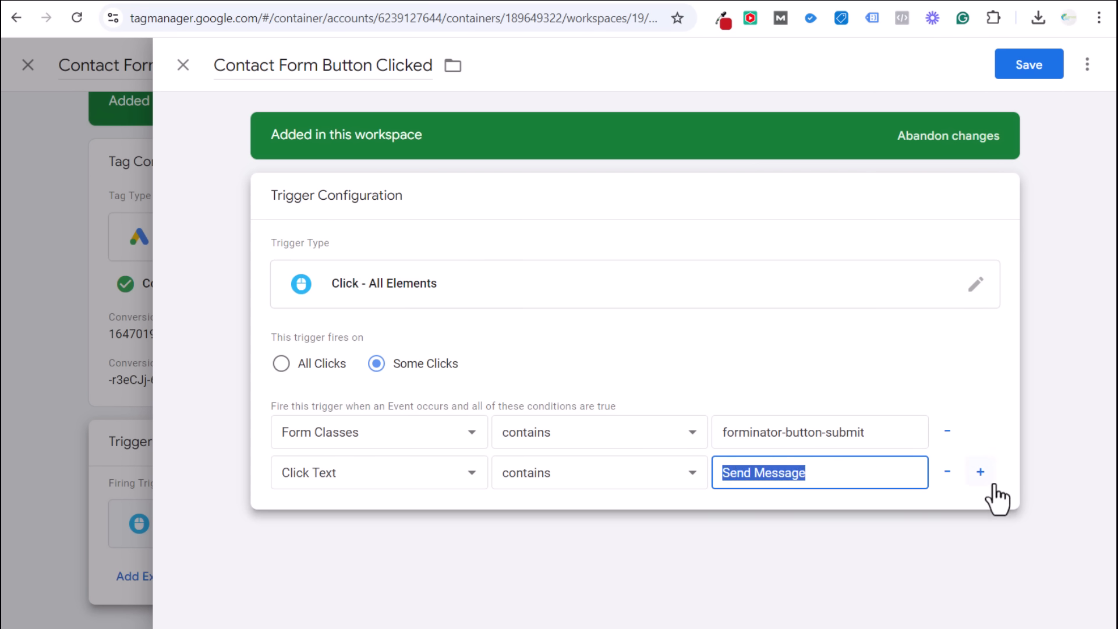
click(947, 473)
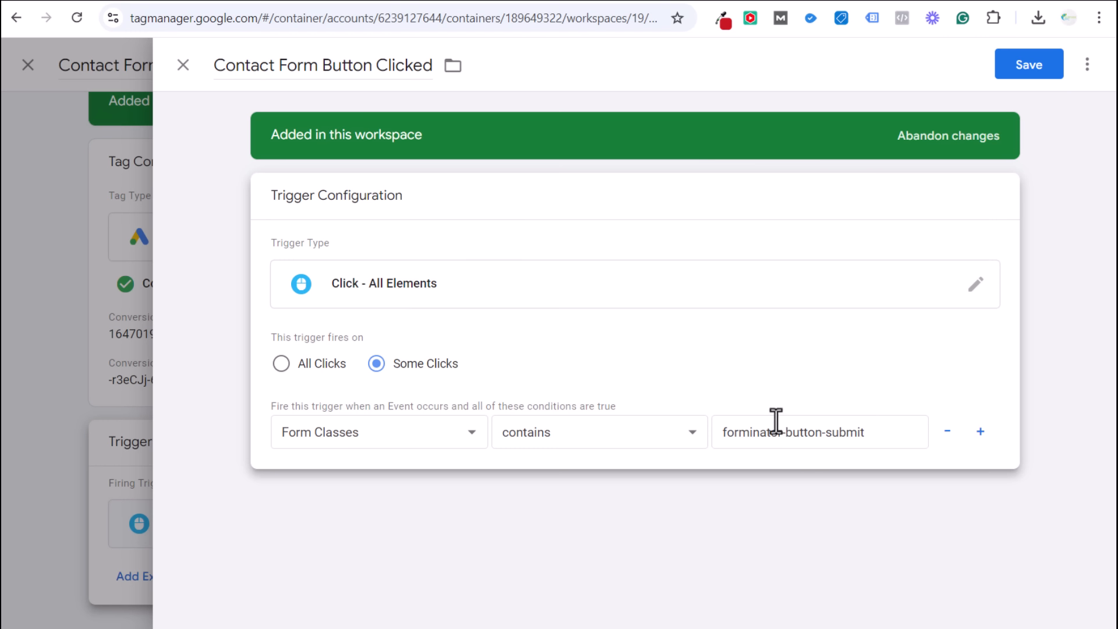
click(1028, 68)
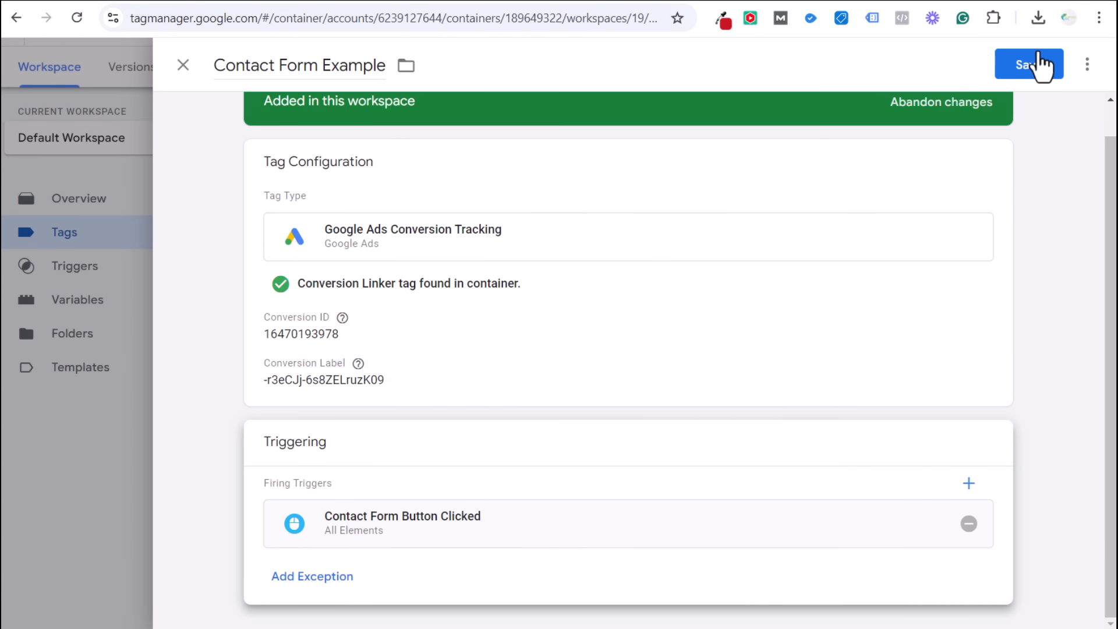
click(1030, 64)
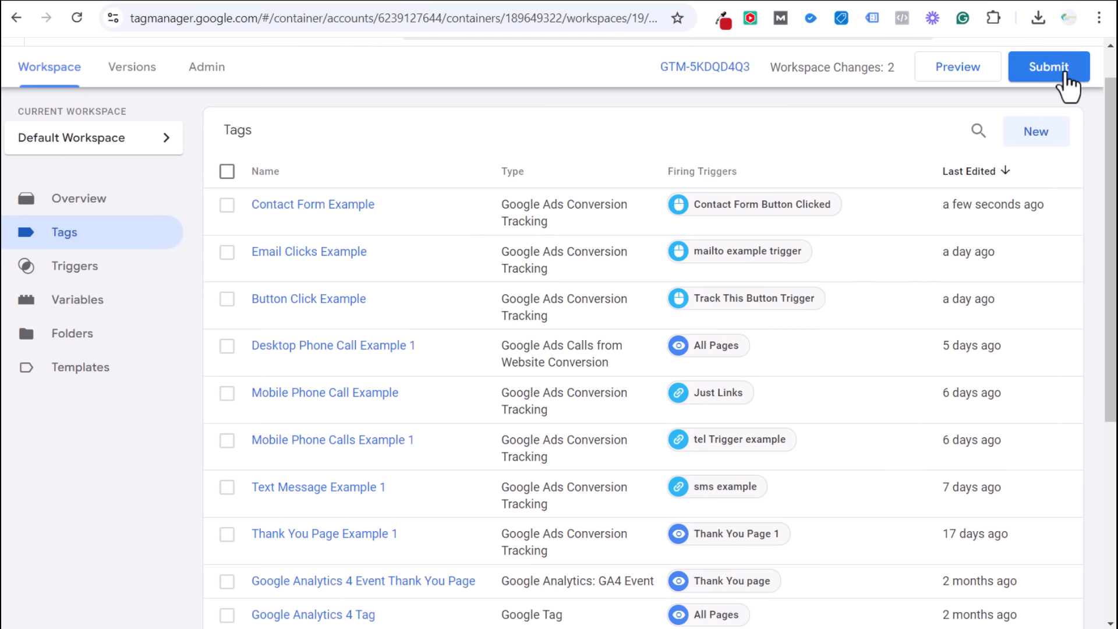
Publish the workspace changes as a version with the name and description New, and return to the workspace overview.
click(1063, 71)
click(394, 259)
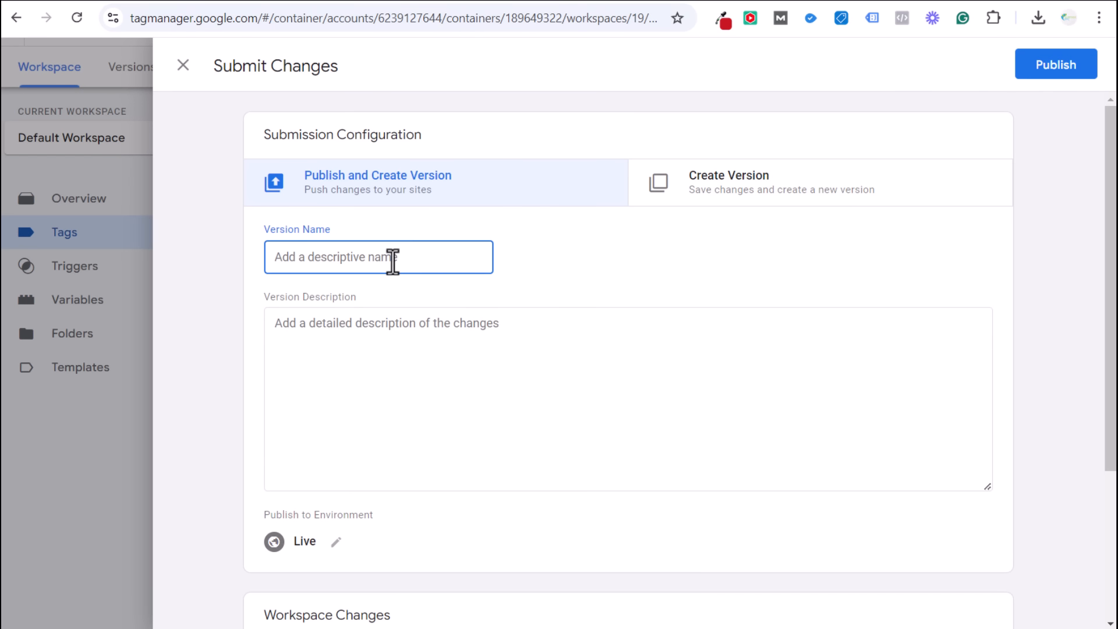
text(New)
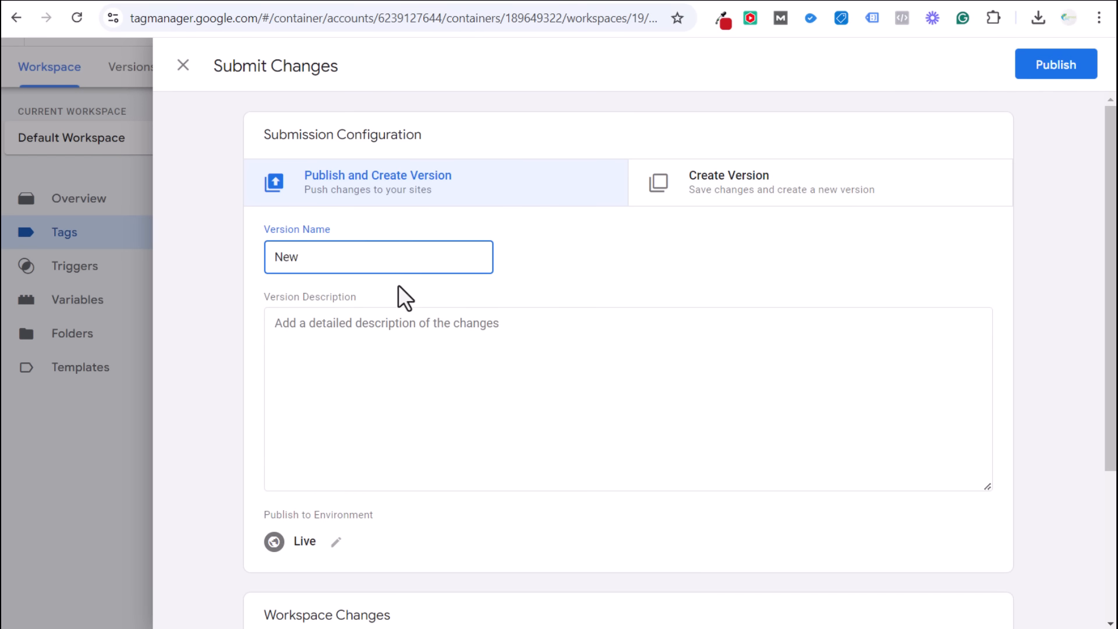
key(ctrl+a)
key(ctrl+c)
click(327, 328)
key(ctrl+v)
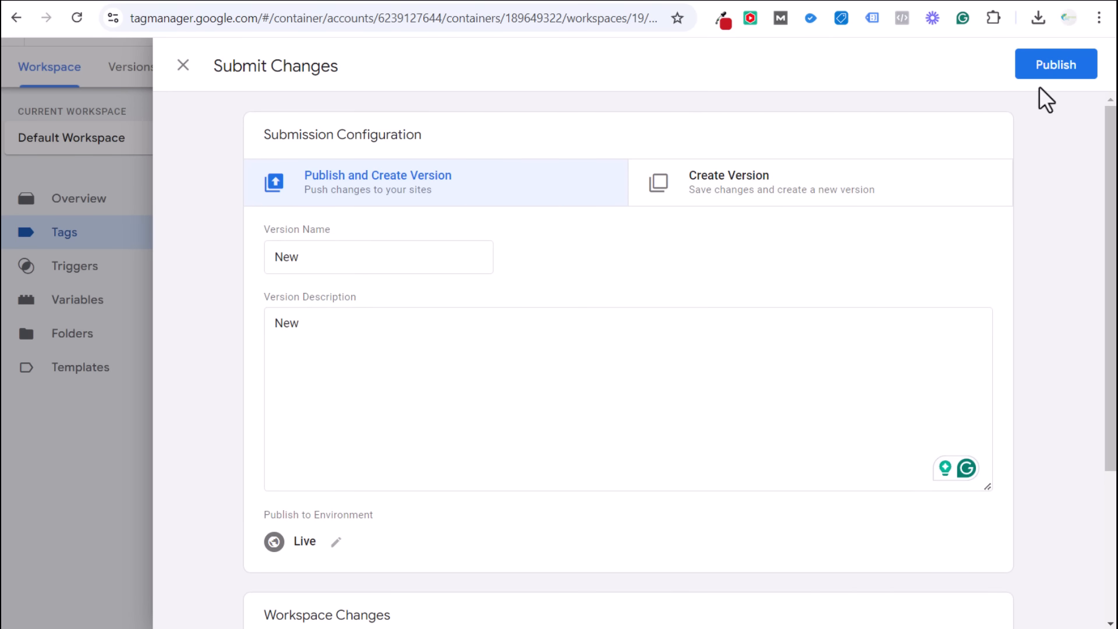
click(1050, 69)
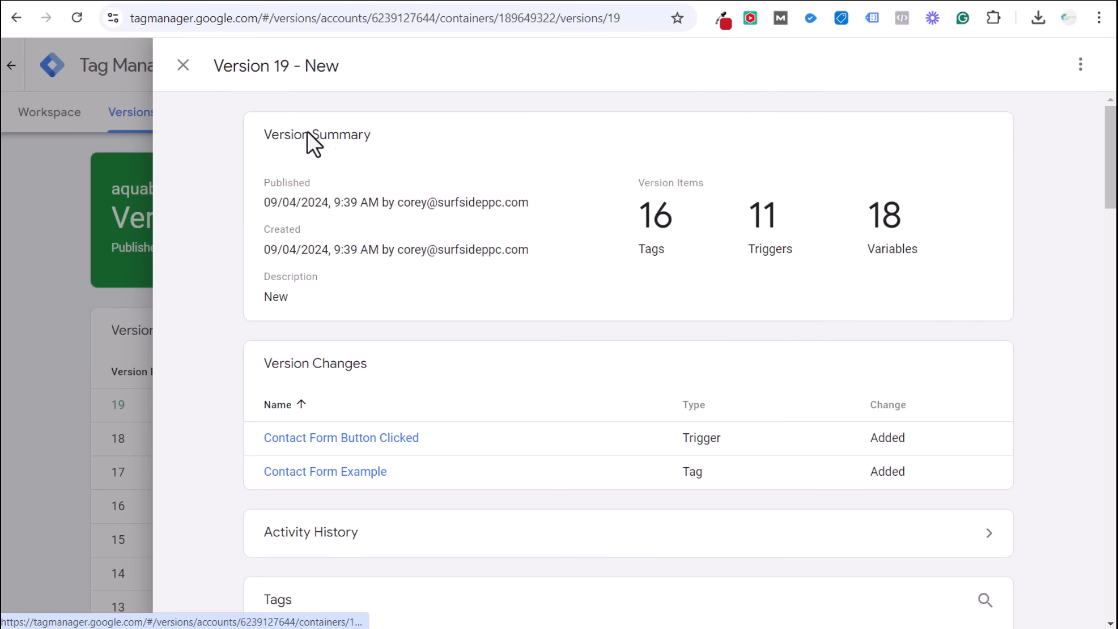
click(180, 68)
click(41, 113)
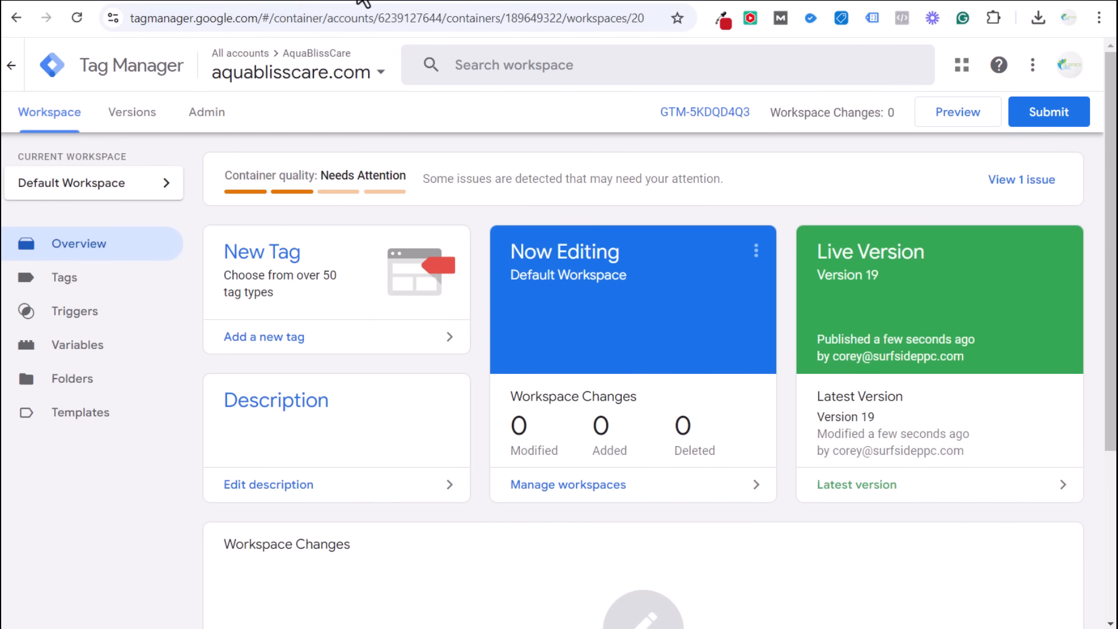
Open the site's contact page in a Tag Assistant debug session and fill in the Schedule A Service form with test contact details.
click(358, 2)
click(352, 2)
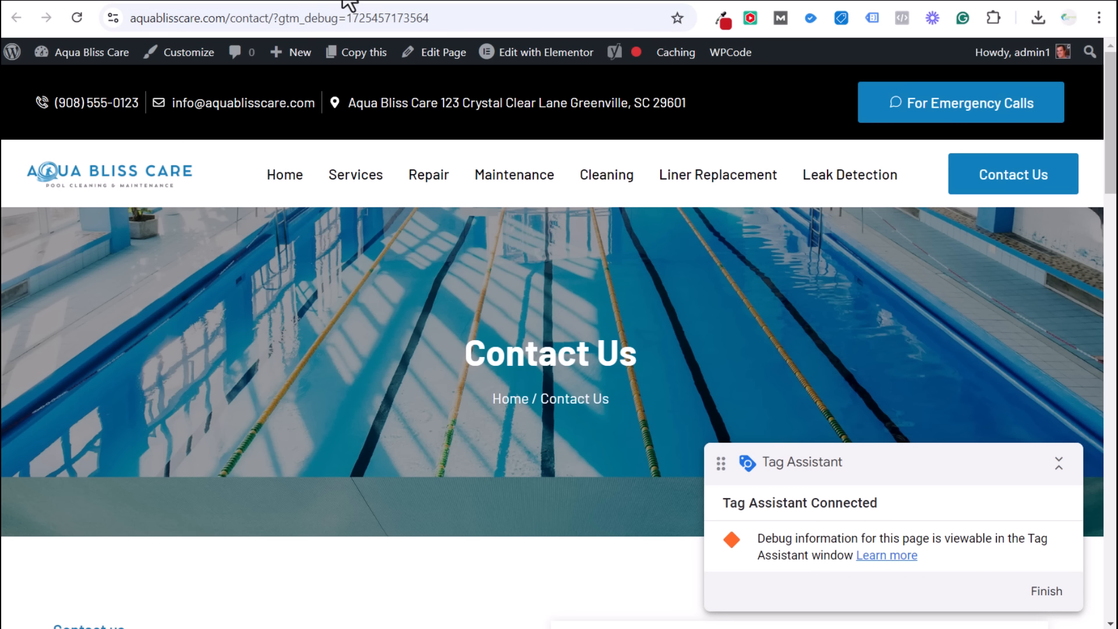
click(344, 1)
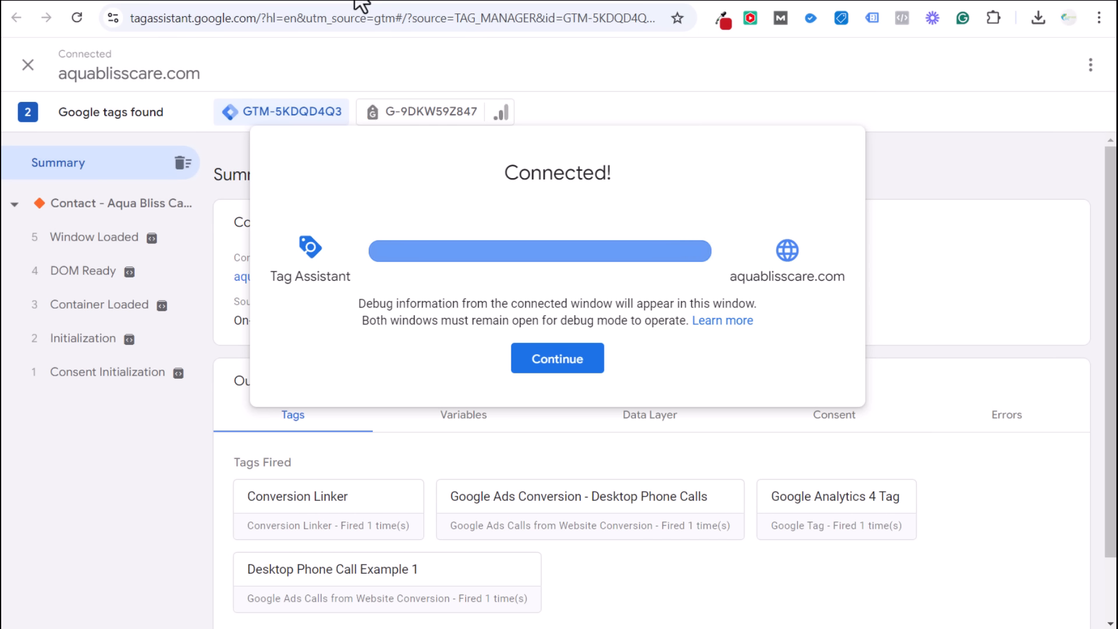
click(369, 1)
scroll(567, 326, down, 10)
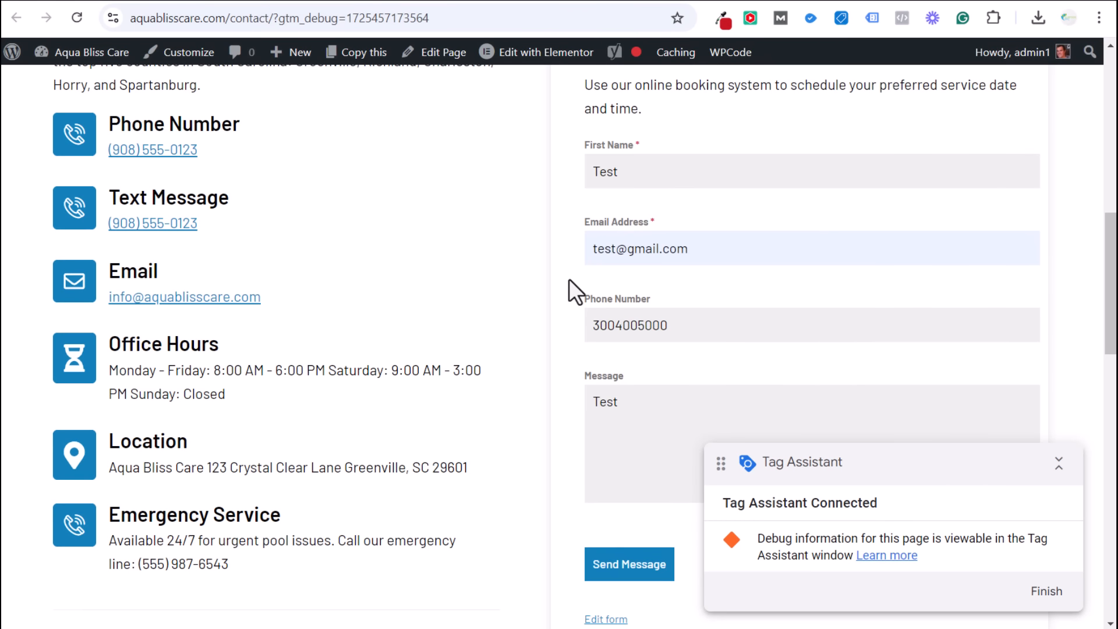
Switch to Tag Assistant, dismiss the connection notice and review the tags fired in the container summary.
click(344, 2)
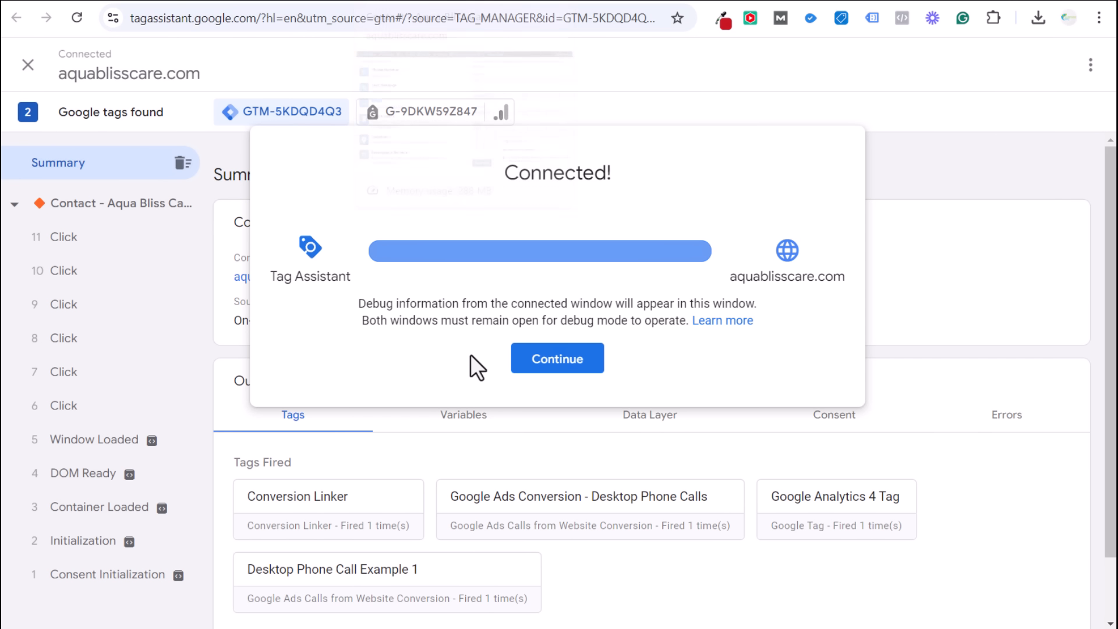
click(1032, 512)
scroll(1004, 514, down, 2)
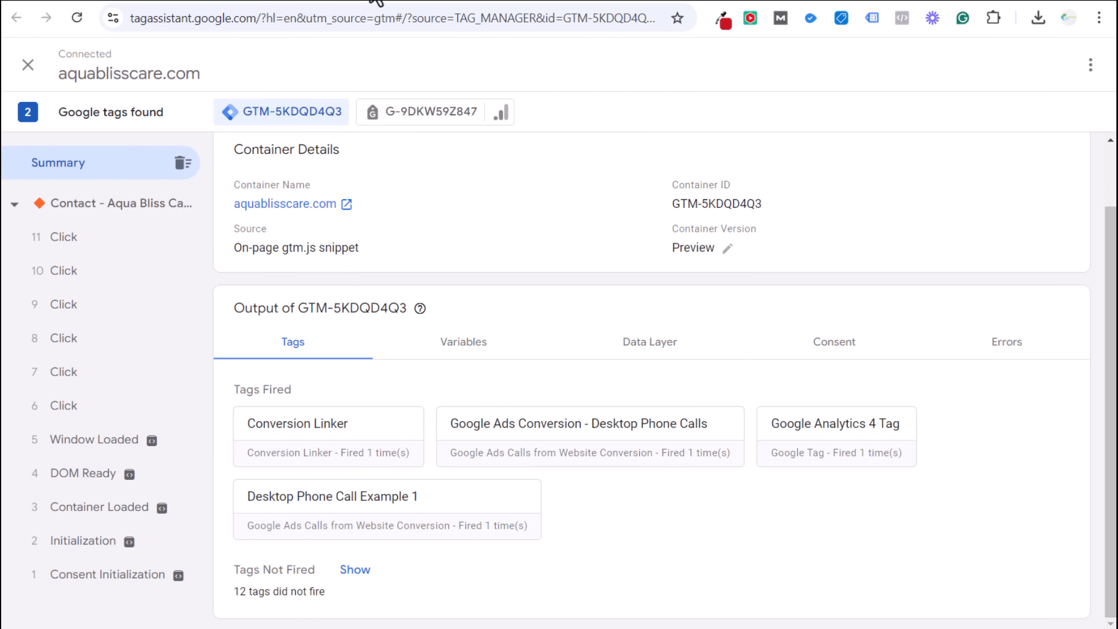
Submit the contact page's test form and inspect the tags fired on the latest Click event in Tag Assistant.
key(alt+Tab)
click(624, 563)
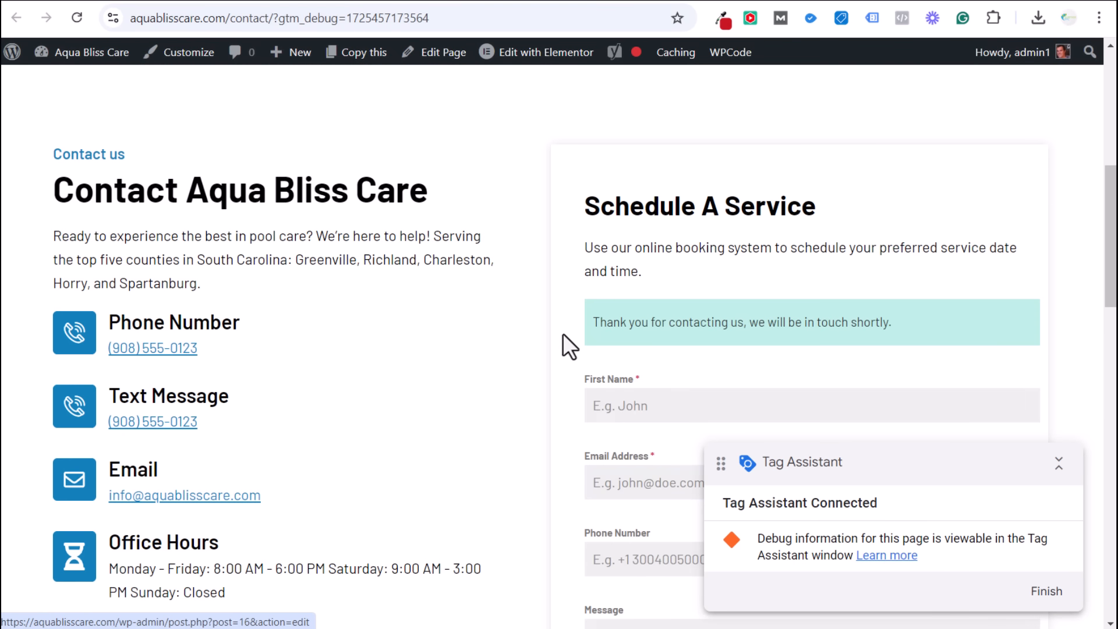
click(337, 1)
click(127, 233)
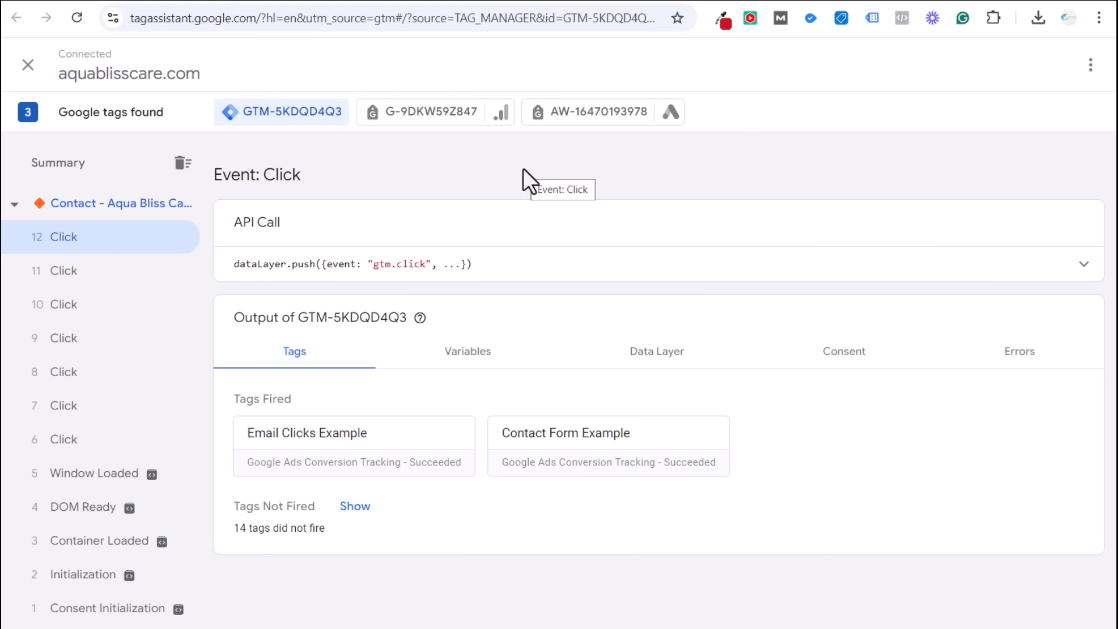
Switch to the WordPress admin and show the Forminator contact form's submission Behavior settings.
click(351, 2)
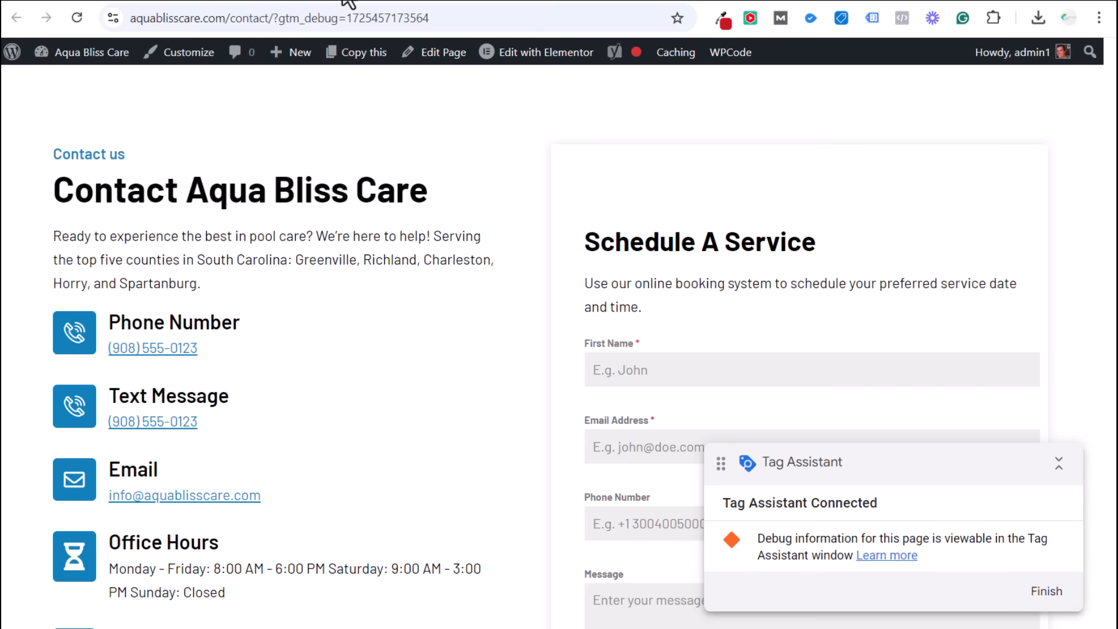
click(327, 4)
mouse_move(310, 4)
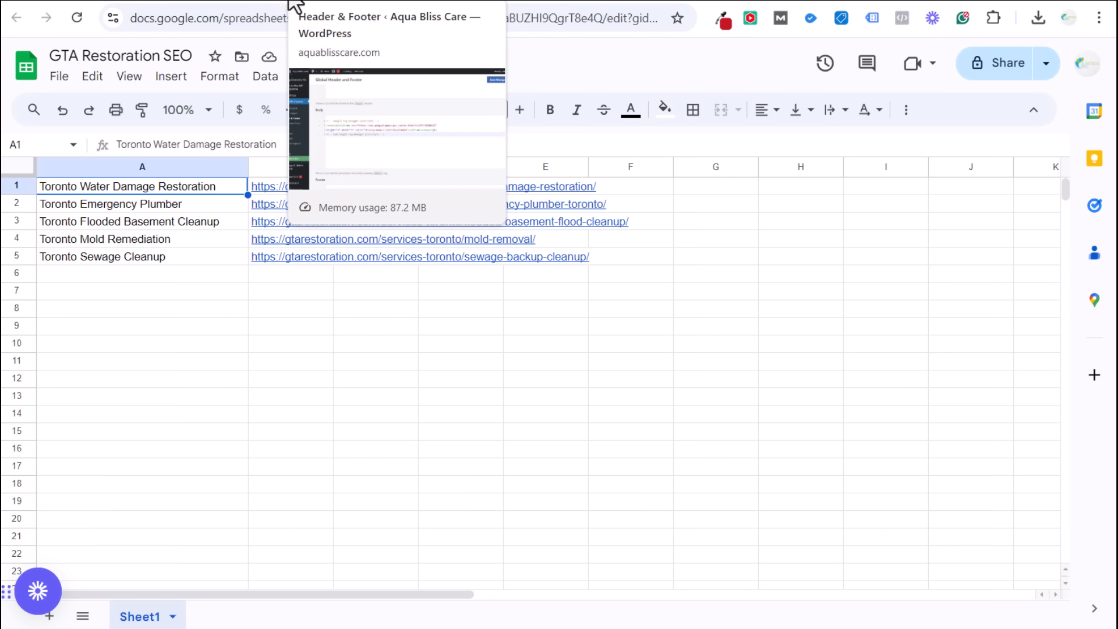
click(291, 5)
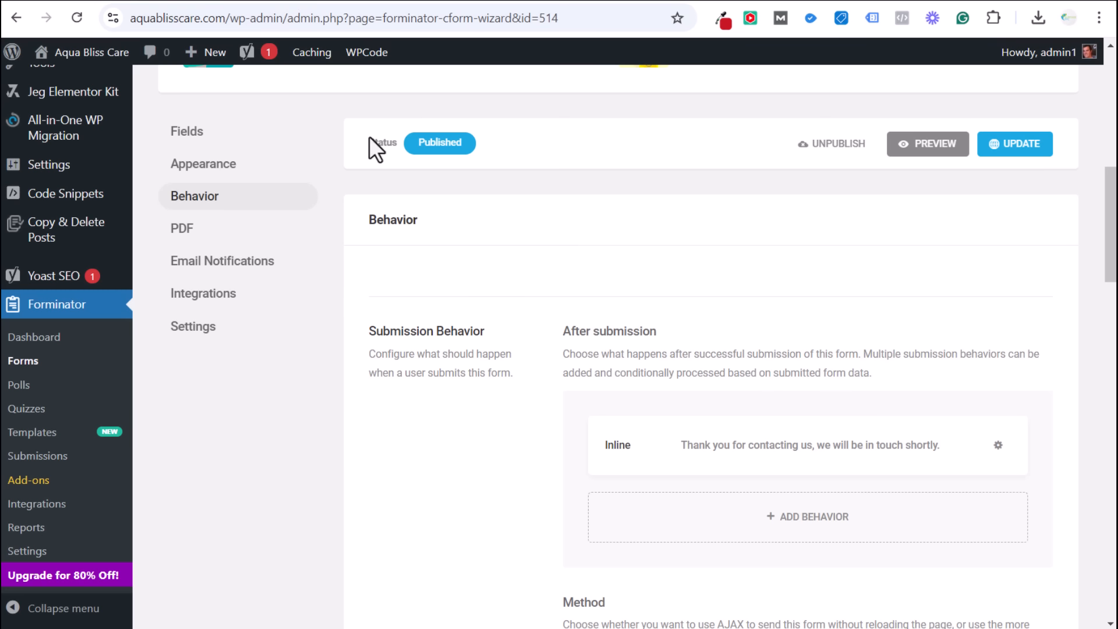
Switch to Tag Manager, sort the tags by most recently edited and open the Contact Form Example tag.
click(267, 3)
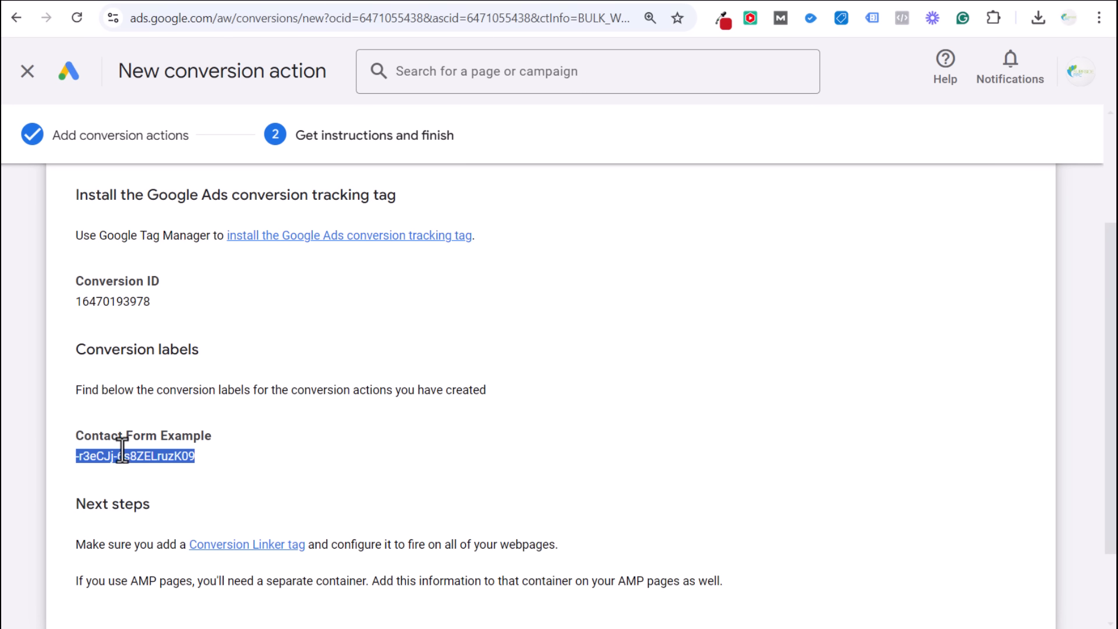
click(348, 2)
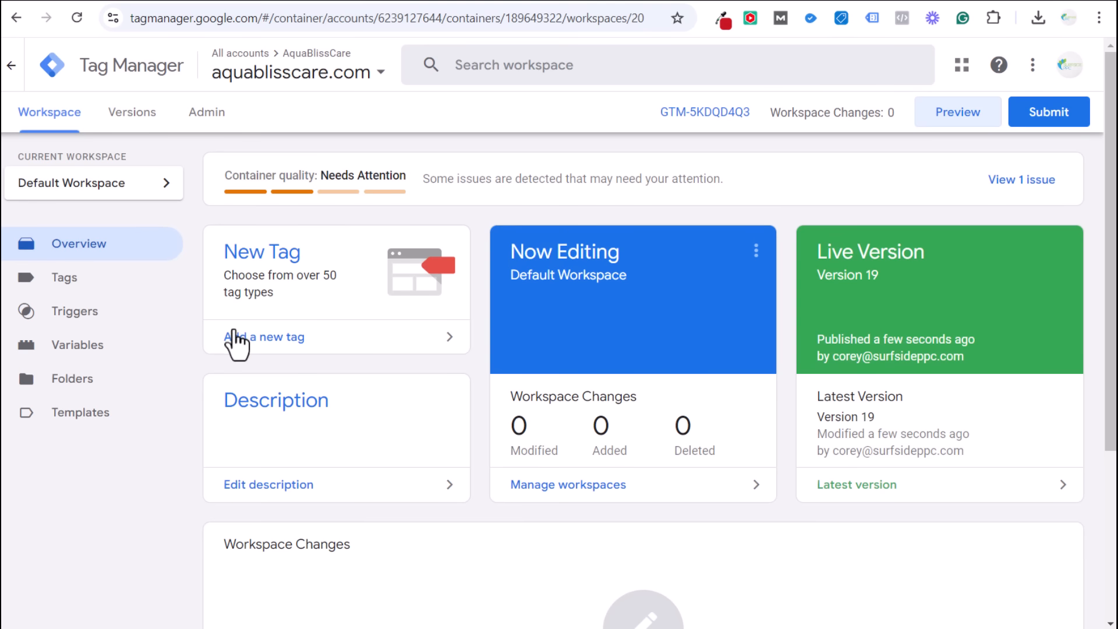
click(153, 287)
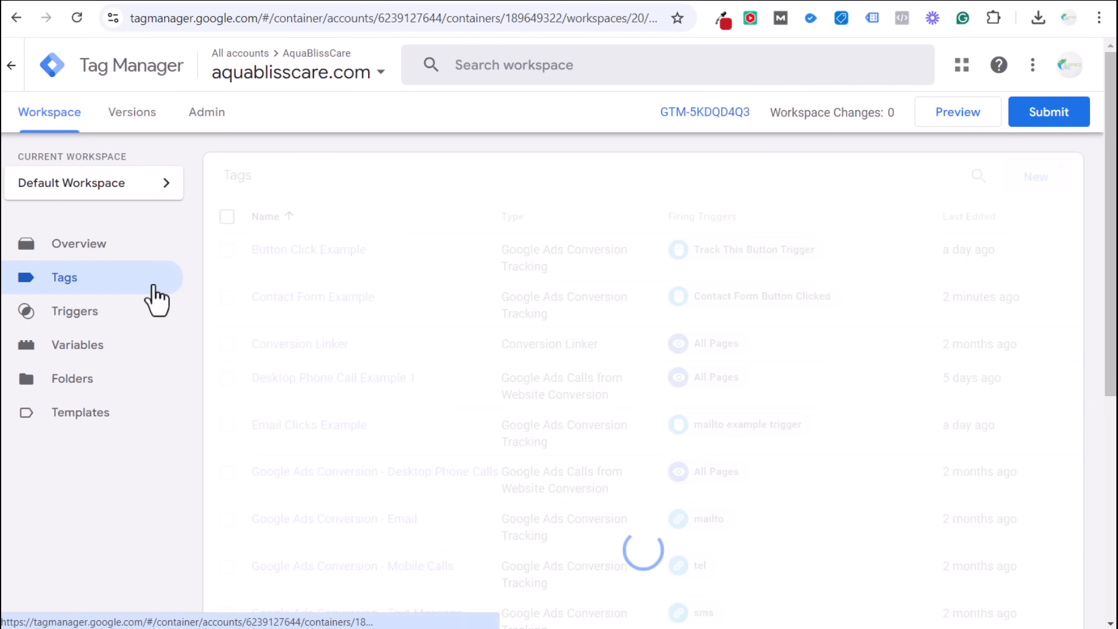
click(951, 227)
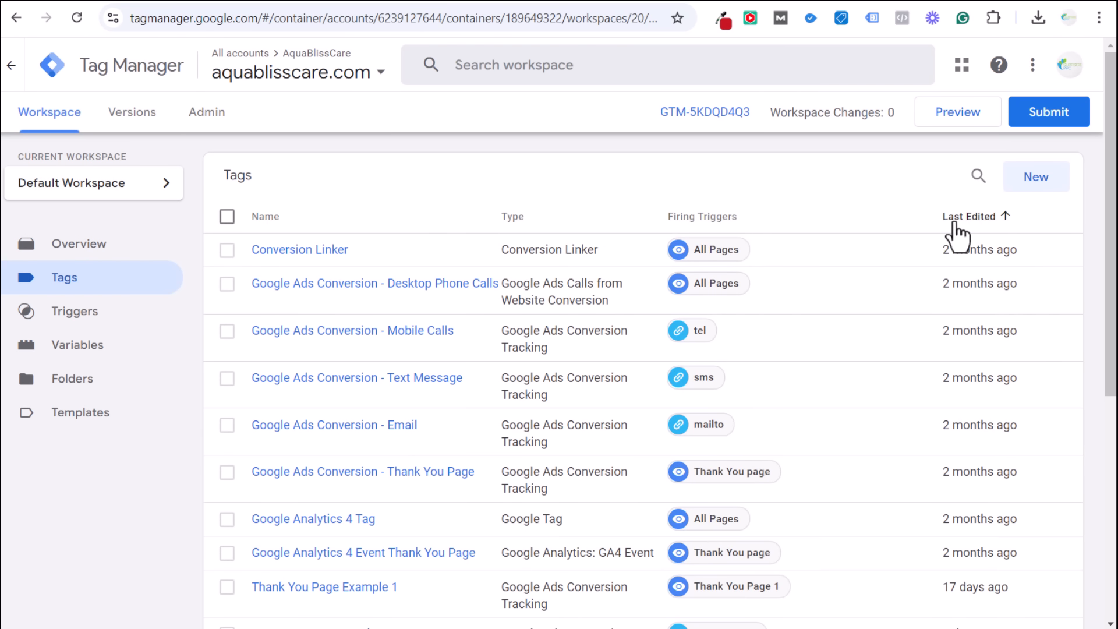
click(955, 229)
click(323, 255)
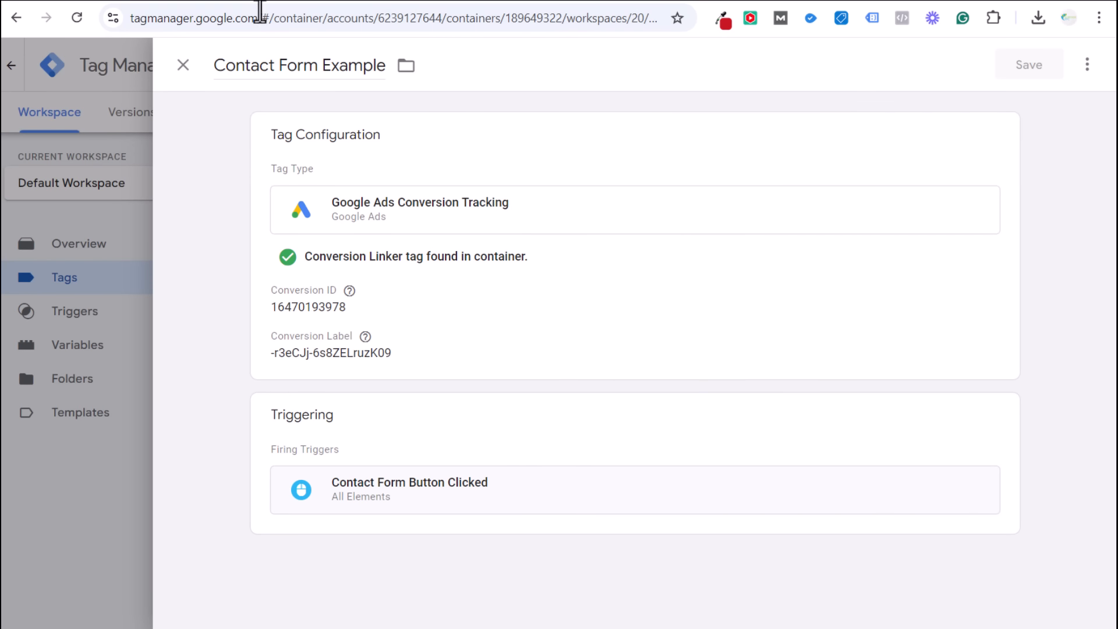
click(295, 3)
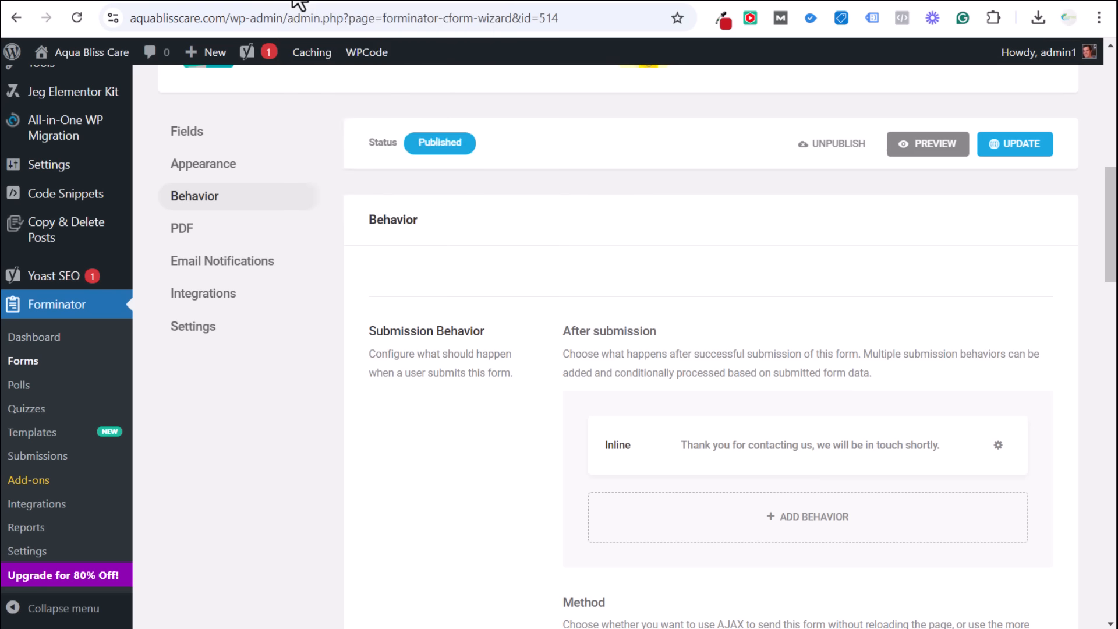
click(998, 445)
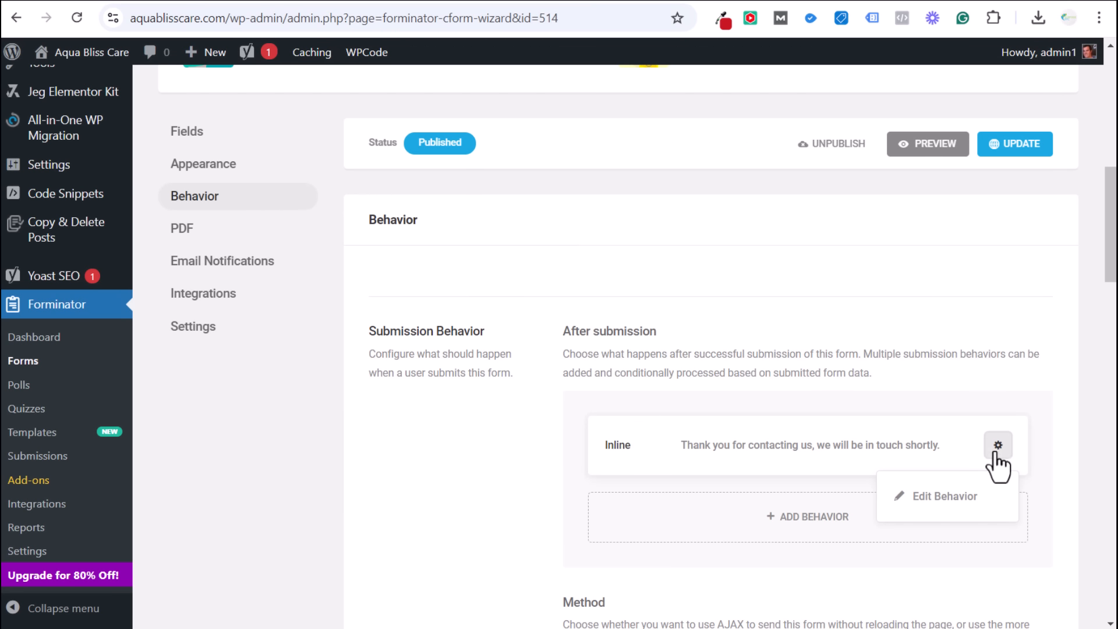
click(968, 499)
click(547, 343)
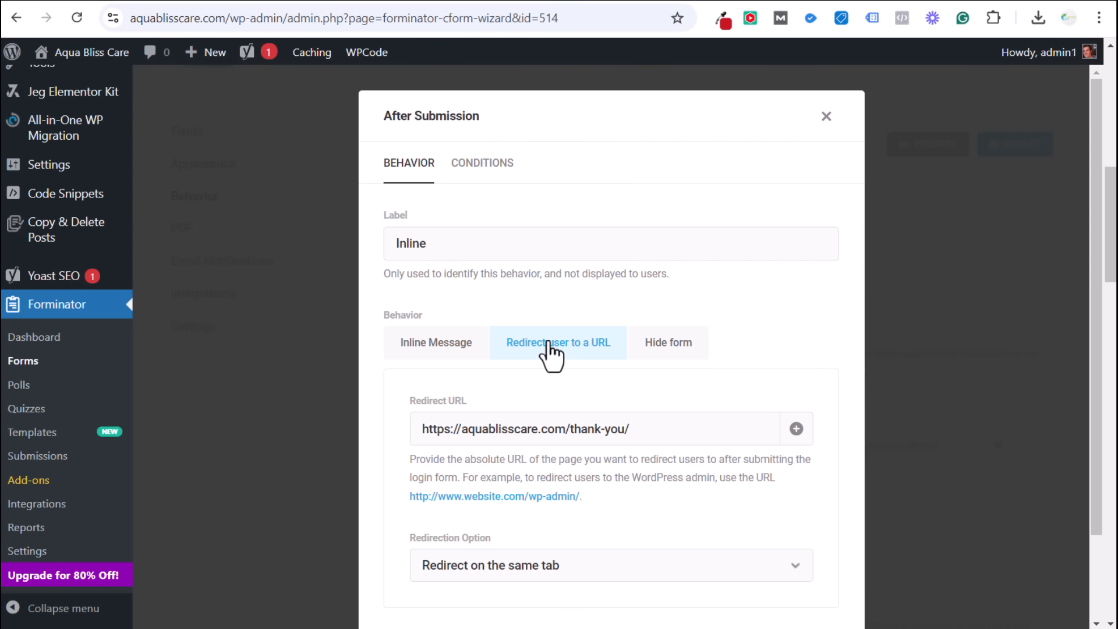
scroll(800, 375, down, 2)
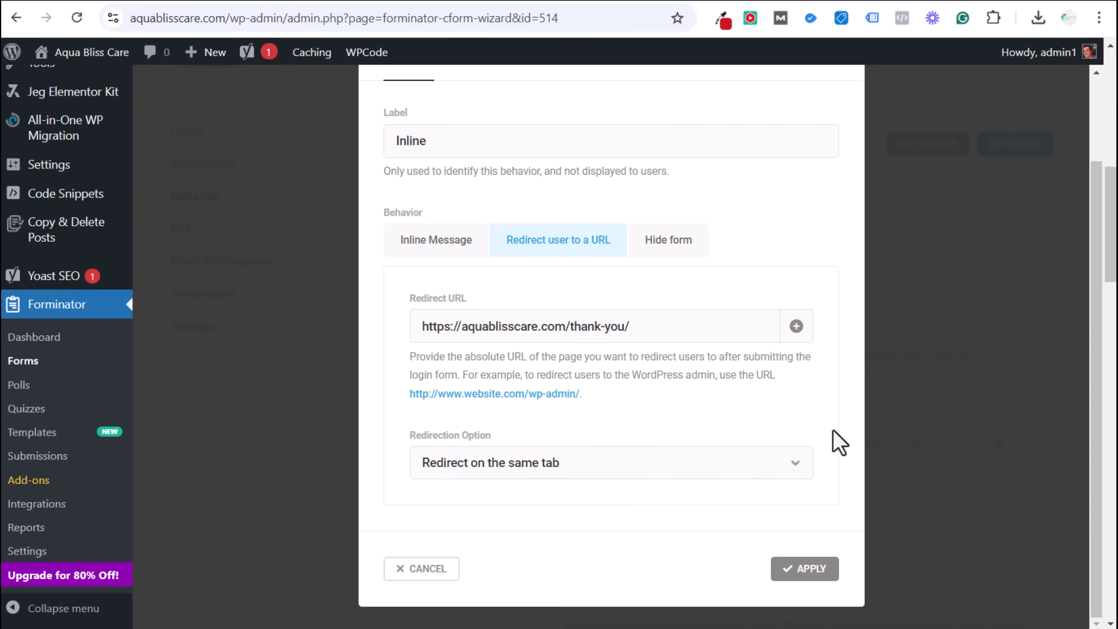
click(803, 569)
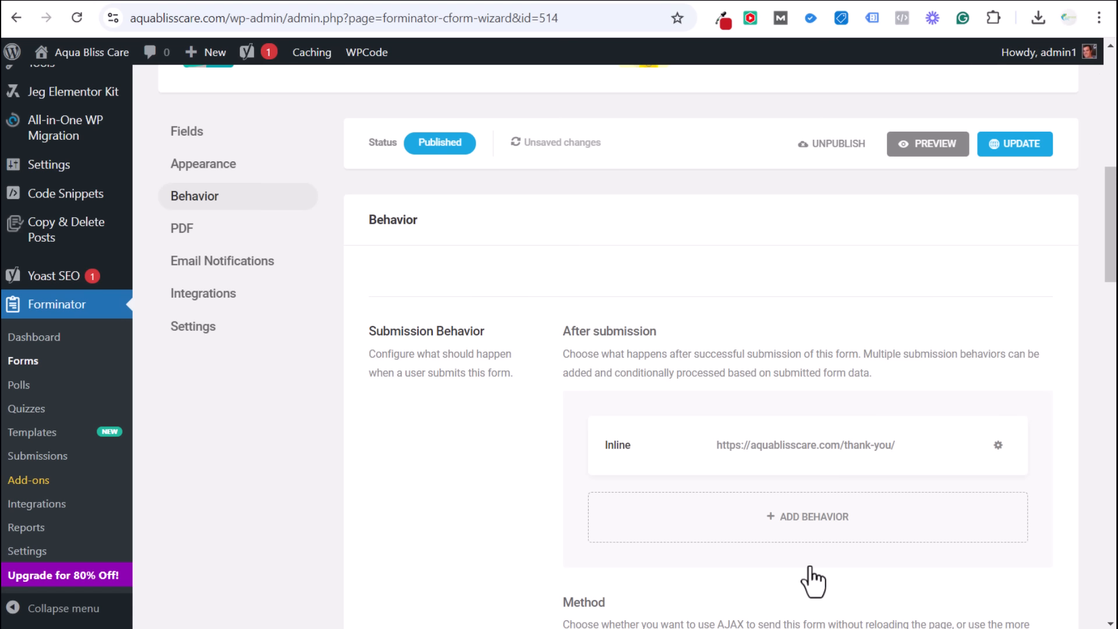
click(1021, 147)
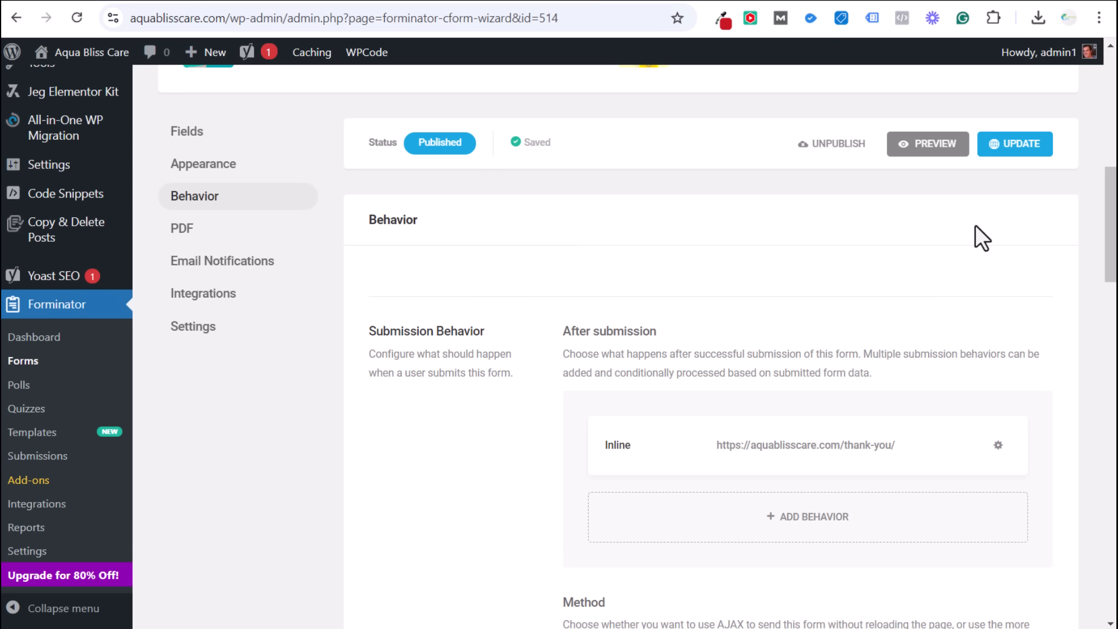
Glance at the contact page, update the form again, and reopen the contact us form's Behavior settings from the forms list.
click(287, 0)
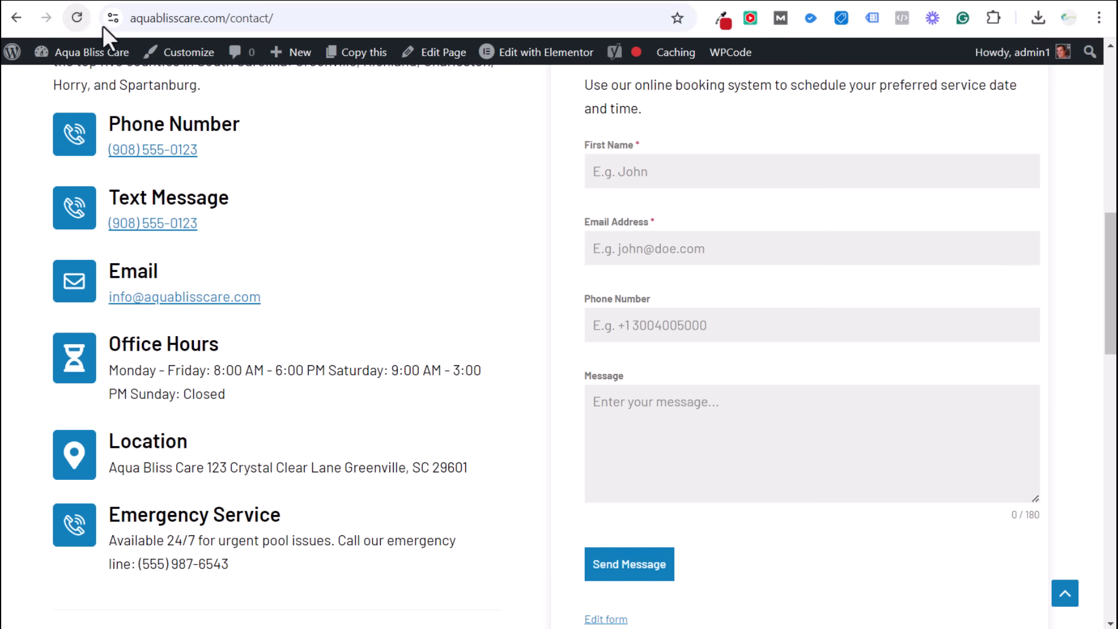
click(314, 2)
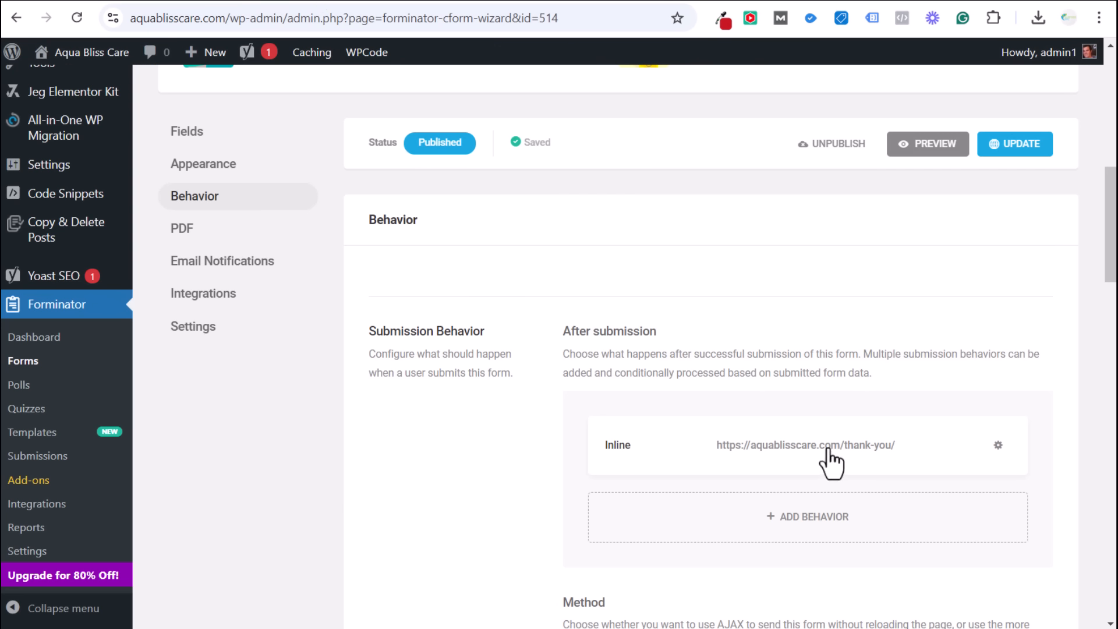
click(1015, 151)
scroll(605, 220, down, 5)
scroll(620, 315, down, 4)
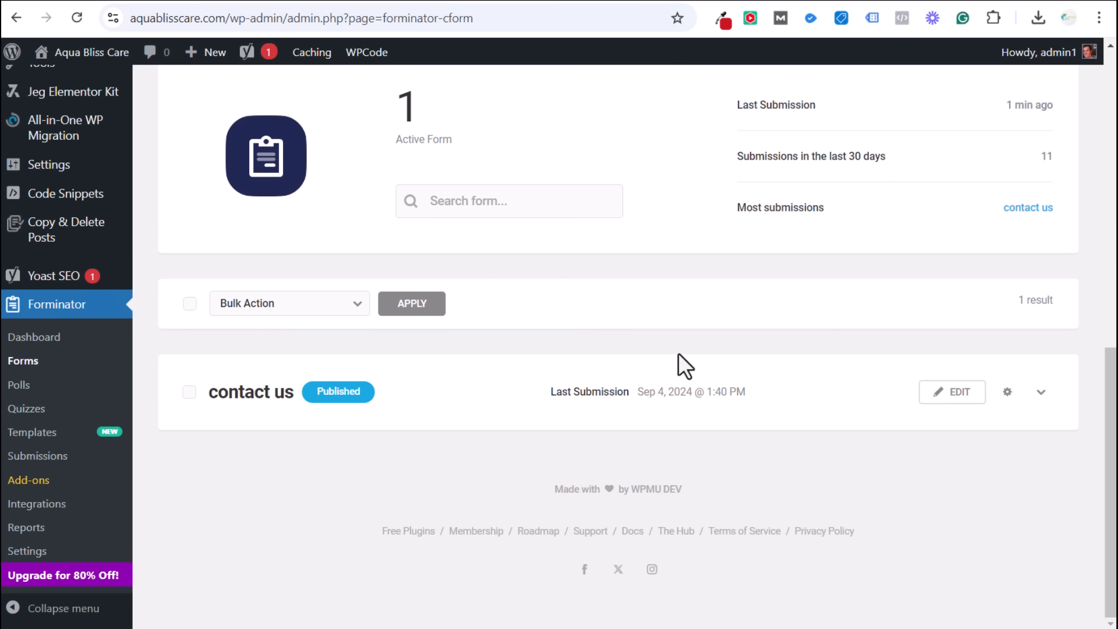
click(990, 407)
click(970, 398)
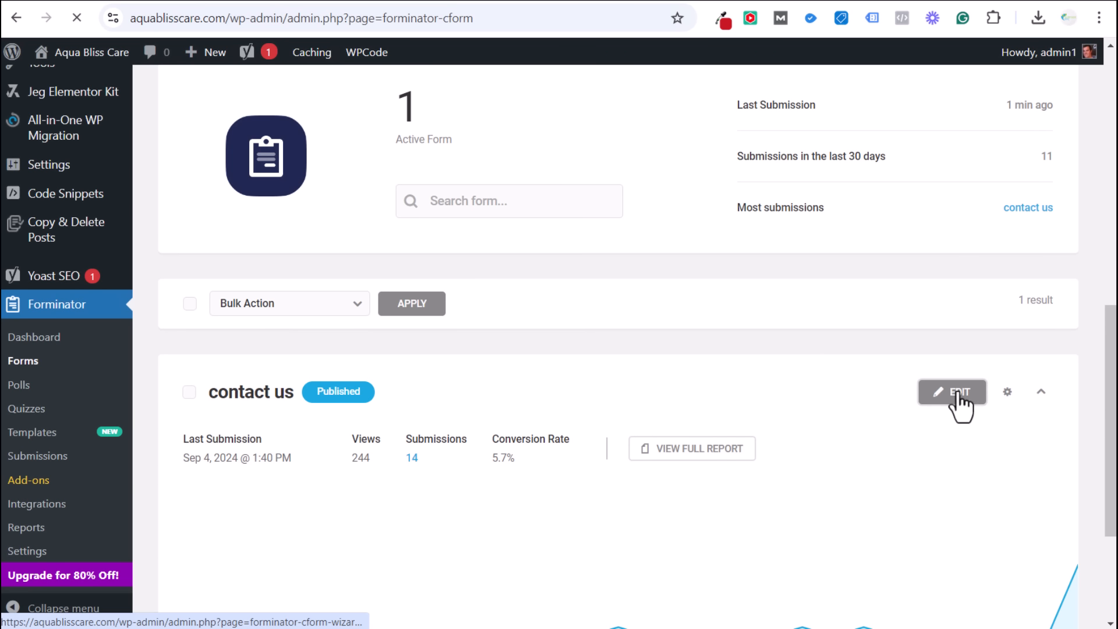
scroll(669, 384, down, 7)
scroll(648, 358, down, 4)
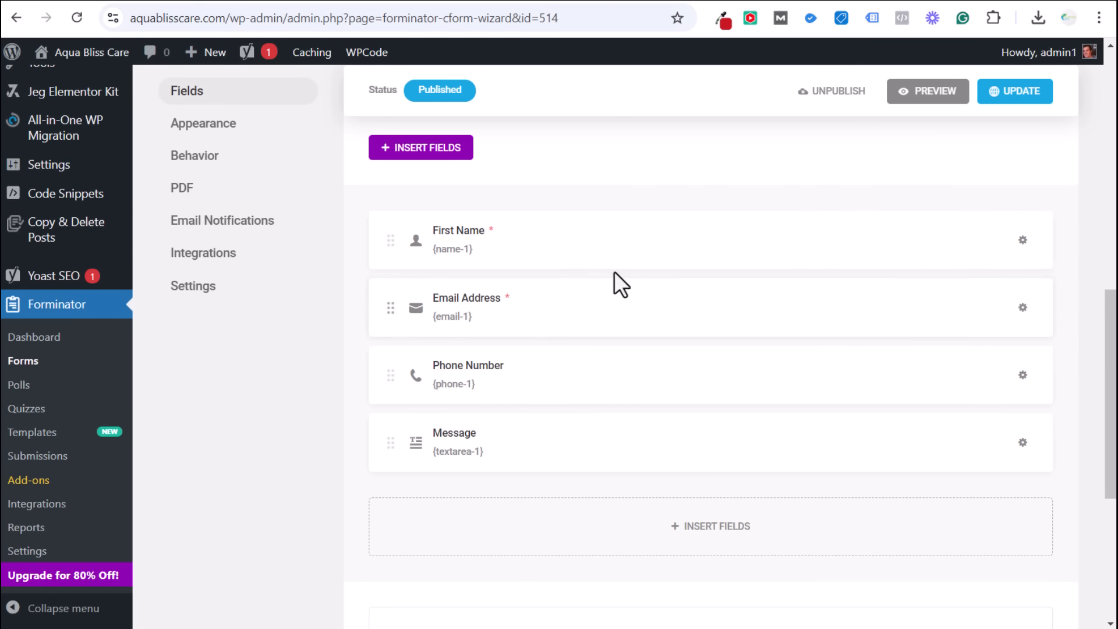
click(195, 156)
scroll(601, 292, down, 5)
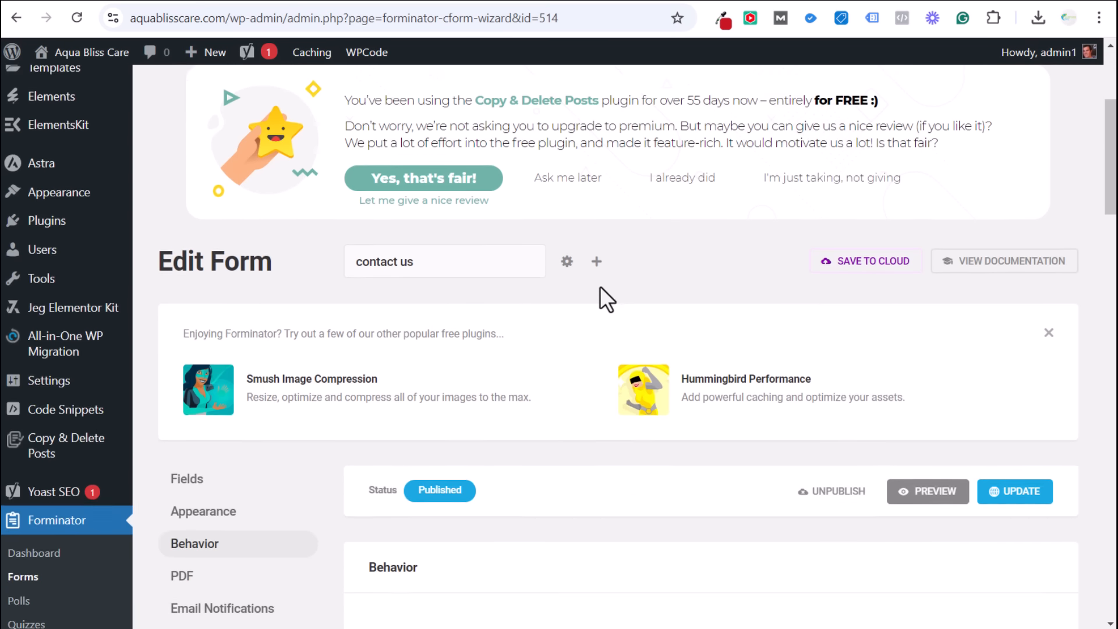
scroll(599, 286, down, 4)
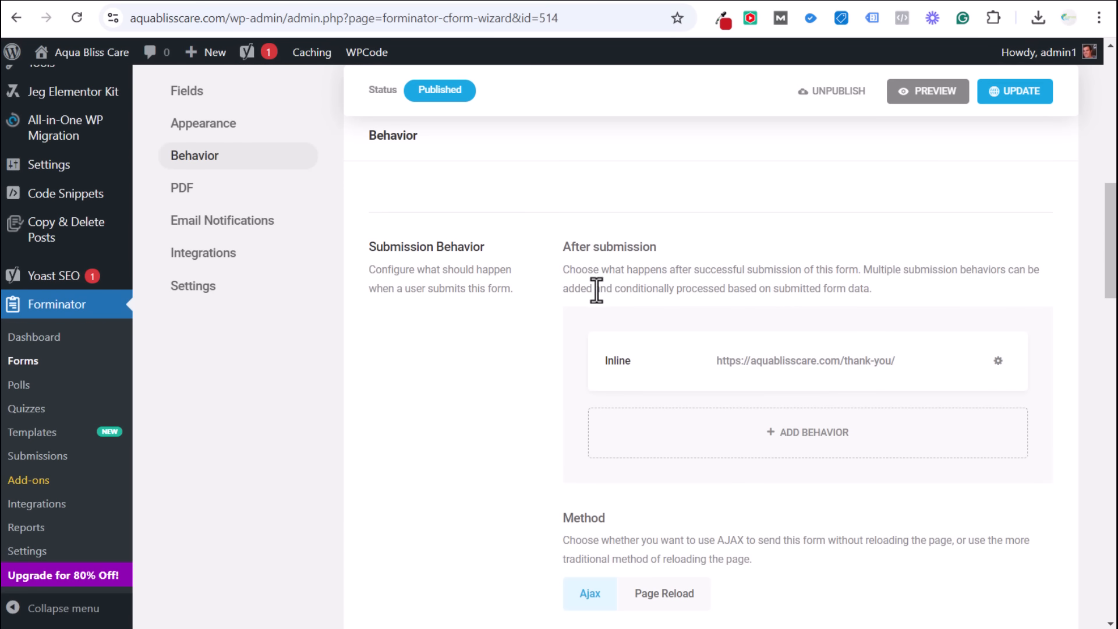
Rename the after-submission behavior's label to Redirect, apply the change and update the form.
click(719, 358)
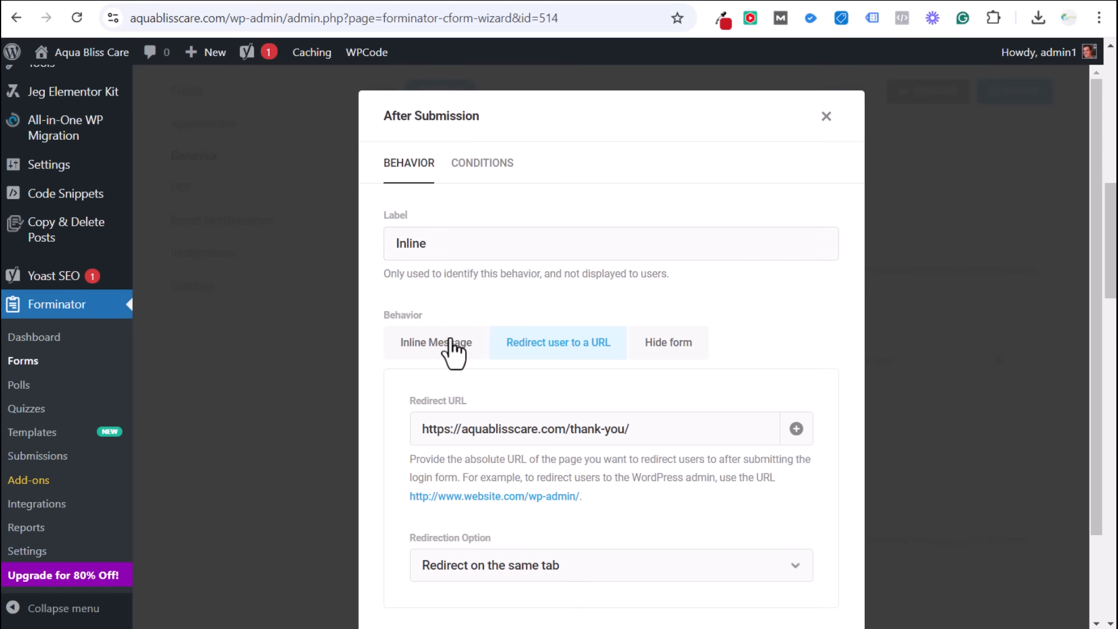
double_click(401, 243)
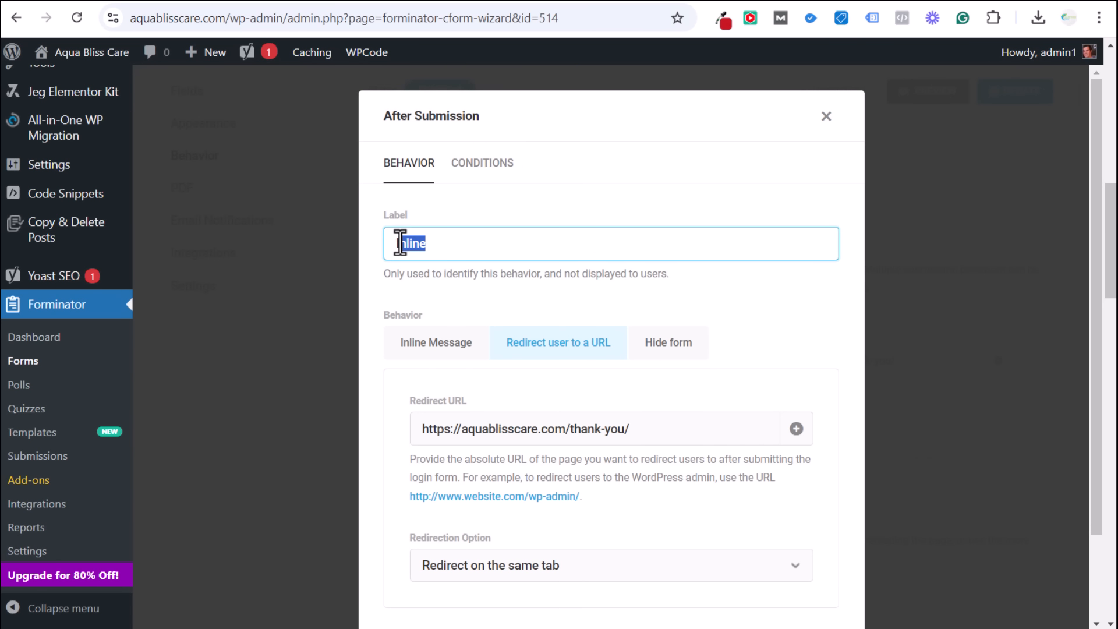
text(Redir)
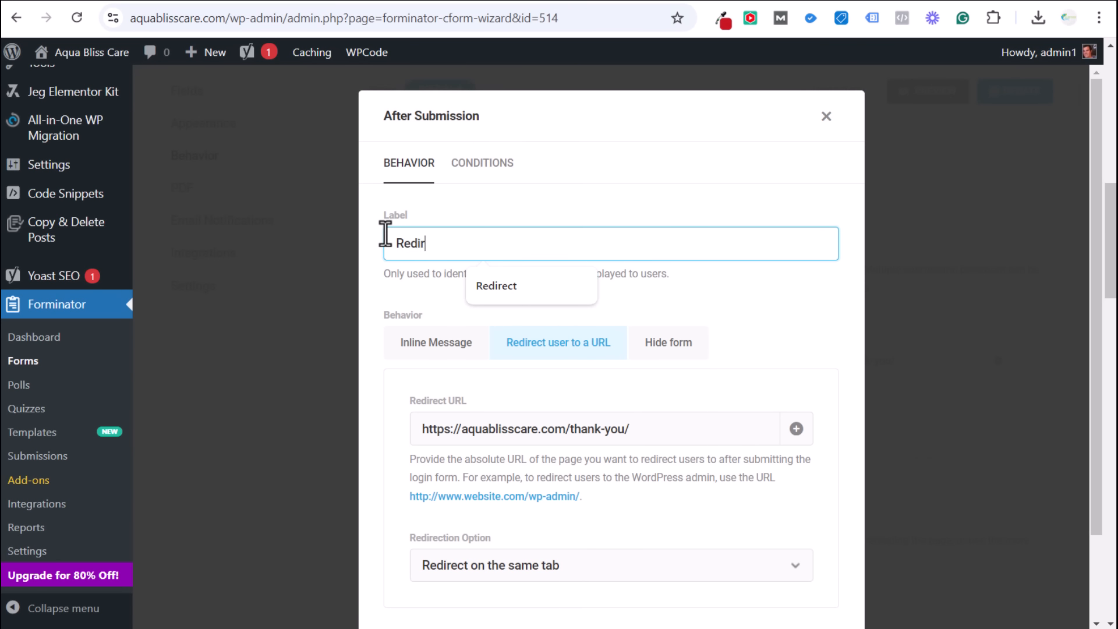
text(ect)
scroll(826, 491, down, 2)
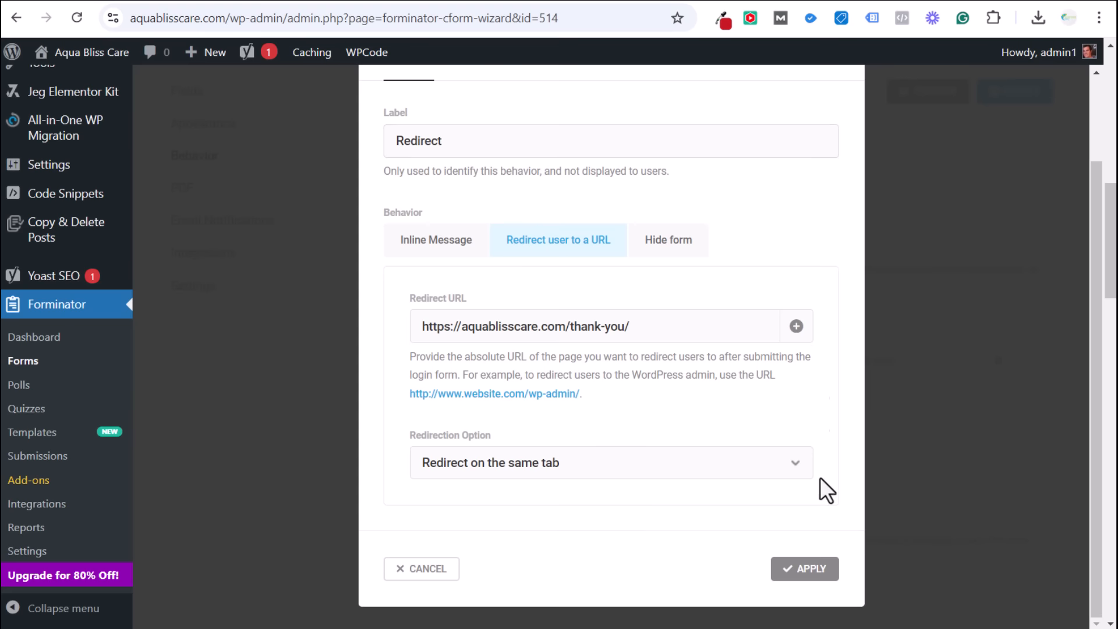
click(809, 568)
click(1020, 97)
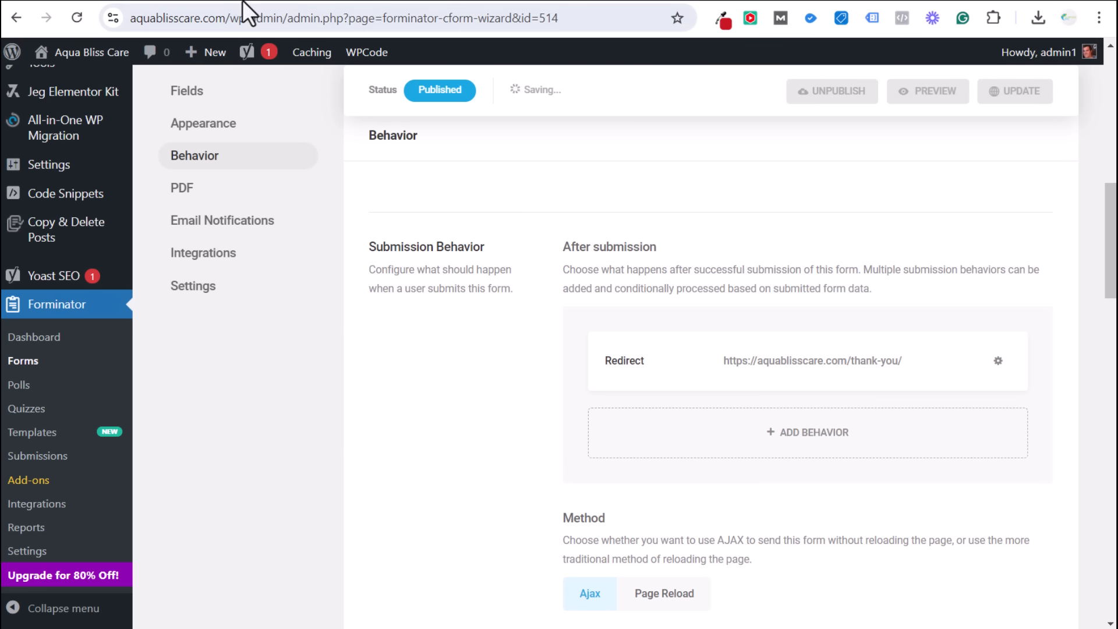
Review the contact page, the form's redirect behavior, and the Contact Form Button Clicked trigger with its referenced tag in Tag Manager.
click(278, 1)
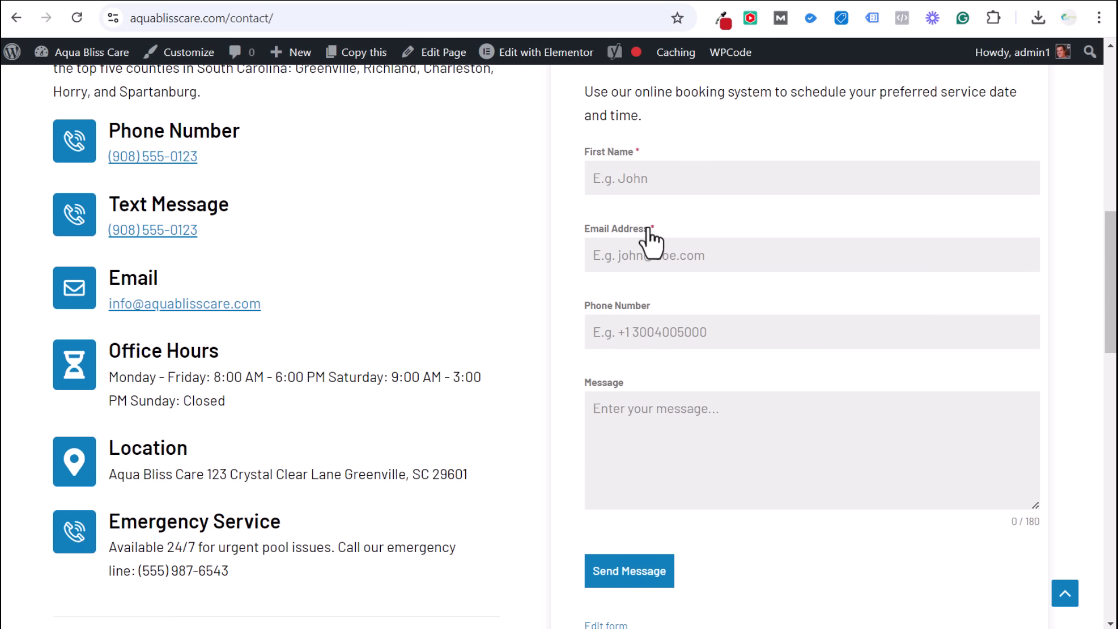
click(353, 2)
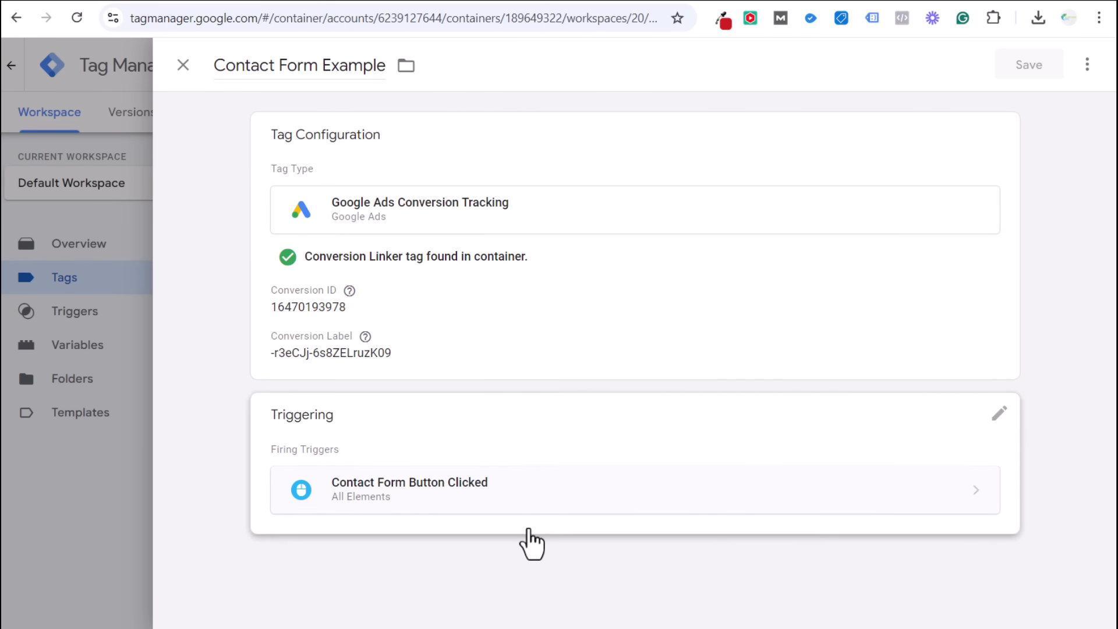
click(531, 505)
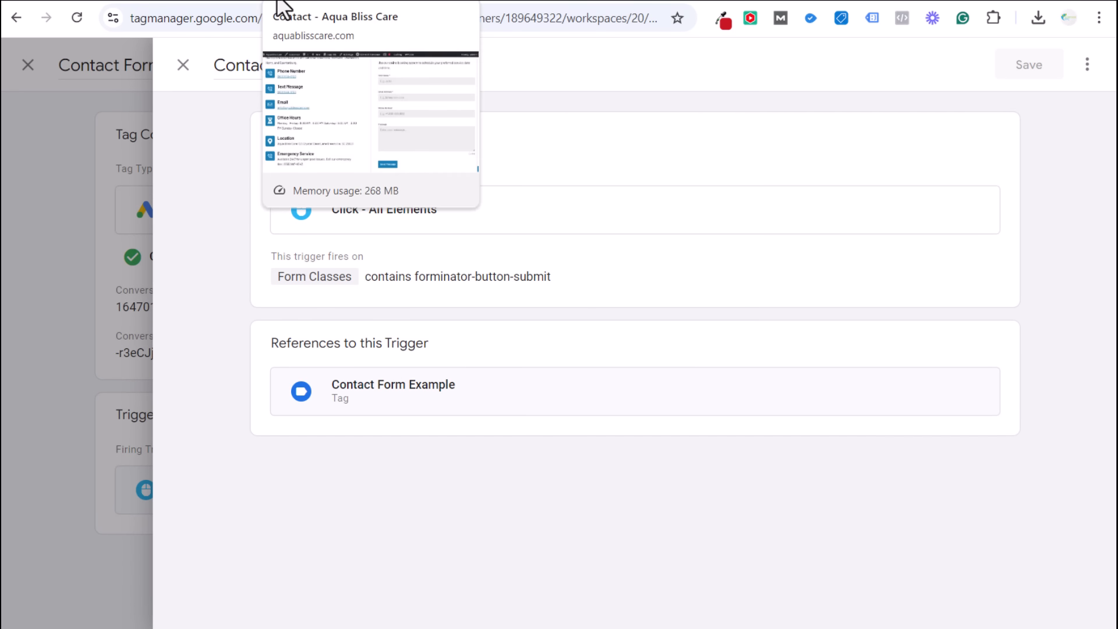
click(277, 2)
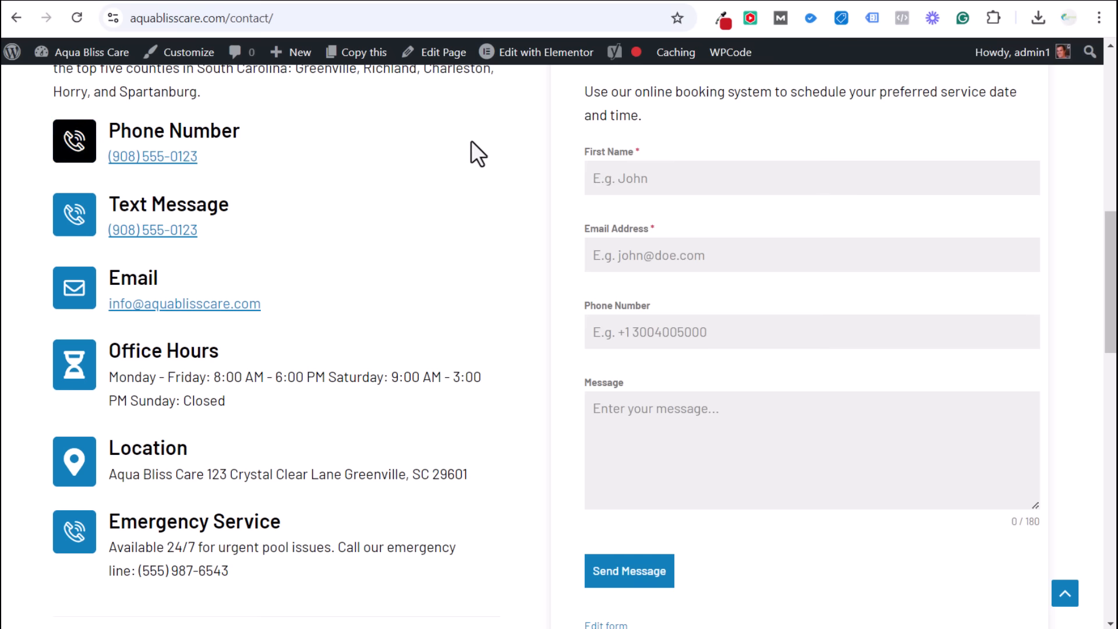
mouse_move(336, 6)
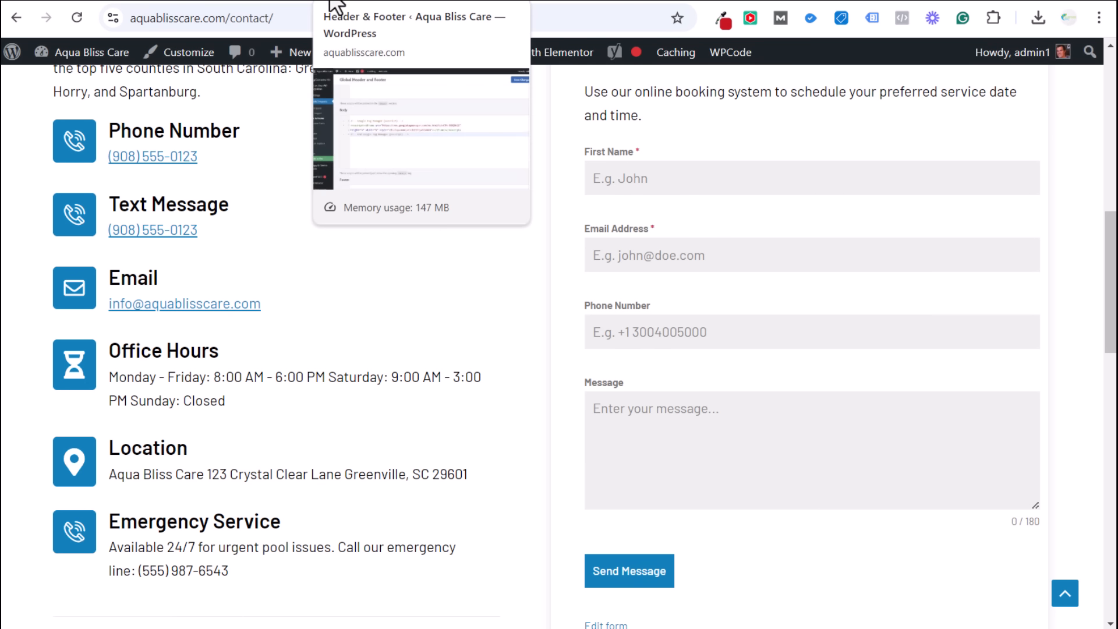
click(317, 7)
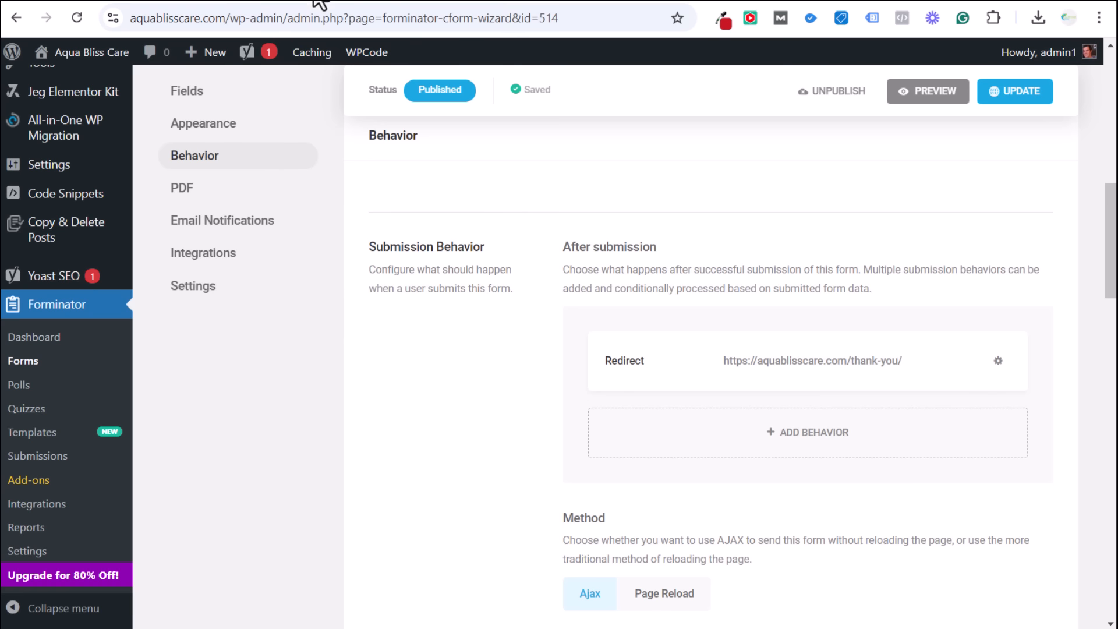
click(356, 5)
click(742, 404)
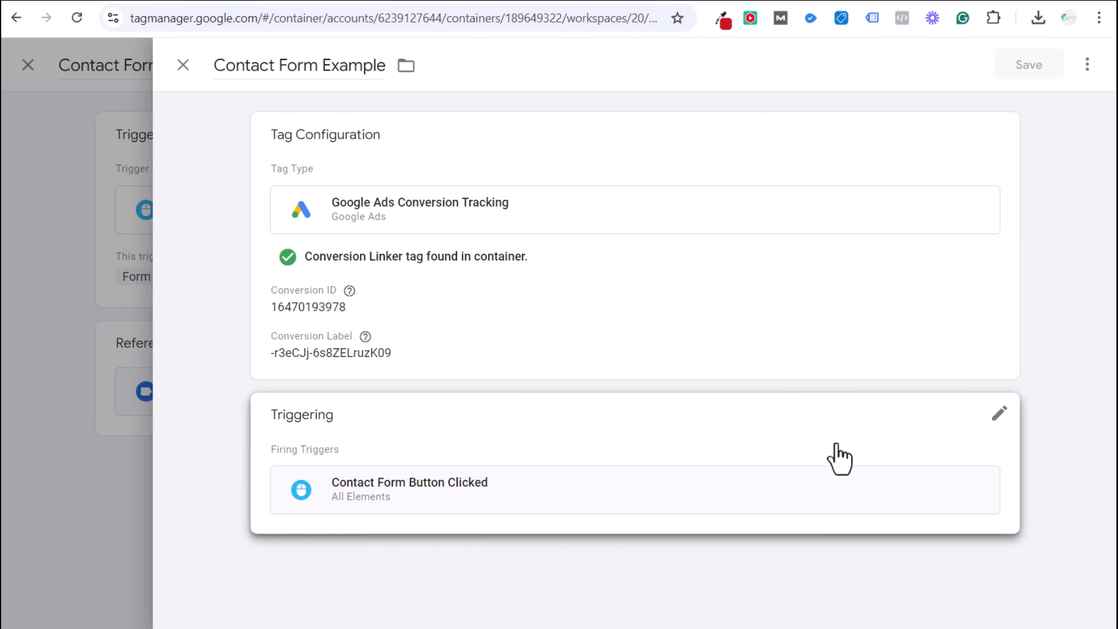
Change the Contact Form Button Clicked trigger to Page View, firing on some page views where Page URL contains thank-you.
click(834, 507)
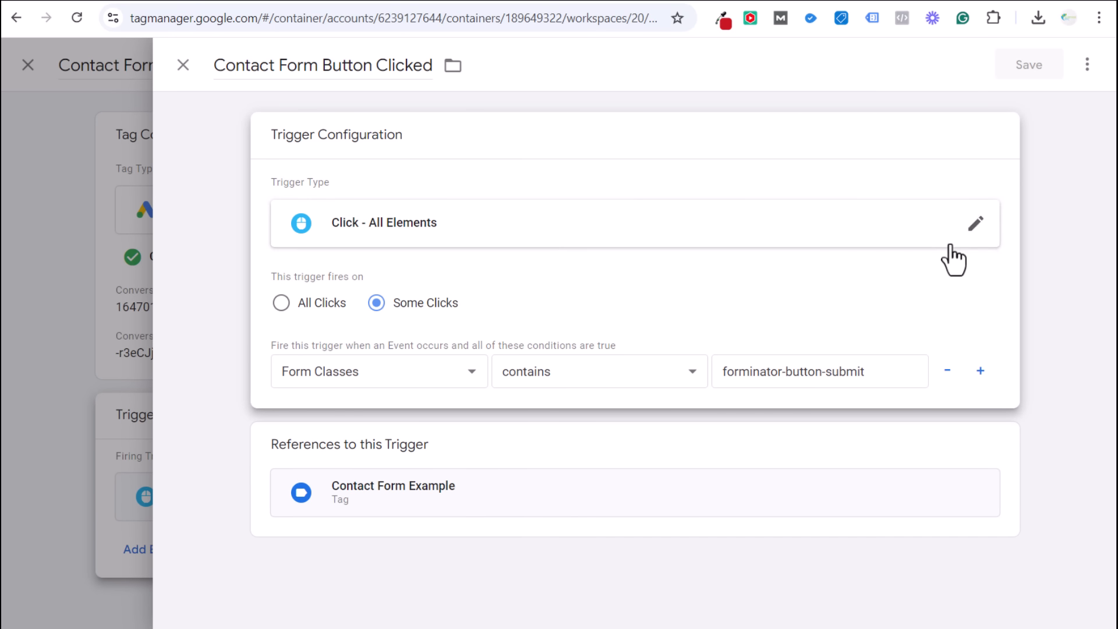
click(975, 226)
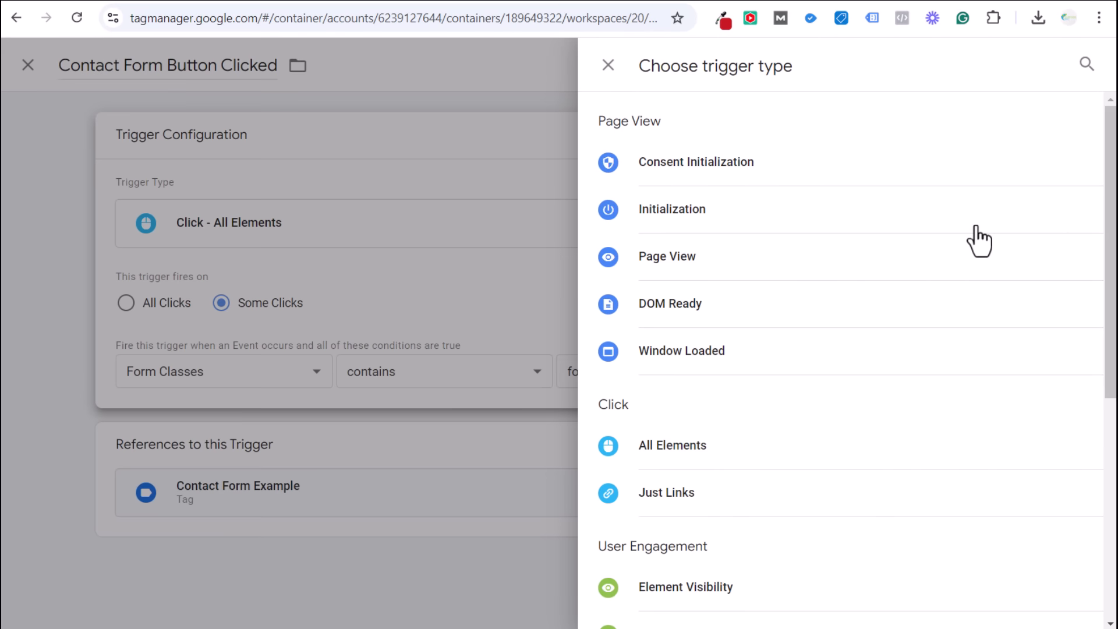
click(718, 257)
click(470, 371)
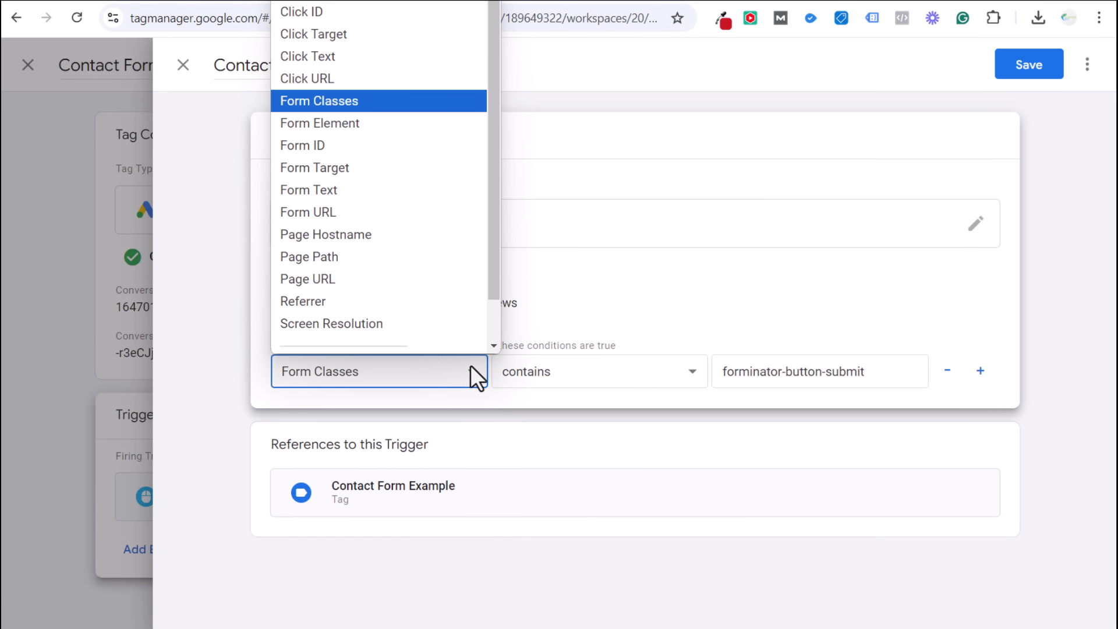
click(350, 278)
drag(876, 378, 659, 361)
text(thank-you)
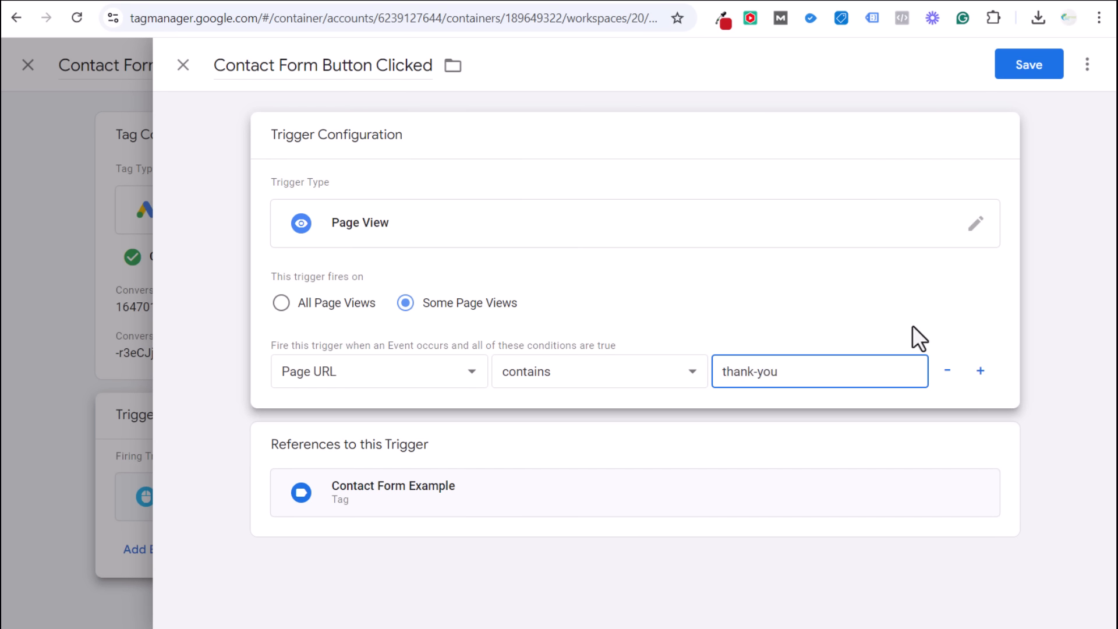
click(1037, 254)
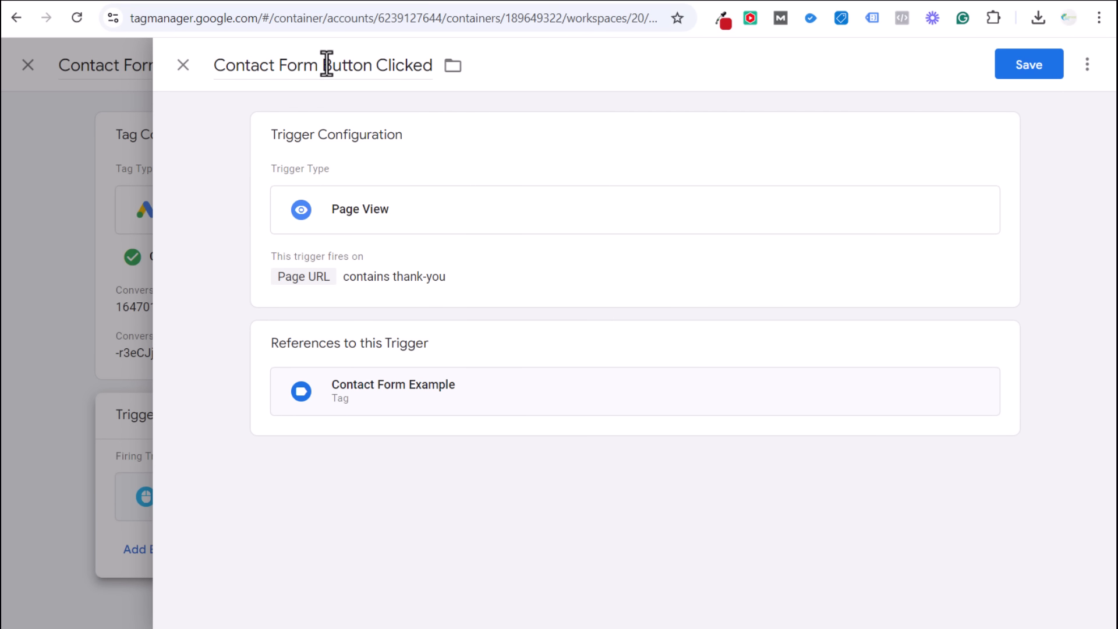
Rename the page view trigger to Contact Form Thank You Page and save it.
drag(326, 65, 456, 87)
text(Tha)
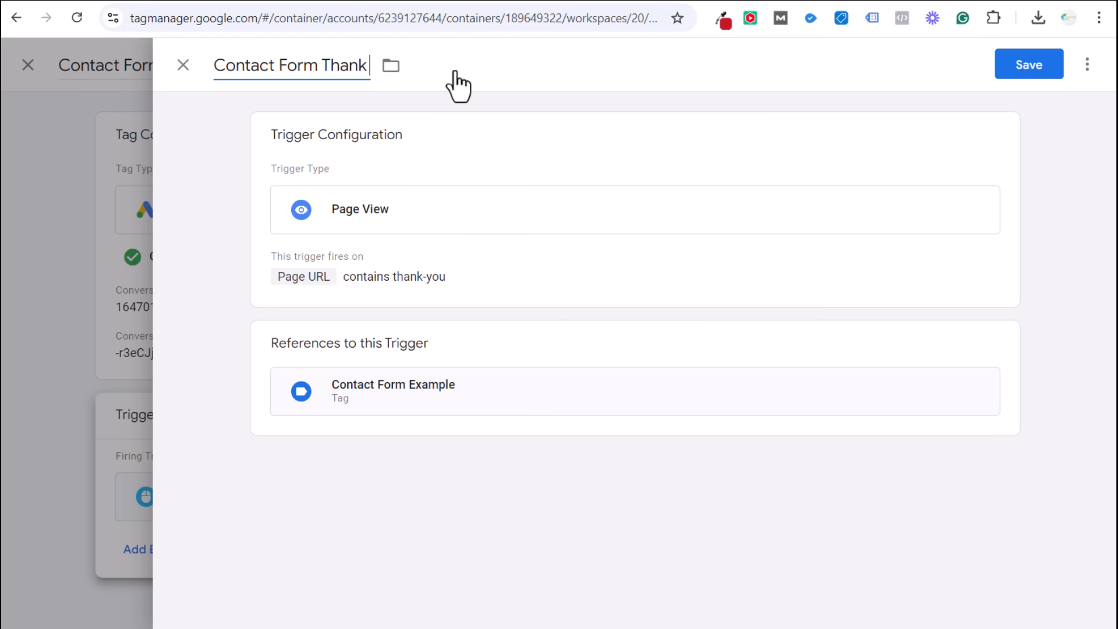
text(nk You Page)
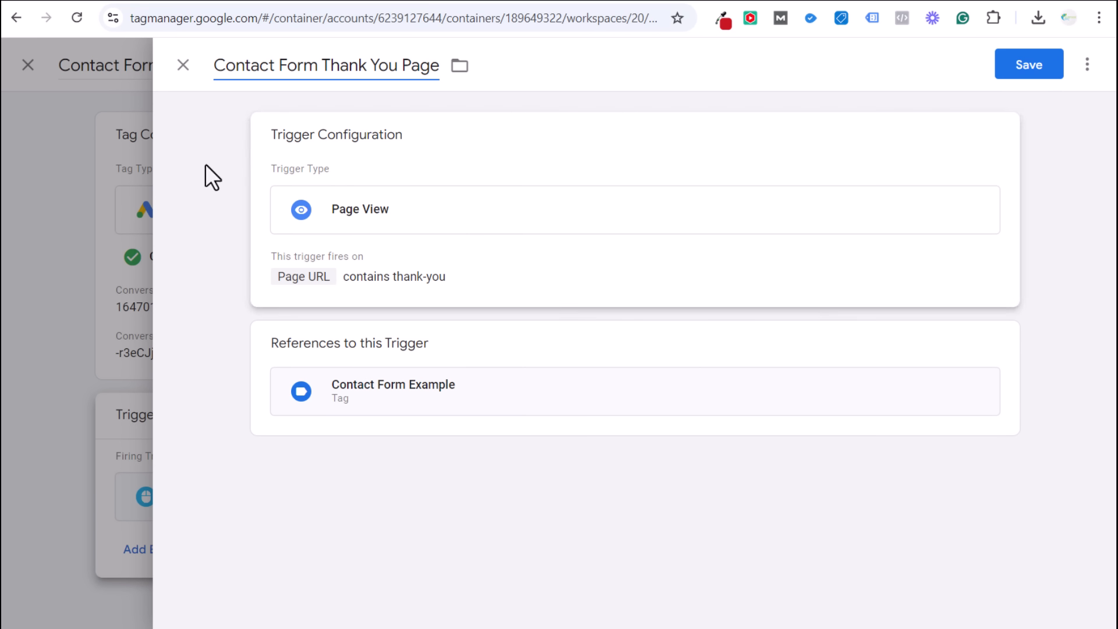
click(1013, 70)
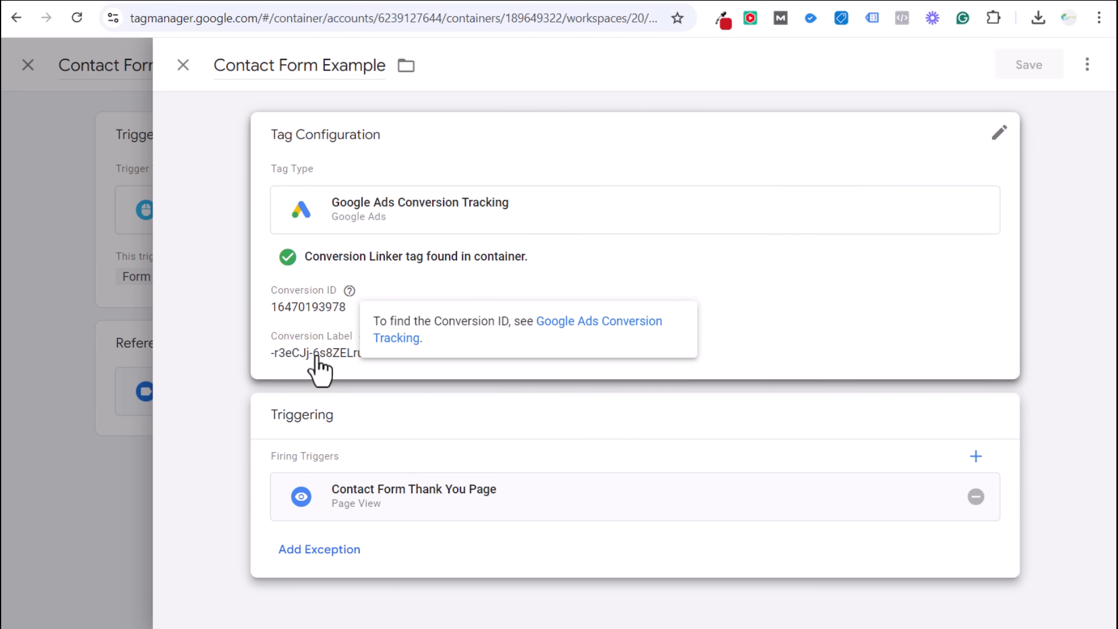
Compare the Contact Form Example tag's conversion ID and label with Google Ads, and close the open tag and trigger editors.
click(269, 1)
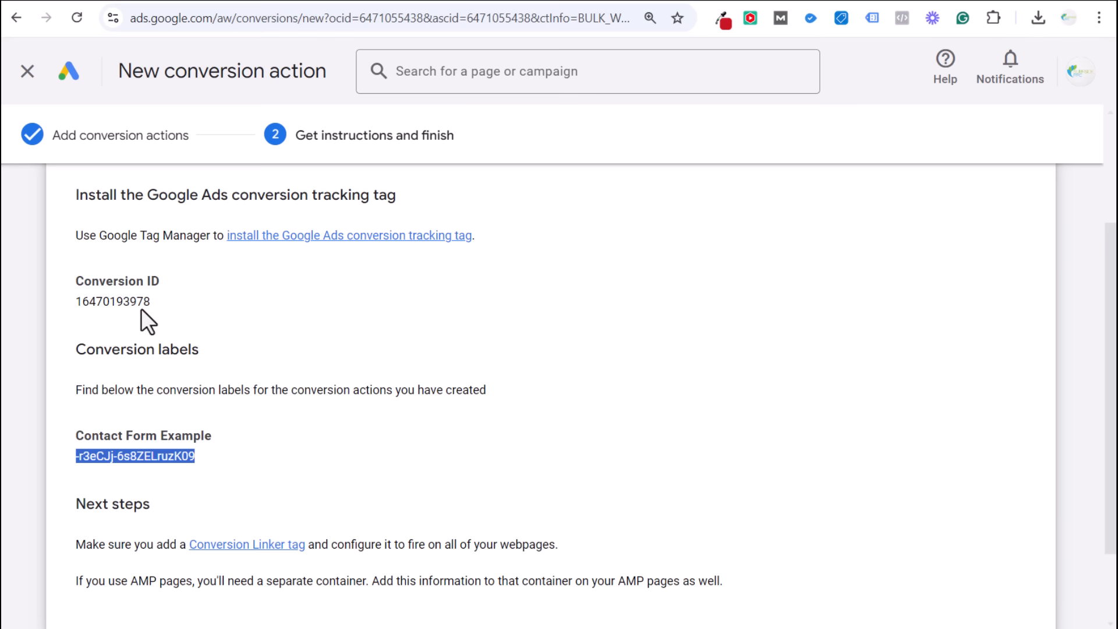
click(346, 2)
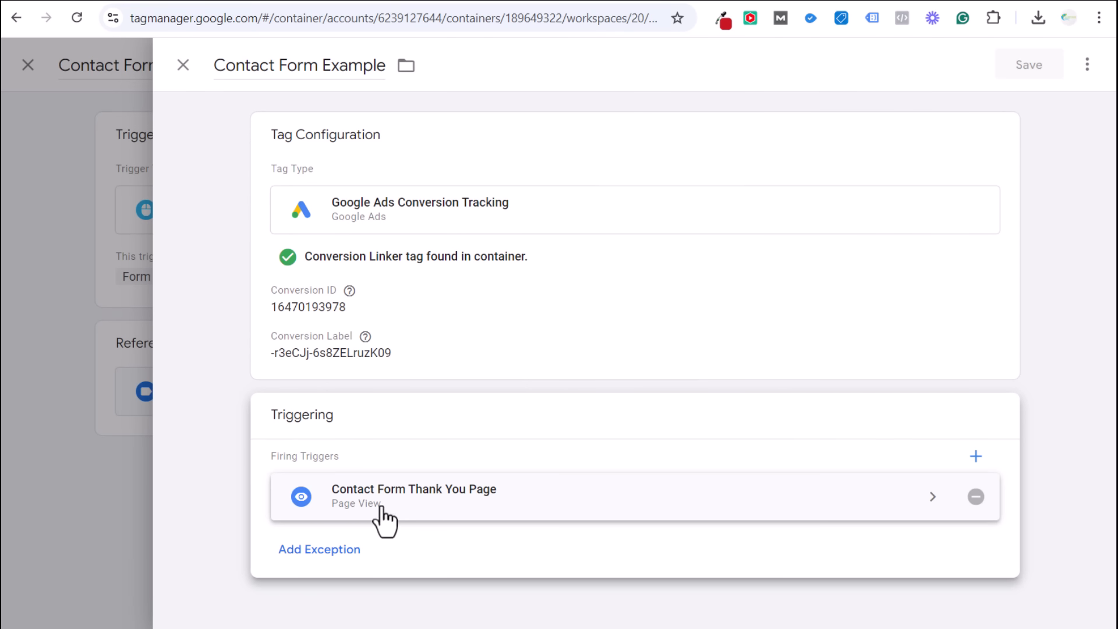
click(183, 65)
click(183, 65)
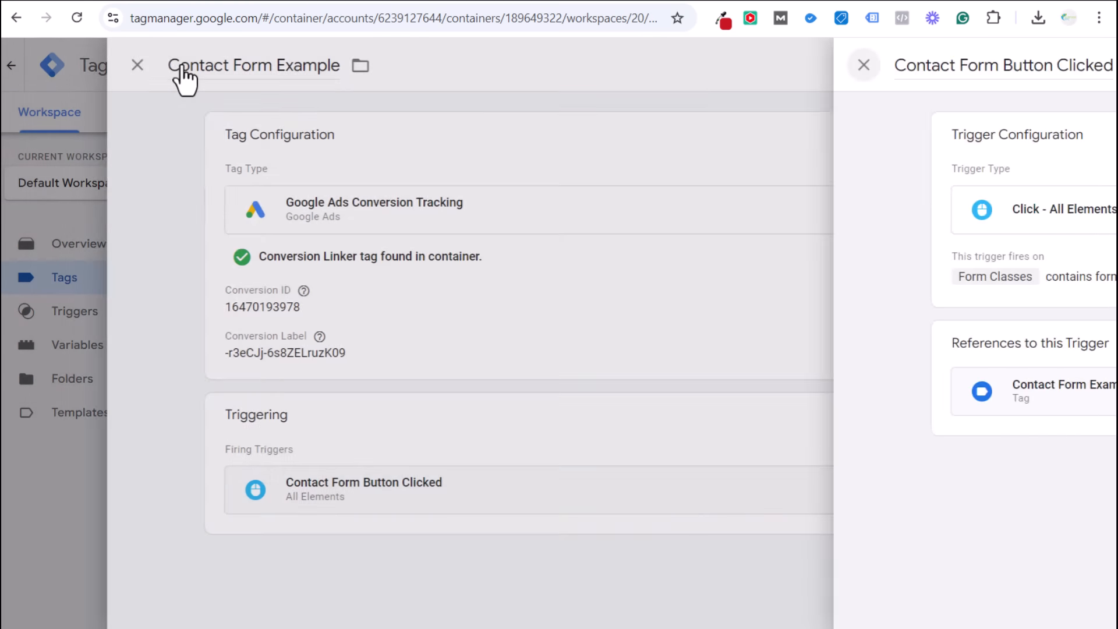
click(182, 65)
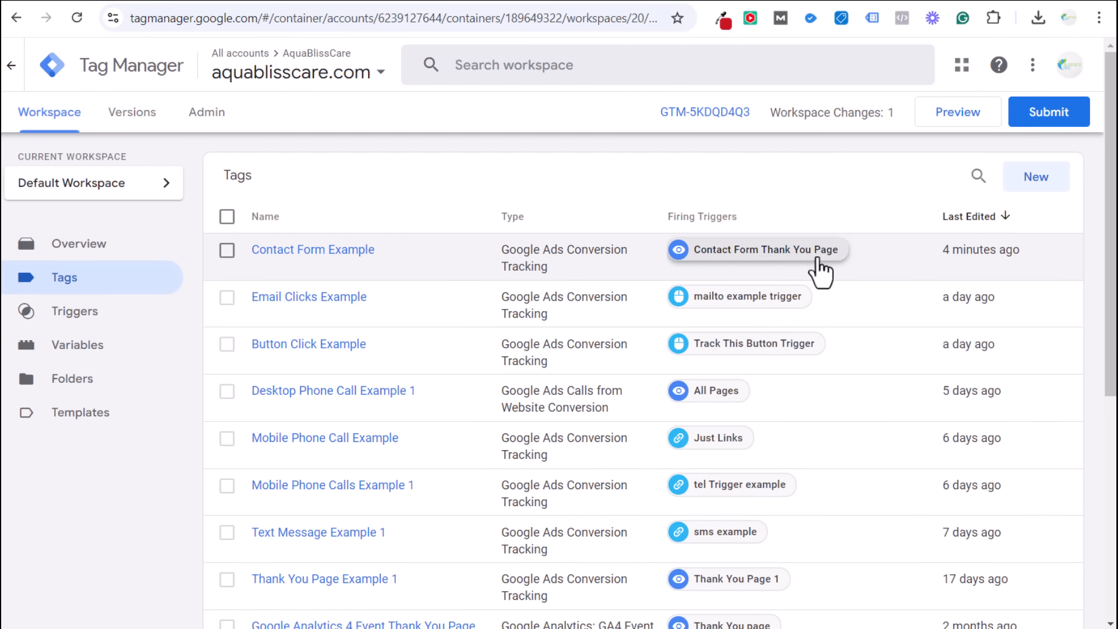
Publish the workspace changes as a version with the name and description New, and return to the workspace.
click(1042, 121)
click(390, 261)
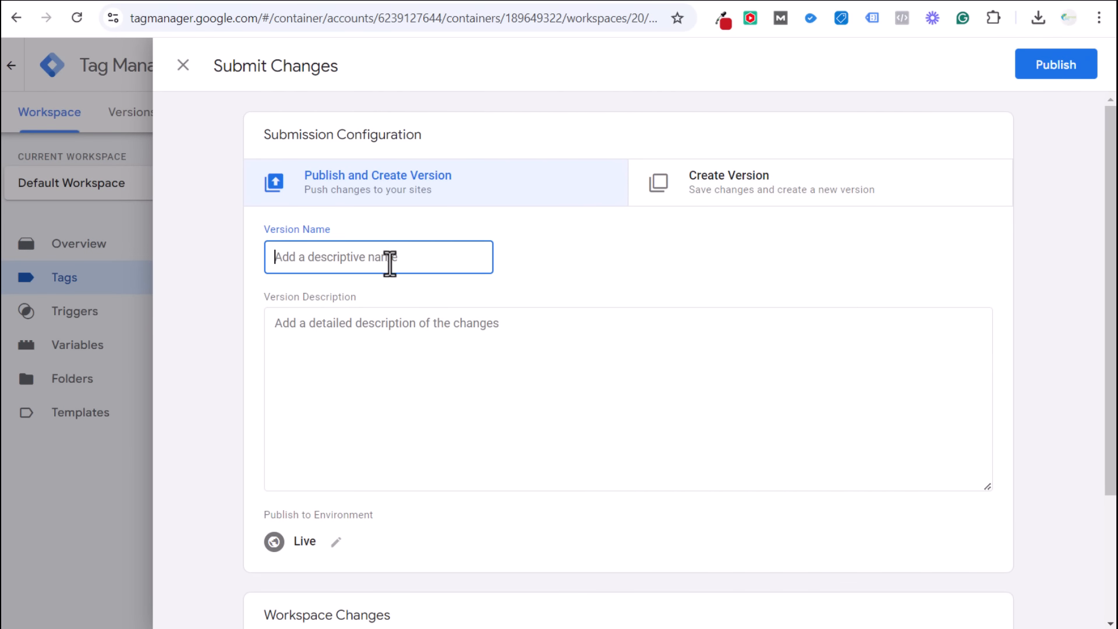
text(New)
drag(388, 261, 239, 258)
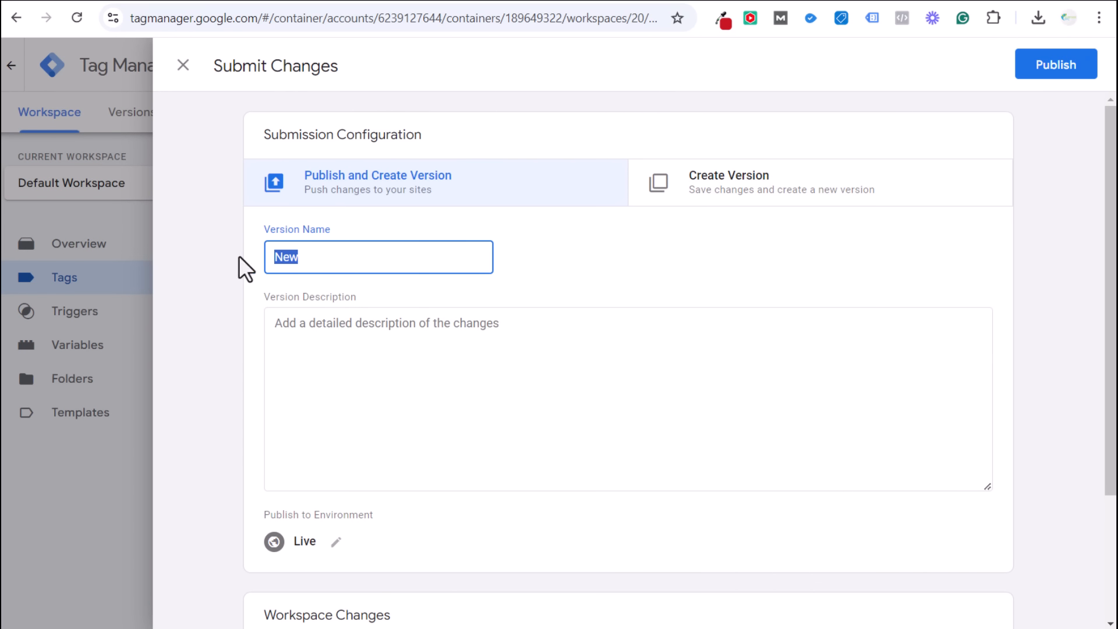
key(ctrl+c)
click(424, 337)
key(ctrl+v)
click(1062, 70)
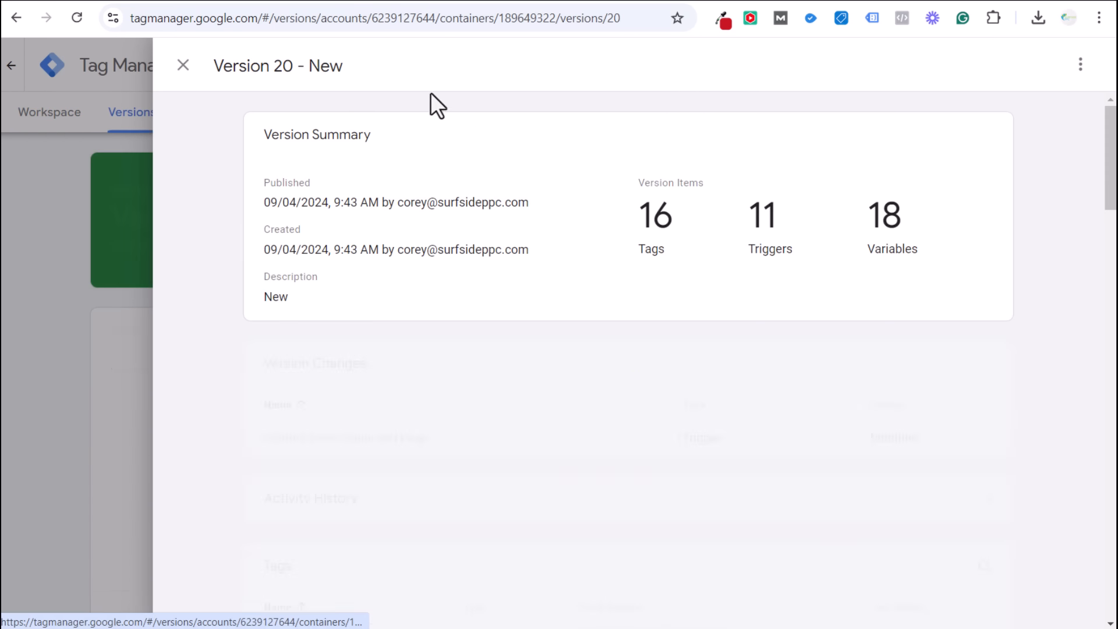
click(181, 70)
click(68, 117)
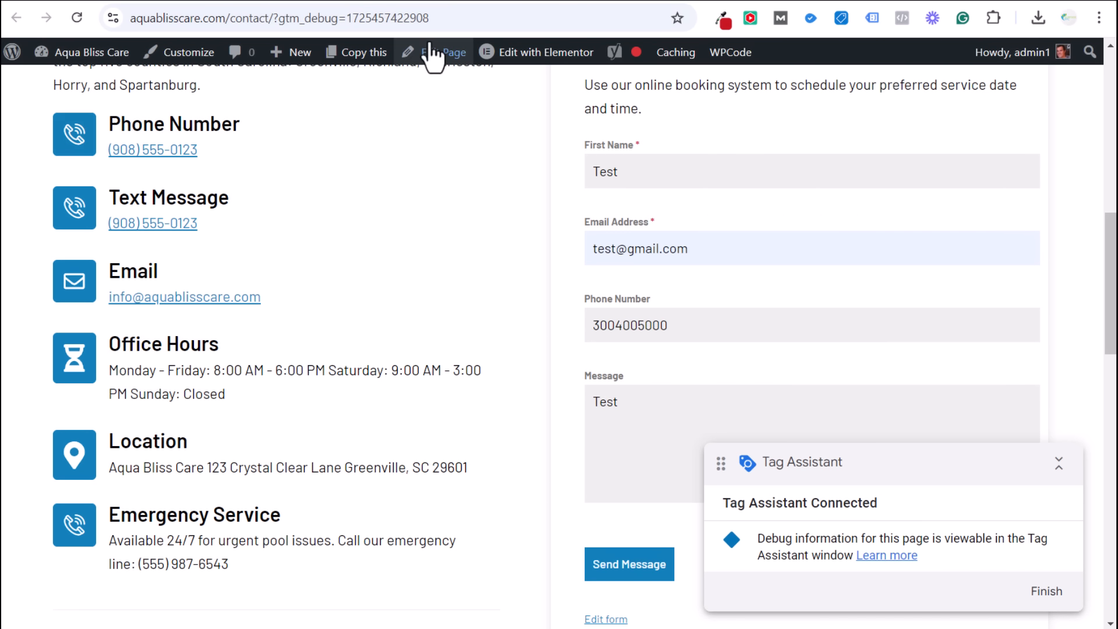
Submit the filled-in test contact form on the website in debug mode and review the thank-you page.
click(342, 0)
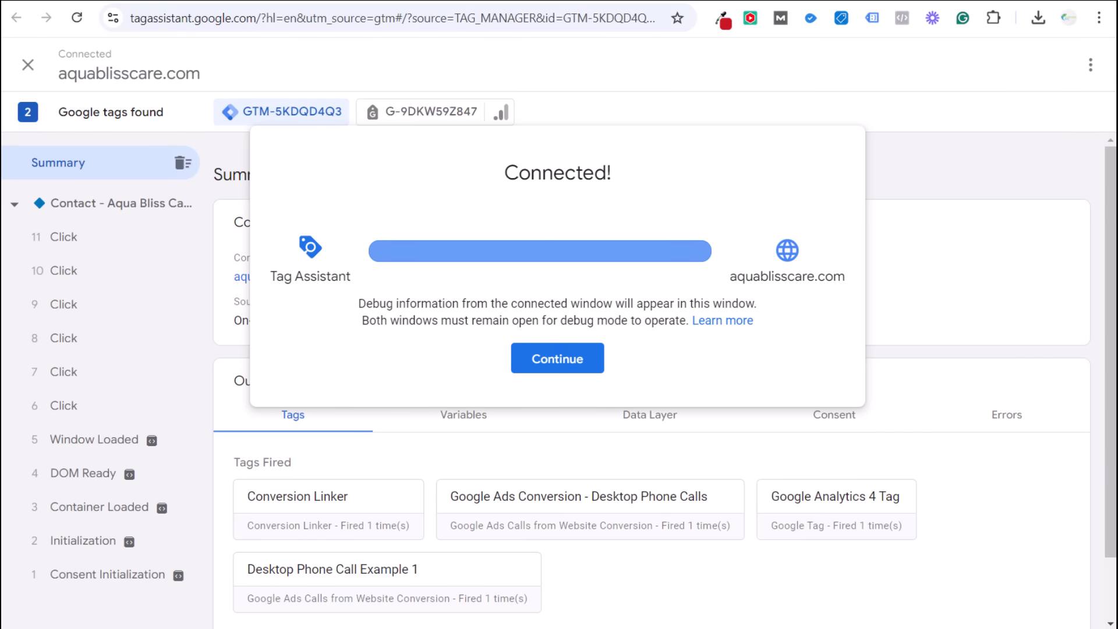
click(368, 5)
click(617, 563)
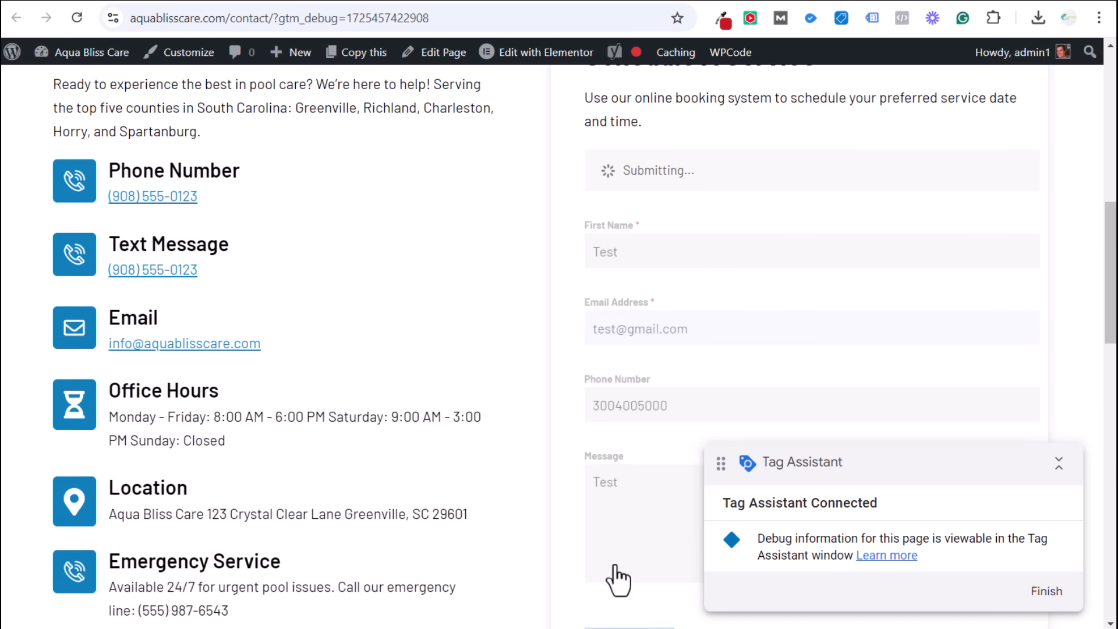
scroll(518, 162, up, 3)
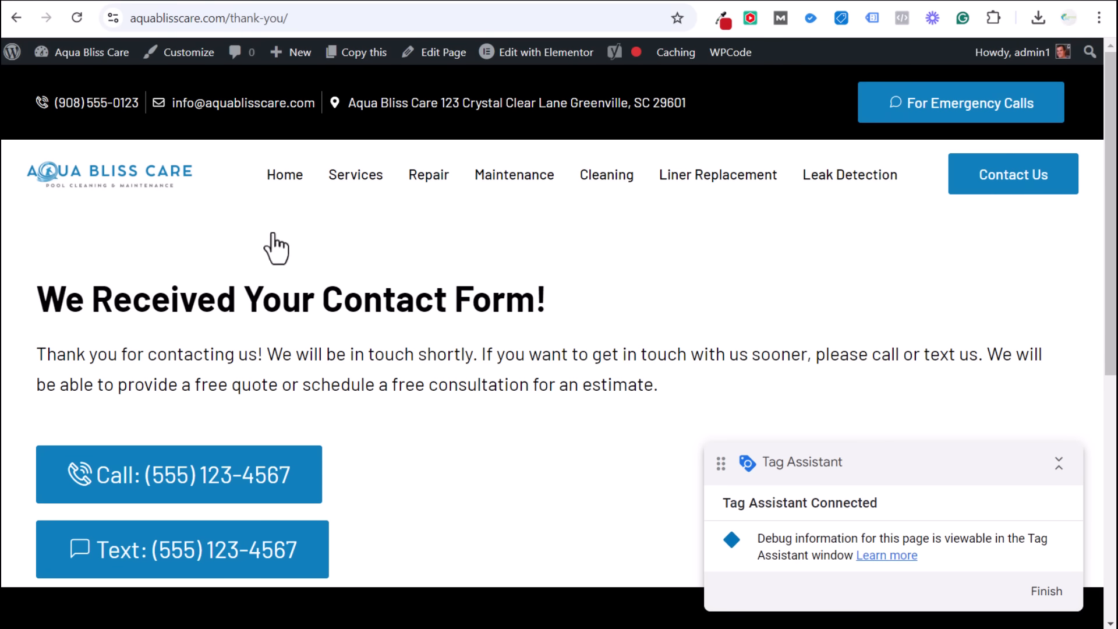
scroll(238, 251, down, 2)
drag(44, 216, 270, 214)
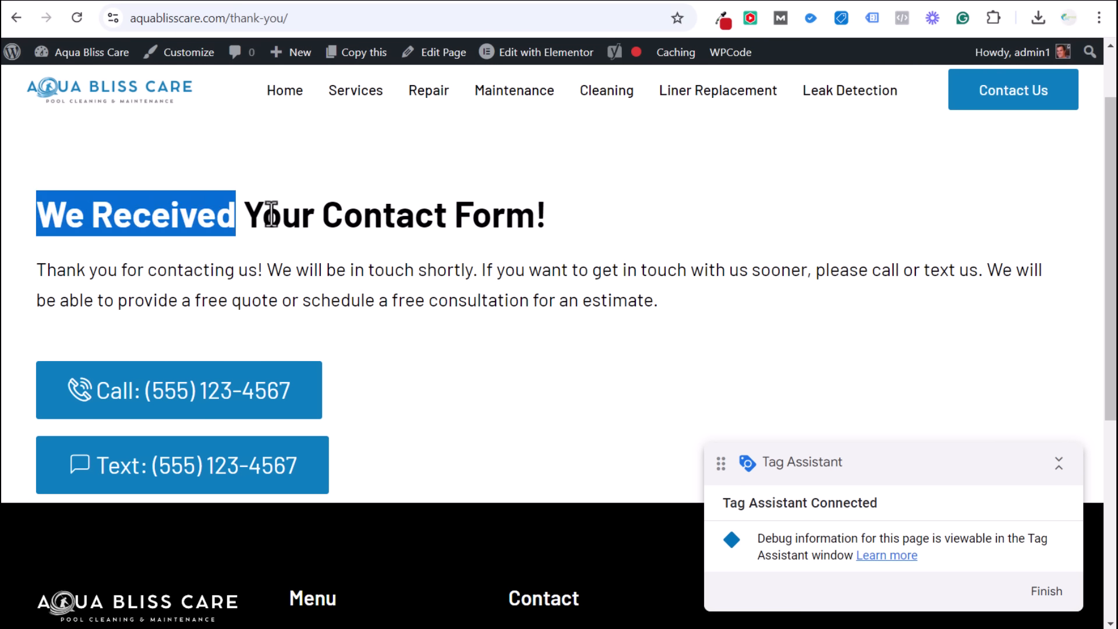
click(340, 317)
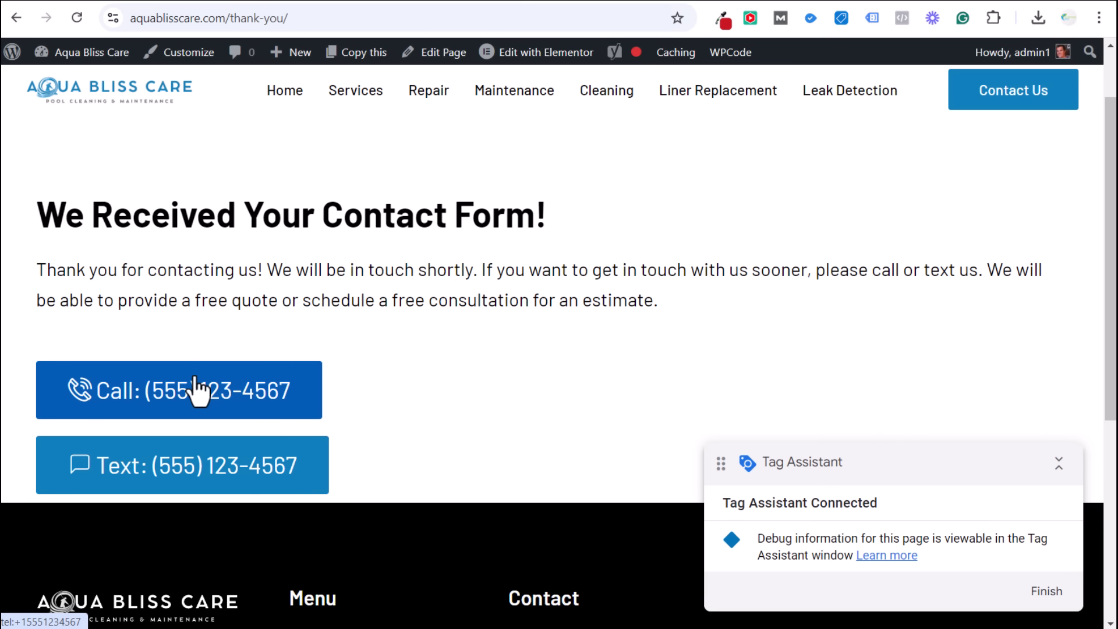
Examine which tags fired on the contact and thank-you page events in Tag Assistant, and check the tags list in Tag Manager.
click(348, 2)
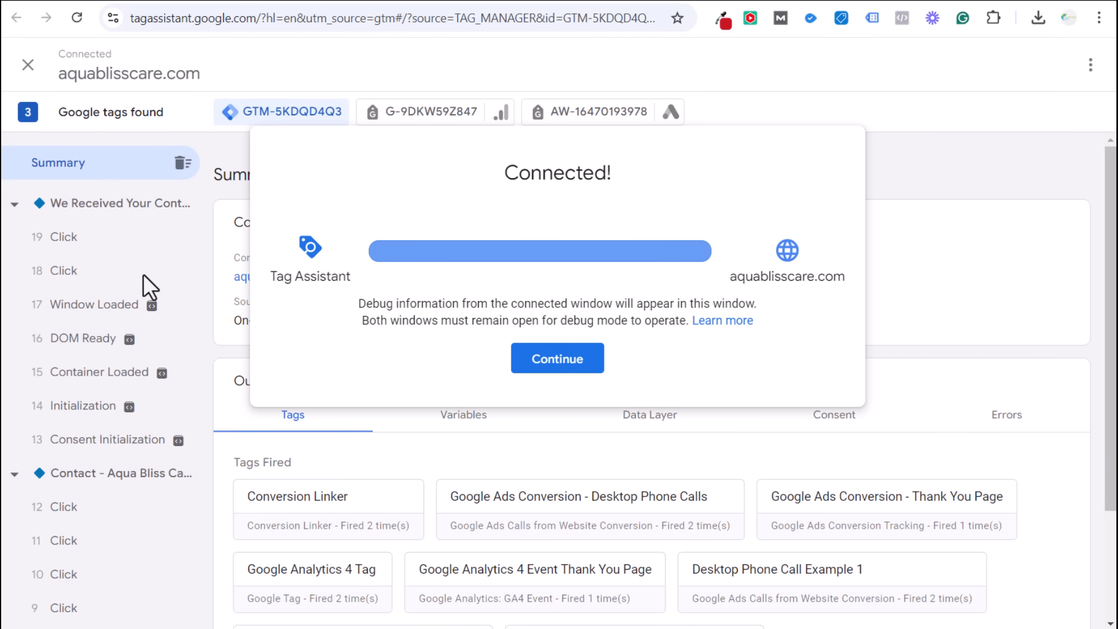
click(79, 278)
click(67, 273)
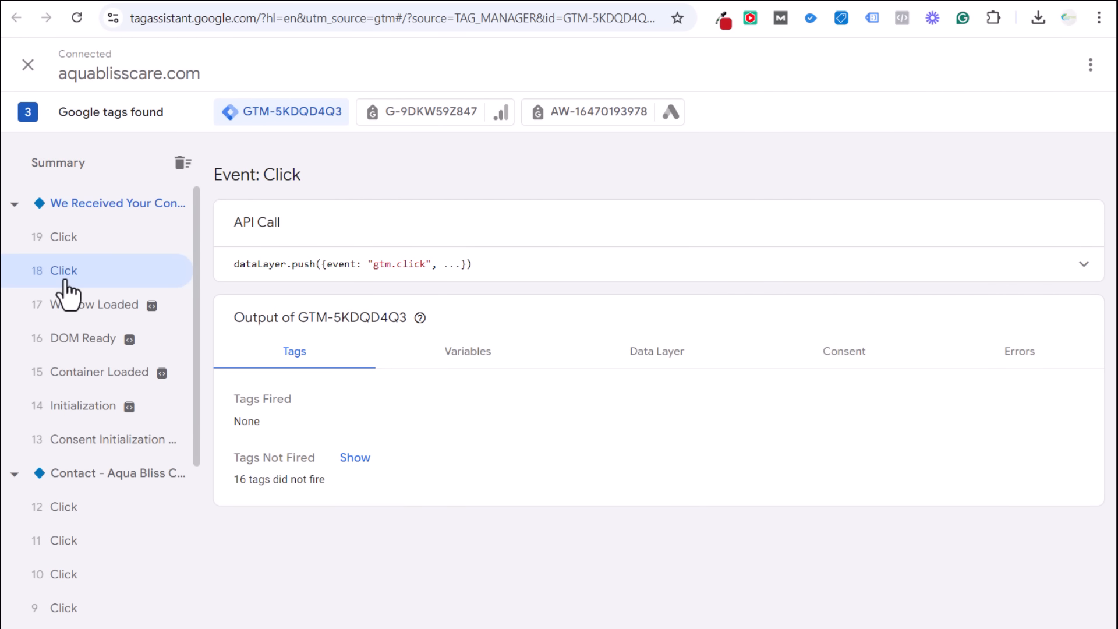
click(141, 240)
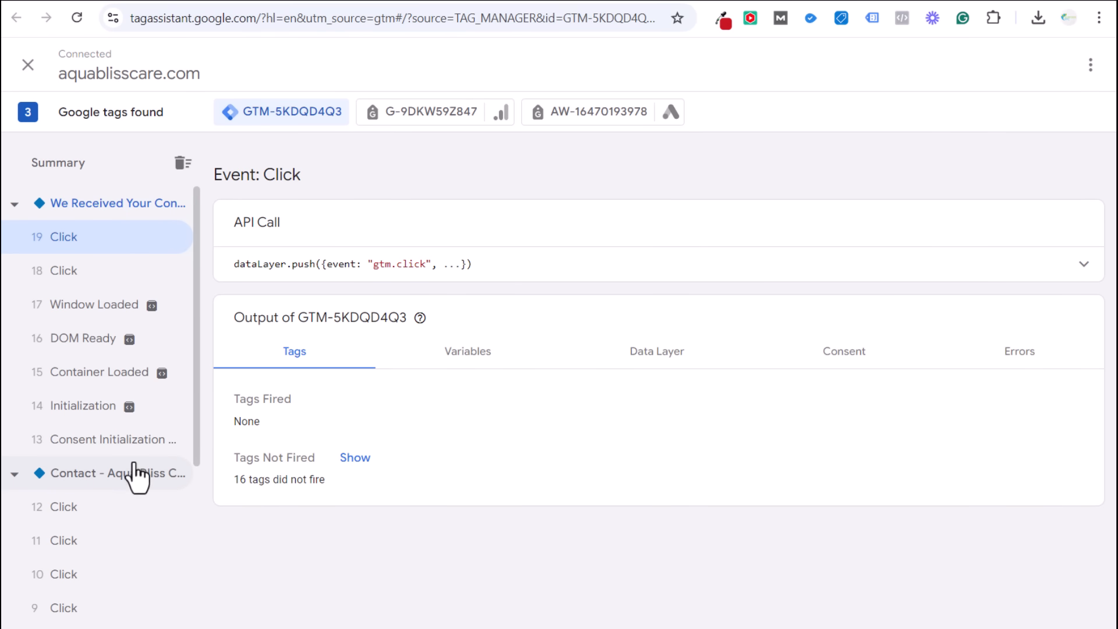
click(105, 474)
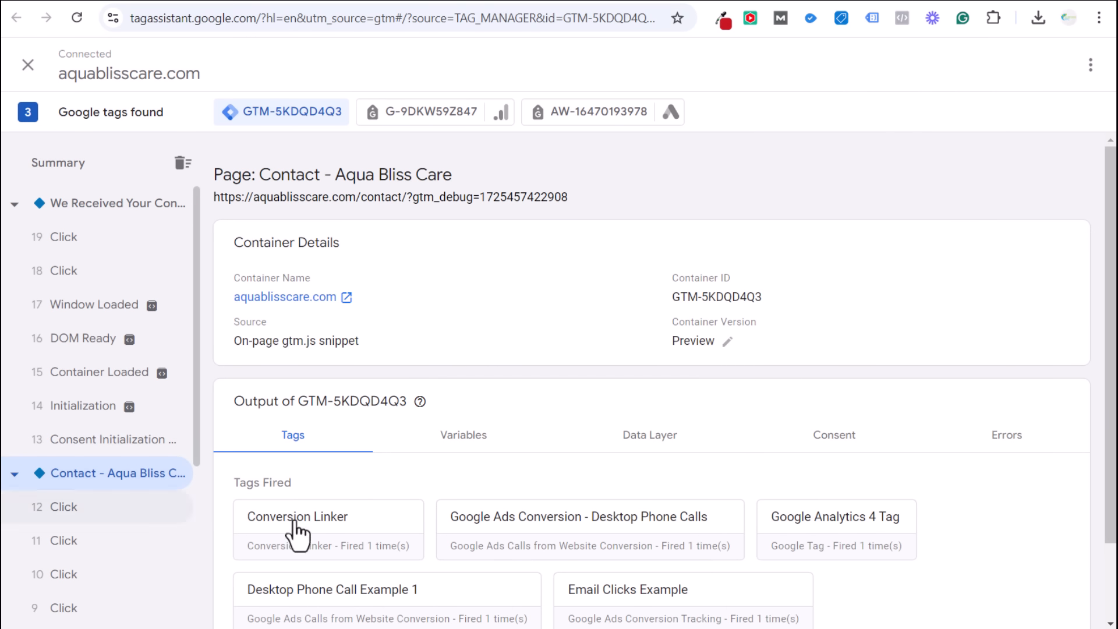
scroll(297, 533, down, 2)
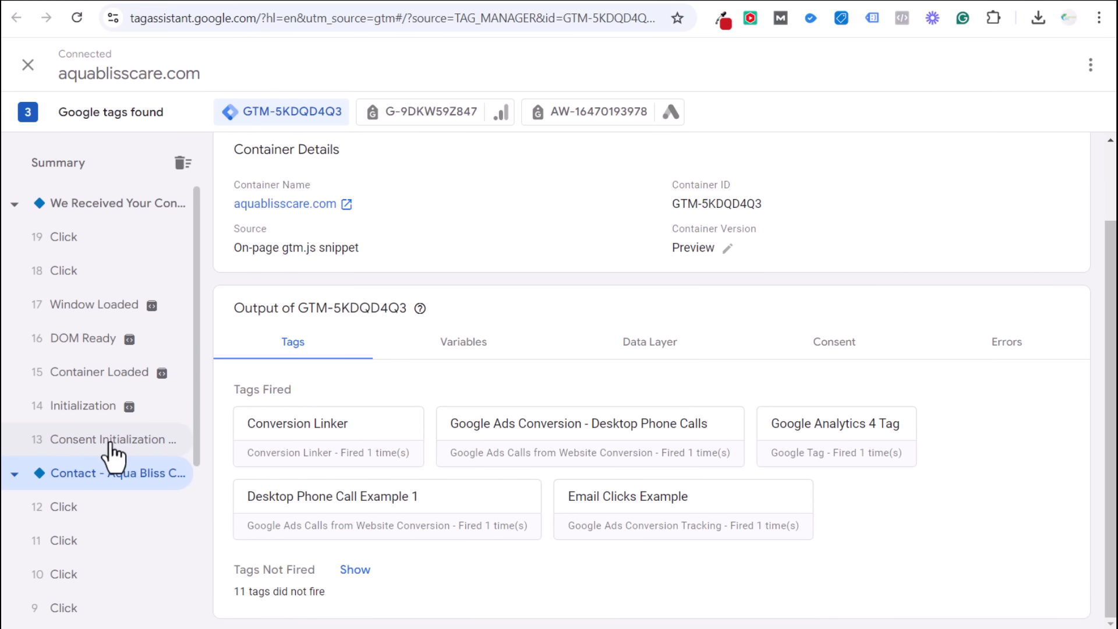
click(67, 440)
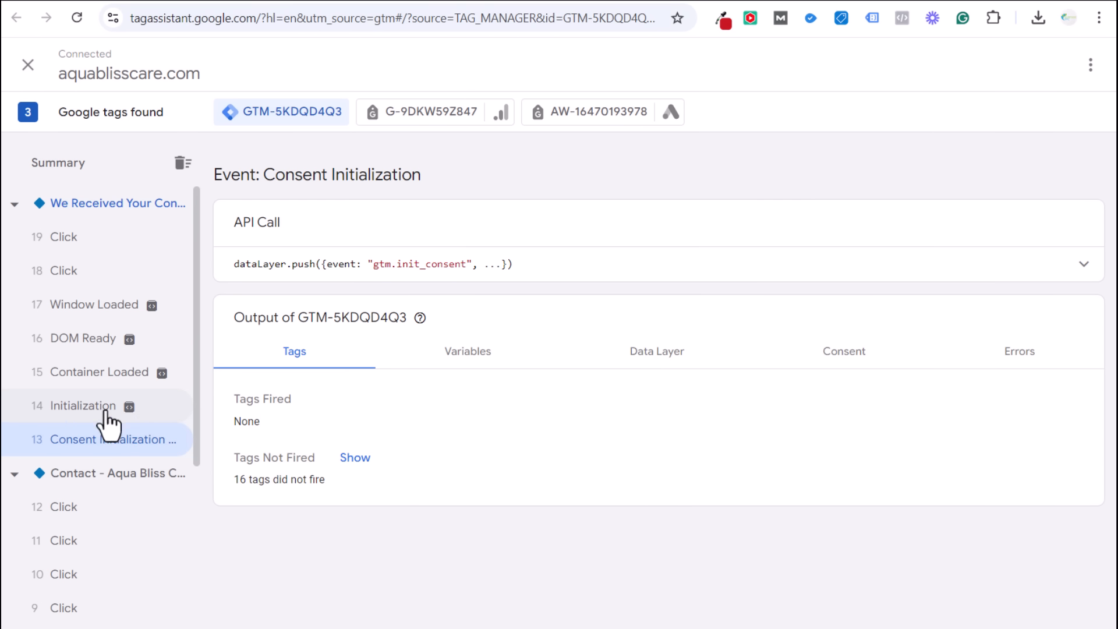
click(69, 409)
click(96, 379)
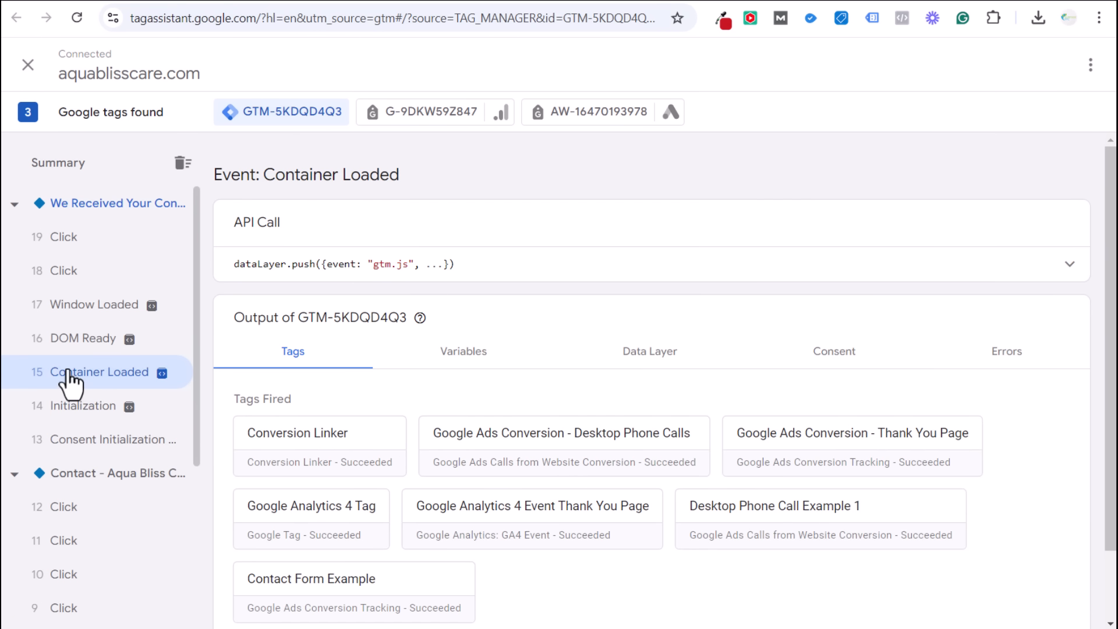
scroll(994, 393, down, 1)
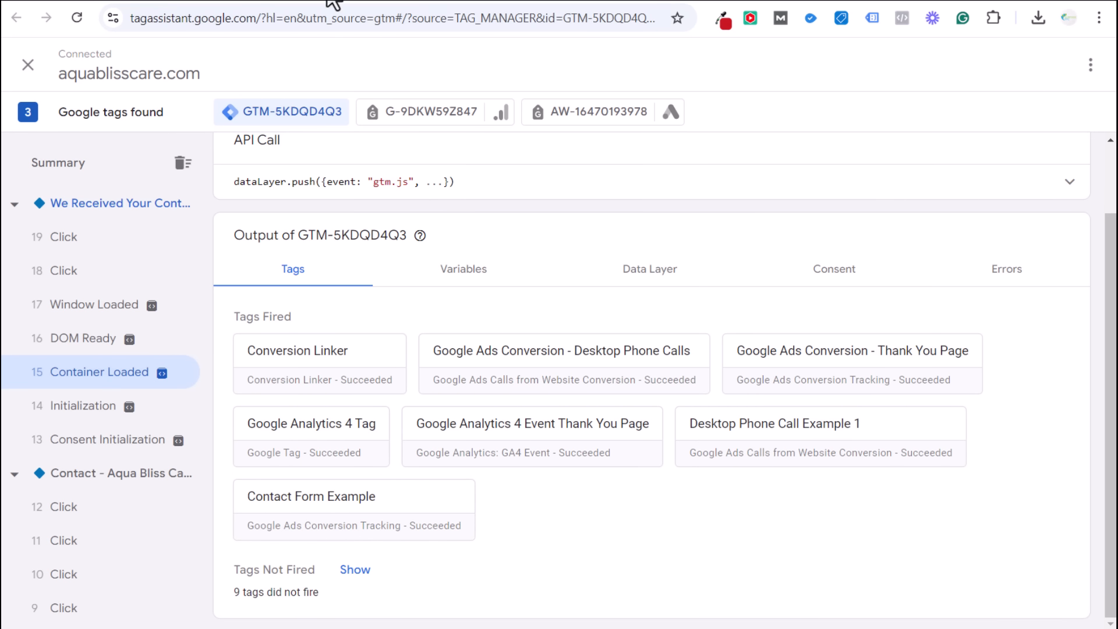
click(328, 1)
click(87, 280)
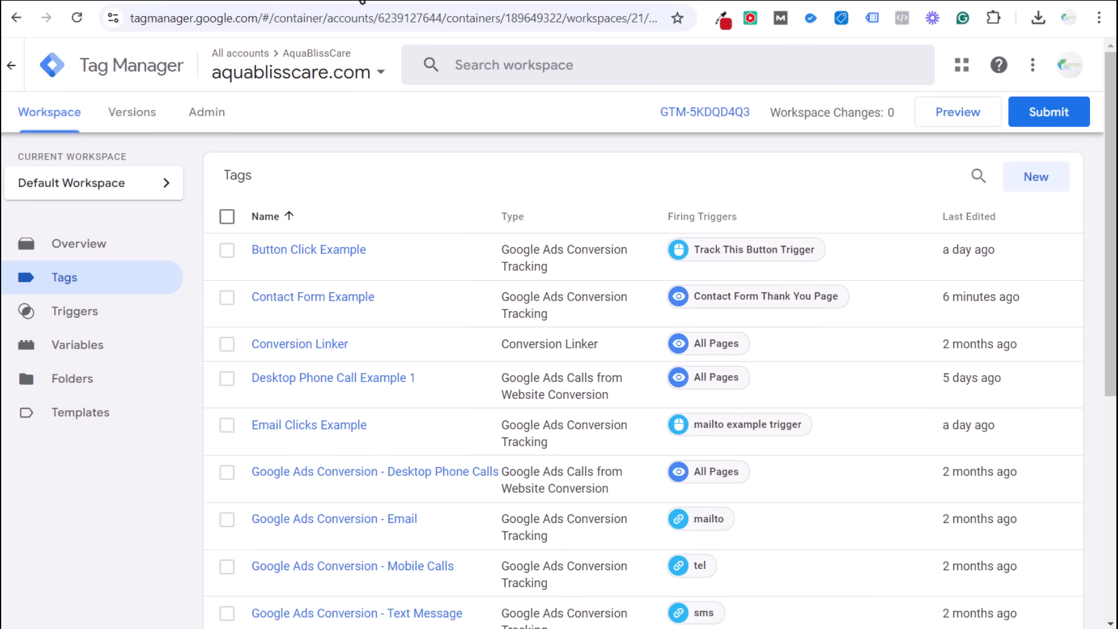
Finish the new conversion action setup in Google Ads and locate Contact Form Example among the Contact goal's conversion actions.
click(260, 2)
scroll(277, 367, down, 2)
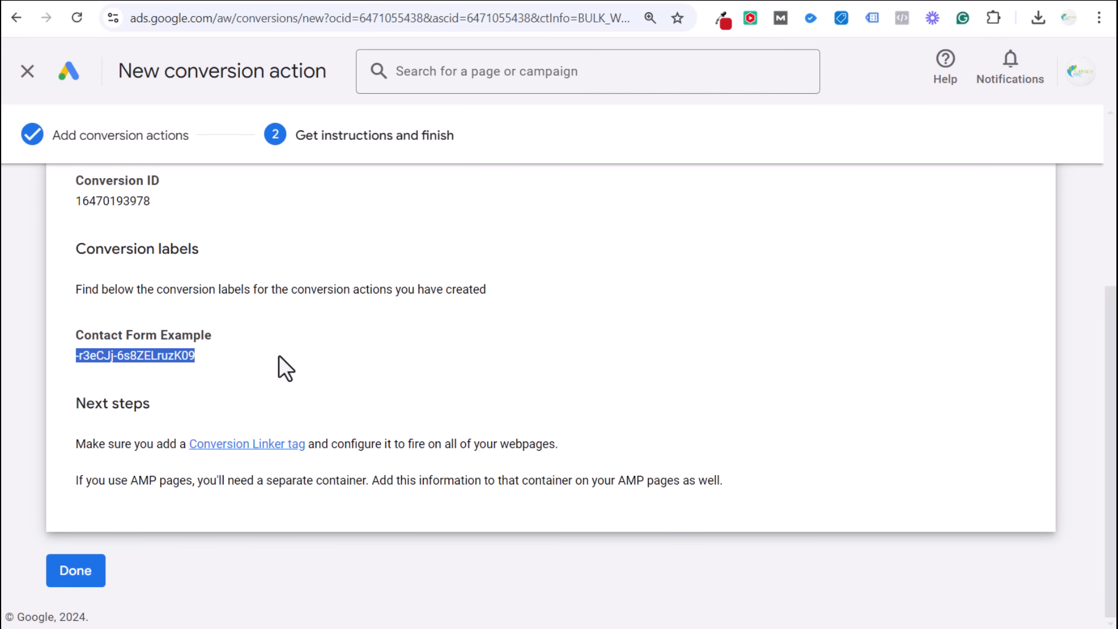
click(58, 579)
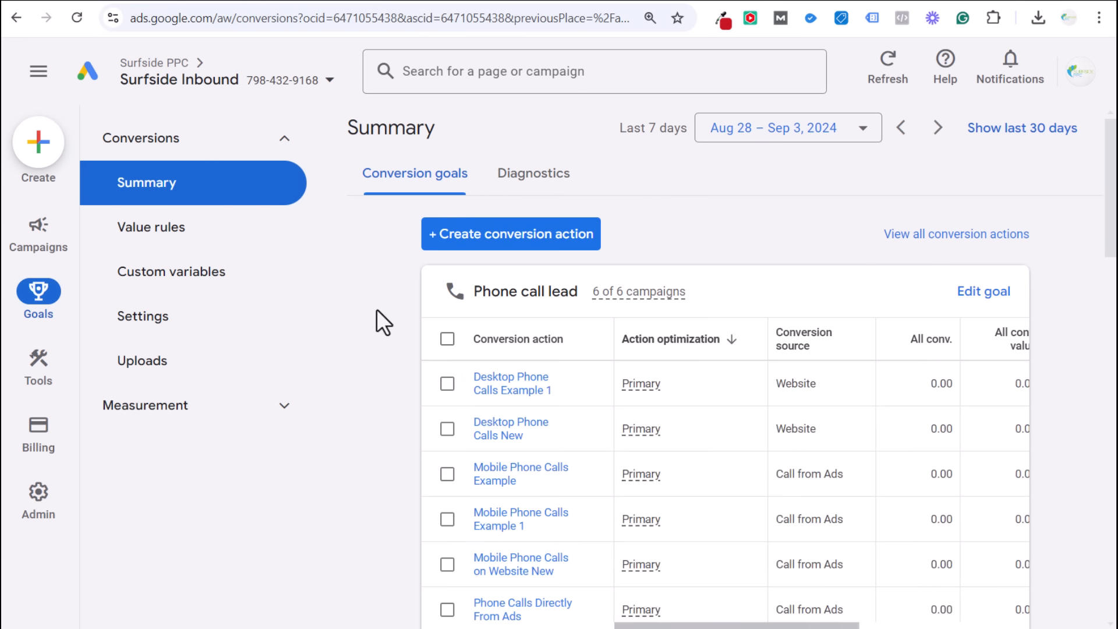
scroll(371, 314, down, 5)
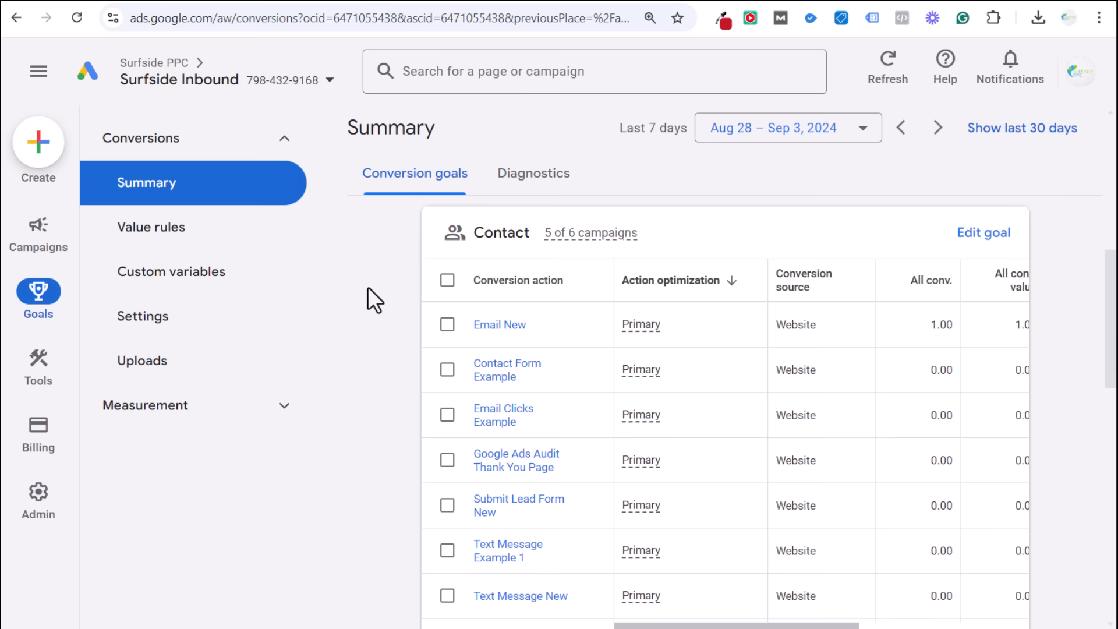
scroll(370, 294, down, 2)
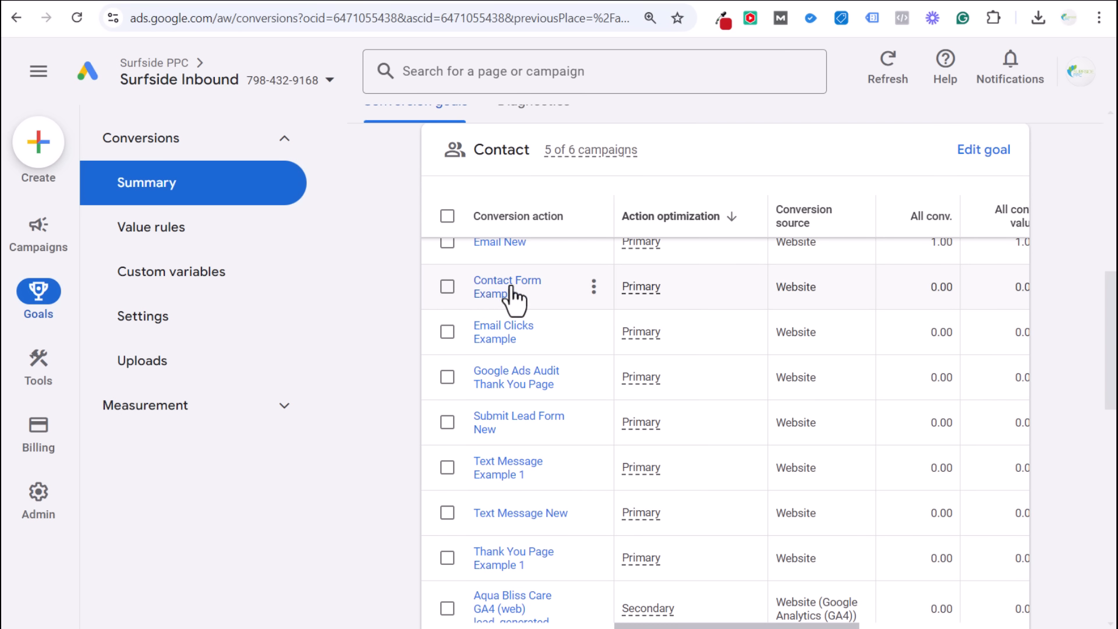
Open the settings of the Aqua Bliss Care Search Campaign from the campaigns overview.
mouse_move(55, 241)
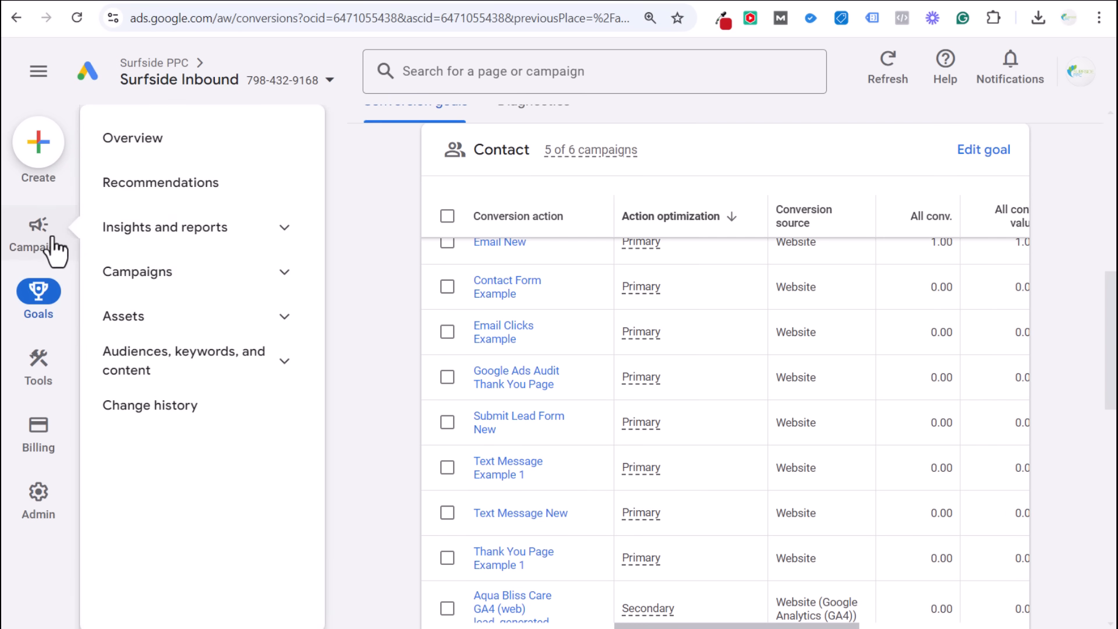
click(160, 275)
click(166, 318)
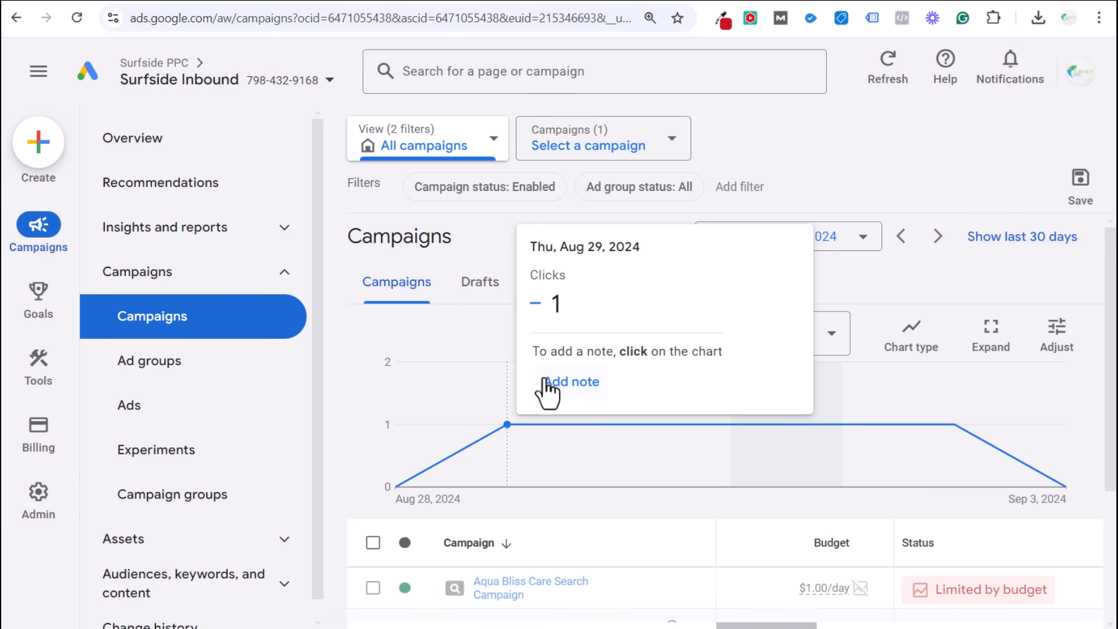
scroll(499, 606, down, 3)
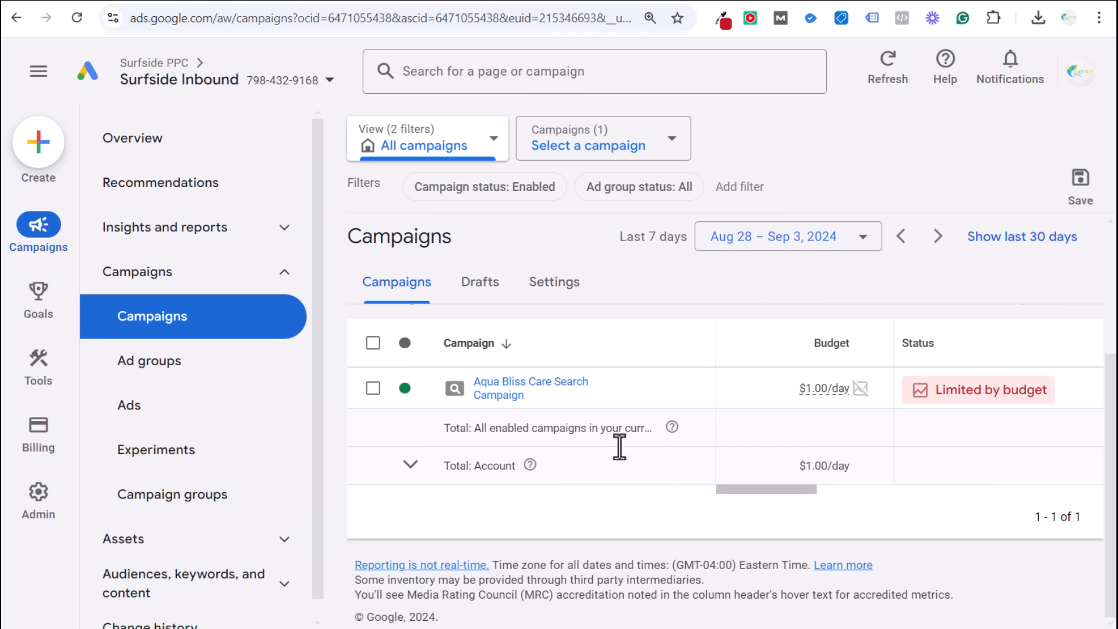
scroll(532, 393, up, 1)
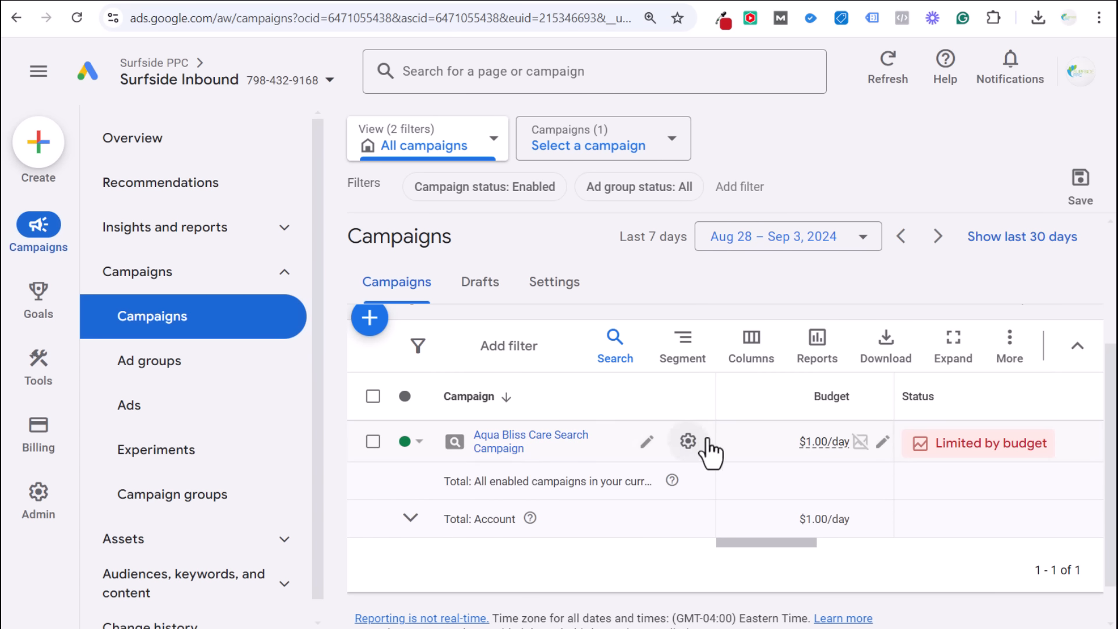
click(689, 441)
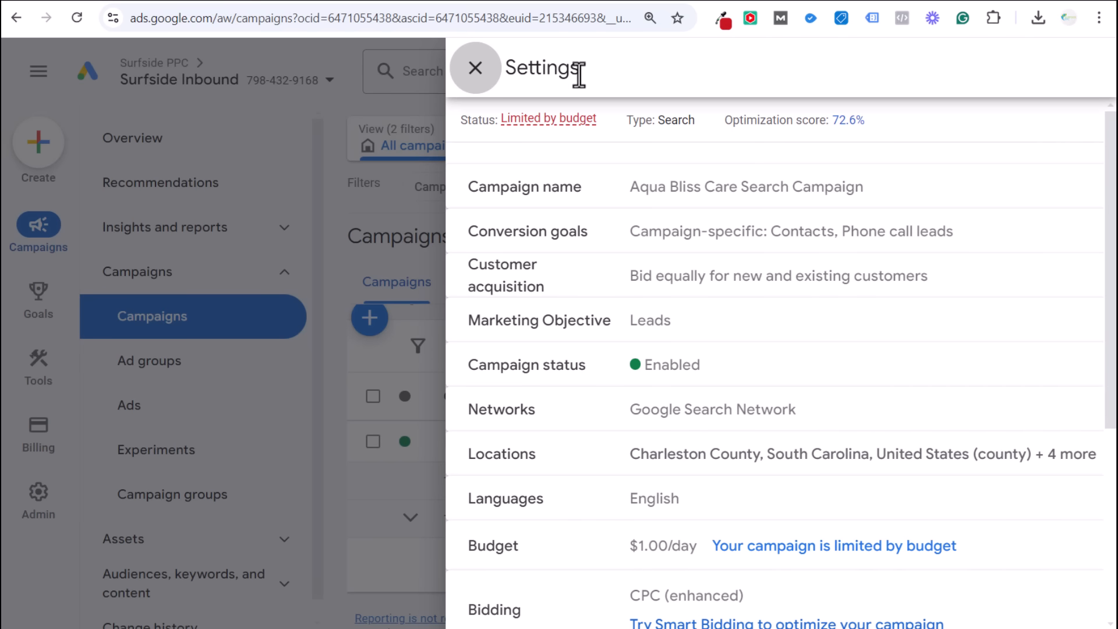
Examine which conversion actions belong to the Contacts goal in the campaign's conversion goals, and close the settings.
click(1020, 252)
scroll(804, 352, down, 3)
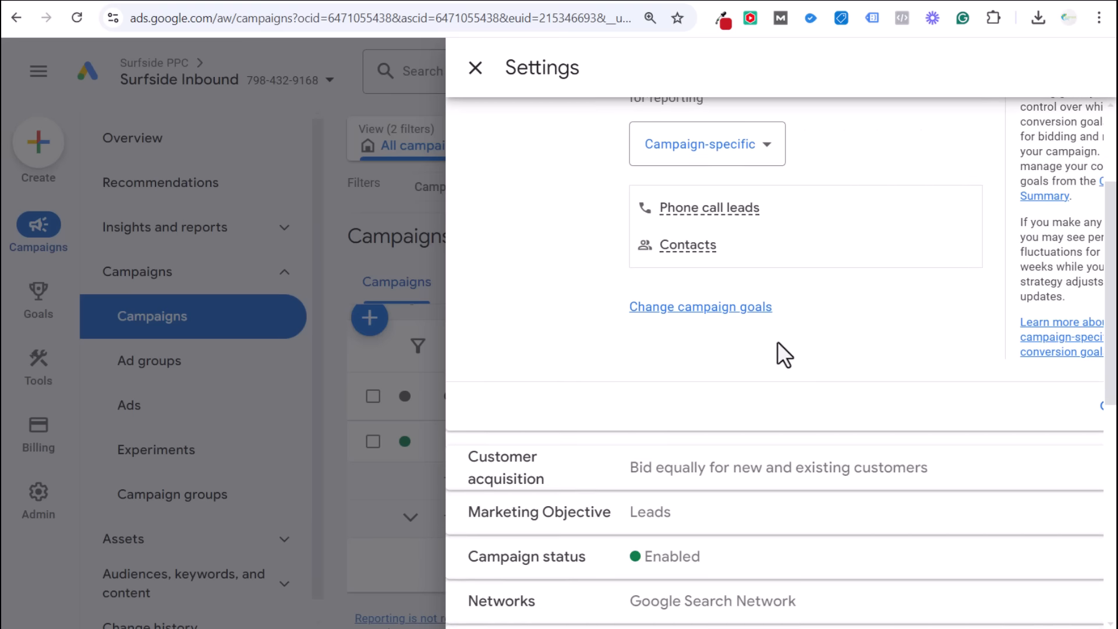
mouse_move(699, 245)
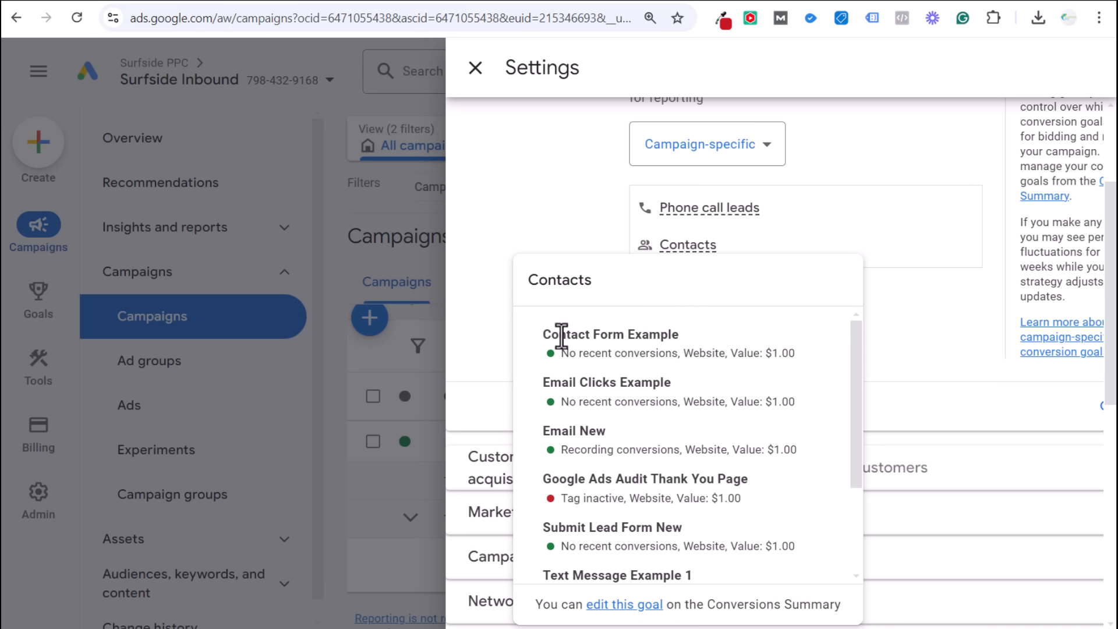
drag(543, 334, 815, 378)
click(698, 376)
drag(560, 353, 664, 356)
click(690, 345)
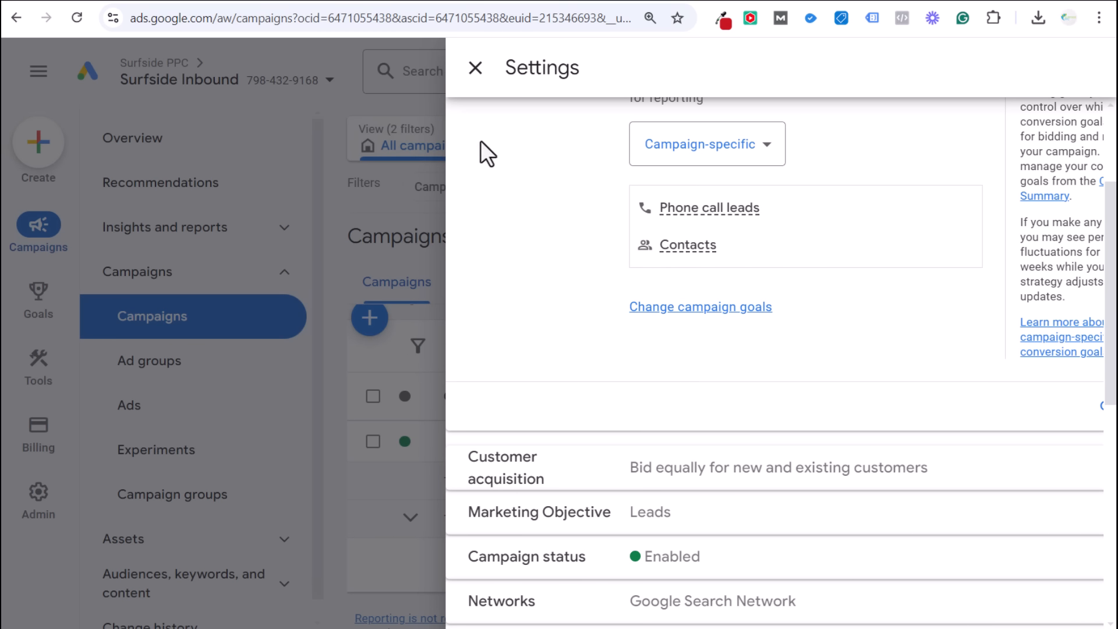
click(468, 73)
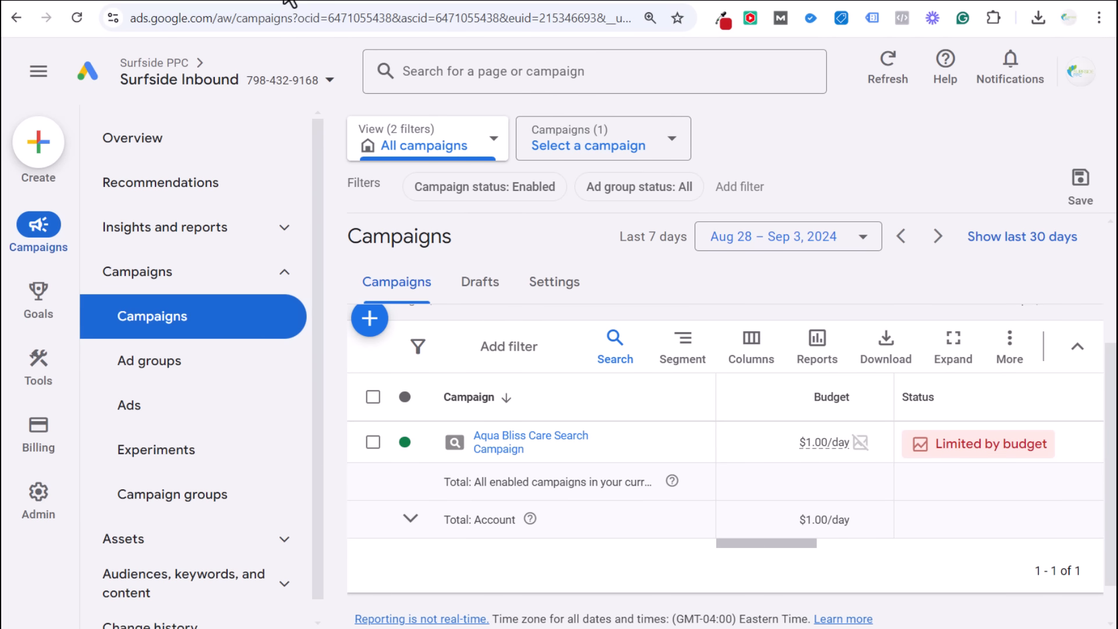
Switch to the free Google Ads audit page to inspect its contact form and the form's confirmation settings in WPForms.
click(288, 1)
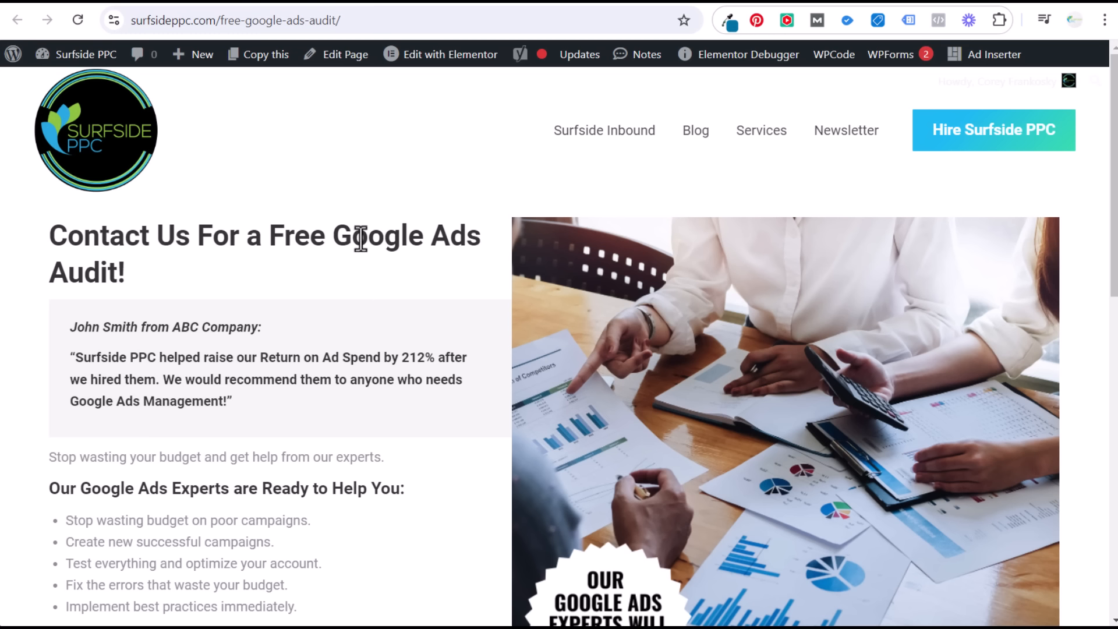
scroll(466, 324, down, 4)
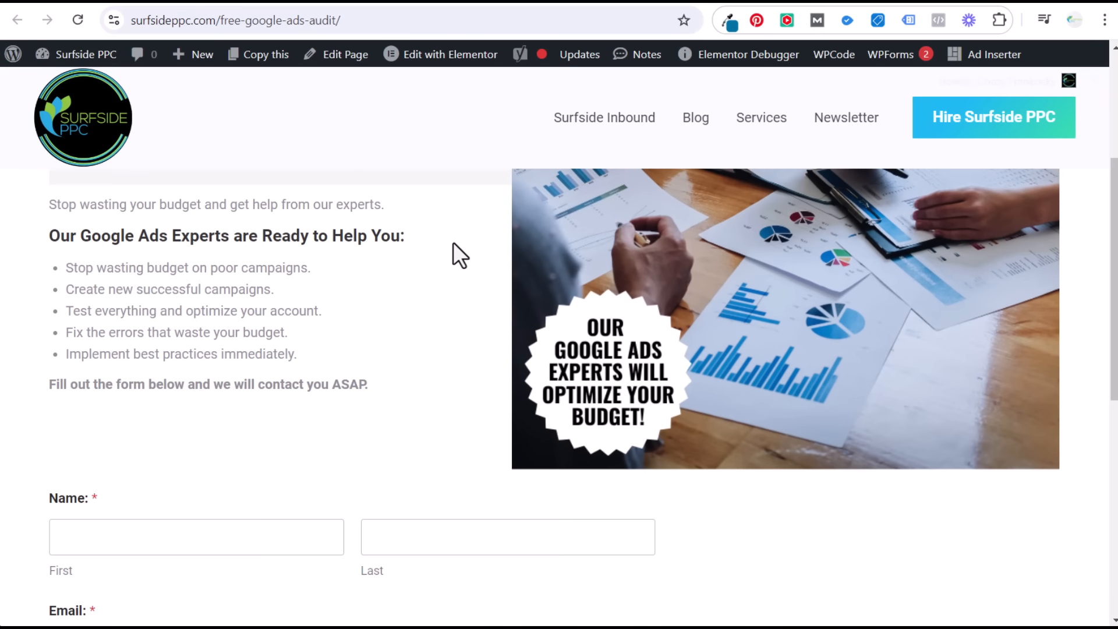
scroll(443, 268, down, 4)
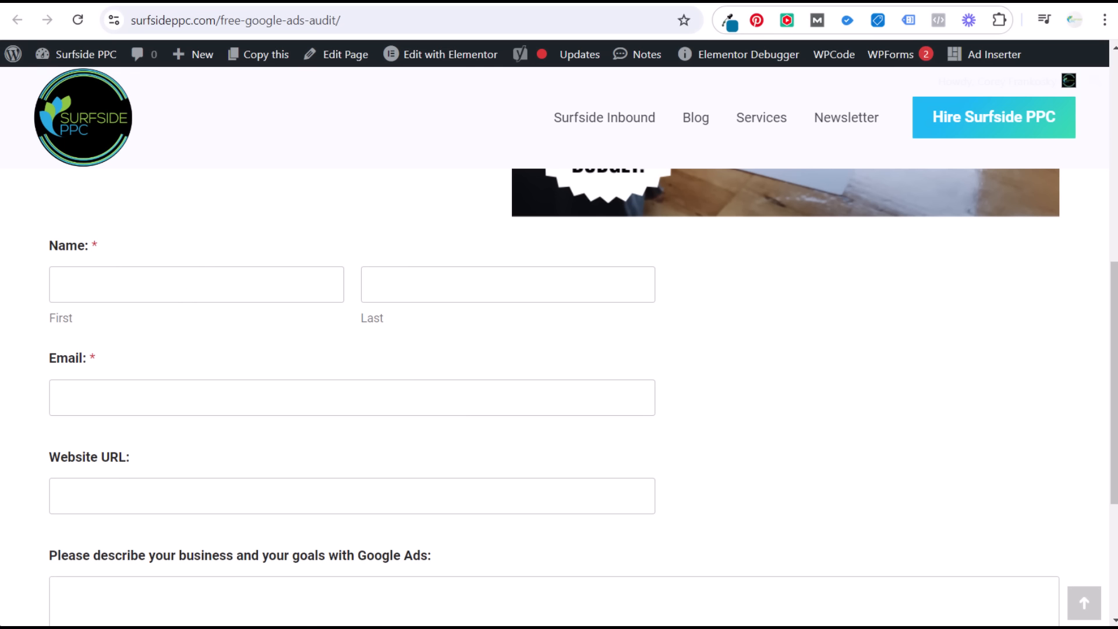
click(315, 2)
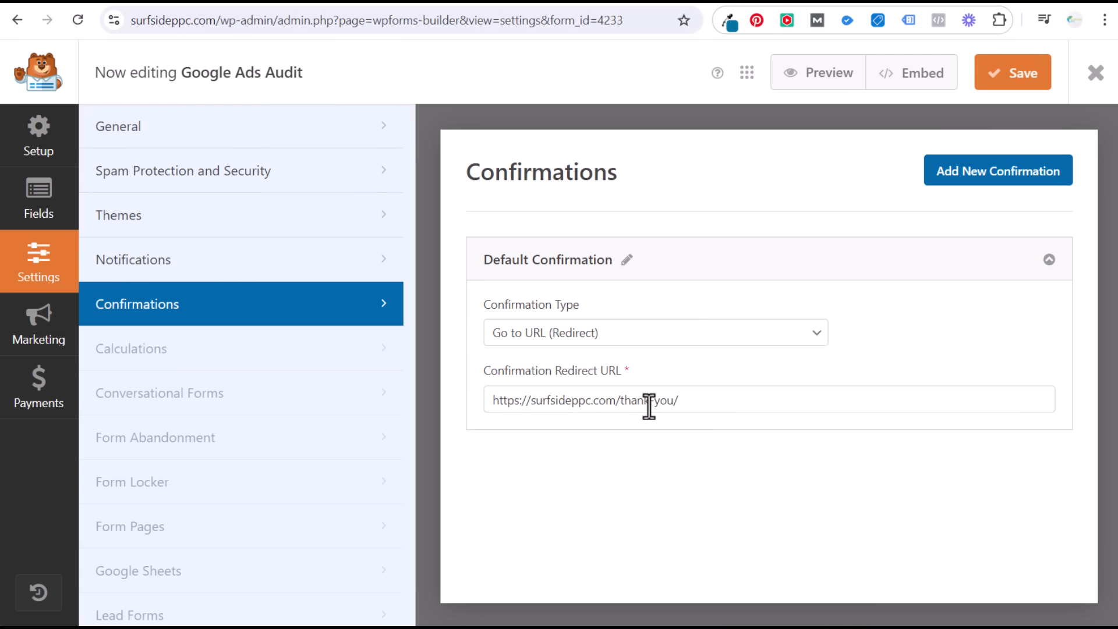
Return to the free Google Ads audit page and submit the completed contact form.
click(287, 4)
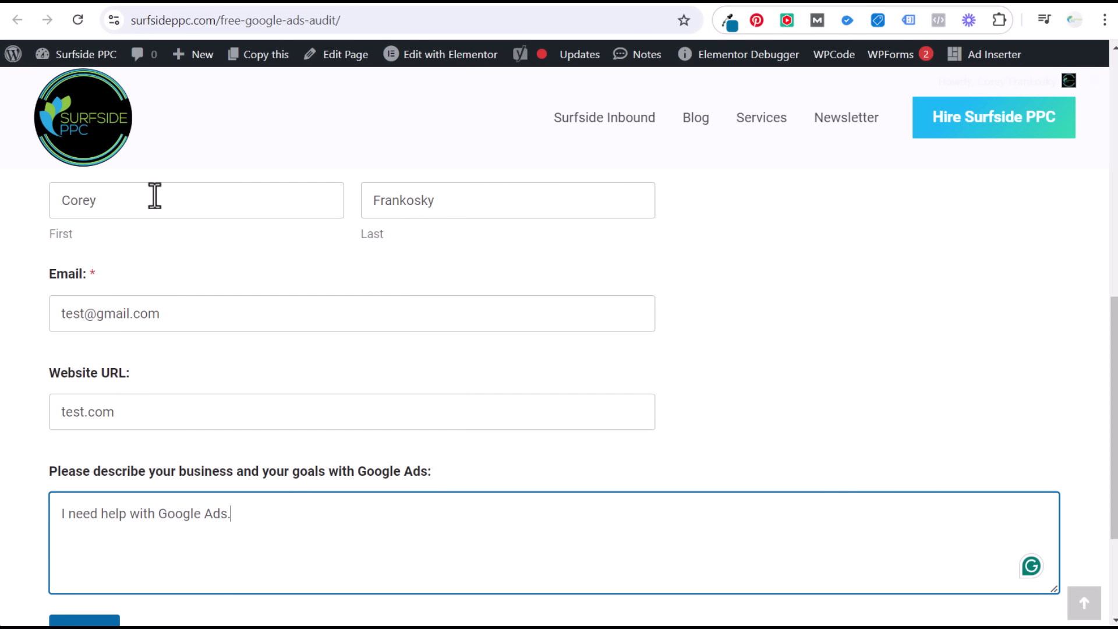
scroll(438, 314, down, 1)
scroll(438, 315, down, 3)
click(84, 469)
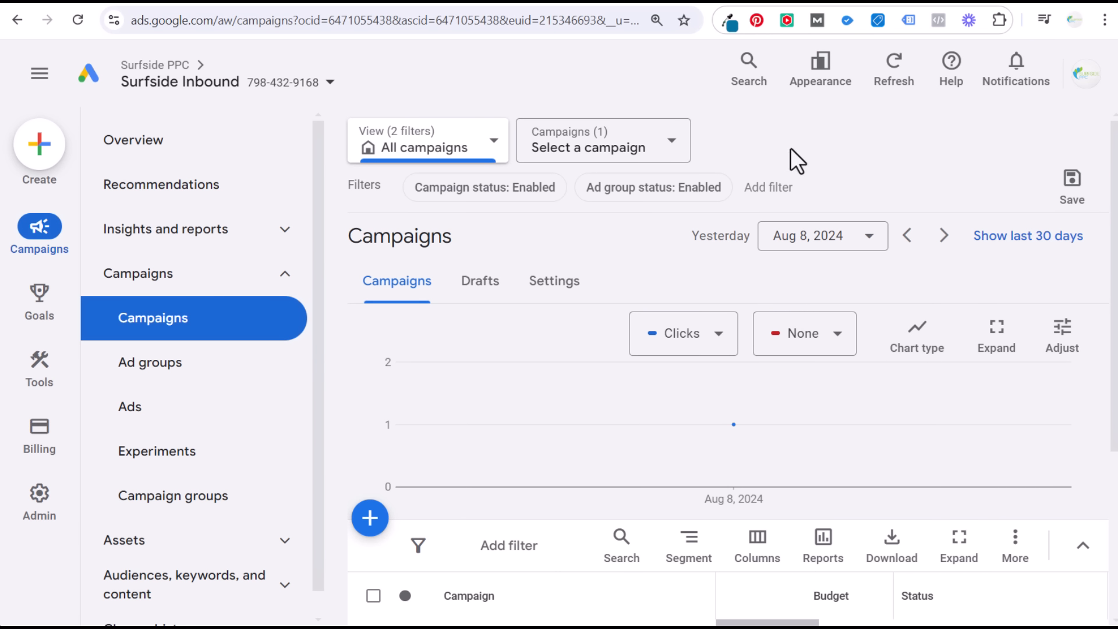
Open the conversions summary under the Google Ads account's goals.
mouse_move(37, 318)
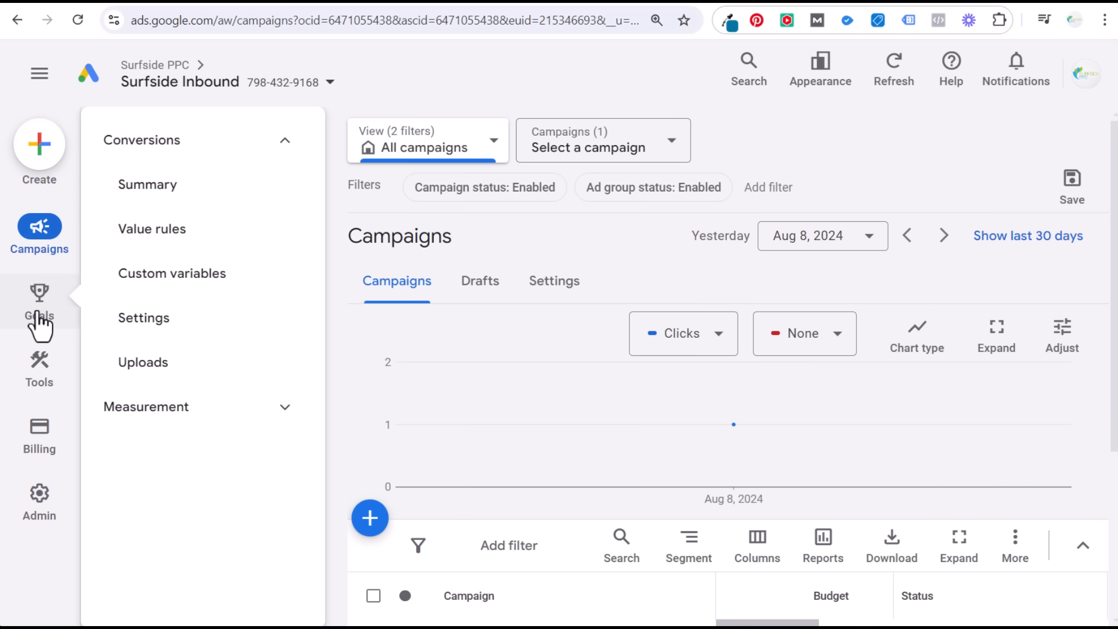
click(155, 199)
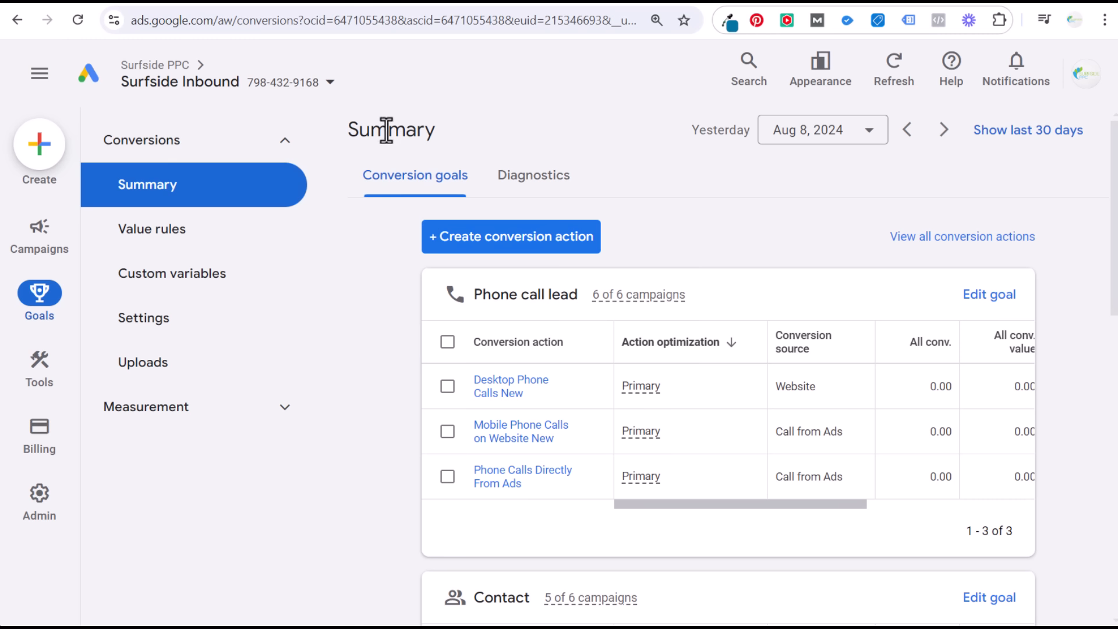
click(209, 7)
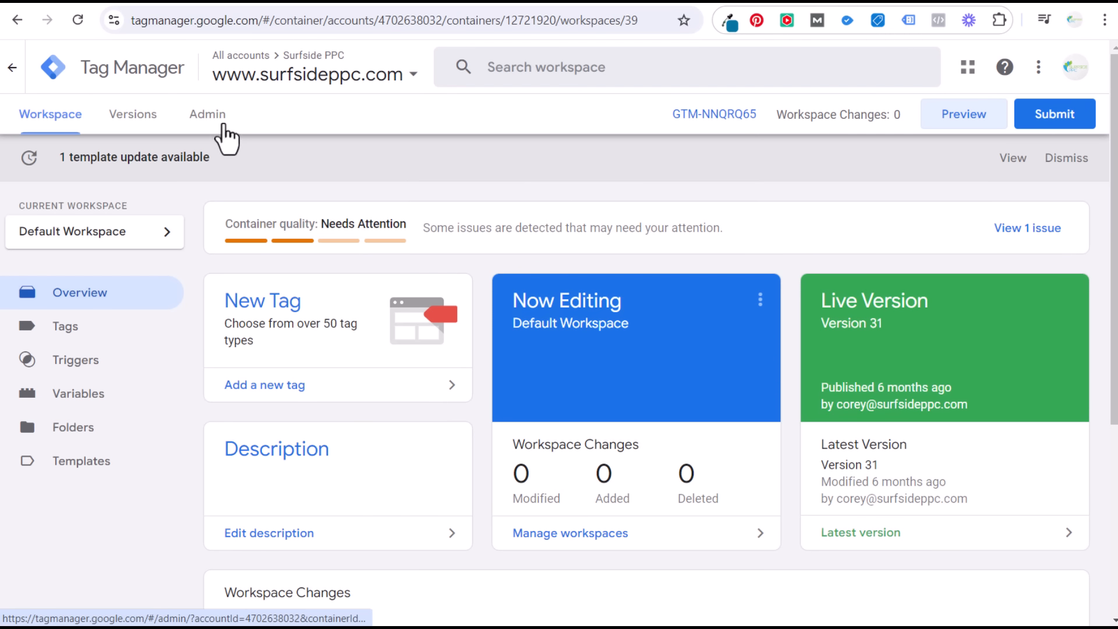
click(222, 123)
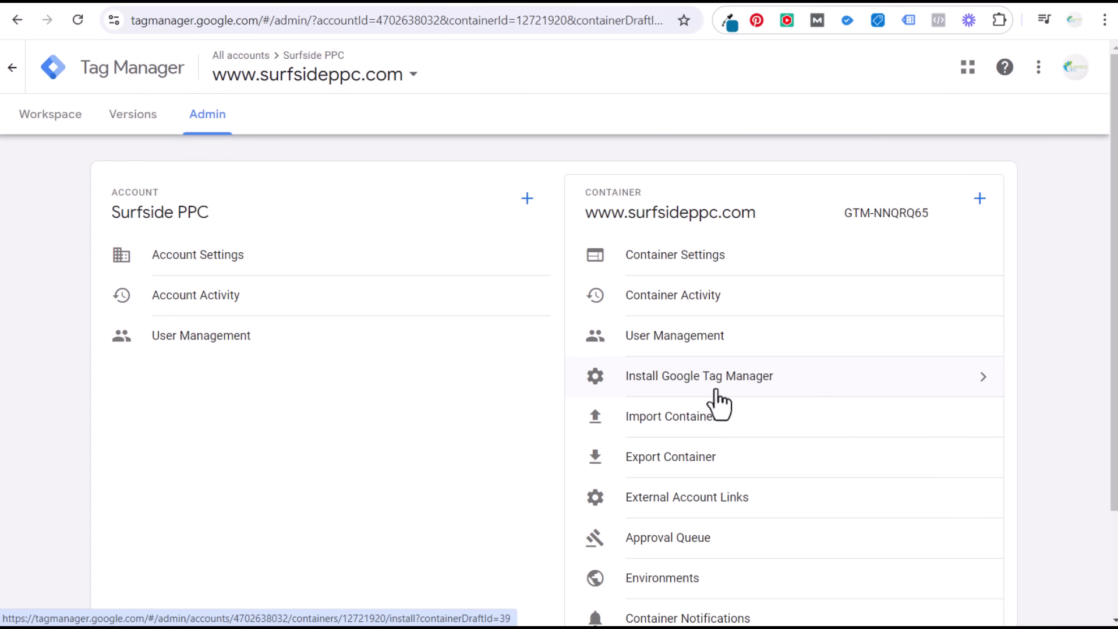
click(707, 387)
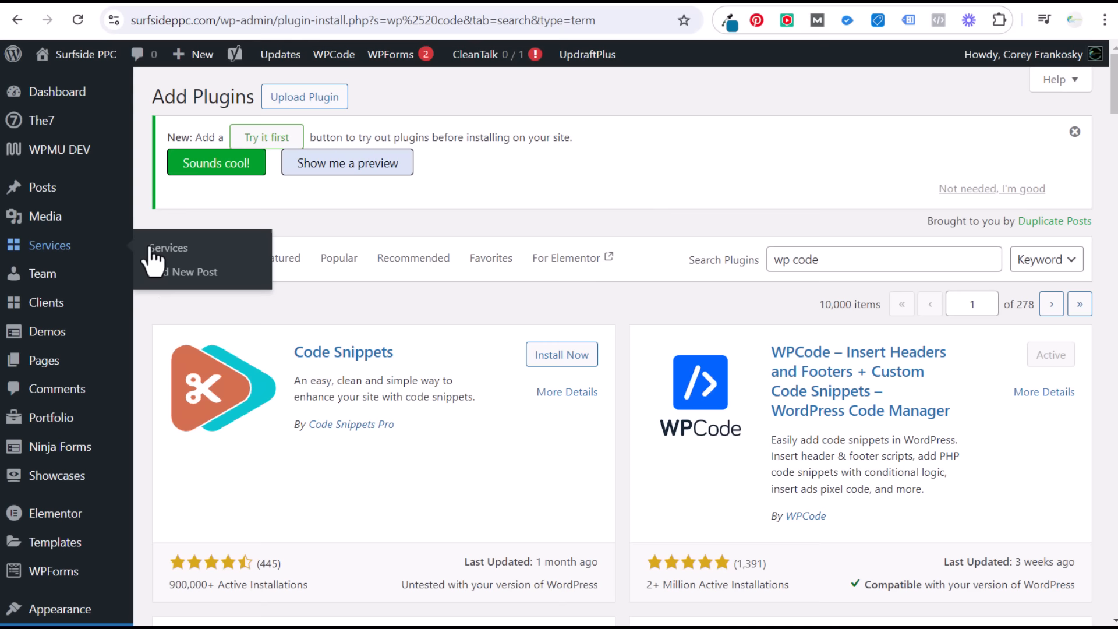
Switch to the WordPress admin and open the WPCode plugin's Header & Footer page under Code Snippets.
scroll(141, 294, down, 2)
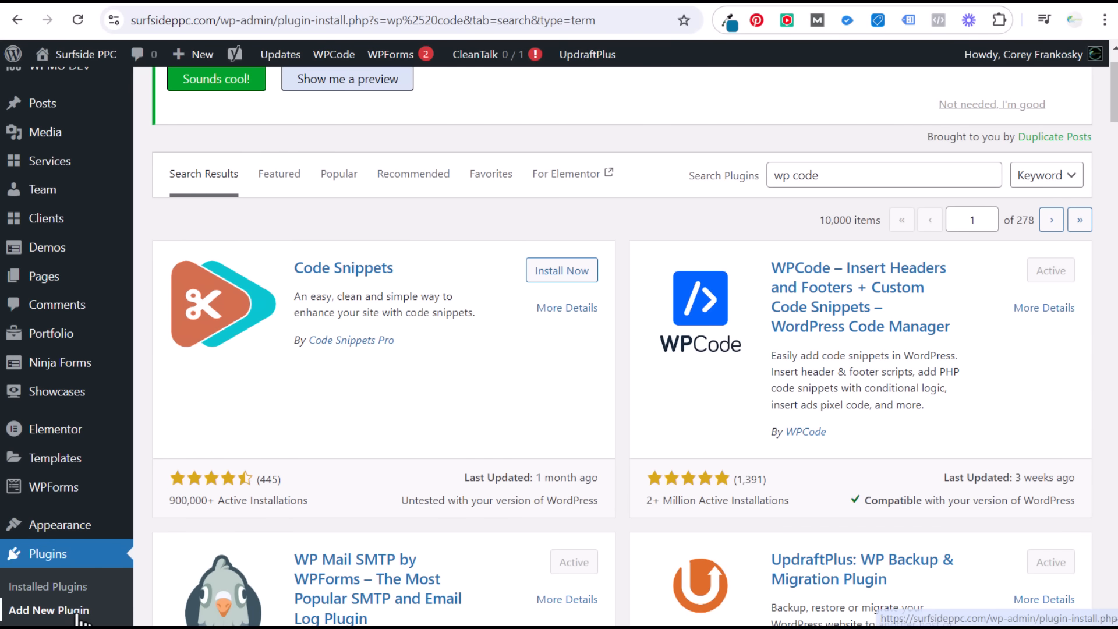
scroll(54, 605, down, 2)
scroll(35, 524, down, 2)
scroll(444, 362, up, 2)
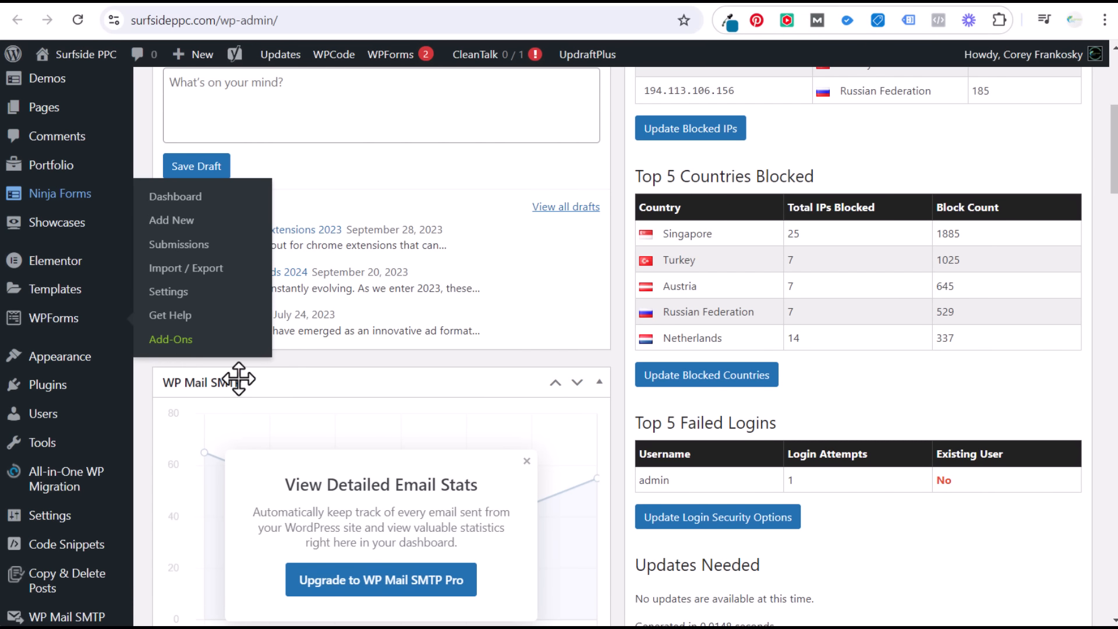
mouse_move(87, 553)
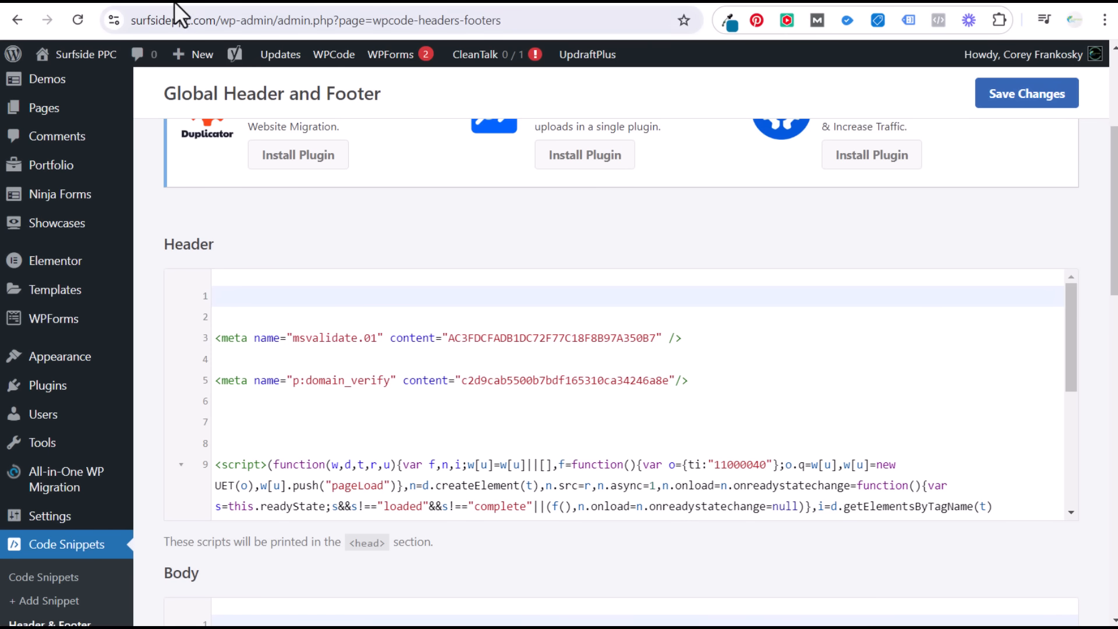
Copy the Google Tag Manager head snippet and insert it at the start of WPCode's global Header code.
click(204, 4)
click(865, 246)
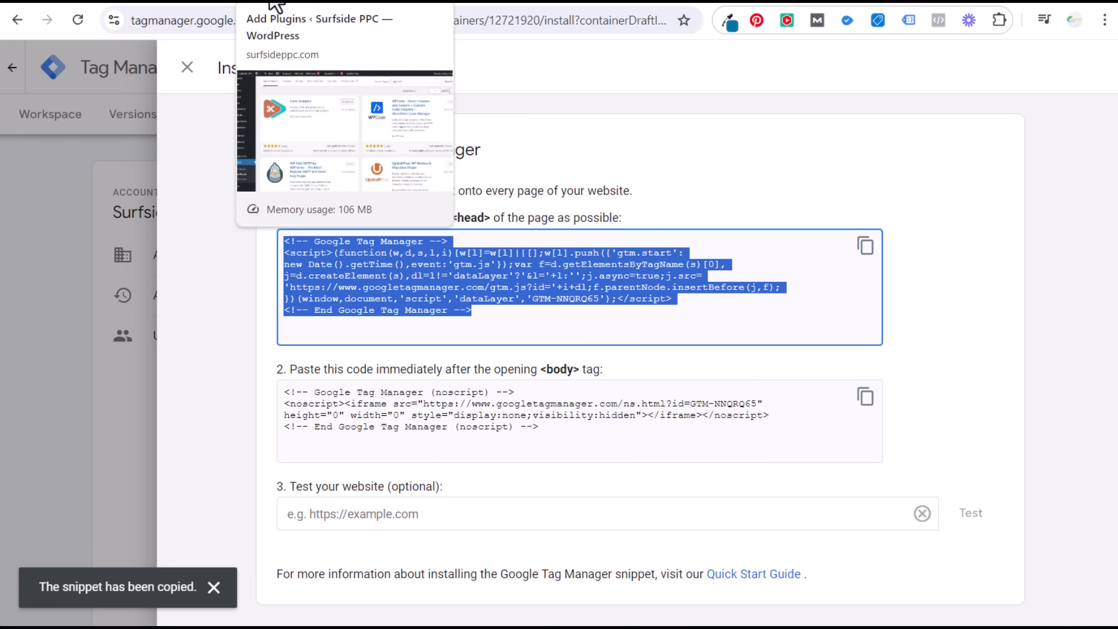
click(254, 6)
key(ctrl+v)
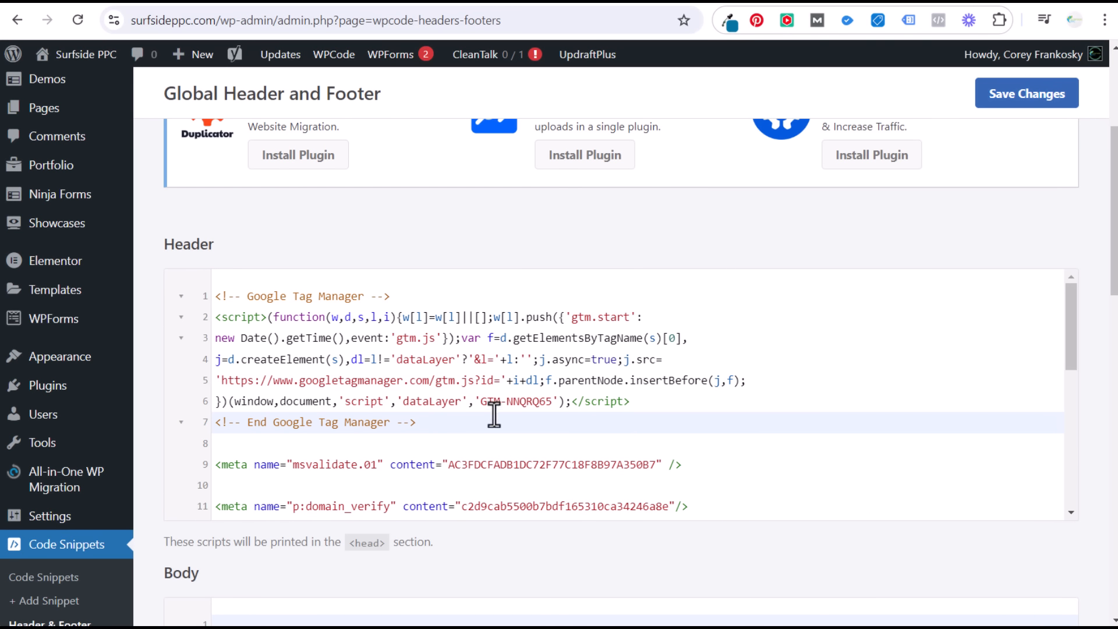
drag(478, 422, 207, 295)
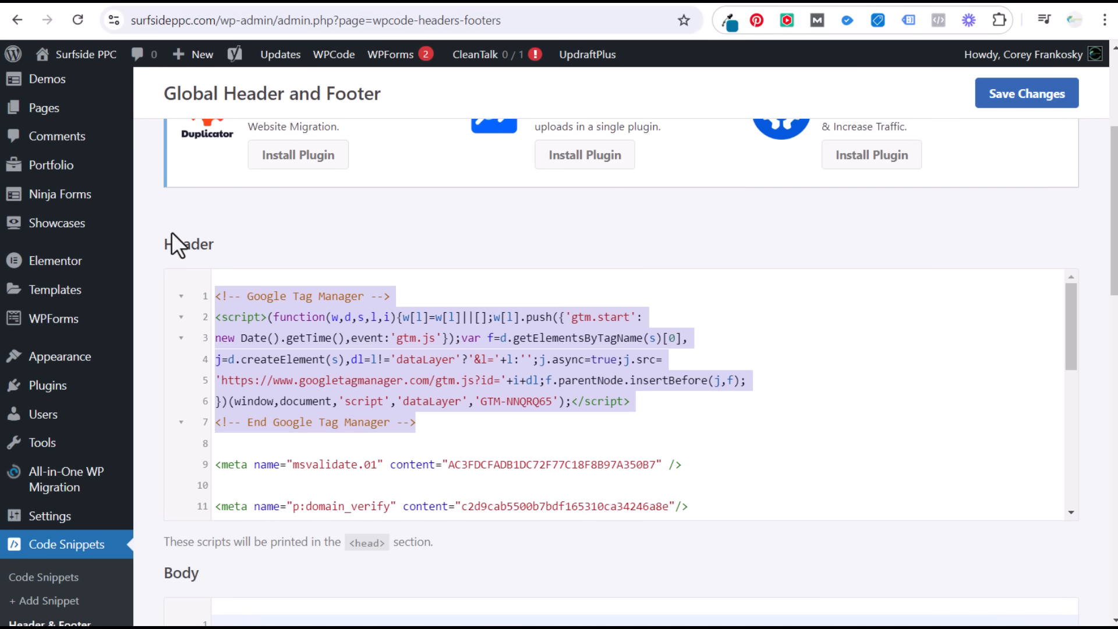
click(237, 296)
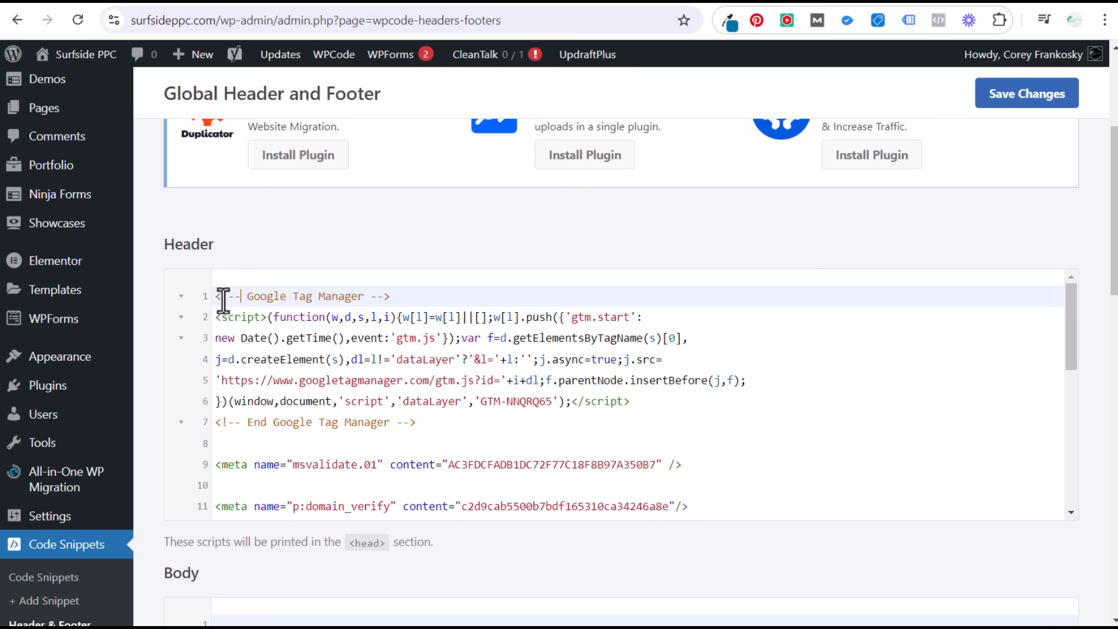
drag(223, 299, 510, 400)
click(511, 401)
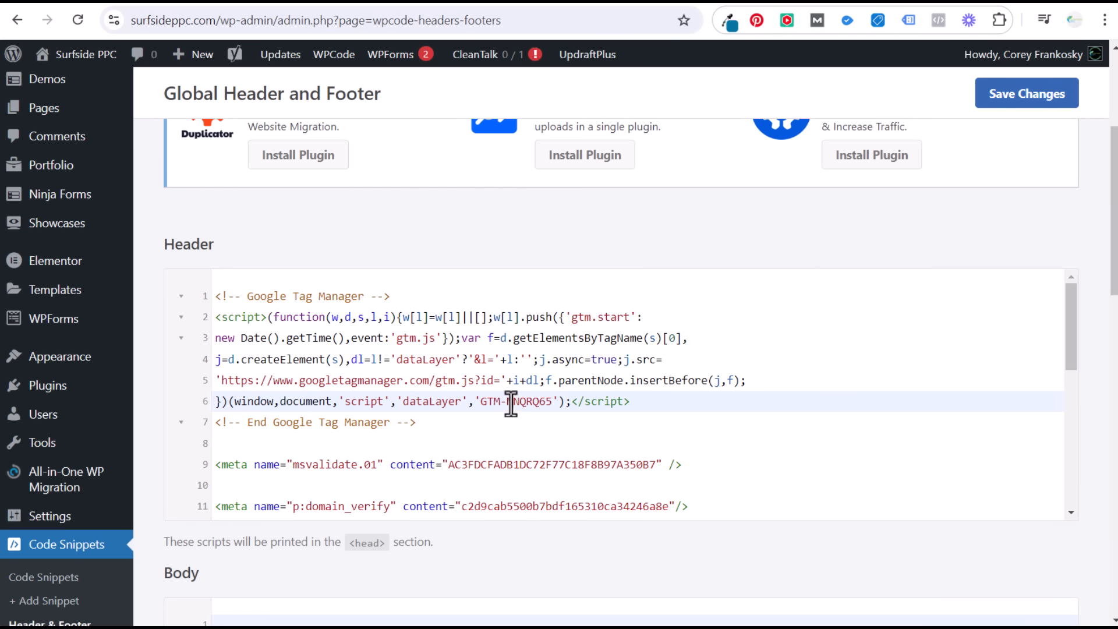
Copy the Google Tag Manager noscript snippet into WPCode's global Body code and save the changes.
click(222, 6)
click(864, 398)
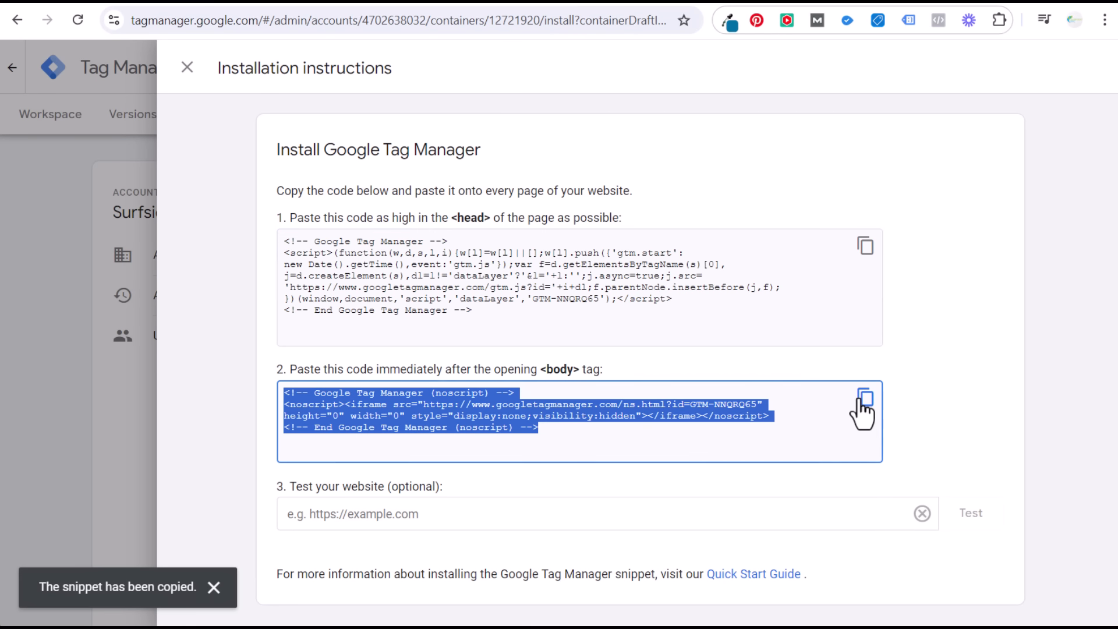
click(268, 4)
scroll(459, 374, down, 5)
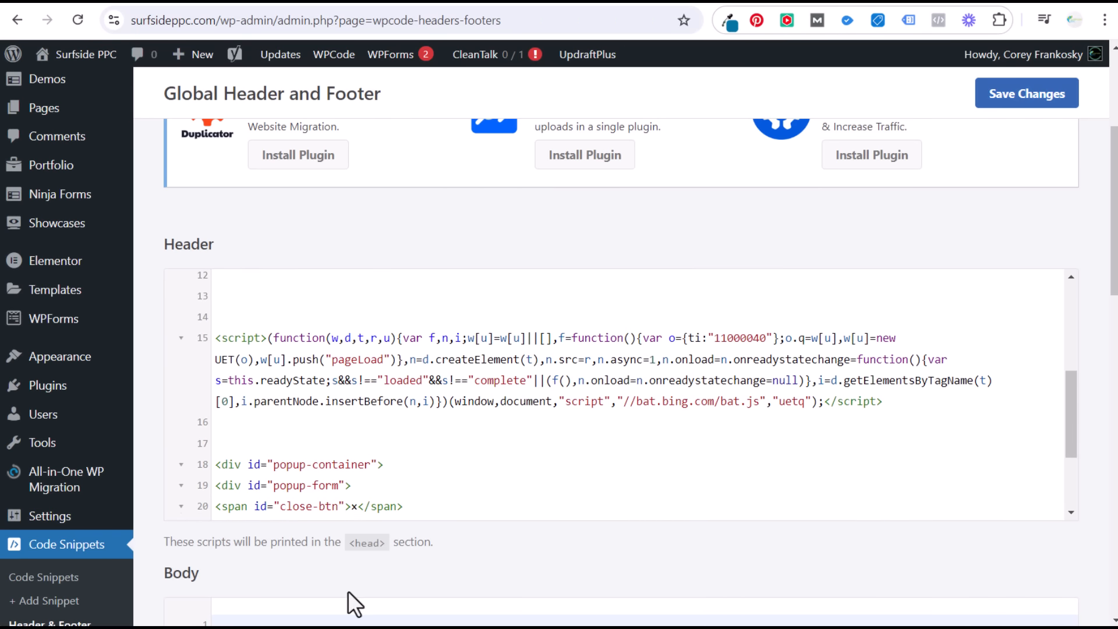
scroll(347, 590, down, 4)
key(ctrl+v)
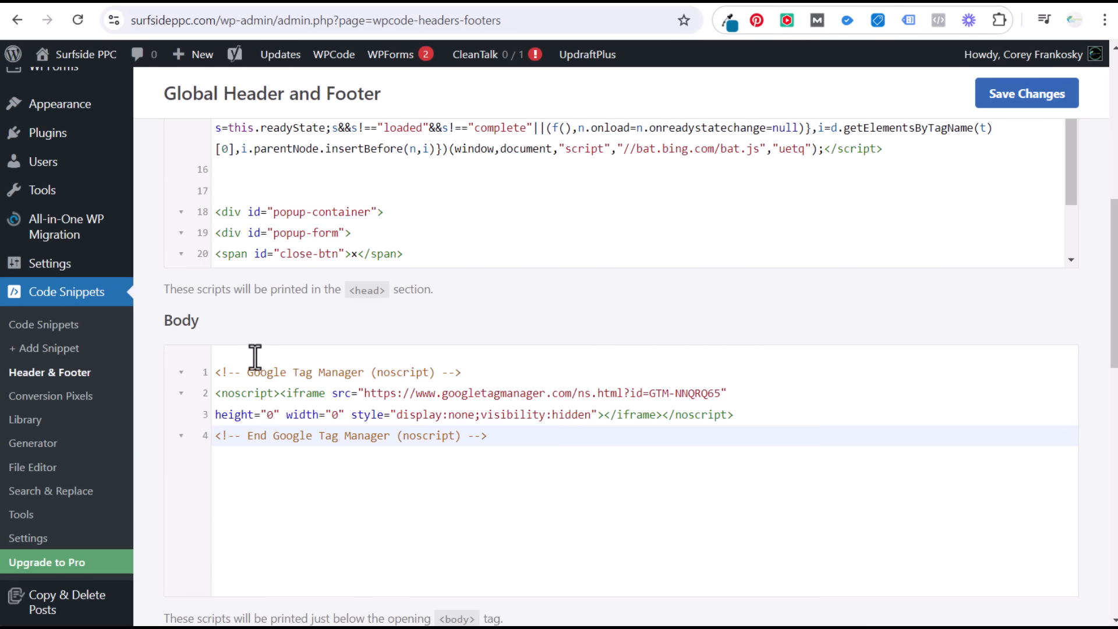
click(1026, 93)
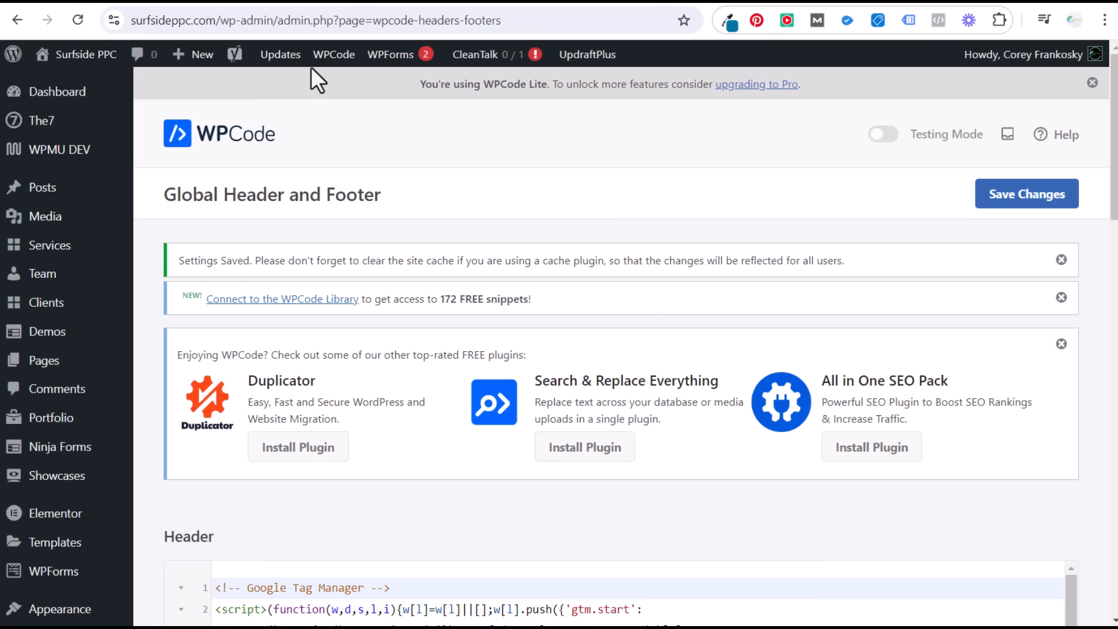
Close Tag Manager's installation instructions, return to the container's workspace, and switch back to the Google Ads conversions summary.
click(213, 3)
click(187, 67)
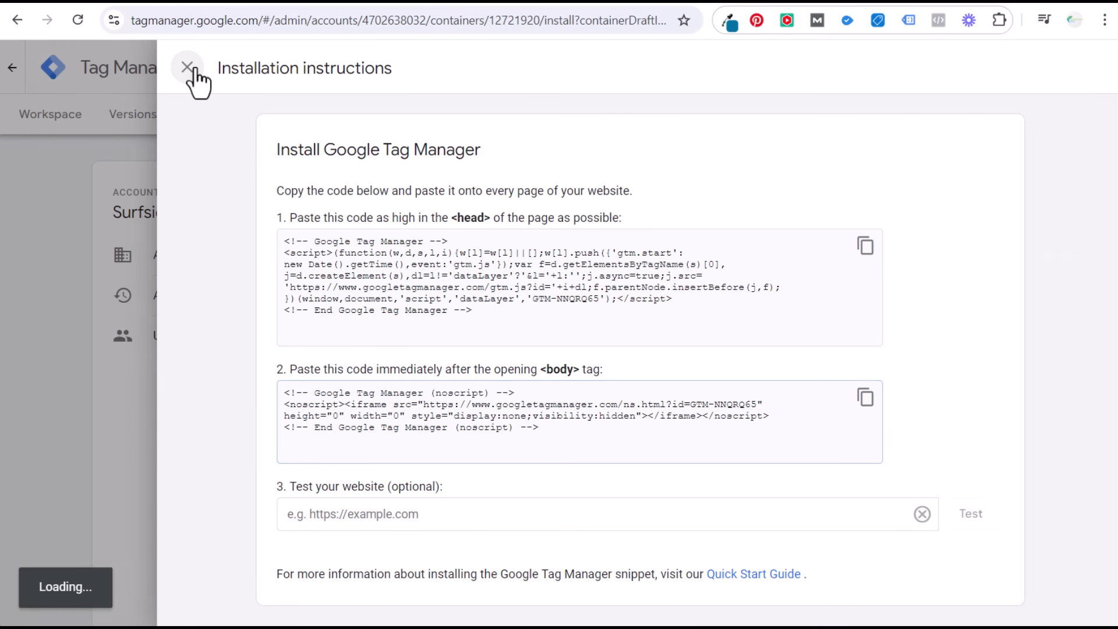
click(70, 121)
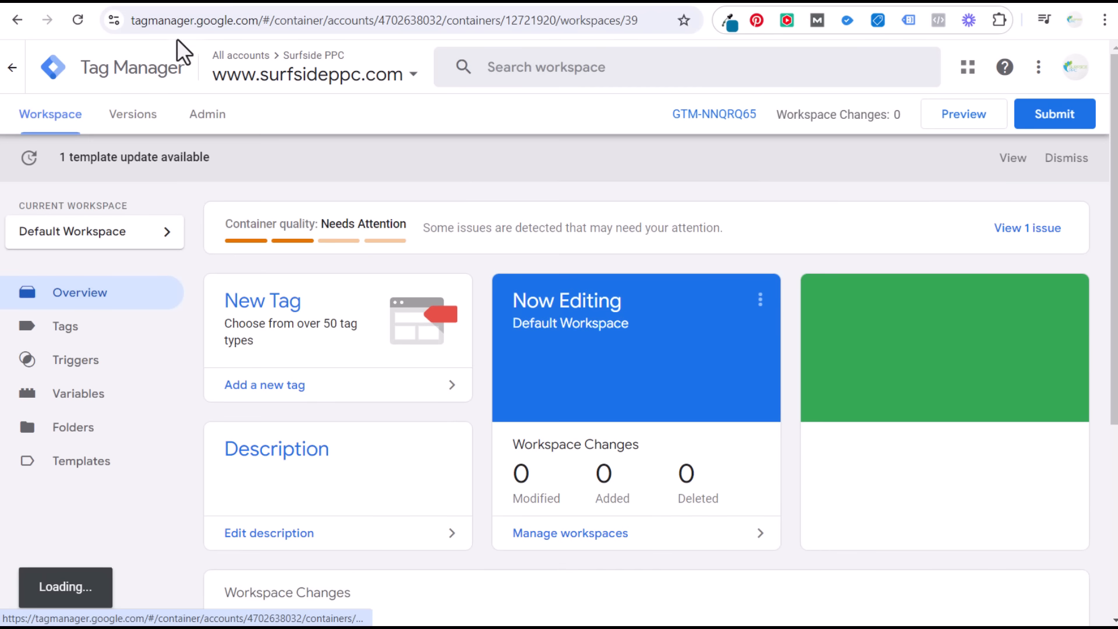
click(236, 4)
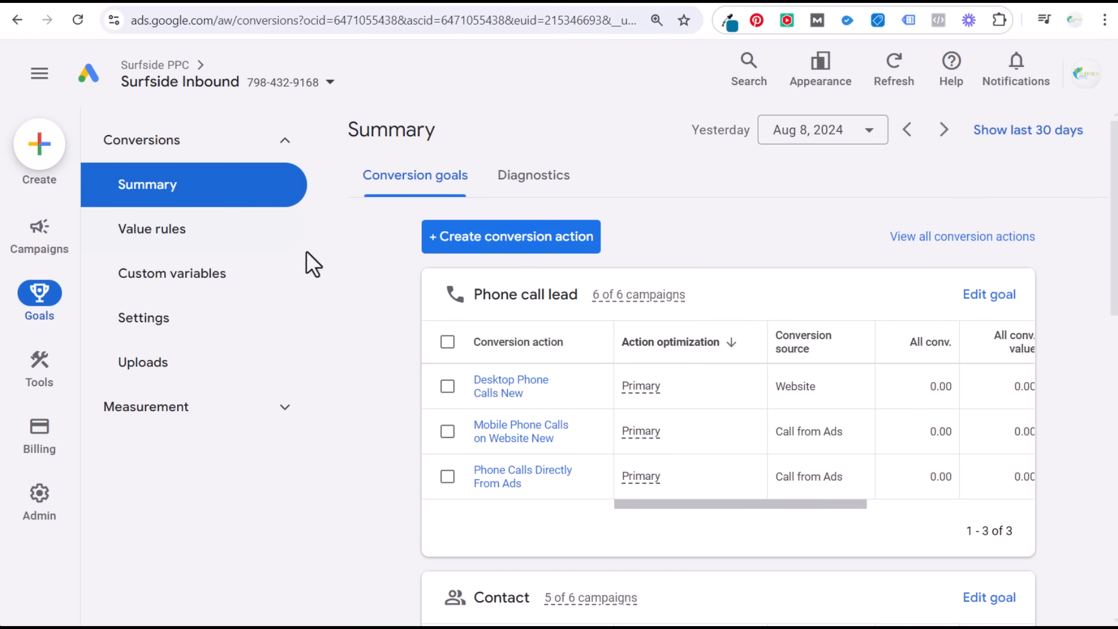
Start a new website conversion action and scan the website's domain.
click(463, 244)
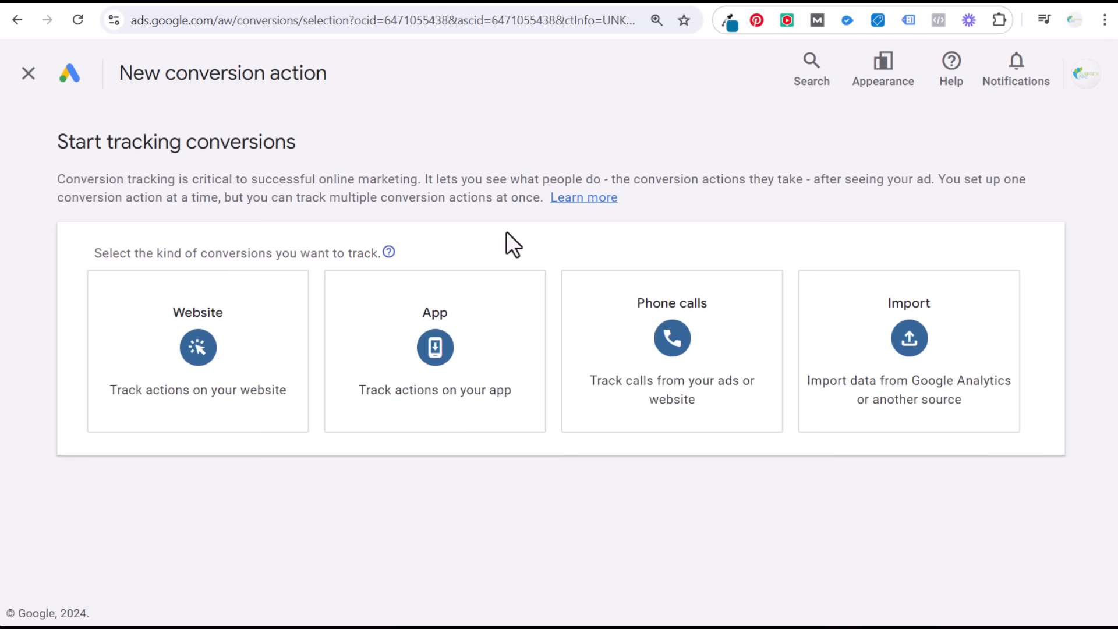
click(207, 362)
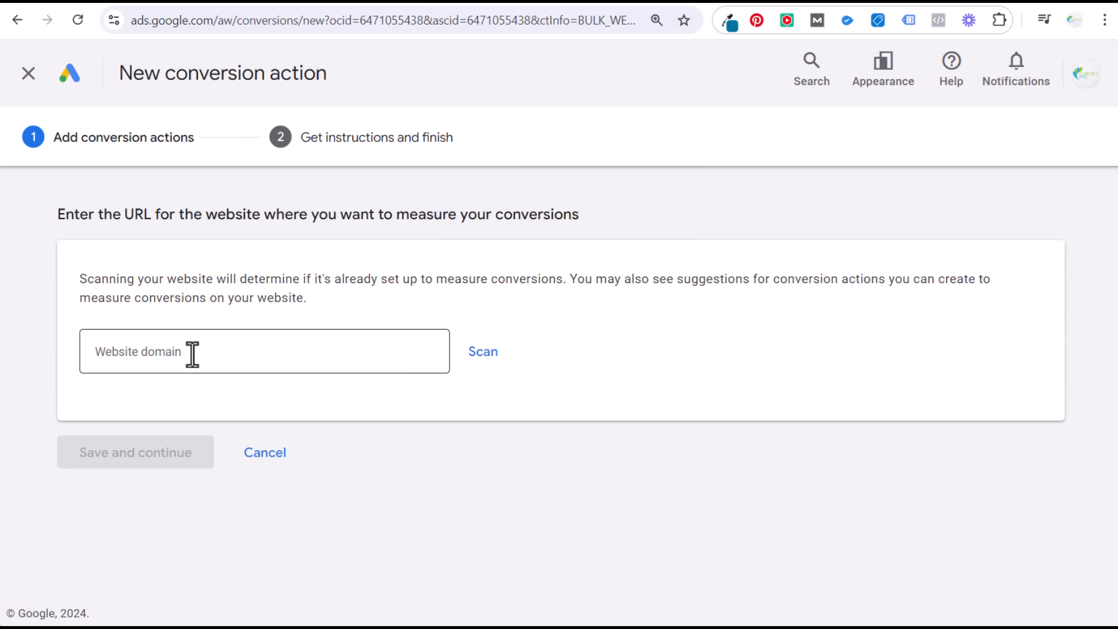
click(192, 354)
key(ctrl+v)
click(473, 354)
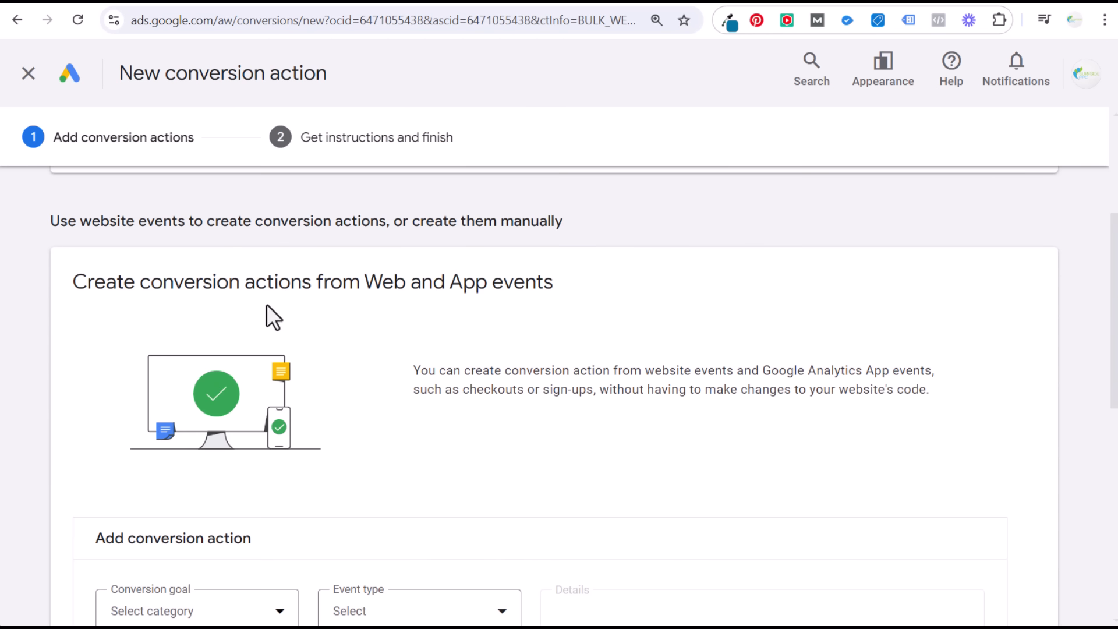
Choose to add a conversion action manually using code instead of creating it from Web and App events.
drag(80, 282, 647, 296)
drag(651, 297, 662, 298)
scroll(661, 298, down, 9)
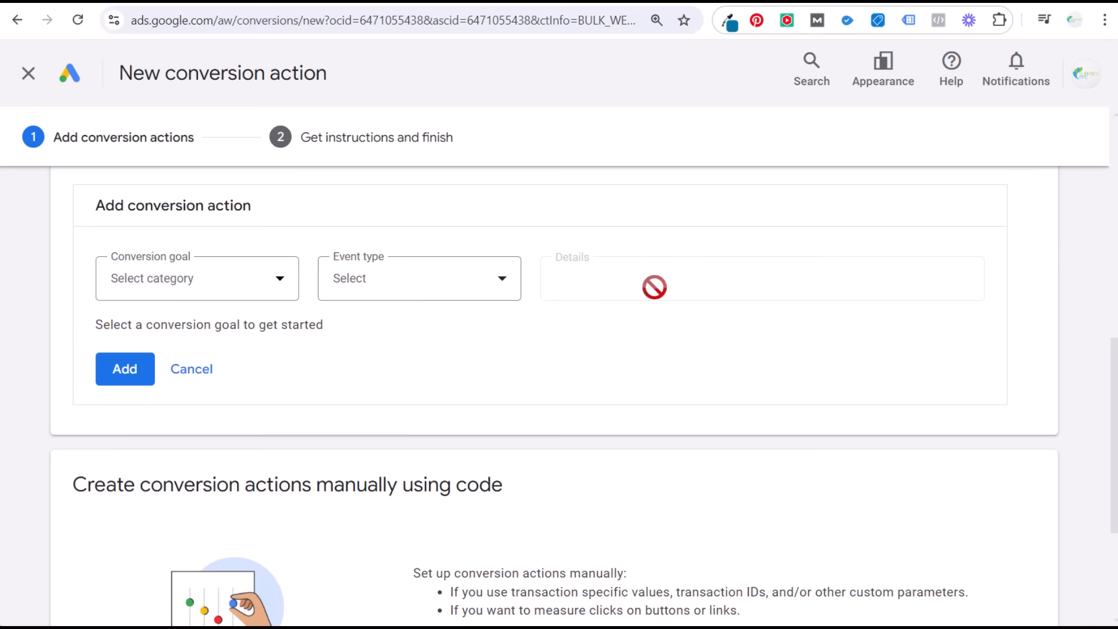
drag(77, 274, 447, 268)
click(452, 266)
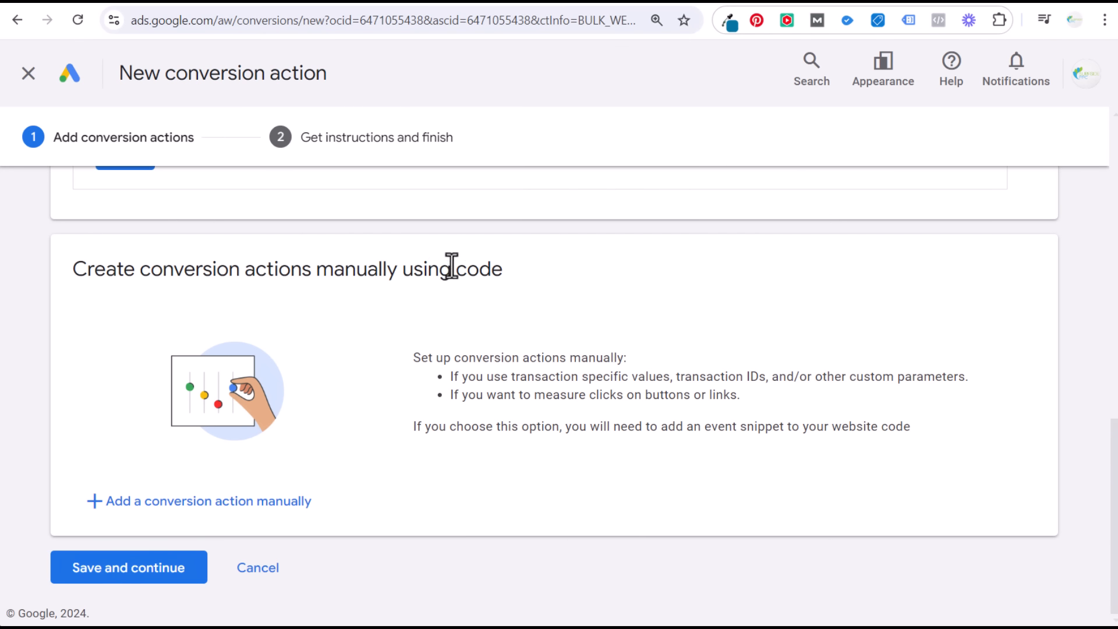
click(217, 504)
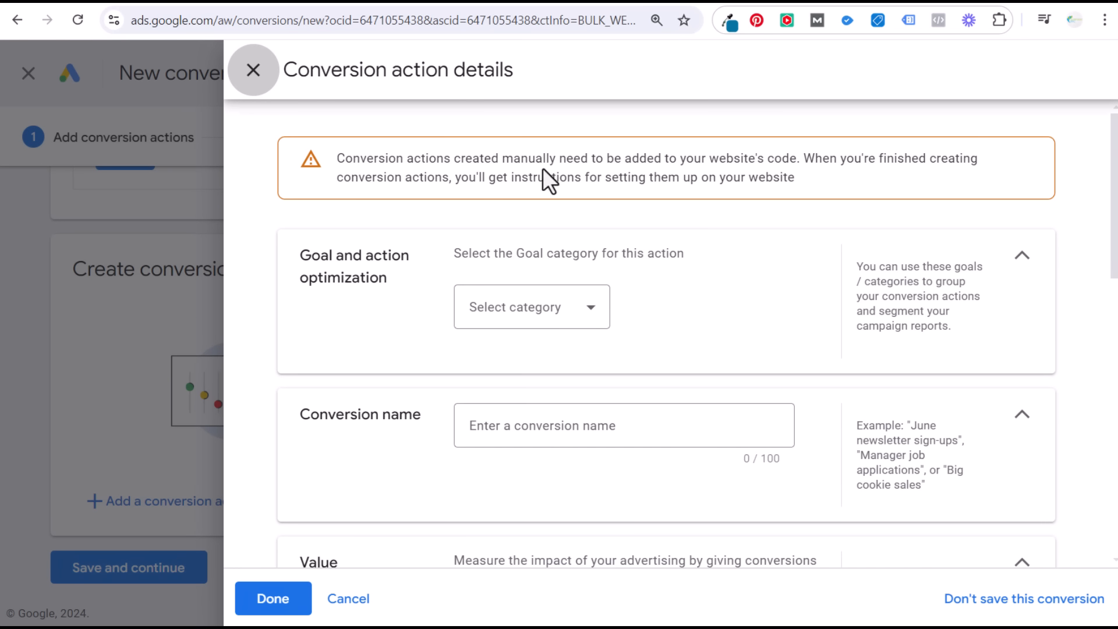
Set the goal category to Contact and review its conversion action optimization options, keeping it as a primary action.
click(585, 236)
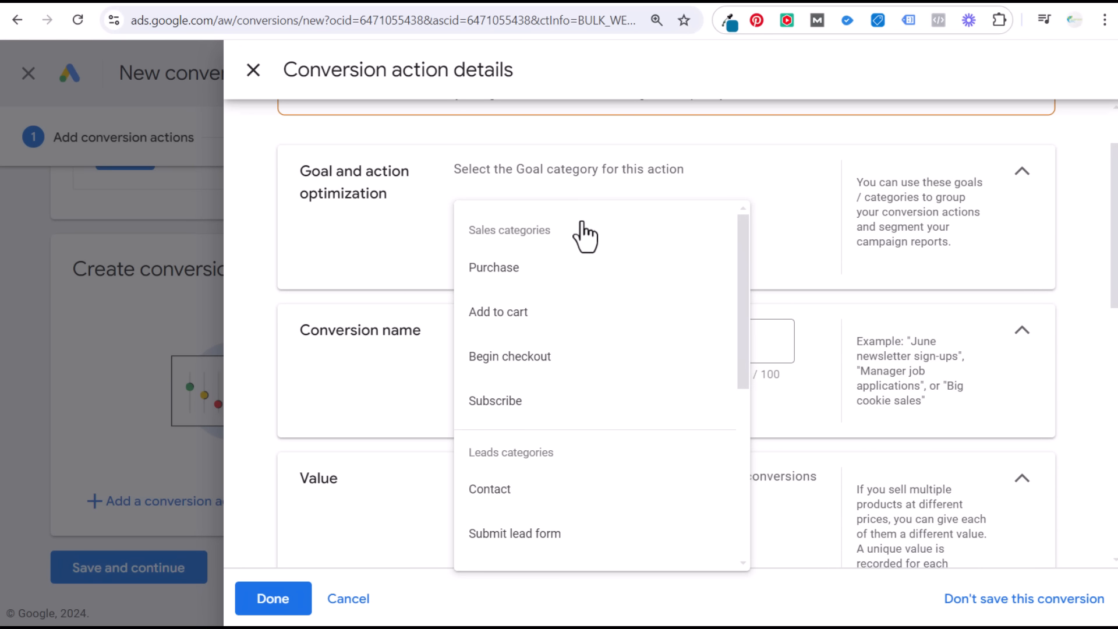
scroll(617, 302, down, 2)
scroll(620, 303, down, 2)
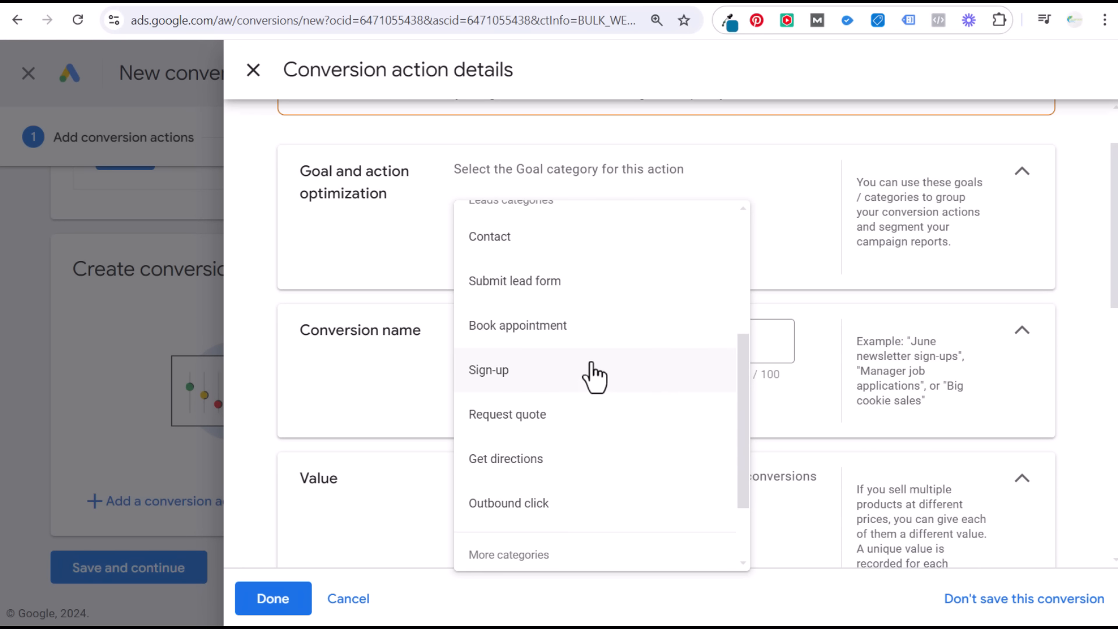
scroll(598, 391, up, 1)
scroll(574, 338, up, 3)
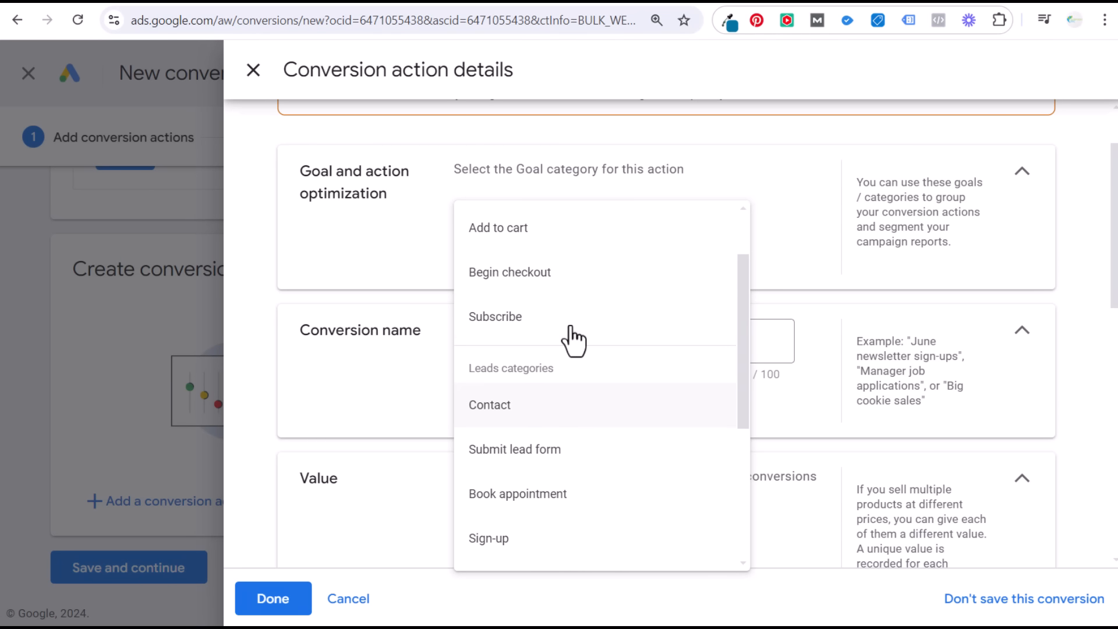
scroll(559, 378, down, 2)
scroll(568, 410, down, 3)
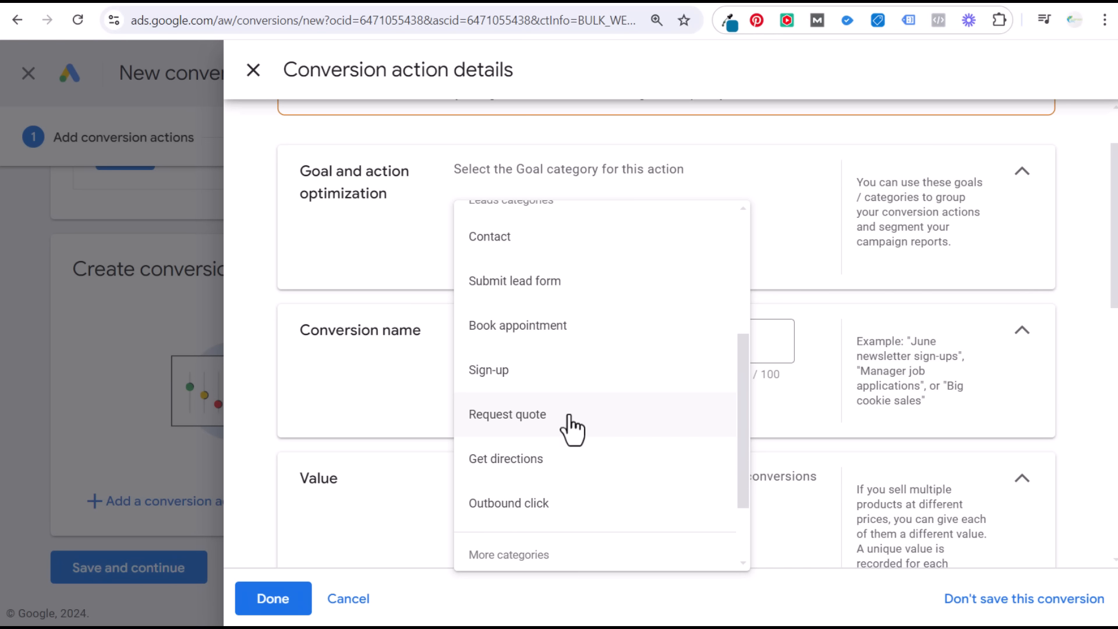
click(553, 244)
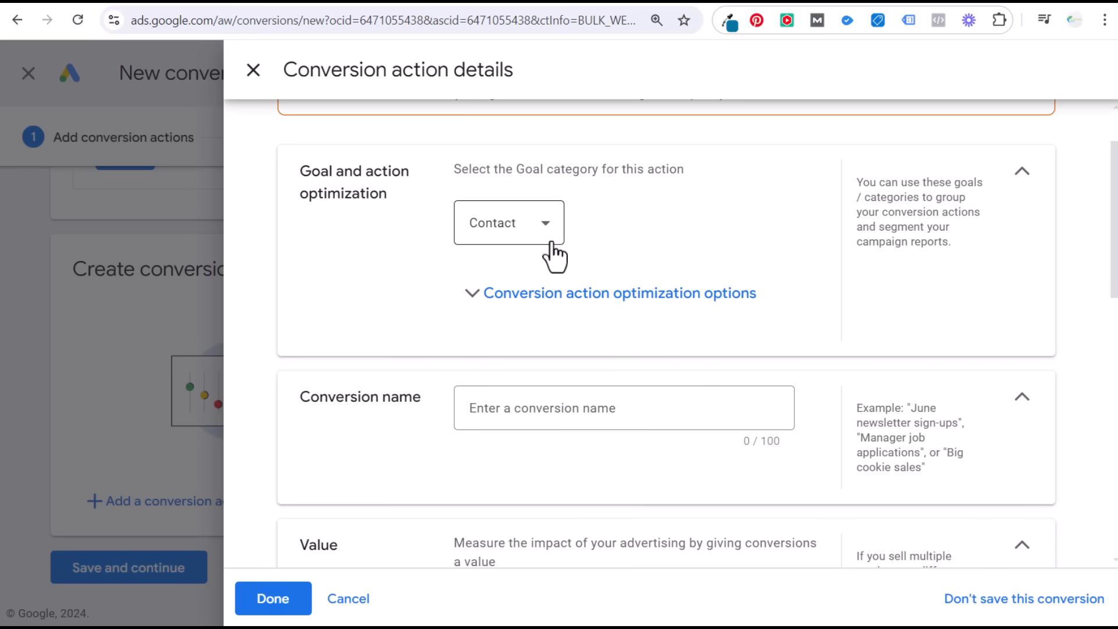
click(537, 291)
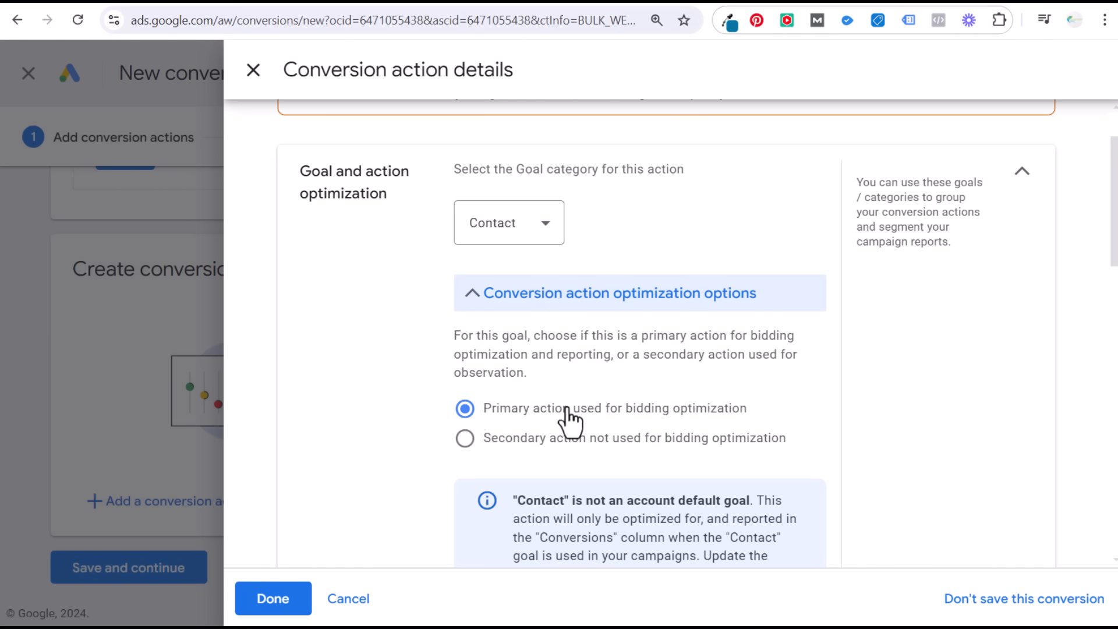
click(554, 288)
Name the conversion action Google Ads Audit Thank You Page.
scroll(706, 332, down, 3)
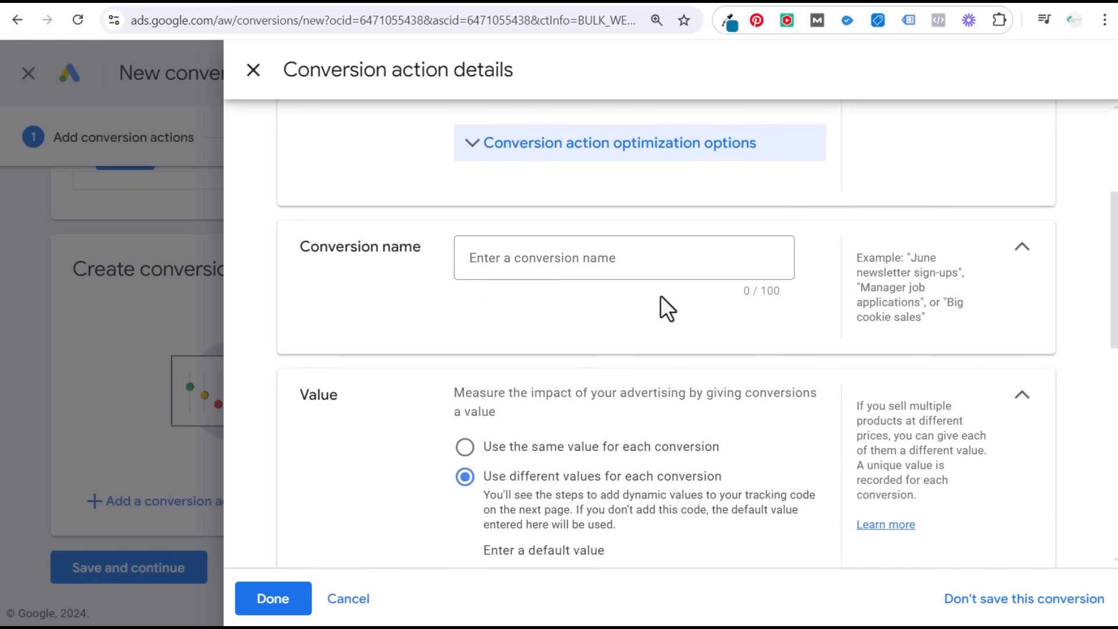
click(540, 242)
key(ctrl+v)
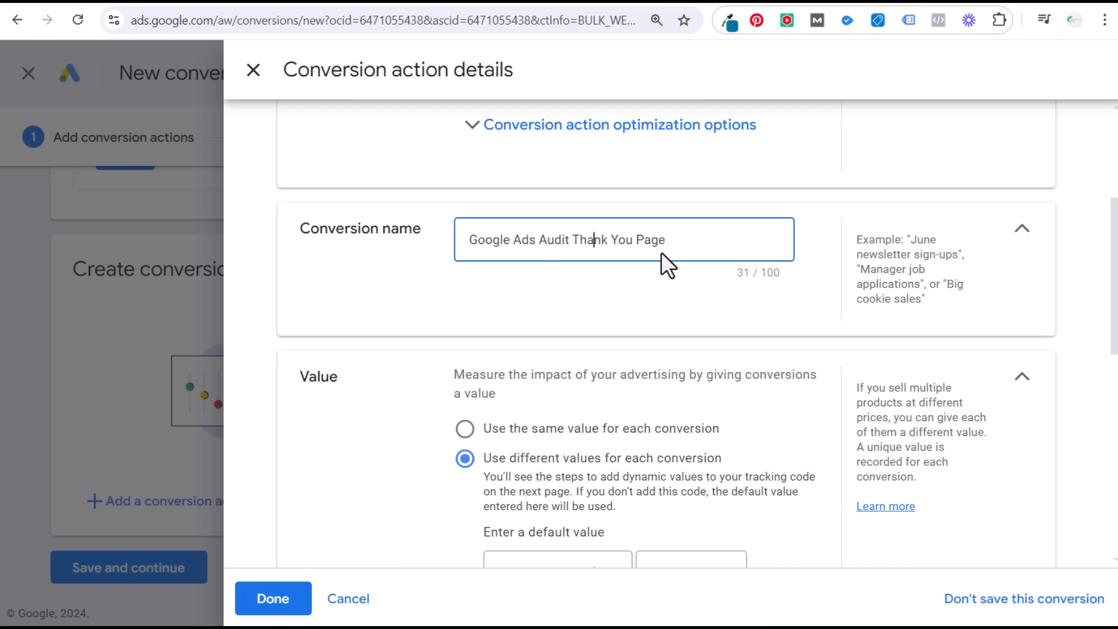
drag(668, 237, 476, 240)
click(546, 239)
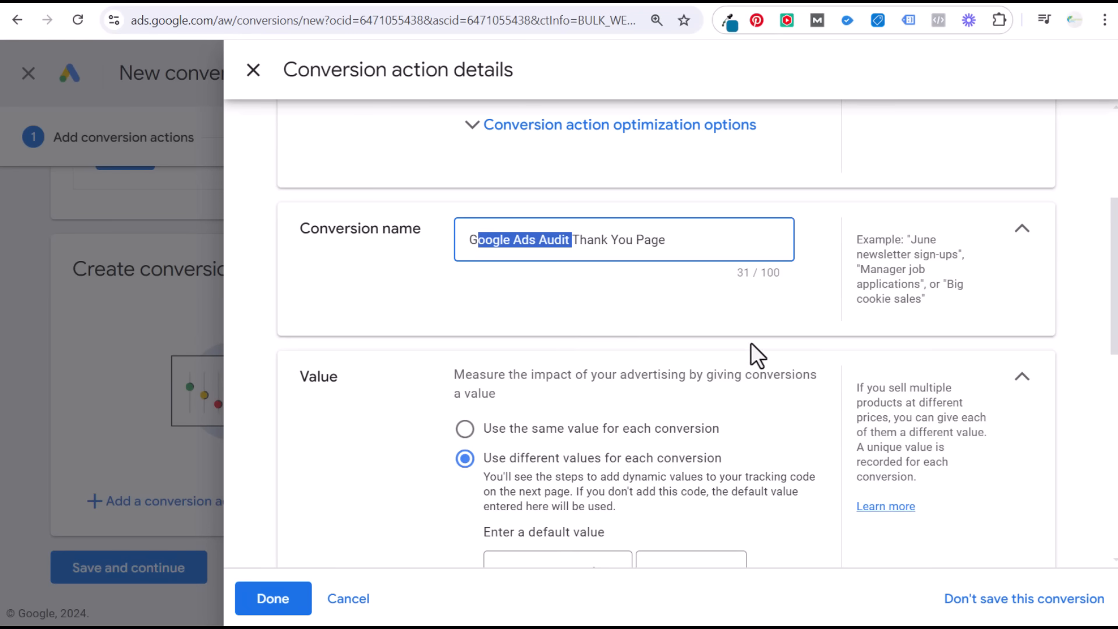
Use the same value of 1 US Dollar for each conversion and set the count to One.
scroll(757, 354, down, 3)
click(547, 261)
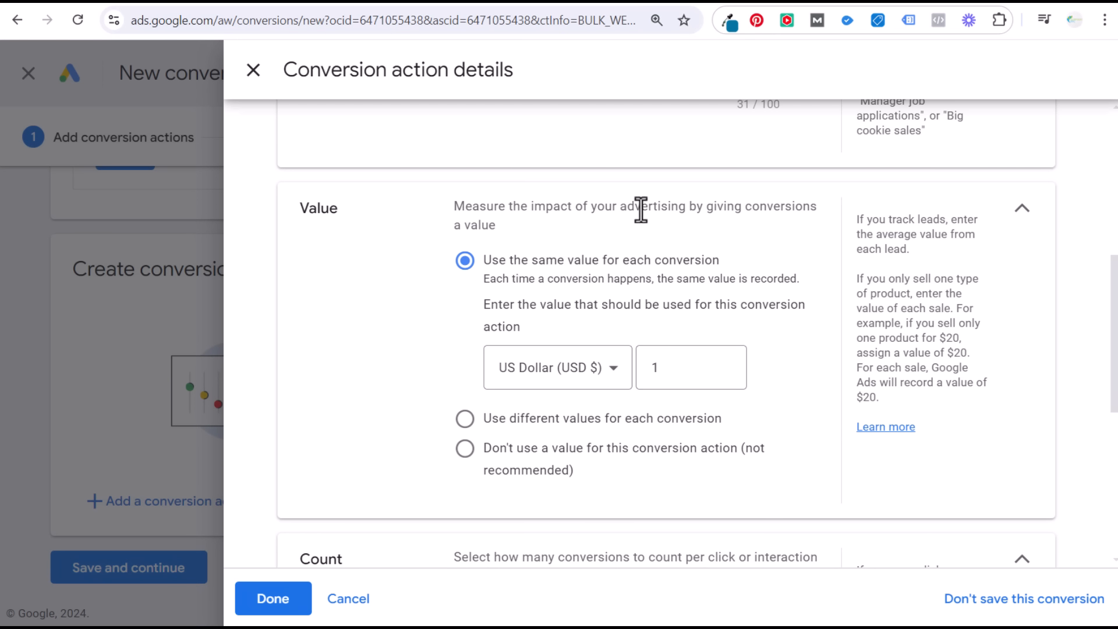
click(690, 370)
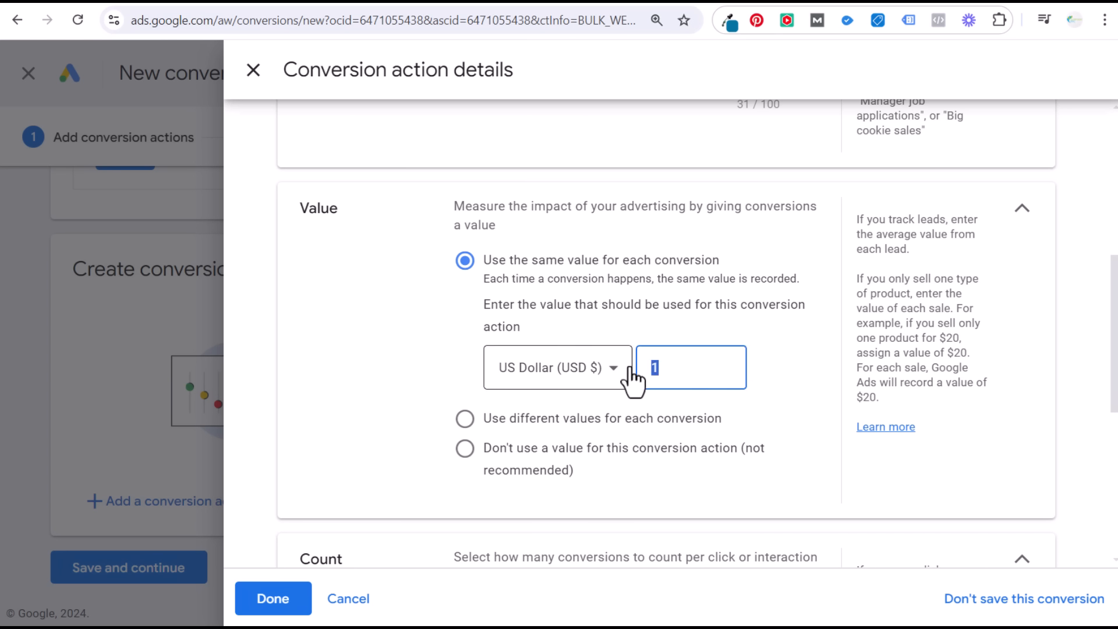
double_click(702, 367)
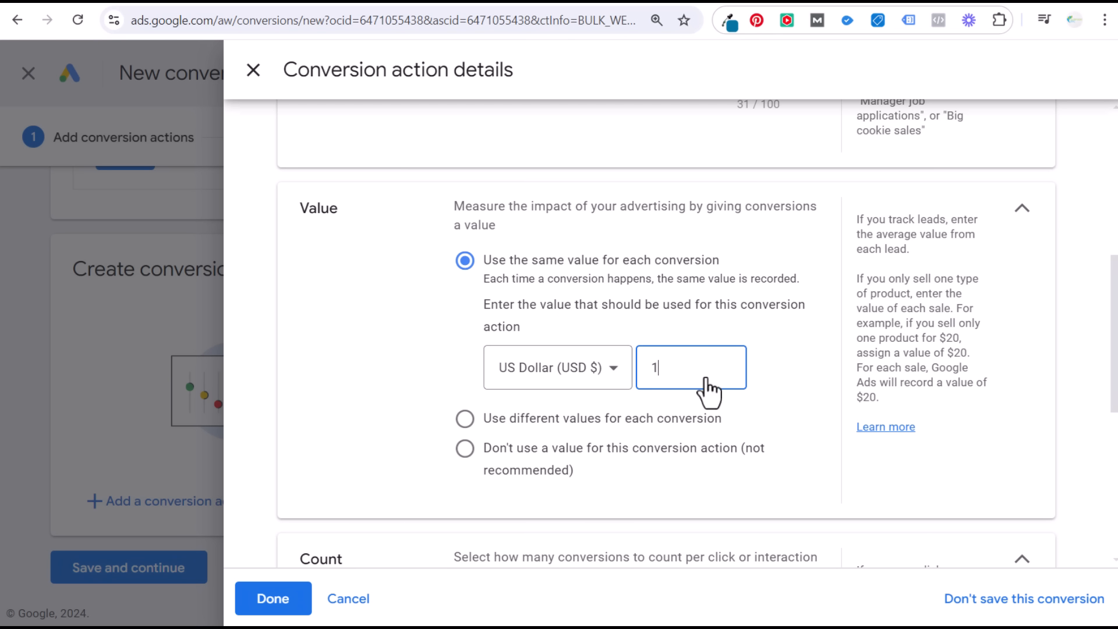
click(1022, 210)
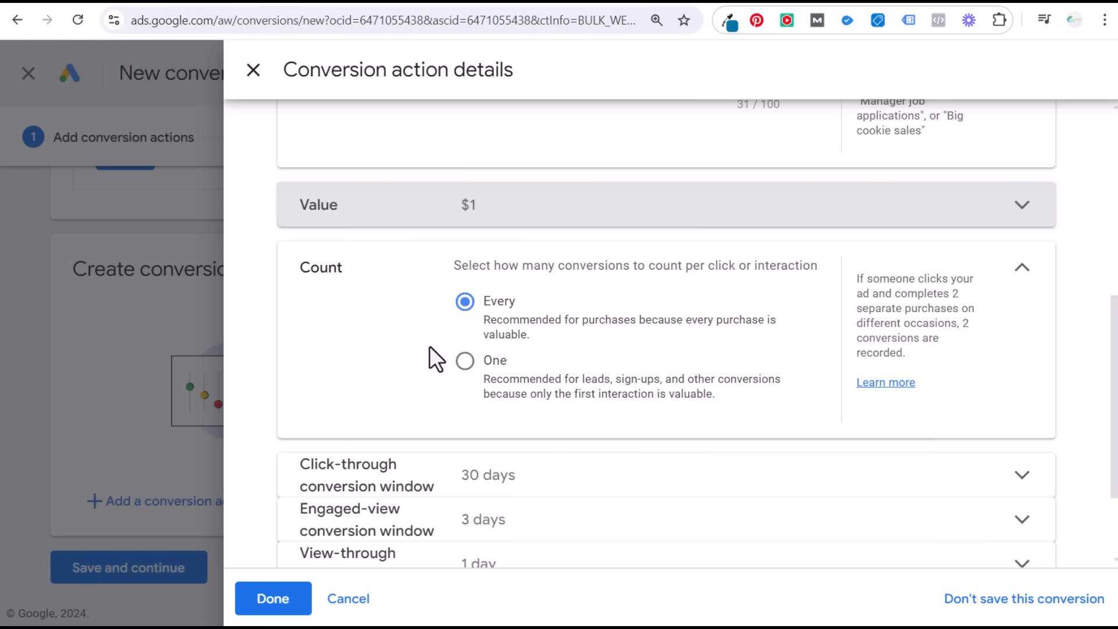
click(466, 362)
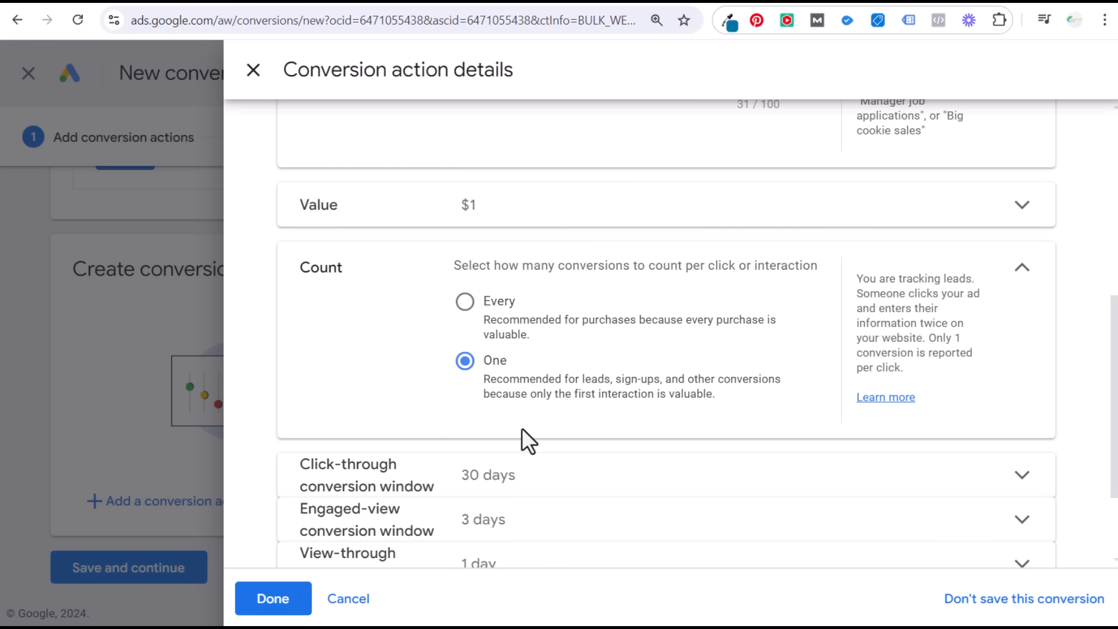
click(1022, 274)
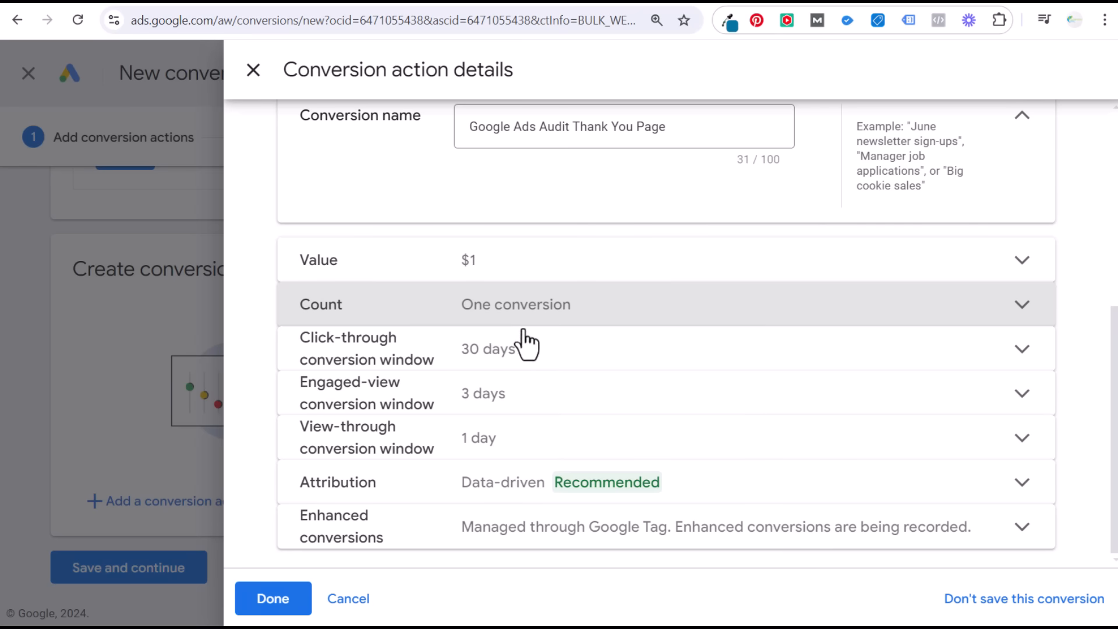
Set the click-through conversion window to 90 days.
click(568, 356)
click(524, 451)
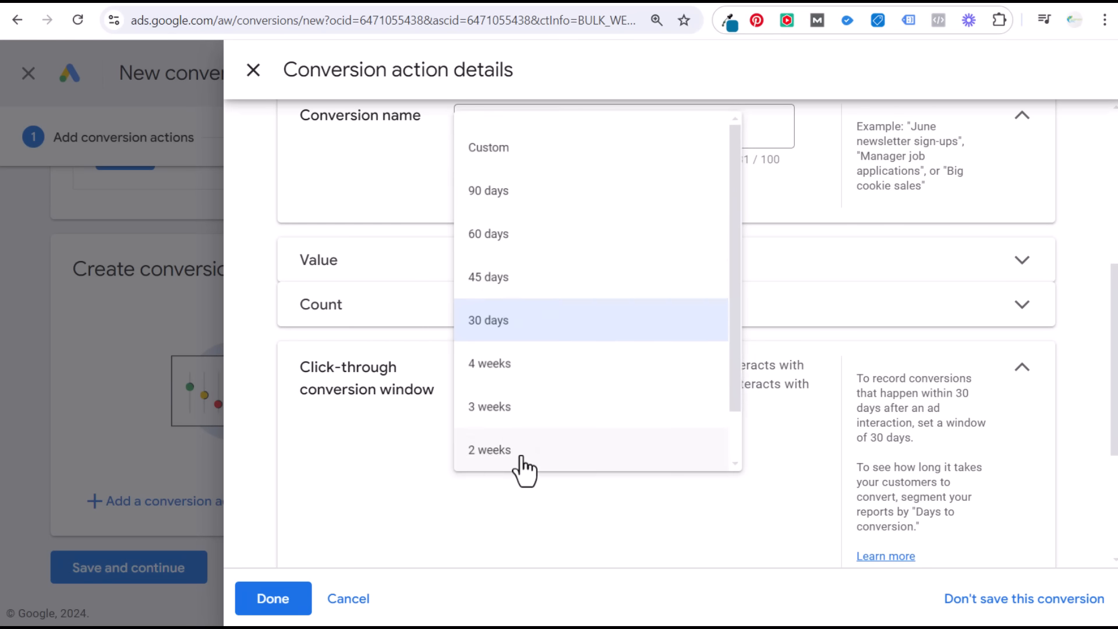
click(521, 182)
click(1021, 368)
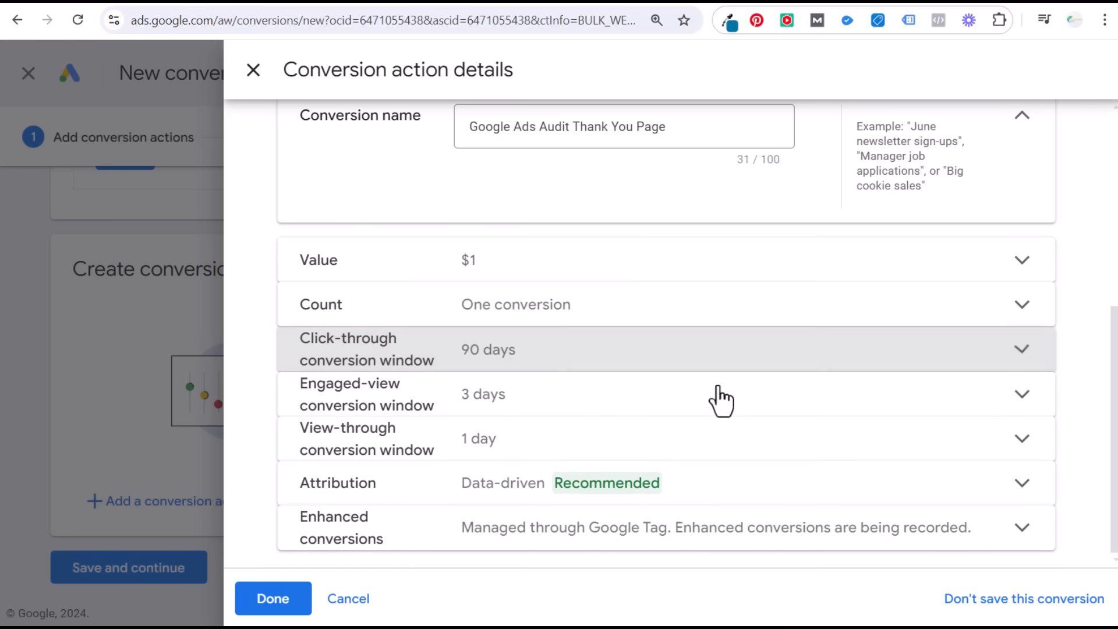
Set both the engaged-view and the view-through conversion windows to 30 days.
click(585, 411)
click(487, 466)
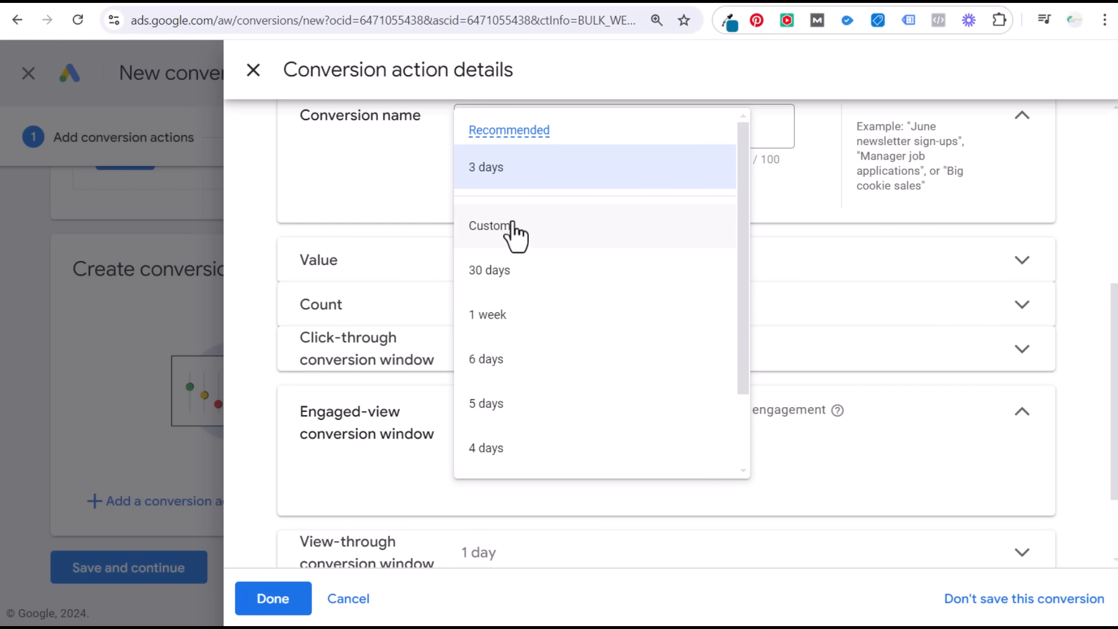
click(516, 279)
click(1027, 413)
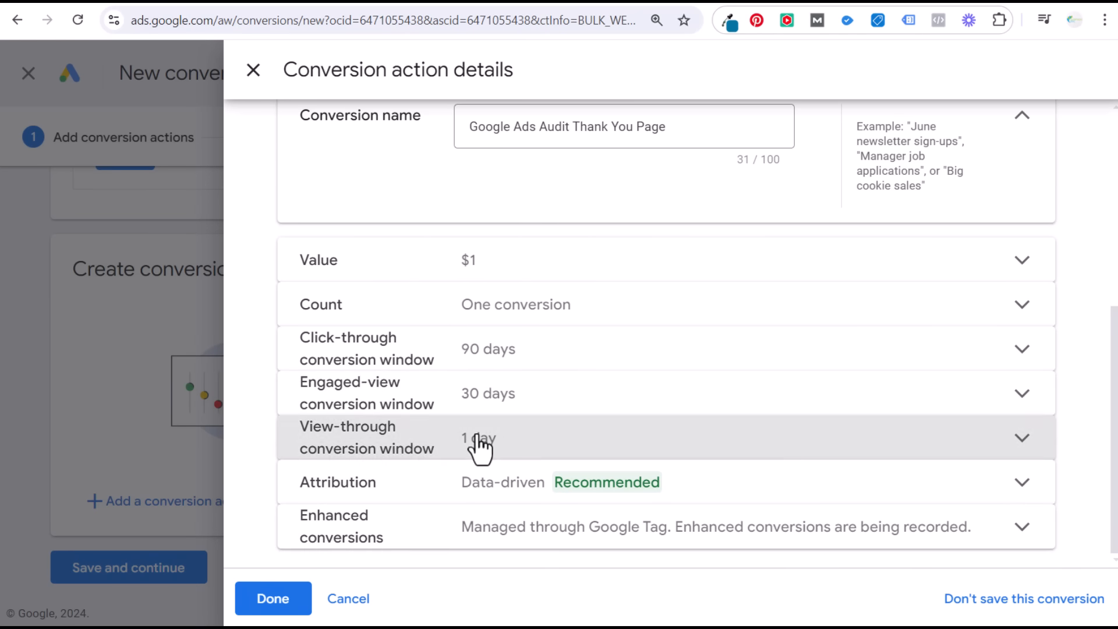
click(479, 449)
click(494, 519)
click(516, 259)
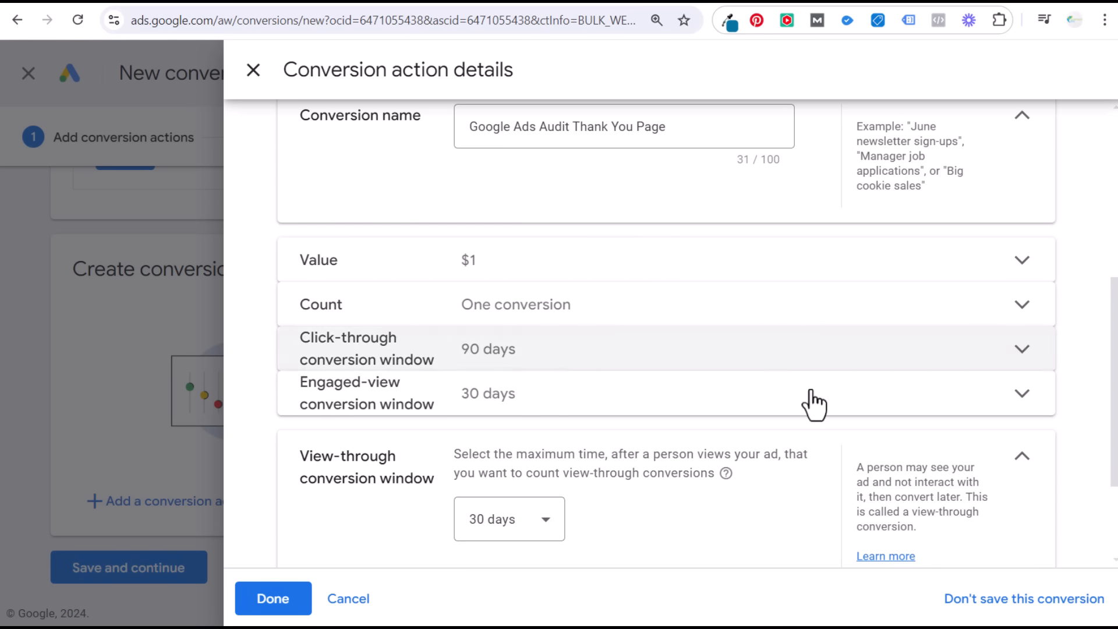
click(1026, 465)
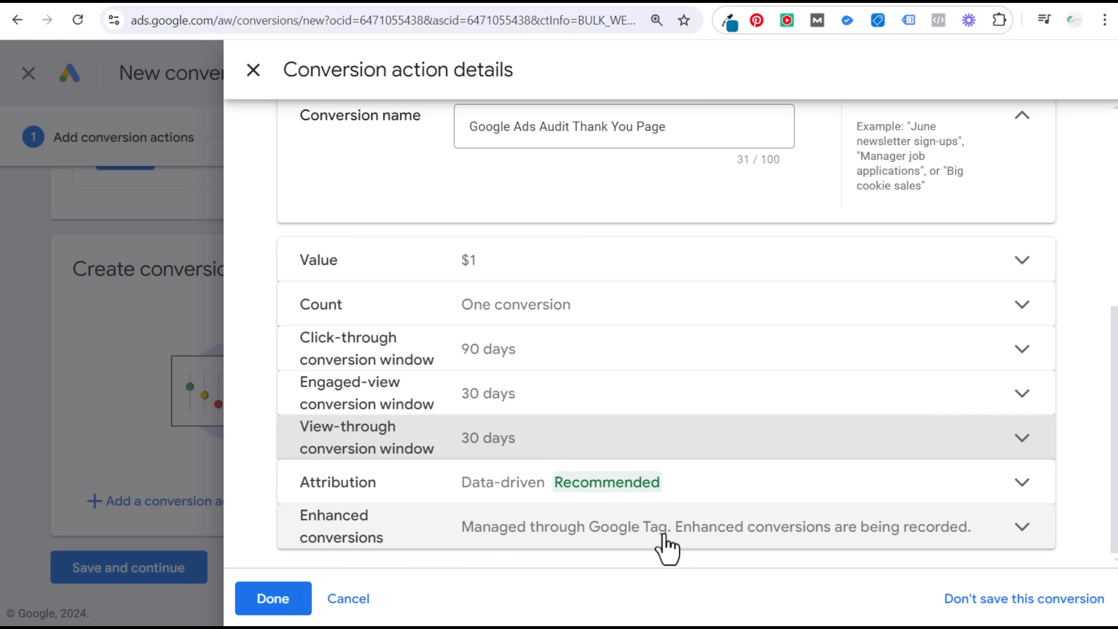
Save the manual conversion action and show its setup instructions for Google Tag Manager.
click(291, 595)
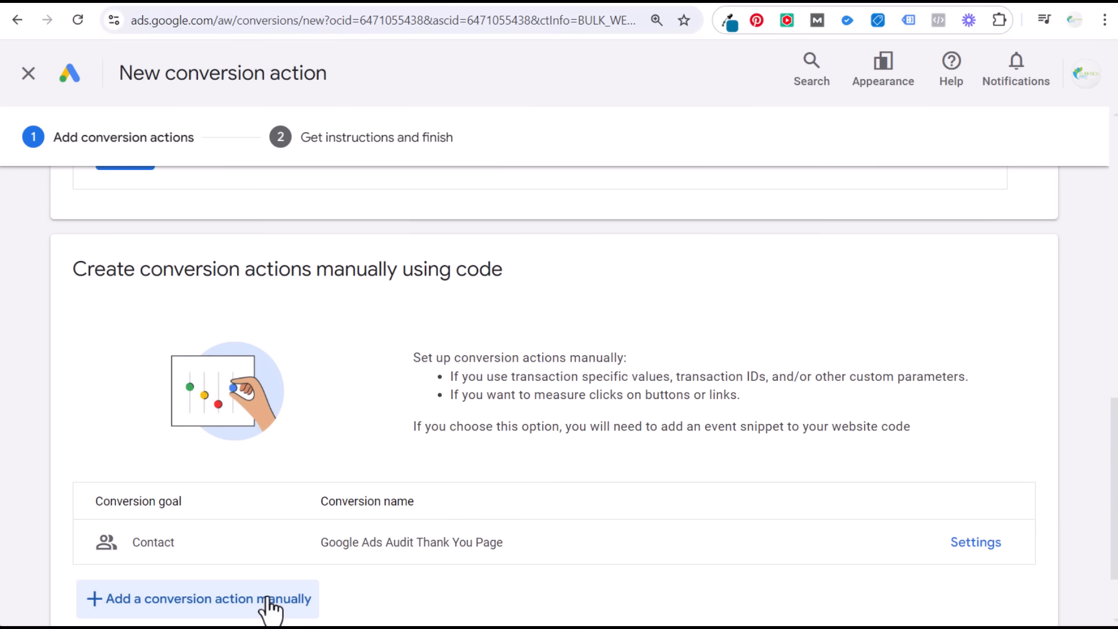
scroll(717, 327, down, 2)
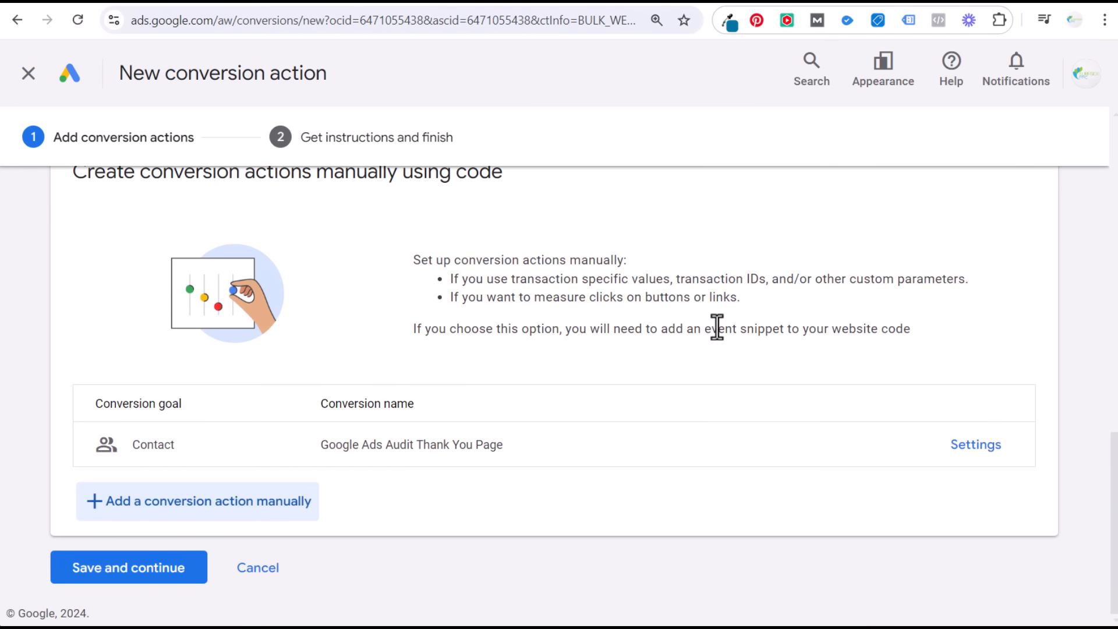
click(152, 578)
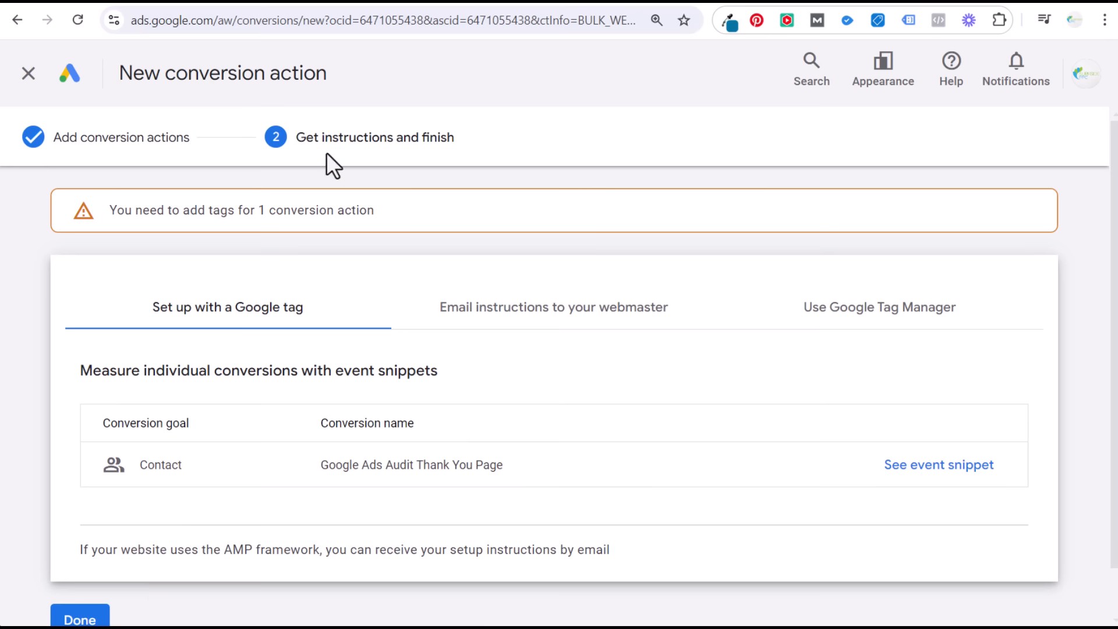
click(896, 306)
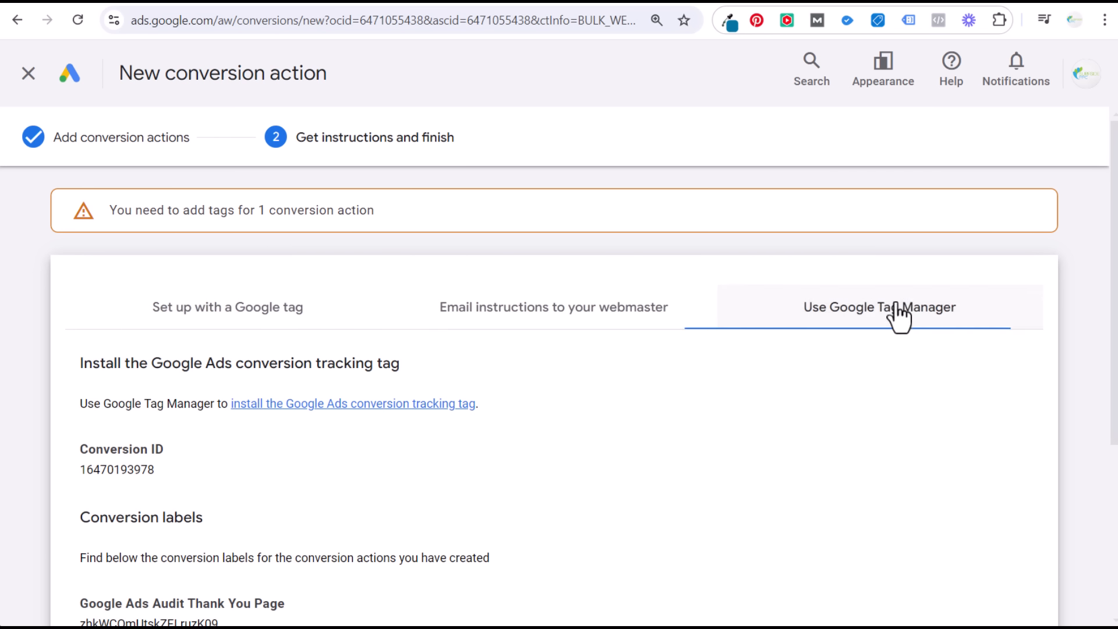
scroll(748, 386, down, 3)
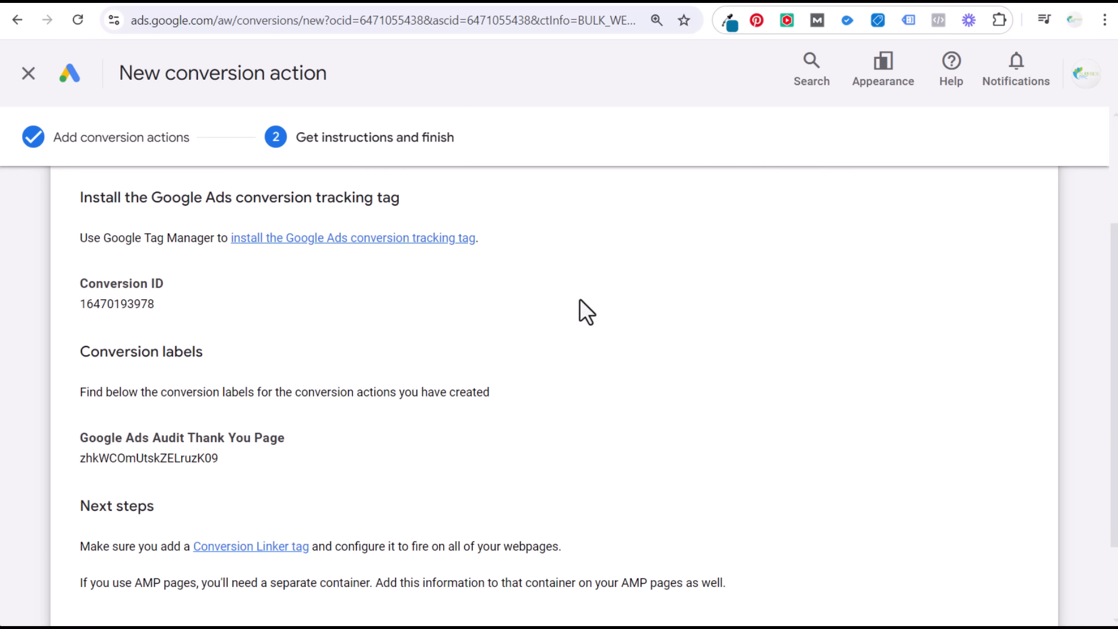
scroll(278, 495, down, 2)
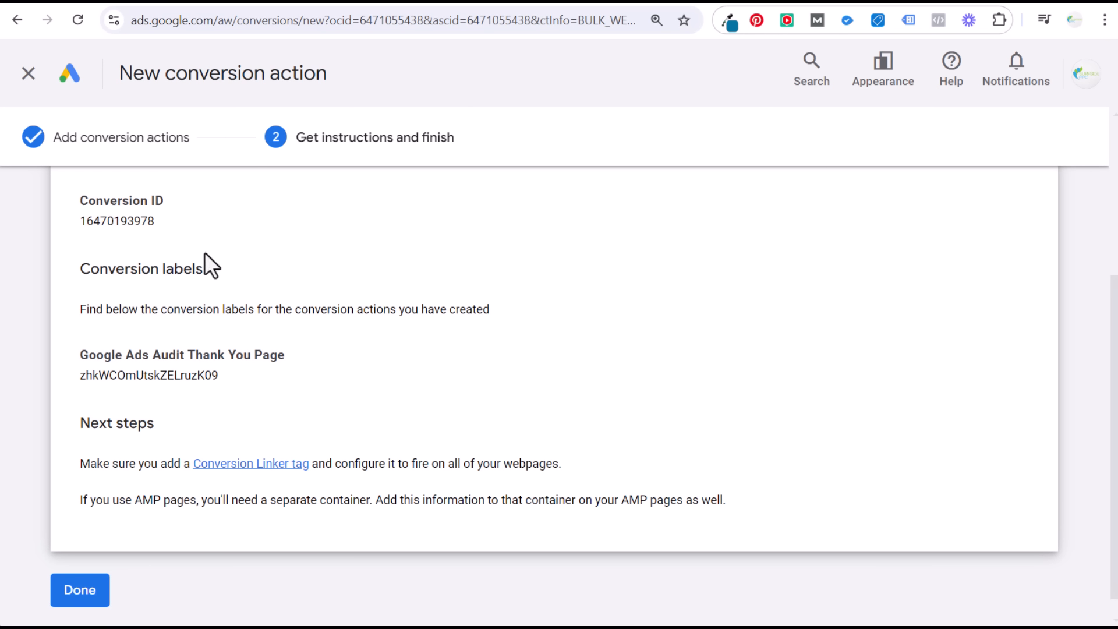
Copy the conversion ID, switch to Google Tag Manager and open the container's Tags list.
scroll(204, 252, up, 3)
double_click(130, 388)
key(ctrl+c)
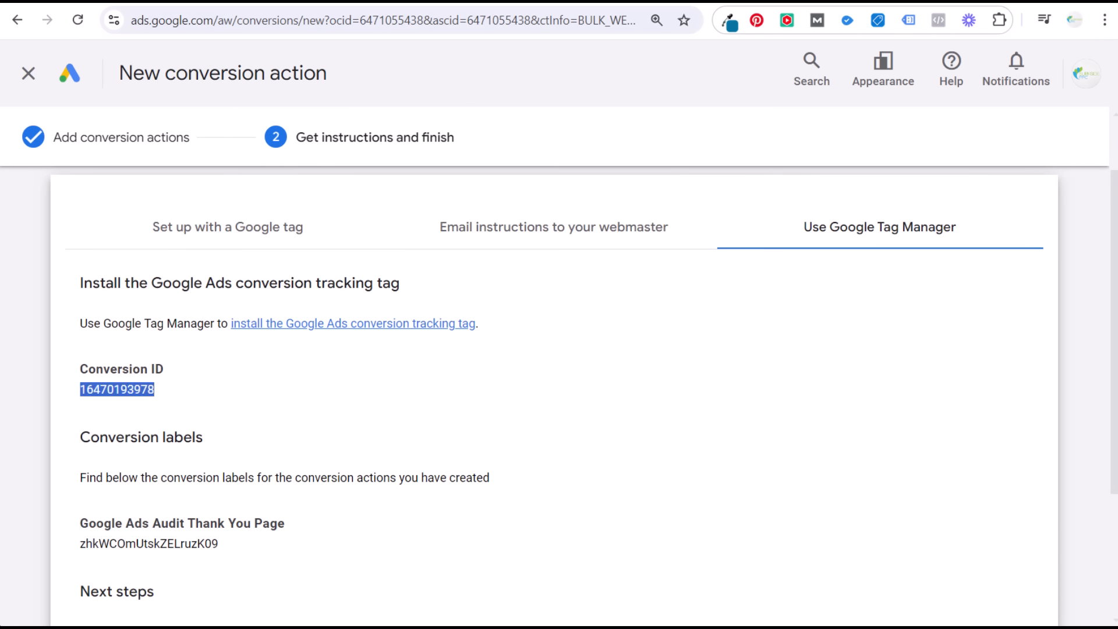
key(alt+Tab)
click(135, 325)
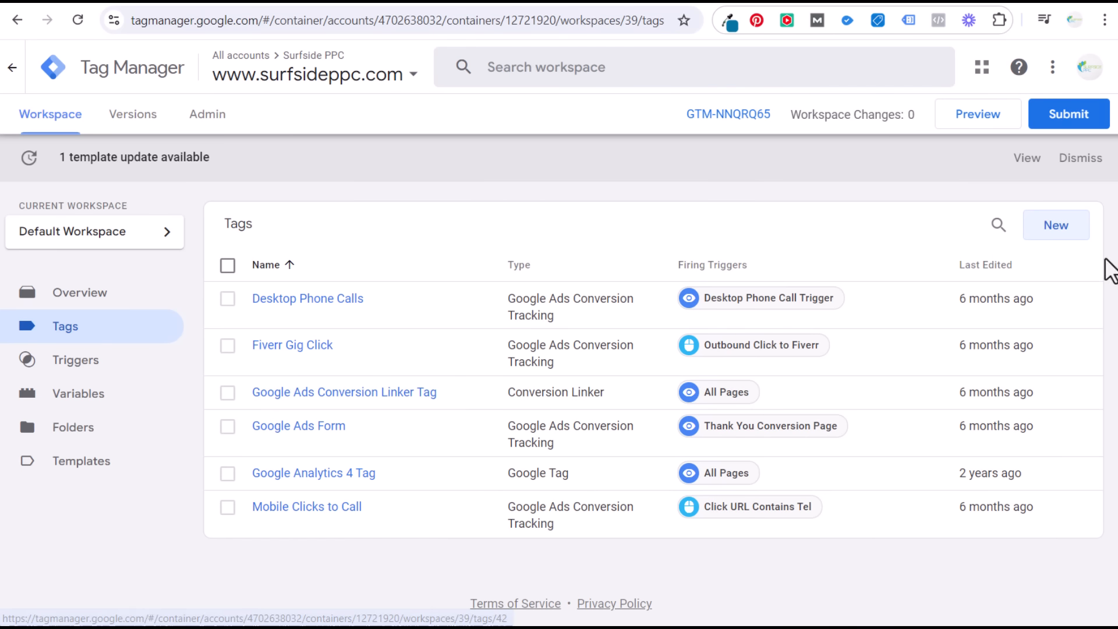
click(1062, 228)
click(437, 215)
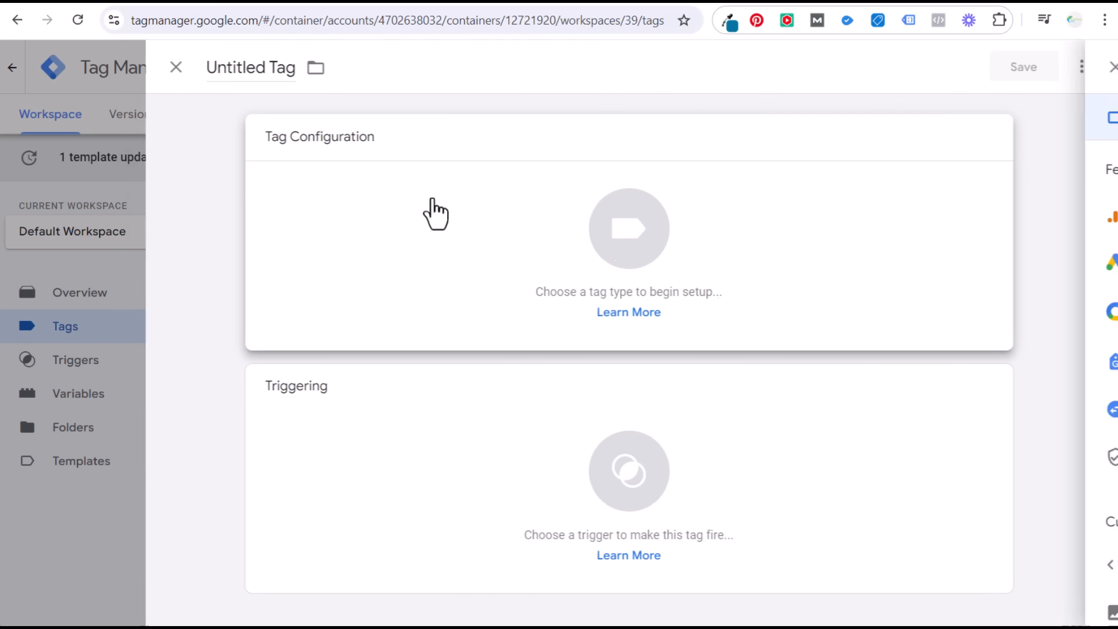
click(692, 267)
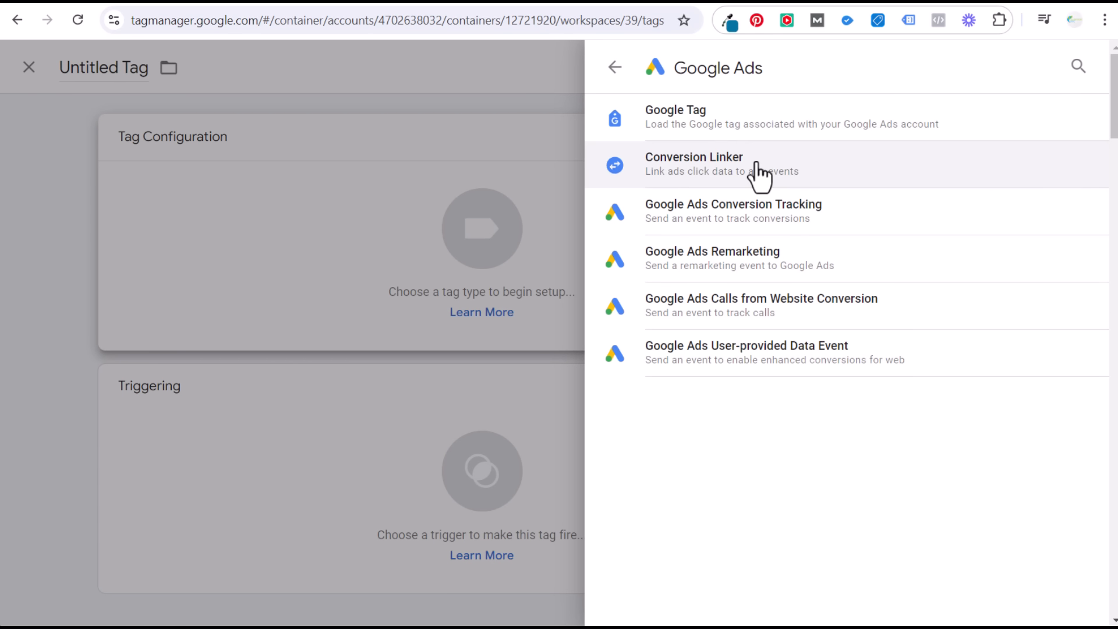
click(756, 175)
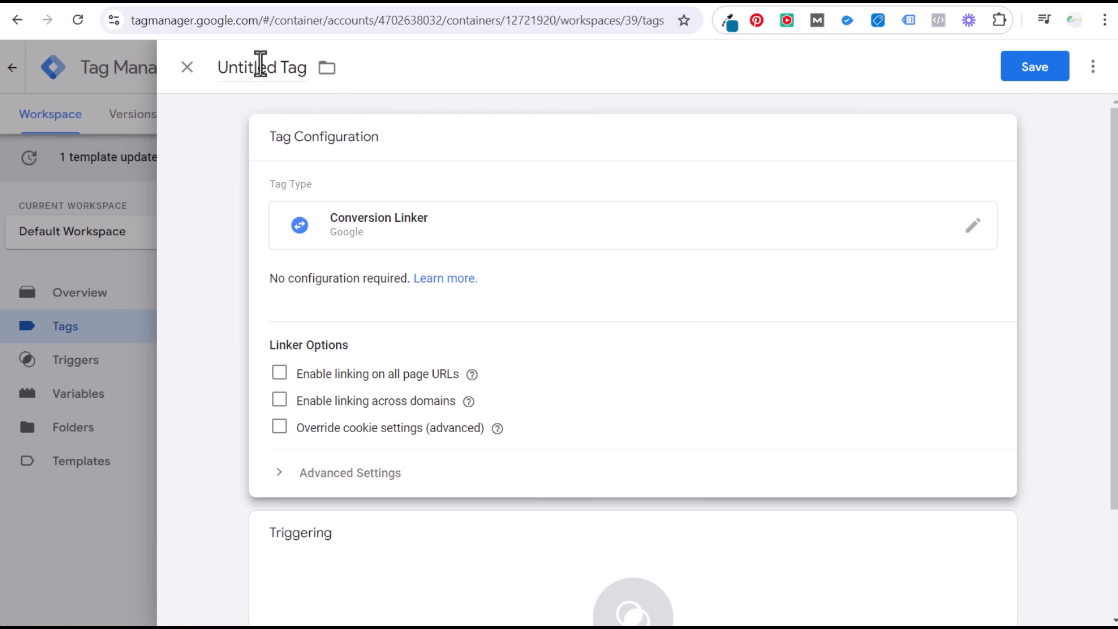
scroll(261, 273, down, 2)
click(429, 426)
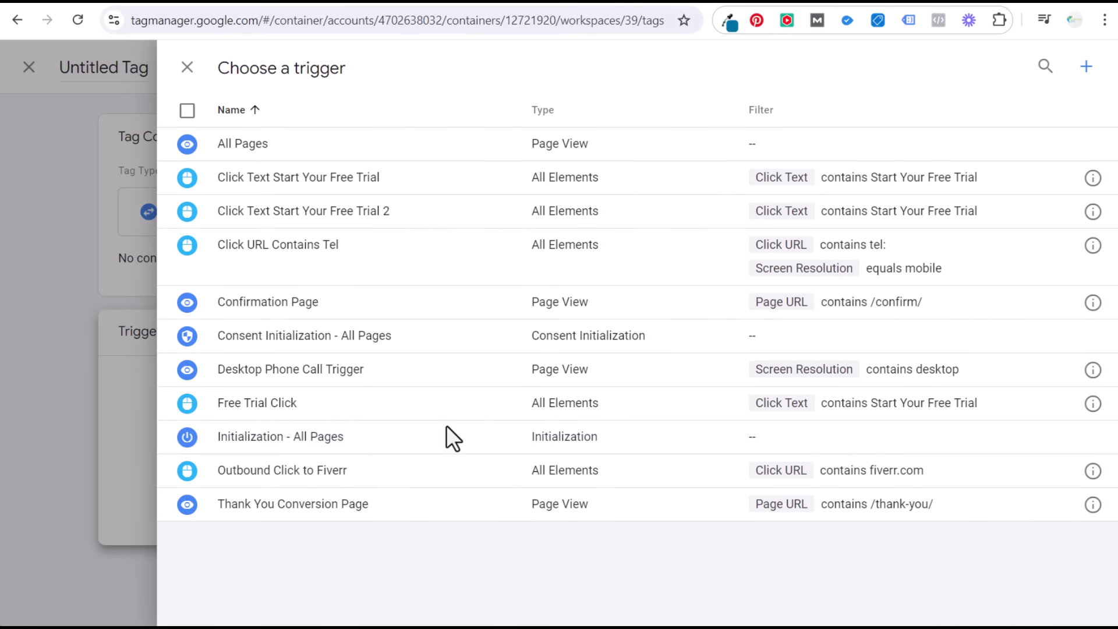
click(419, 152)
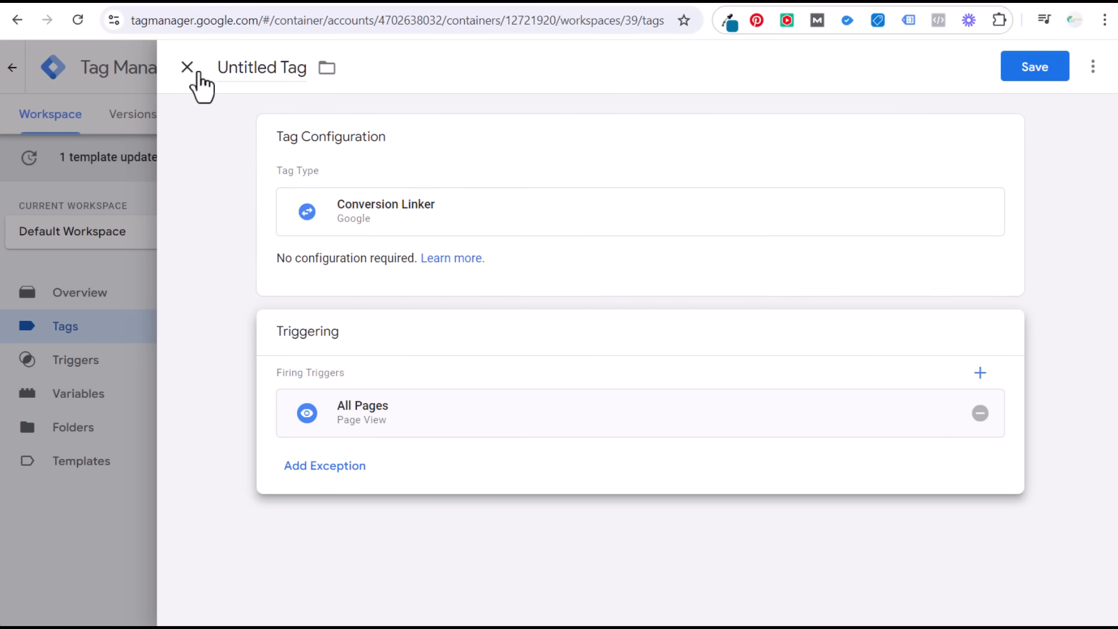
click(188, 68)
click(687, 268)
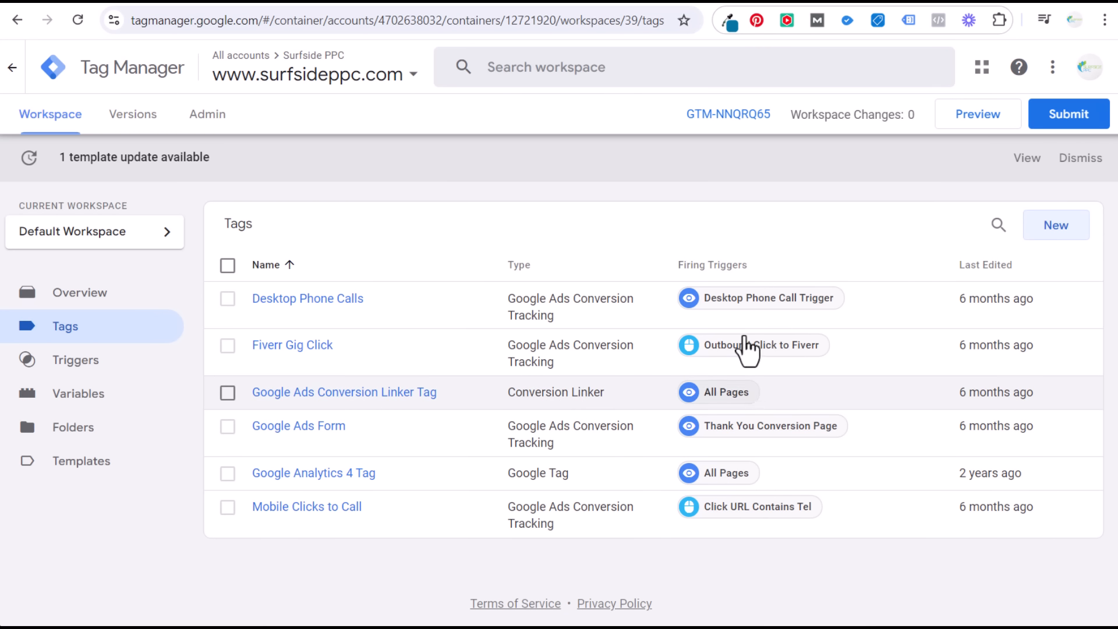
Create a new tag named "Google Ads Audit Thank You Page" with the Google Ads Conversion Tracking tag type.
click(1053, 228)
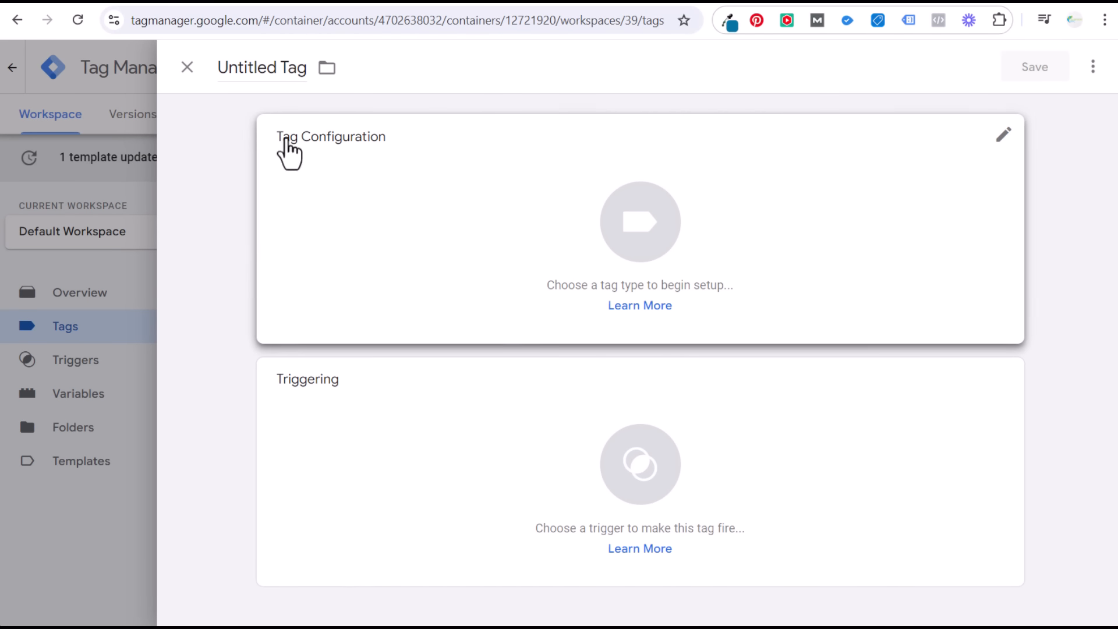
click(272, 65)
text(Thank You Page)
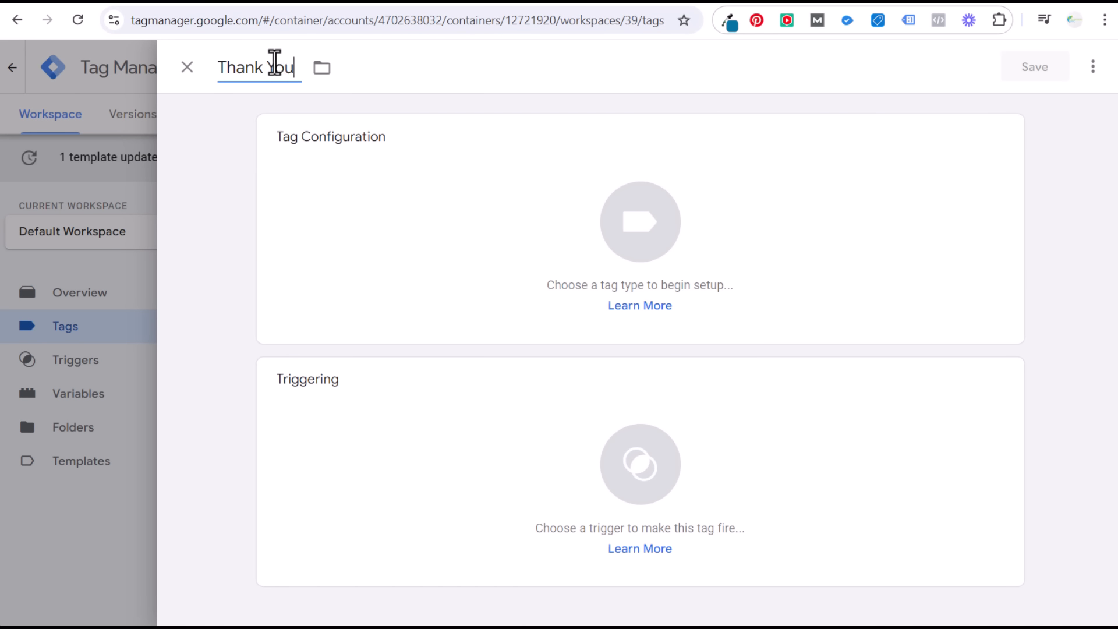
click(227, 66)
text(Google Ads Audit)
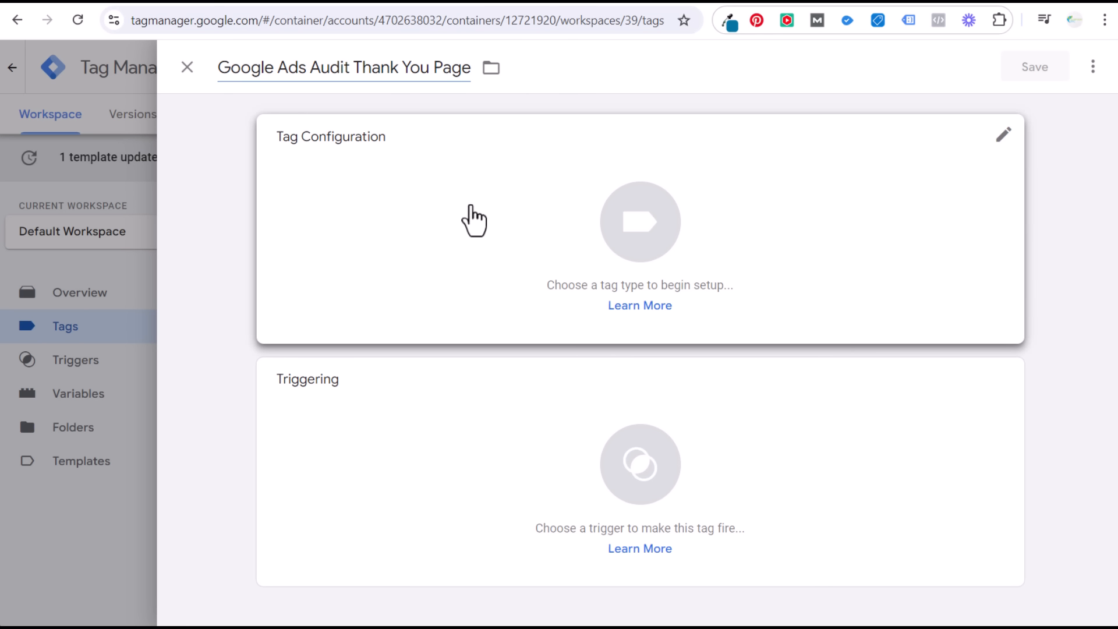
click(467, 220)
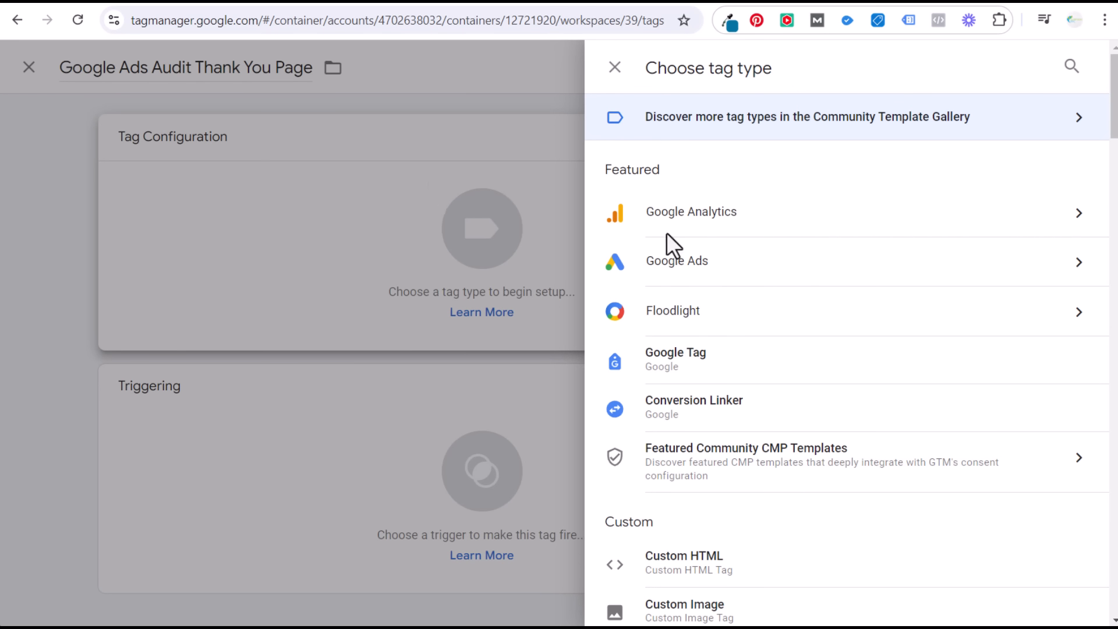
click(816, 268)
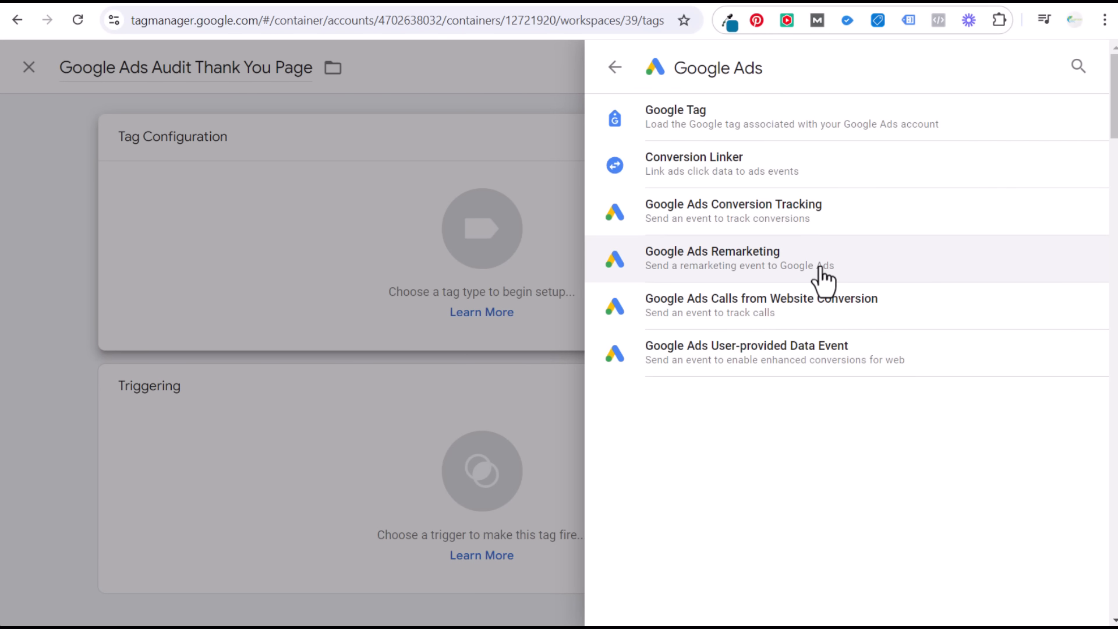
click(872, 226)
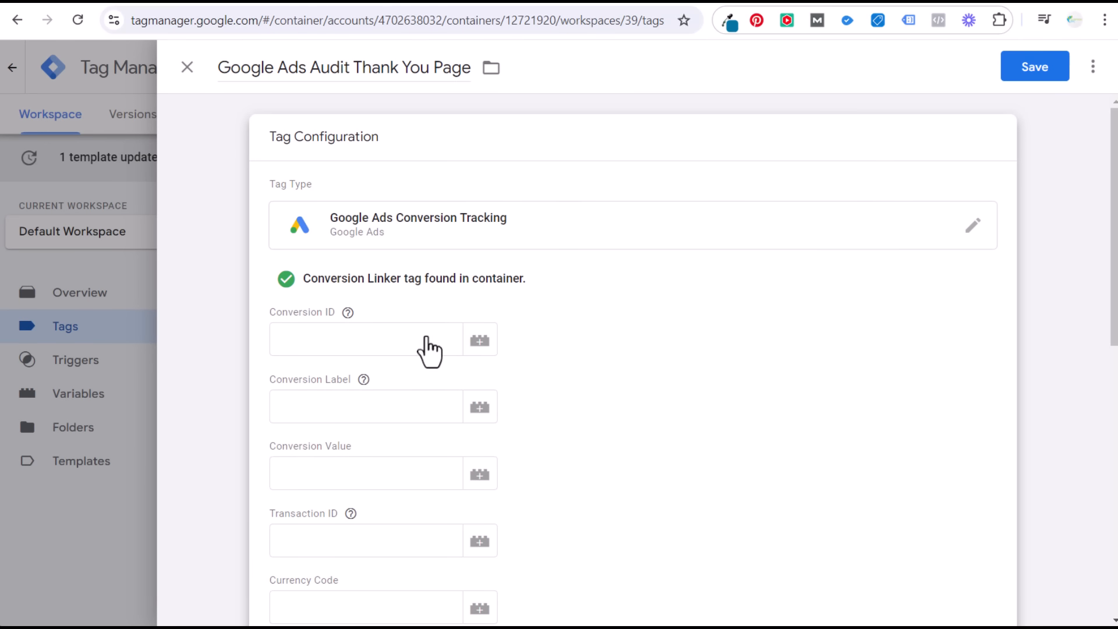
Paste the conversion ID from the Google Ads setup instructions into the tag's Conversion ID.
click(411, 340)
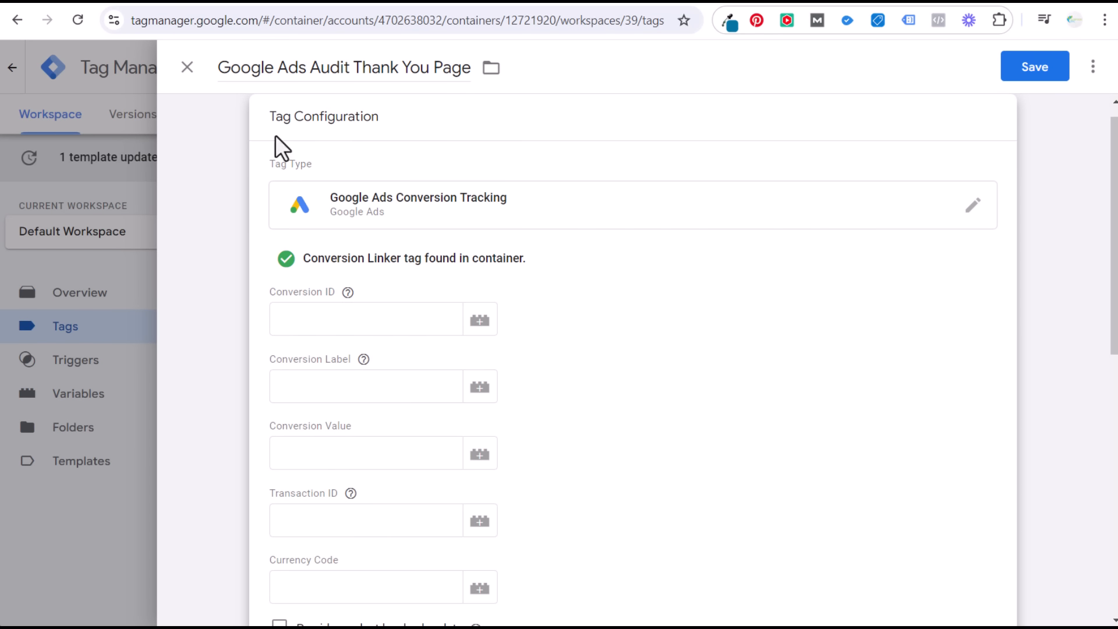
click(243, 9)
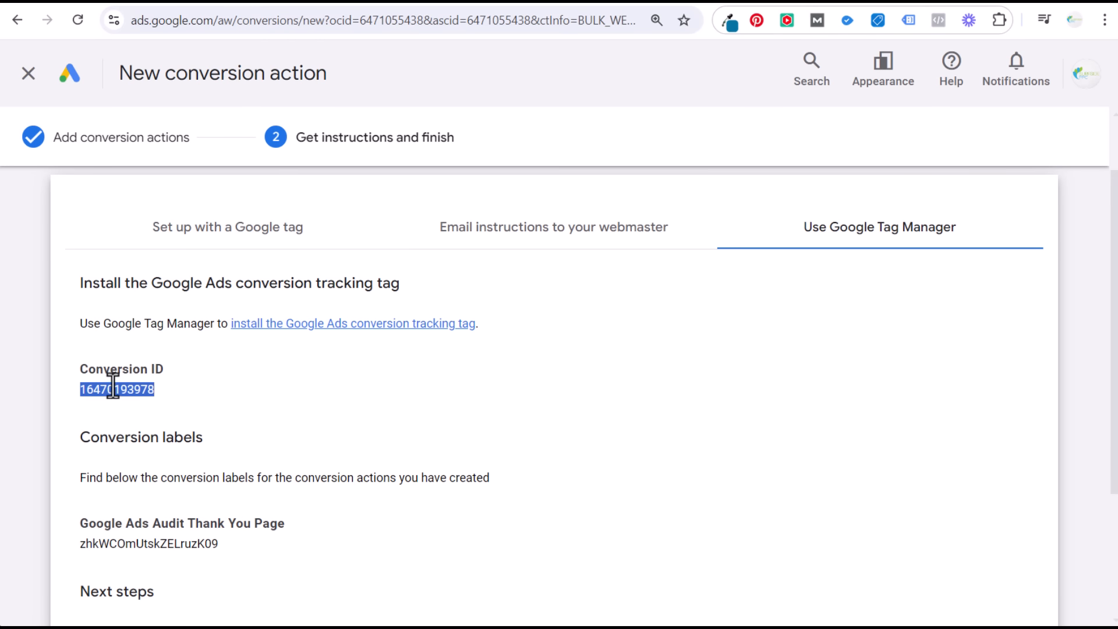
click(211, 7)
click(299, 312)
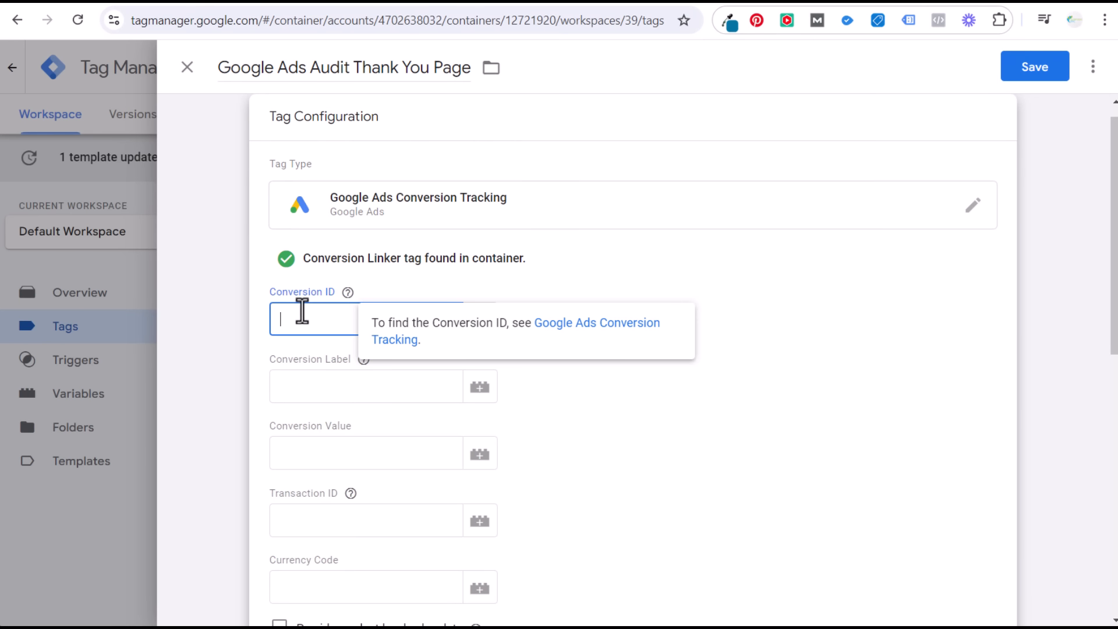
key(ctrl+v)
Copy the Google Ads Audit Thank You Page conversion label from Google Ads and paste it into the tag's Conversion Label in Google Tag Manager.
click(241, 6)
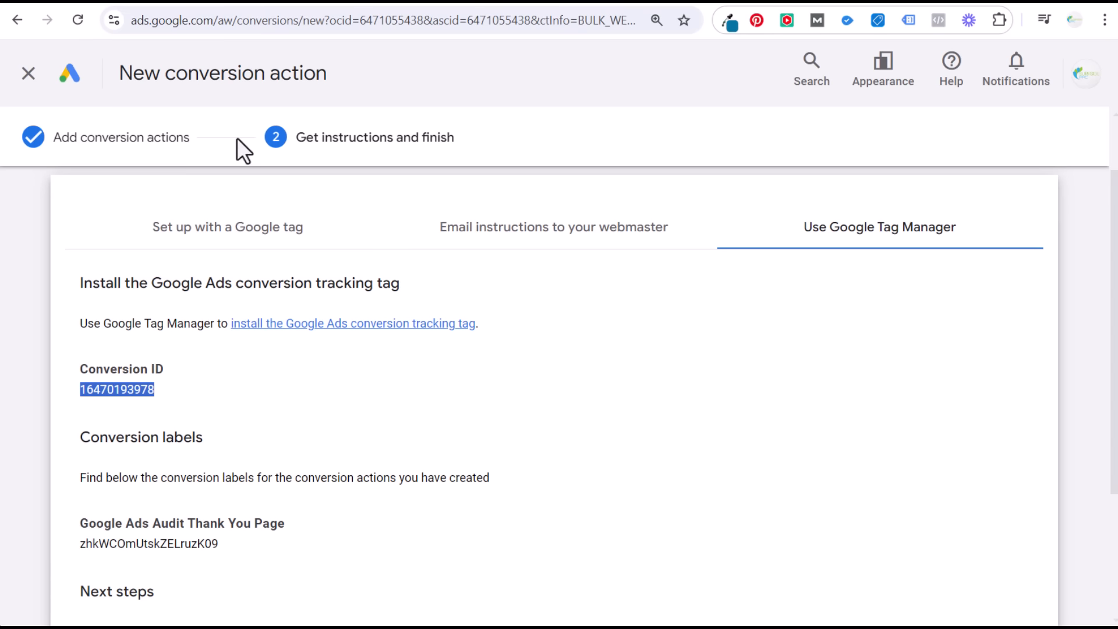
scroll(239, 338, down, 3)
double_click(125, 376)
key(ctrl+c)
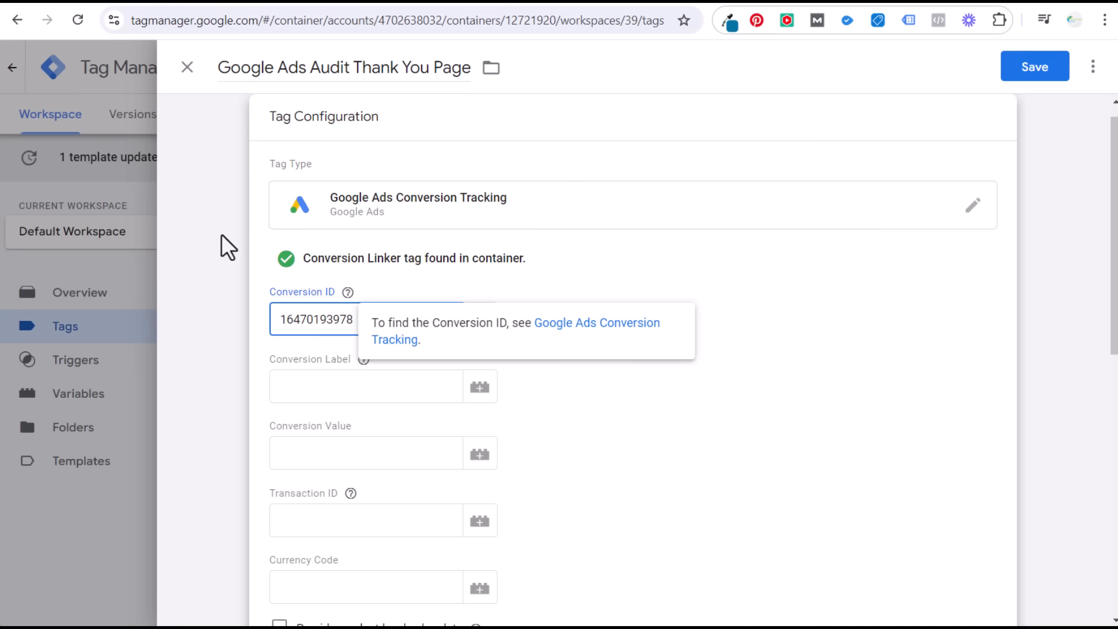
click(320, 386)
key(ctrl+v)
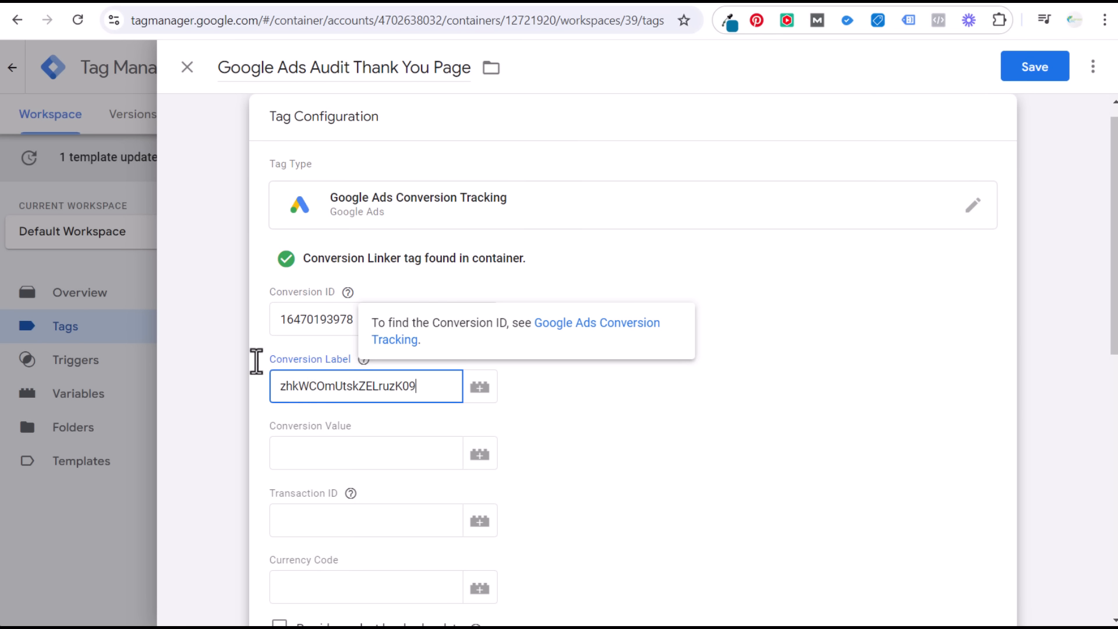
click(210, 251)
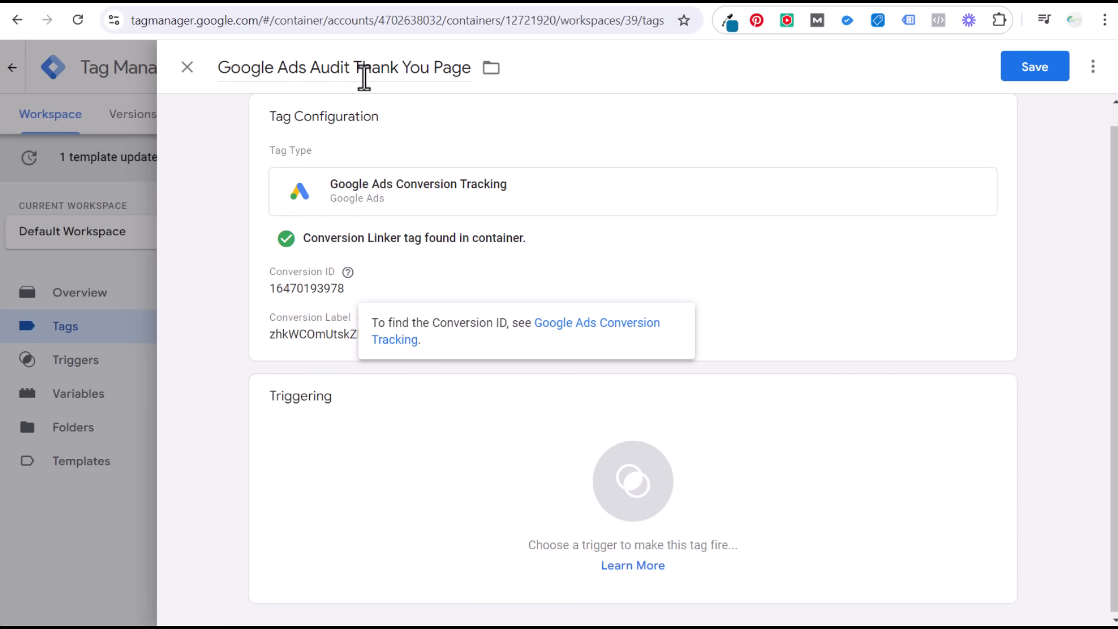
Add a new firing trigger of the Page View type to the tag and limit it to Some Page Views.
click(429, 512)
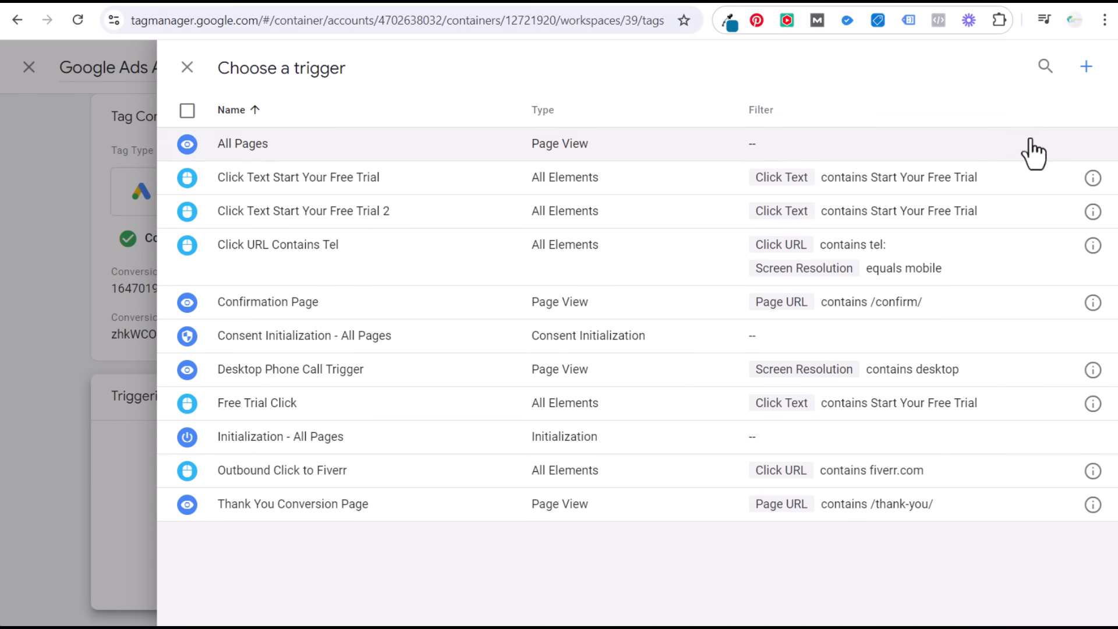
click(1086, 67)
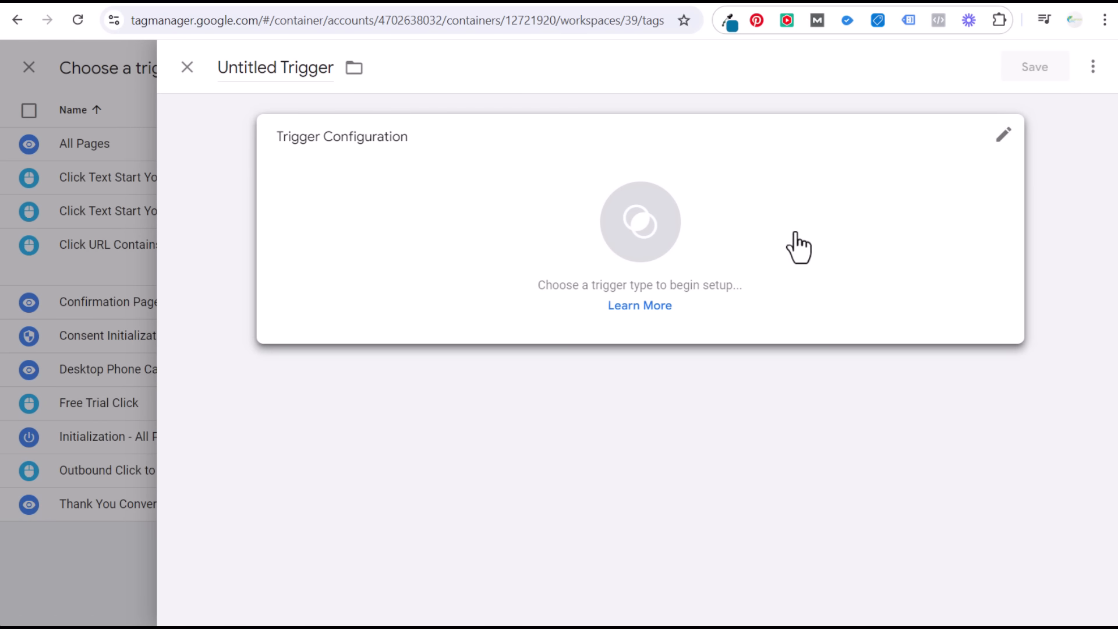
click(788, 214)
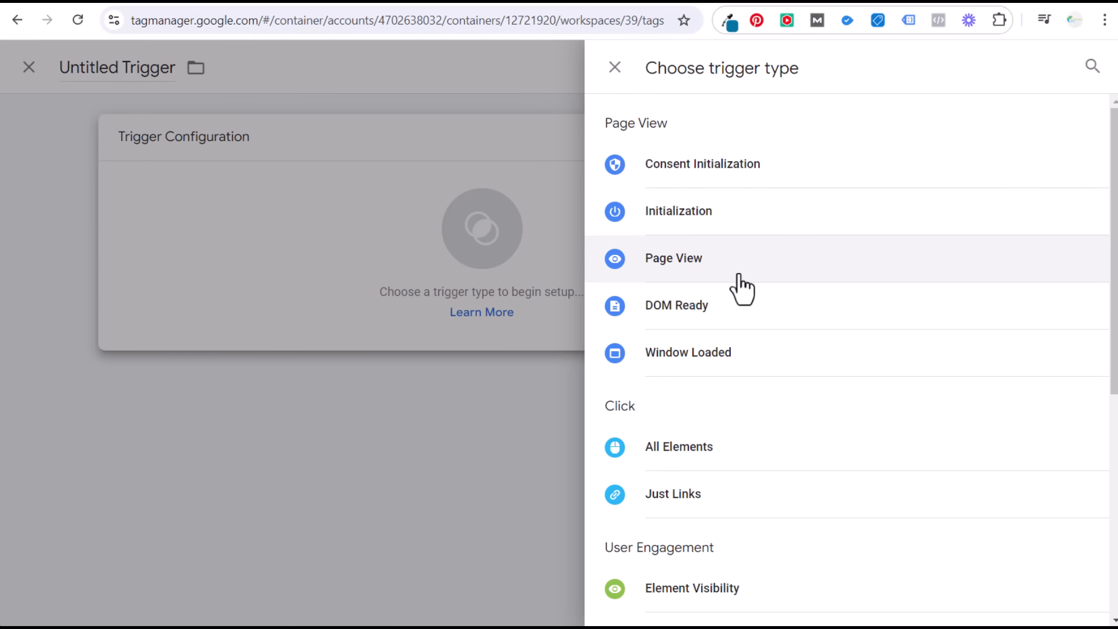
click(738, 275)
click(504, 307)
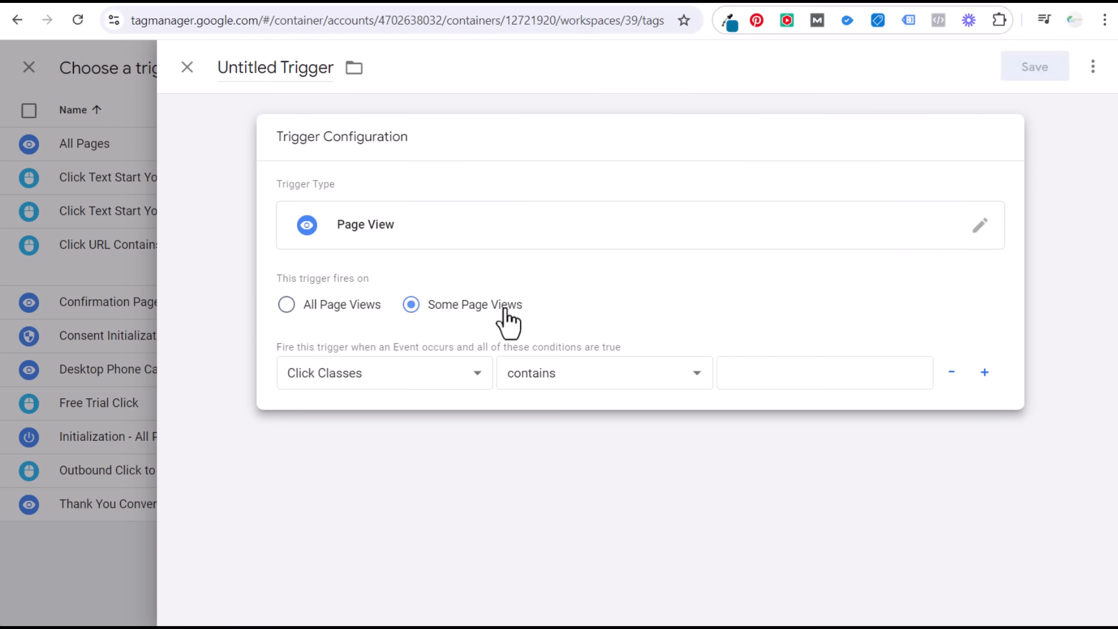
Set the trigger condition to Page URL contains "thank-you", and save the trigger as "Thank You Page" along with the tag.
click(428, 373)
click(417, 248)
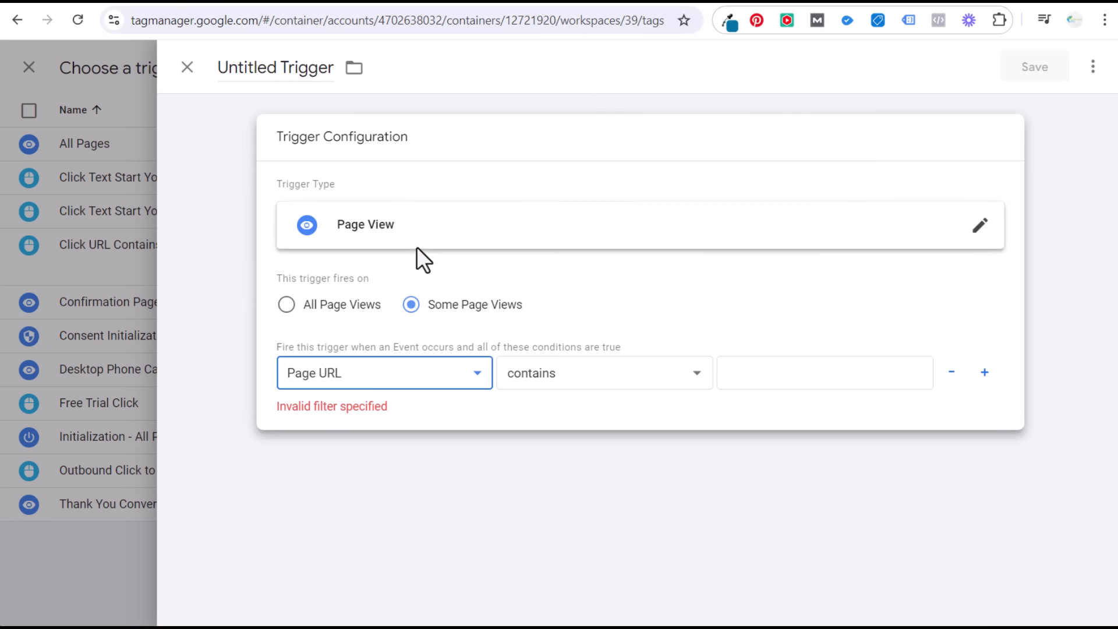
click(754, 374)
text(thank-you)
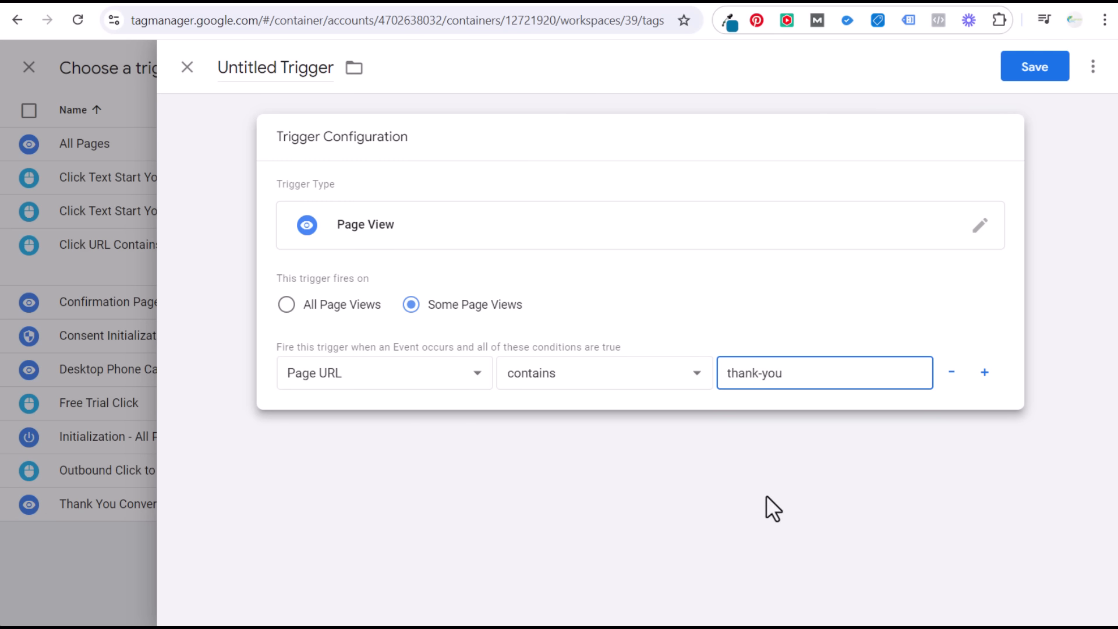
click(799, 501)
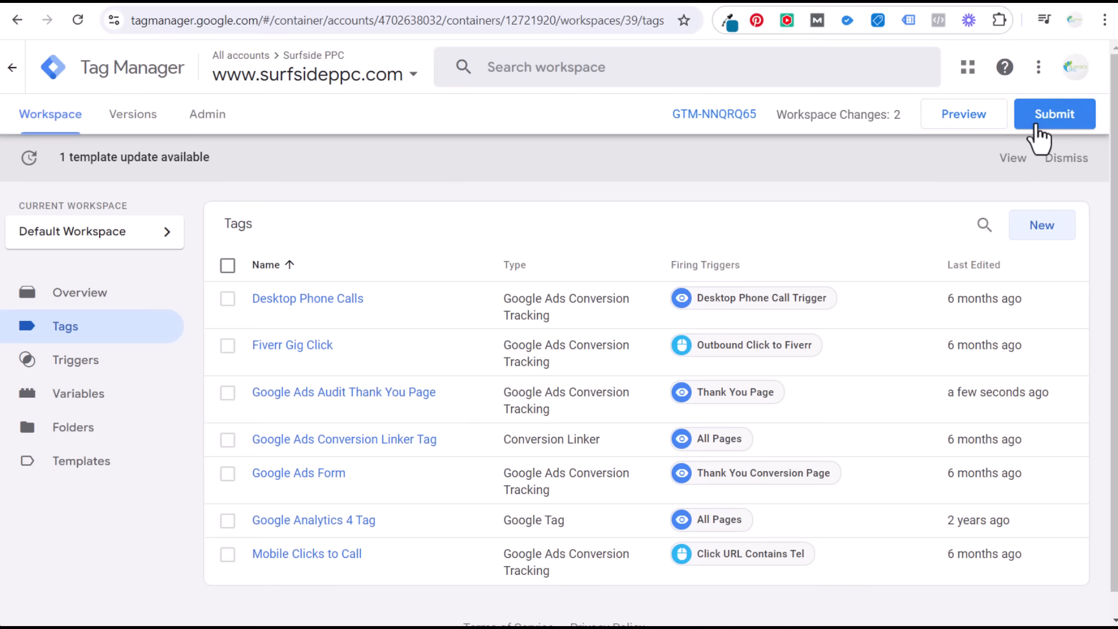
Publish the workspace changes with "New" as both version name and description, and return to the workspace overview.
click(1032, 123)
click(374, 259)
text(New)
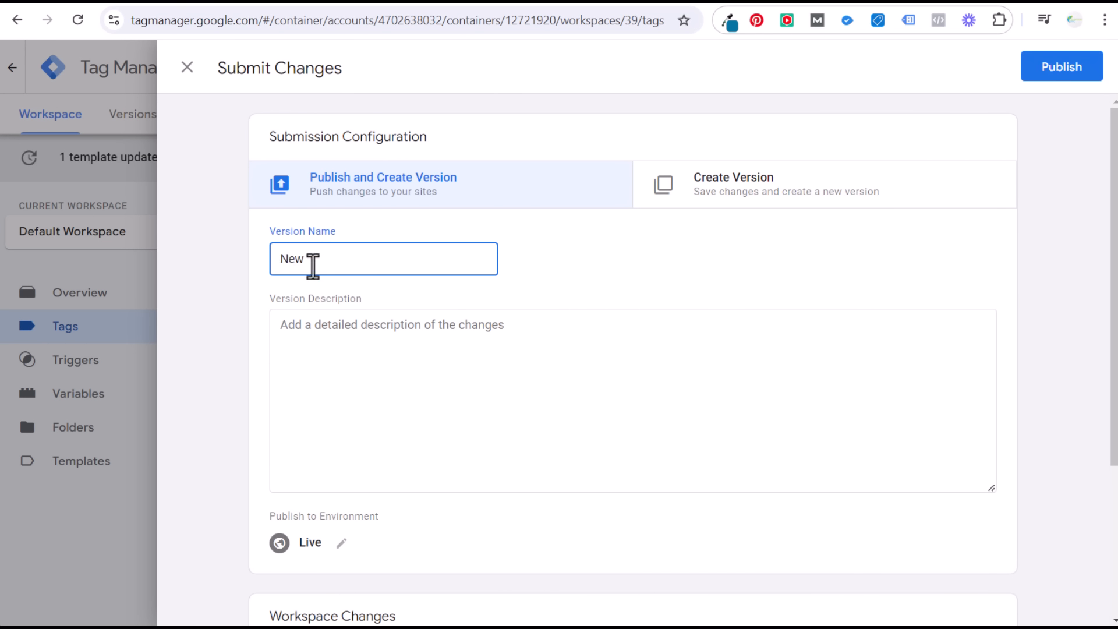
drag(313, 266, 271, 271)
key(ctrl+c)
click(412, 347)
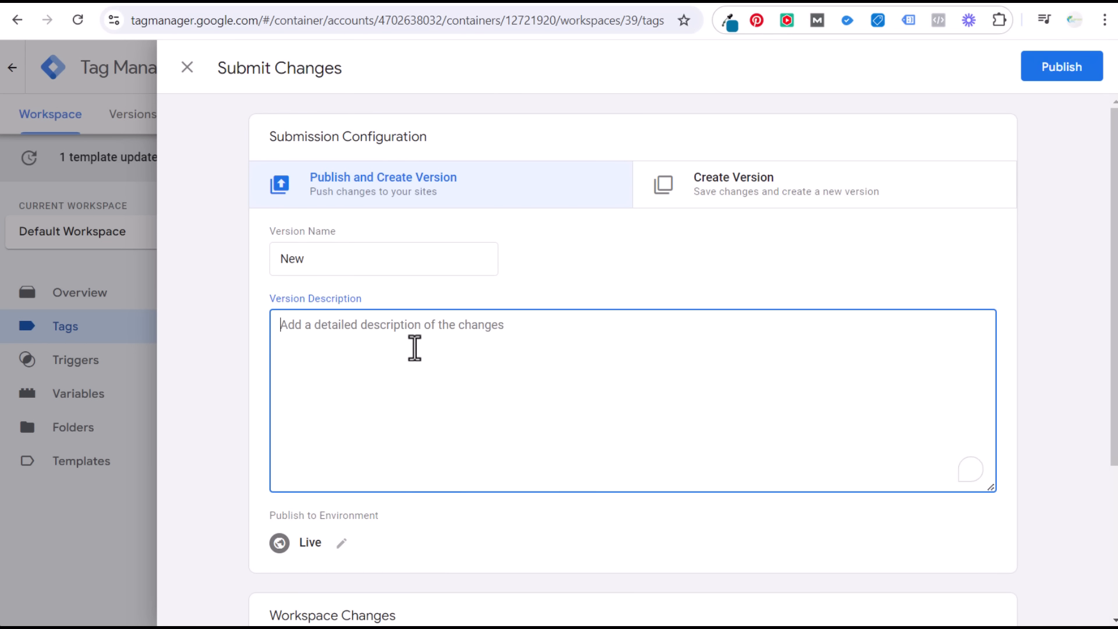
key(ctrl+v)
click(1061, 70)
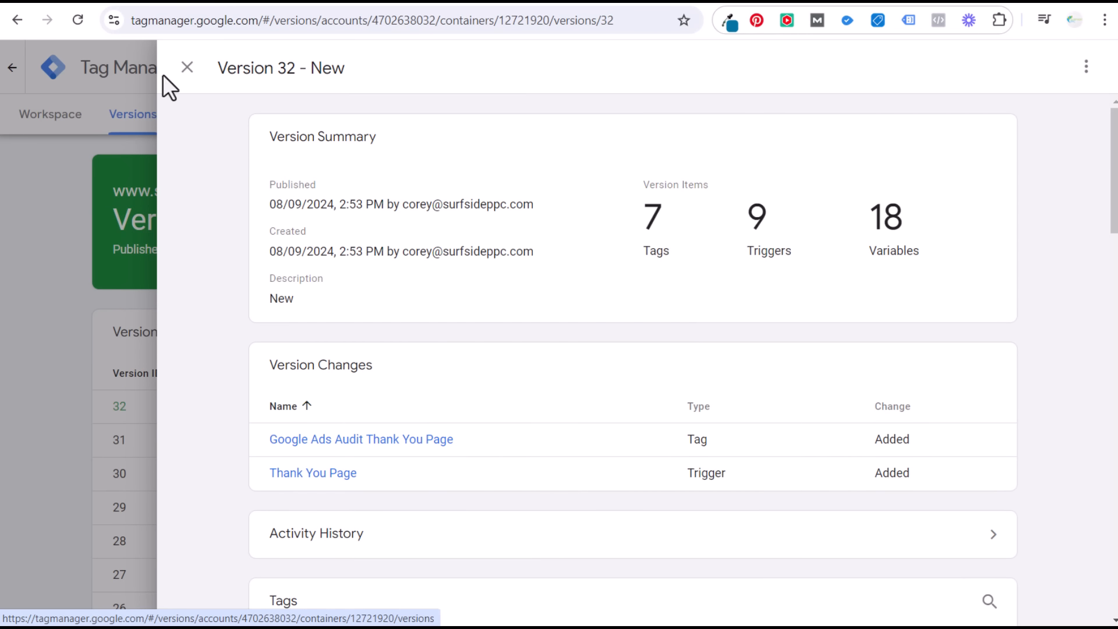
click(185, 68)
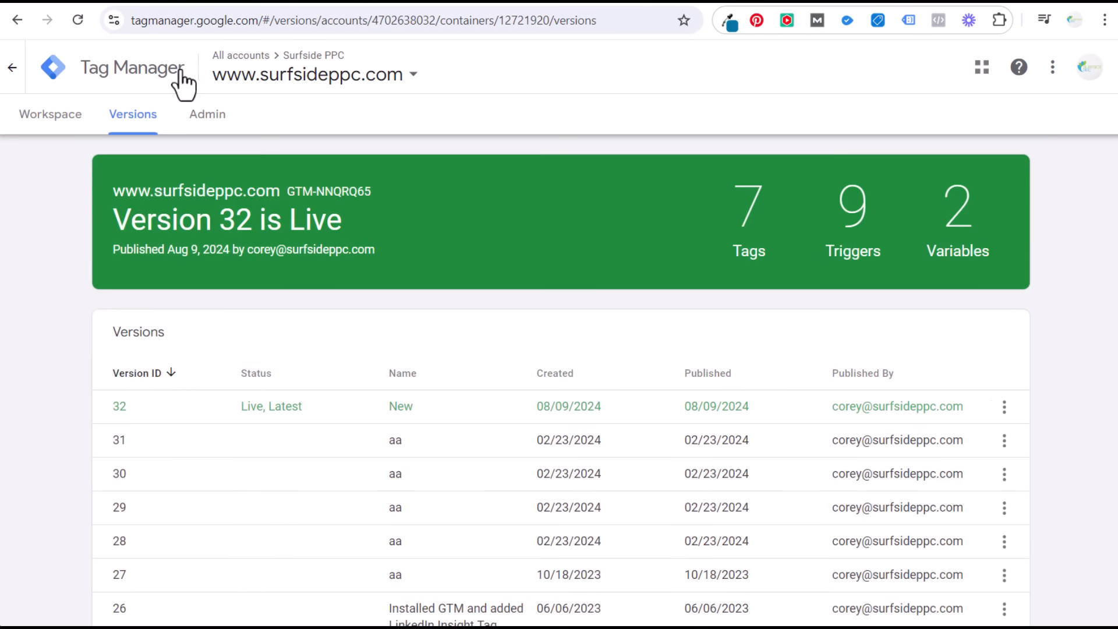
click(69, 124)
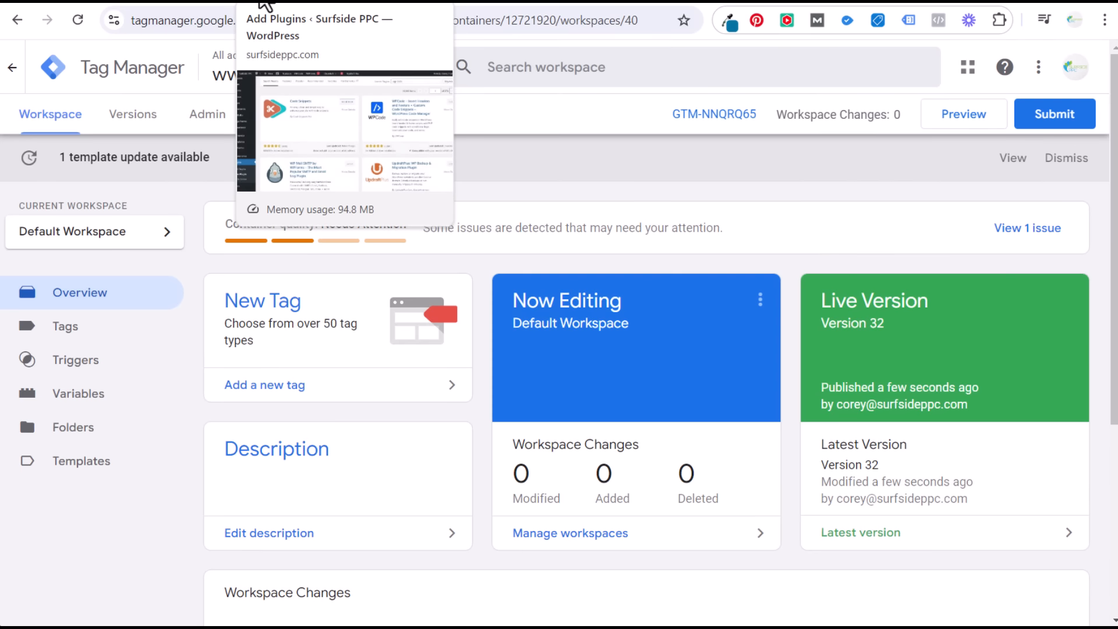
Get the address of the surfsideppc.com/thank-you/ page and preview the container on that page with Tag Assistant.
click(295, 3)
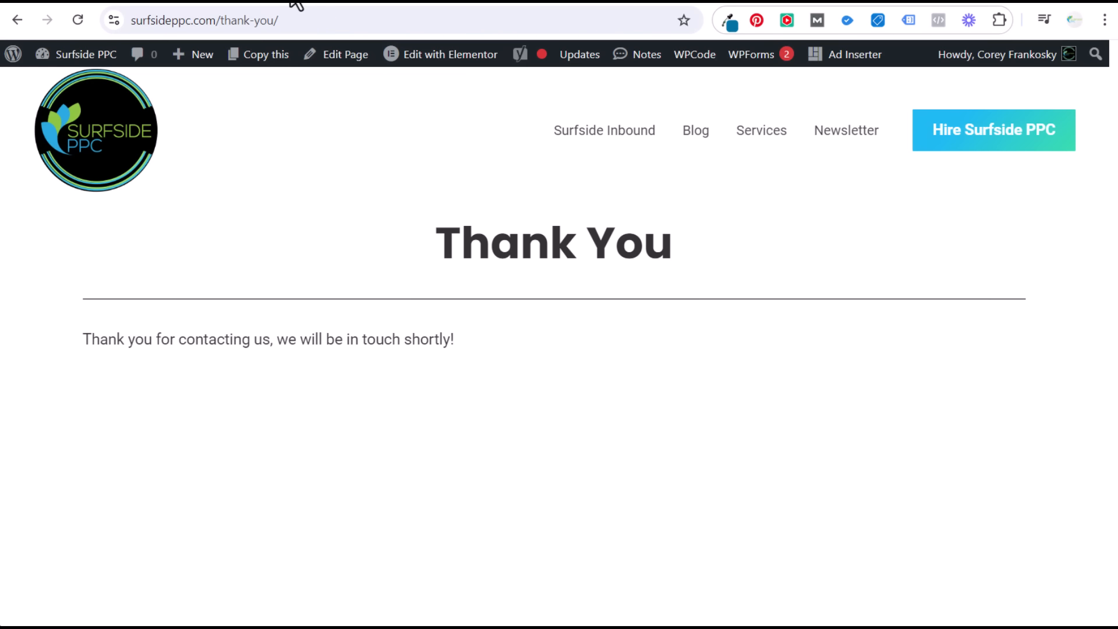
click(274, 26)
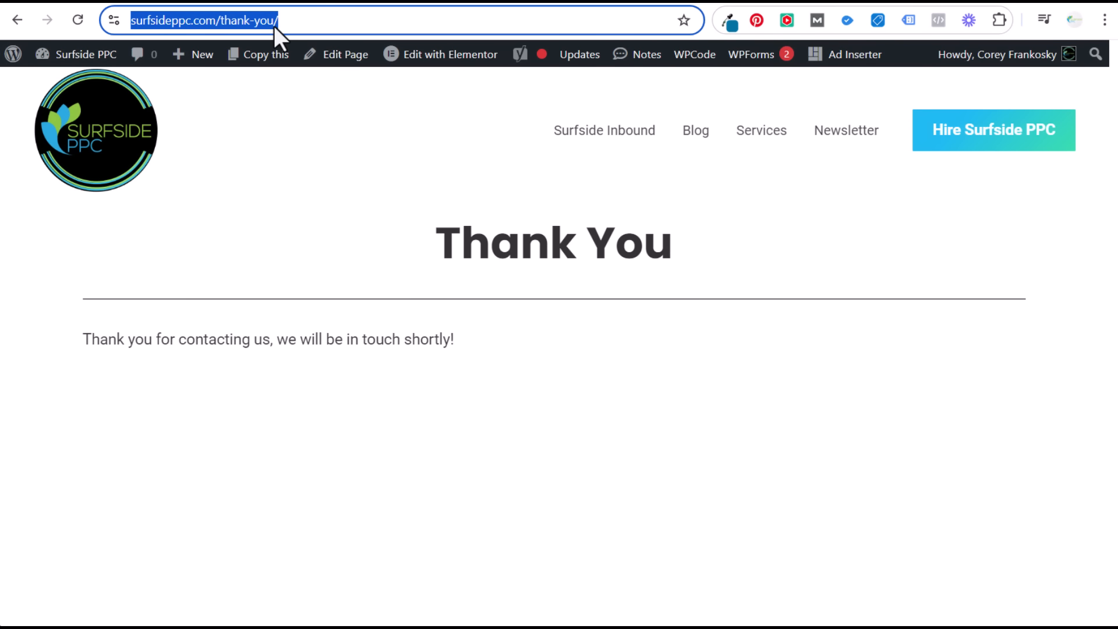
click(201, 3)
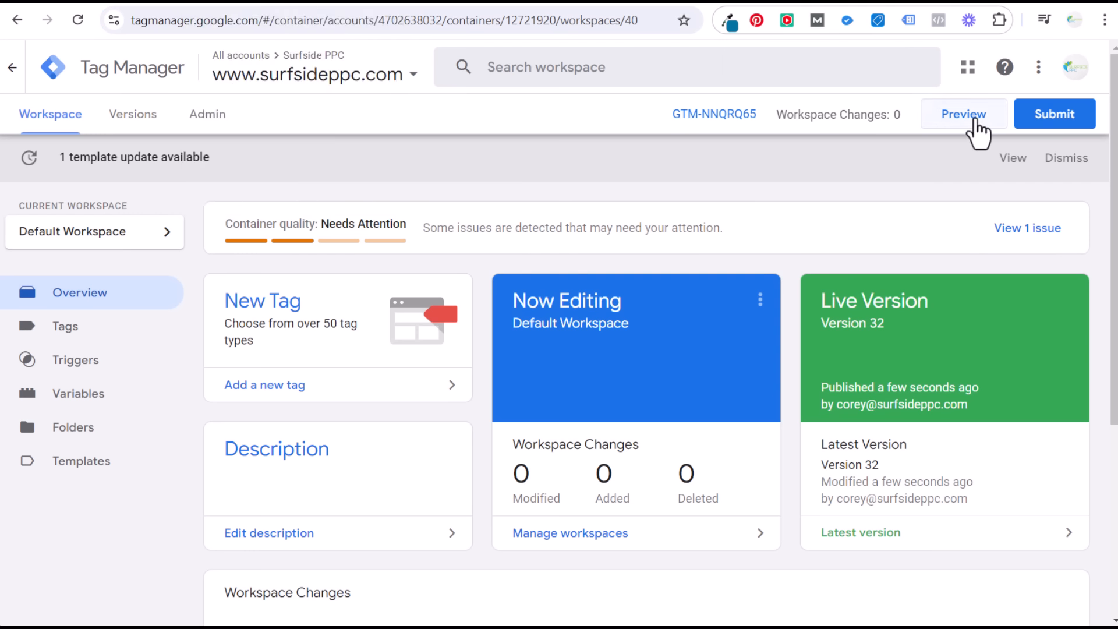
click(971, 121)
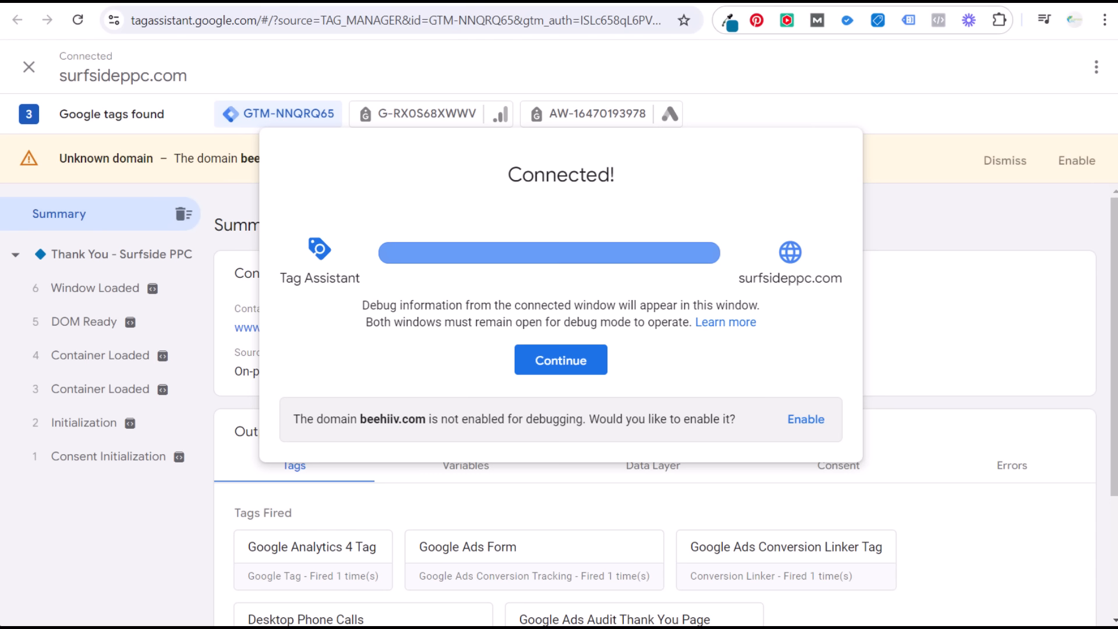
Check which tags fired on the thank-you page in Tag Assistant, and finish the new conversion action in Google Ads.
drag(1115, 230, 1112, 418)
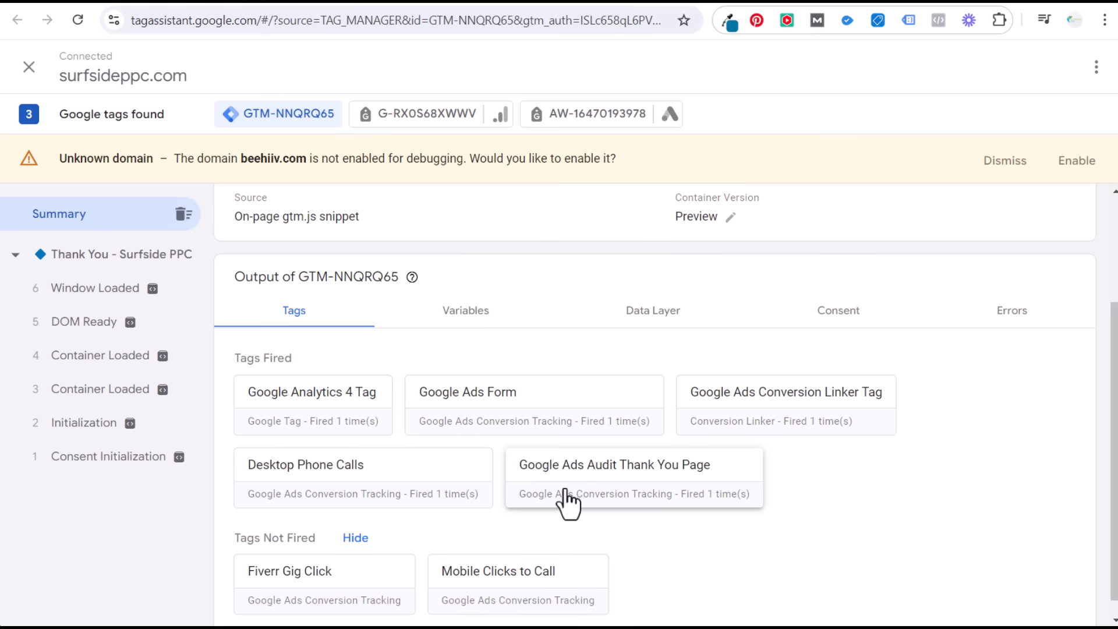
click(263, 2)
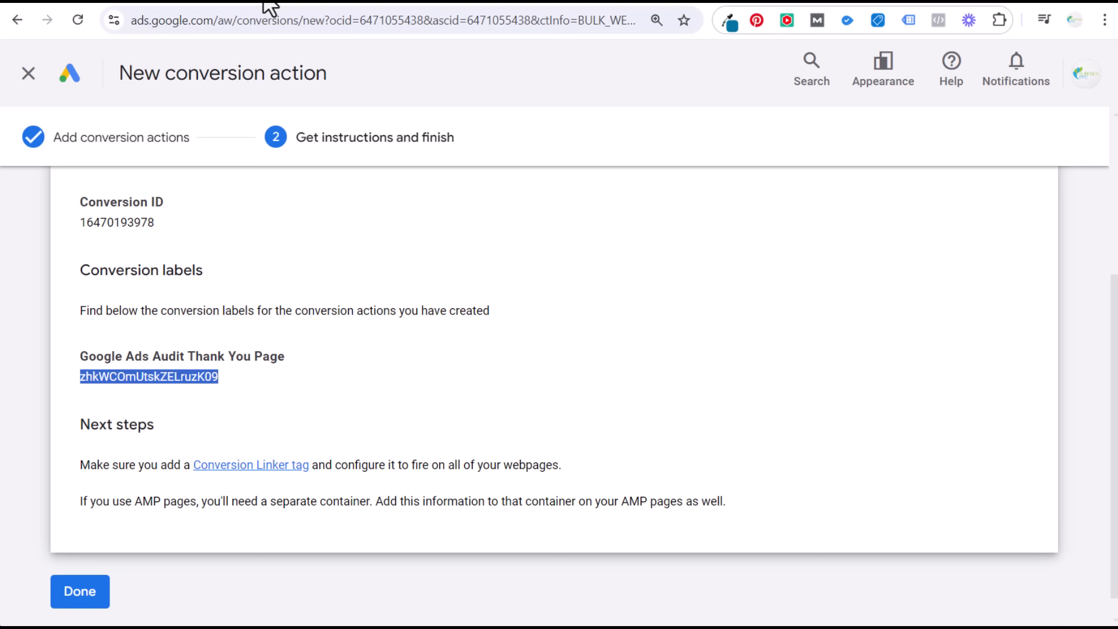
click(79, 595)
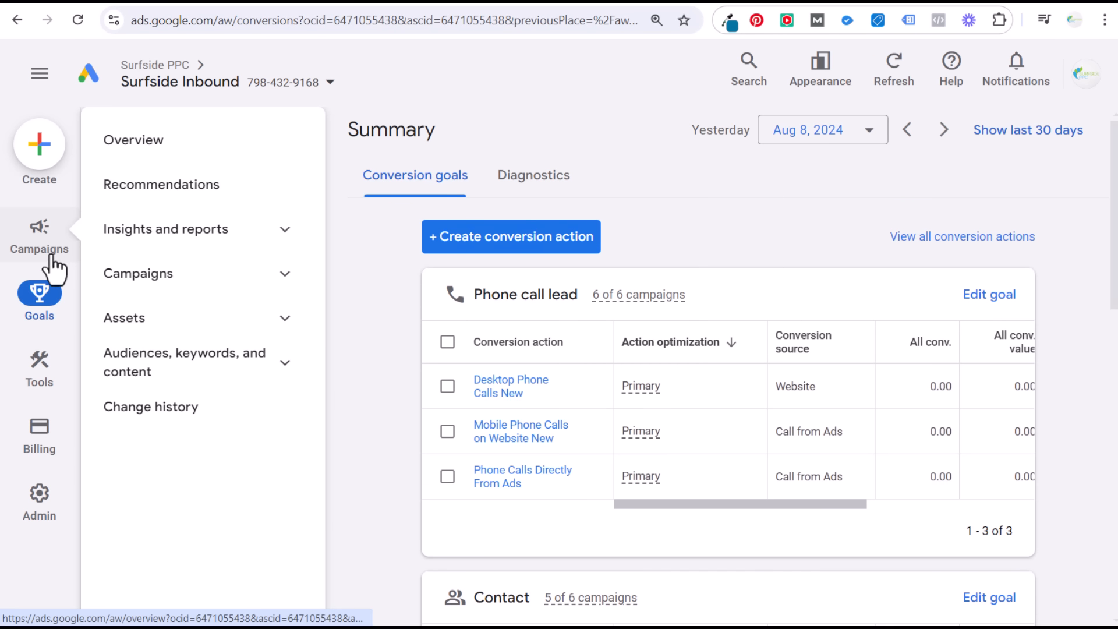
scroll(408, 402, down, 5)
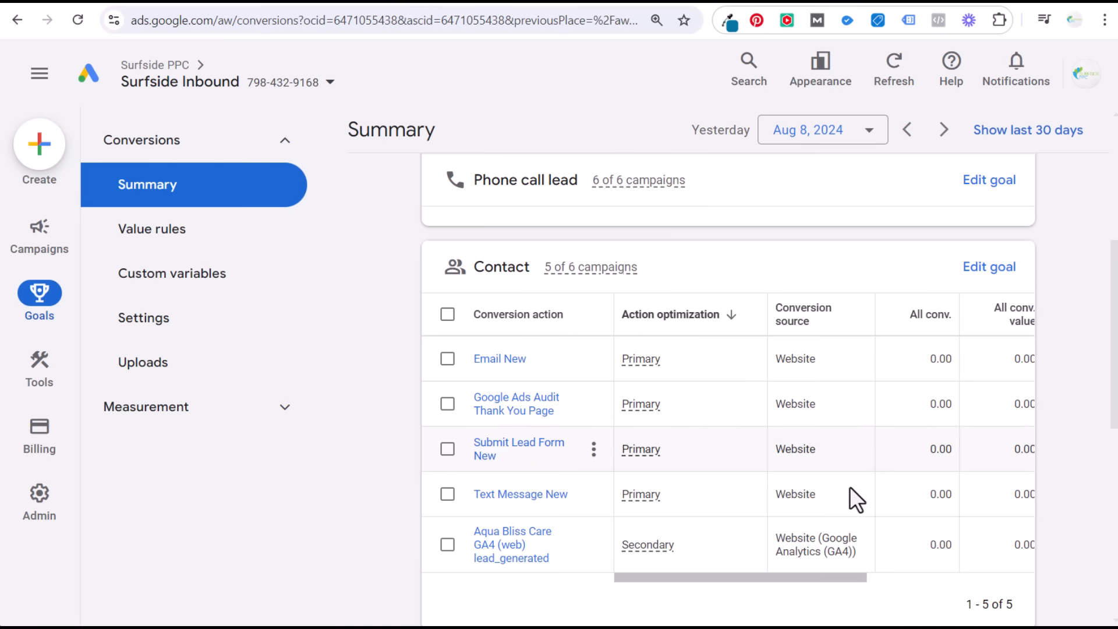
Go to the account's campaign list and open the settings of the Aqua Bliss Care Search Campaign.
mouse_move(63, 254)
click(213, 285)
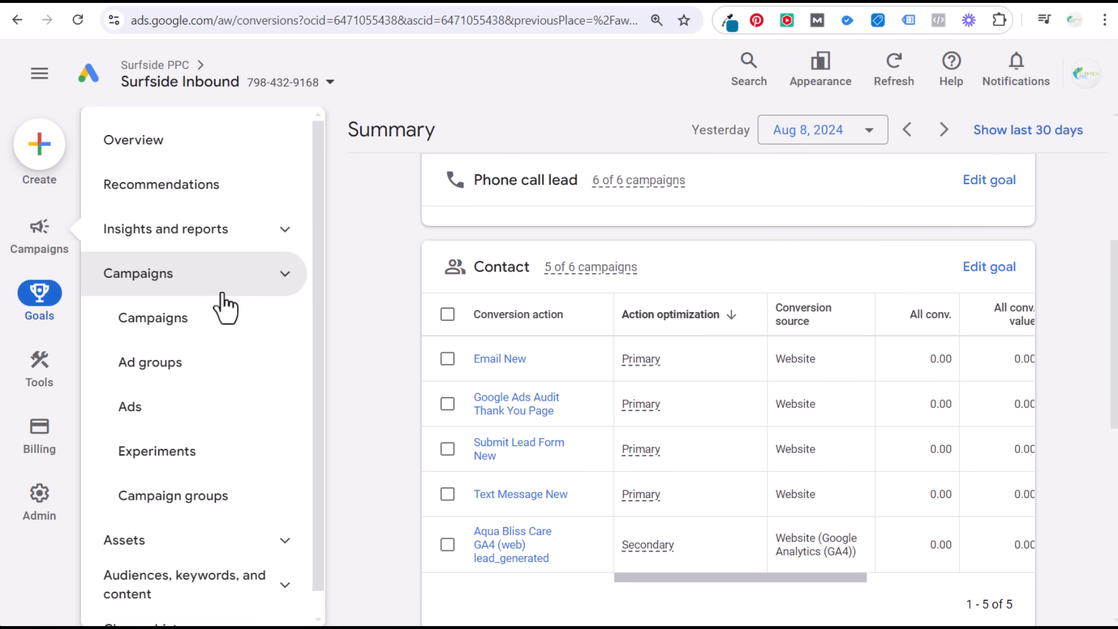
click(209, 320)
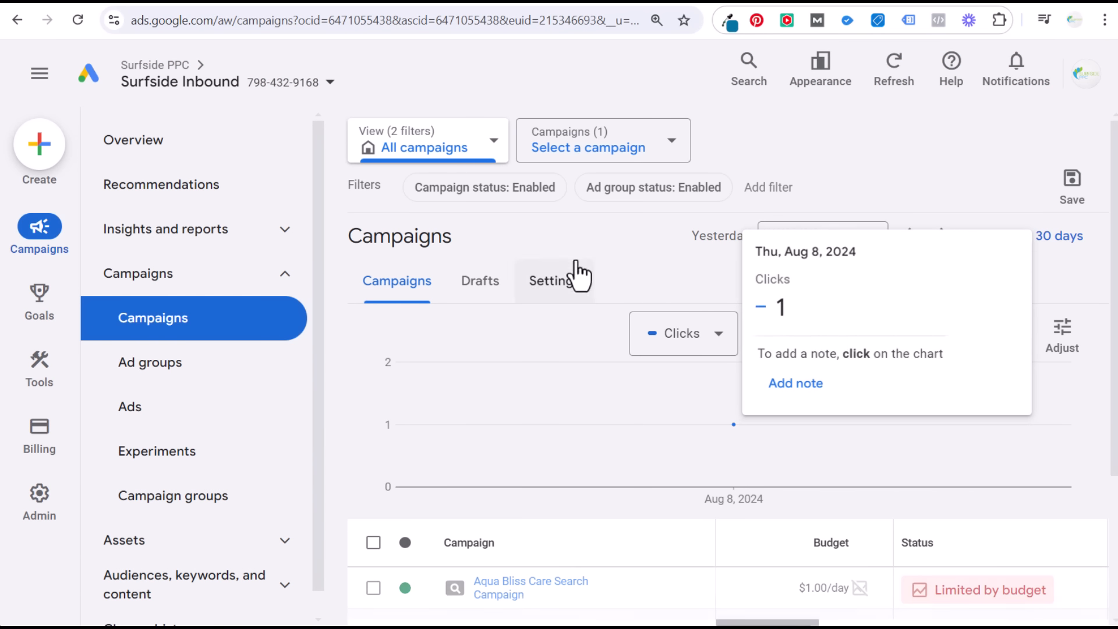
scroll(640, 263, down, 2)
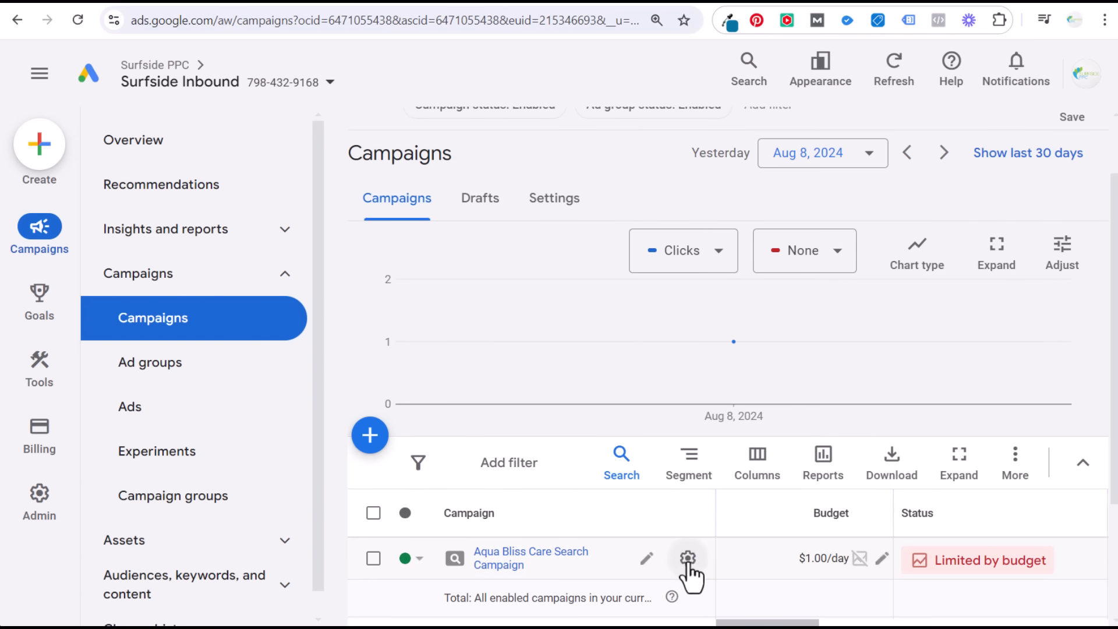
click(687, 558)
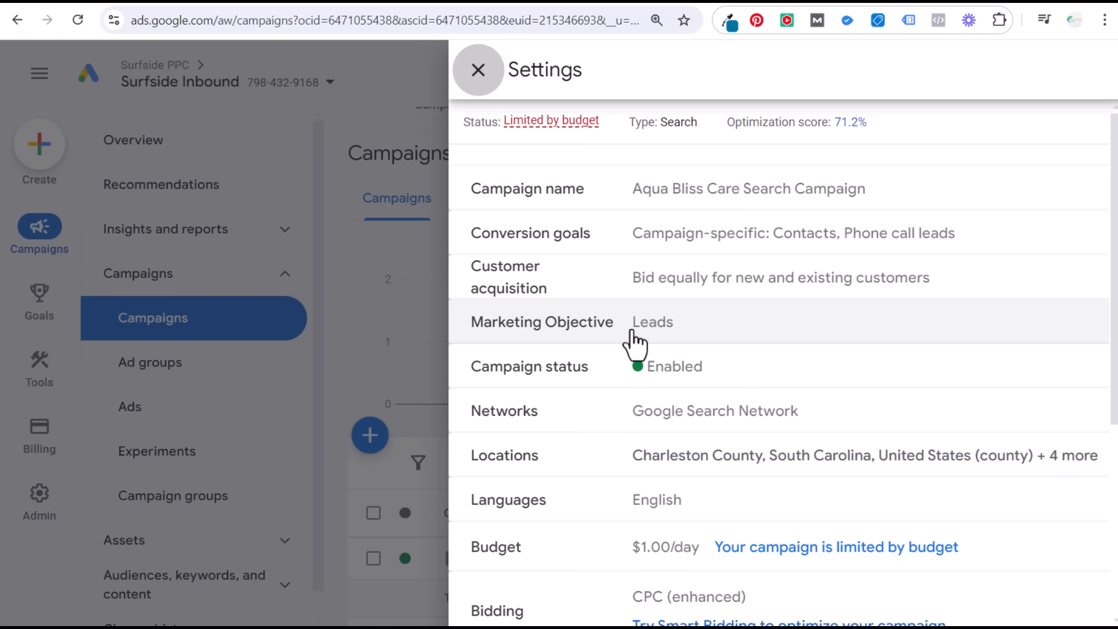
Examine the campaign's conversion goals and the status of the Google Ads Audit Thank You Page action under Contacts, and close the settings.
click(830, 247)
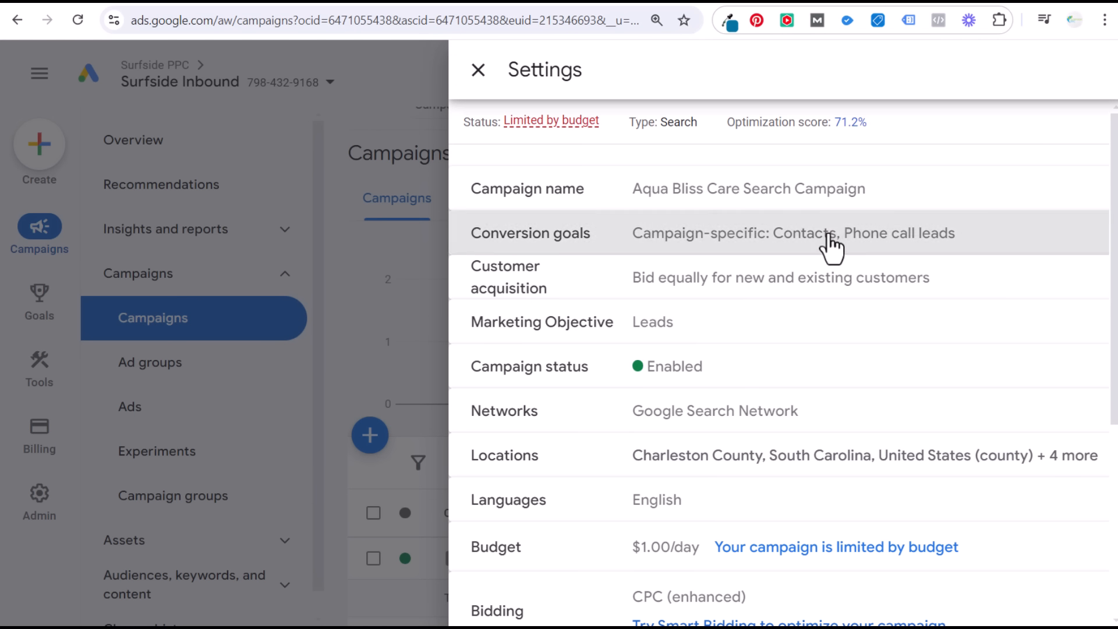
mouse_move(693, 417)
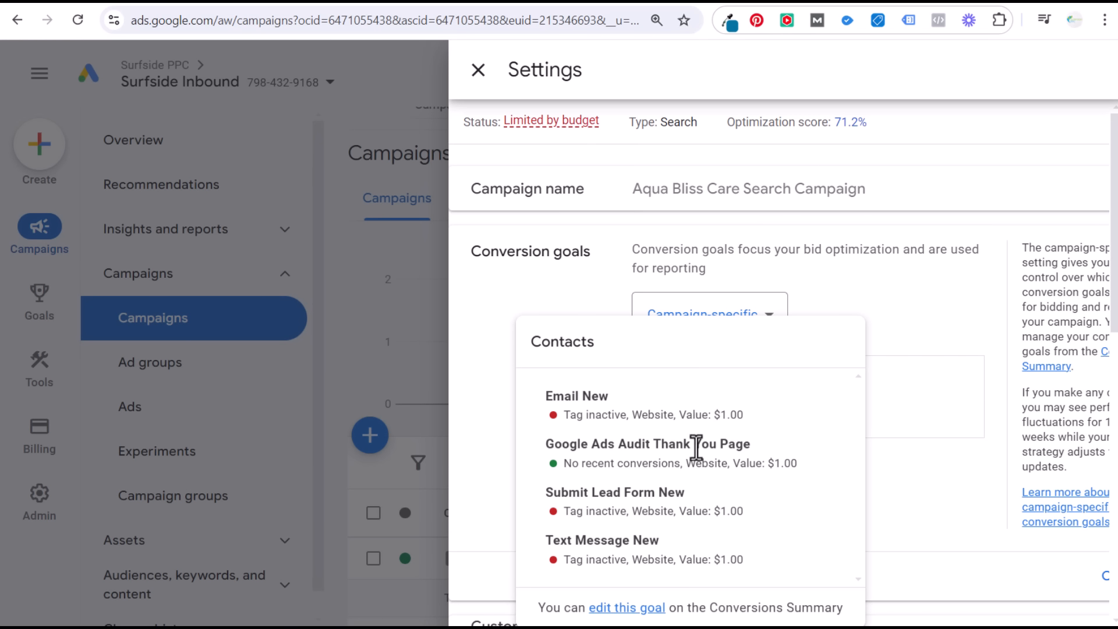
drag(566, 464, 684, 474)
click(686, 470)
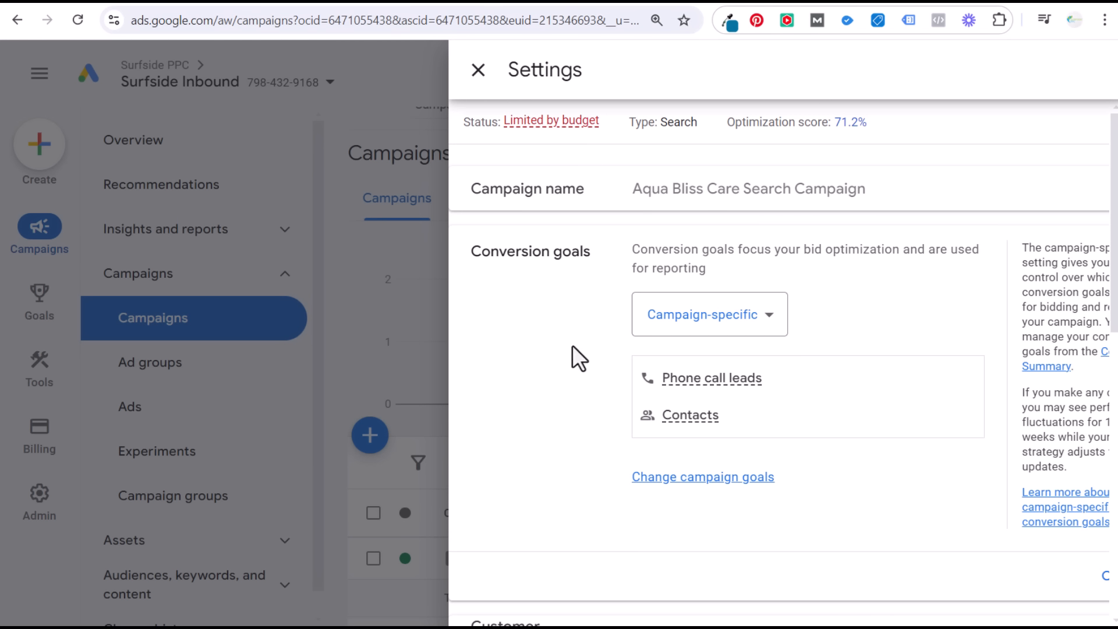
click(481, 71)
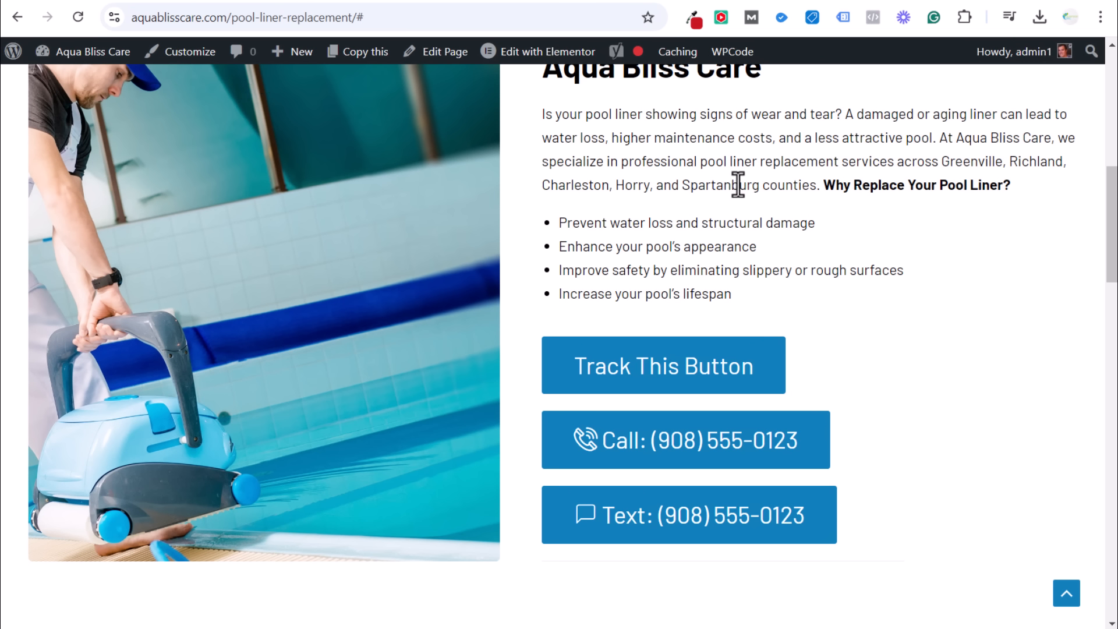
Examine the "Track This Button" button on the pool liner replacement page and its text and link fields in the Elementor editor.
click(663, 390)
click(103, 1)
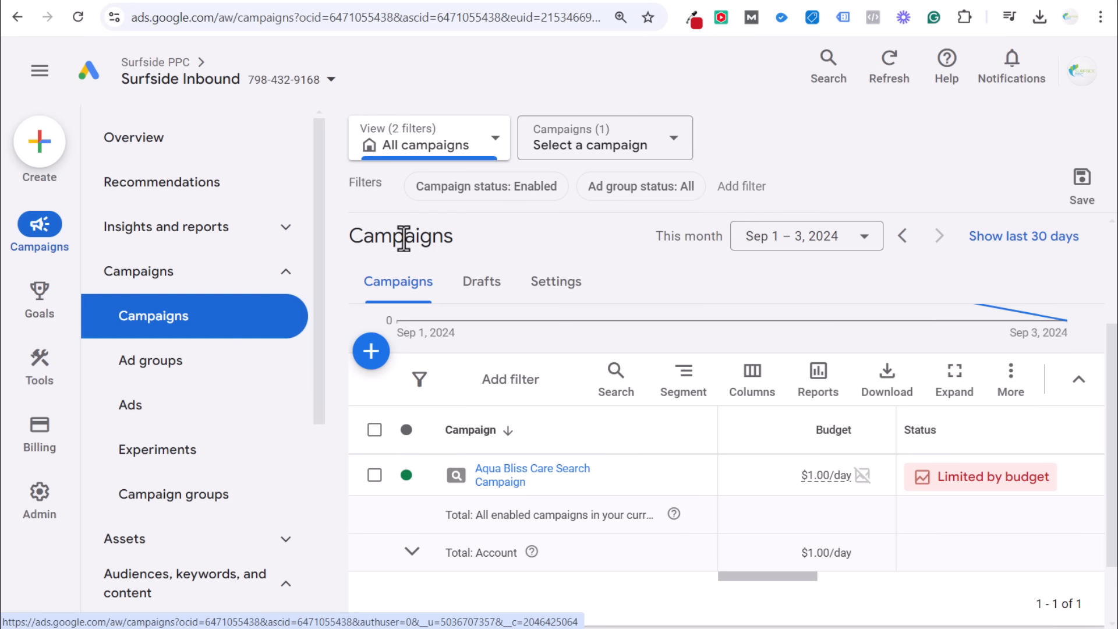
click(172, 2)
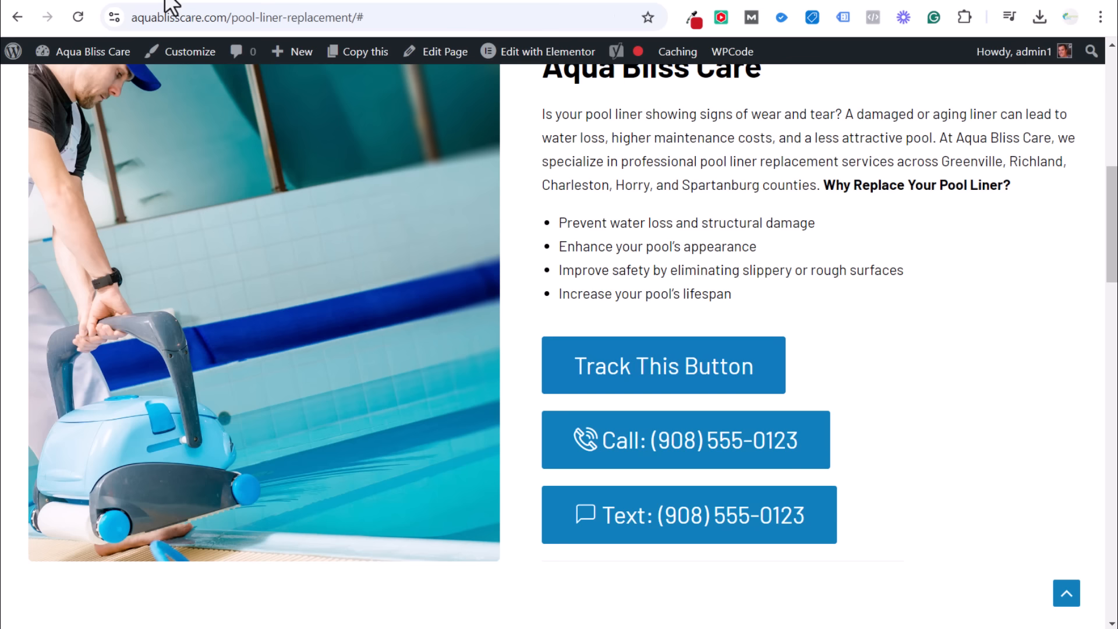
click(144, 3)
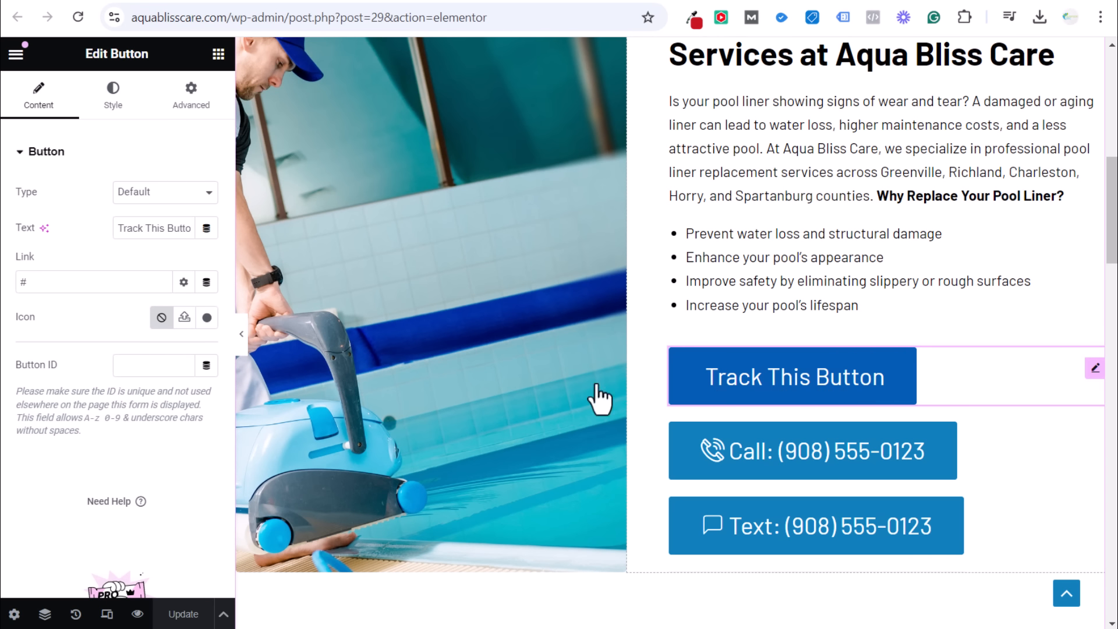
drag(116, 229, 235, 229)
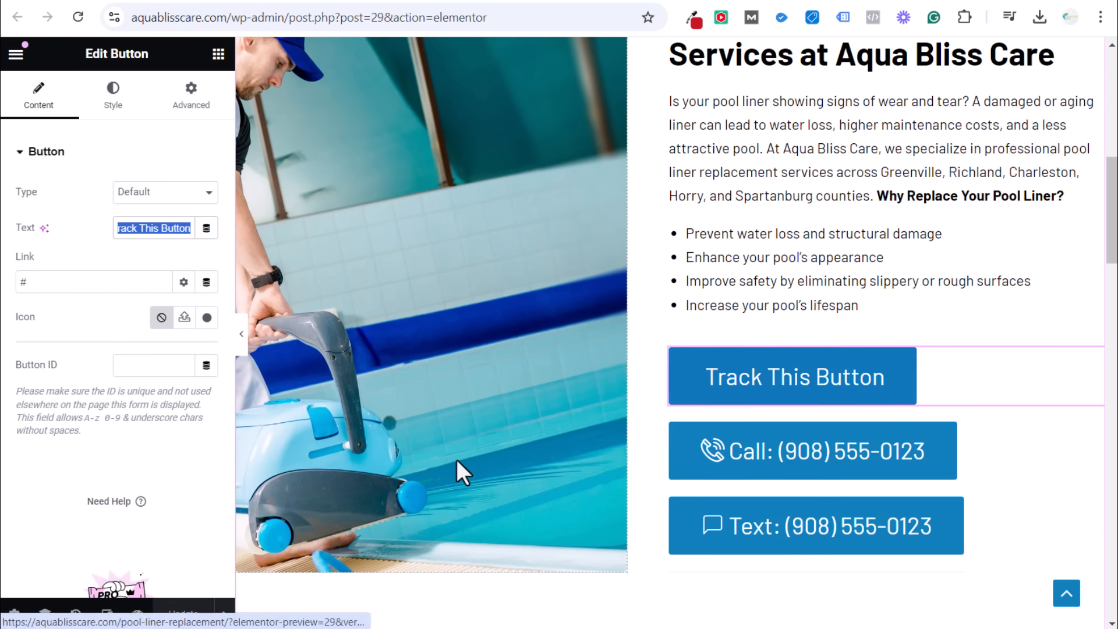
drag(58, 288, 13, 284)
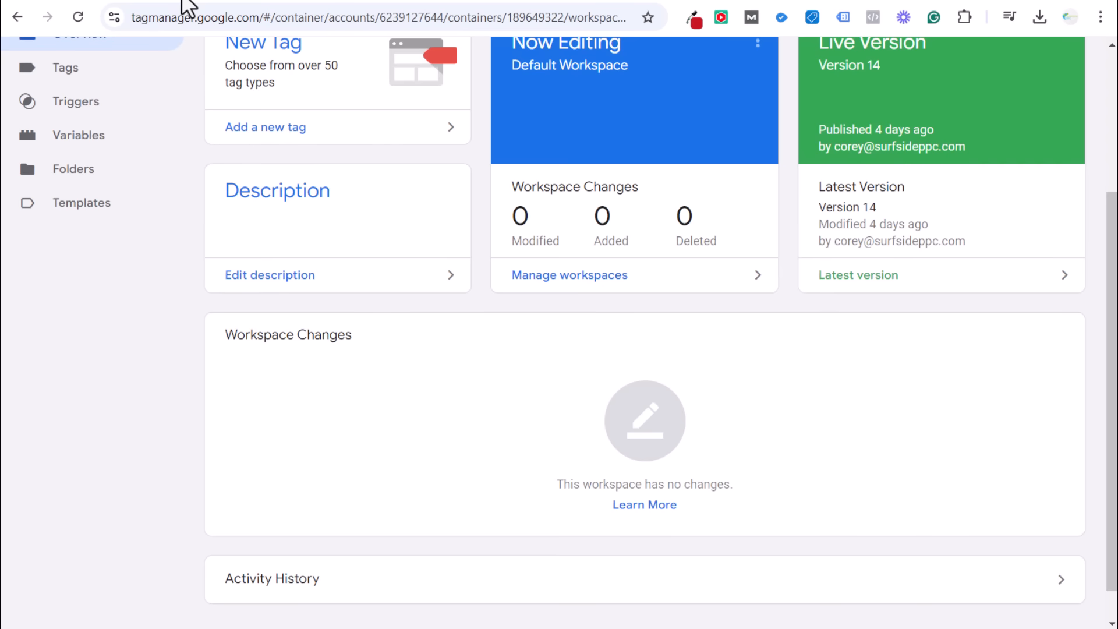
Open the Google Tag Manager installation instructions for the aquablisscare.com container and read where the head and body snippets belong.
scroll(388, 198, up, 3)
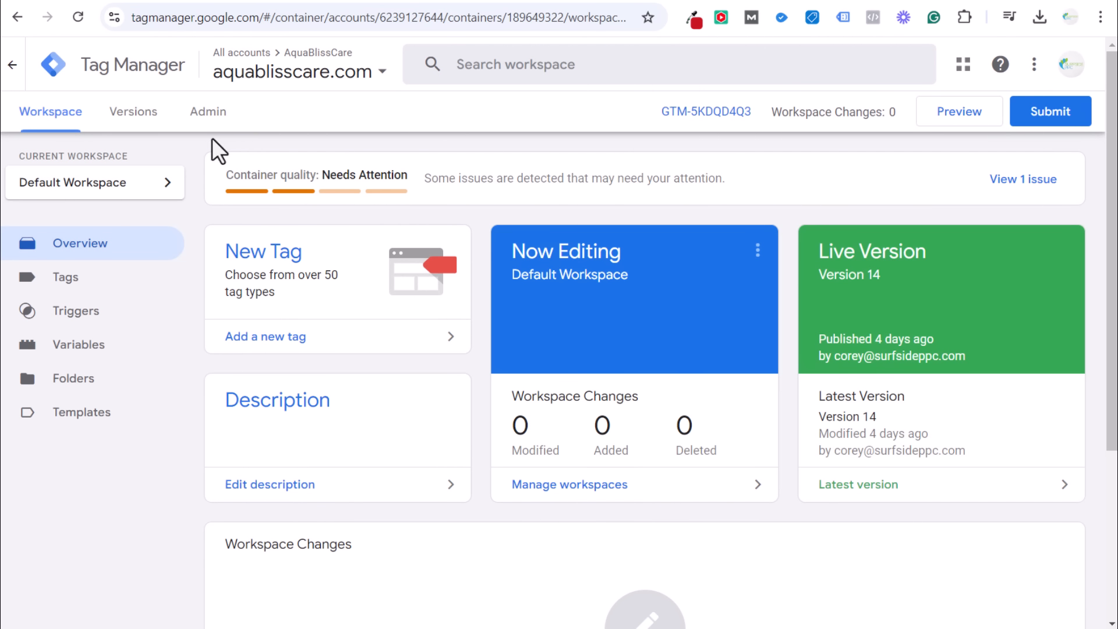
click(210, 121)
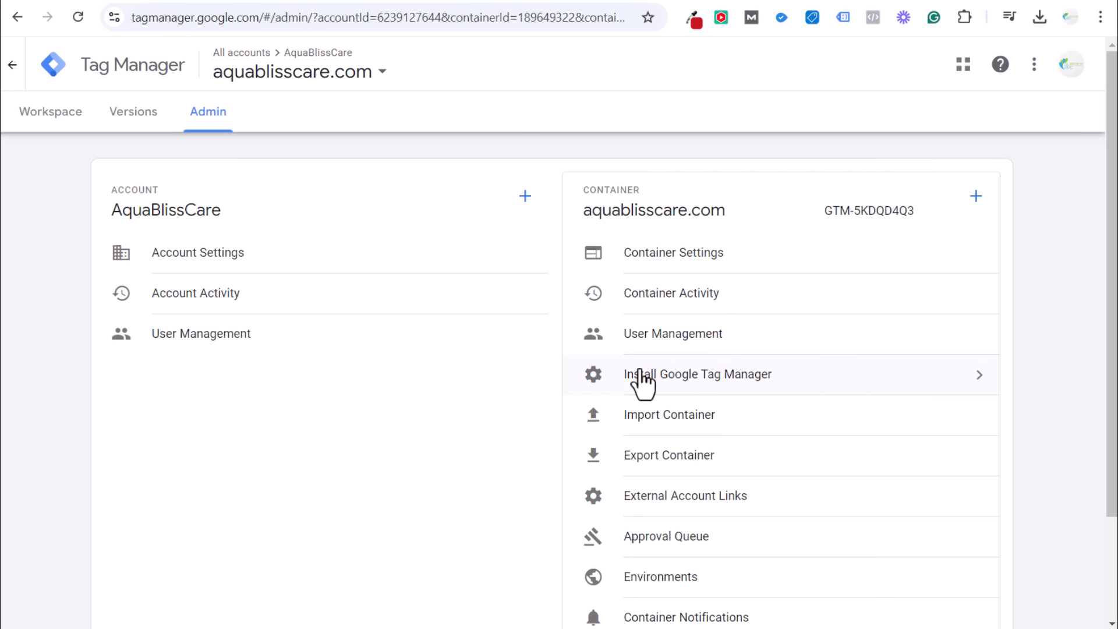
click(704, 379)
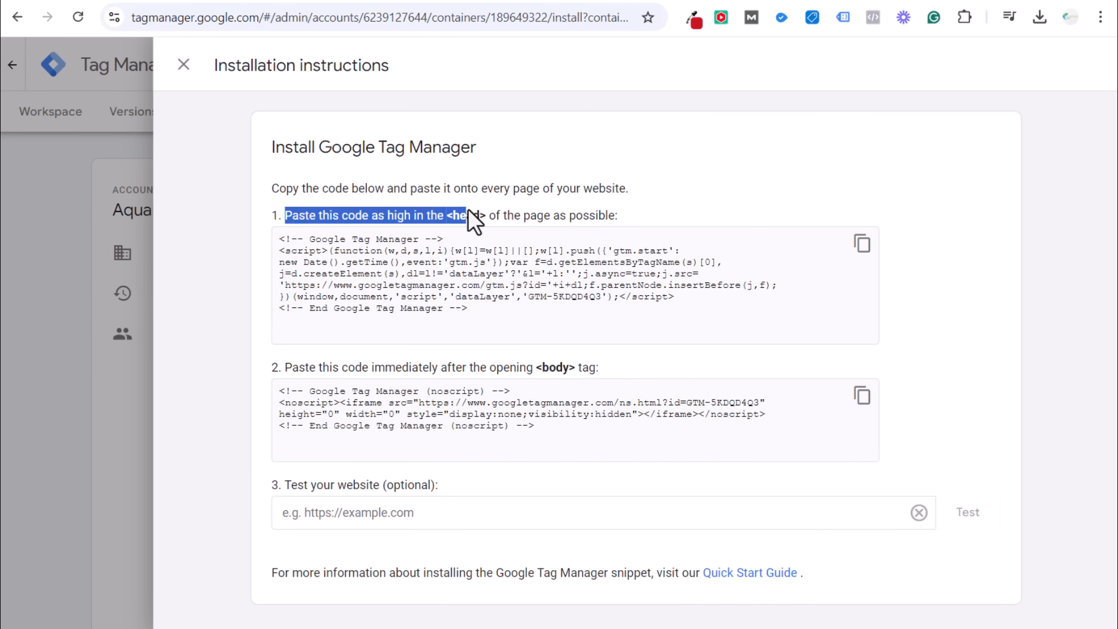
click(498, 214)
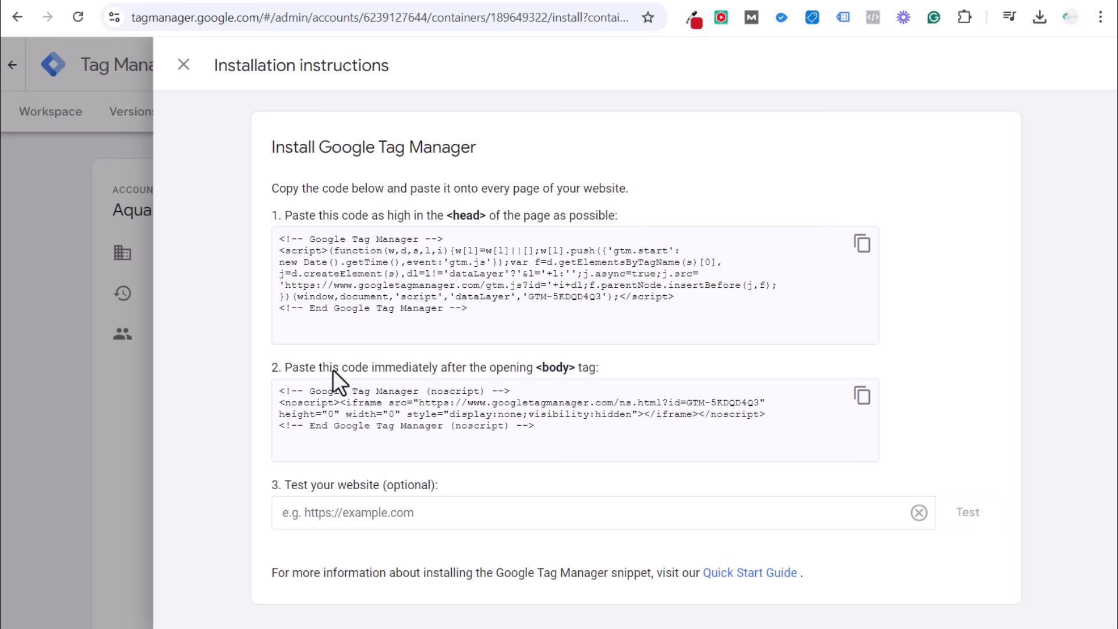
drag(305, 367, 555, 367)
click(627, 365)
Switch to the WordPress admin and open the Header & Footer page of the WPCode code snippets plugin.
click(115, 1)
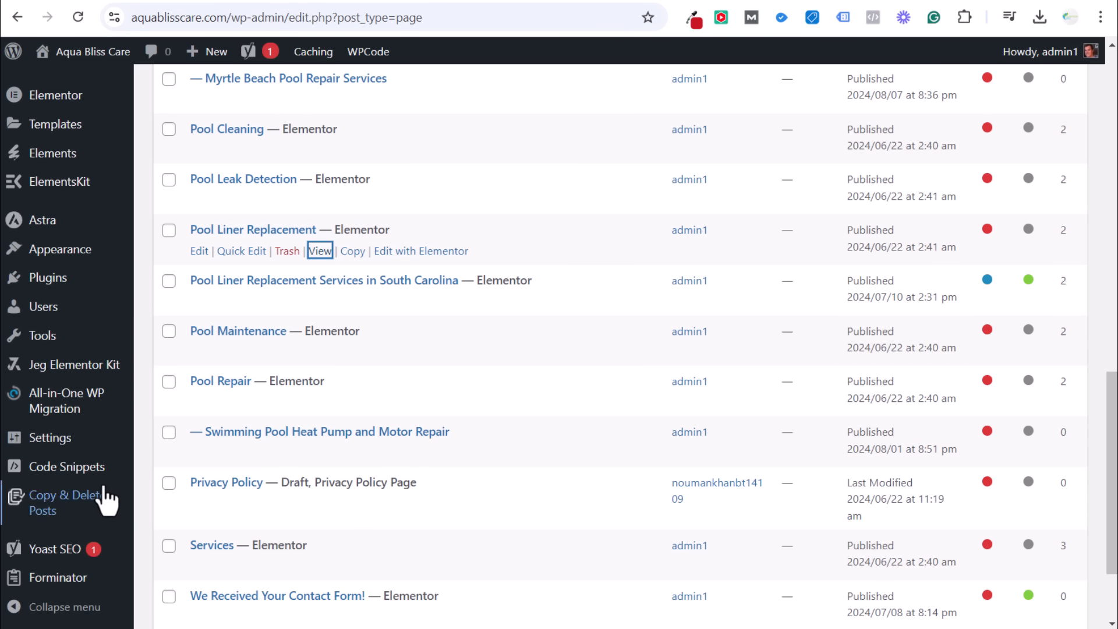
mouse_move(68, 478)
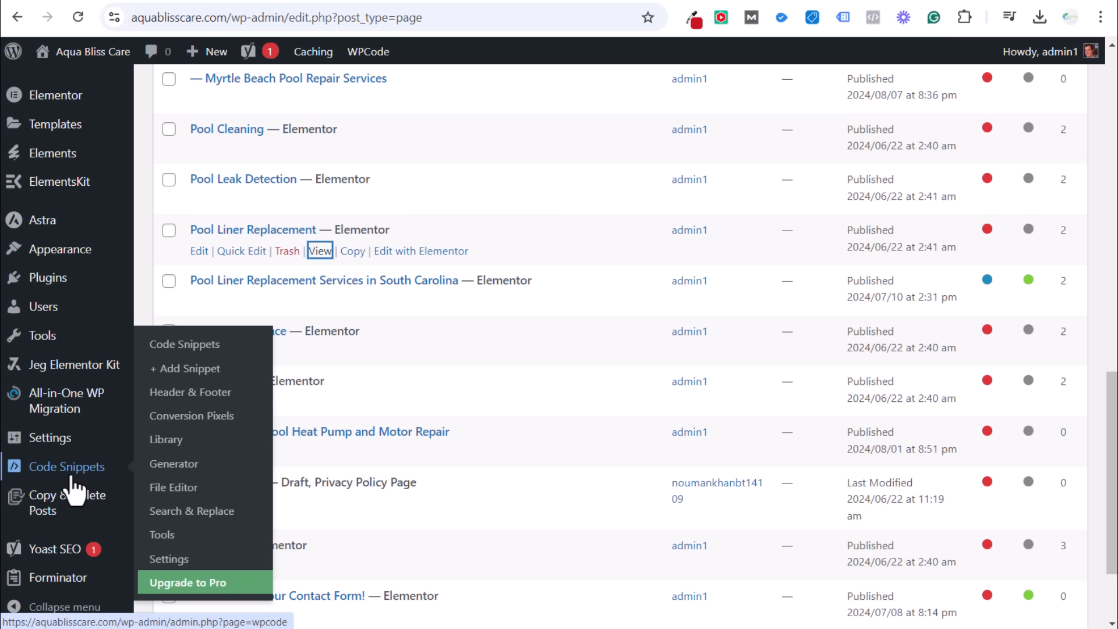
click(182, 353)
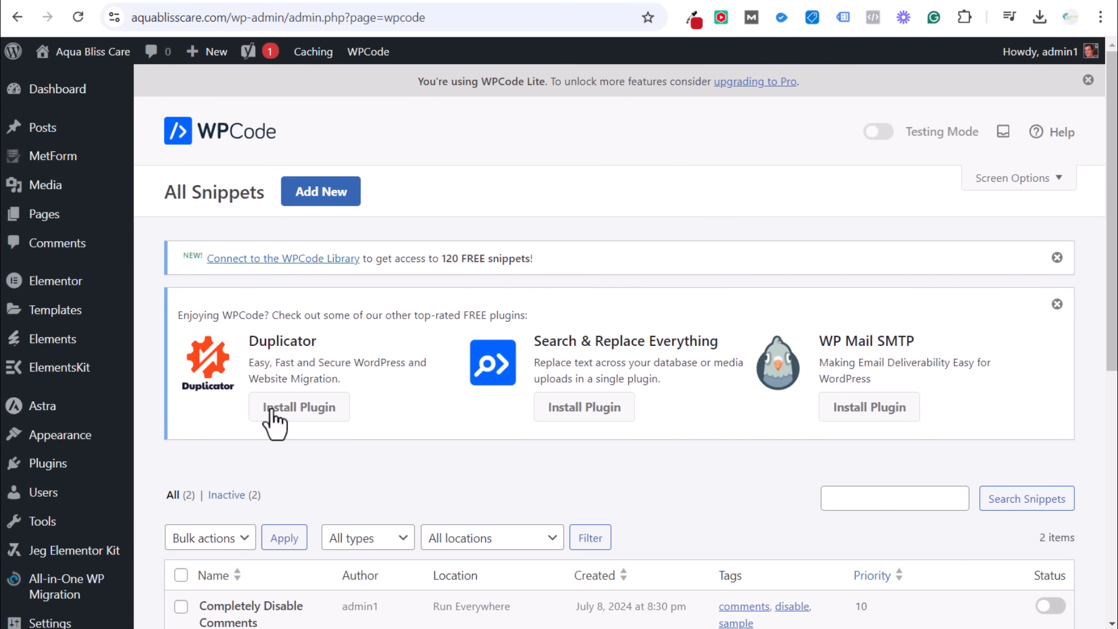
mouse_move(122, 465)
scroll(448, 152, down, 4)
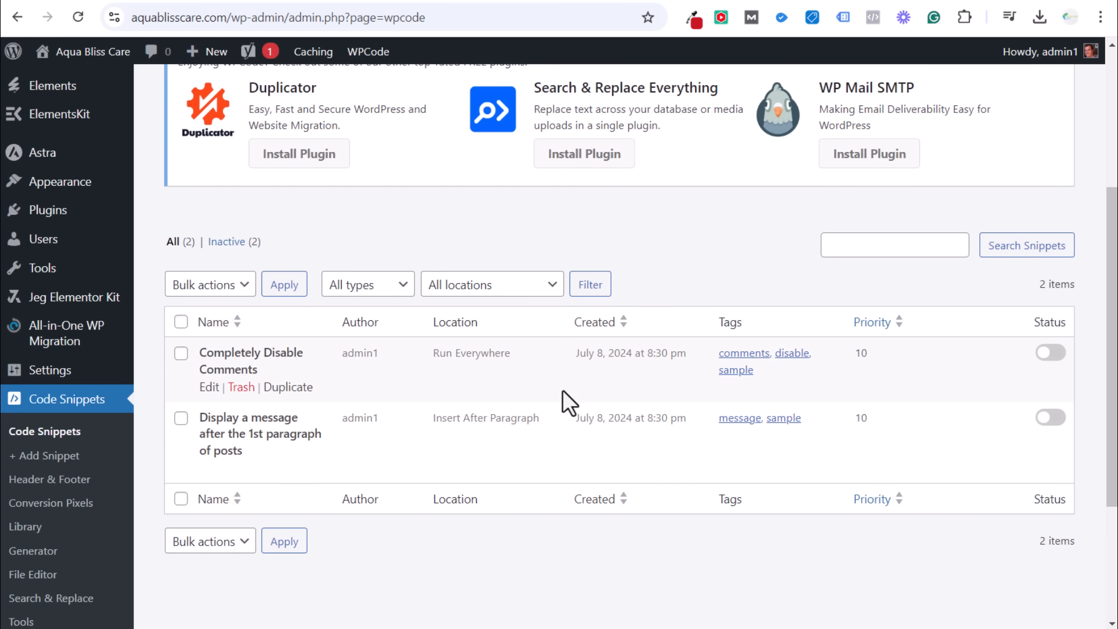
scroll(562, 389, down, 2)
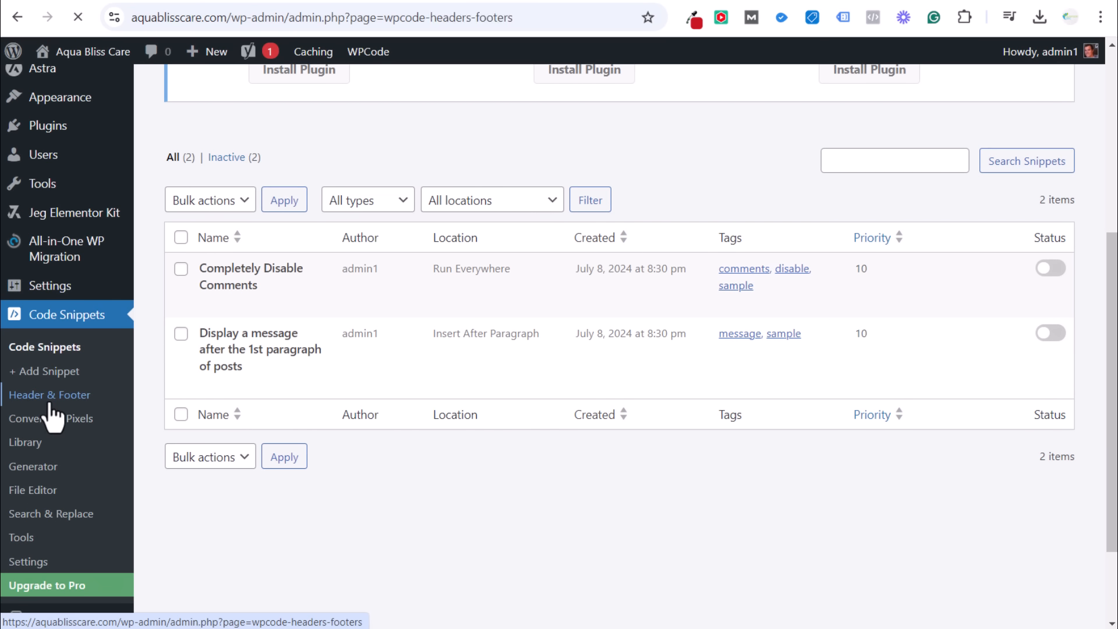
Examine the Tag Manager code in the Header and Body fields and the Footer field of the global header and footer settings.
scroll(815, 407, down, 4)
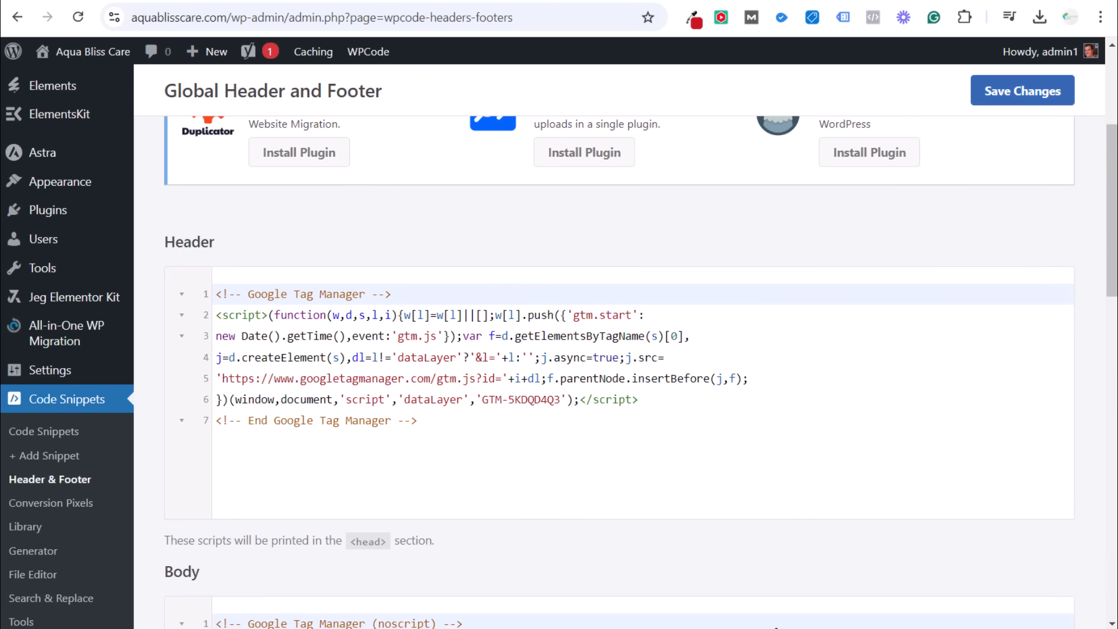
scroll(846, 365, down, 8)
click(536, 445)
scroll(559, 437, down, 4)
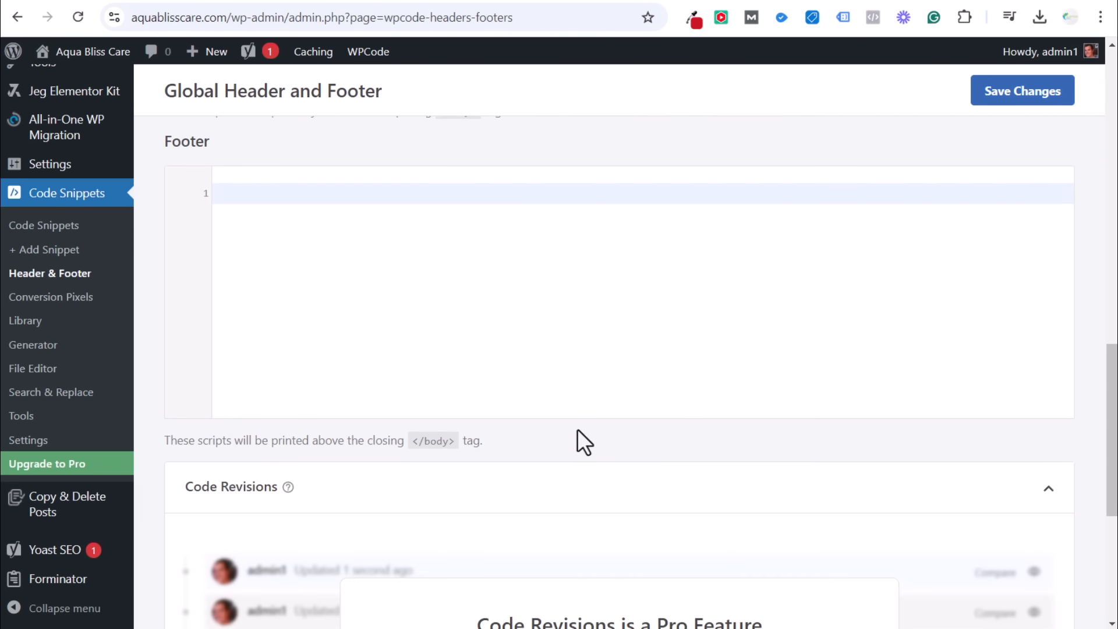
scroll(551, 342, up, 1)
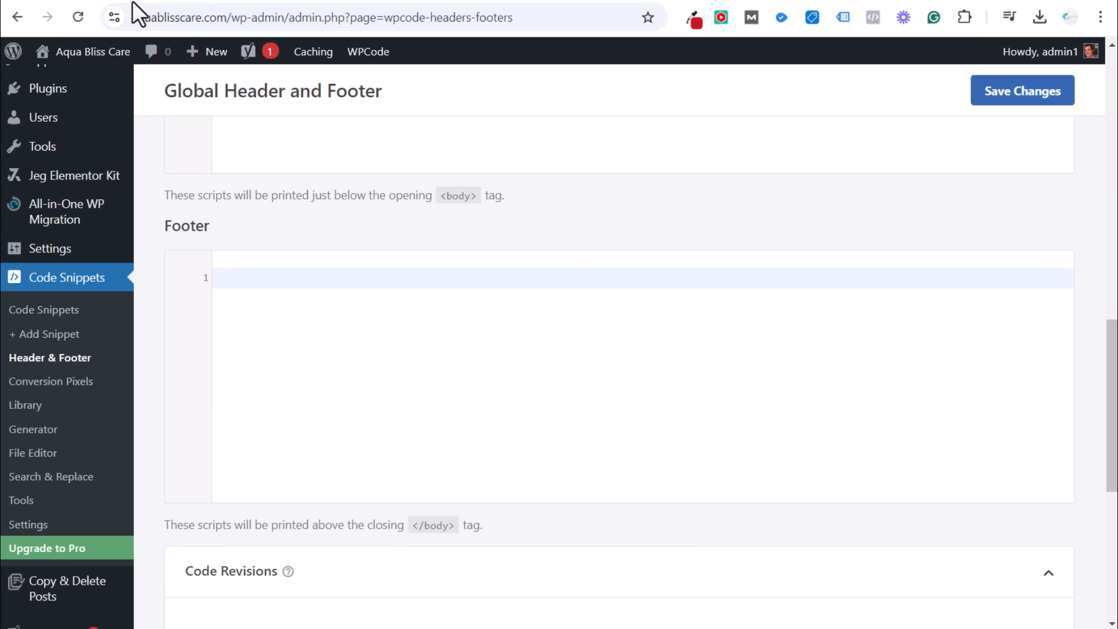
scroll(400, 204, up, 4)
scroll(289, 216, down, 3)
drag(519, 264, 212, 207)
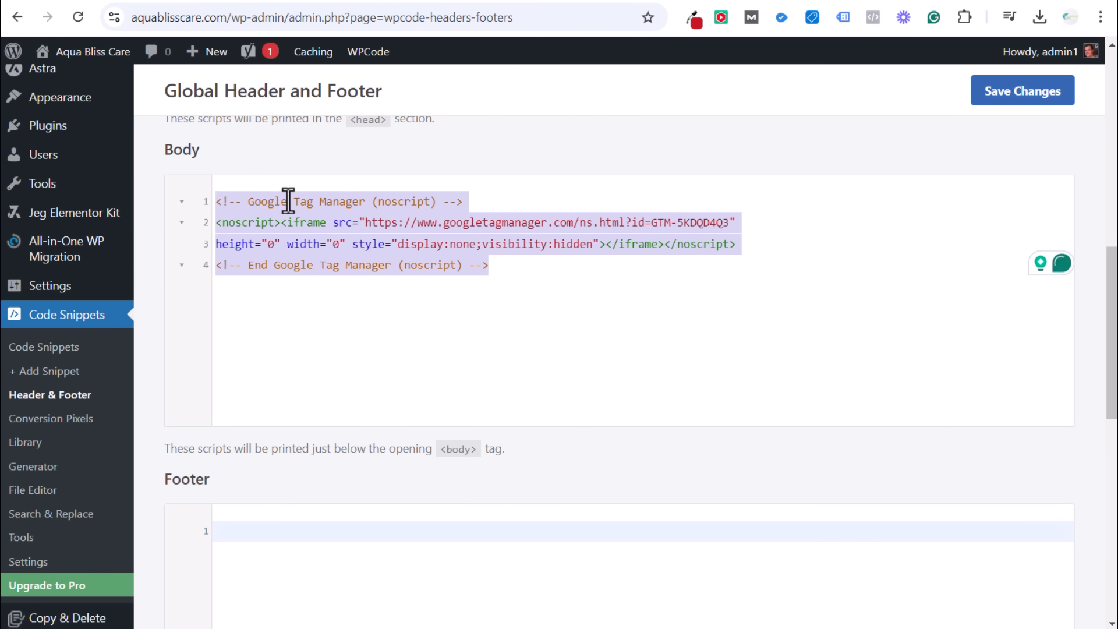
Copy the head and body snippets from the Tag Manager installation instructions, and save the Global Header and Footer settings in WPCode.
click(169, 1)
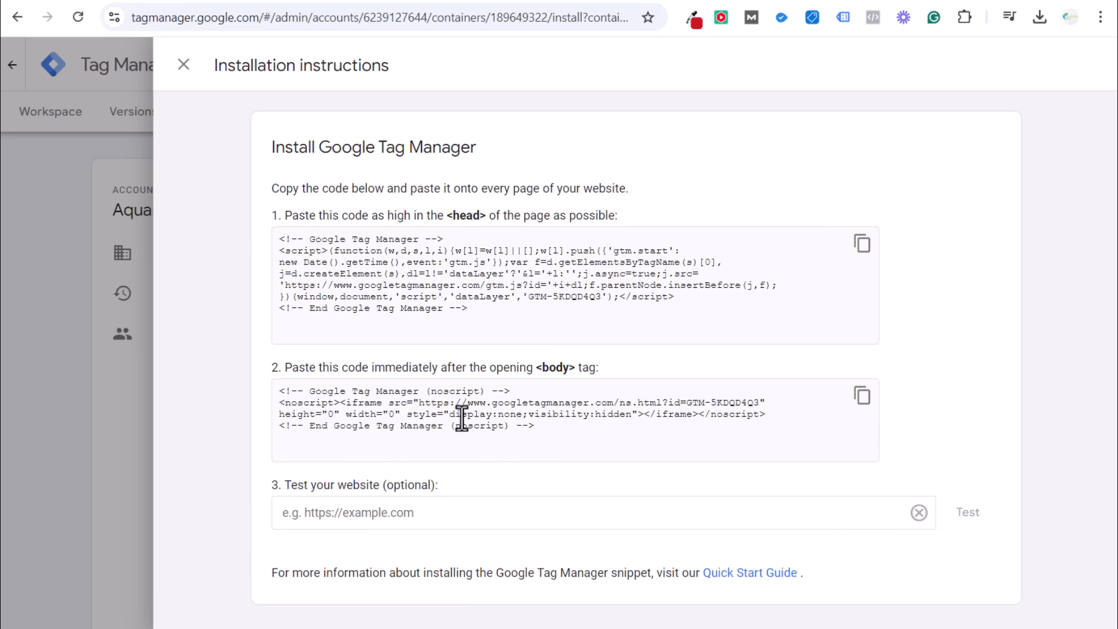
click(861, 244)
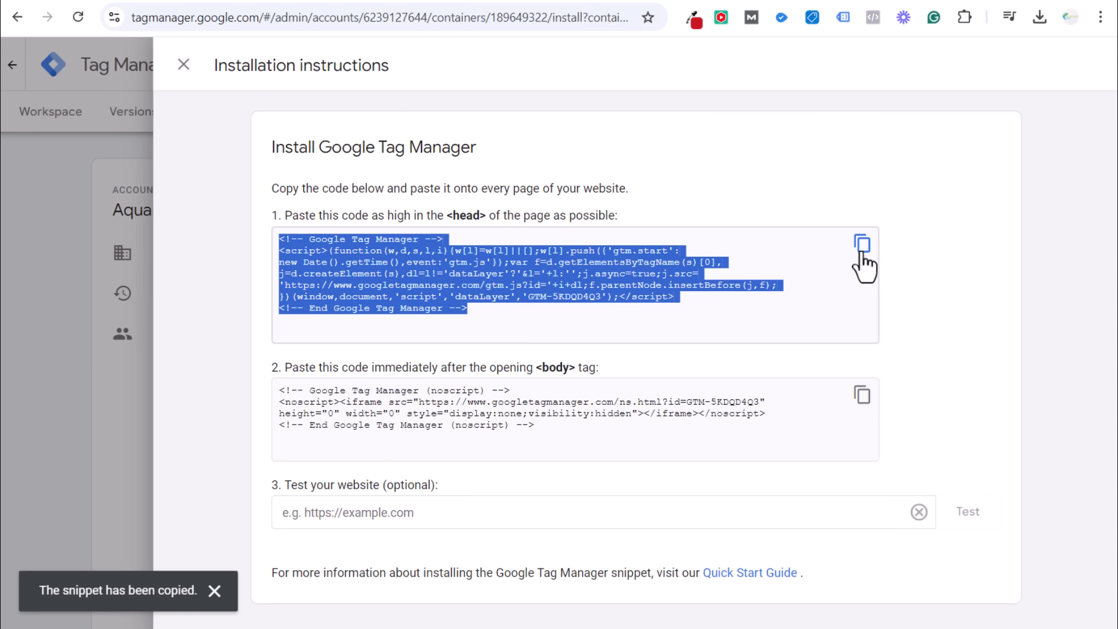
click(861, 395)
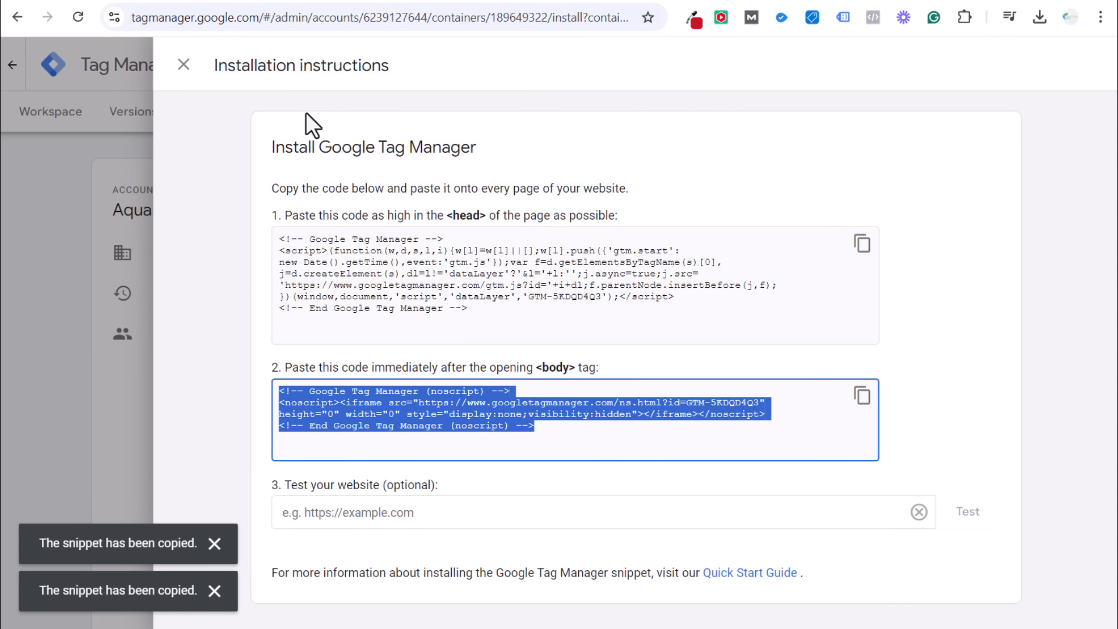
click(113, 1)
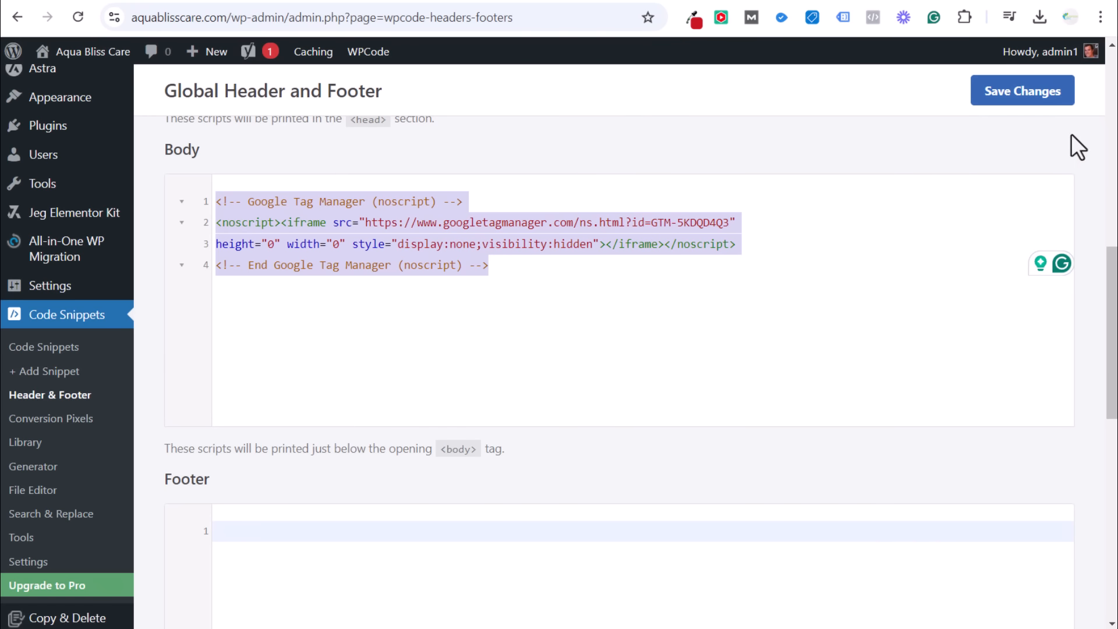
click(1036, 97)
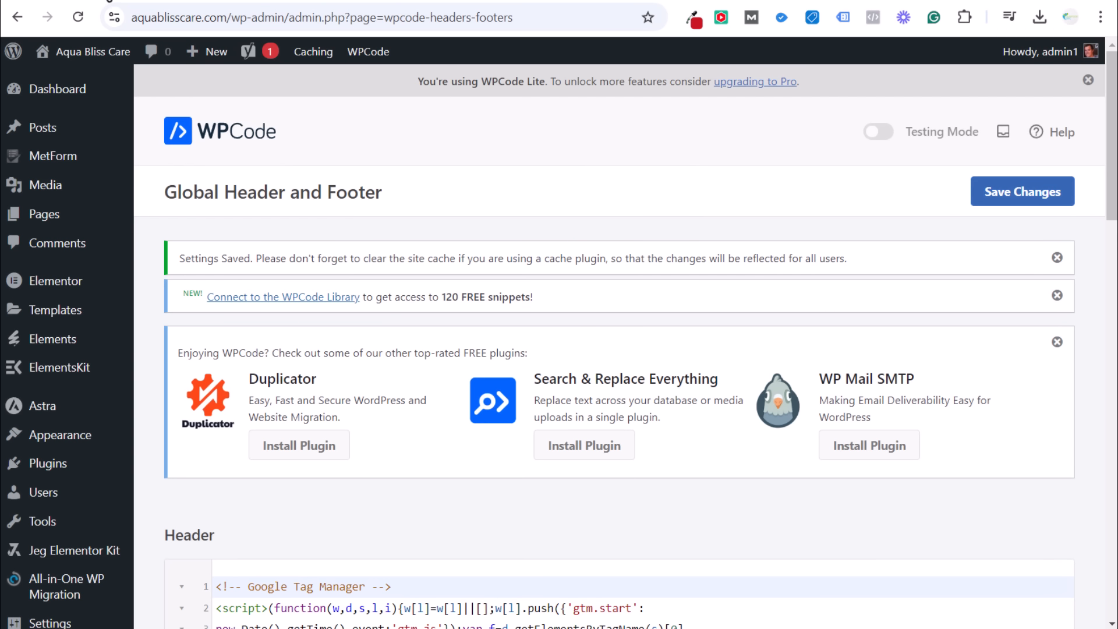
Switch to Google Ads, open the conversions Summary and look over the existing conversion goals and actions.
click(99, 0)
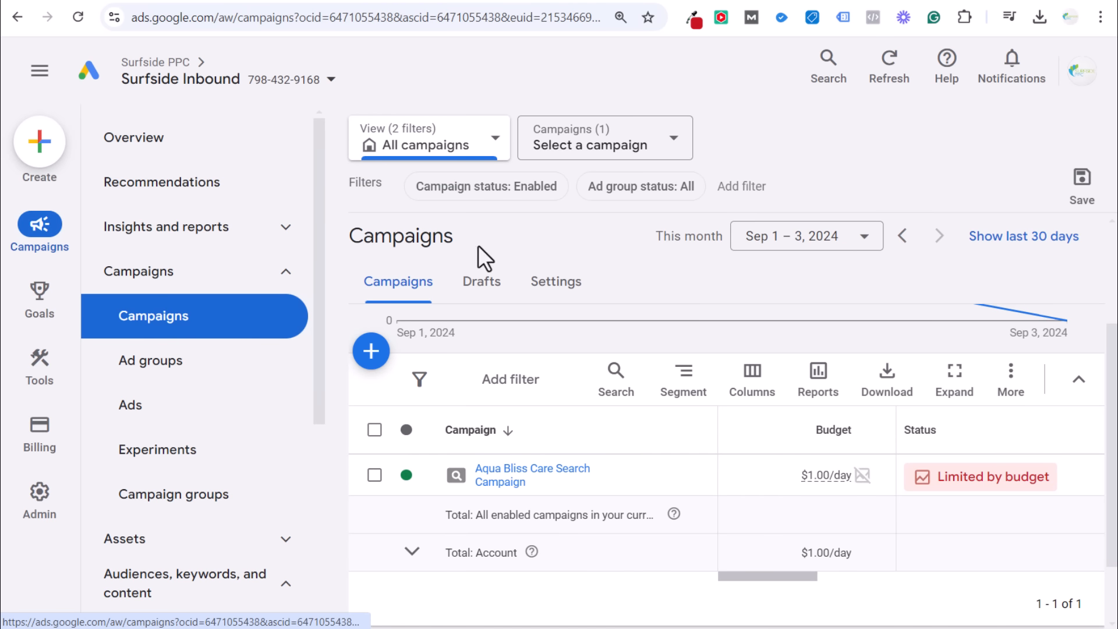
mouse_move(40, 299)
click(213, 152)
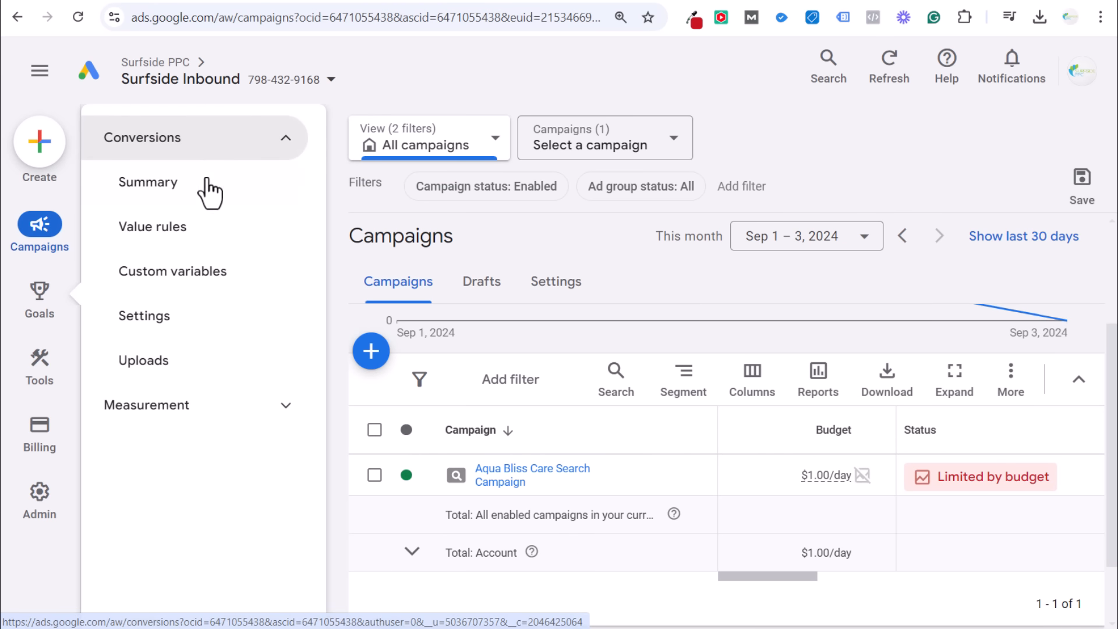
click(201, 195)
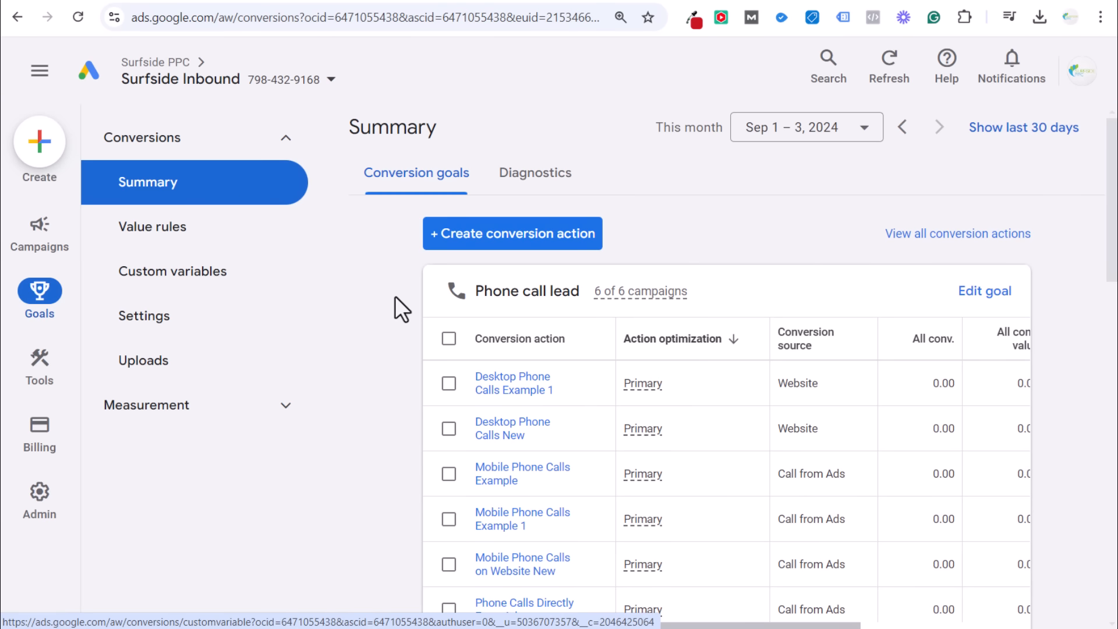
scroll(395, 276, down, 5)
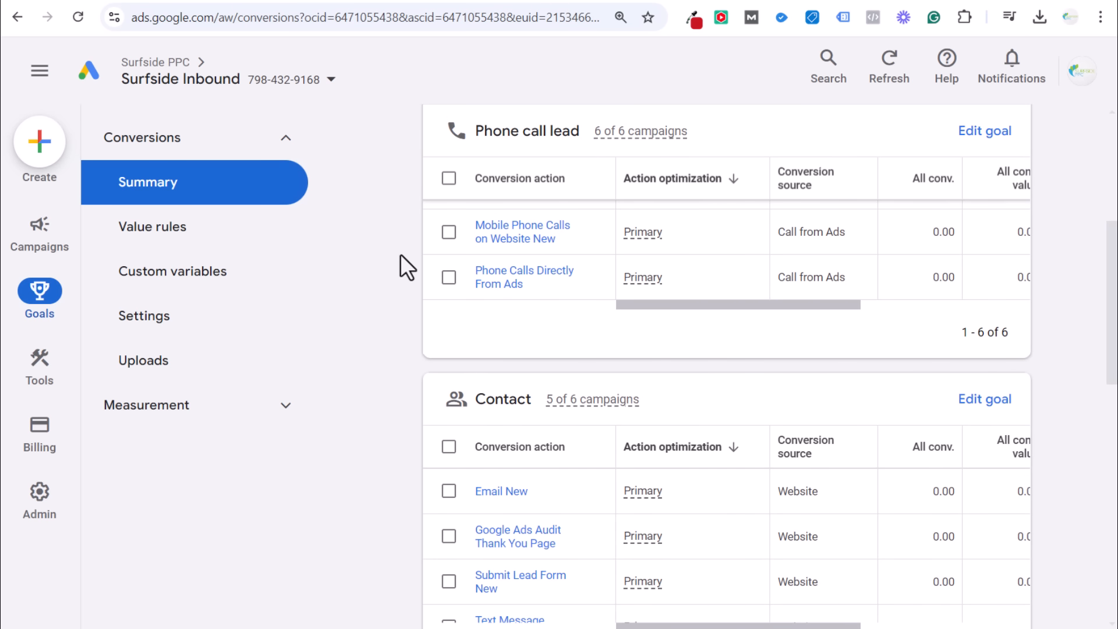
scroll(708, 432, down, 8)
scroll(821, 407, up, 12)
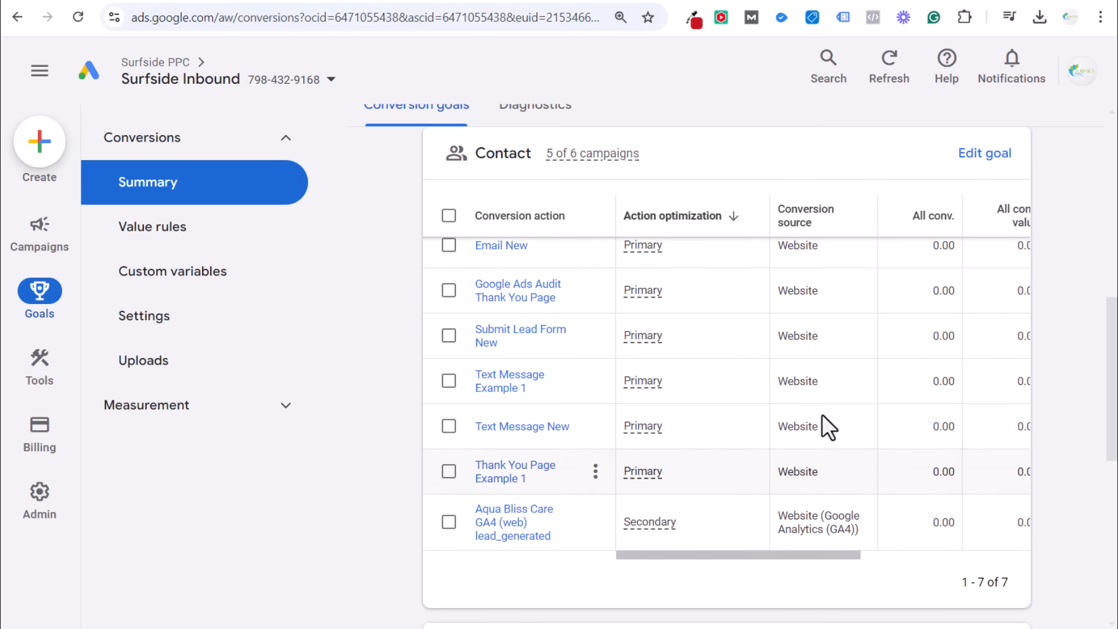
Start creating a new conversion action that tracks actions on a website.
click(485, 249)
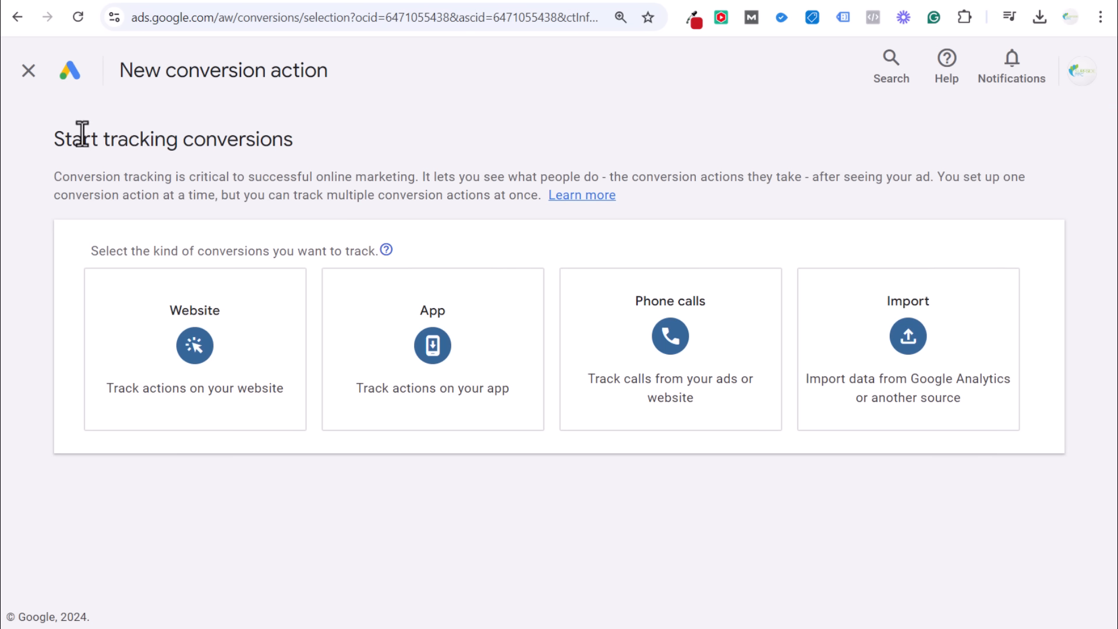
drag(79, 135, 219, 140)
click(240, 144)
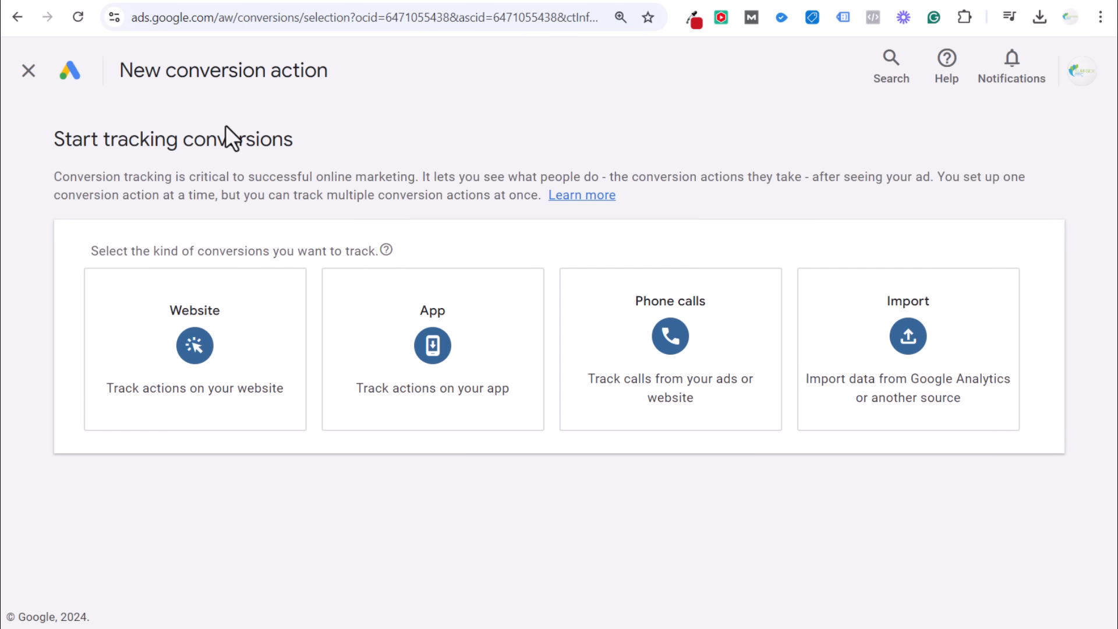
click(242, 337)
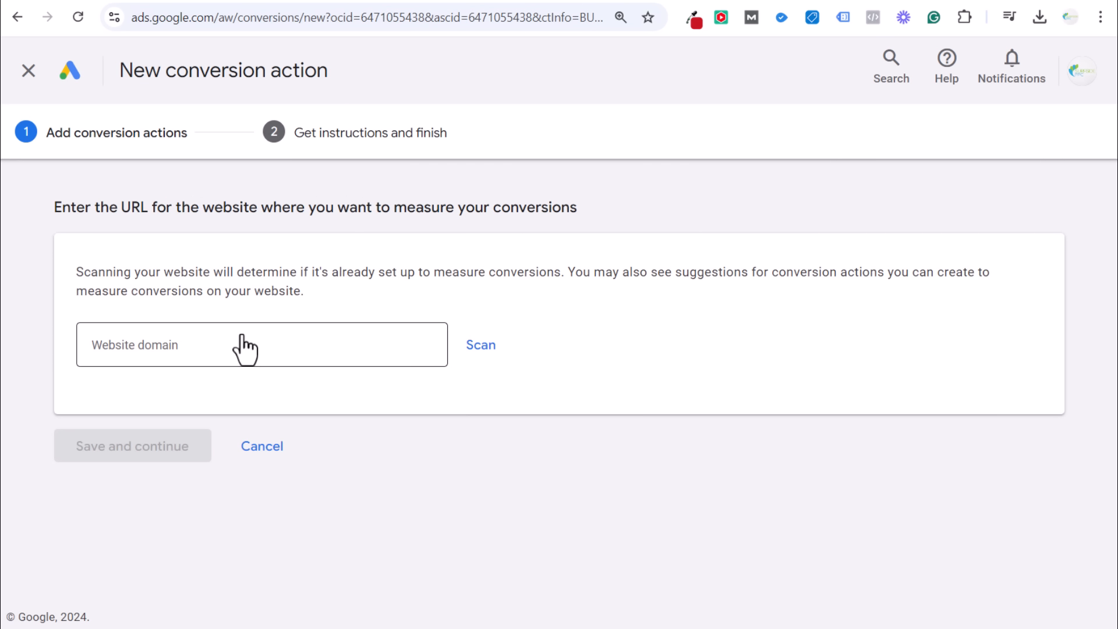
Copy the pool liner replacement page's URL from the website, enter it as the website domain and scan it.
click(169, 1)
click(202, 19)
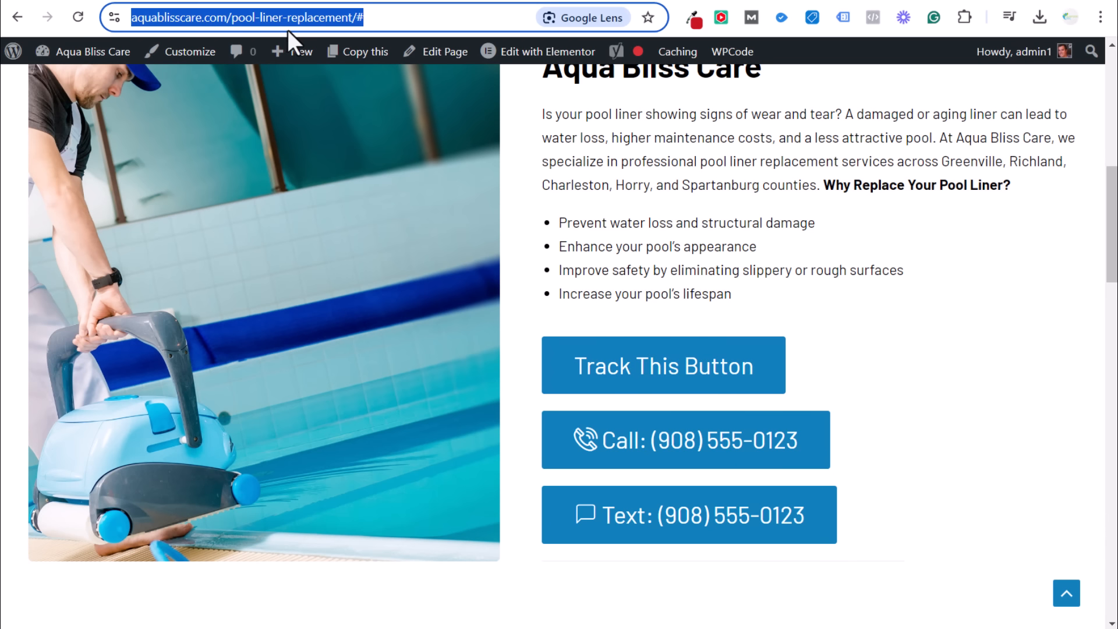
click(104, 1)
click(204, 344)
key(ctrl+v)
click(479, 349)
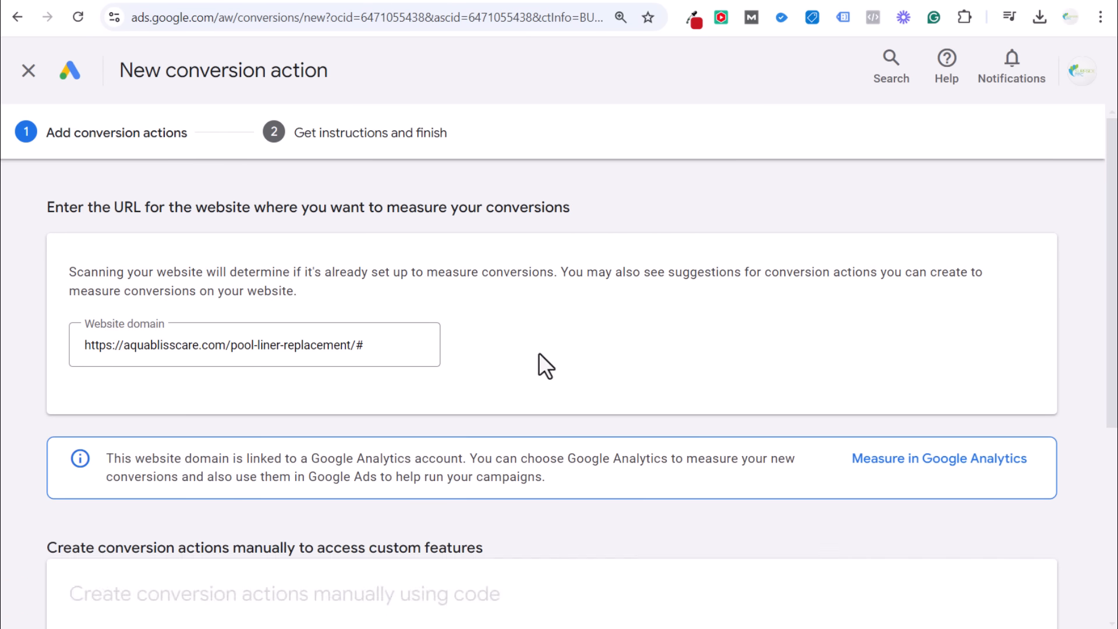
Read the notice about measuring conversions in Google Analytics and the section on creating conversion actions manually using code.
scroll(634, 325, down, 5)
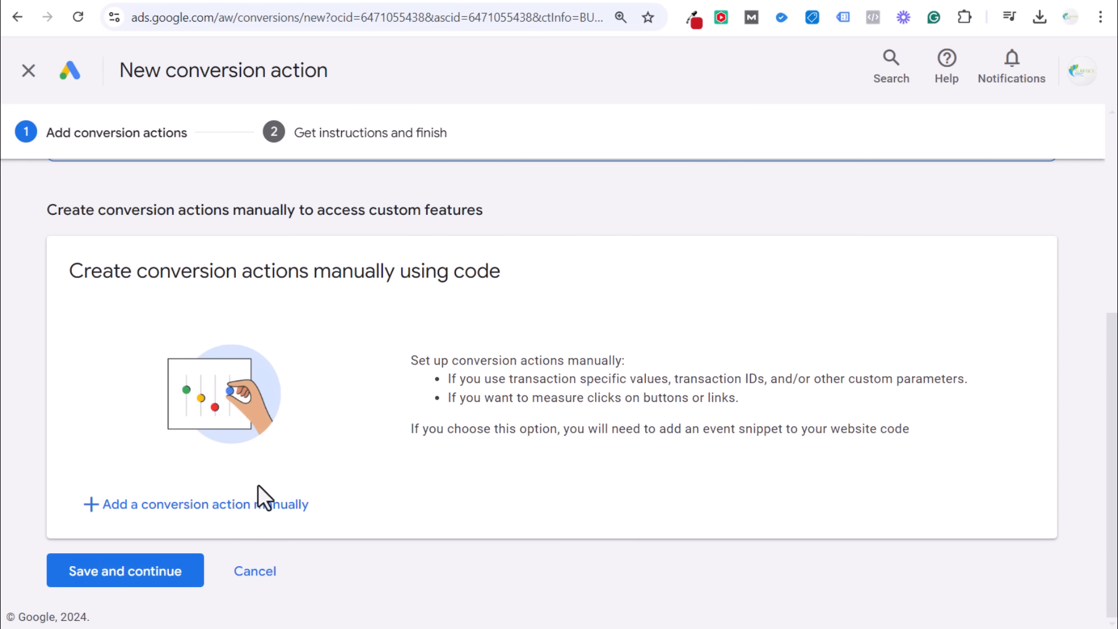
scroll(601, 448, up, 3)
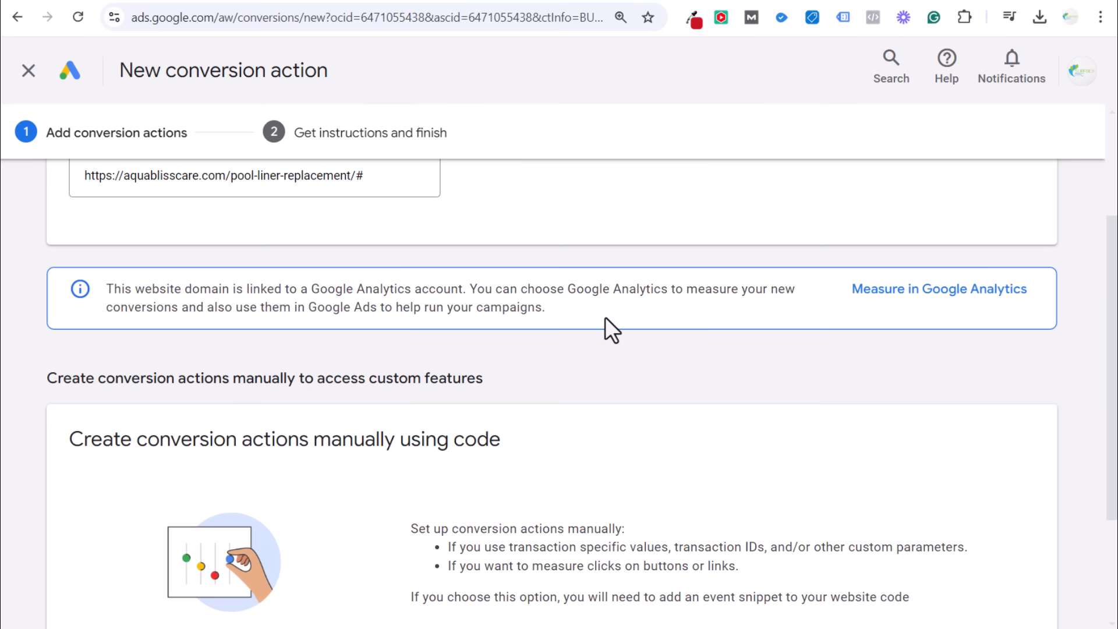
drag(214, 283, 441, 307)
click(553, 306)
drag(581, 307, 230, 305)
click(230, 289)
scroll(529, 289, down, 3)
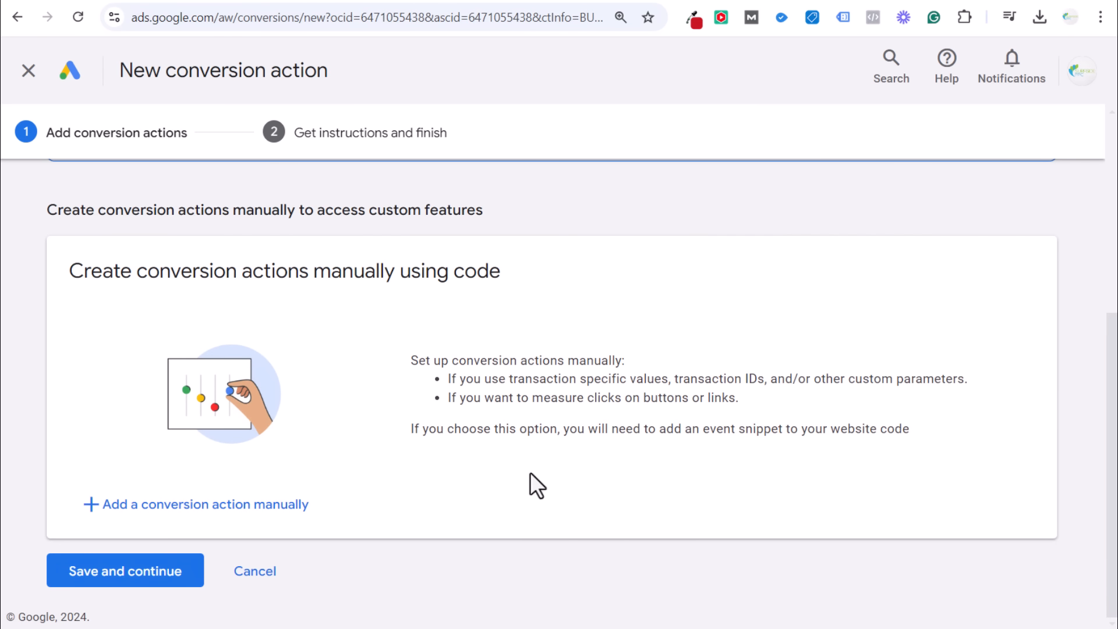
Add a manual conversion action with the Request quote goal category, and check the Track This Button button on the website.
click(137, 505)
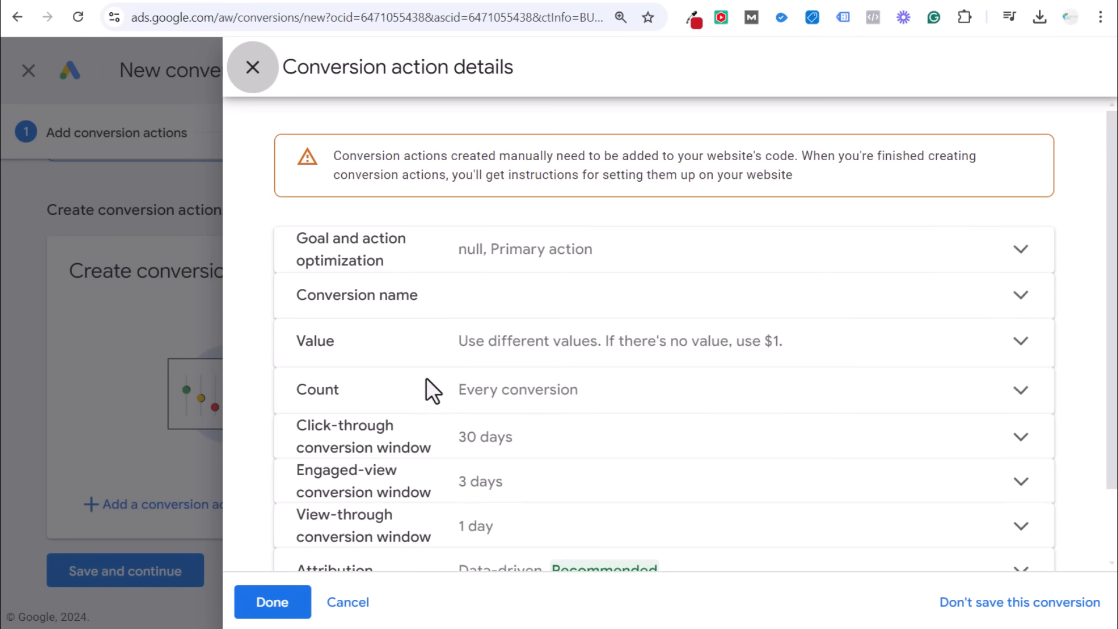
click(585, 306)
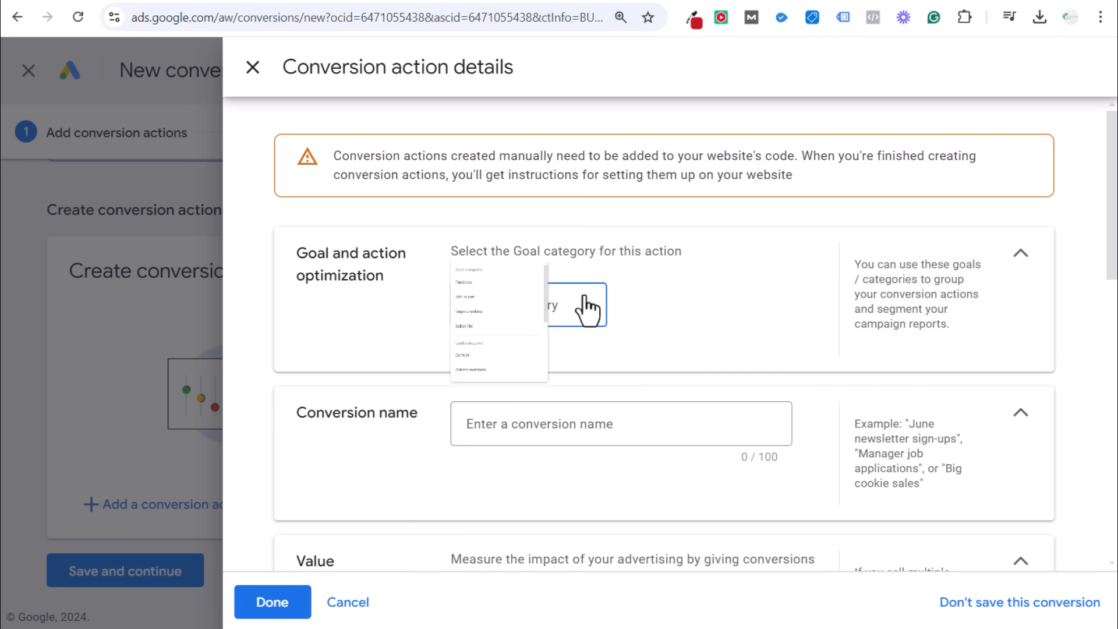
scroll(659, 390, down, 5)
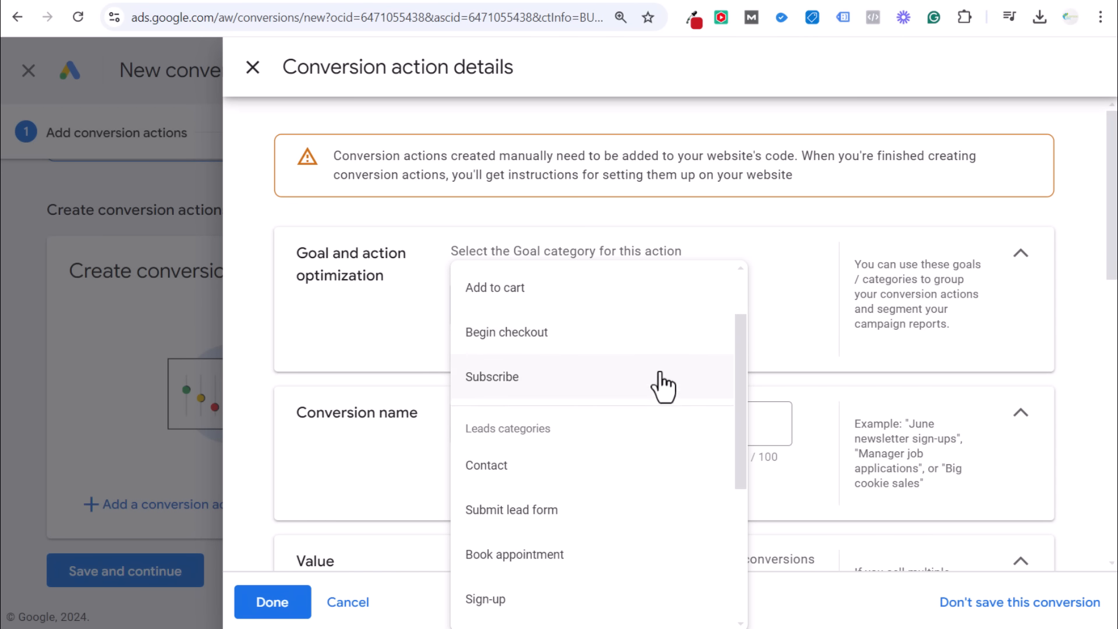
scroll(663, 359, down, 3)
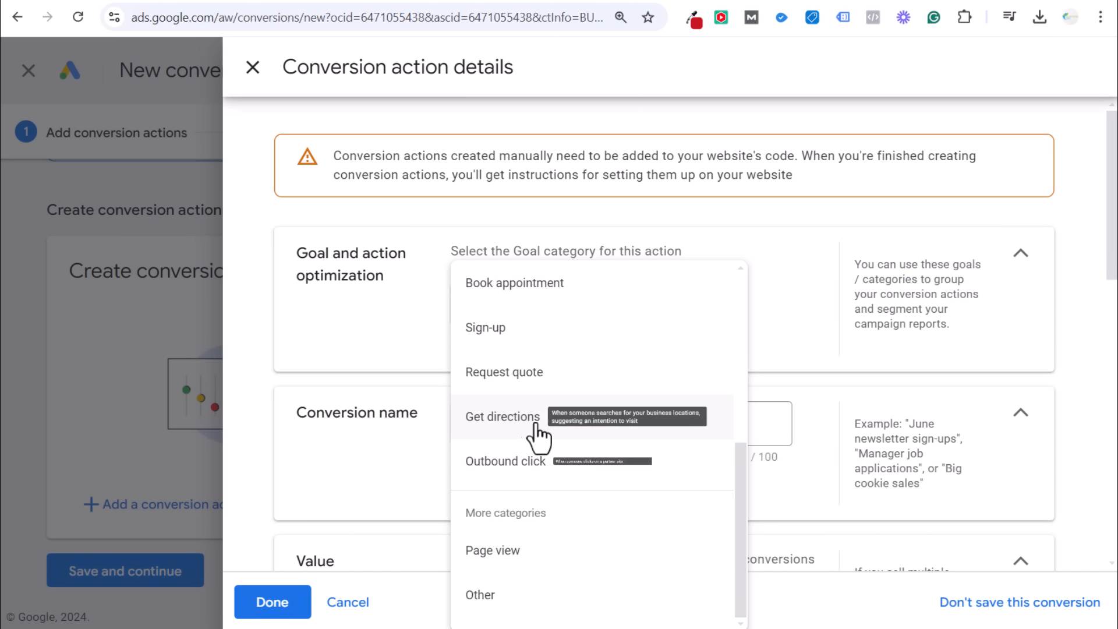
click(496, 385)
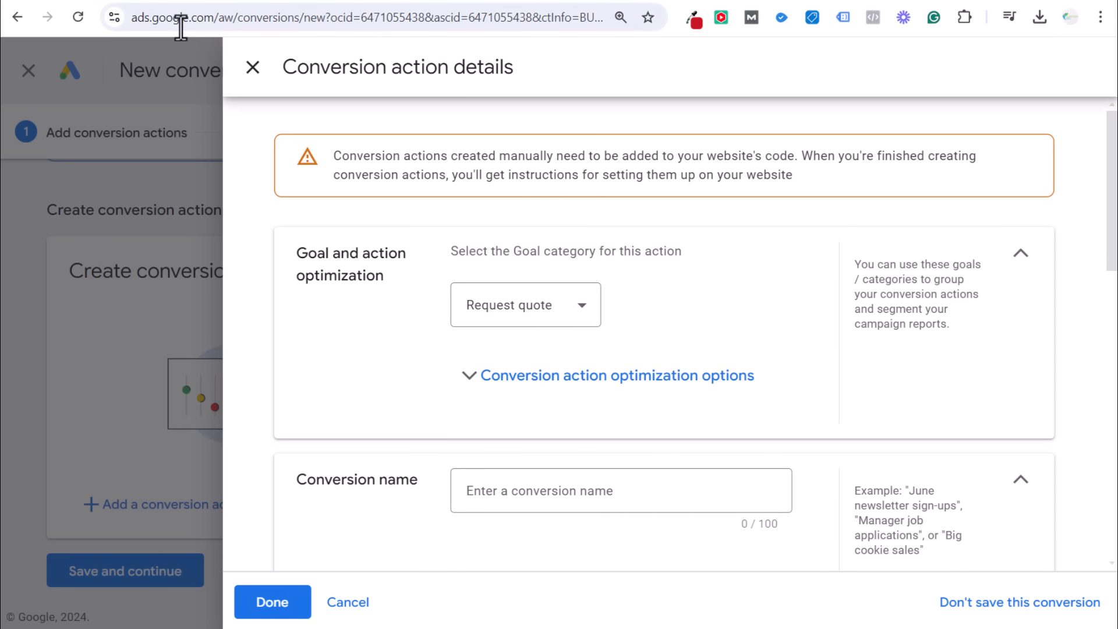
click(167, 1)
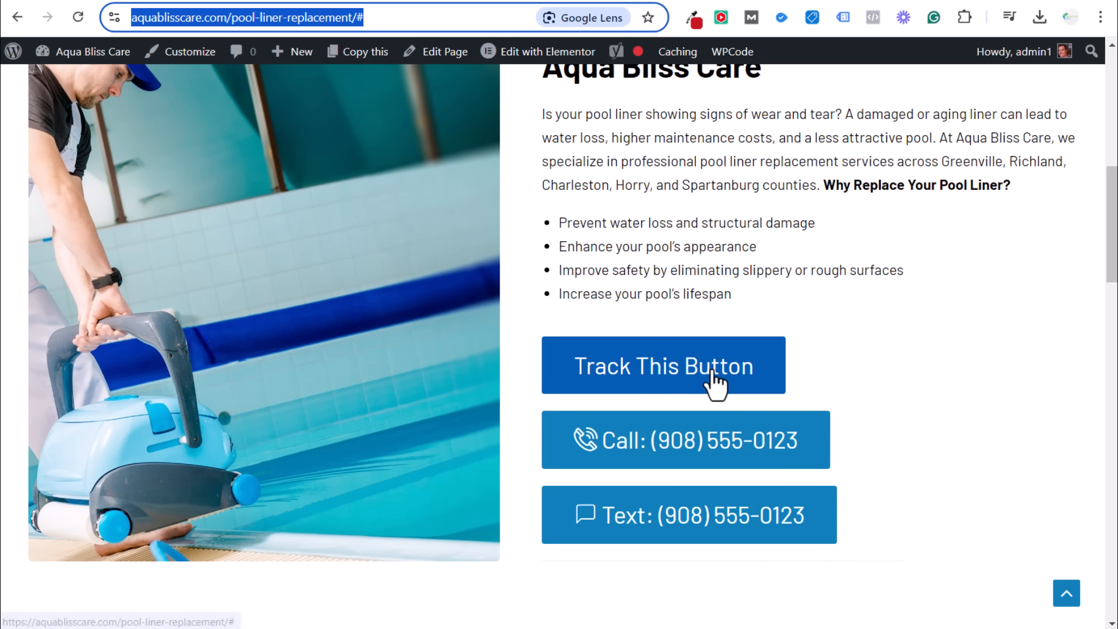
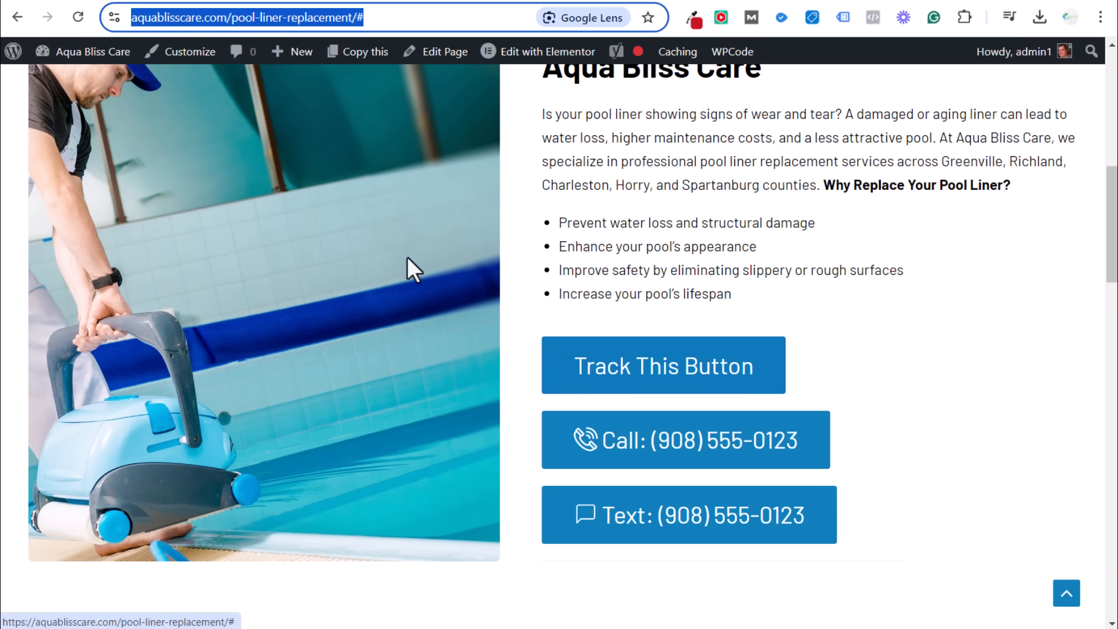
click(98, 1)
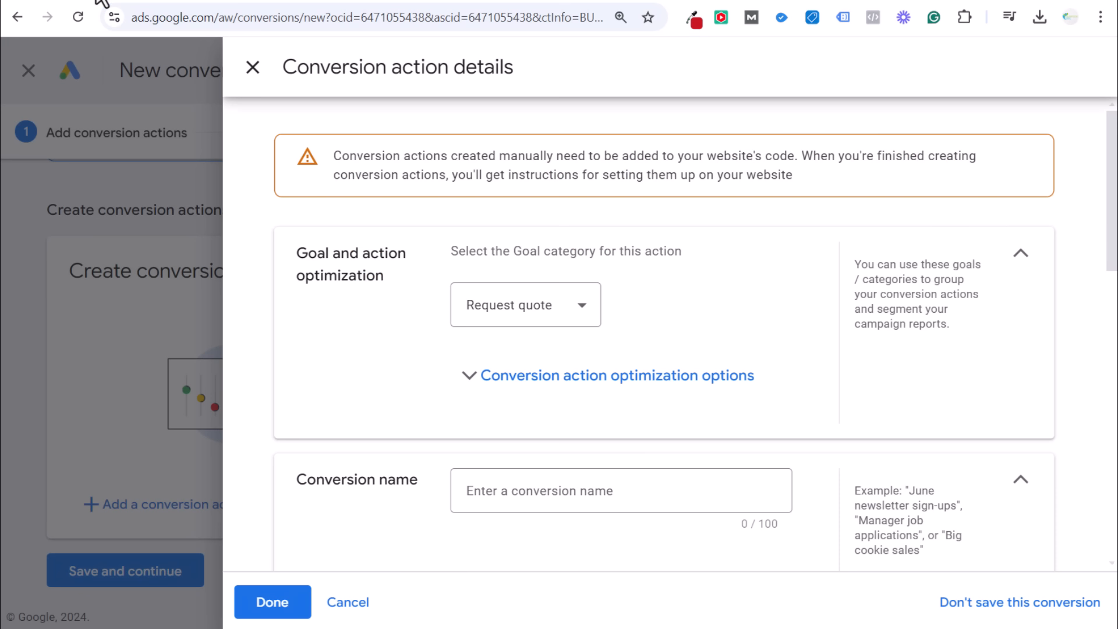
Reselect Request quote as the goal category and name the conversion Button Click Example.
click(489, 378)
scroll(751, 326, down, 3)
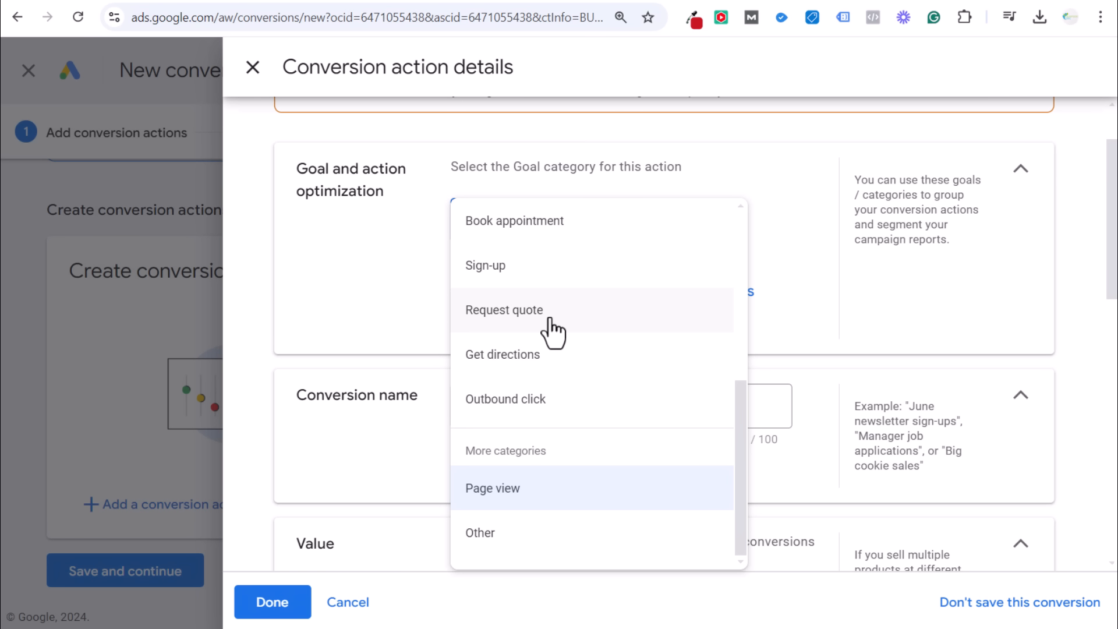
click(547, 314)
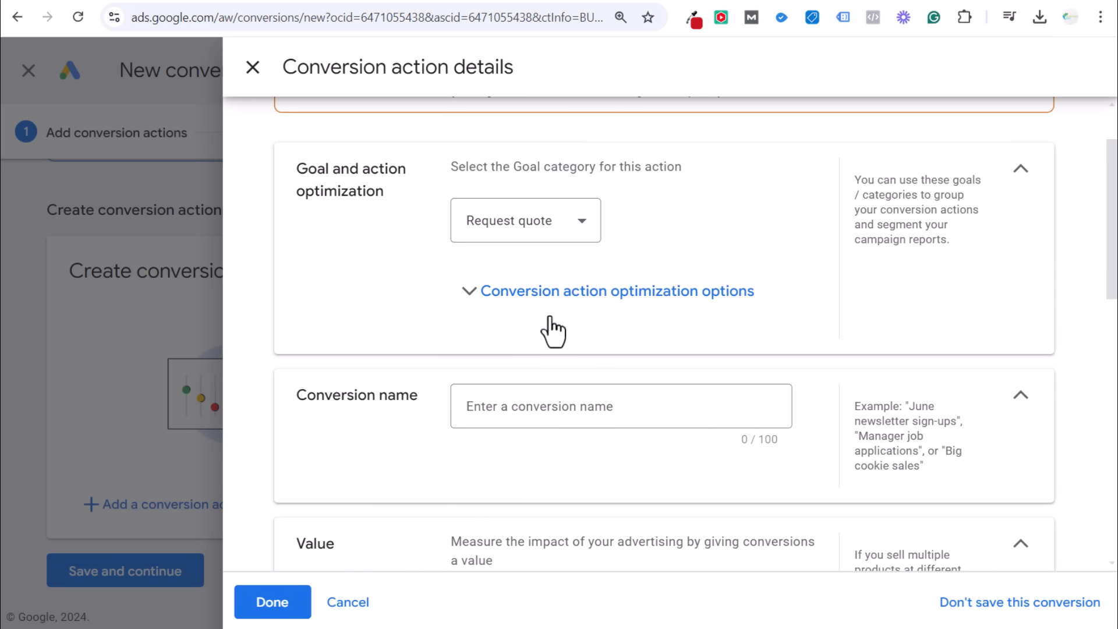
click(549, 305)
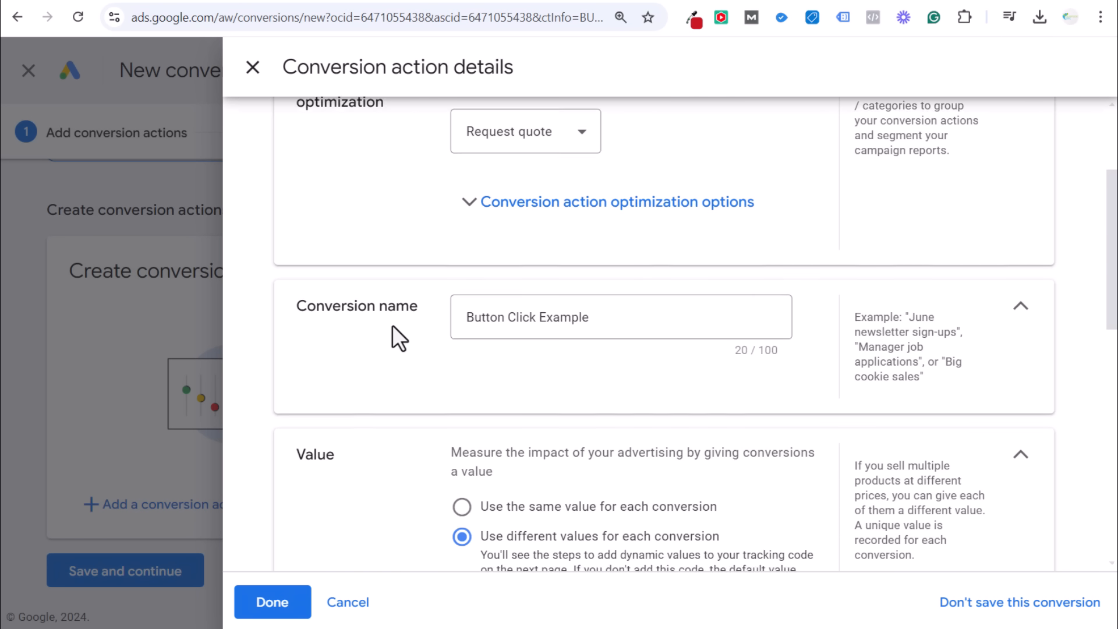
Use the same value for each conversion, with a value of 1 US Dollar.
scroll(392, 323, down, 5)
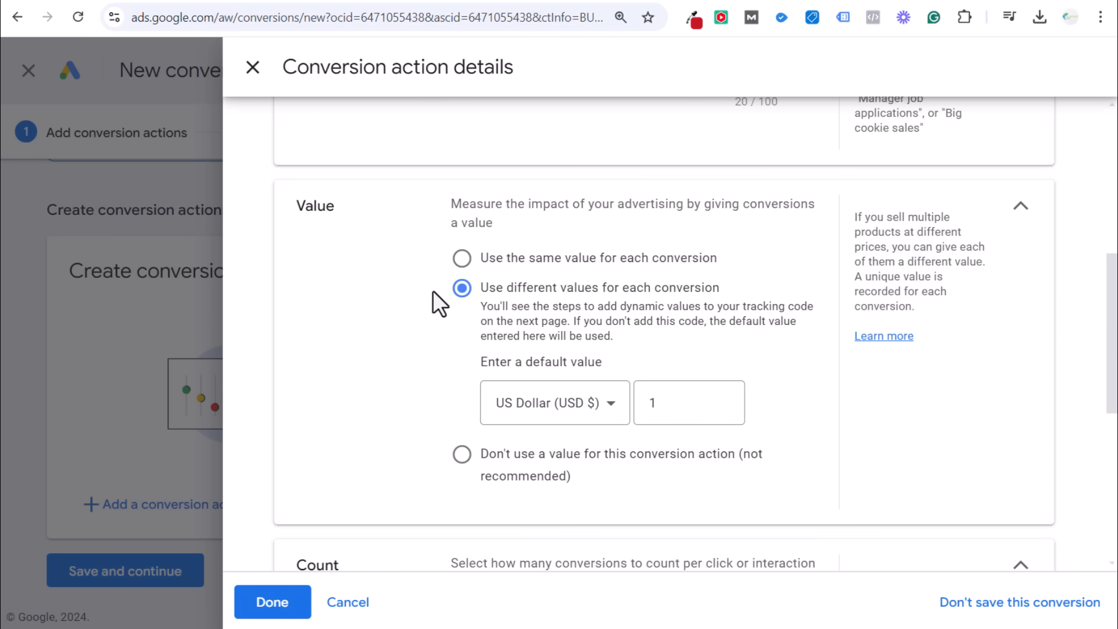
click(462, 258)
double_click(658, 366)
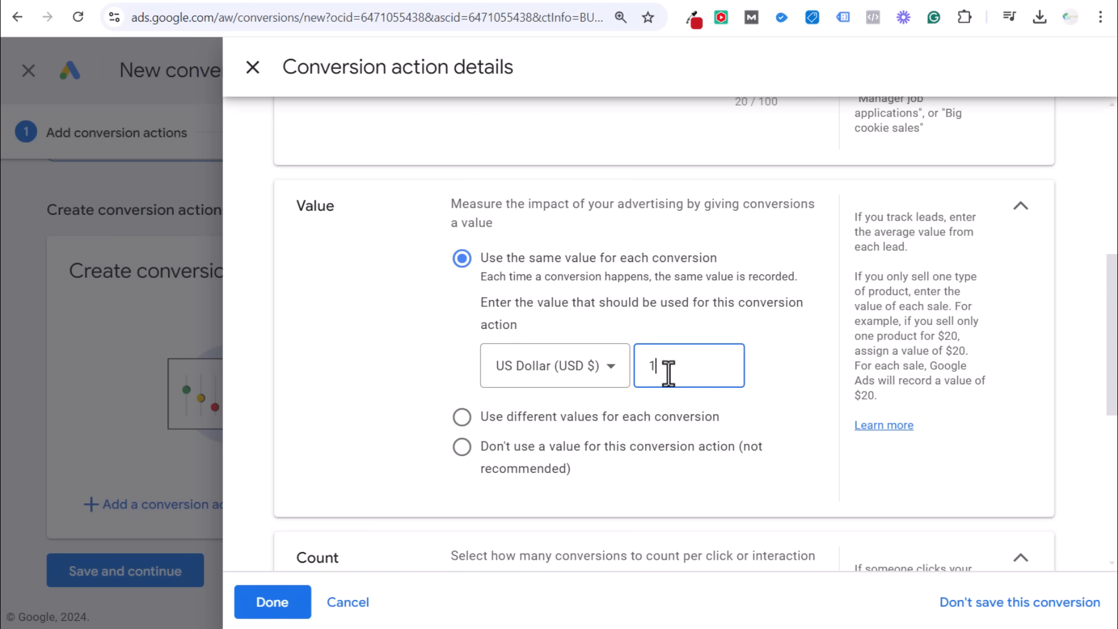
click(431, 332)
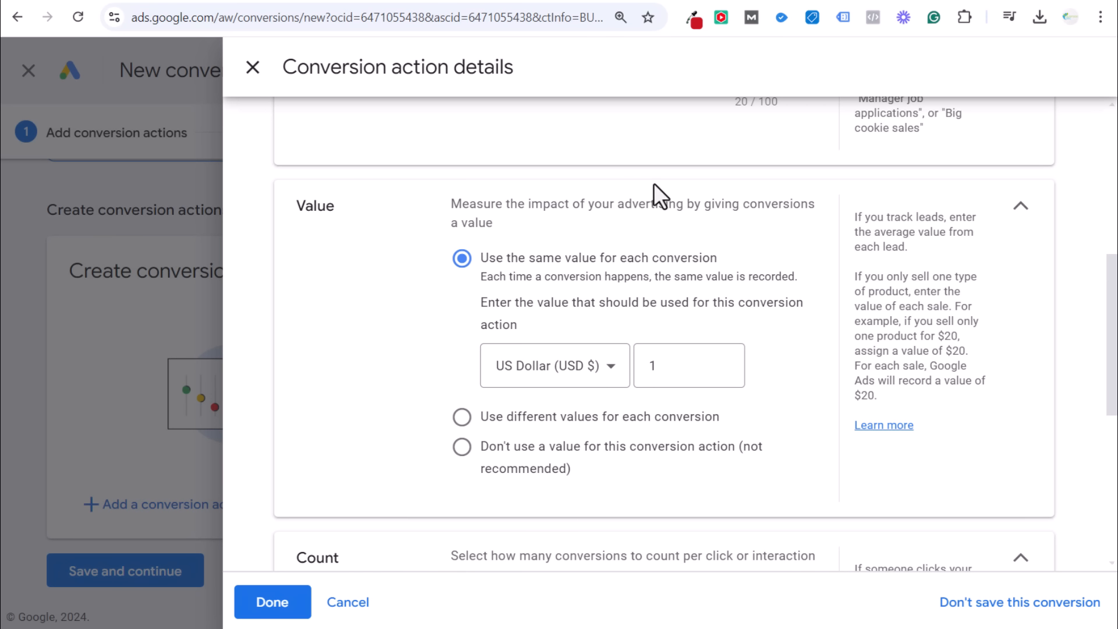
double_click(678, 365)
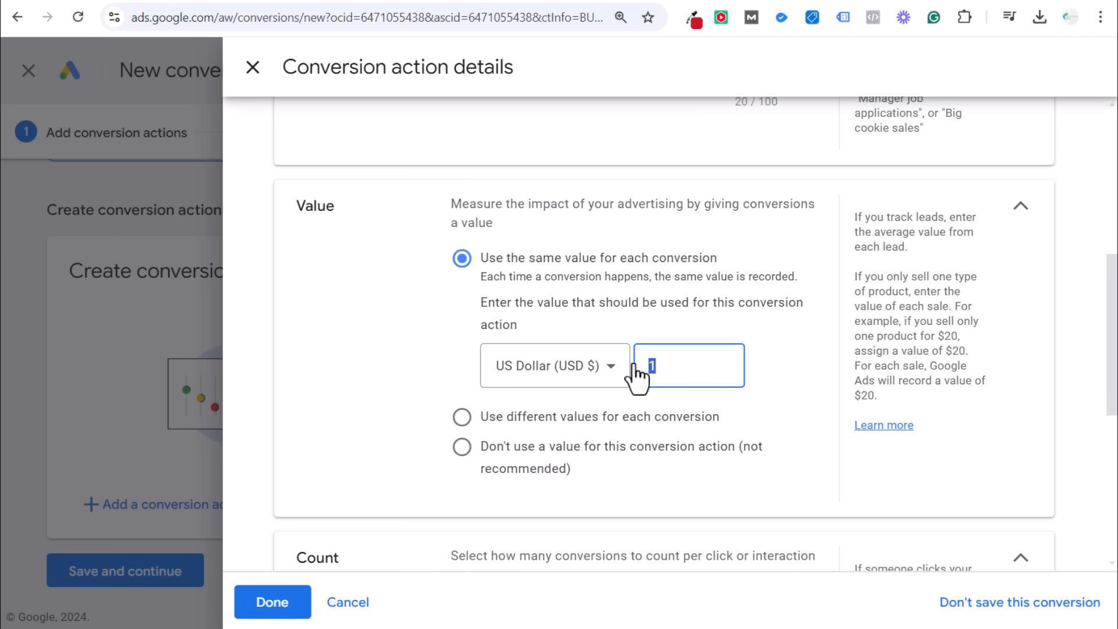
click(320, 320)
Set the count to One conversion per click and the click-through conversion window to 90 days.
scroll(372, 271, down, 3)
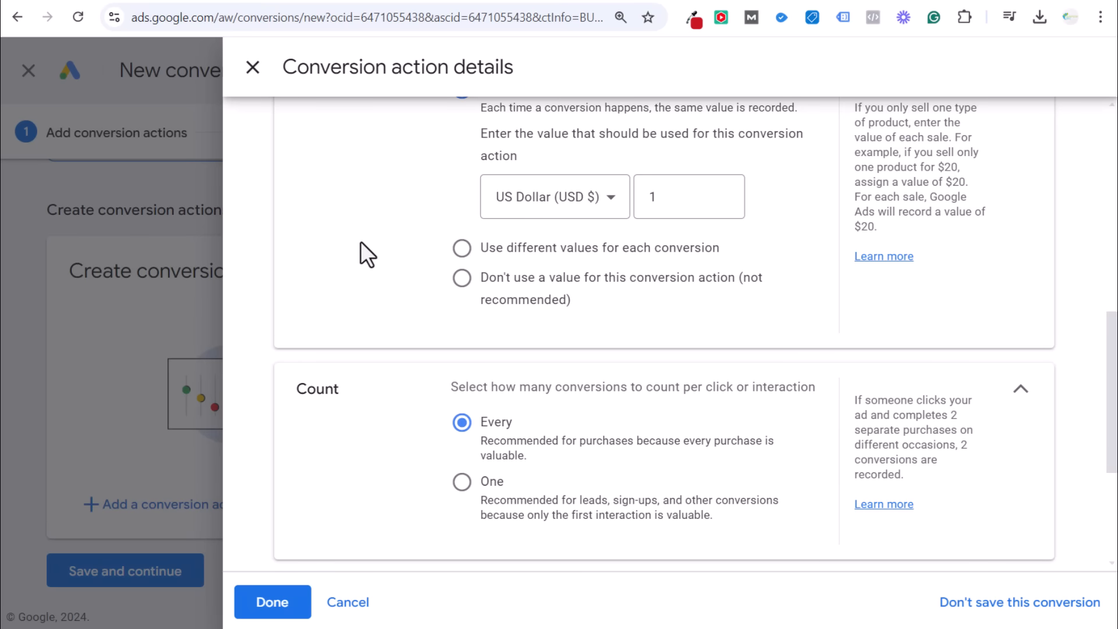
scroll(379, 256, down, 3)
click(461, 236)
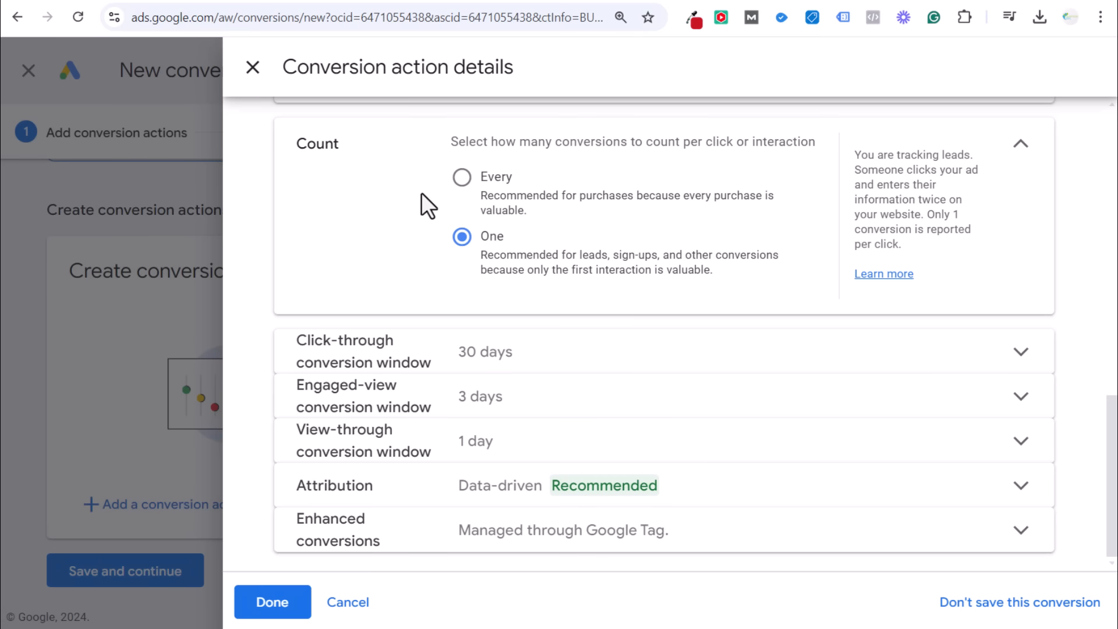
click(569, 356)
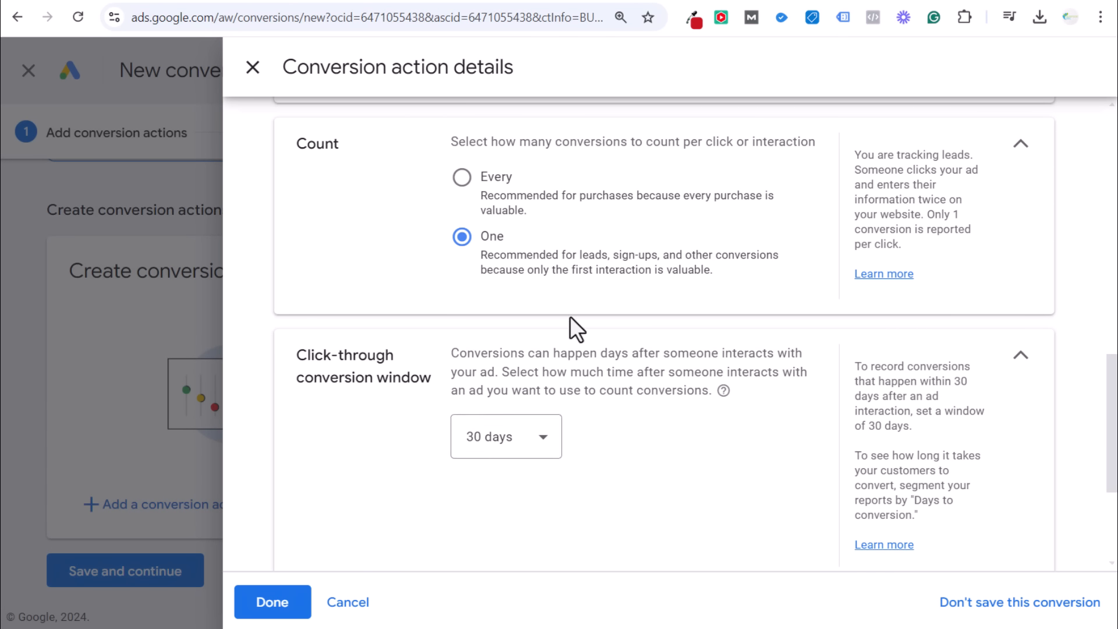
click(527, 441)
click(524, 175)
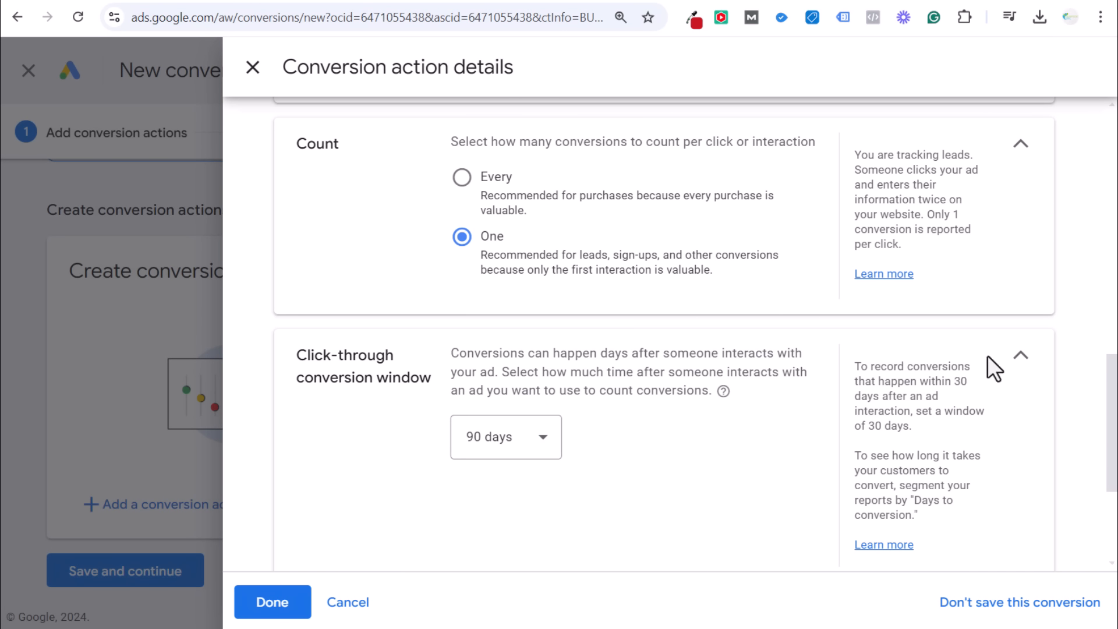
click(1022, 356)
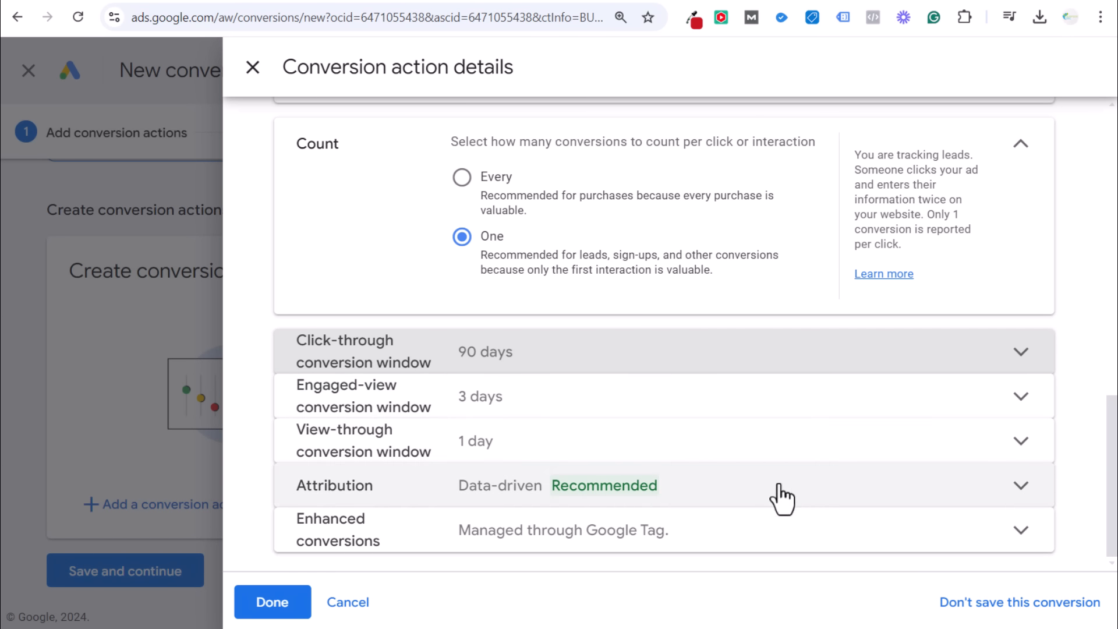
Check that enhanced conversions are used for this conversion action, and finish its details.
click(711, 532)
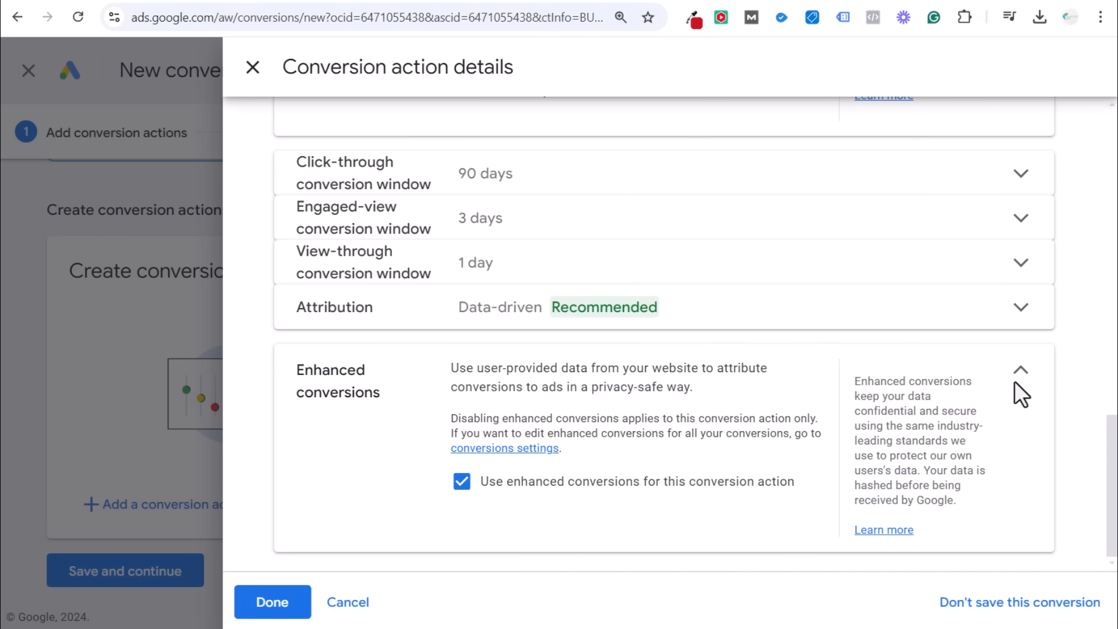
click(1019, 375)
click(263, 606)
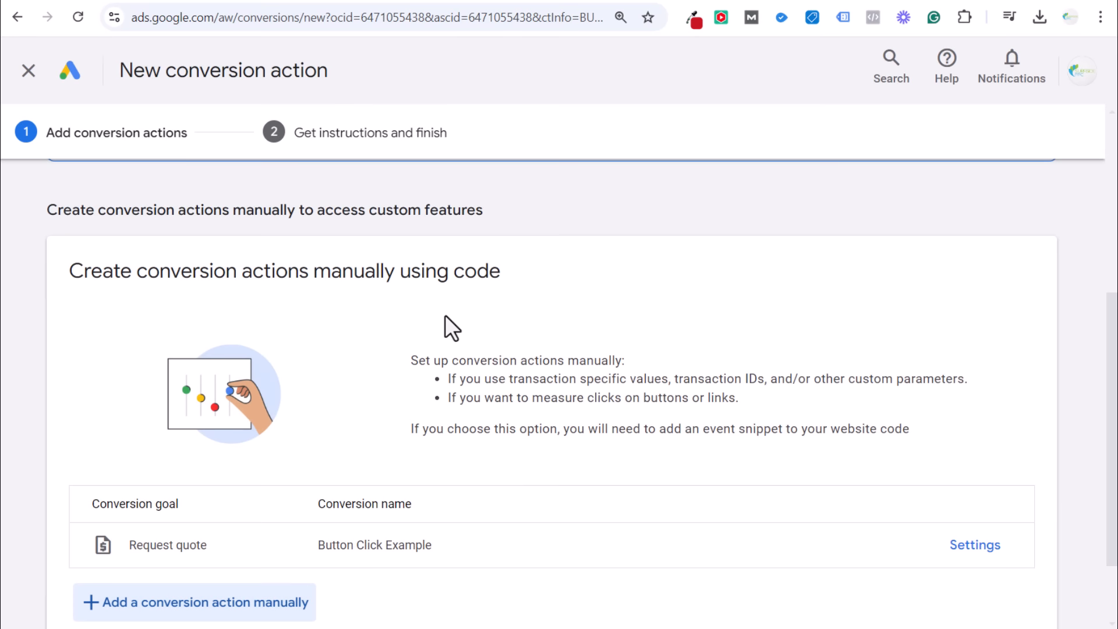
Continue to the final instructions for Button Click Example and show the Google Tag Manager setup option.
scroll(452, 327, down, 2)
click(119, 588)
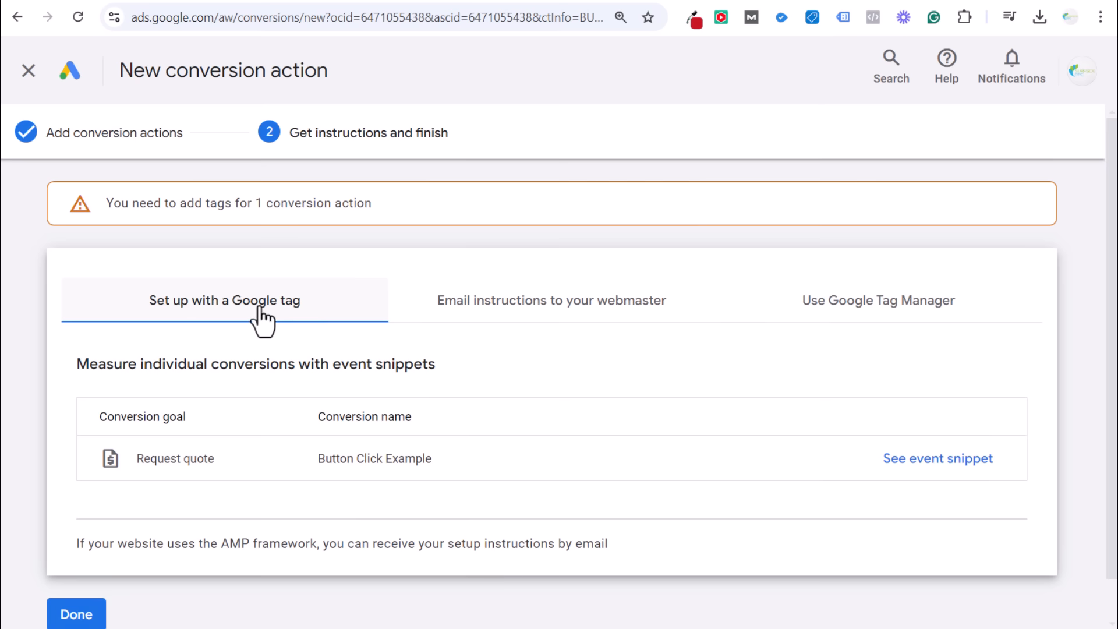
click(920, 319)
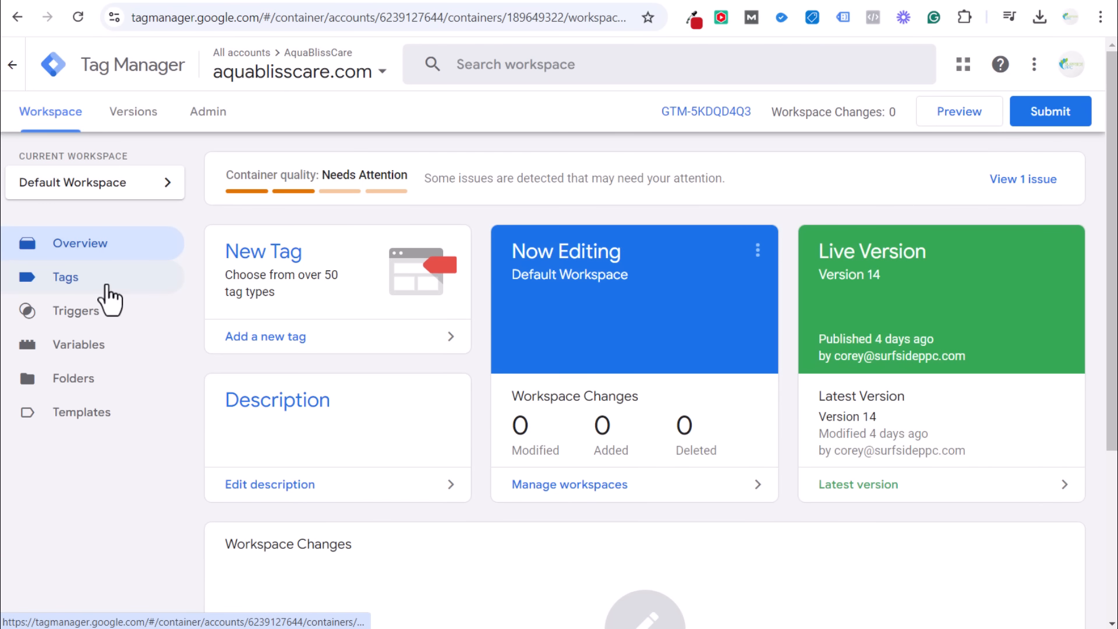
Switch to Tag Manager's tag list and review the Conversion Linker instructions in Google Ads against it.
click(108, 286)
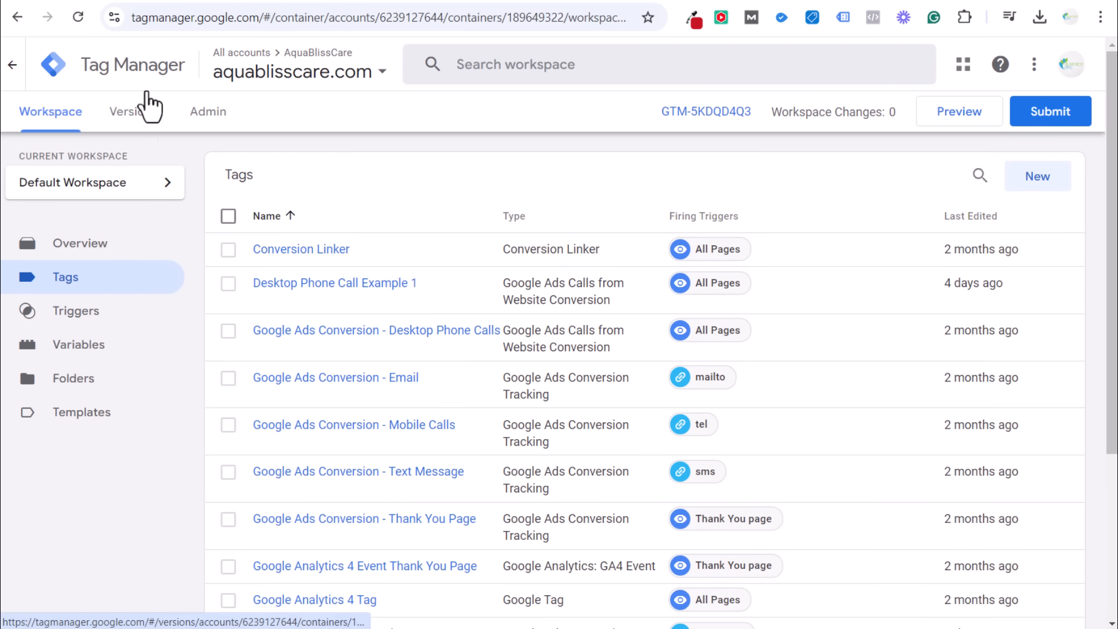
click(96, 1)
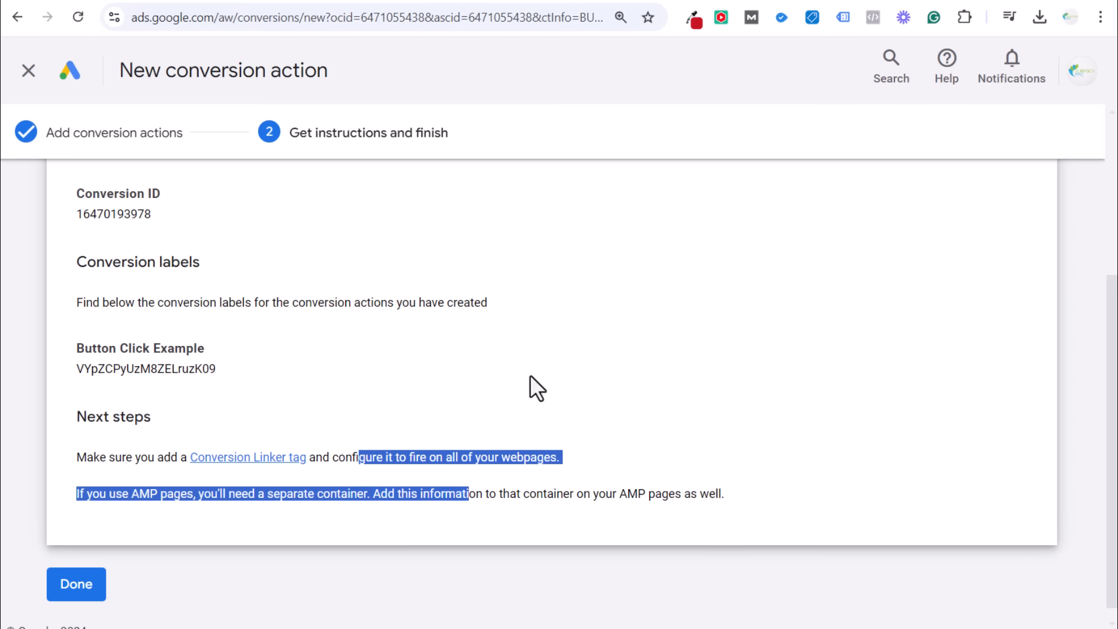
click(538, 370)
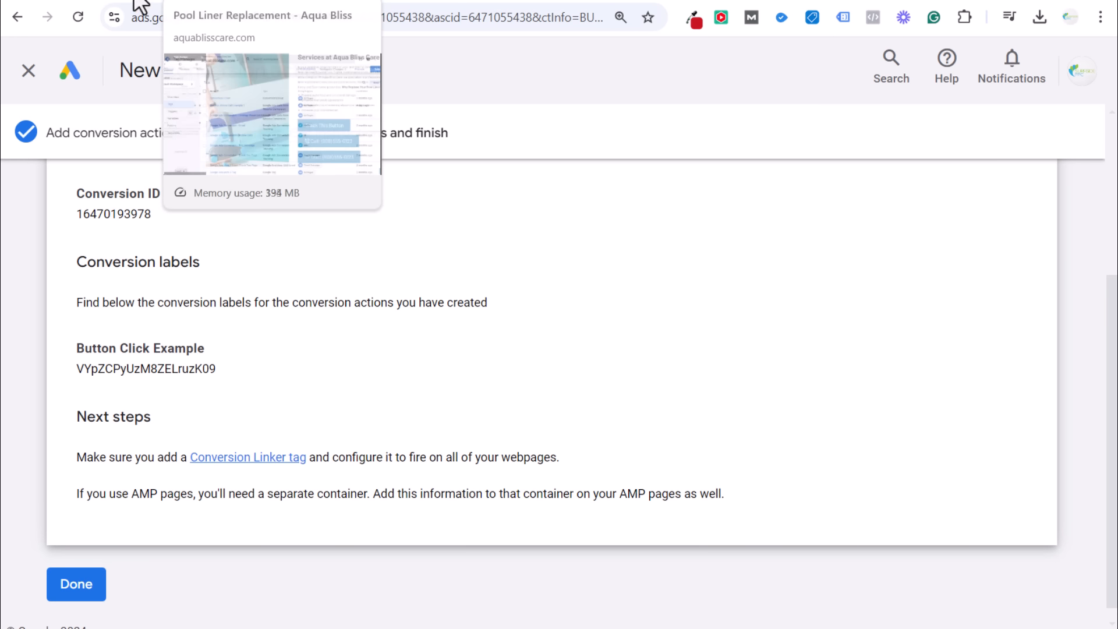
click(182, 2)
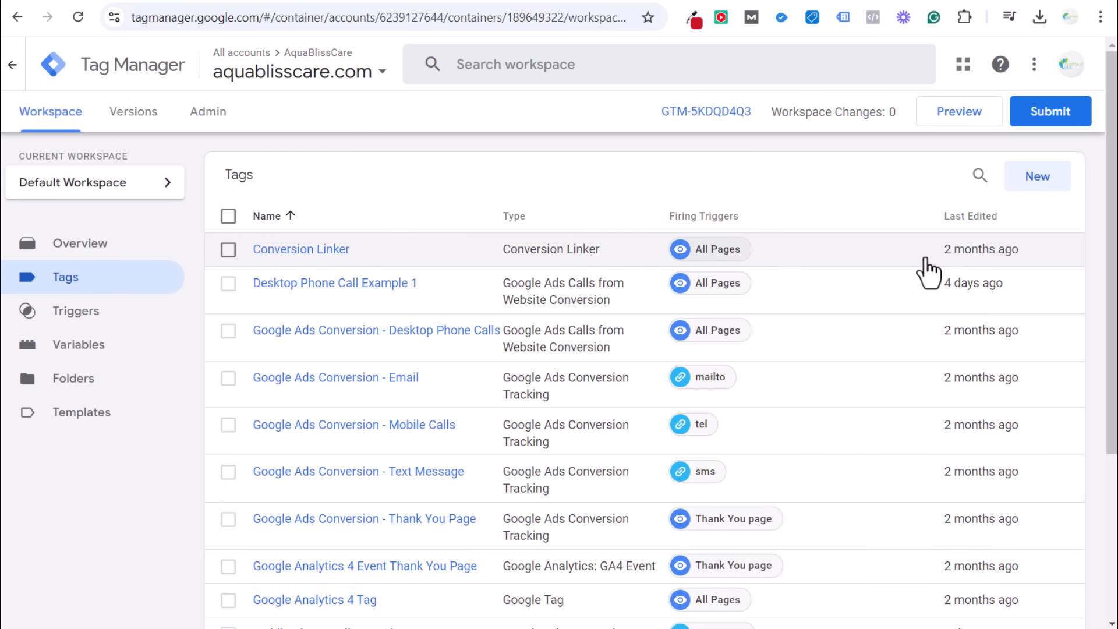
click(1034, 181)
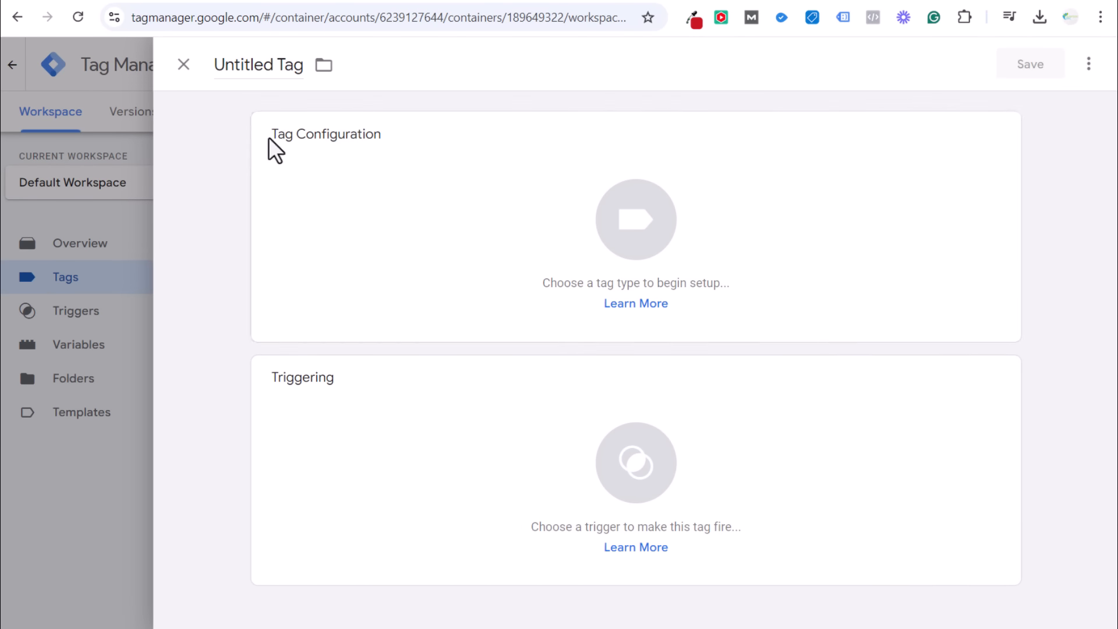
click(557, 193)
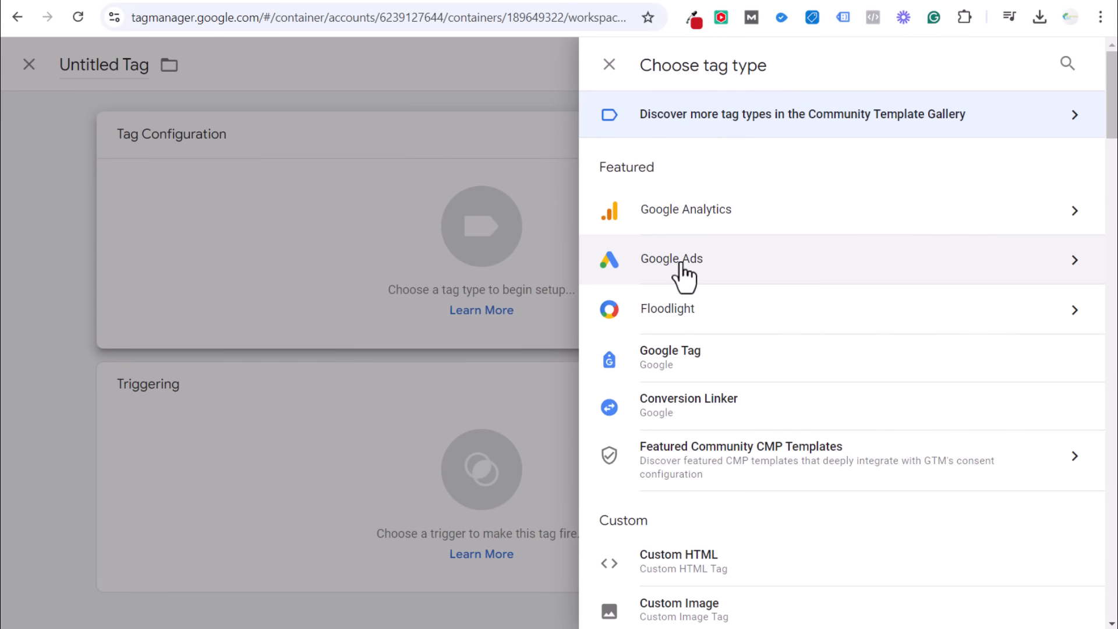
click(731, 274)
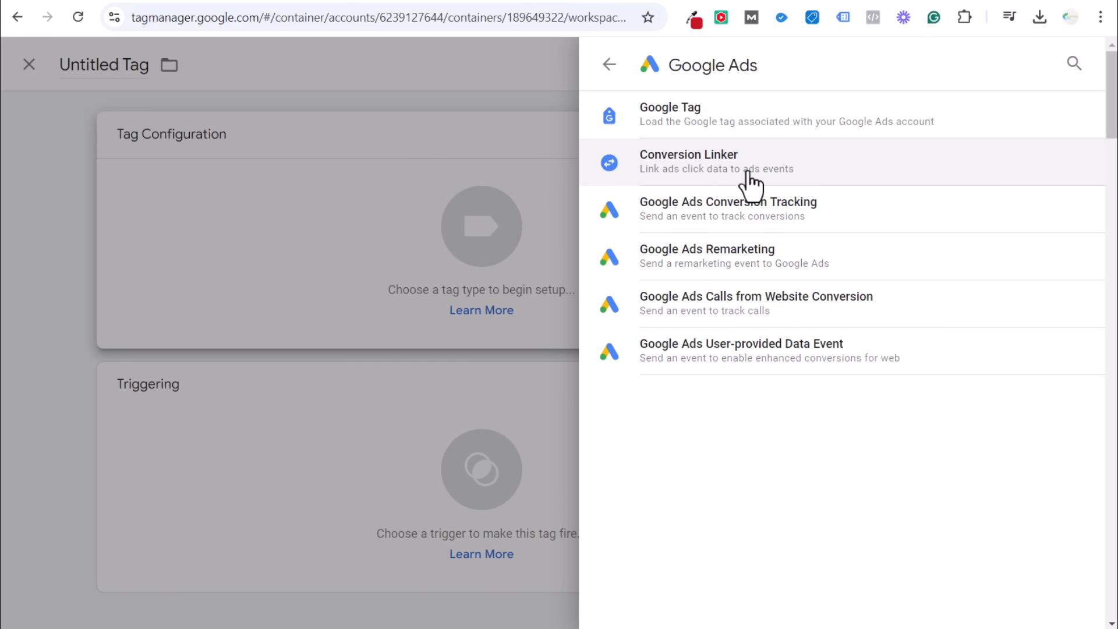
click(748, 173)
click(364, 565)
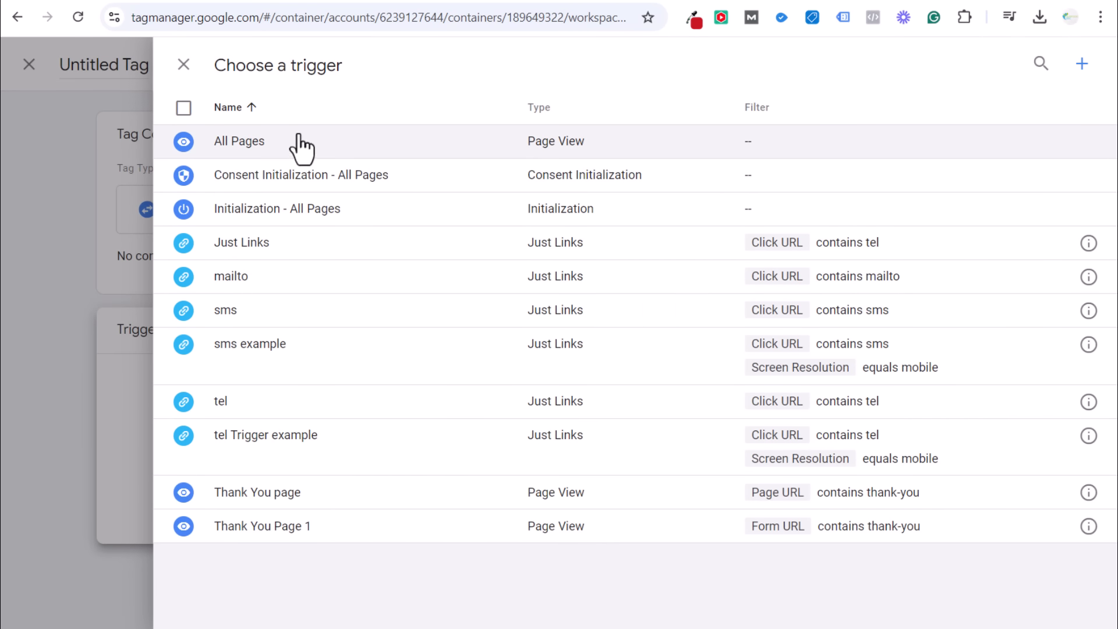
click(299, 141)
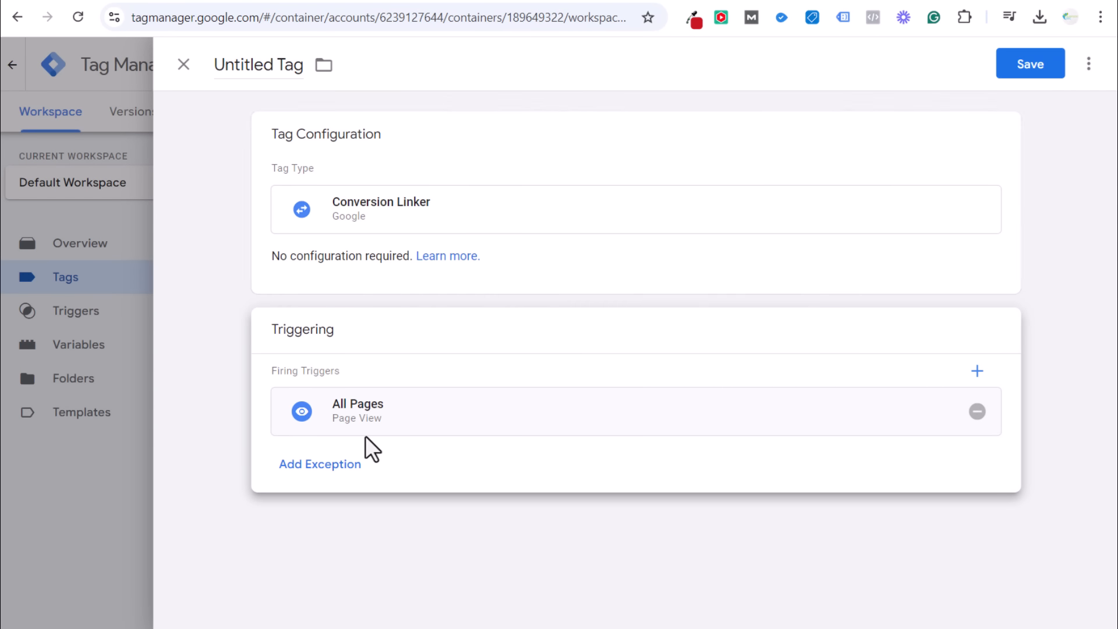
click(175, 69)
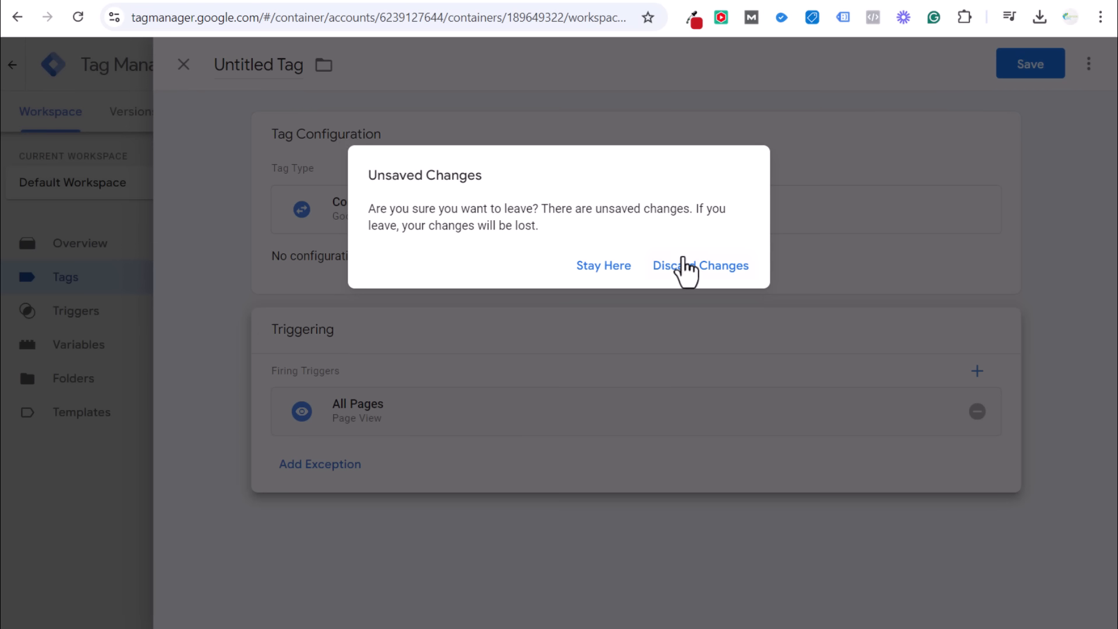
click(685, 264)
Check the configuration and firing trigger of the existing Conversion Linker tag.
click(287, 258)
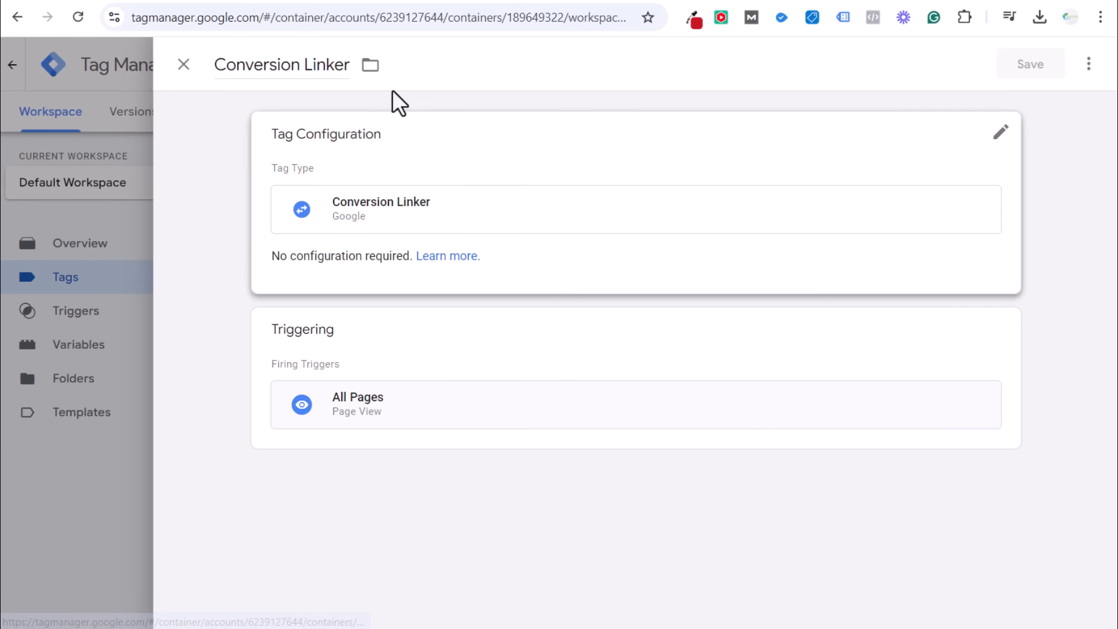
click(180, 67)
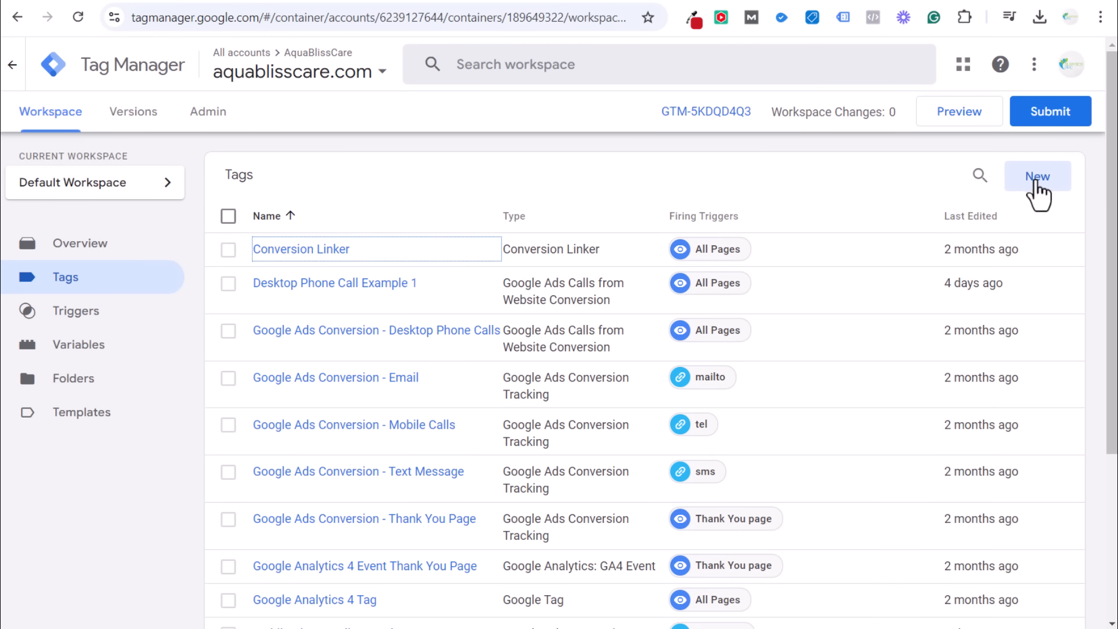
Check in the container's built-in variables configuration that all Clicks and Forms variables are enabled.
click(156, 244)
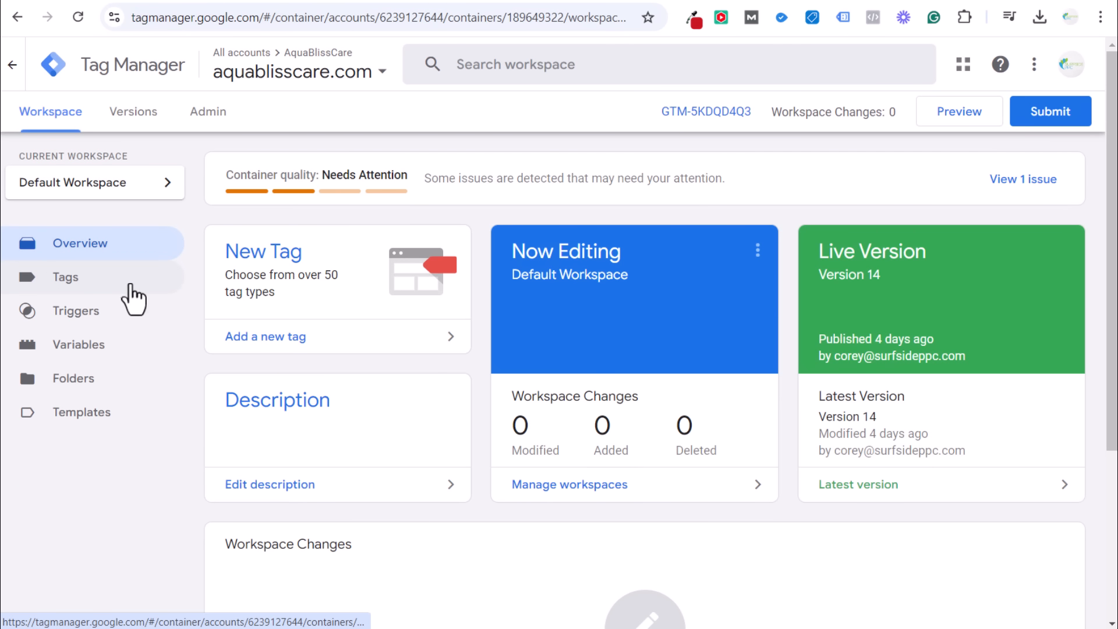
click(116, 352)
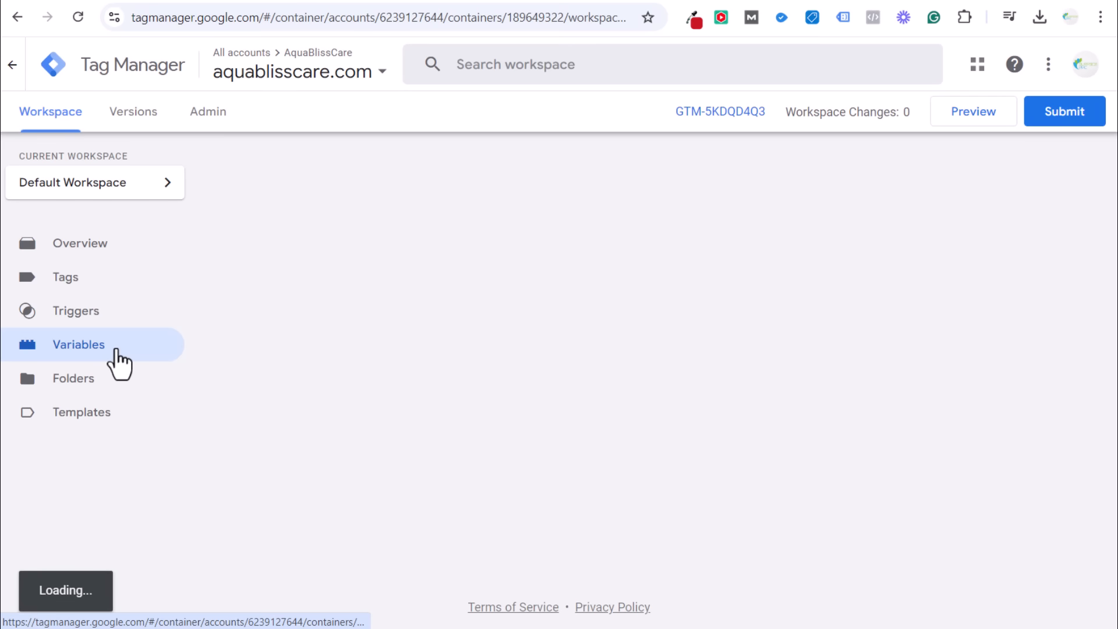
scroll(809, 375, down, 5)
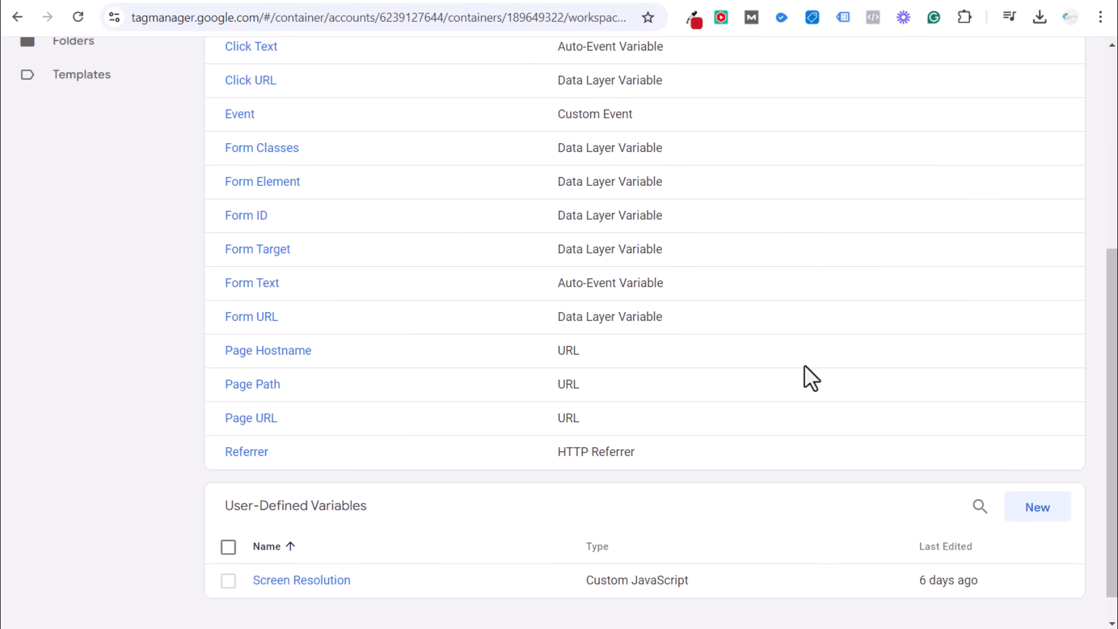
scroll(809, 375, up, 4)
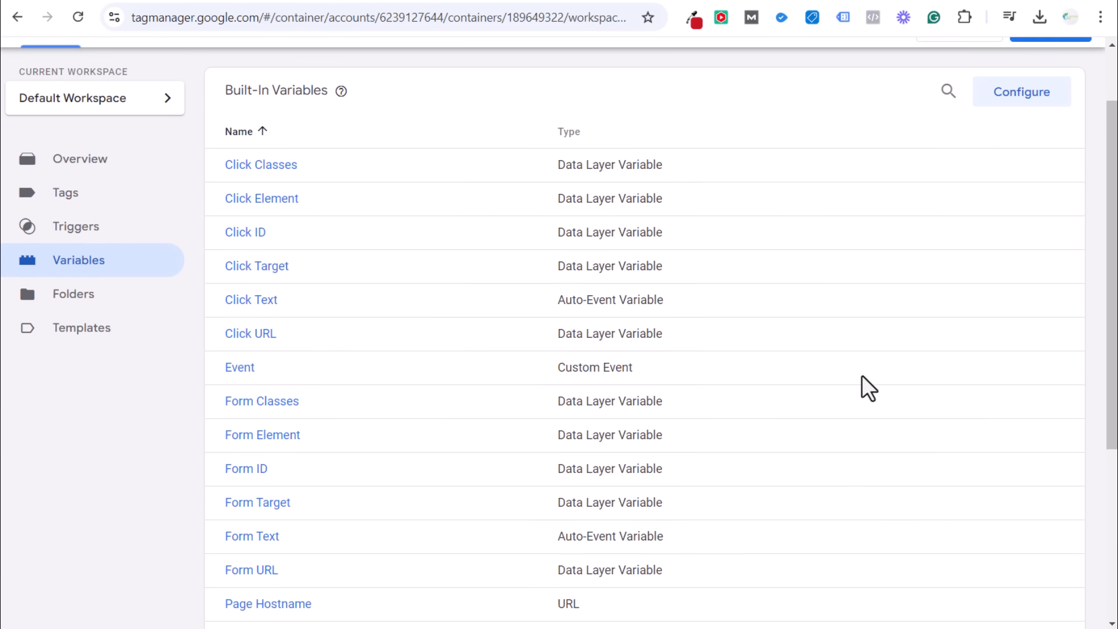
click(1019, 96)
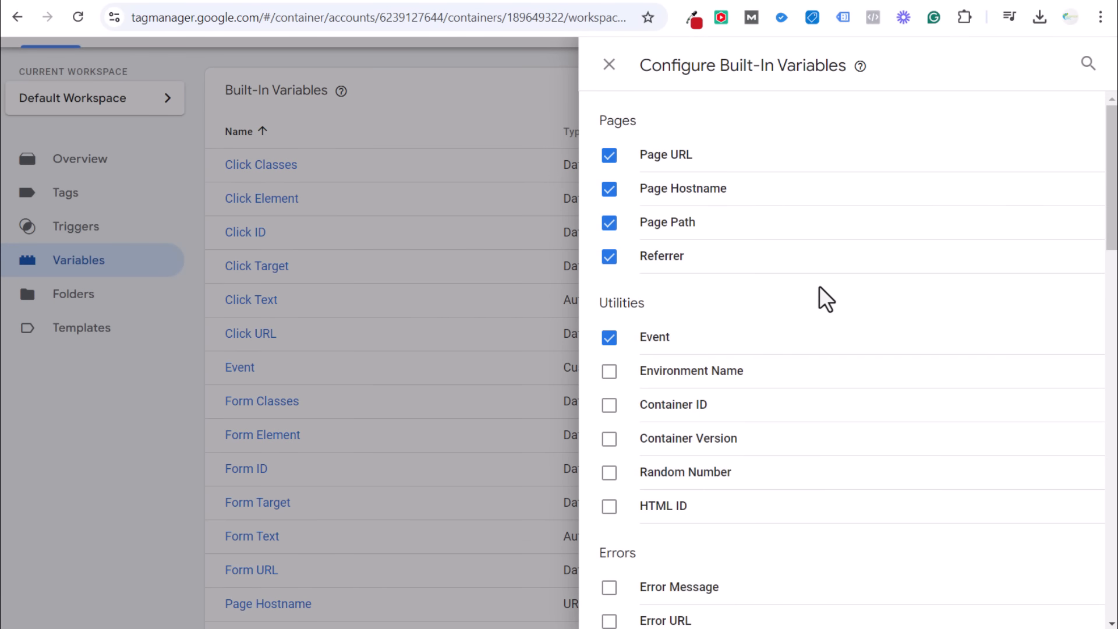
scroll(821, 294, down, 6)
scroll(676, 390, down, 5)
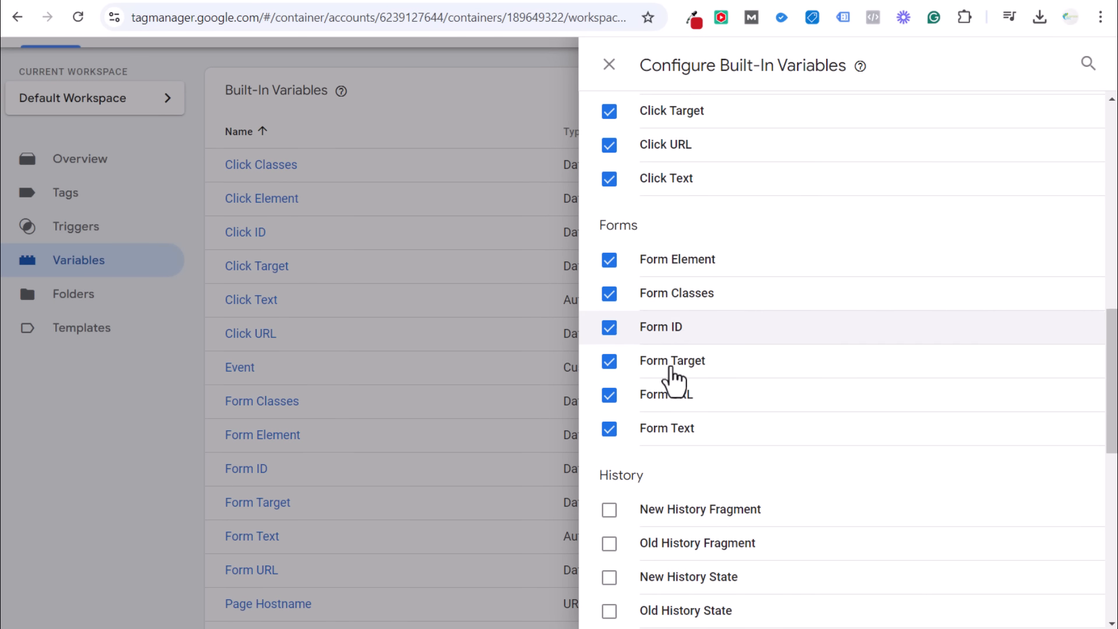
scroll(873, 386, up, 3)
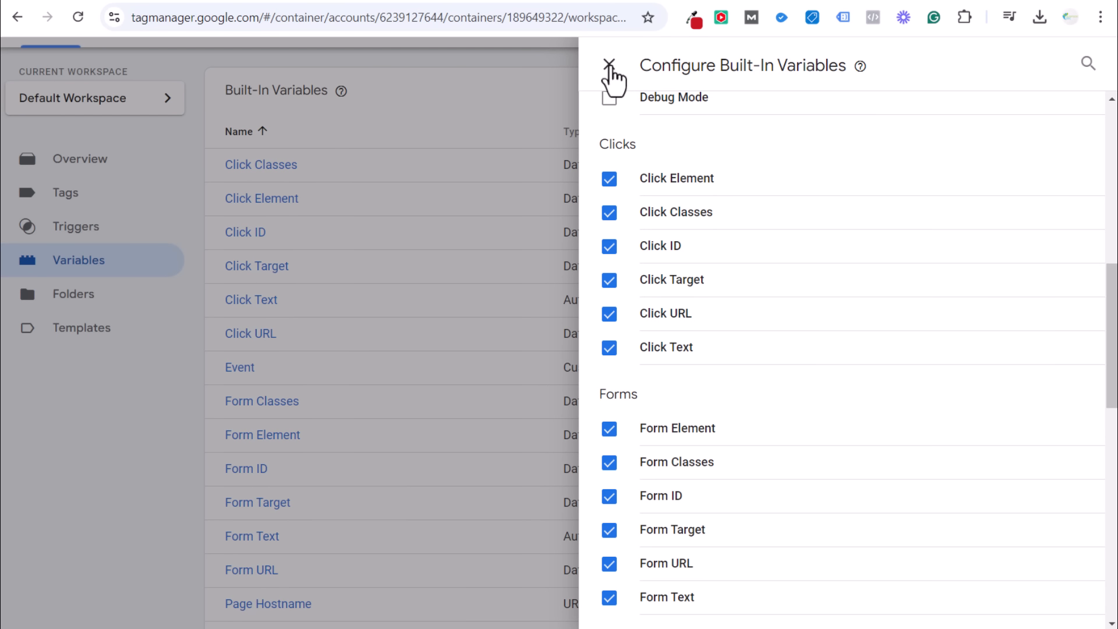
click(609, 65)
scroll(448, 340, up, 2)
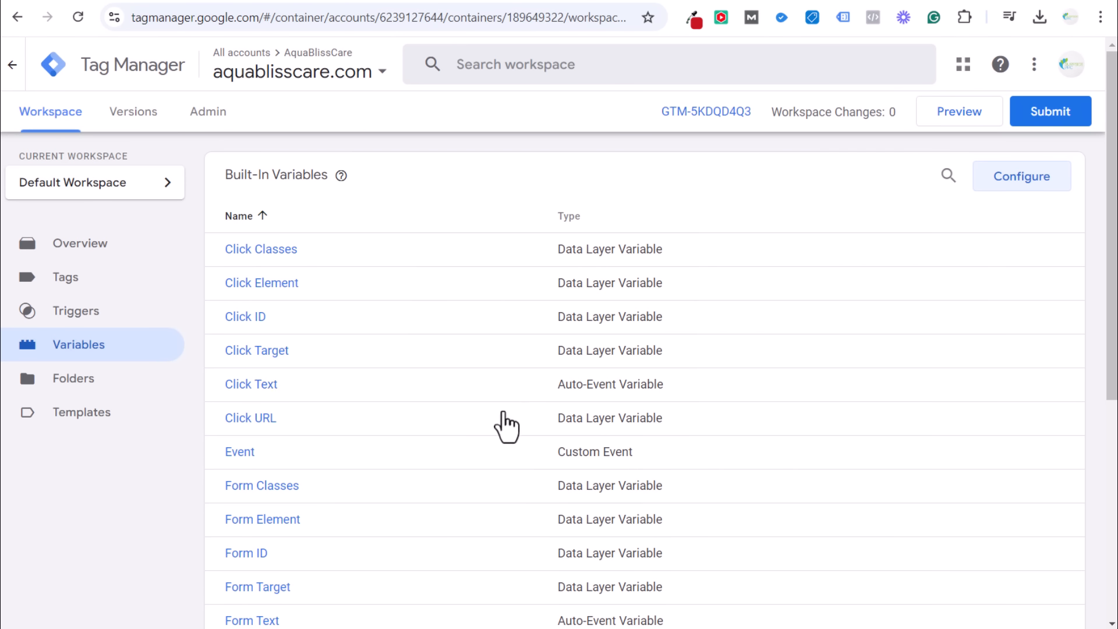
Create a new tag named Button Click Example with the Google Ads Conversion Tracking tag type.
click(66, 288)
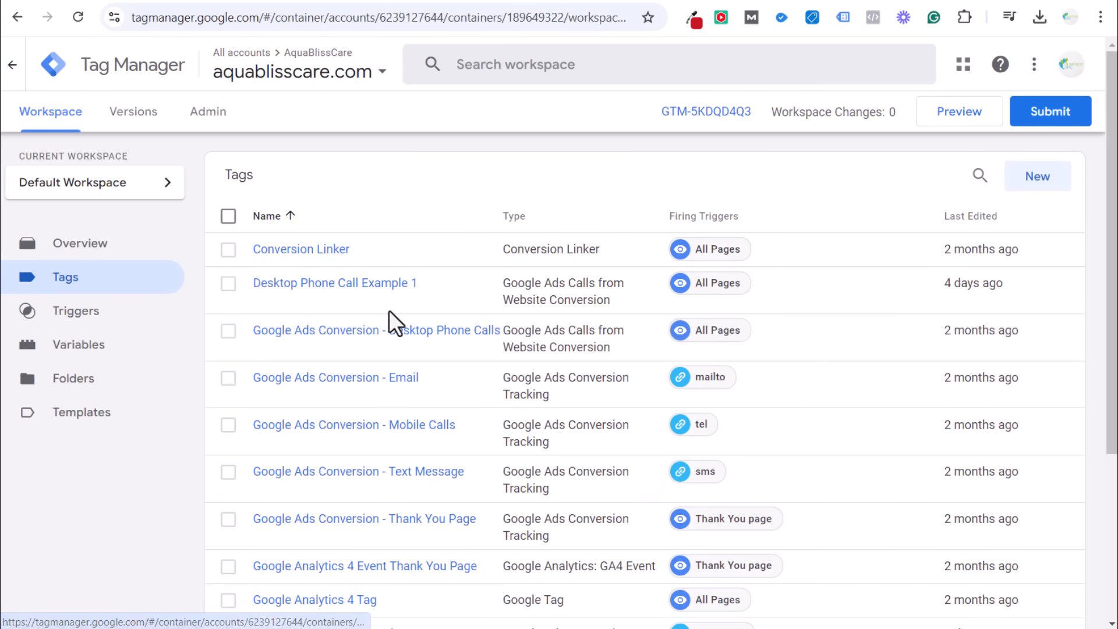
click(1030, 182)
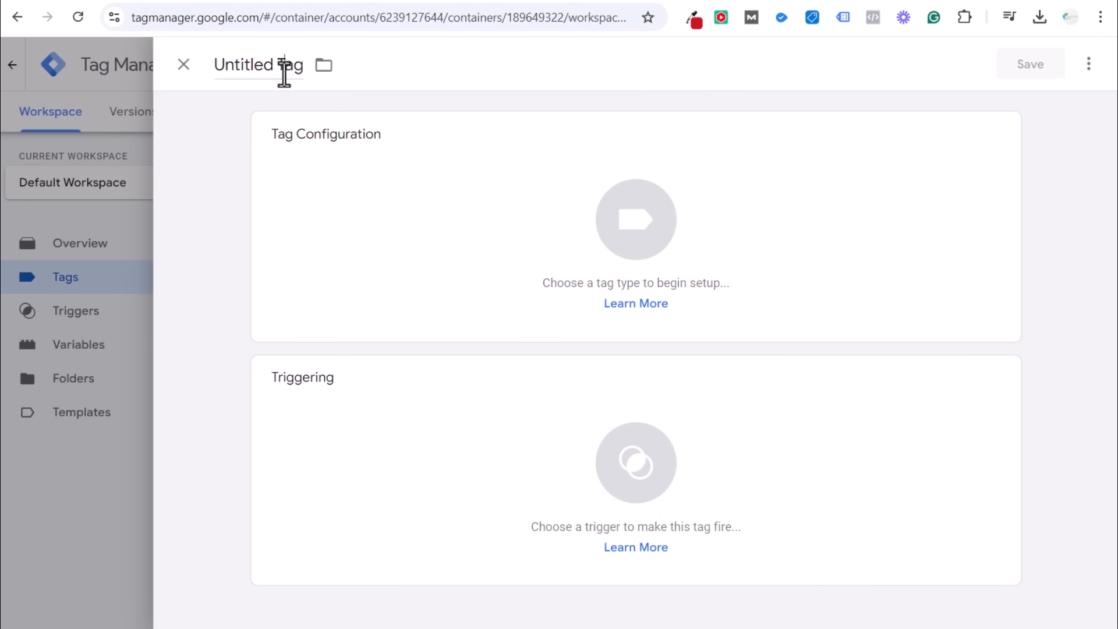
click(283, 68)
text(Button Click Example)
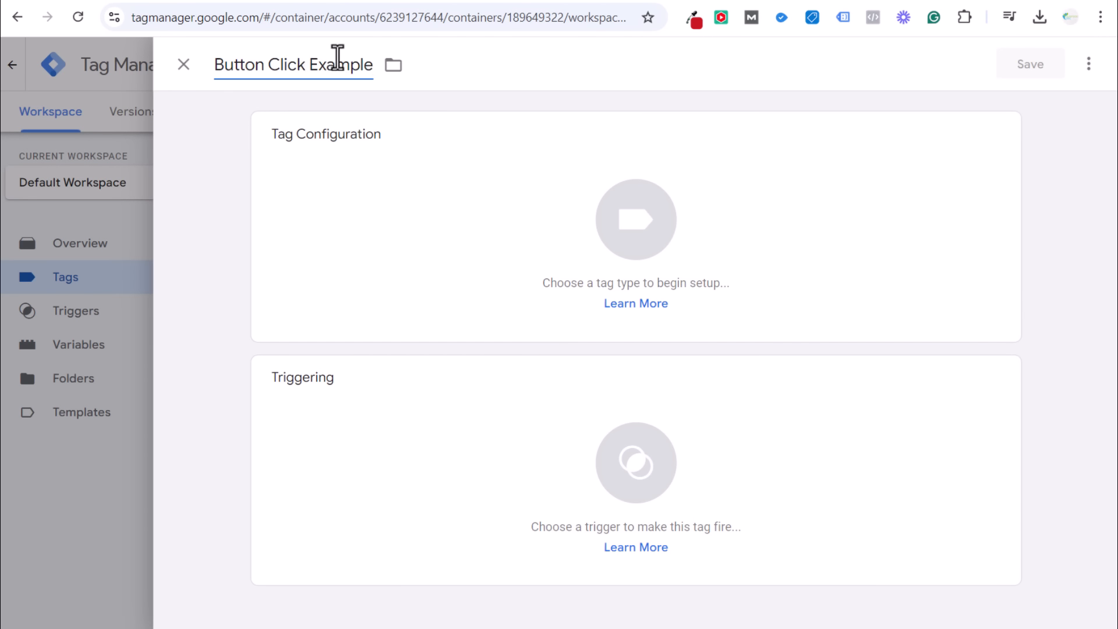
click(378, 174)
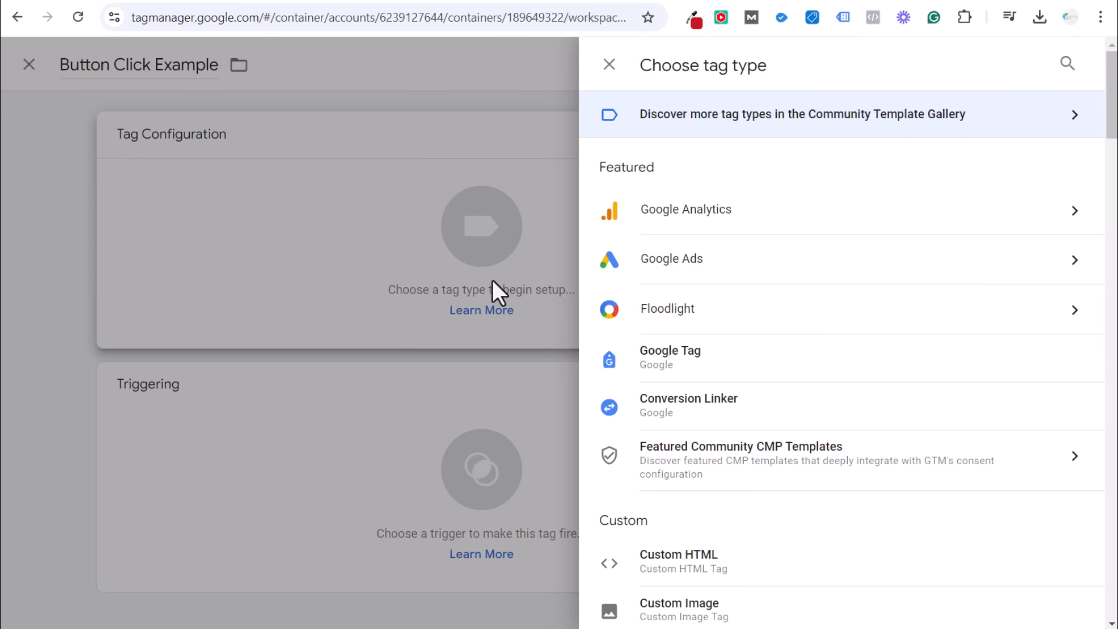
click(741, 274)
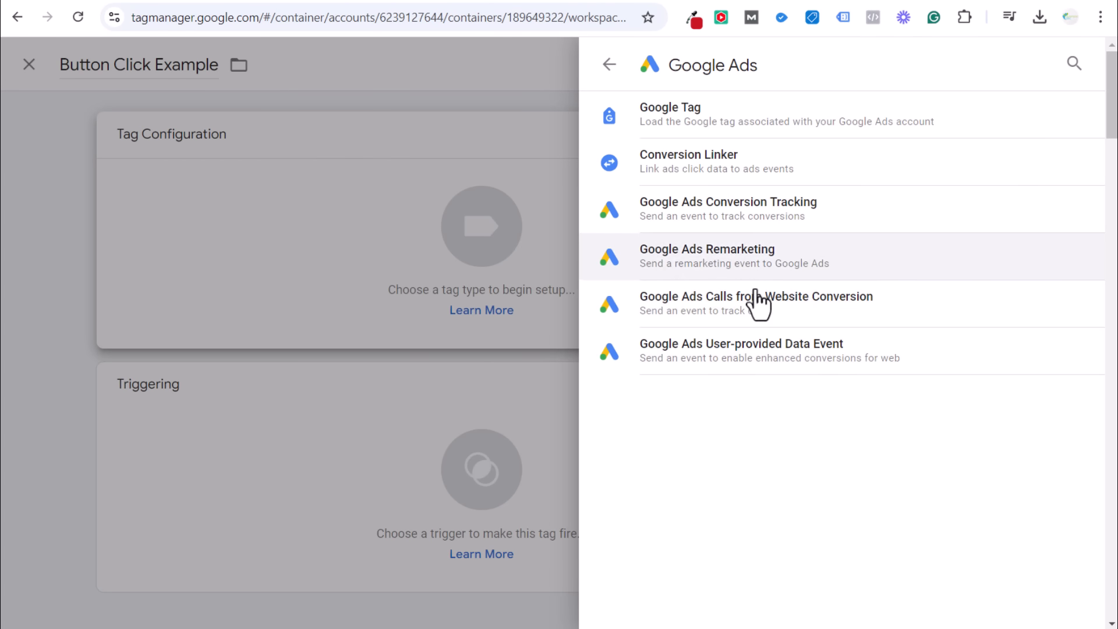
click(884, 223)
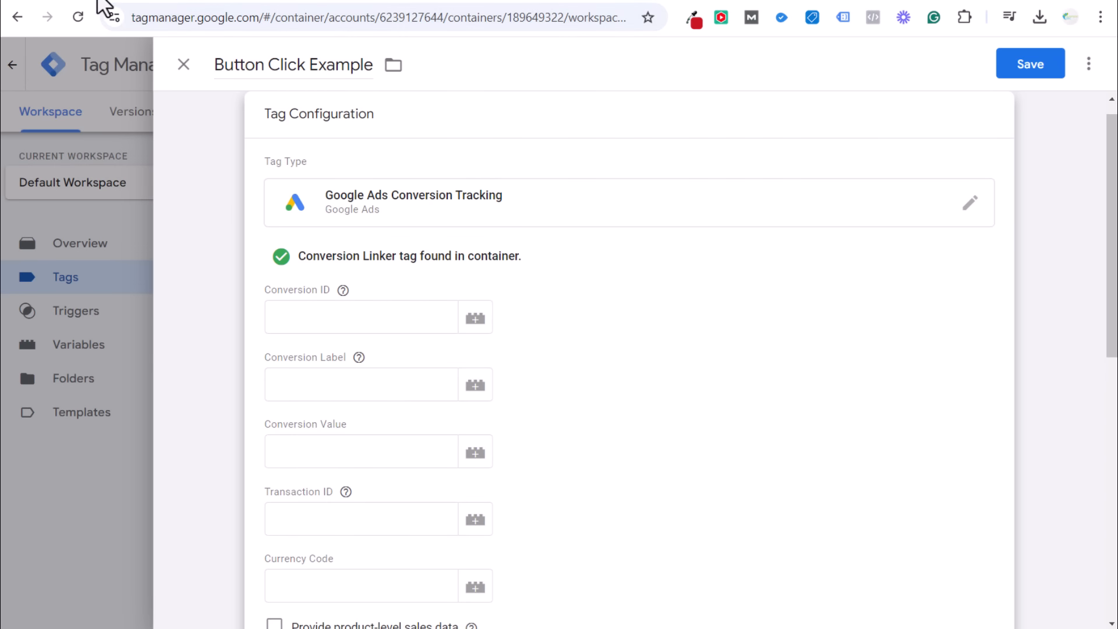
Copy the conversion ID from the Google Ads instructions into the Button Click Example tag's Conversion ID.
click(97, 0)
double_click(125, 214)
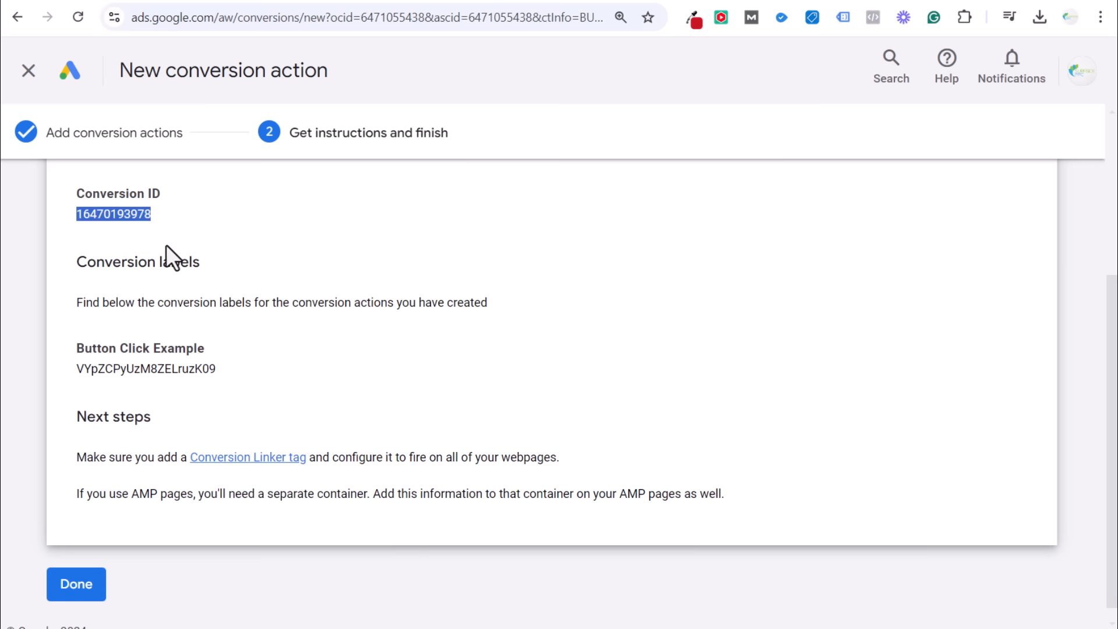
scroll(166, 245, up, 2)
click(186, 2)
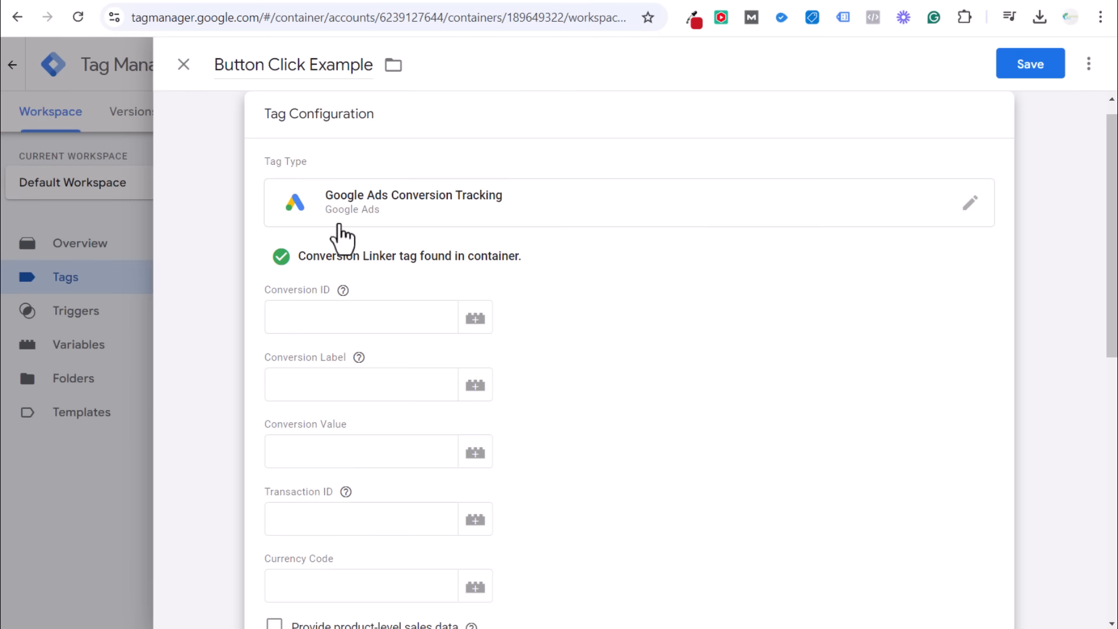
click(340, 317)
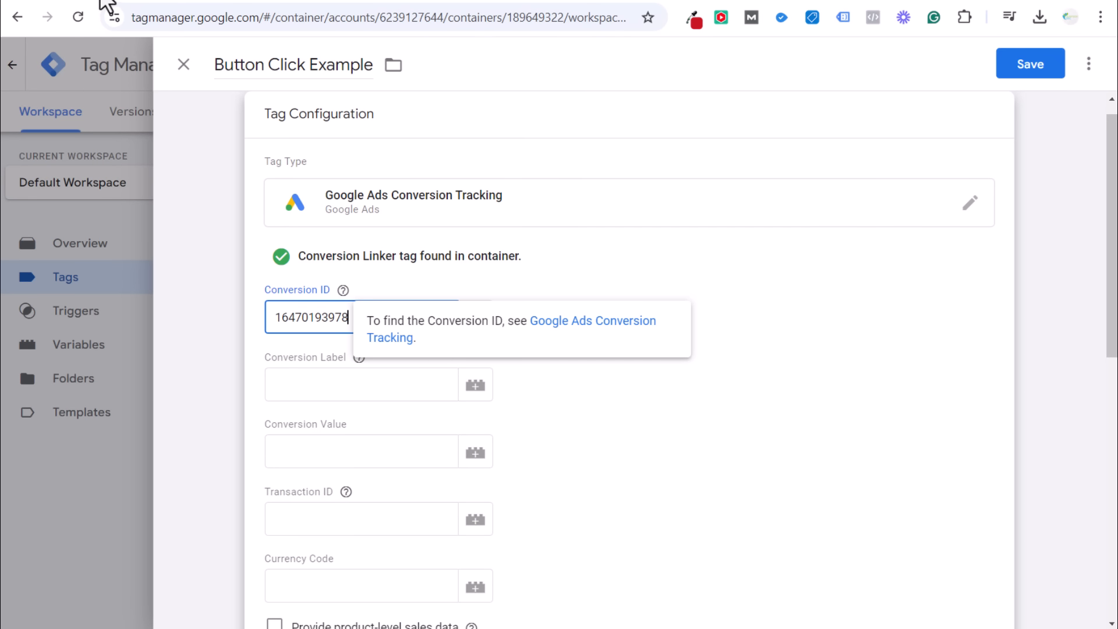
Copy the Button Click Example conversion label from Google Ads into the tag's Conversion Label and finish the tag configuration.
click(102, 2)
double_click(149, 453)
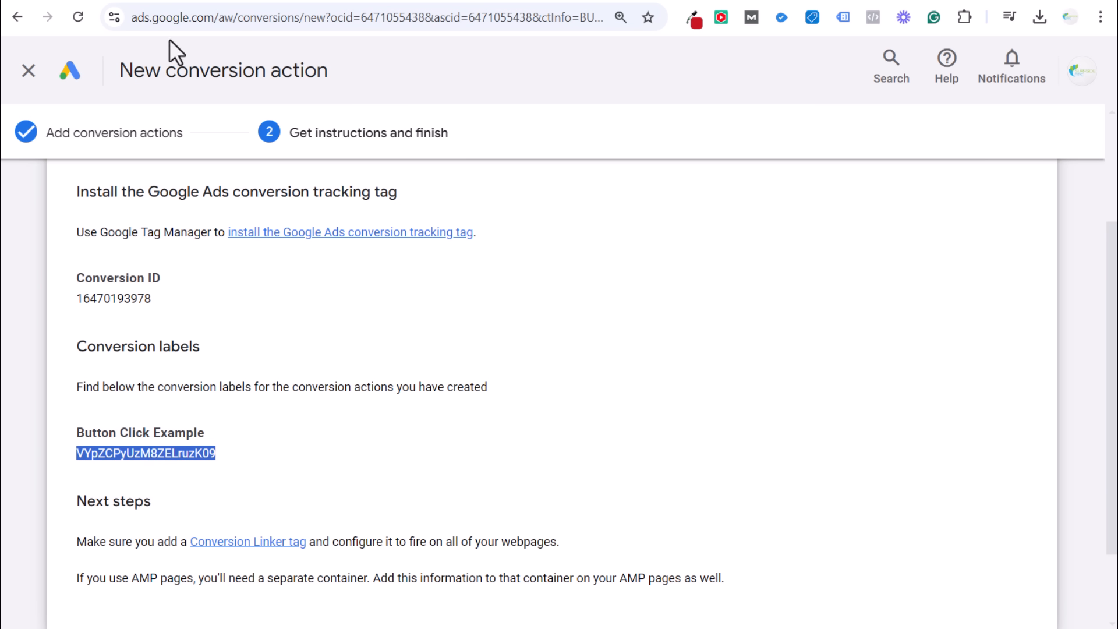
key(ctrl+c)
click(186, 3)
click(291, 385)
key(ctrl+v)
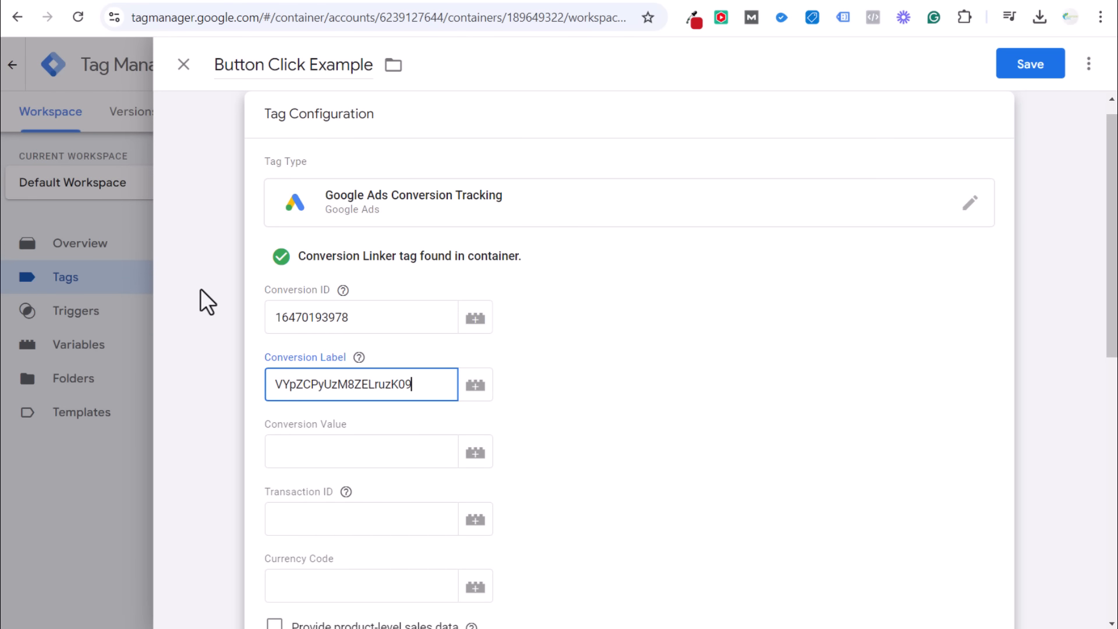
click(200, 289)
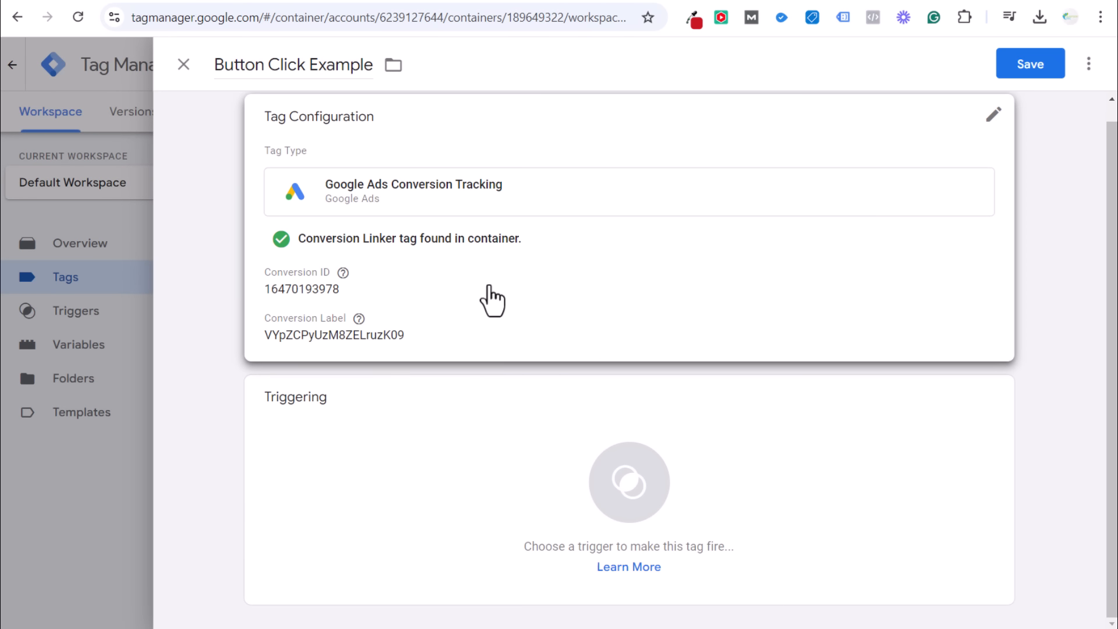
click(416, 539)
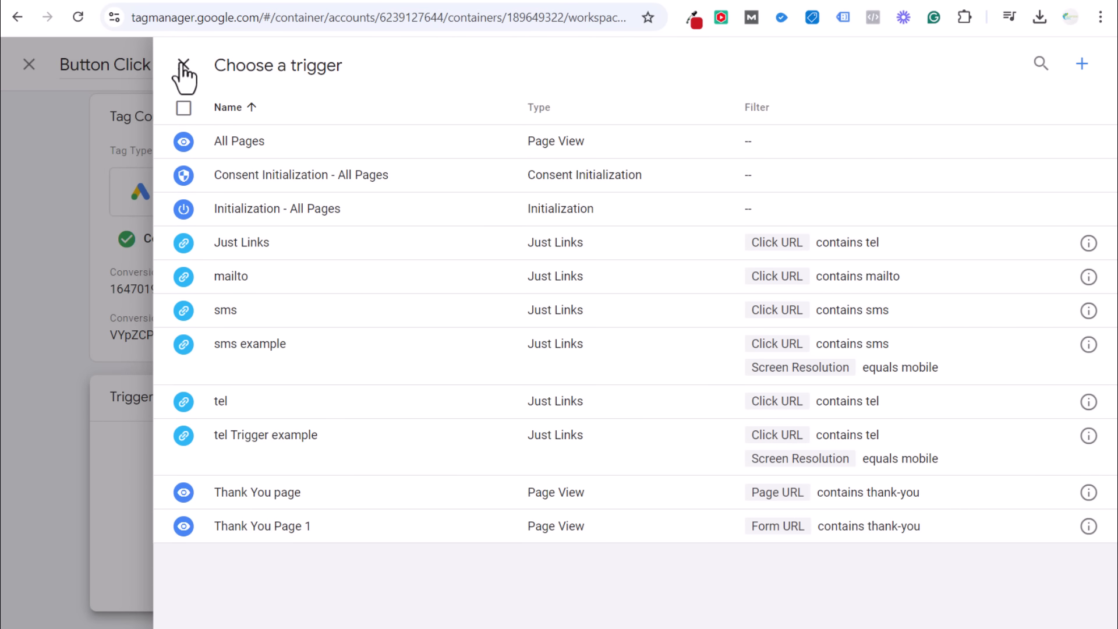
click(184, 65)
click(457, 496)
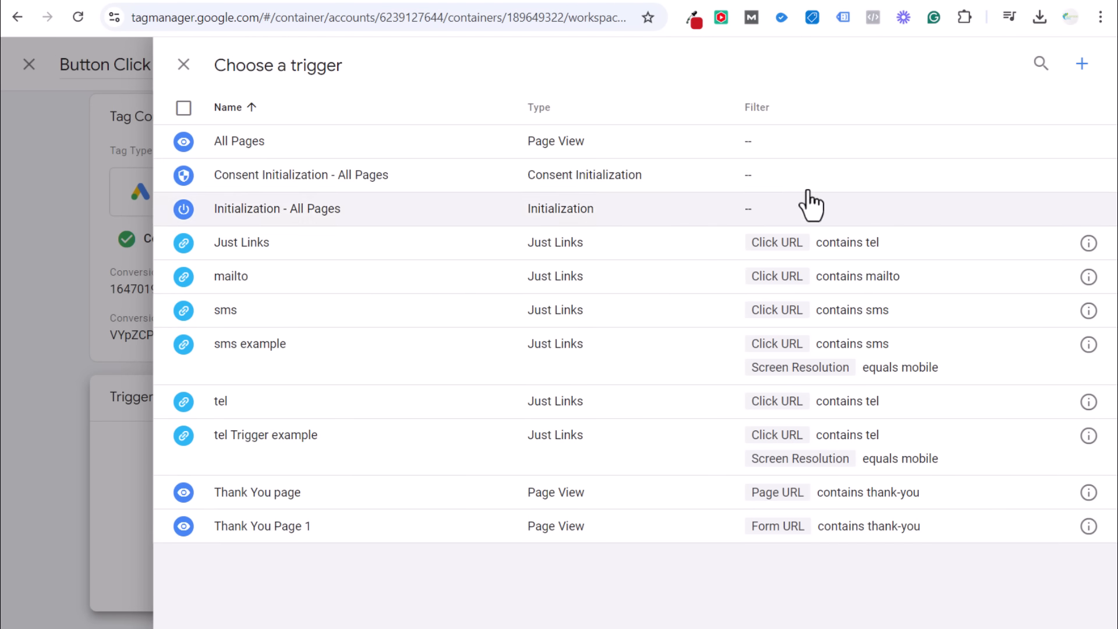
click(1084, 65)
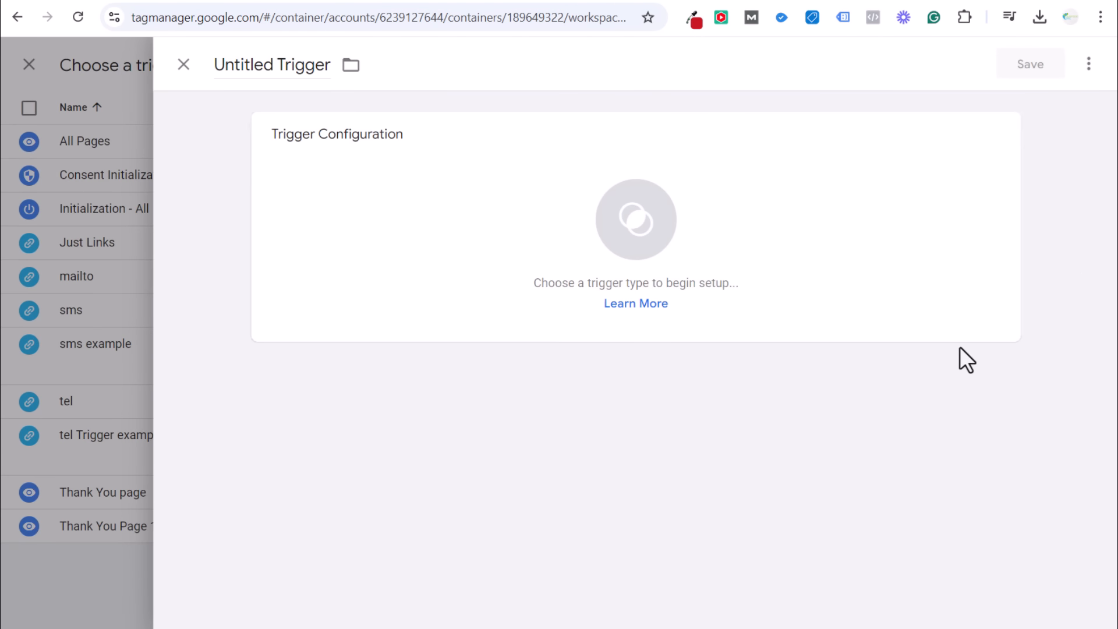
click(732, 229)
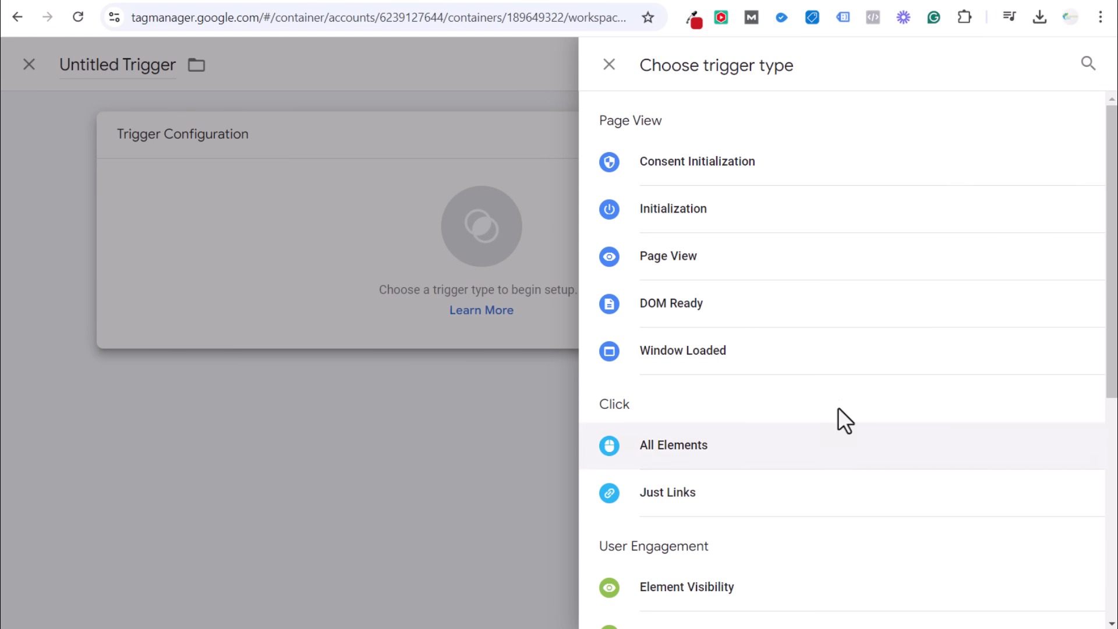
scroll(823, 431, down, 1)
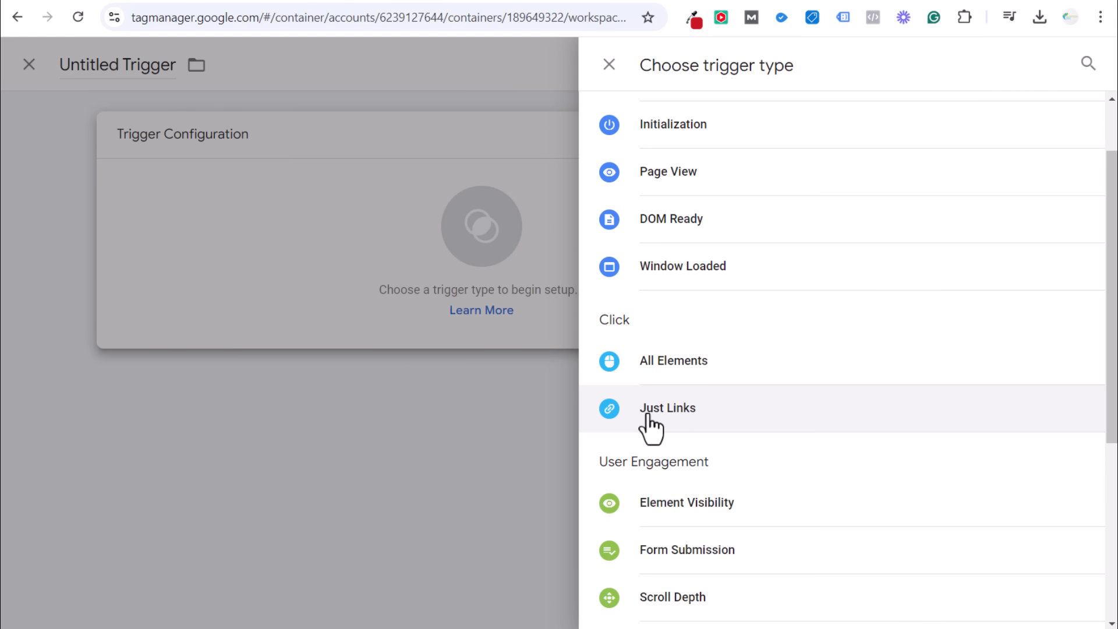
click(692, 370)
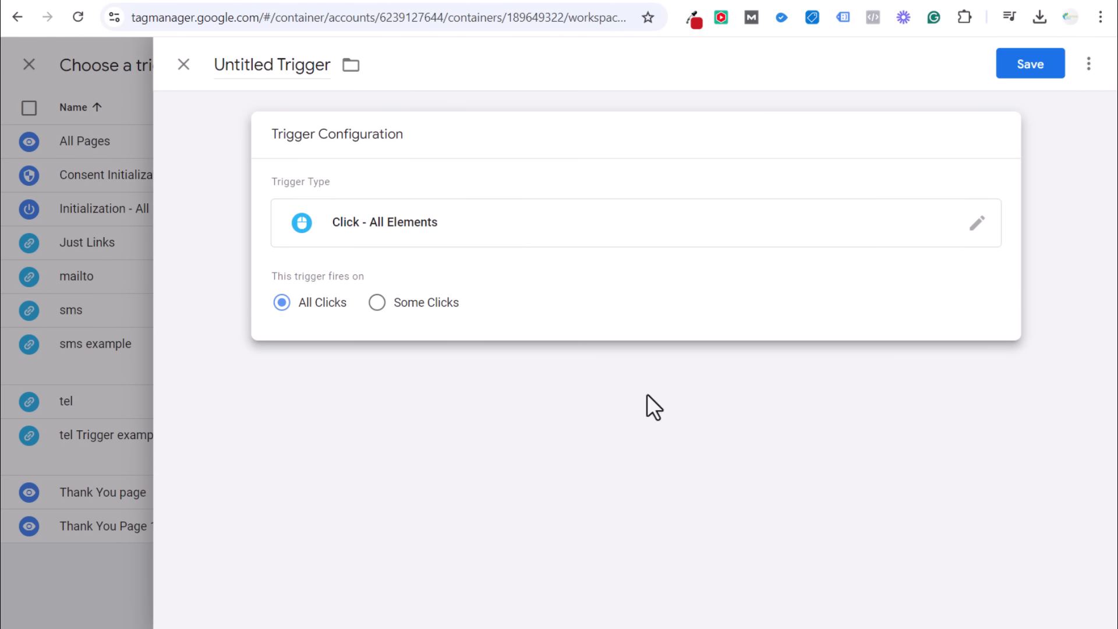
click(444, 322)
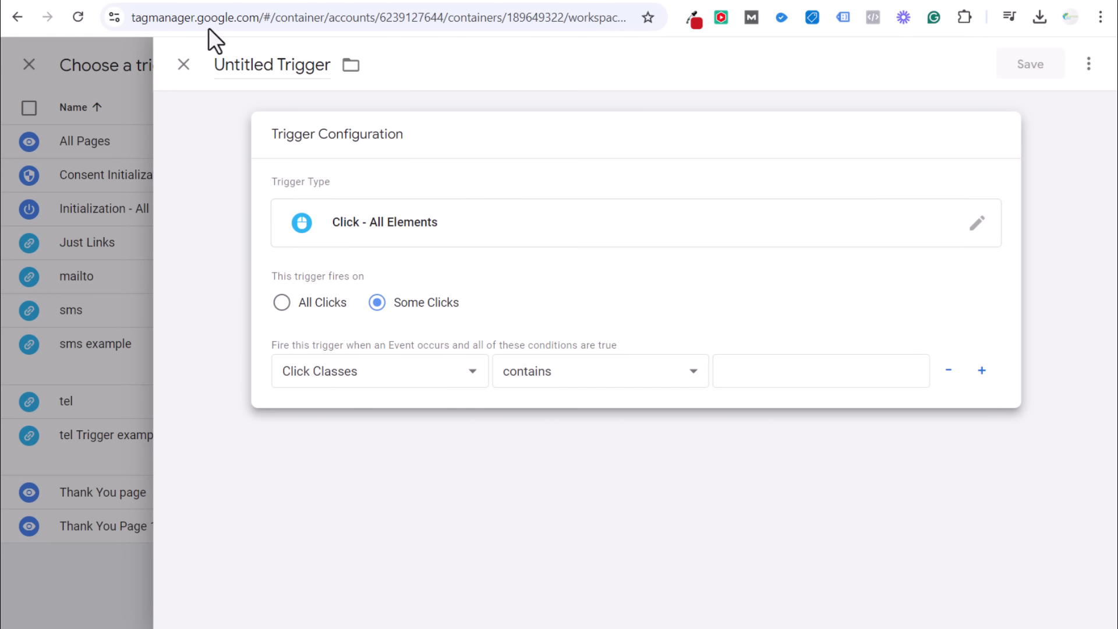
click(183, 65)
click(692, 264)
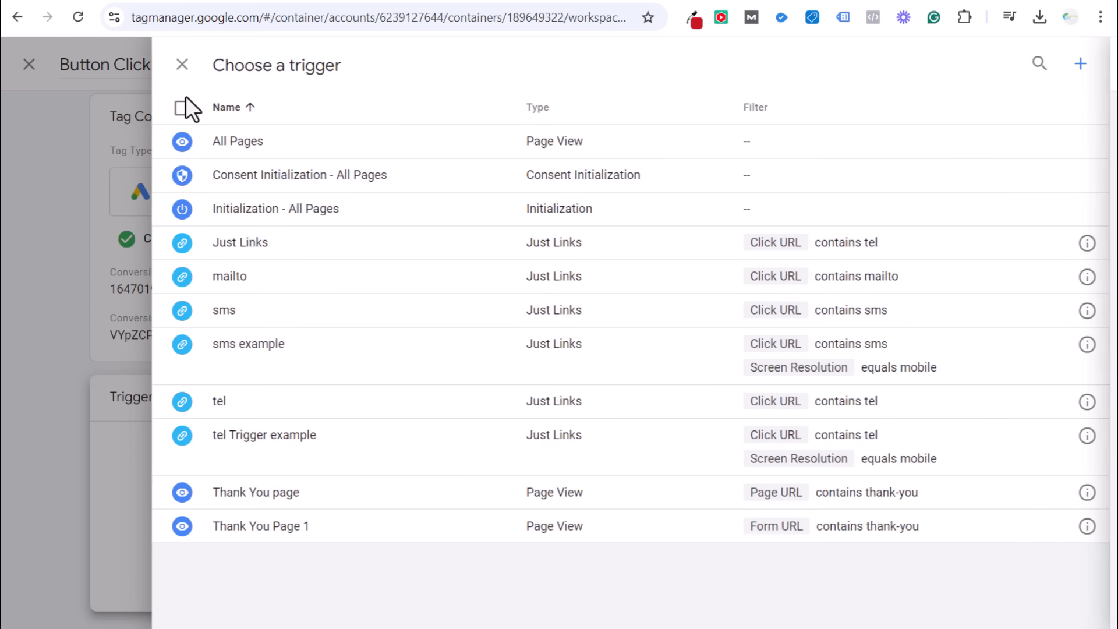
click(186, 65)
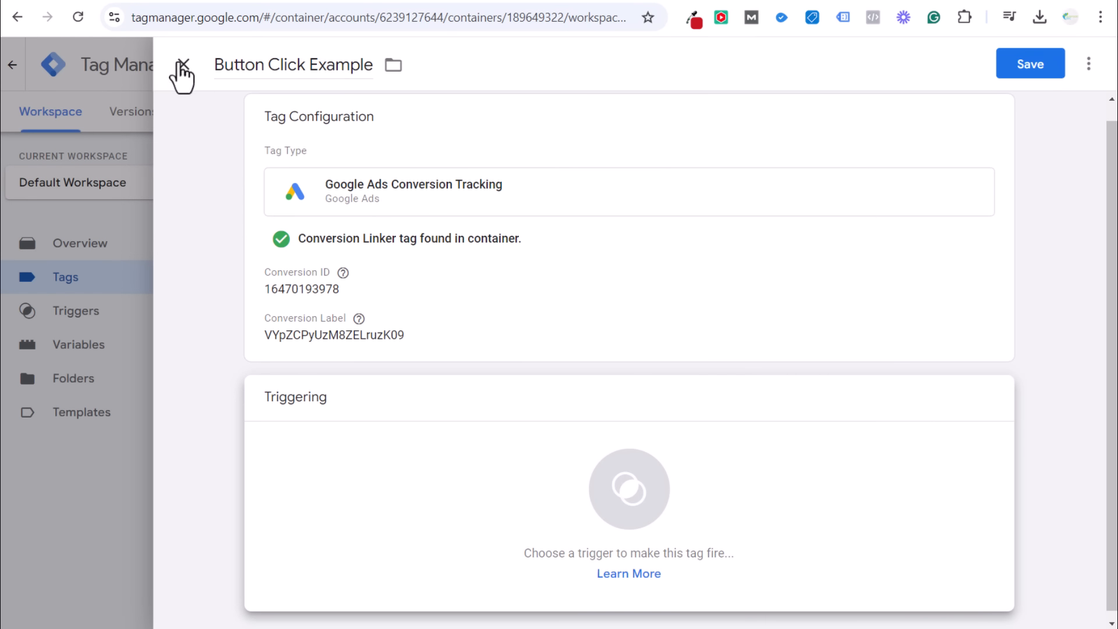
Assign the All Pages trigger to the Button Click Example tag and save the tag.
click(481, 484)
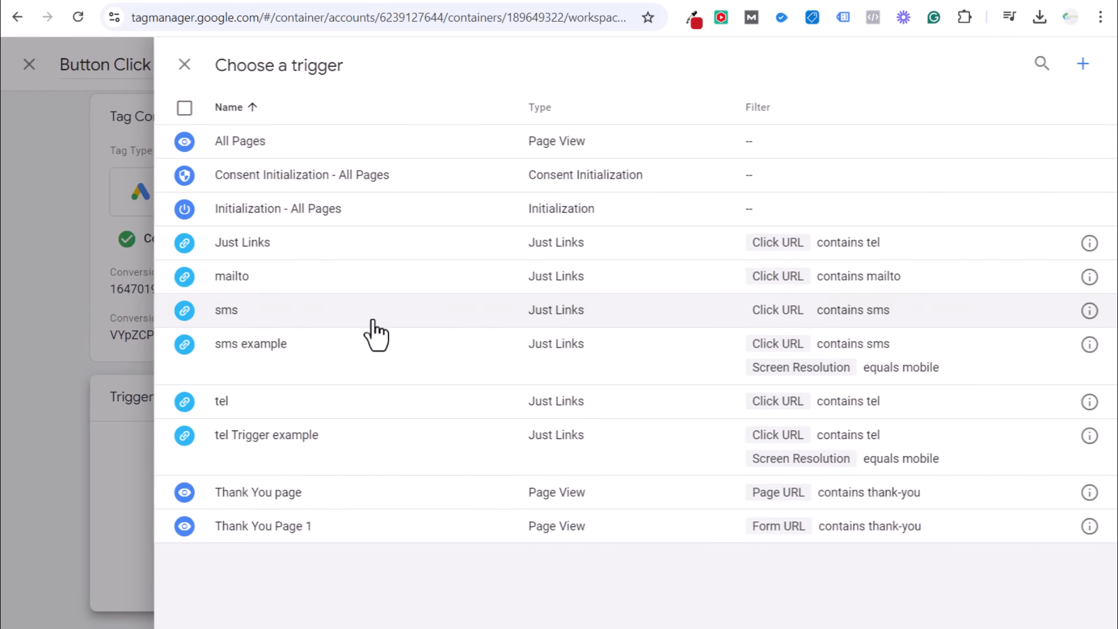
click(328, 153)
click(1033, 66)
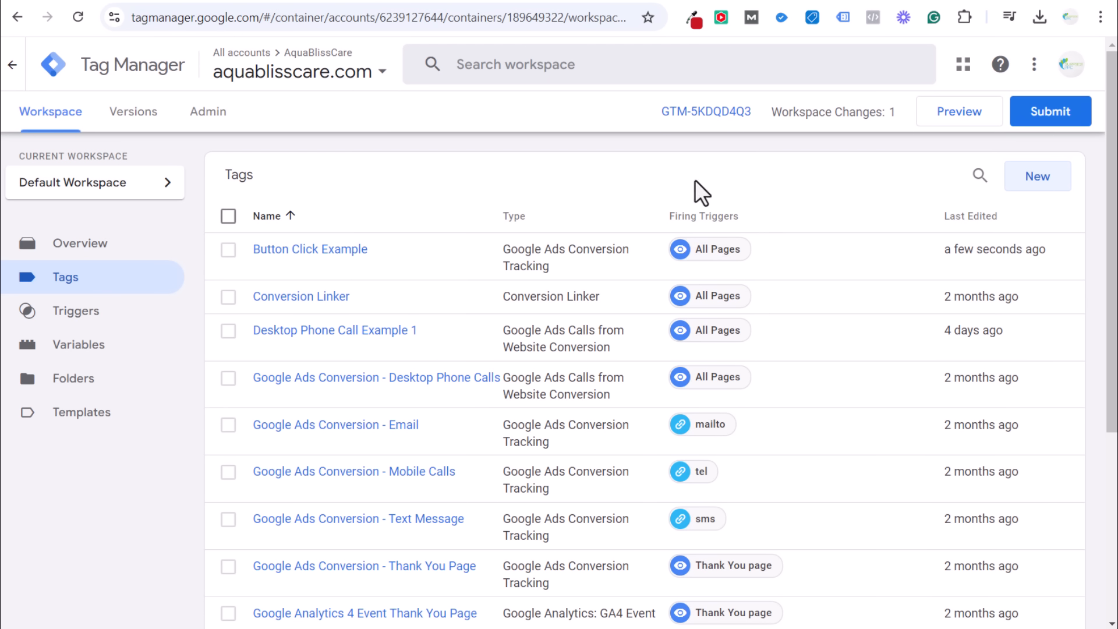
click(144, 258)
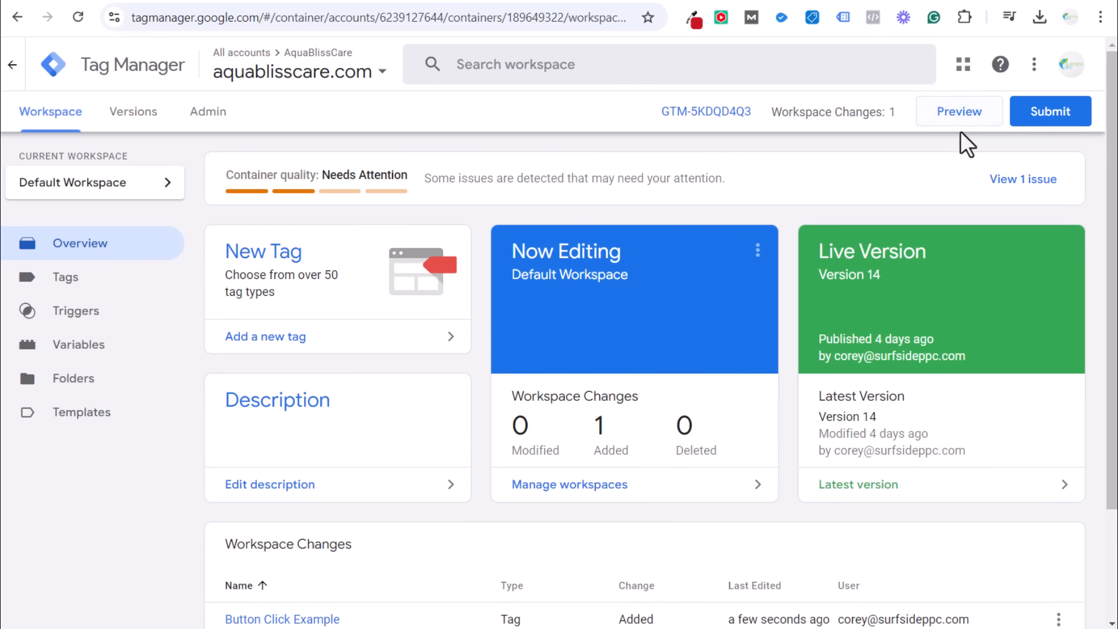
click(139, 0)
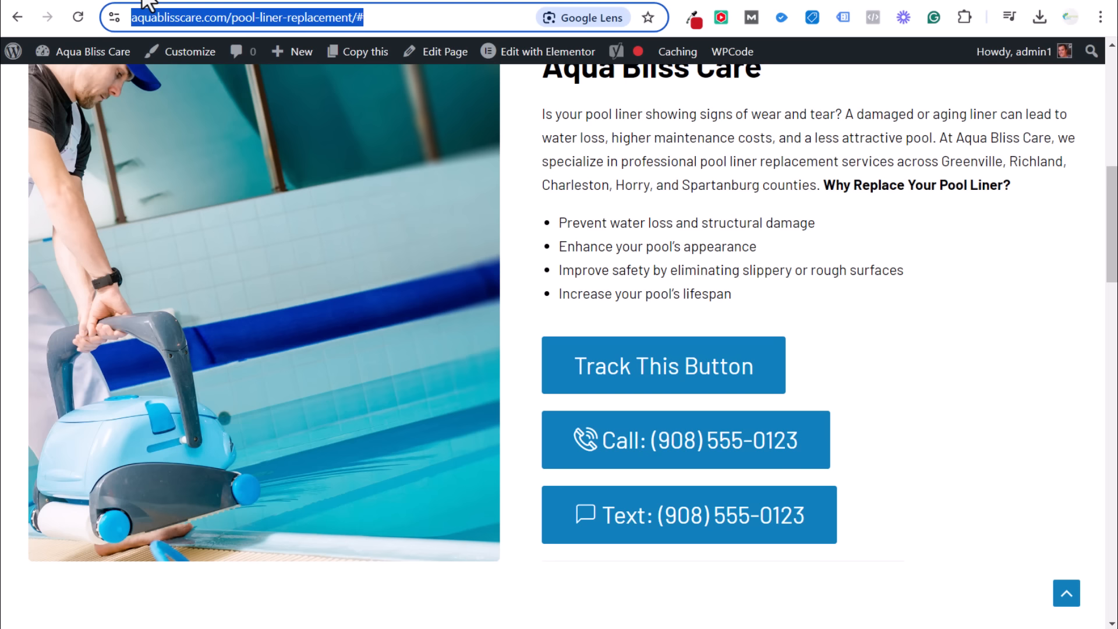
click(330, 25)
drag(391, 18, 66, 16)
click(352, 17)
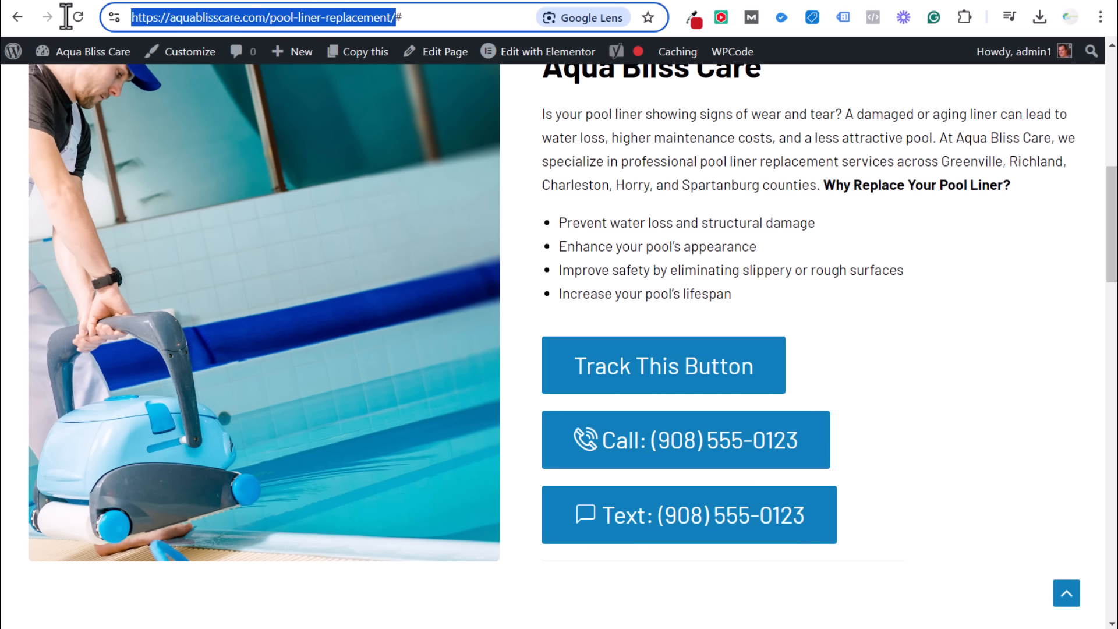
click(211, 0)
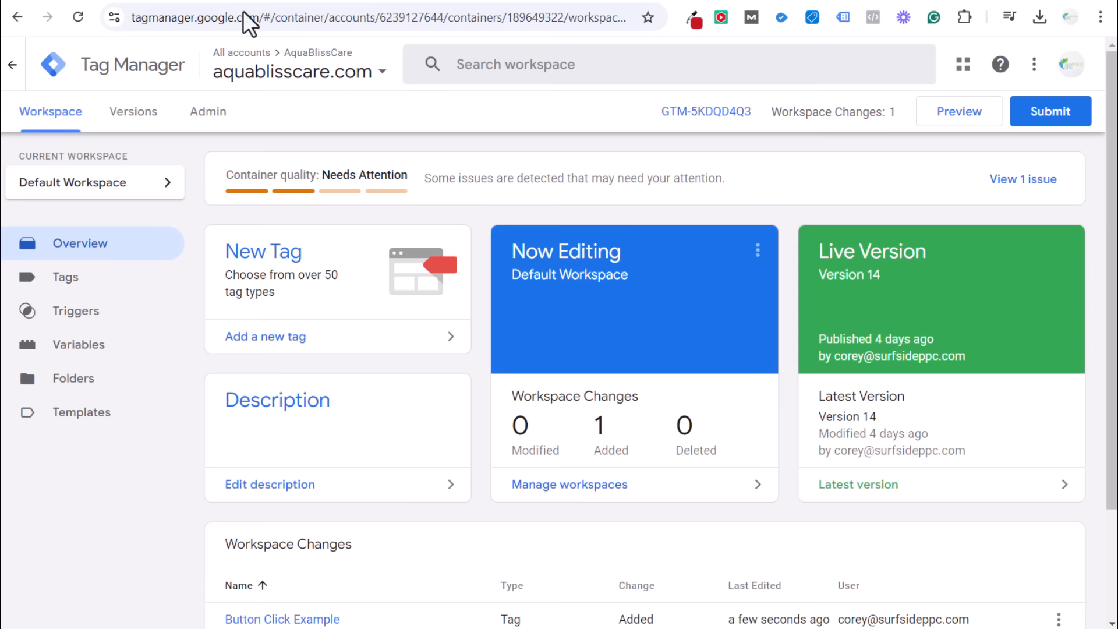
Preview the container on the pool liner replacement page and check the fired tags in the connected Tag Assistant session.
click(965, 121)
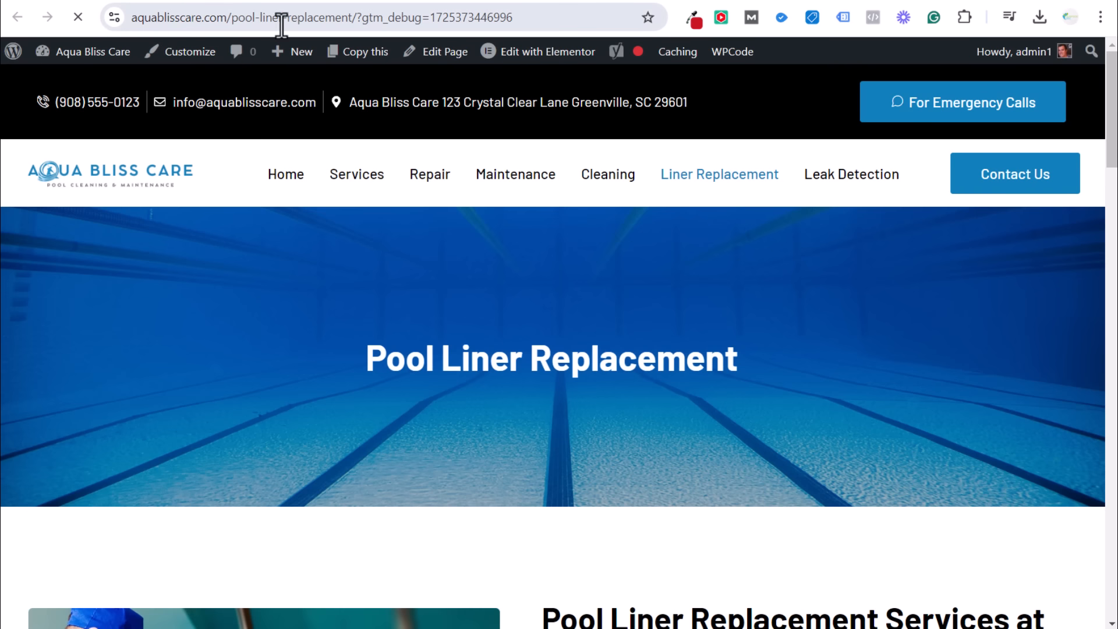
click(179, 3)
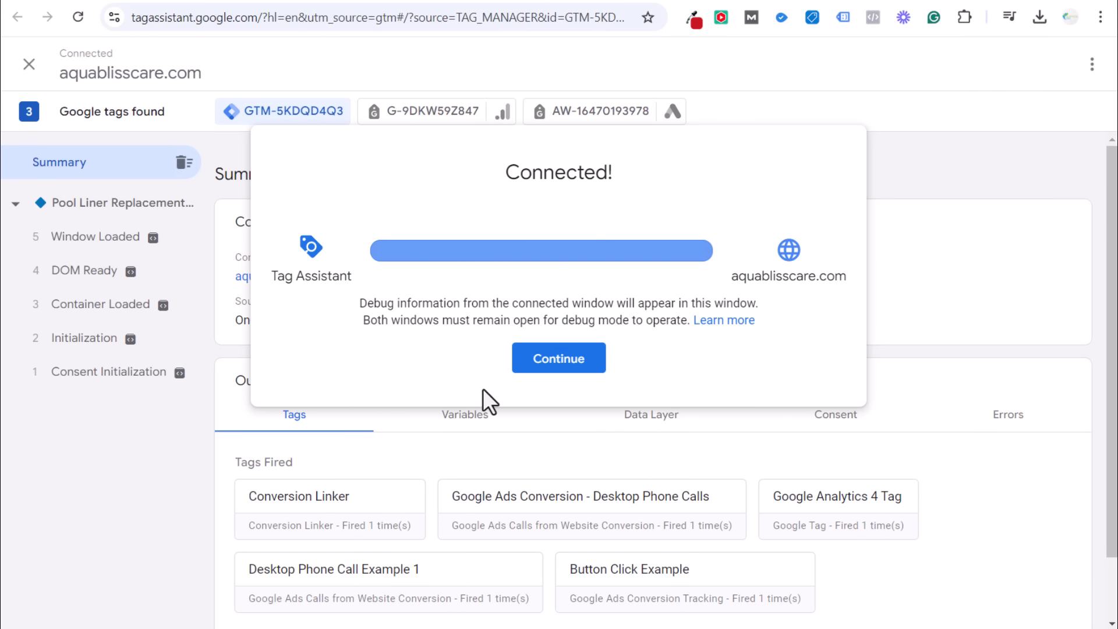
click(557, 367)
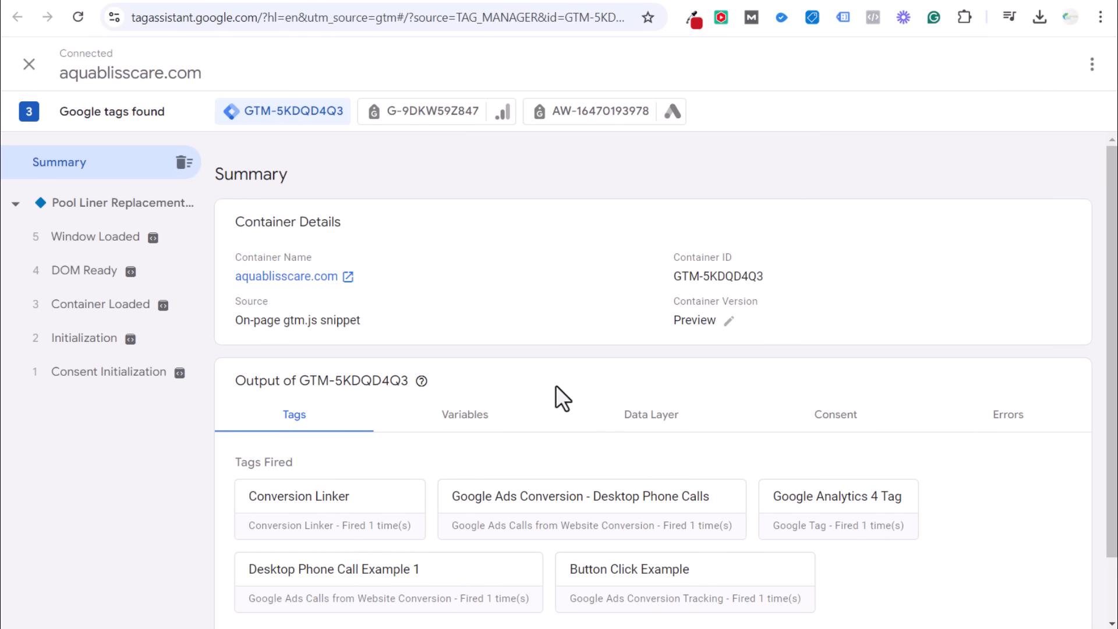
scroll(636, 483, down, 2)
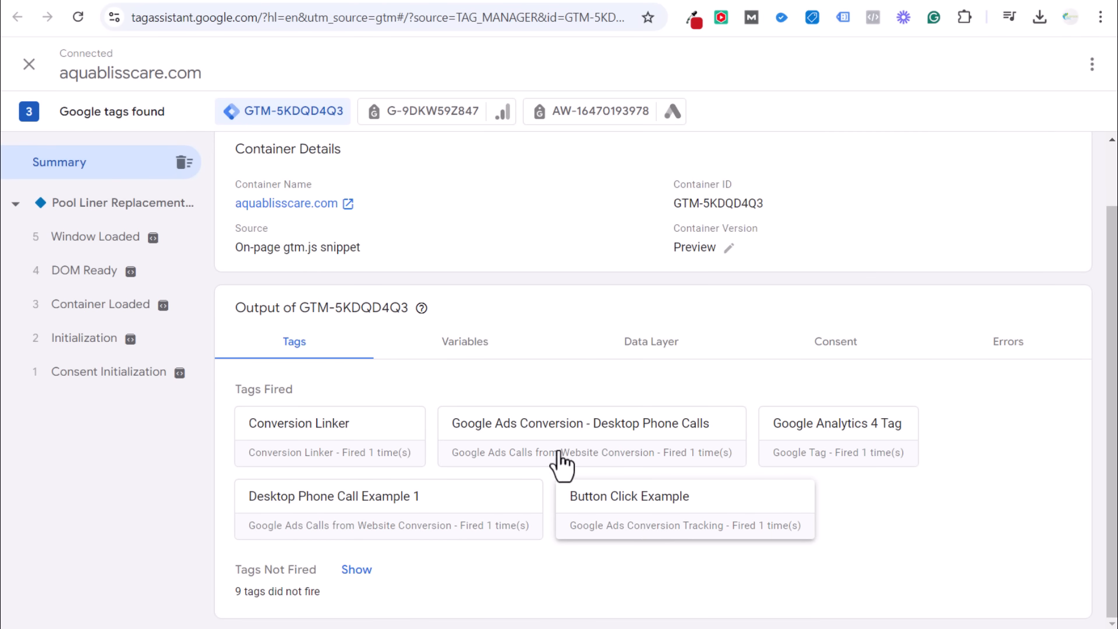
Test the Track This Button link on the previewed page and inspect its Link Click event in Tag Assistant.
click(208, 2)
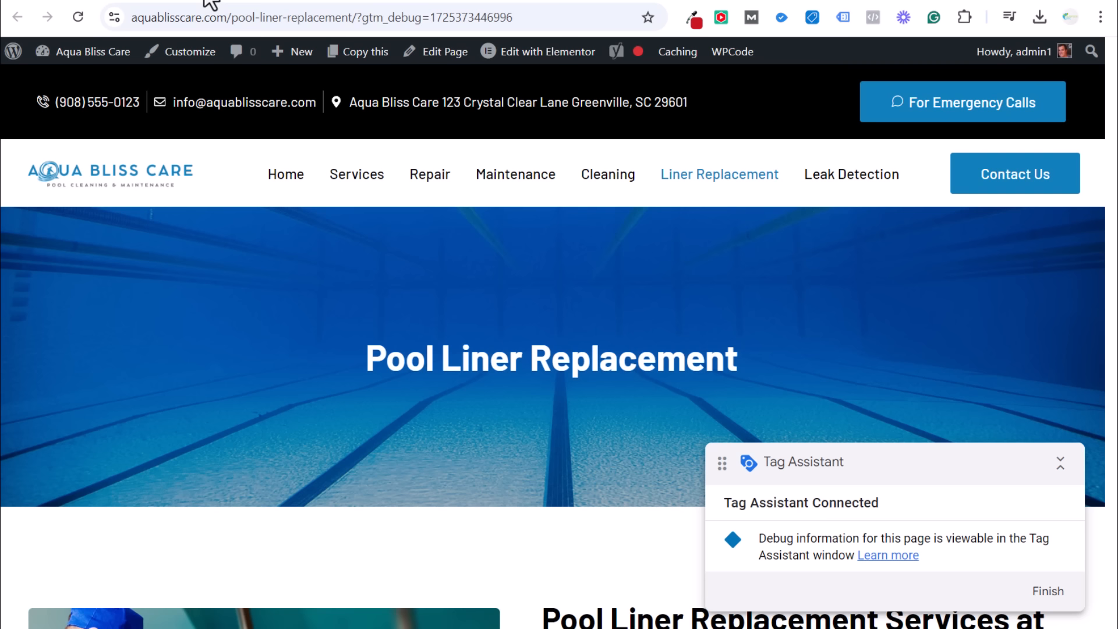
scroll(584, 400, down, 10)
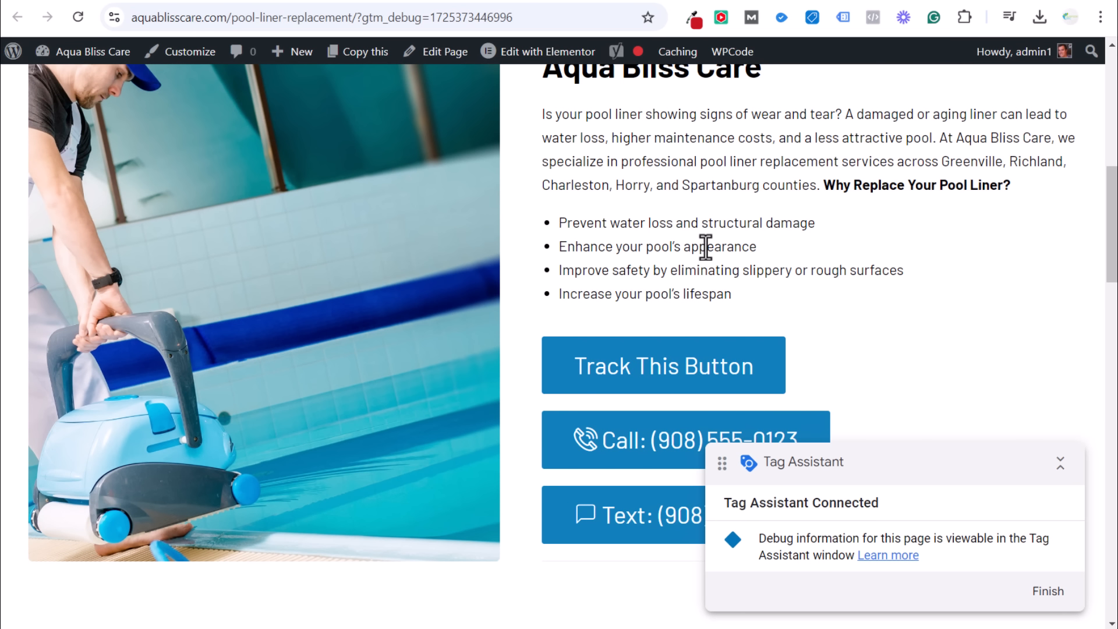
click(651, 378)
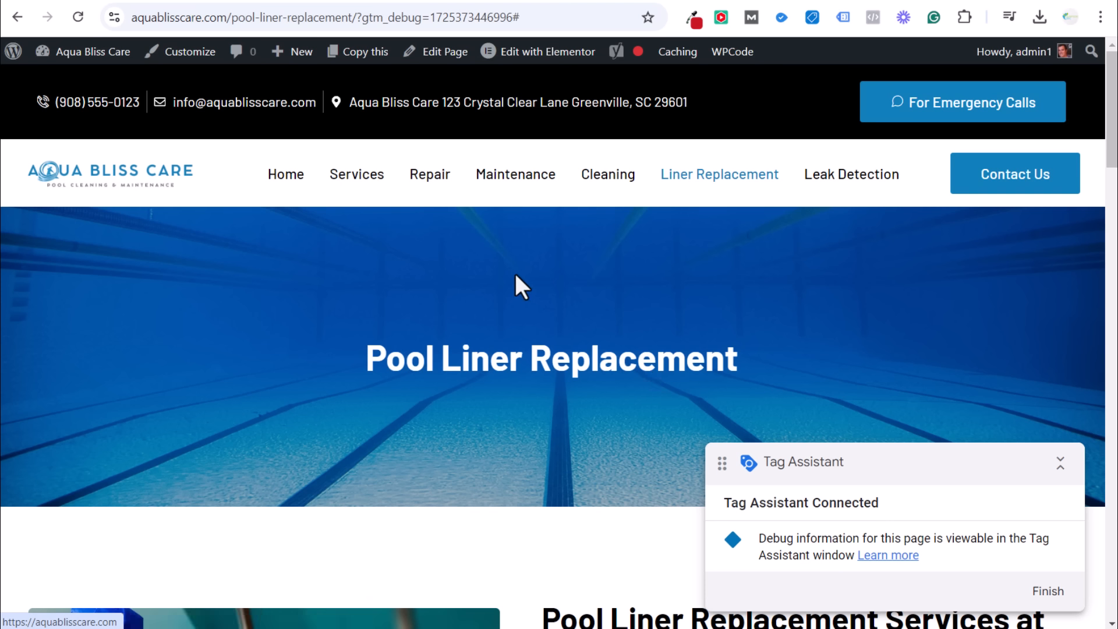
click(180, 1)
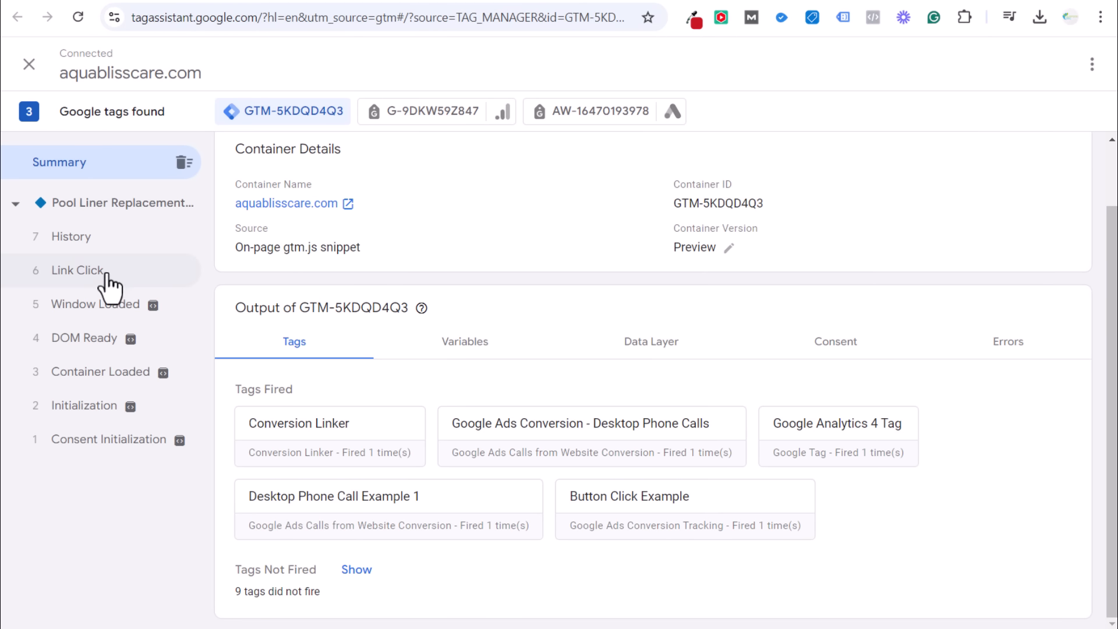
click(109, 282)
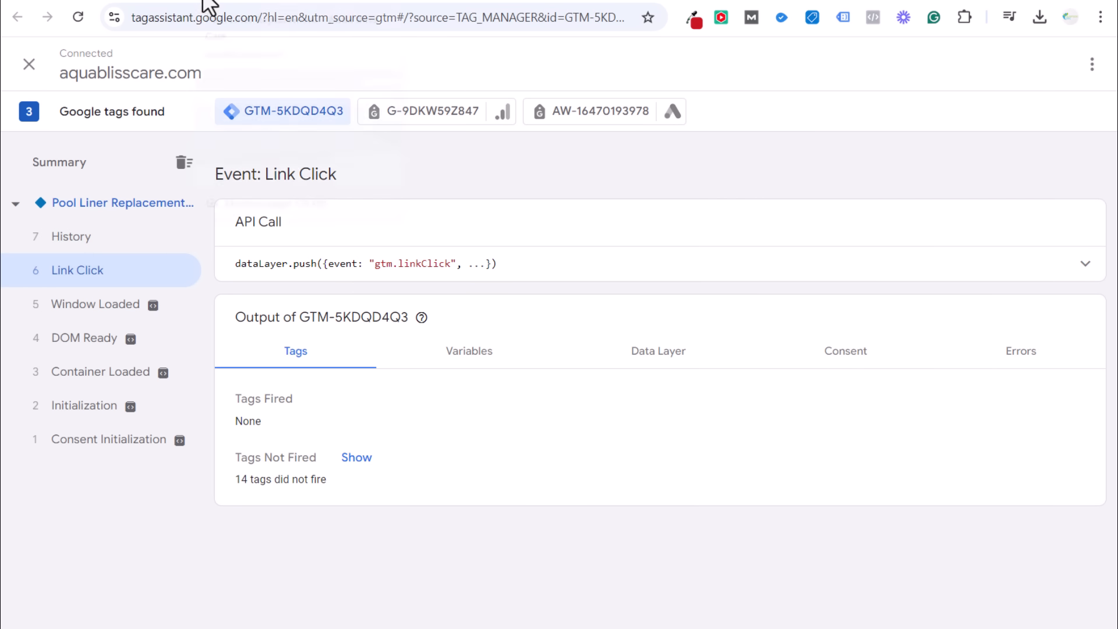
Activate Track This Button on the previewed page once more and open the newest Link Click event in Tag Assistant.
click(209, 4)
scroll(569, 394, down, 8)
scroll(670, 480, down, 4)
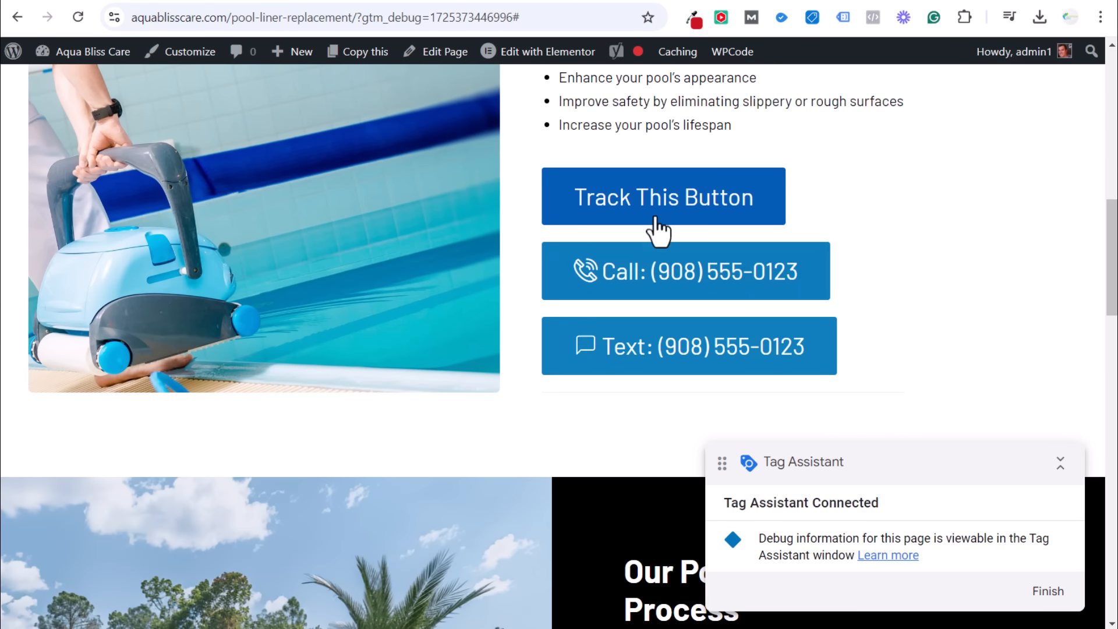
click(655, 220)
click(181, 2)
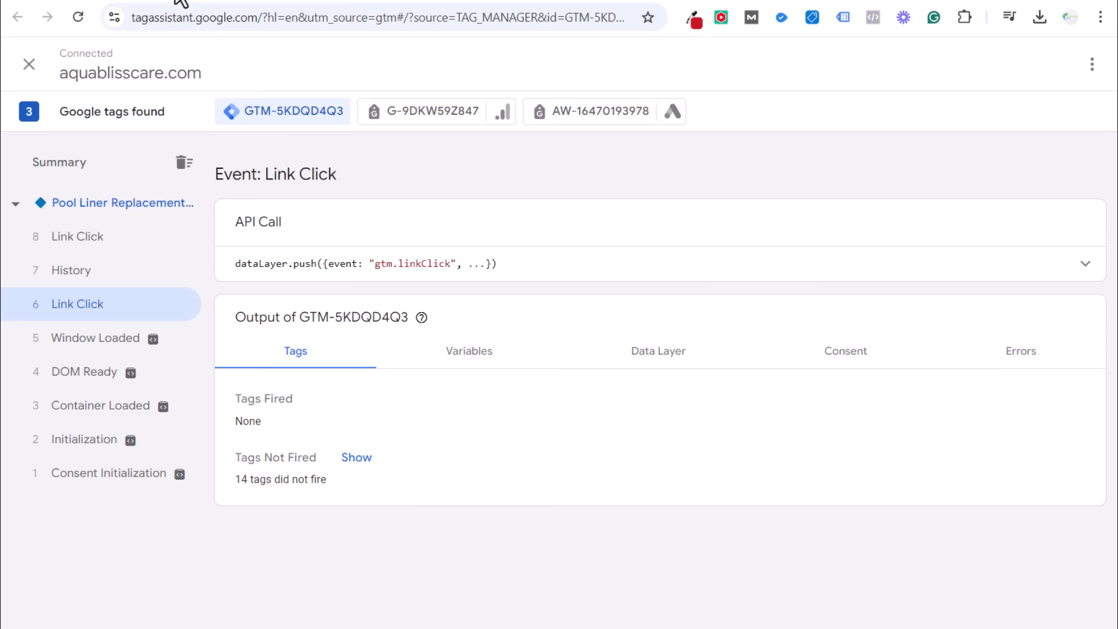
click(122, 242)
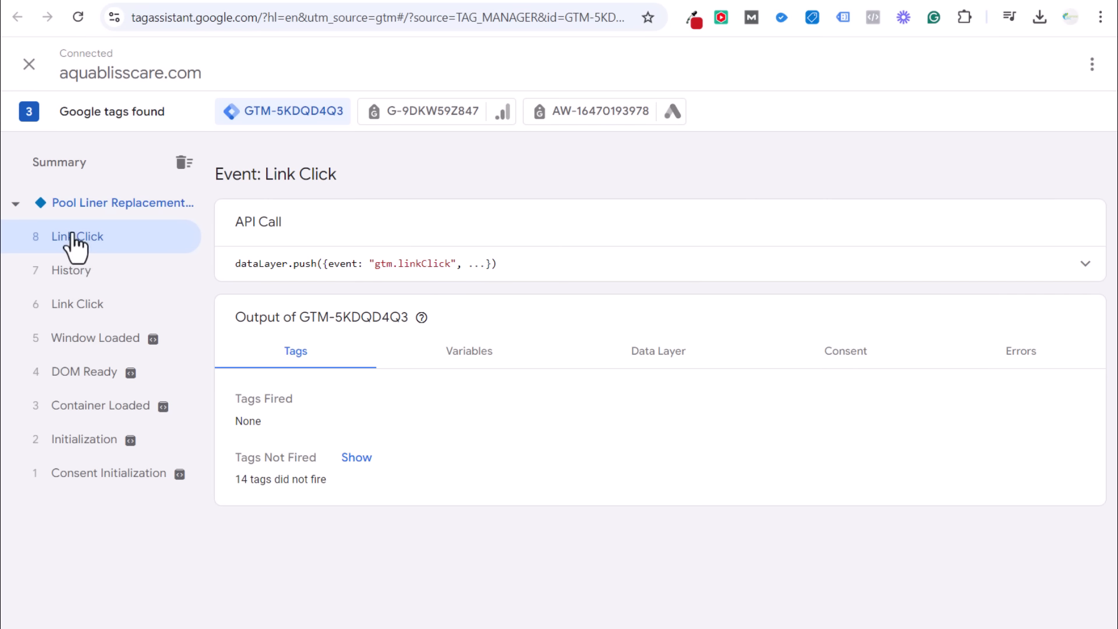
Examine the variable values of the newest Link Click event, from Click Classes and Click Element through to the form and page variables.
click(472, 357)
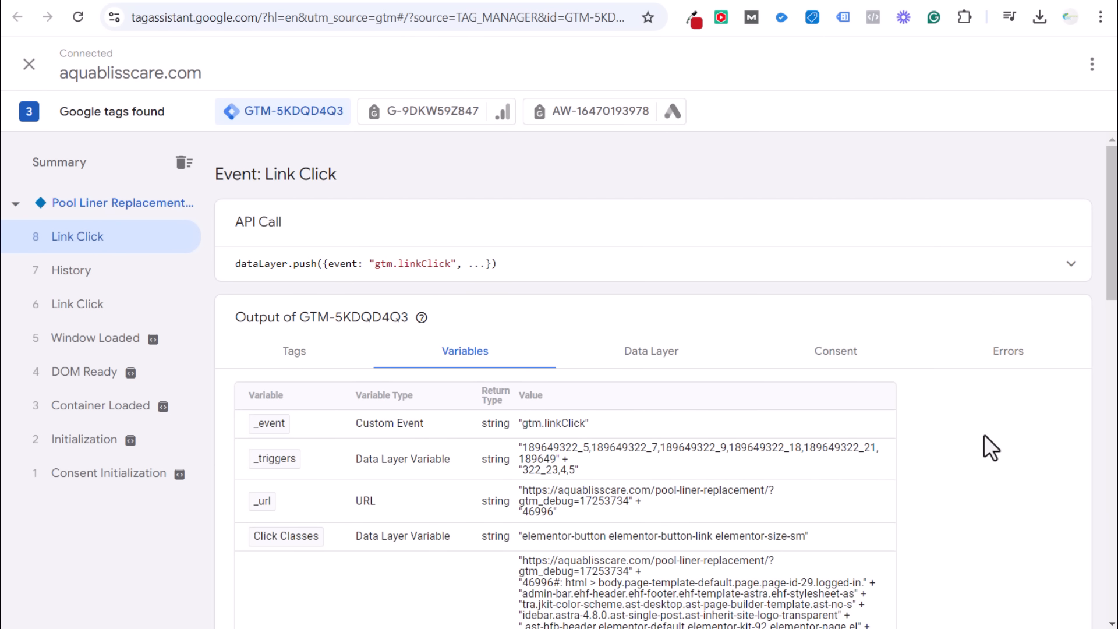
scroll(1024, 423, down, 3)
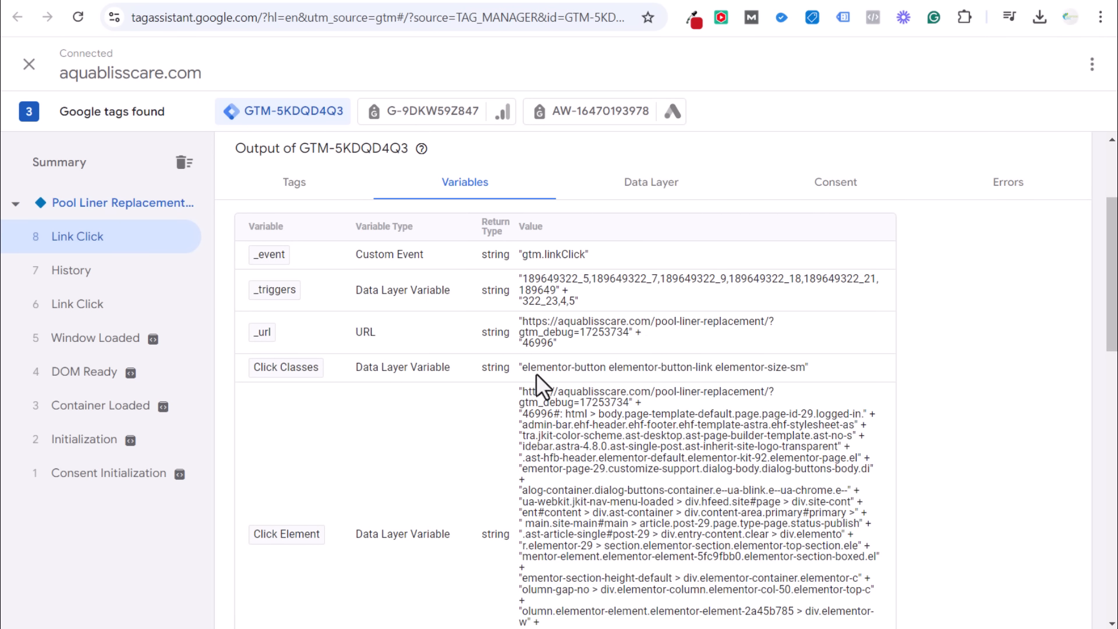
drag(527, 372, 775, 368)
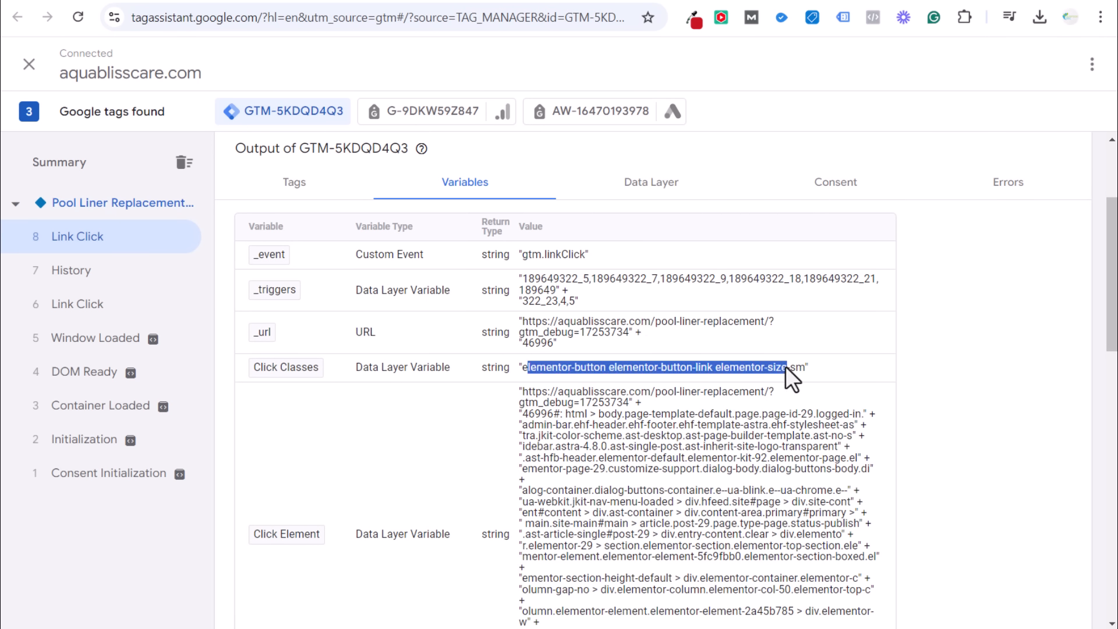
click(791, 377)
scroll(631, 224, down, 4)
drag(541, 160, 808, 373)
click(841, 377)
scroll(919, 376, down, 1)
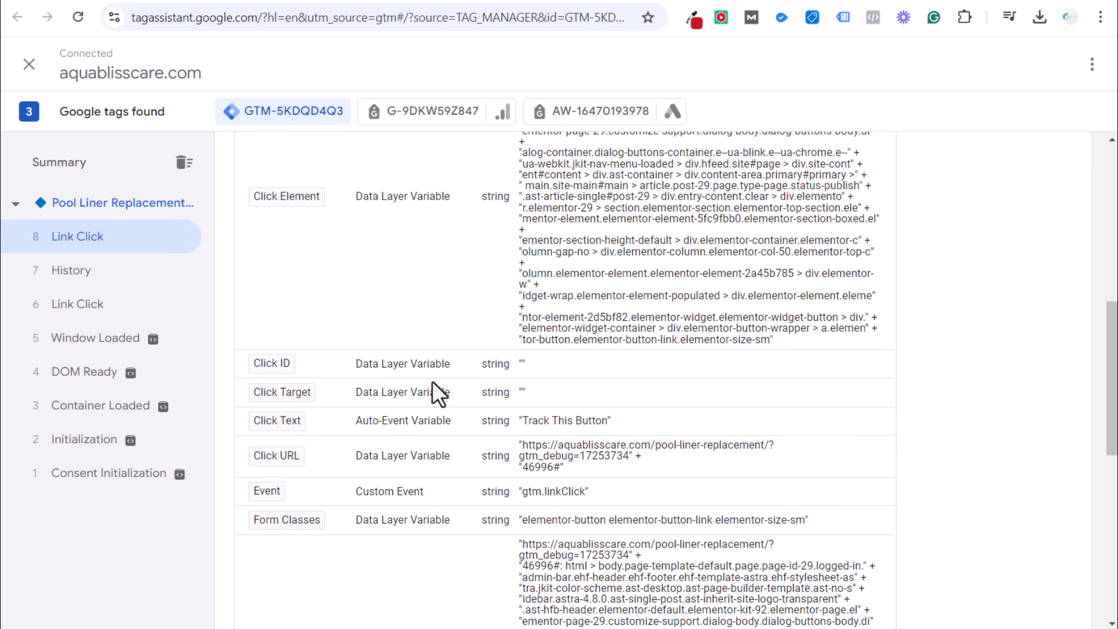
scroll(699, 424, down, 8)
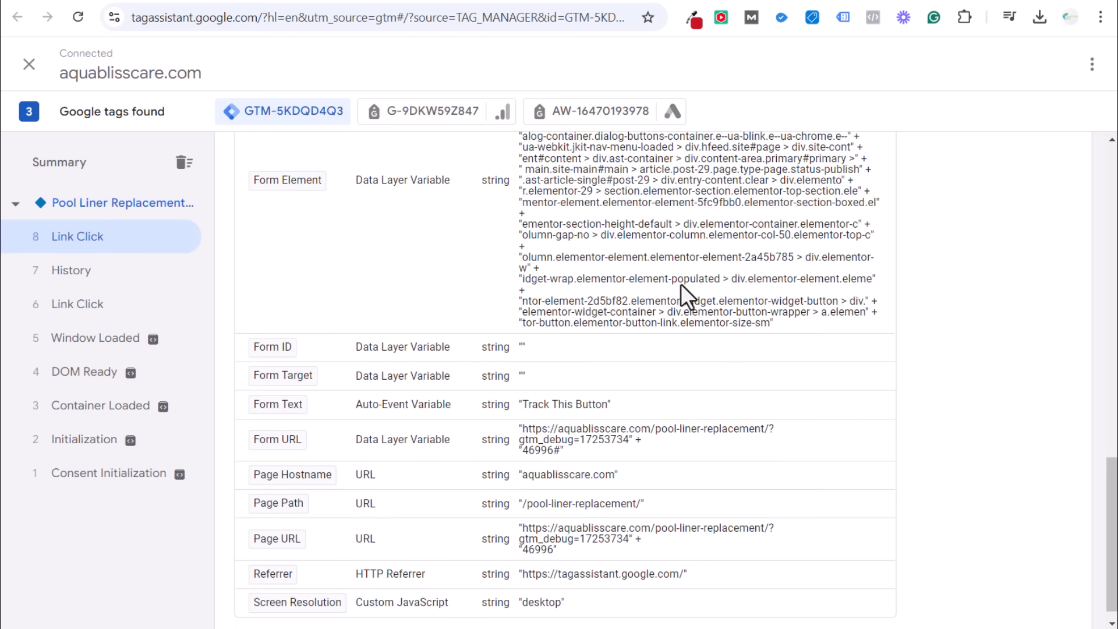
scroll(692, 307, up, 5)
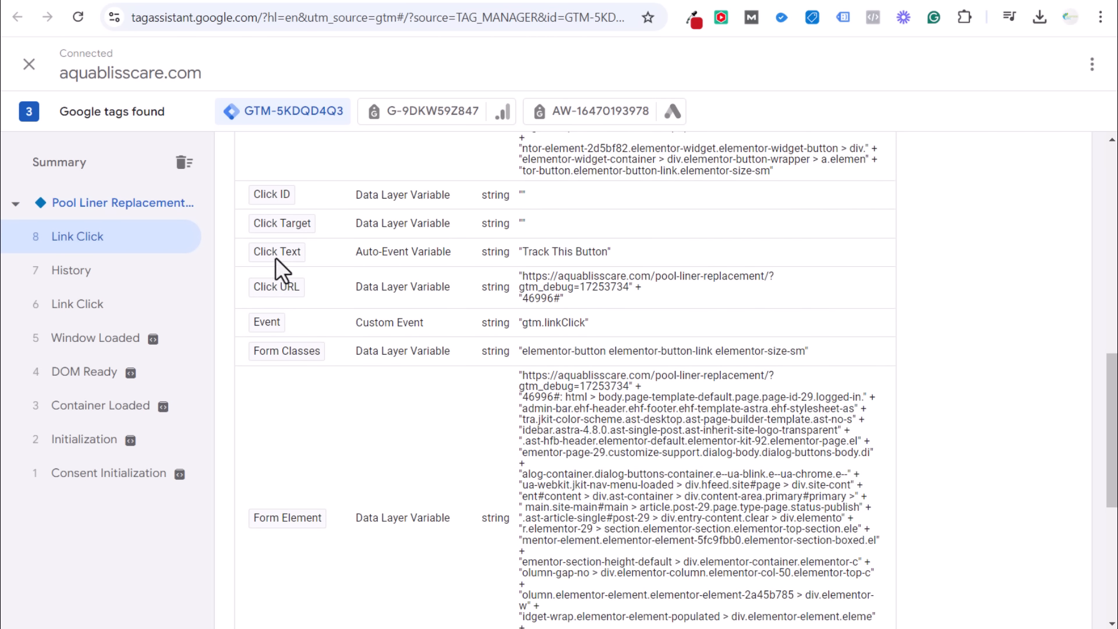
Copy the Click Text value Track This Button from the event's variables and highlight the Event value gtm.linkClick.
drag(523, 254, 607, 252)
key(ctrl+c)
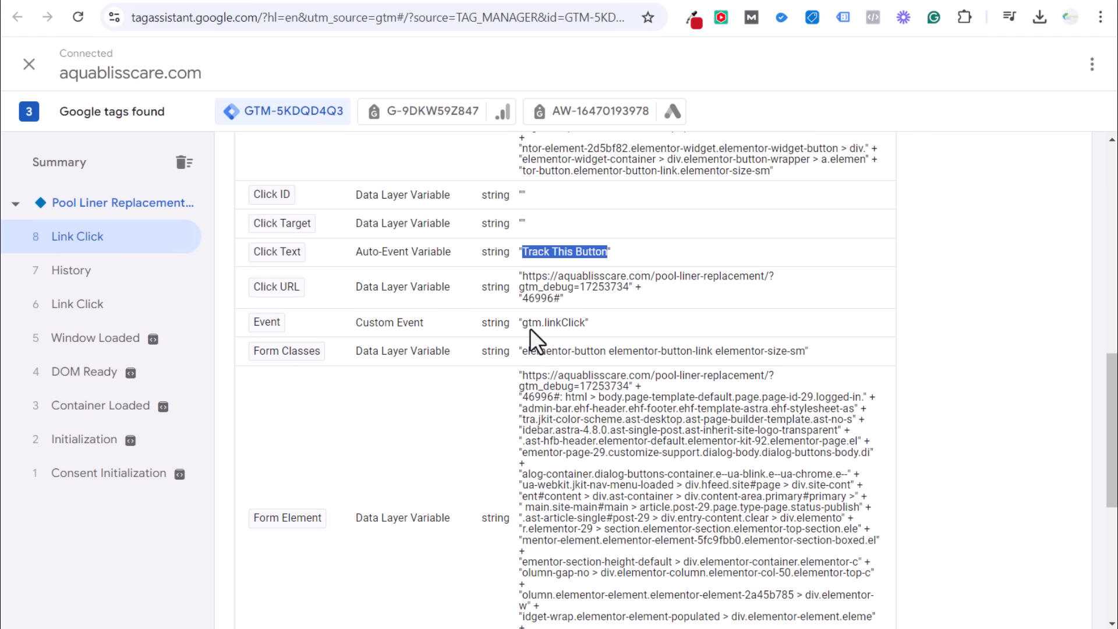
drag(521, 326, 581, 332)
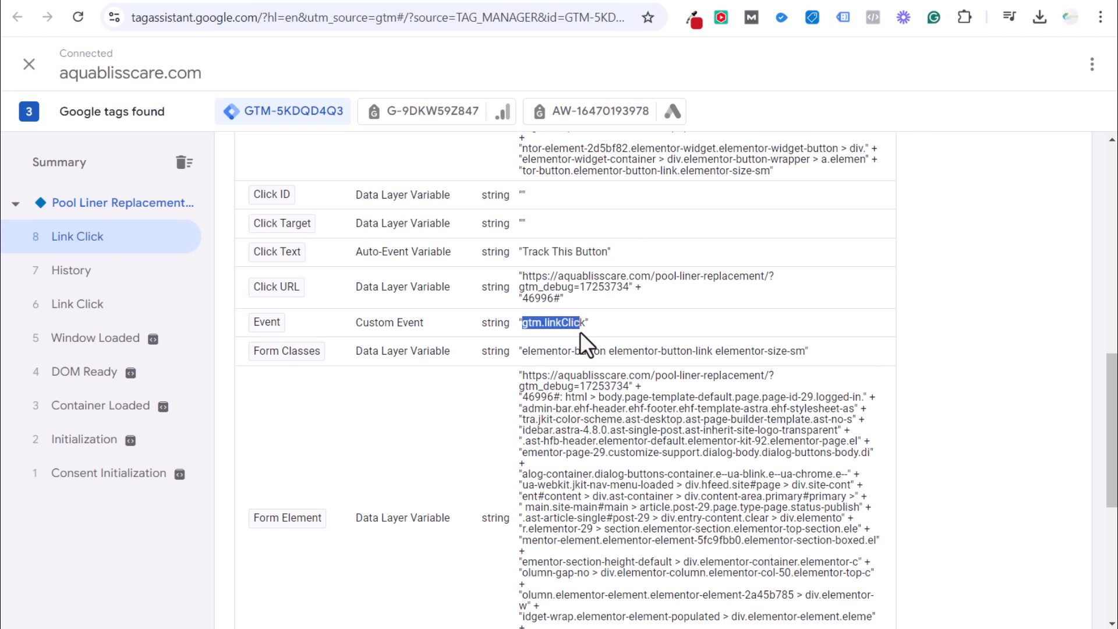
Highlight the Click Text value Track This Button in the Link Click event and return to the Tag Manager workspace.
click(573, 348)
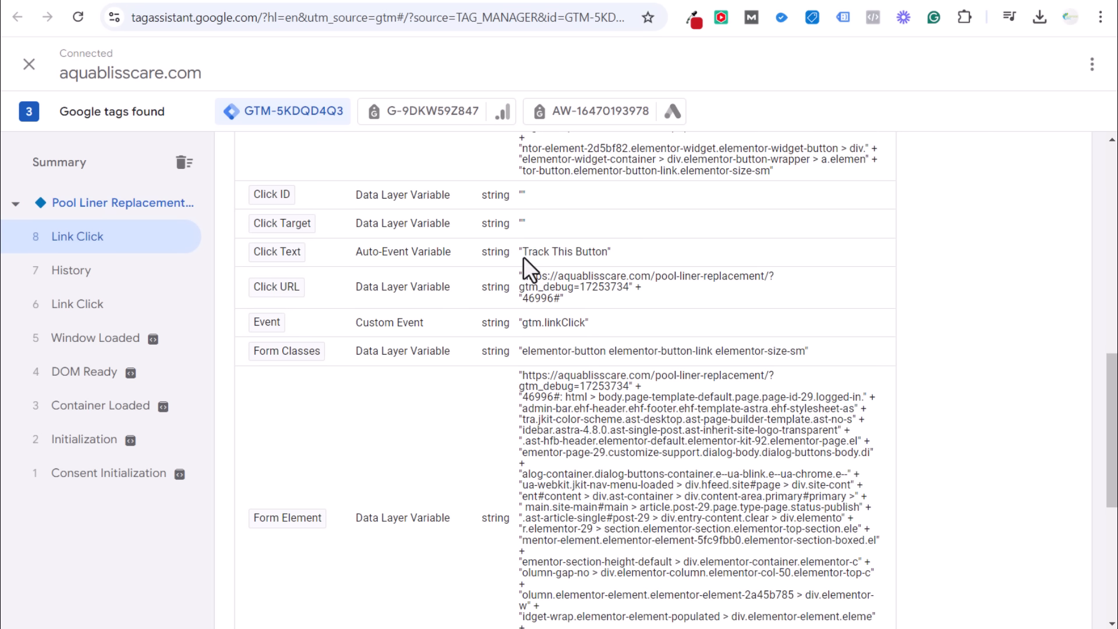
drag(535, 255, 556, 254)
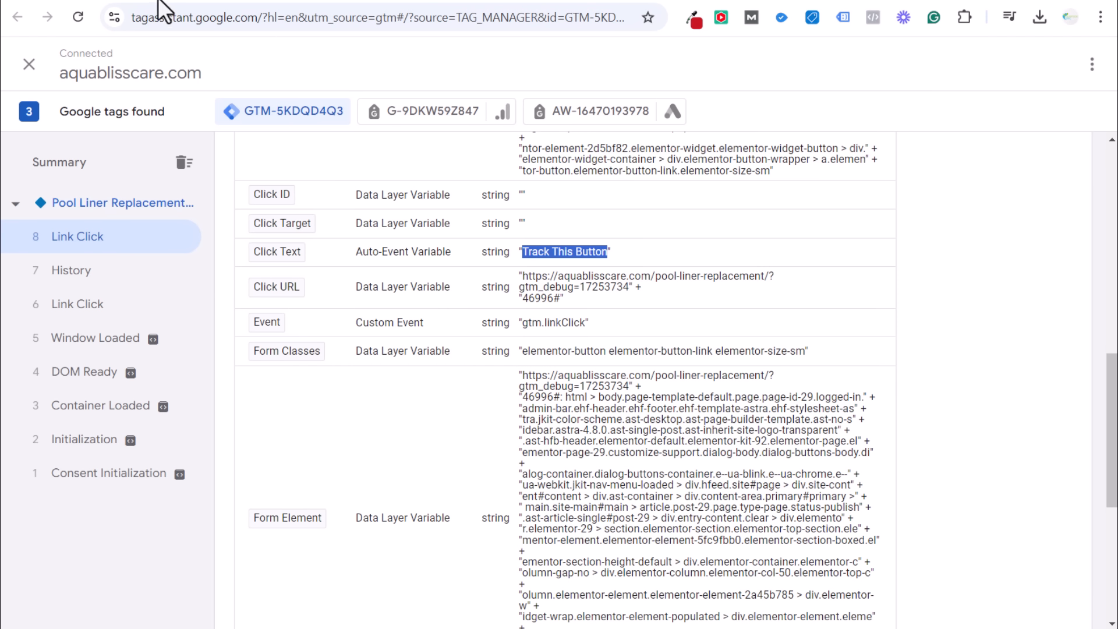
click(159, 2)
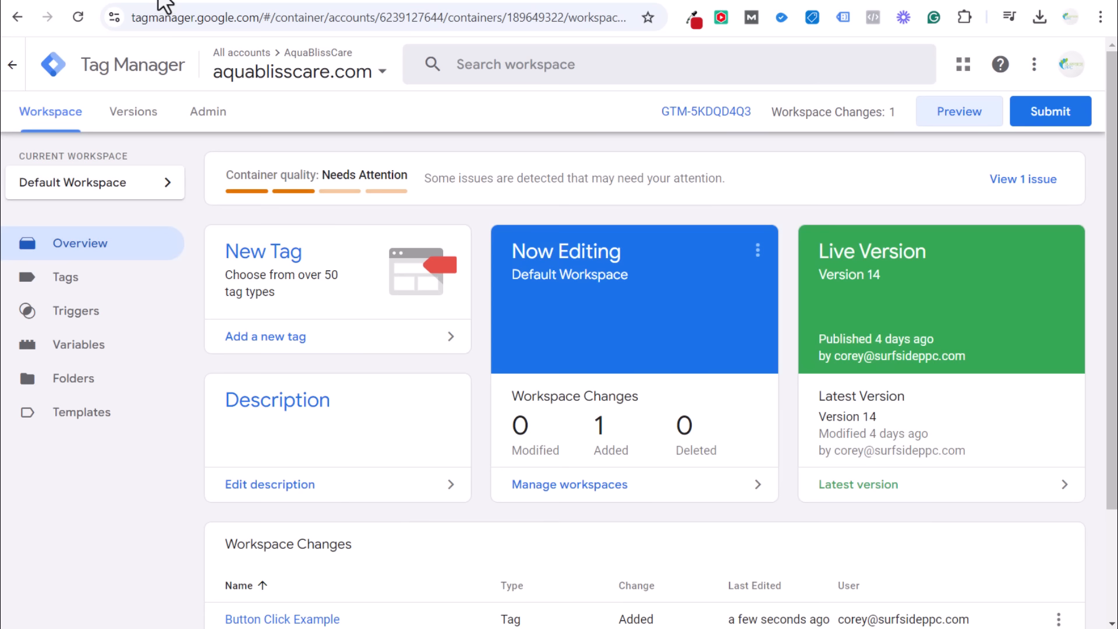
click(200, 3)
click(183, 3)
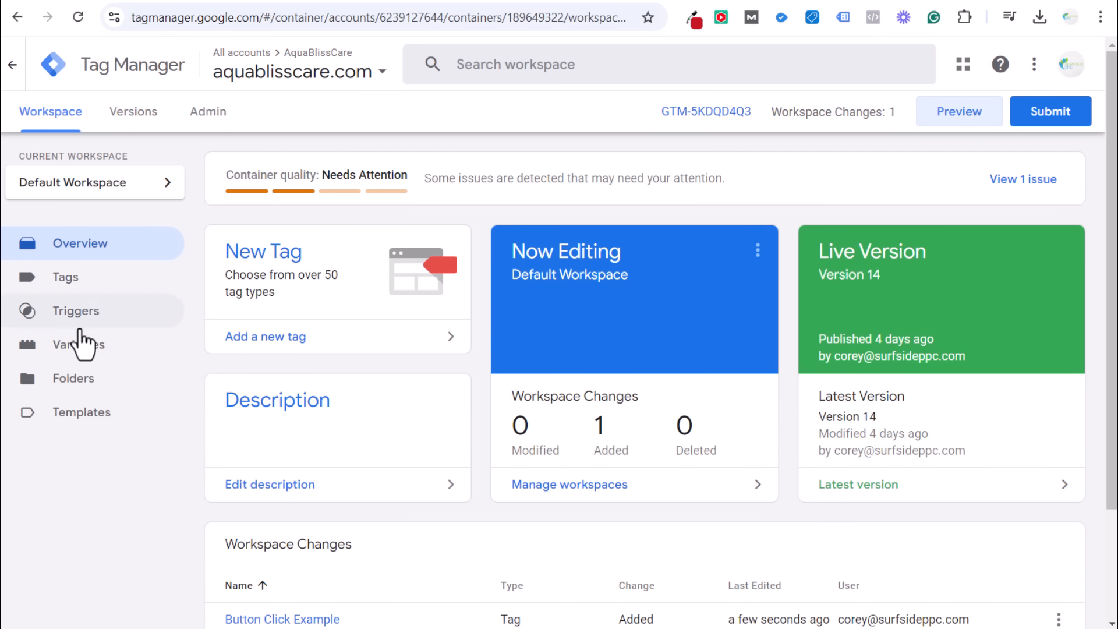
Open the Button Click Example tag and remove its All Pages firing trigger.
click(61, 285)
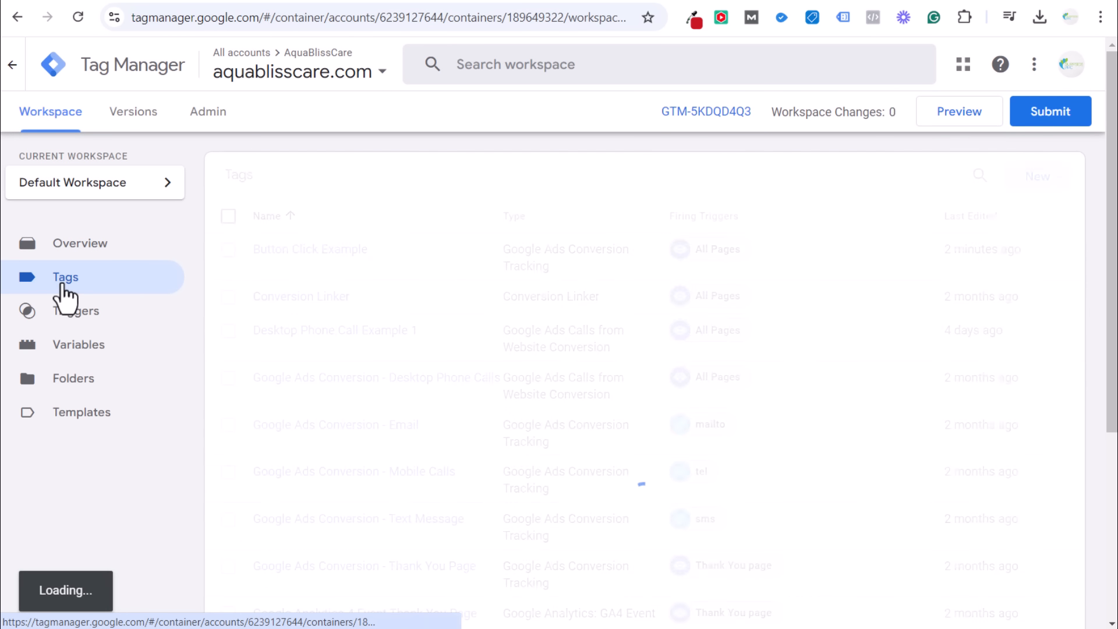
click(336, 252)
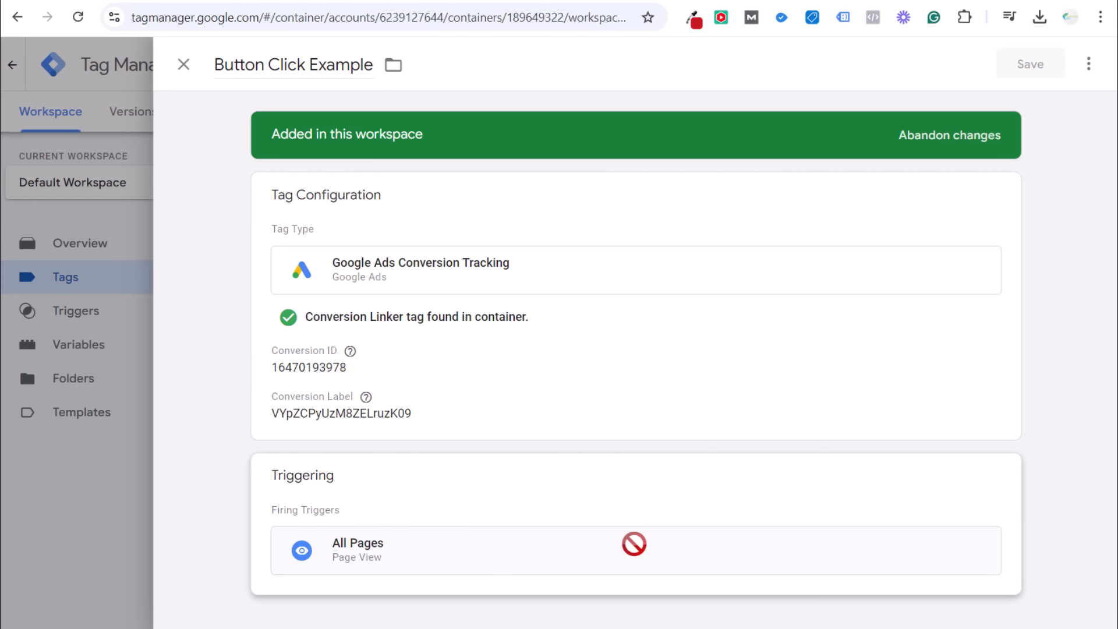
click(932, 492)
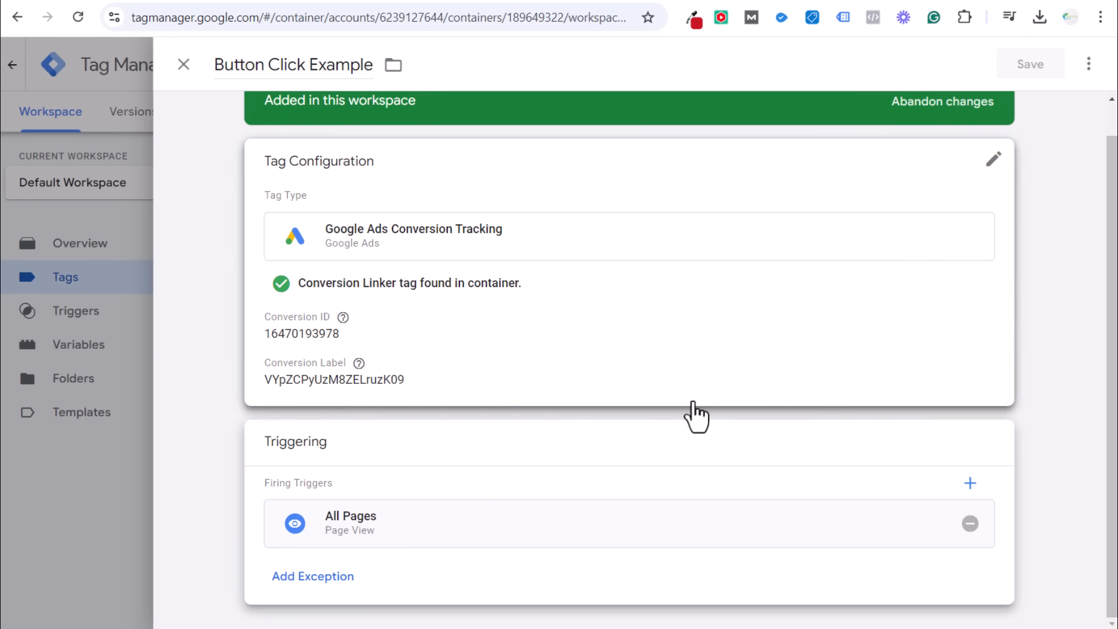
click(969, 524)
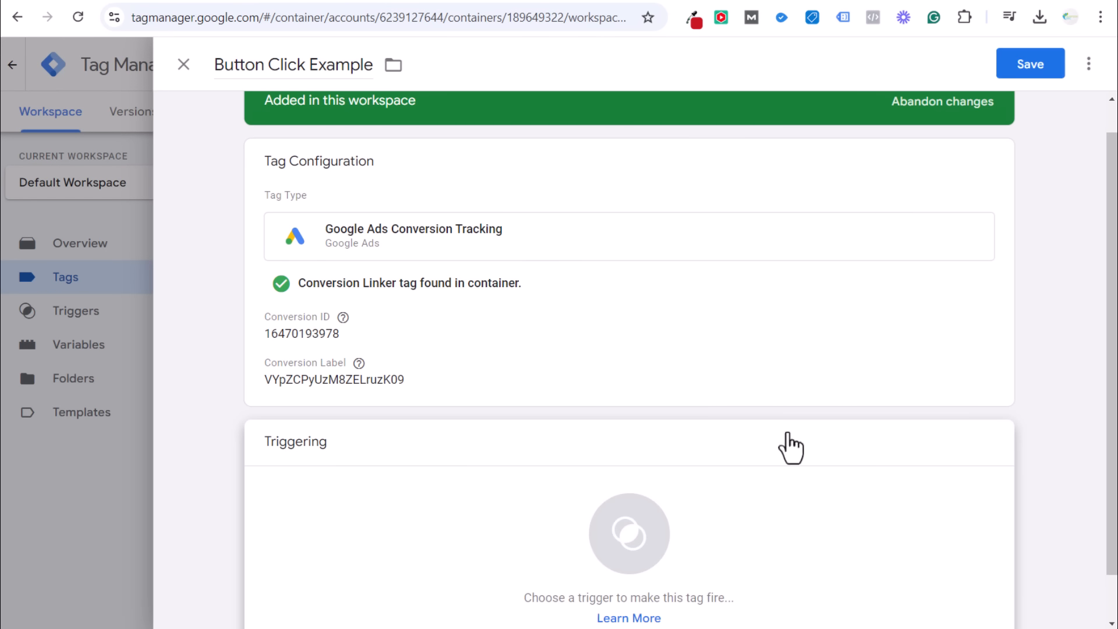
Create a new Click - All Elements trigger for the tag and make it fire on Some Clicks.
click(753, 516)
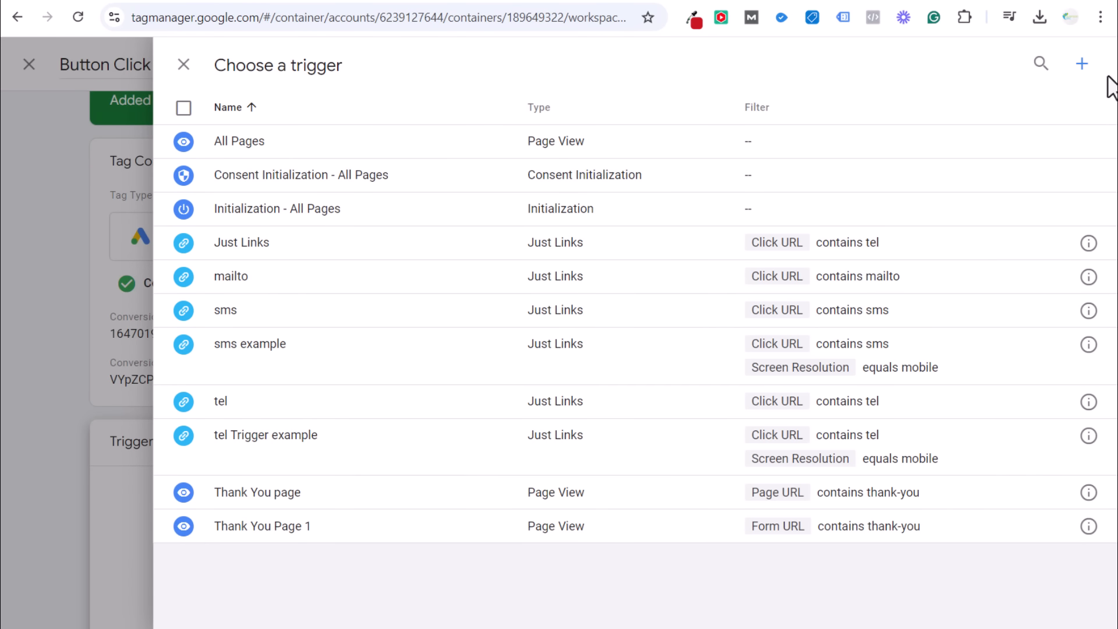
click(1082, 63)
click(509, 207)
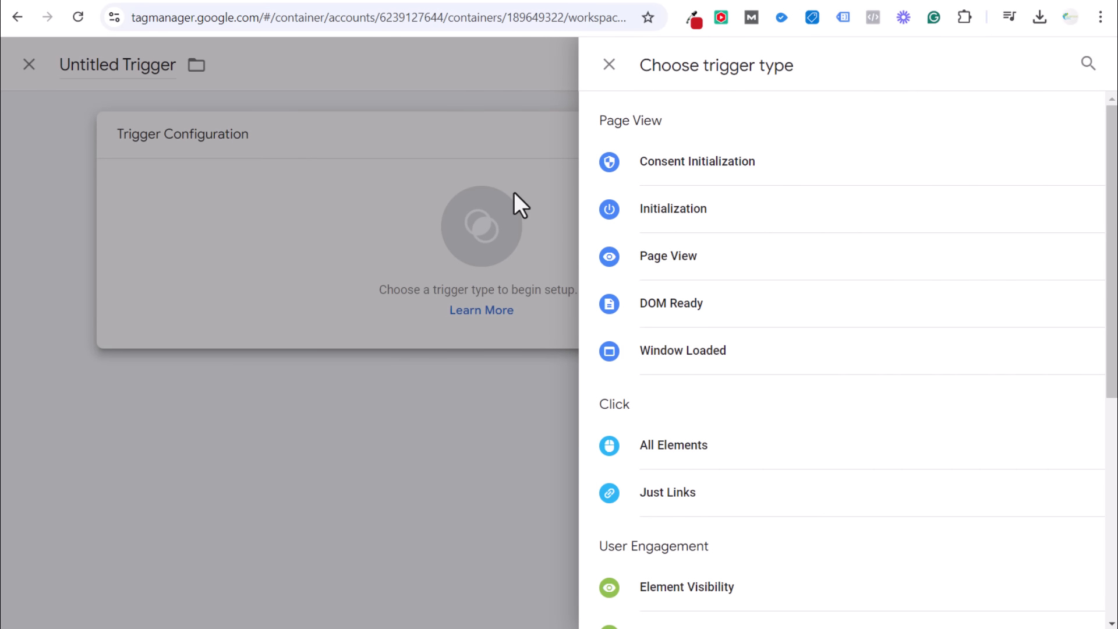
click(694, 448)
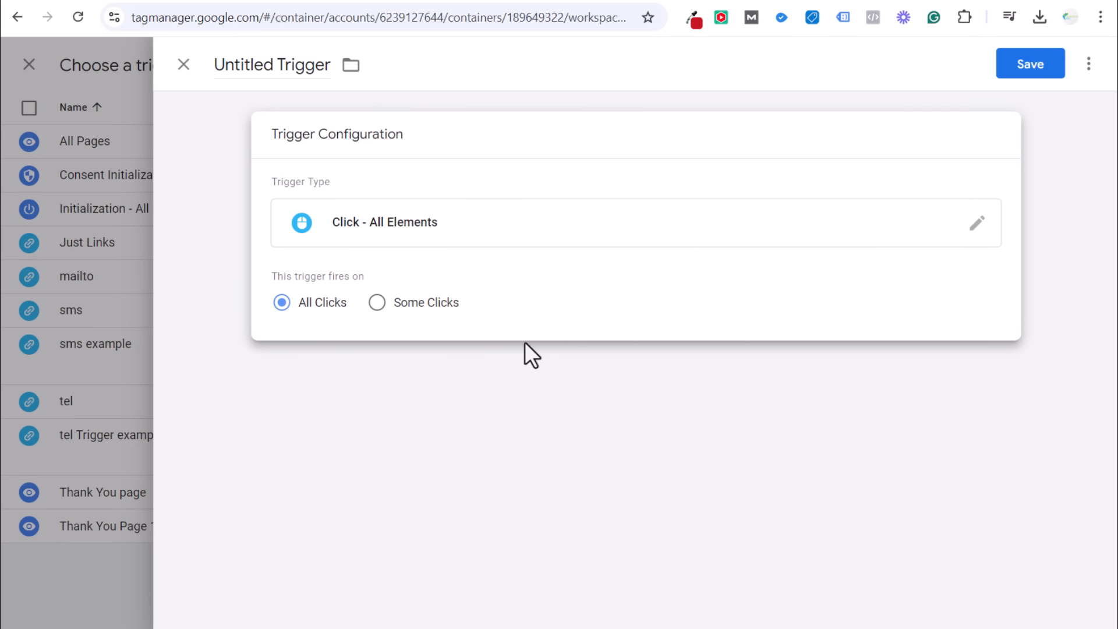
click(431, 303)
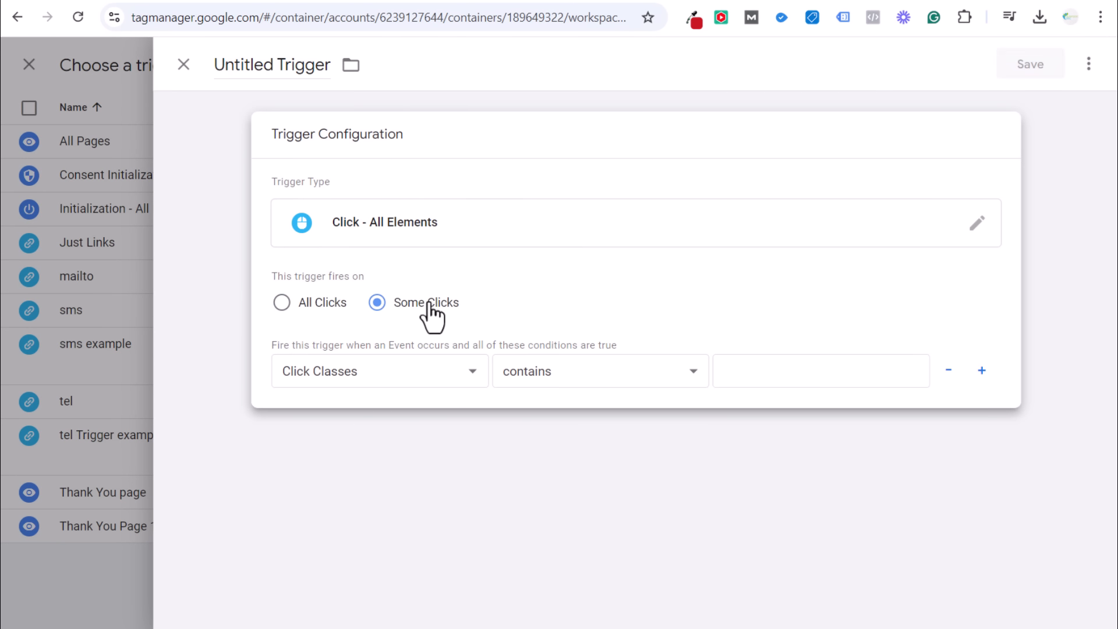
Set the trigger's firing condition to Click Text equals Track This Button.
click(461, 373)
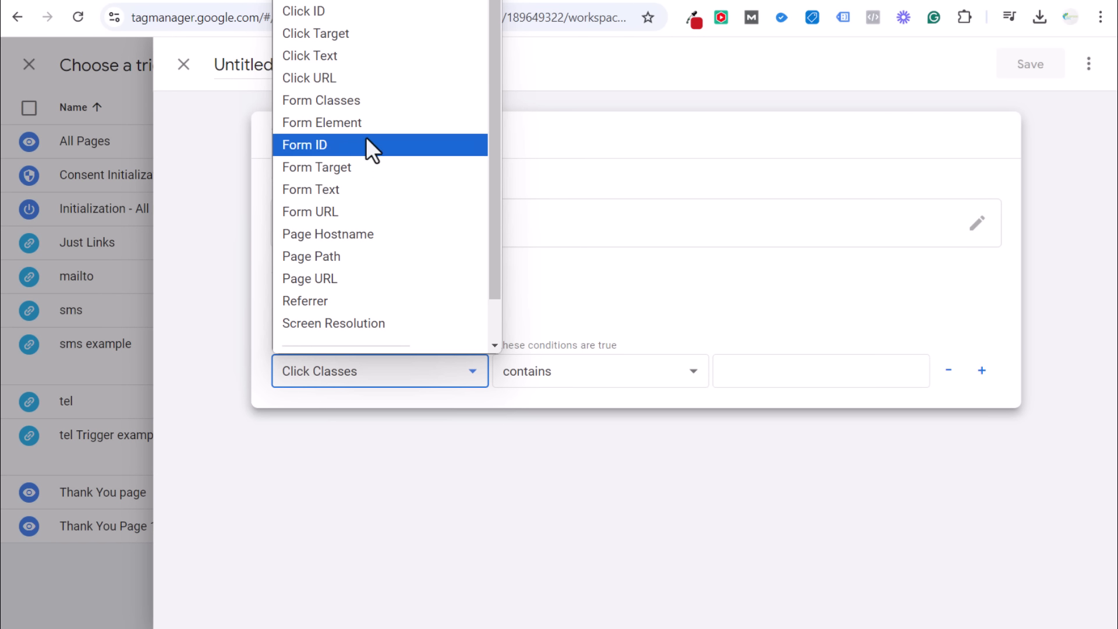
click(351, 57)
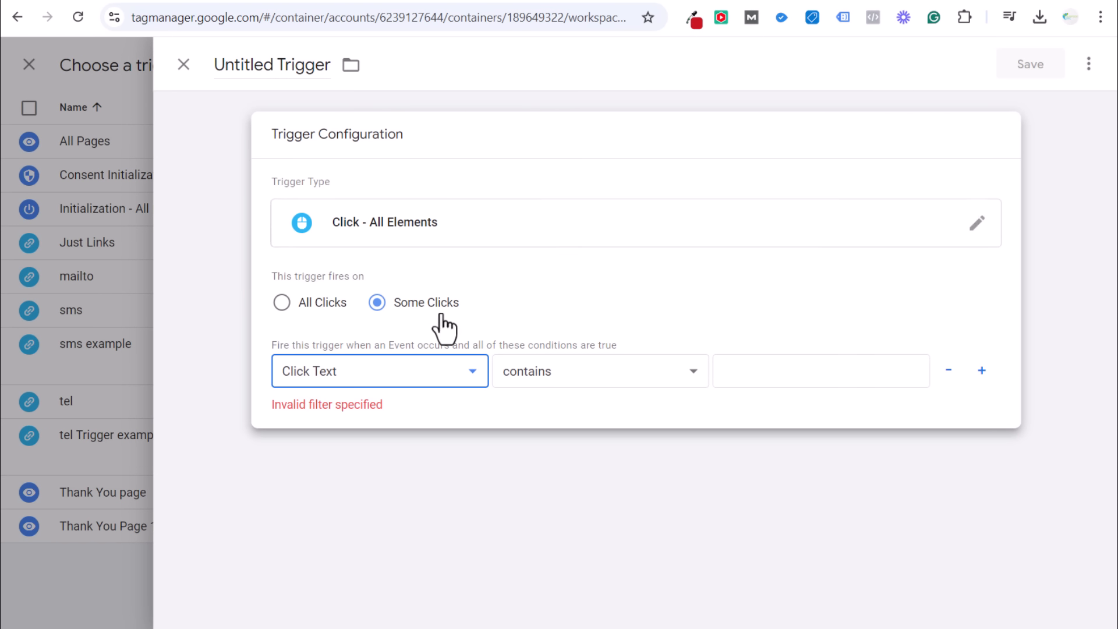
click(772, 370)
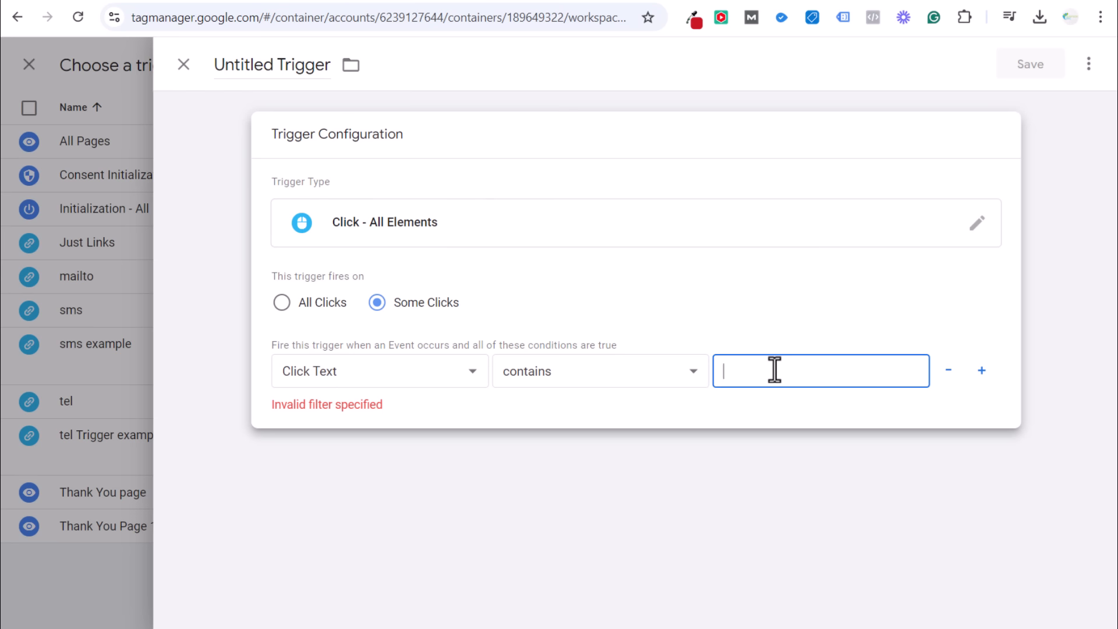
key(ctrl+v)
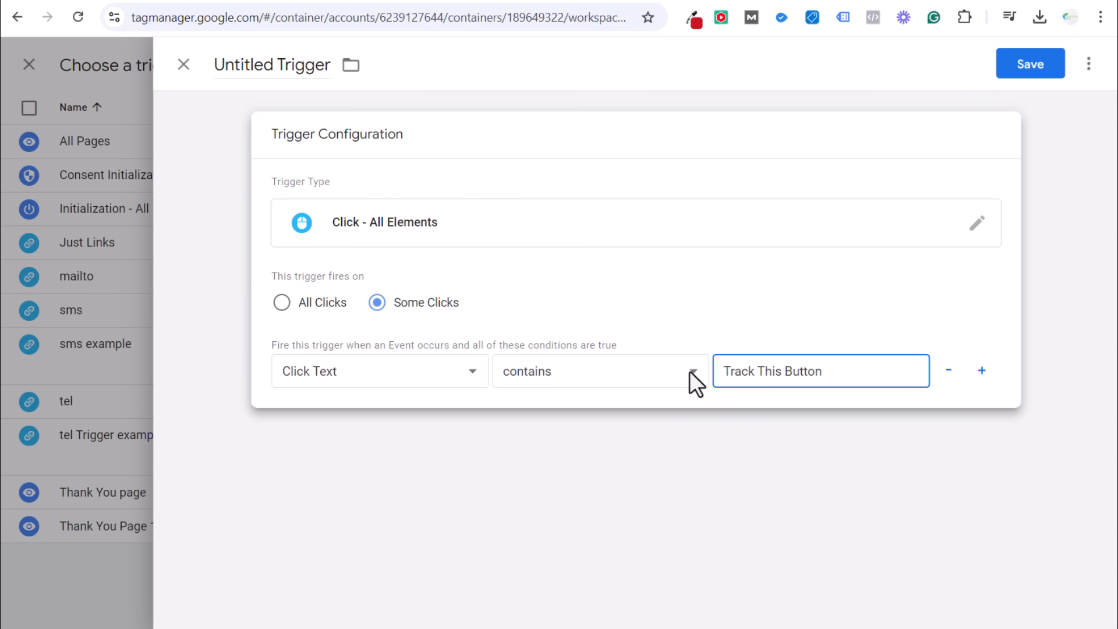
click(637, 372)
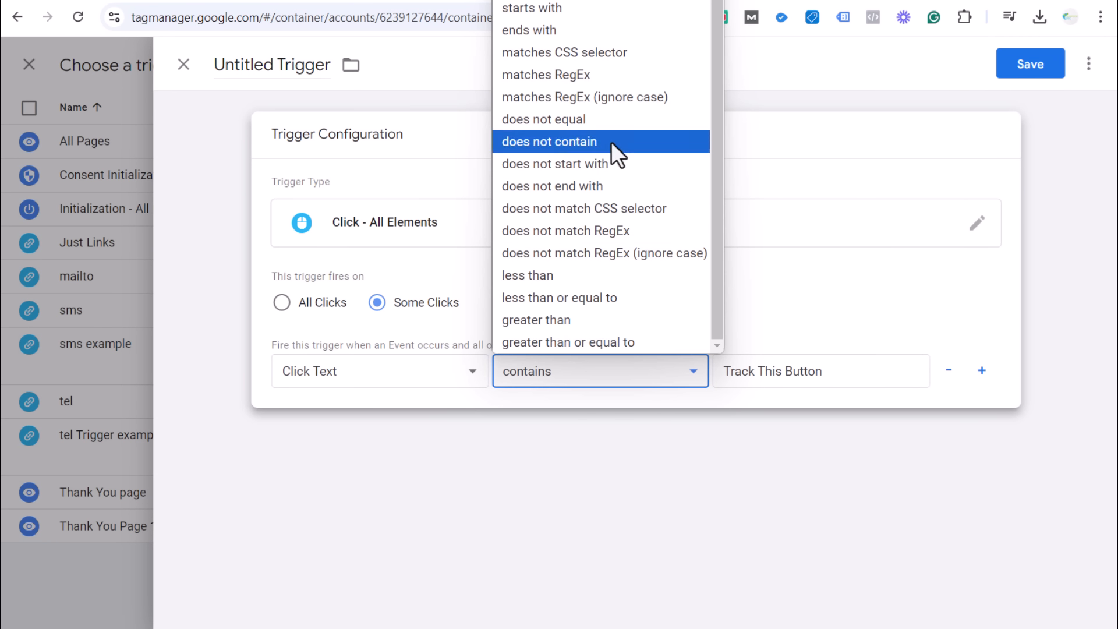
scroll(602, 13, up, 2)
click(582, 23)
click(763, 514)
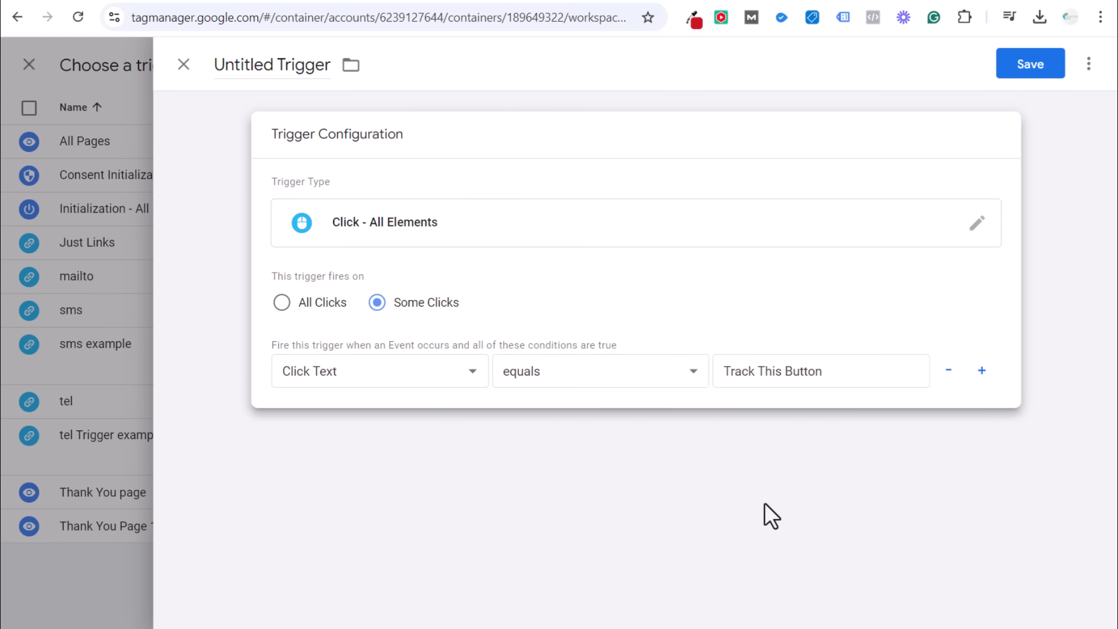
click(669, 297)
drag(853, 369, 720, 369)
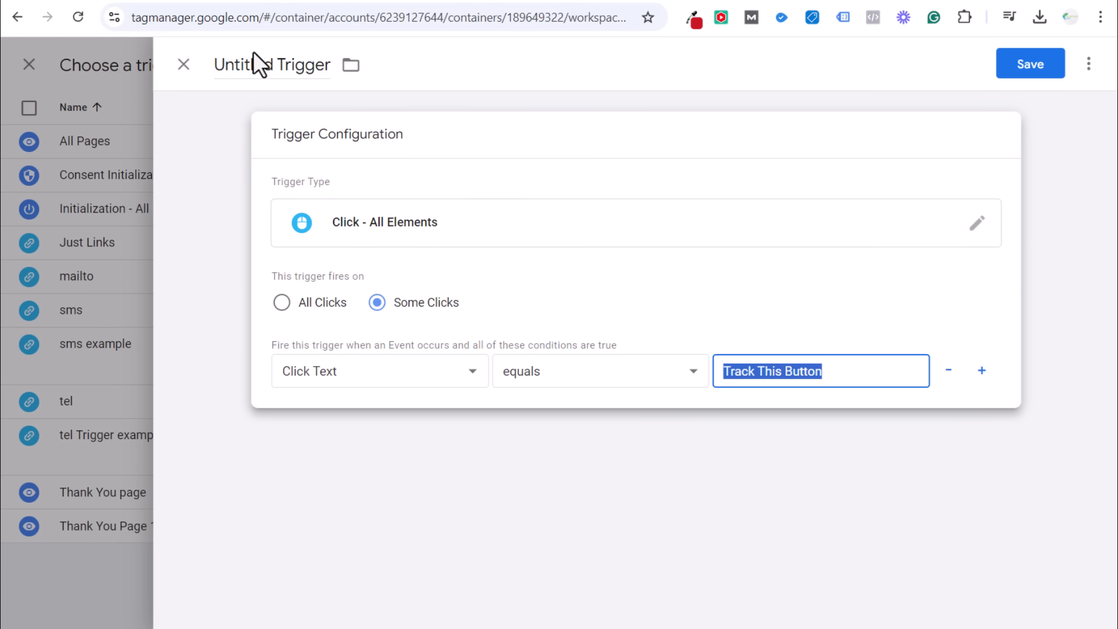
Name the trigger Track This Button Trigger, then save it and the Button Click Example tag.
triple_click(245, 65)
text(Track This Button Trig)
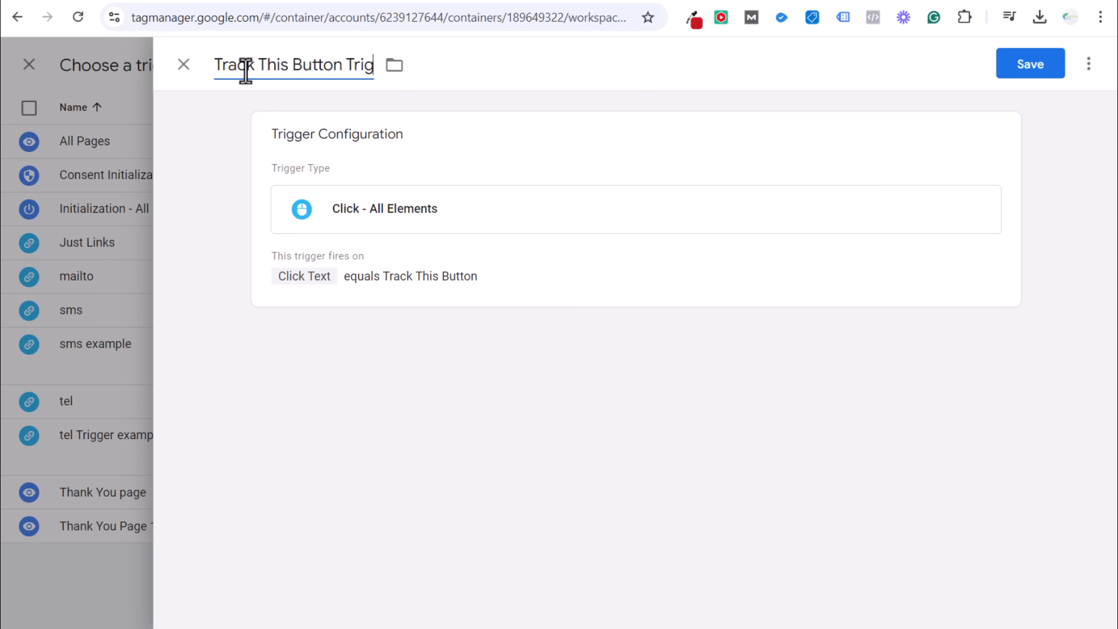
text(ger)
click(1014, 65)
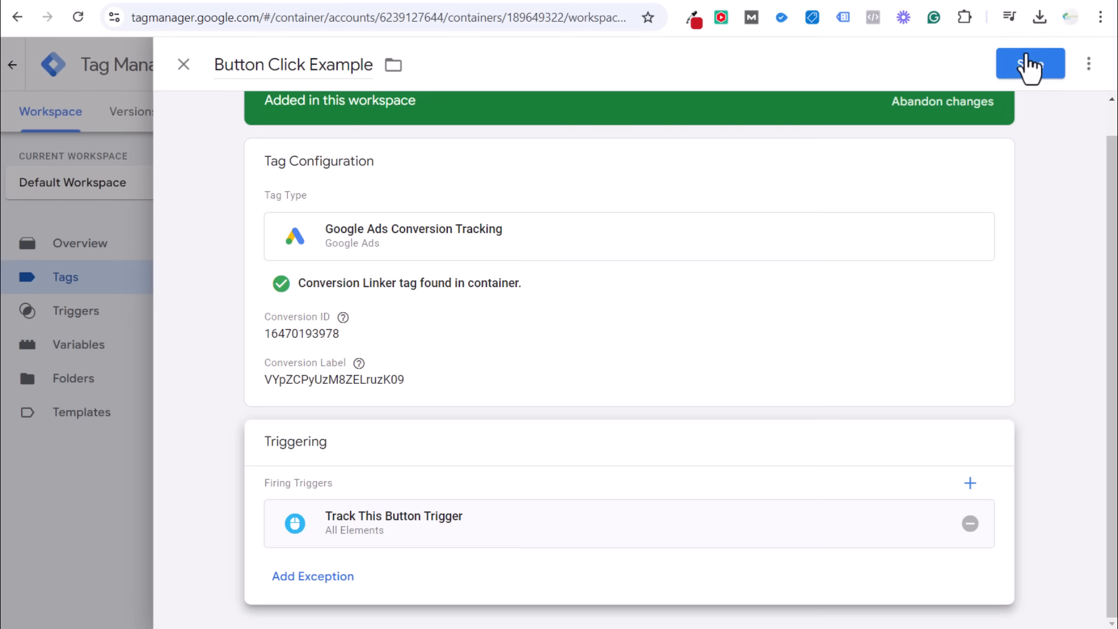
click(1027, 66)
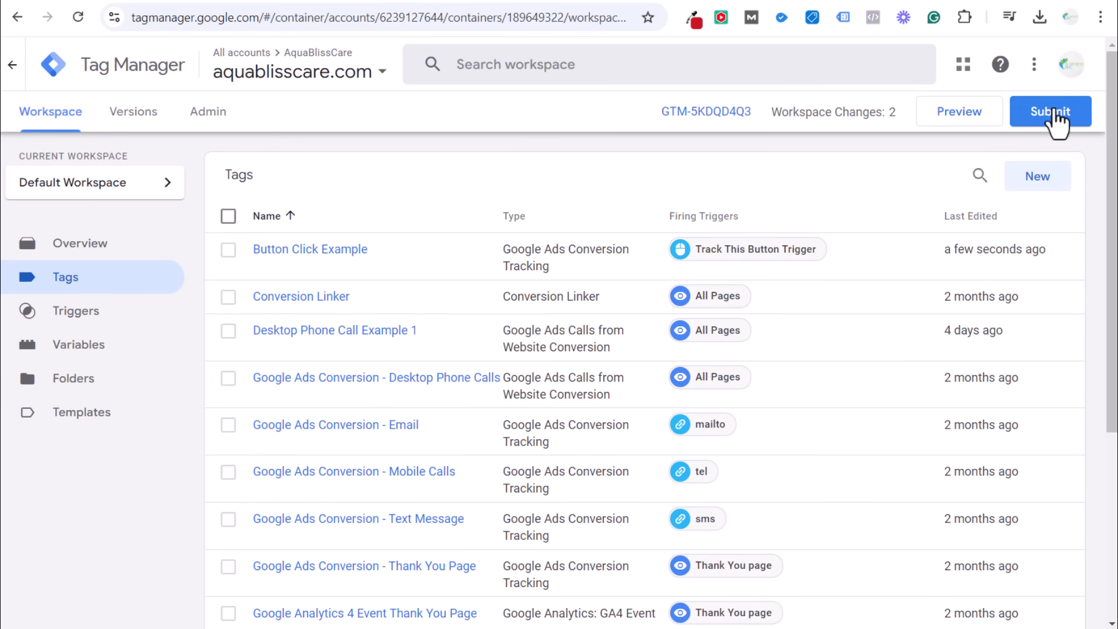
Publish the workspace changes with New Version as the version name and description, and return to the workspace overview.
click(1057, 114)
click(394, 257)
text(New Version)
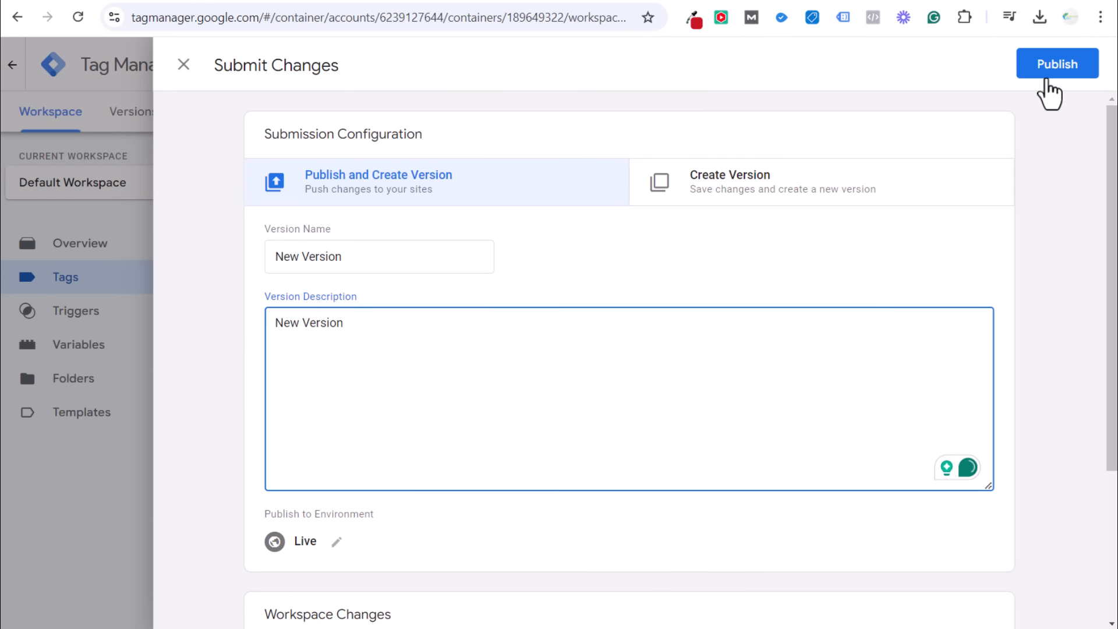
click(1046, 75)
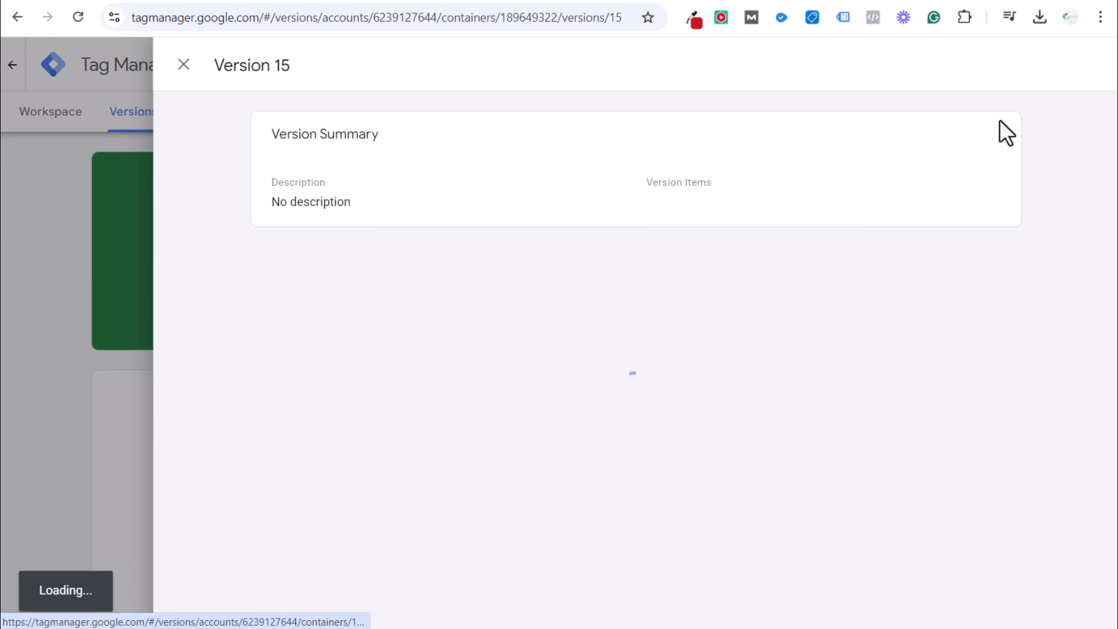
click(184, 65)
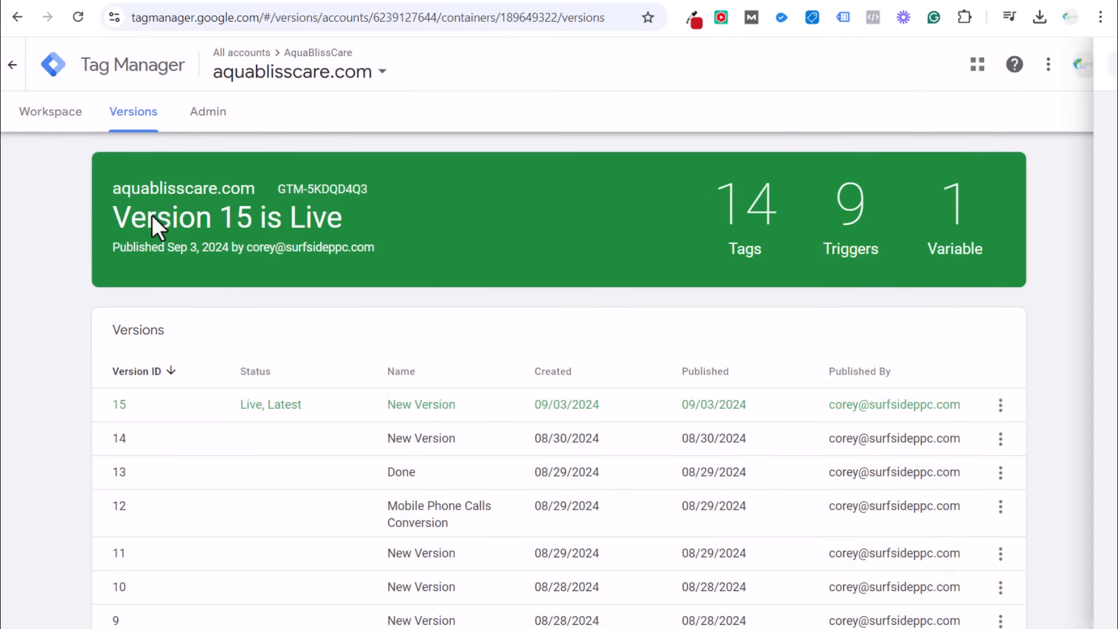
click(57, 111)
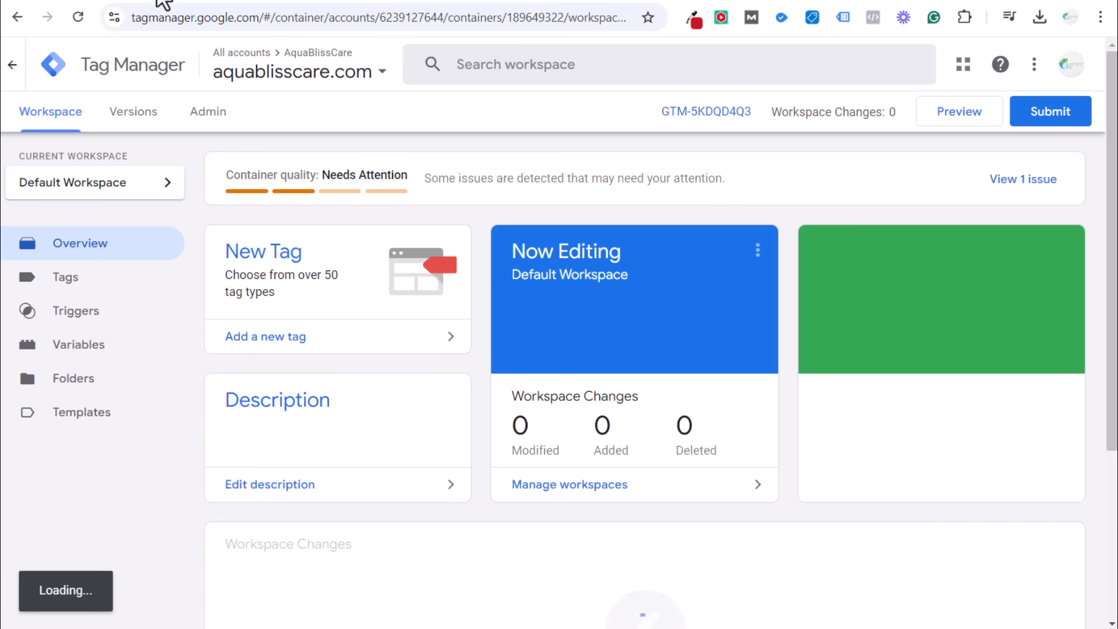
Connect Tag Assistant to the previewed pool-liner-replacement page and continue to its debug summary.
click(208, 7)
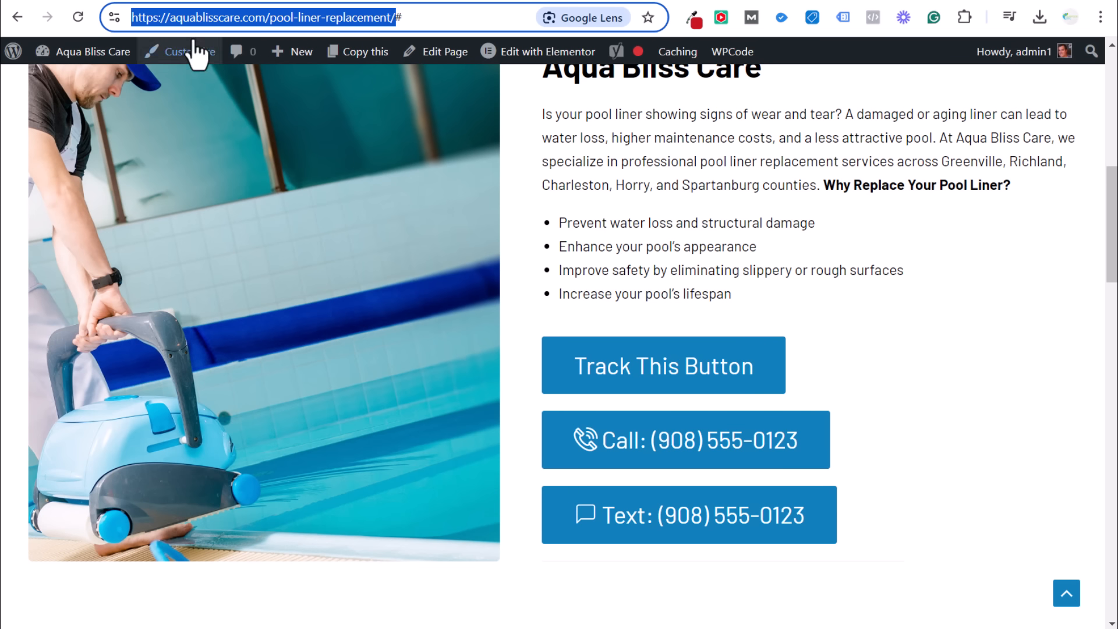
click(179, 4)
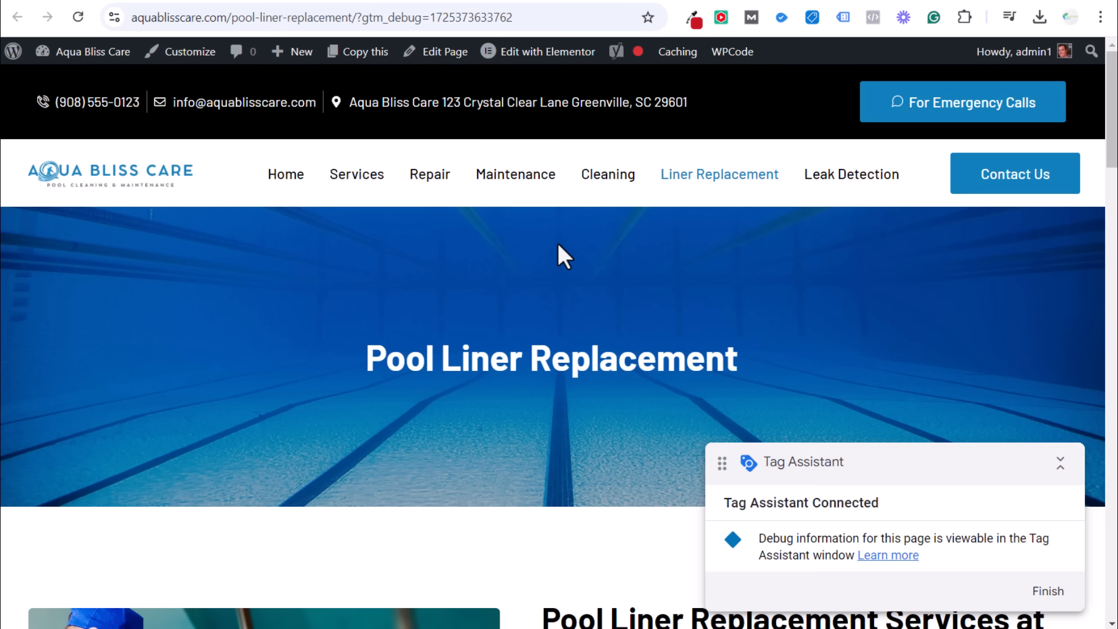
scroll(557, 243, down, 8)
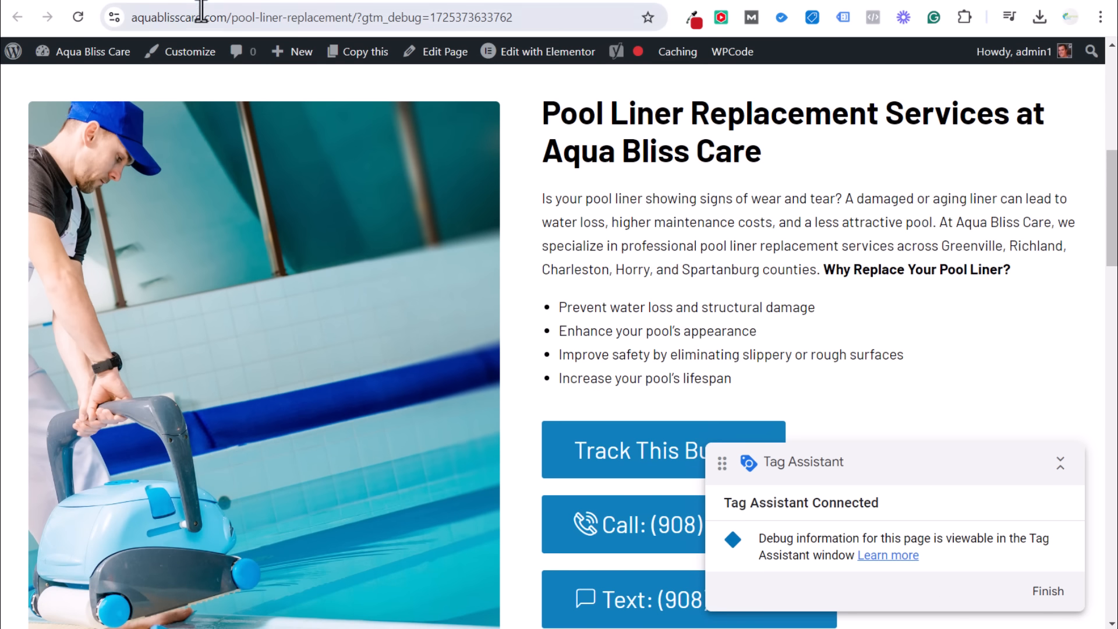
click(174, 0)
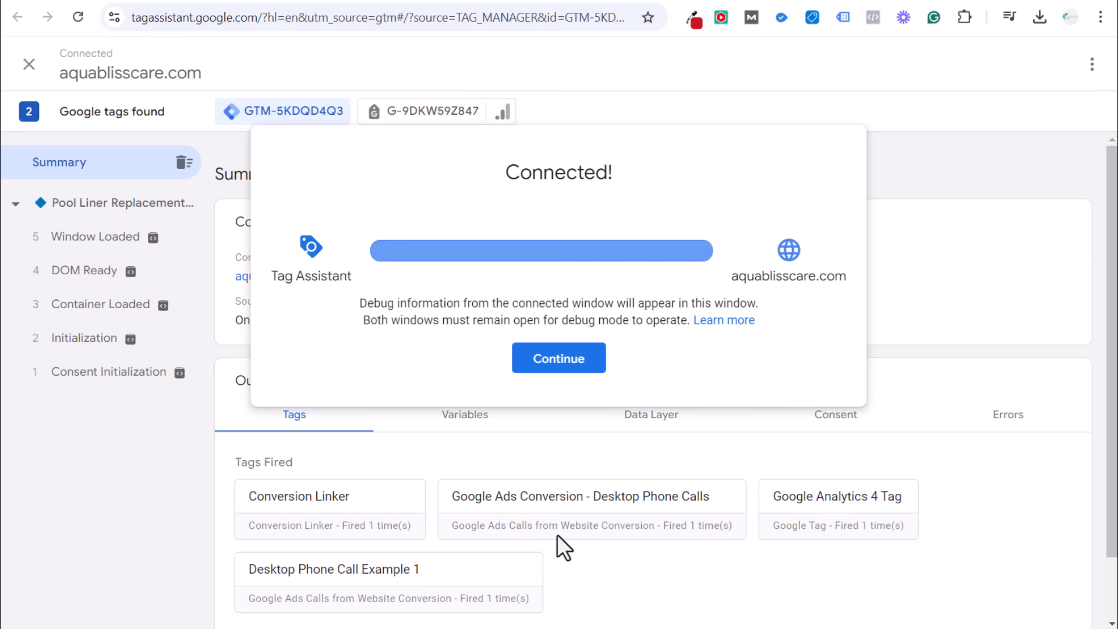
click(1043, 483)
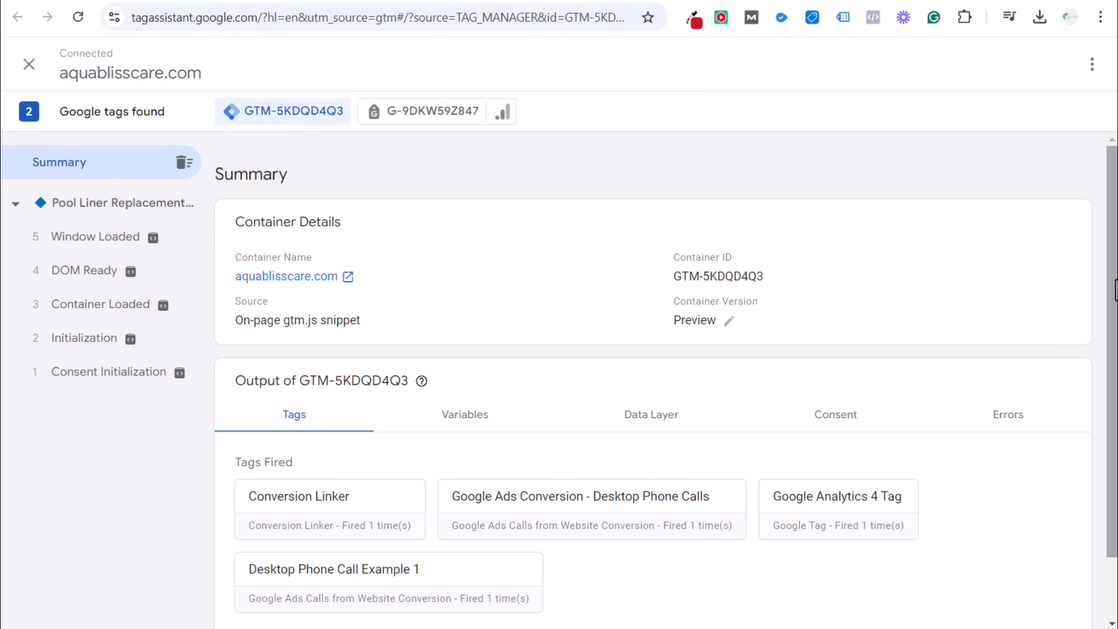
Show the tags that did not fire in the Tag Assistant summary and look for Button Click Example.
scroll(1109, 312, down, 1)
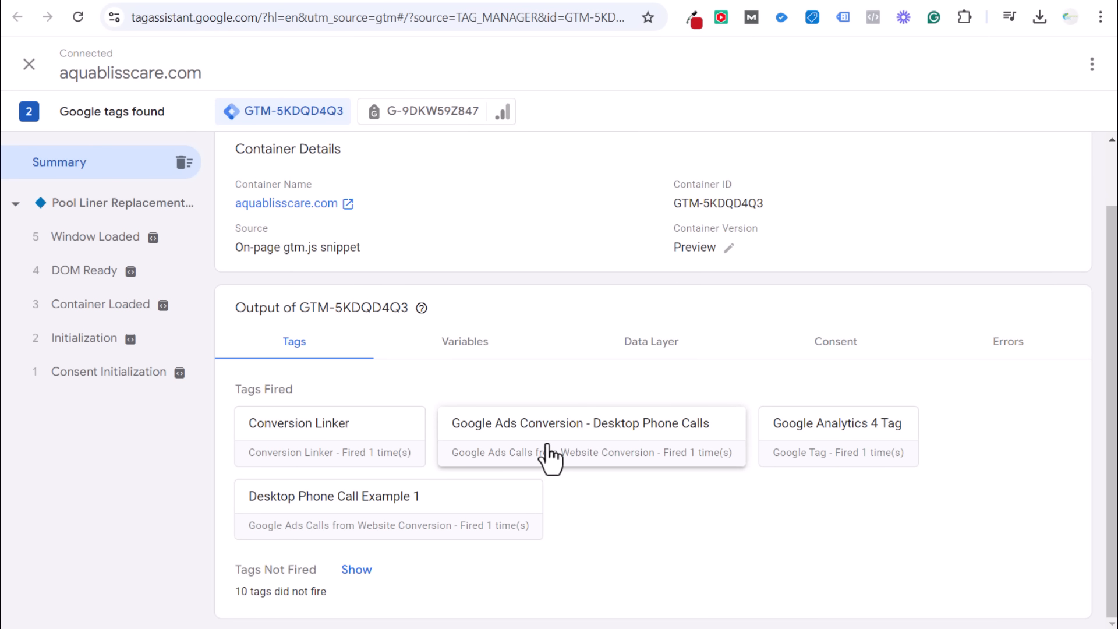
click(356, 569)
scroll(619, 406, down, 2)
scroll(627, 387, down, 1)
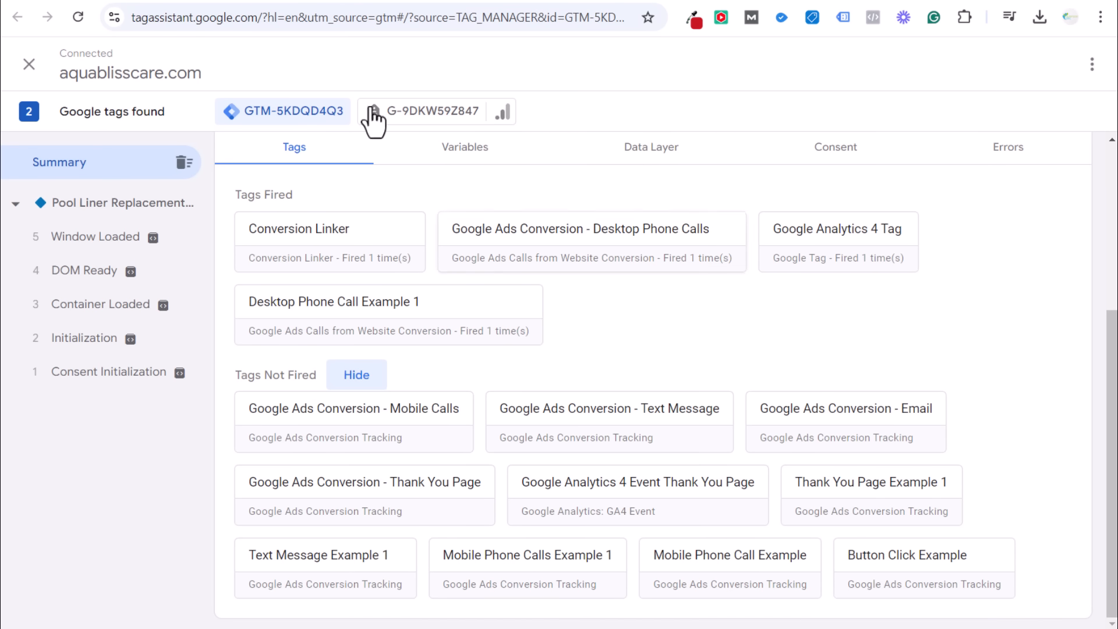
Activate Track This Button on the previewed pool-liner-replacement page, then check in Tag Assistant whether Button Click Example fired.
click(210, 1)
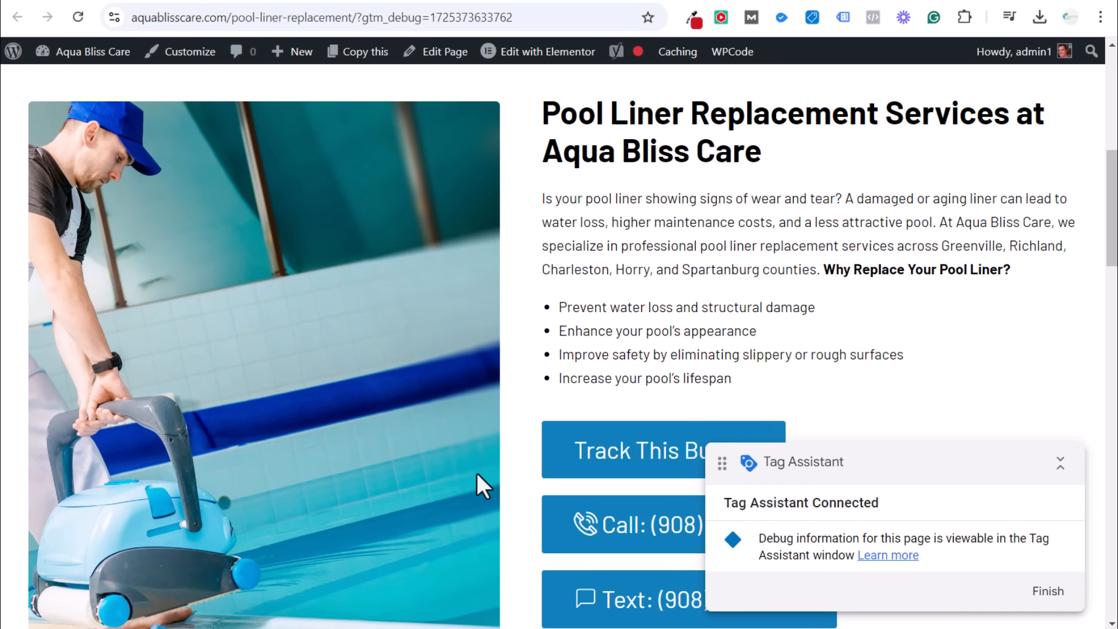
click(617, 450)
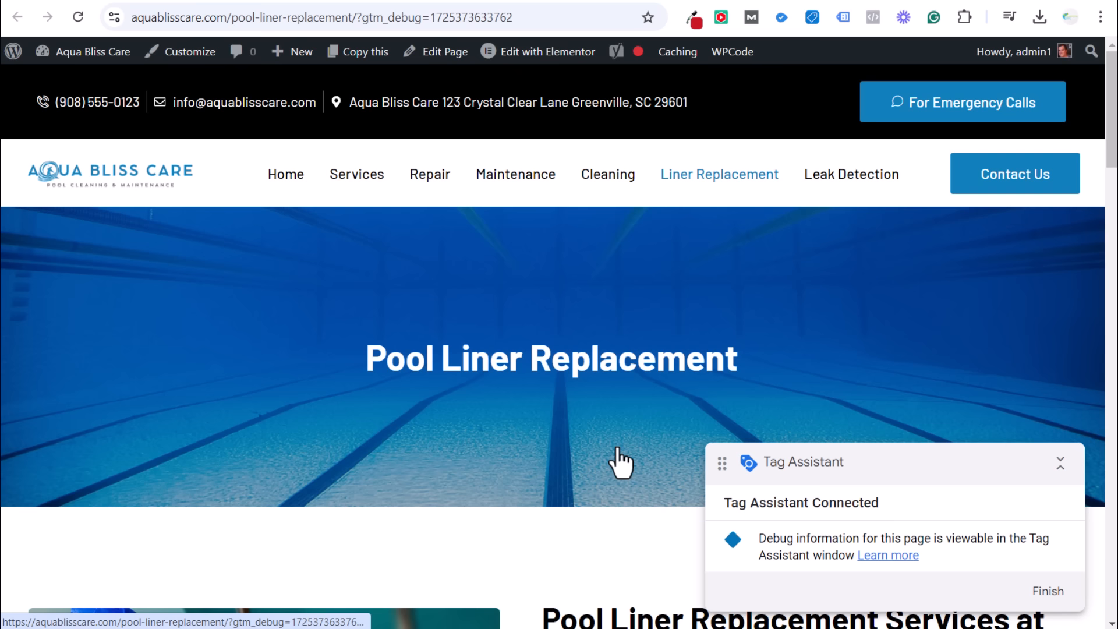
click(180, 3)
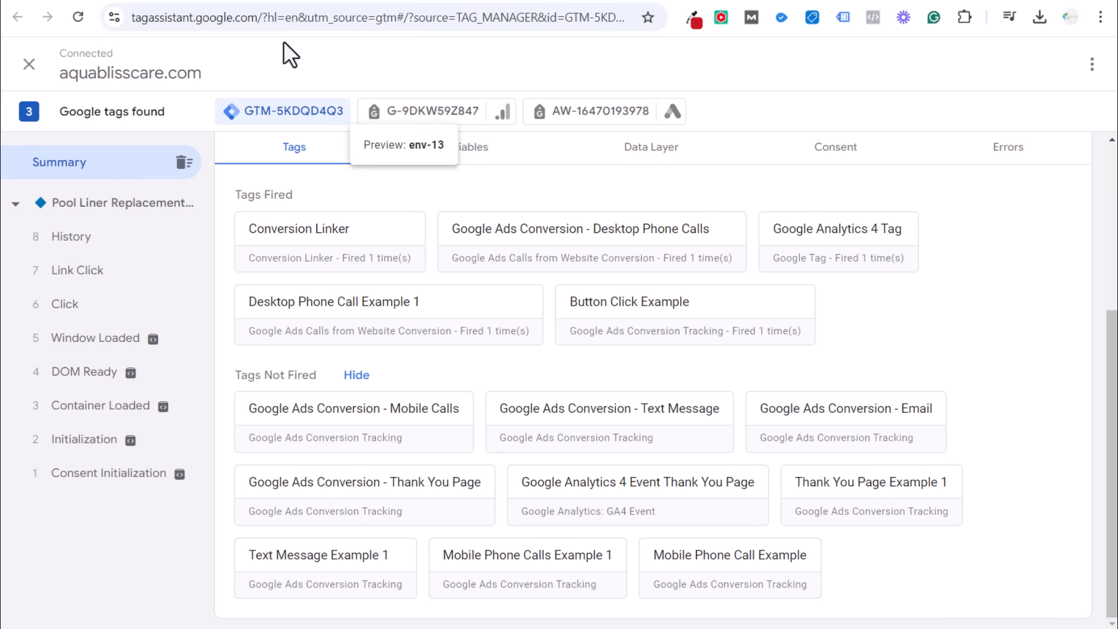
Activate the call and text buttons on the previewed page and check their resulting tags in the Tag Assistant summary.
click(207, 1)
click(723, 195)
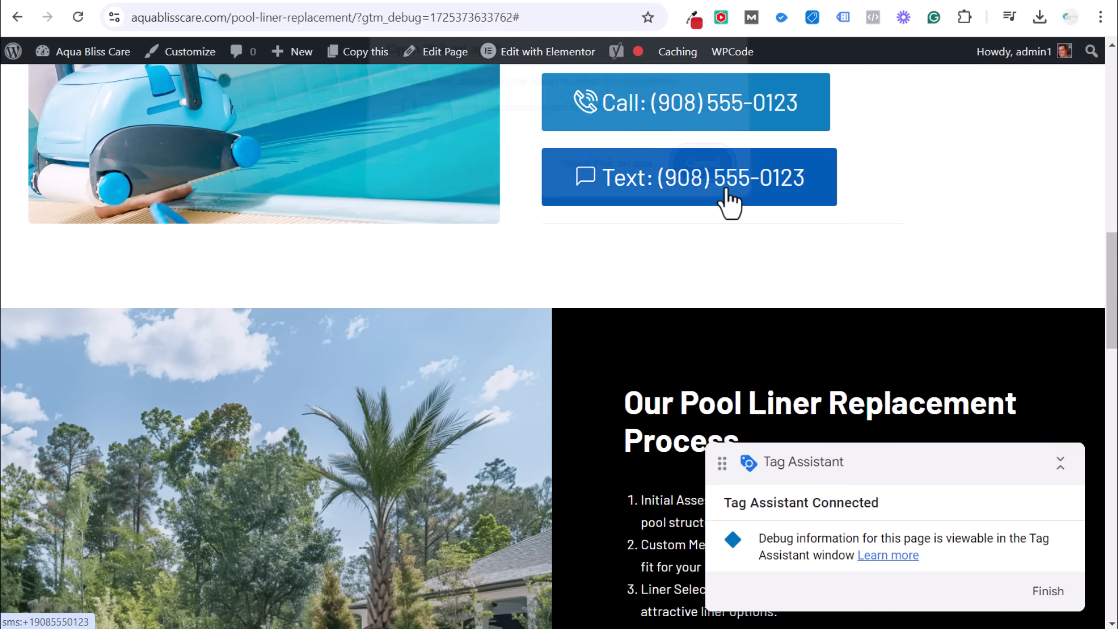
click(700, 175)
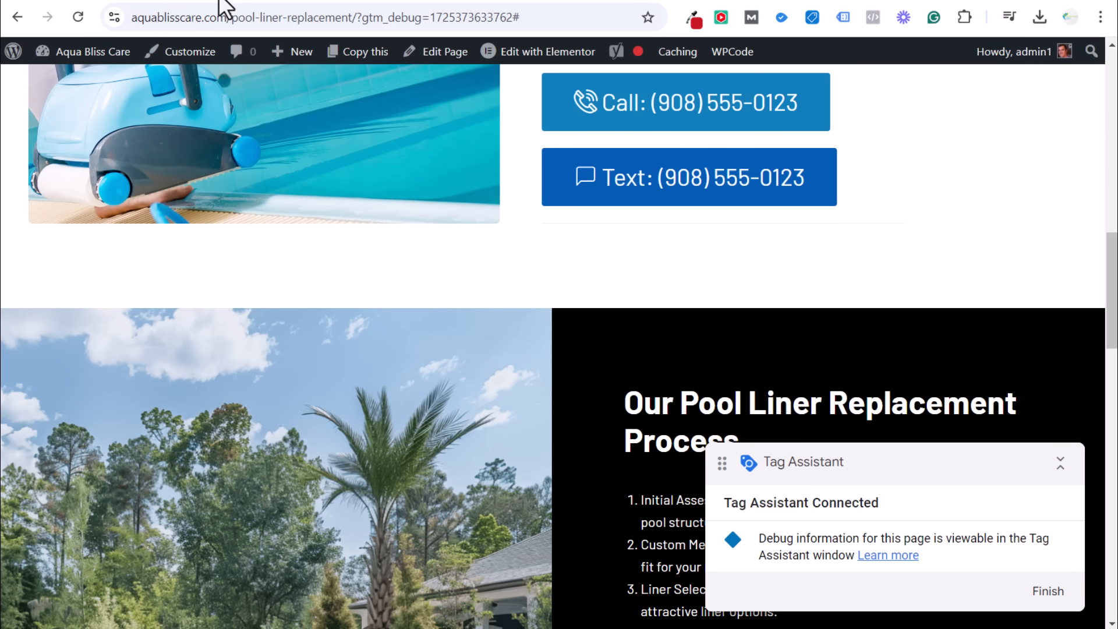
click(175, 3)
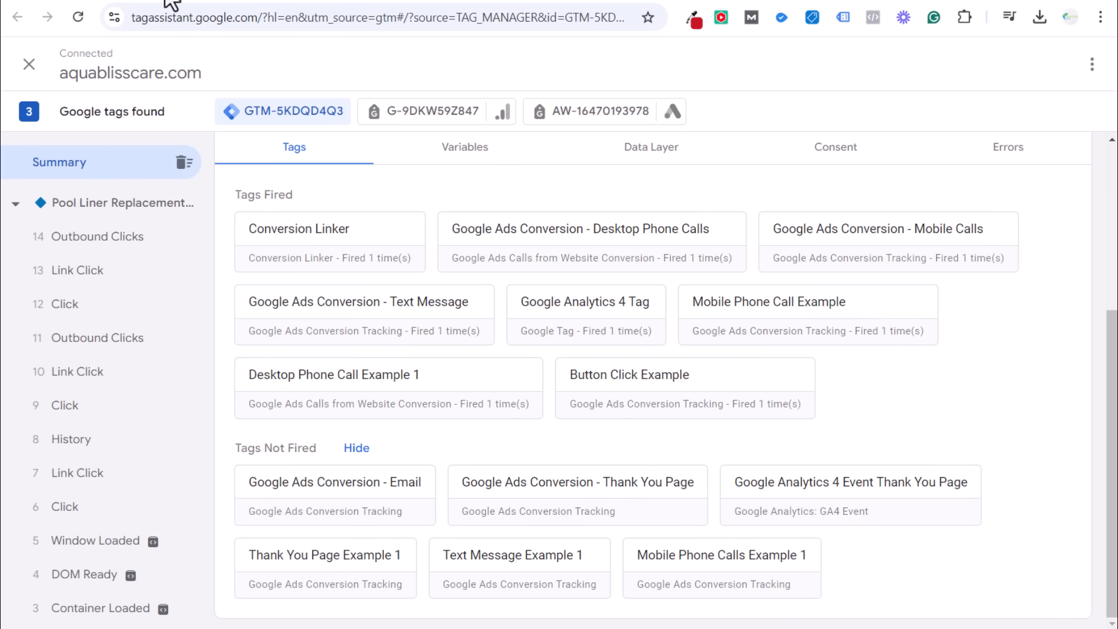
Switch to Tag Manager and open the Track This Button Trigger configuration from the Button Click Example tag for editing.
click(204, 3)
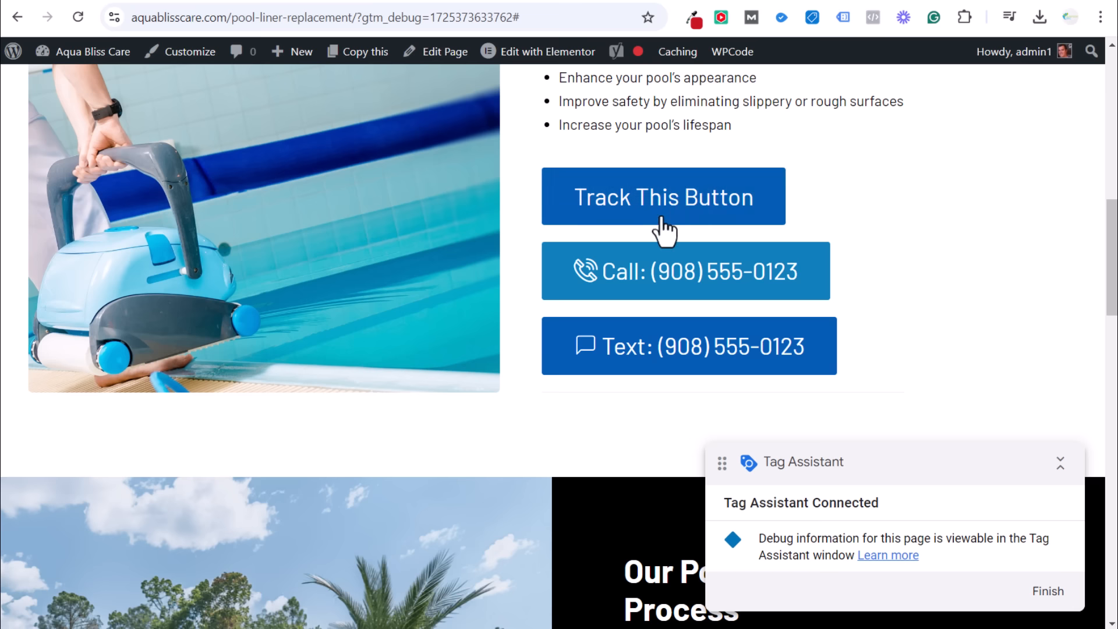
click(155, 0)
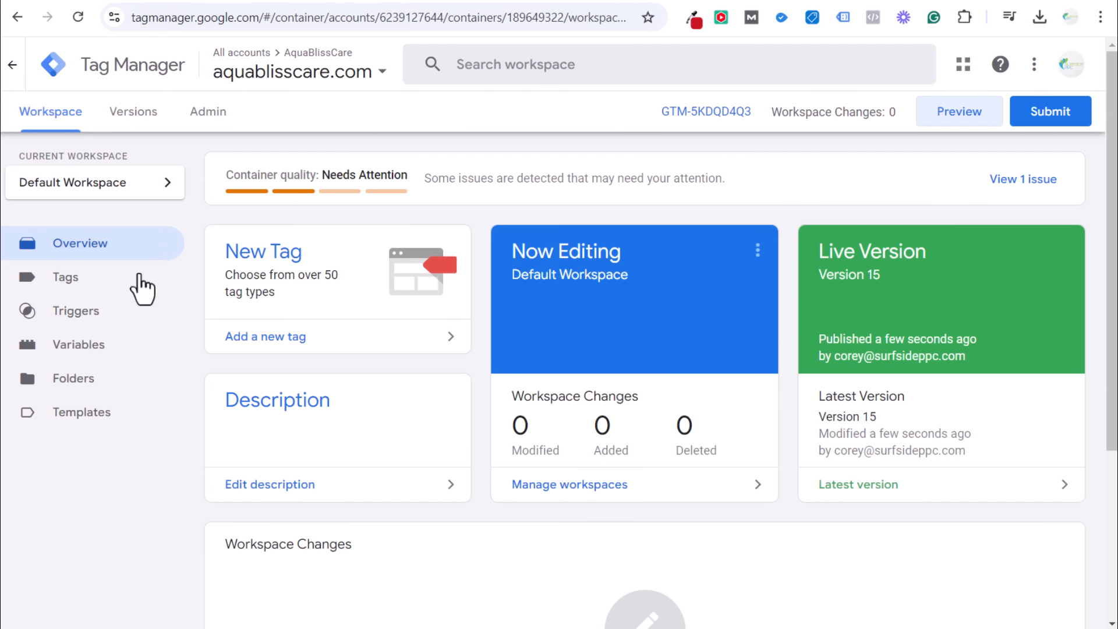
click(99, 284)
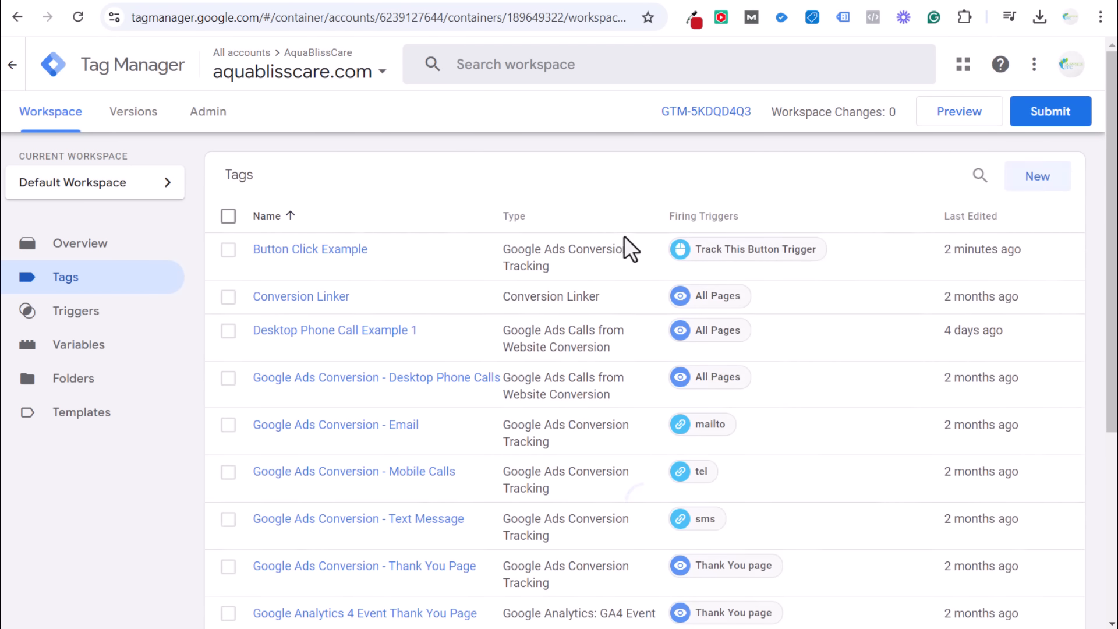
click(320, 255)
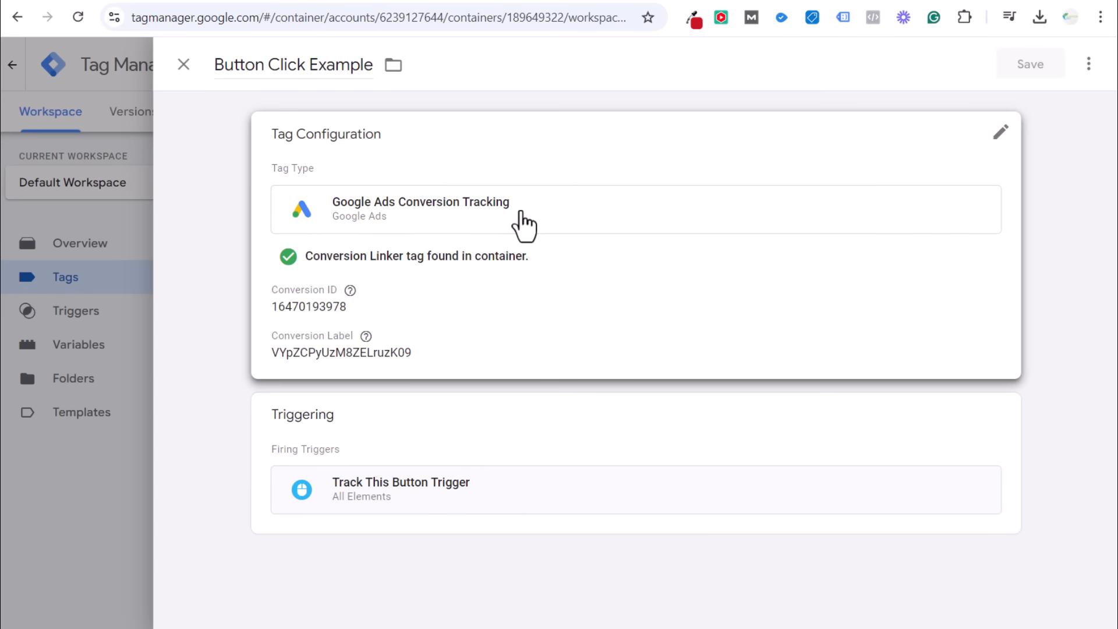
click(583, 431)
click(699, 279)
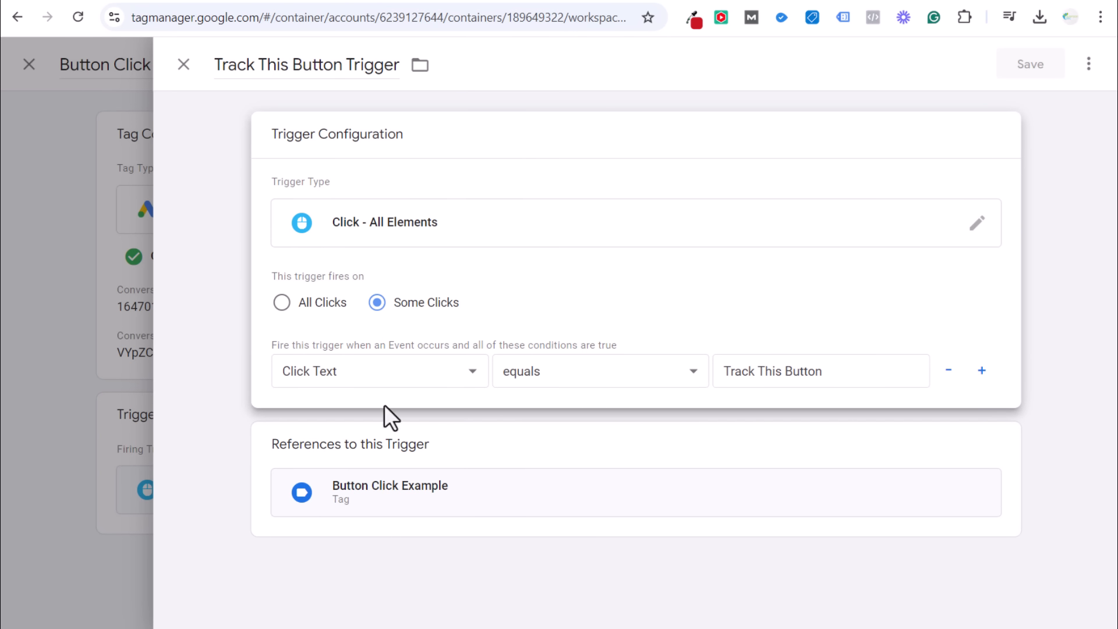
Add a second firing condition based on Page URL to the Track This Button Trigger.
click(981, 371)
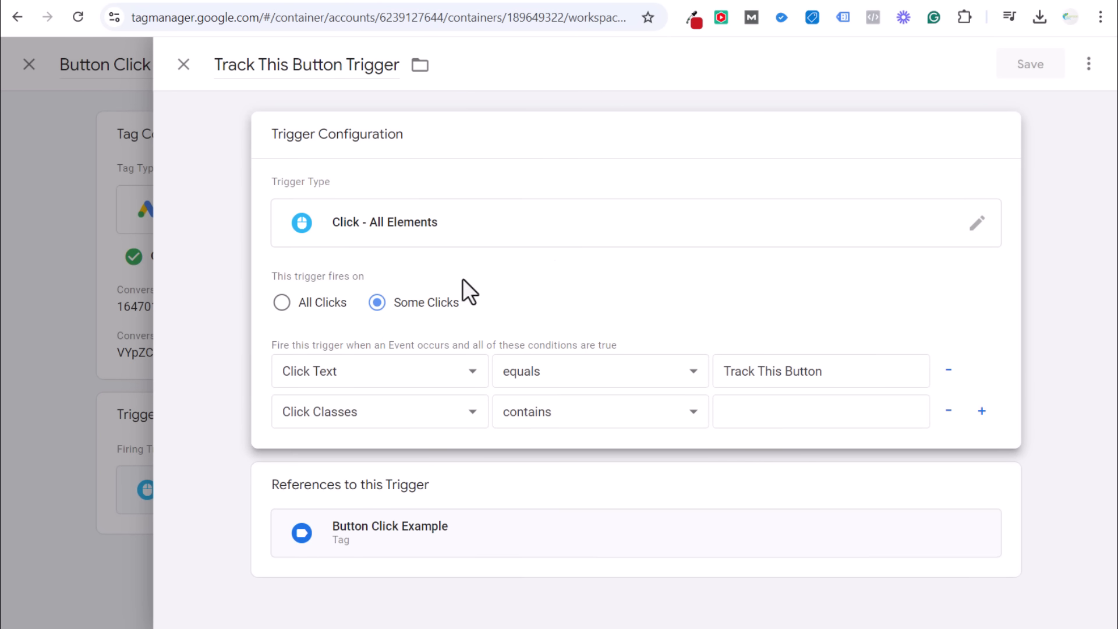
click(417, 408)
click(379, 270)
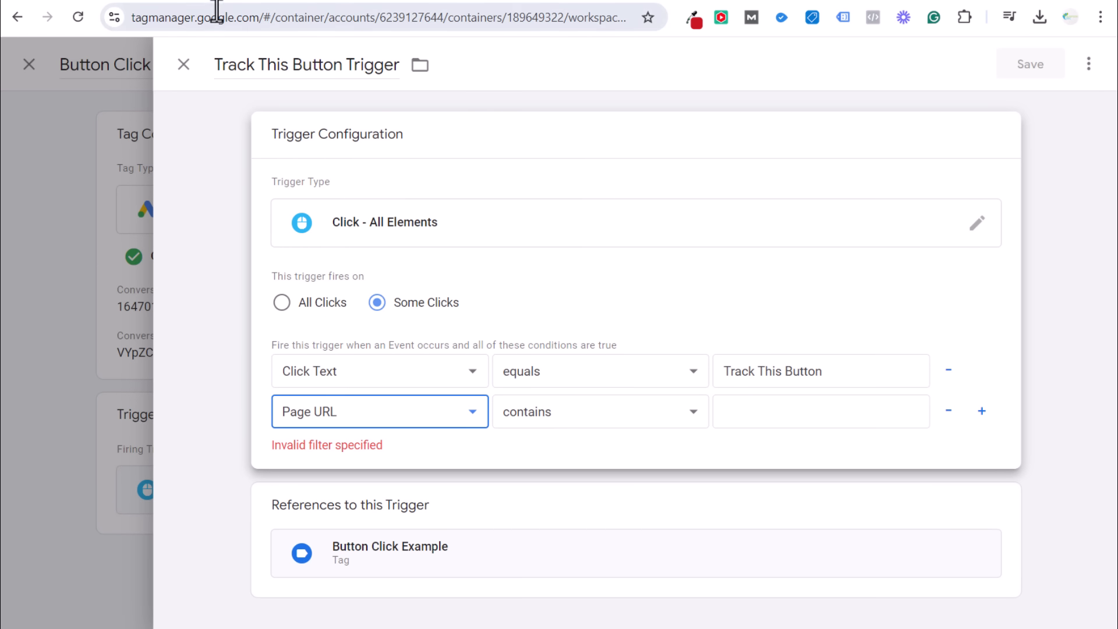
Copy pool-liner-replacement from the website page's address and enter it as the value the Page URL condition must contain.
click(146, 0)
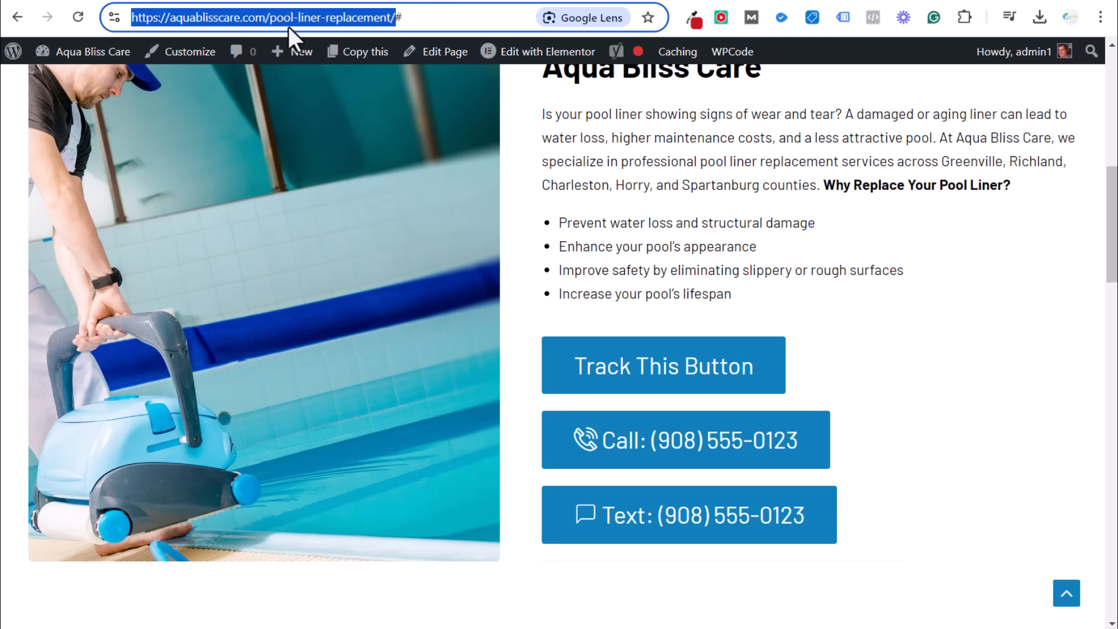
click(263, 19)
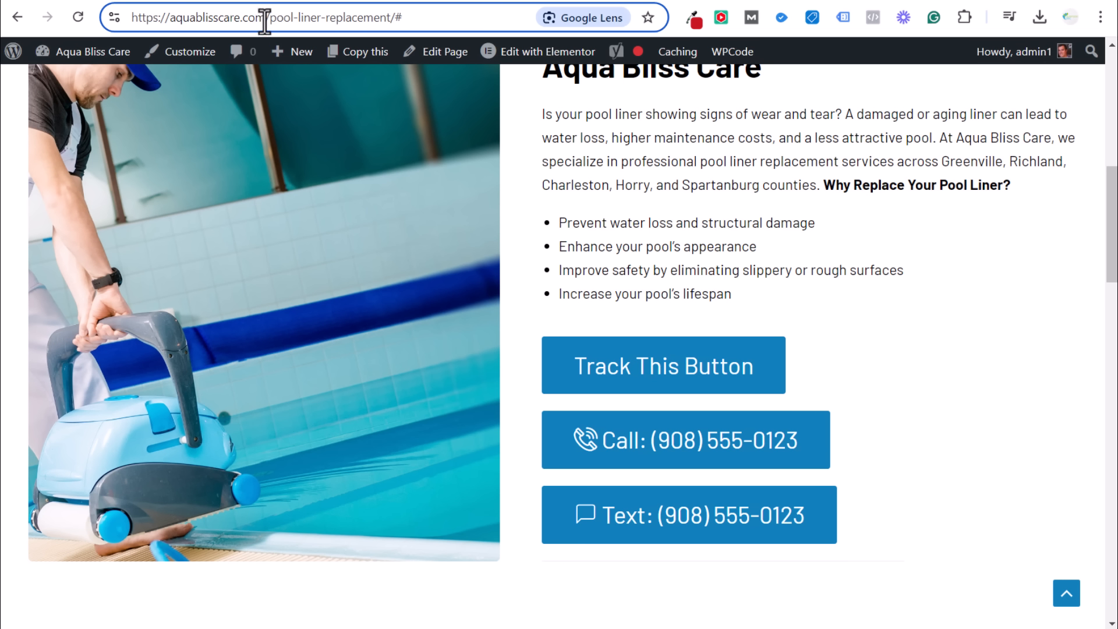
drag(267, 21, 389, 21)
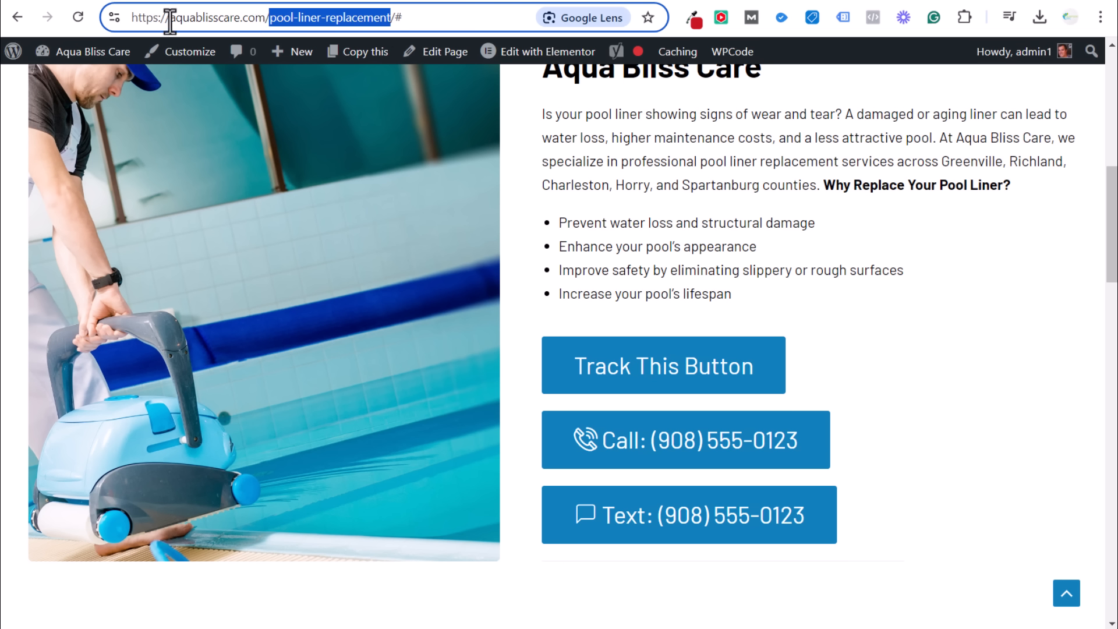
click(170, 0)
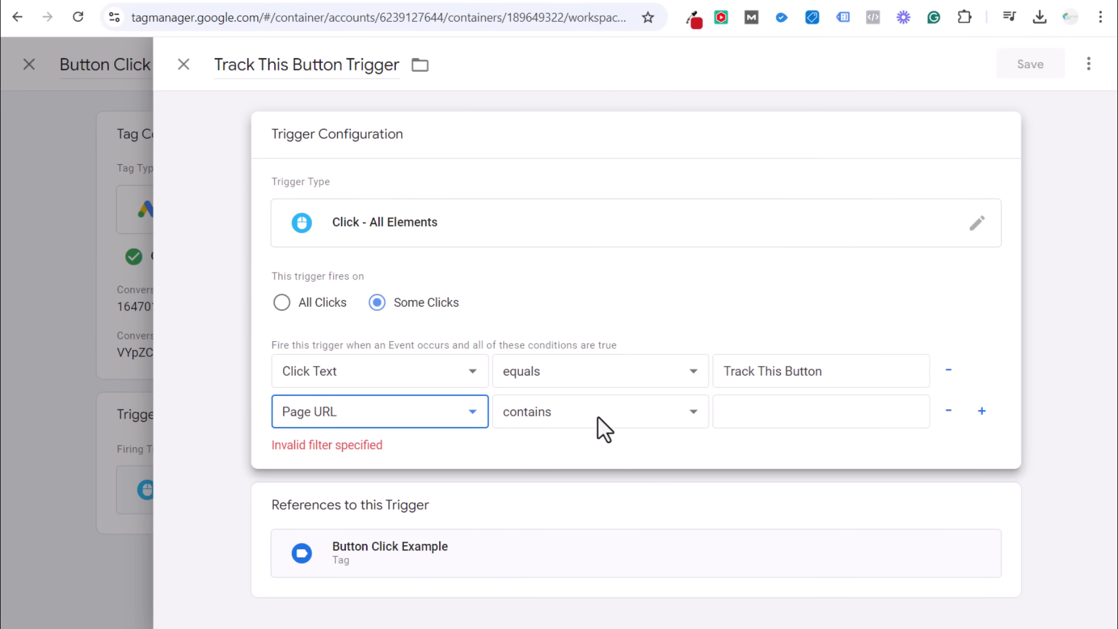
click(730, 401)
text(pool-liner-replacement)
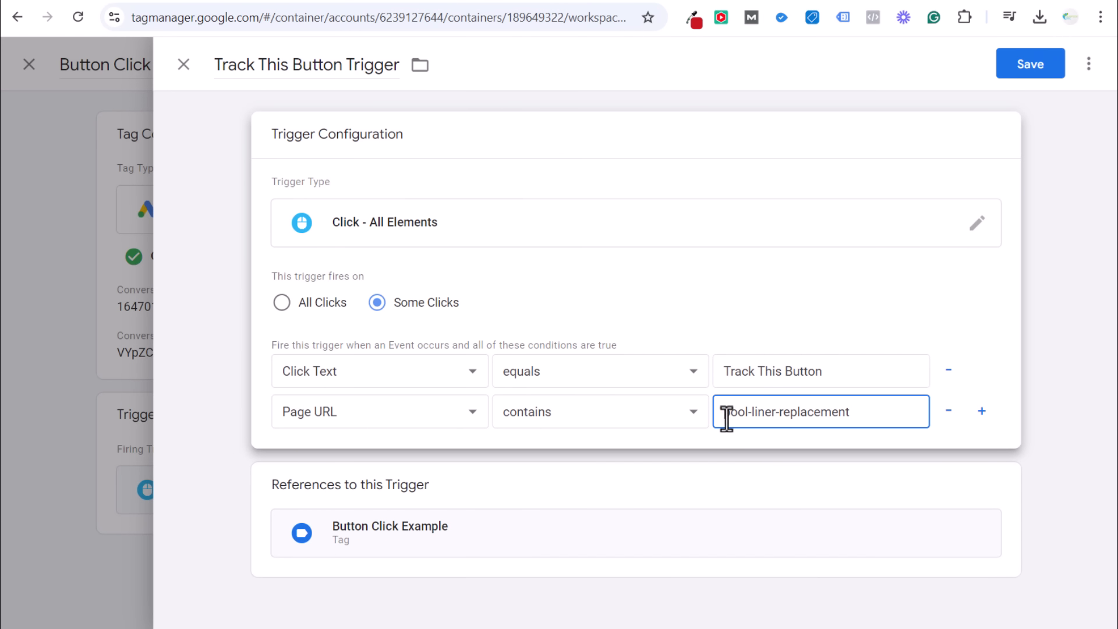
Save the Track This Button Trigger, review its firing conditions, and return to the Button Click Example tag.
click(362, 418)
click(620, 419)
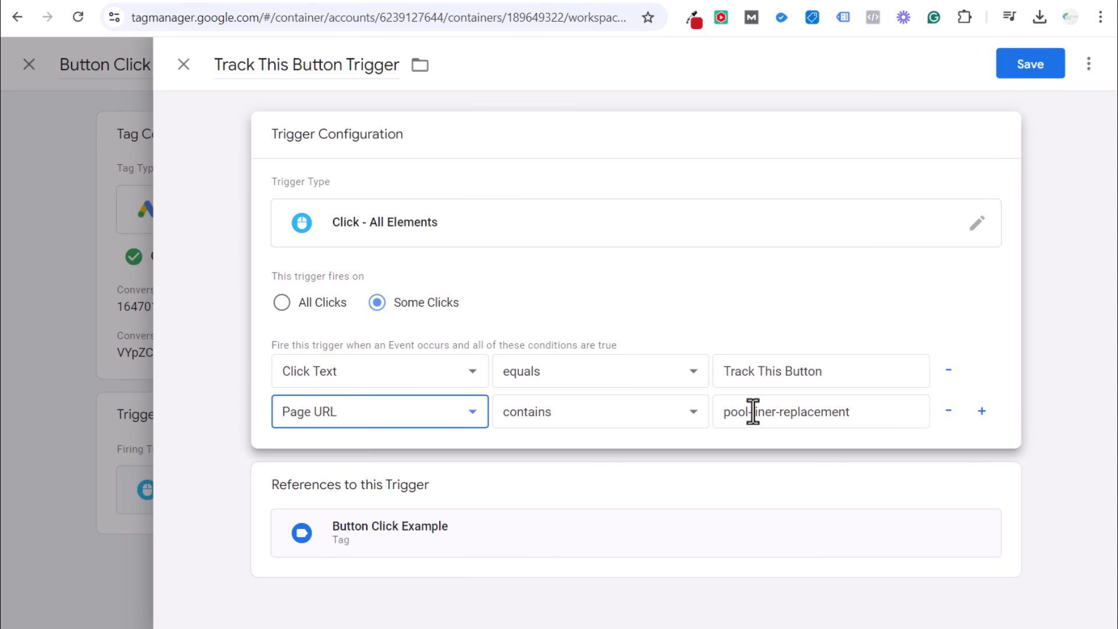
click(750, 413)
click(1029, 65)
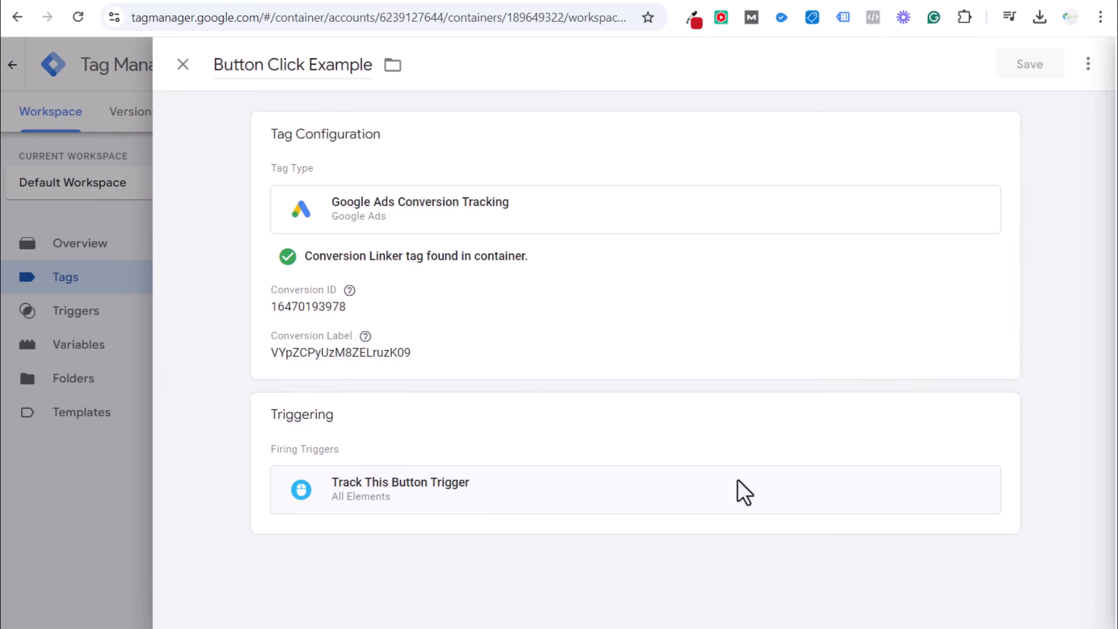
click(592, 499)
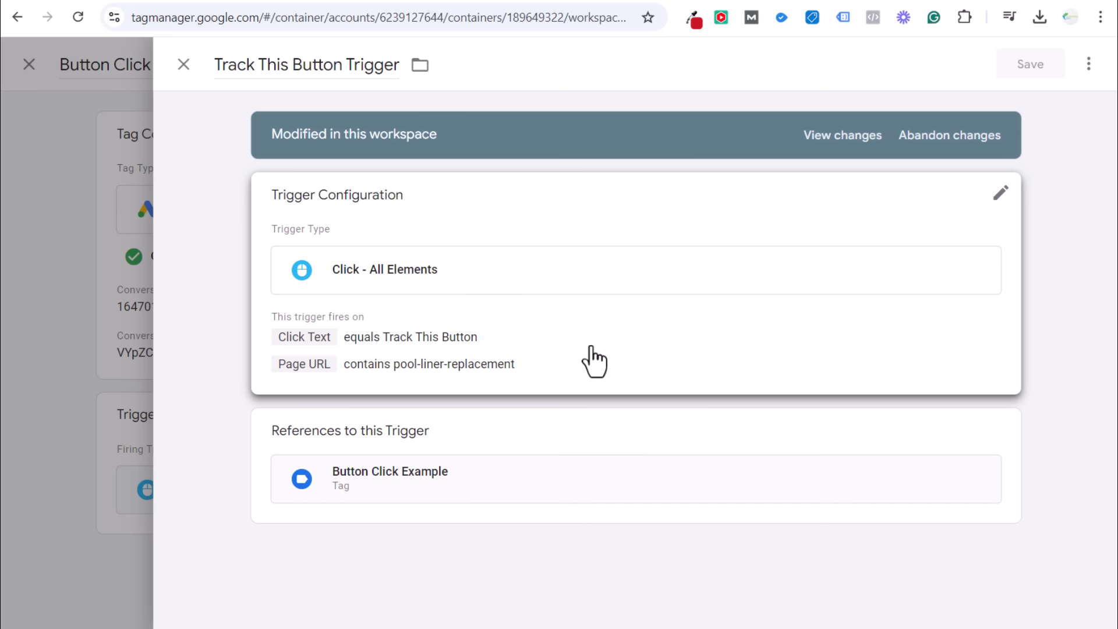
click(184, 64)
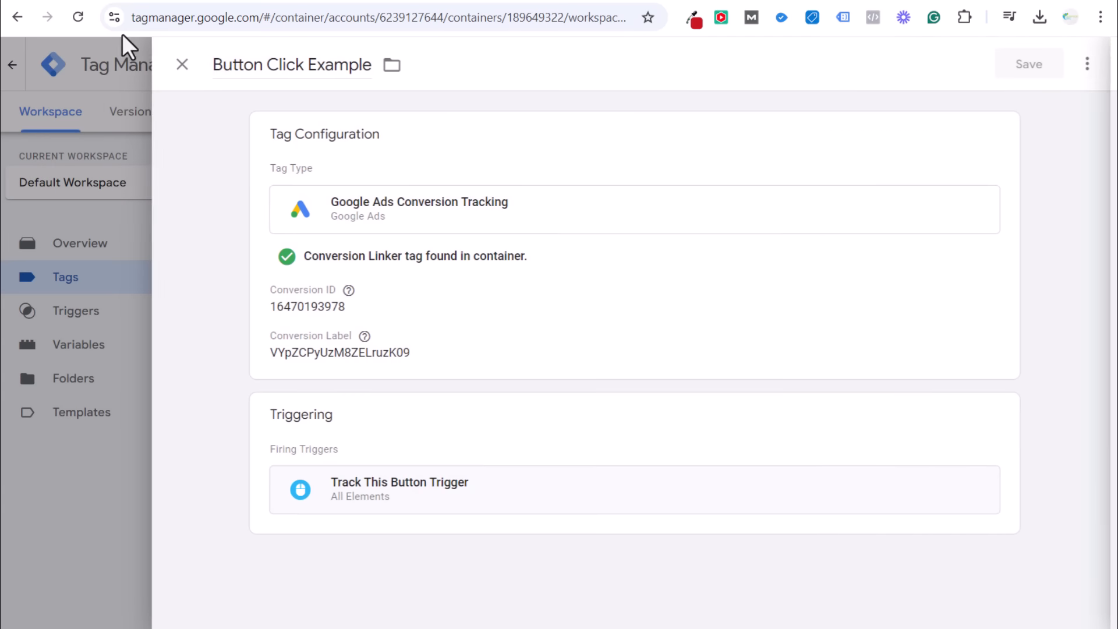
Switch to Google Ads, close the new conversion action page, and open the campaigns list.
click(102, 5)
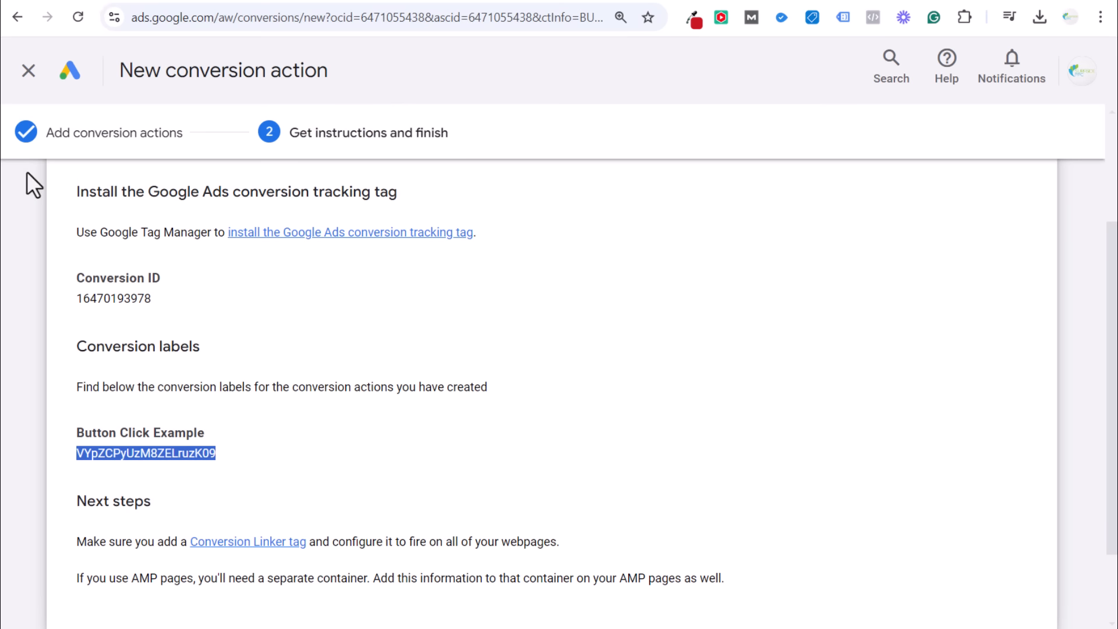
click(26, 79)
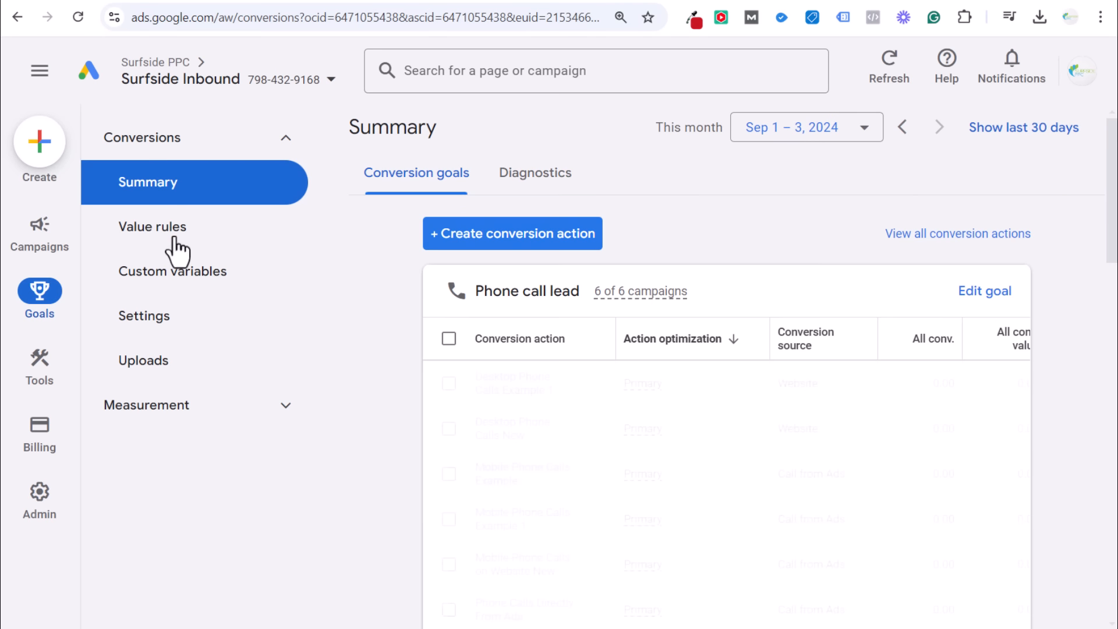
mouse_move(61, 233)
click(155, 272)
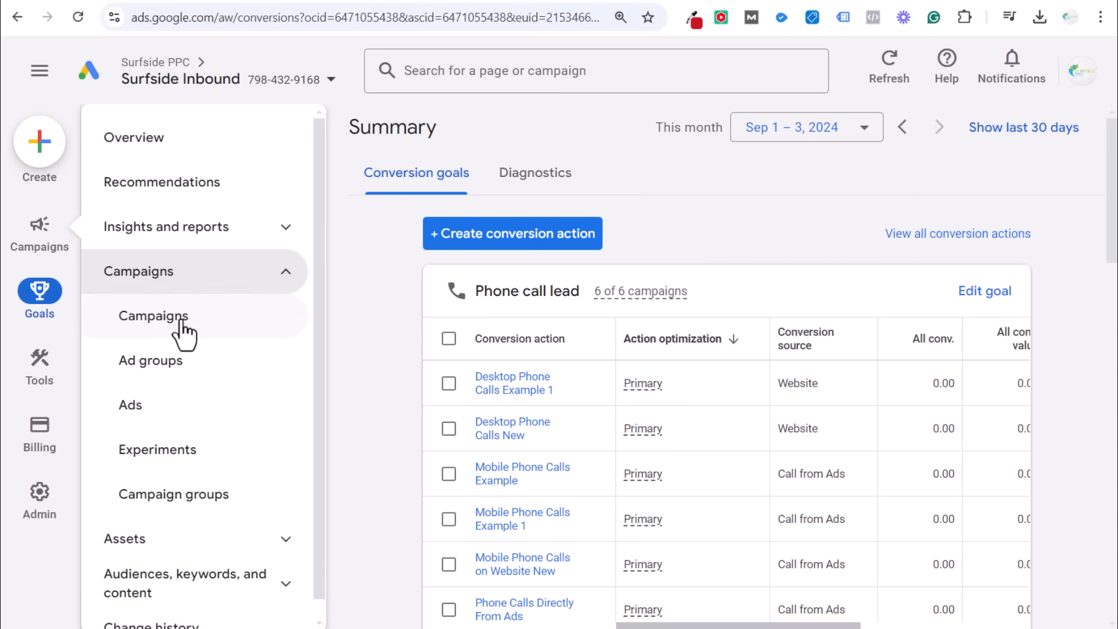
click(213, 321)
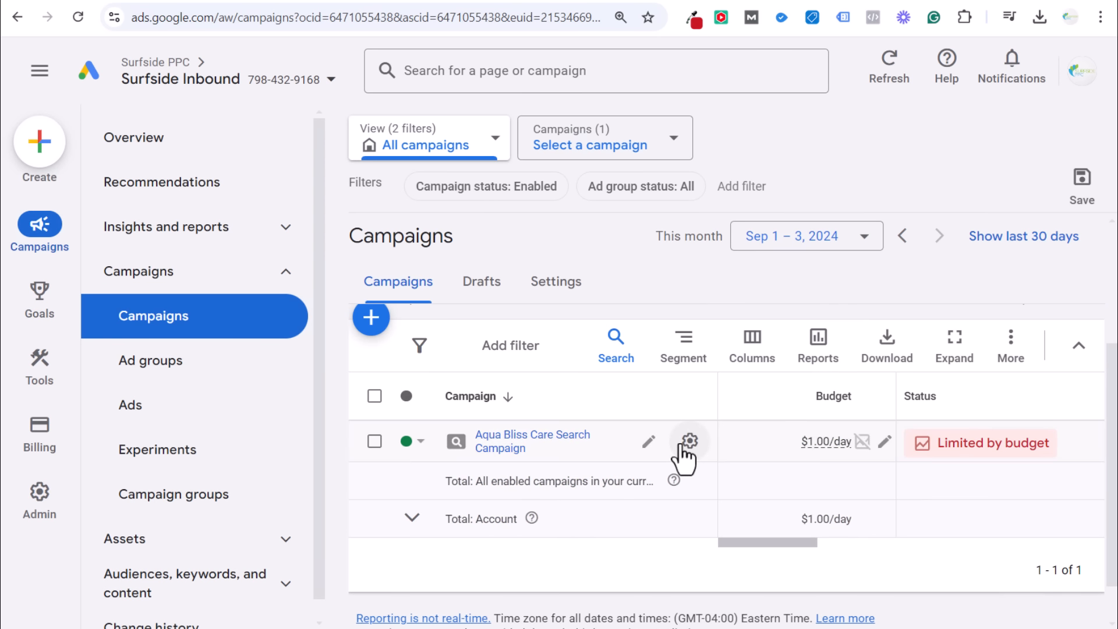
Open the Aqua Bliss Care Search Campaign settings and review the conversion actions under its Contacts and Phone call leads goals.
click(679, 445)
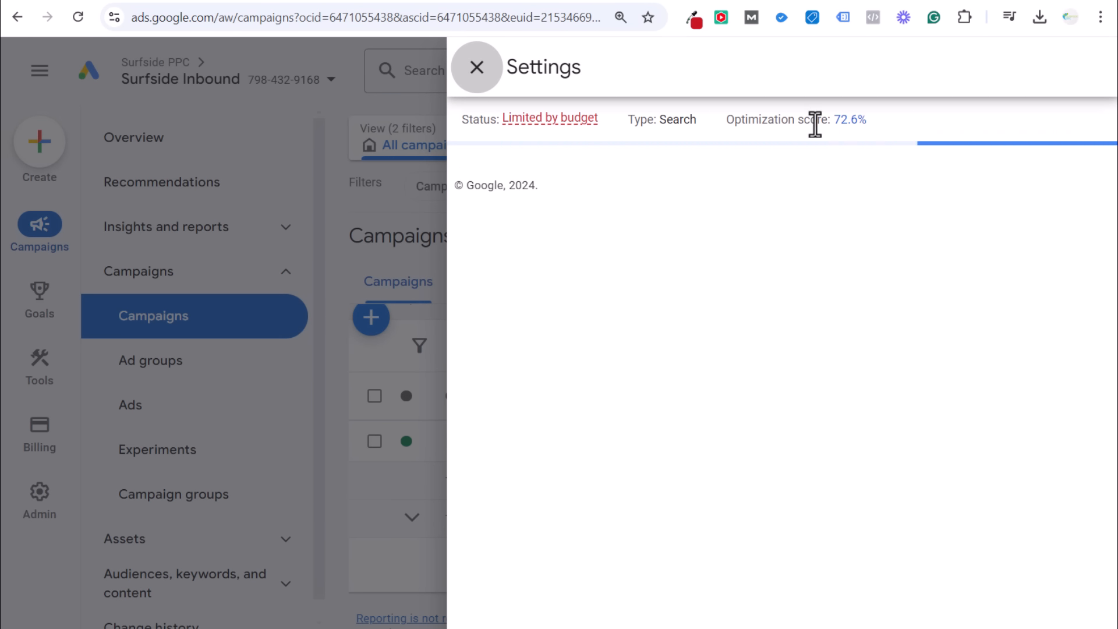
click(989, 239)
scroll(931, 232, down, 2)
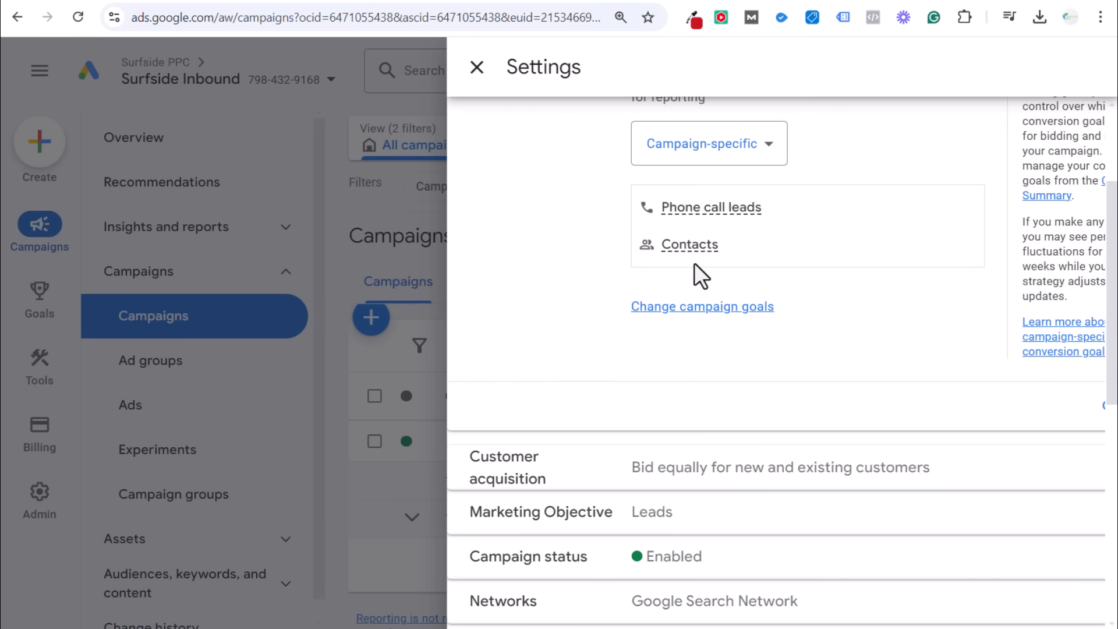
mouse_move(674, 250)
scroll(706, 439, down, 1)
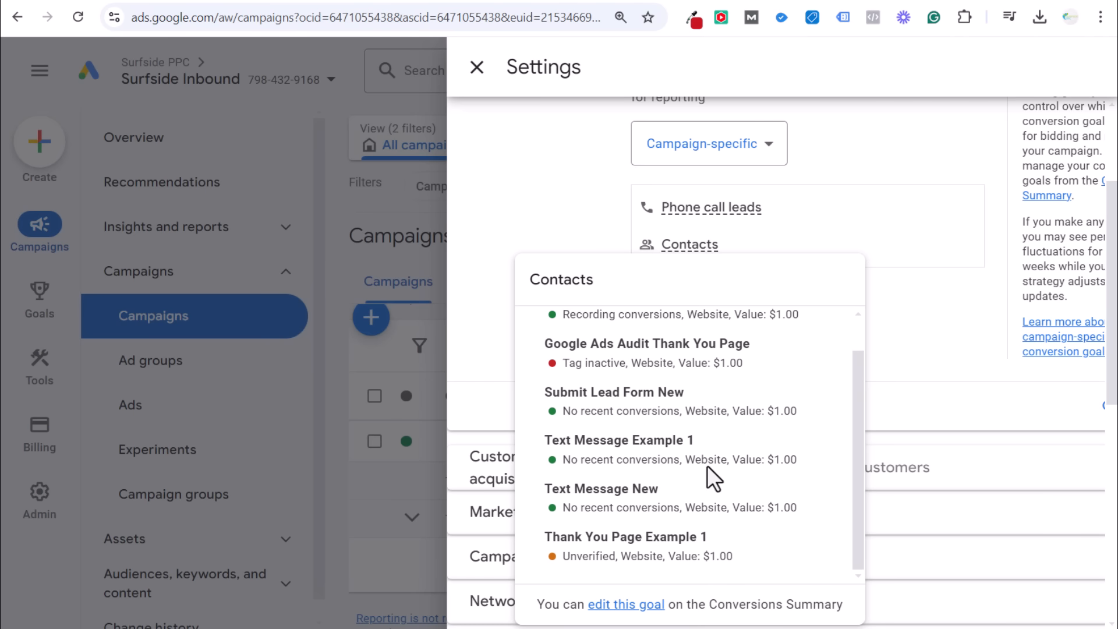
scroll(722, 437, up, 1)
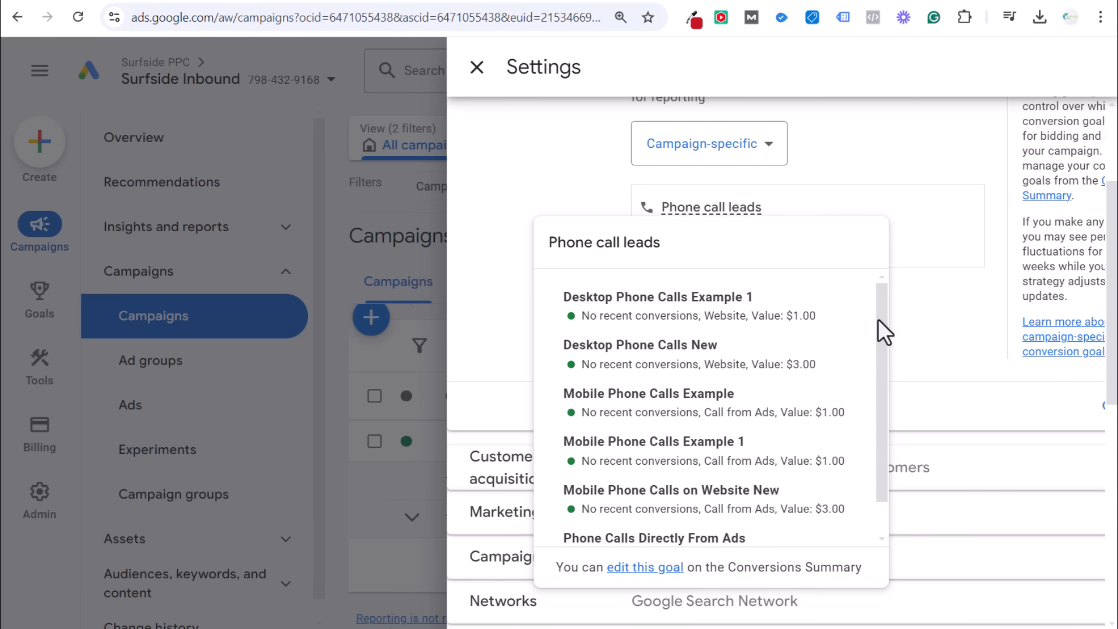
Add Request quotes to the campaign's conversion goals, save the selection, and check which conversion action it includes.
click(731, 307)
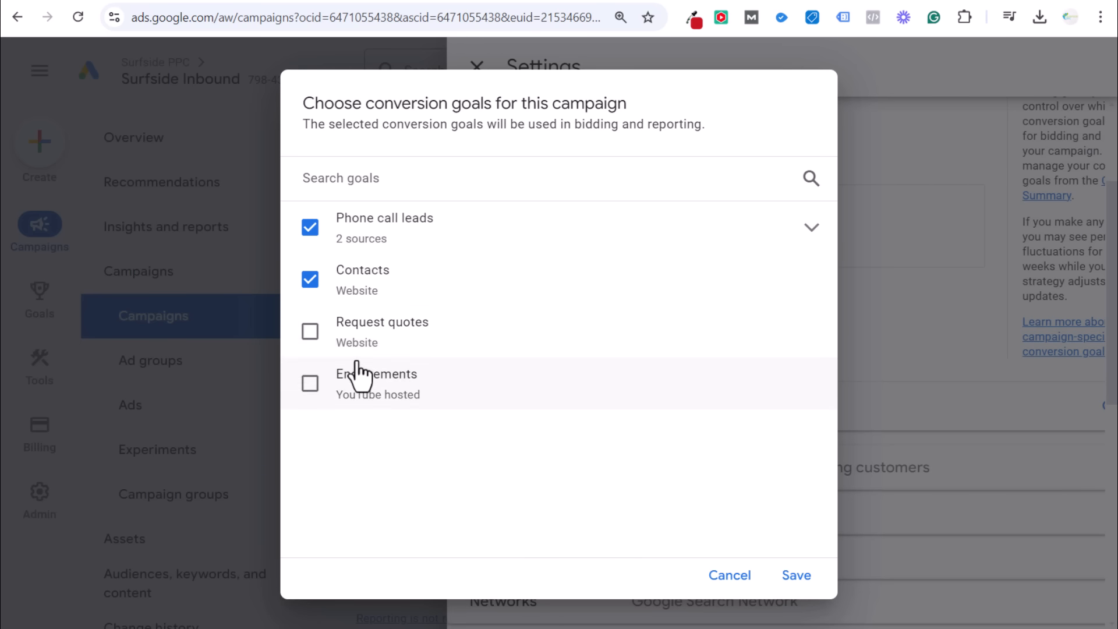
click(308, 338)
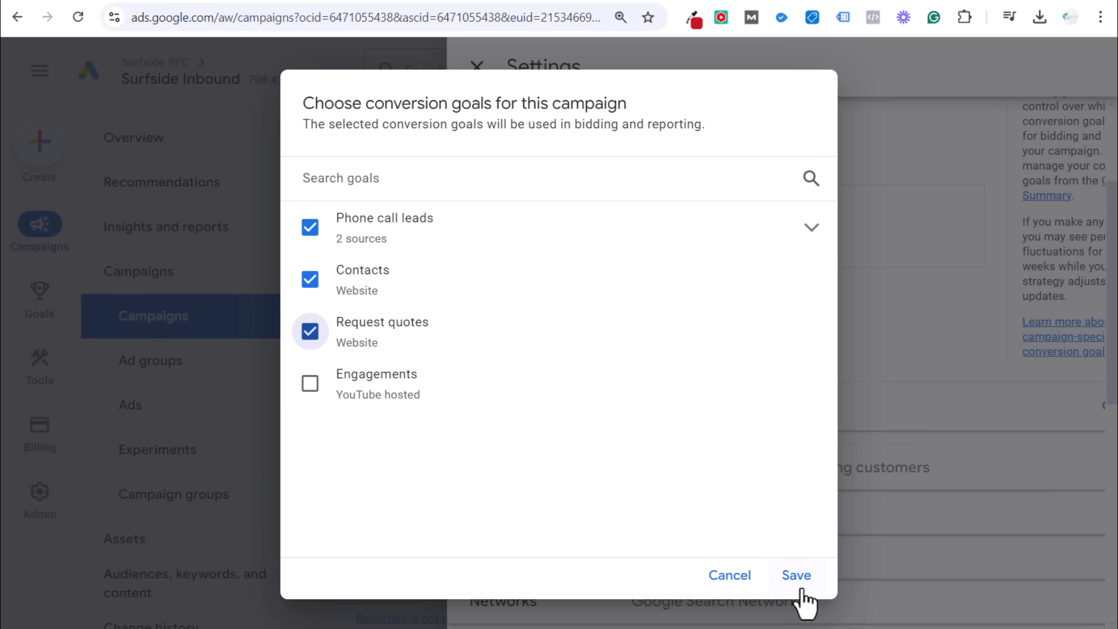
click(795, 574)
mouse_move(707, 285)
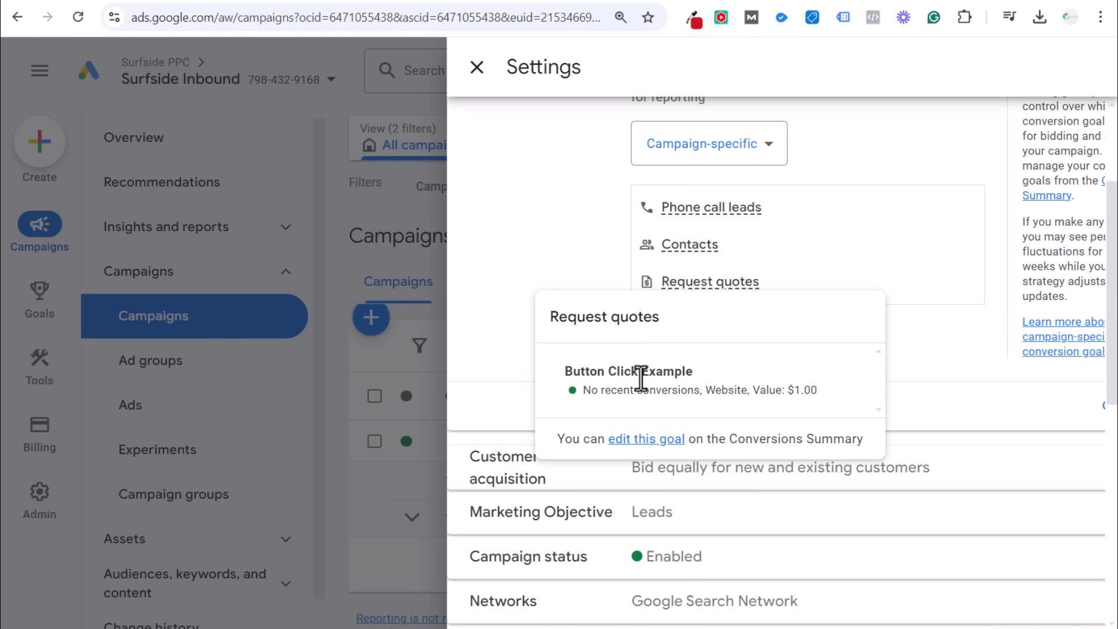
drag(581, 391, 716, 406)
click(734, 409)
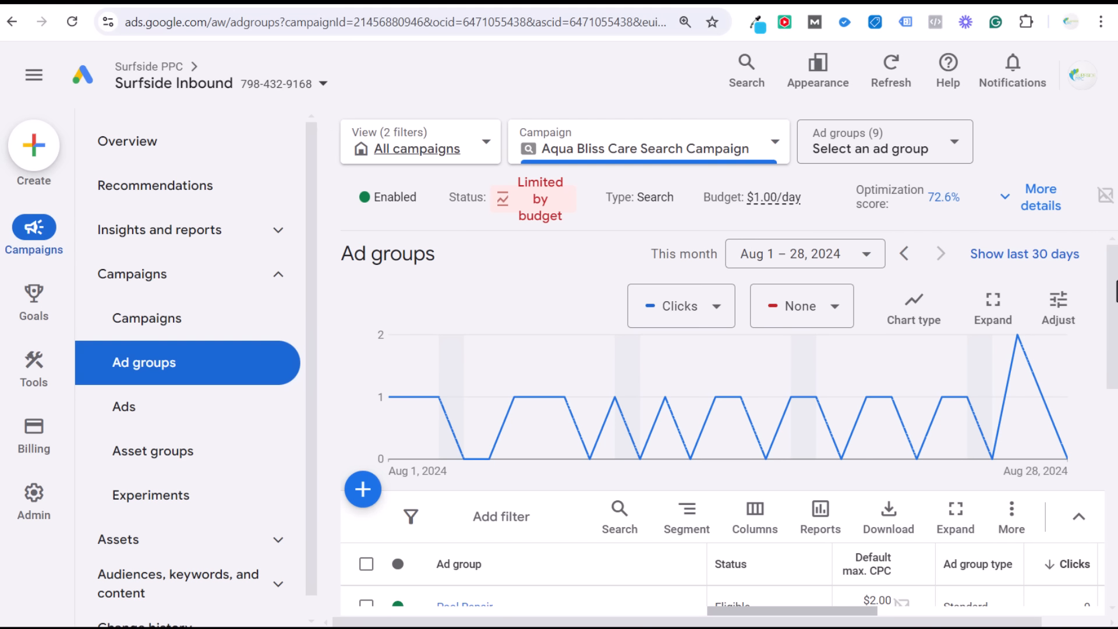
Start a new ad group in the Aqua Bliss Care Search Campaign and go to its keyword section.
scroll(1112, 302, down, 3)
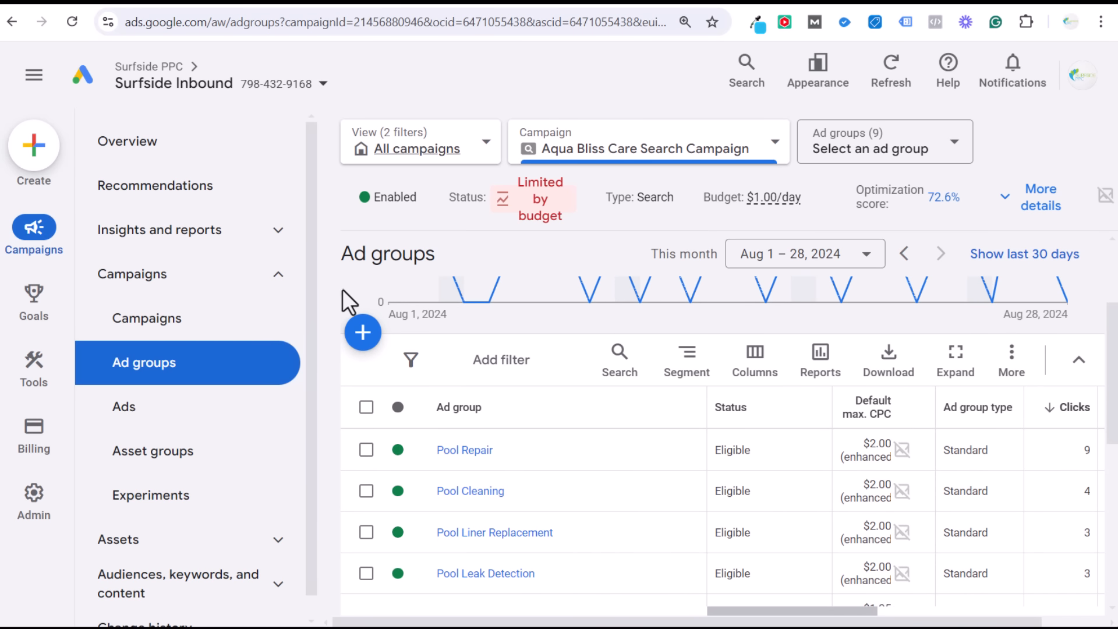
click(365, 341)
scroll(704, 335, down, 5)
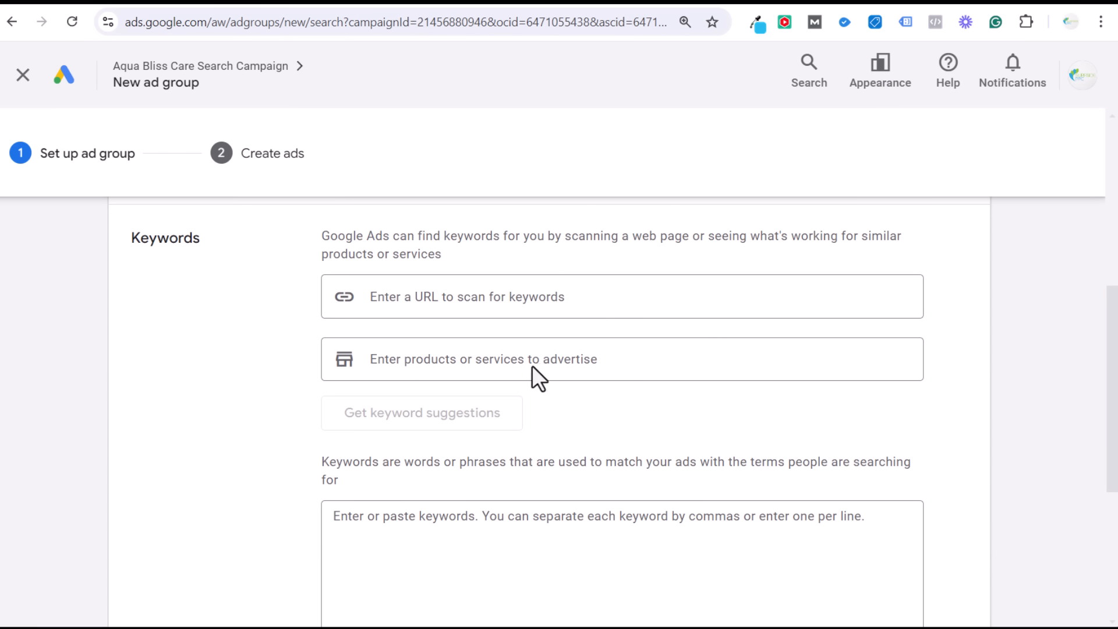
Generate keyword suggestions for the service "swimming pool cleaning services" and return to the start of the suggested list.
click(488, 359)
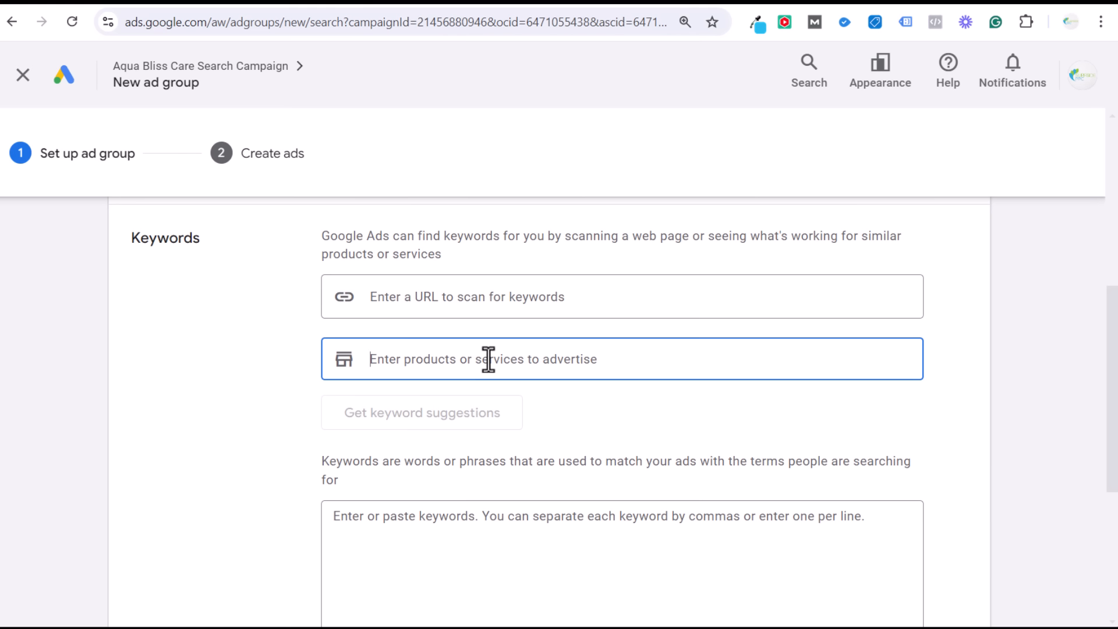
text(swimming pool)
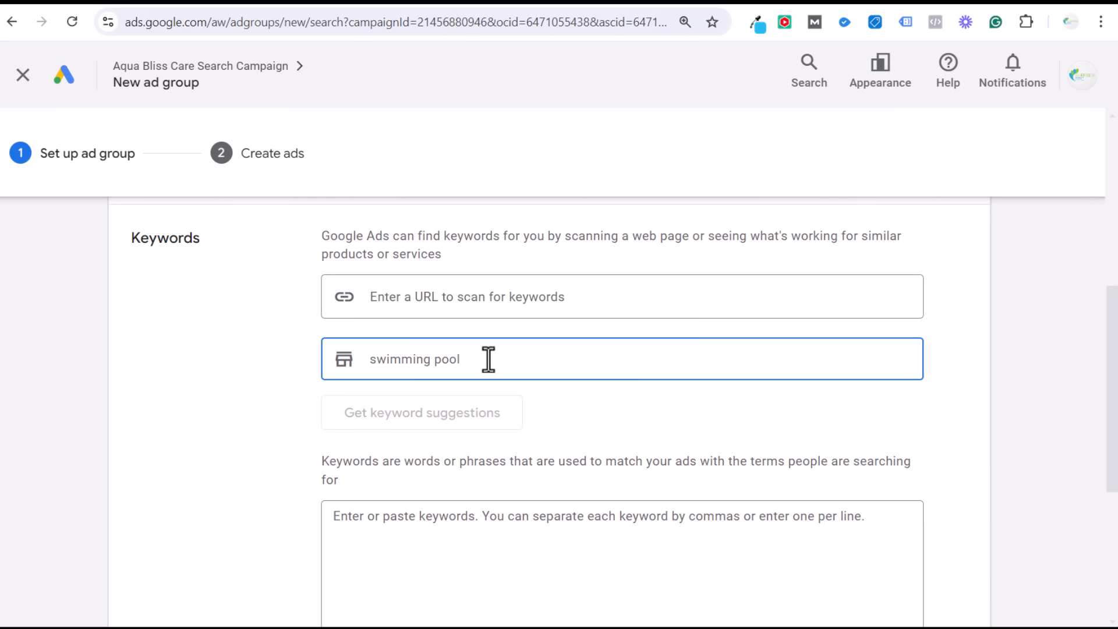
text( cleaning services)
key(Return)
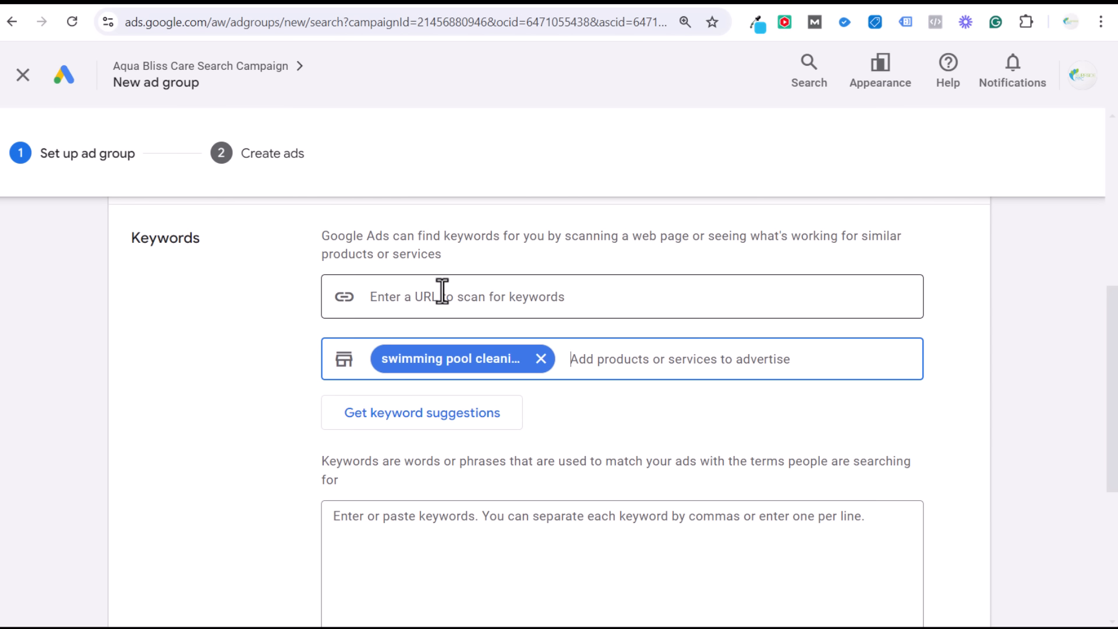
click(411, 422)
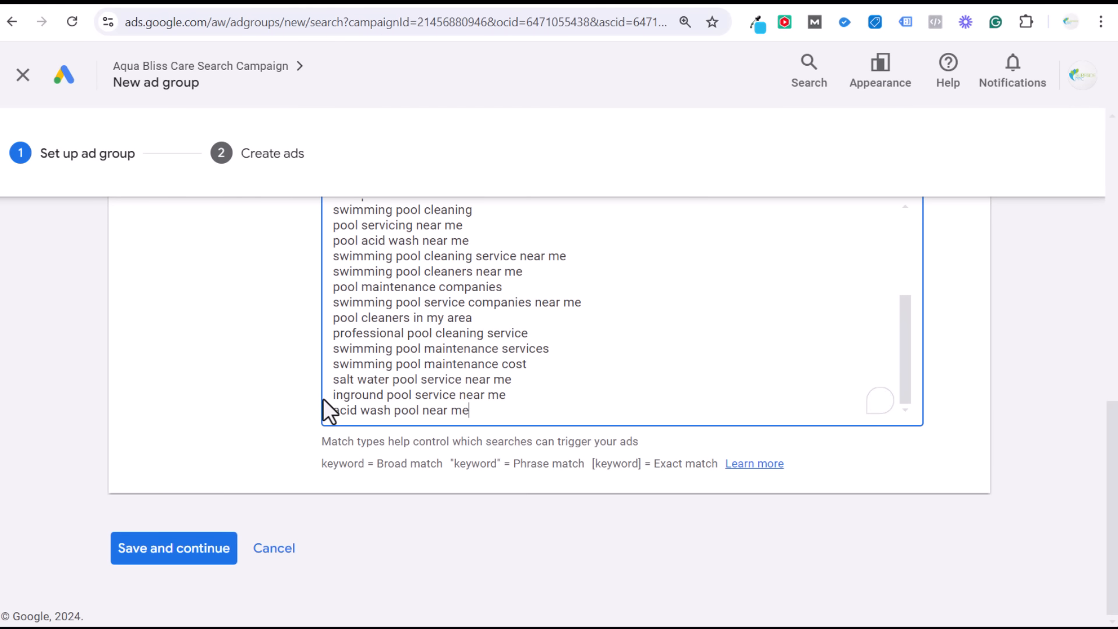
scroll(272, 402, up, 1)
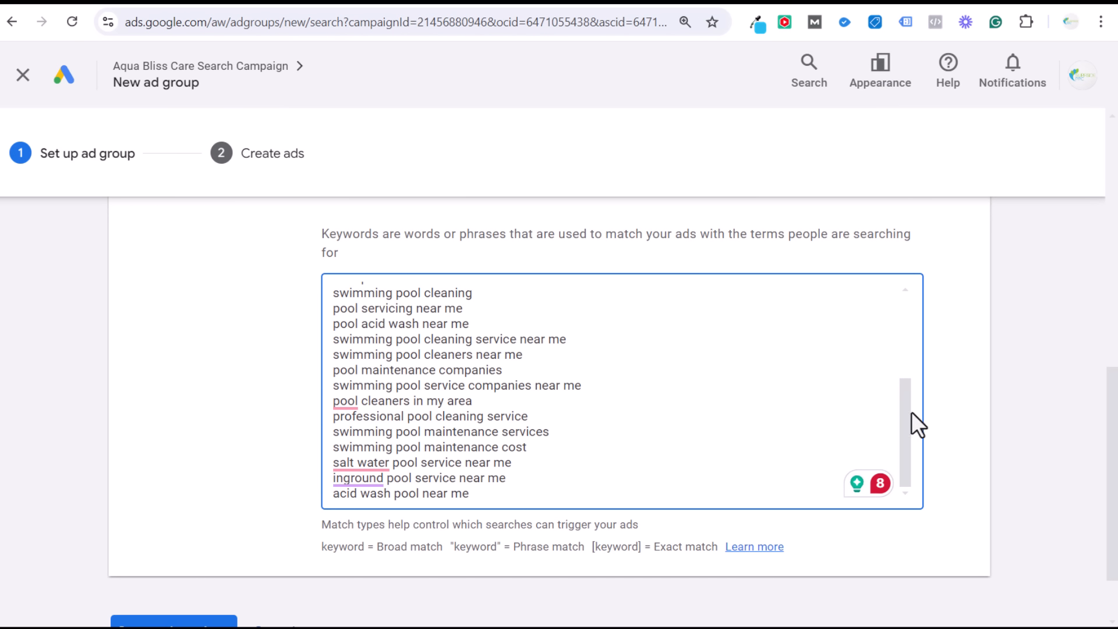
drag(906, 417, 908, 323)
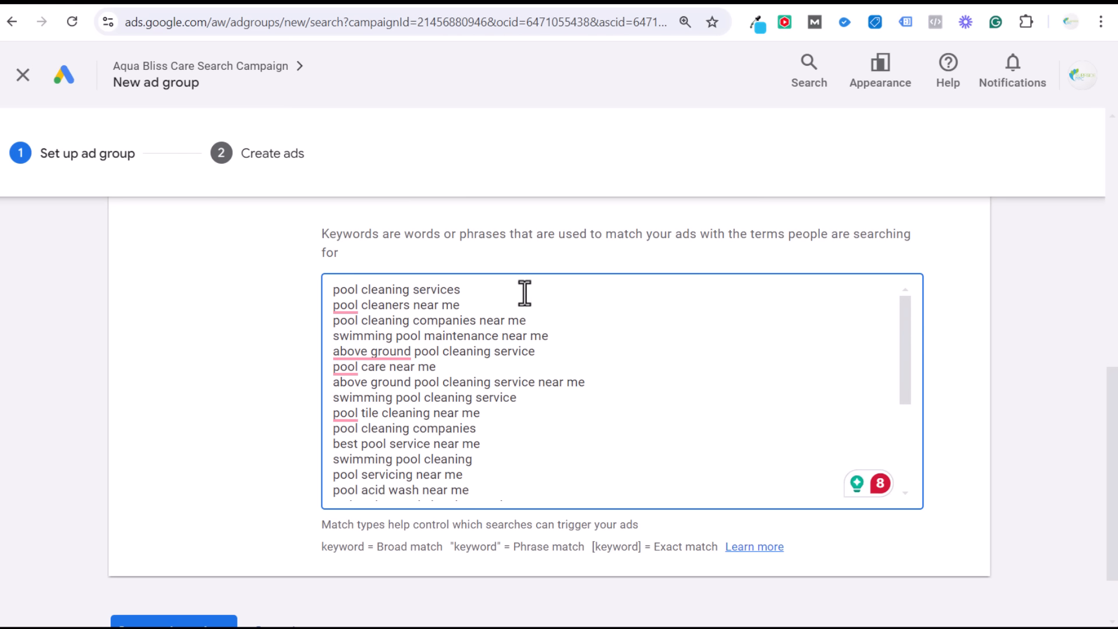
Add the keyword "pool cleaning kits" above the suggested keywords, separated from them by a blank line.
double_click(401, 305)
click(332, 289)
key(Return)
key(Return)
text(p)
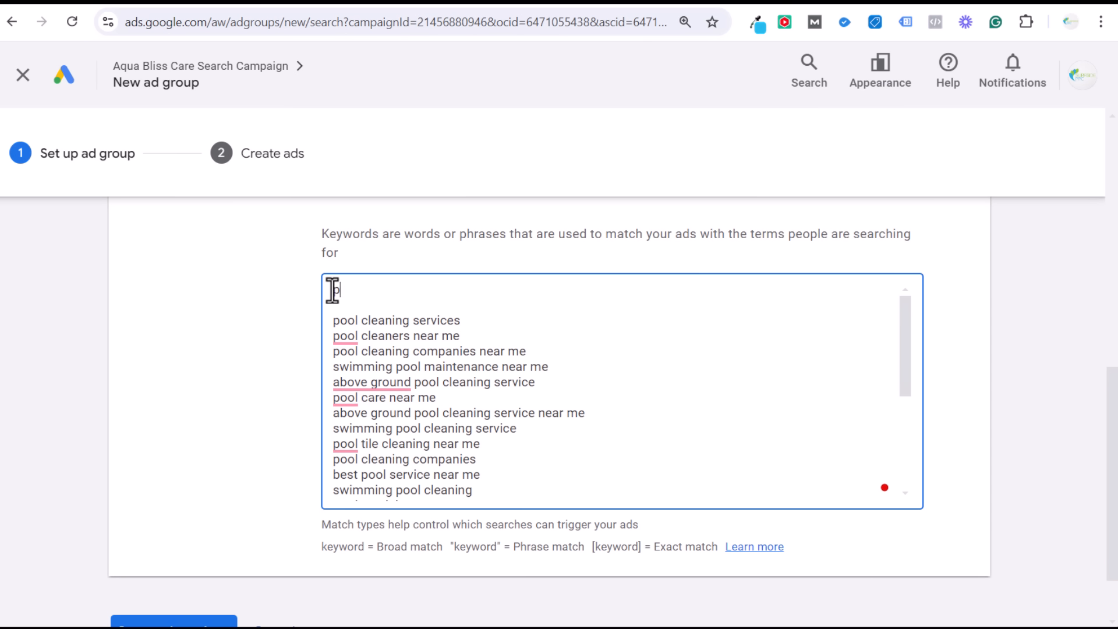
text(ool cleaning kits)
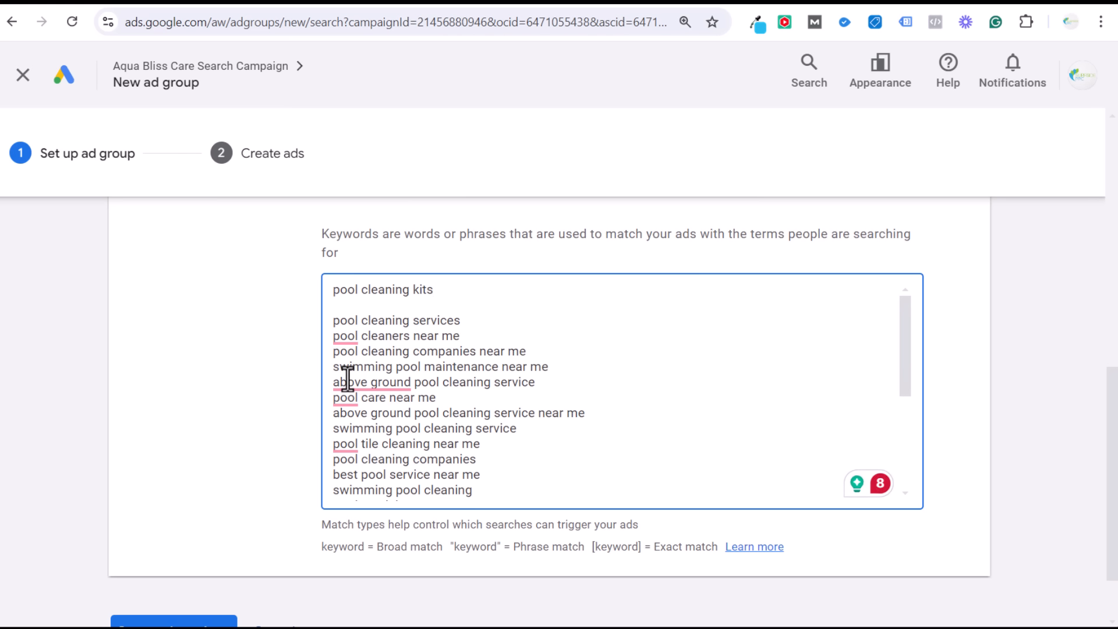
Replace the "pool cleaning kits" keyword with "swimming pool cleaning".
drag(439, 292, 318, 292)
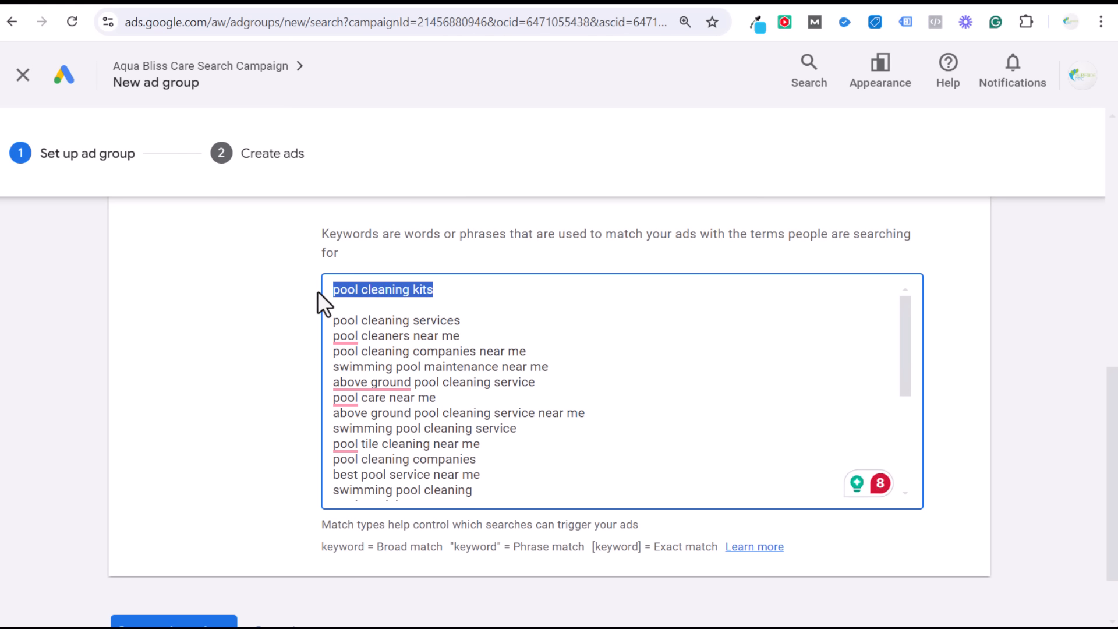
key(BackSpace)
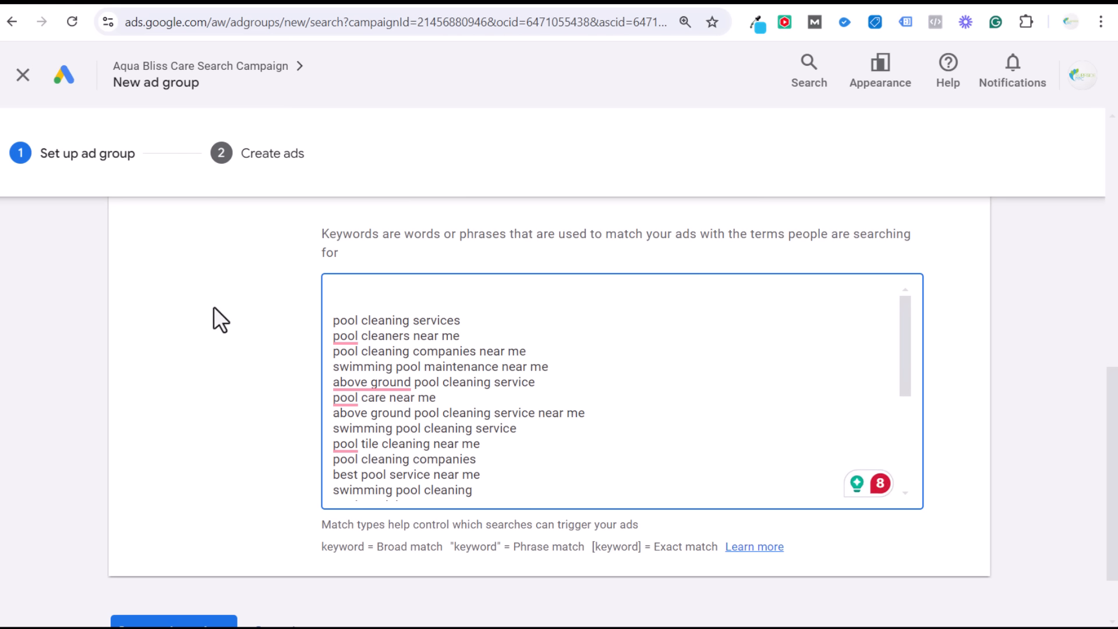
drag(487, 492, 390, 286)
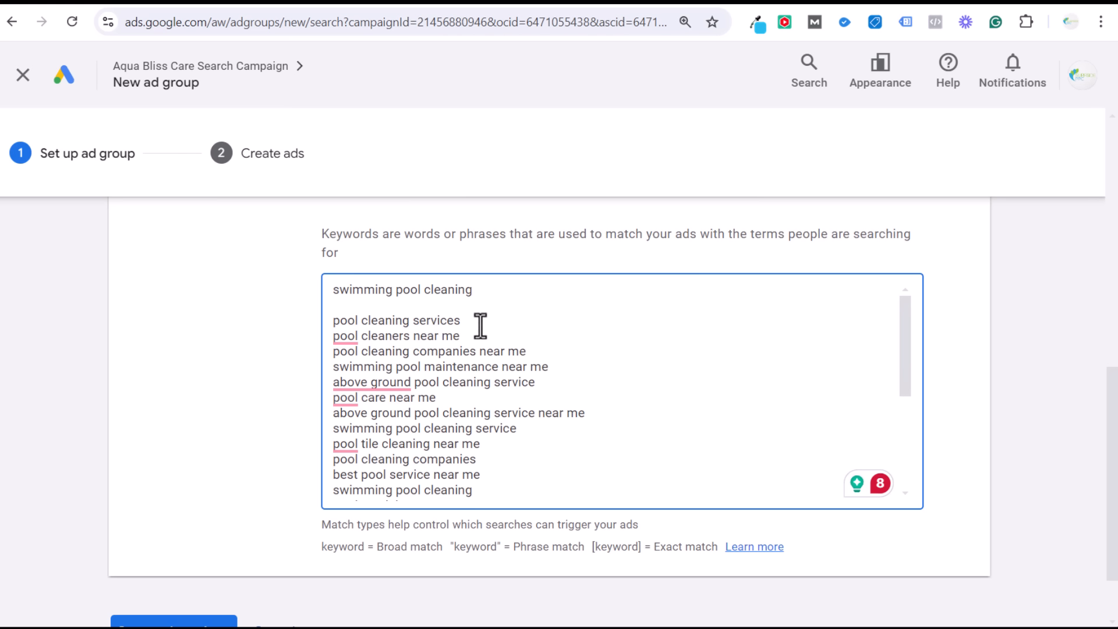
Examine the suggested keywords for search intent, such as "pool cleaning companies near me" and "swimming pool cleaning service".
drag(532, 354, 310, 358)
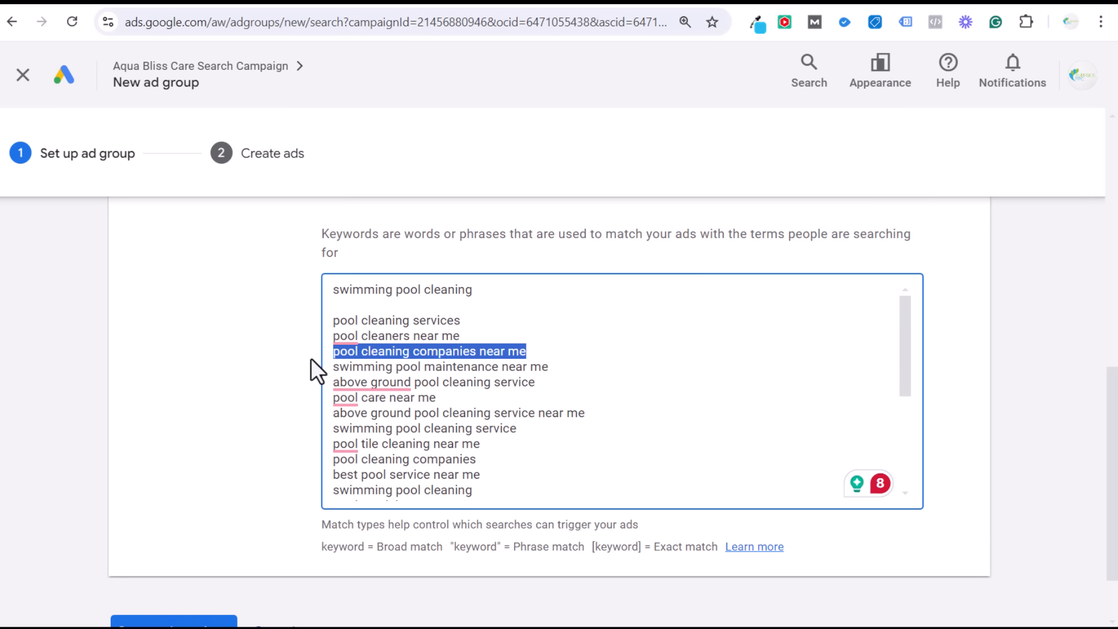
click(458, 378)
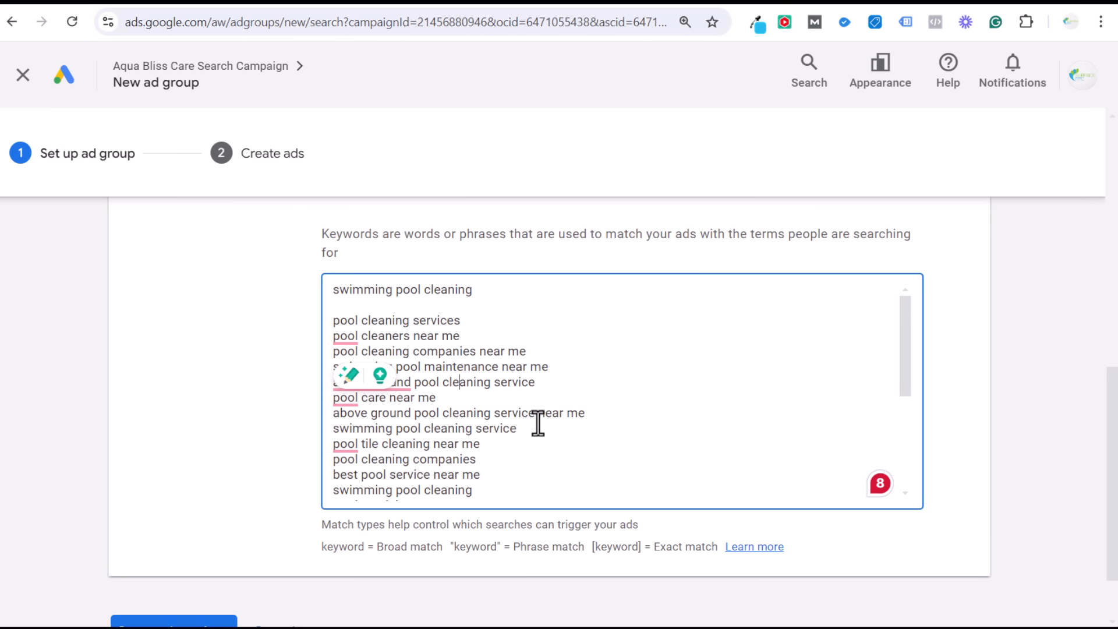
drag(429, 429, 546, 428)
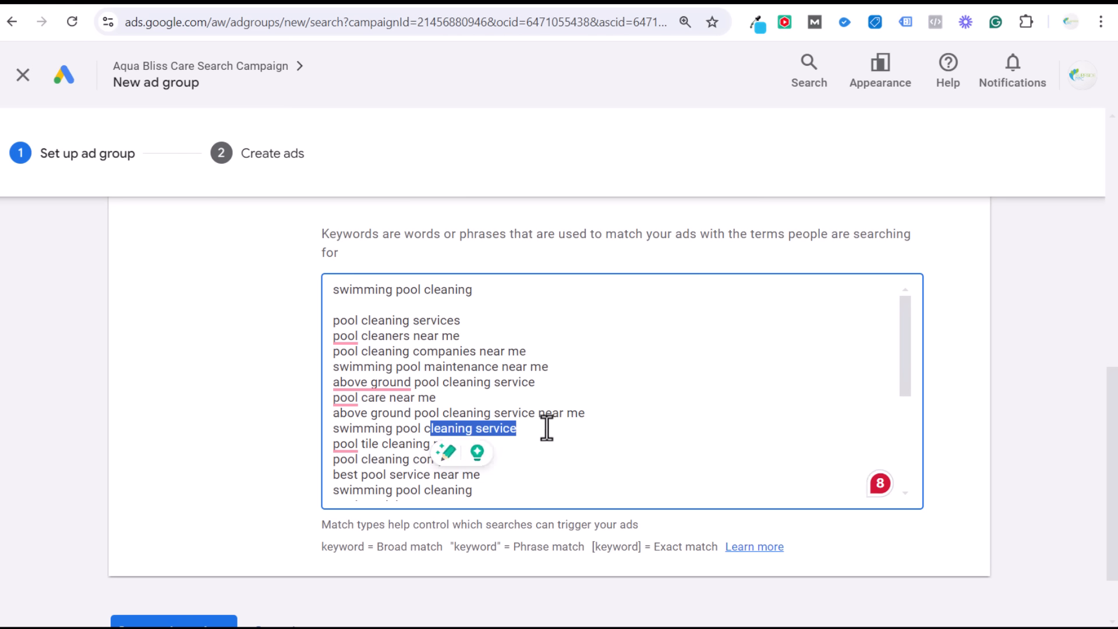
click(544, 429)
click(585, 447)
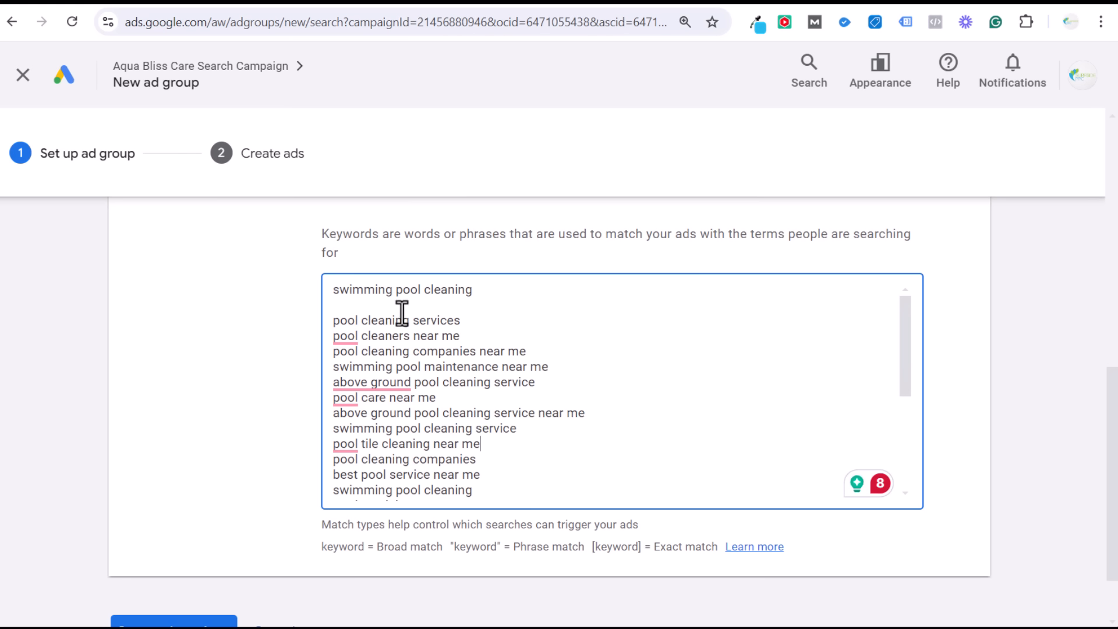
Copy the keyword "swimming pool cleaning" from the list, switch to Google Search, and search for it.
click(466, 321)
drag(492, 292, 316, 287)
key(ctrl+c)
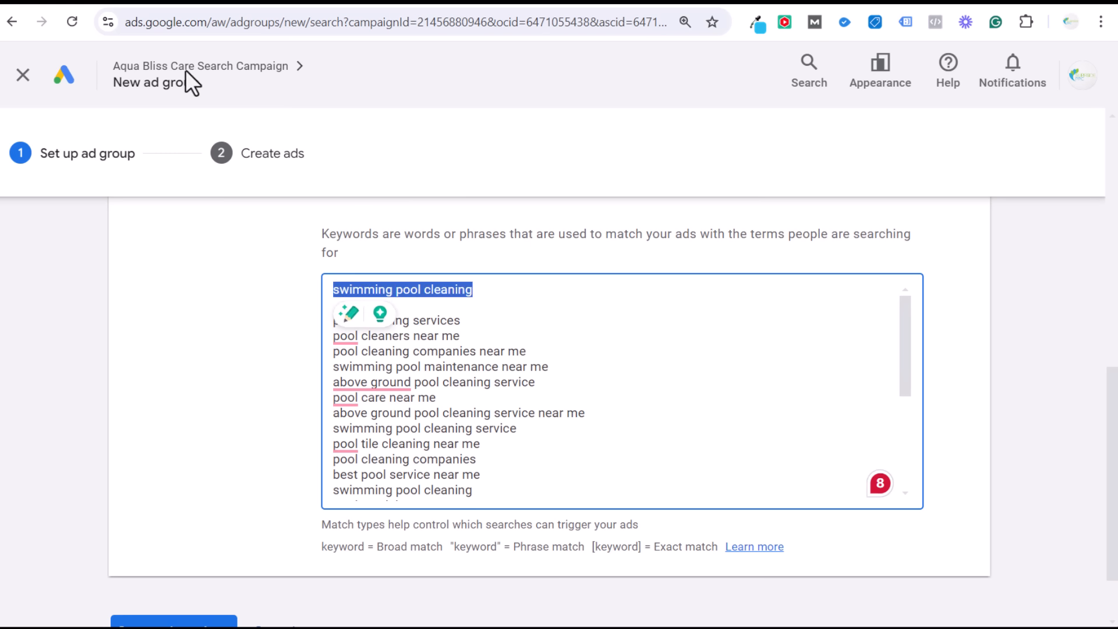
click(160, 3)
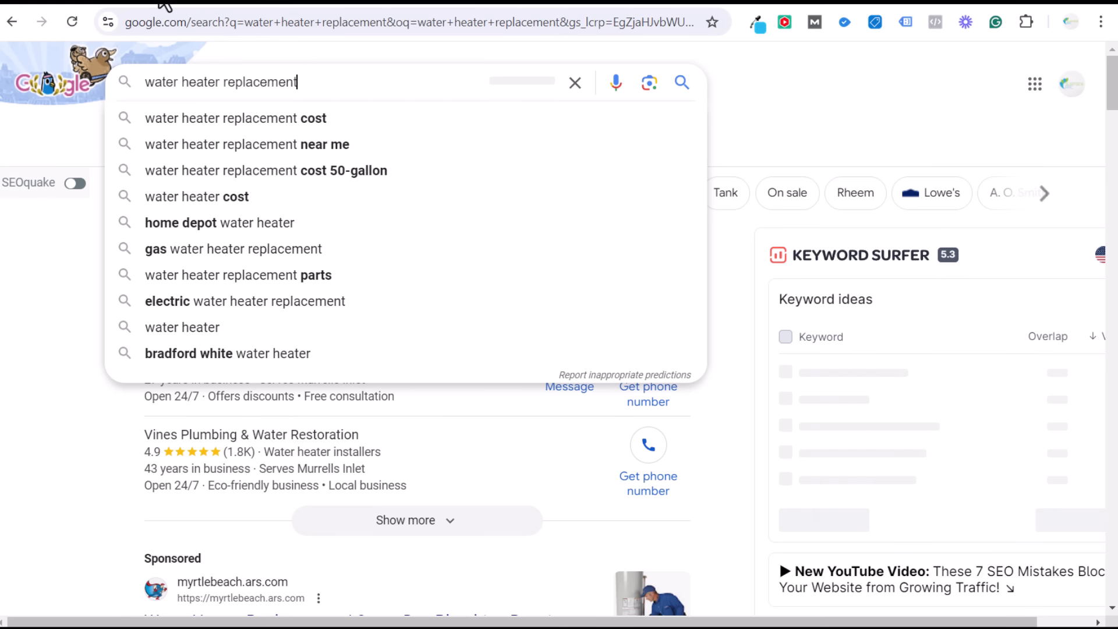
click(77, 401)
triple_click(246, 88)
key(ctrl+v)
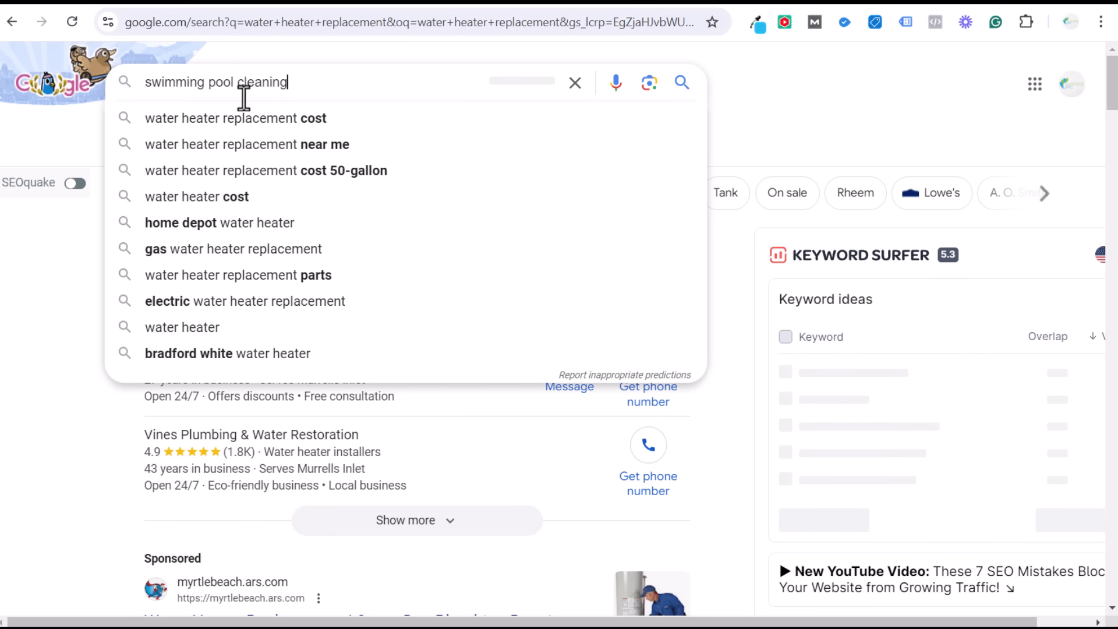
key(Return)
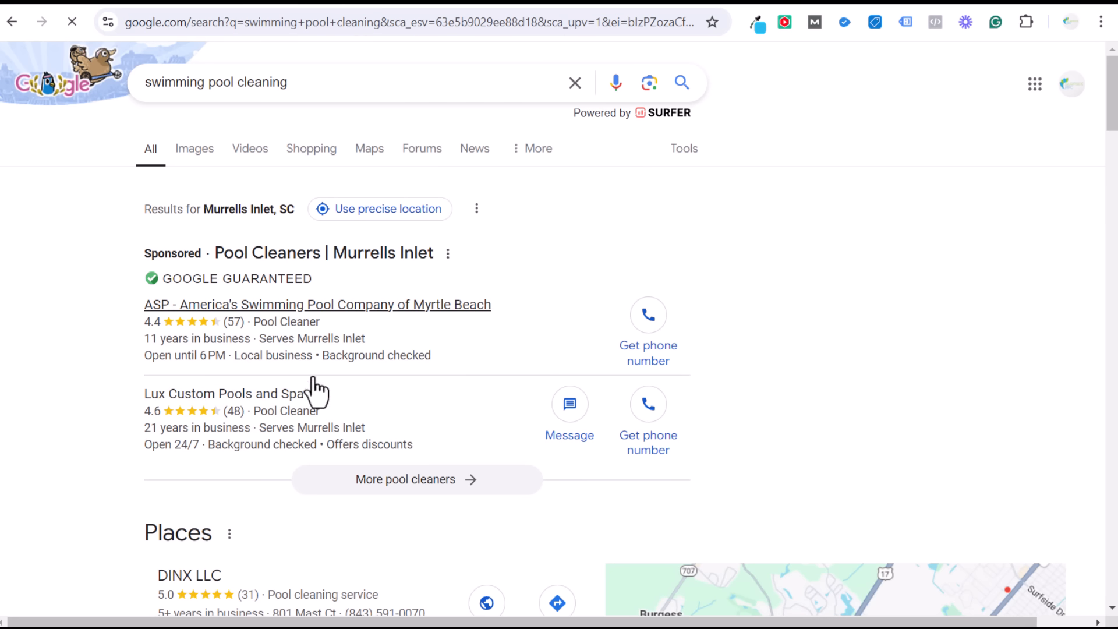
Examine the swimming pool cleaning search results, including related questions, keyword volume and cost, organic listings, and videos.
scroll(116, 355, down, 15)
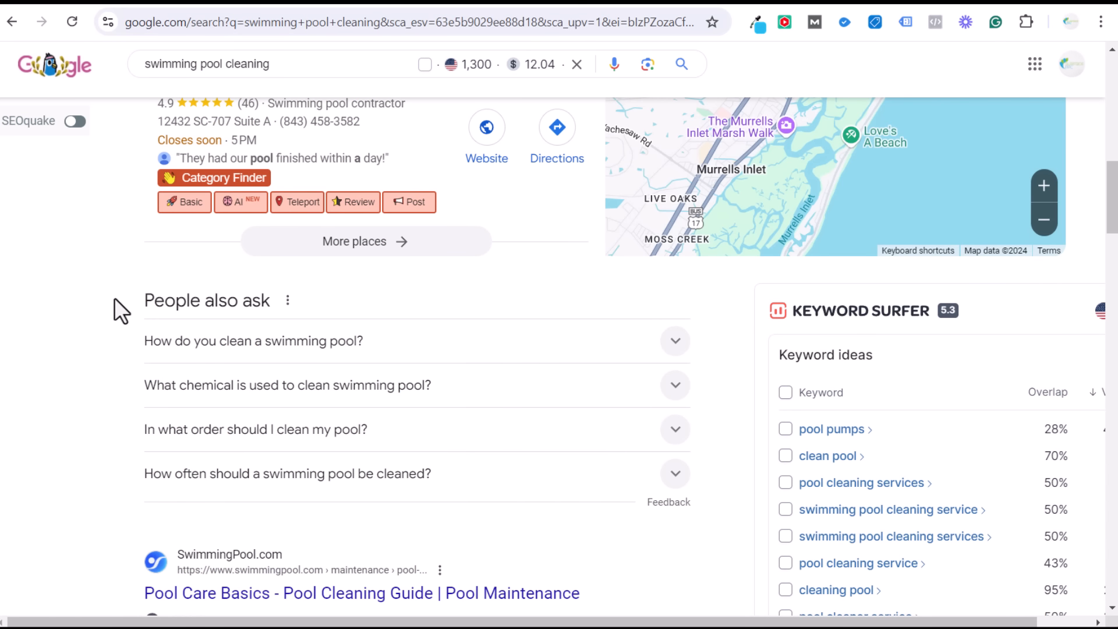
scroll(114, 299, down, 4)
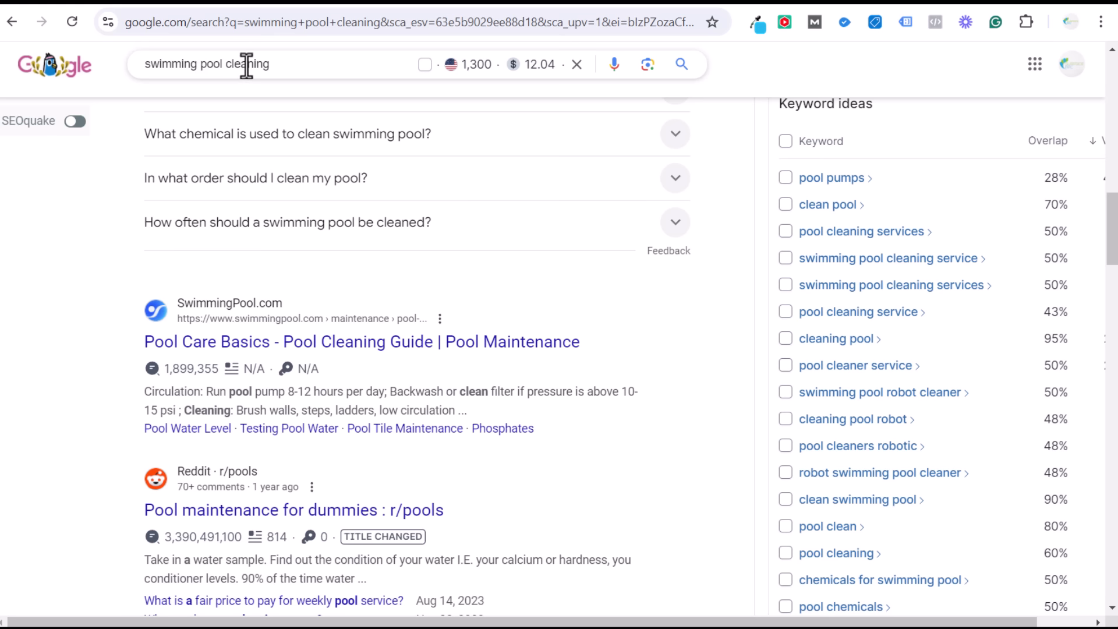
mouse_move(487, 64)
mouse_move(550, 64)
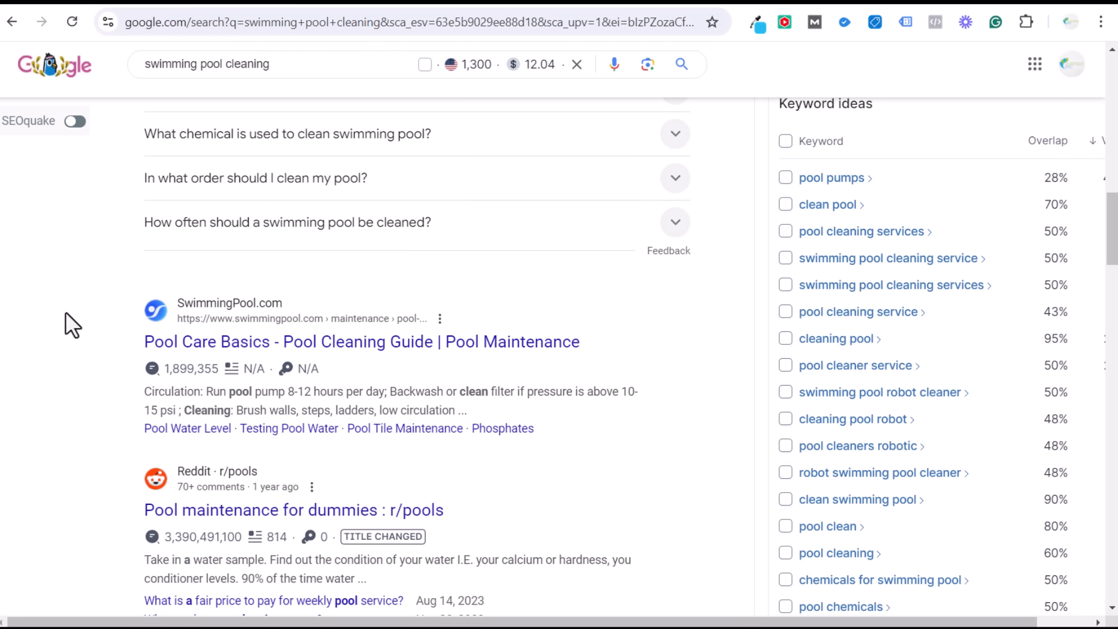
scroll(82, 268, down, 4)
scroll(120, 268, up, 1)
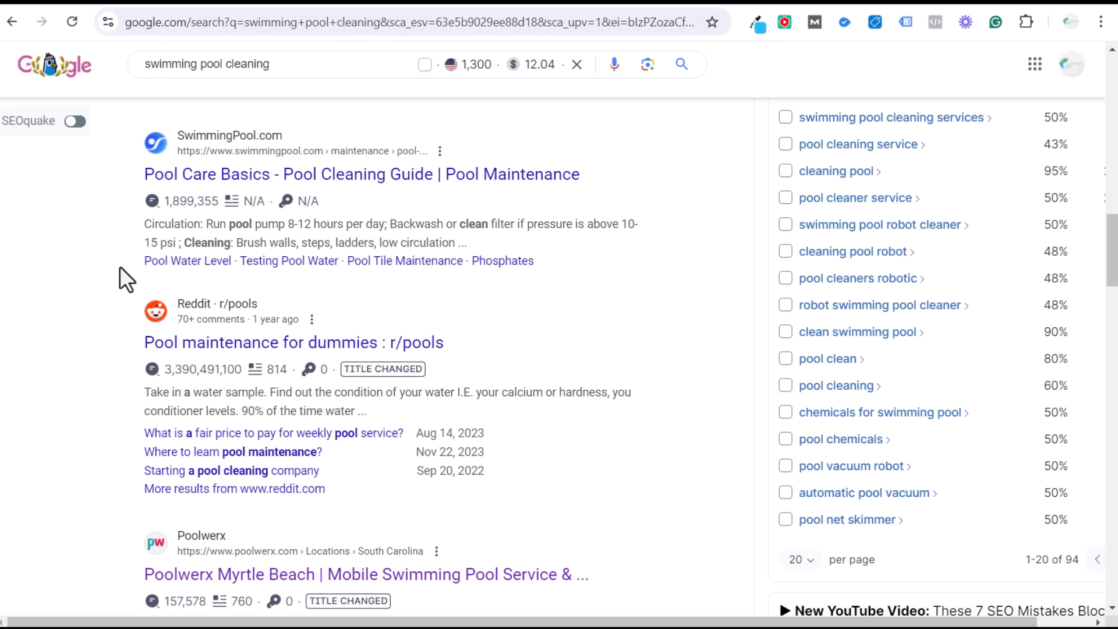
scroll(357, 192, down, 1)
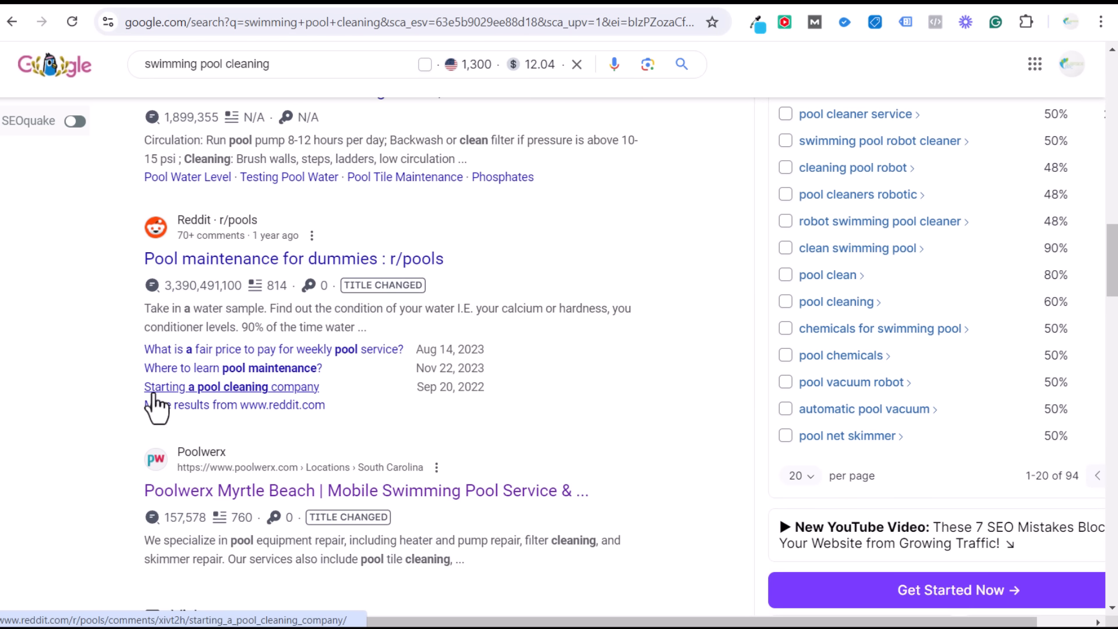
scroll(134, 396, down, 1)
scroll(121, 372, down, 1)
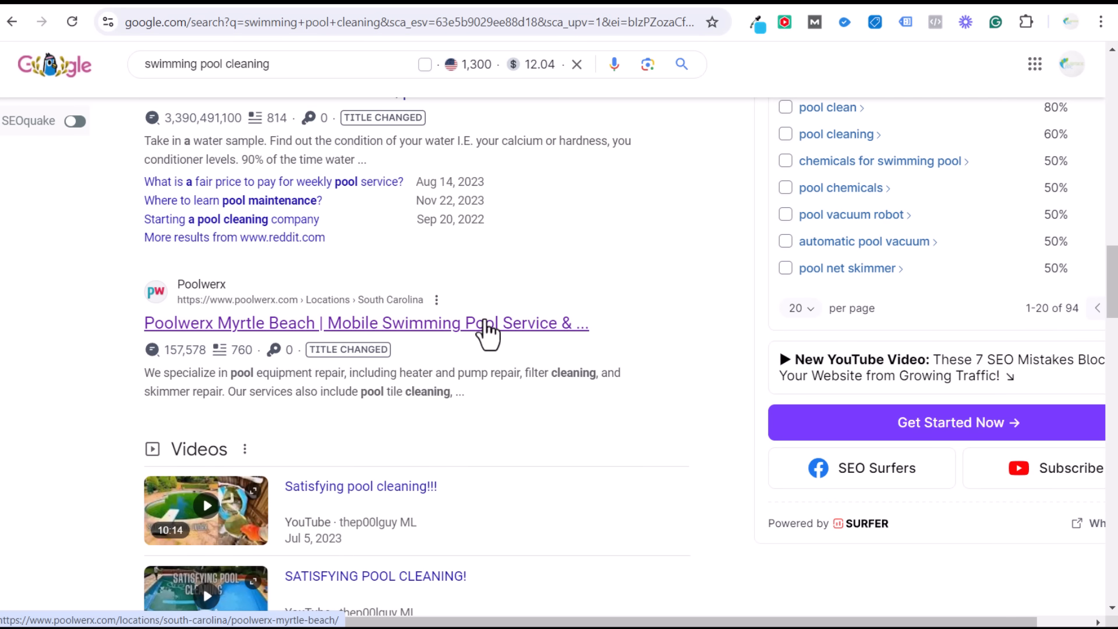
scroll(150, 344, down, 1)
scroll(146, 335, down, 4)
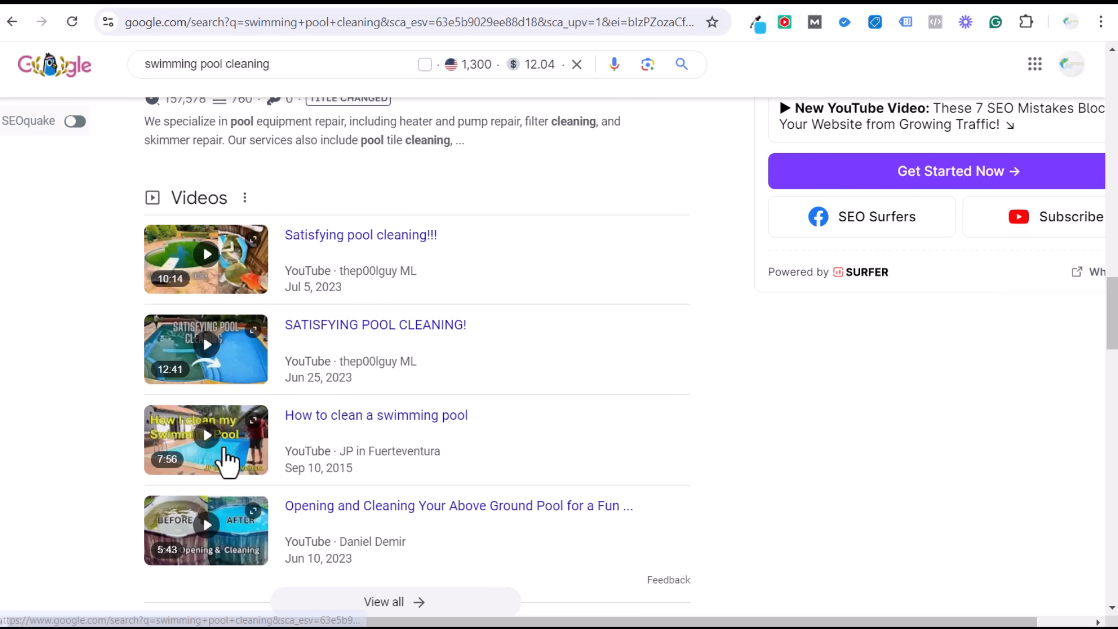
scroll(163, 419, down, 3)
scroll(95, 337, down, 9)
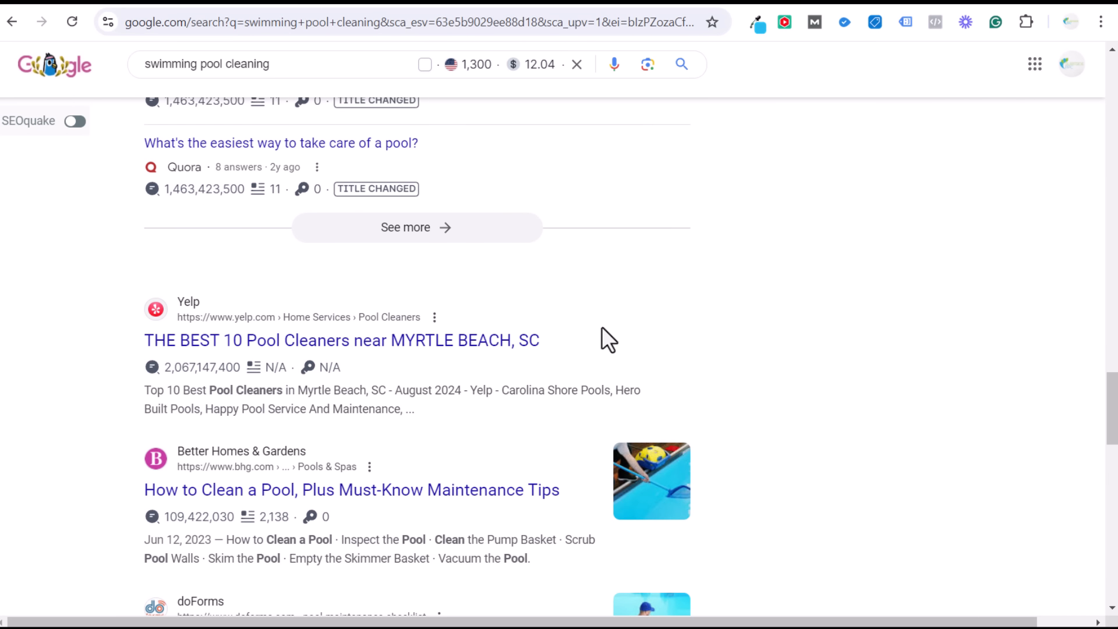
Review Google's autocomplete suggestions for the "swimming pool cleaning" search.
click(324, 65)
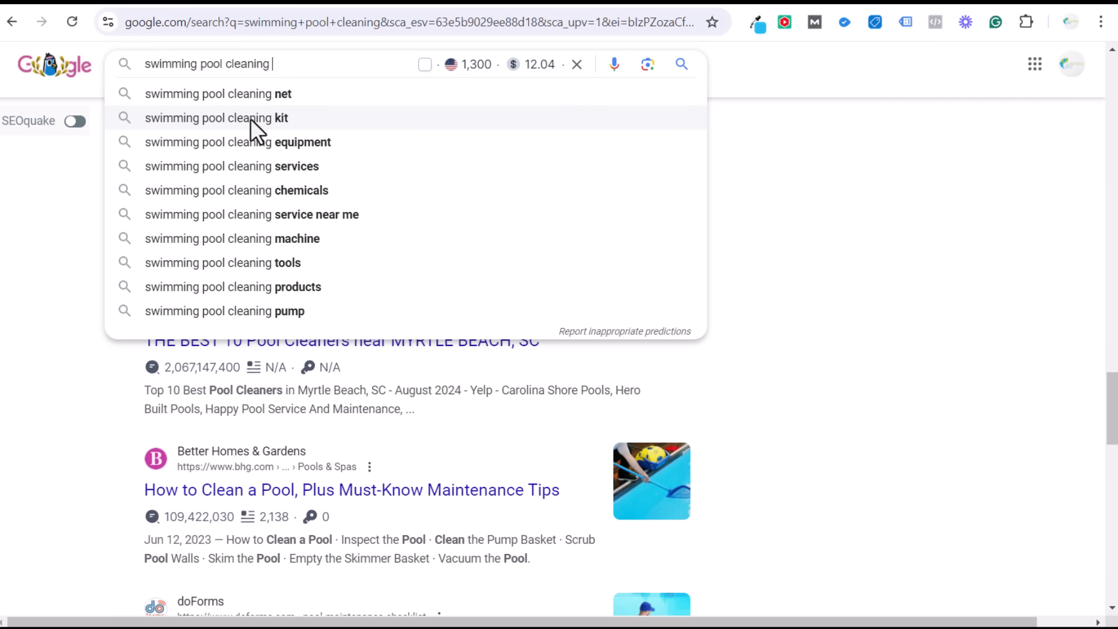
click(867, 333)
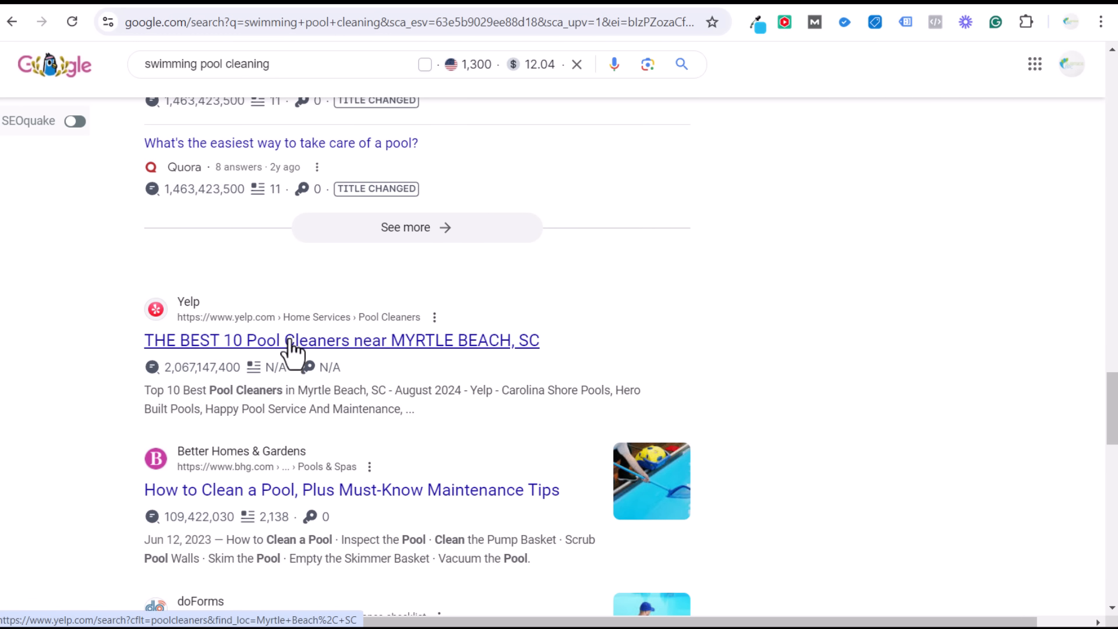
click(295, 68)
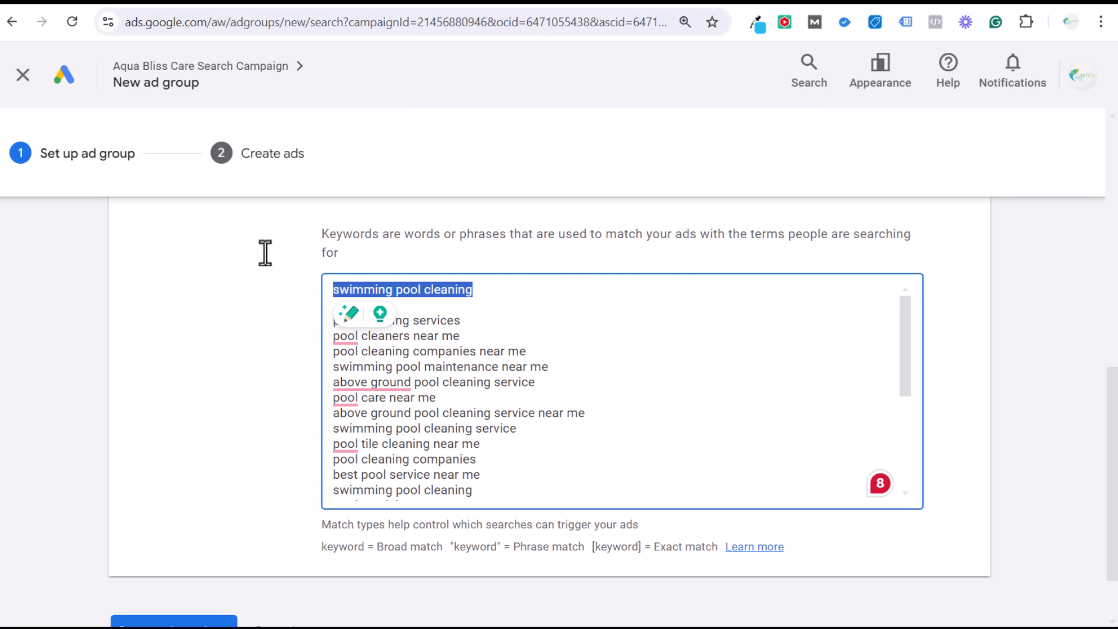
Clear all the suggested keywords from the new ad group's keyword list.
click(260, 309)
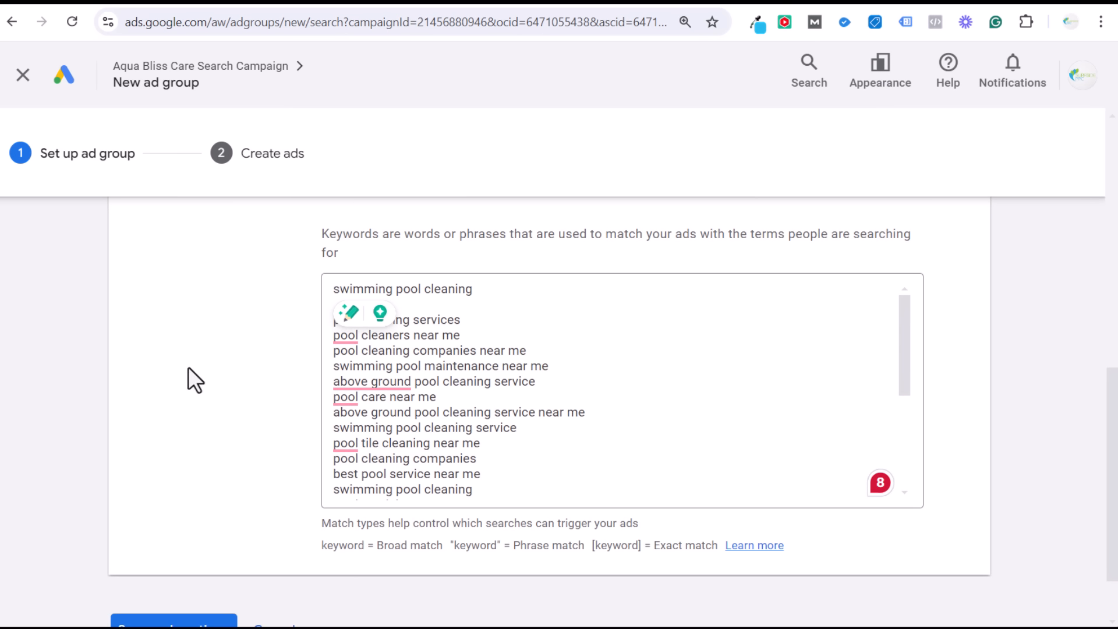
click(426, 437)
drag(588, 470, 295, 291)
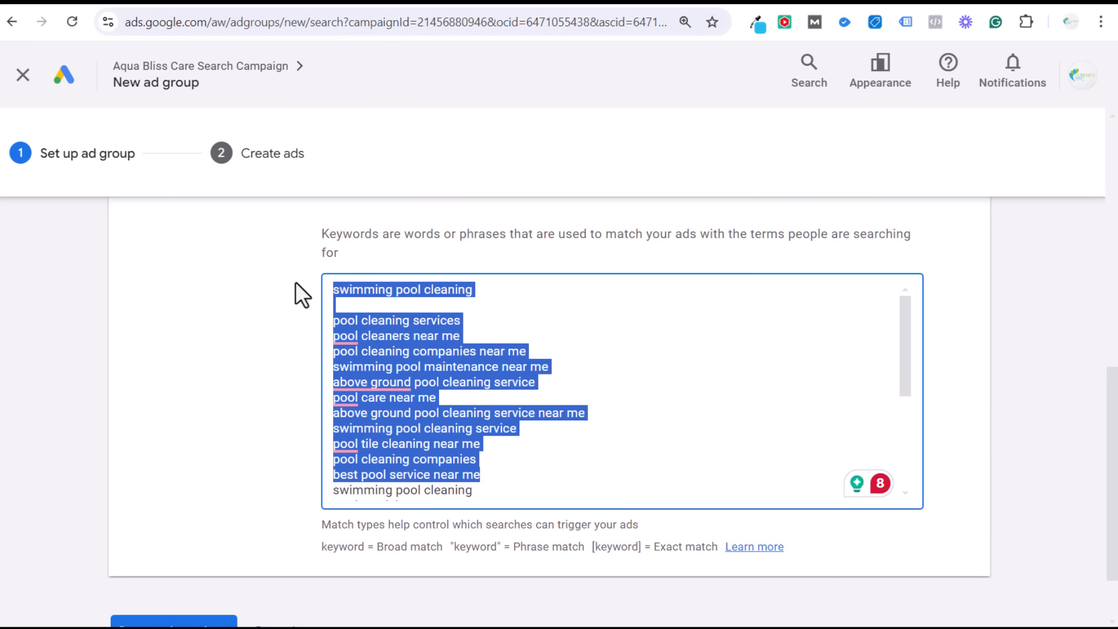
key(BackSpace)
click(524, 490)
drag(525, 491, 295, 286)
key(BackSpace)
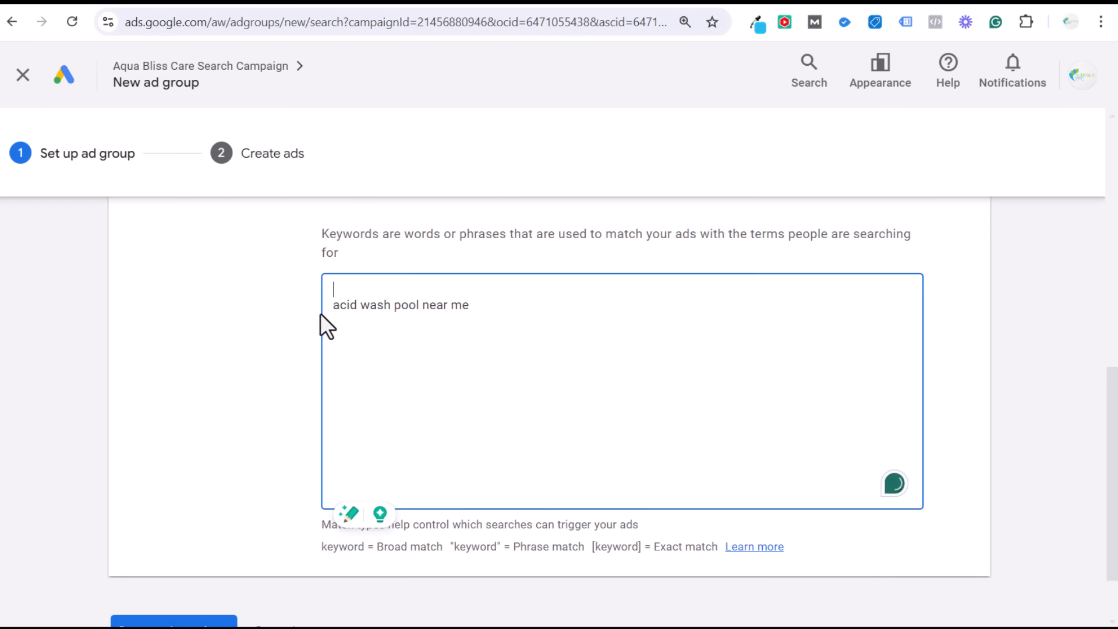
drag(482, 307, 324, 291)
key(BackSpace)
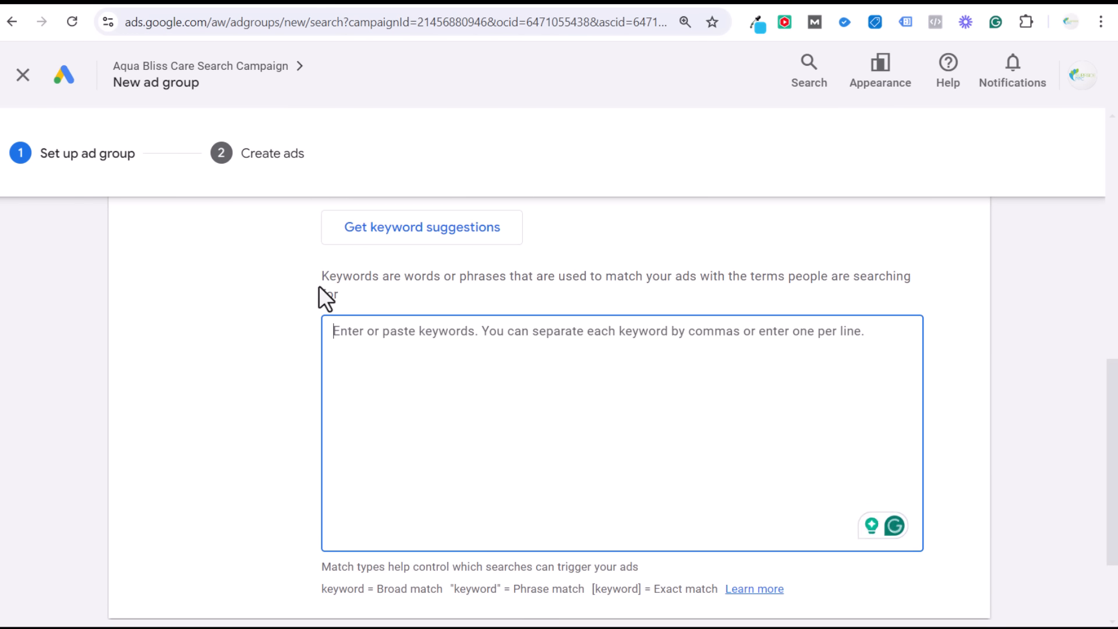
Enter the phrase-match keywords "swimming pool cleaning near me" and "swimming pool cleaning services" on separate lines.
text("swimming )
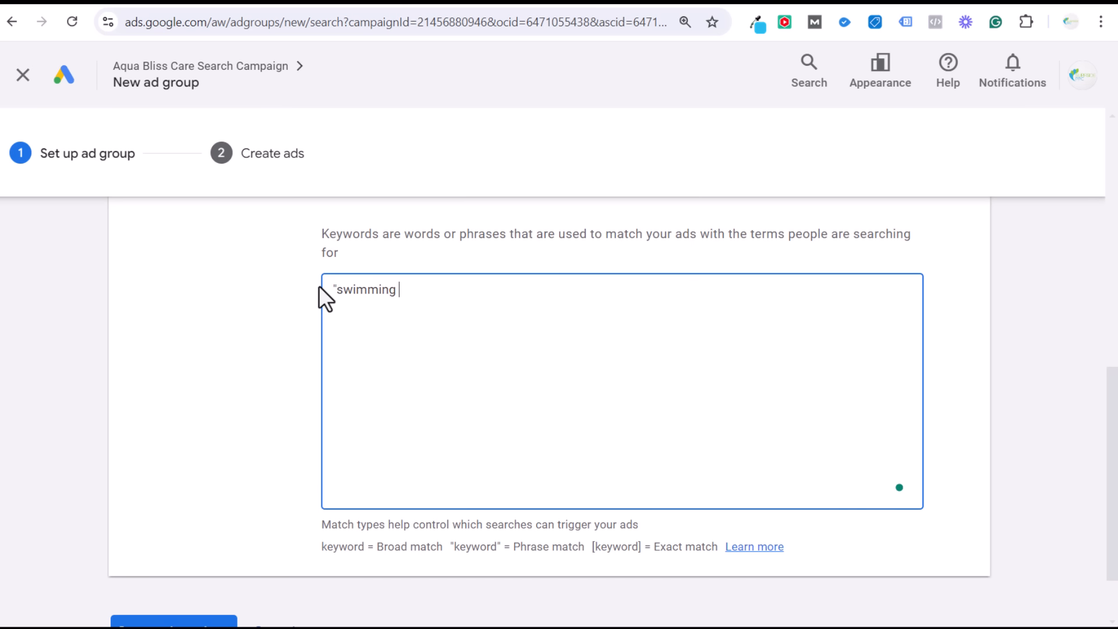
text(pool cleaning near me")
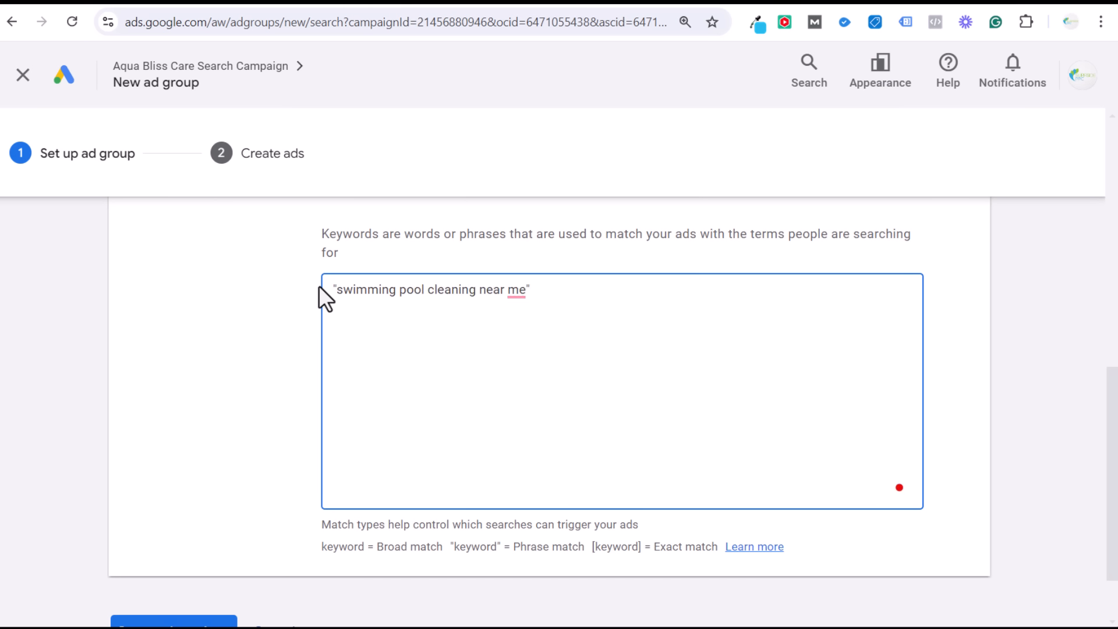
key(Return)
text([swimming pool cleaning services")
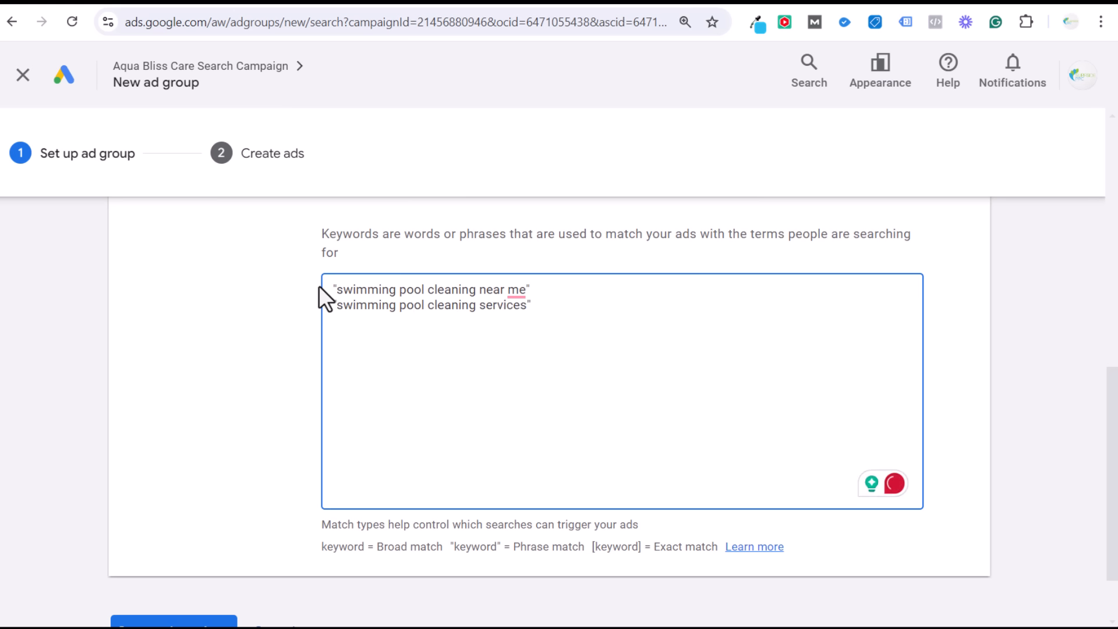
Undo the phrase-match entries and the last keyword deletions in the ad group's keyword list.
key(ctrl+z)
key(ctrl+z)
key(ctrl+z)
key(ctrl+z)
key(ctrl+z)
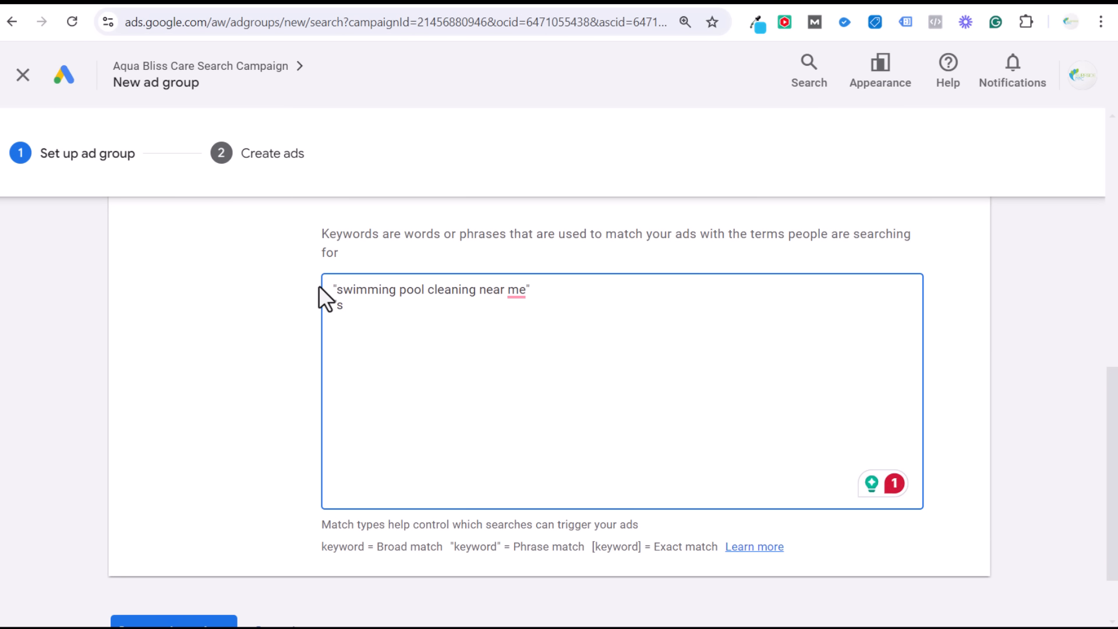
key(ctrl+z)
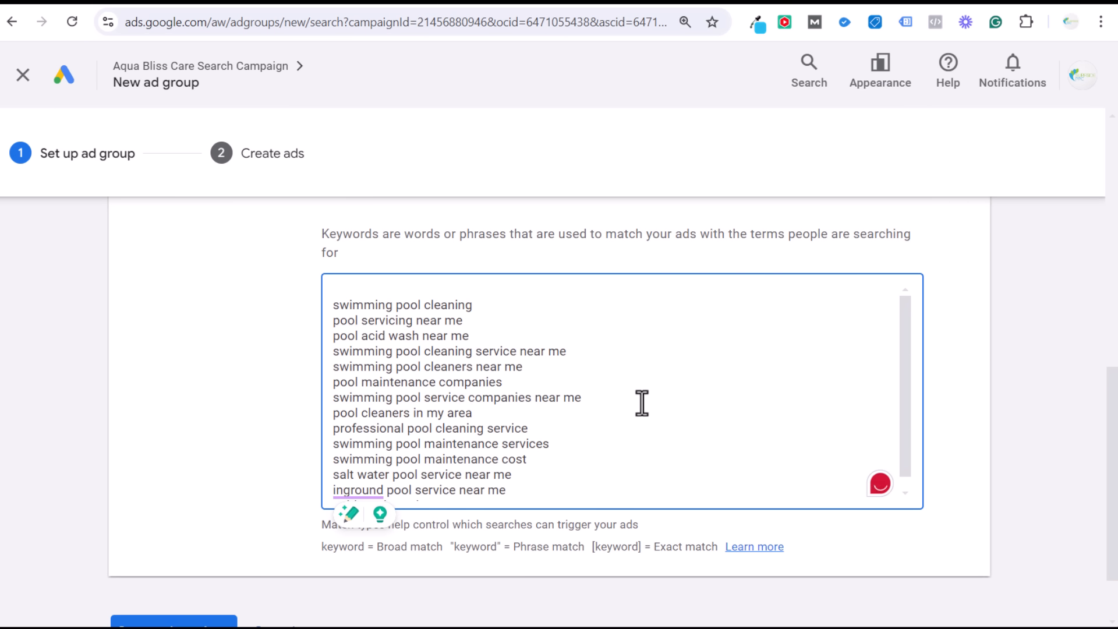
drag(638, 459, 499, 320)
click(574, 343)
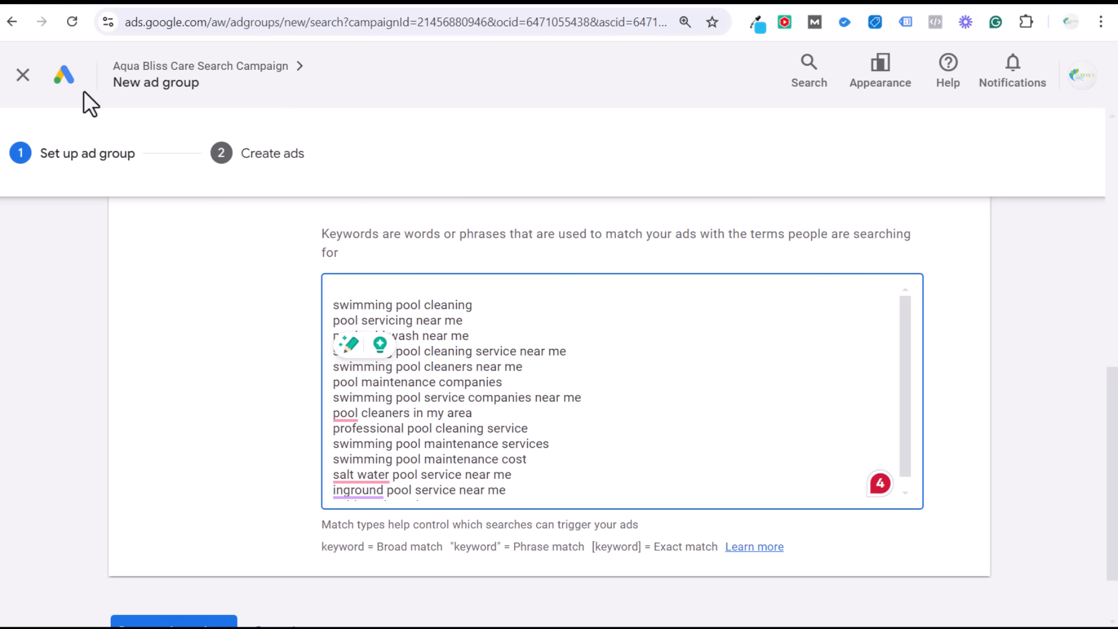
Leave the new ad group without saving it and open Keyword Planner.
click(23, 75)
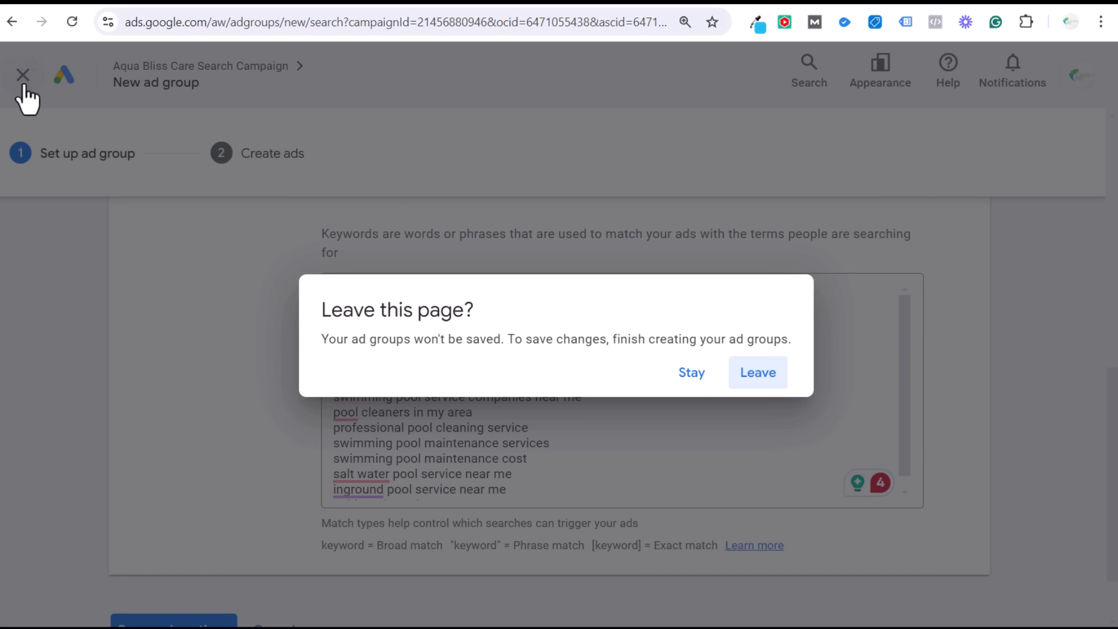
click(757, 375)
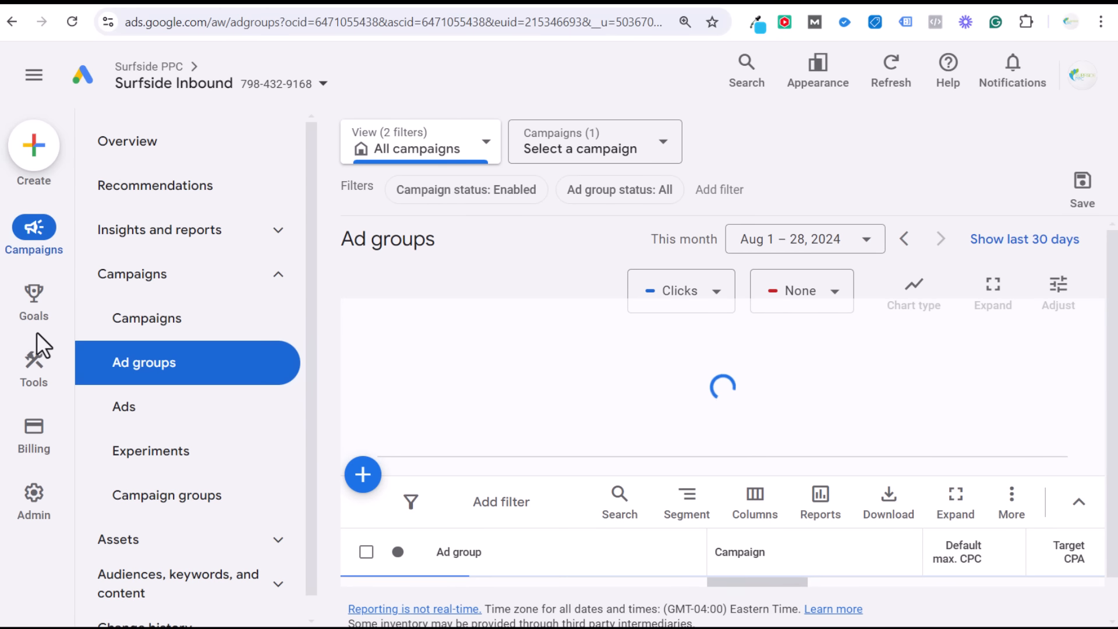
mouse_move(41, 371)
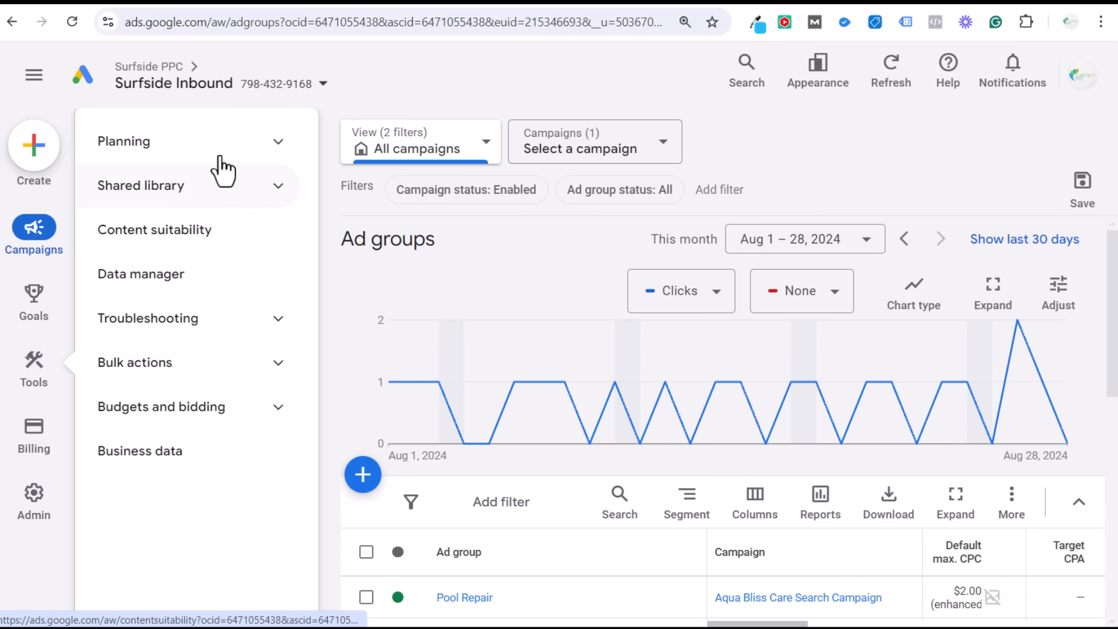
click(233, 148)
click(192, 195)
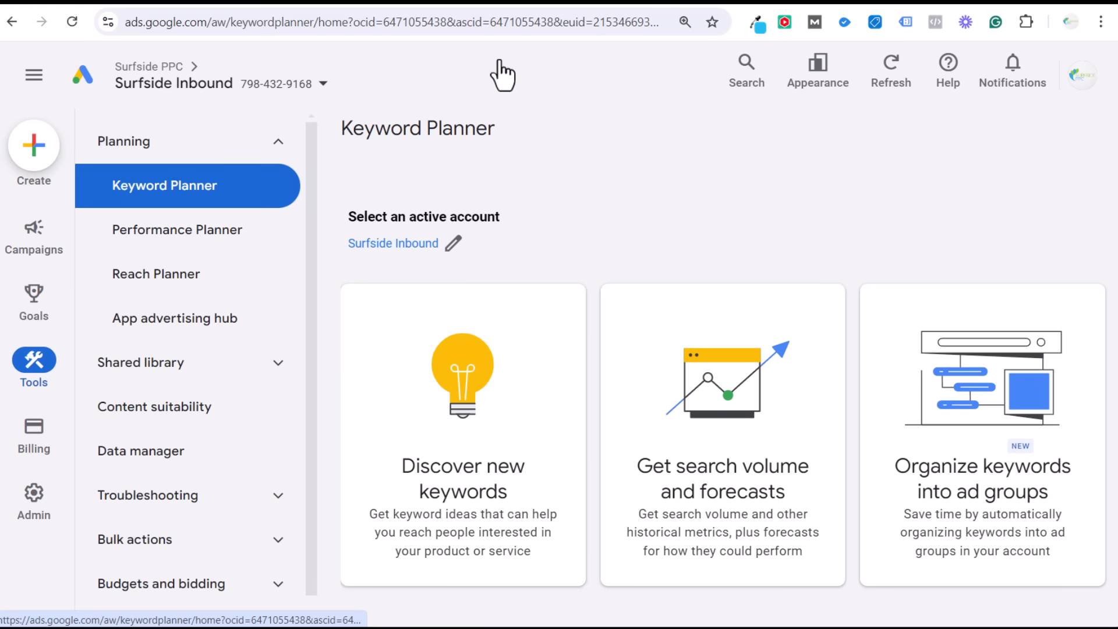
Switch to the plumbing company's water heater repair and installation page and copy its URL.
click(140, 3)
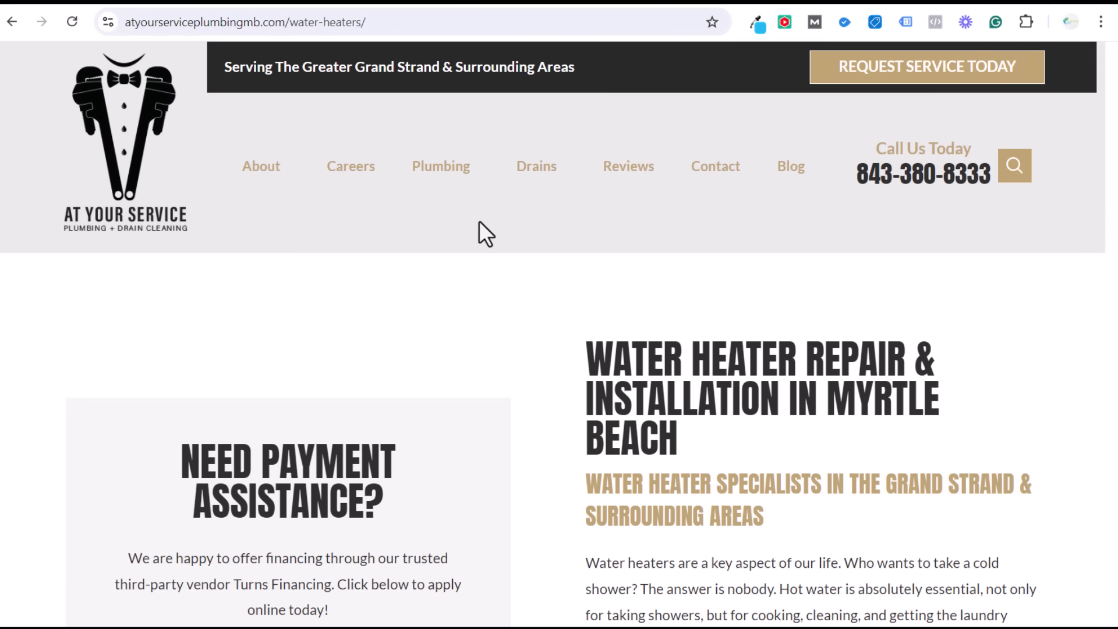
drag(588, 349, 904, 355)
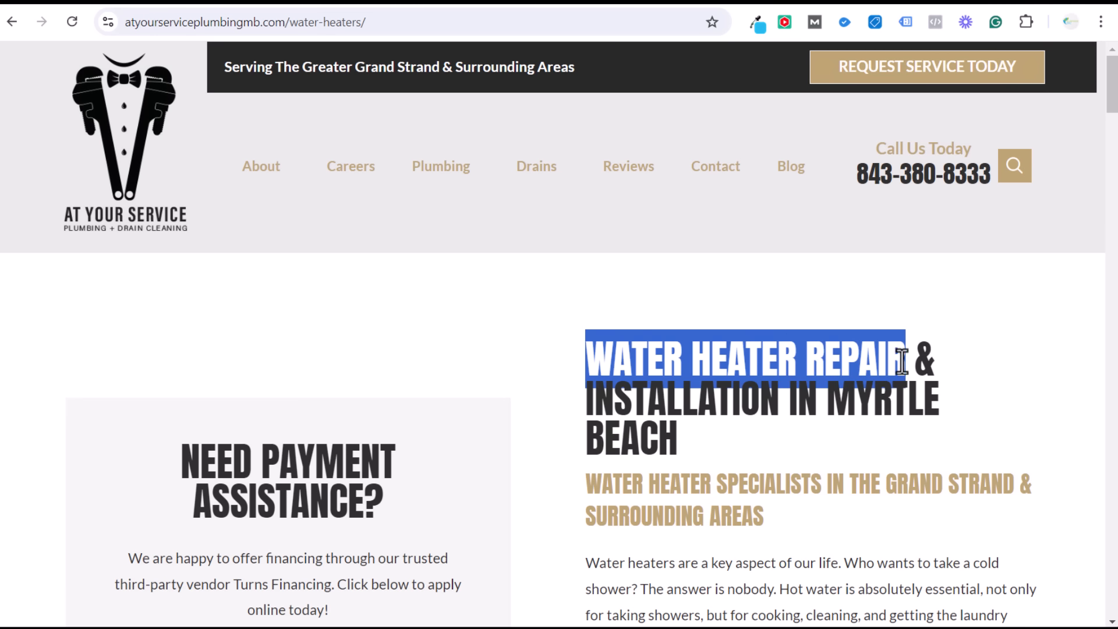
click(890, 406)
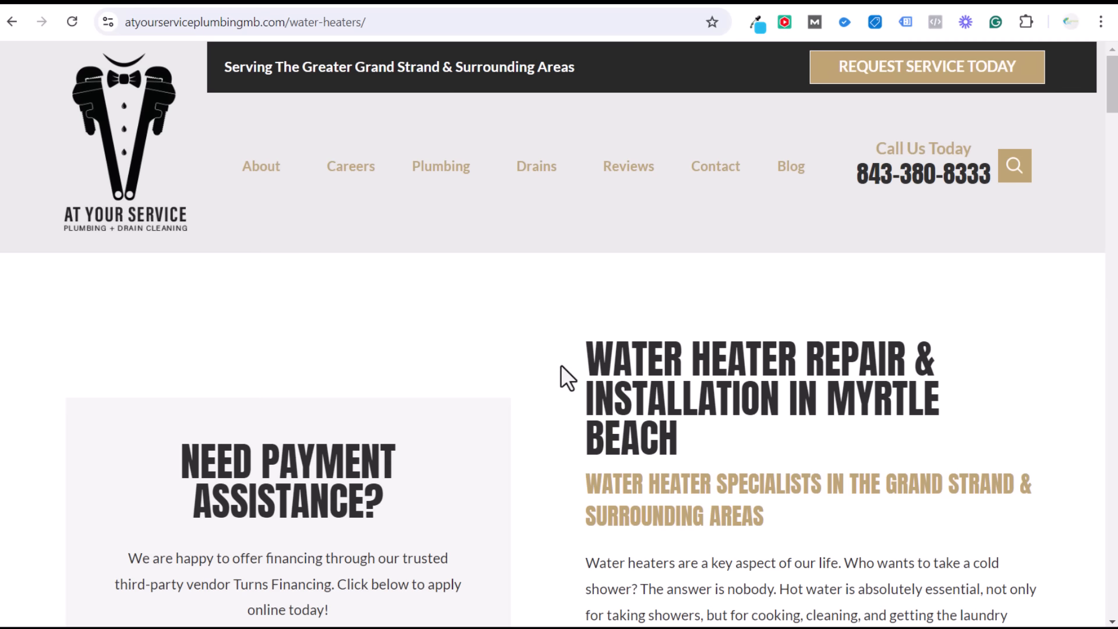
click(304, 29)
key(ctrl+c)
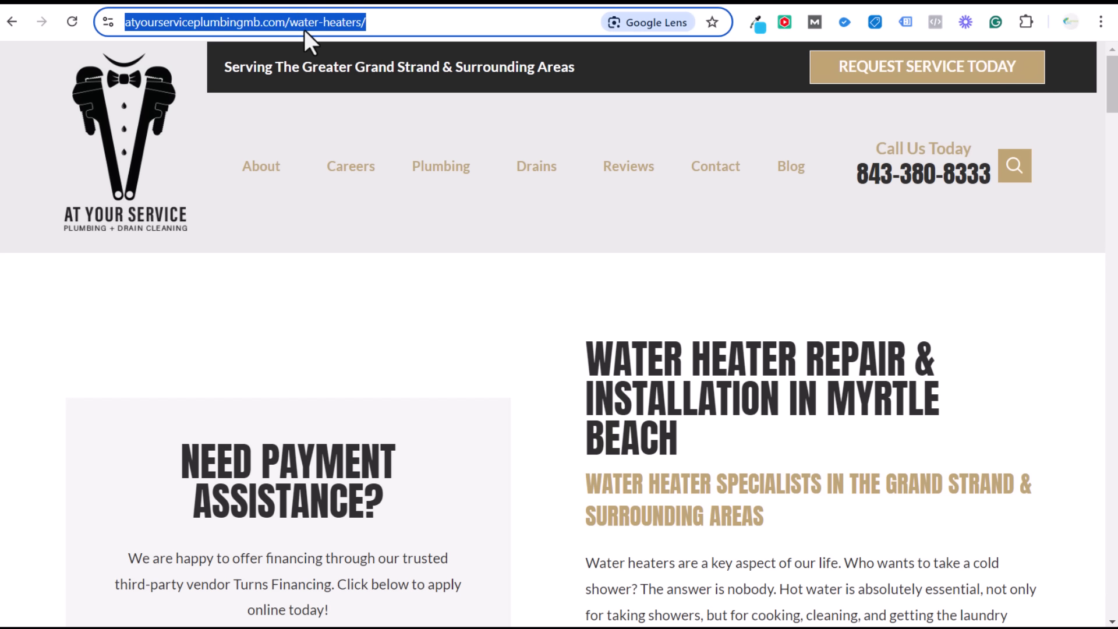
click(104, 1)
click(454, 412)
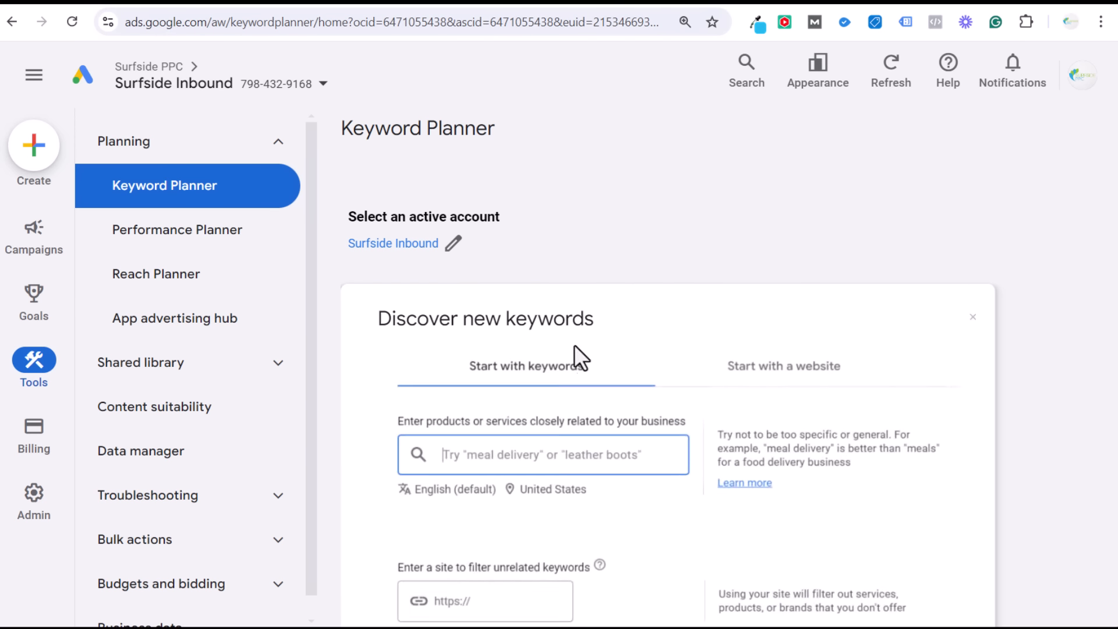
click(853, 364)
click(525, 451)
key(ctrl+v)
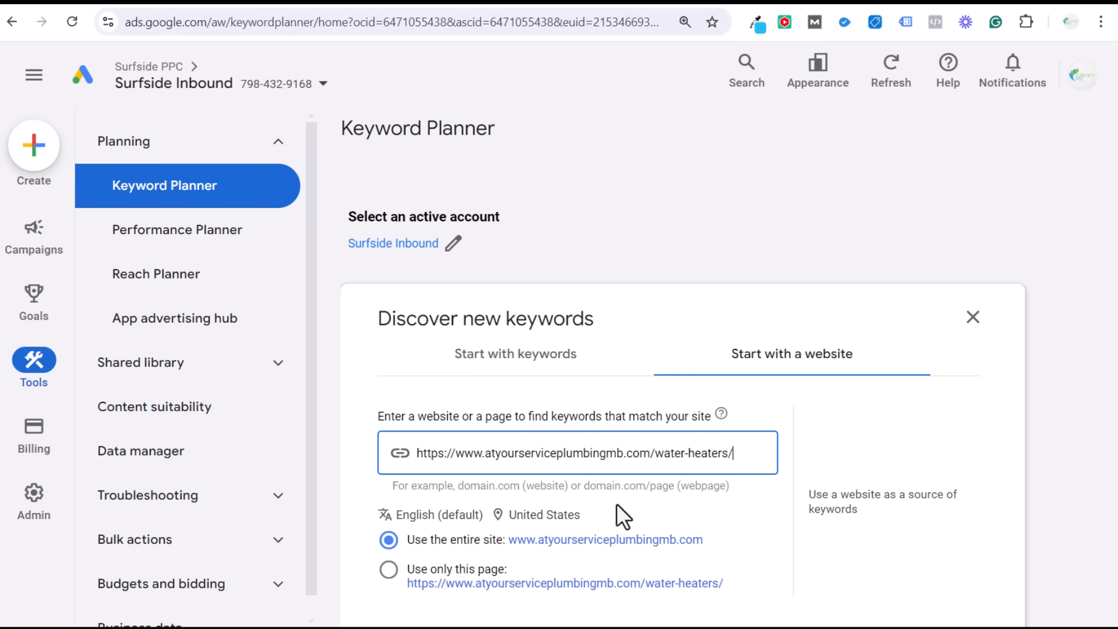
click(390, 571)
scroll(712, 505, down, 3)
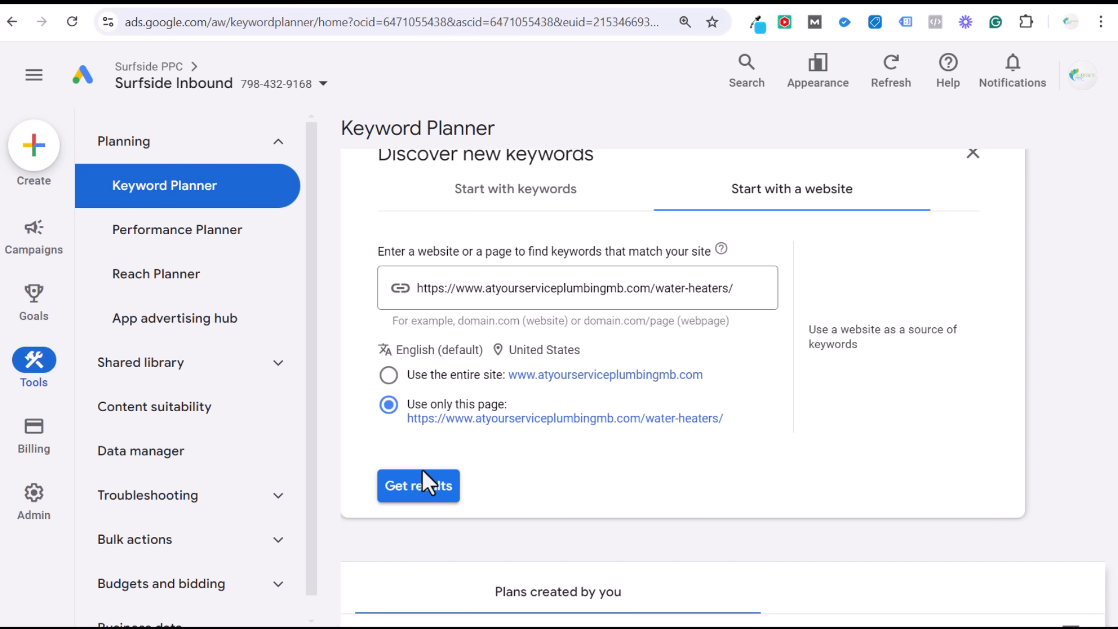
click(421, 484)
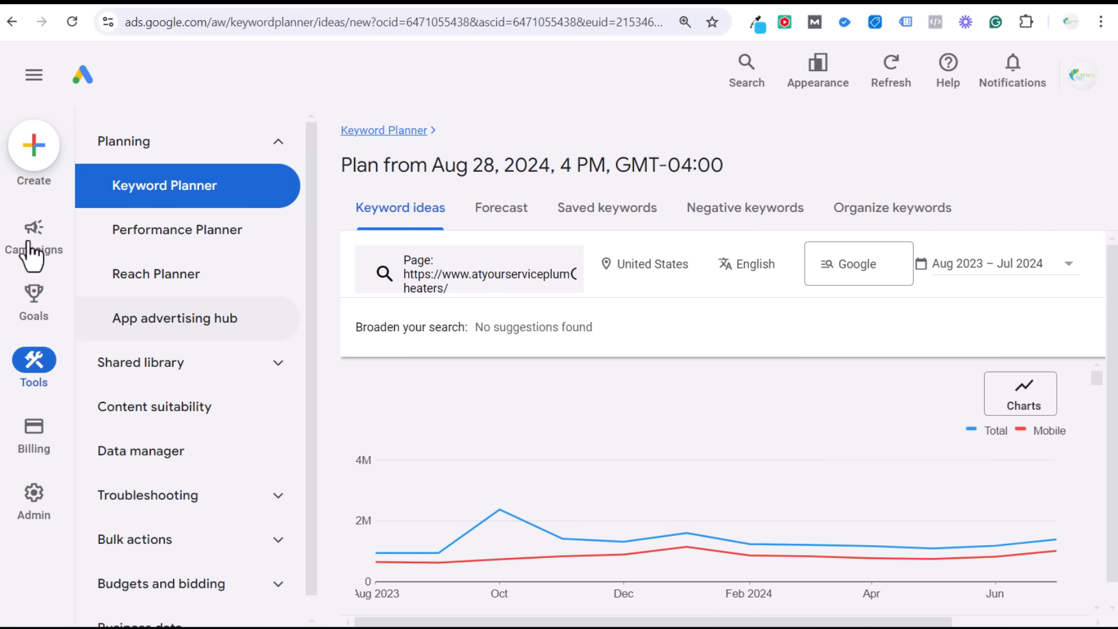
Examine the water heater keyword ideas with their monthly searches and bid ranges, including "water heater repair near me" and "water heater repair".
mouse_move(30, 243)
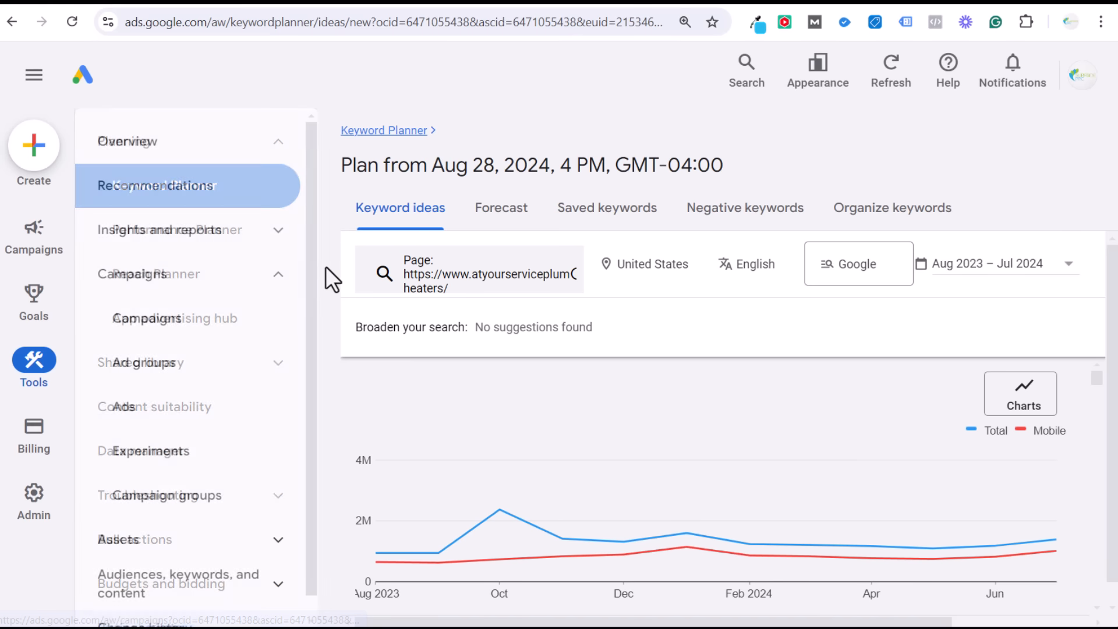
scroll(625, 365, down, 5)
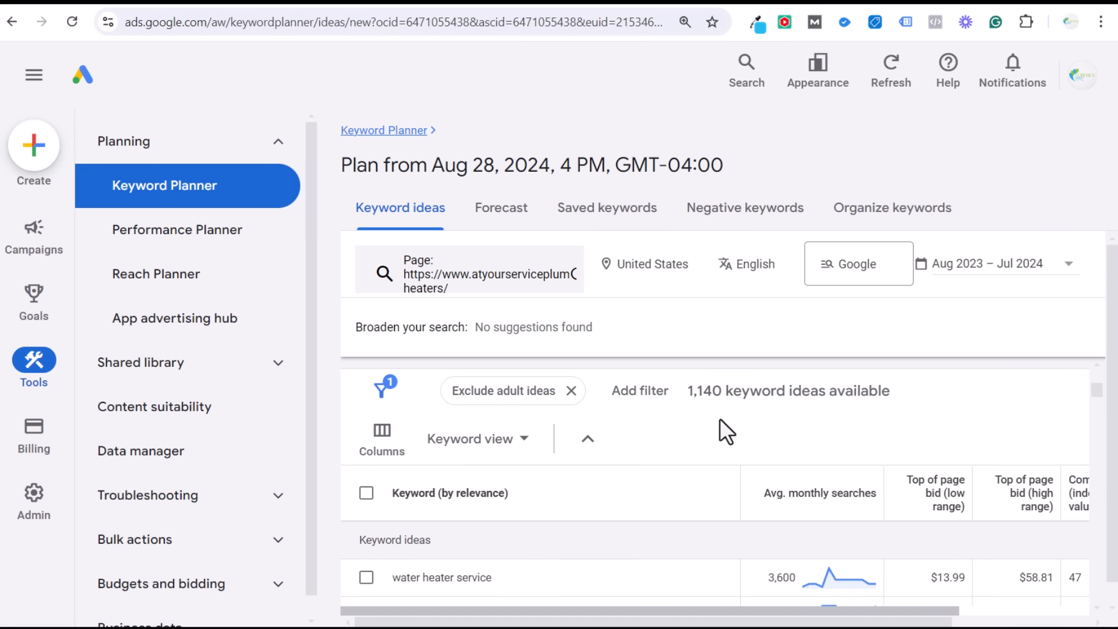
scroll(714, 429, down, 2)
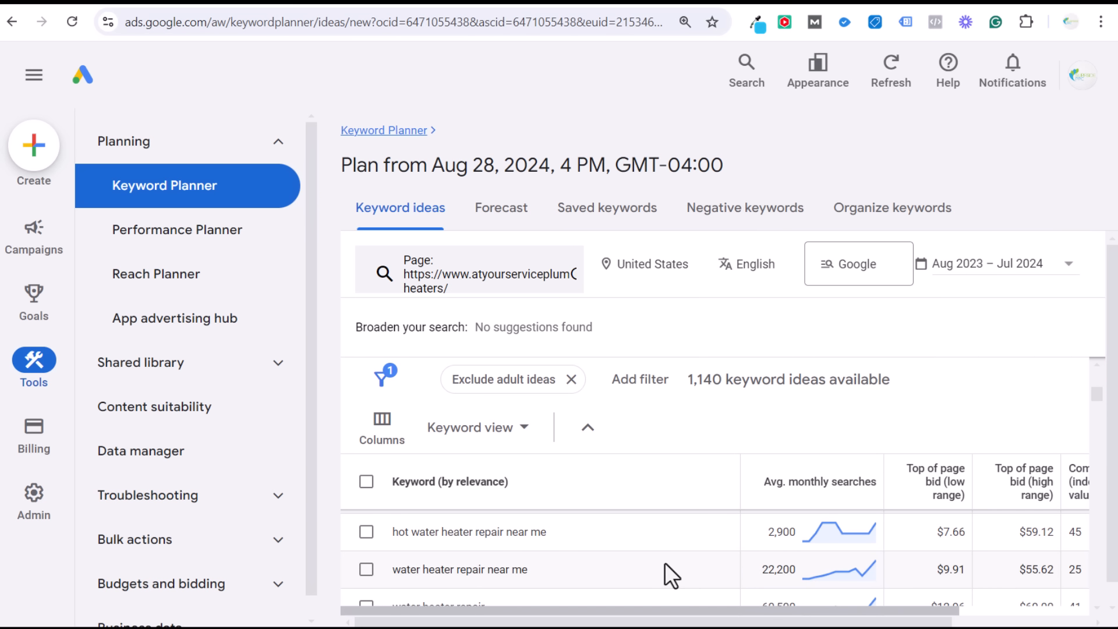
drag(601, 568, 393, 562)
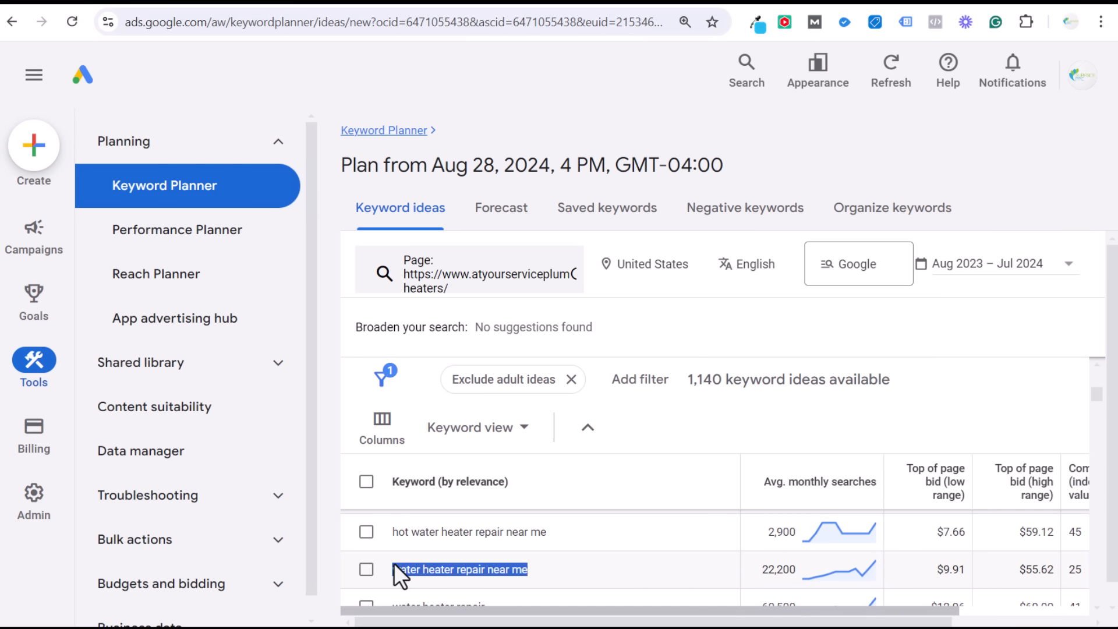
click(585, 570)
scroll(584, 570, down, 1)
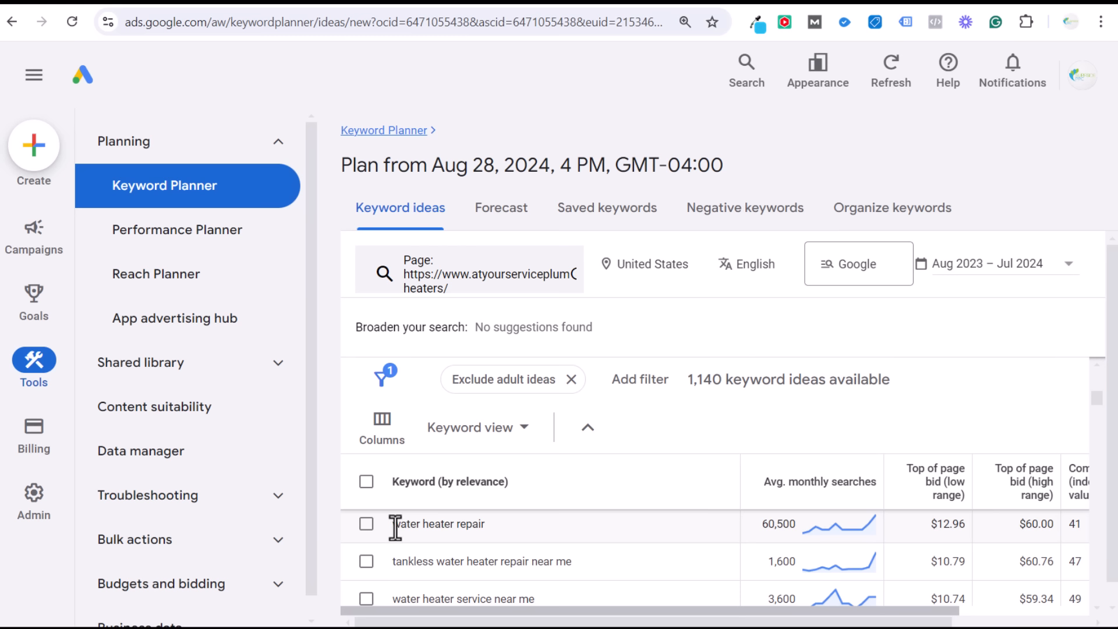
drag(390, 524, 520, 526)
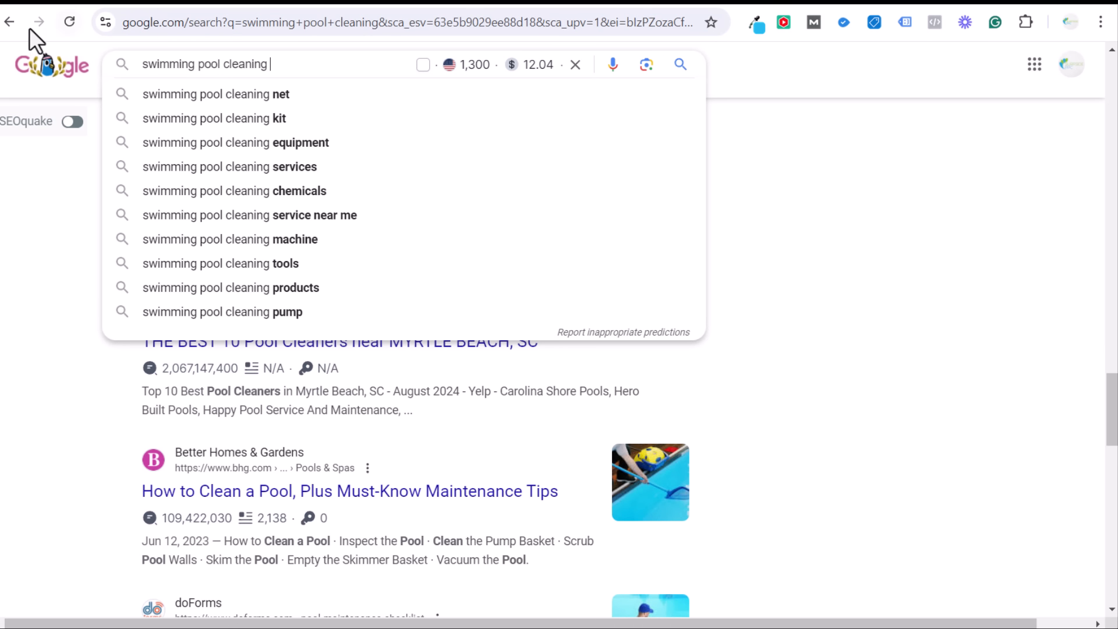
Switch to Google Search and go back to the results for "water heater replacement".
click(16, 23)
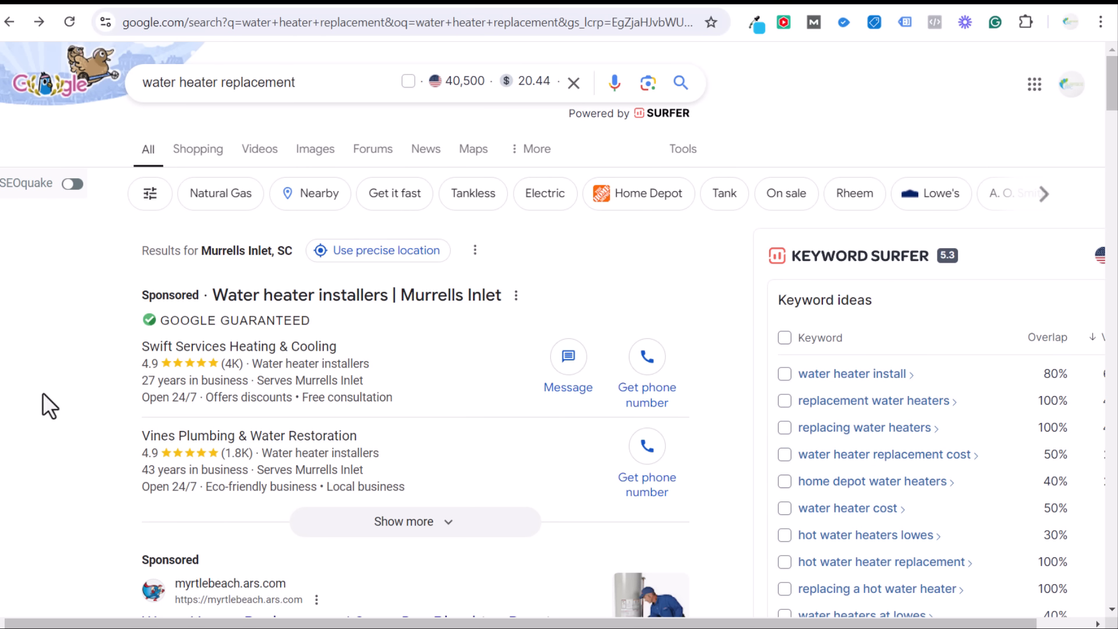
Examine the sponsored listings in the Google results for water heater replacement.
scroll(103, 313, down, 7)
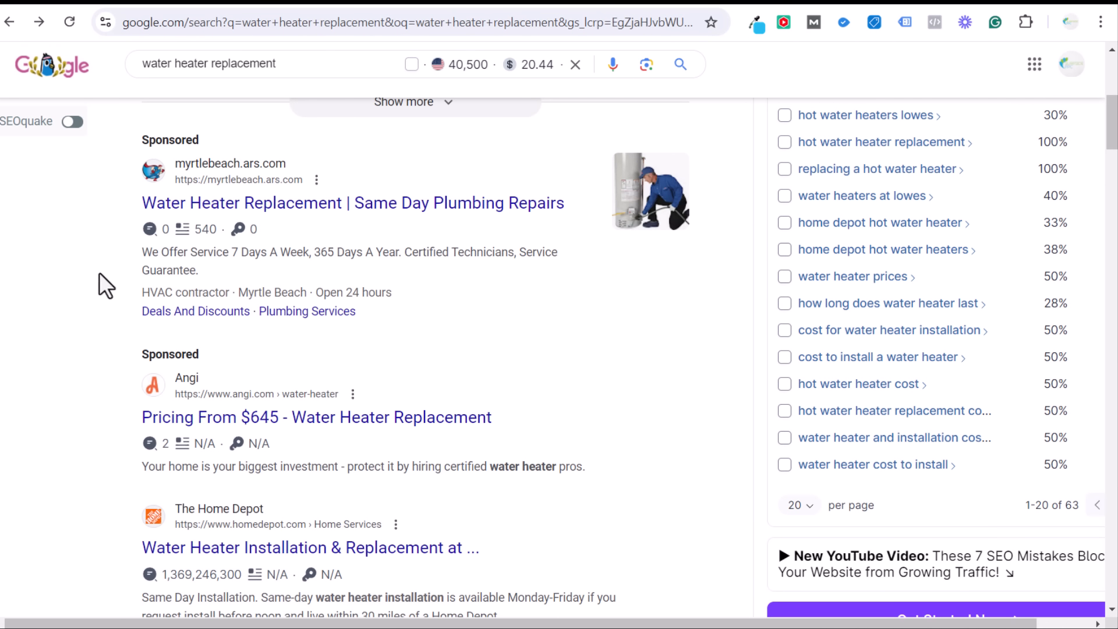
mouse_move(472, 65)
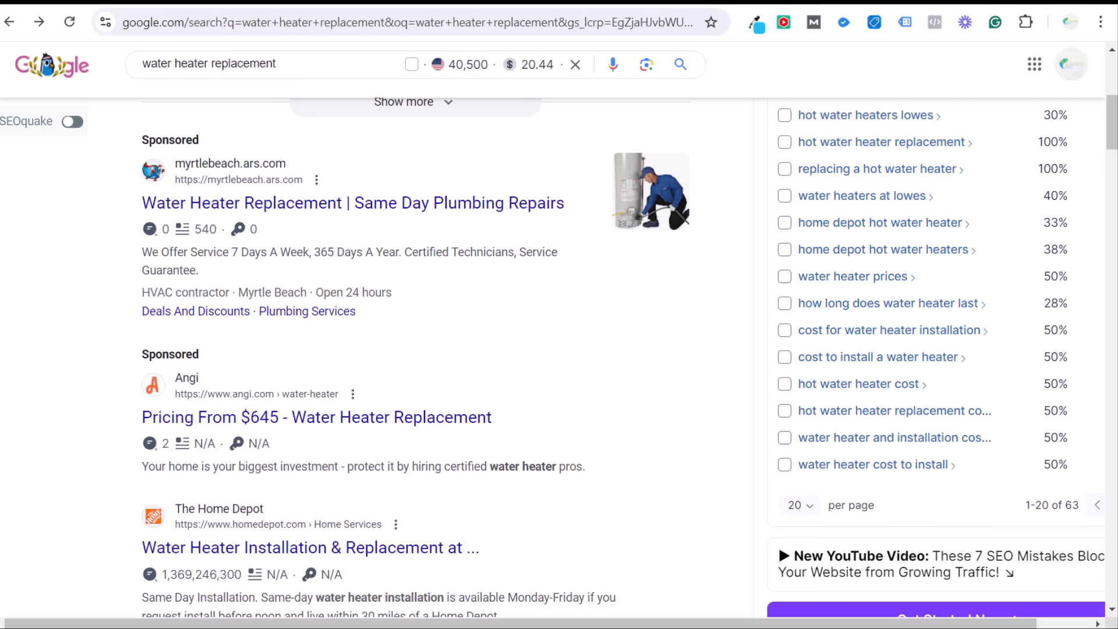
scroll(679, 337, up, 3)
scroll(732, 285, up, 3)
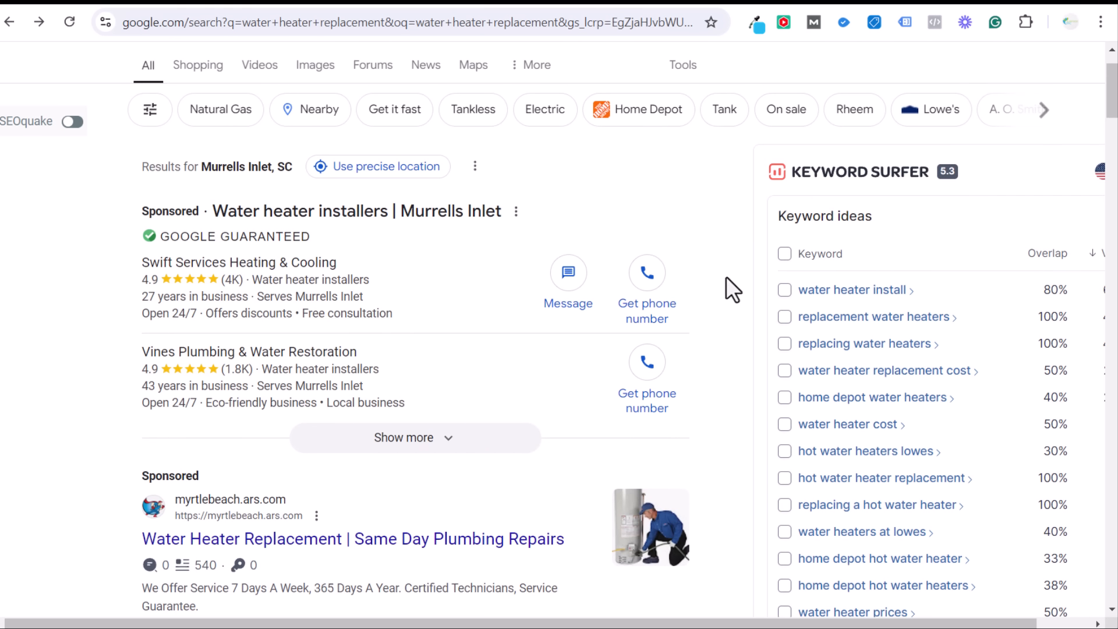
scroll(681, 274, up, 2)
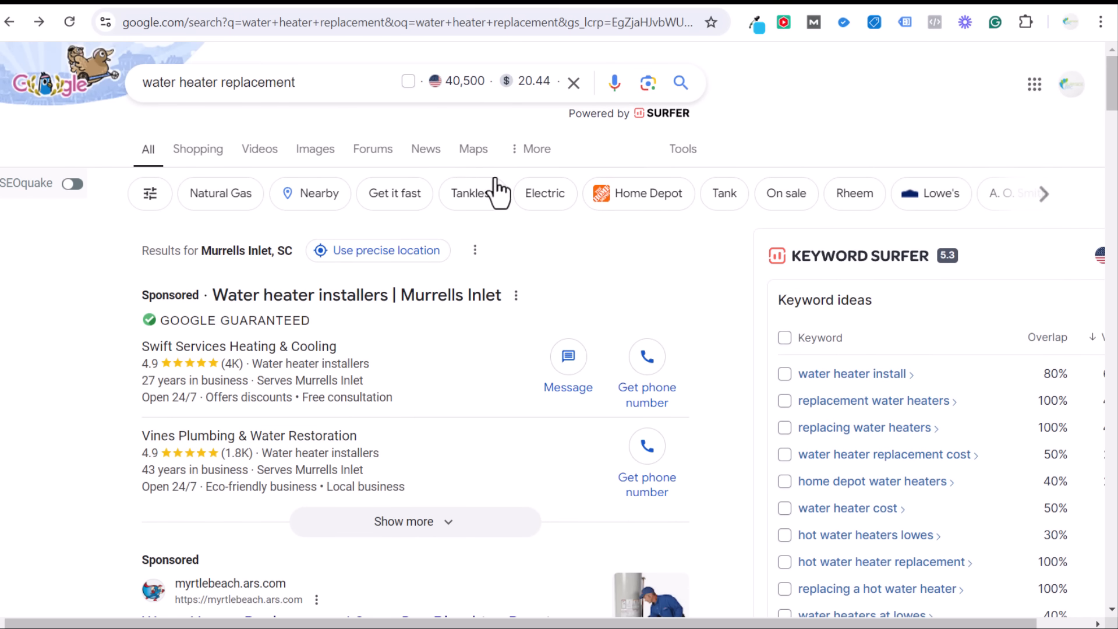
Review the autocomplete suggestions for the "water heater replacement" query, and close the suggestion list.
click(331, 85)
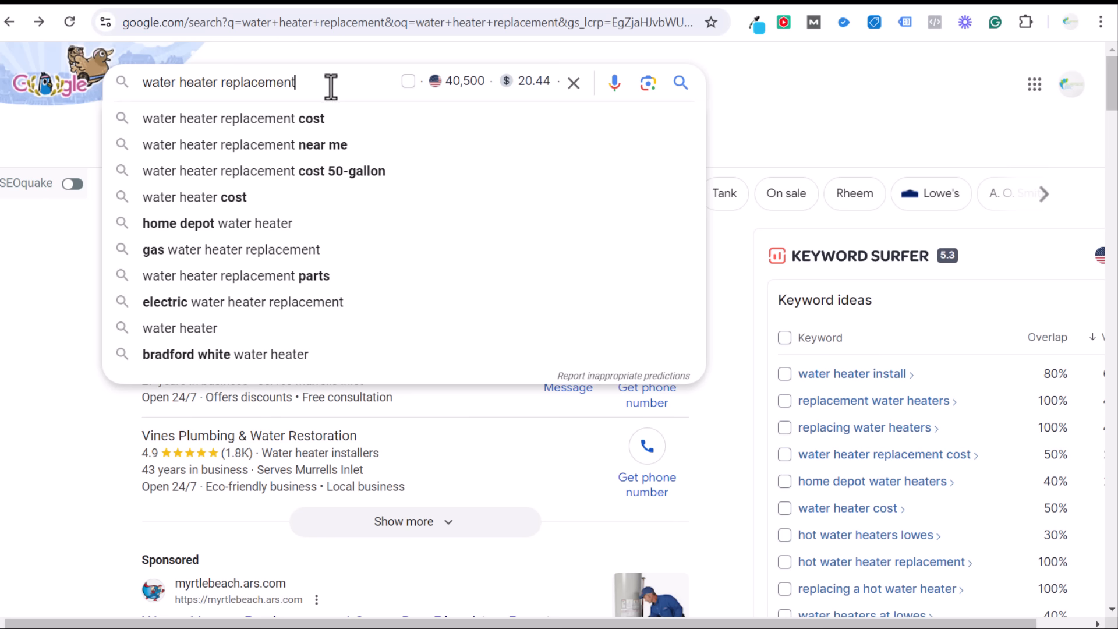
key(BackSpace)
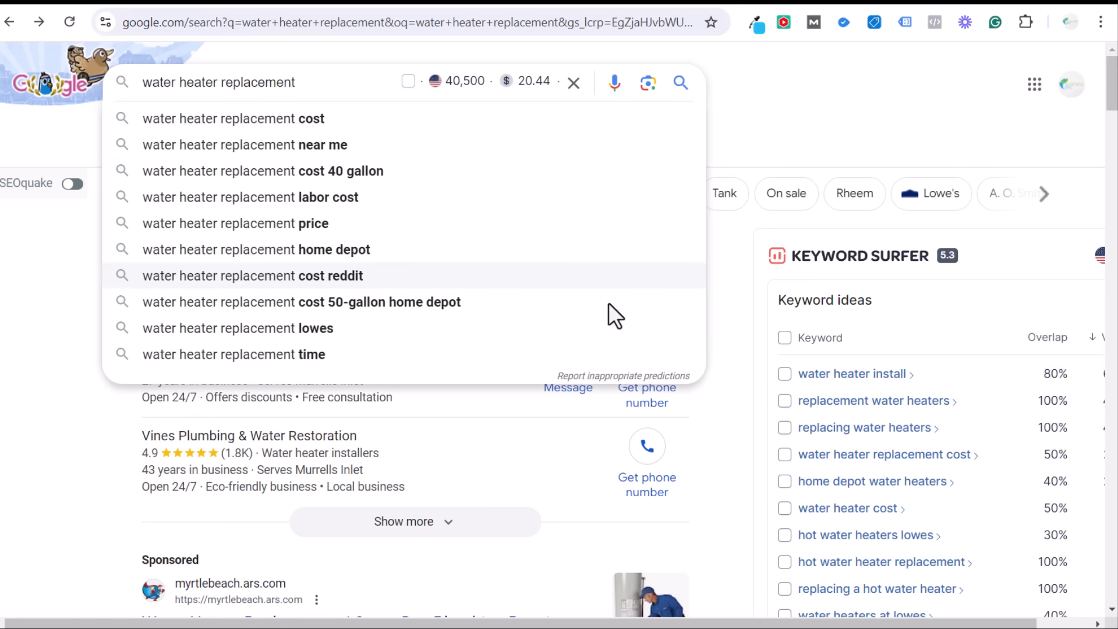
click(739, 239)
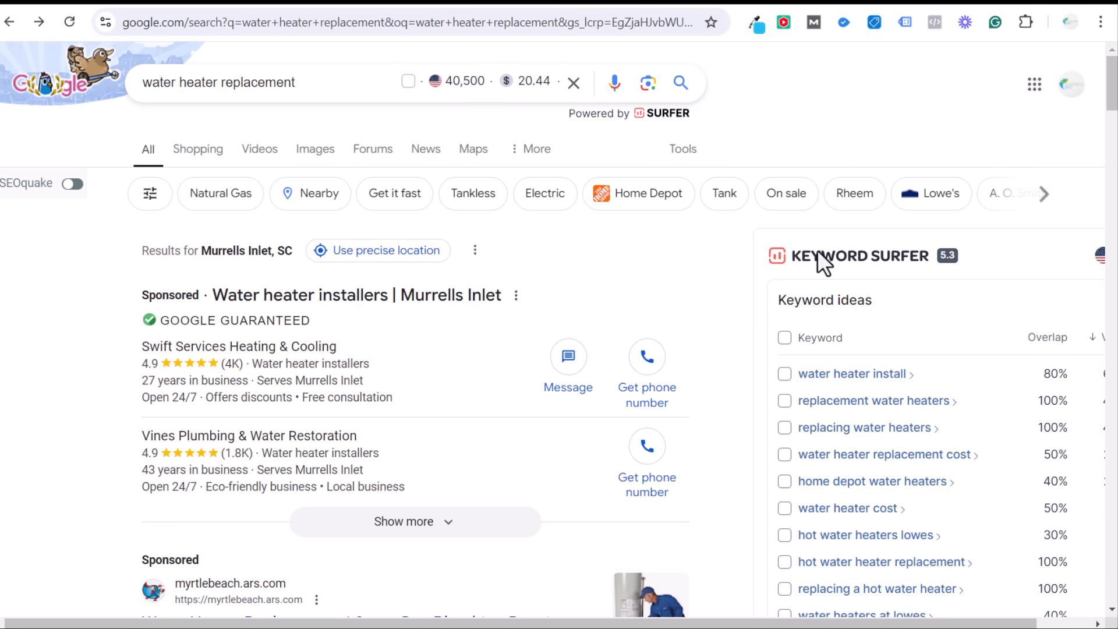
Examine the overlap and search volume of the Keyword Surfer ideas for water heater replacement.
scroll(753, 299, down, 1)
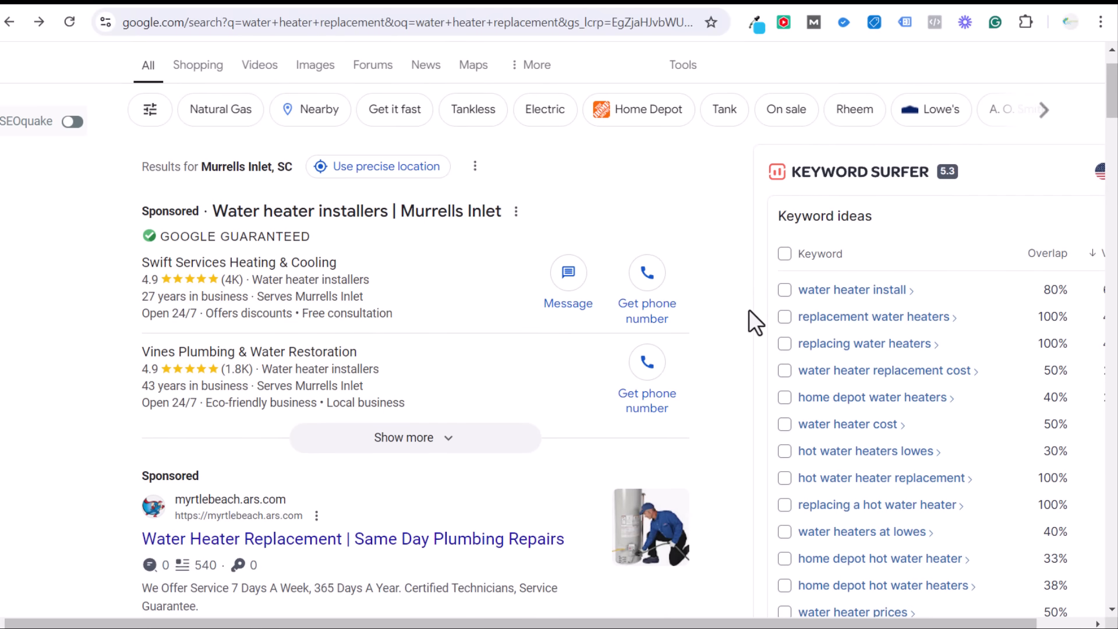
scroll(749, 310, down, 1)
scroll(1025, 549, right, 2)
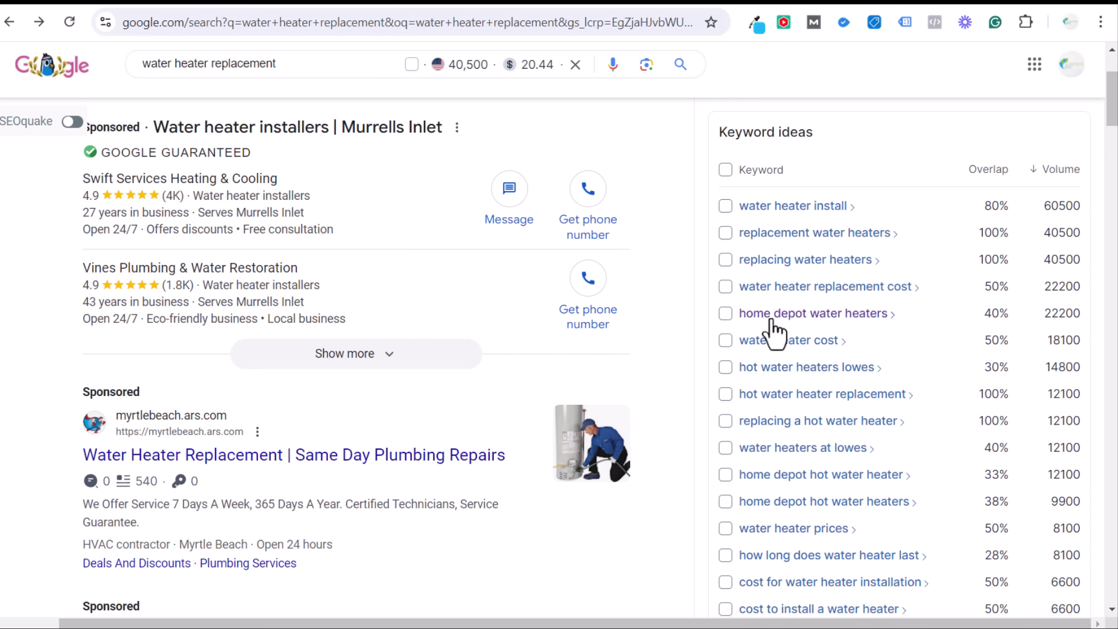
scroll(1018, 376, down, 1)
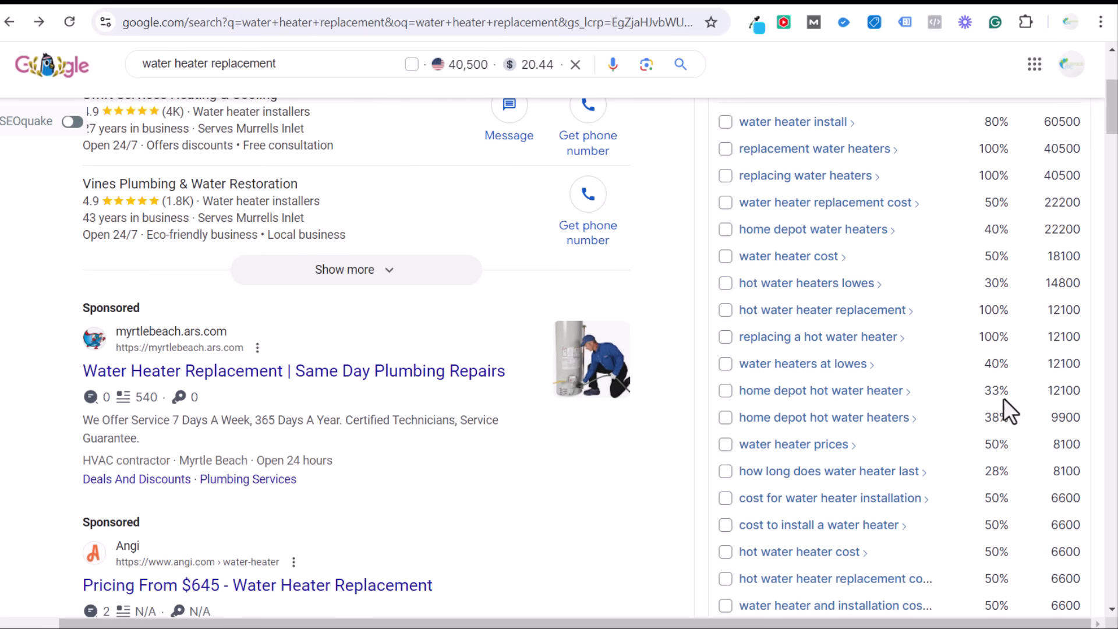
scroll(1032, 396, down, 1)
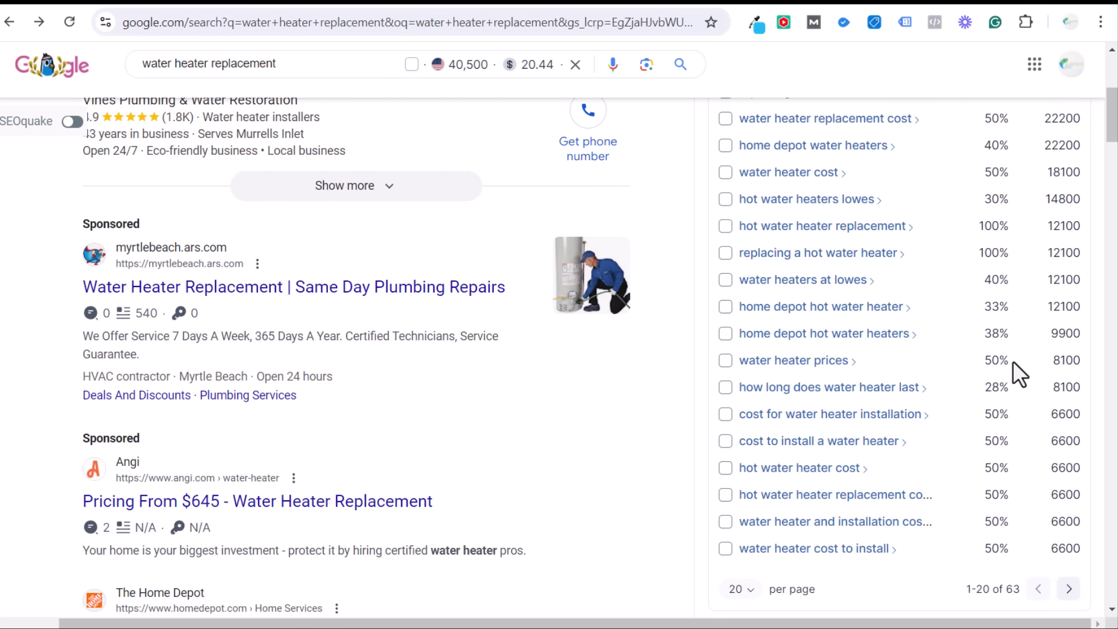
Review the content of the open At Your Service Plumbing water heaters page, and return to the Google results.
click(131, 4)
scroll(882, 326, down, 1)
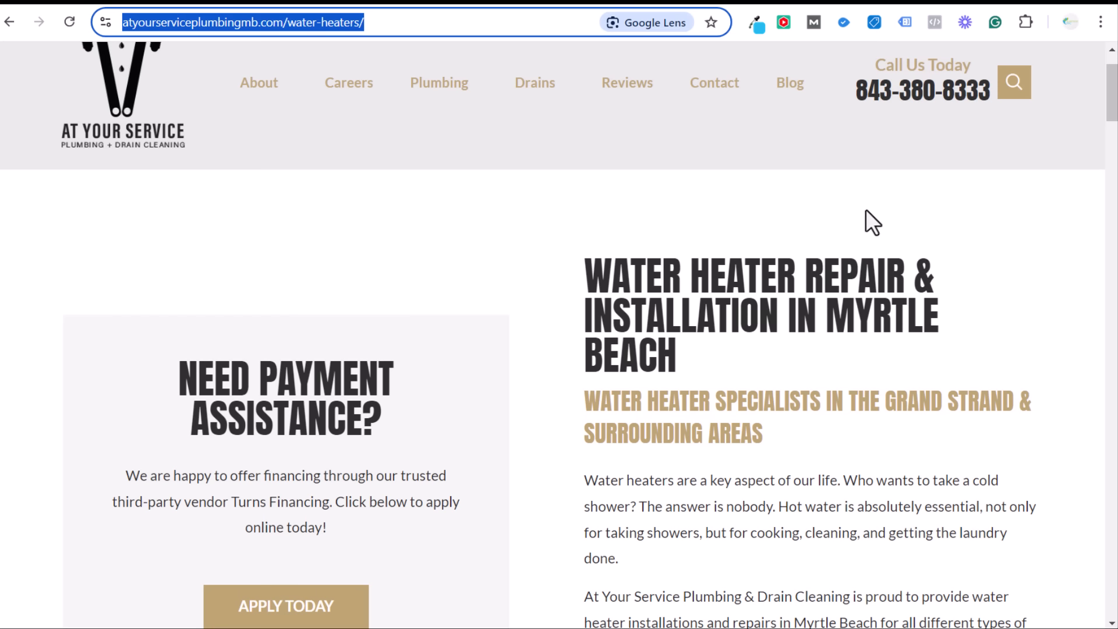
scroll(879, 238, down, 4)
scroll(884, 289, up, 4)
click(156, 4)
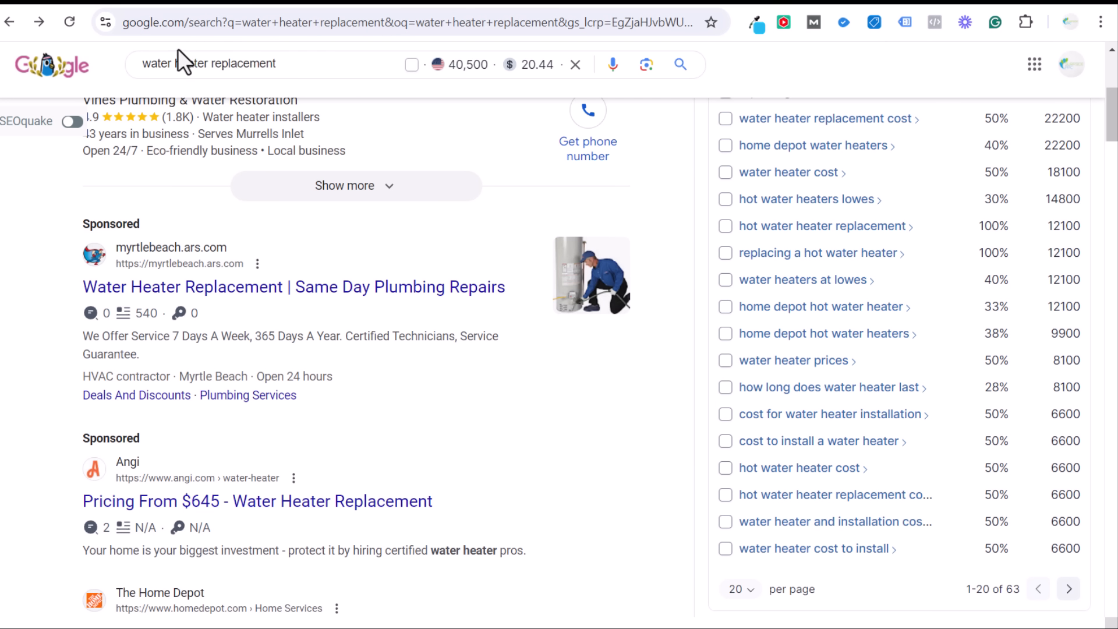
In Google Ads Keyword Planner, select "water heater repair near me", "hot water heater repair near me" and "tankless water heater repair near me".
click(90, 2)
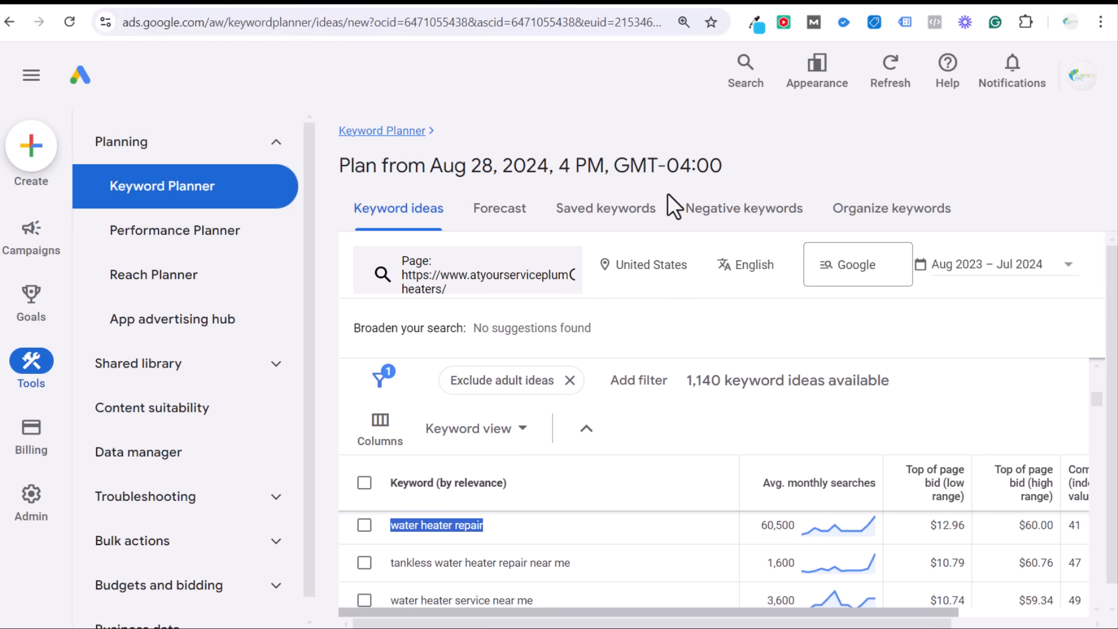
scroll(652, 568, up, 1)
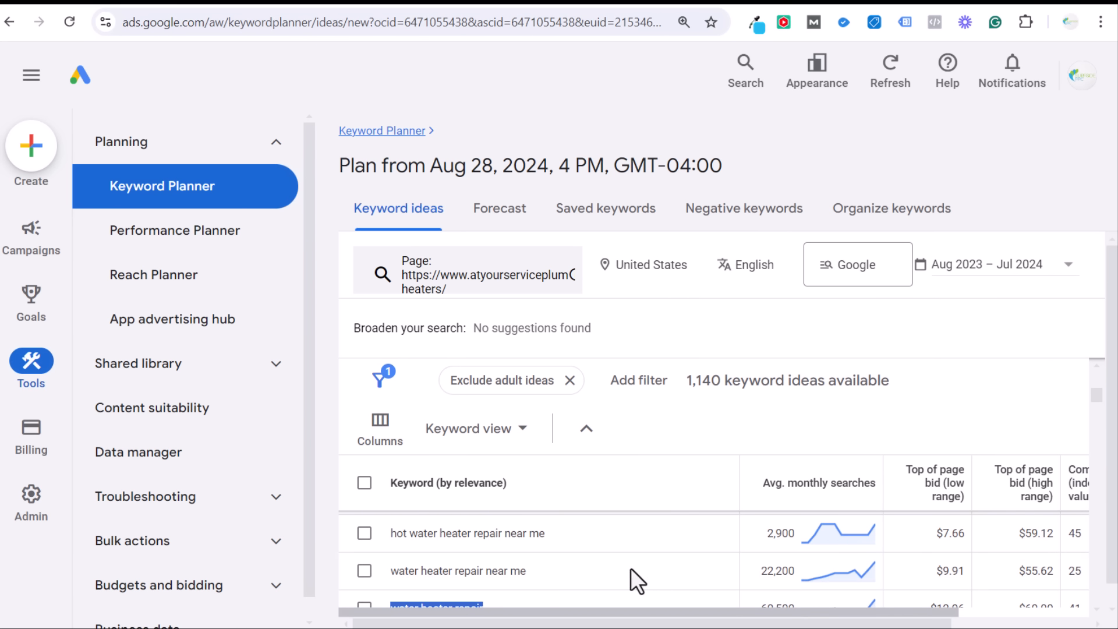
click(365, 572)
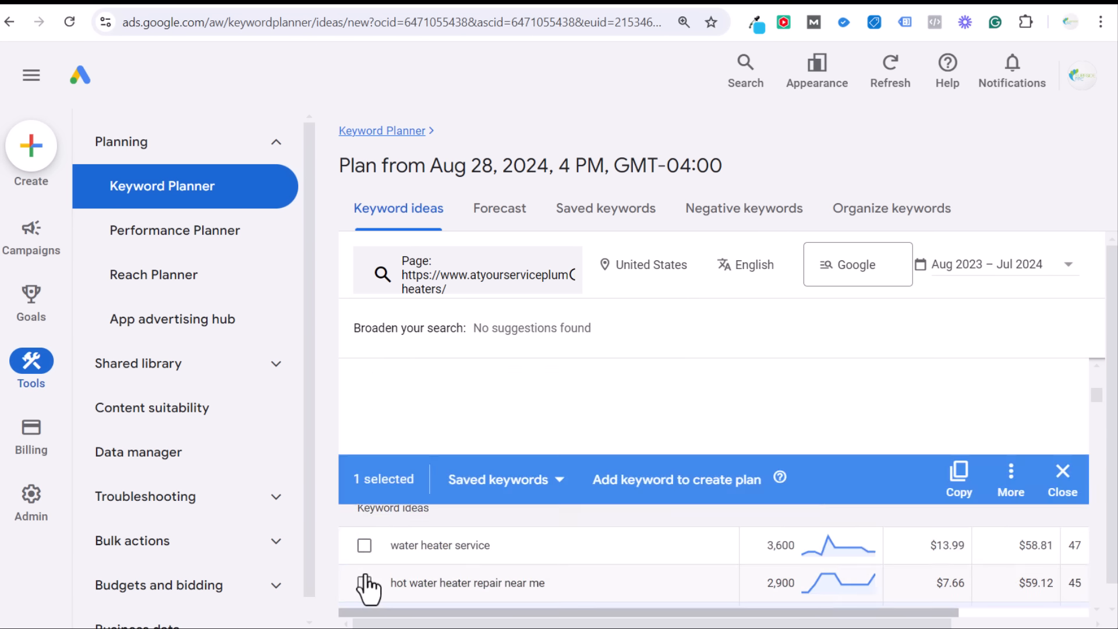
click(364, 487)
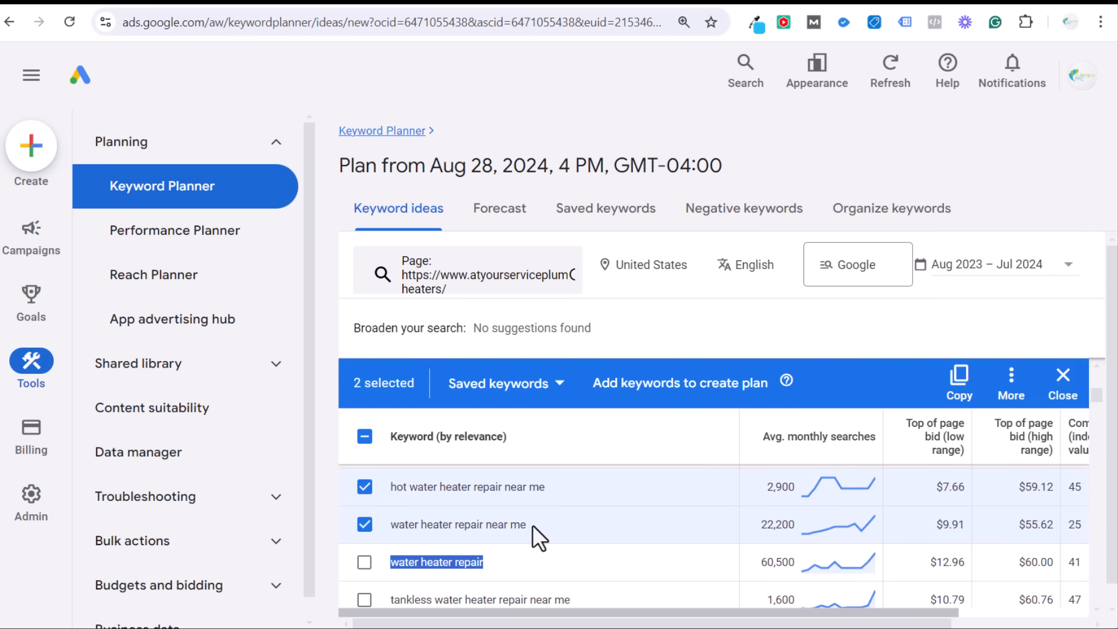
scroll(532, 525, down, 1)
click(365, 516)
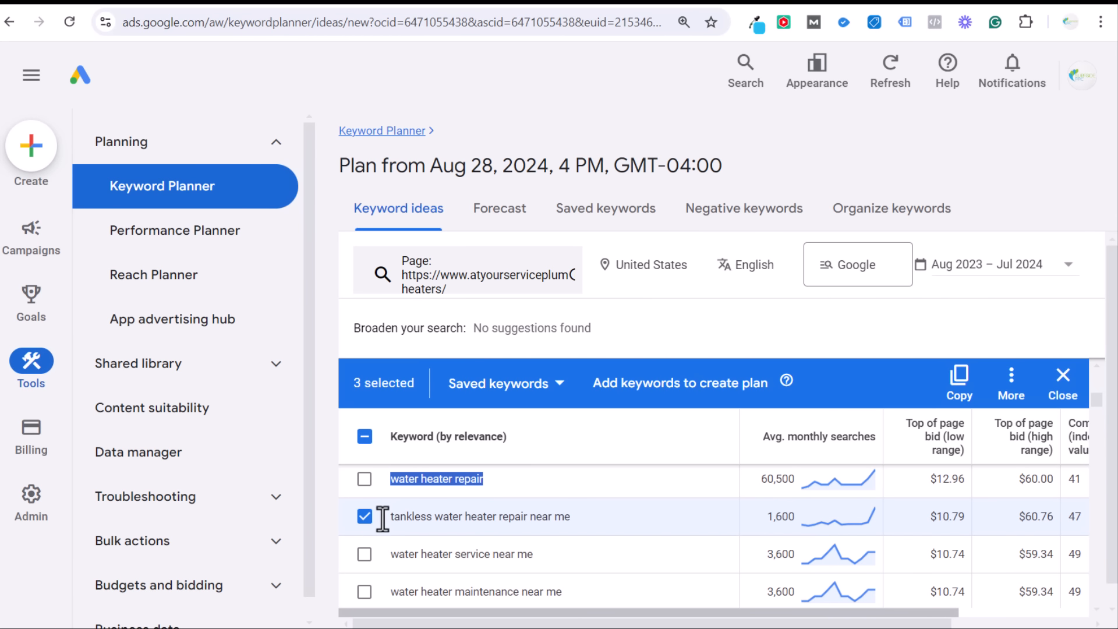
Copy the keyword "hot water heater repair near me" from Keyword Planner and search Google for it.
scroll(551, 517, up, 4)
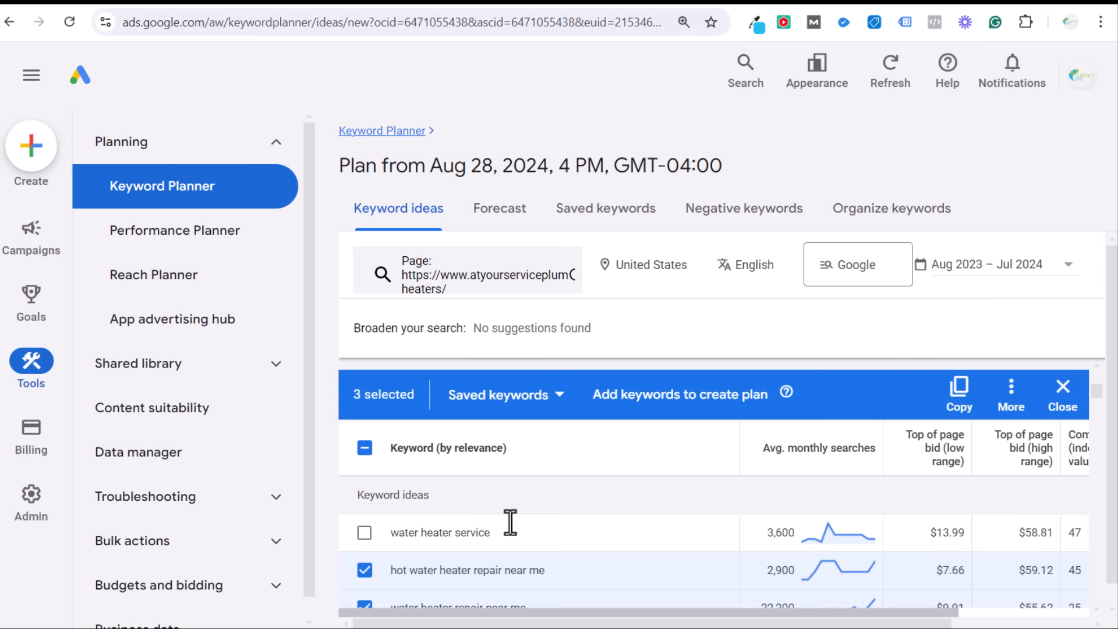
scroll(473, 544, up, 1)
scroll(477, 545, down, 1)
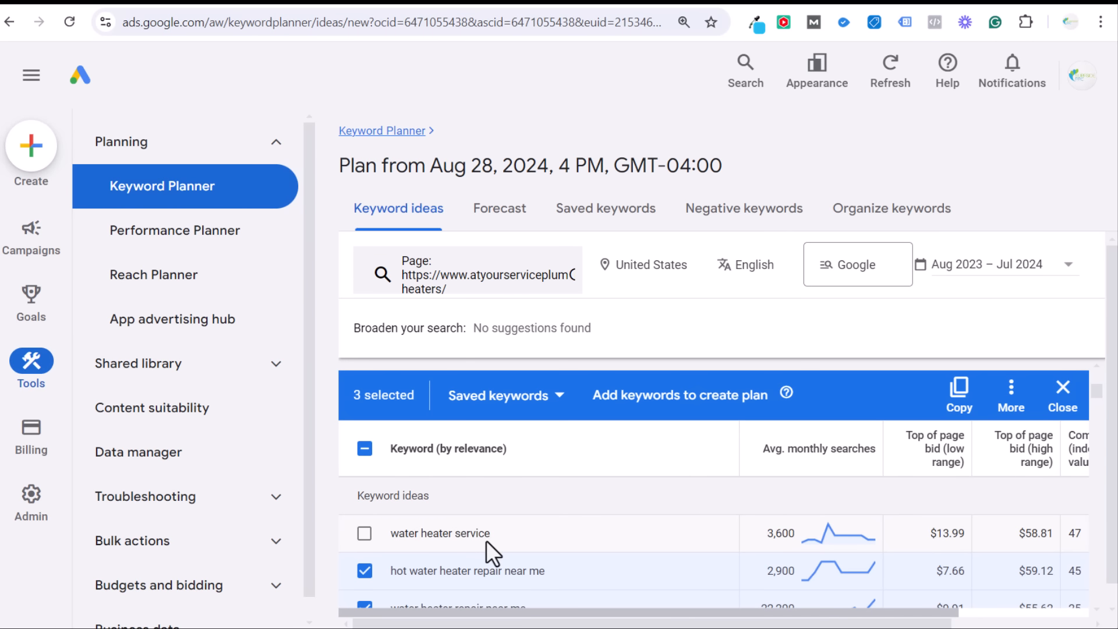
scroll(487, 540, down, 2)
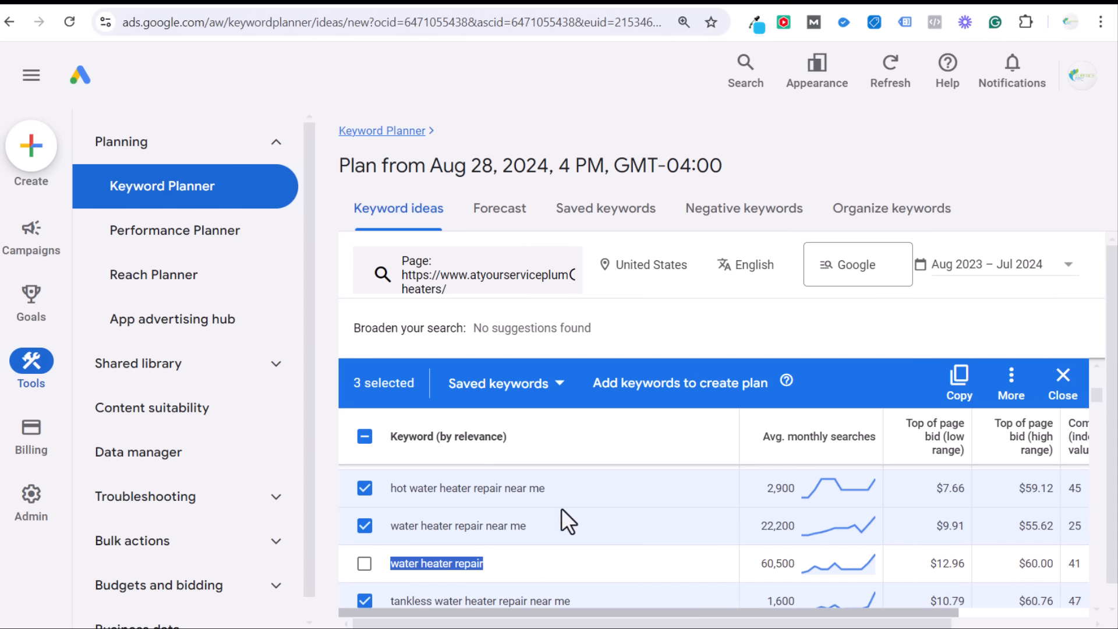
click(539, 490)
drag(539, 490, 394, 492)
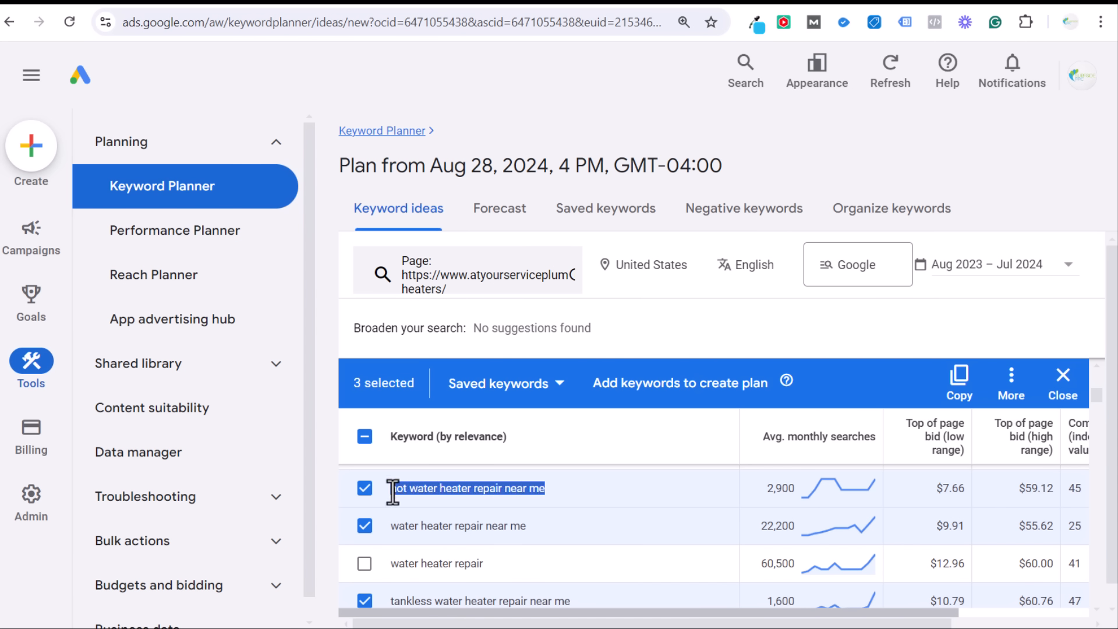
click(130, 2)
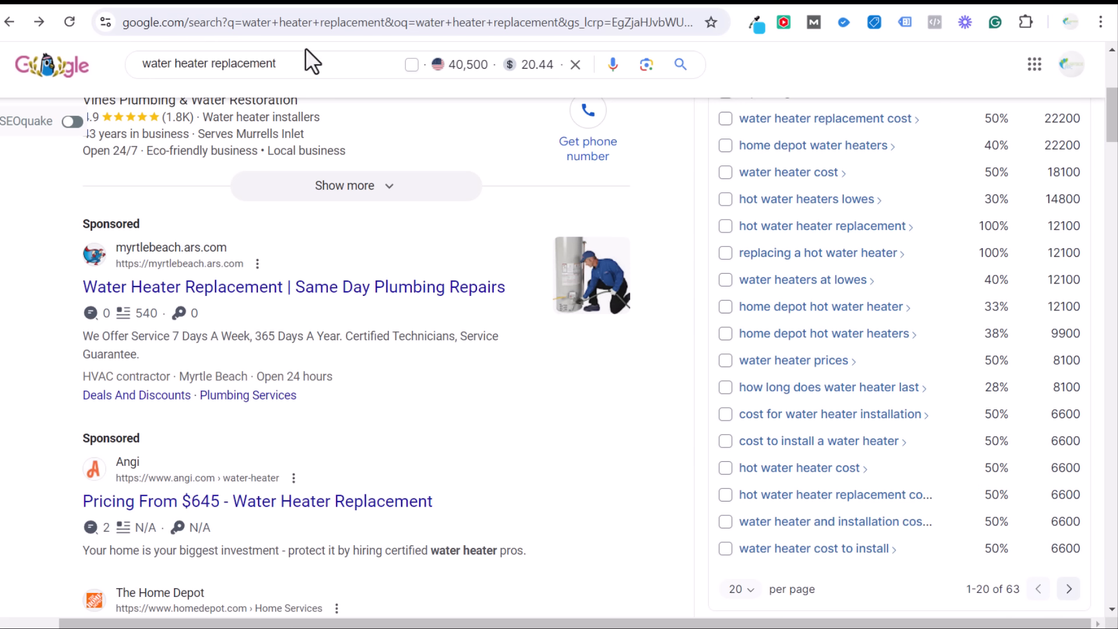
drag(313, 60, 111, 75)
text(hot water heater repair near me)
key(Return)
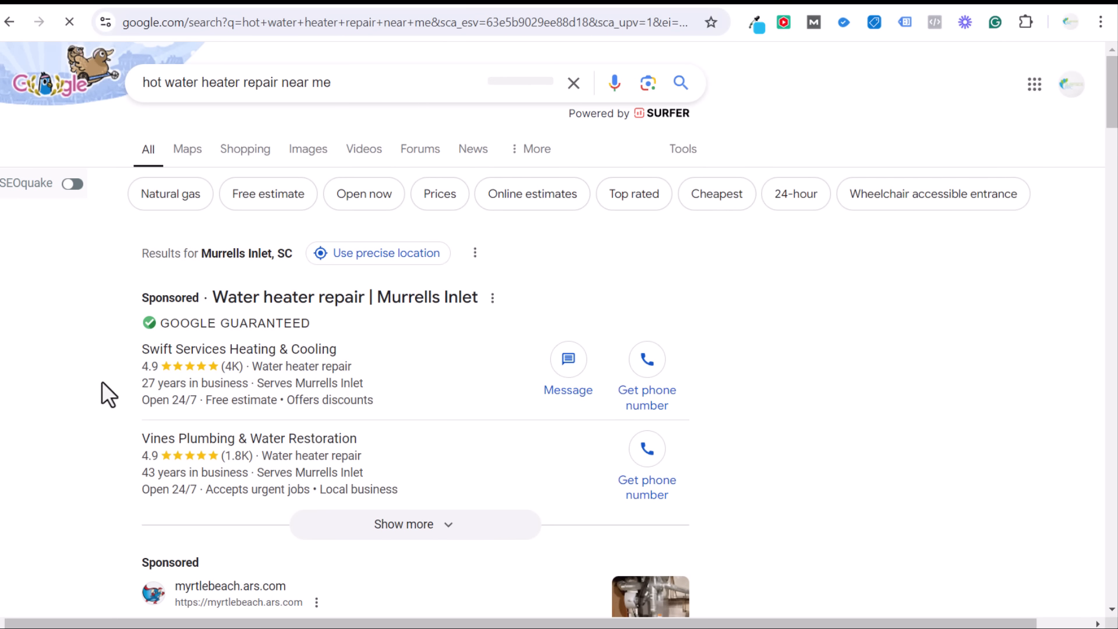
Examine the ads, local businesses, related questions and organic listings in the results for hot water heater repair near me.
scroll(115, 344, down, 3)
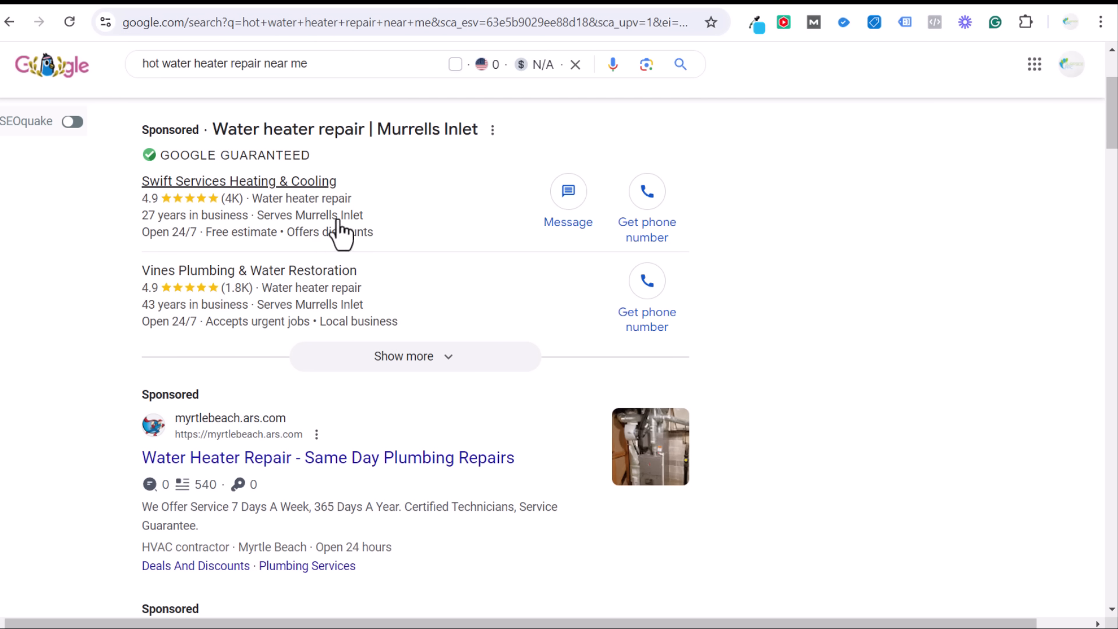
scroll(121, 268, down, 4)
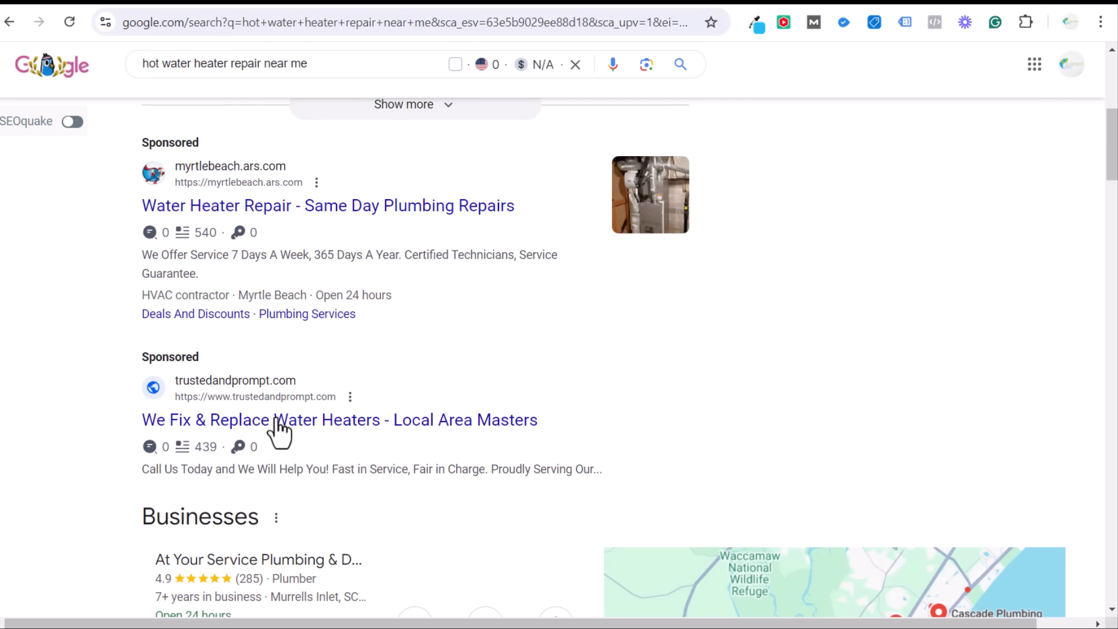
scroll(106, 334, down, 4)
scroll(99, 331, down, 3)
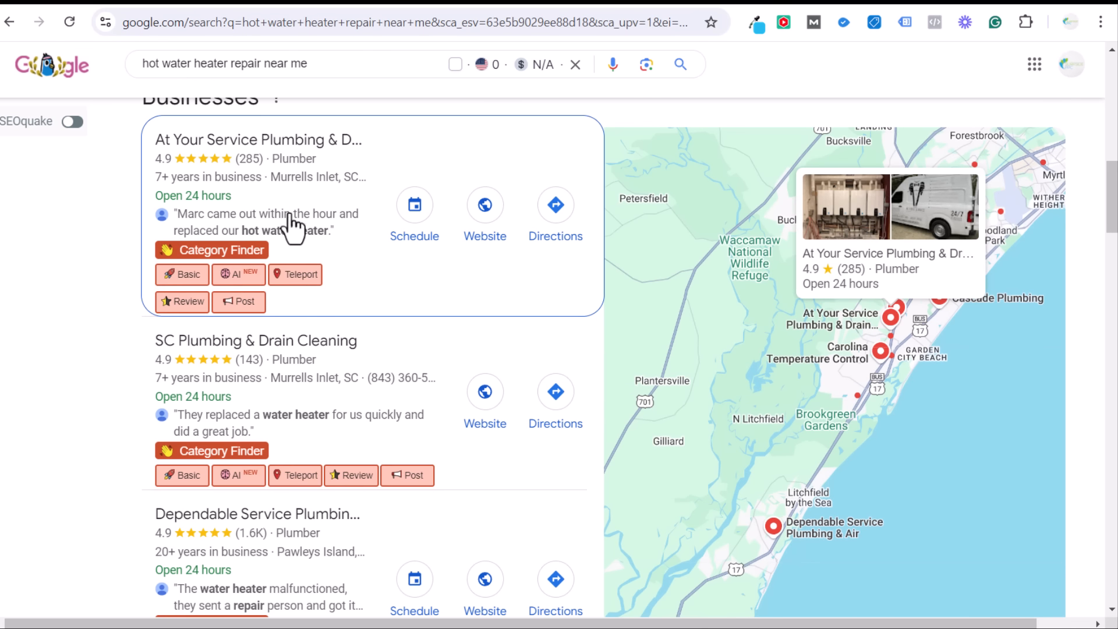
scroll(113, 365, down, 4)
scroll(113, 367, down, 7)
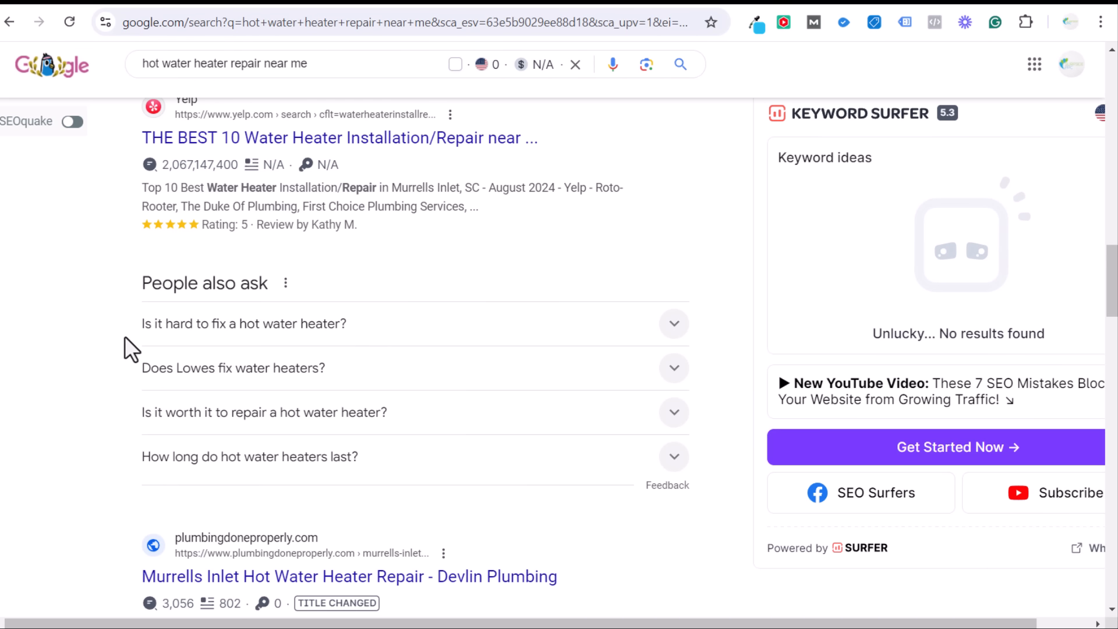
scroll(95, 240, down, 6)
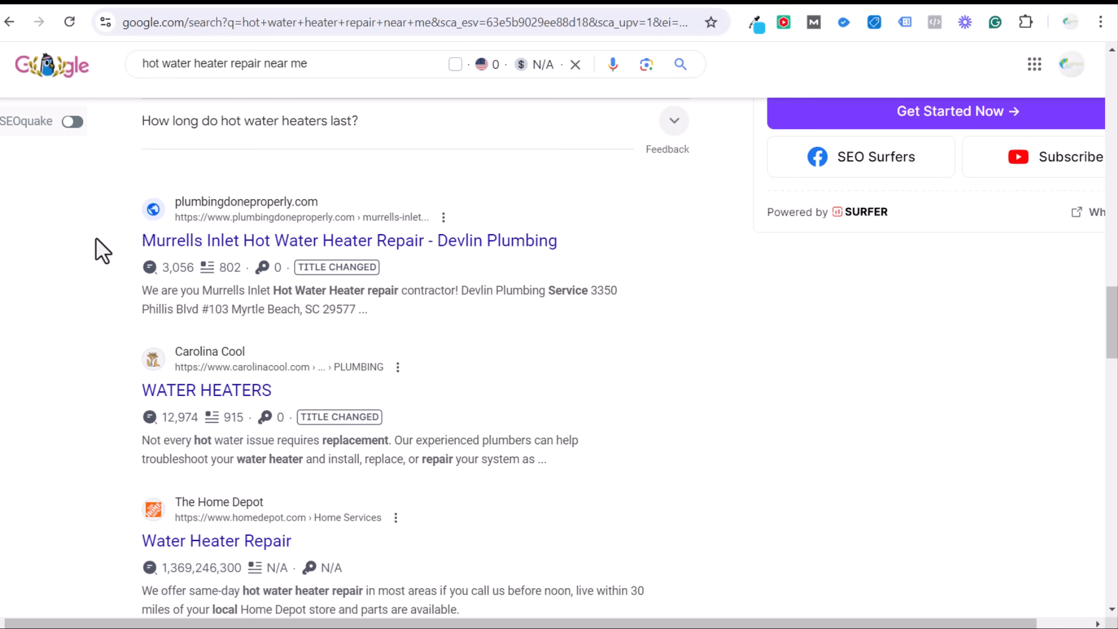
scroll(654, 337, down, 4)
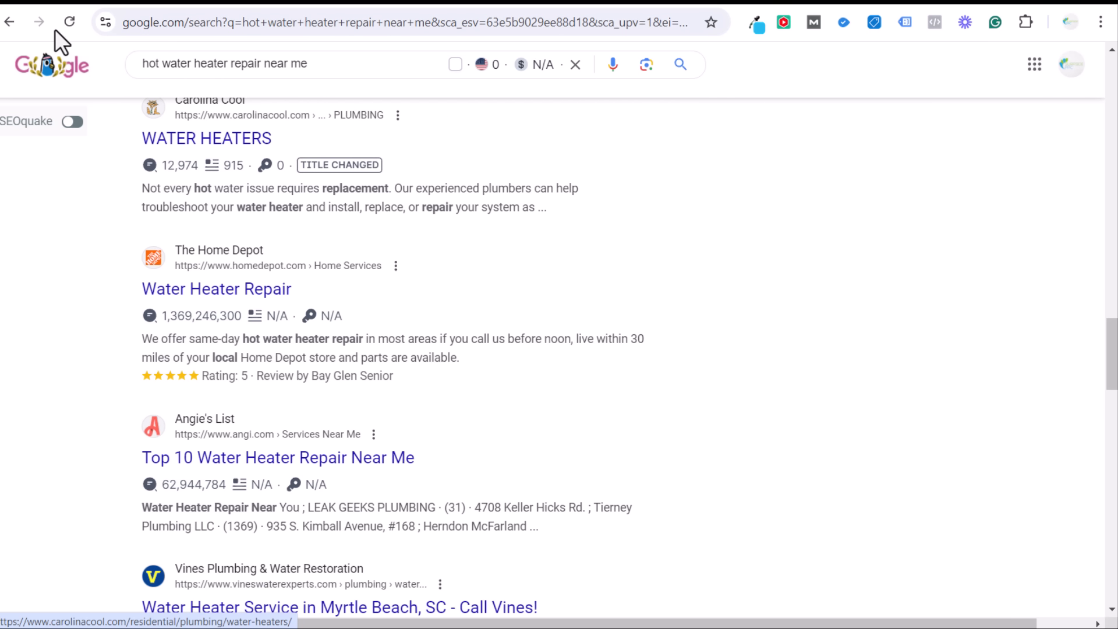
Back in Keyword Planner, select all keyword ideas on the current page and clear the entire selection.
click(100, 2)
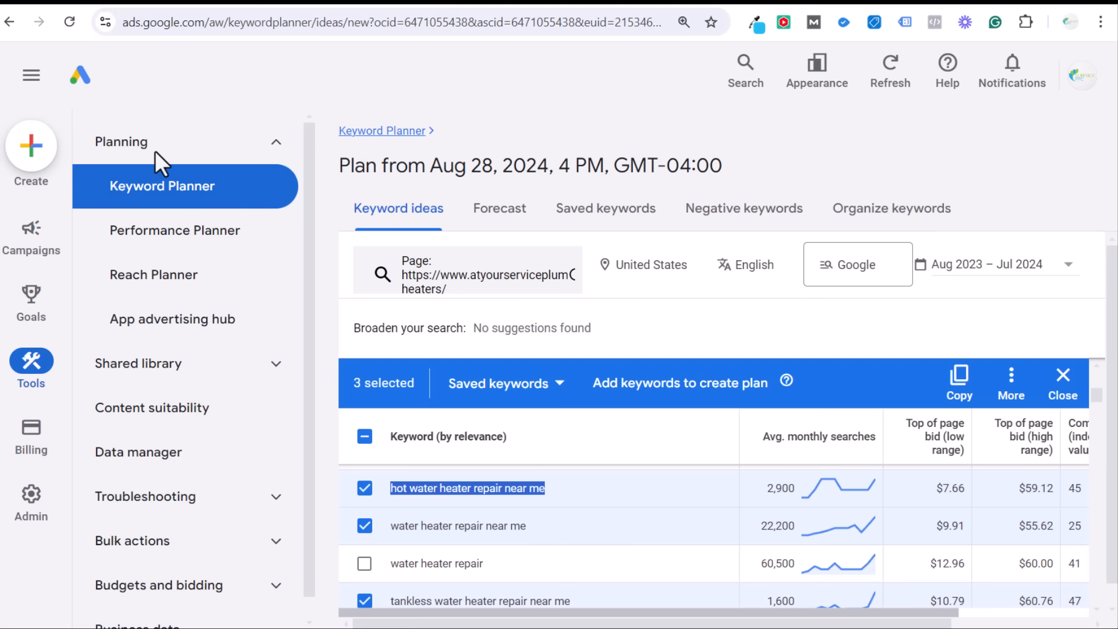
click(613, 477)
click(363, 438)
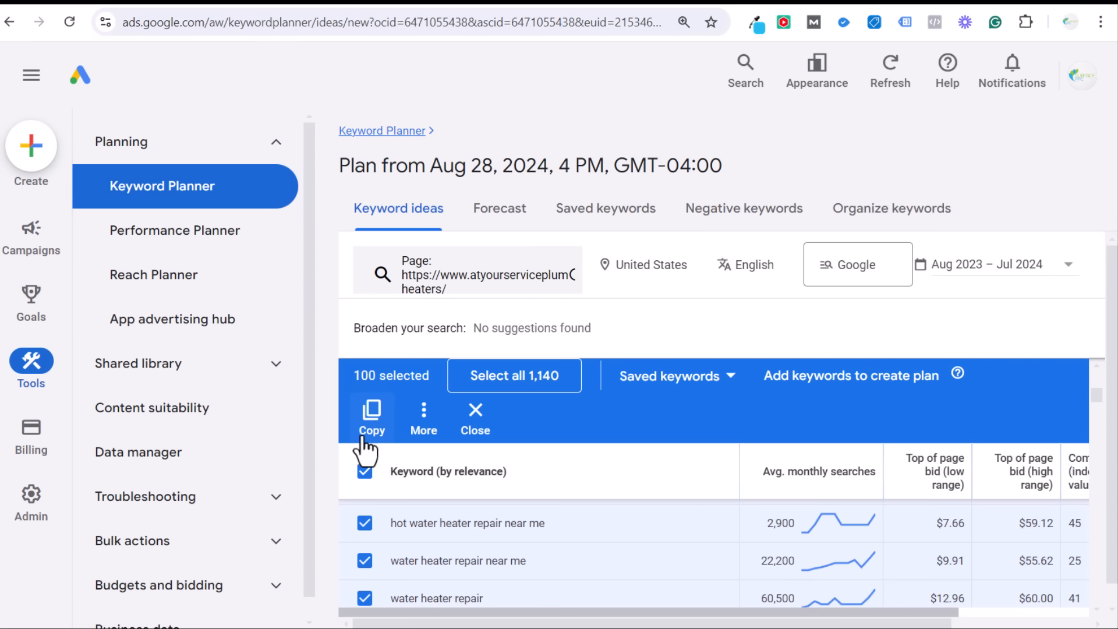
click(366, 433)
click(365, 471)
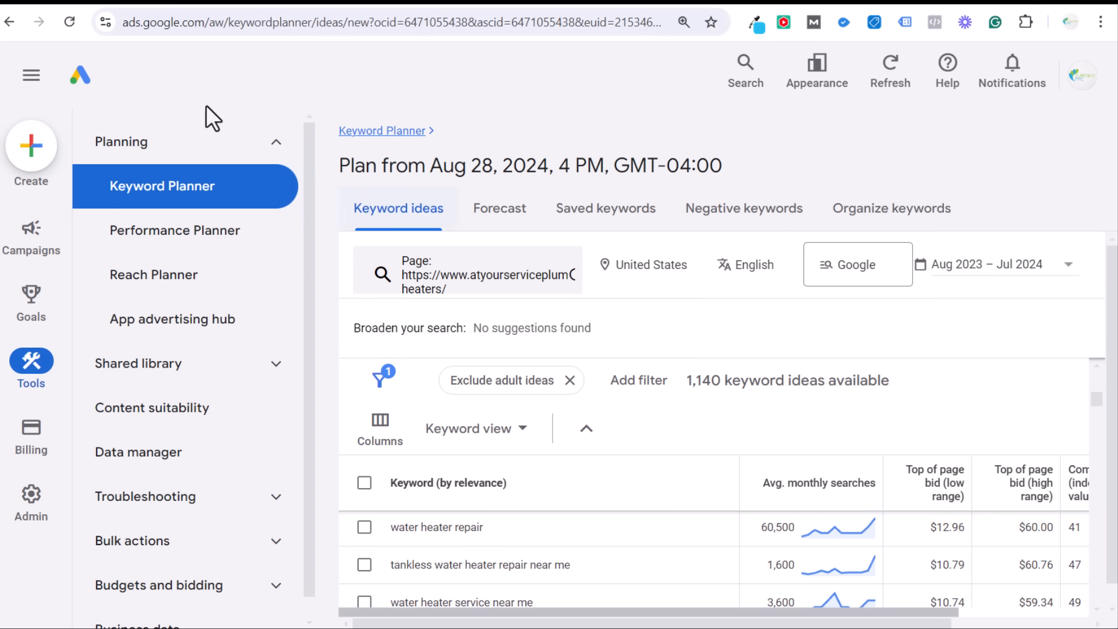
Return to the At Your Service Plumbing page and examine its "Water Heater Repair & Installation in Myrtle Beach" heading.
click(165, 7)
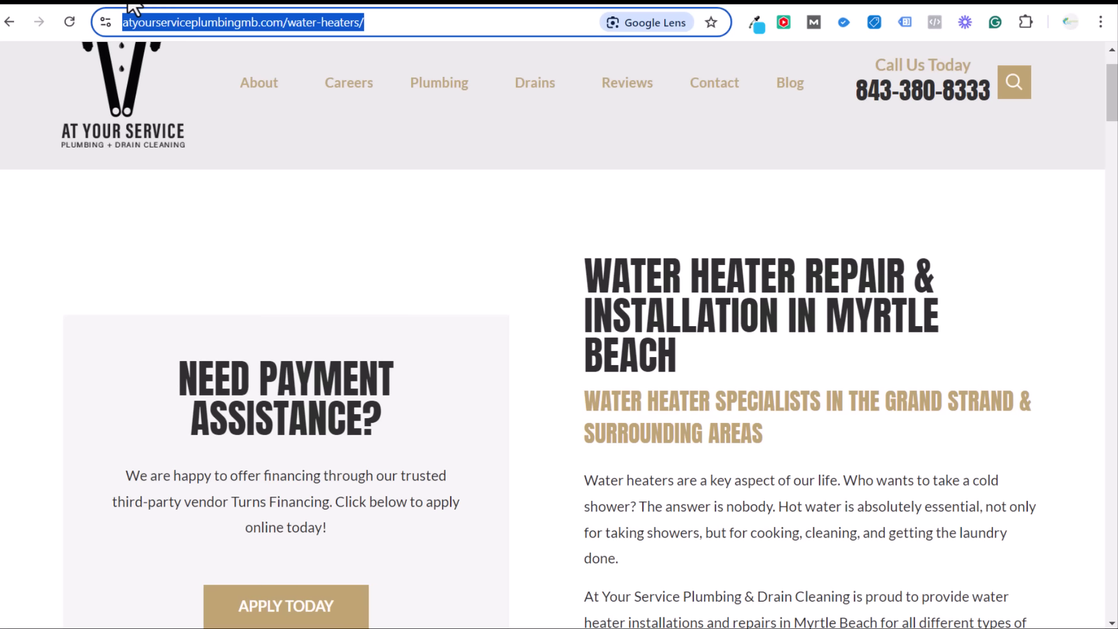
drag(584, 274, 865, 294)
click(883, 330)
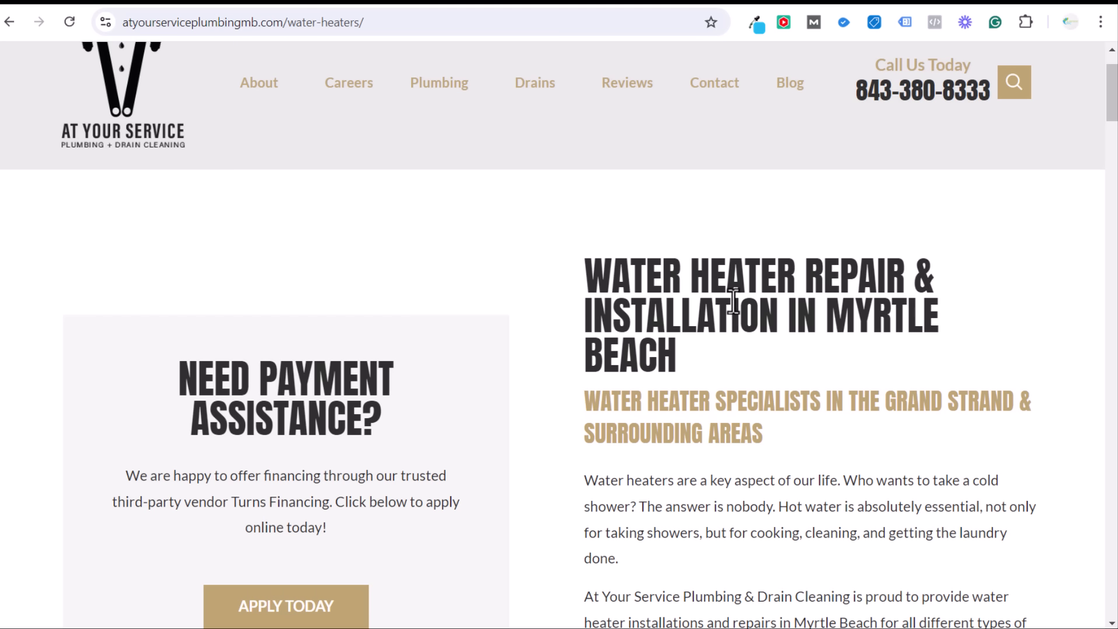
Switch to the Aqua Bliss Care Pool Liner Replacement page and examine its contact buttons and footer contact details.
click(111, 7)
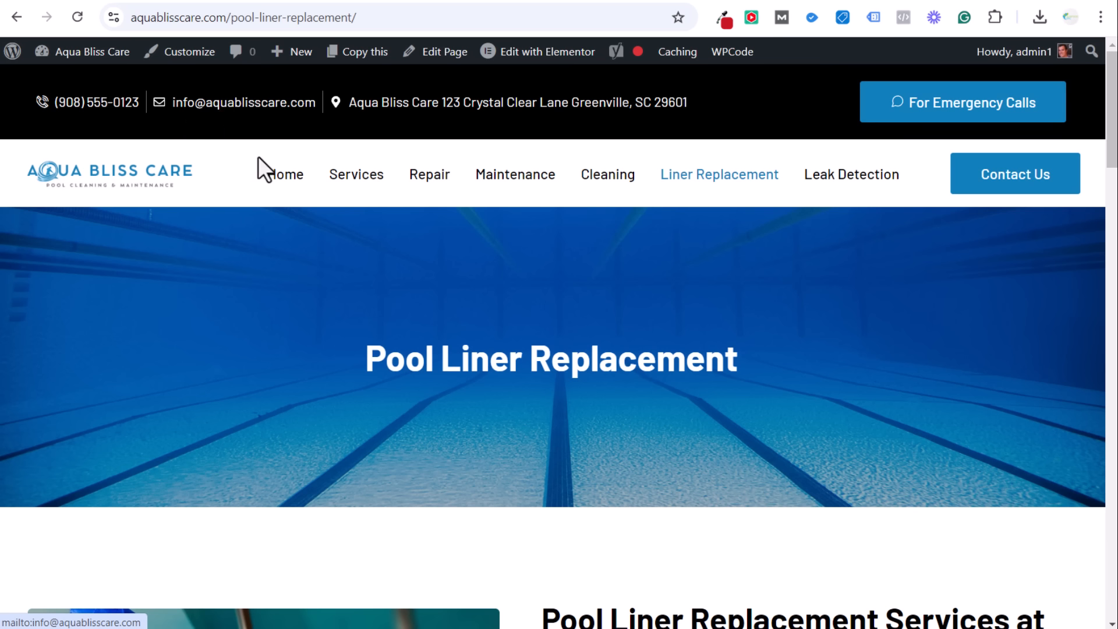
scroll(684, 298, down, 10)
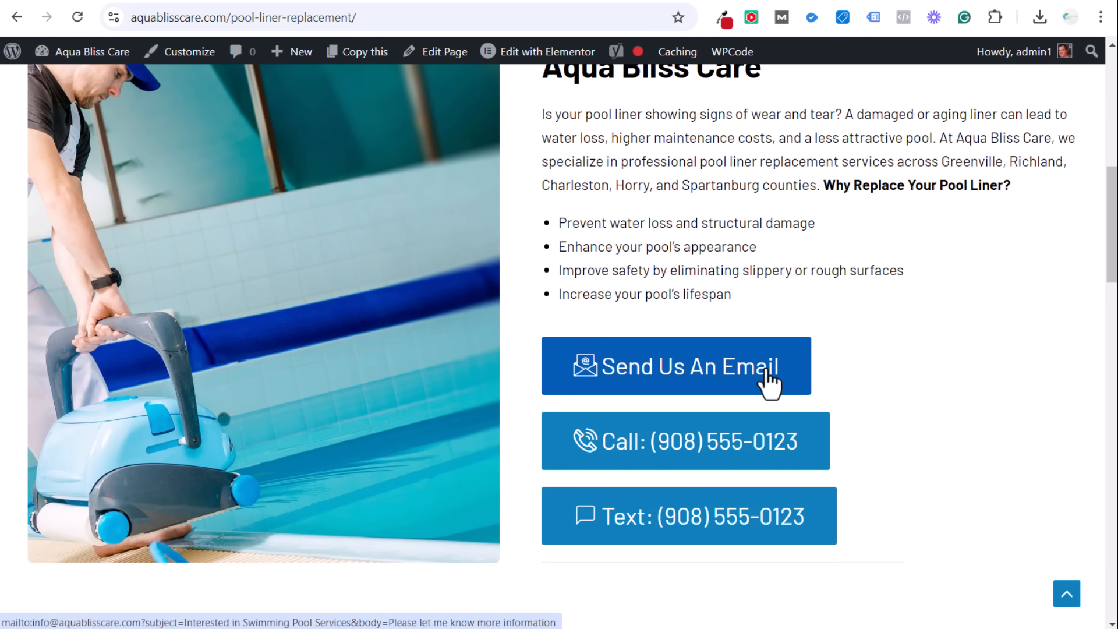
drag(1112, 204, 1093, 524)
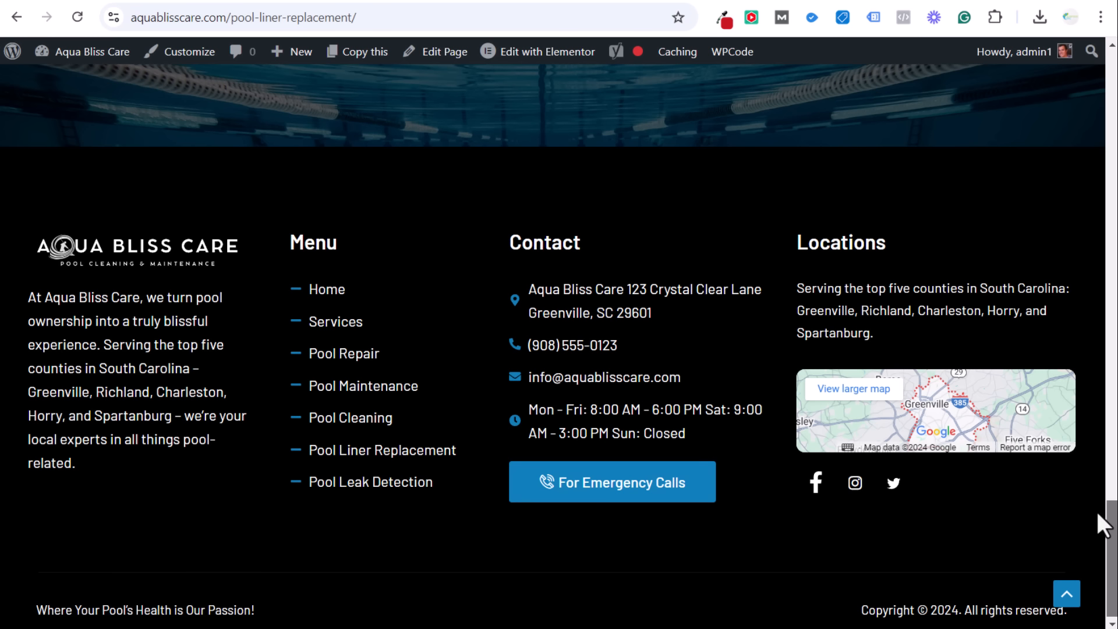
drag(1110, 536, 1090, 201)
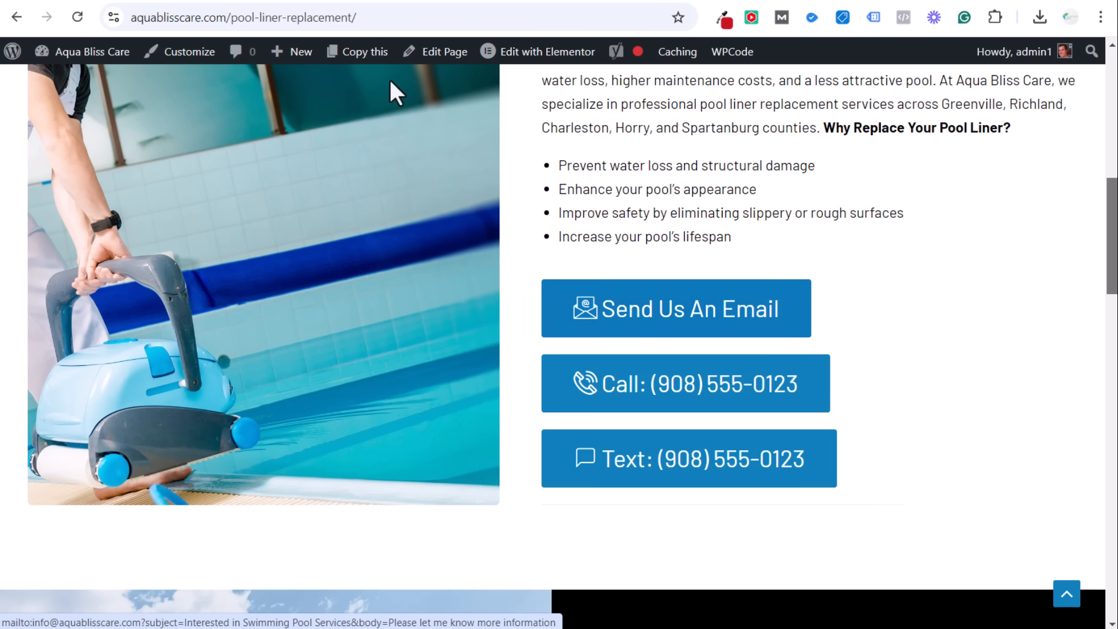
In the page's Elementor editor, examine the mailto address at the start of the Send Us An Email button's link.
click(149, 0)
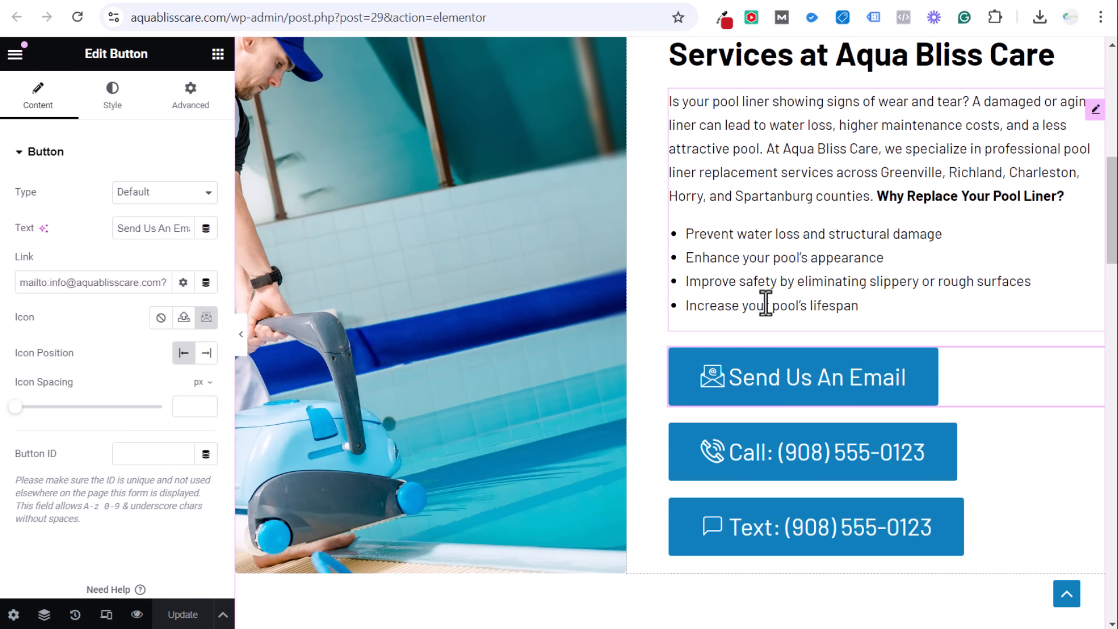
mouse_move(19, 285)
mouse_down()
mouse_move(142, 284)
mouse_move(2, 285)
mouse_up()
click(50, 282)
click(142, 284)
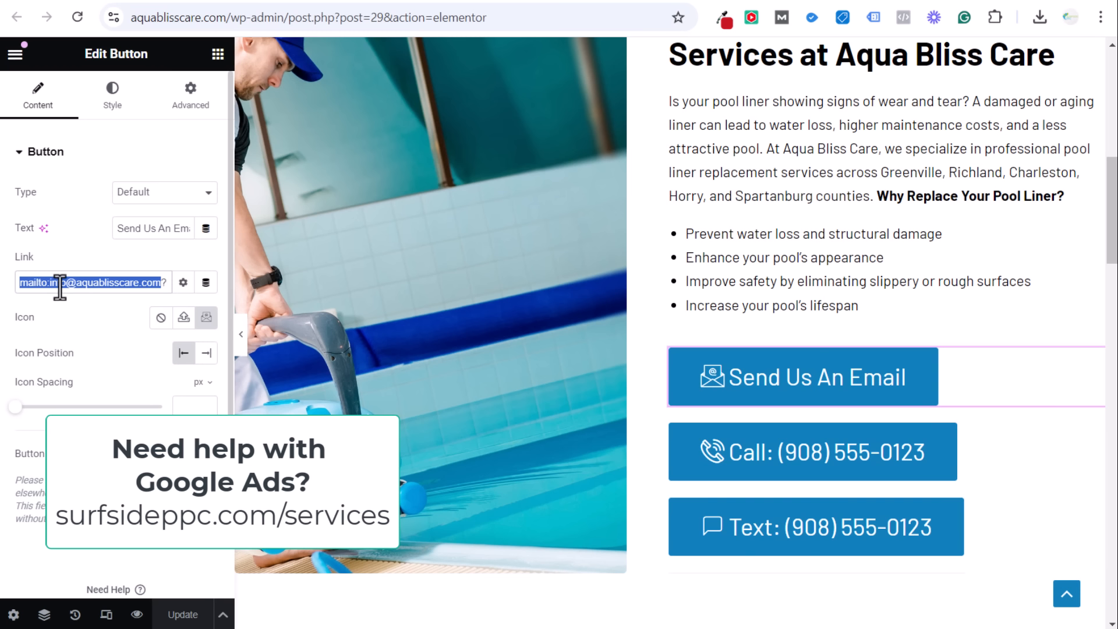
click(153, 282)
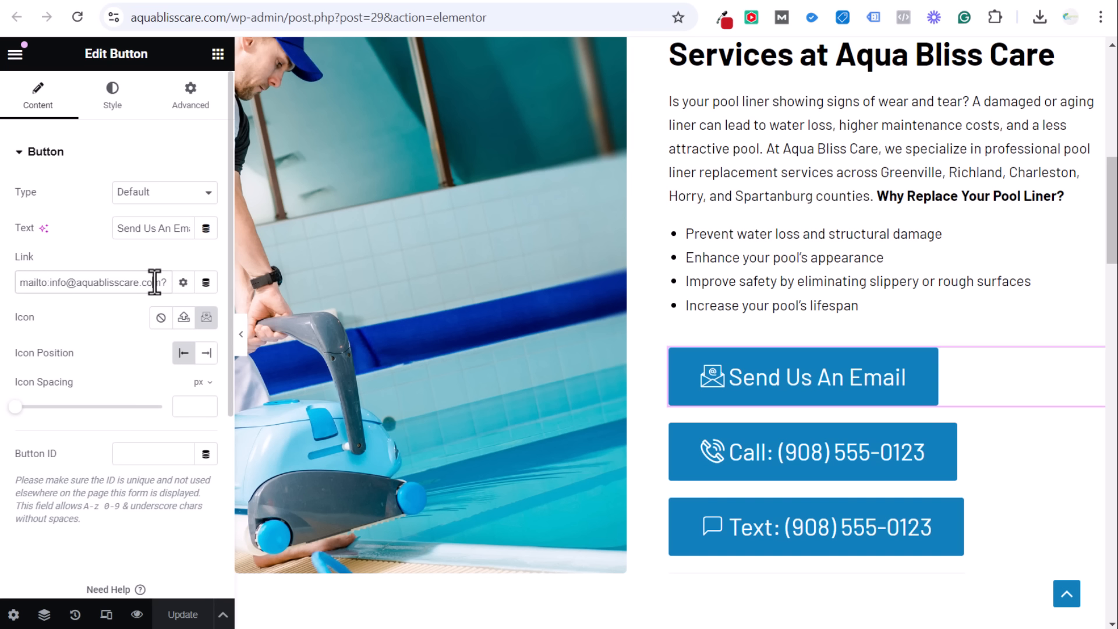
drag(154, 282, 140, 283)
drag(139, 283, 150, 283)
click(126, 283)
drag(99, 290, 18, 287)
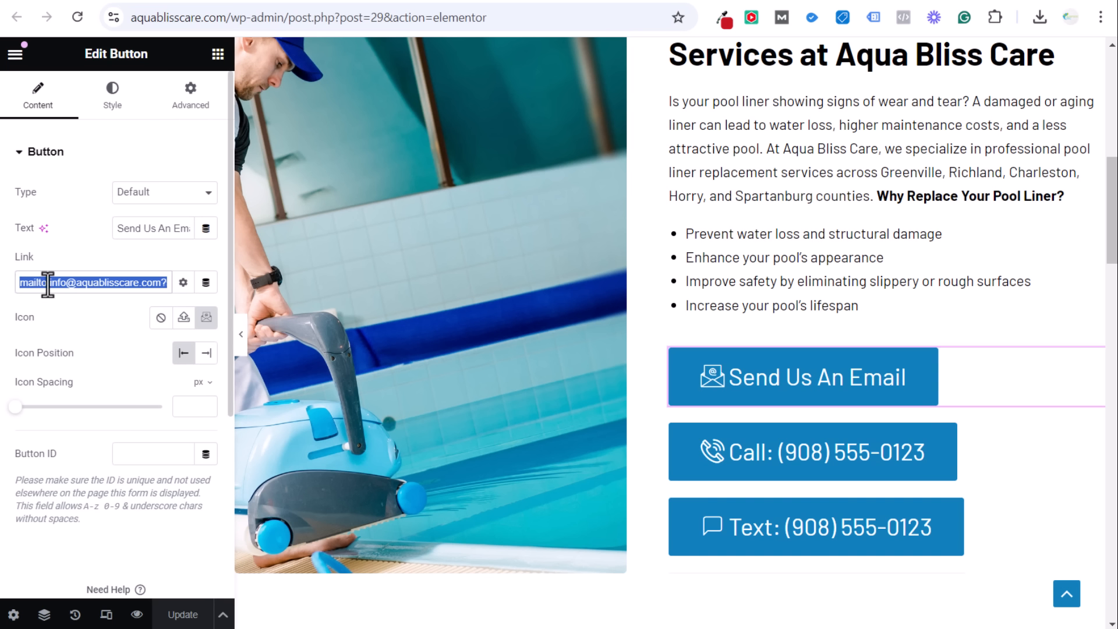
click(114, 282)
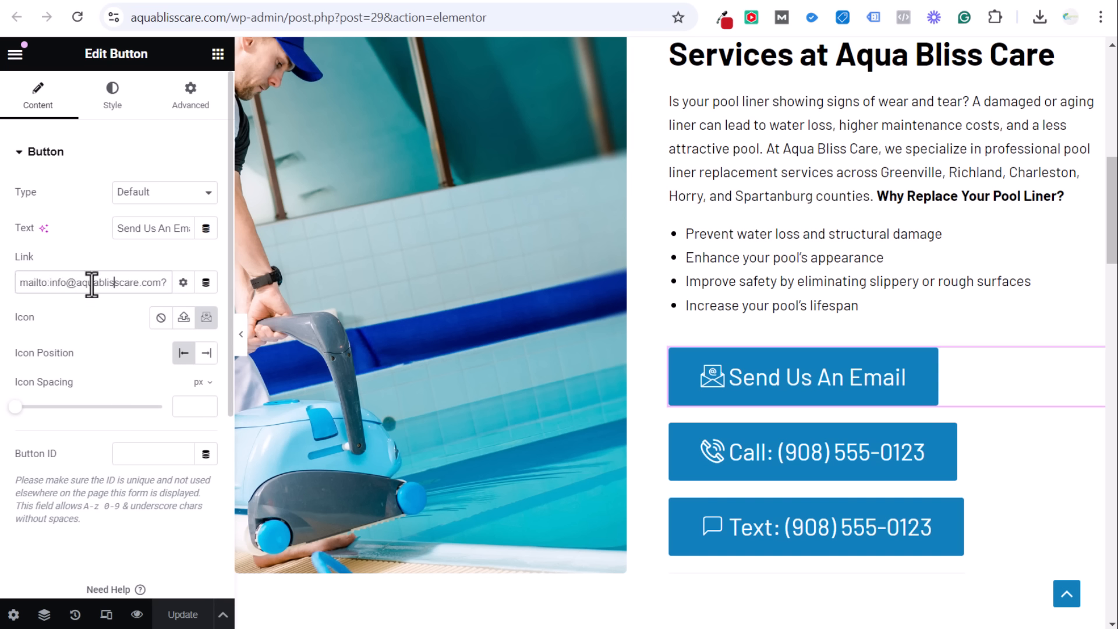
Examine the subject and body parameters in the Send Us An Email button's link, ending back at its start.
mouse_move(153, 284)
mouse_down()
mouse_move(97, 282)
mouse_move(149, 284)
mouse_up()
click(118, 282)
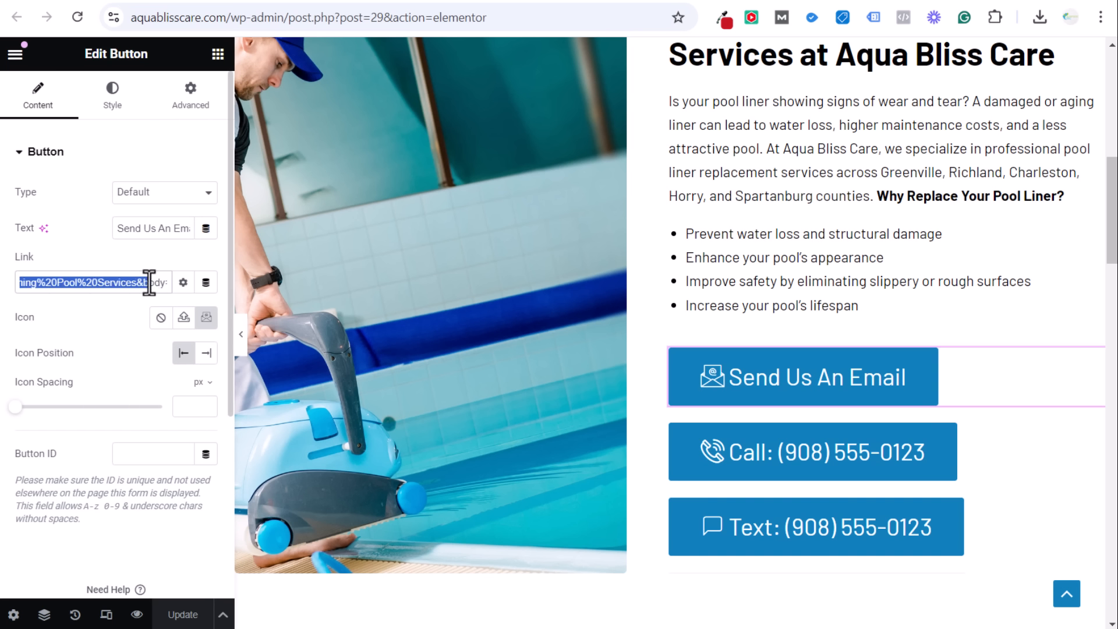
click(144, 283)
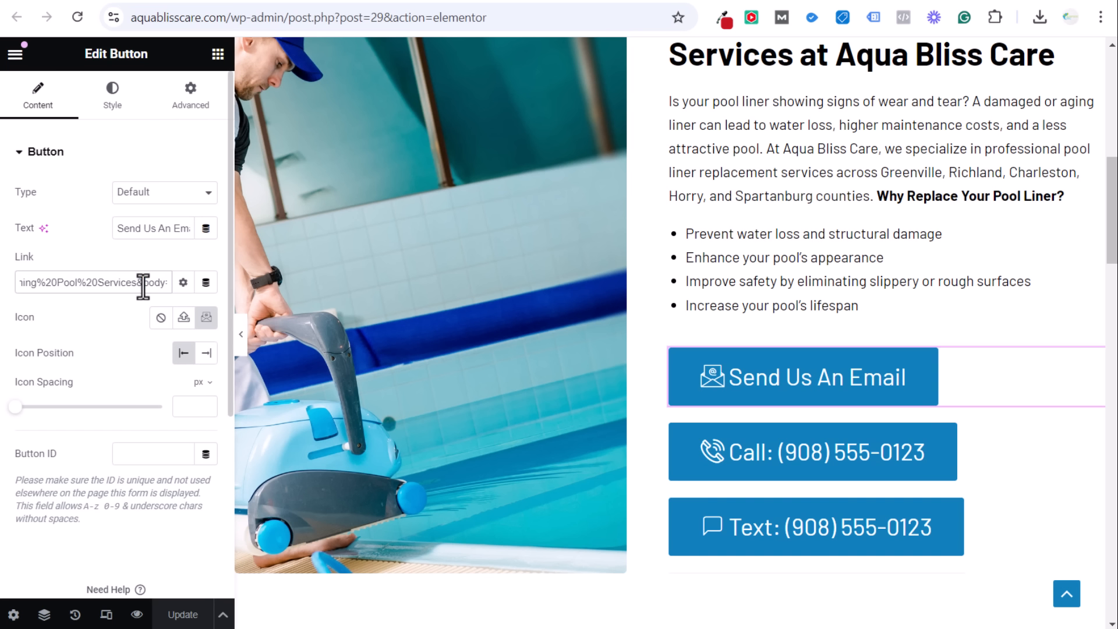
mouse_move(143, 286)
mouse_down()
mouse_move(153, 286)
mouse_move(114, 285)
mouse_move(163, 284)
mouse_up()
click(114, 284)
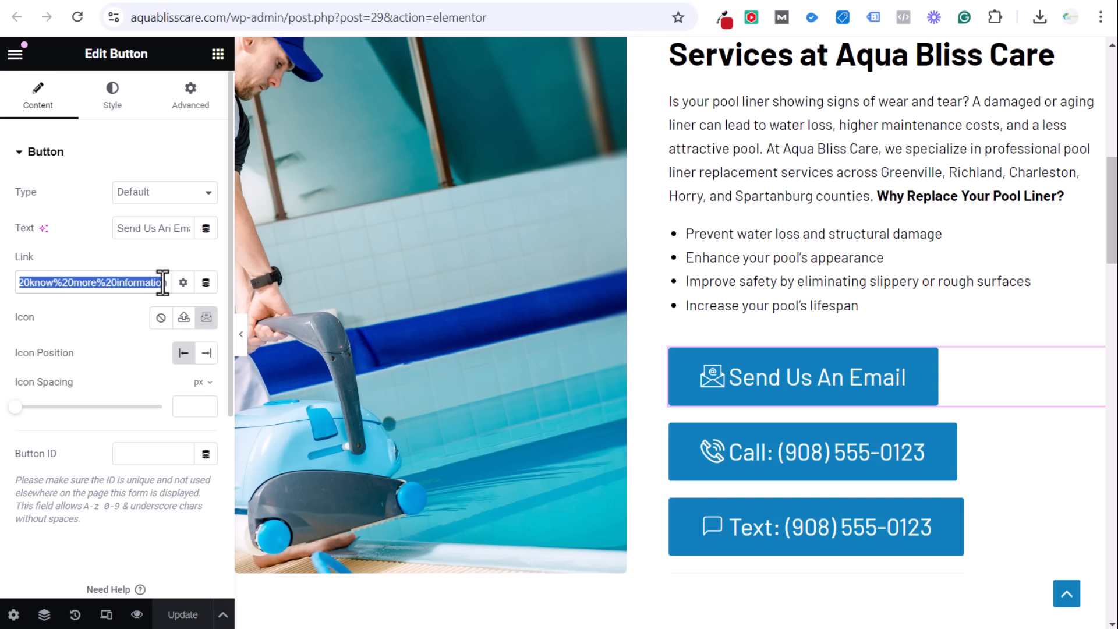
click(152, 283)
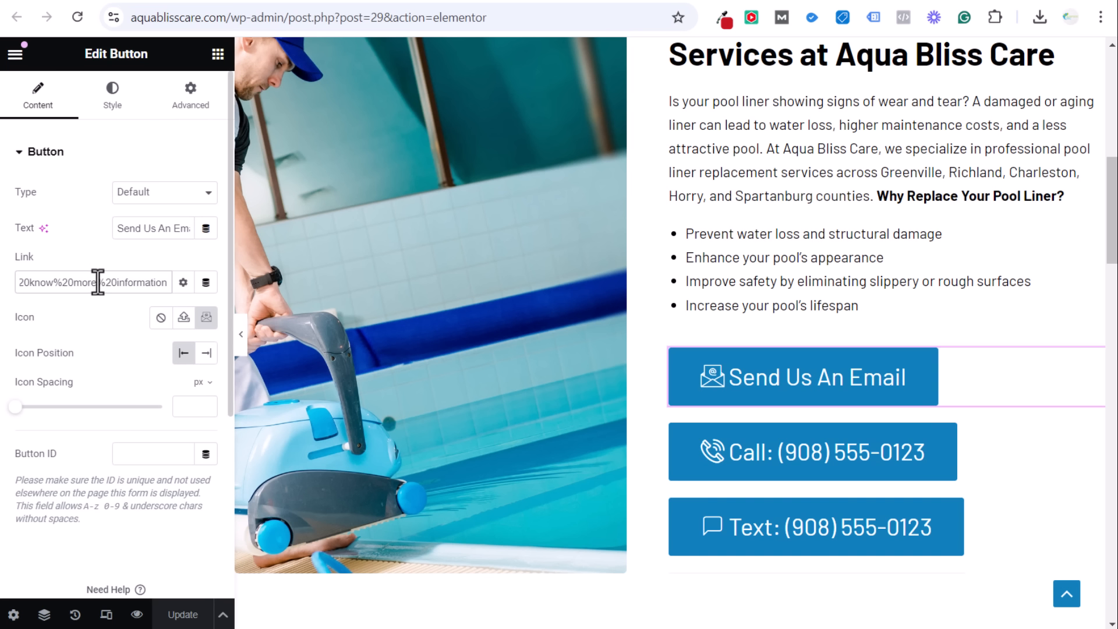
drag(97, 282, 25, 274)
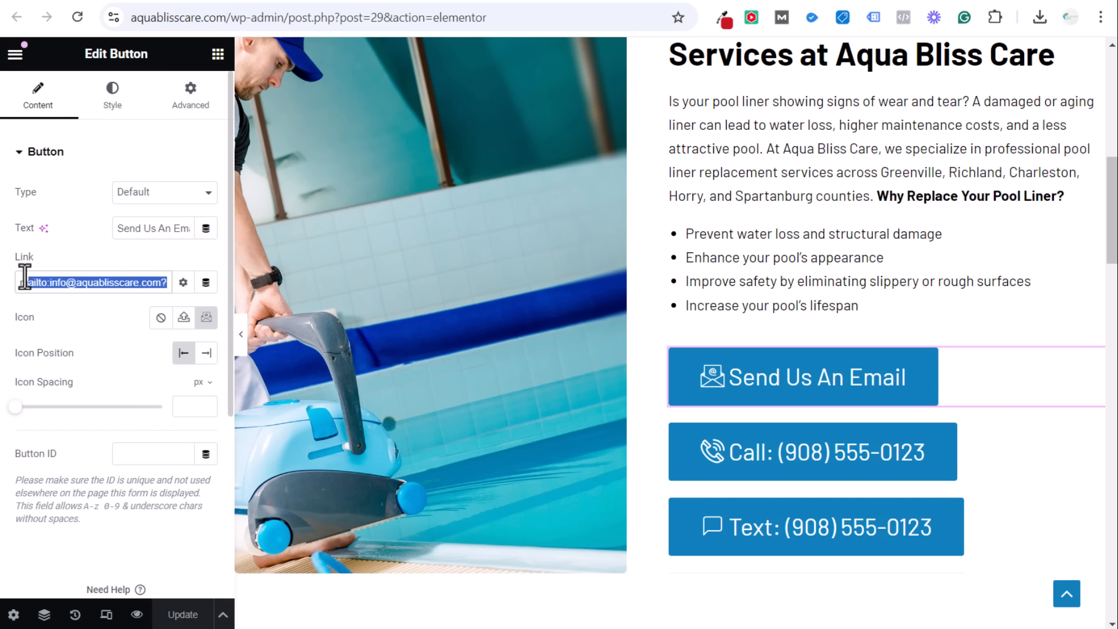
click(120, 284)
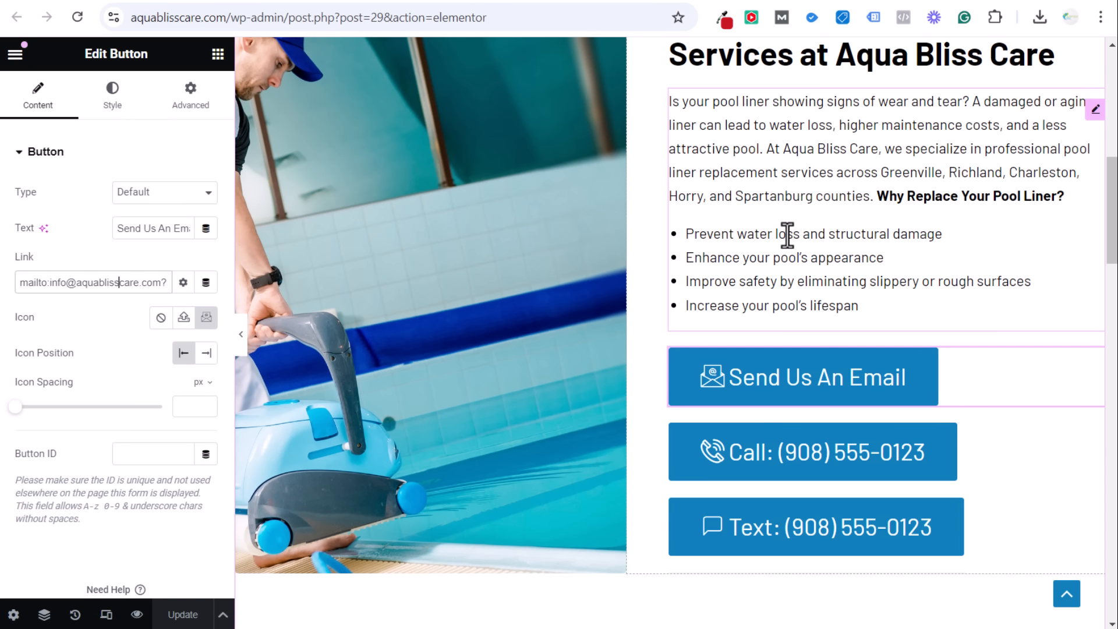
Switch past the WPCode page to Google Tag Manager and open the aquablisscare.com container's installation instructions.
click(134, 3)
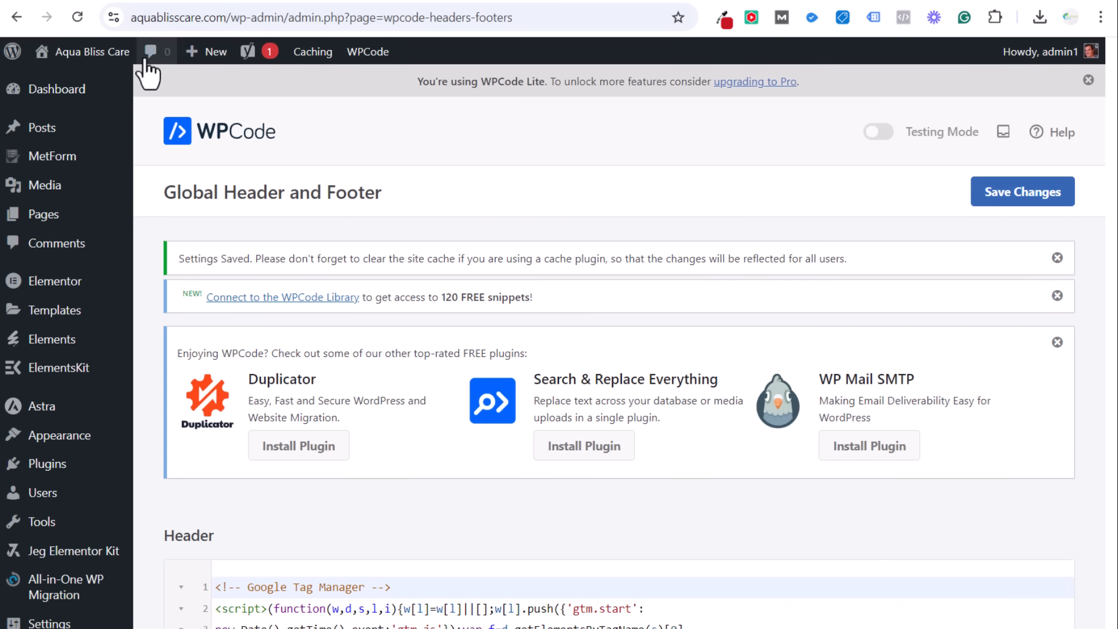
click(201, 3)
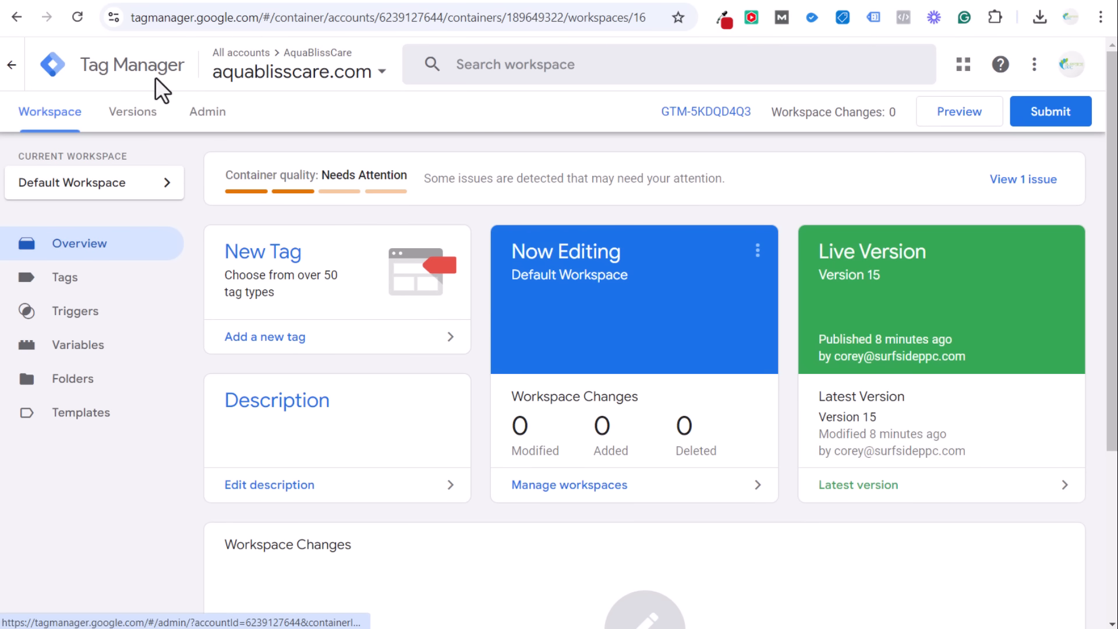
click(200, 118)
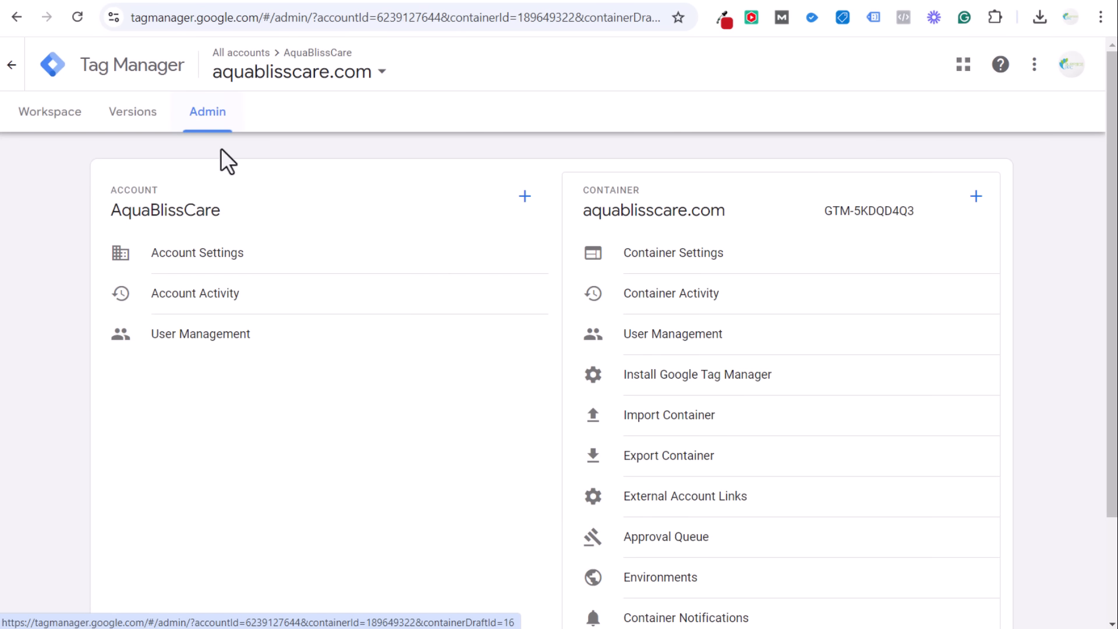
click(724, 375)
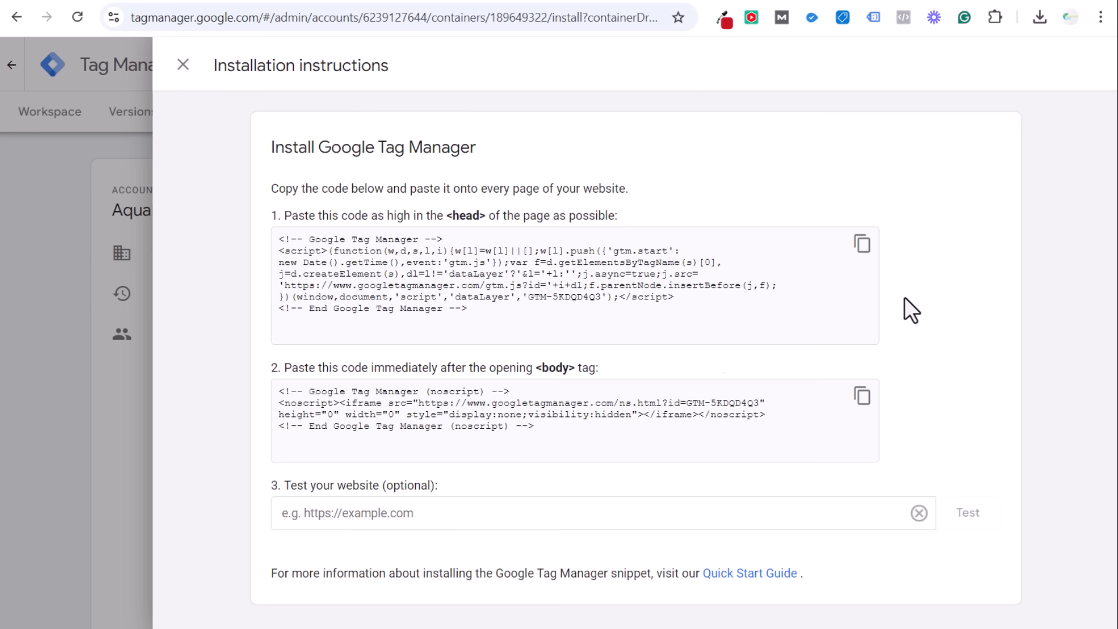
Return to WPCode's Global Header and Footer settings in WordPress and view the header and body code sections.
click(137, 2)
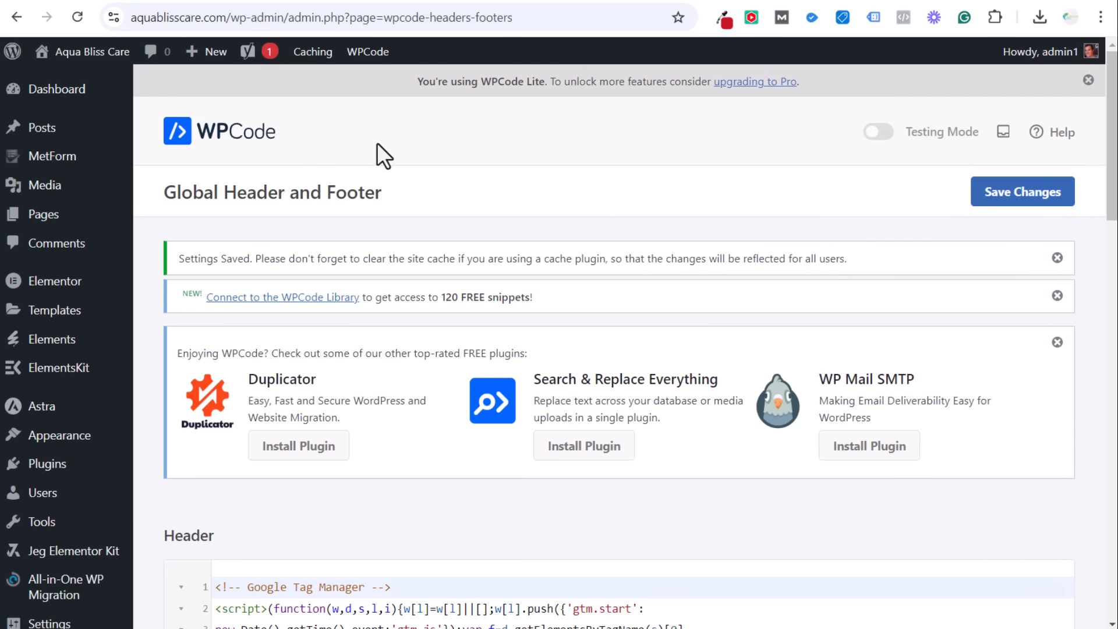
scroll(513, 396, down, 5)
scroll(356, 407, down, 3)
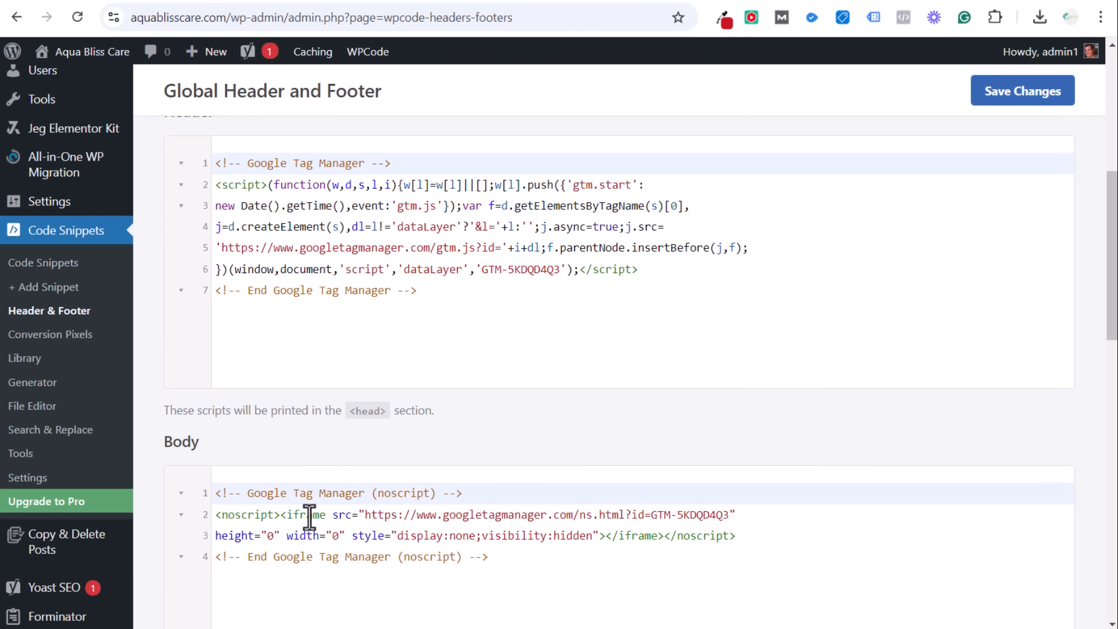
scroll(255, 388, down, 1)
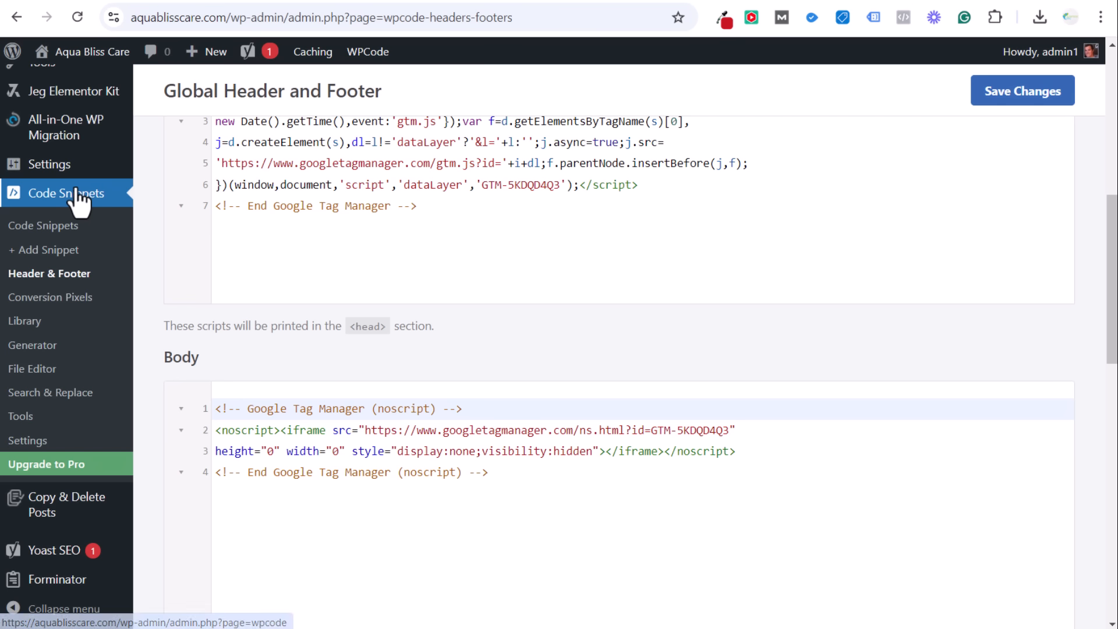
click(39, 278)
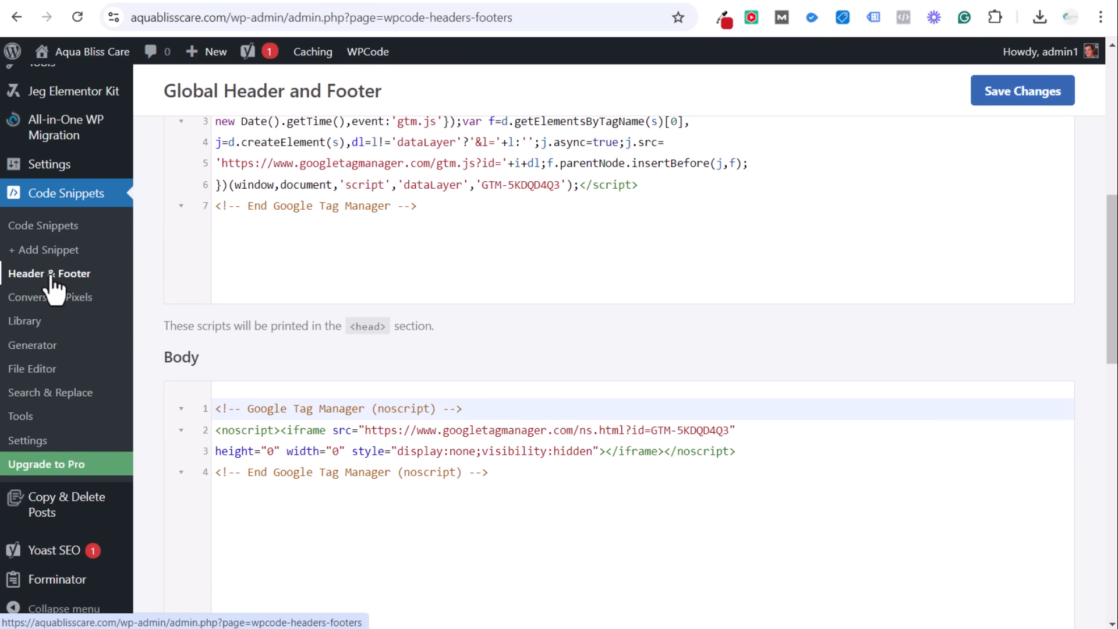
scroll(211, 217, down, 7)
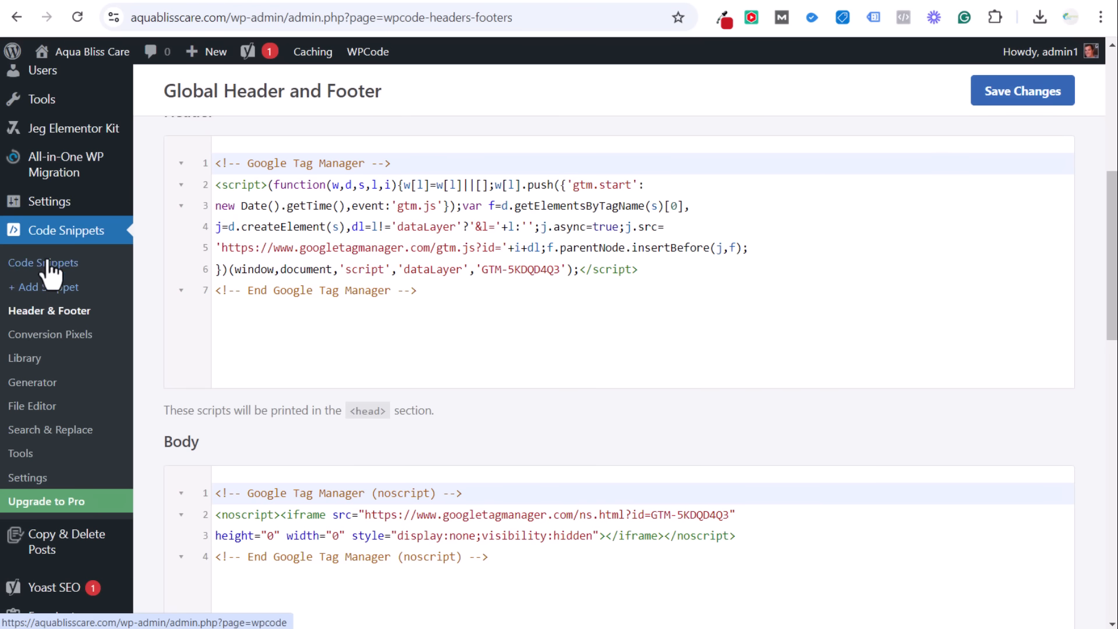
Check the Google Tag Manager script in the Header section and the noscript snippet in the Body section by highlighting each.
drag(479, 285, 208, 156)
click(392, 227)
scroll(507, 402, down, 1)
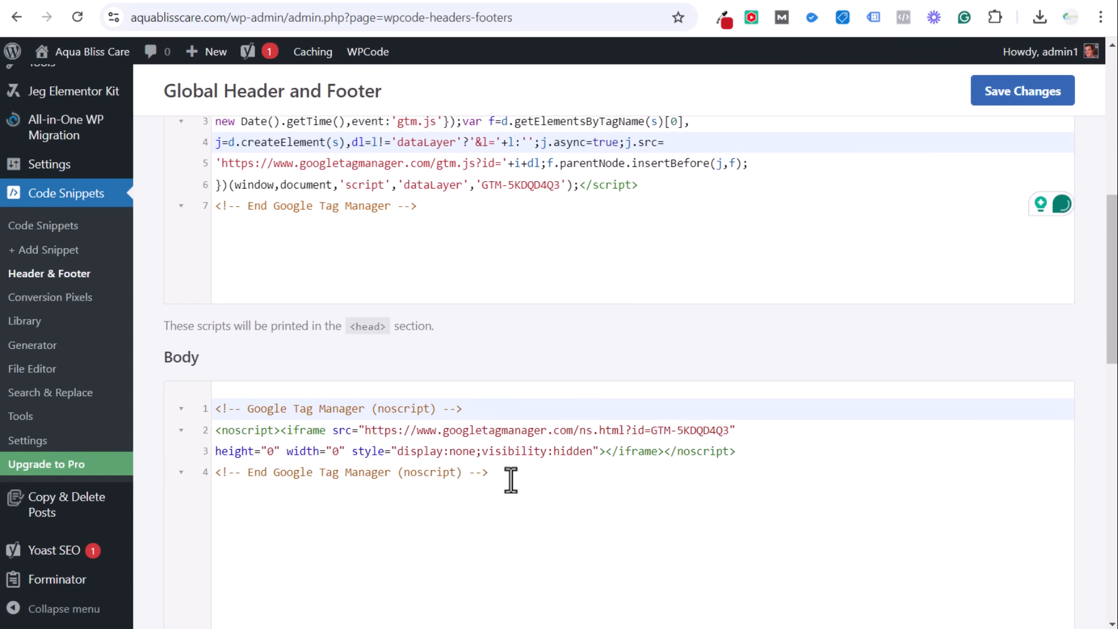
drag(509, 479, 229, 407)
scroll(320, 374, down, 1)
click(445, 426)
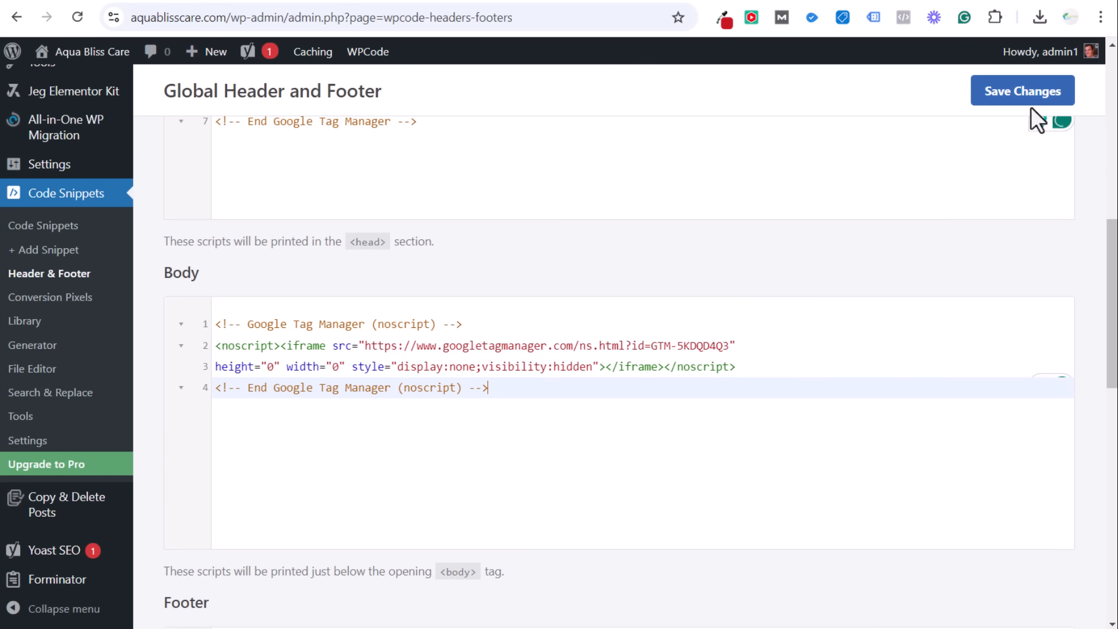
Back in Google Tag Manager, close the installation instructions and open the container's workspace overview.
click(199, 1)
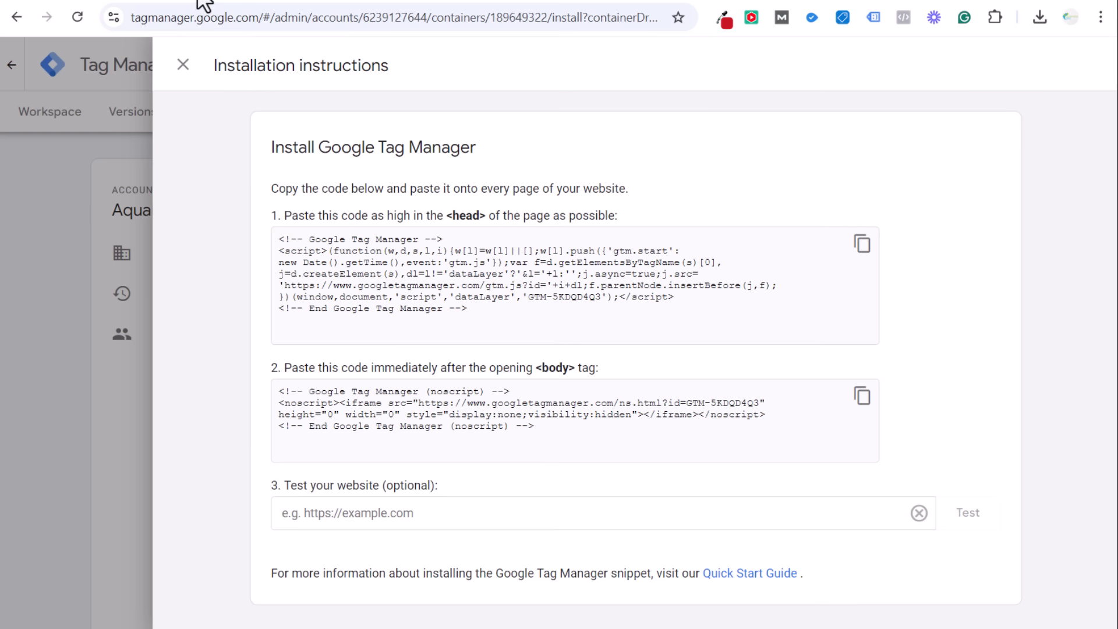
click(196, 68)
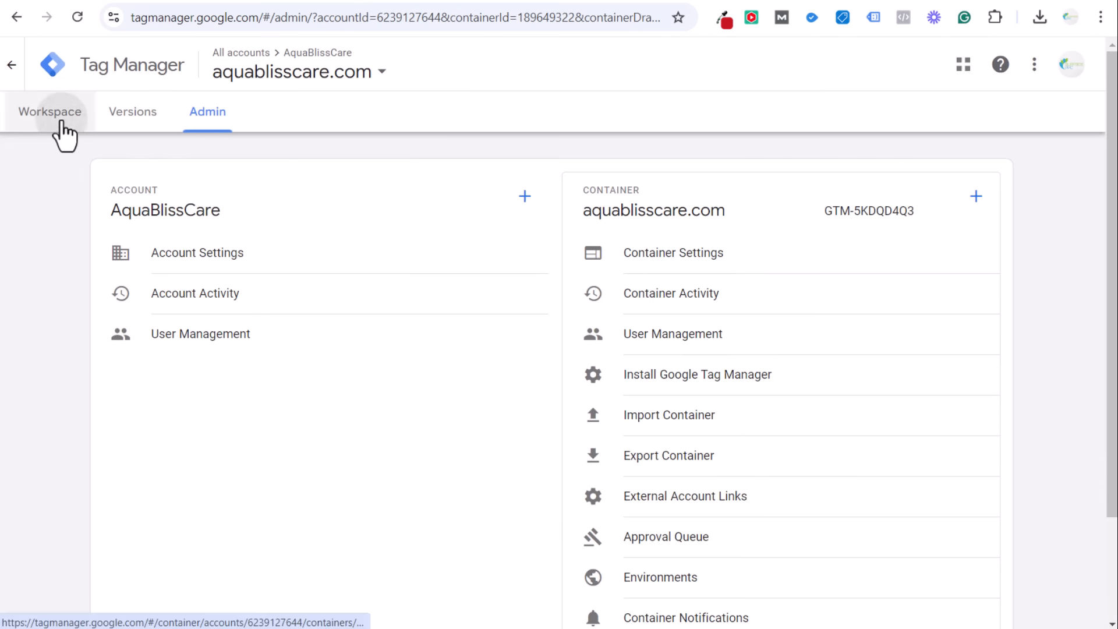
click(58, 119)
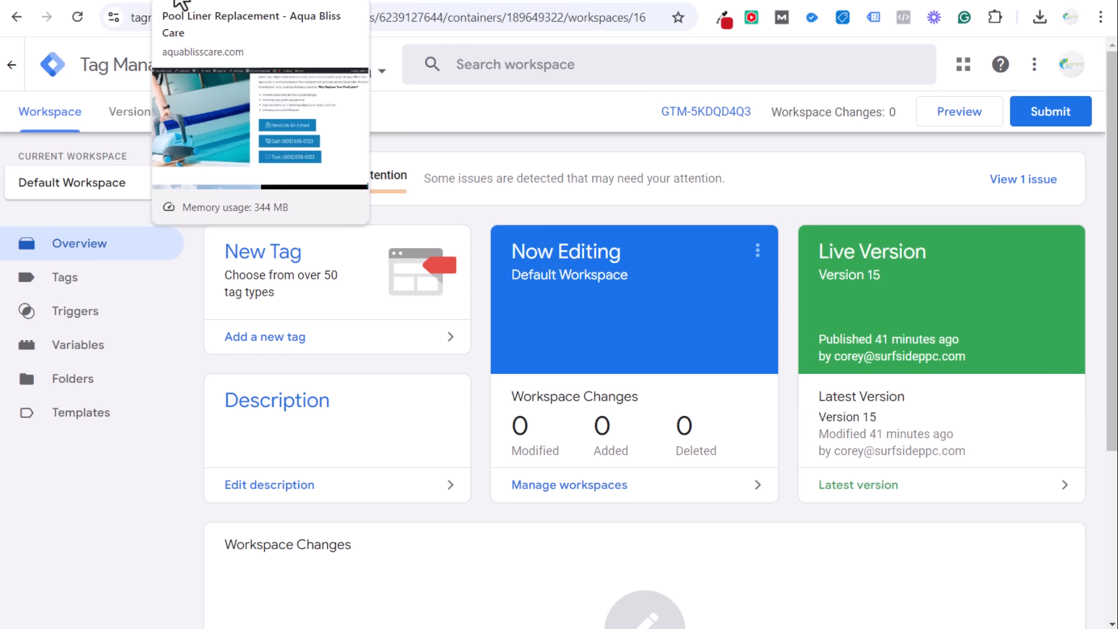
Revisit the Pool Liner Replacement page to view its header contact details, and switch to the Google Ads campaigns overview.
click(178, 3)
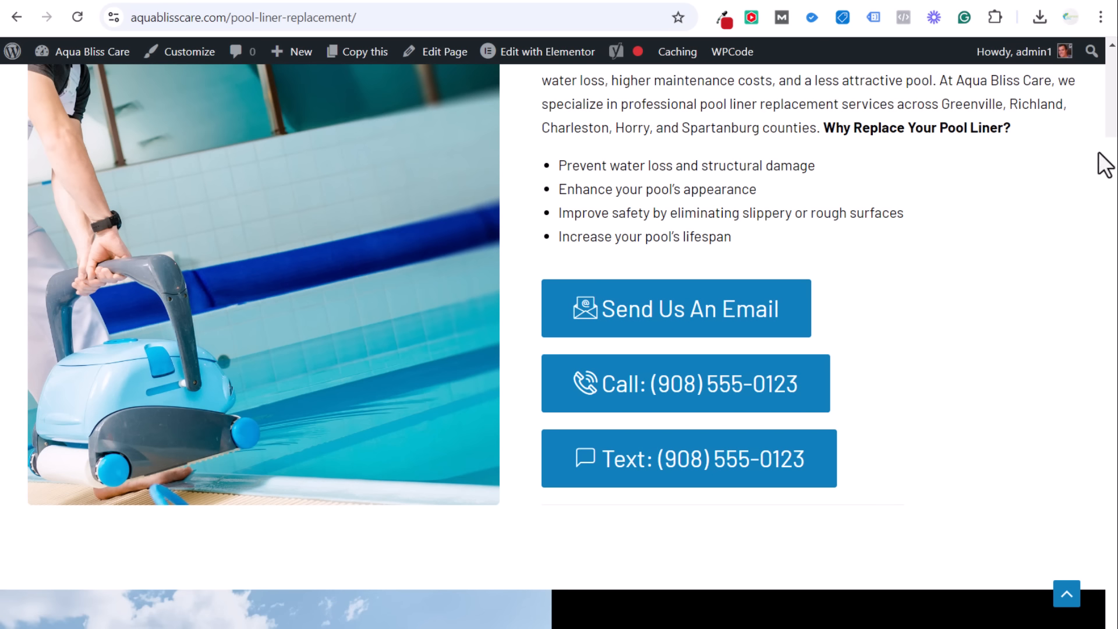
scroll(1110, 224, up, 10)
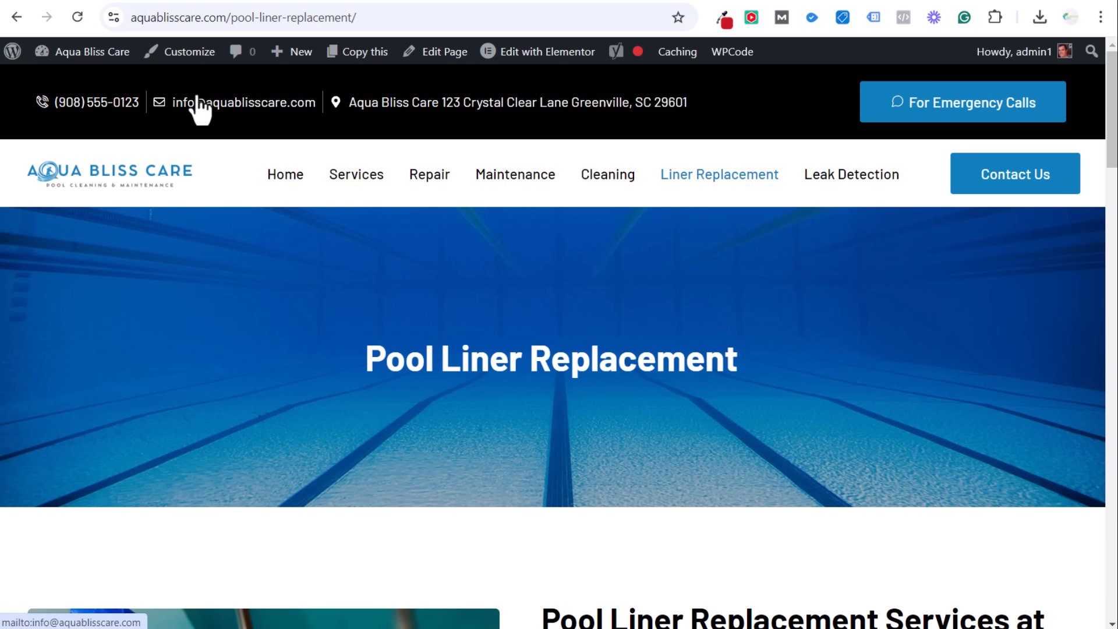
click(119, 0)
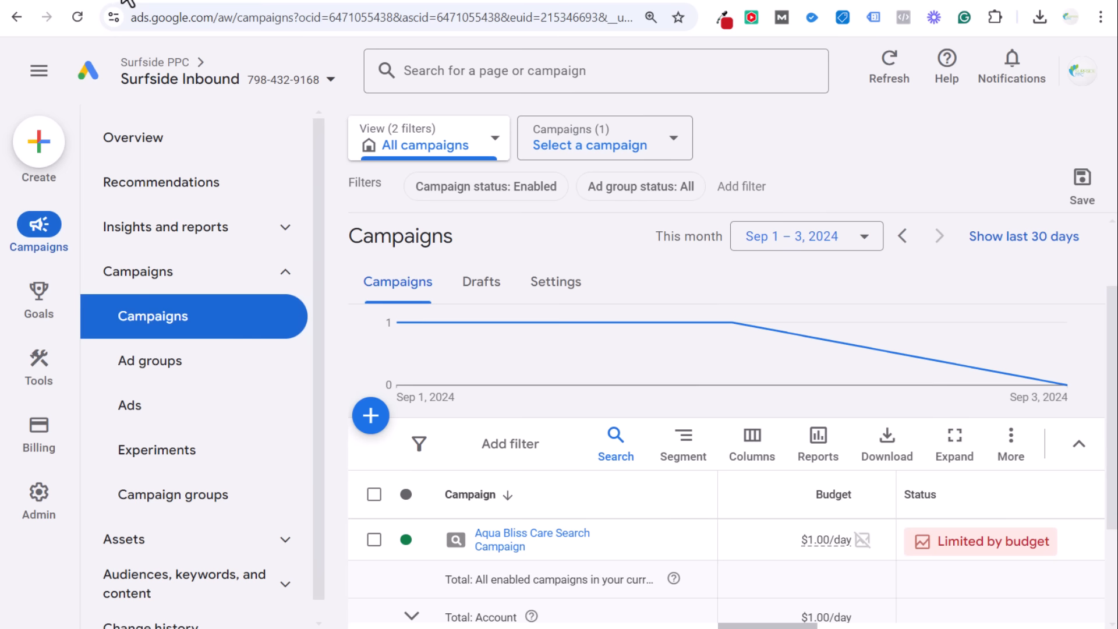
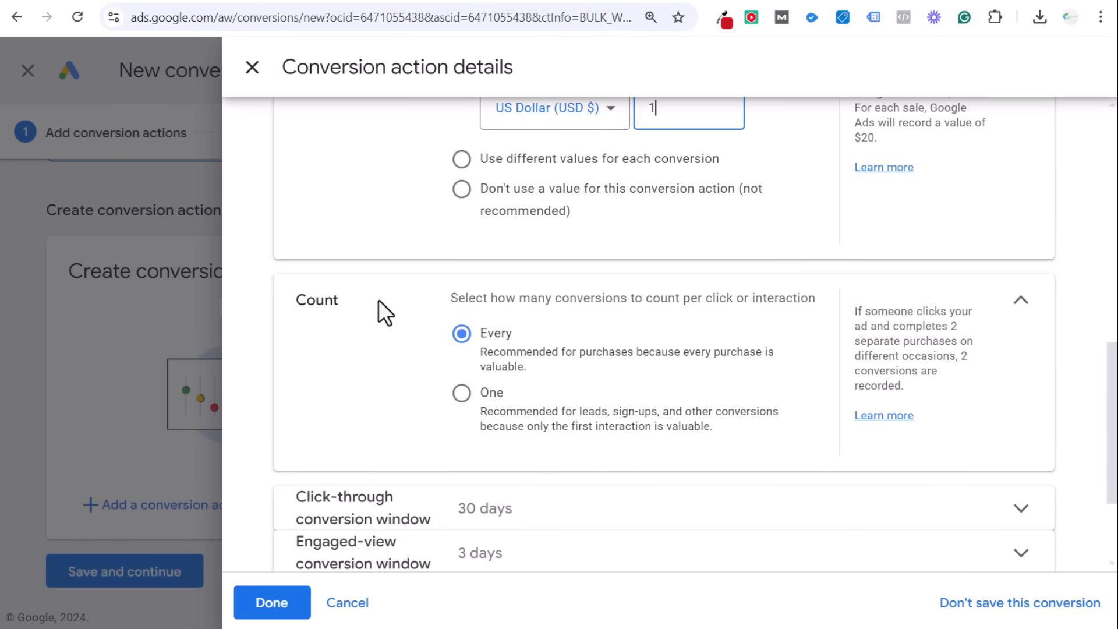
Set the new conversion action's count to One and view its conversion window, attribution and enhanced conversion settings.
click(463, 314)
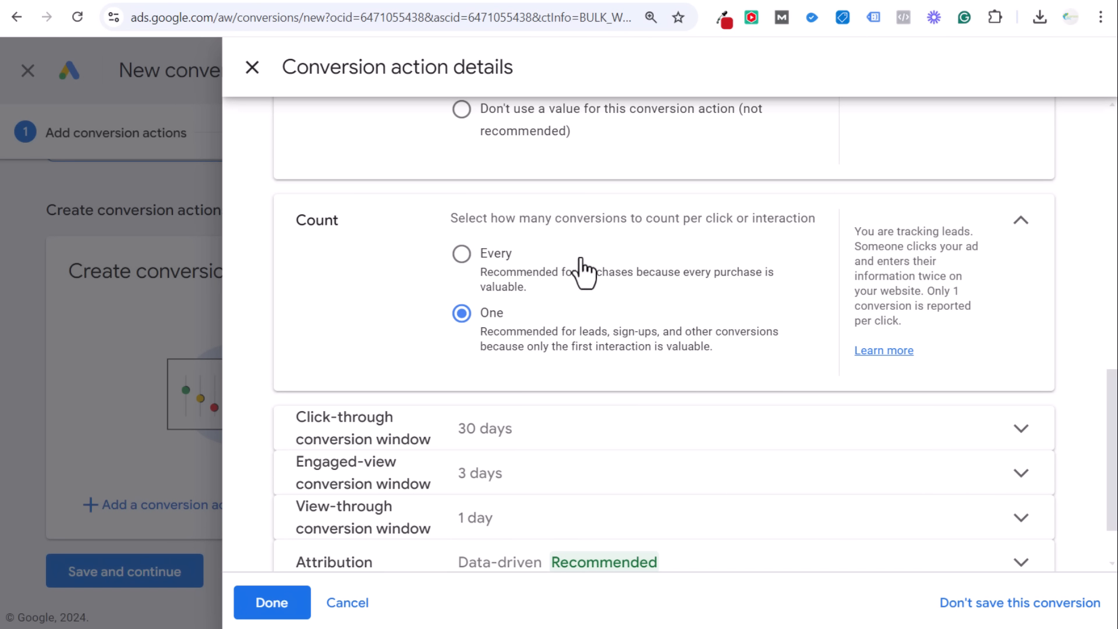
scroll(411, 262, down, 2)
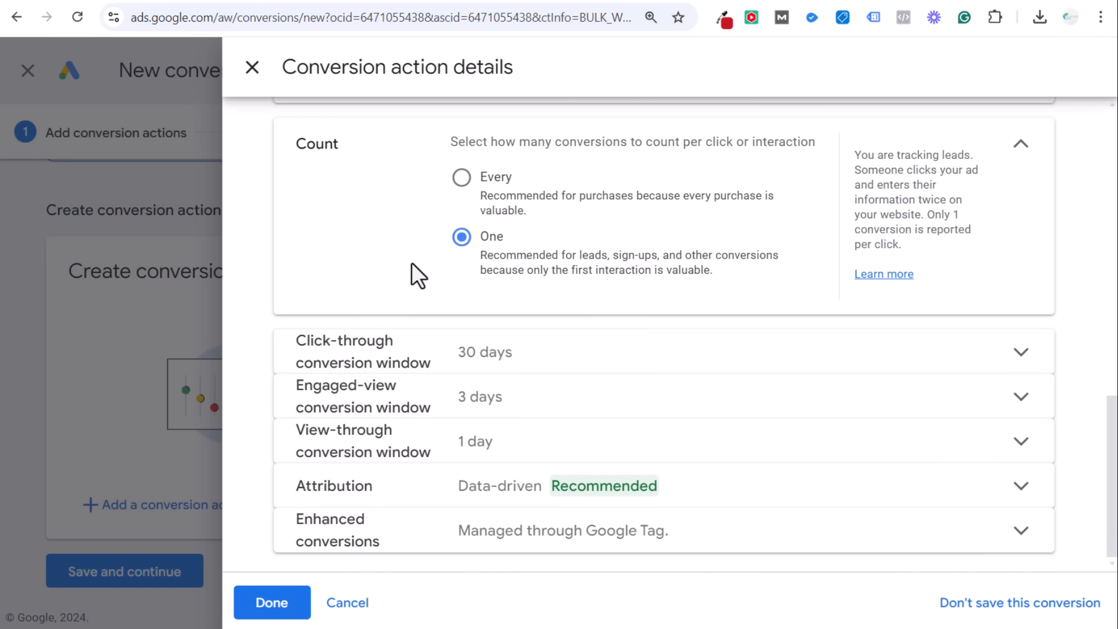
Set the click-through conversion window to 90 days and finish the conversion action details.
click(473, 363)
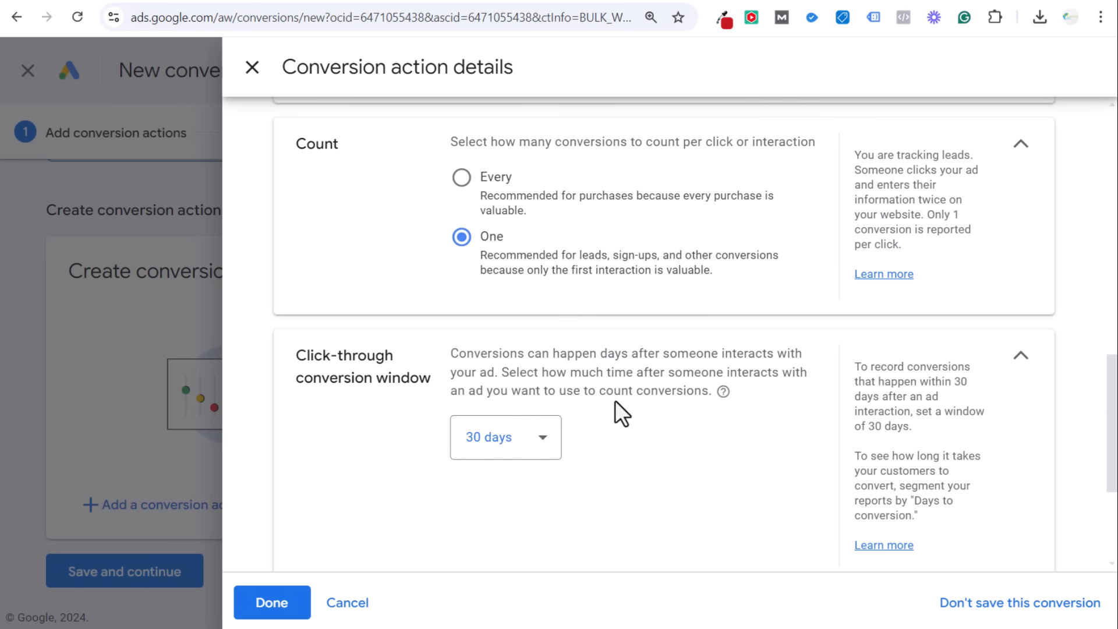
scroll(617, 401, down, 3)
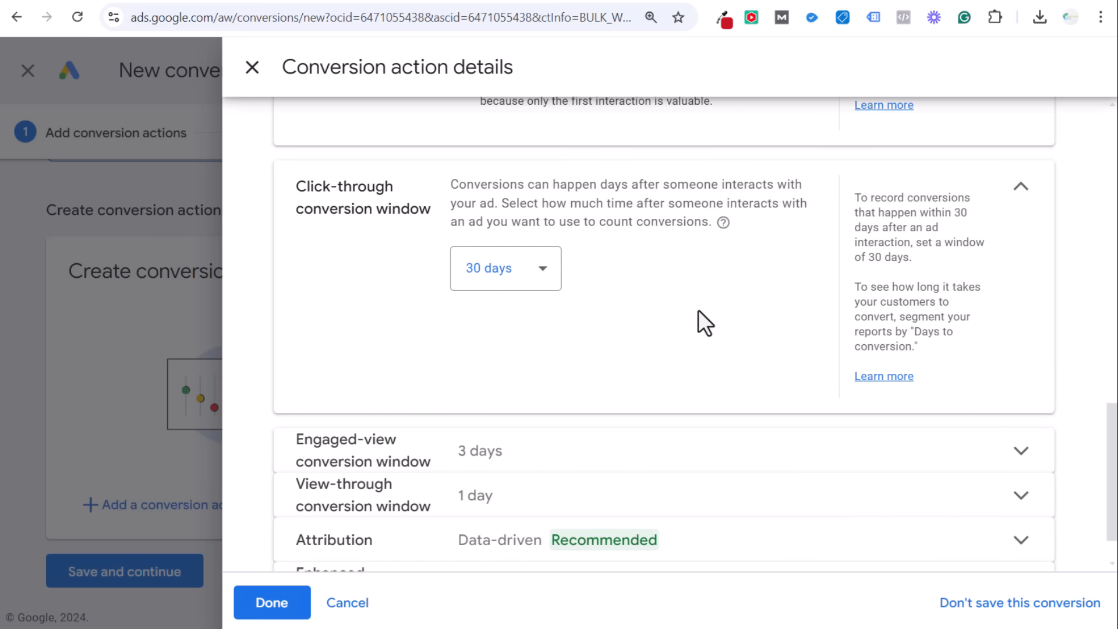
click(532, 283)
click(520, 329)
click(1019, 187)
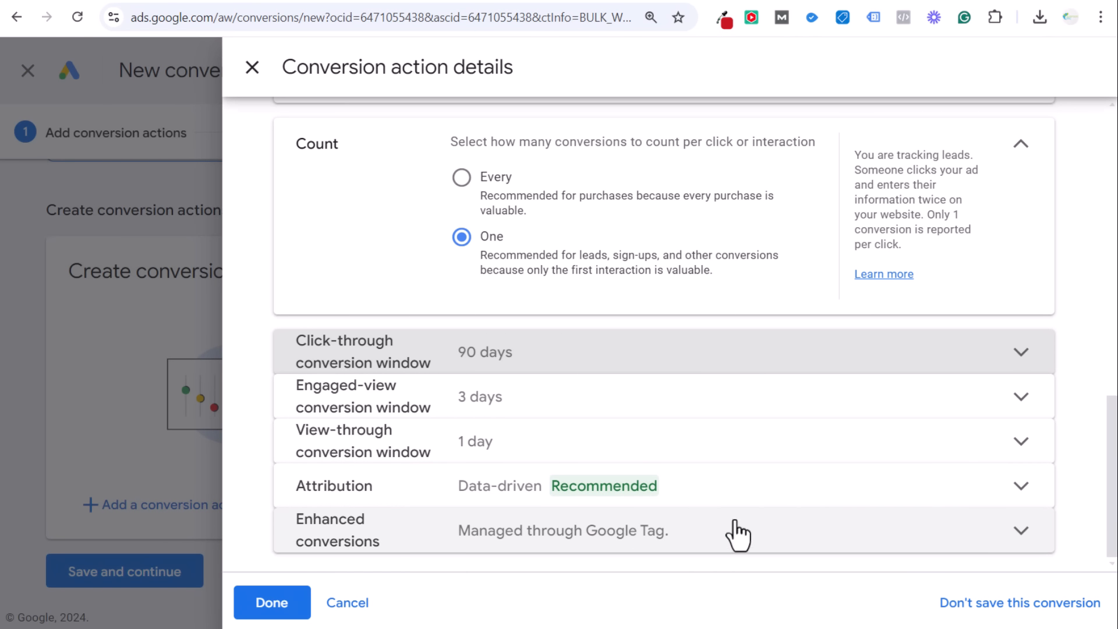
click(284, 582)
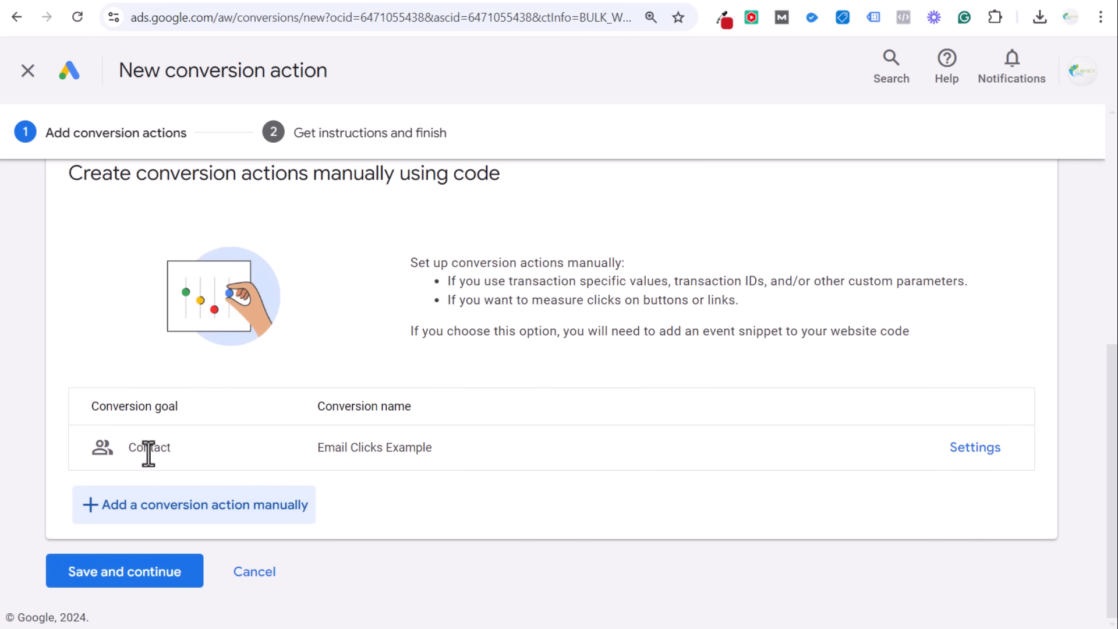
Save the Email Clicks Example conversion action and show its Google Tag Manager setup instructions.
click(104, 588)
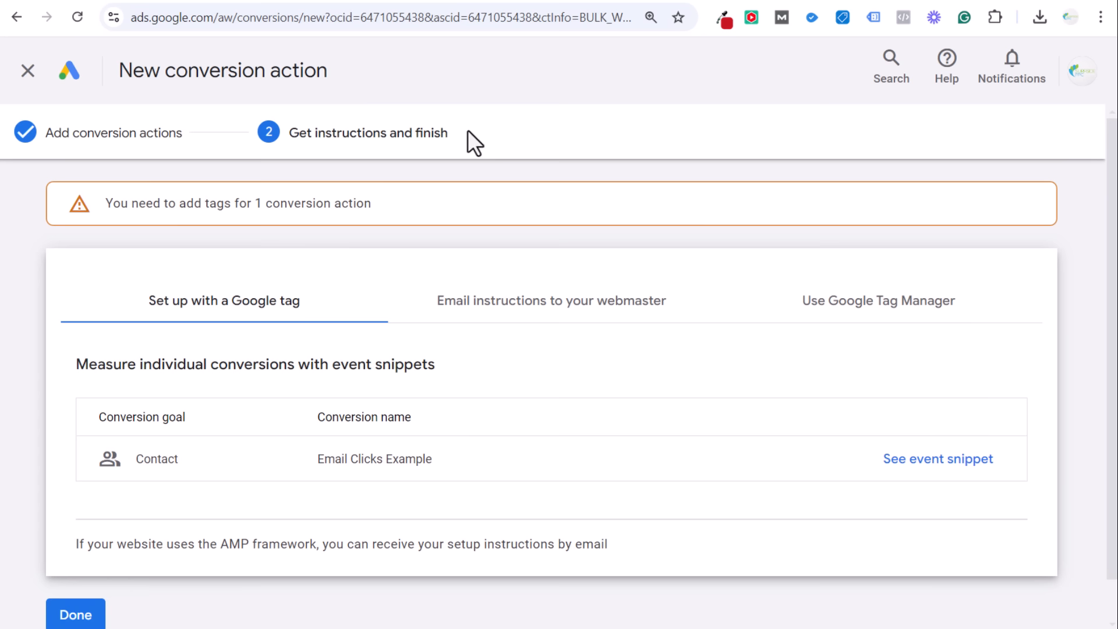
click(876, 309)
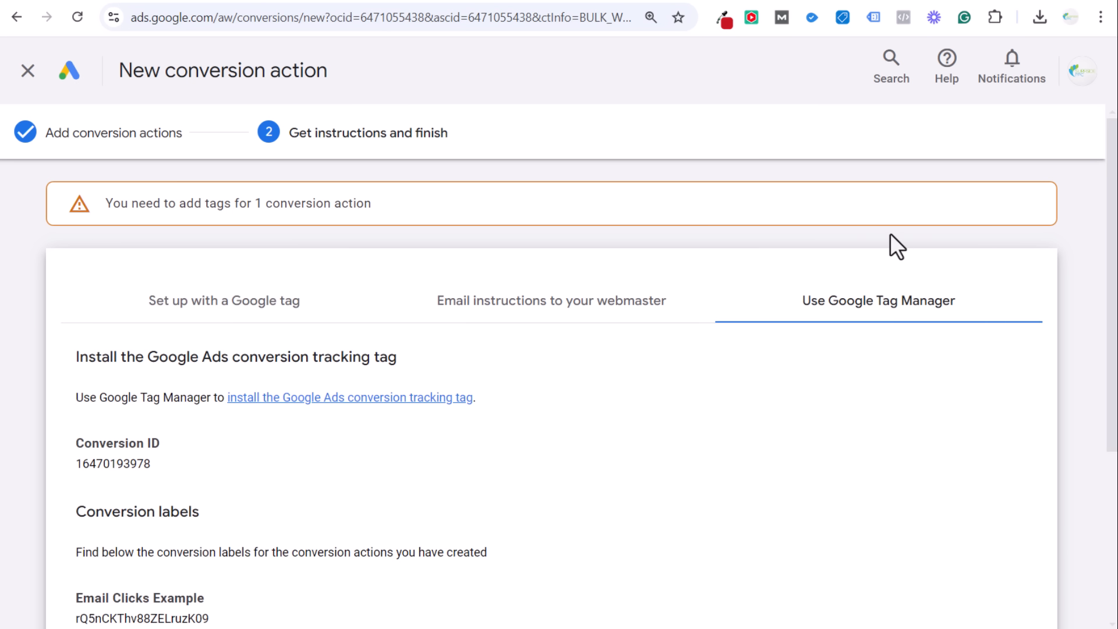
scroll(757, 326, down, 3)
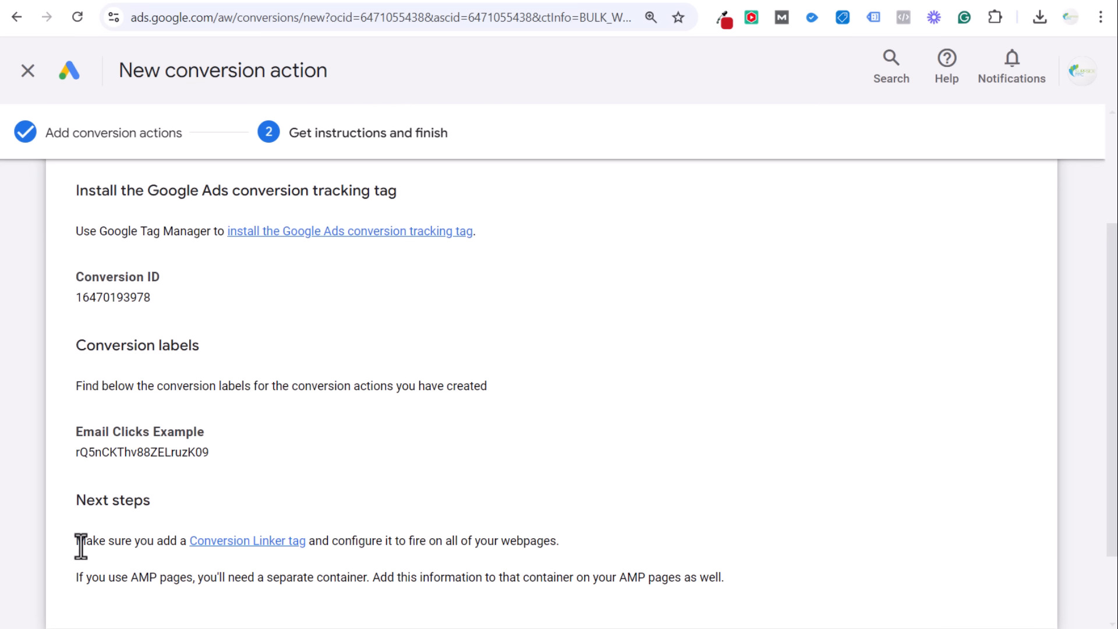
Highlight the Conversion Linker instruction under Next steps, and switch to Google Tag Manager's list of tags.
drag(73, 505, 535, 481)
scroll(182, 511, down, 1)
click(585, 459)
drag(618, 454, 79, 428)
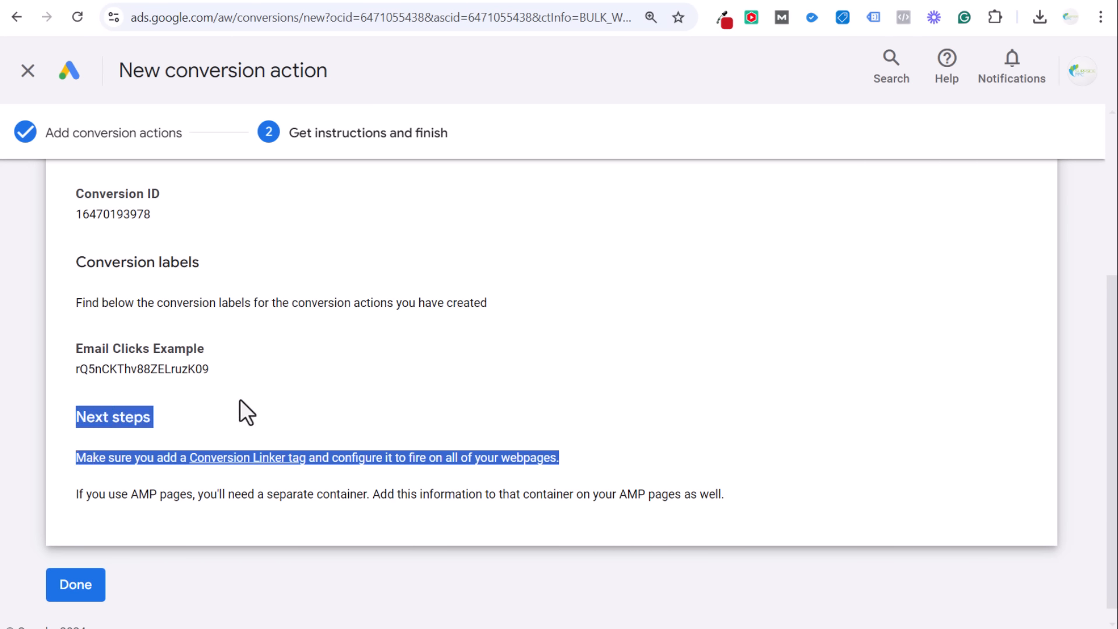
click(258, 324)
click(202, 2)
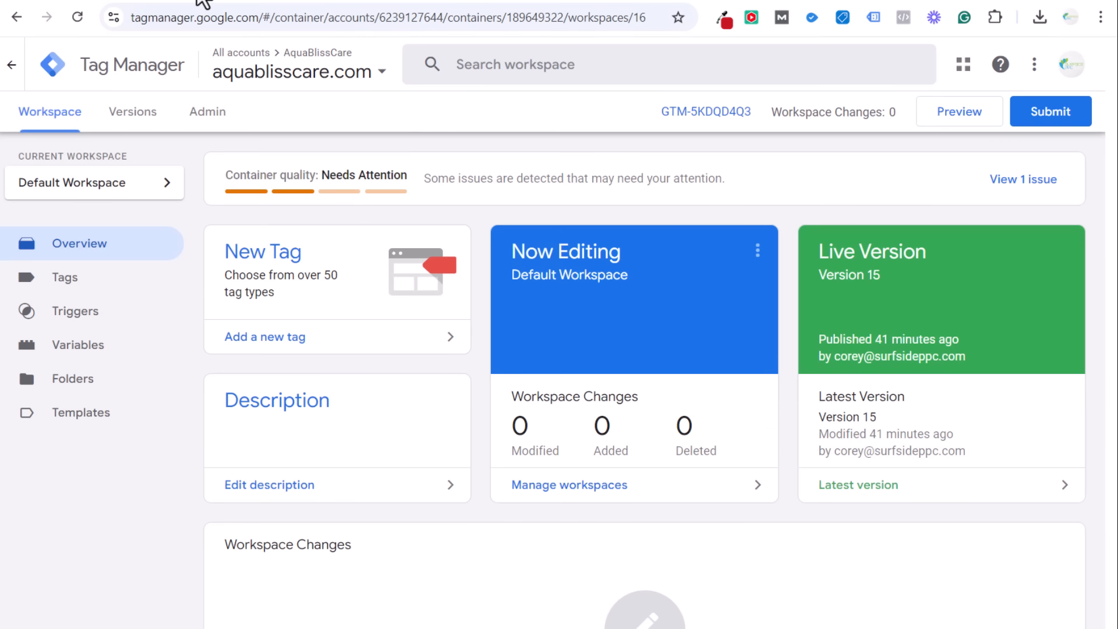
click(120, 286)
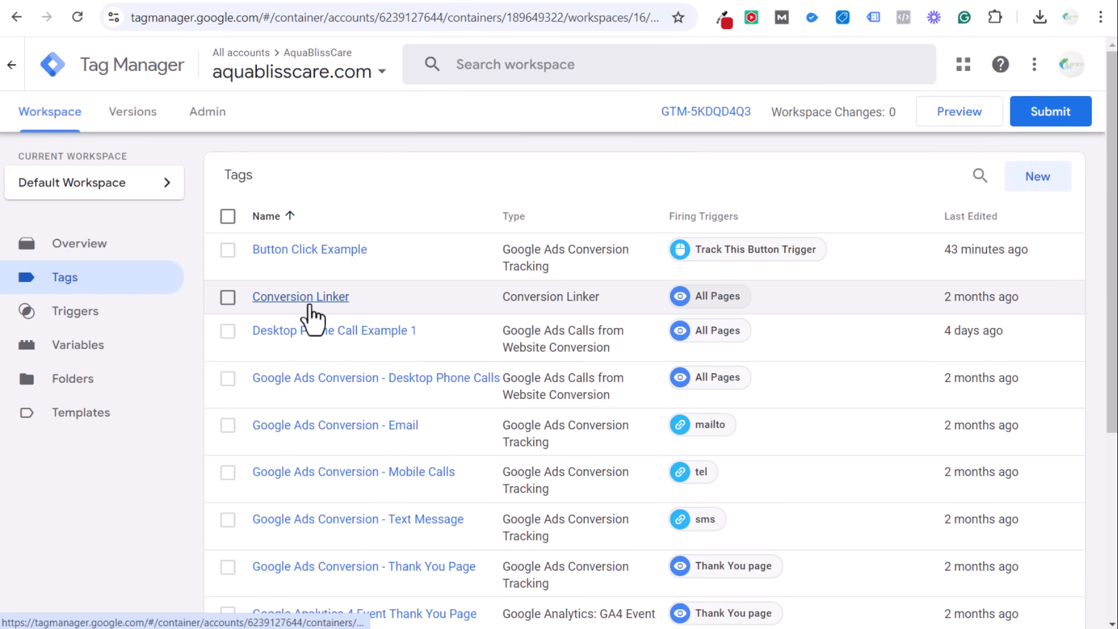
click(1036, 177)
click(634, 233)
click(466, 195)
click(465, 314)
click(466, 420)
click(407, 153)
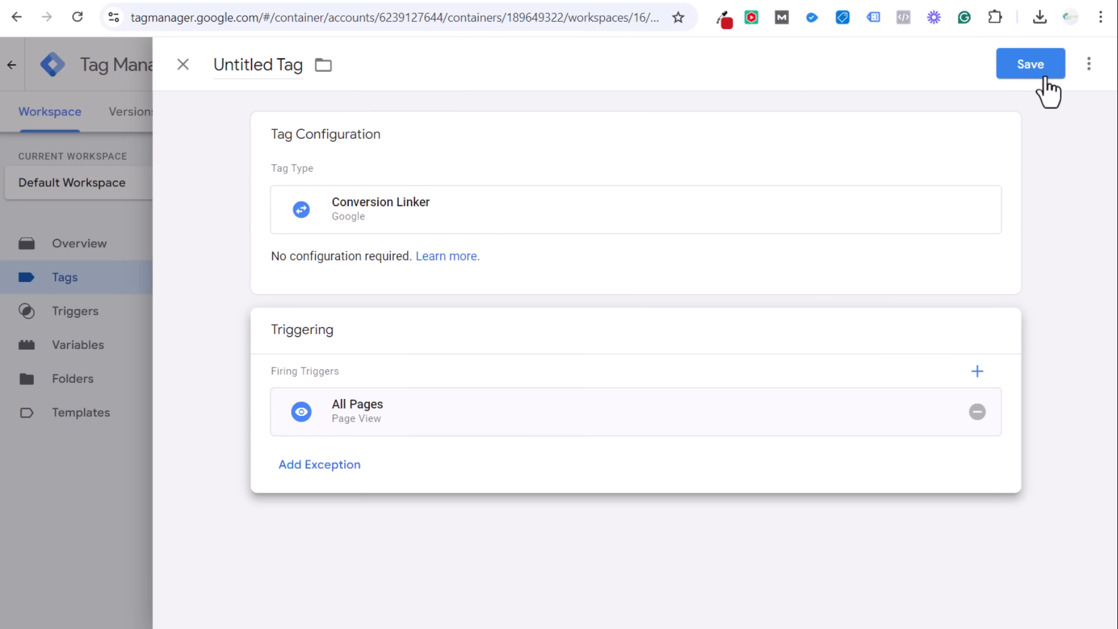
click(484, 220)
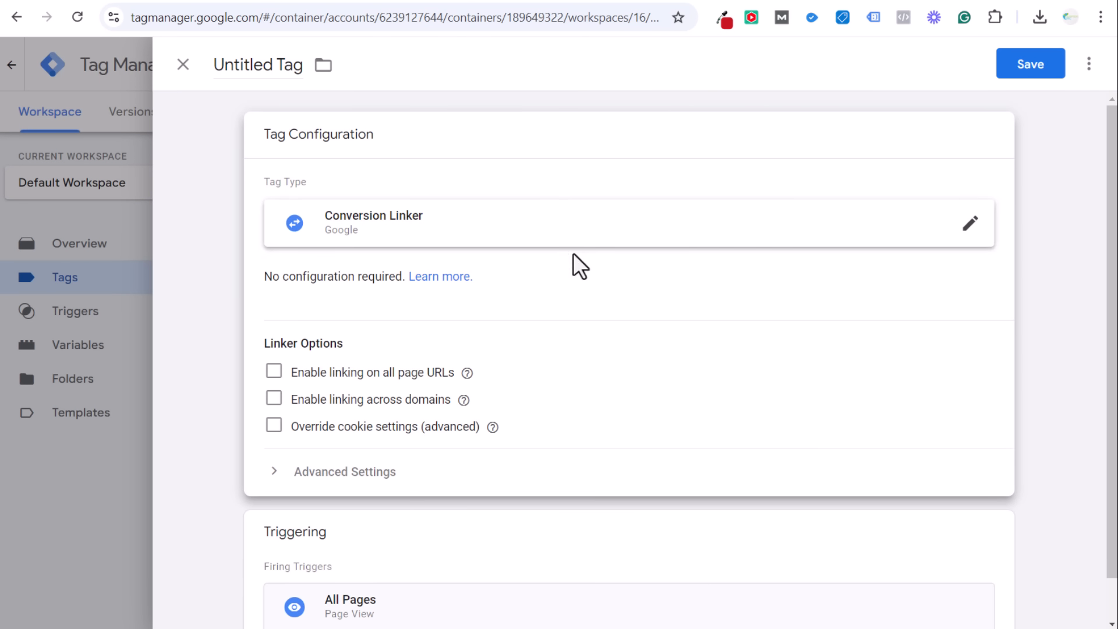
click(698, 224)
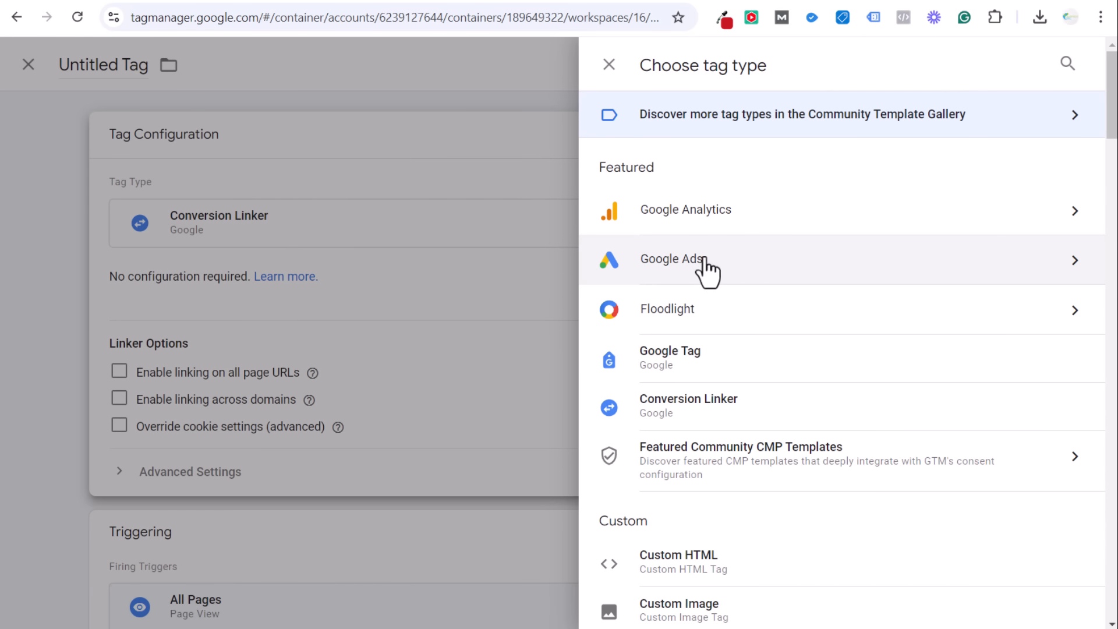
click(68, 90)
click(180, 65)
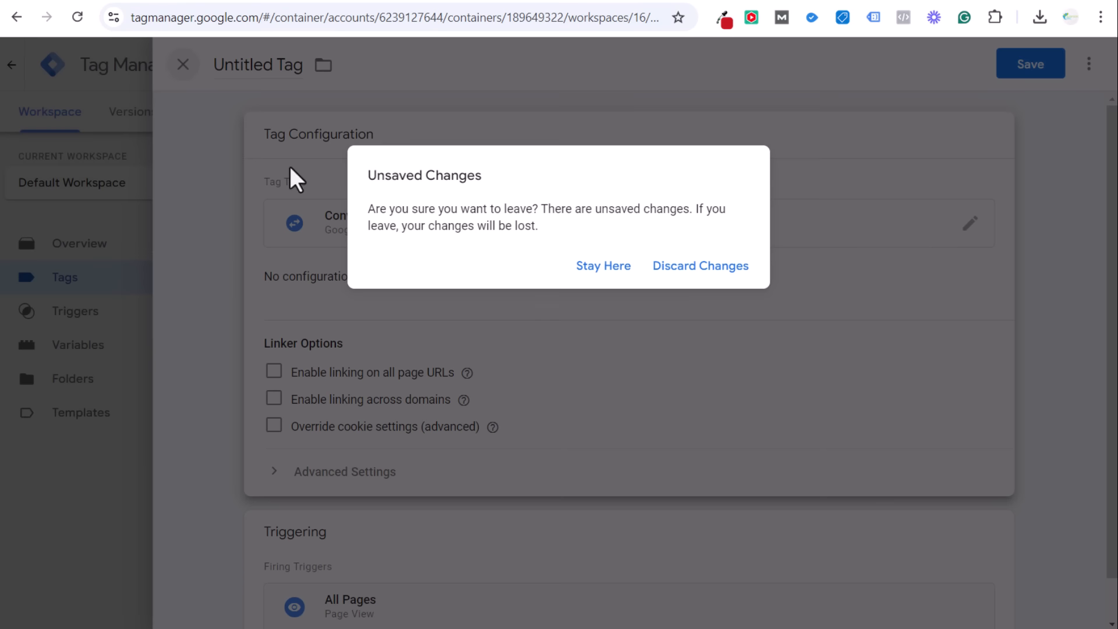
click(702, 269)
Review the existing Conversion Linker tag's setup, and view the Send Us An Email button on the Pool Liner Replacement page.
click(312, 297)
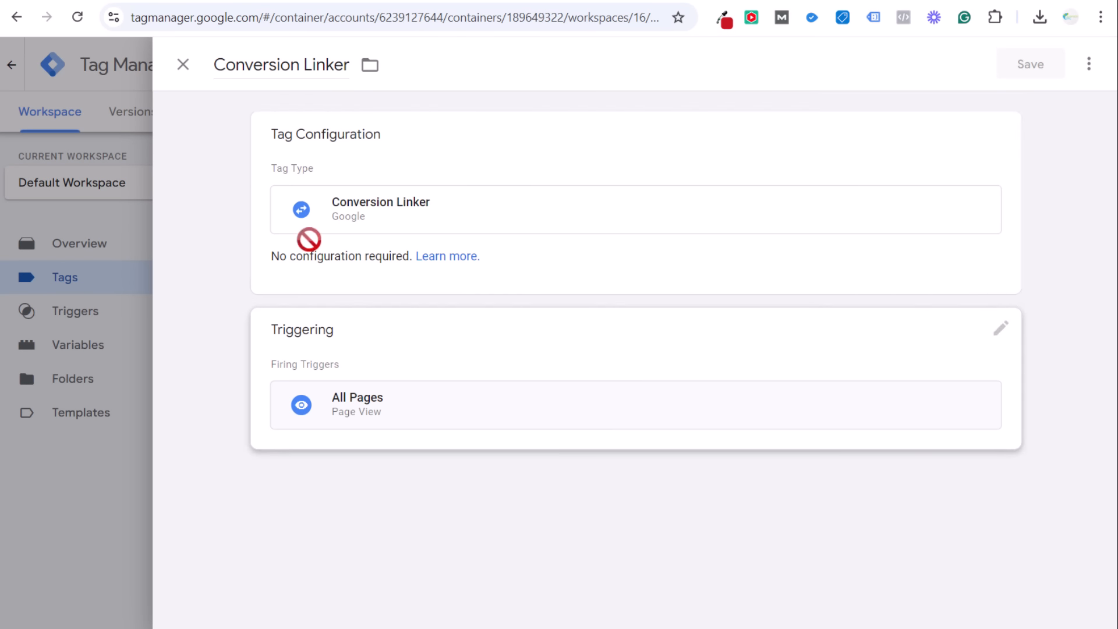
click(188, 67)
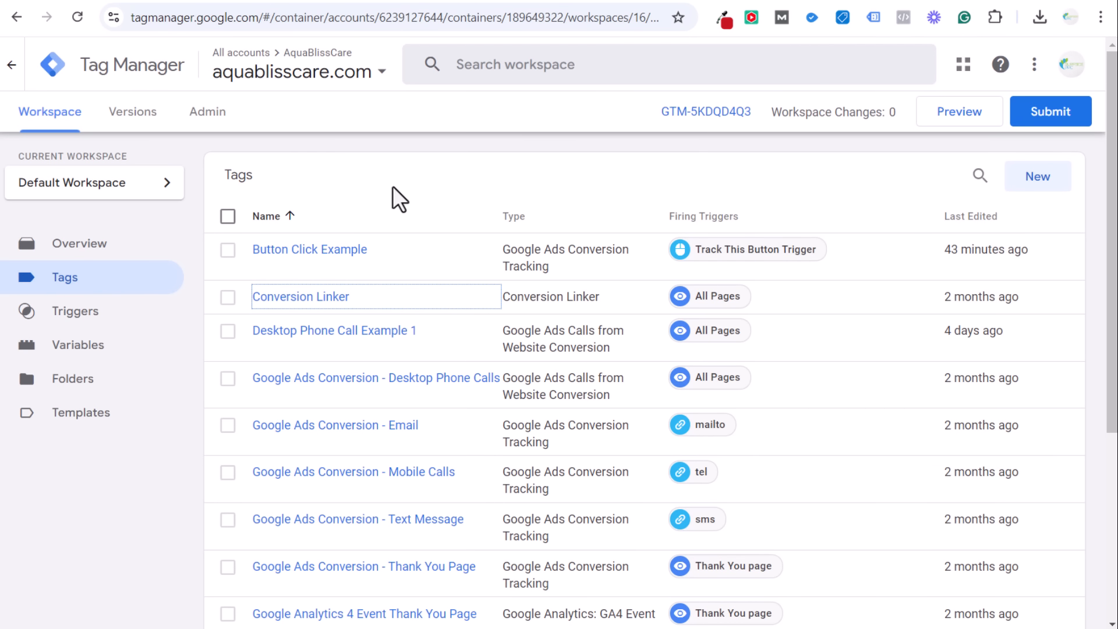
click(165, 0)
scroll(644, 299, down, 10)
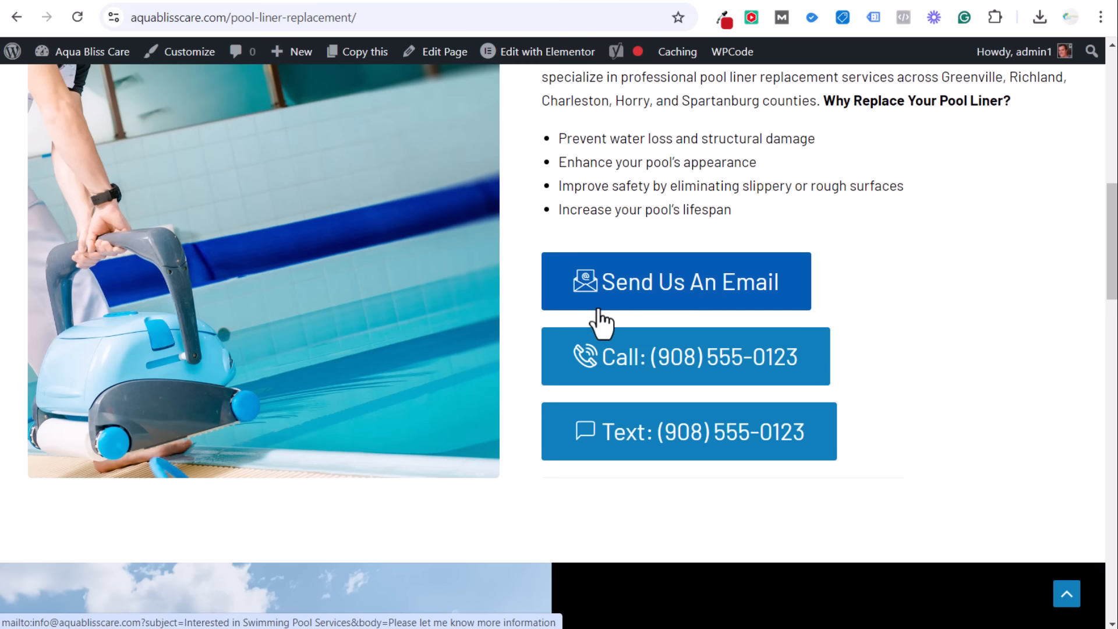
Back in Google Tag Manager, create a new tag of the type Google Ads Conversion Tracking.
click(213, 0)
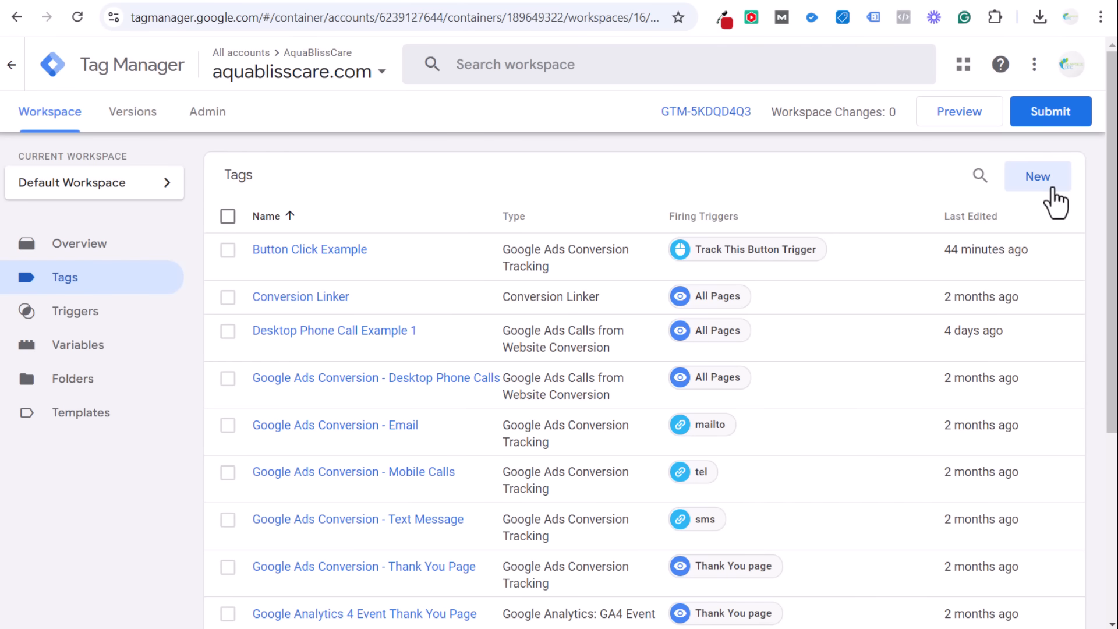
click(1048, 187)
click(480, 207)
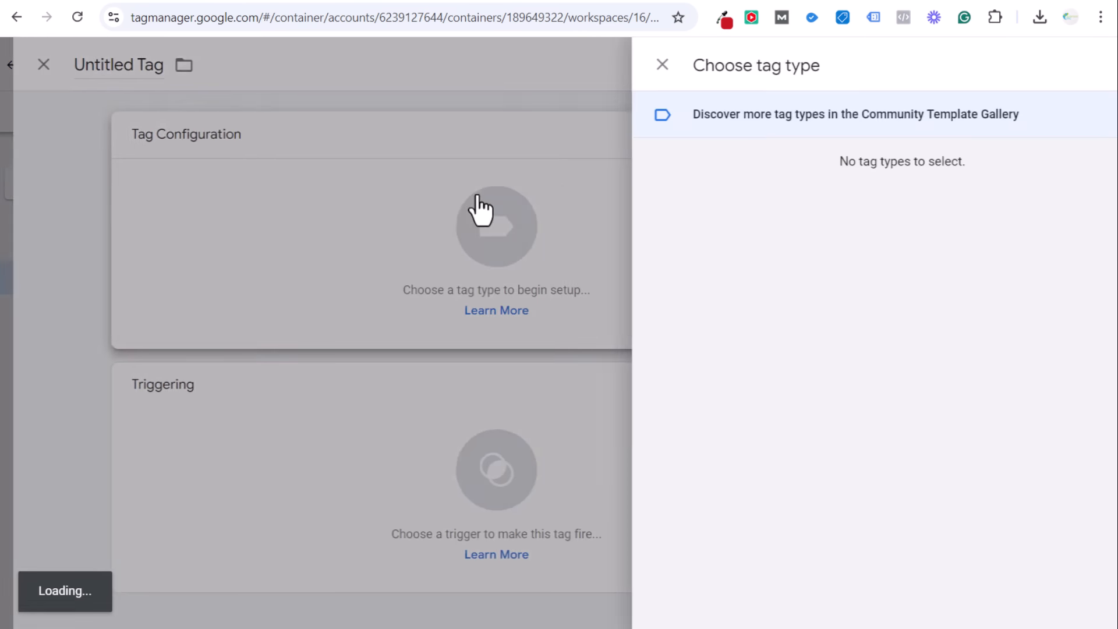
click(702, 265)
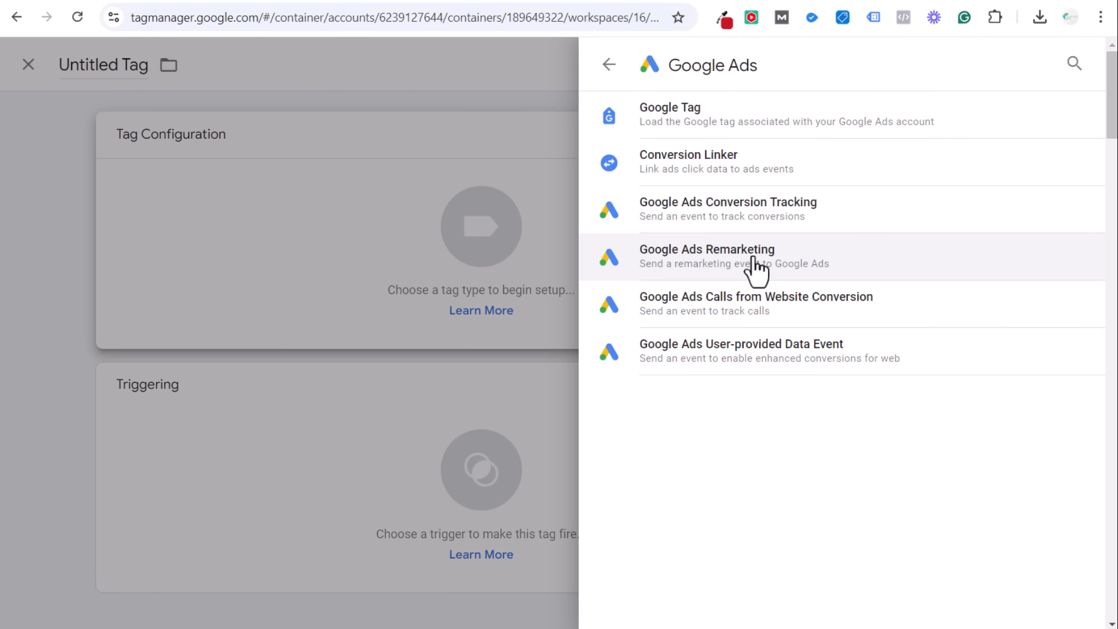
click(890, 220)
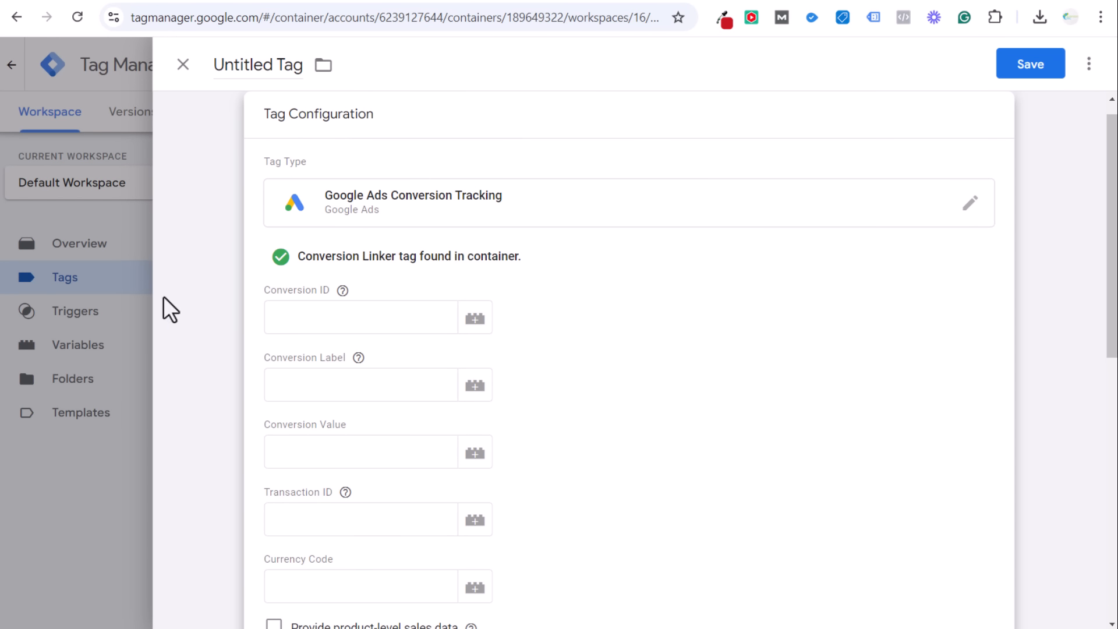
Copy the Conversion ID from the Google Ads instructions into the new tag's Conversion ID field.
click(114, 0)
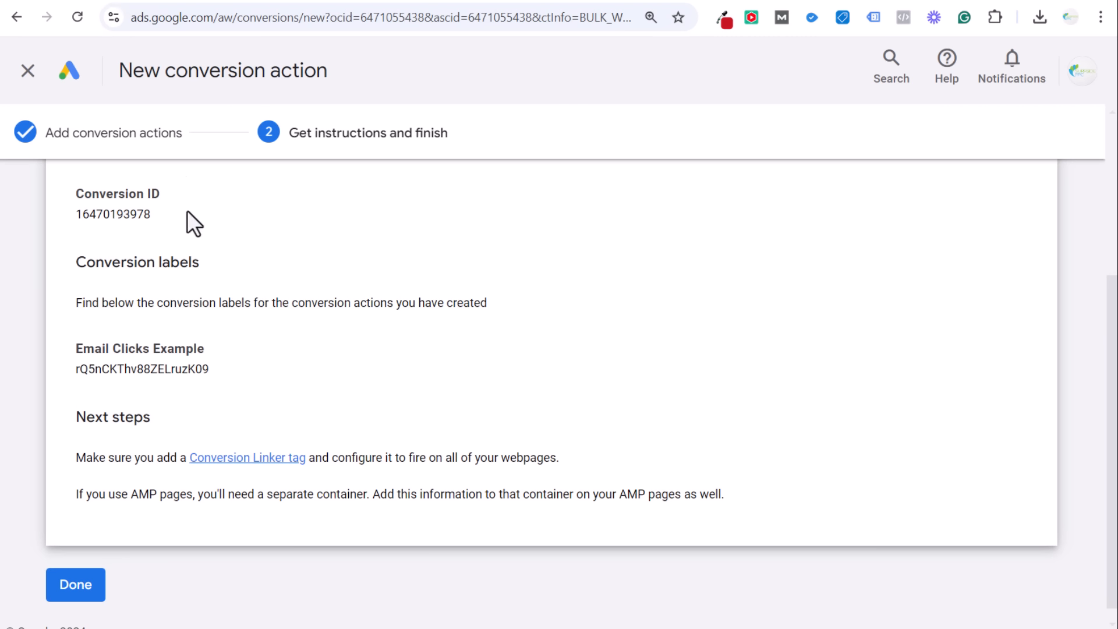
double_click(121, 215)
key(ctrl+c)
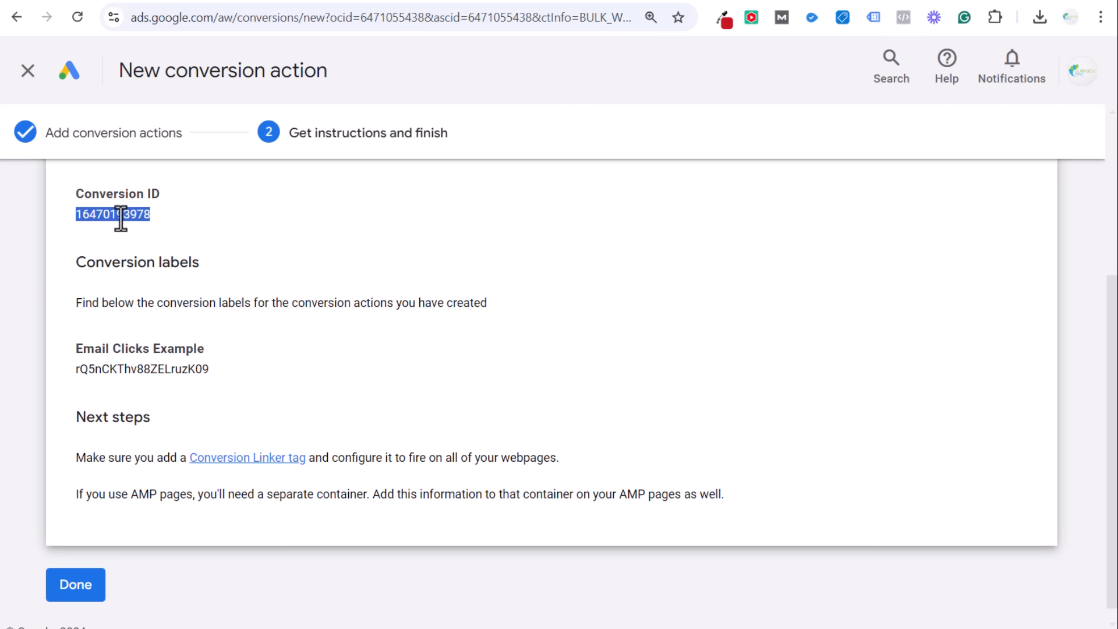
click(185, 2)
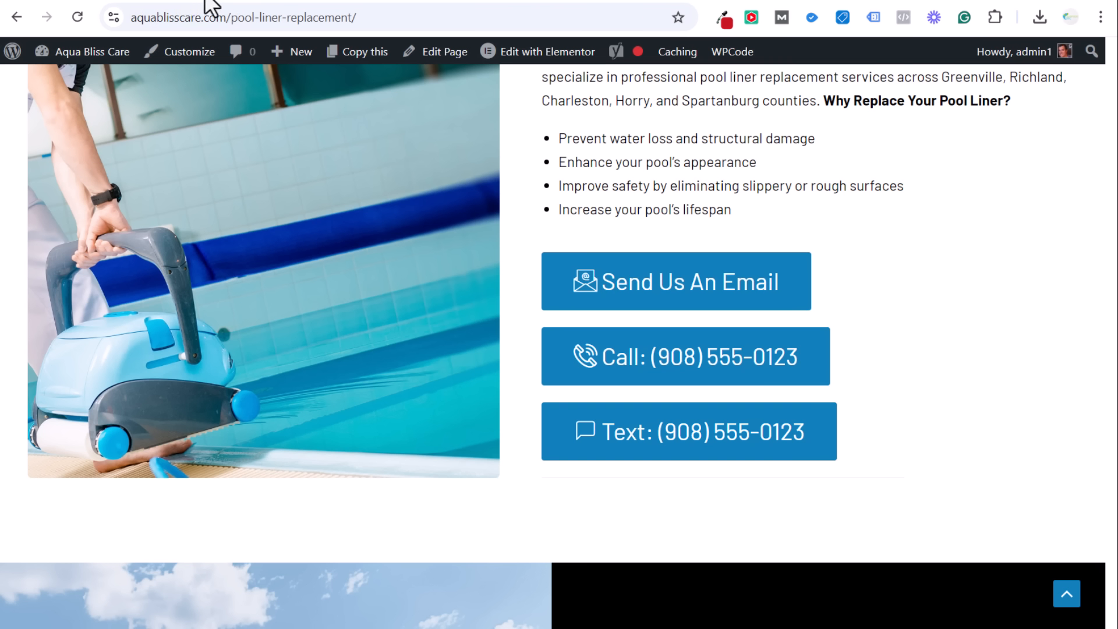
click(204, 1)
click(379, 323)
key(ctrl+v)
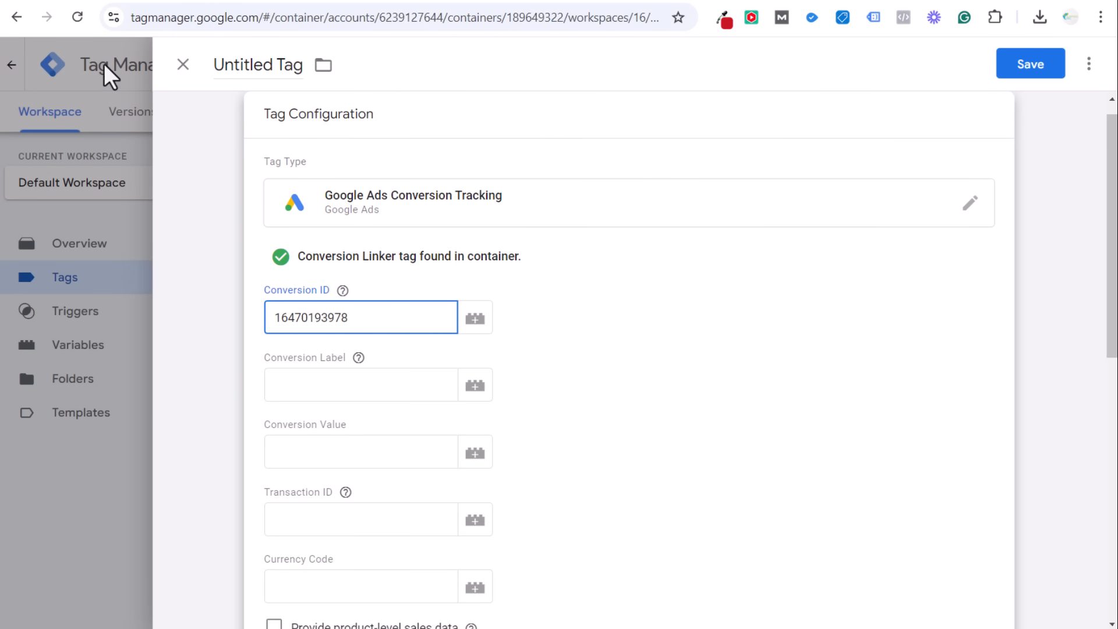
Copy the Email Clicks Example conversion label from Google Ads into the tag's Conversion Label field.
click(112, 2)
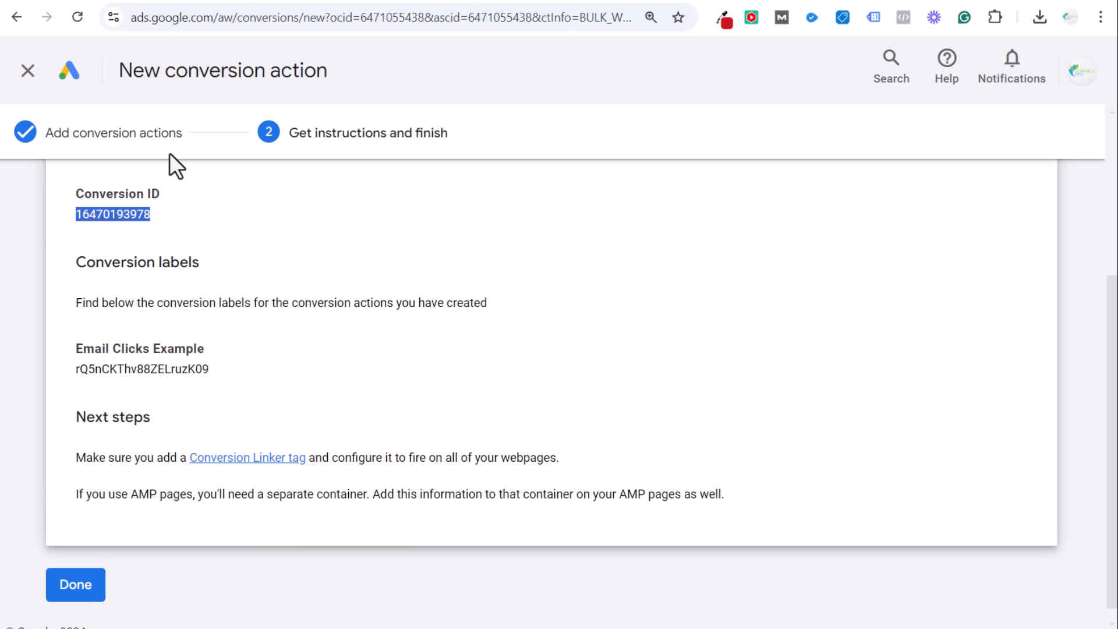
double_click(172, 368)
key(ctrl+c)
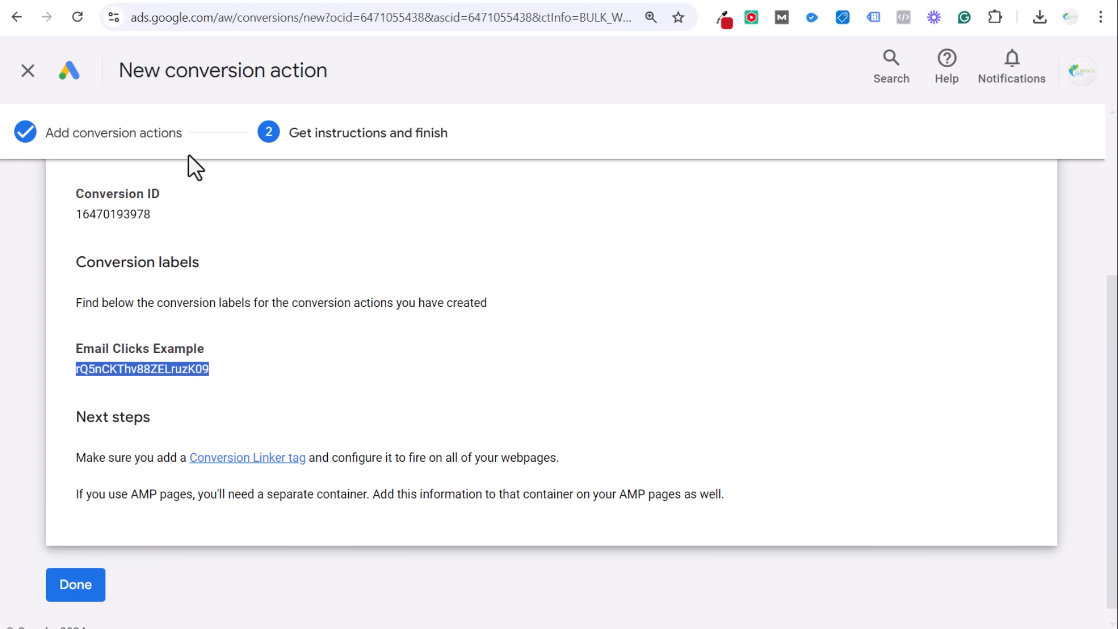
click(159, 258)
scroll(121, 202, up, 1)
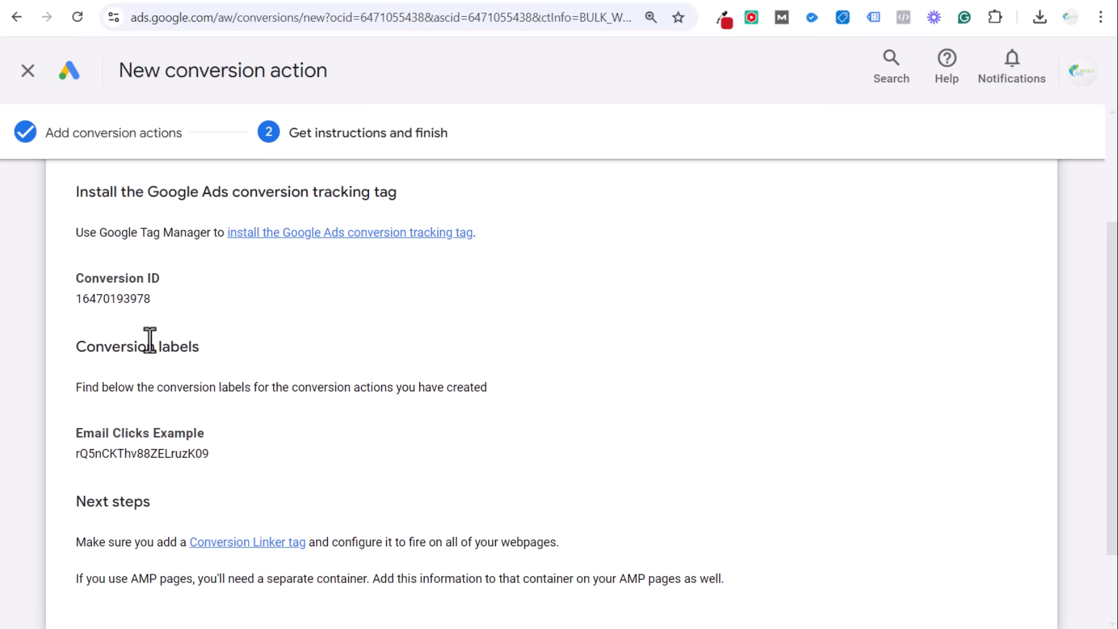
double_click(135, 431)
key(alt+Tab)
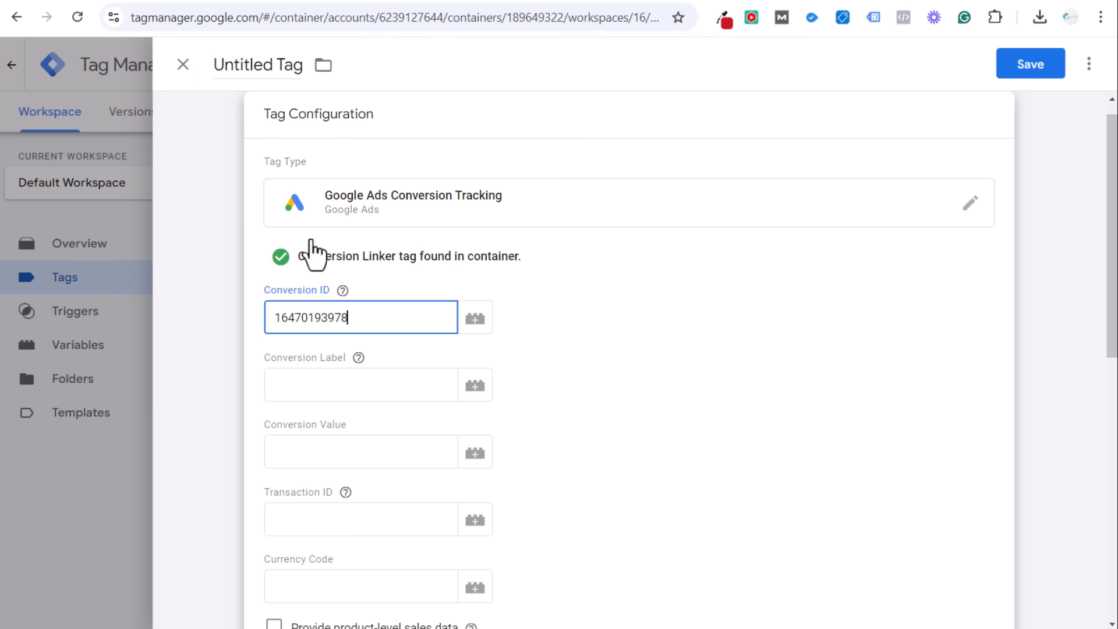
click(345, 382)
key(ctrl+v)
click(221, 255)
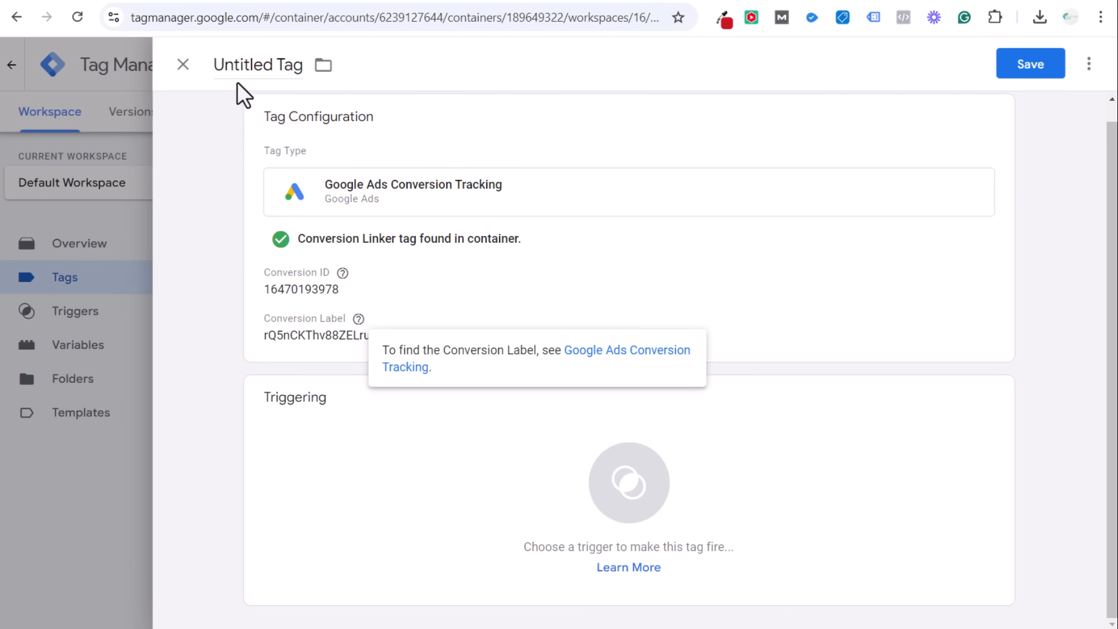
Name the new conversion tracking tag Email Clicks Example.
click(251, 58)
text(Email C)
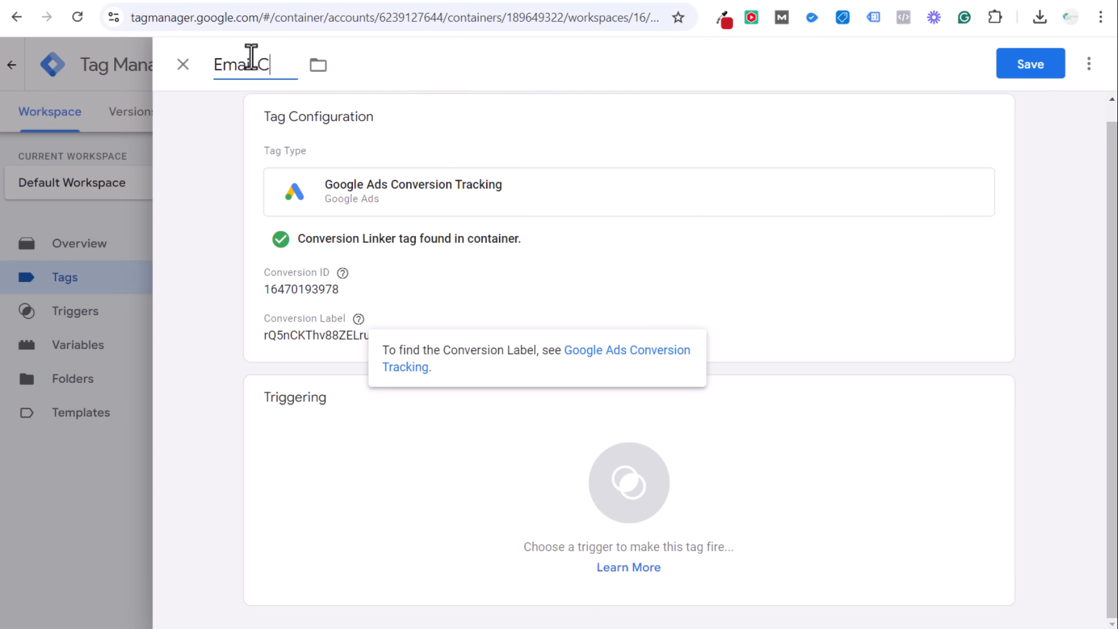
text(licks Example)
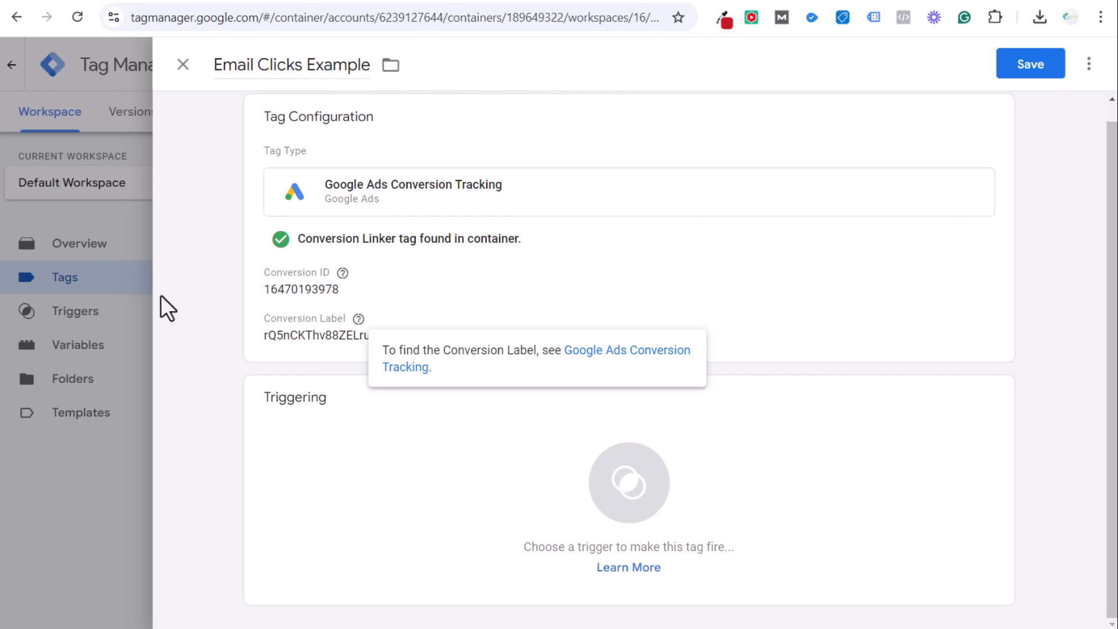
Assign the All Pages trigger to the Email Clicks Example tag and save the tag.
click(494, 511)
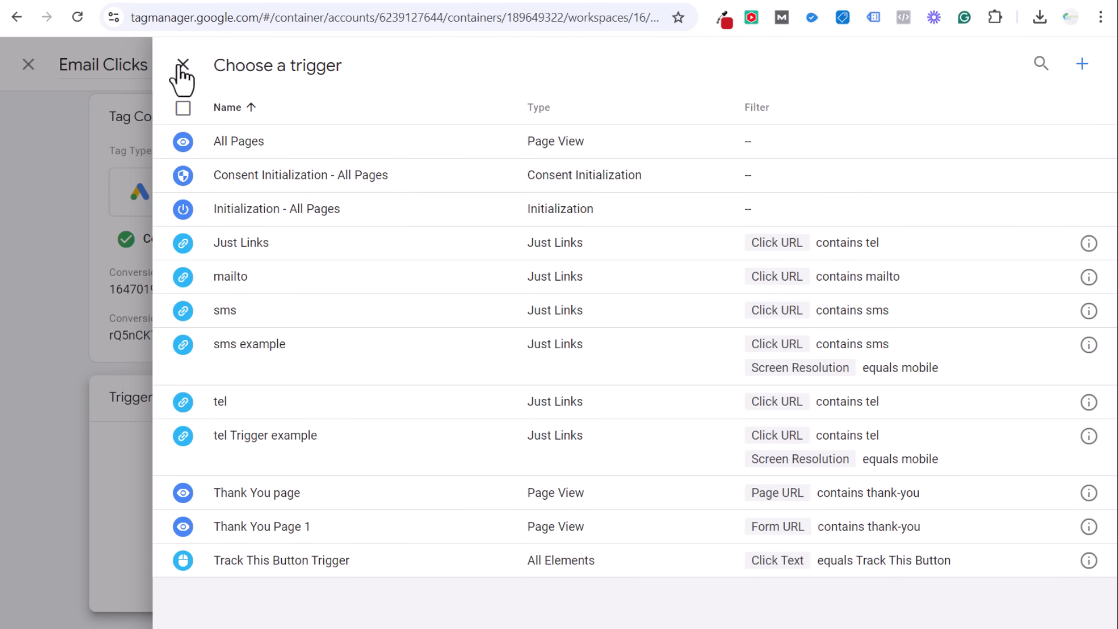
click(346, 146)
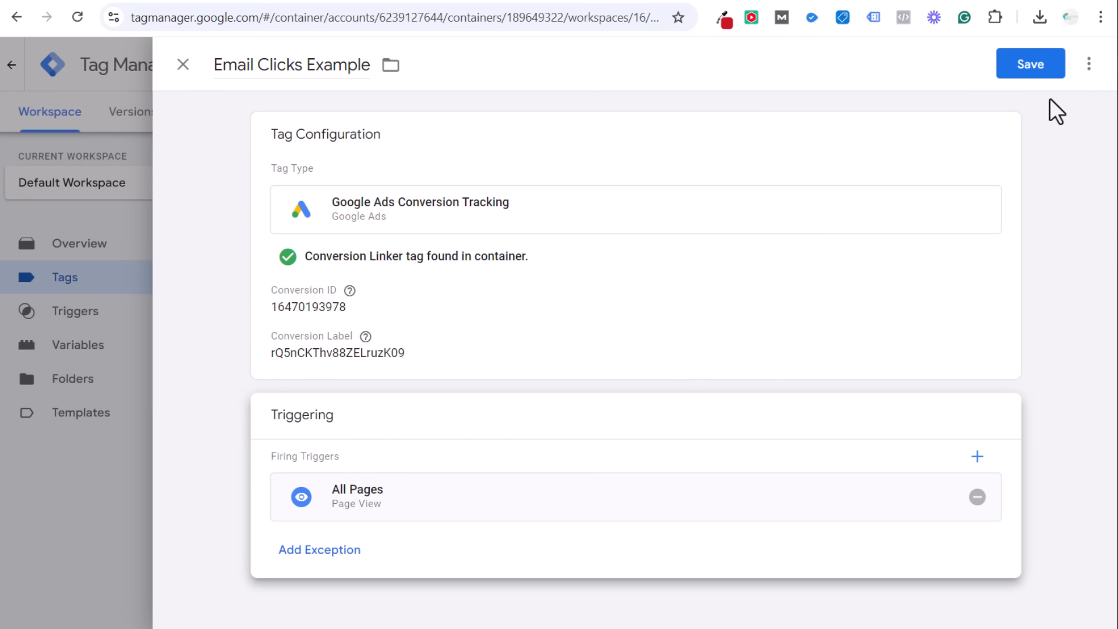
click(1039, 69)
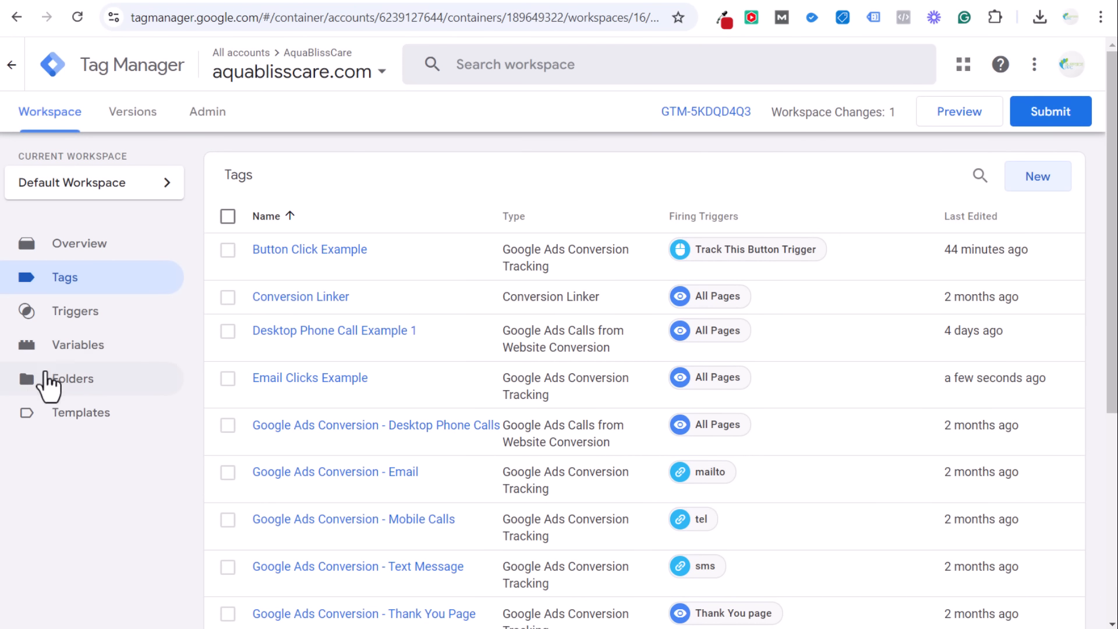
Review which built-in click and form variables are enabled in the container's variable configuration.
click(81, 349)
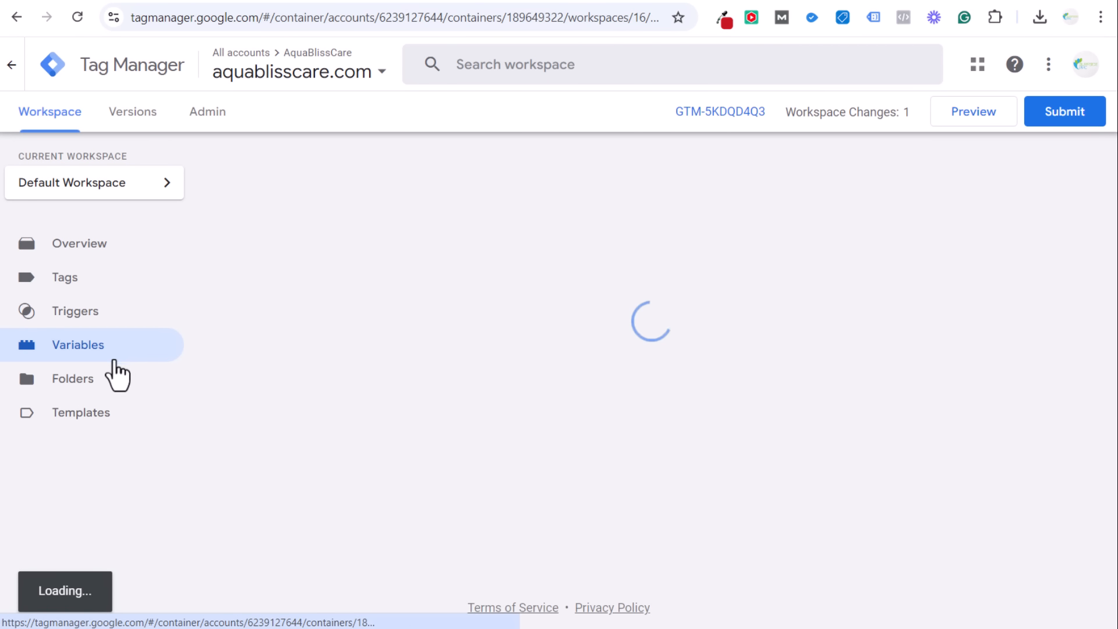
click(1018, 184)
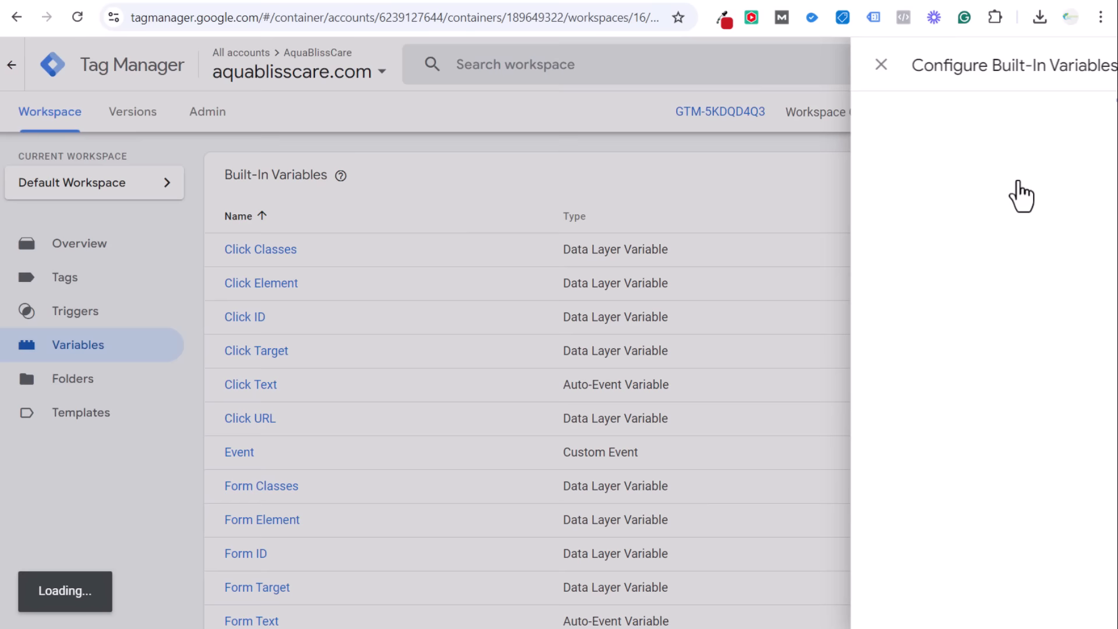
scroll(824, 312, down, 3)
scroll(824, 311, down, 8)
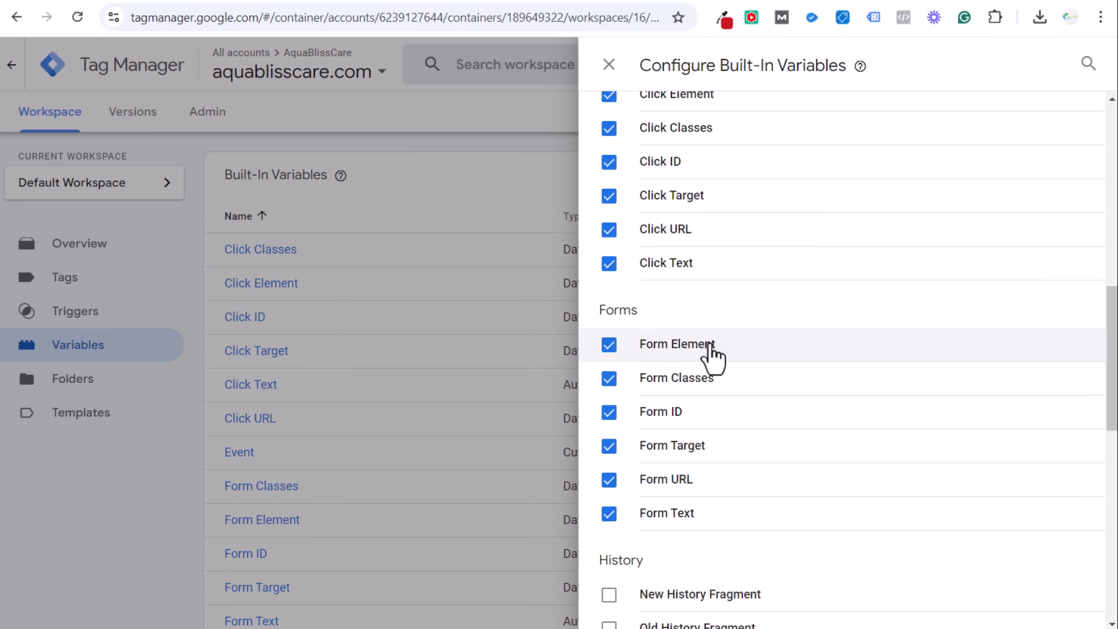
scroll(707, 251, up, 2)
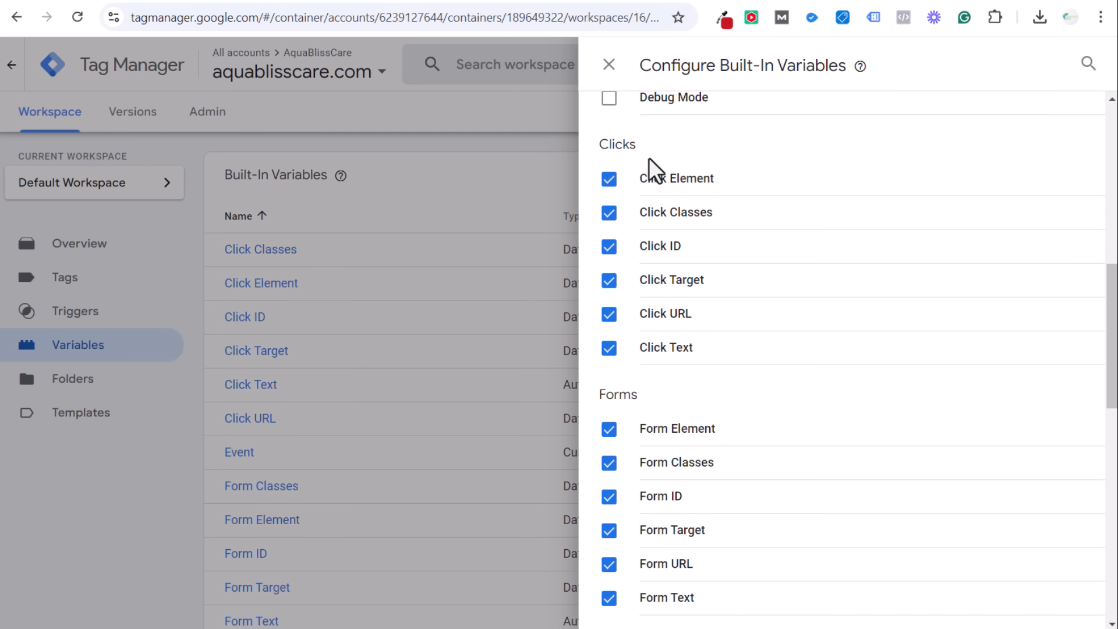
click(608, 64)
Remove the All Pages firing trigger from the Email Clicks Example tag.
click(87, 282)
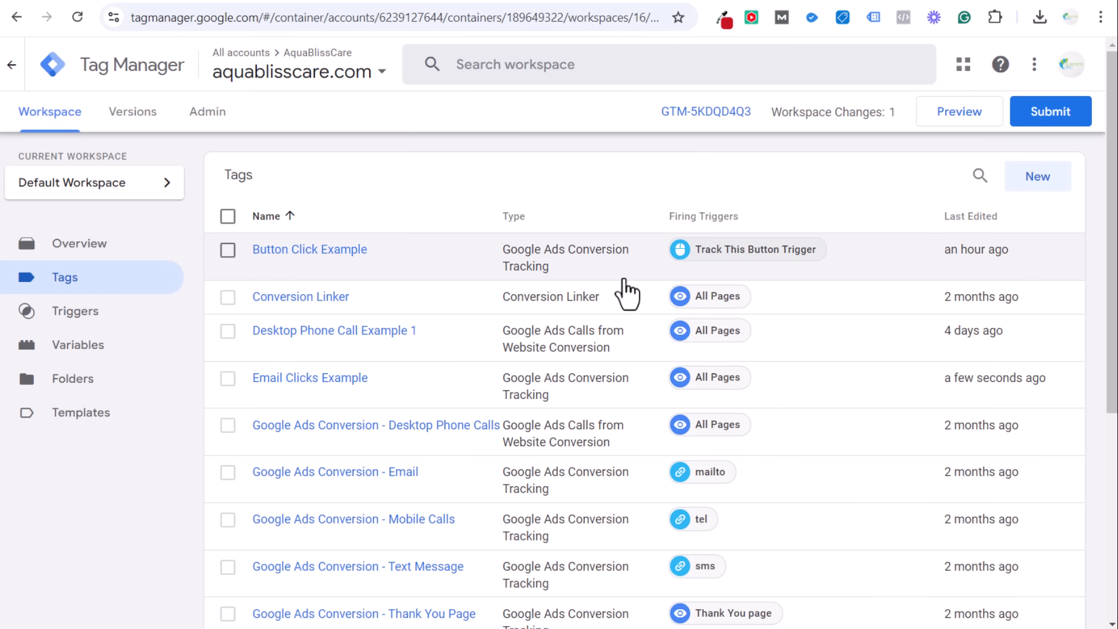
scroll(558, 288, down, 6)
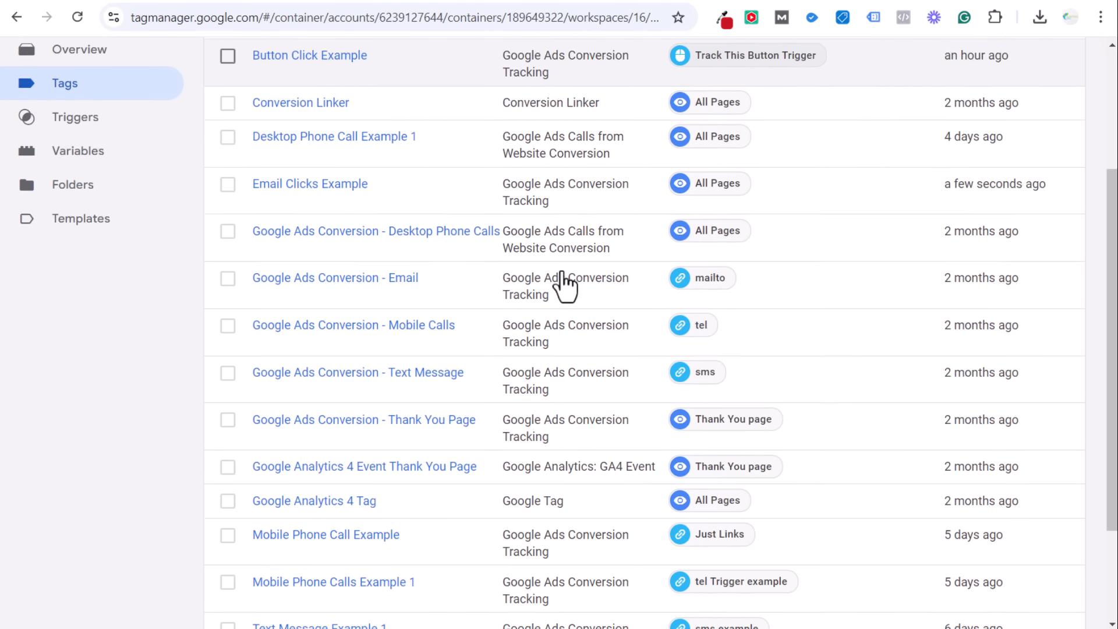
scroll(437, 314, up, 6)
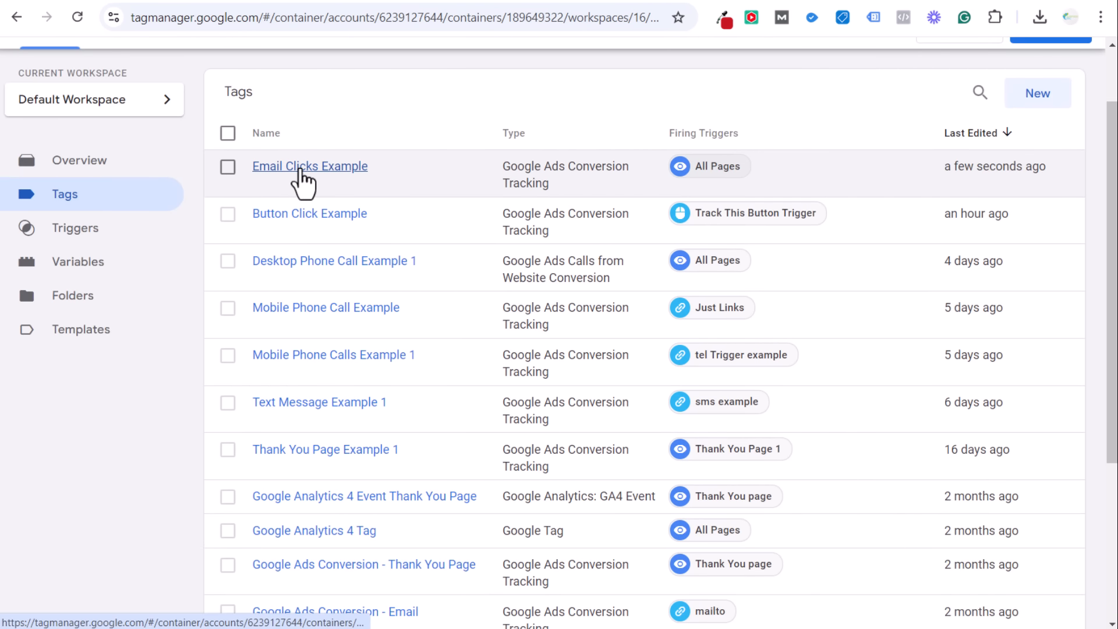
click(301, 169)
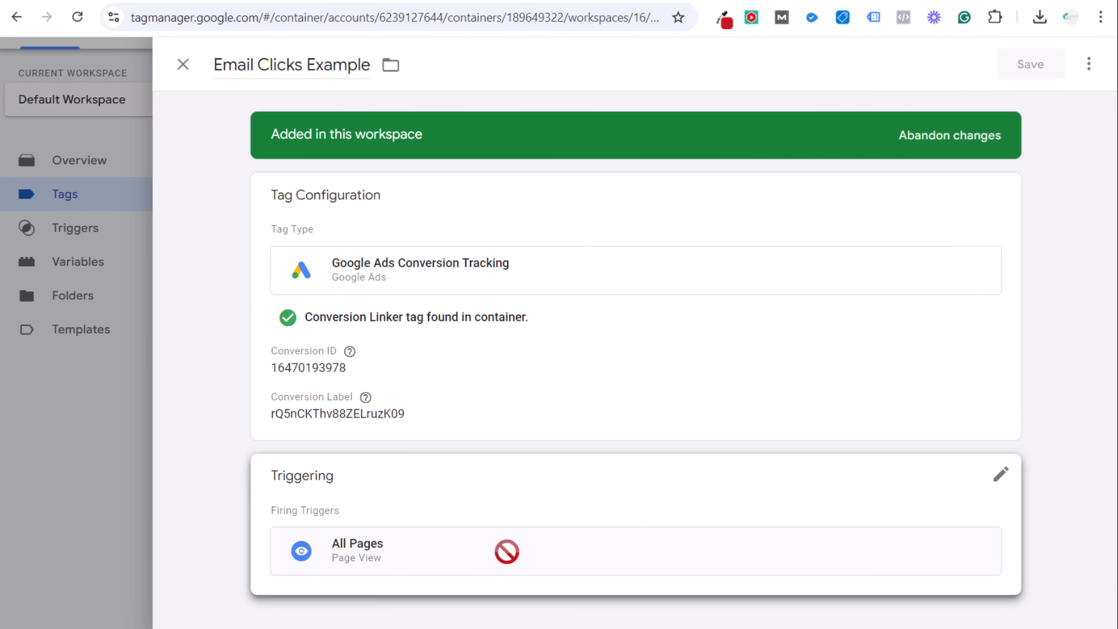
click(516, 507)
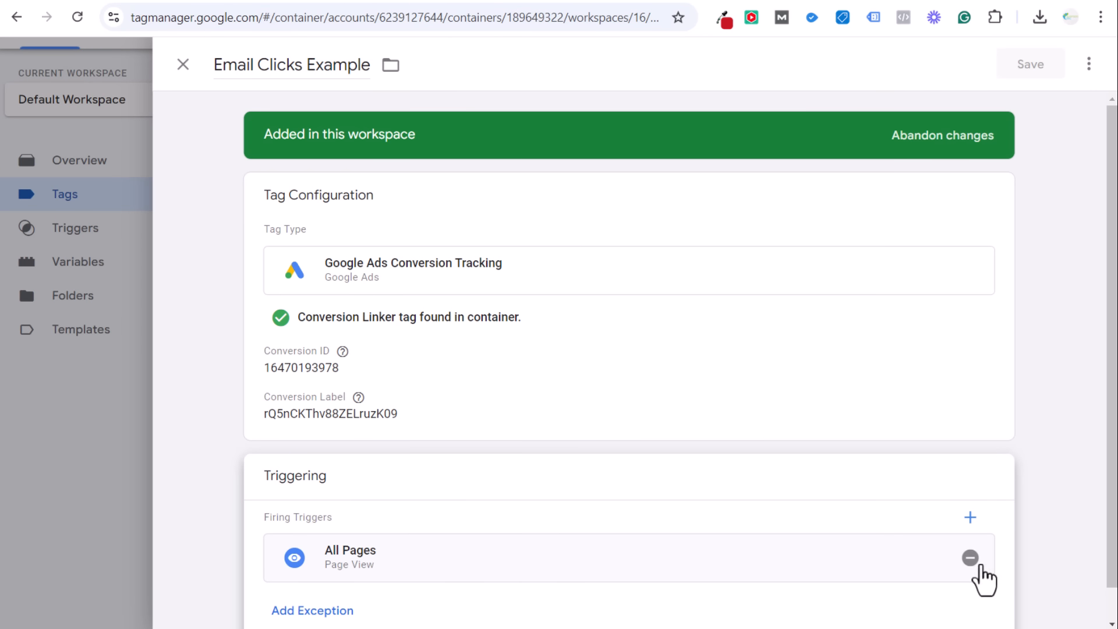
click(972, 554)
Create a new firing trigger for the Email Clicks Example tag with the Click - Just Links type.
scroll(743, 508, down, 2)
click(469, 483)
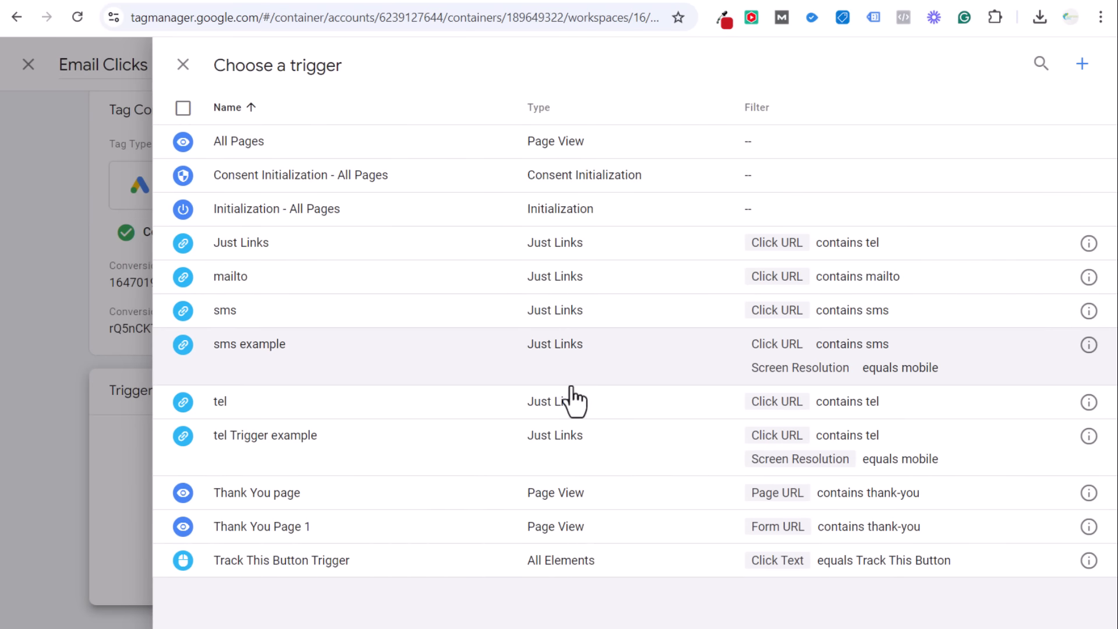
click(1081, 63)
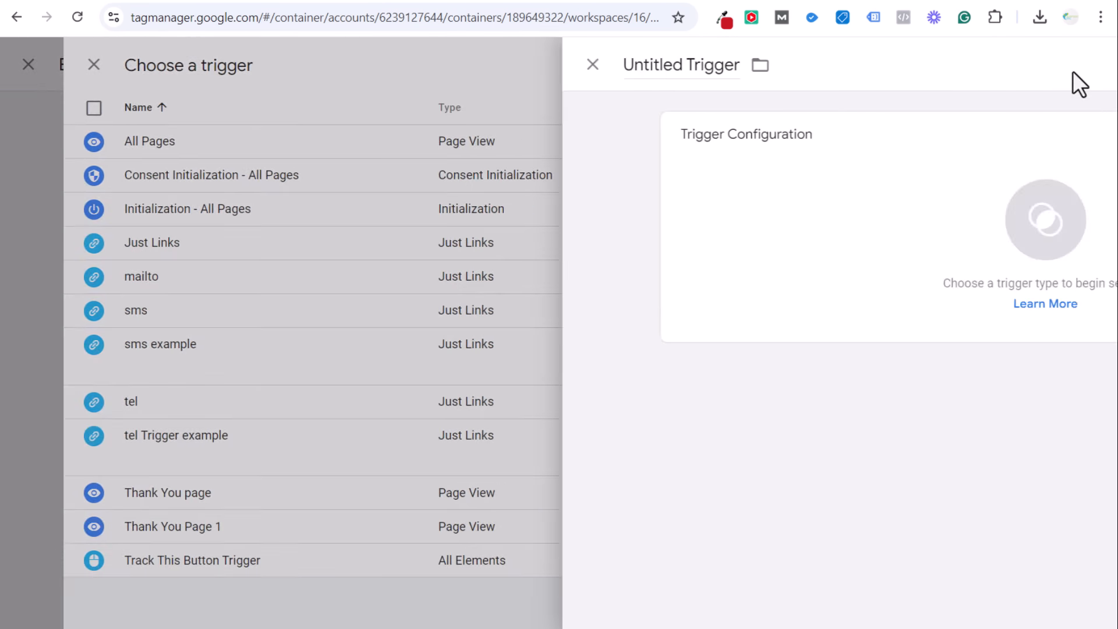
click(529, 195)
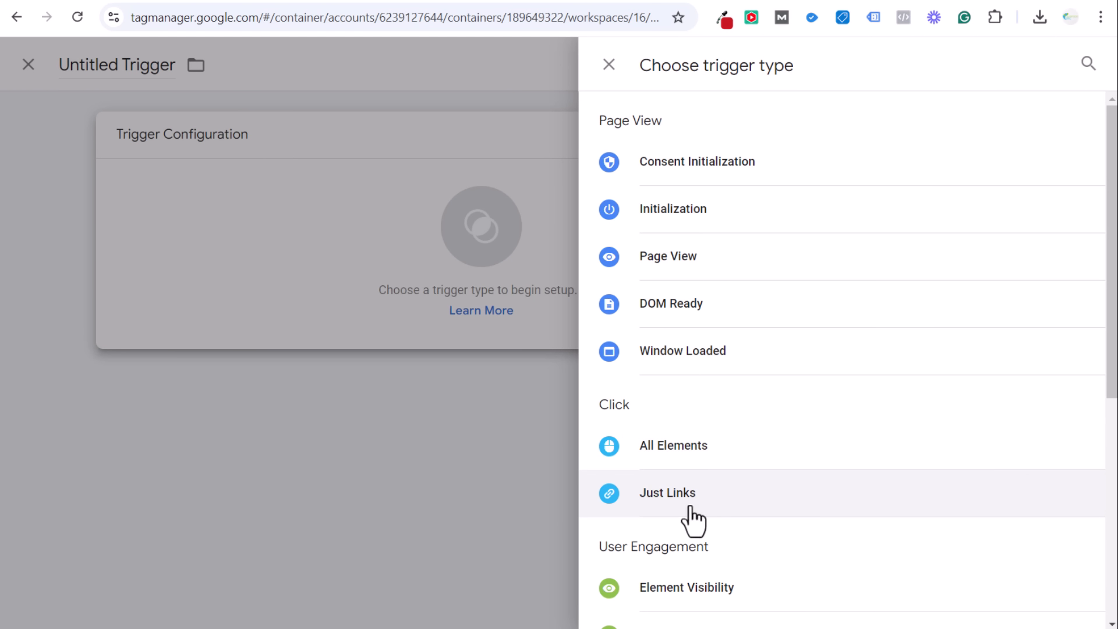
click(728, 508)
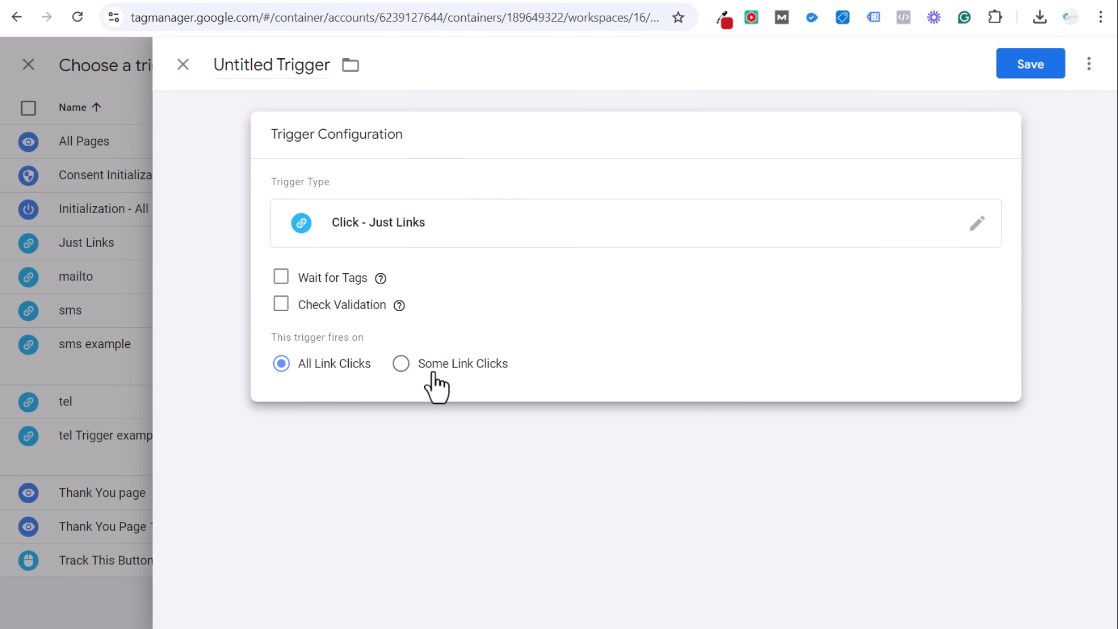
Restrict the trigger to Some Link Clicks where Click URL contains mailto.
click(433, 376)
click(463, 431)
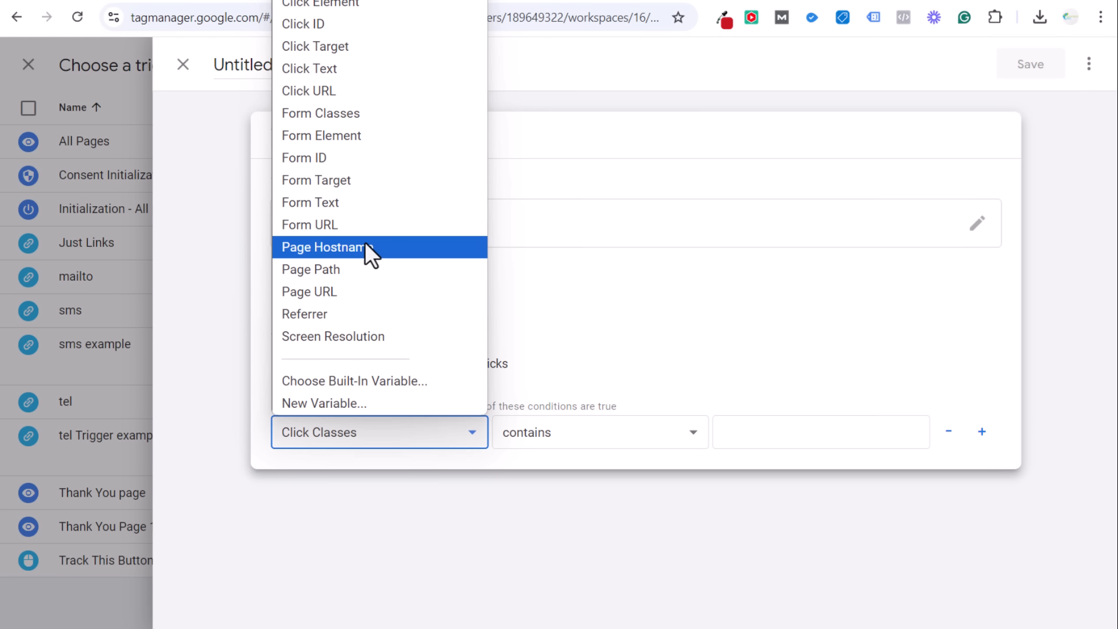
click(322, 91)
click(755, 426)
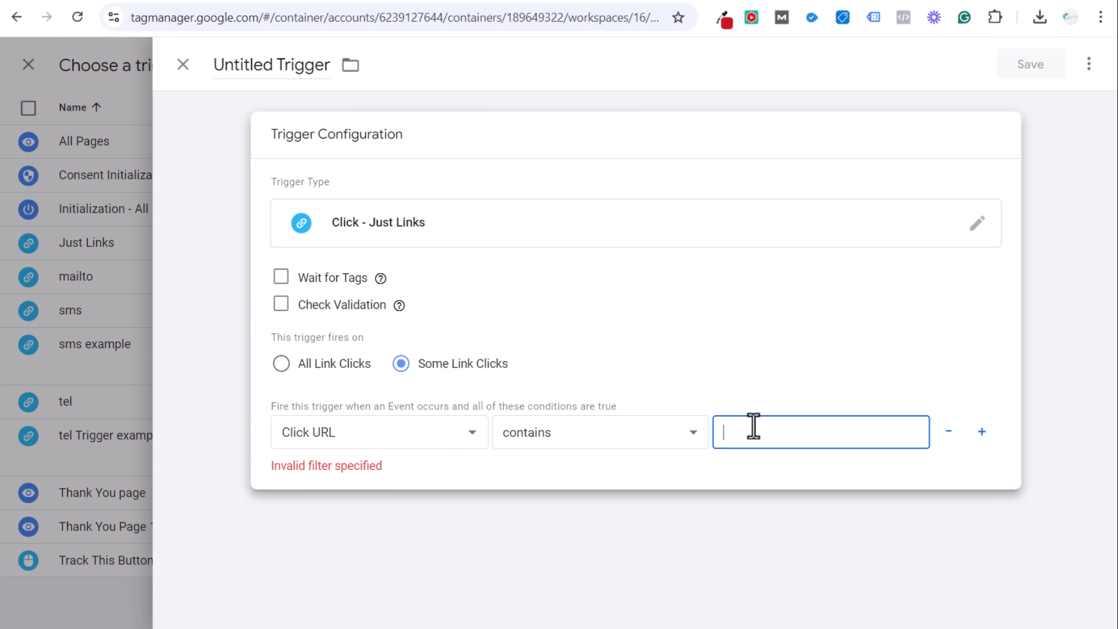
text(mailto)
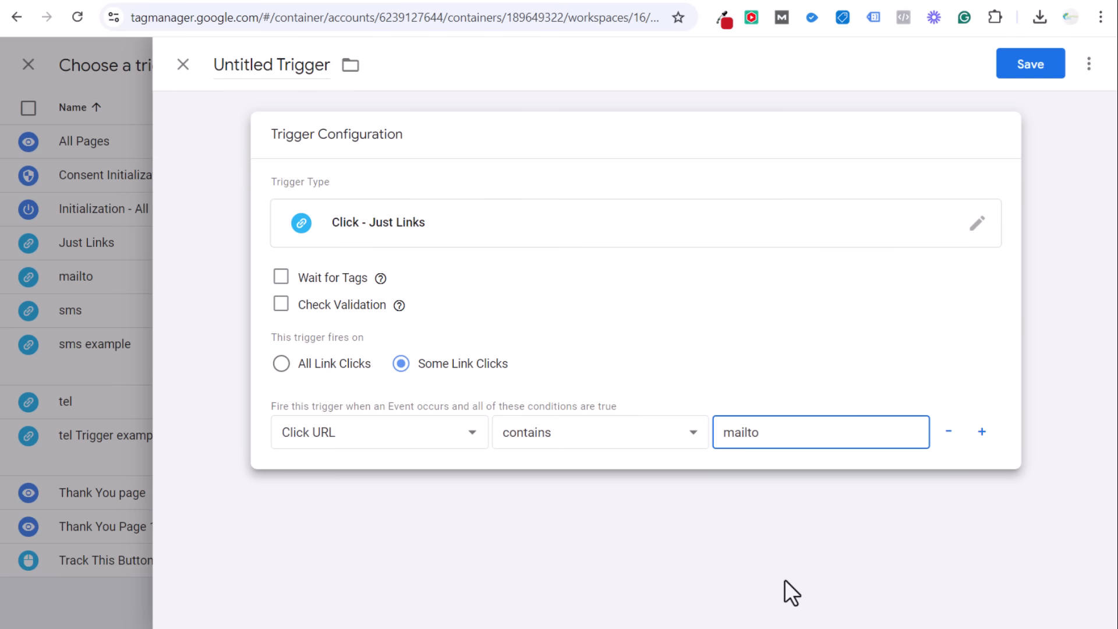
click(782, 550)
Name the trigger "mailto example trigger", then save it and the Email Clicks Example tag.
click(239, 64)
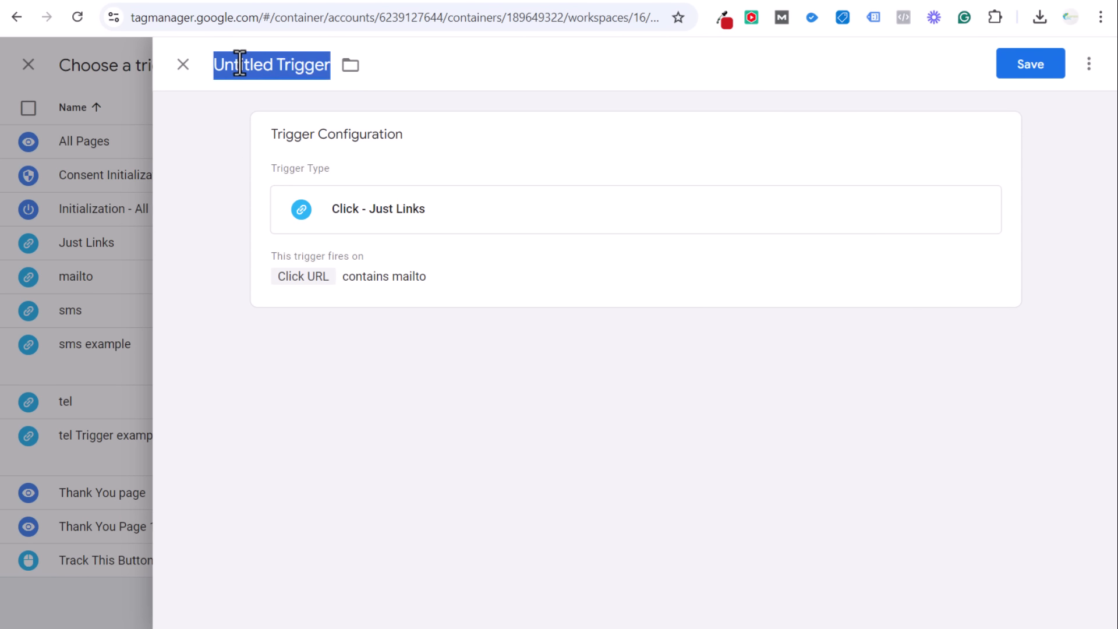
text(Ma)
key(BackSpace)
key(BackSpace)
text(mailto example trigger)
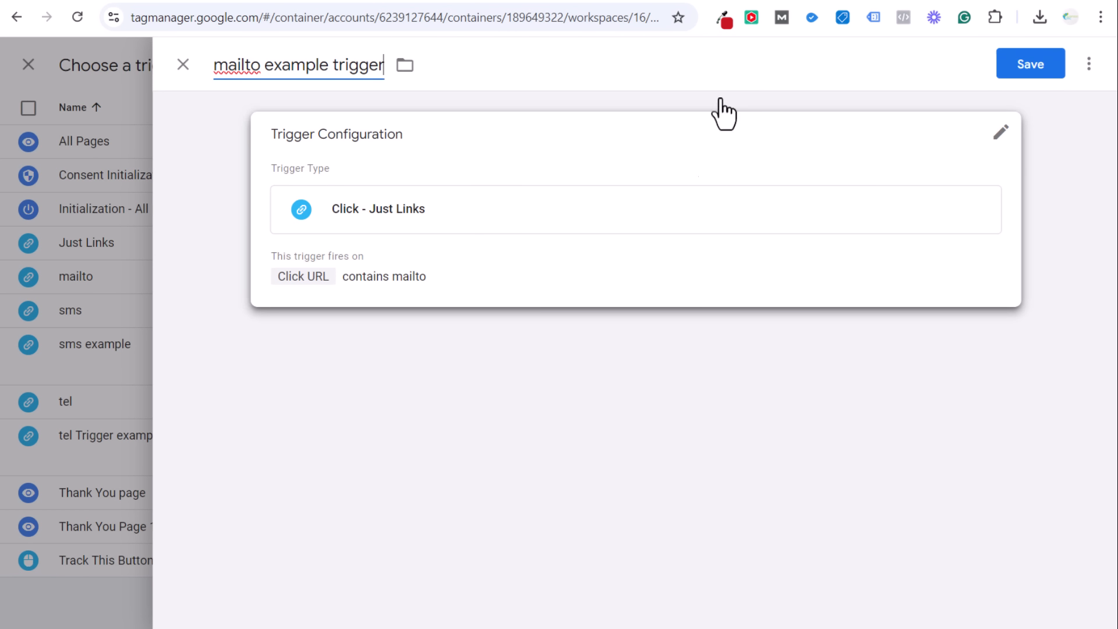
click(1020, 65)
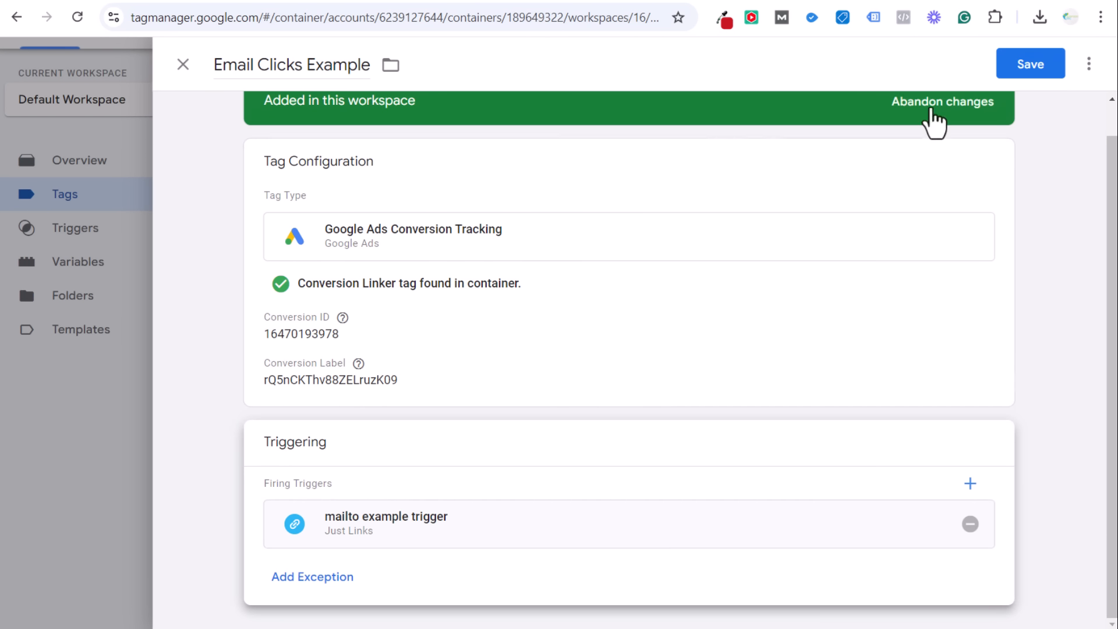
click(1024, 75)
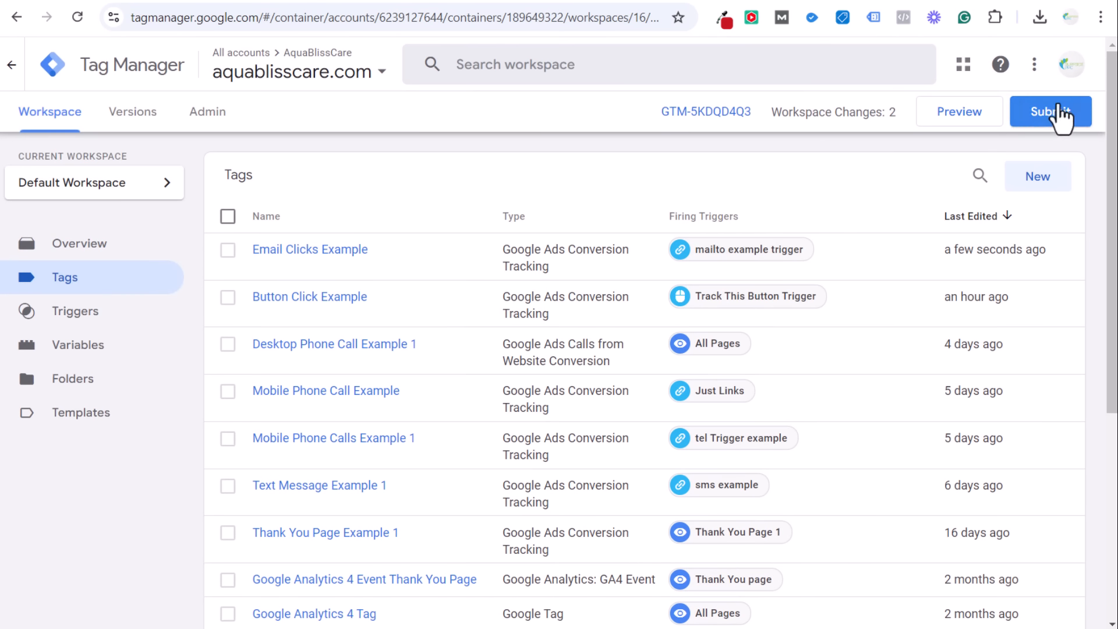
Publish the workspace changes as a version named New Version and close the version summary.
click(1053, 110)
click(435, 257)
text(New Ver)
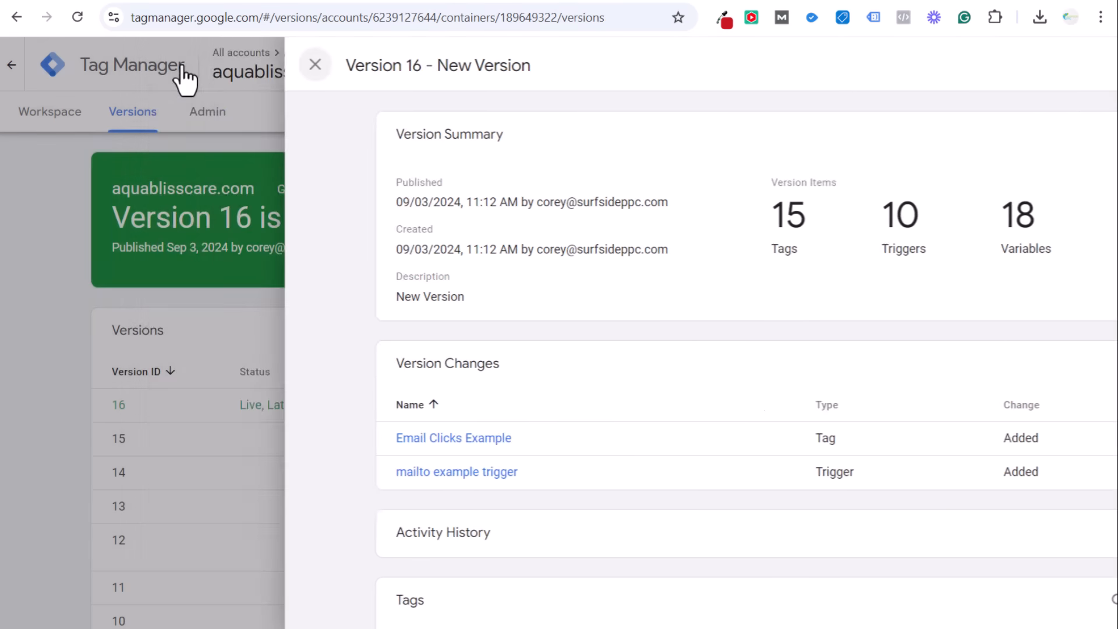
click(185, 76)
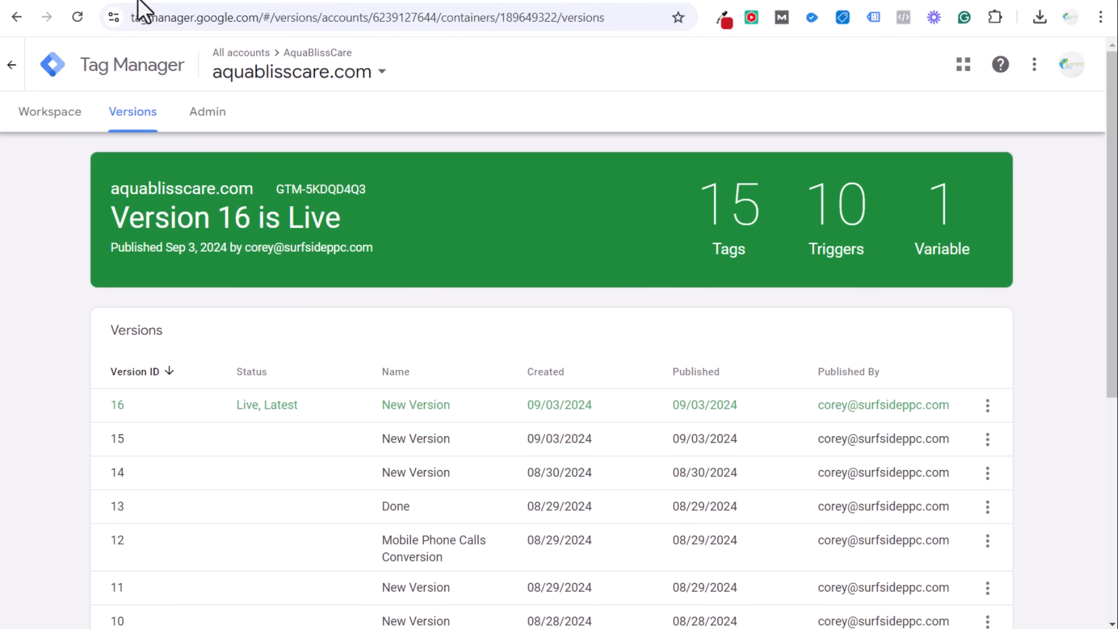
Check the header contact links and the Send Us An Email button on the website's Pool Liner Replacement page.
click(195, 2)
scroll(770, 245, up, 10)
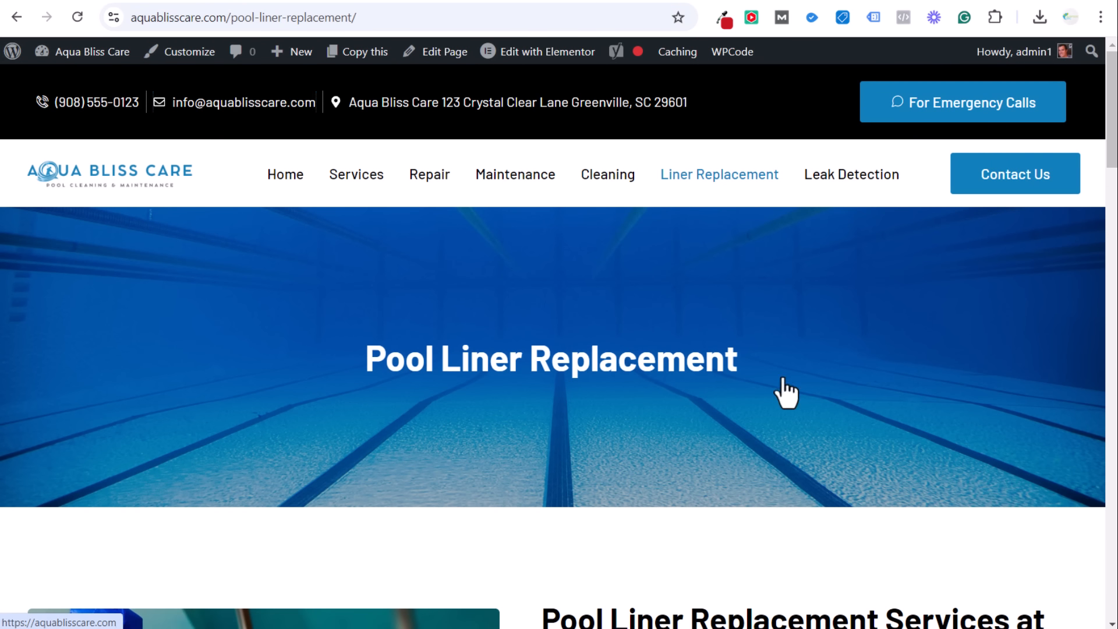
scroll(874, 361, down, 10)
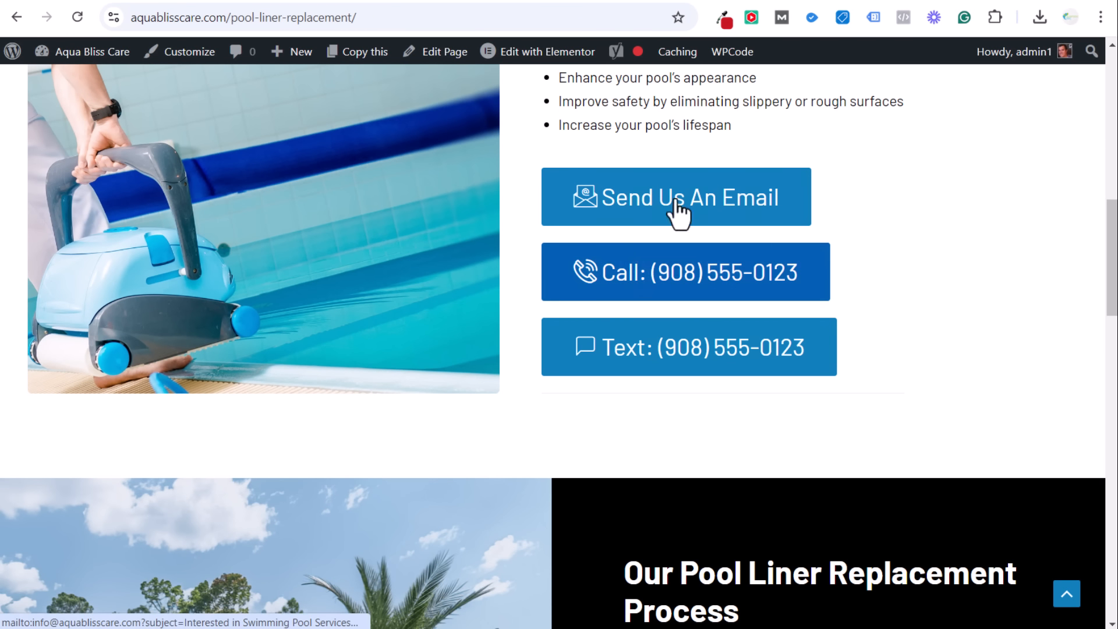
Return to the Tag Manager workspace and connect Preview mode to the aquablisscare.com/pool-liner-replacement/ page.
click(206, 2)
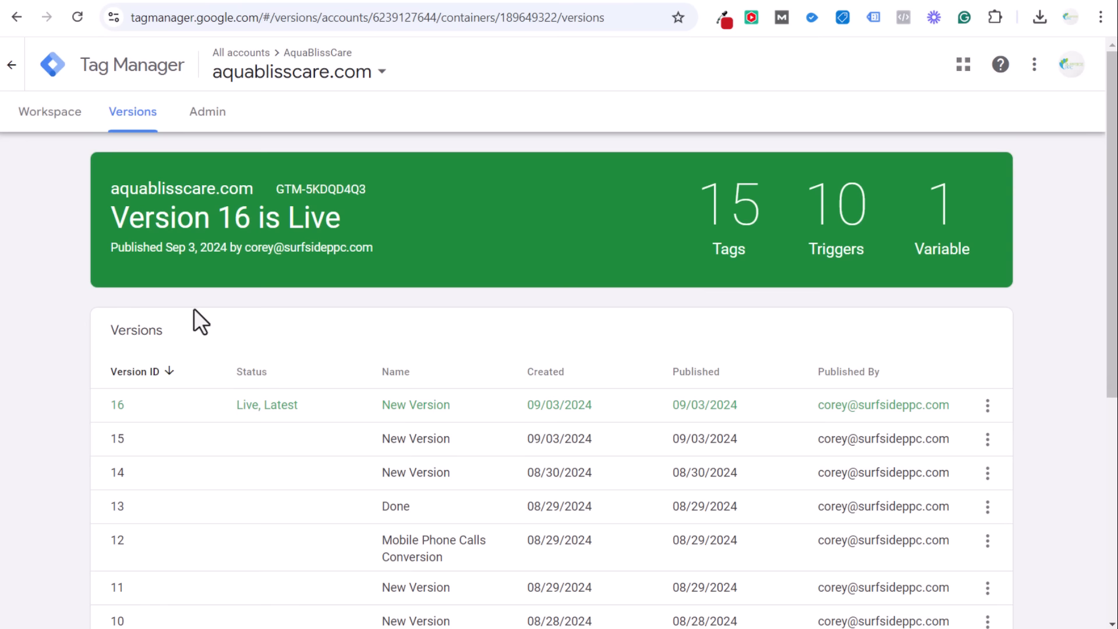
click(83, 124)
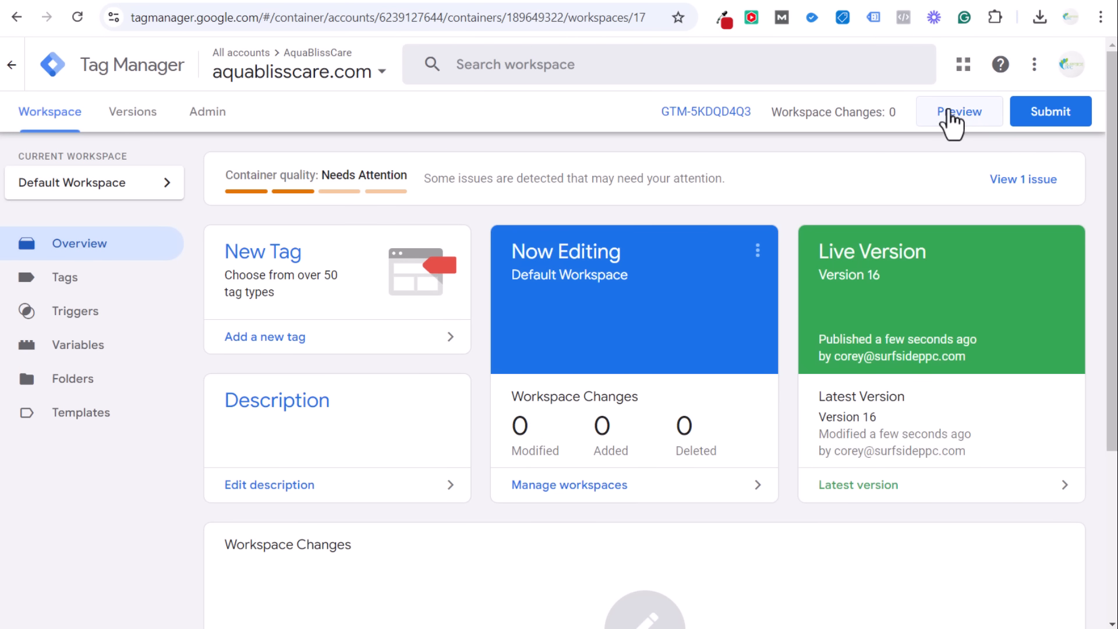
click(210, 3)
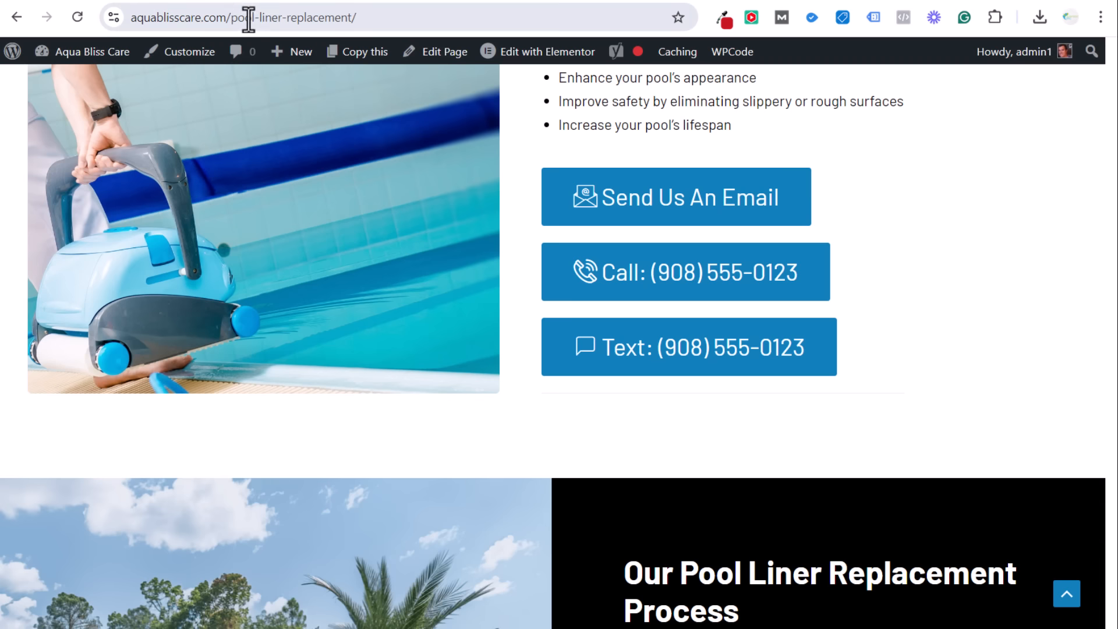
click(372, 24)
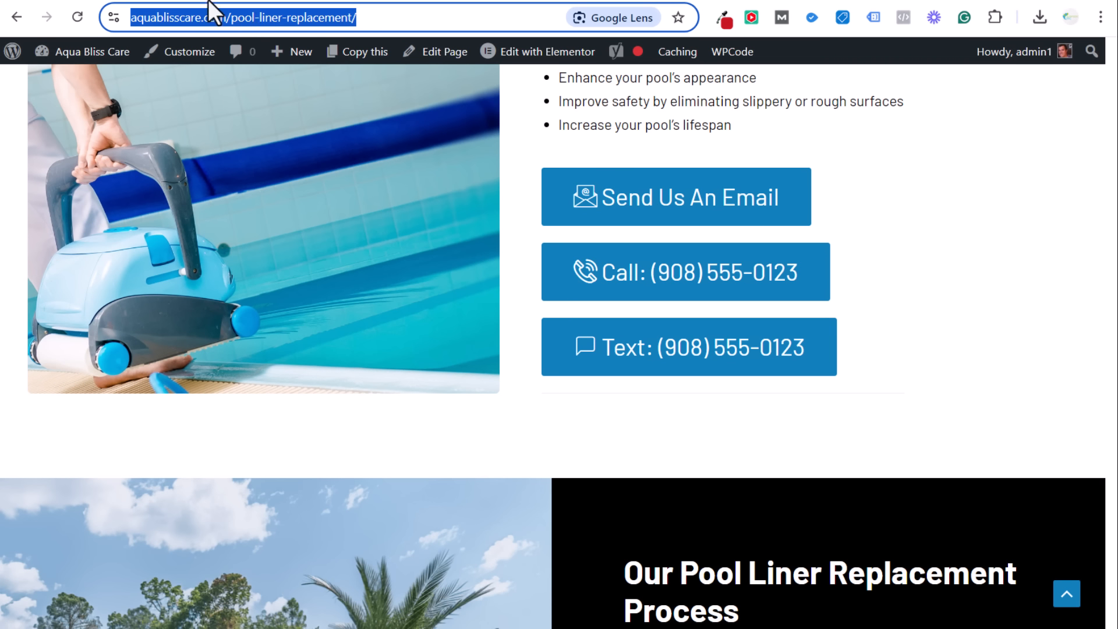
click(240, 1)
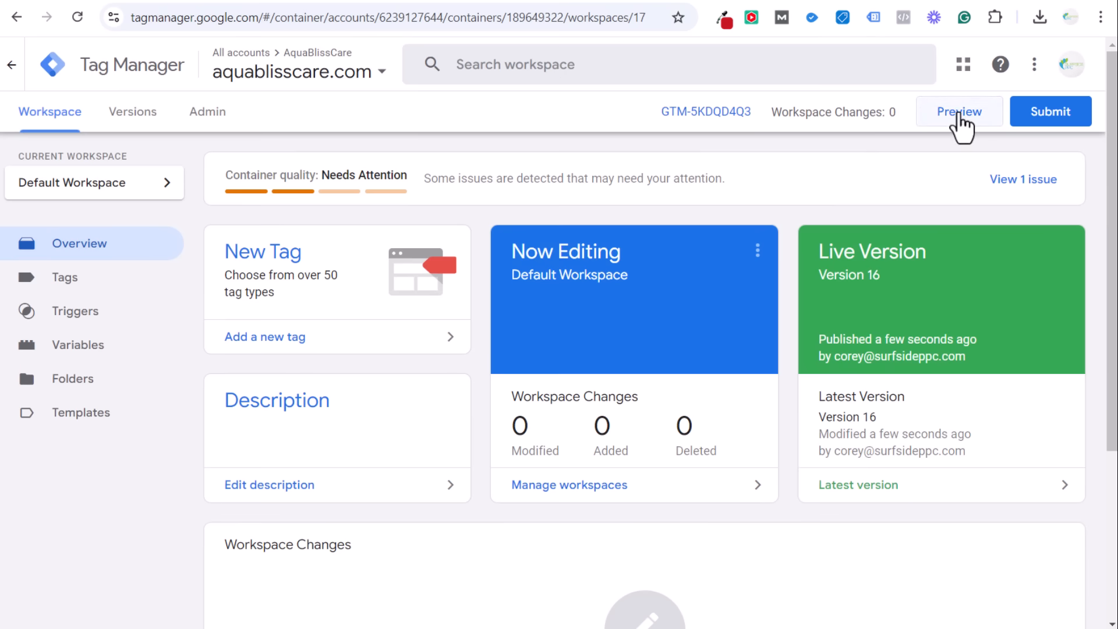
click(959, 113)
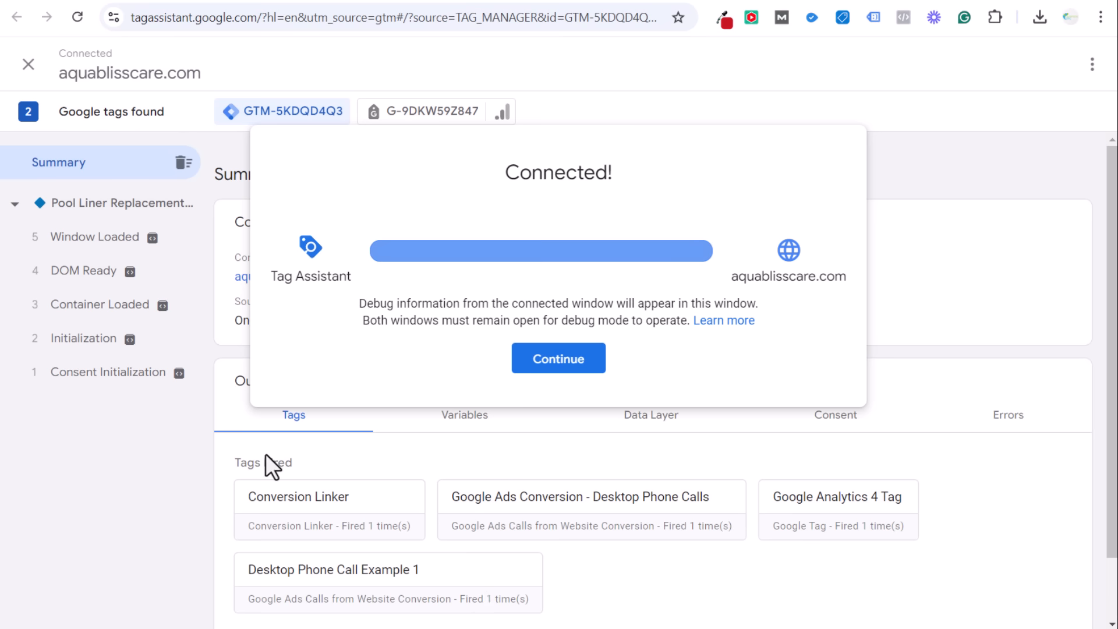
click(579, 366)
Show the tags that have not fired in the Tag Assistant summary to find Email Clicks Example.
scroll(419, 416, down, 2)
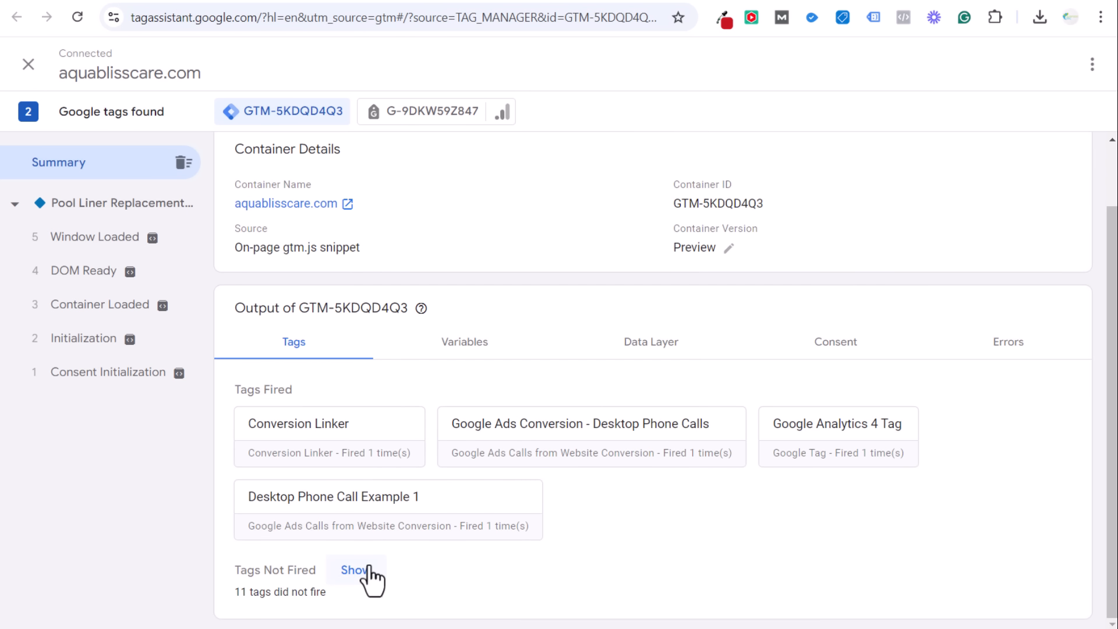
click(358, 570)
scroll(757, 454, down, 5)
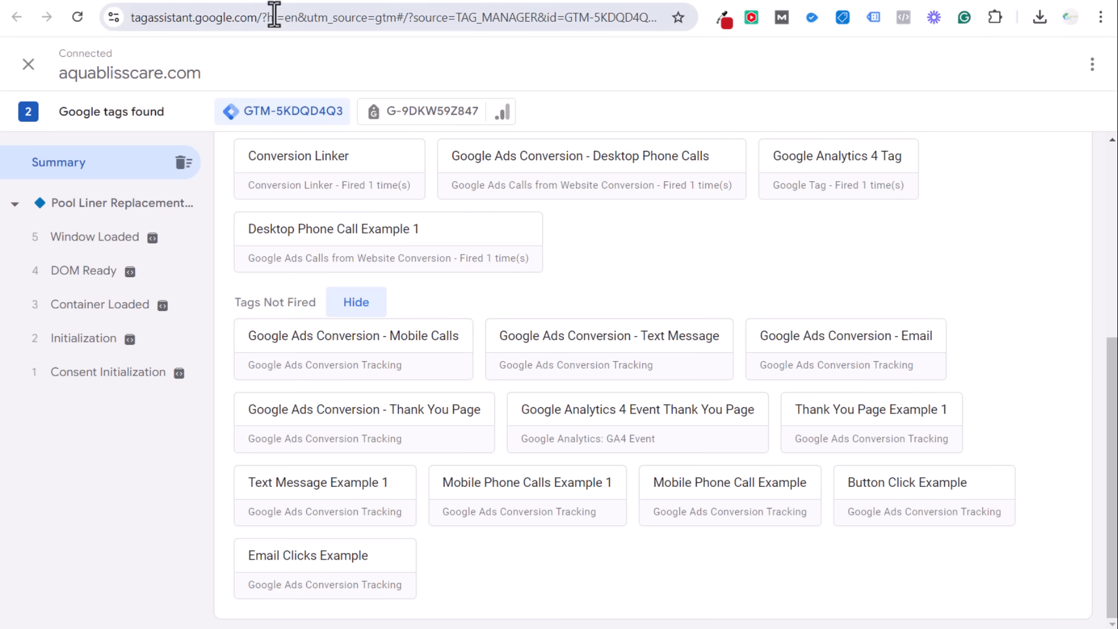
Test the email link in the debugged page's header and check the fired tags in Tag Assistant.
click(224, 1)
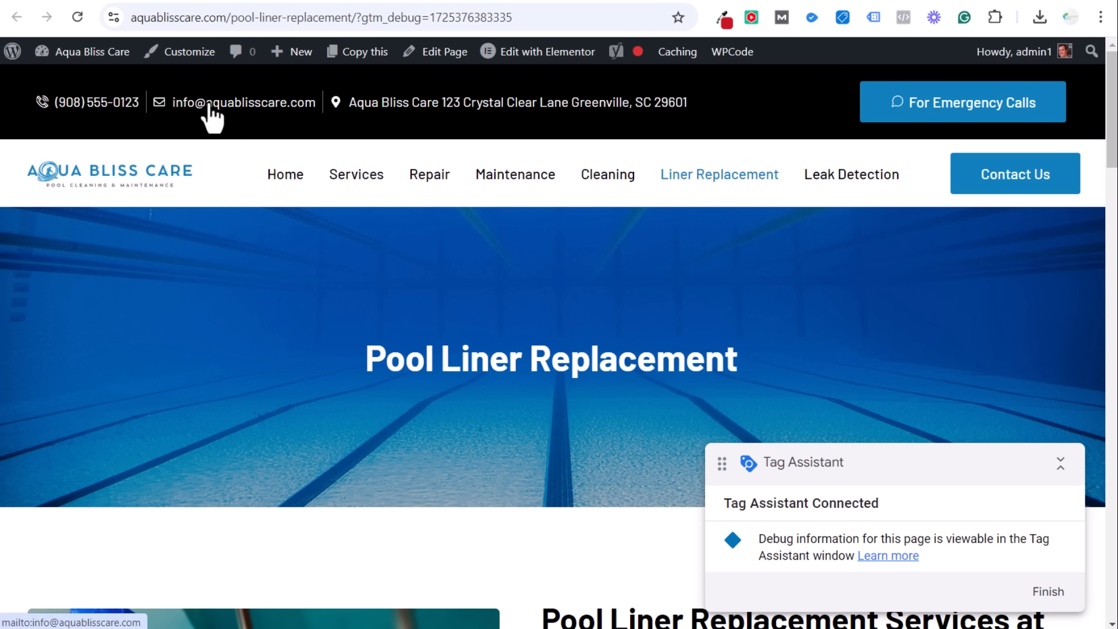
click(207, 1)
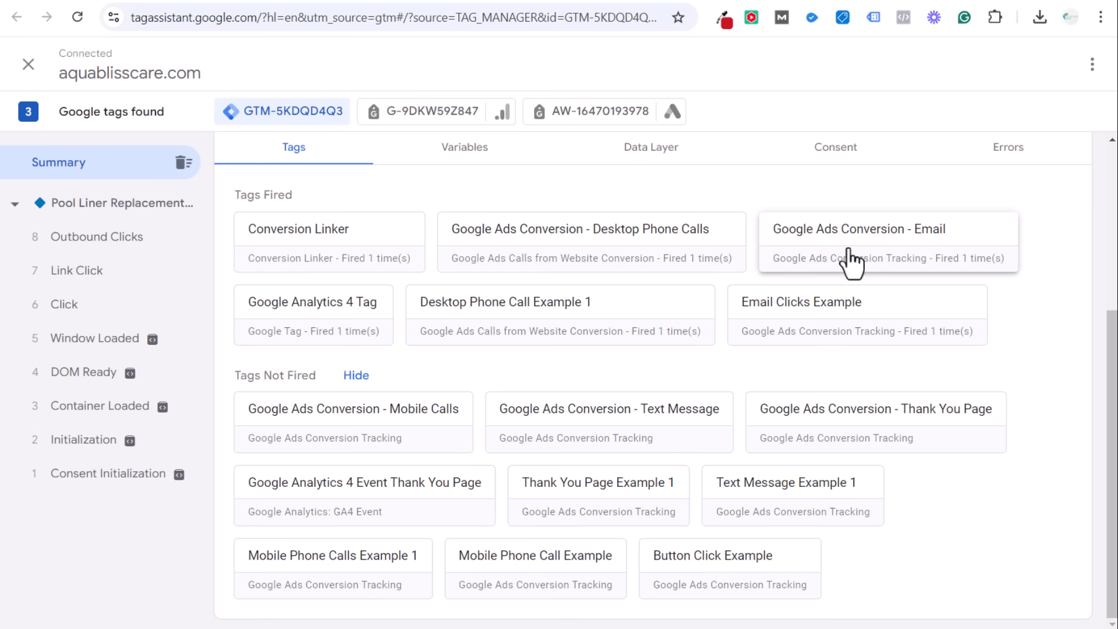
drag(324, 193, 229, 208)
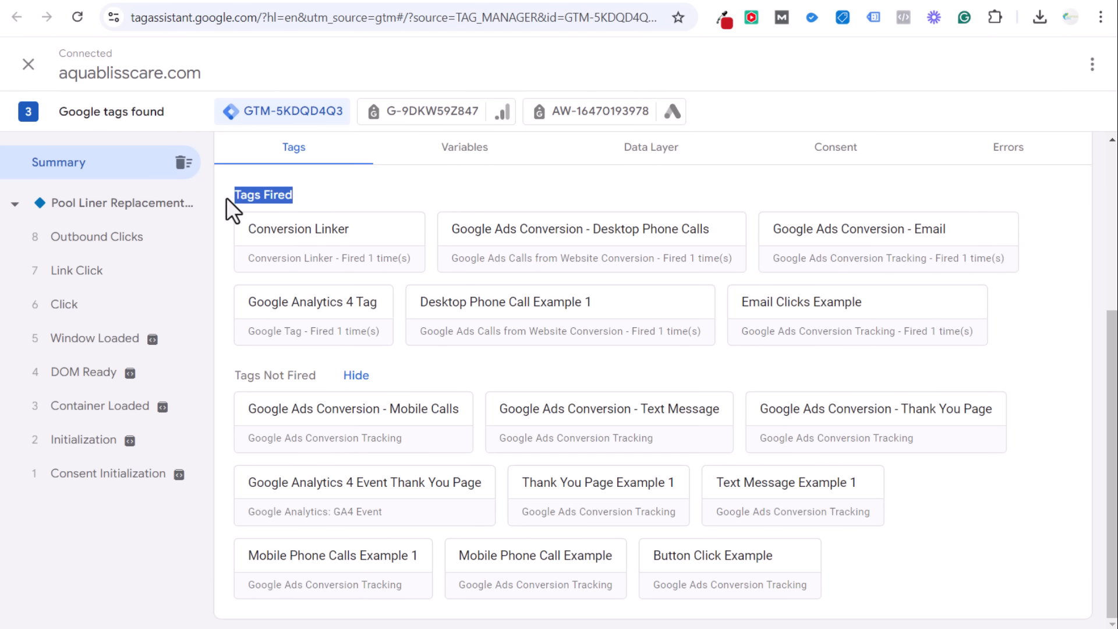
Compare the tags fired on the Click and Link Click events in the Tag Assistant summary.
click(301, 207)
click(113, 308)
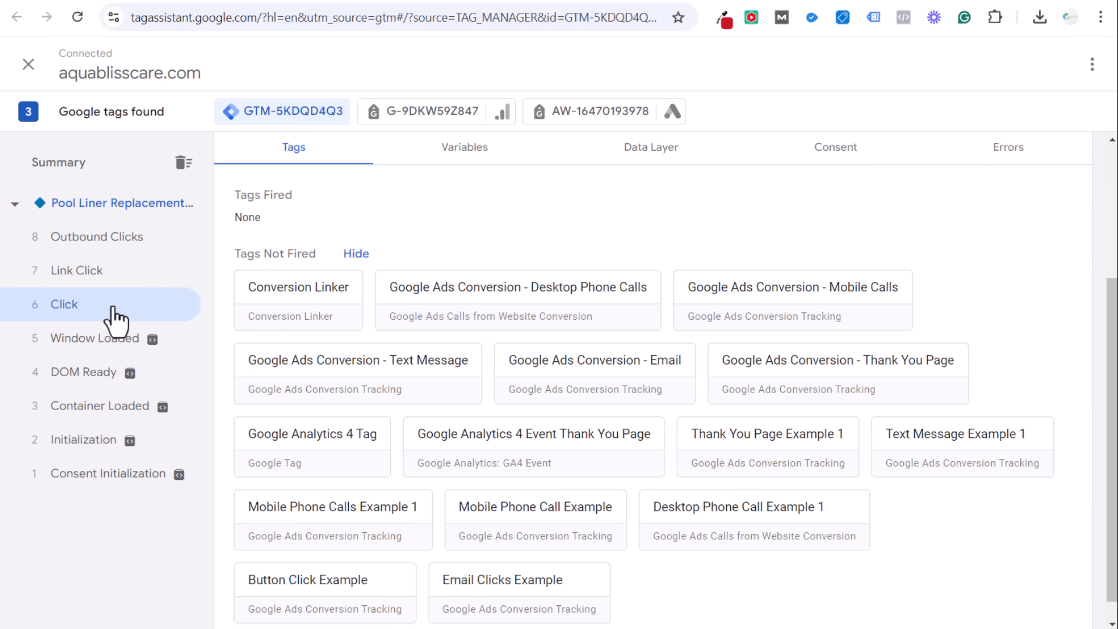
click(113, 275)
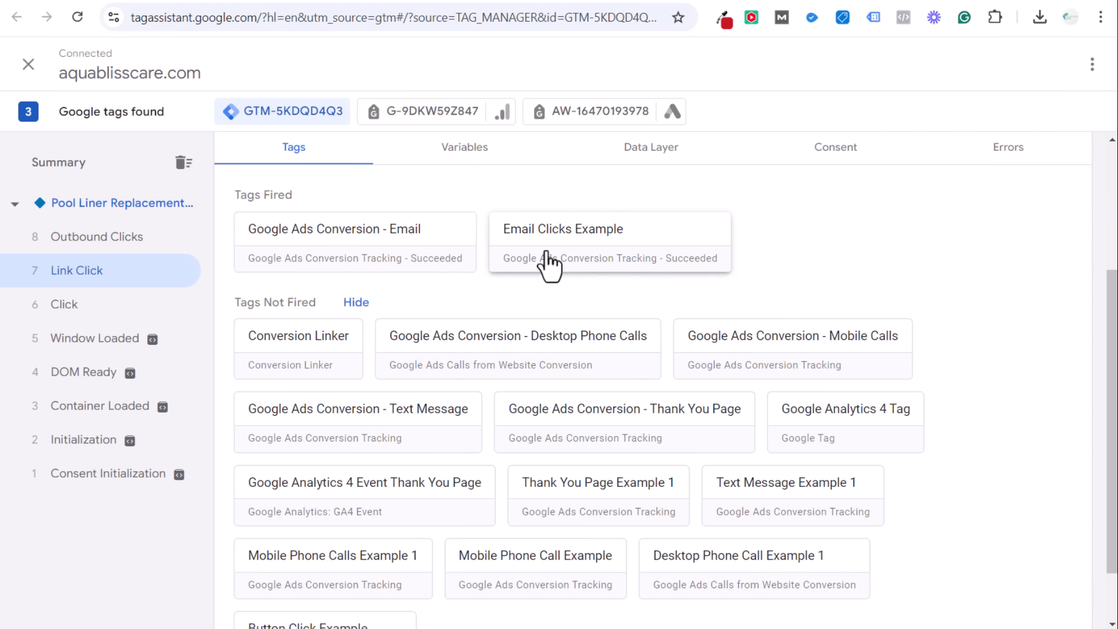
Examine the Click Text and Click URL values among the Link Click event's variables.
click(490, 152)
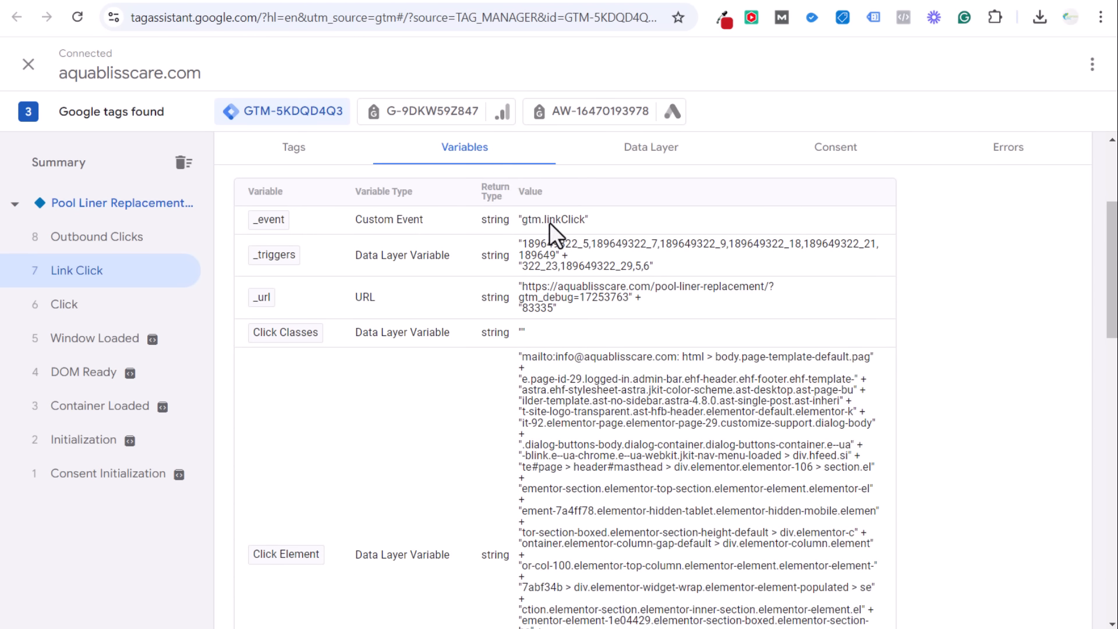
scroll(953, 277, down, 5)
scroll(957, 273, down, 4)
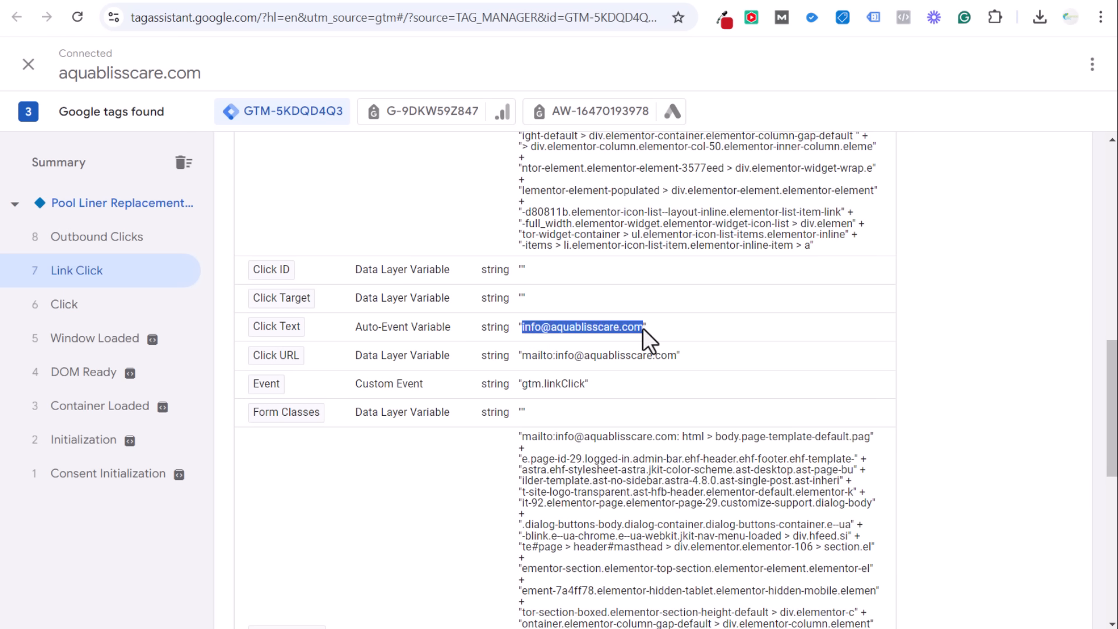
click(606, 372)
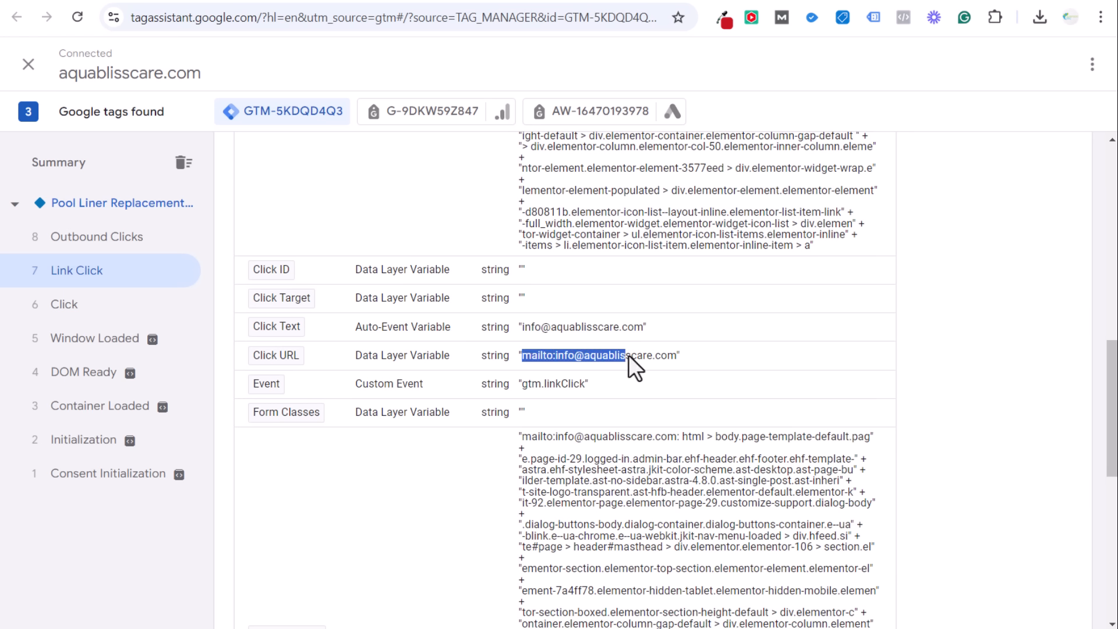
click(511, 326)
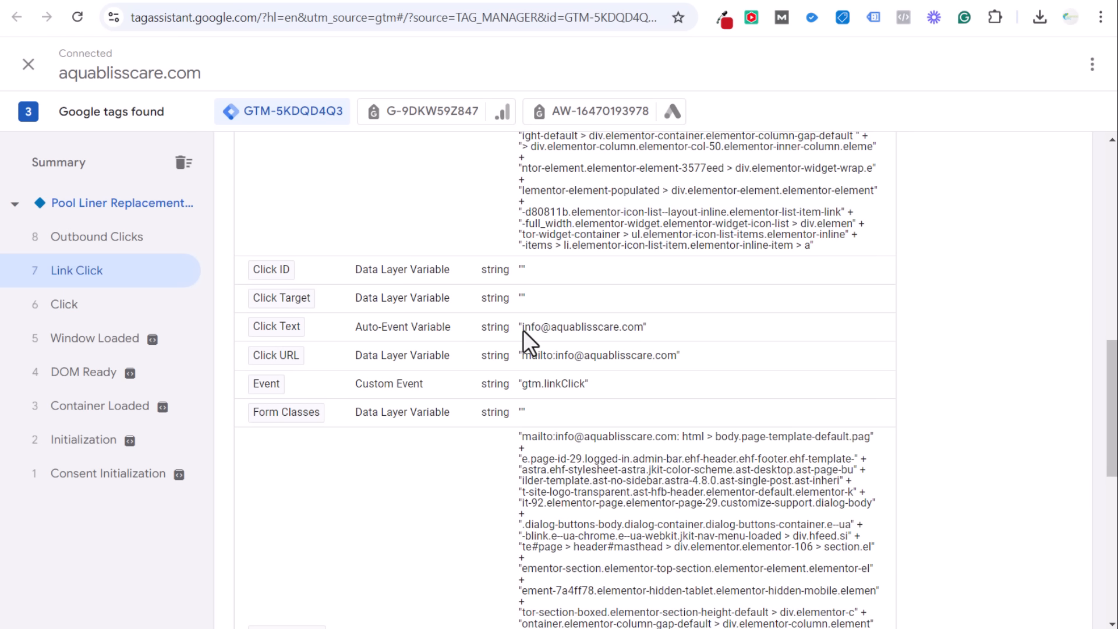
drag(522, 330, 591, 329)
double_click(545, 358)
click(545, 358)
click(522, 325)
click(578, 327)
scroll(669, 312, up, 15)
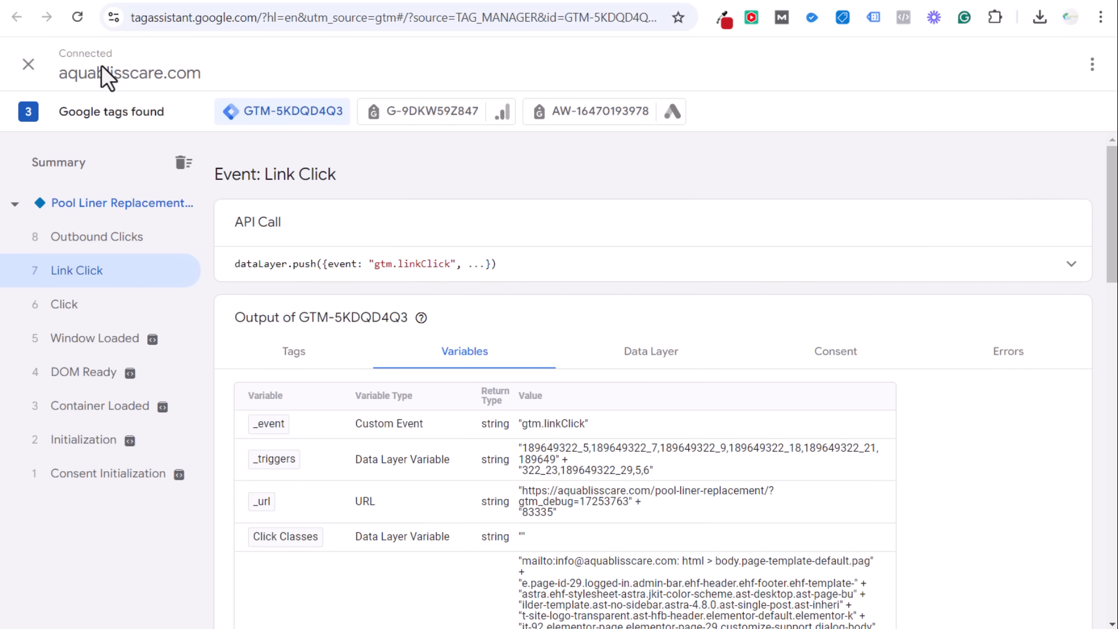
Test the Send Us An Email button on the debugged Pool Liner Replacement page and return to Tag Assistant.
click(230, 0)
scroll(819, 297, down, 7)
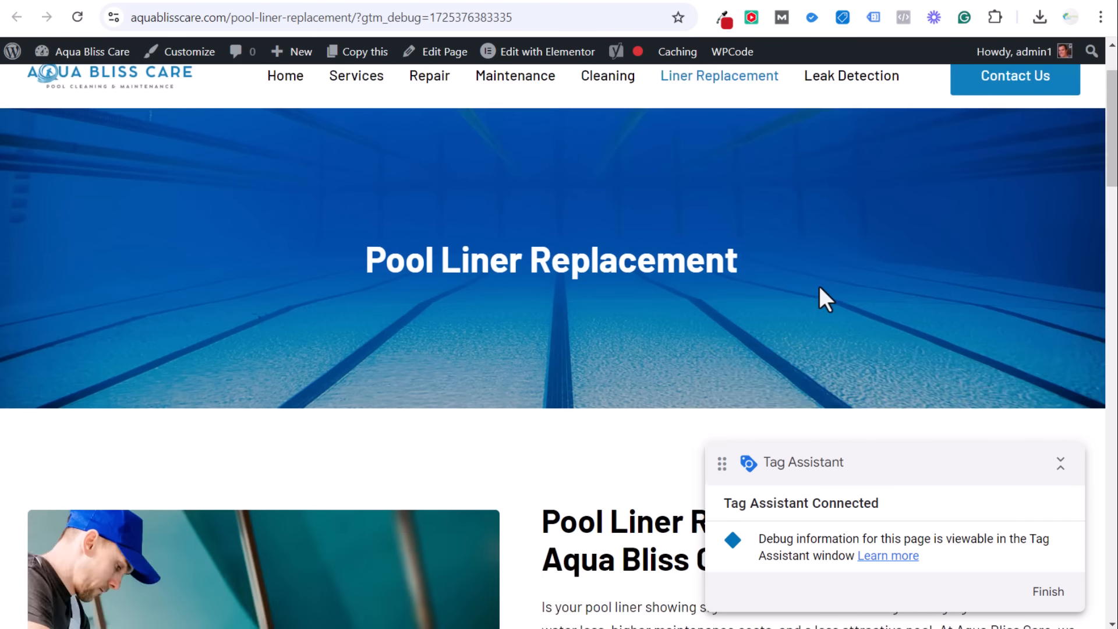
click(195, 1)
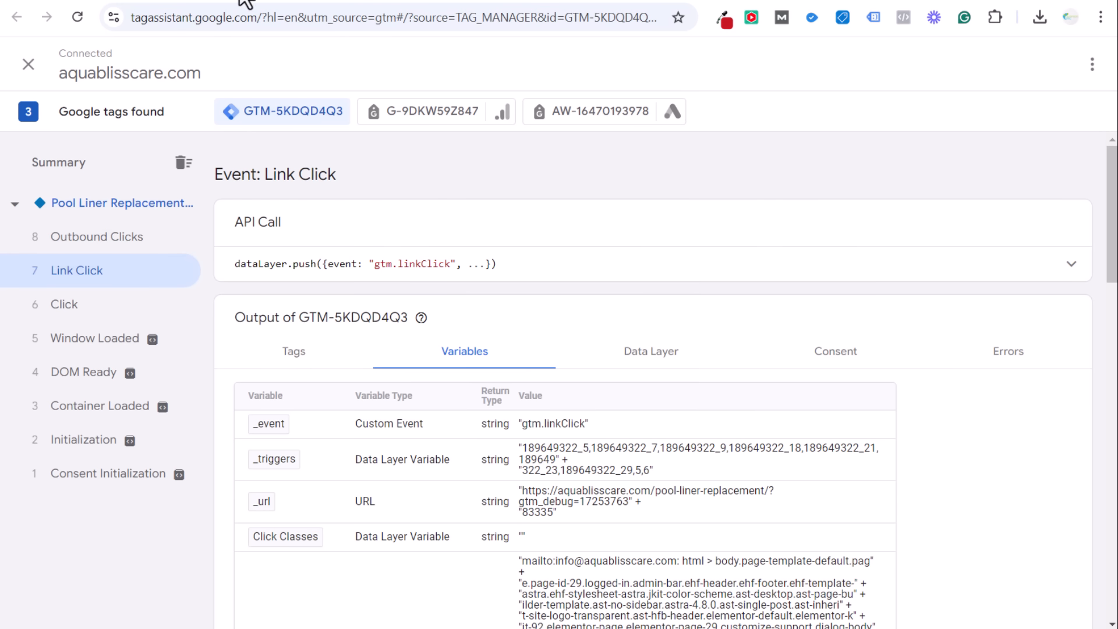
click(241, 1)
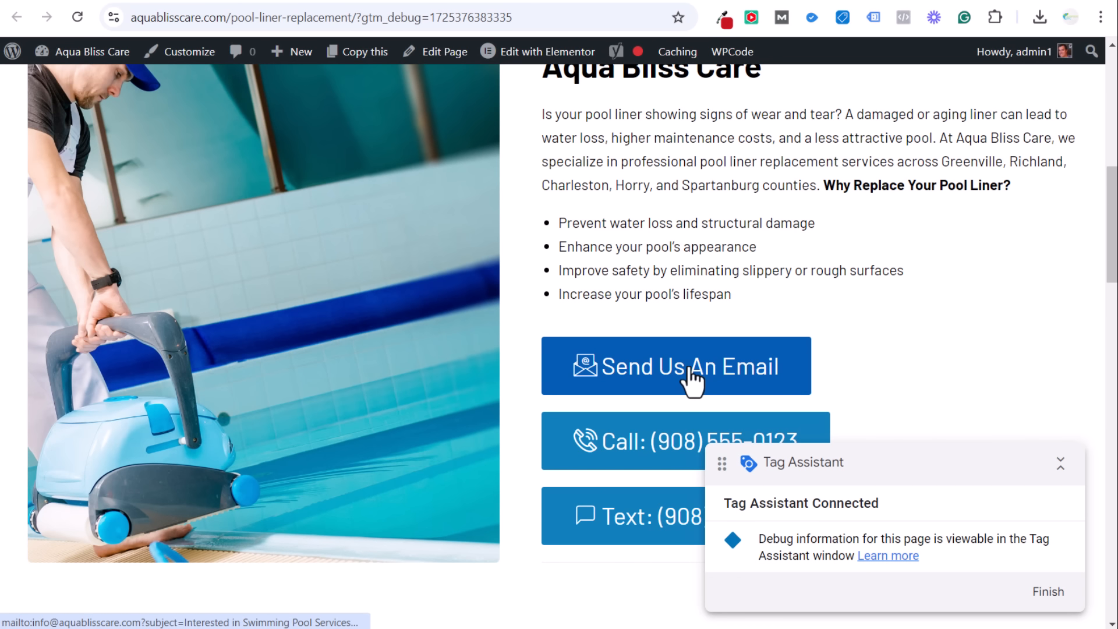
click(196, 1)
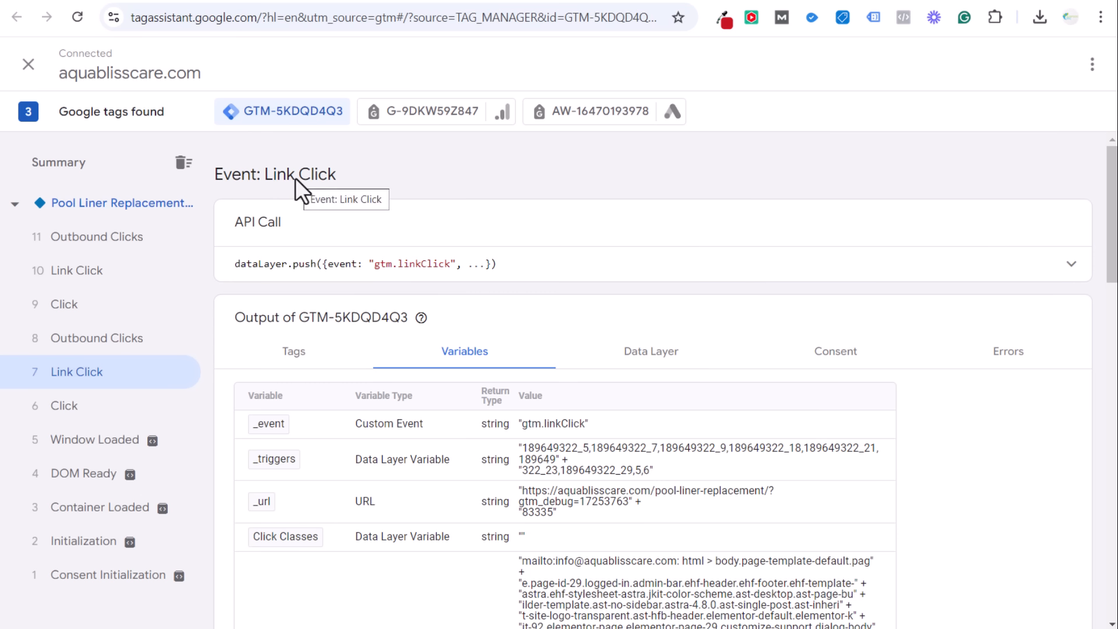
Switch to Google Ads and finish the setup of the Email Clicks Example conversion action.
click(109, 0)
scroll(316, 336, down, 2)
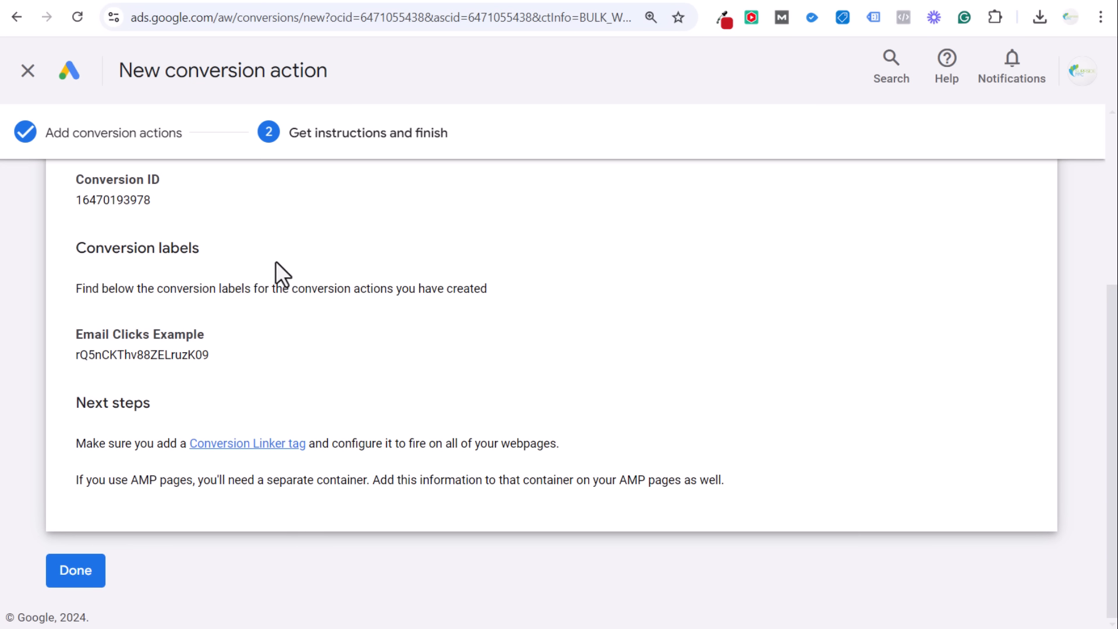
click(76, 572)
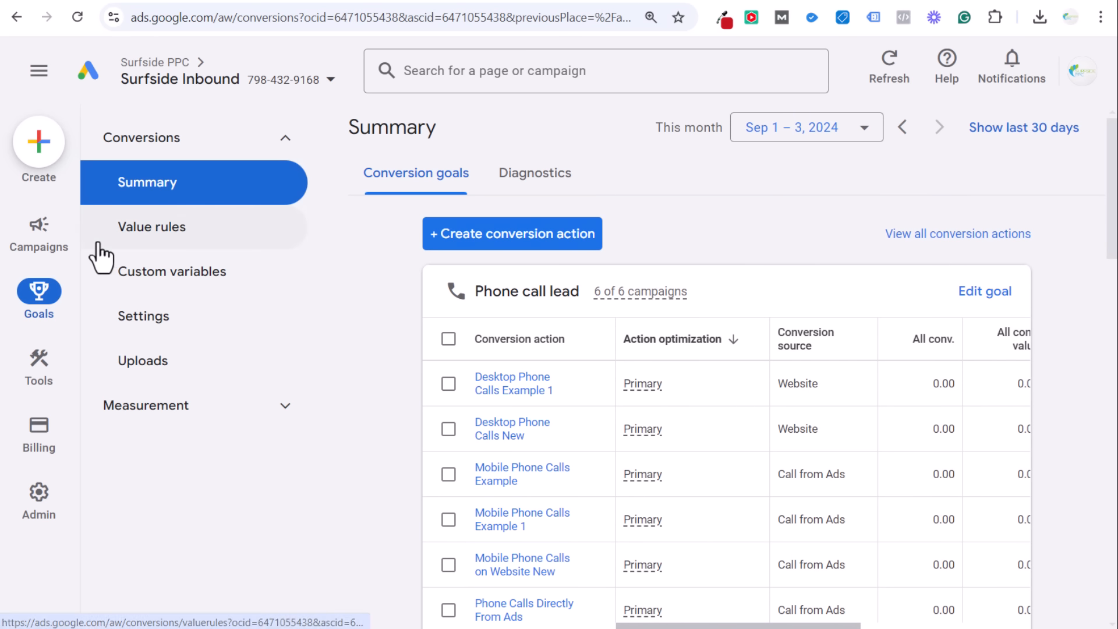
Open the conversion goals in the settings of the Aqua Bliss Care Search Campaign.
mouse_move(37, 242)
click(193, 285)
click(188, 335)
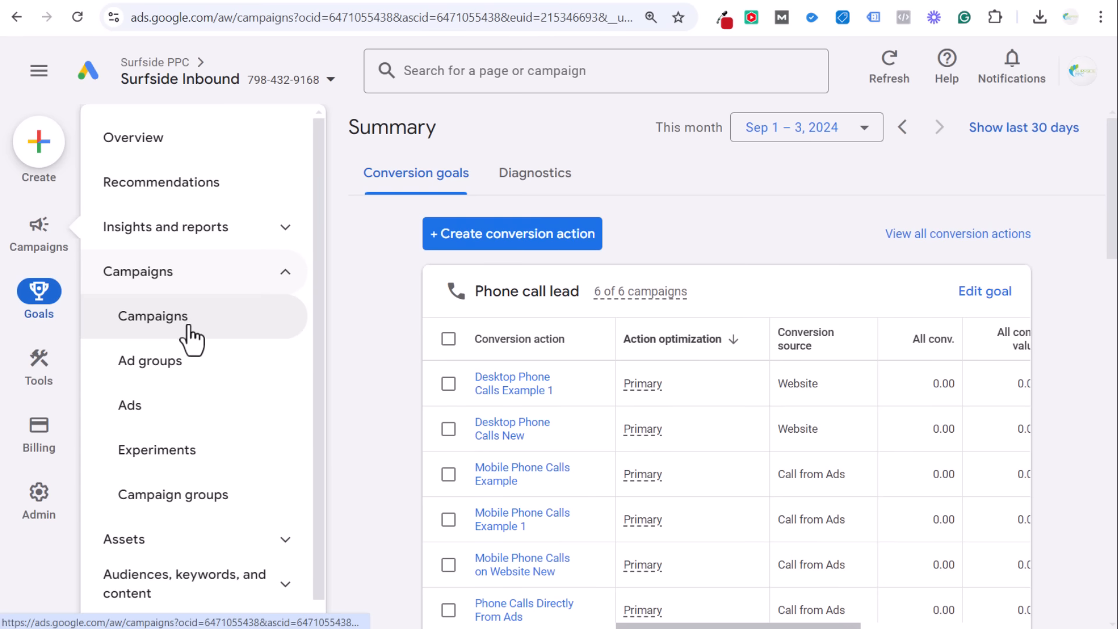
scroll(543, 324, down, 3)
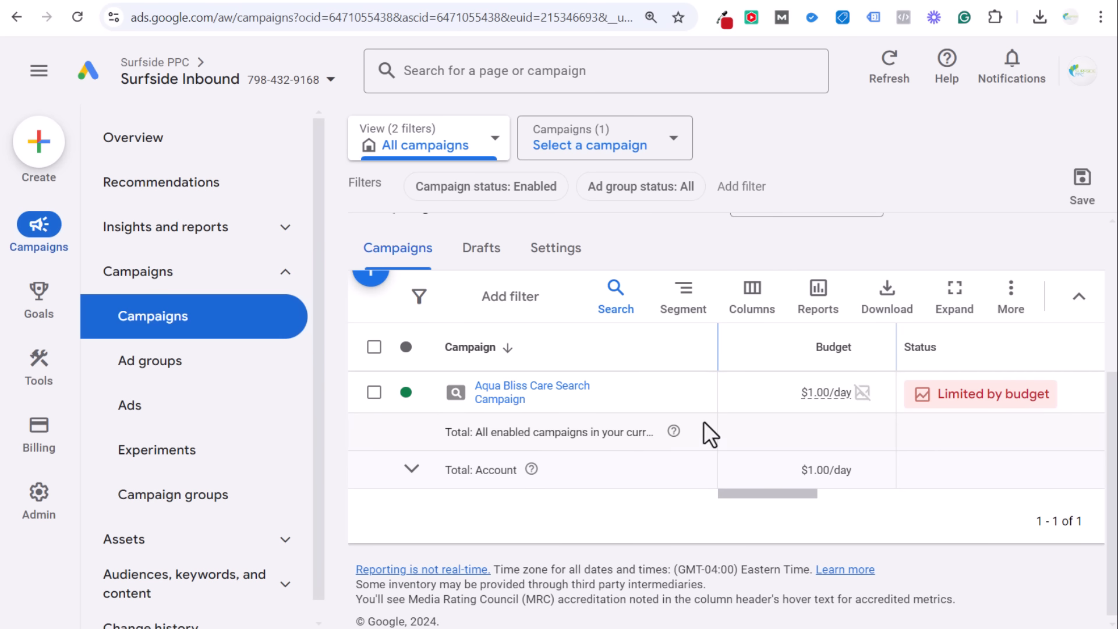
click(690, 396)
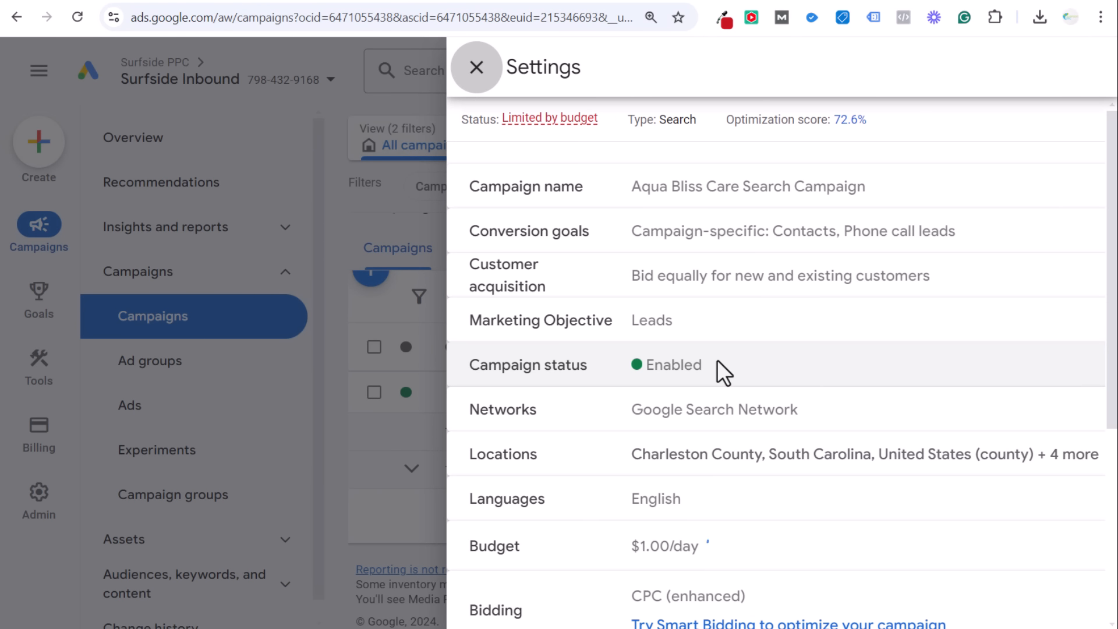
click(886, 235)
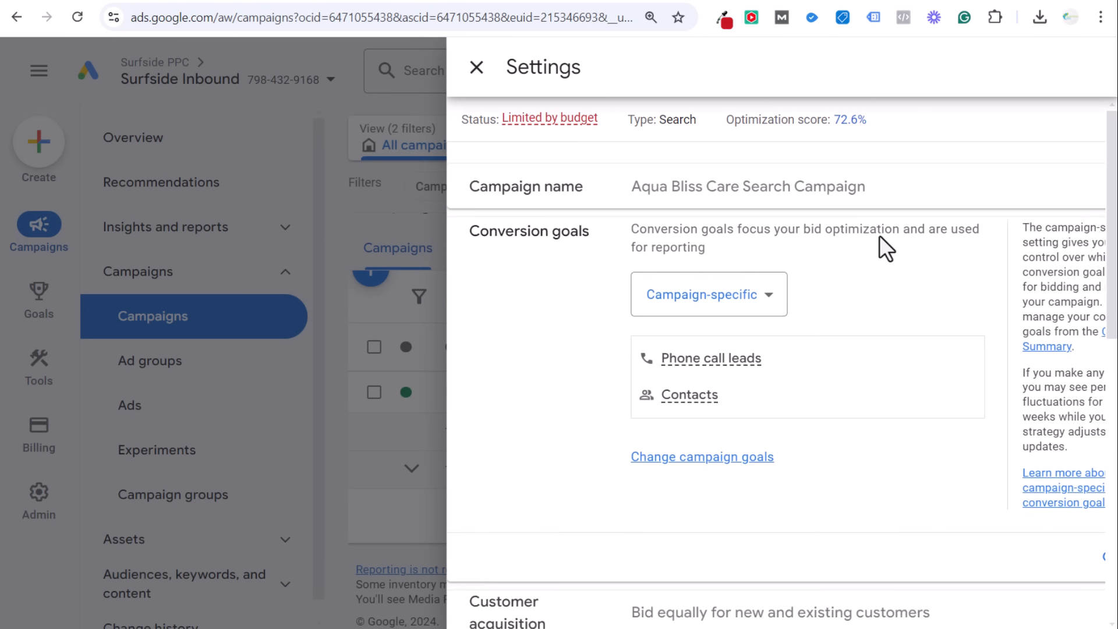
Check the Email Clicks Example and Email New conversion actions included in the campaign's Contacts goal.
scroll(771, 371, down, 3)
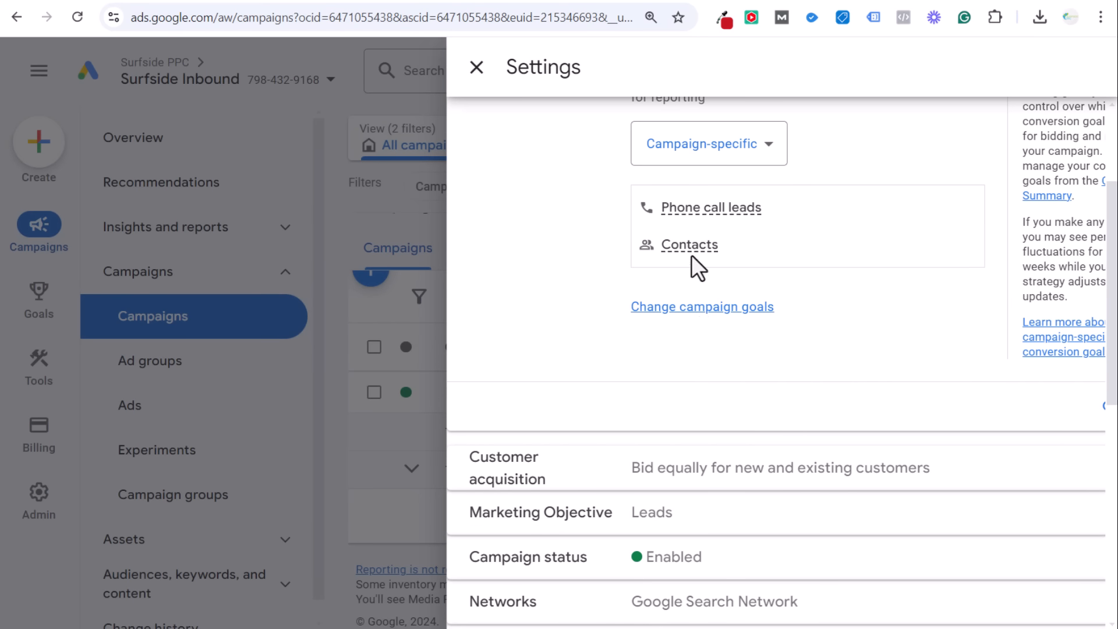
mouse_move(690, 247)
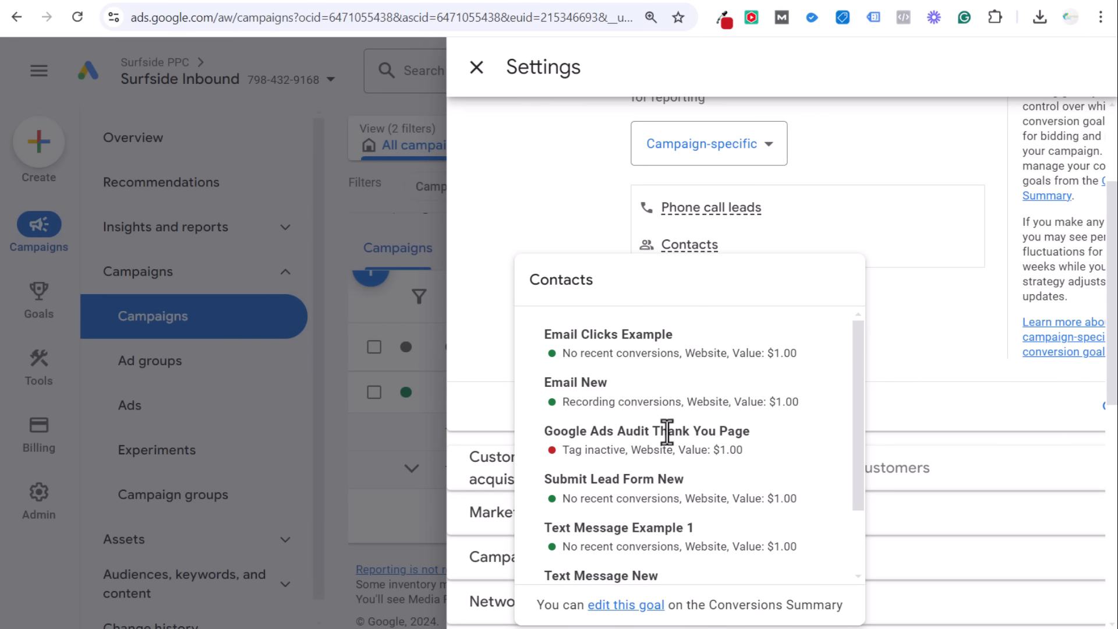
mouse_move(546, 331)
mouse_down()
mouse_move(661, 337)
mouse_move(811, 371)
mouse_move(530, 341)
mouse_up()
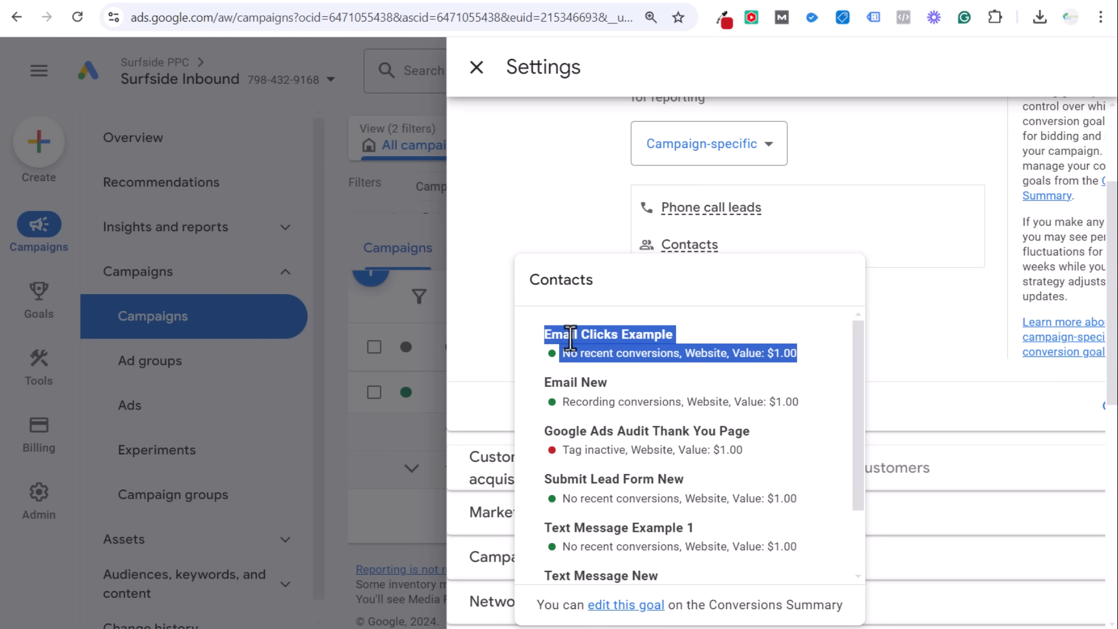
drag(544, 380, 823, 403)
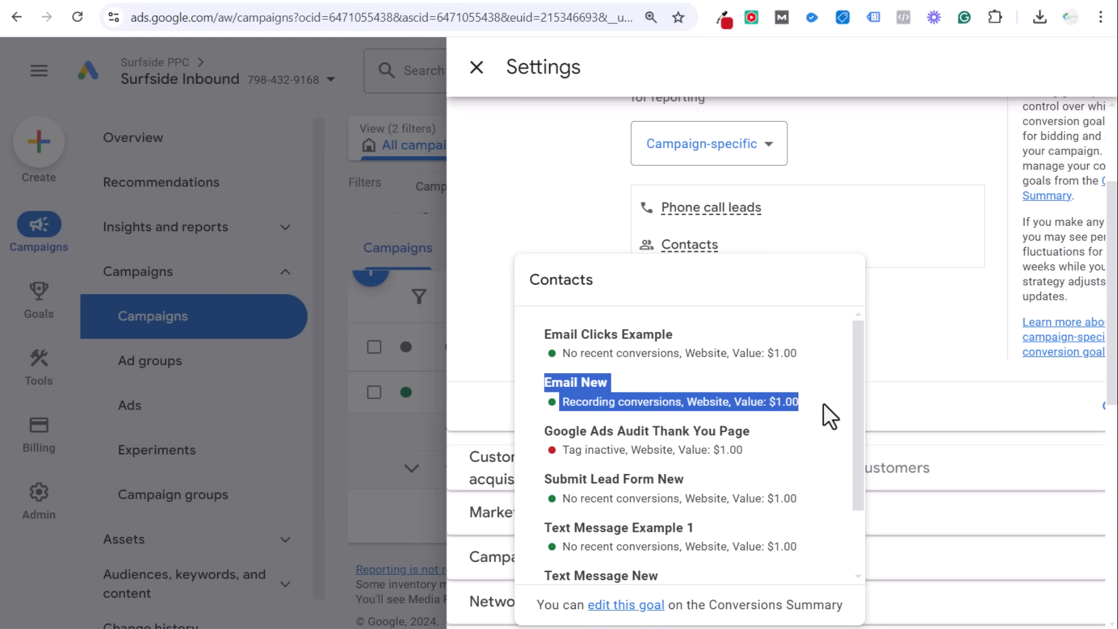
click(823, 403)
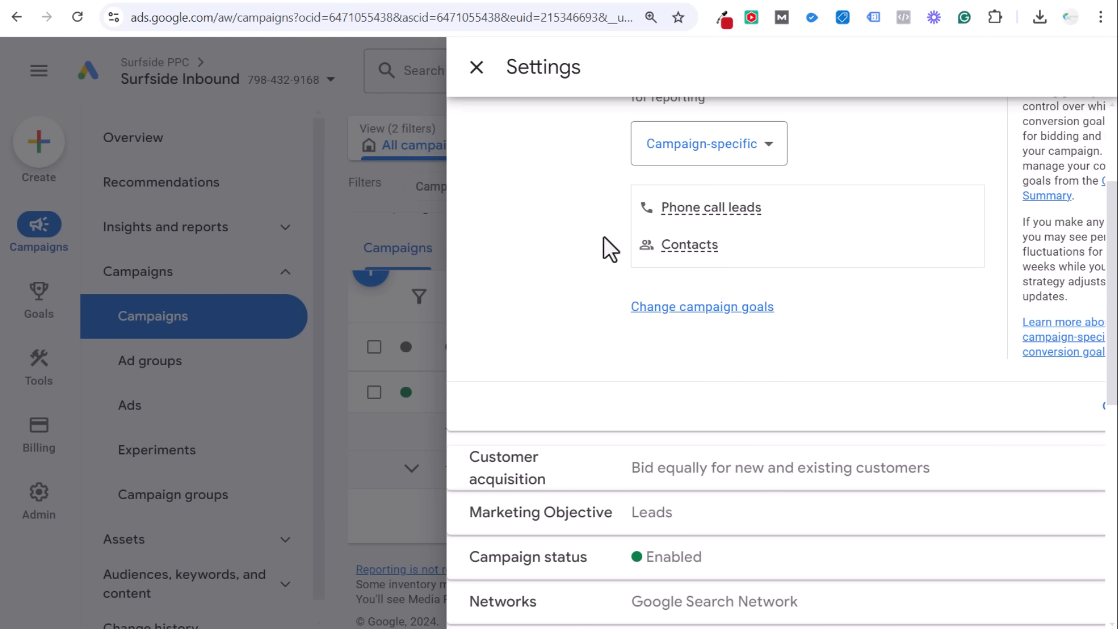
Open the assets of the Aqua Bliss Care Search Campaign and show only its call assets.
click(177, 0)
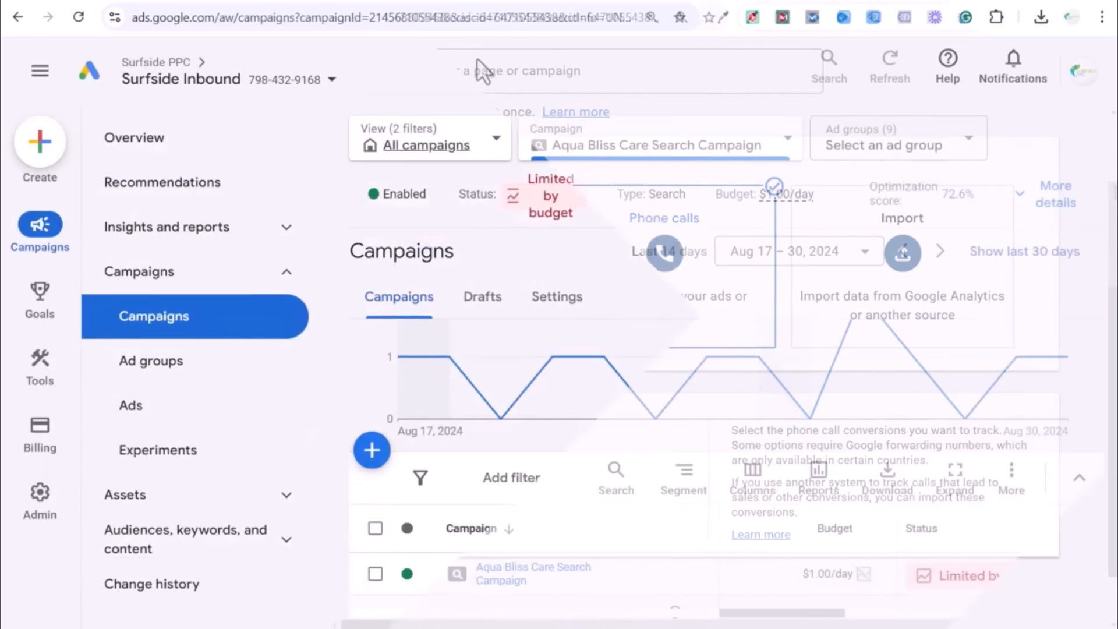
click(237, 511)
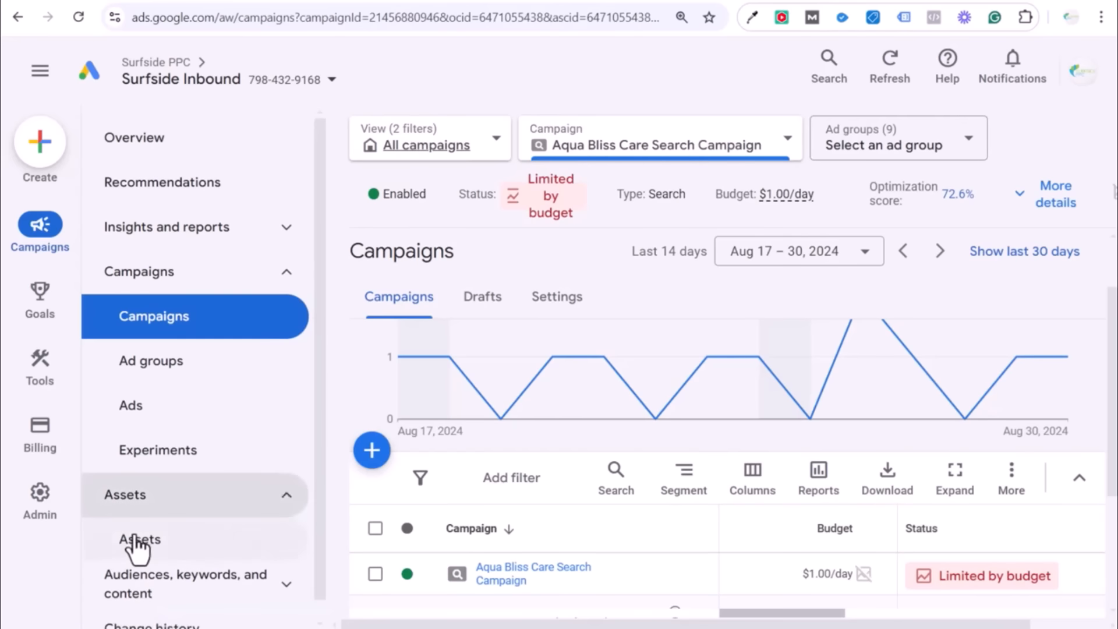
click(178, 554)
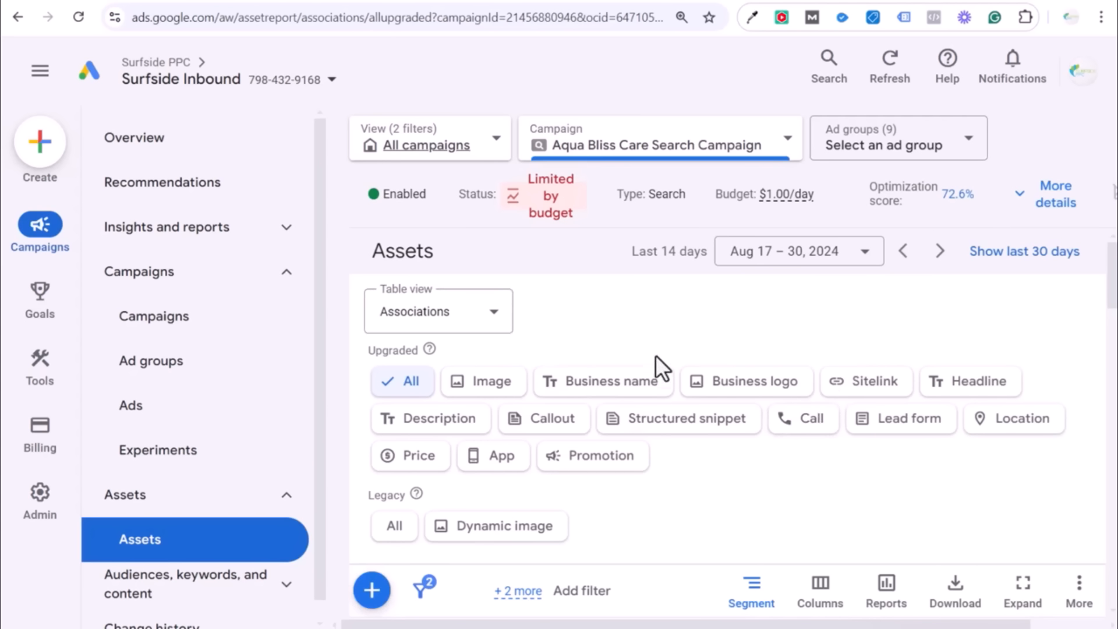
click(798, 419)
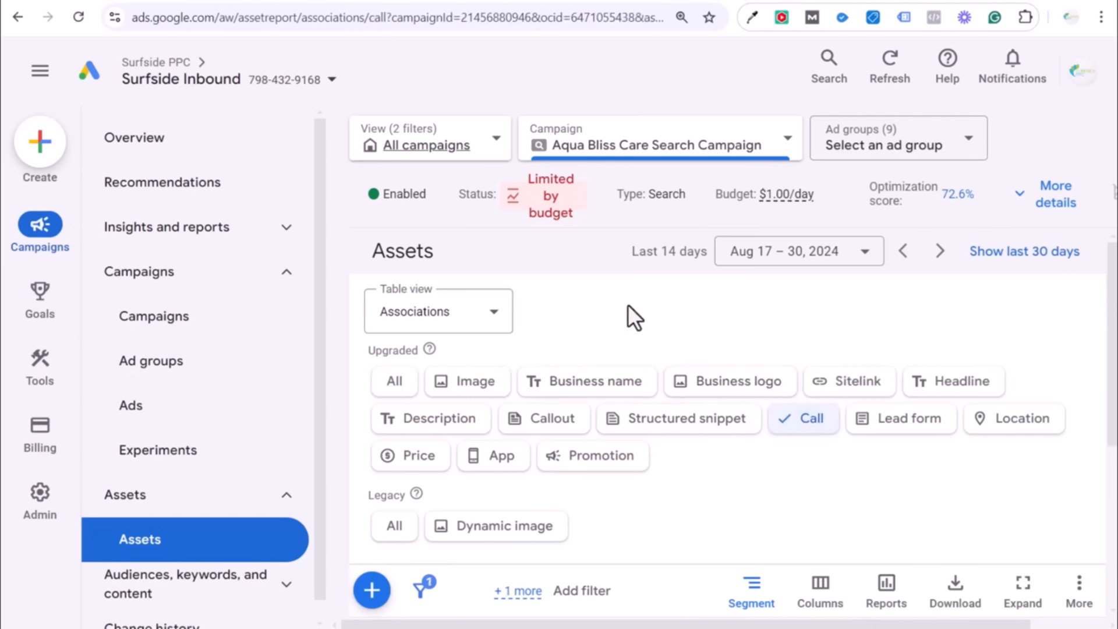
scroll(802, 515, down, 4)
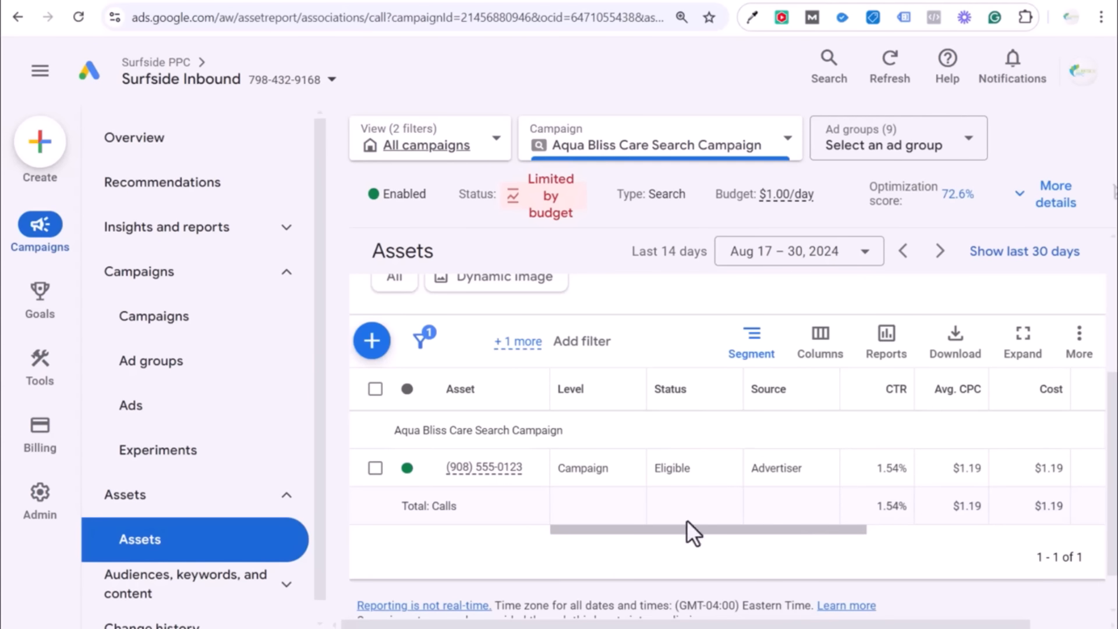
Examine the existing call asset's call reporting settings and its phone impressions, phone calls and conversions figures.
mouse_move(489, 473)
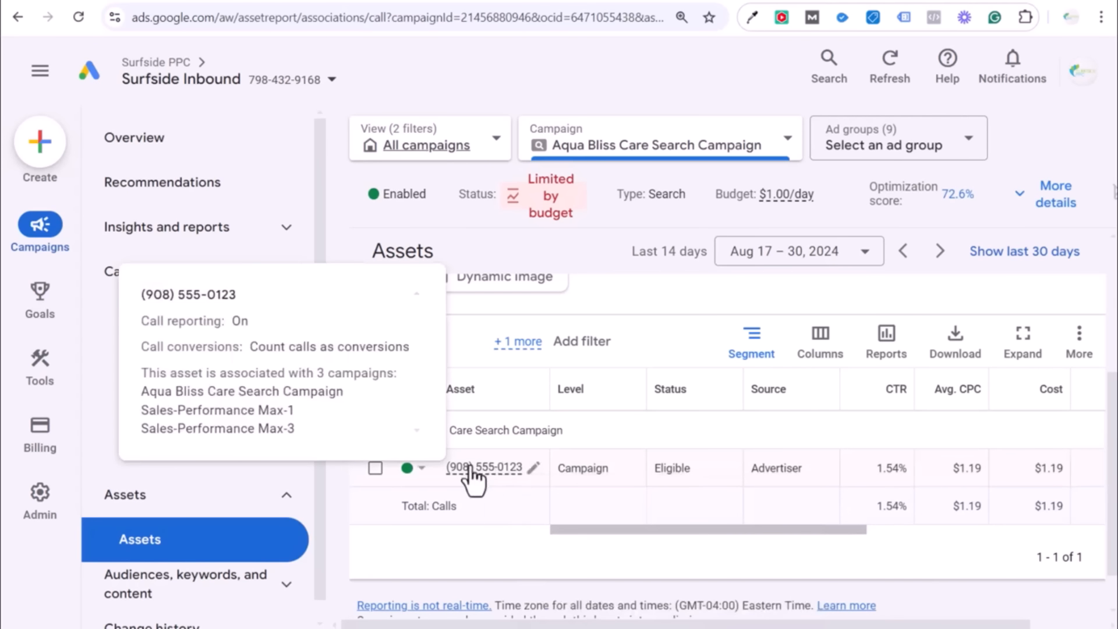
drag(602, 529, 839, 529)
drag(1096, 472, 748, 480)
click(778, 477)
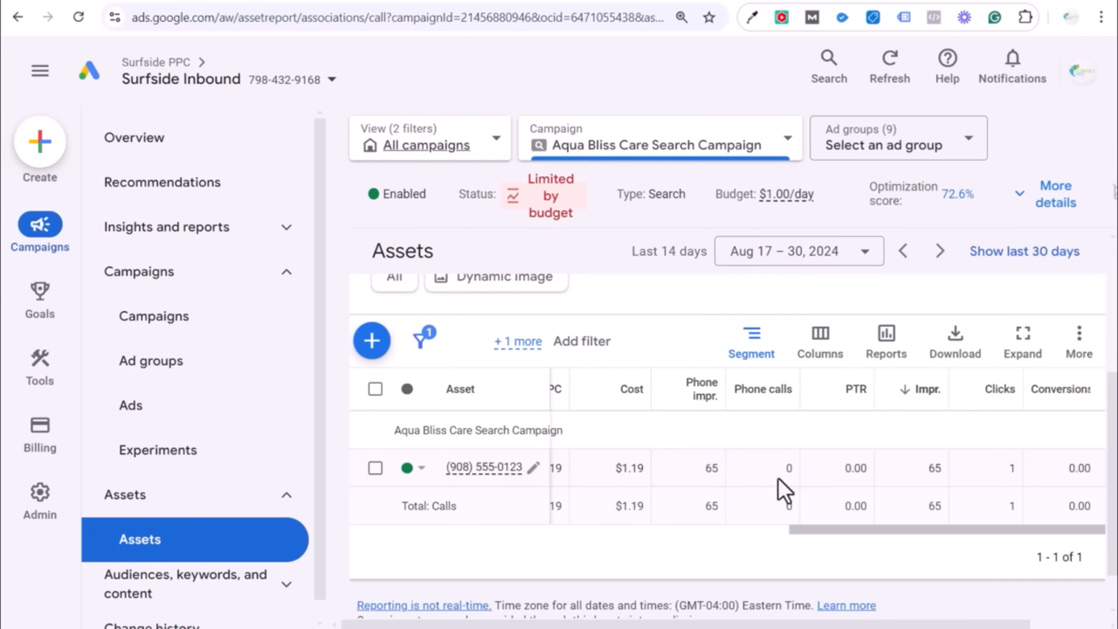
click(830, 471)
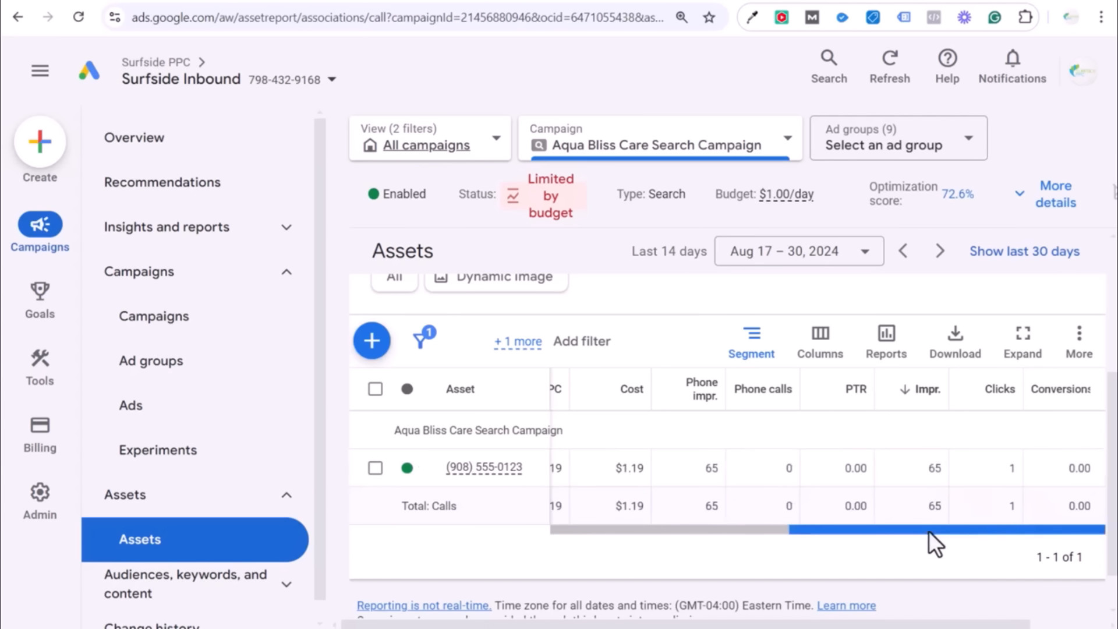
drag(767, 471, 821, 475)
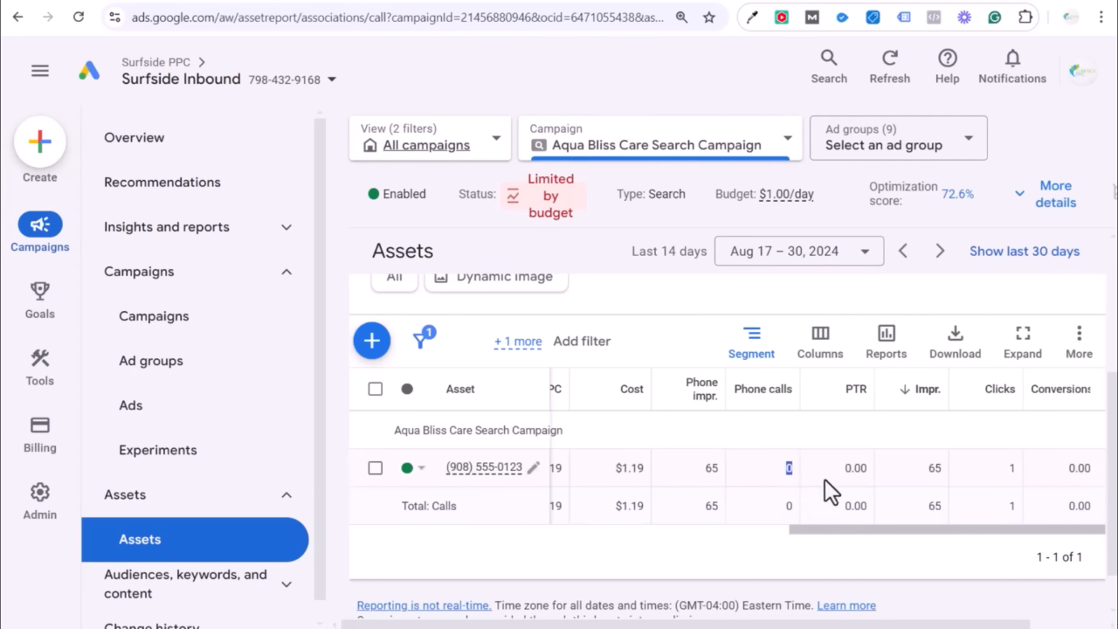
drag(825, 529, 769, 535)
drag(725, 470, 797, 469)
click(798, 470)
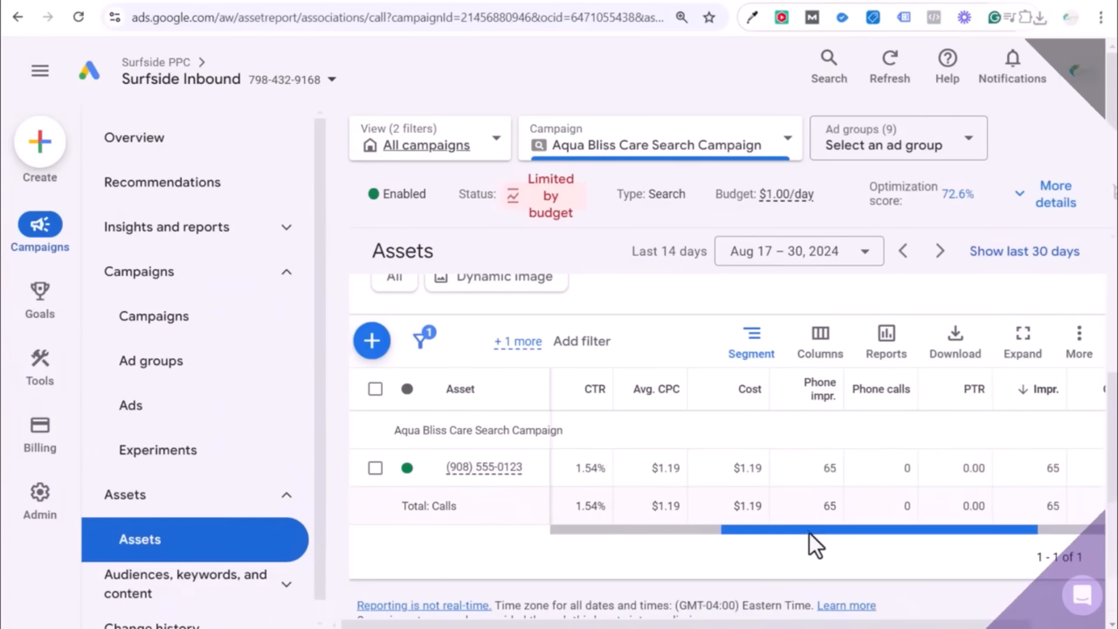
Start a new call asset at campaign level for the Aqua Bliss Care Search Campaign, using the Create new option.
drag(808, 532, 616, 527)
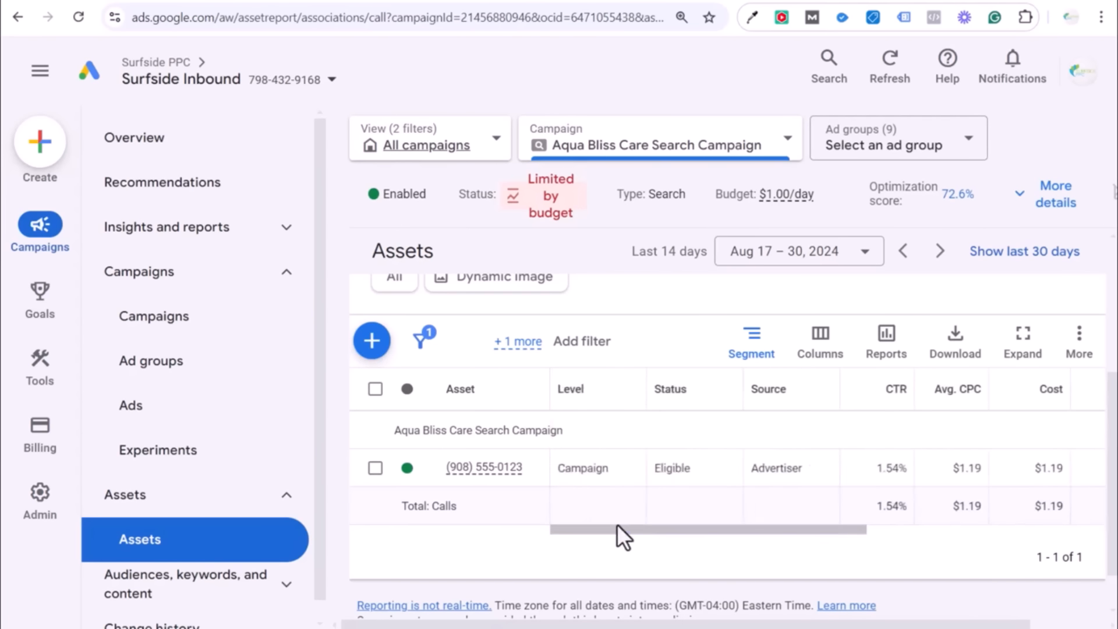
mouse_move(488, 472)
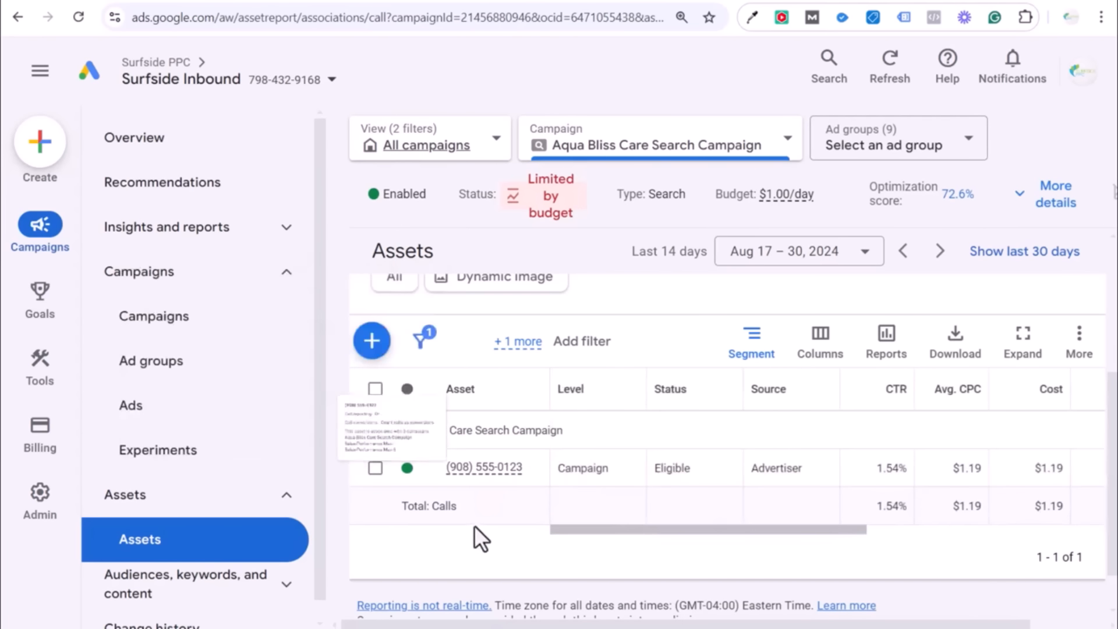
click(373, 342)
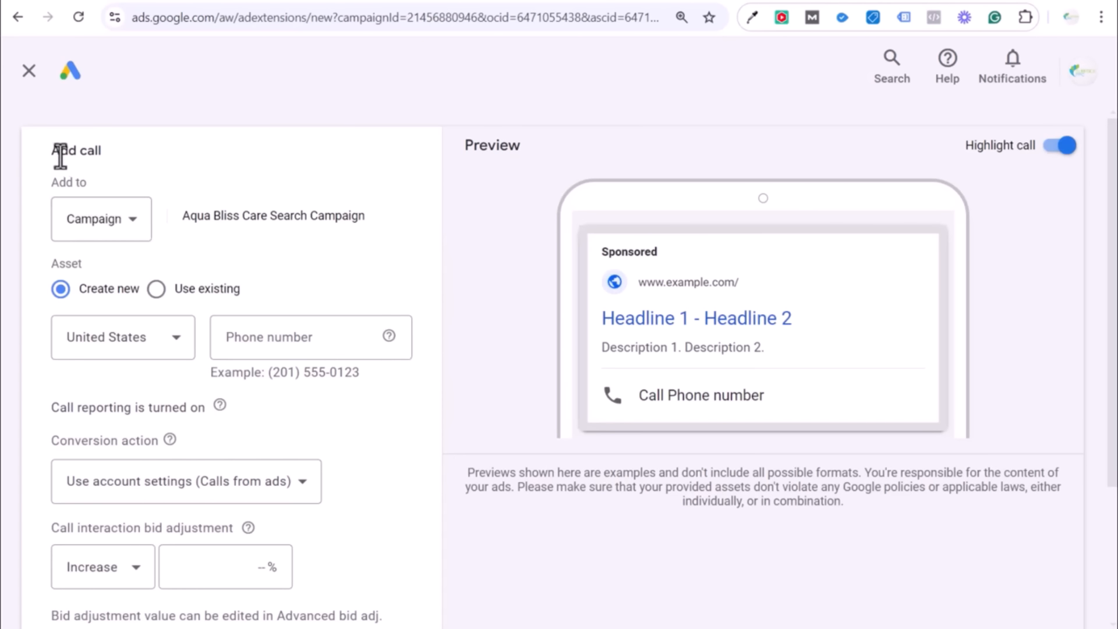
click(100, 222)
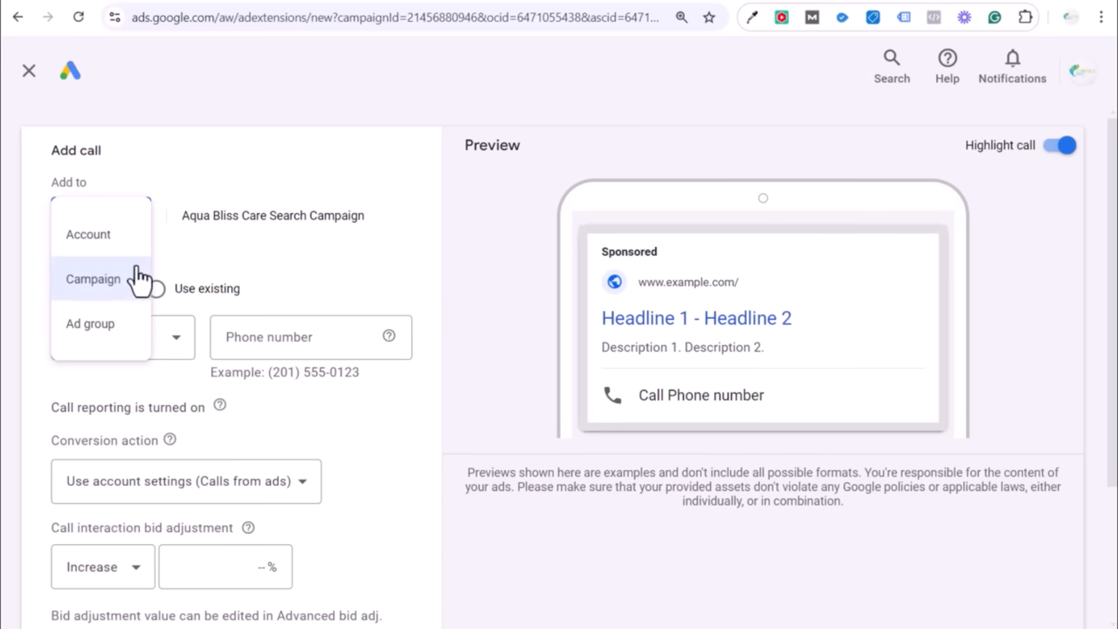
click(96, 283)
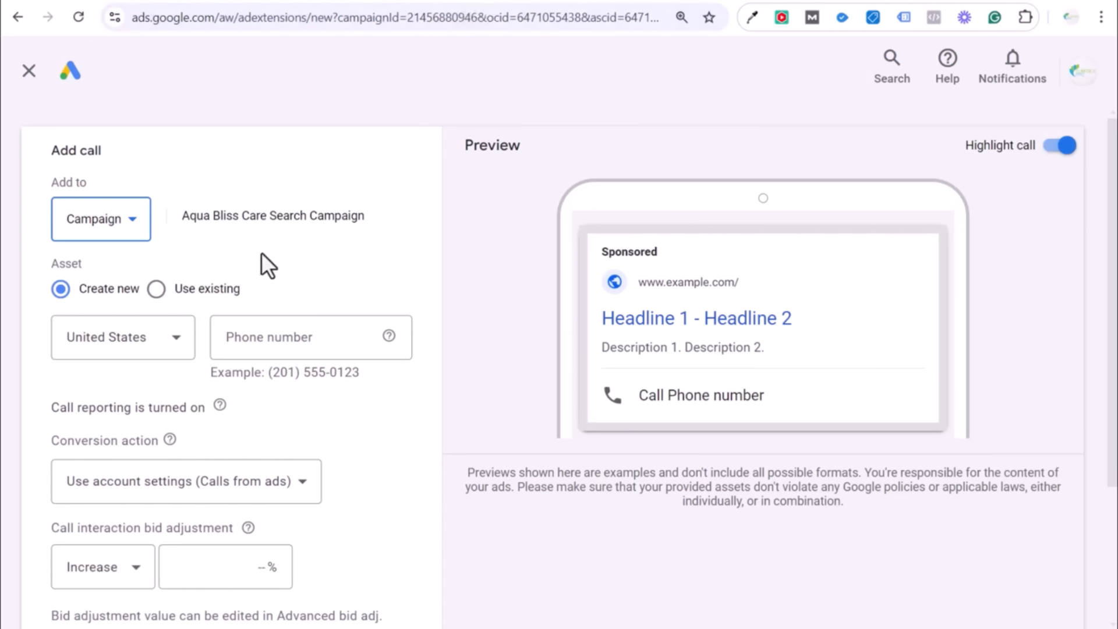
click(180, 291)
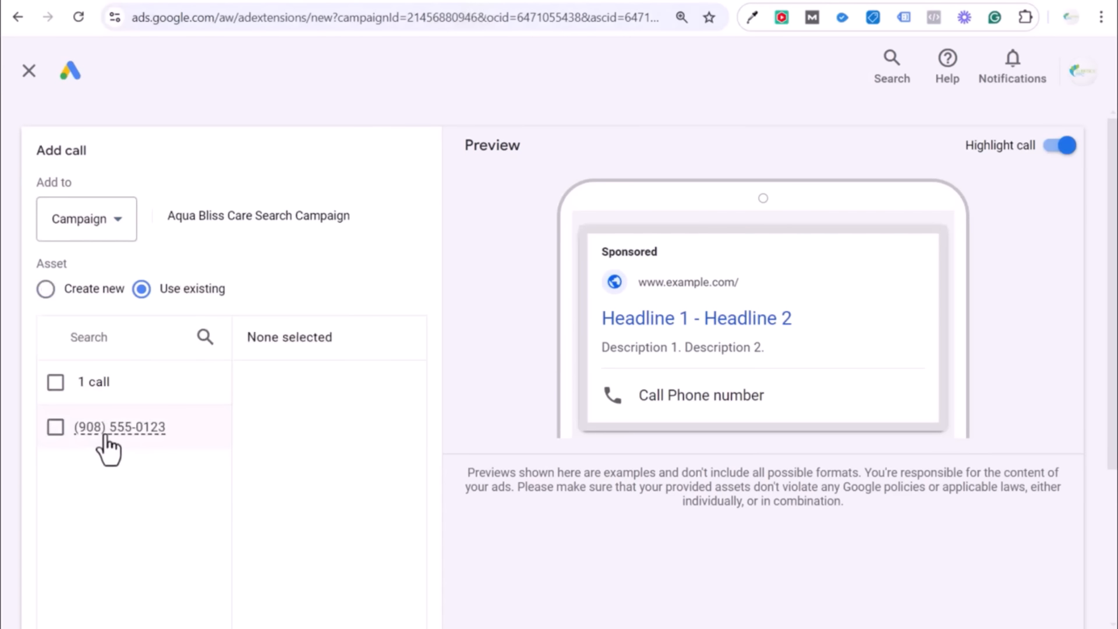
click(54, 290)
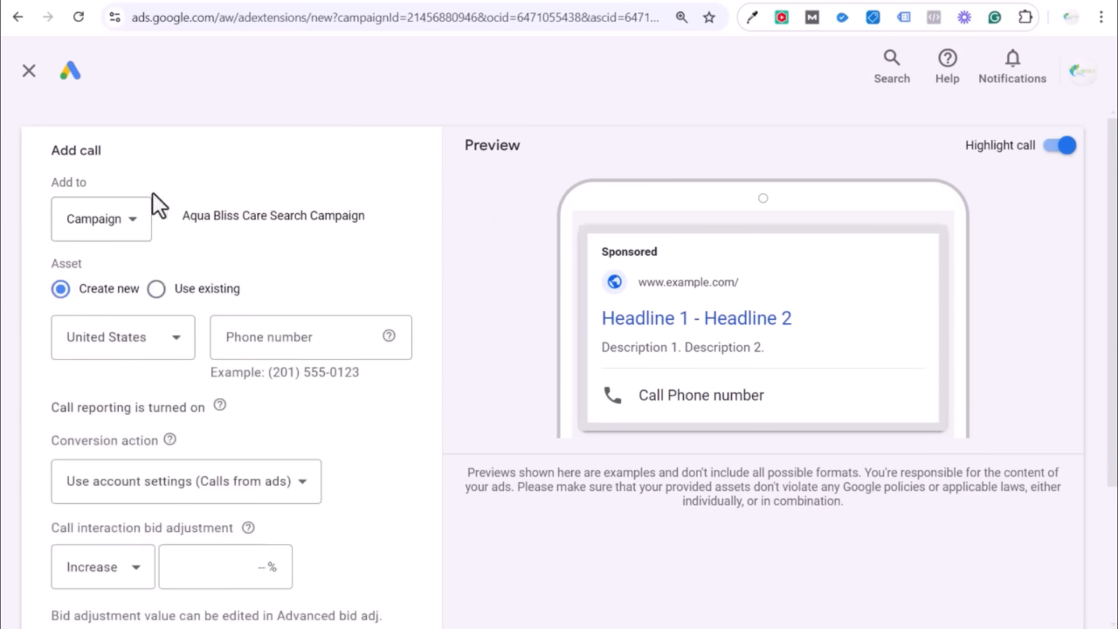
Copy the business phone number from the website and enter it as the United States phone number of the call asset.
click(428, 2)
drag(141, 103, 52, 103)
key(ctrl+c)
click(309, 2)
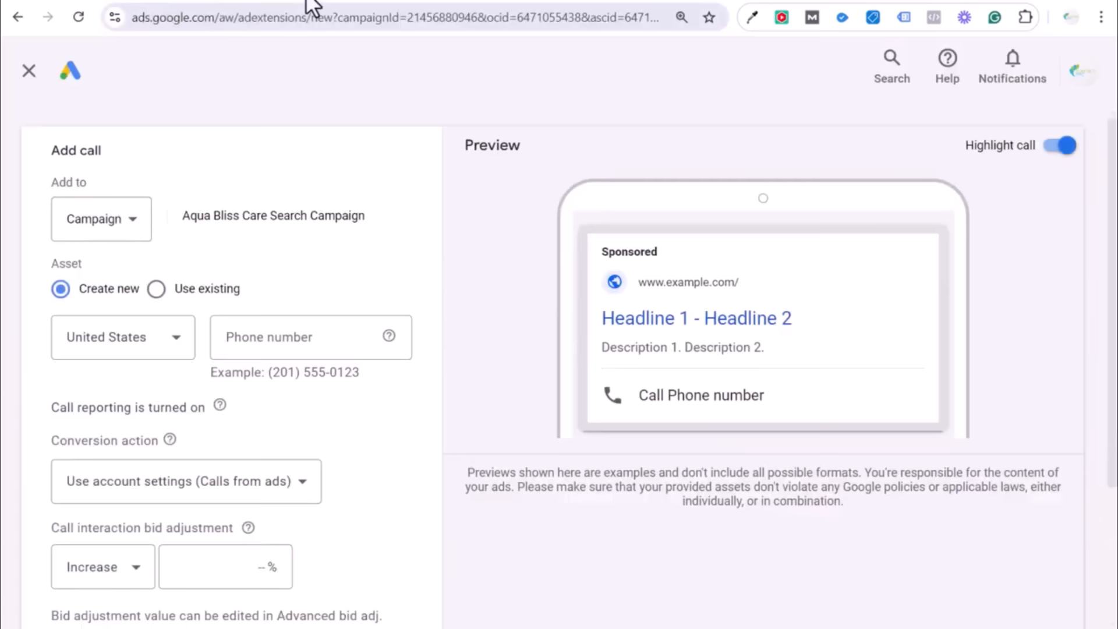
click(295, 333)
key(ctrl+v)
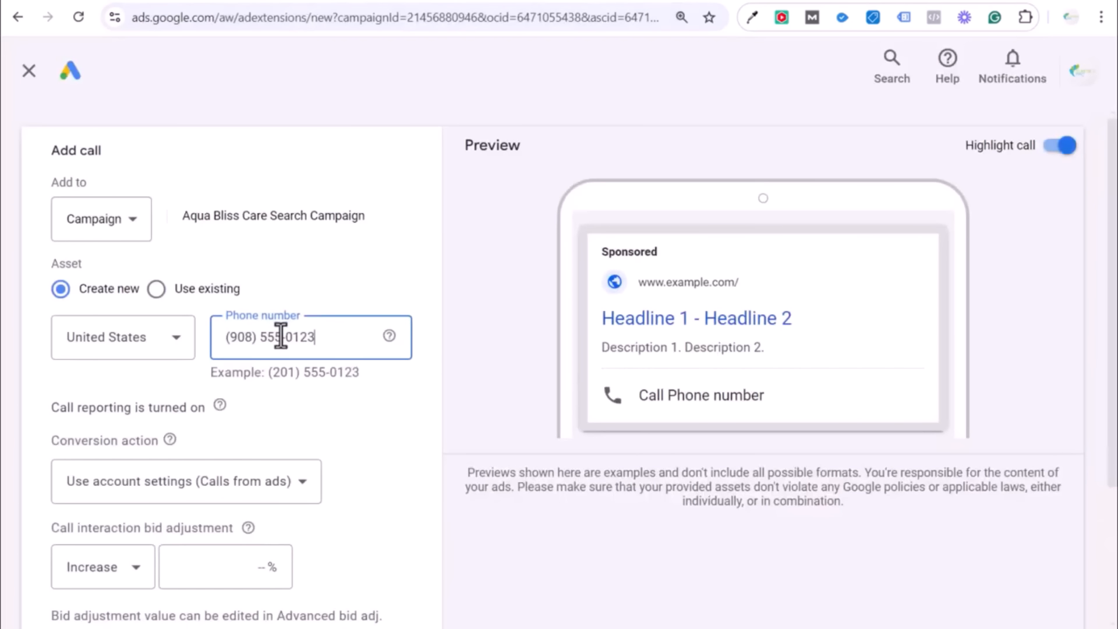
drag(267, 371, 375, 373)
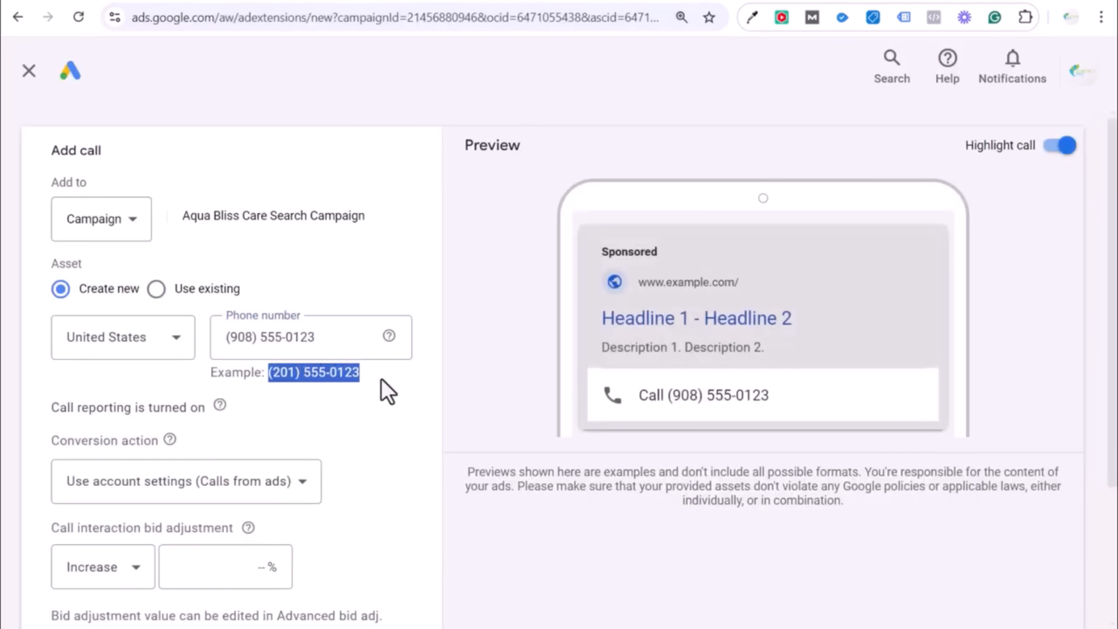
click(381, 378)
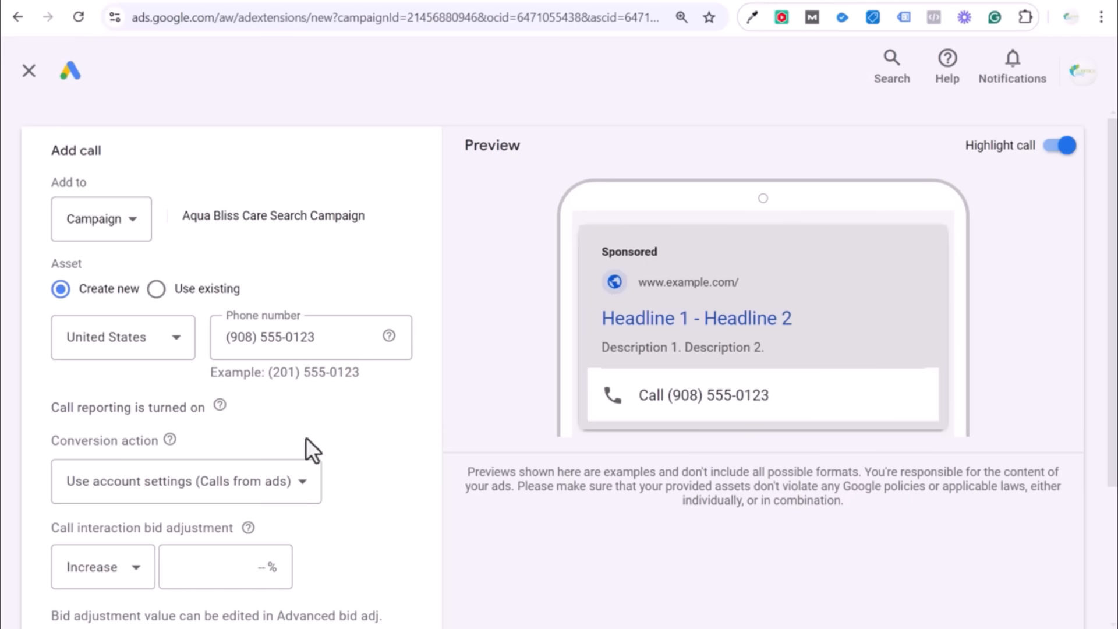
Read the call reporting explanation and set the call asset's conversion action to Phone Calls Directly From Ads.
mouse_move(219, 407)
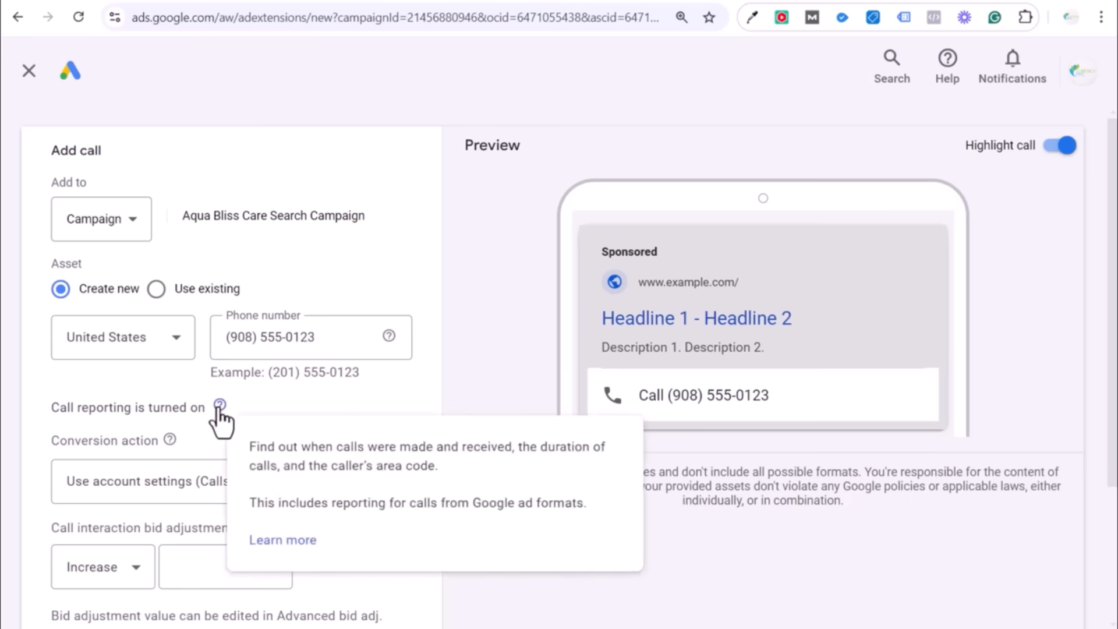
drag(252, 444, 313, 465)
click(477, 461)
click(316, 467)
click(134, 410)
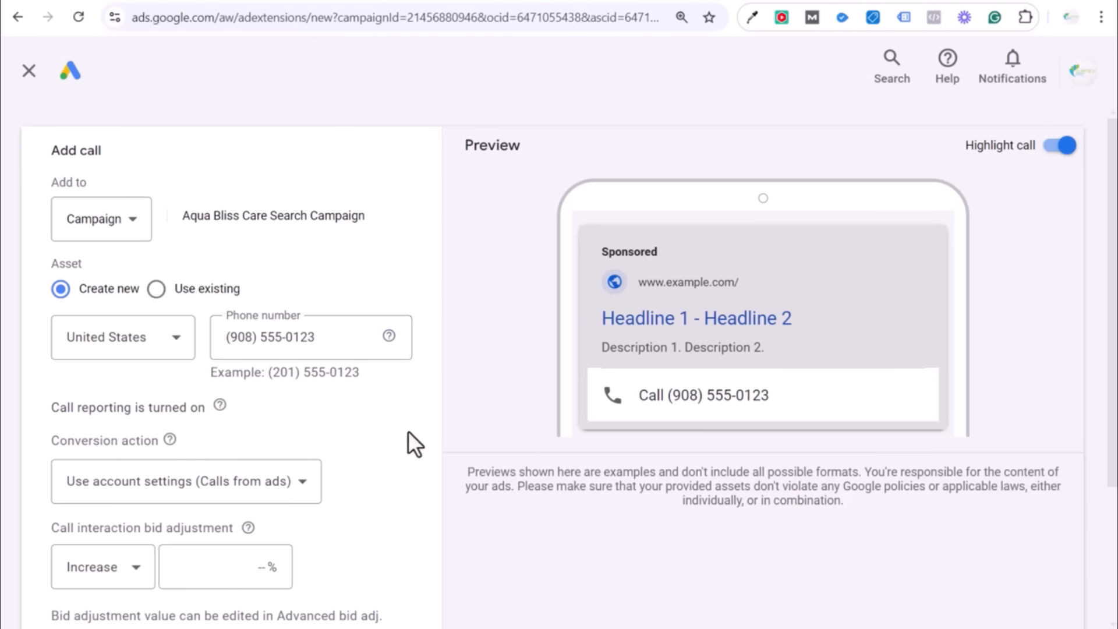
scroll(407, 431, down, 2)
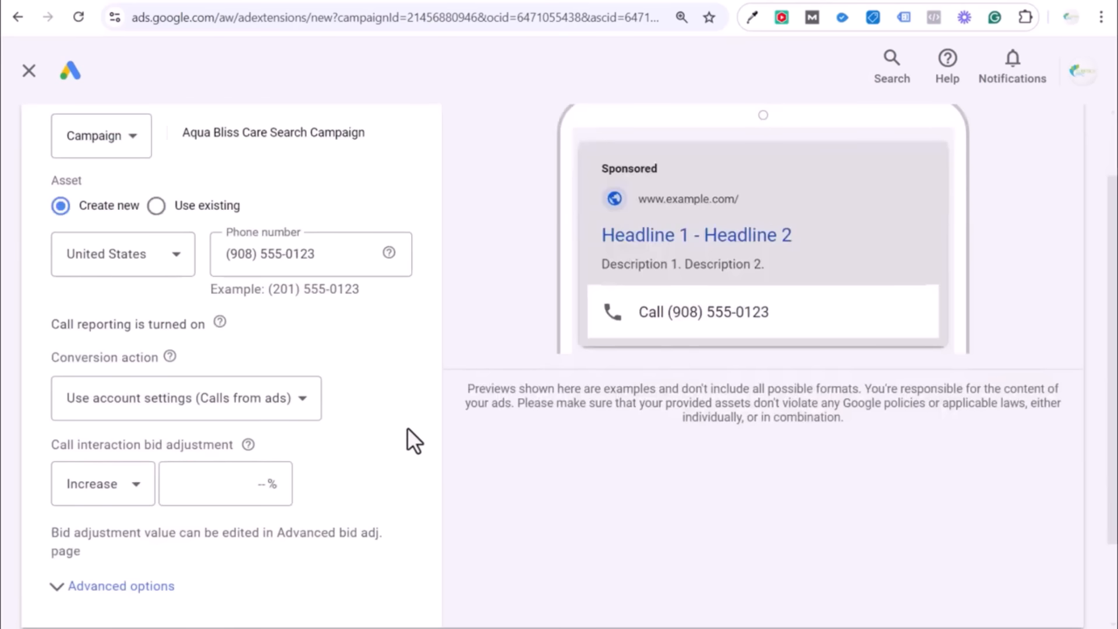
click(301, 403)
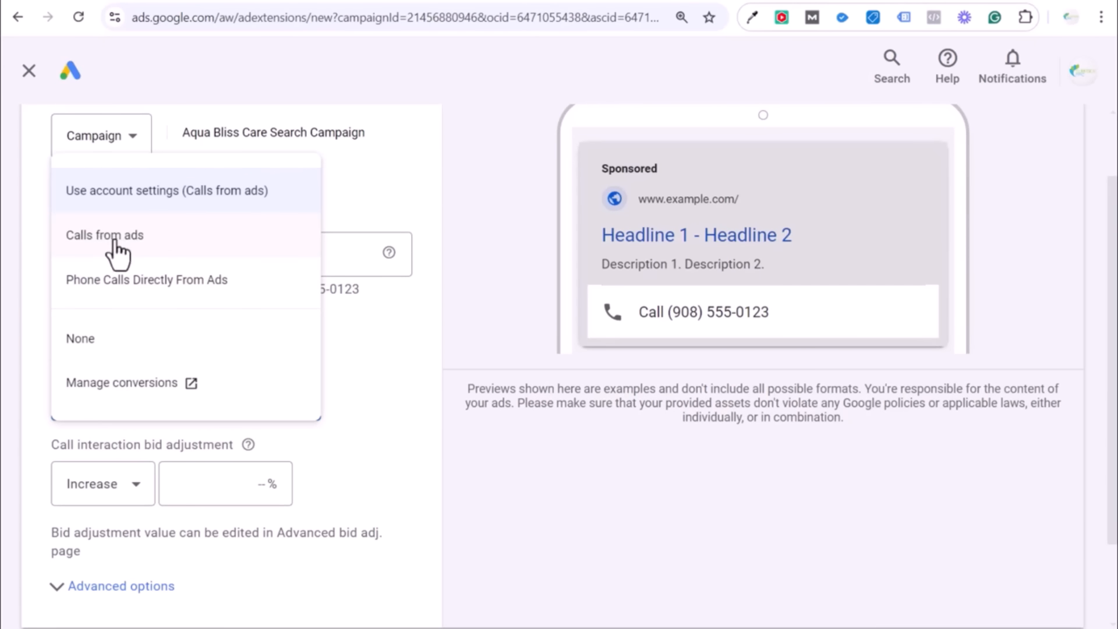
click(151, 244)
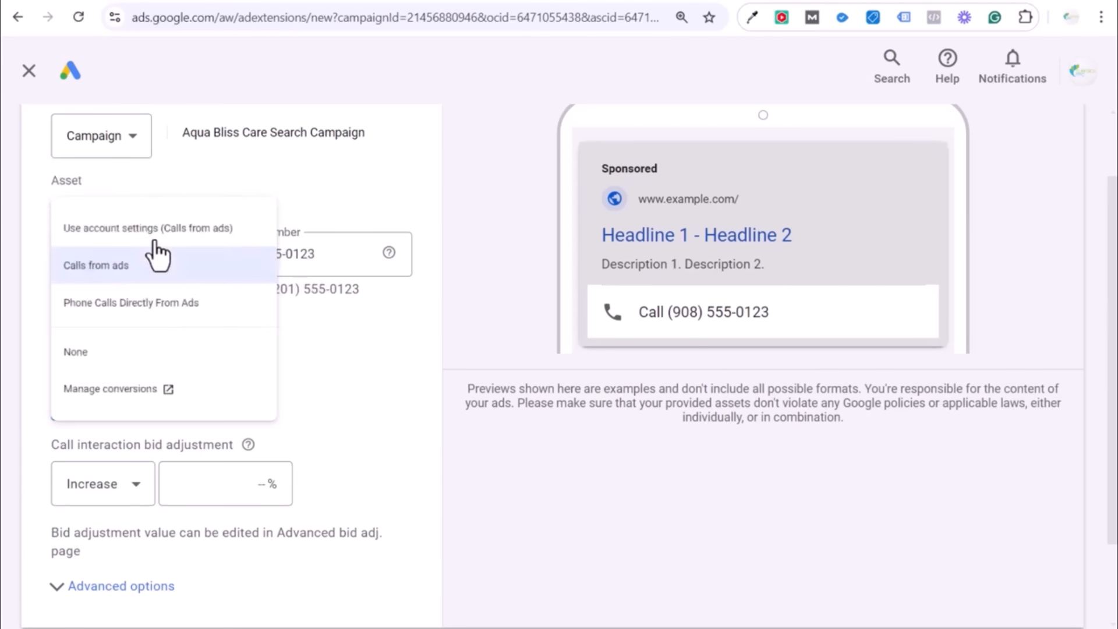
click(156, 412)
click(149, 298)
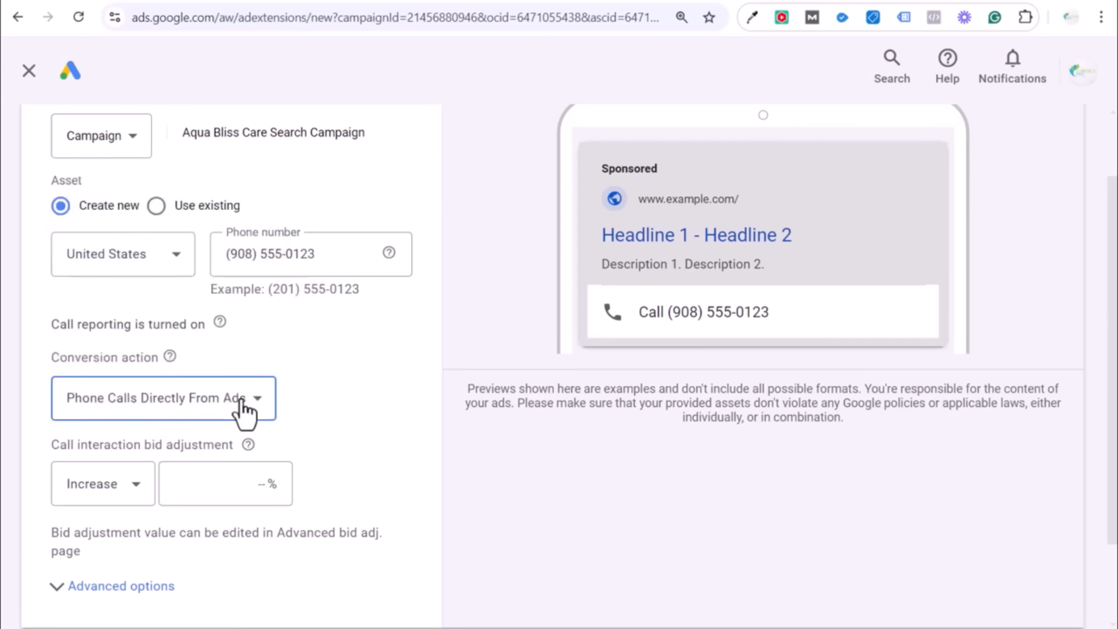
click(241, 412)
click(106, 290)
Set the call interaction bid adjustment to an increase of 25%.
scroll(455, 352, down, 2)
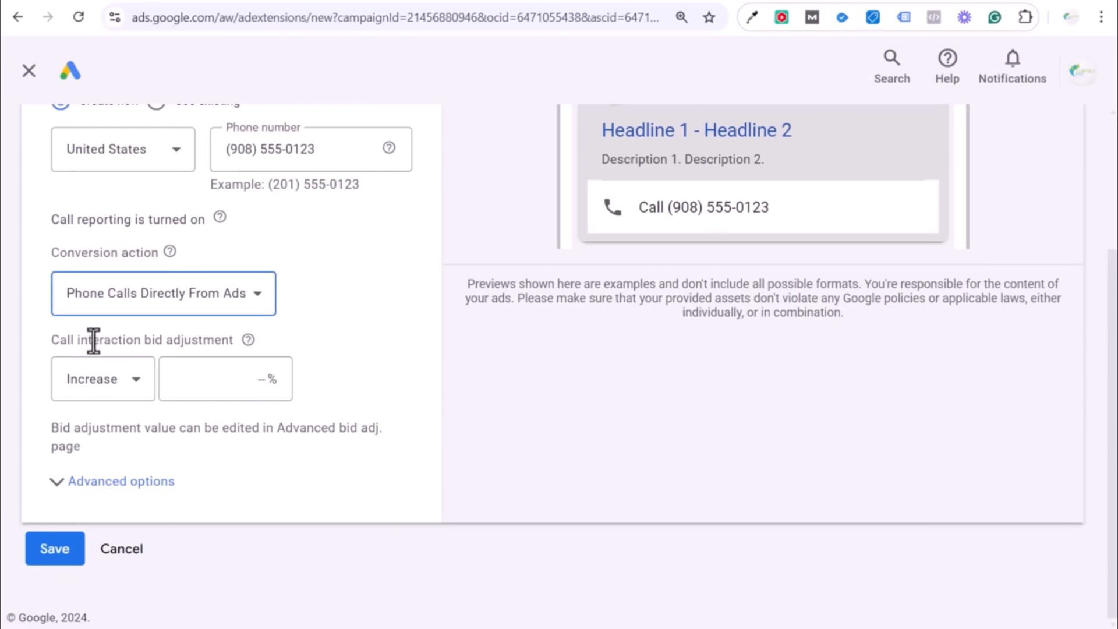
click(165, 381)
text(25)
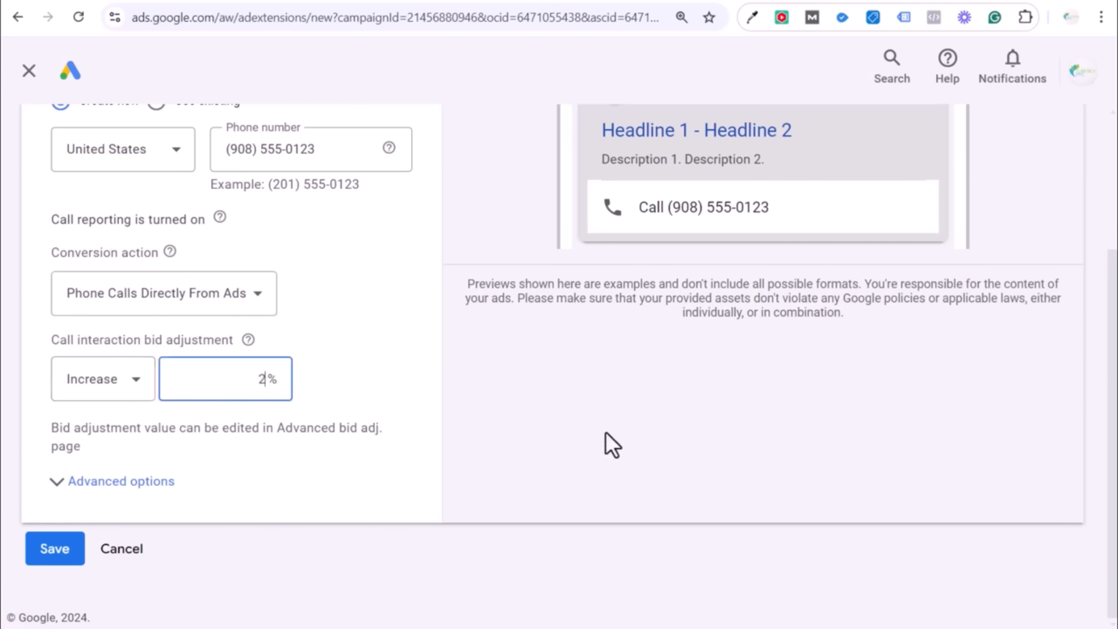
click(651, 408)
double_click(249, 381)
click(335, 385)
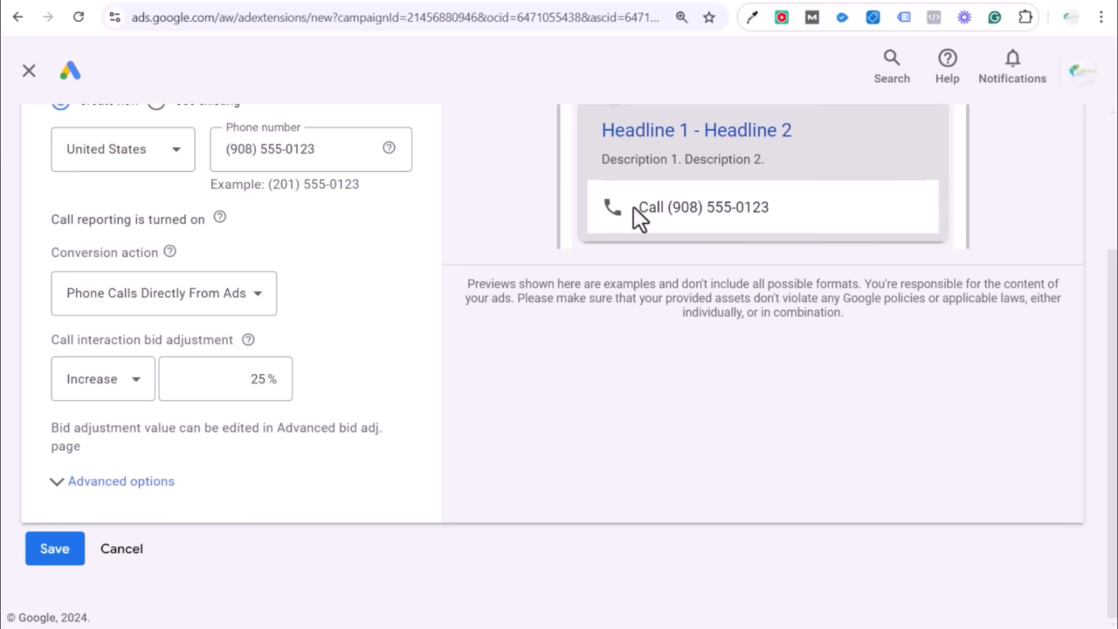
In the advanced options, schedule the call asset for Mondays - Fridays with a start time of 8:30 AM.
click(148, 486)
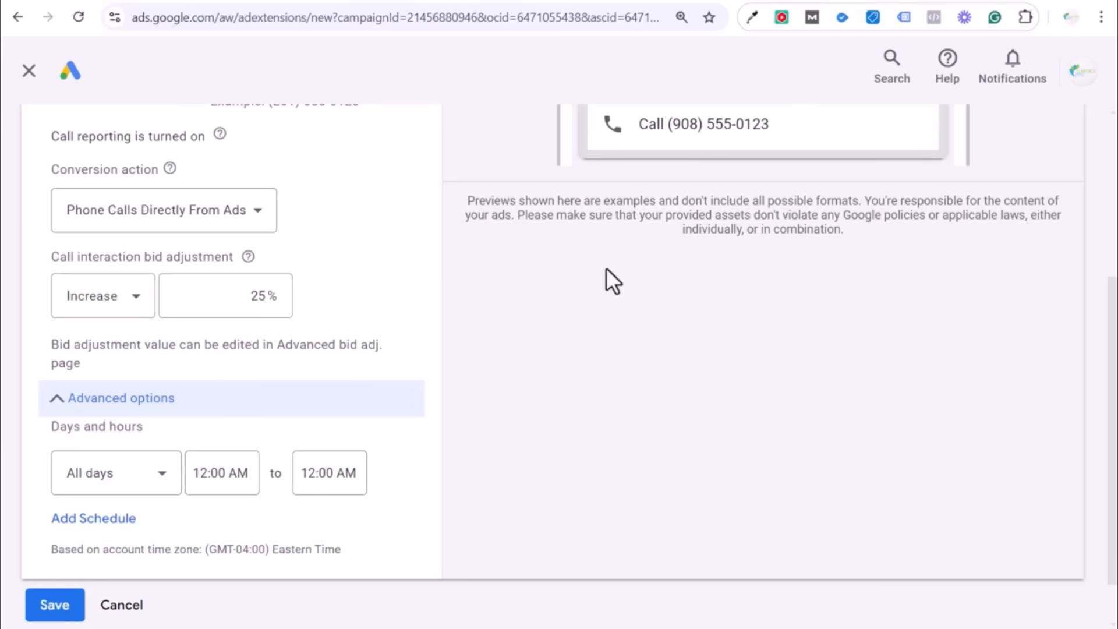
scroll(589, 220, up, 5)
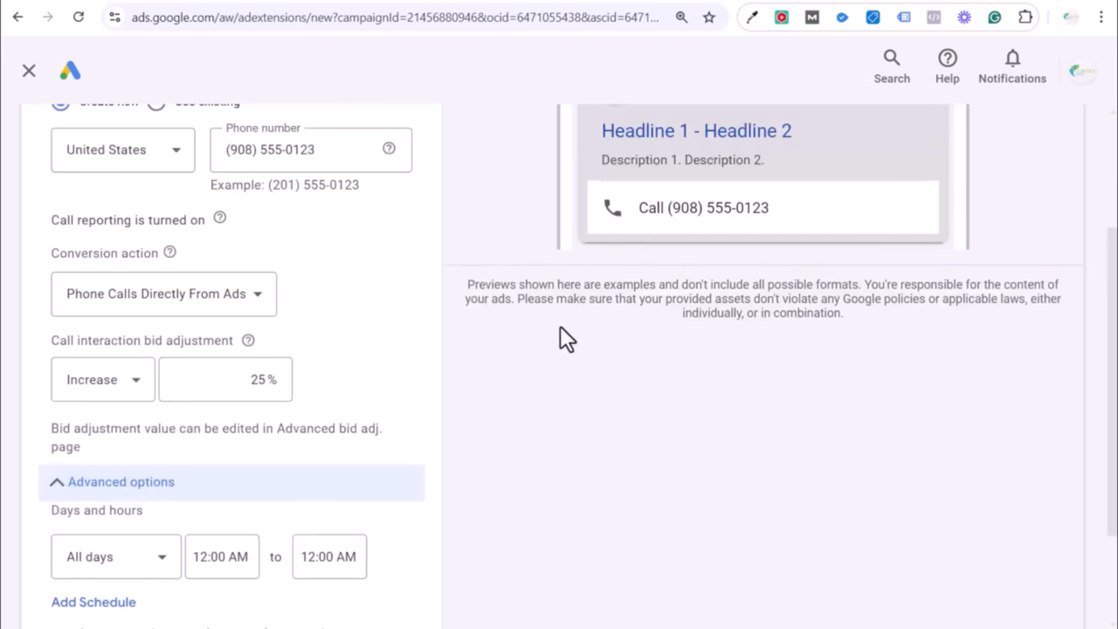
scroll(523, 418, up, 1)
scroll(507, 358, down, 1)
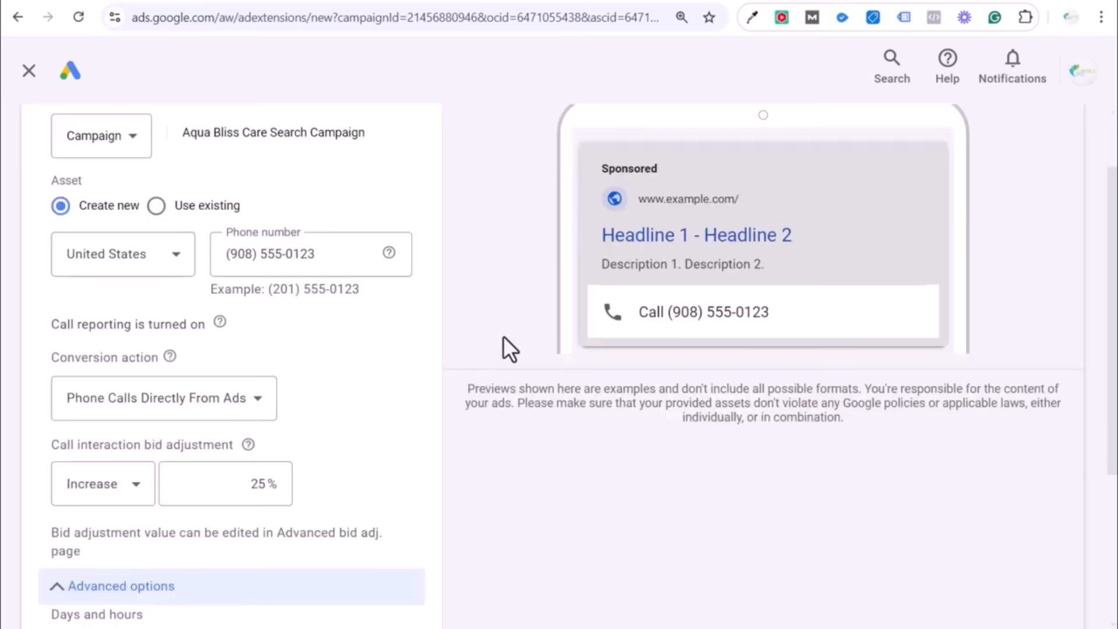
scroll(497, 293, down, 2)
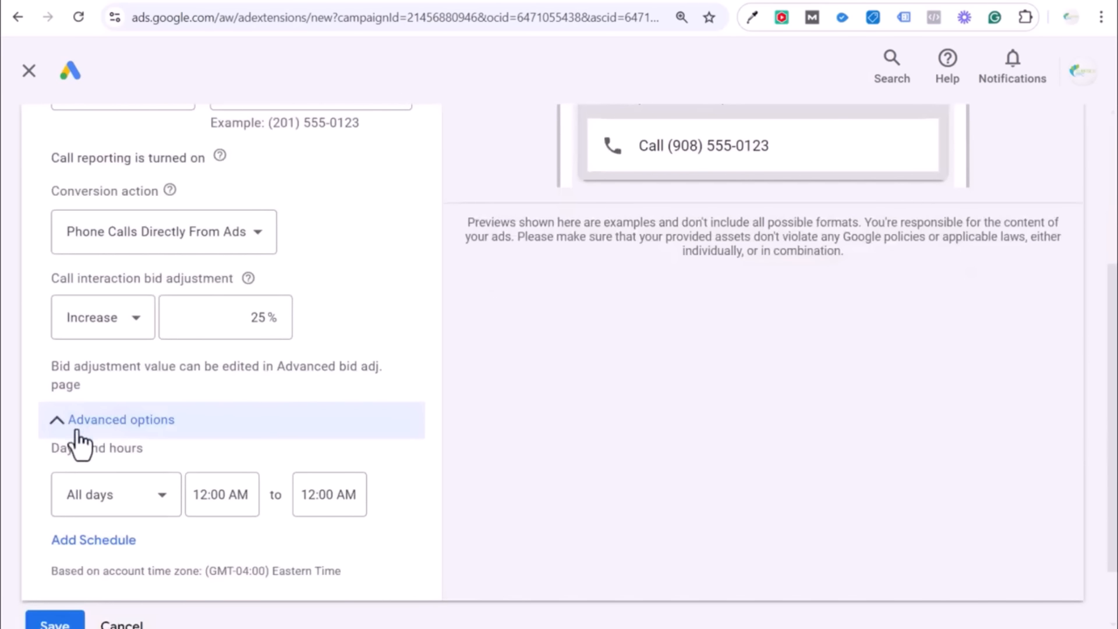
click(96, 501)
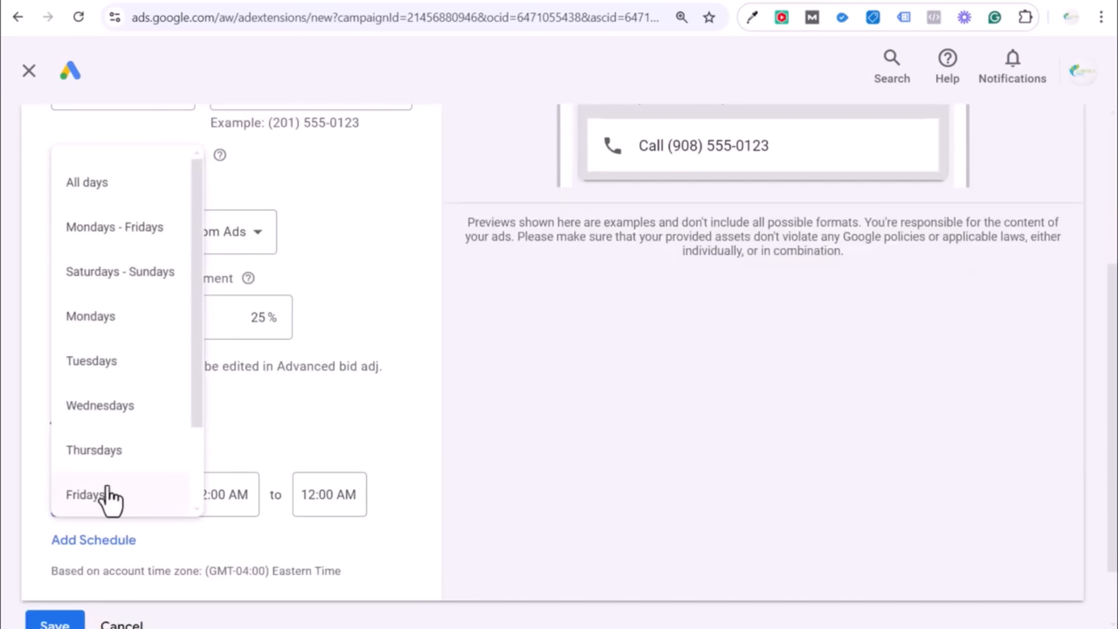
click(87, 234)
click(274, 496)
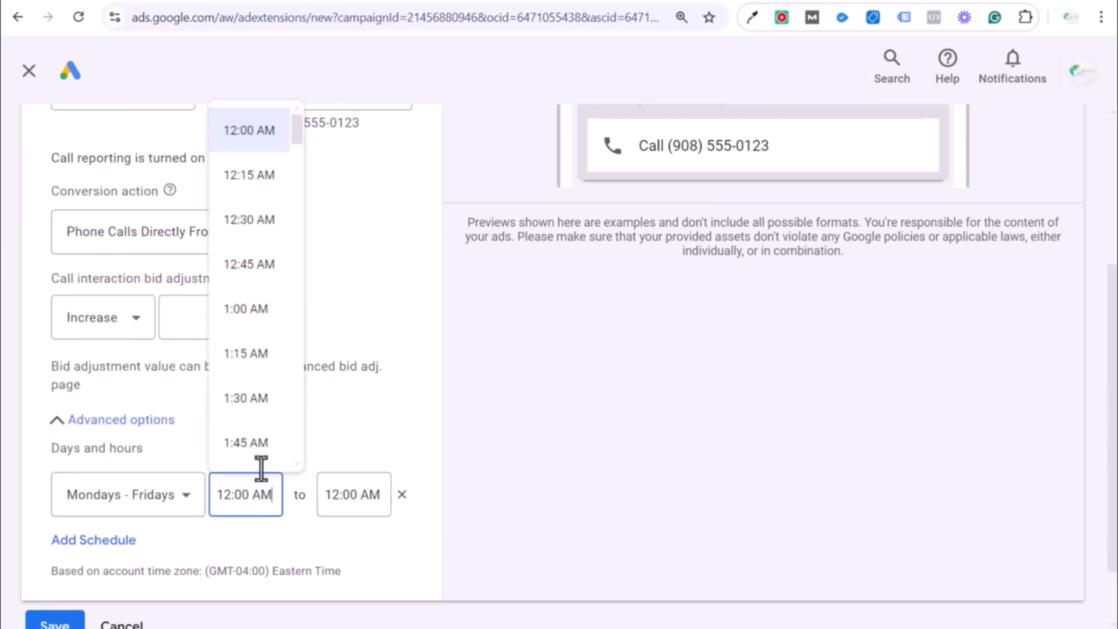
scroll(260, 243, down, 15)
scroll(260, 244, down, 4)
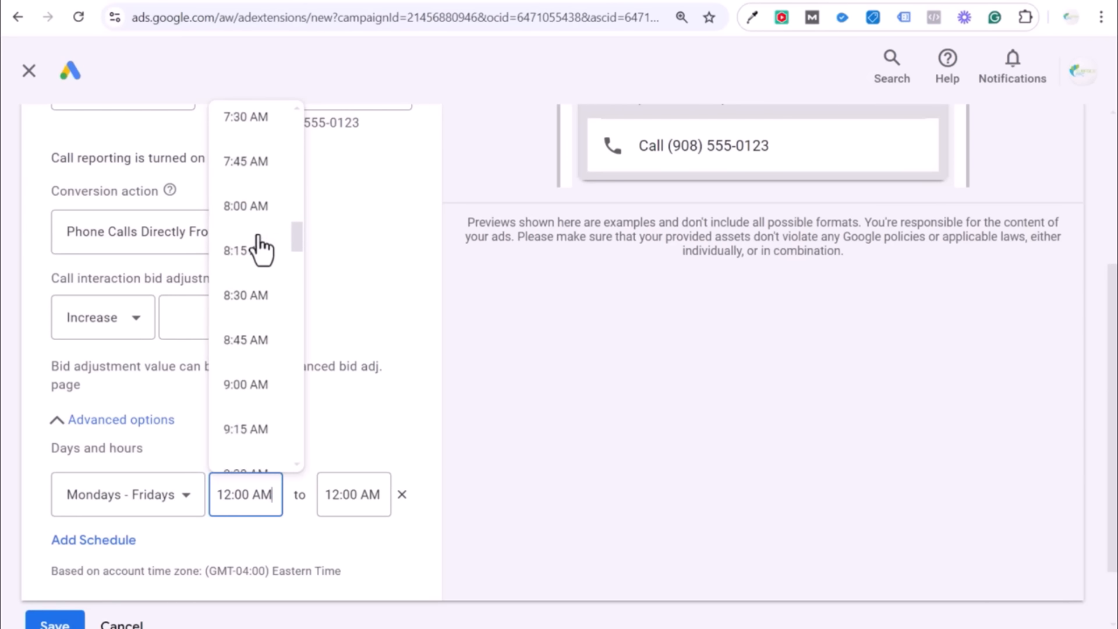
click(245, 297)
Set the end time of the Mondays - Fridays schedule to 4:45 PM.
click(355, 506)
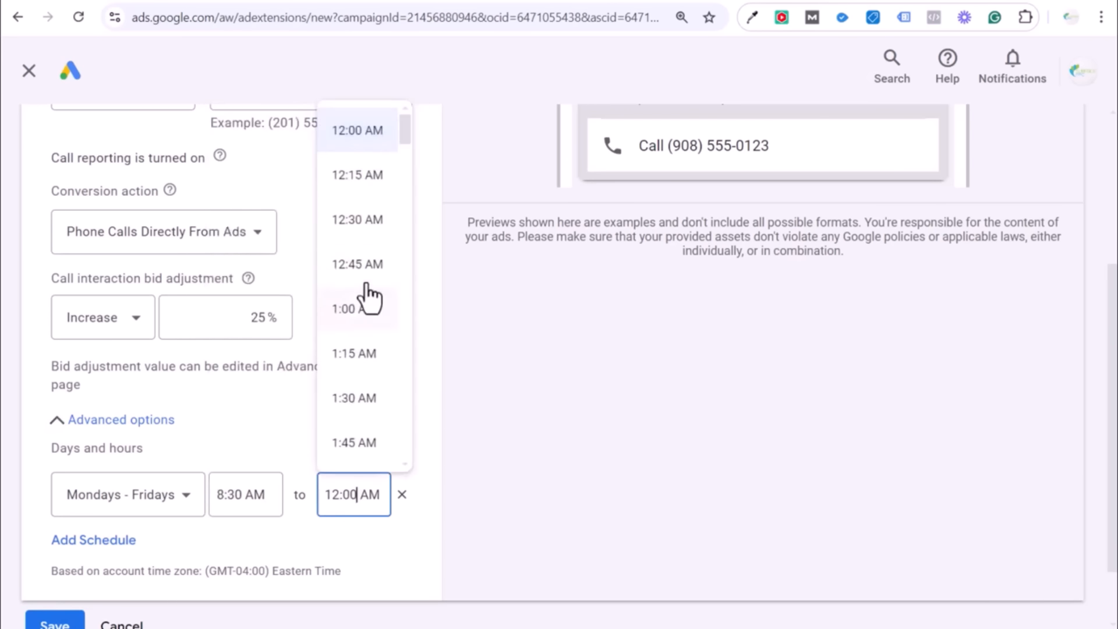
scroll(365, 297, down, 20)
scroll(365, 306, down, 4)
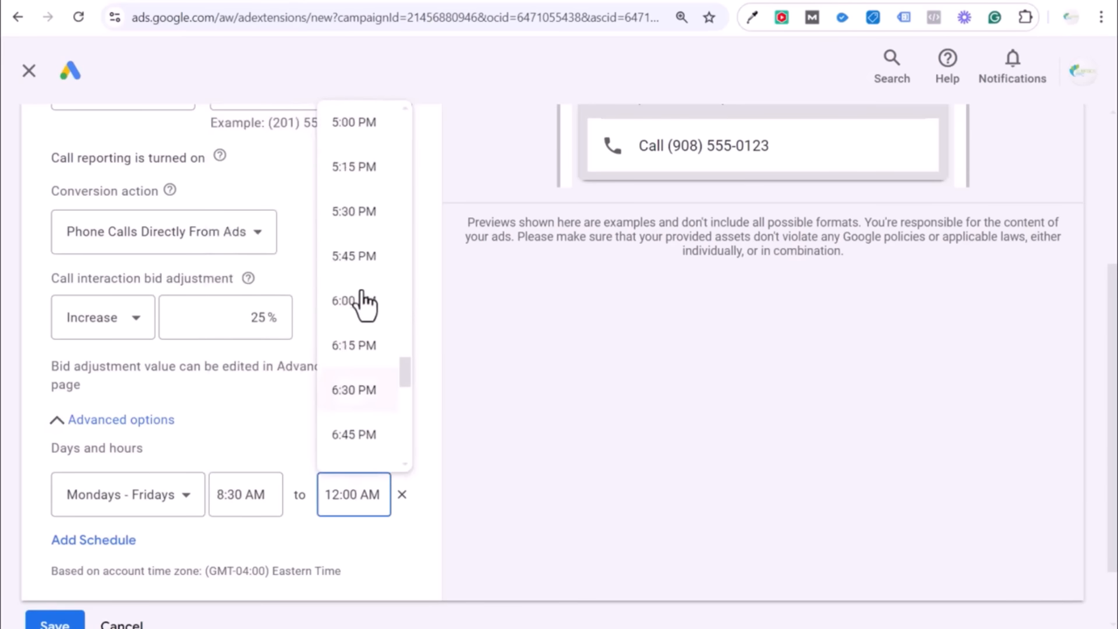
scroll(364, 267, up, 3)
click(360, 257)
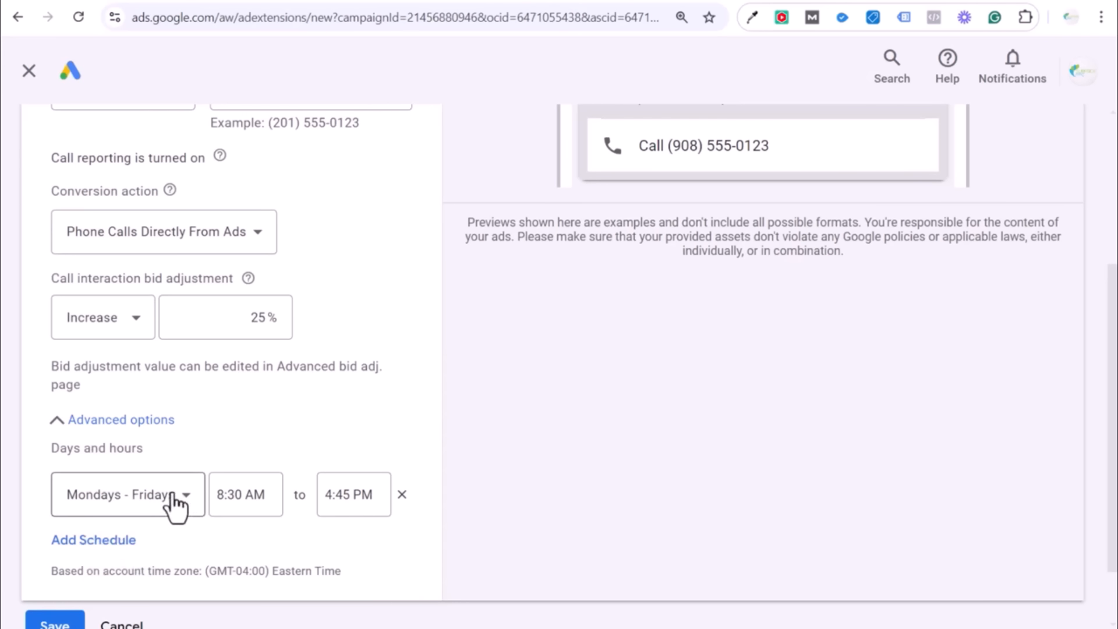
Add a second schedule row and remove it again, check the call asset's settings, and save the asset.
click(116, 541)
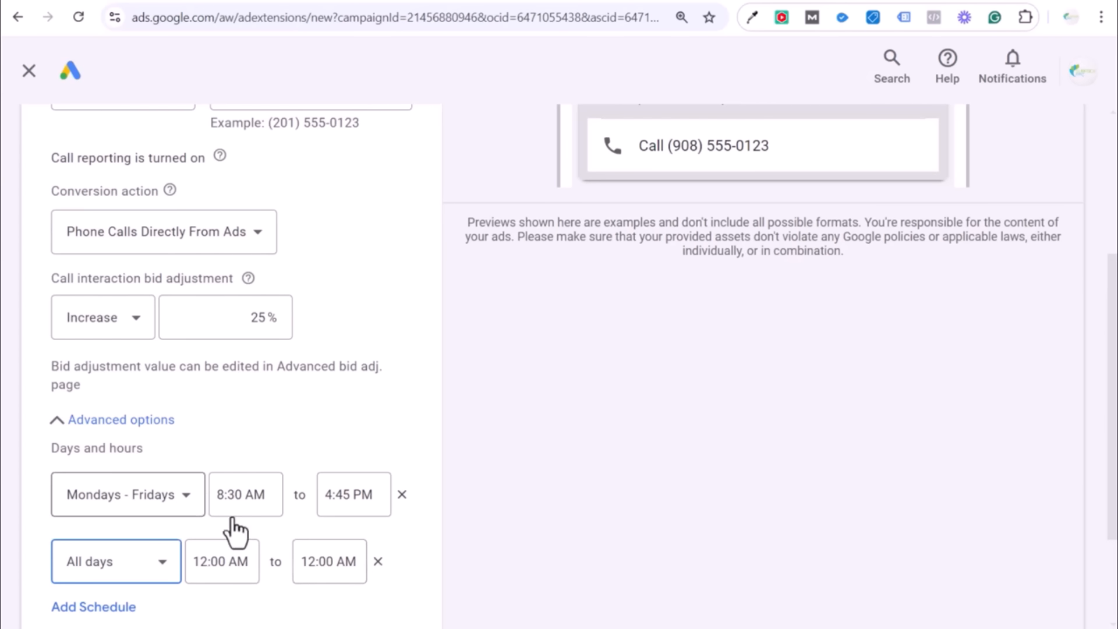
click(378, 561)
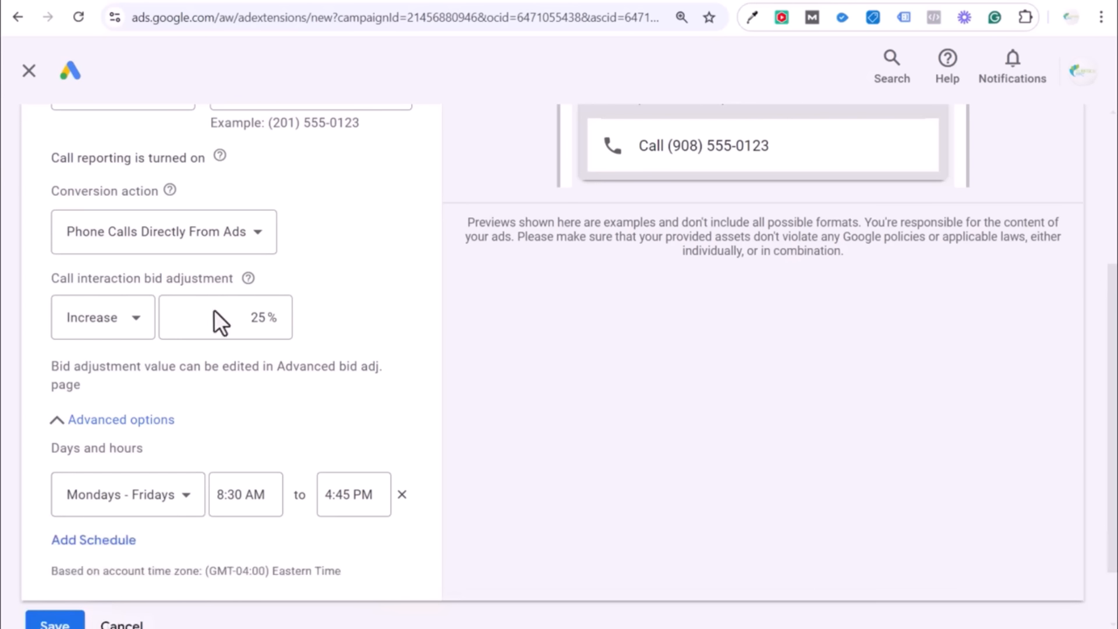
scroll(547, 340, up, 2)
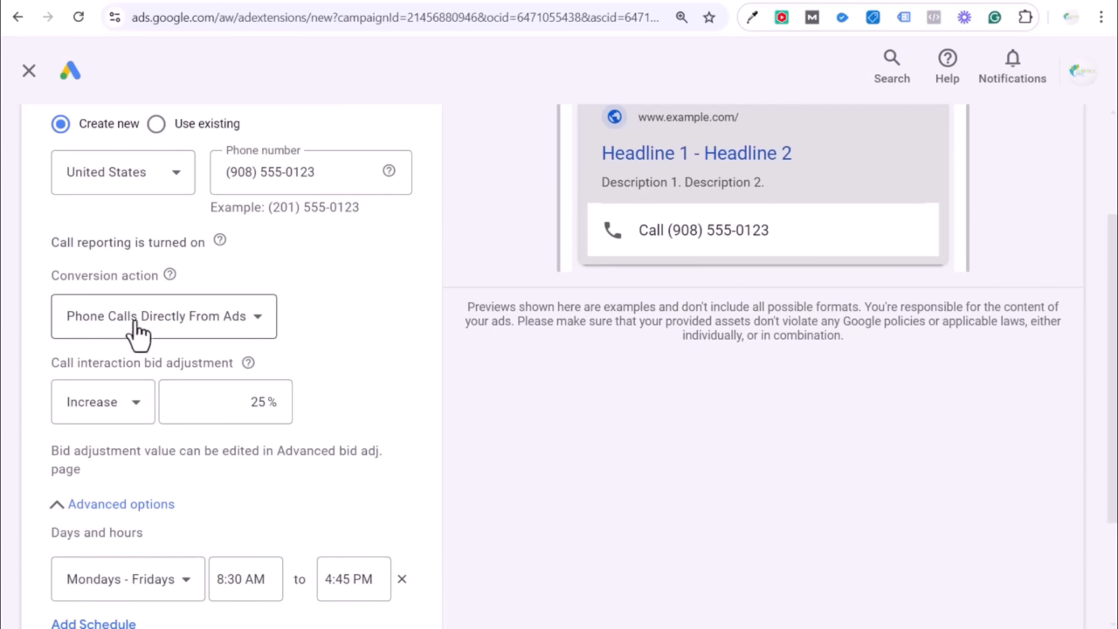
scroll(395, 477, down, 3)
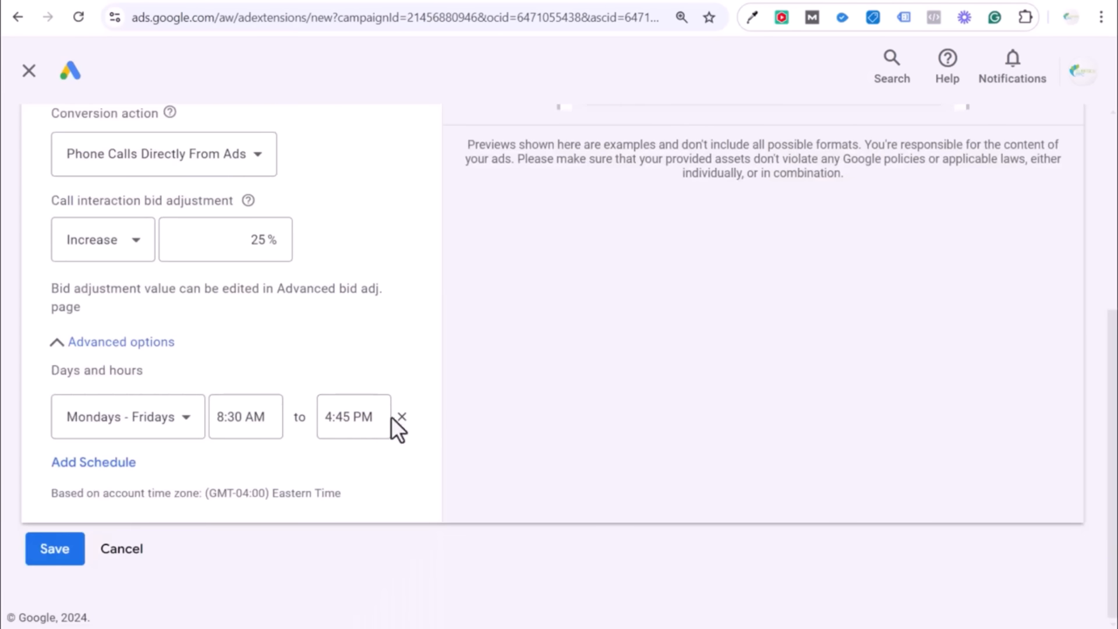
click(63, 556)
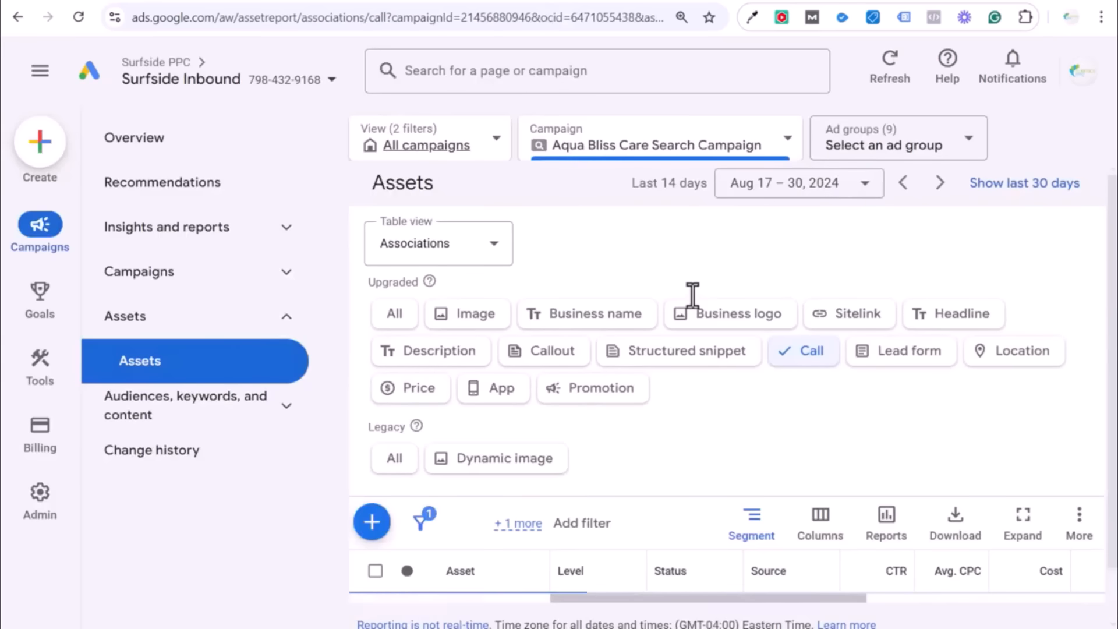
Pause the newly added call asset that is pending review in the Aqua Bliss Care Search Campaign.
scroll(620, 431, down, 3)
scroll(619, 430, down, 2)
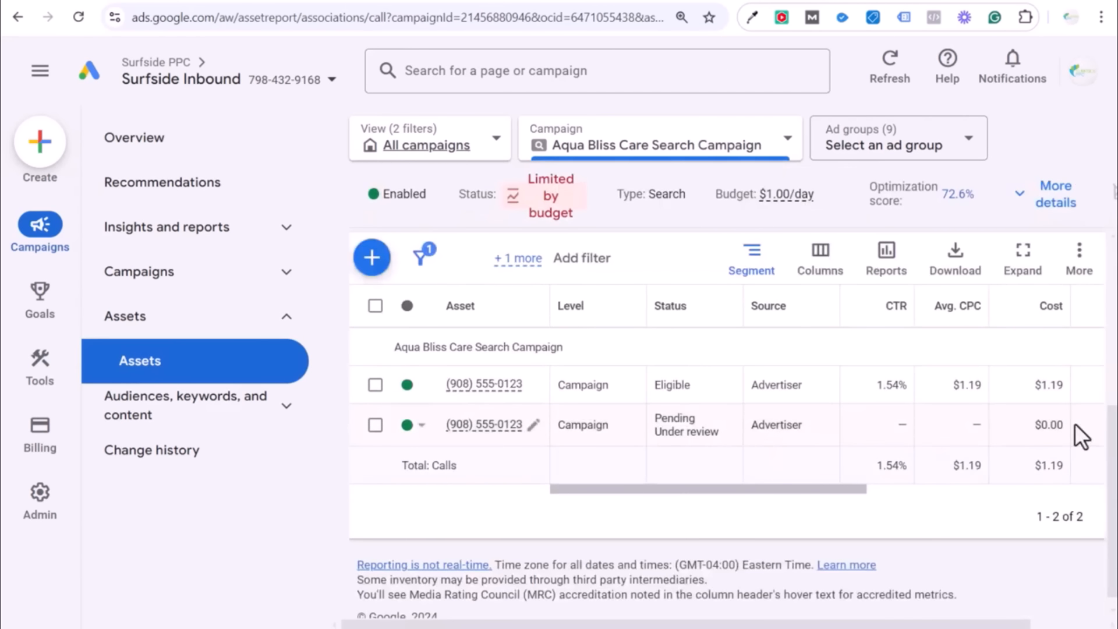
click(405, 429)
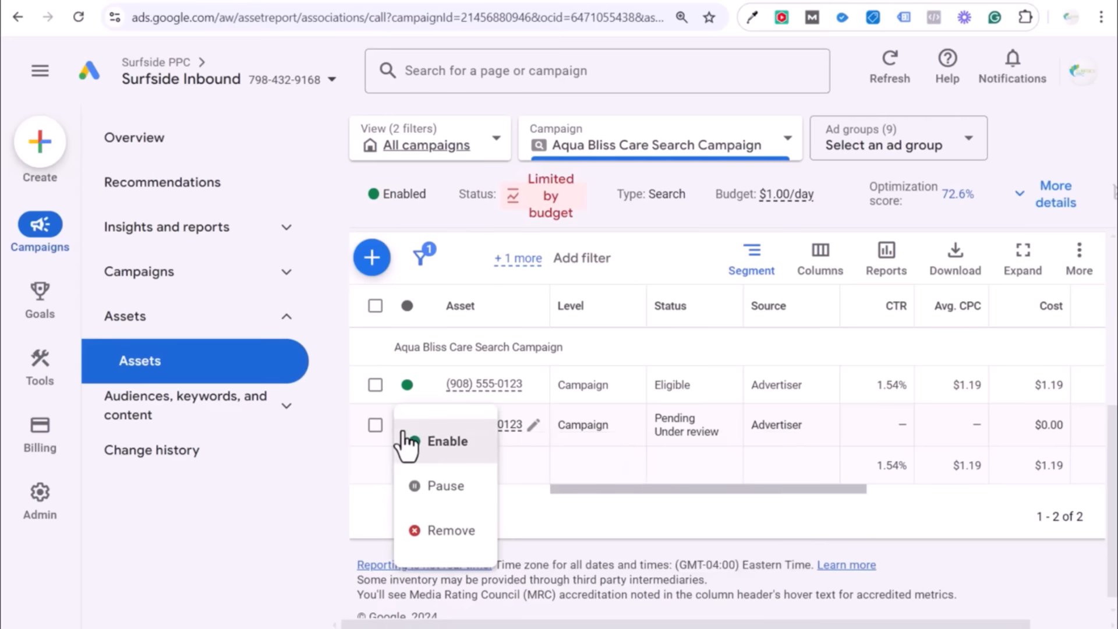
click(445, 485)
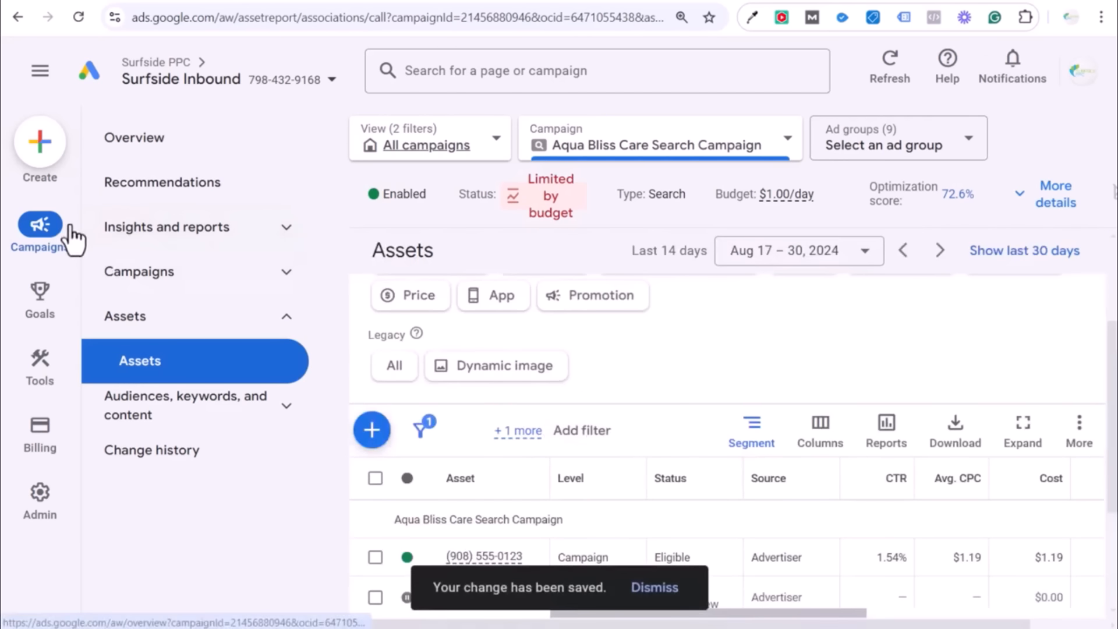
Open the call reporting section of the account settings and review the detailed call information option.
mouse_move(27, 512)
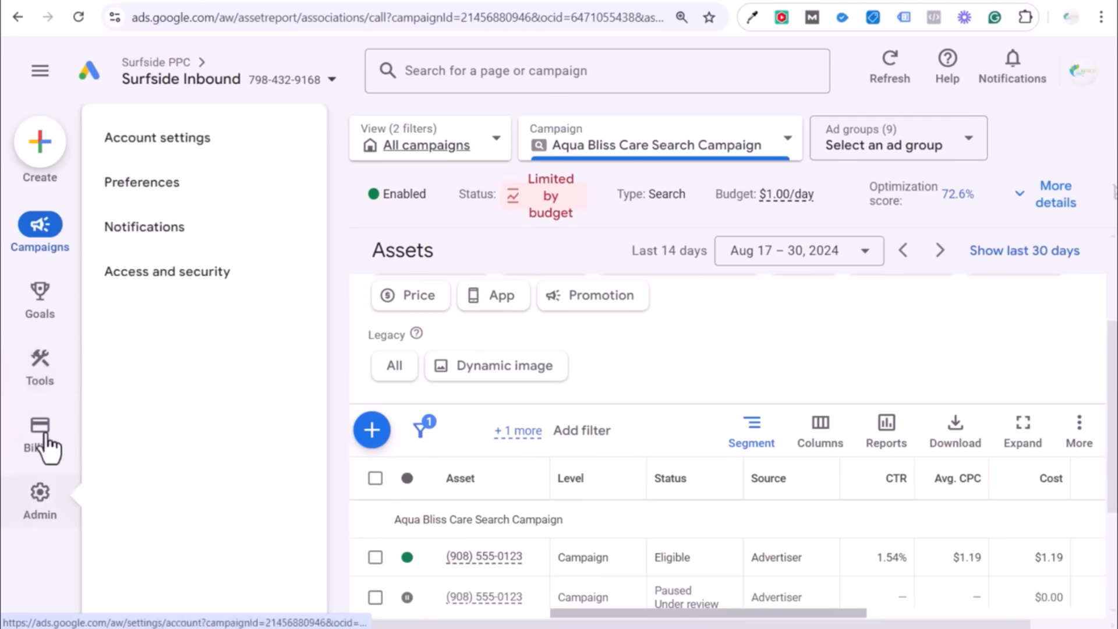
click(207, 140)
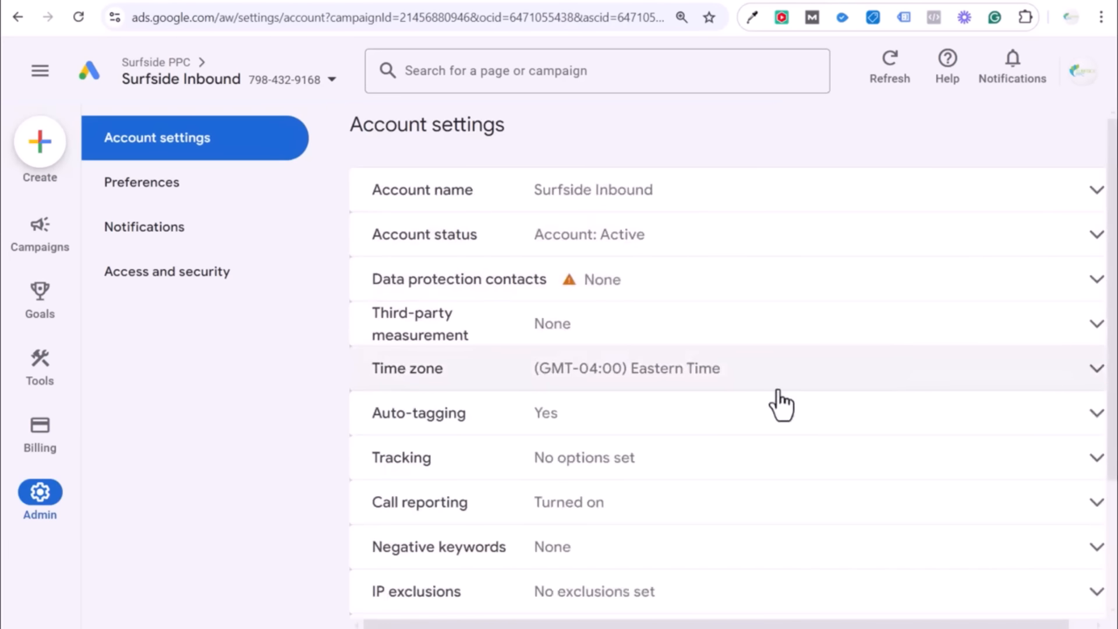
click(614, 504)
scroll(846, 463, down, 4)
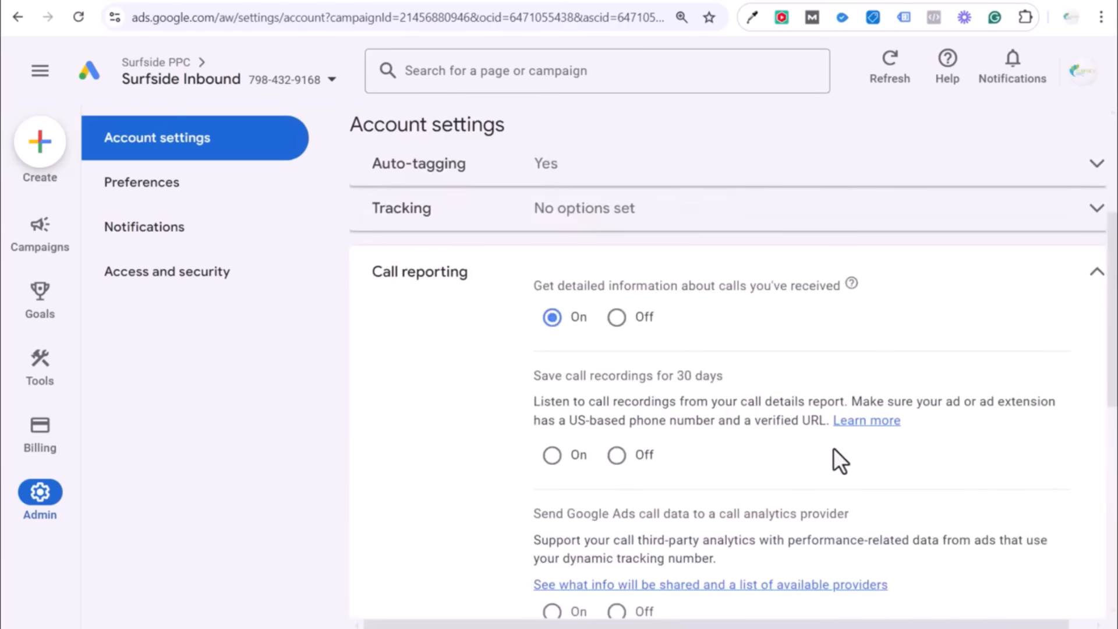
drag(555, 286, 814, 283)
click(762, 323)
scroll(761, 324, down, 2)
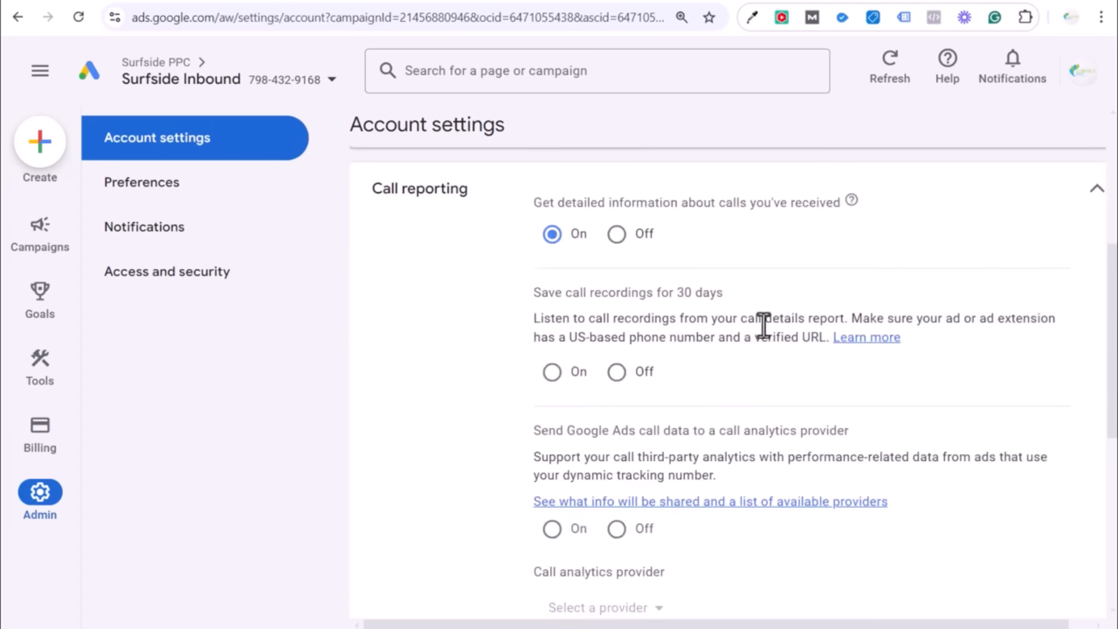
Try to turn on saving call recordings for 30 days, read the Click-to-Call Terms, decline them, and have the option set to Off.
drag(518, 294, 701, 294)
click(710, 295)
drag(563, 310, 1011, 330)
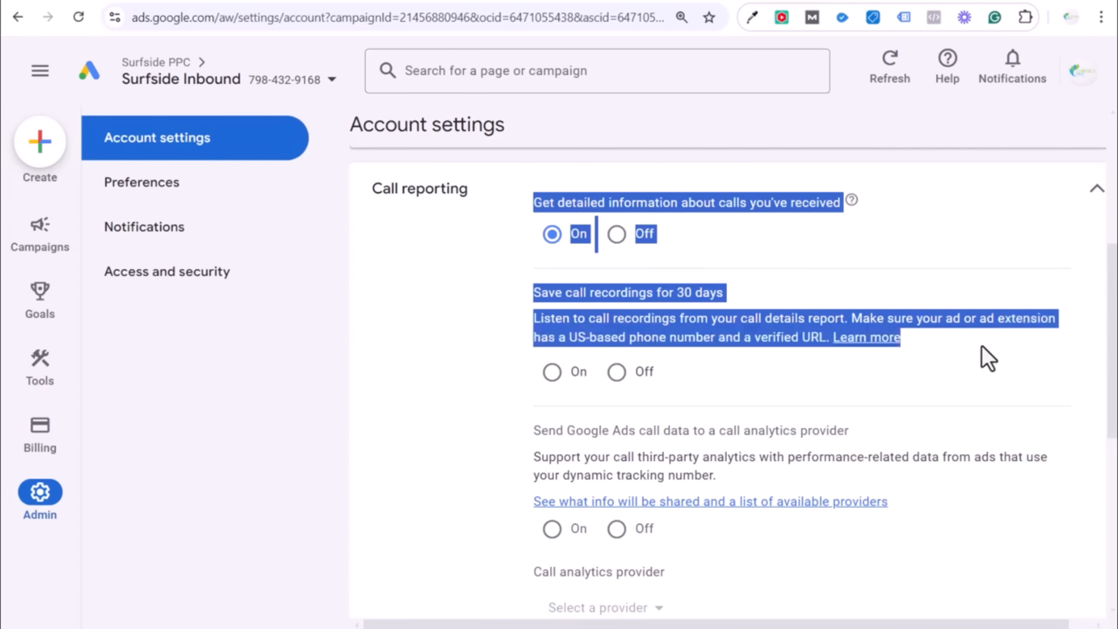
click(804, 372)
click(551, 373)
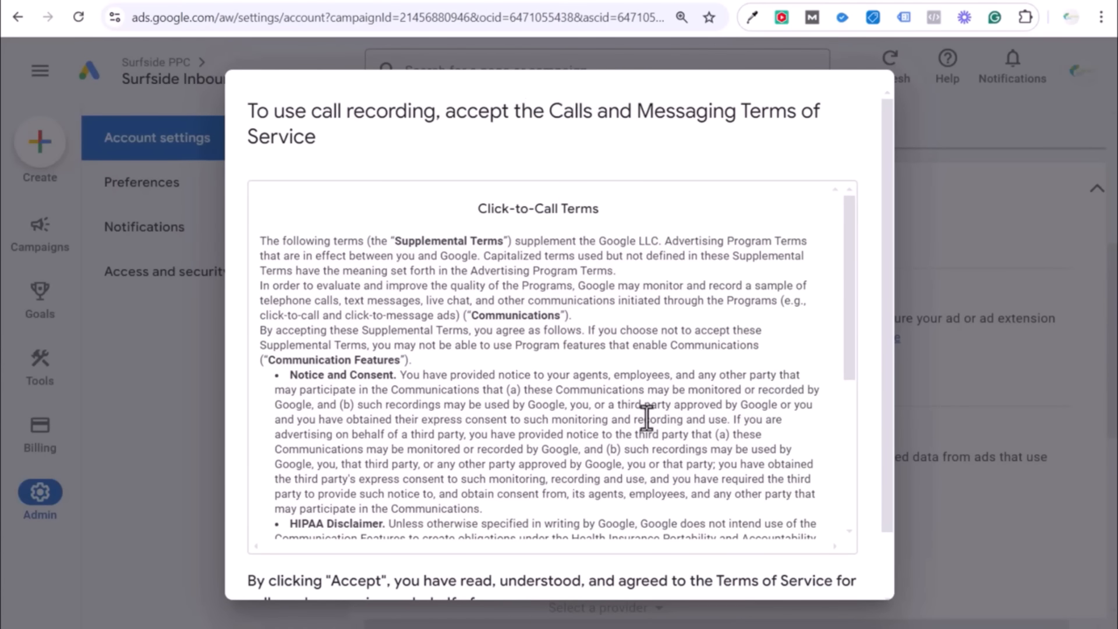
scroll(646, 418, down, 8)
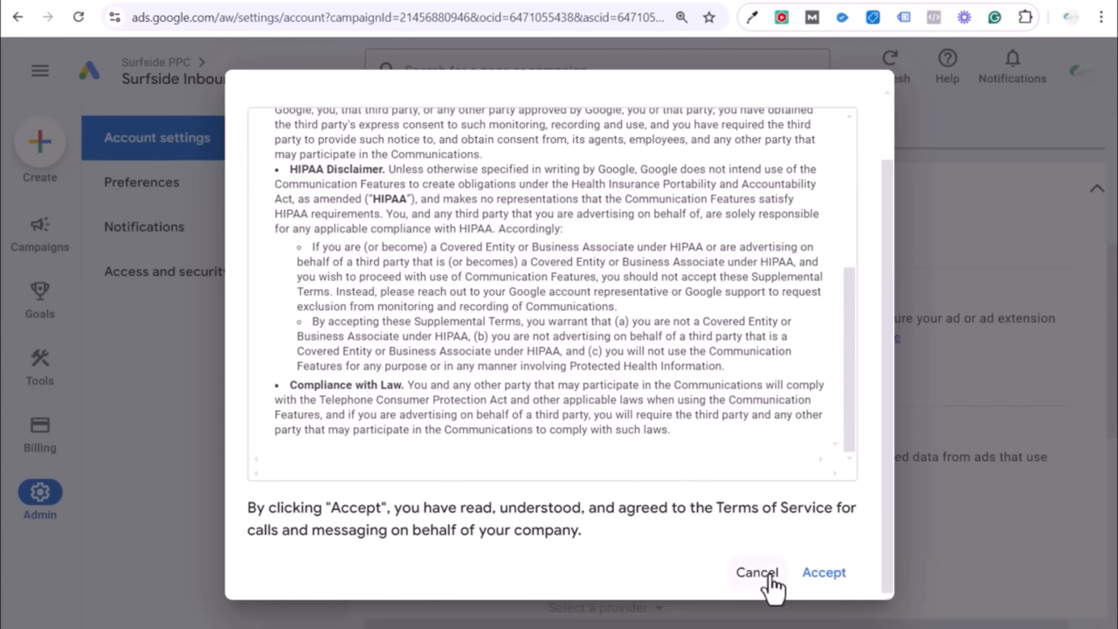
click(768, 572)
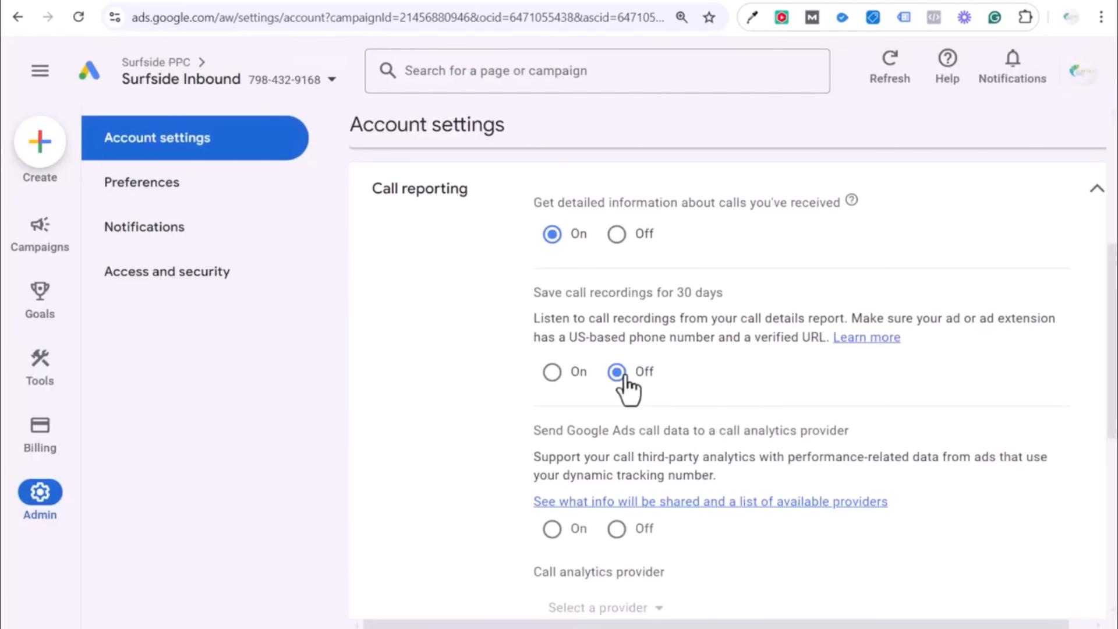
drag(531, 299, 729, 292)
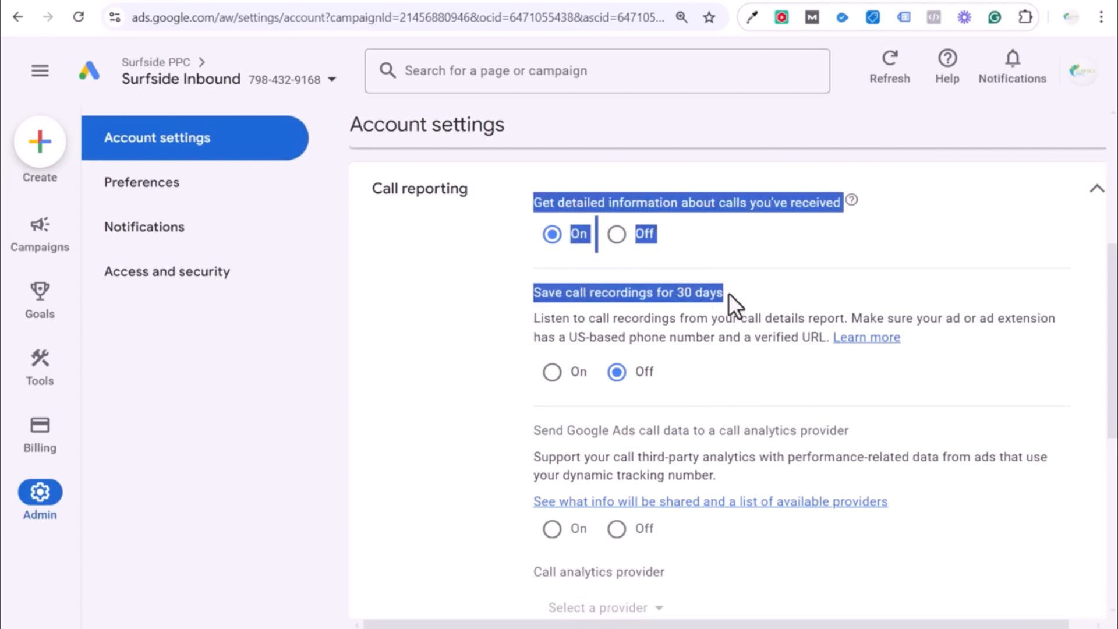
click(748, 290)
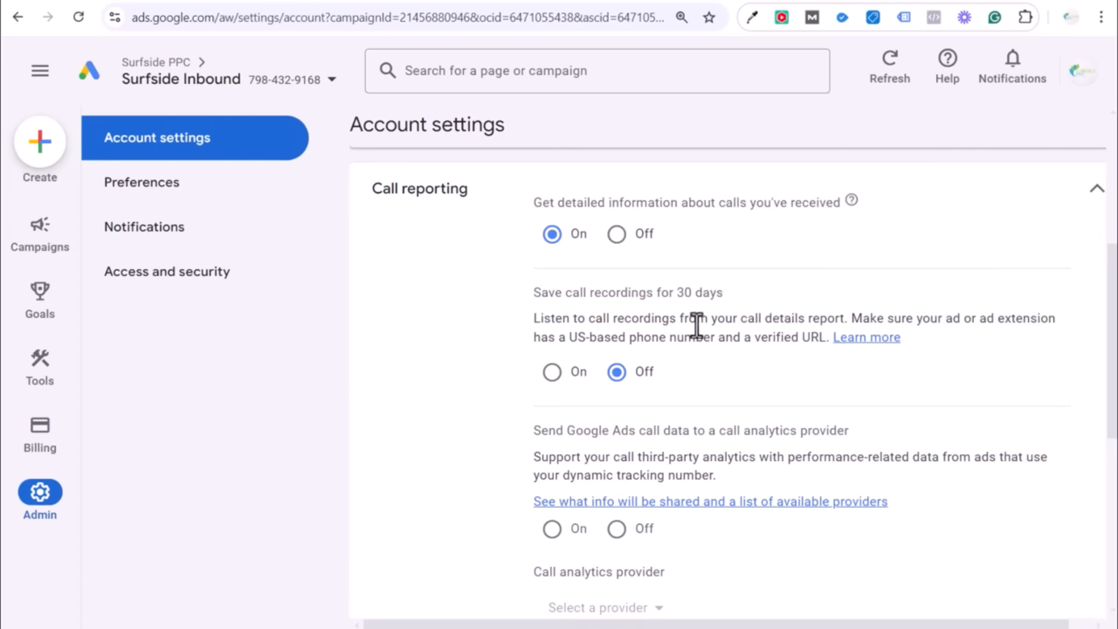
Try sending call data to a call analytics provider, acknowledge the data usage, browse the available providers, and set the option to Off.
scroll(984, 372, down, 3)
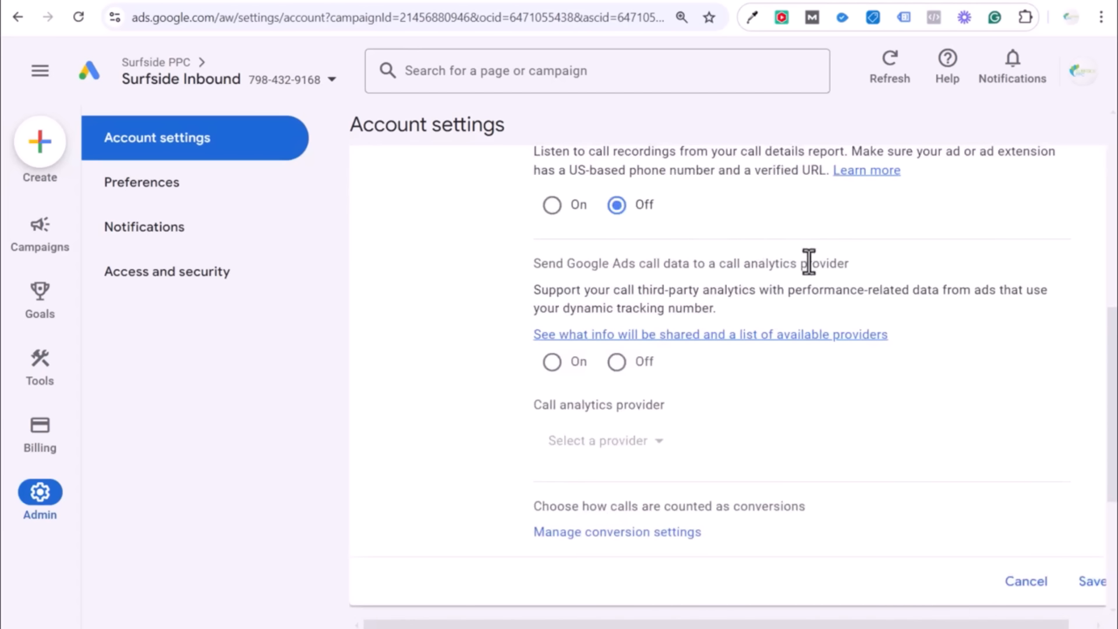
click(560, 368)
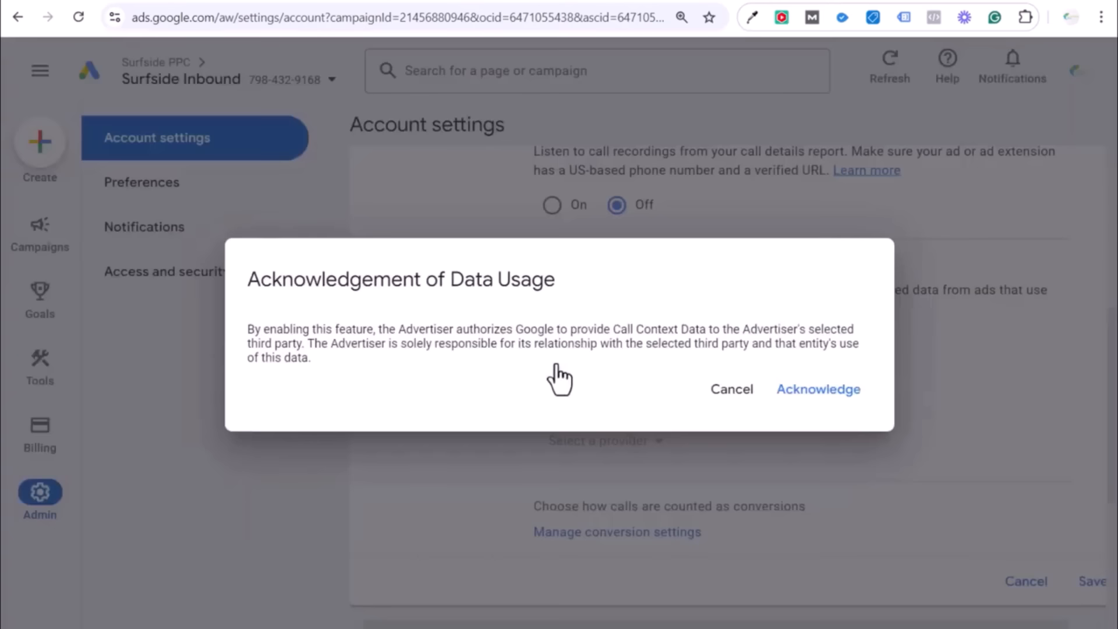
click(818, 396)
click(633, 442)
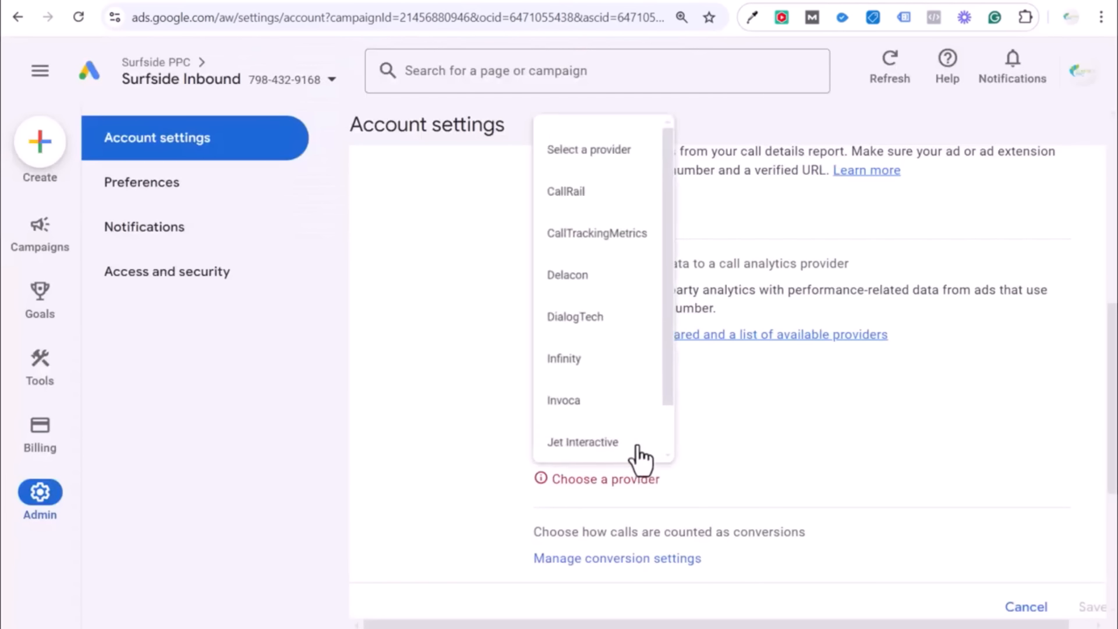
scroll(602, 245, down, 1)
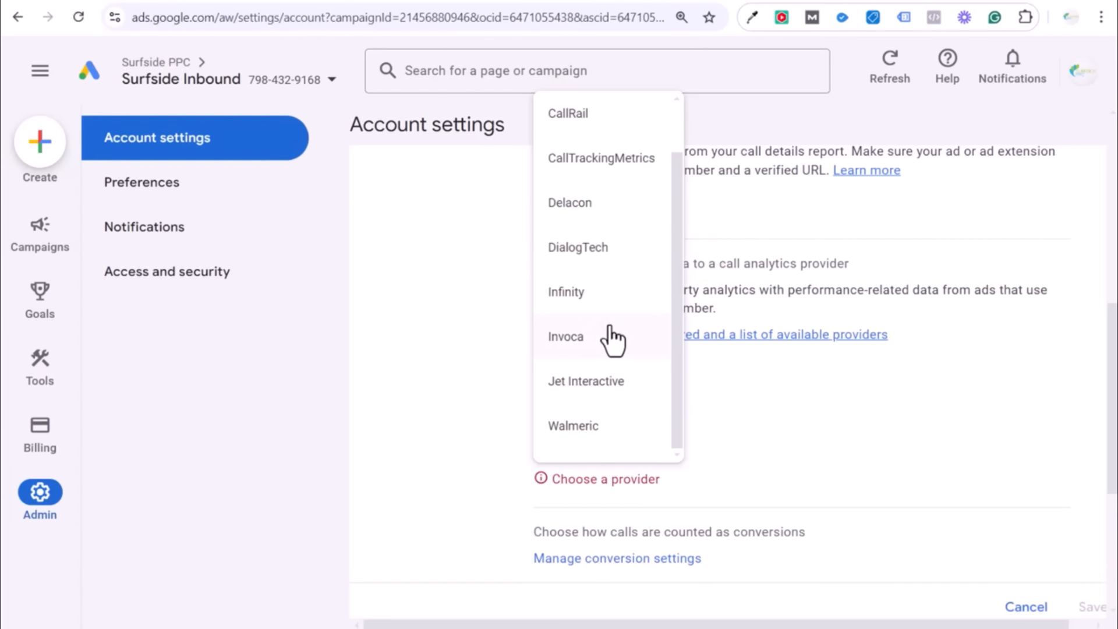
scroll(612, 350, up, 1)
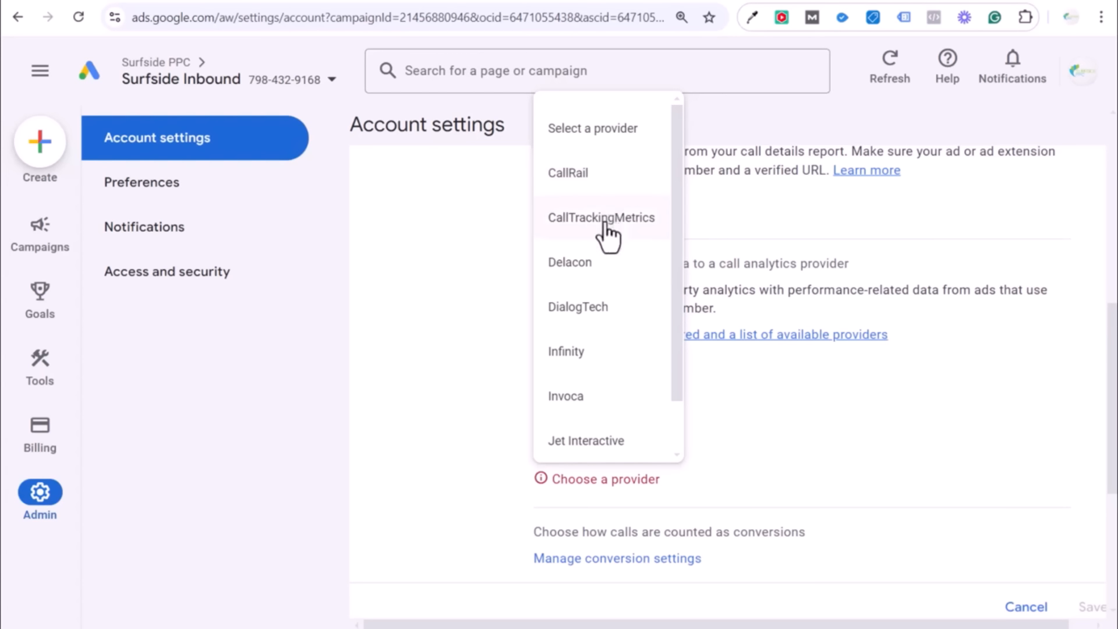
click(617, 362)
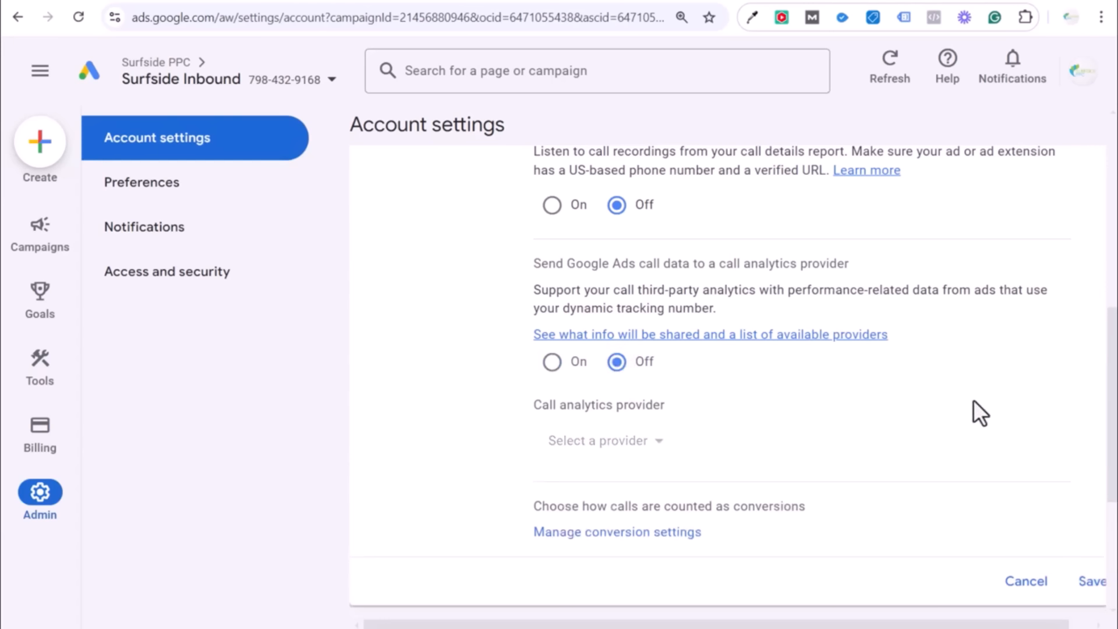
Open the settings for how calls are counted as conversions in a separate tab and return to the account settings.
scroll(699, 454, down, 2)
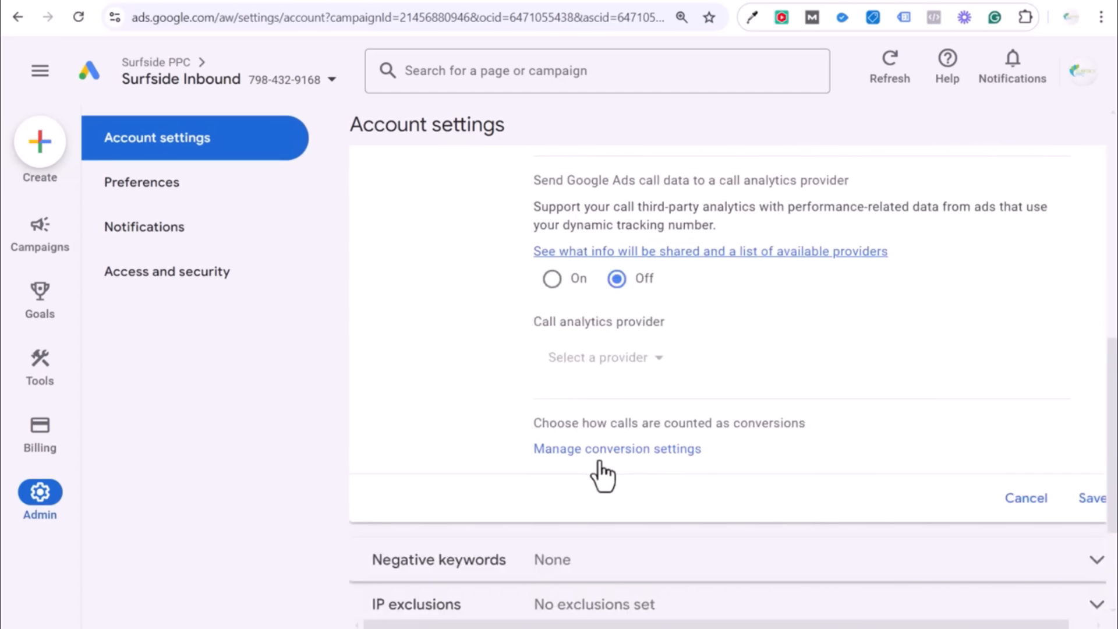
click(600, 462)
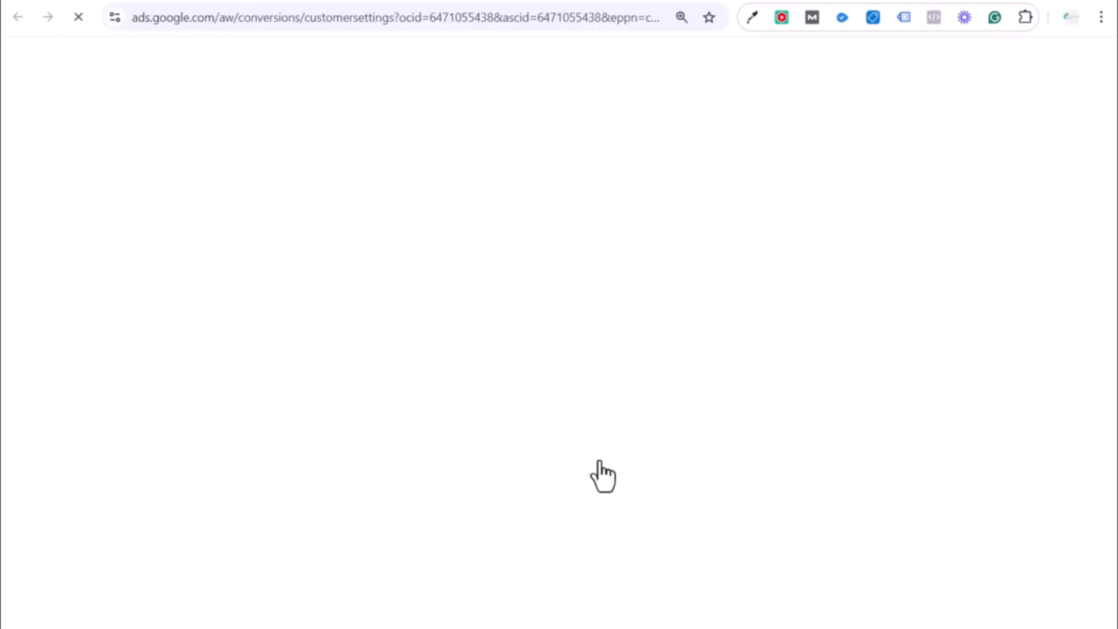
click(356, 1)
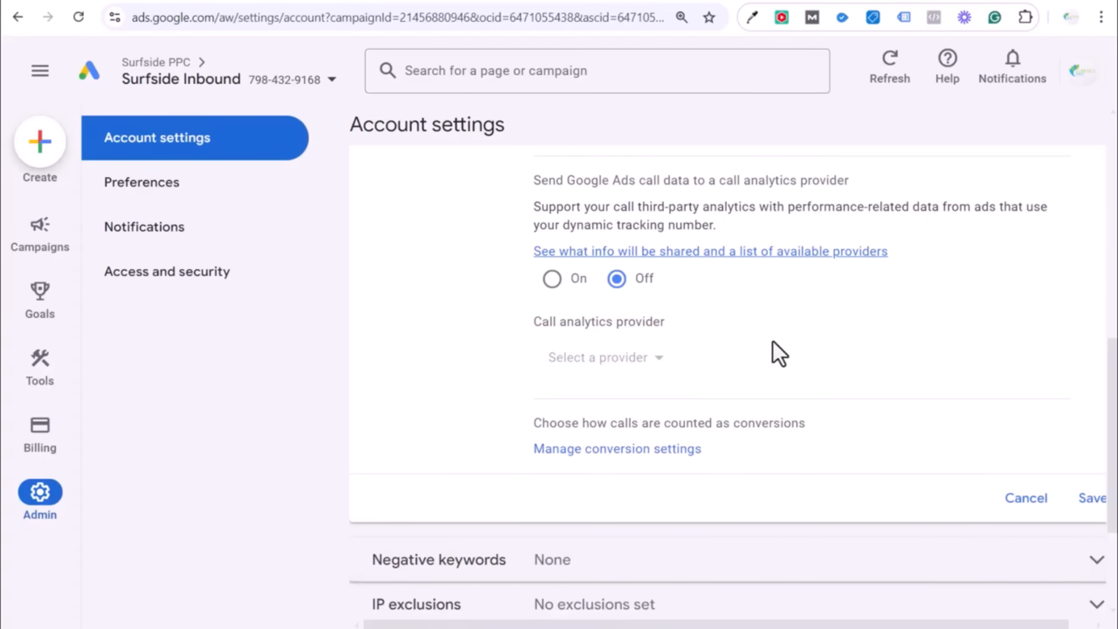
Review the call reporting options once more and save the call reporting settings.
scroll(772, 341, up, 3)
scroll(767, 336, up, 2)
drag(572, 203, 772, 185)
click(771, 184)
scroll(898, 316, down, 3)
click(1081, 581)
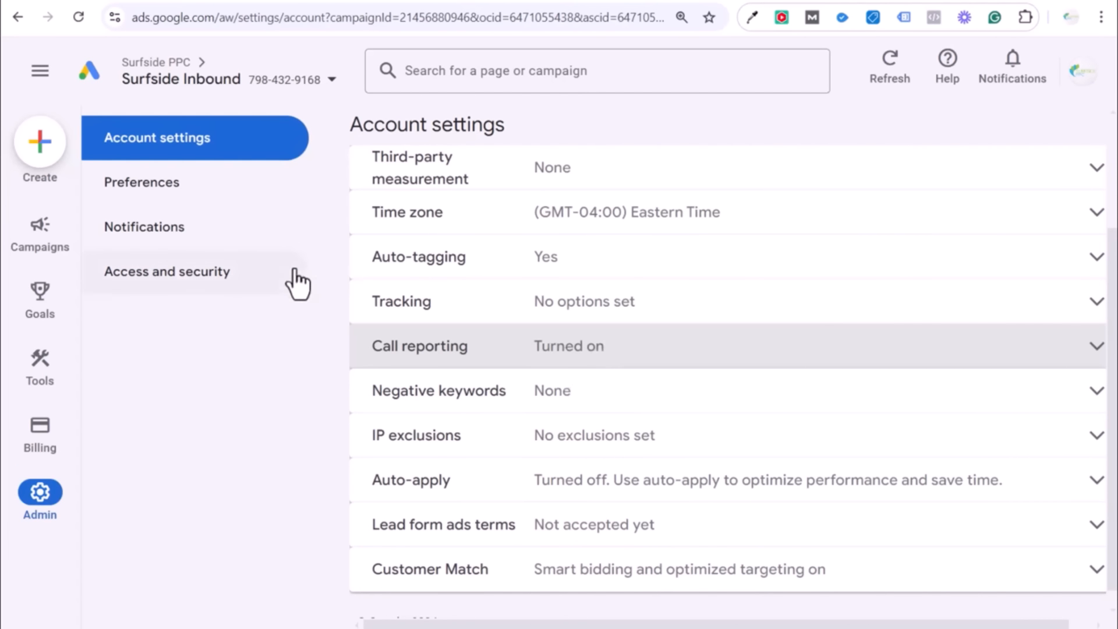
In the conversion settings, set the default call conversion action to Phone Calls Directly From Ads and save it.
click(503, 1)
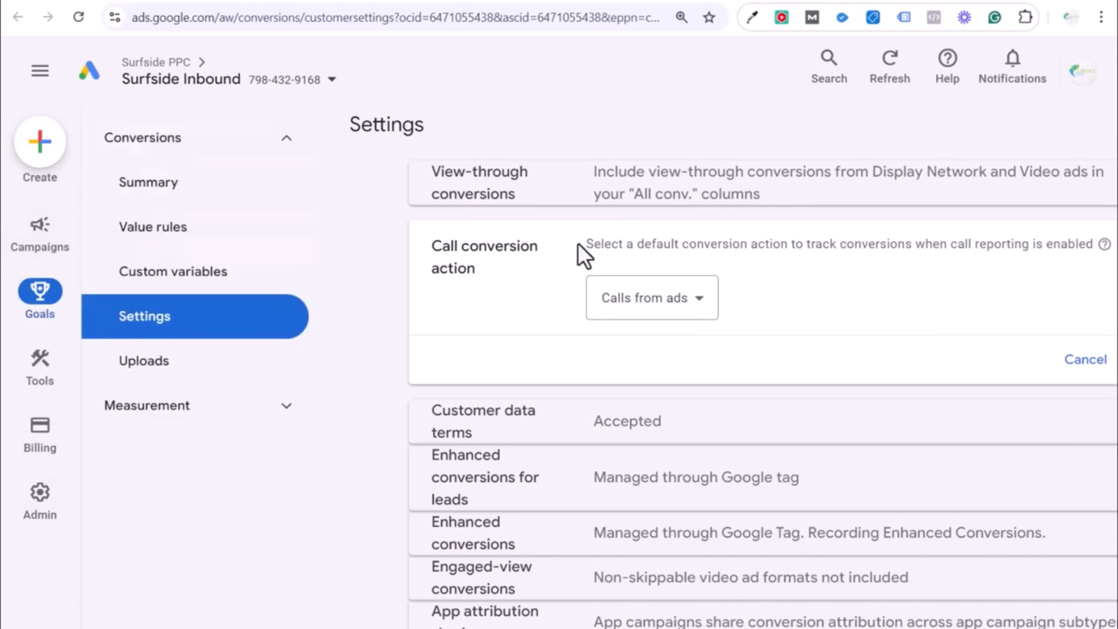
drag(577, 243, 666, 243)
click(751, 244)
drag(805, 244, 1084, 244)
click(1084, 244)
click(687, 309)
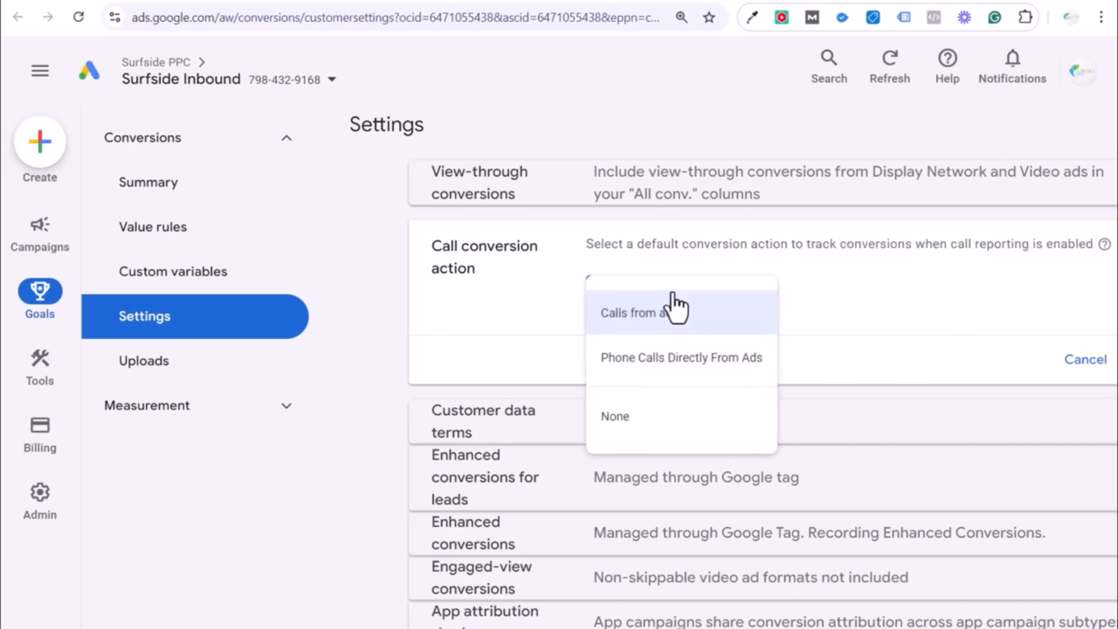
click(642, 360)
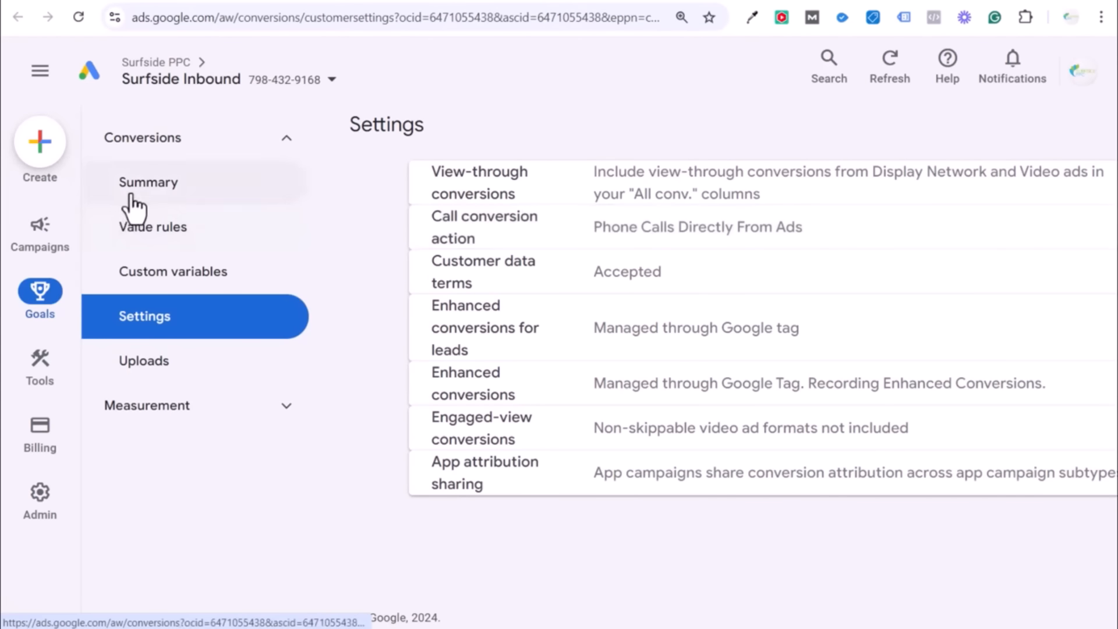
Open the Phone Calls Directly From Ads conversion action from the conversions summary and examine its name, call length and other details.
click(135, 204)
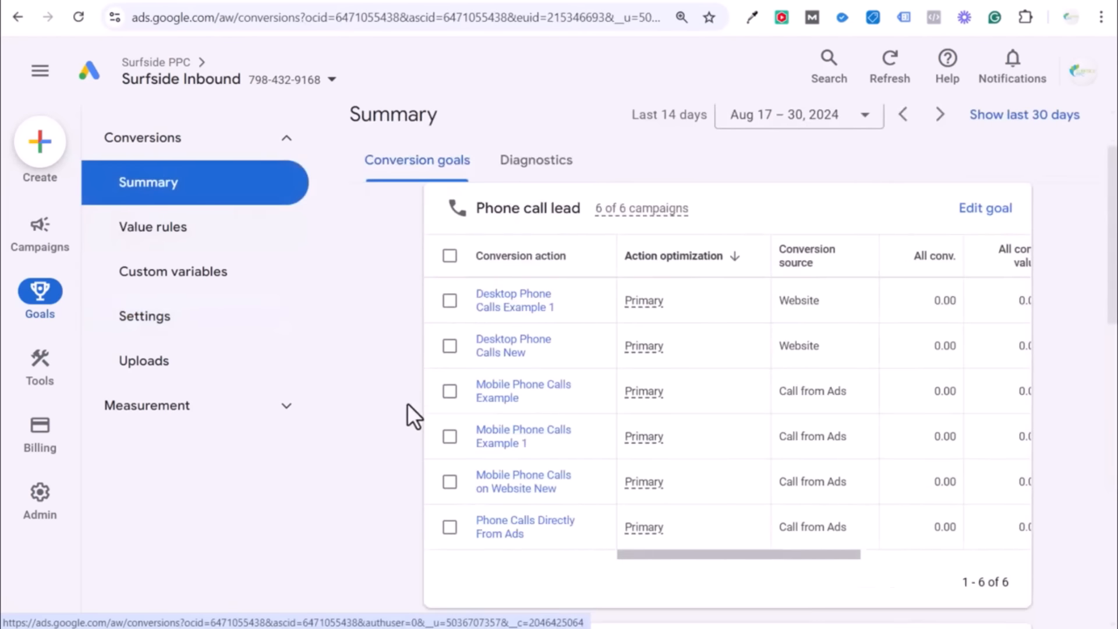
scroll(407, 402, down, 3)
scroll(400, 393, up, 3)
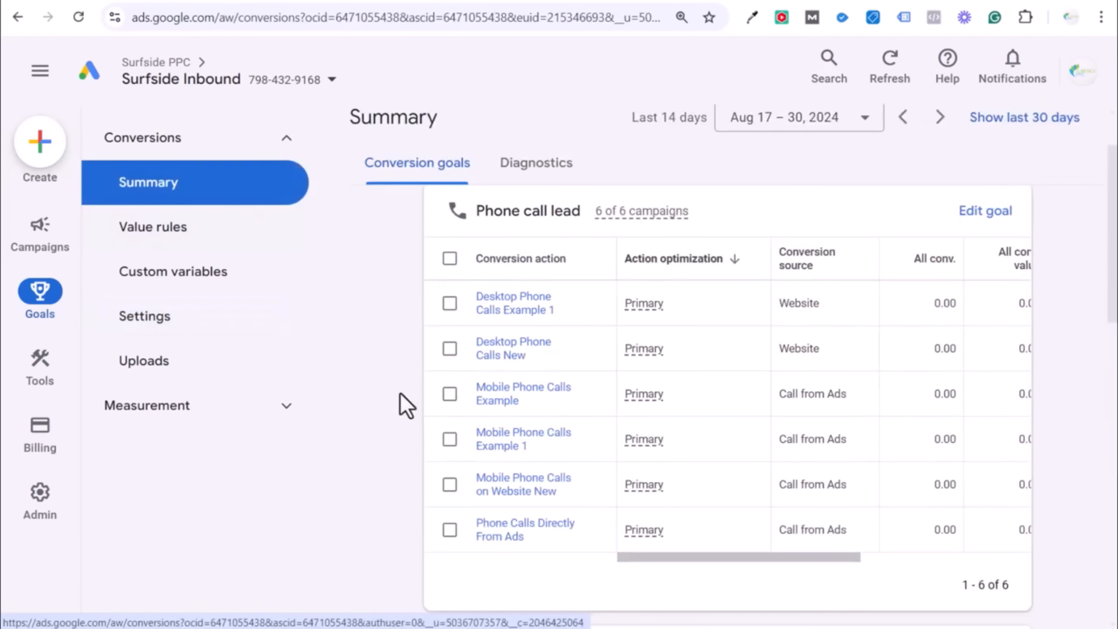
click(515, 533)
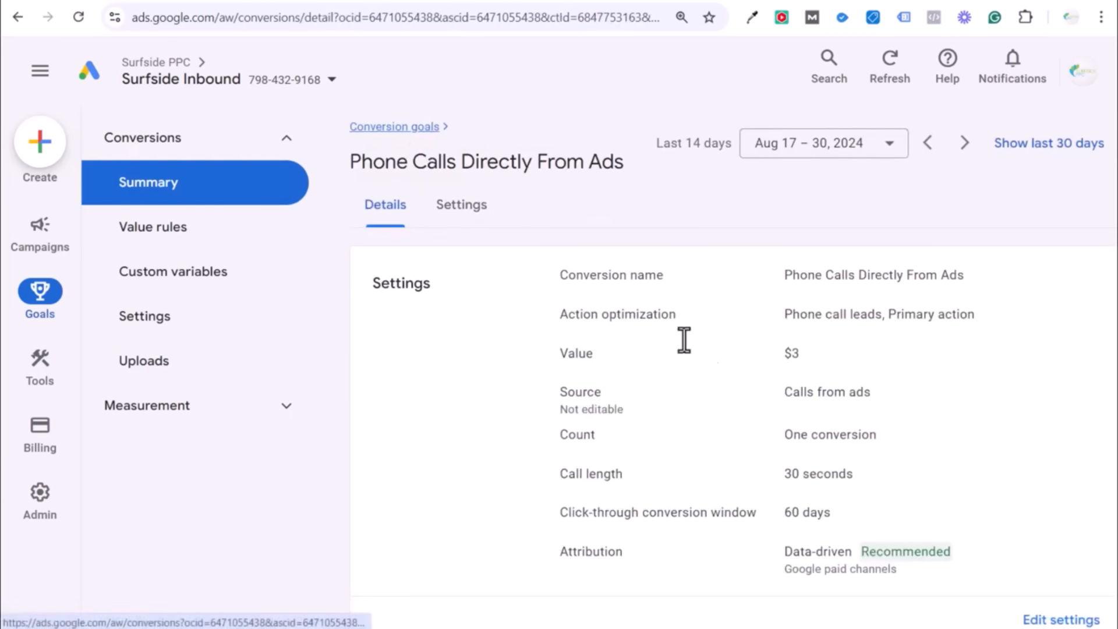
drag(785, 275, 993, 273)
click(996, 315)
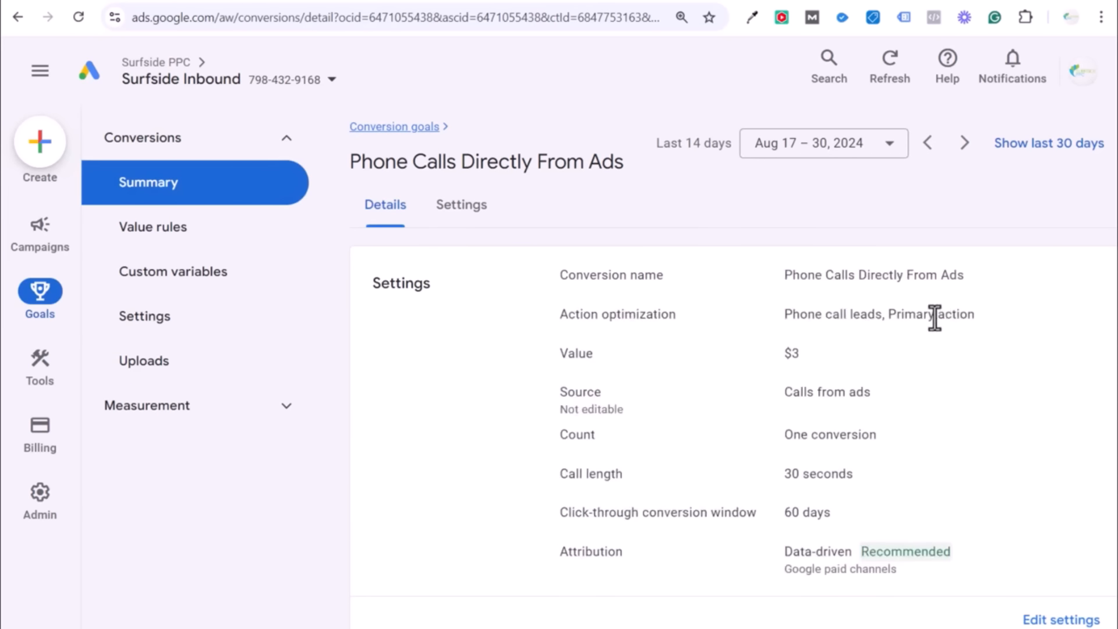
double_click(785, 472)
triple_click(871, 474)
click(894, 460)
scroll(931, 448, down, 2)
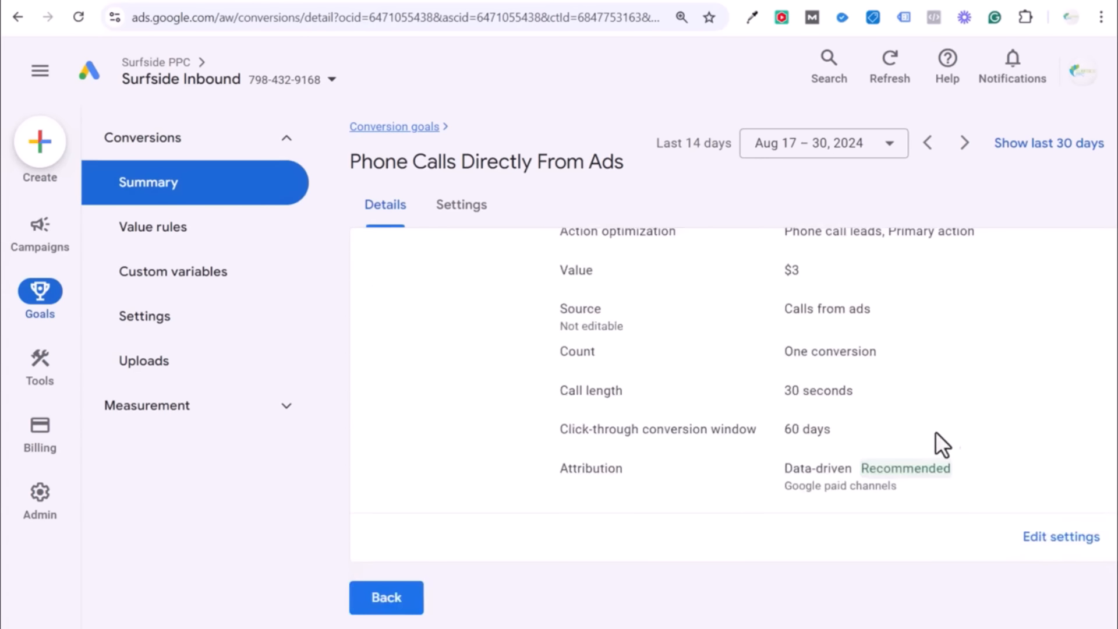
Edit the conversion action's settings and try minimum call lengths of 60, 30 and 90 seconds.
click(1060, 536)
click(777, 489)
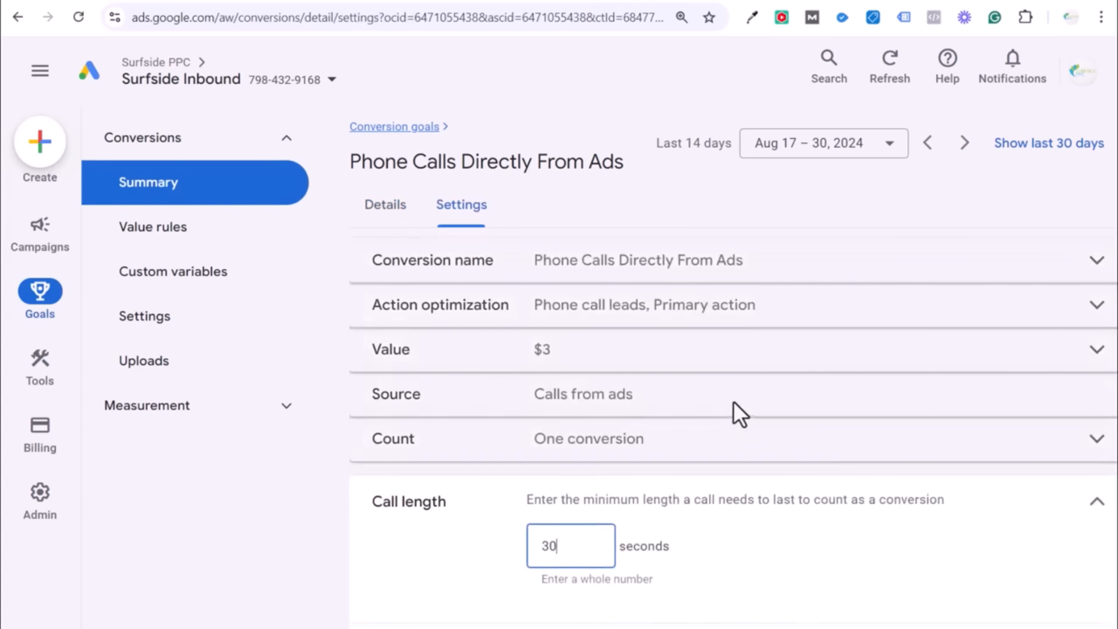
drag(564, 365, 522, 379)
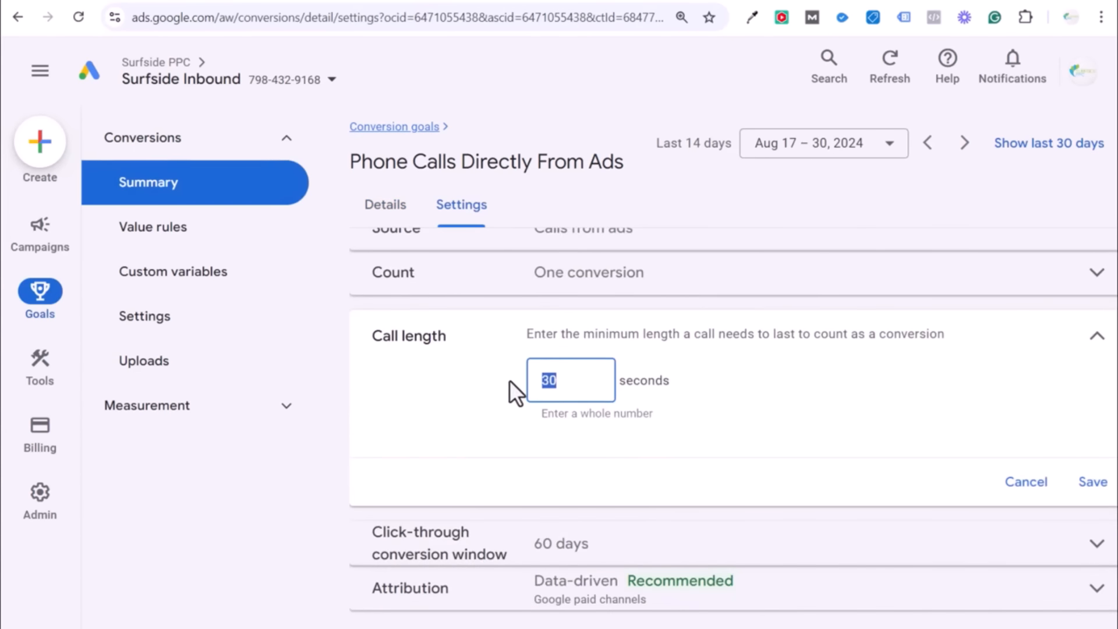
text(60)
drag(573, 382, 463, 382)
text(30)
drag(568, 381, 481, 384)
text(90)
click(704, 384)
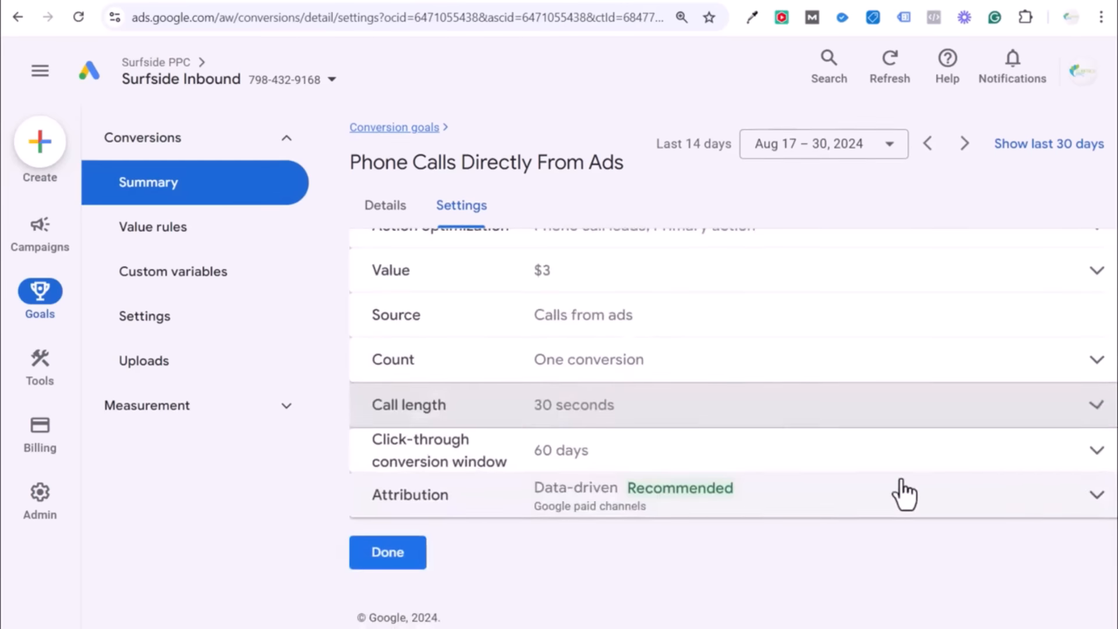
Review the count setting of the Phone Calls Directly From Ads conversion action and save it with One selected.
click(704, 374)
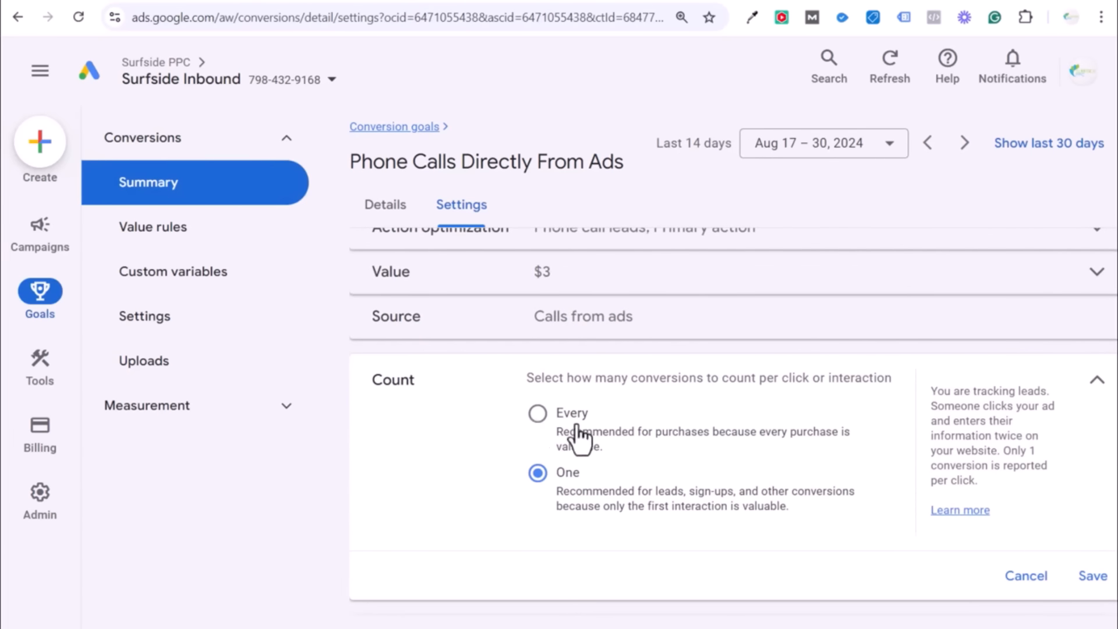
click(1086, 577)
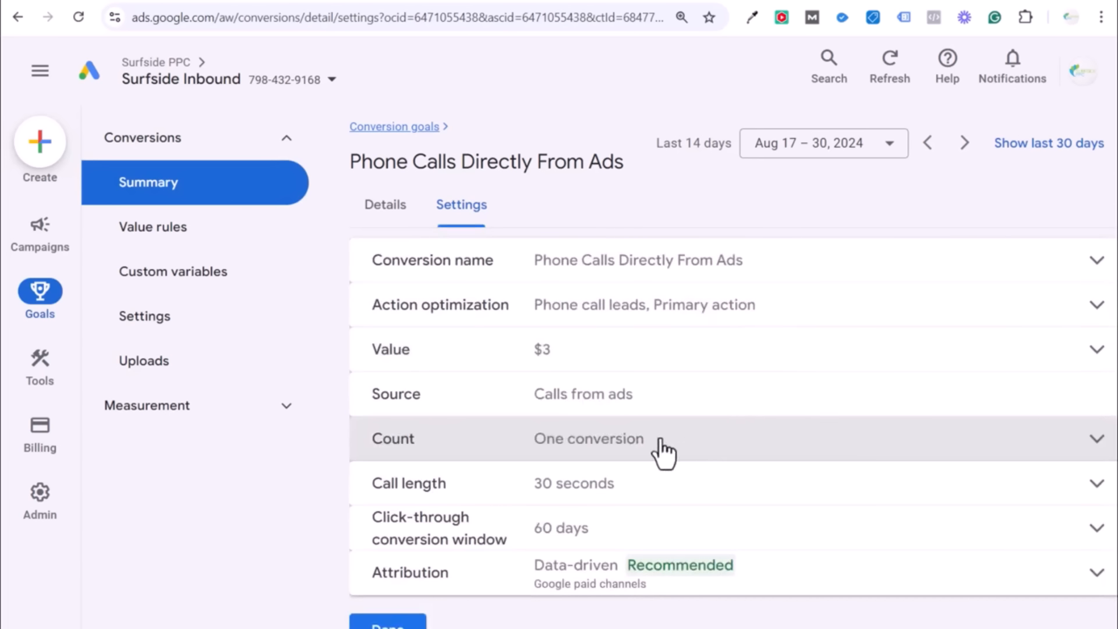
click(254, 192)
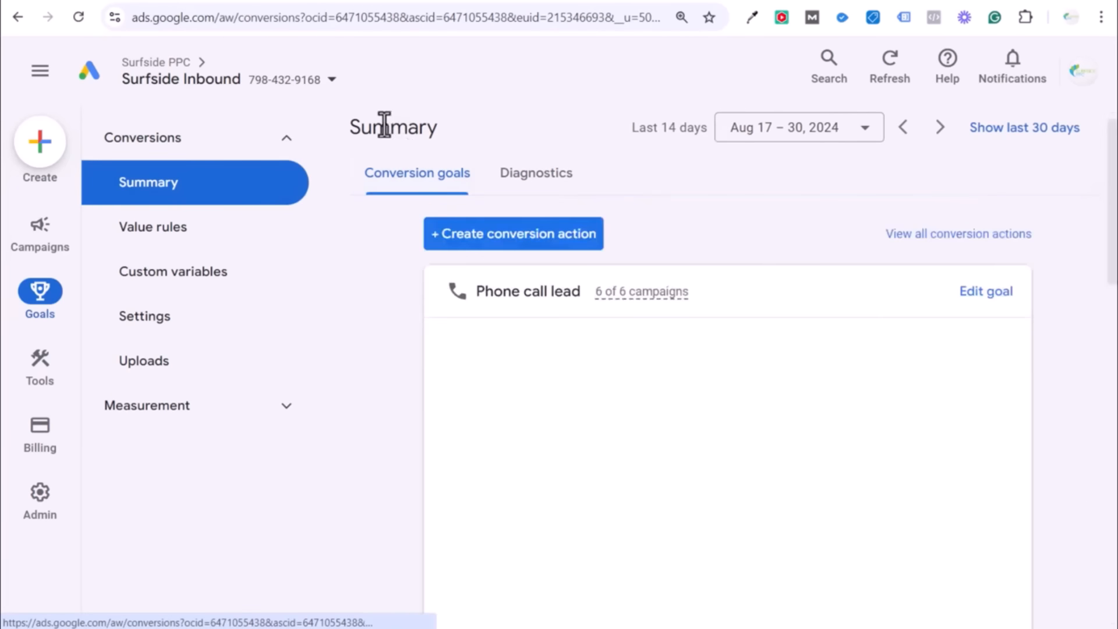
click(499, 234)
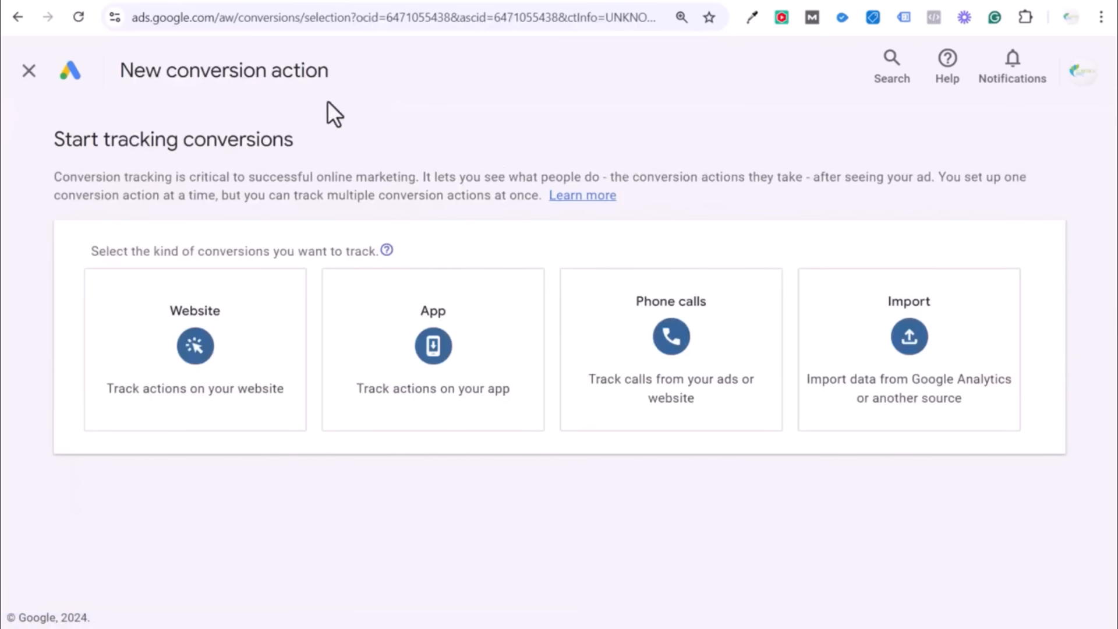
click(666, 314)
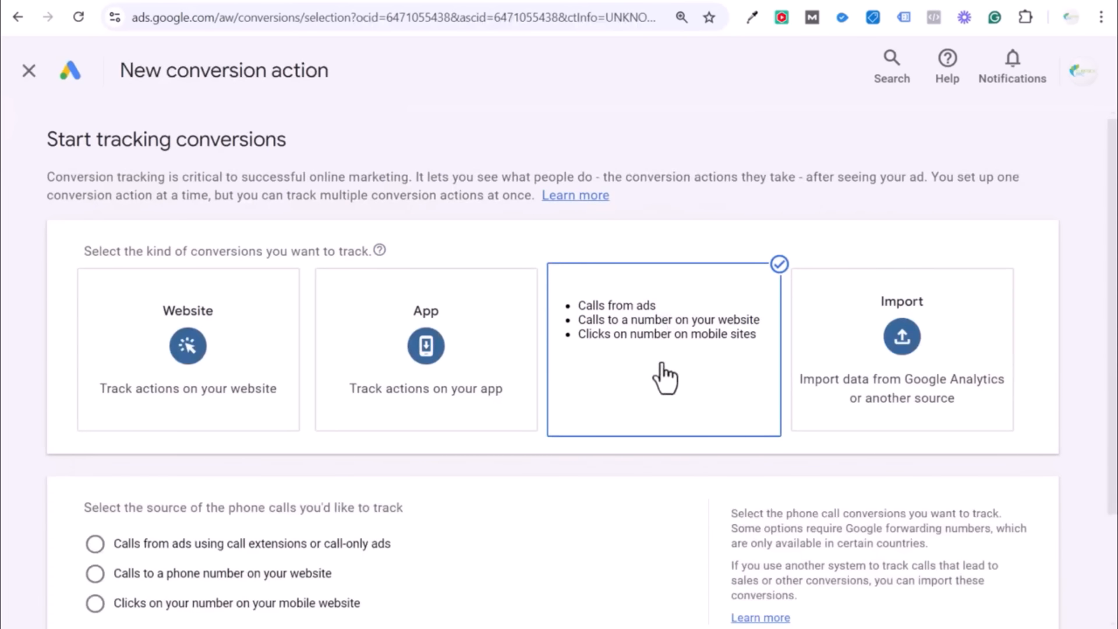
scroll(373, 524, down, 2)
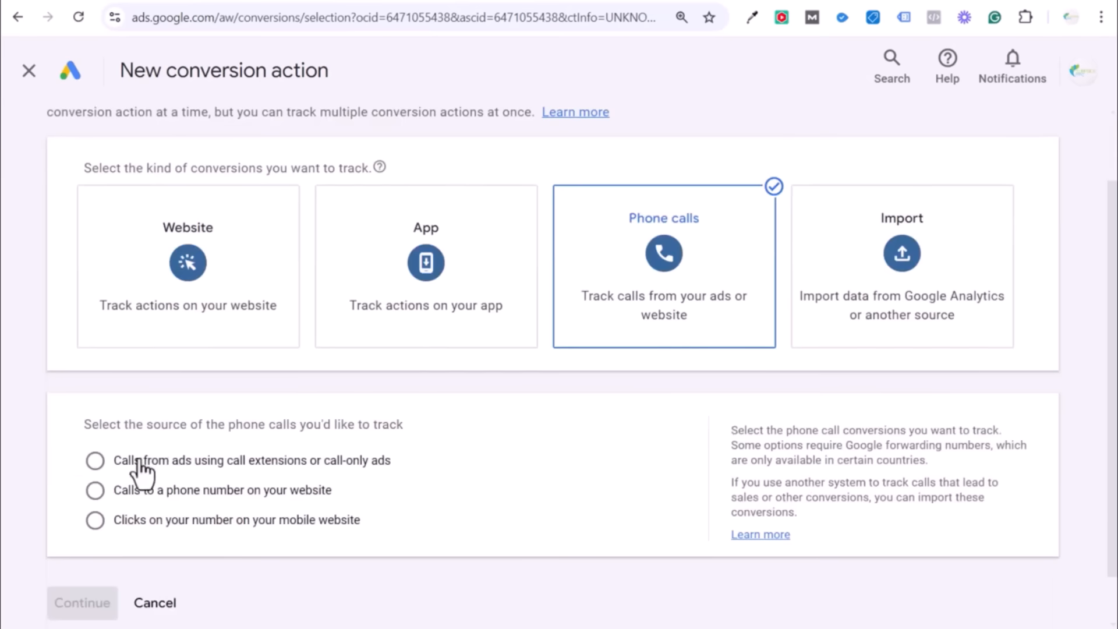
click(146, 457)
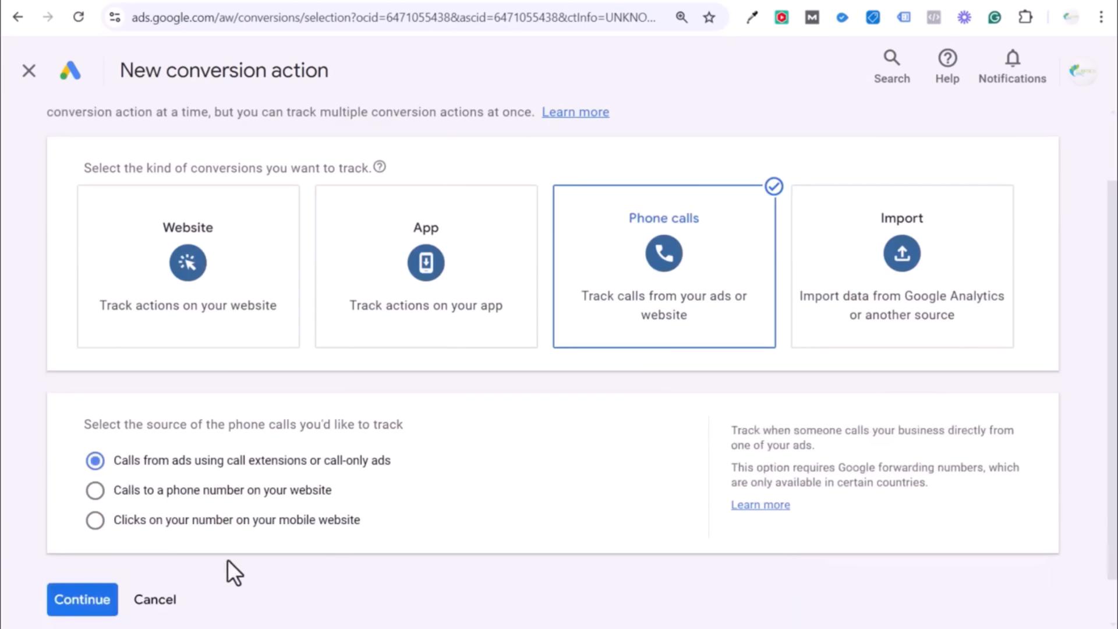
click(82, 602)
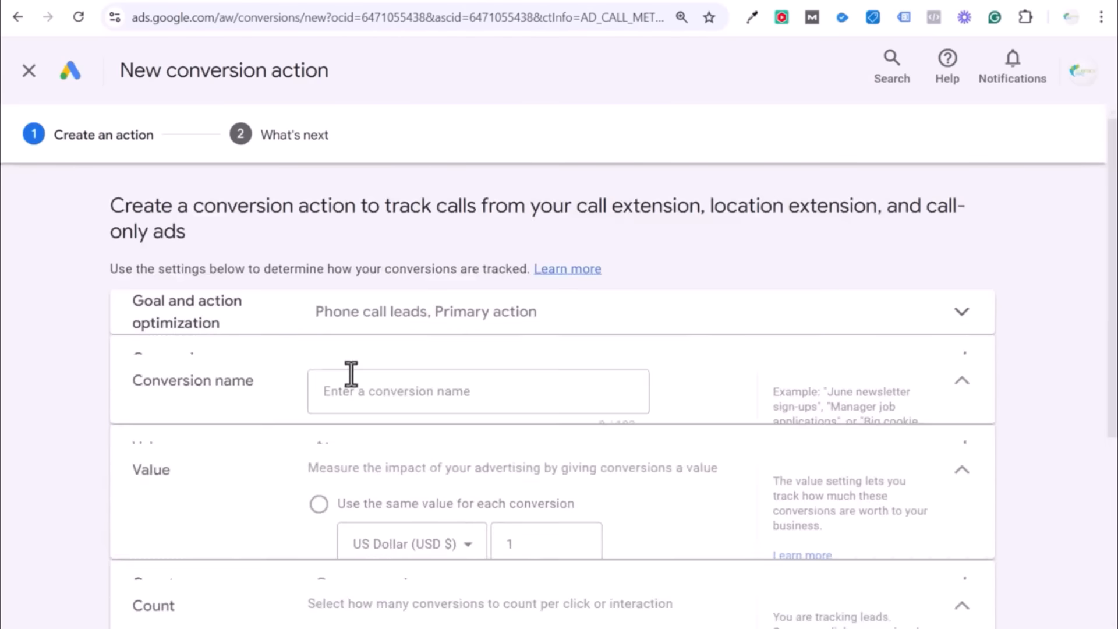
scroll(662, 351, down, 1)
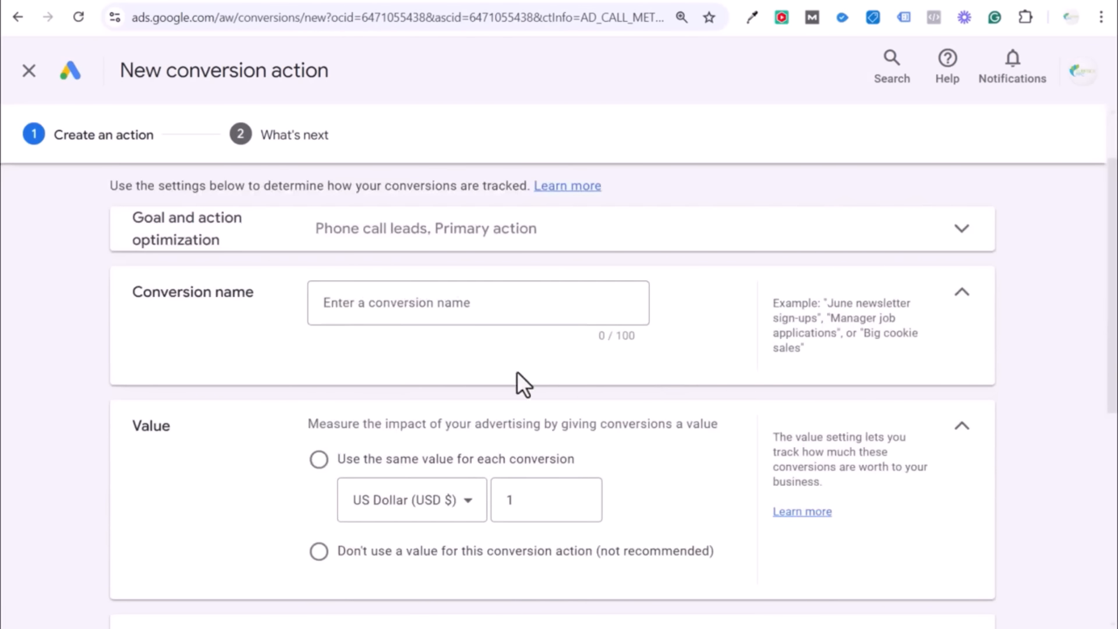
click(359, 463)
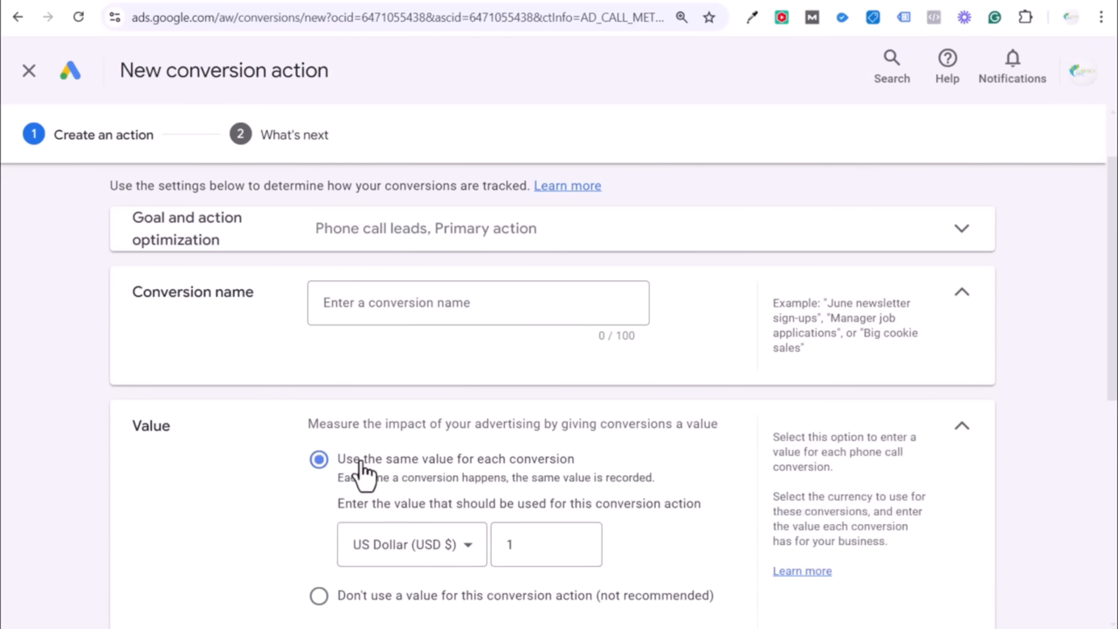
click(581, 544)
scroll(592, 507, down, 2)
scroll(175, 342, down, 4)
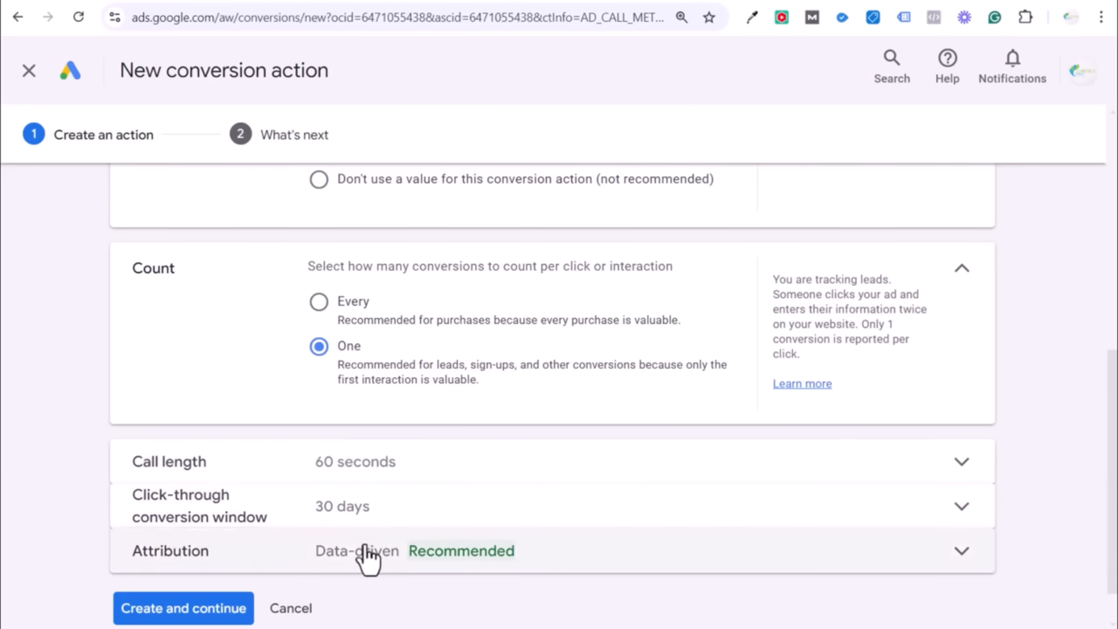
click(294, 607)
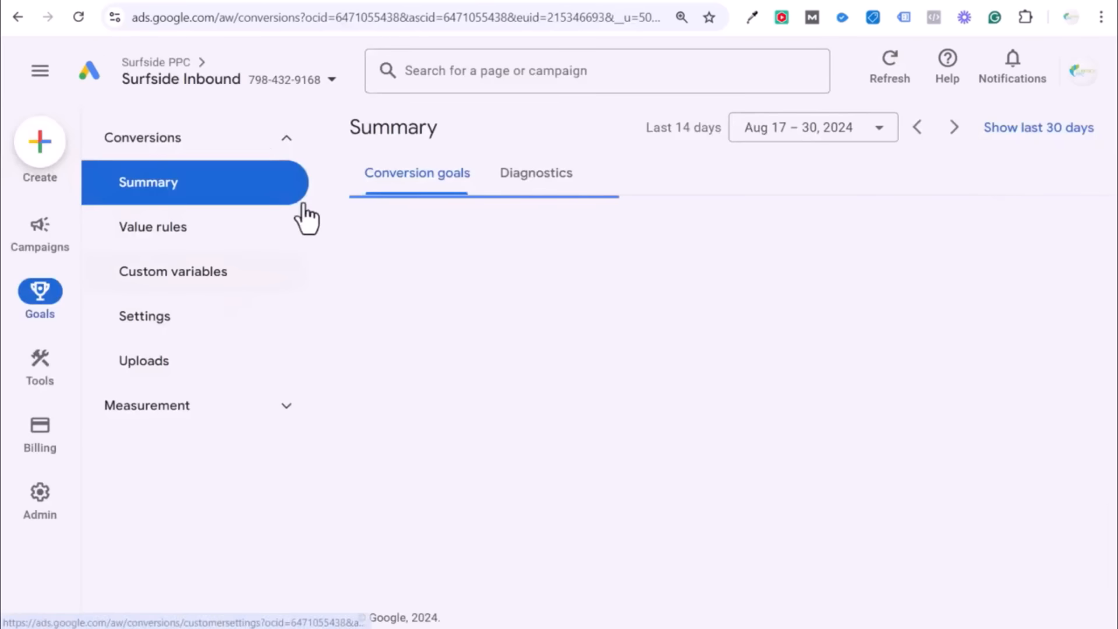
Open the assets report for all campaigns and show only the call assets.
mouse_move(36, 256)
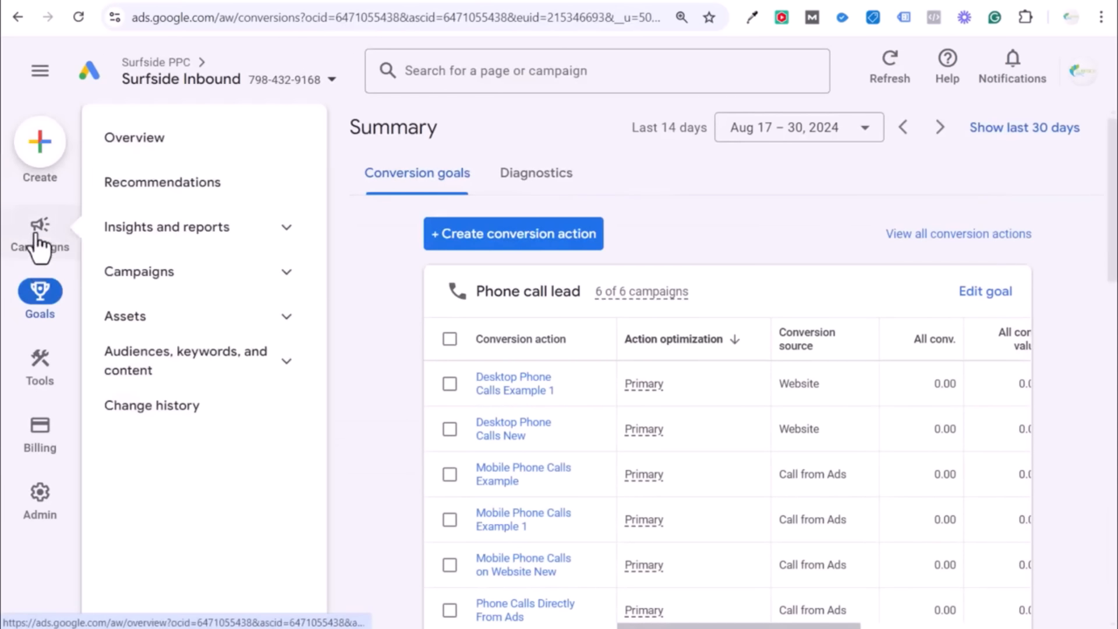
click(222, 274)
click(213, 327)
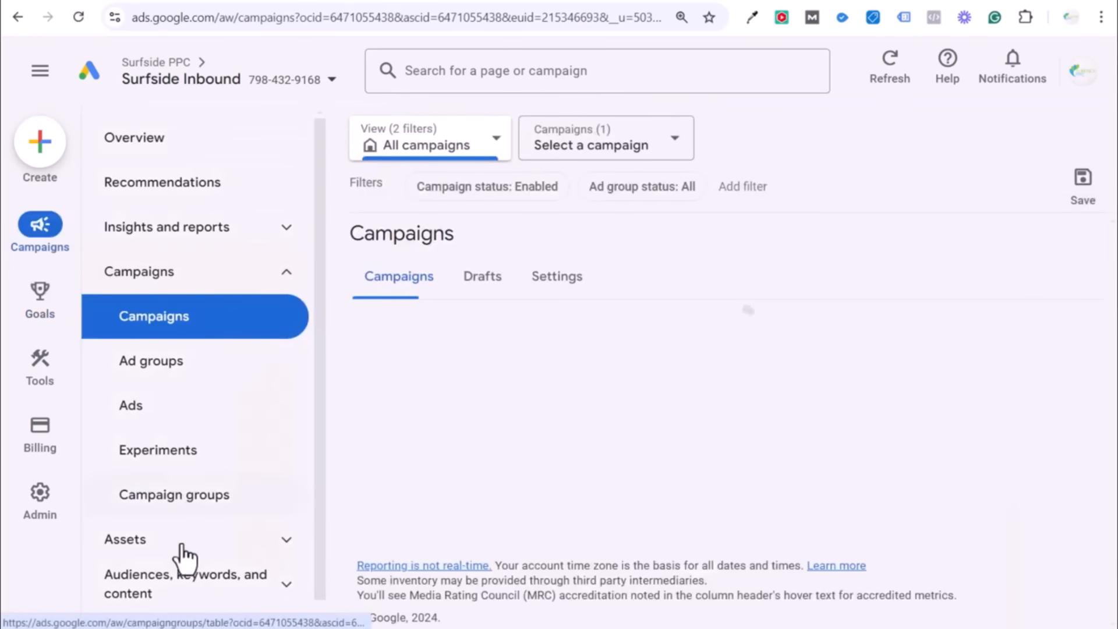
click(205, 552)
click(198, 583)
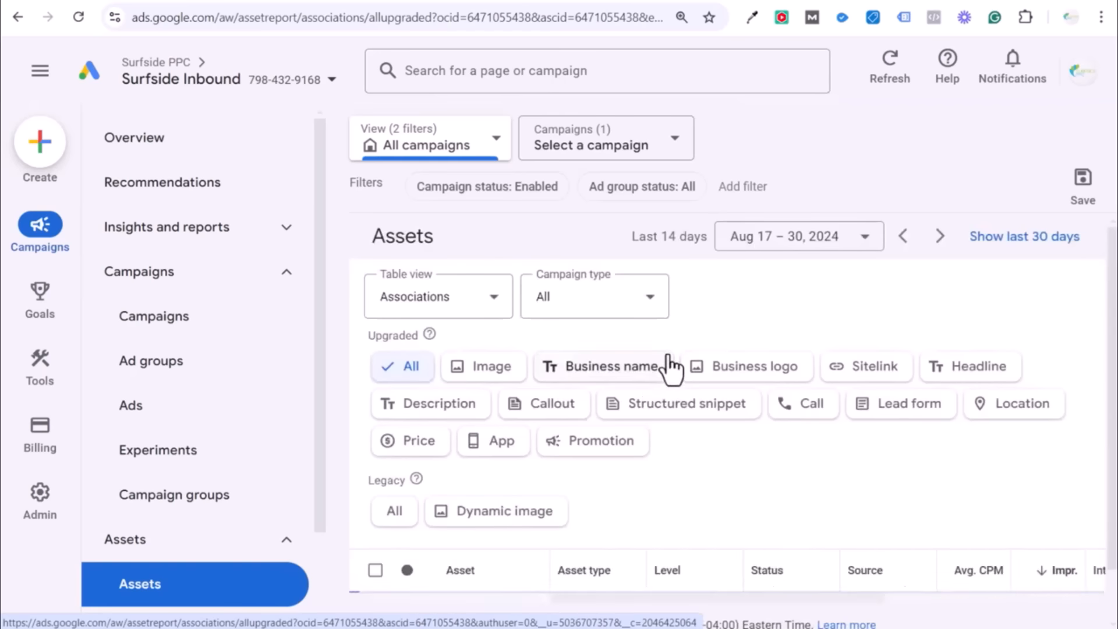
click(815, 407)
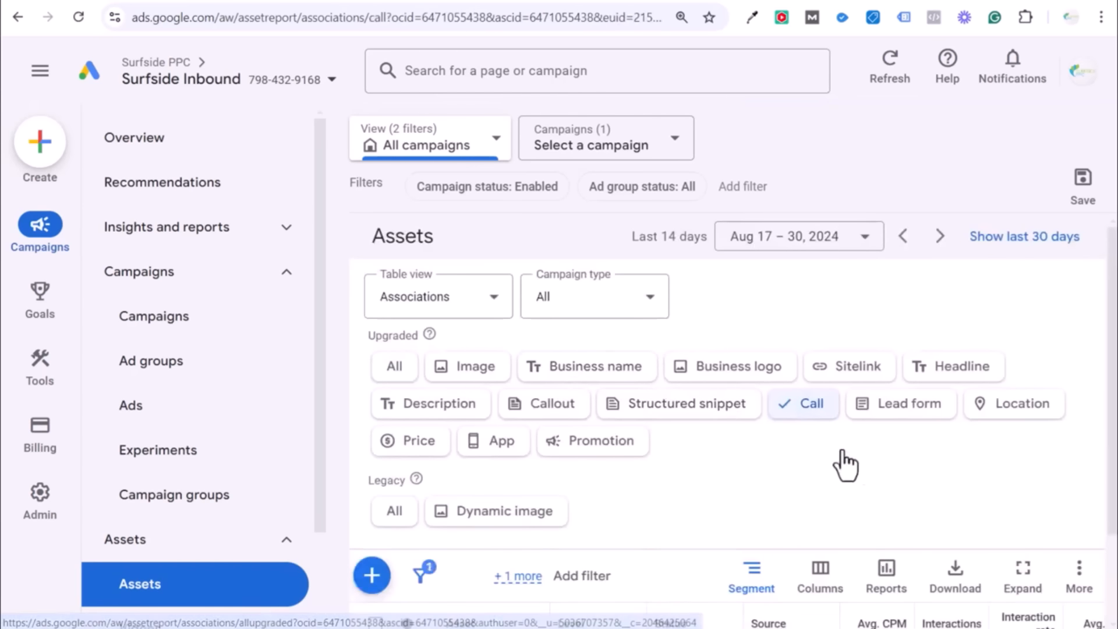
Open the eligible call asset of the Aqua Bliss Care Search Campaign for editing, check its conversion action, and leave without saving.
scroll(838, 408, down, 2)
scroll(841, 367, down, 2)
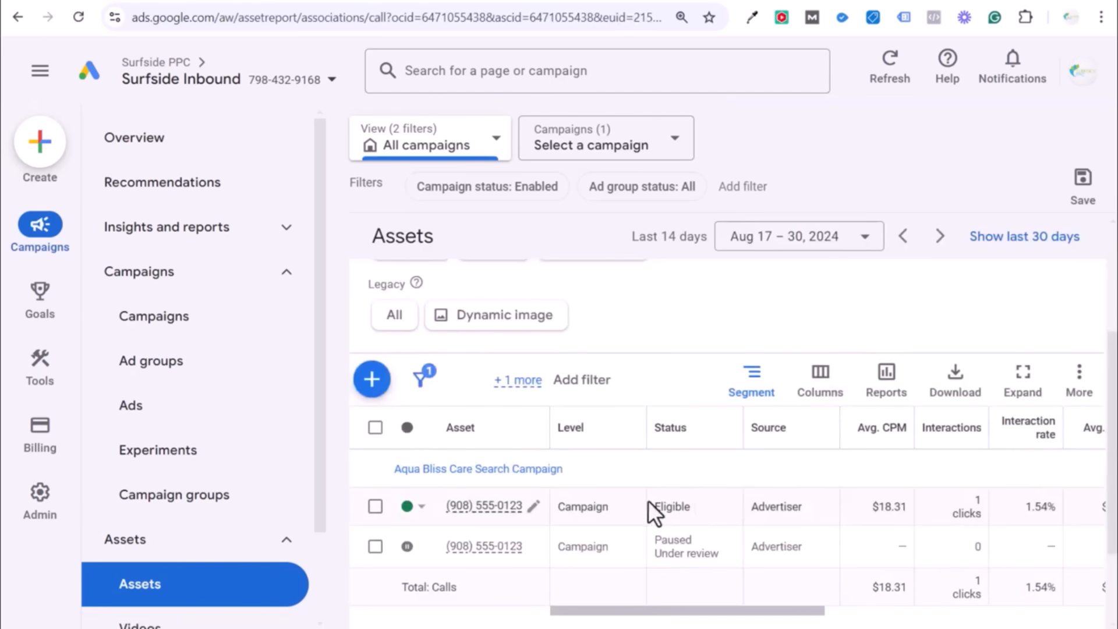
click(533, 508)
click(519, 530)
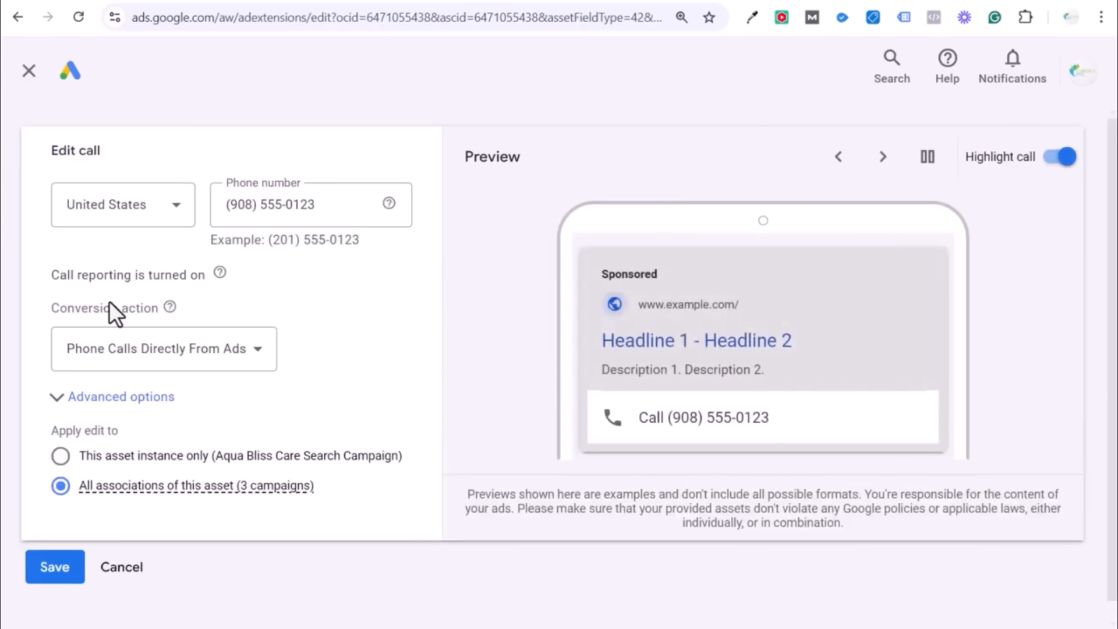
click(122, 567)
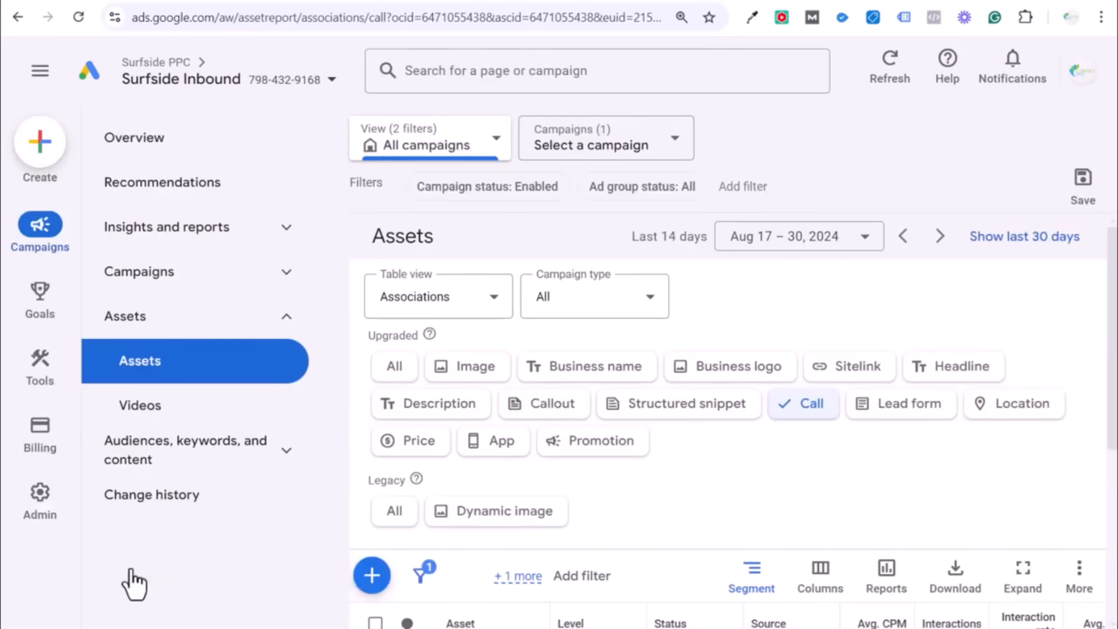
scroll(644, 429, down, 3)
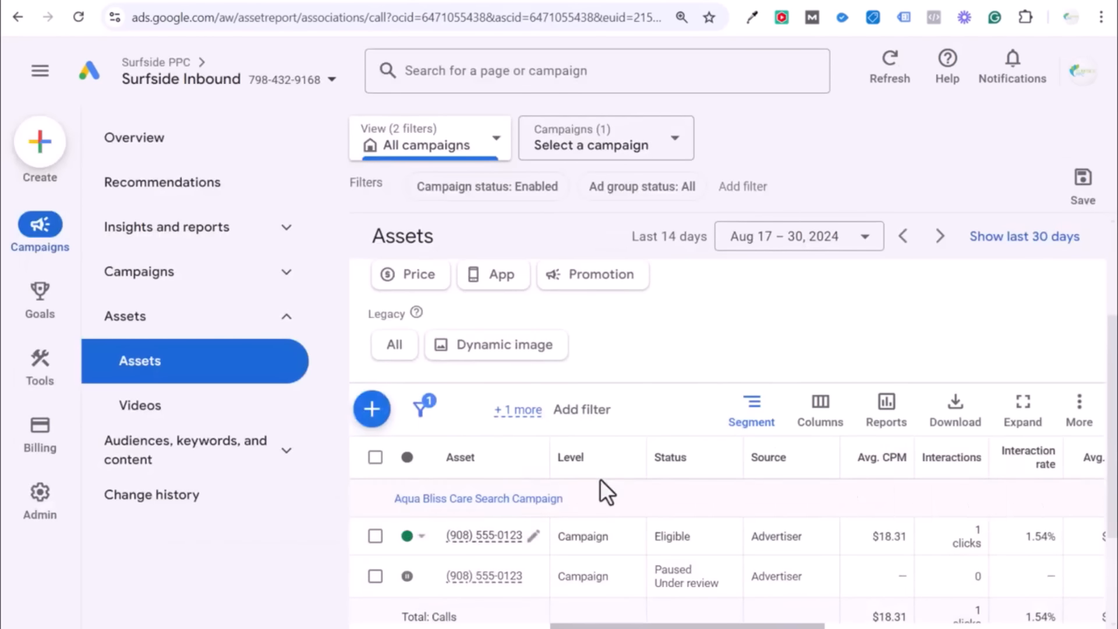
Open the Aqua Bliss Care Search Campaign's settings from the campaigns list, examine its conversion goals, and close the settings.
click(192, 272)
click(207, 318)
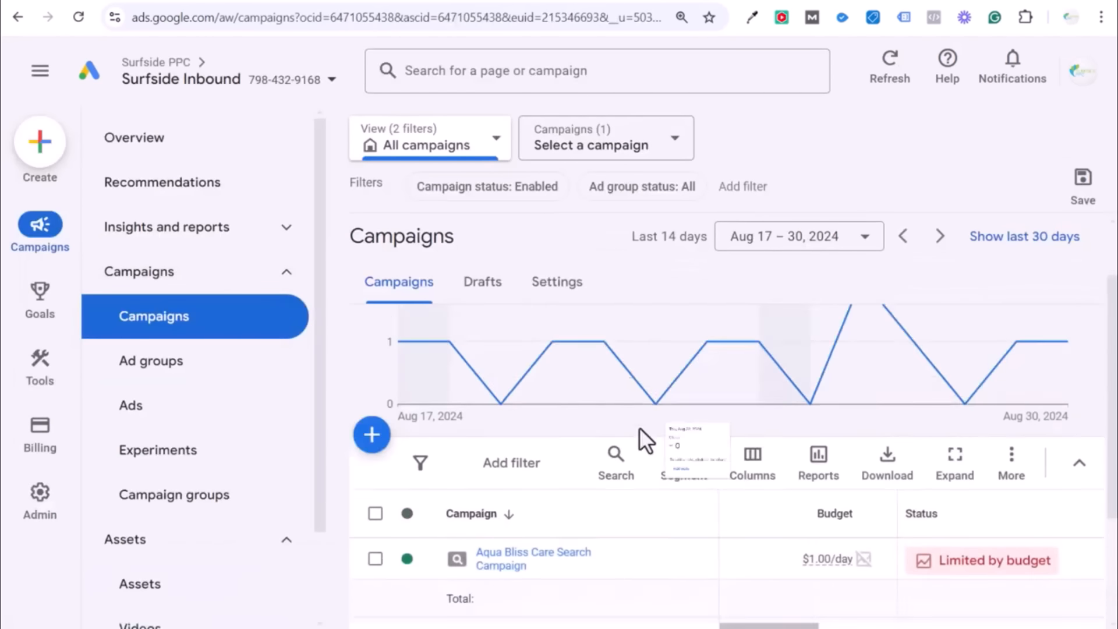
click(696, 481)
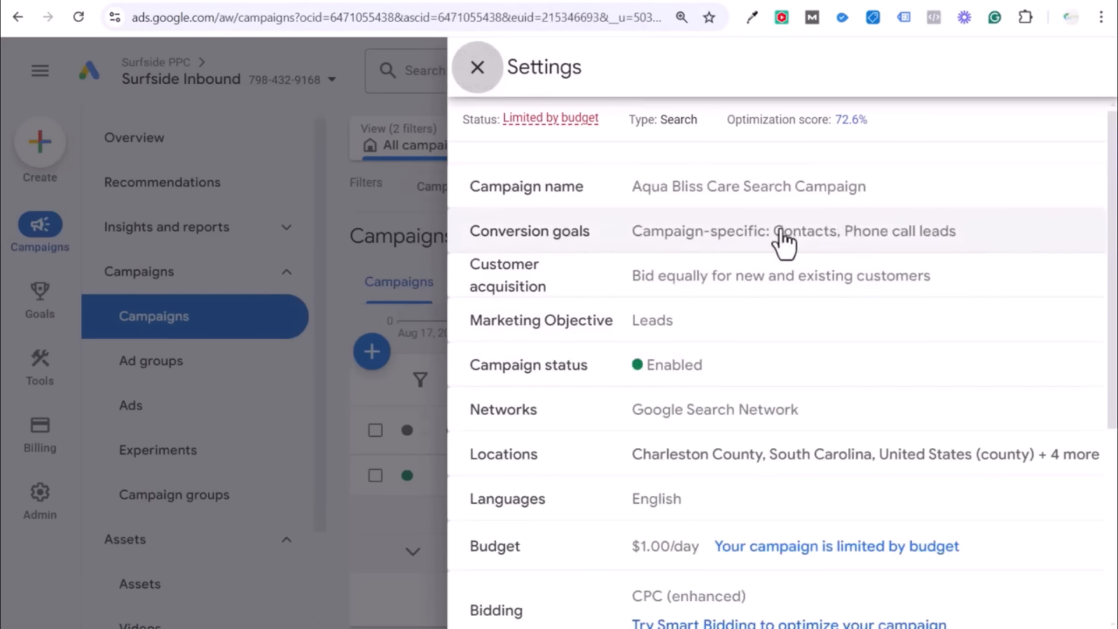
click(834, 236)
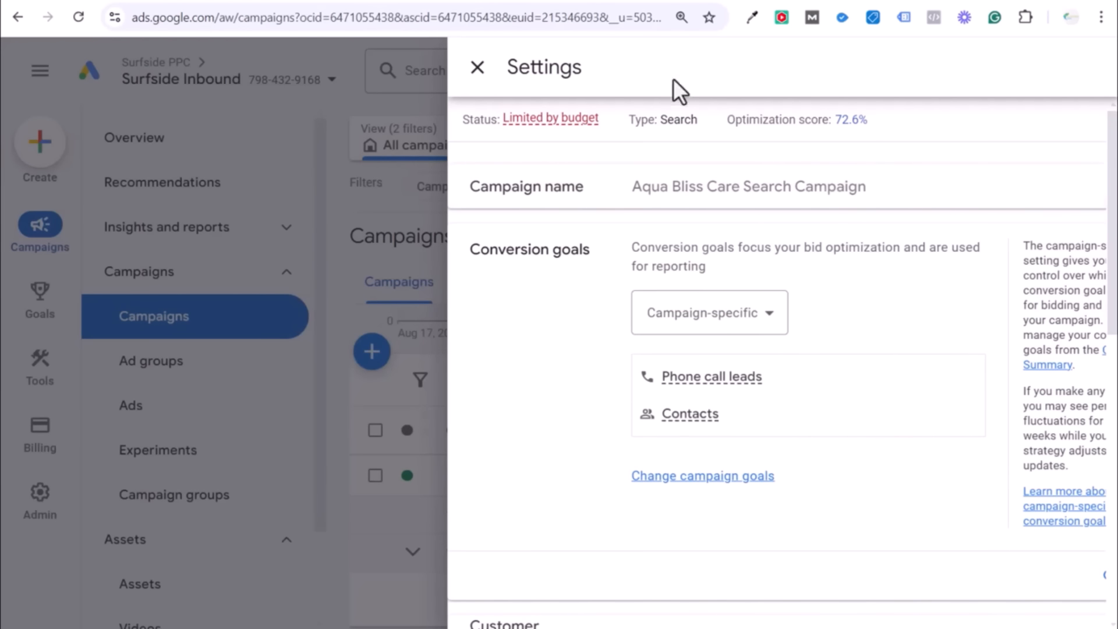
click(477, 67)
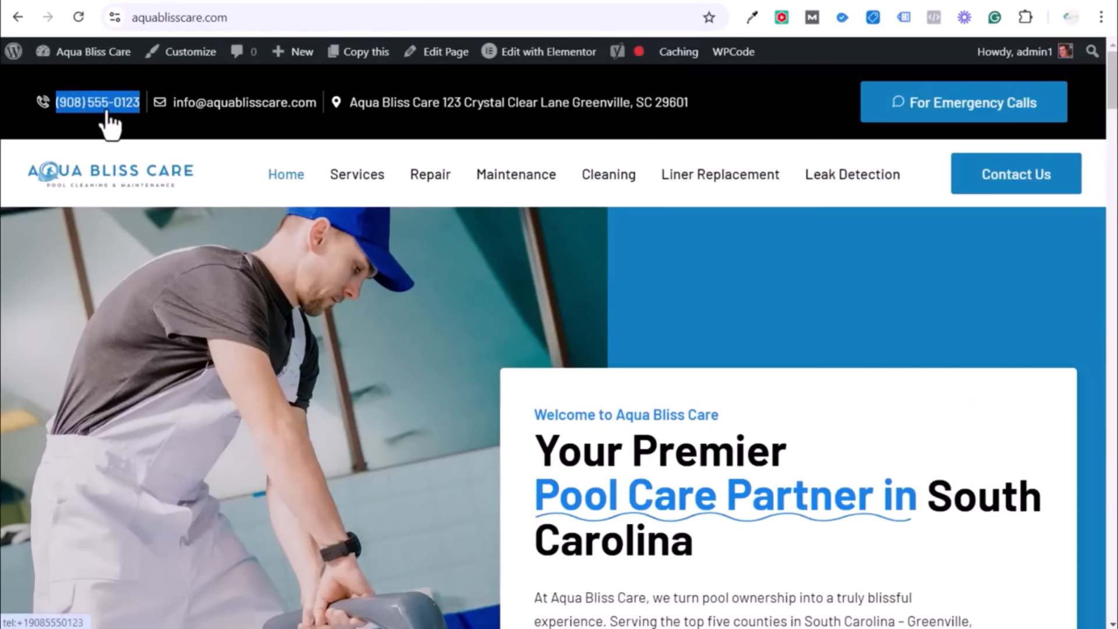
On the Aqua Bliss Care website, open the Liner Replacement page and examine its call and text buttons.
click(110, 127)
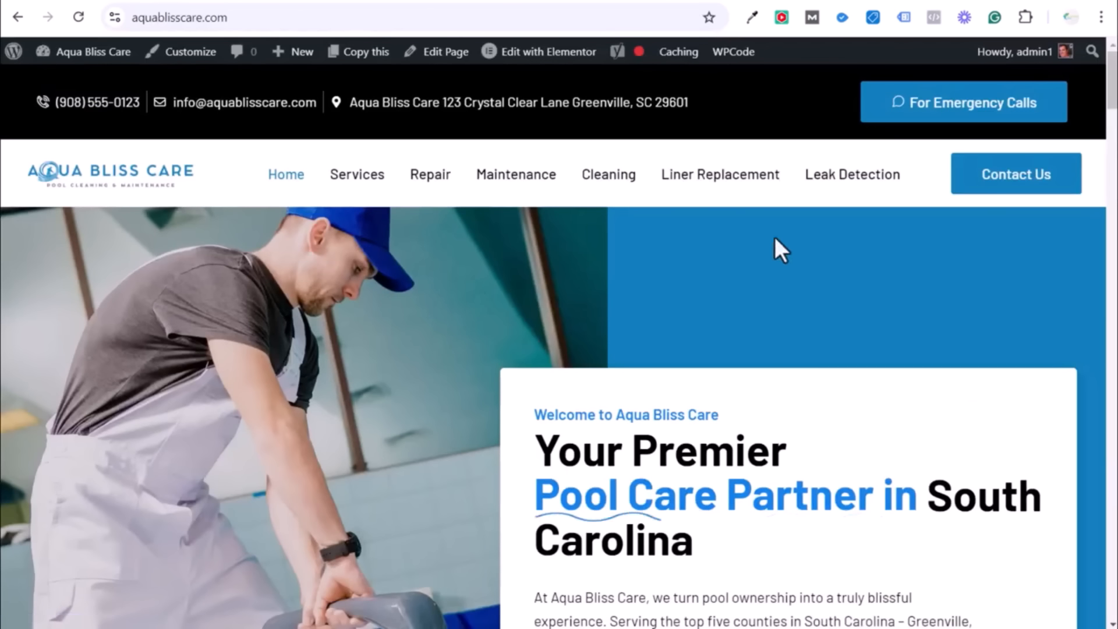
click(738, 181)
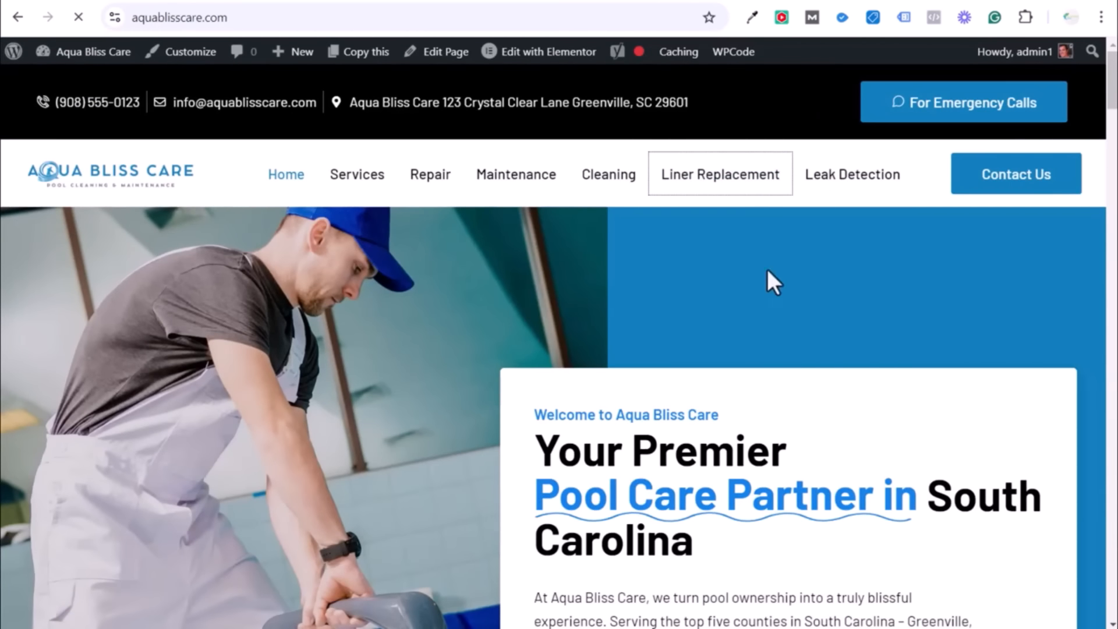
scroll(731, 399, down, 8)
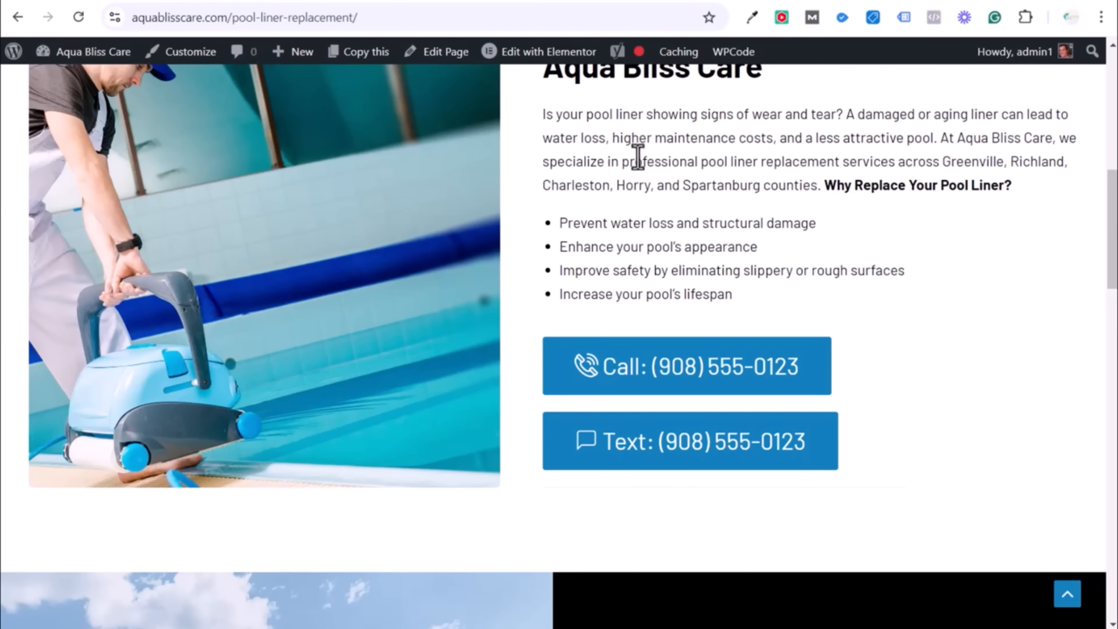
click(521, 3)
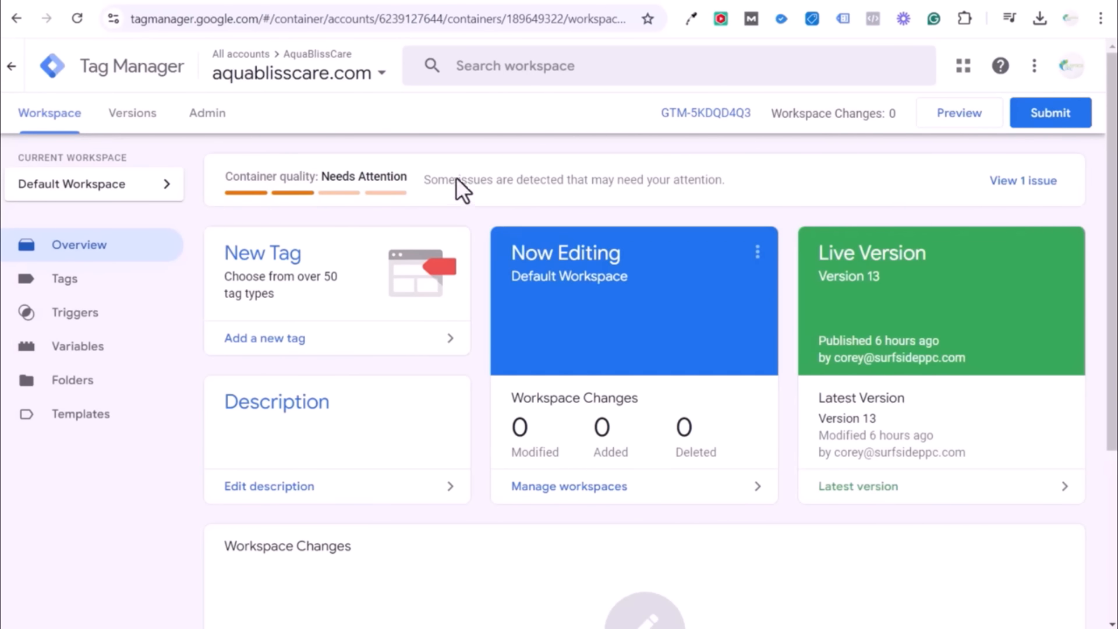
drag(456, 177, 212, 10)
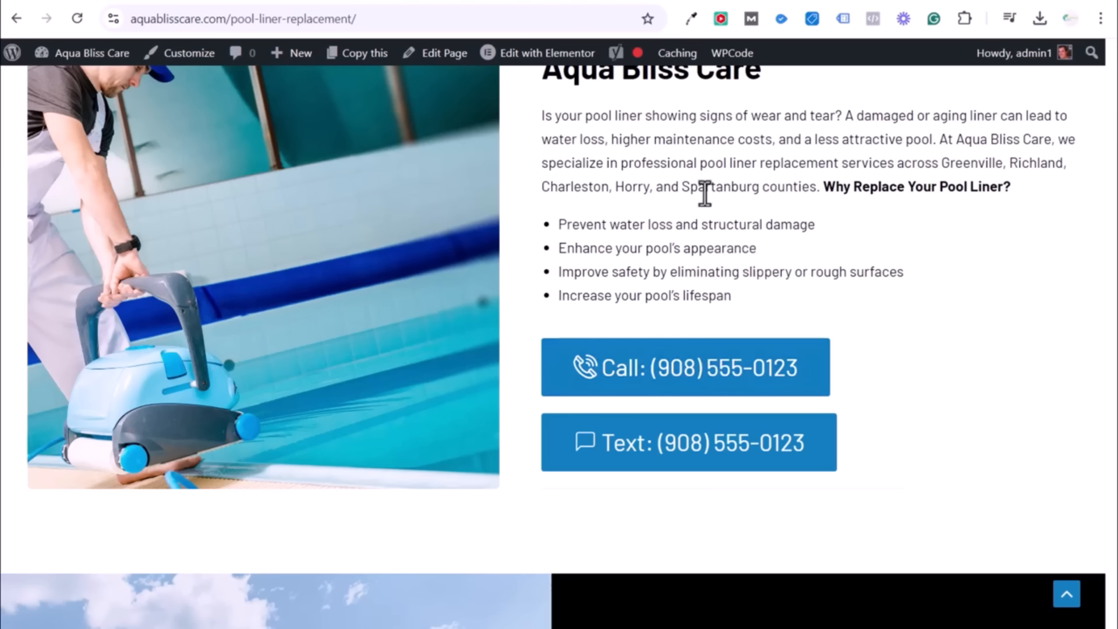
click(137, 3)
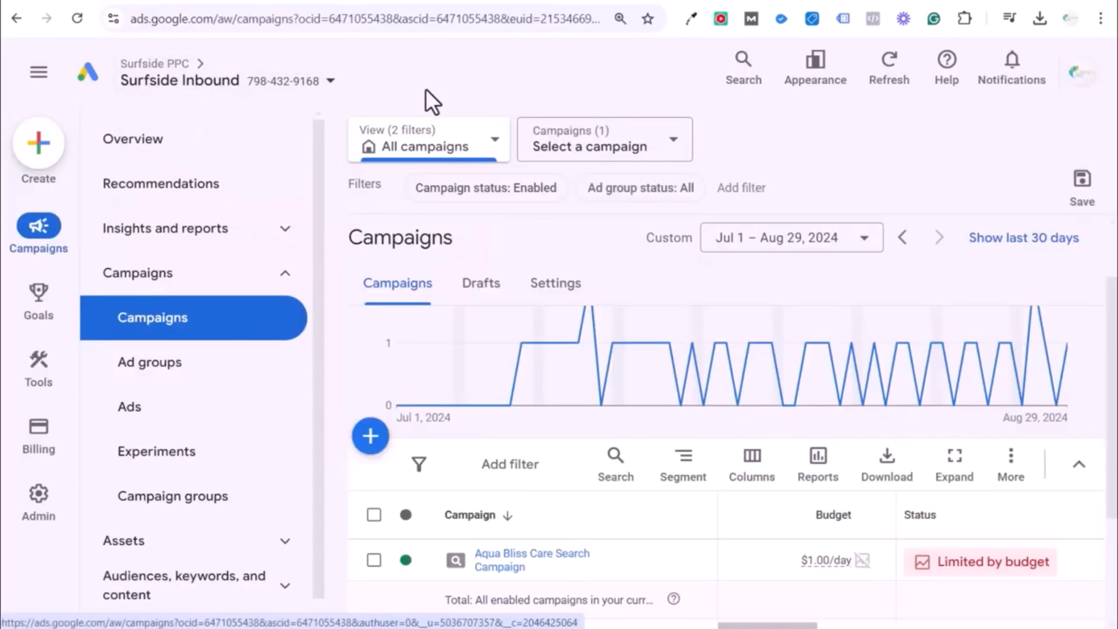
click(110, 3)
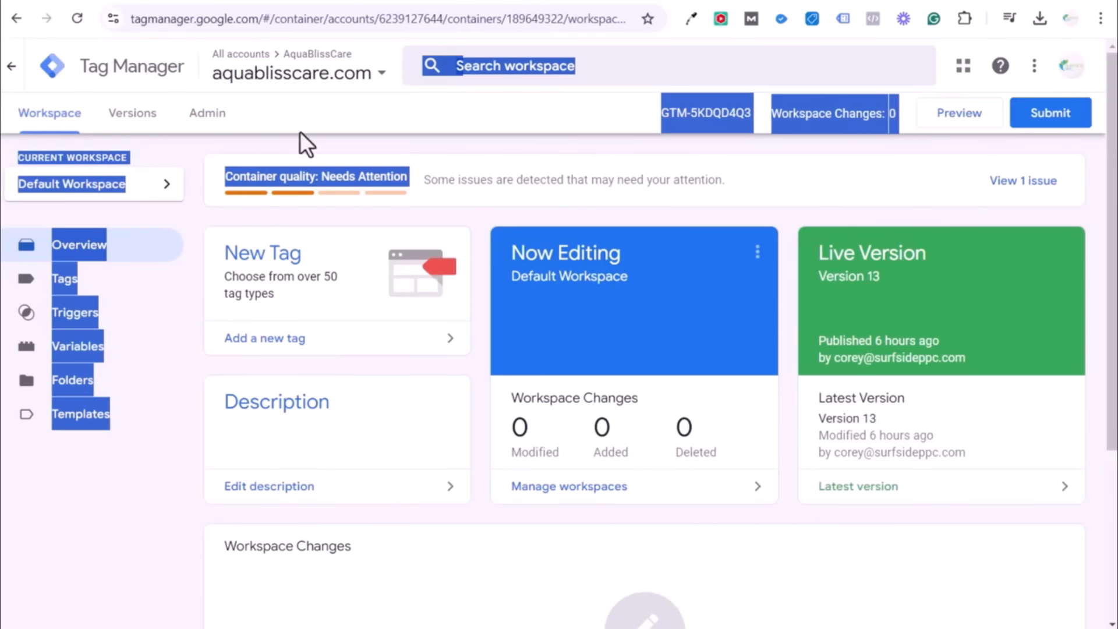
click(334, 149)
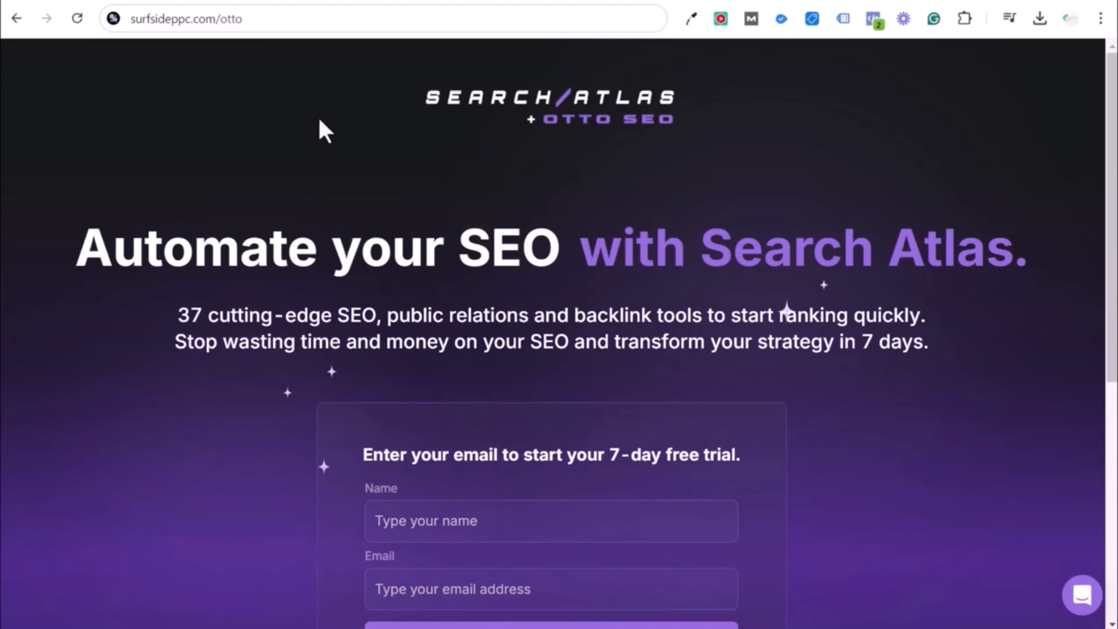
Switch to Google Tag Manager and open the Install Google Tag Manager instructions for the aquablisscare.com container.
click(111, 3)
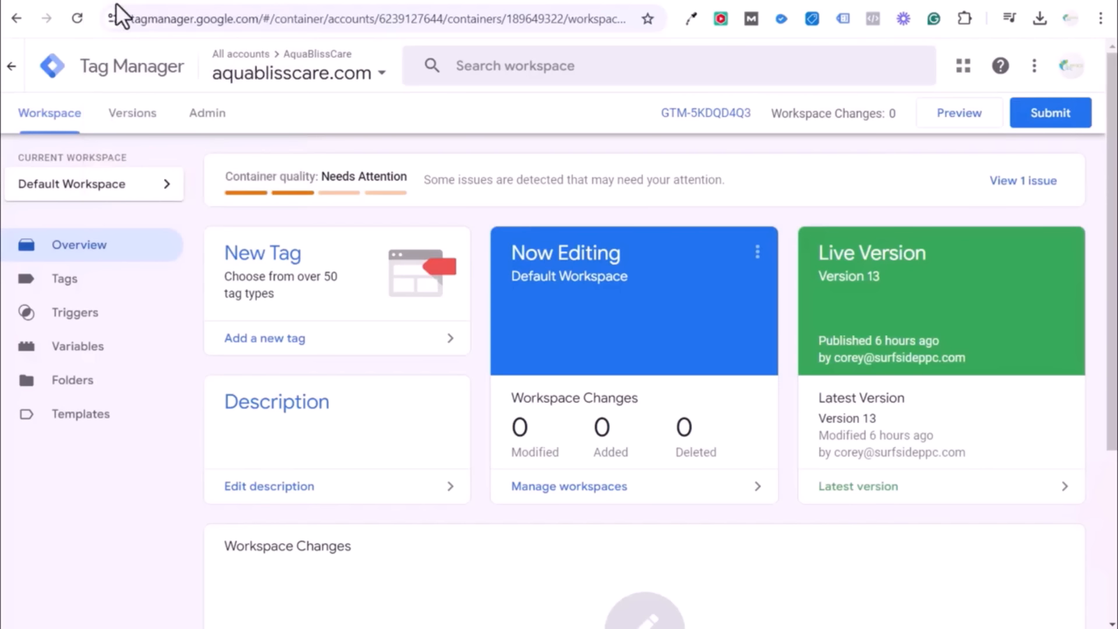
click(216, 119)
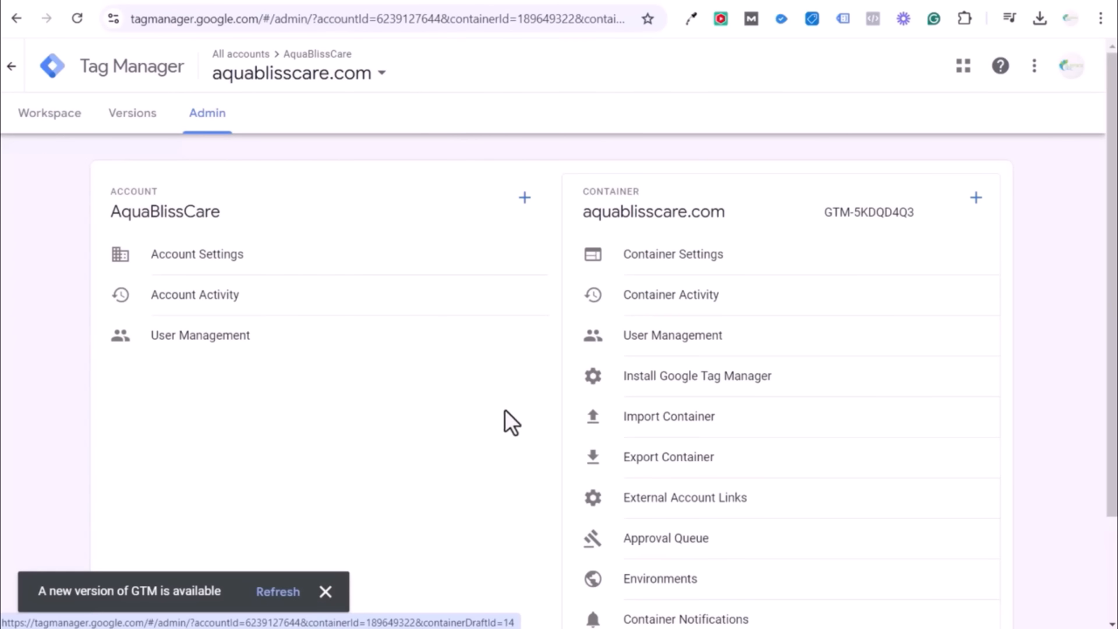
click(710, 384)
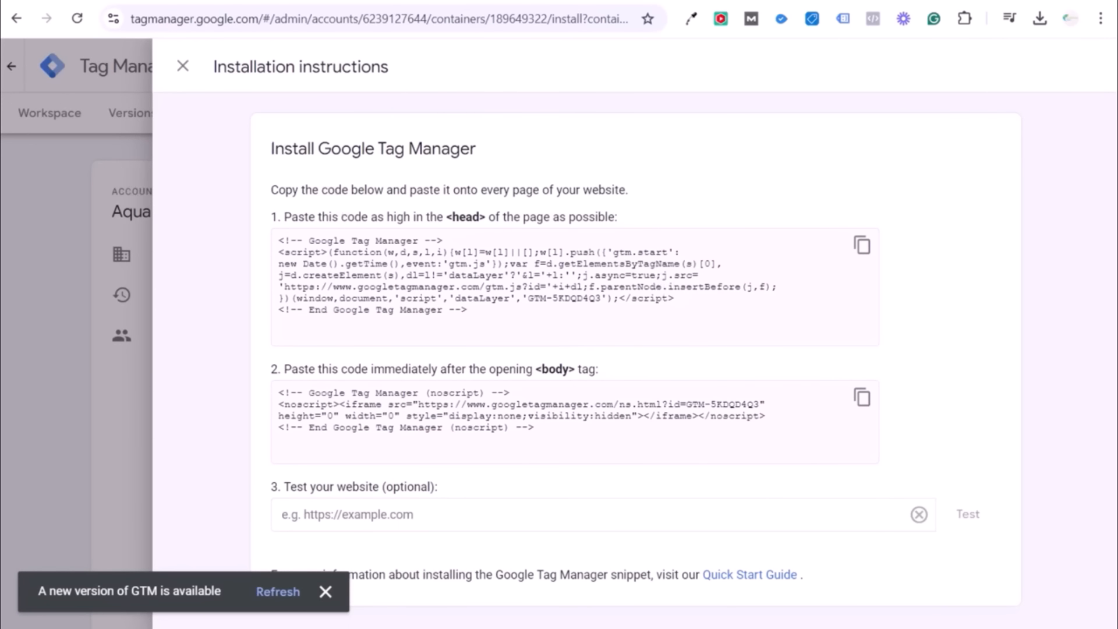
Copy the head snippet from the Tag Manager installation instructions and check it against the Header code in WPCode's Global Header and Footer.
click(177, 3)
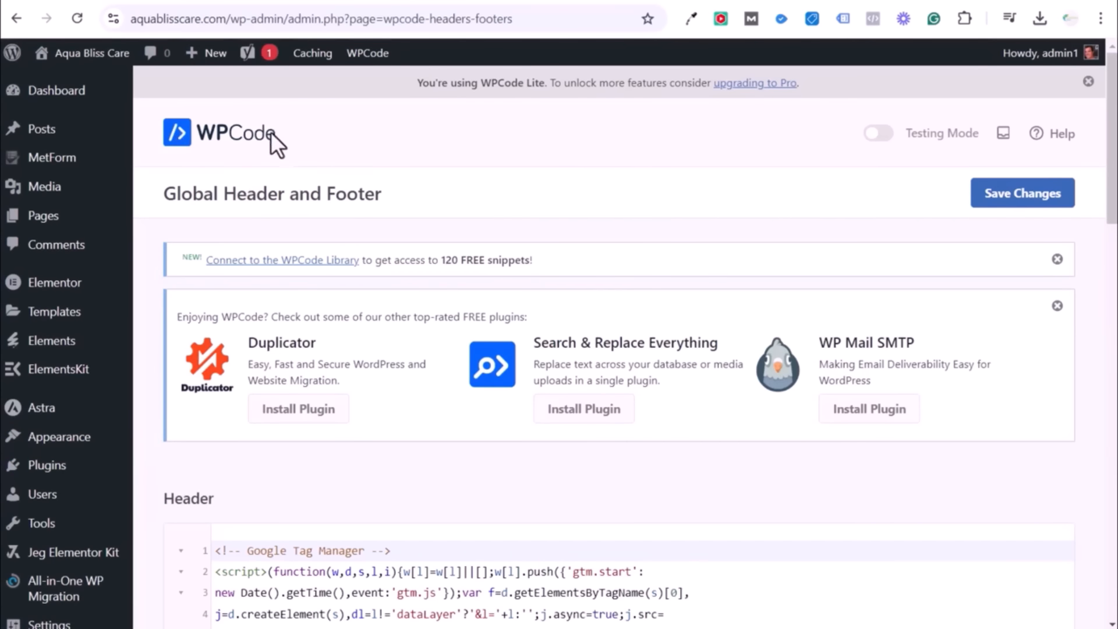
scroll(146, 320, down, 7)
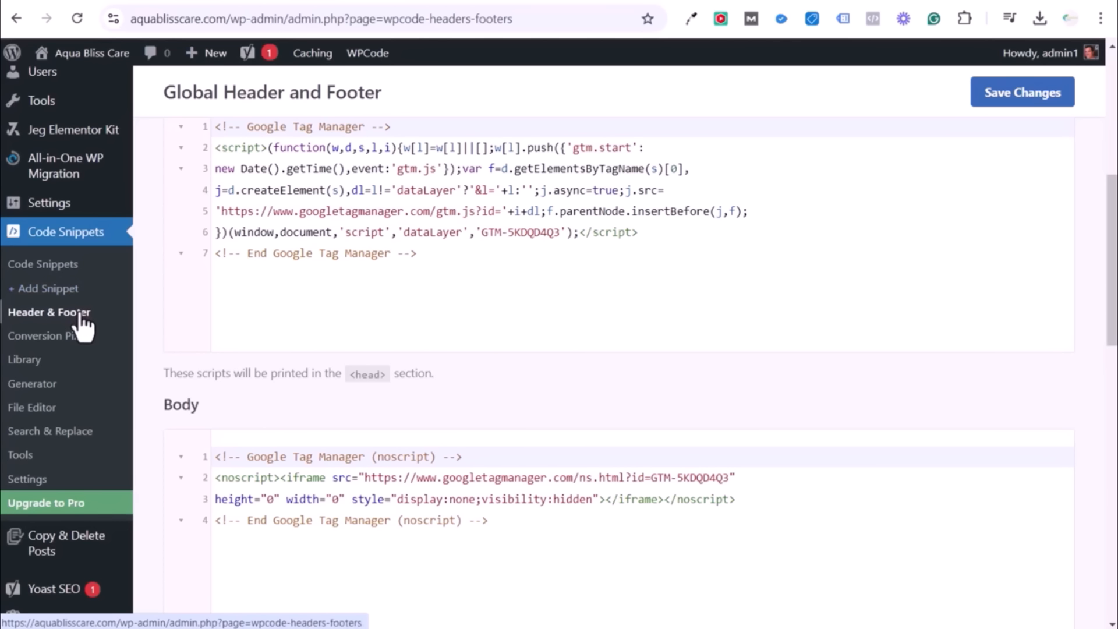
click(111, 2)
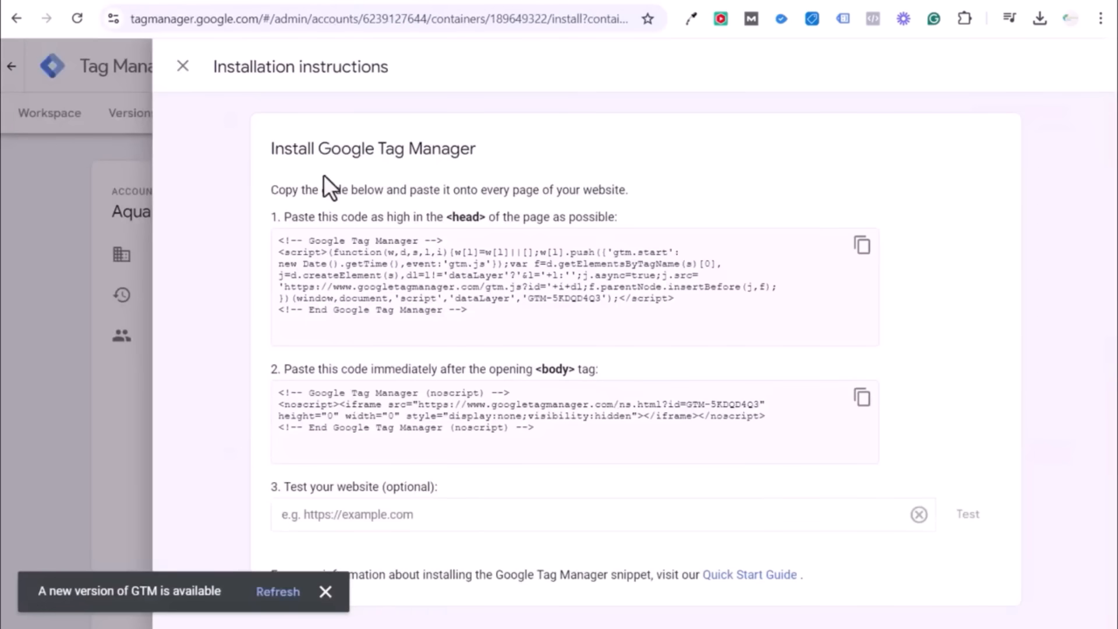
click(861, 247)
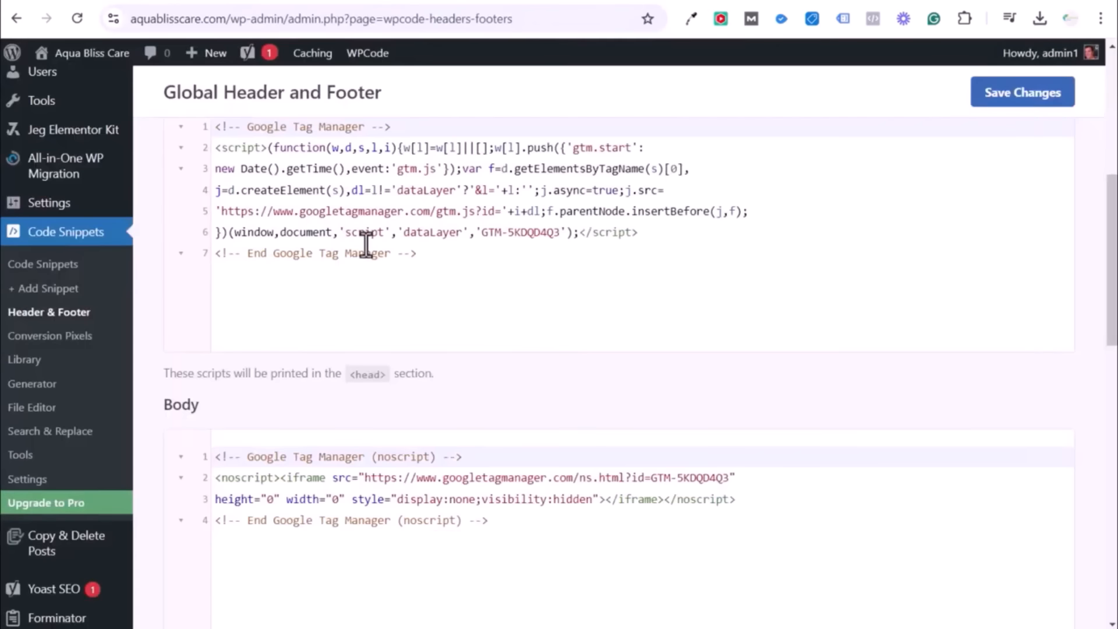
click(585, 294)
scroll(418, 332, up, 3)
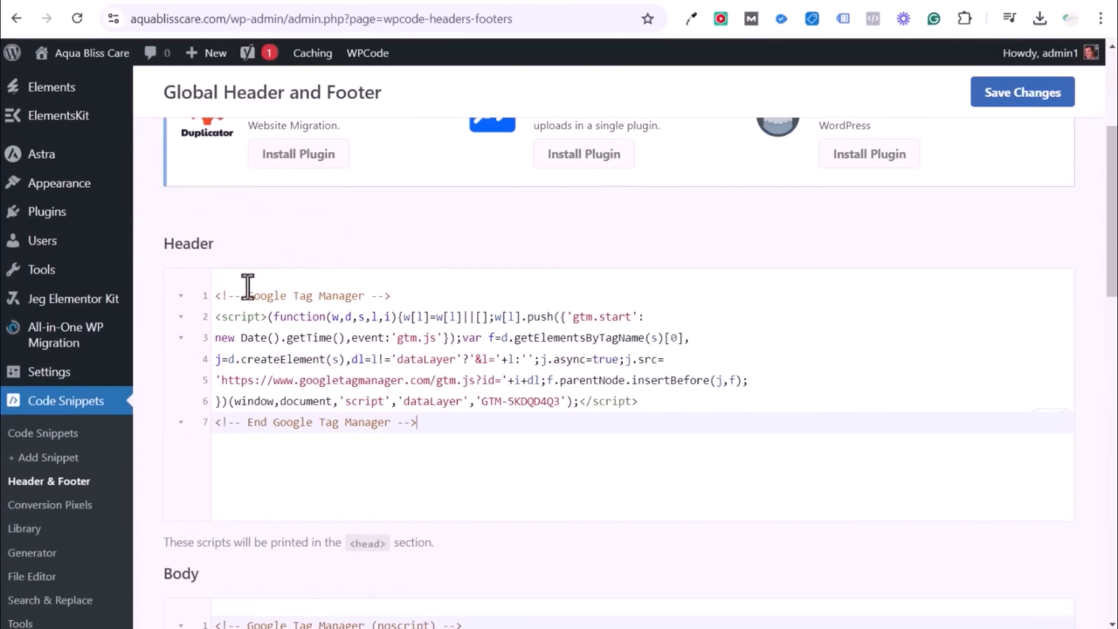
Check WPCode's Body code and its placement note against the Tag Manager instruction for the snippet after the opening body tag.
scroll(262, 249, down, 4)
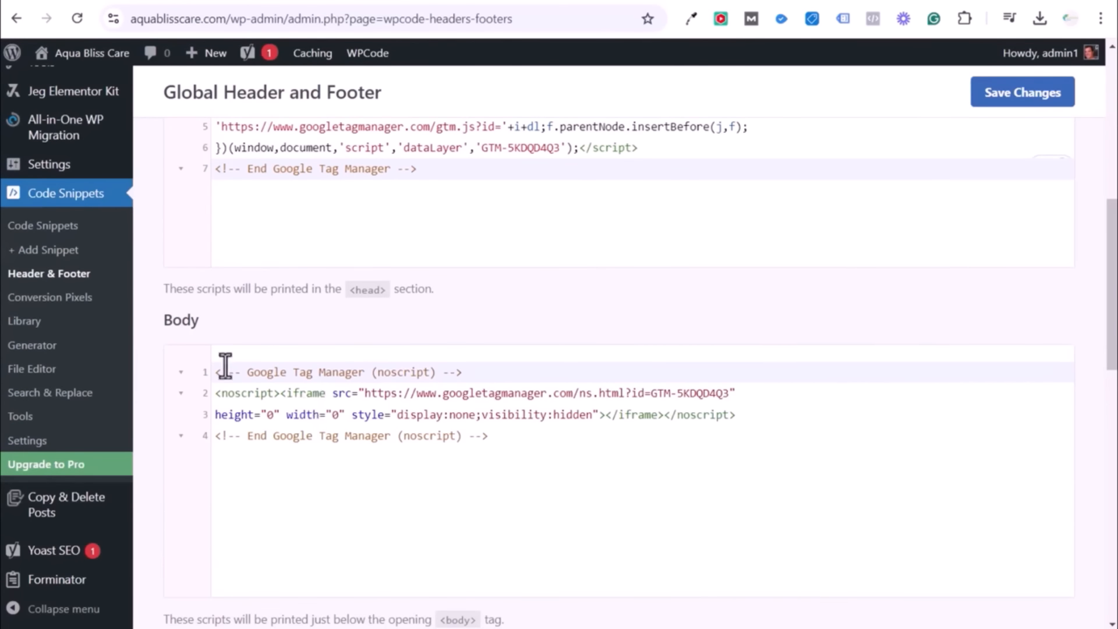
drag(173, 320, 167, 320)
scroll(361, 349, down, 4)
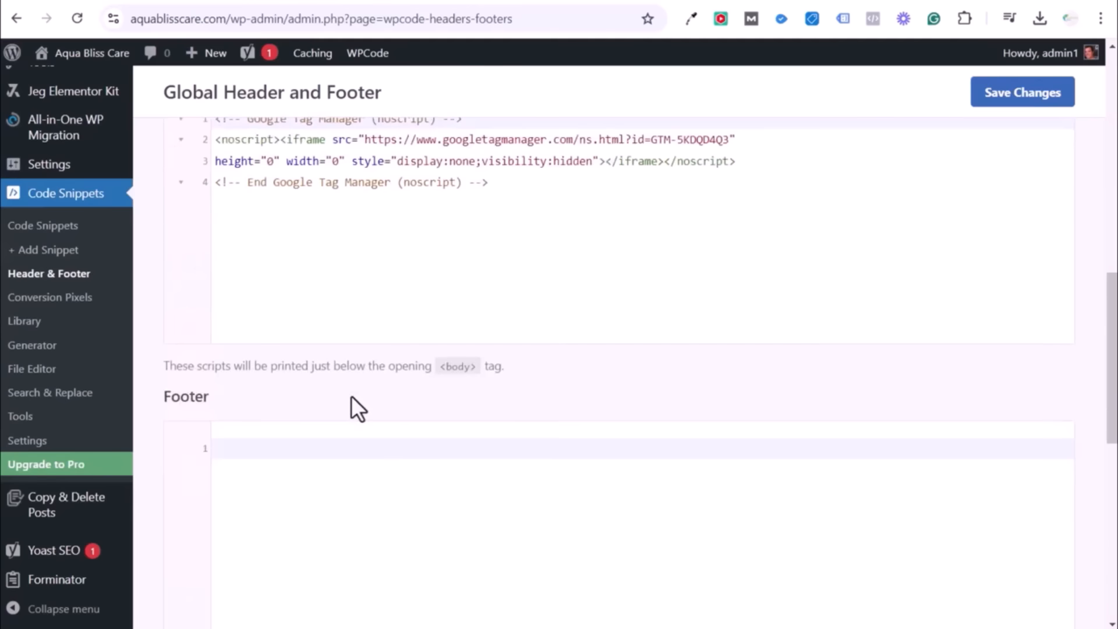
drag(345, 367, 531, 370)
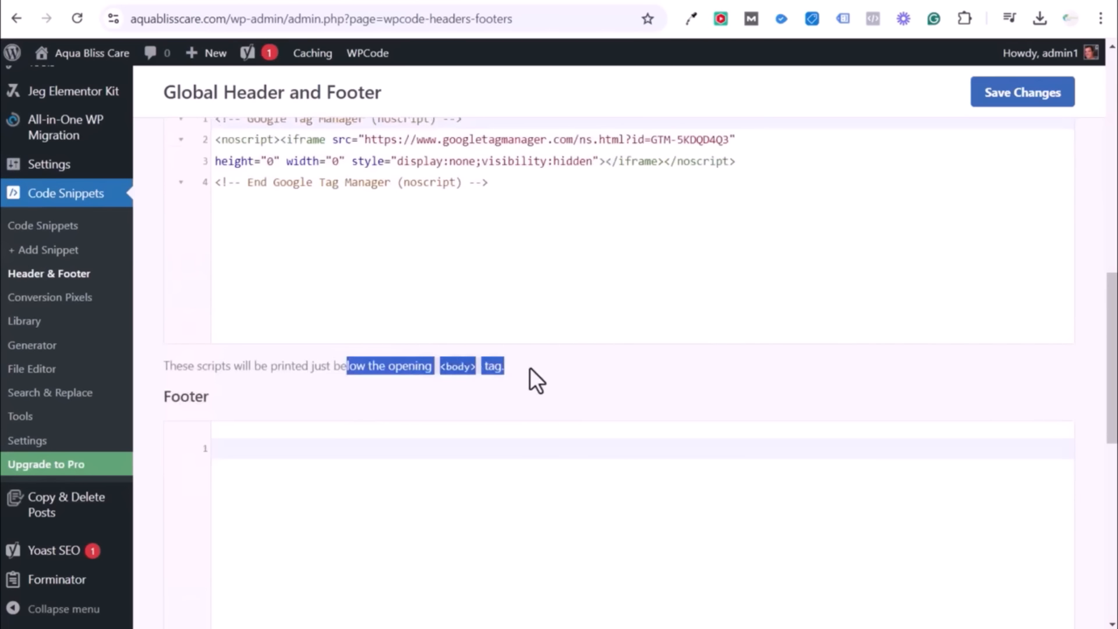
click(562, 366)
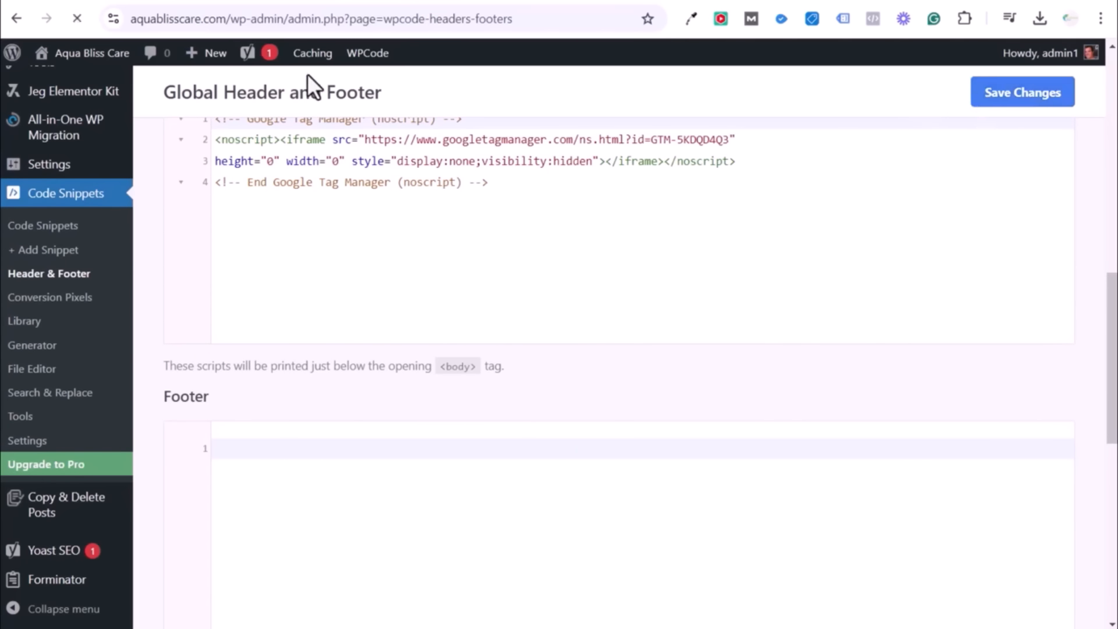
click(111, 4)
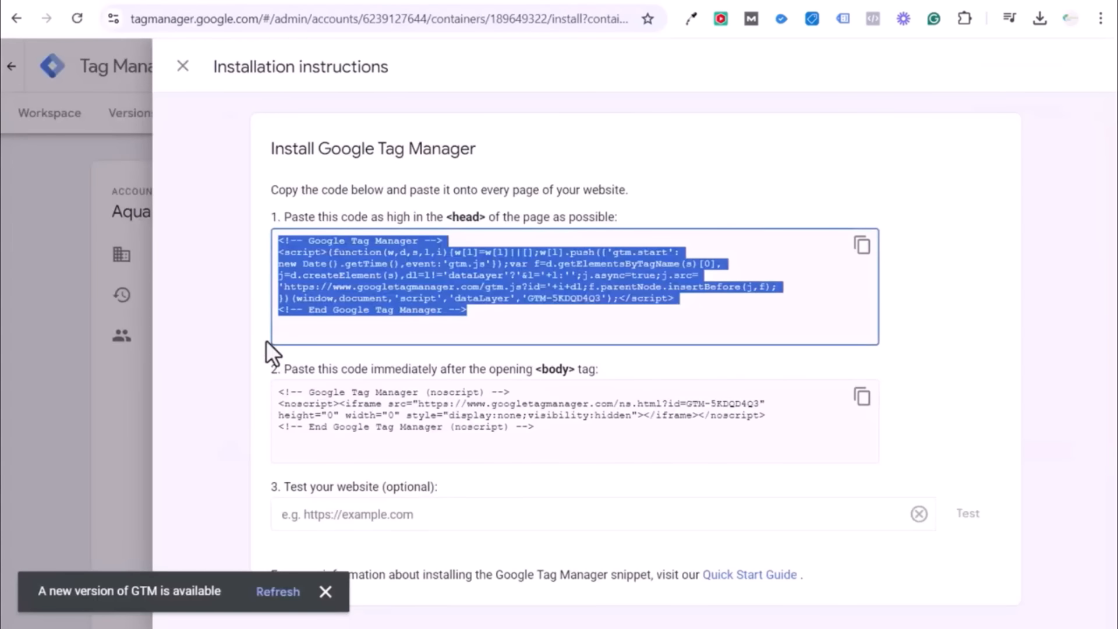
drag(595, 376, 356, 378)
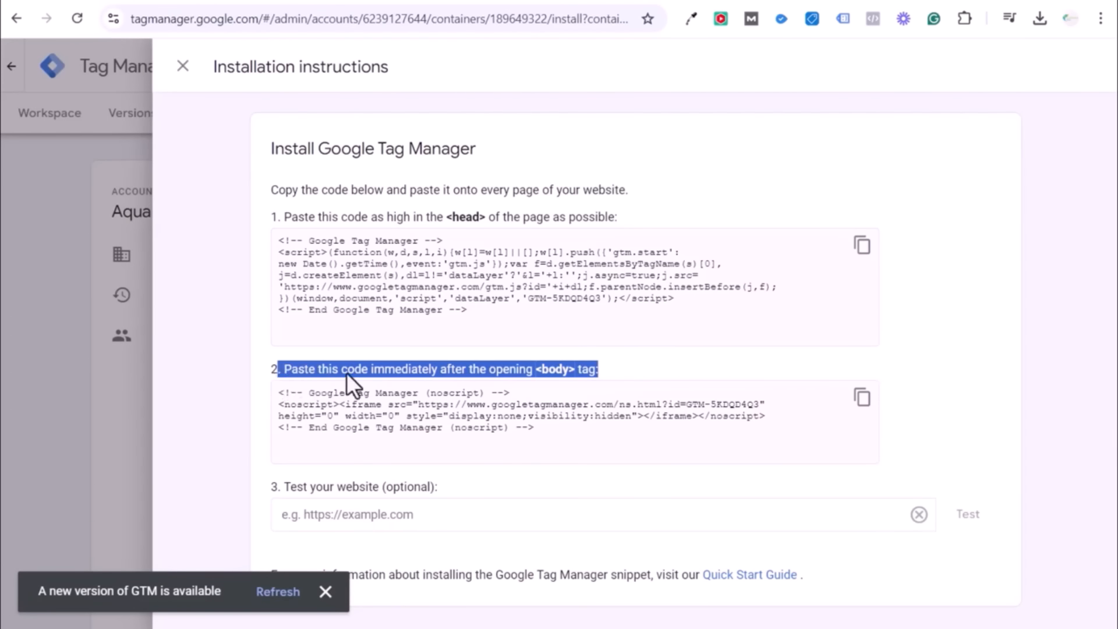
Close the installation instructions and open the list of tags in the aquablisscare.com workspace.
click(182, 65)
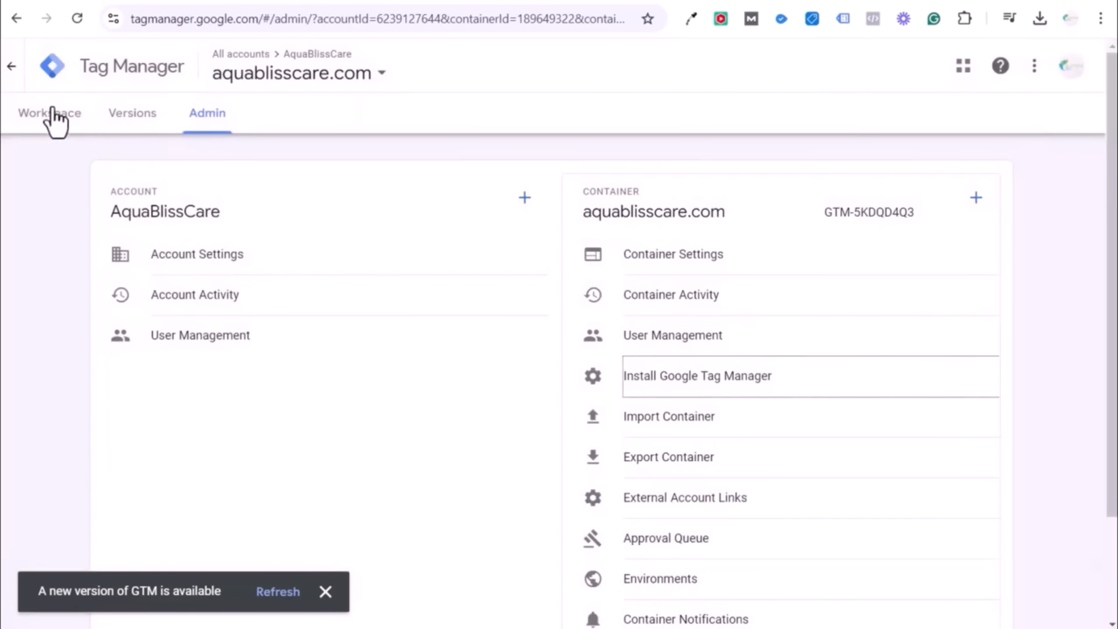
click(53, 114)
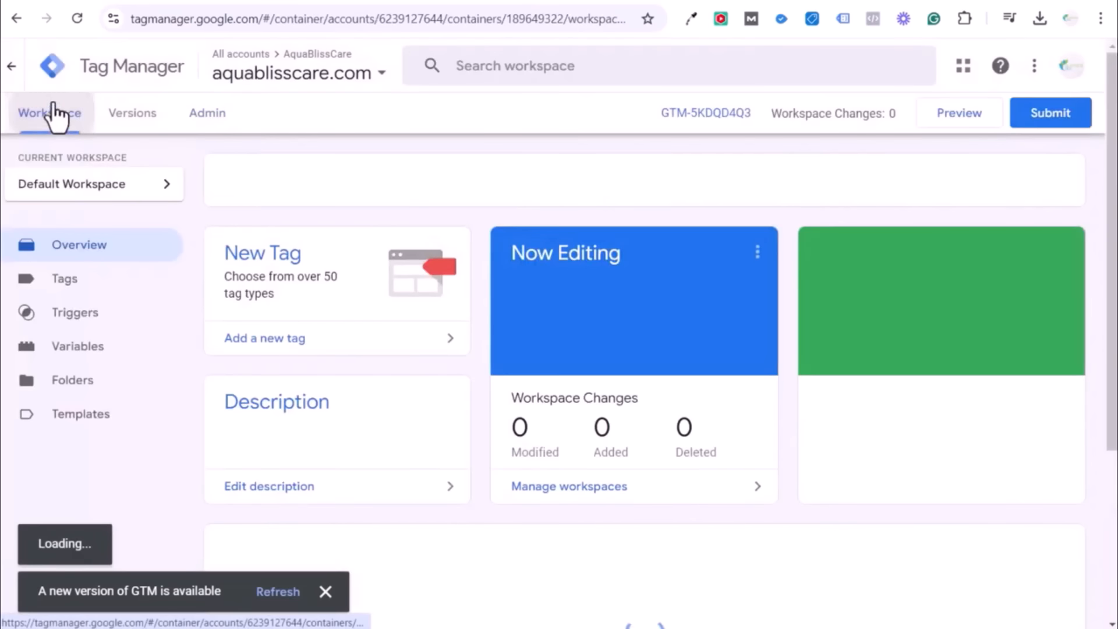
click(87, 285)
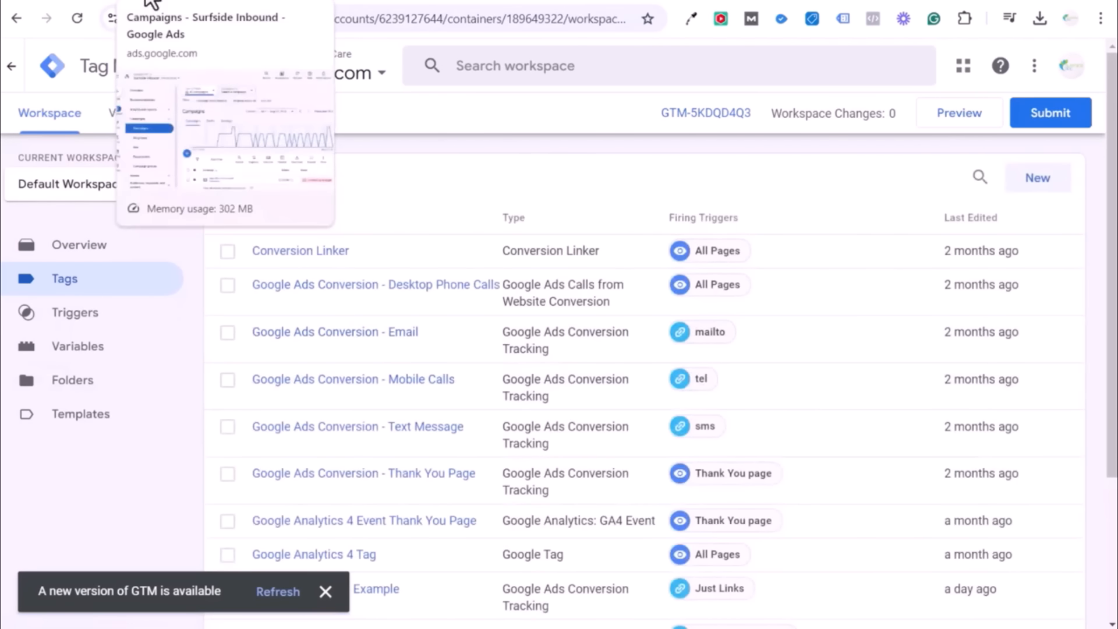
Switch to Google Ads and open the conversions summary of the Surfside Inbound account.
click(150, 4)
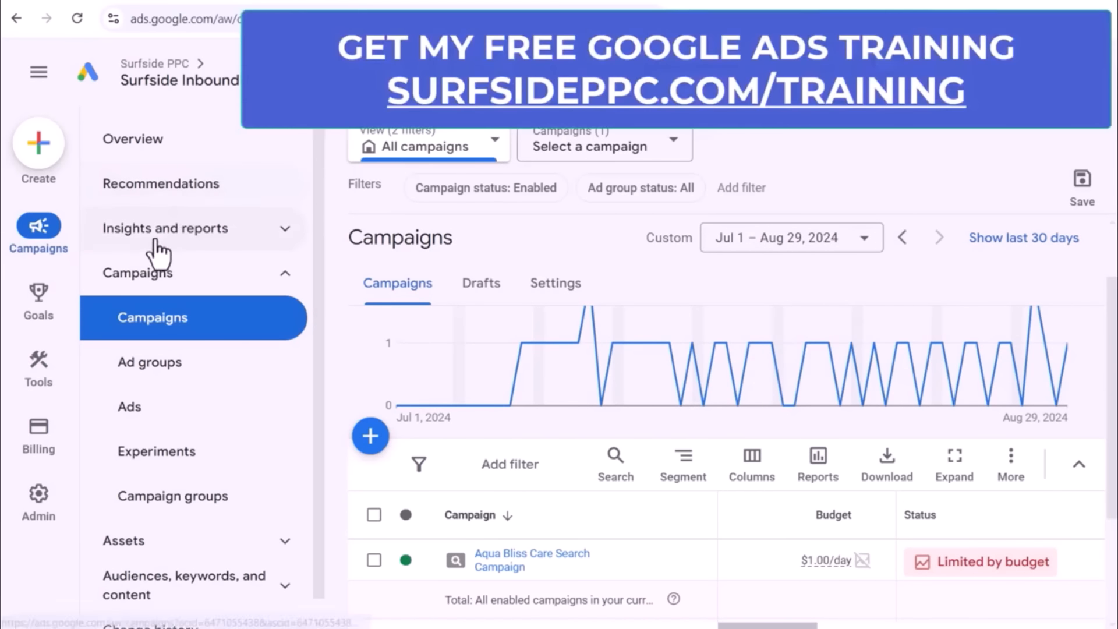
mouse_move(45, 317)
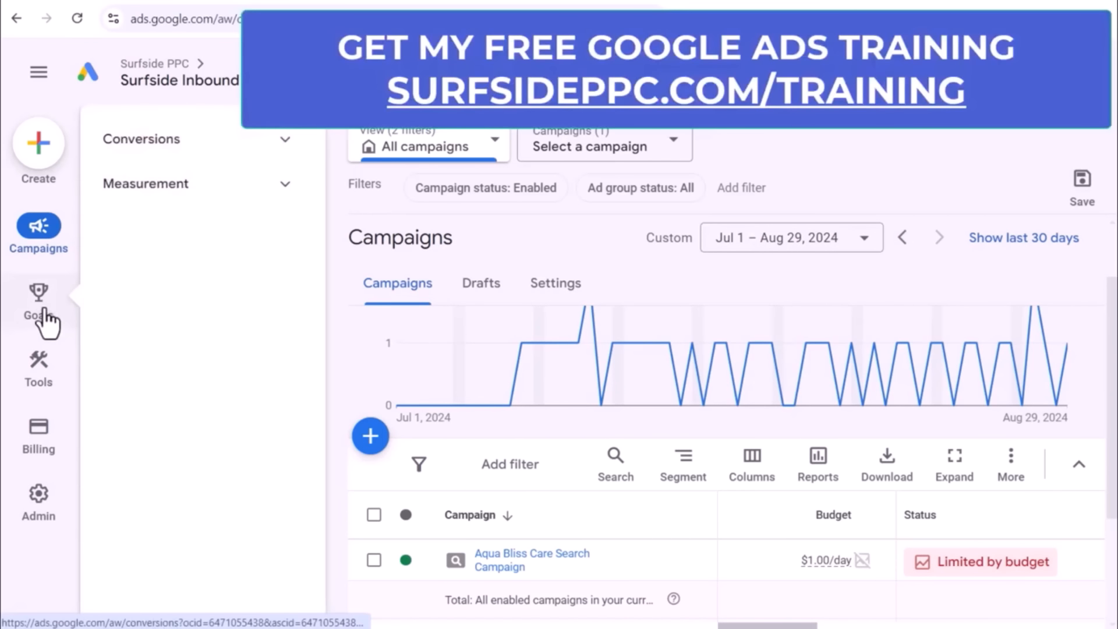
click(215, 149)
click(182, 194)
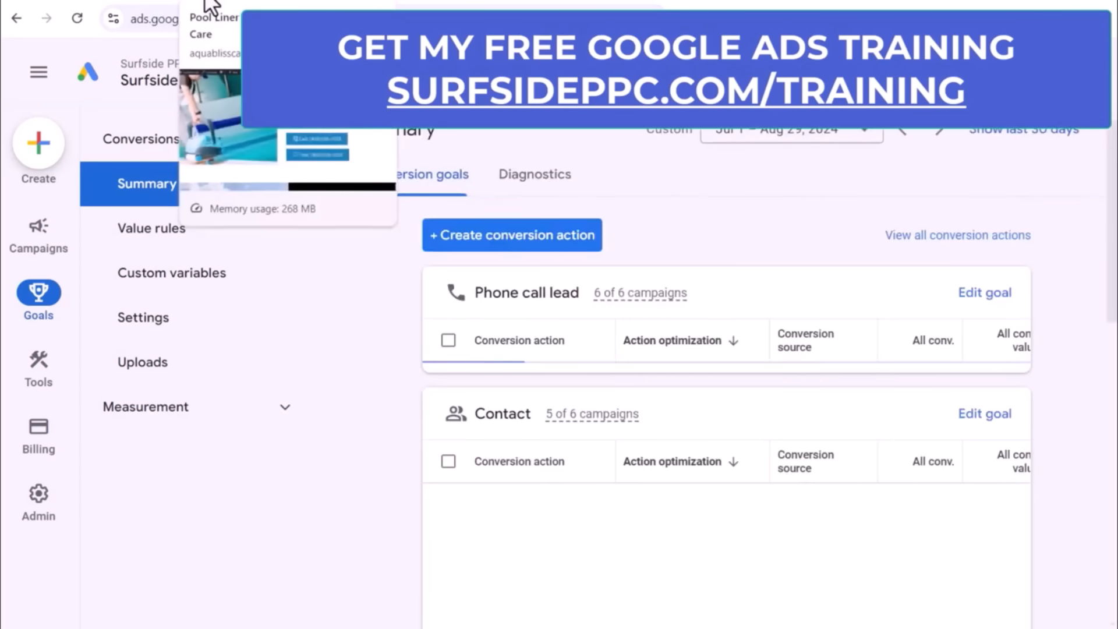
On the Aqua Bliss Care Pool Liner Replacement page, examine where the phone number appears in the header, content buttons and footer.
click(197, 6)
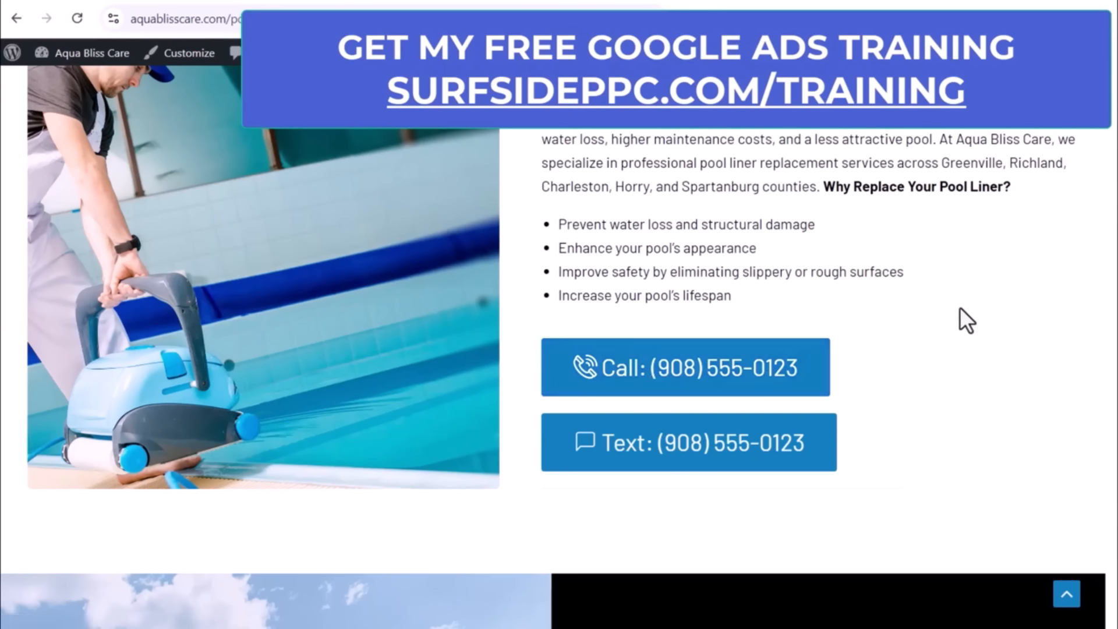
scroll(879, 263, up, 2)
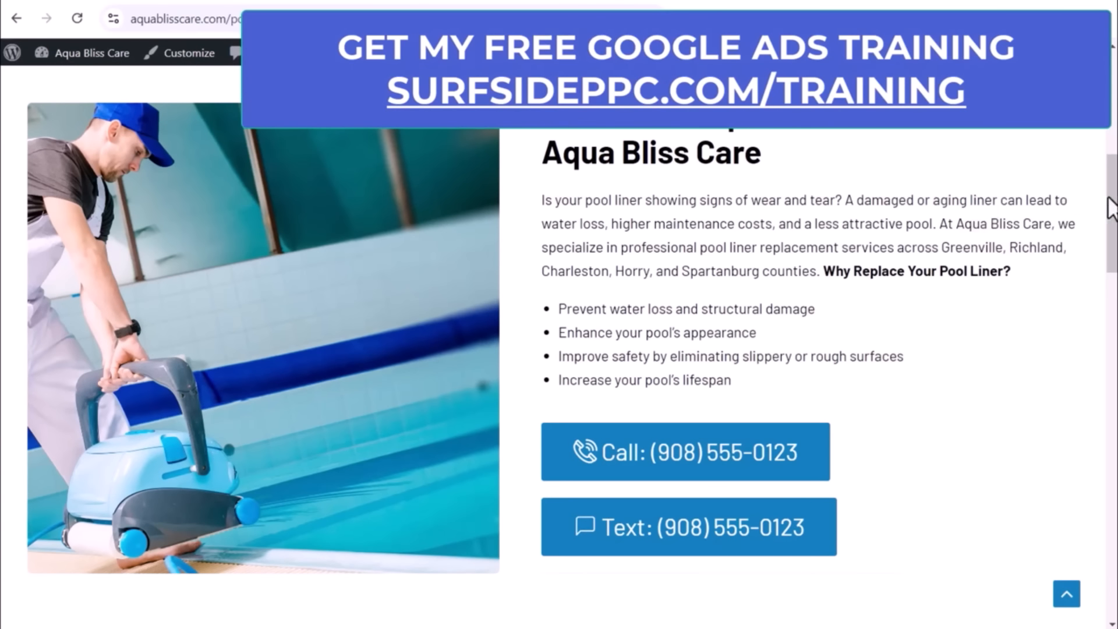
drag(1112, 206, 1111, 198)
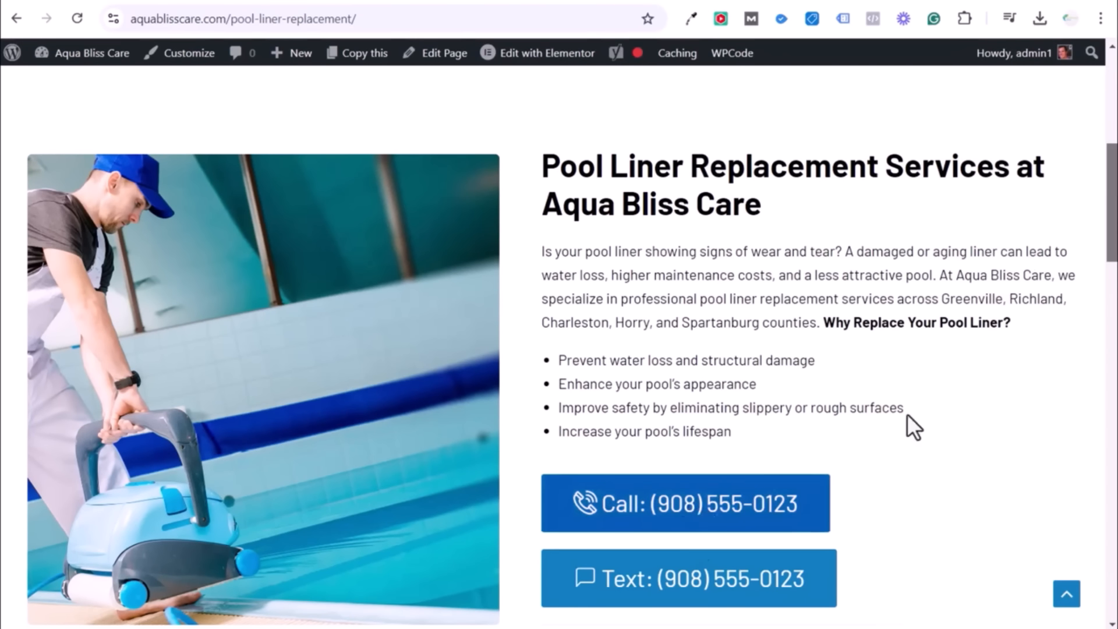
drag(1111, 171, 1112, 81)
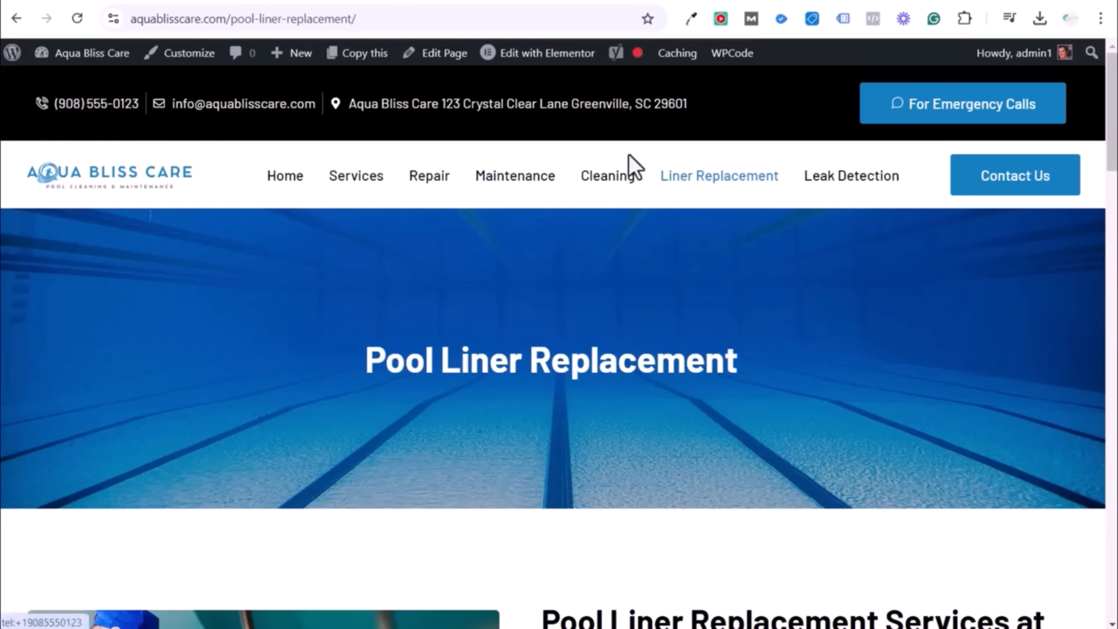
drag(1112, 88, 1111, 529)
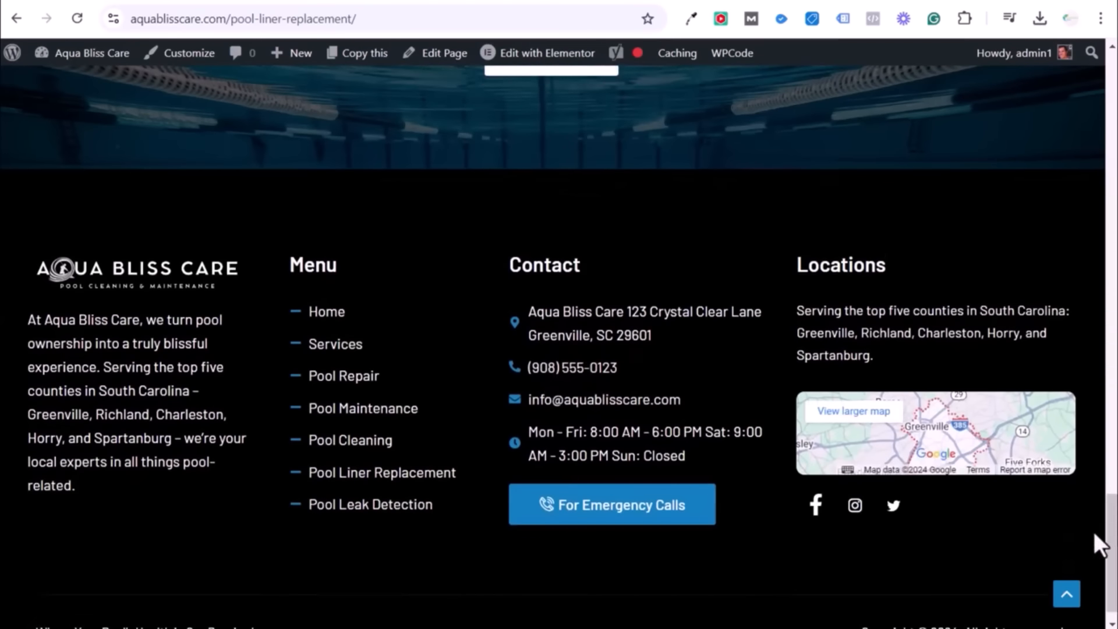
drag(1111, 547, 1111, 214)
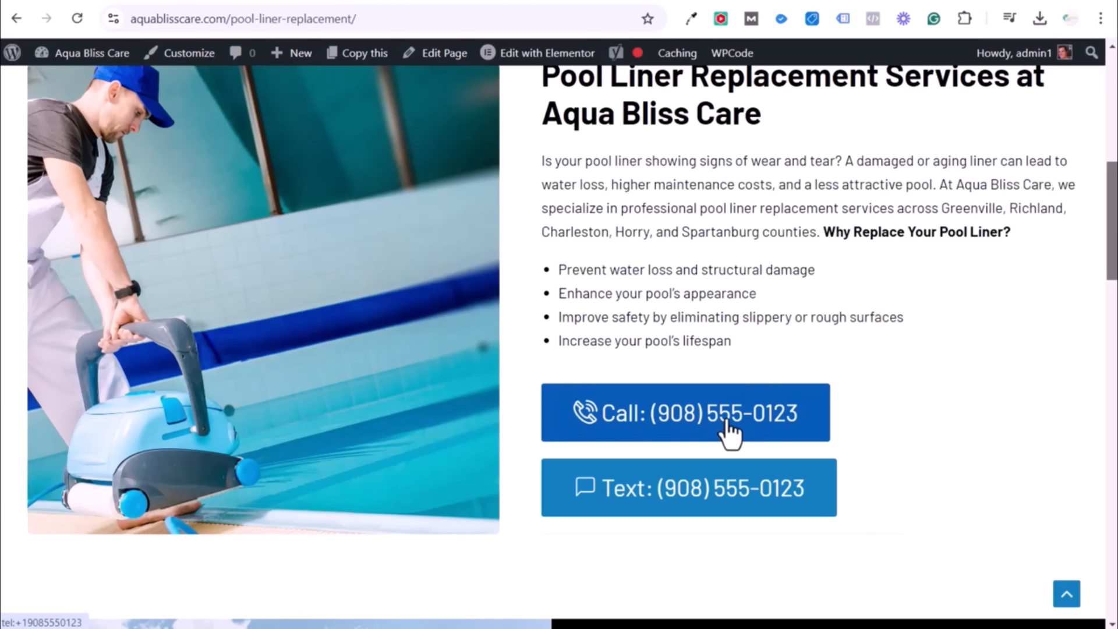
scroll(746, 269, up, 3)
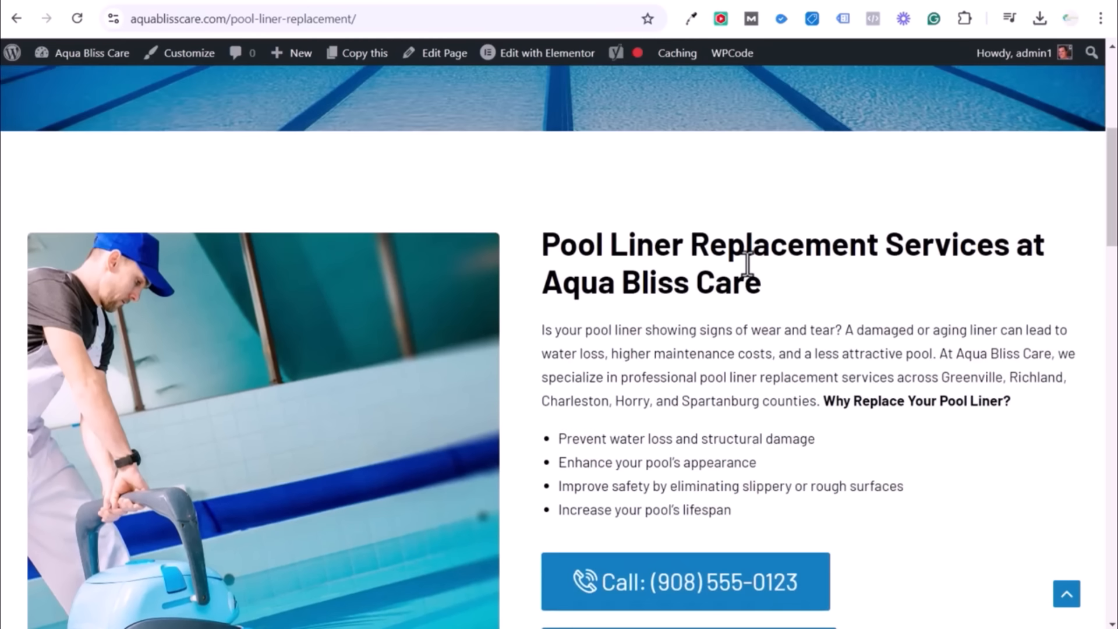
scroll(780, 269, down, 3)
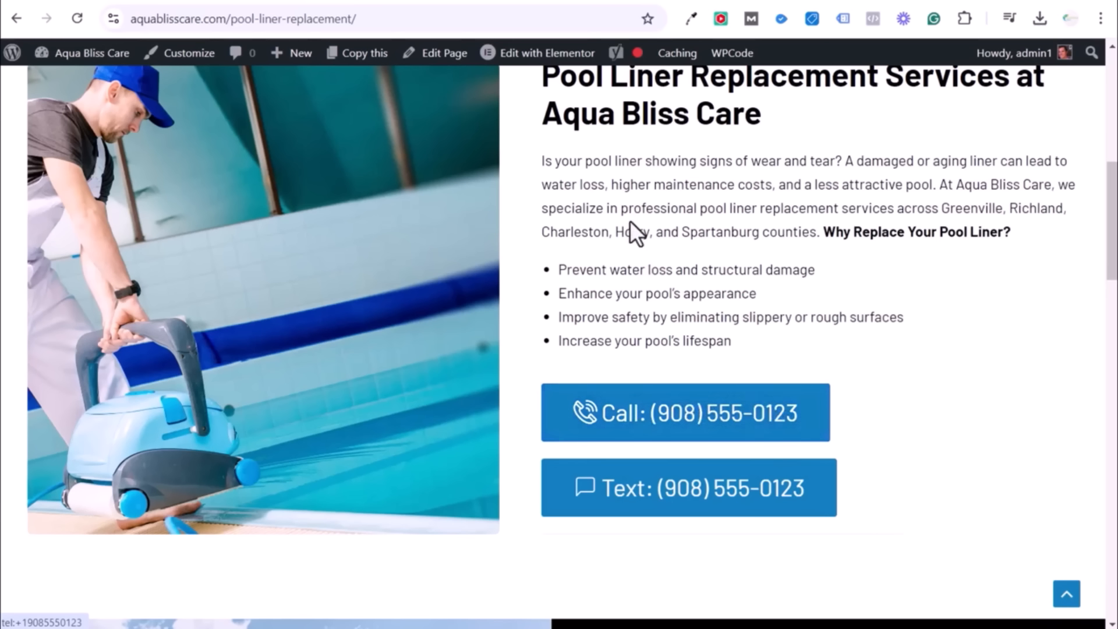
In Google Ads, start a new phone calls conversion action that tracks calls to a phone number on the website.
click(148, 2)
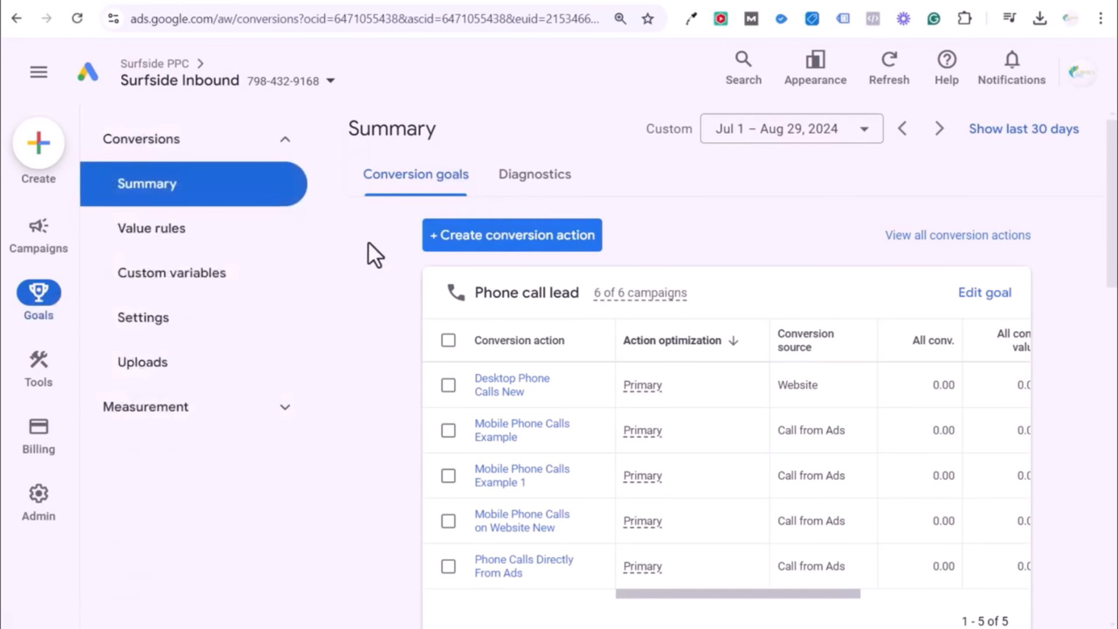
click(462, 248)
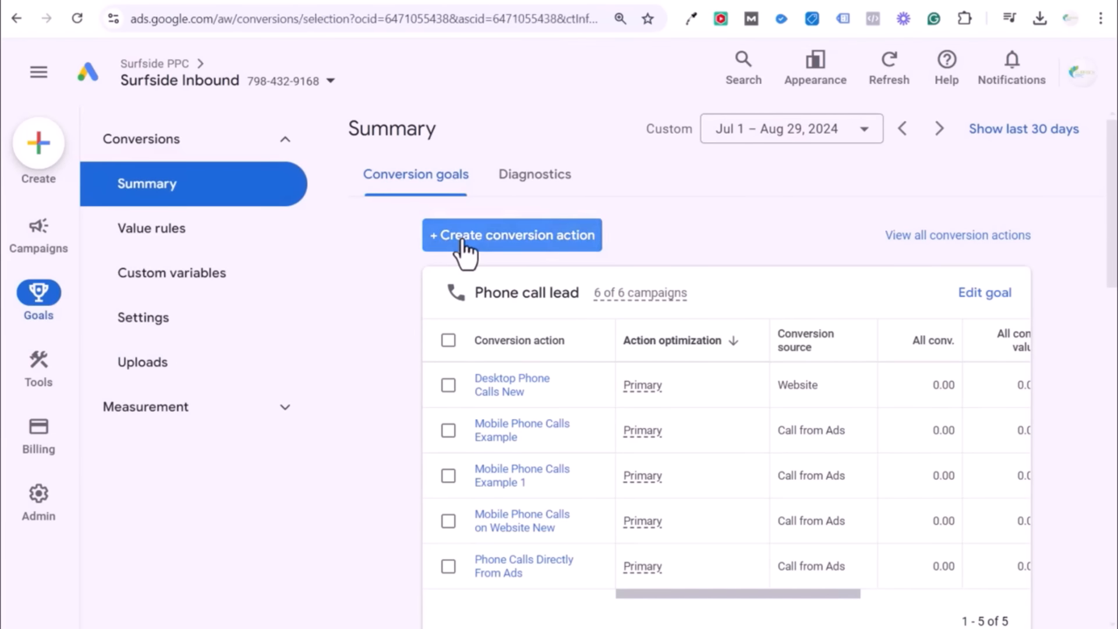
click(694, 360)
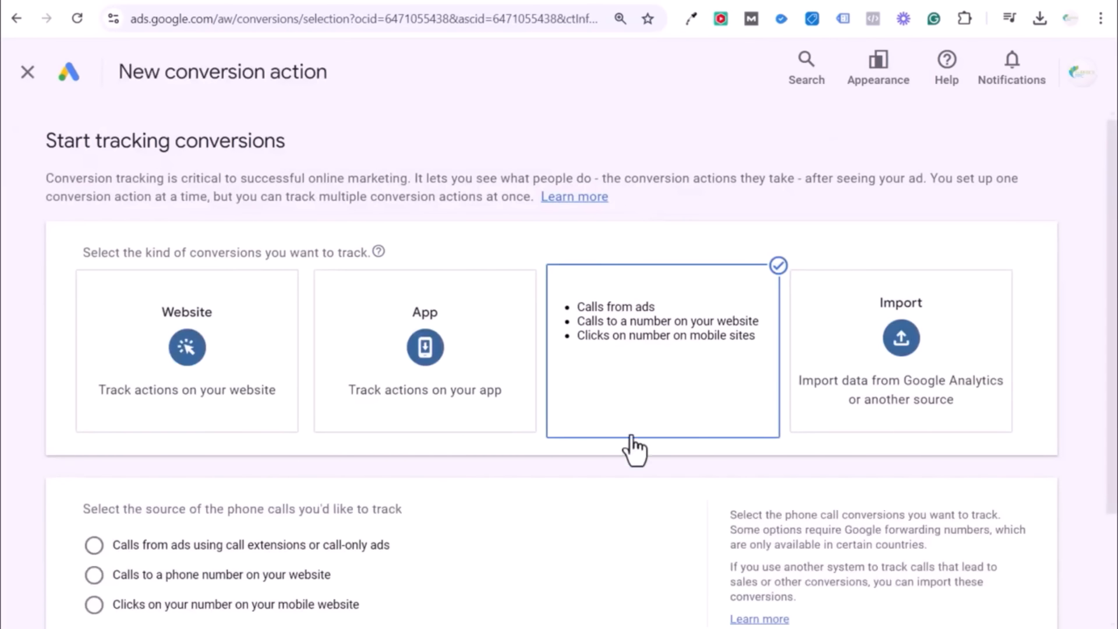
scroll(589, 510, down, 2)
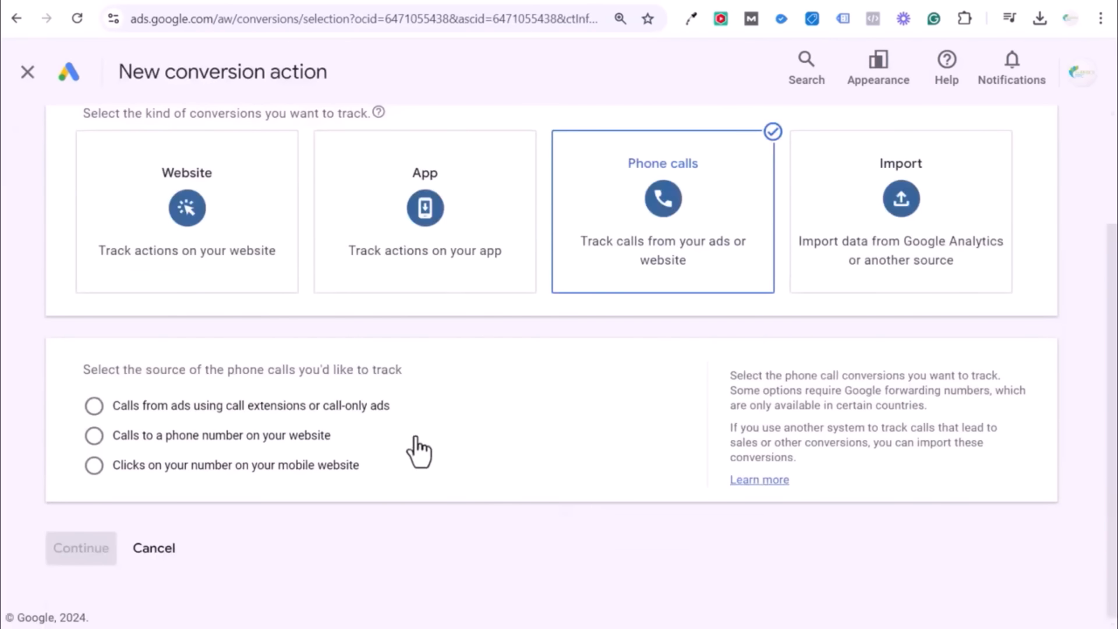
click(212, 441)
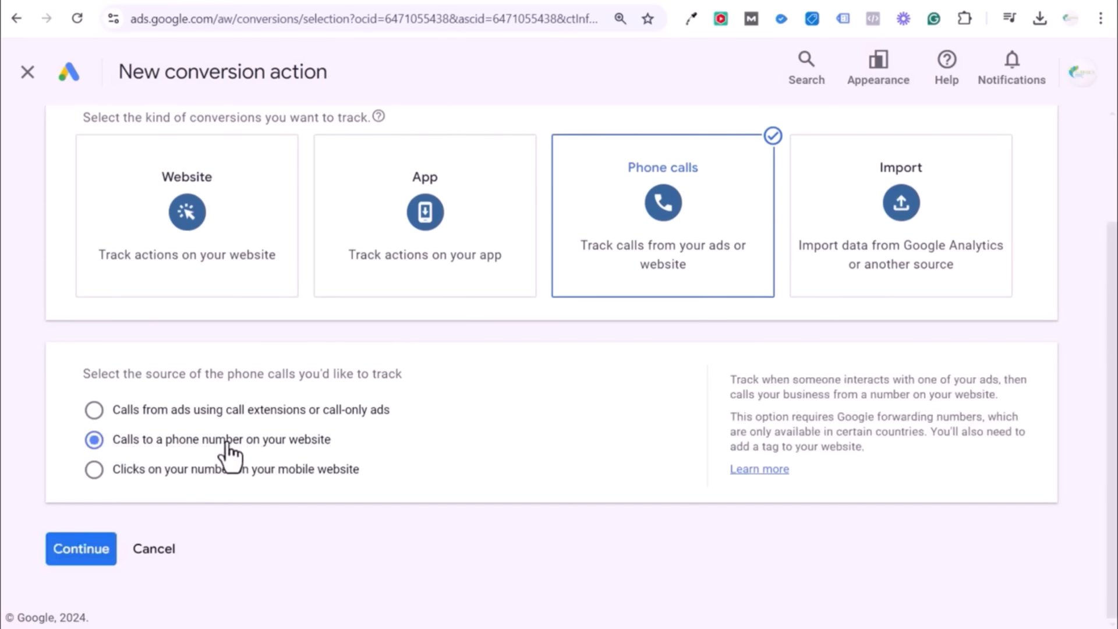
click(66, 559)
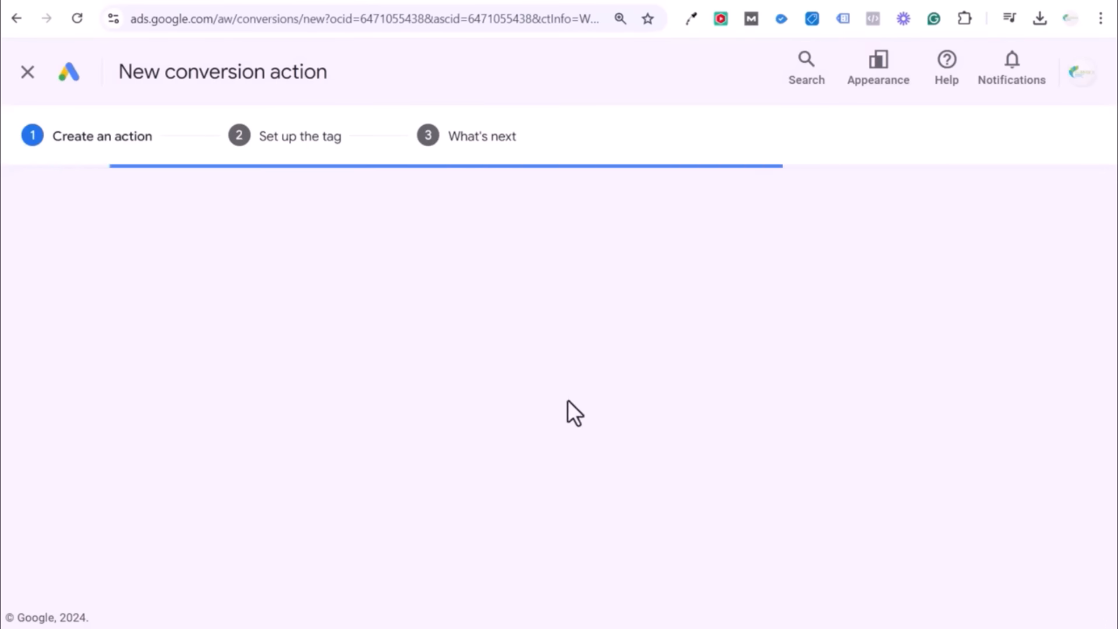
Name the new website call conversion action "Desktop Phone Calls Example 1".
click(477, 366)
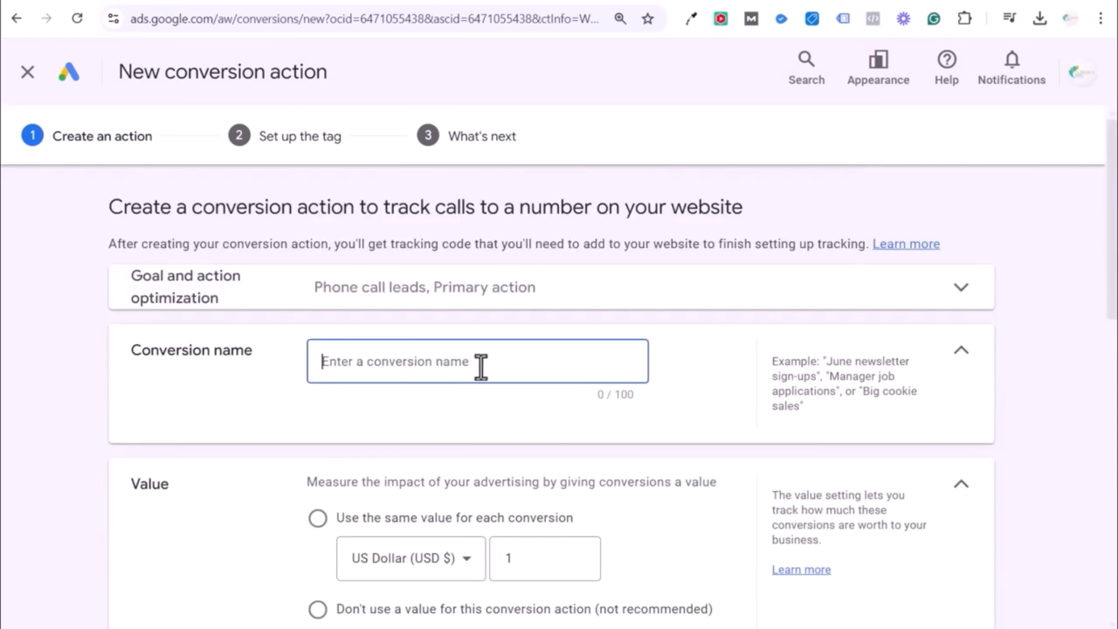
scroll(749, 378, down, 2)
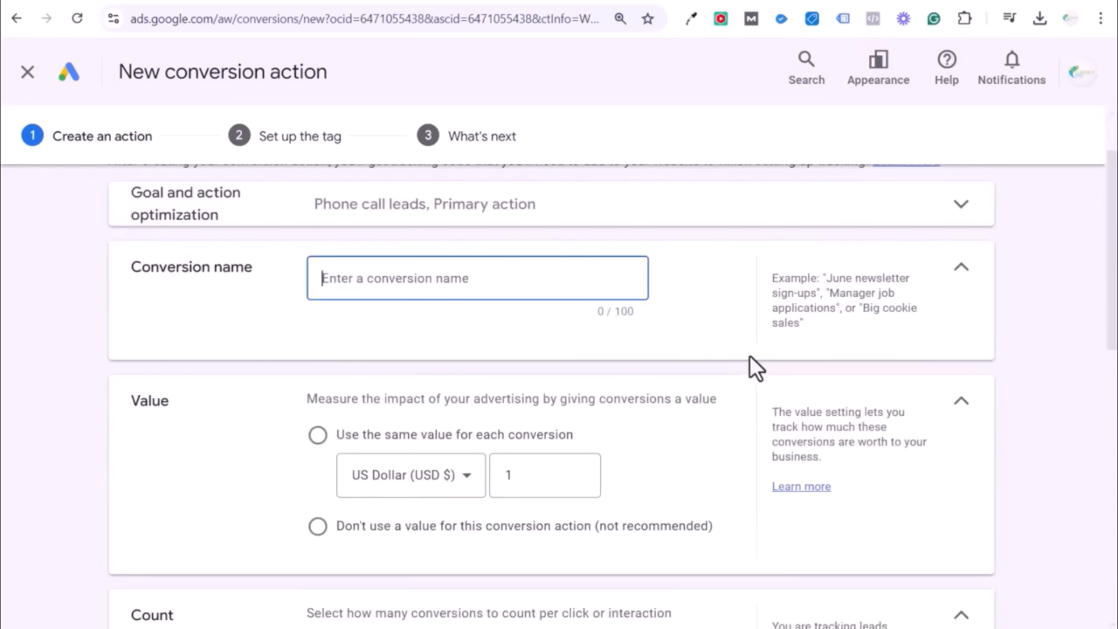
text(Desktop Phon)
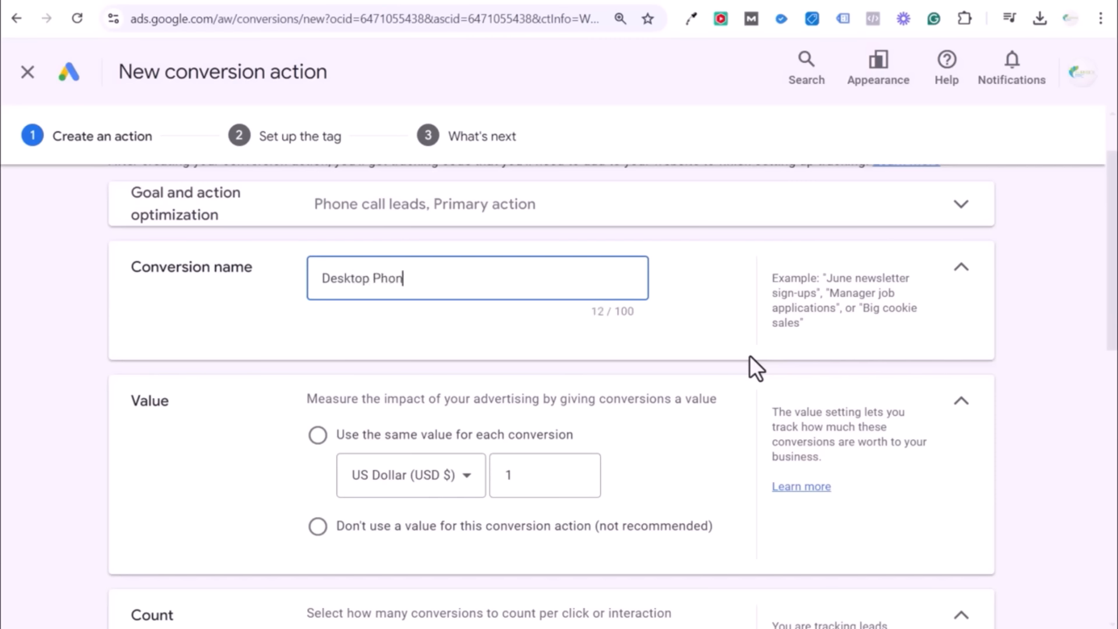
text(e Calls)
text(Example 1)
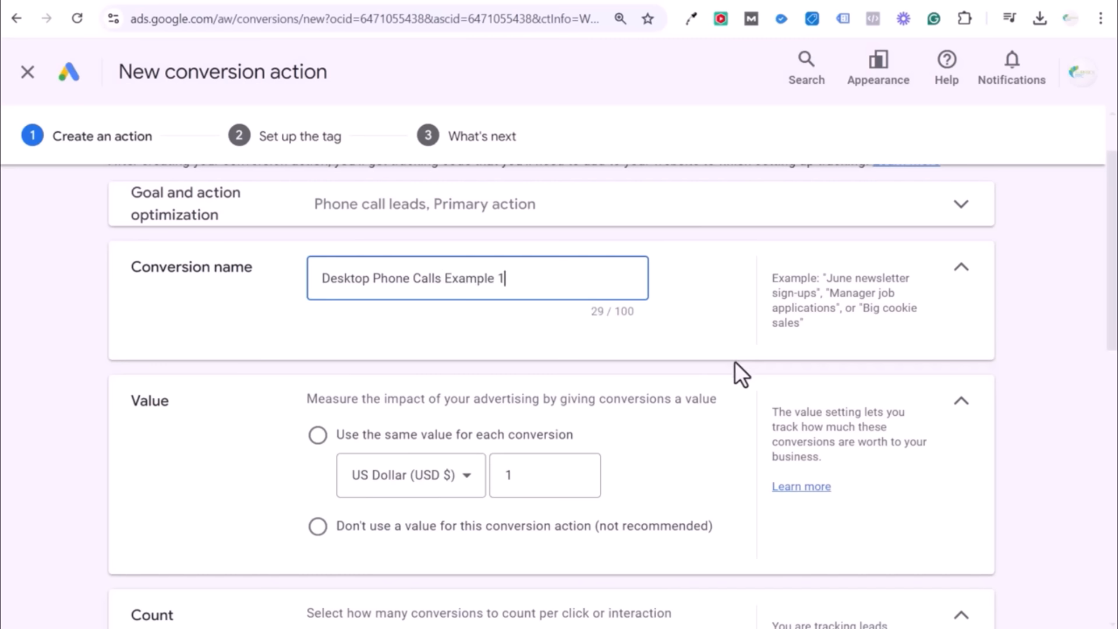
Use the same value for each conversion and set it to 1 US dollar.
click(344, 444)
scroll(245, 460, down, 3)
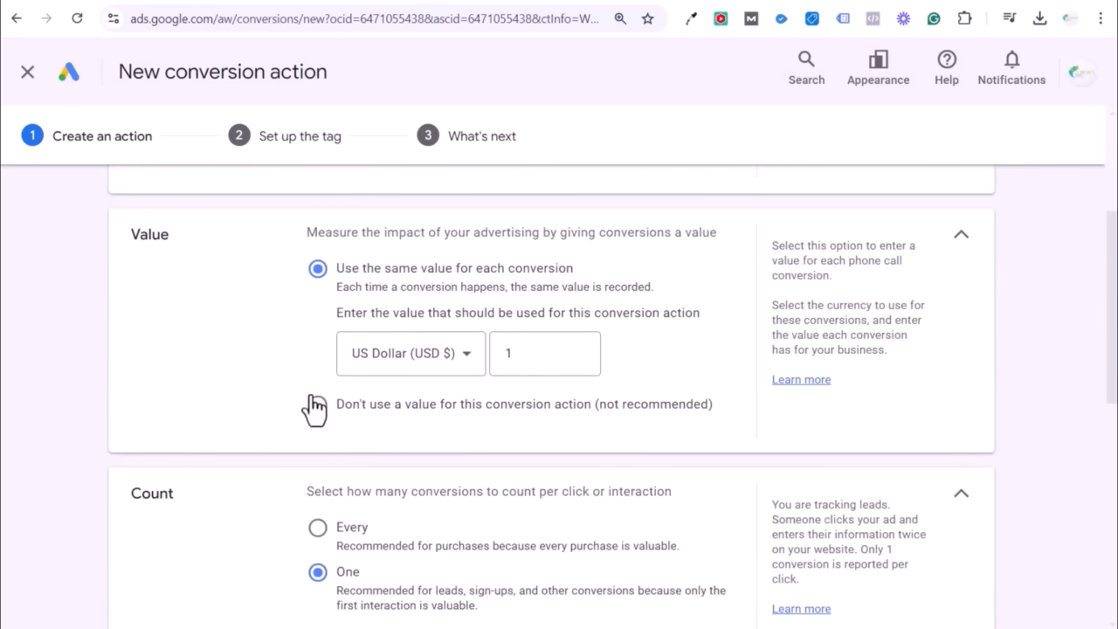
double_click(519, 367)
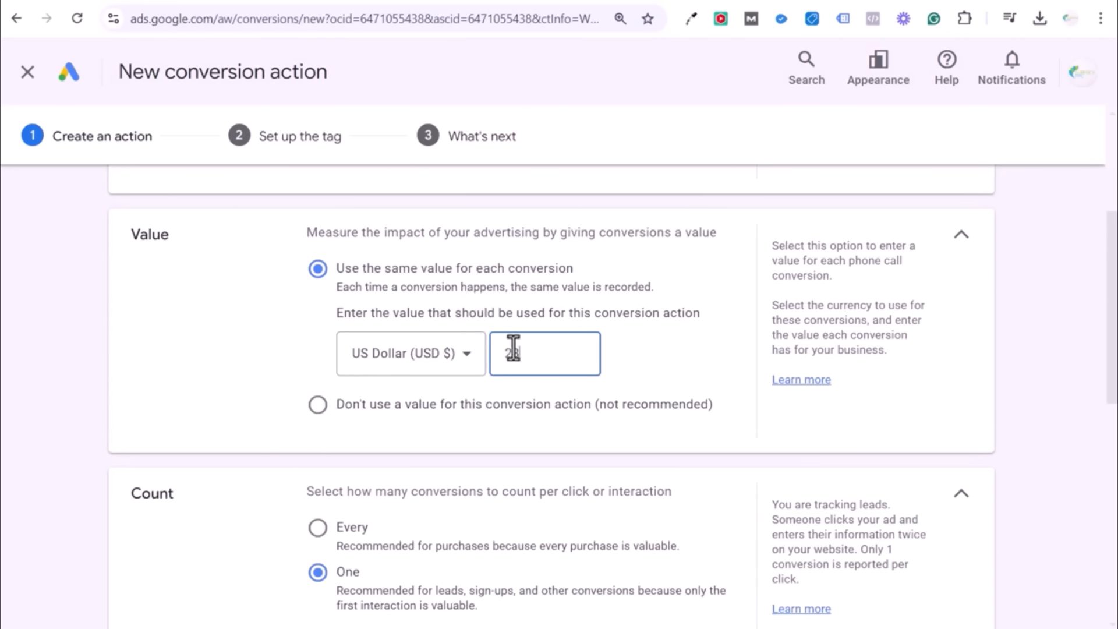
drag(527, 357, 457, 357)
text(3)
drag(533, 351, 461, 368)
text(50)
key(BackSpace)
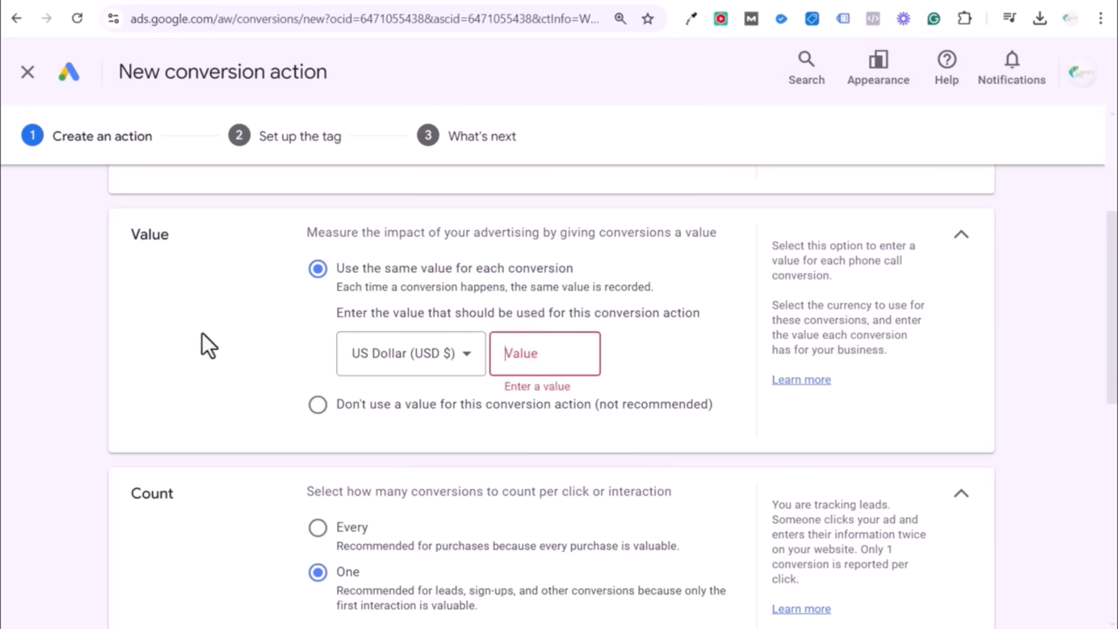
text(1)
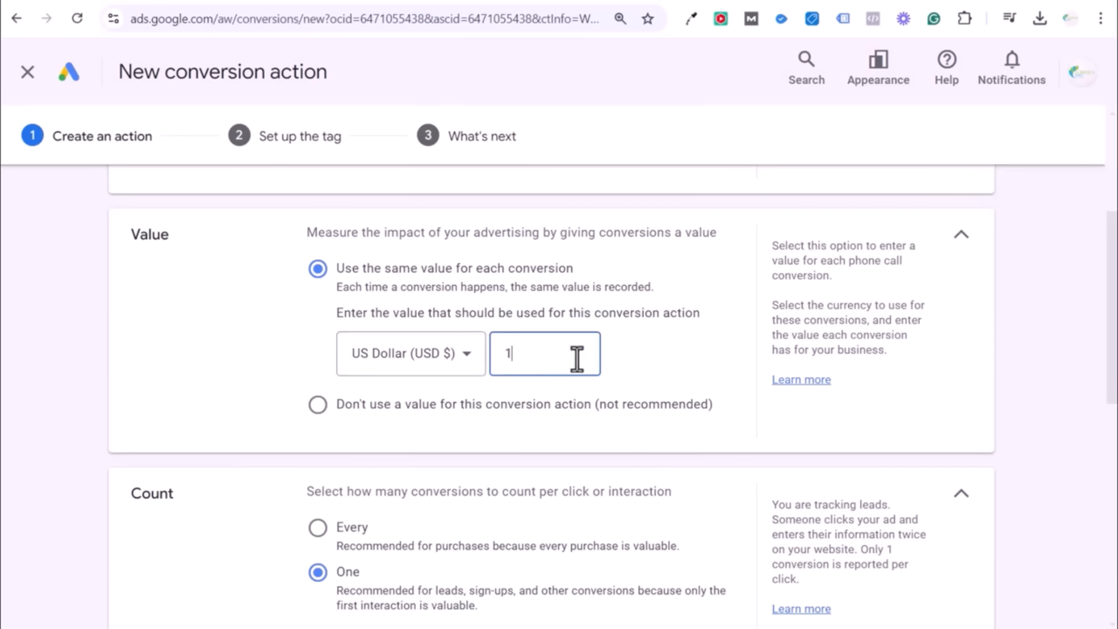
Enter the business phone number as the United States destination number, with its area code in parentheses as in the example format.
scroll(284, 329, down, 4)
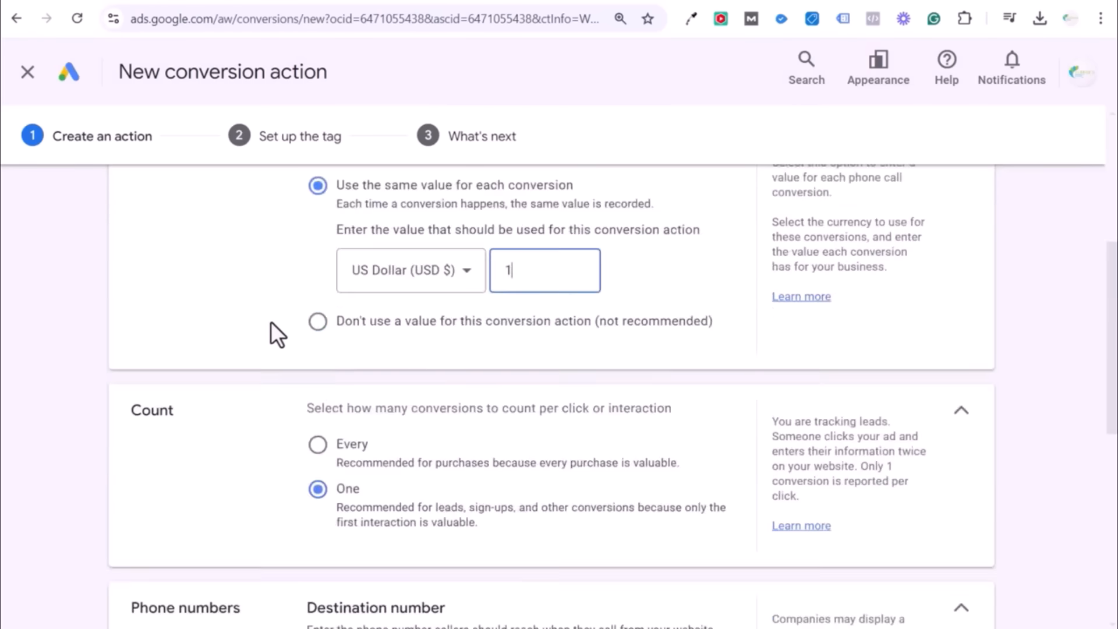
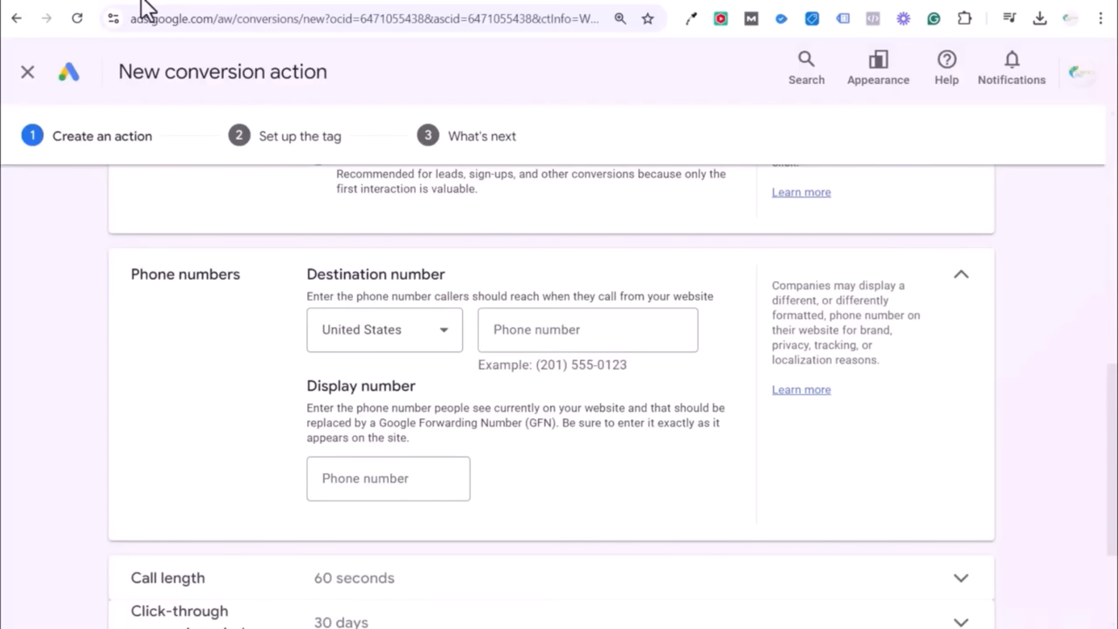
click(569, 332)
text((908) 555-0123)
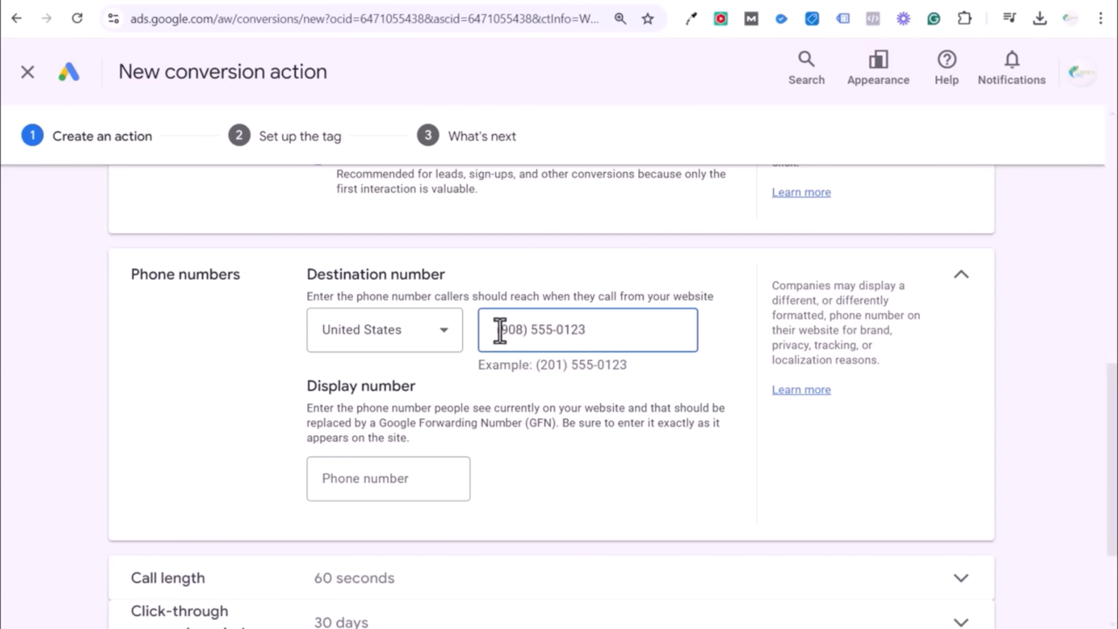
key(BackSpace)
key(Right)
drag(627, 365, 529, 365)
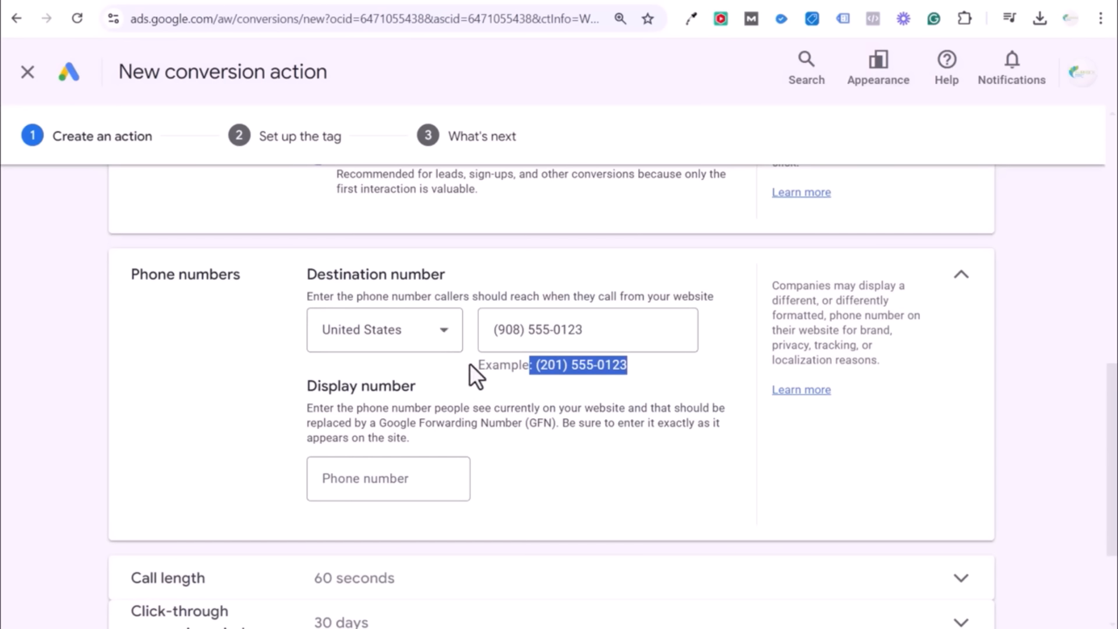
click(529, 368)
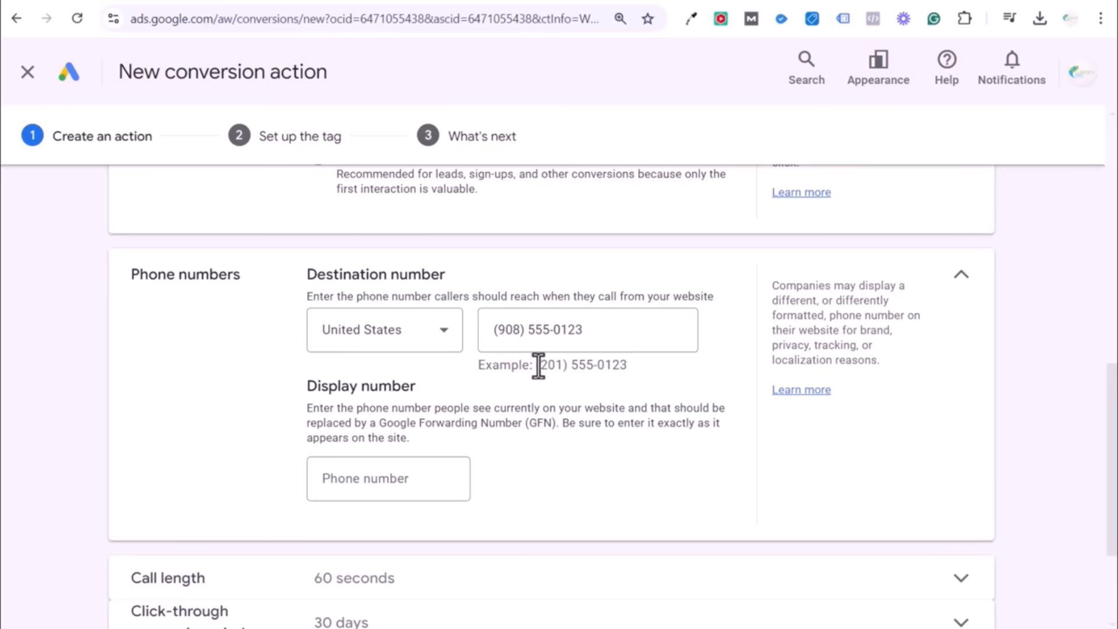
drag(536, 367, 569, 365)
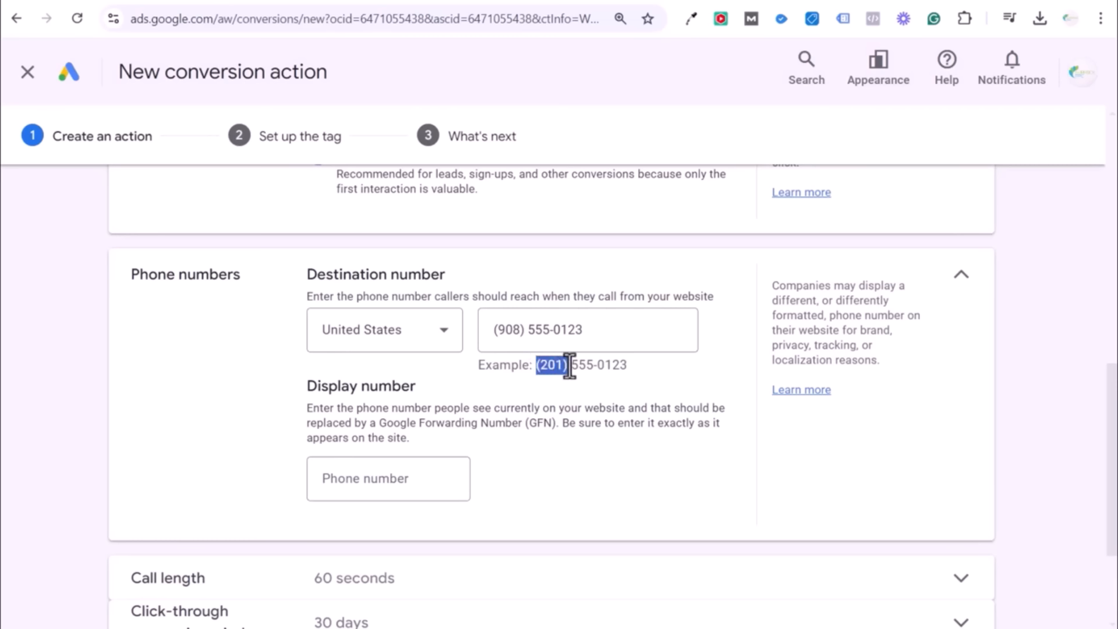
click(543, 329)
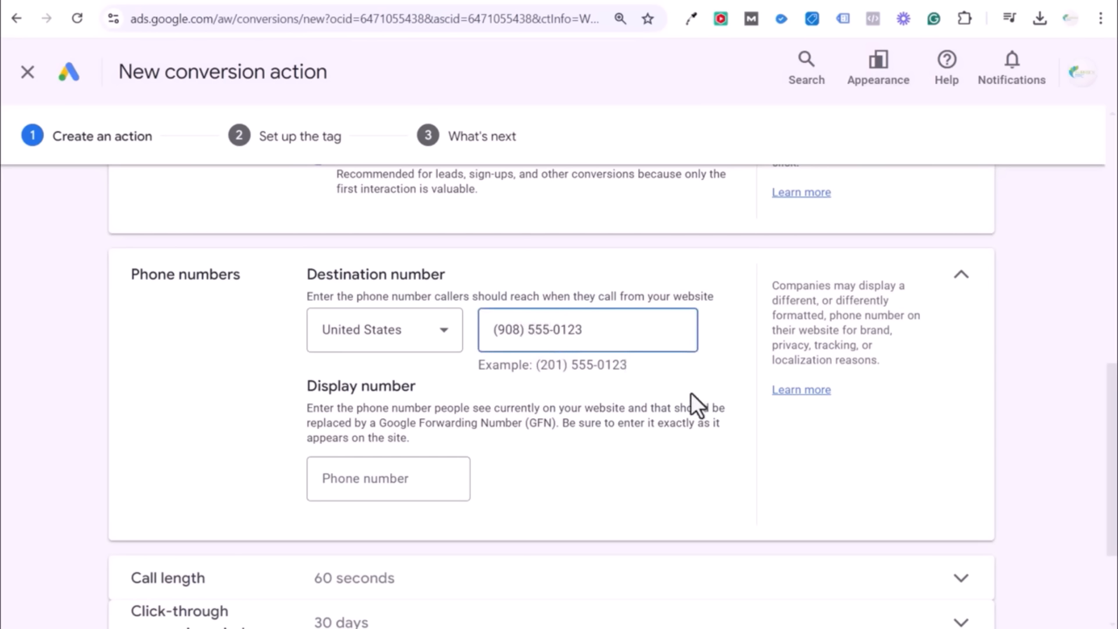
drag(627, 365, 554, 374)
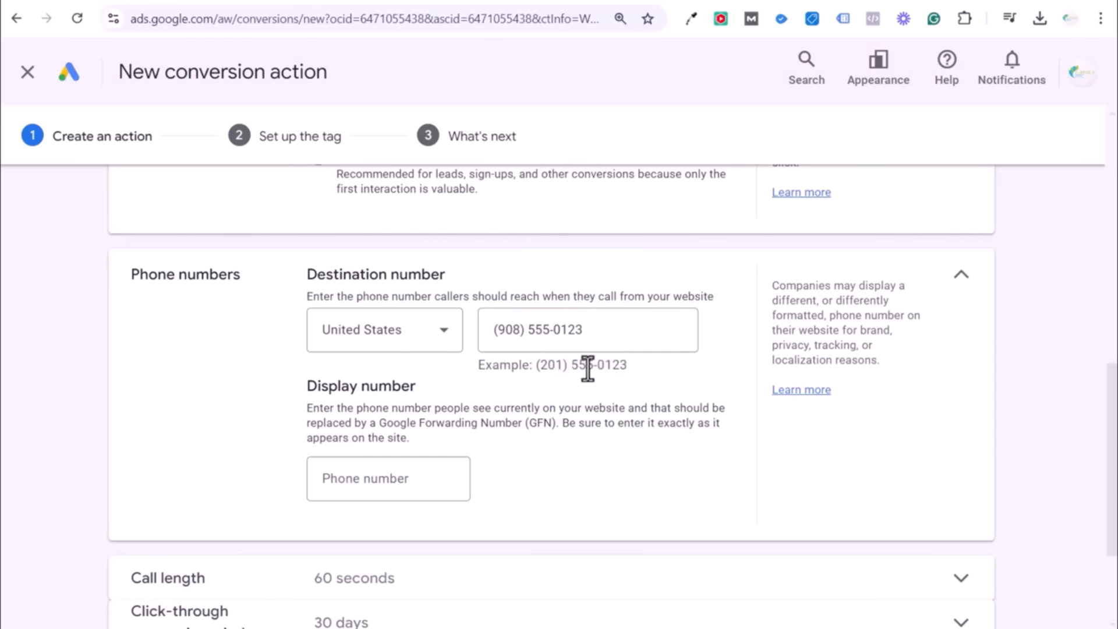
Copy the destination number, compare its format with the Pool Liner Replacement page, and paste it as the display number.
drag(582, 329, 463, 327)
key(ctrl+c)
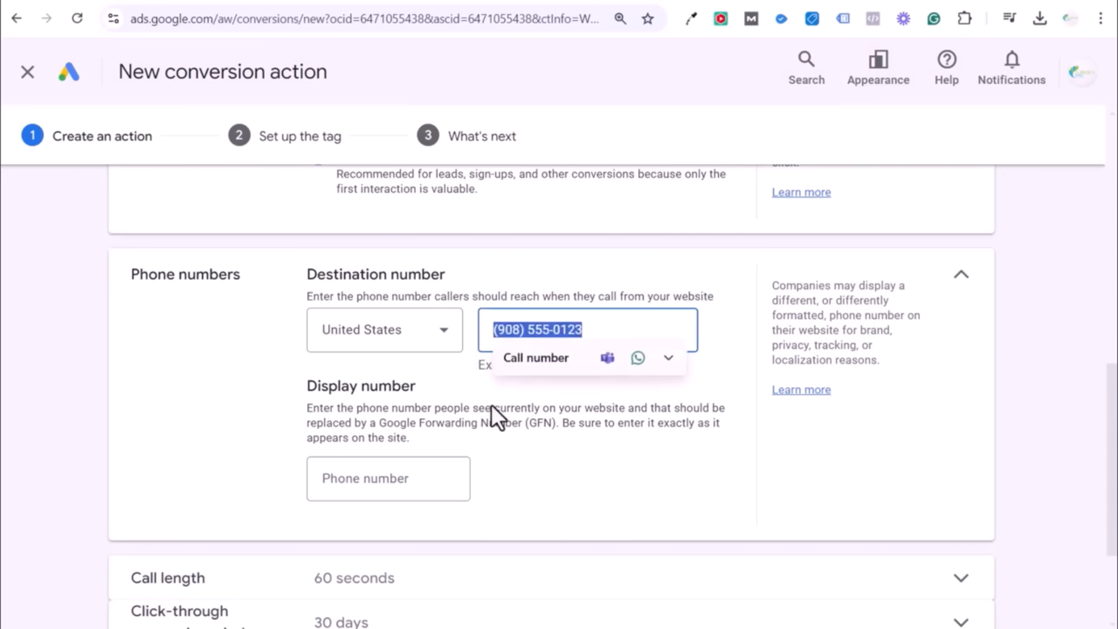
click(447, 411)
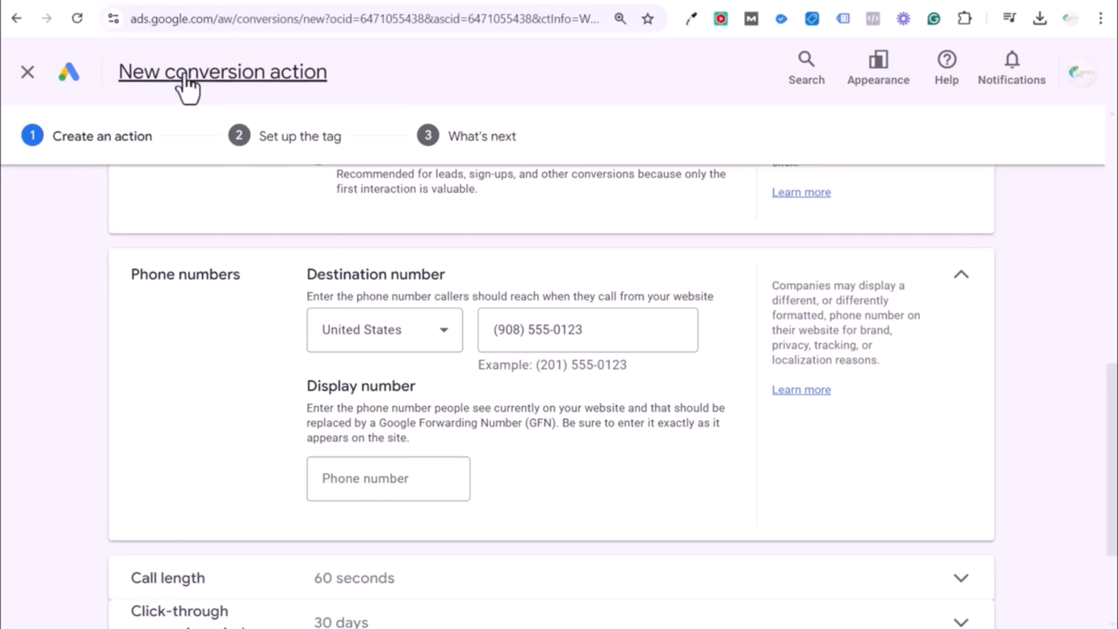
click(205, 2)
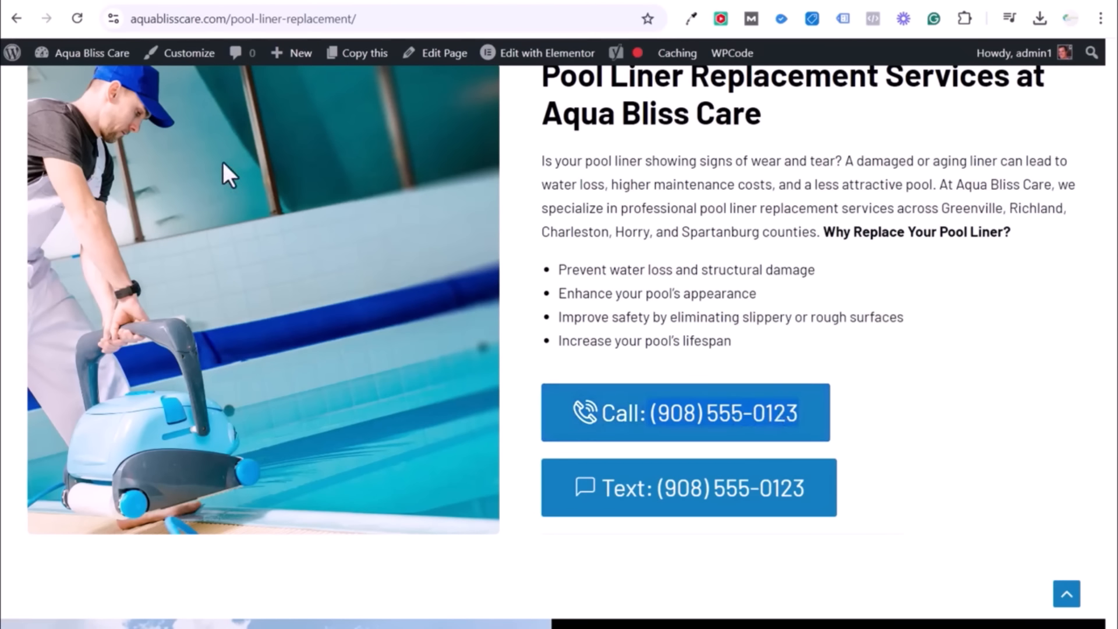
click(135, 6)
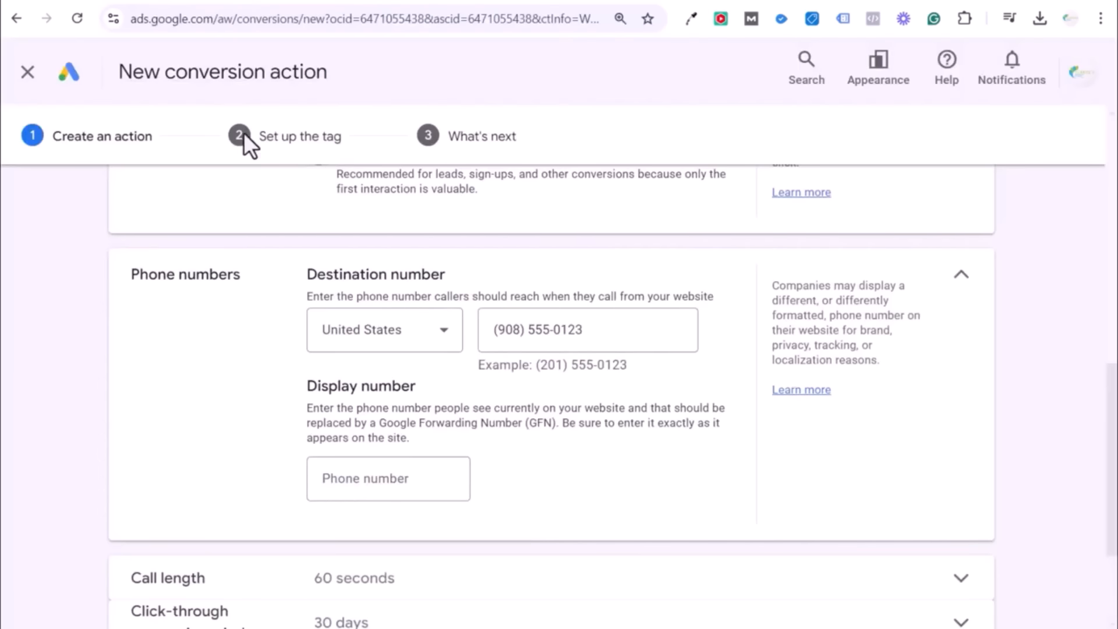
click(379, 479)
key(ctrl+v)
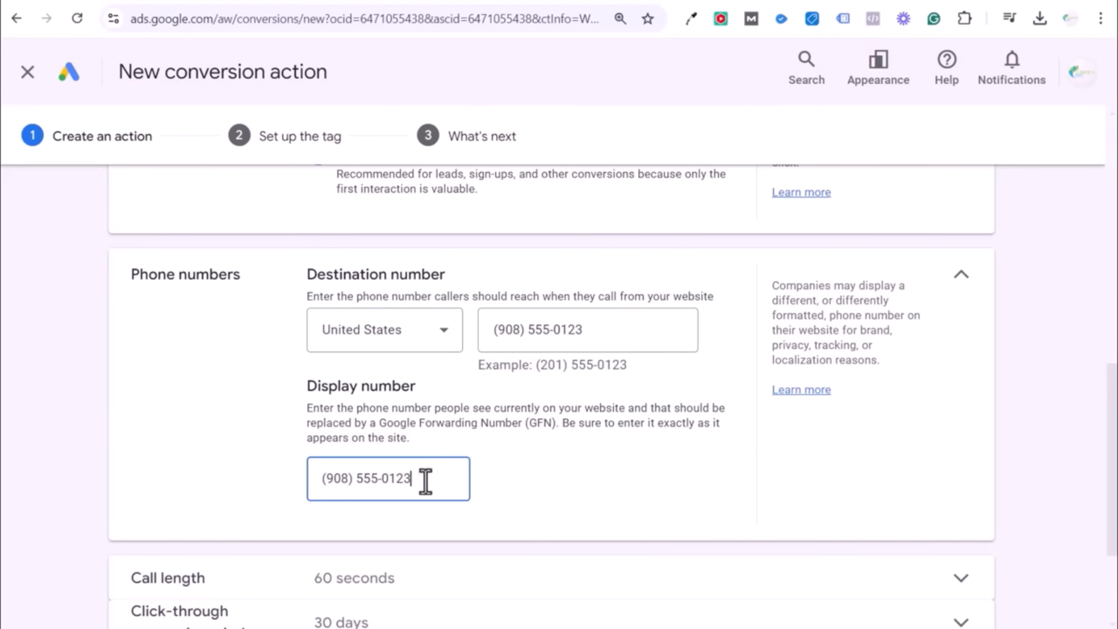
drag(427, 479, 308, 481)
click(384, 410)
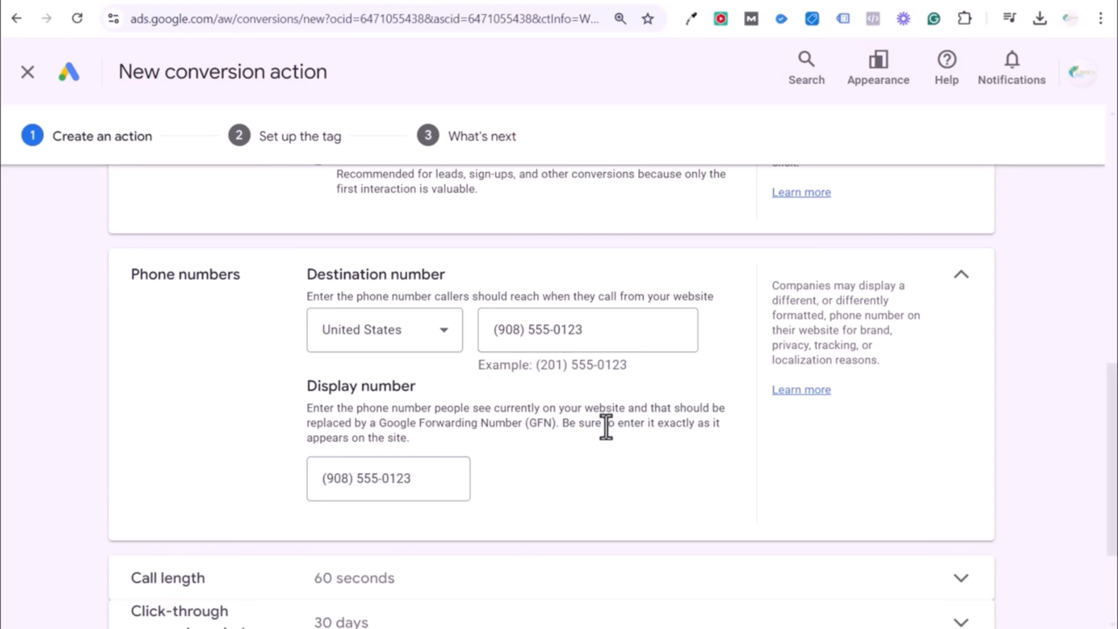
Try the display number without parentheses around its area code, and restore the format used on the website.
scroll(611, 442, down, 1)
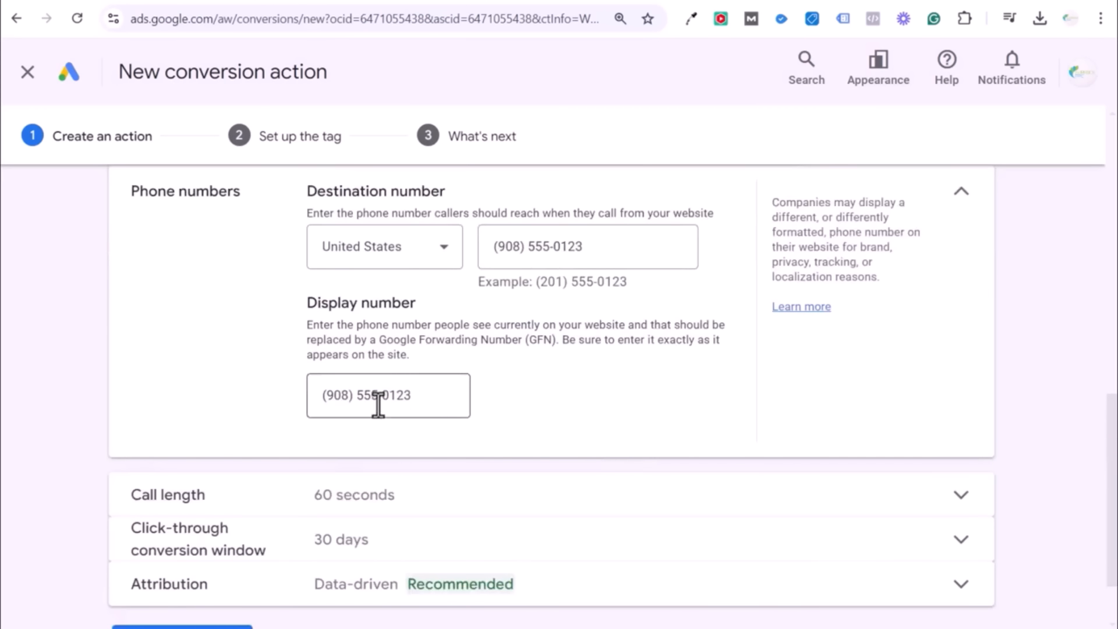
click(355, 396)
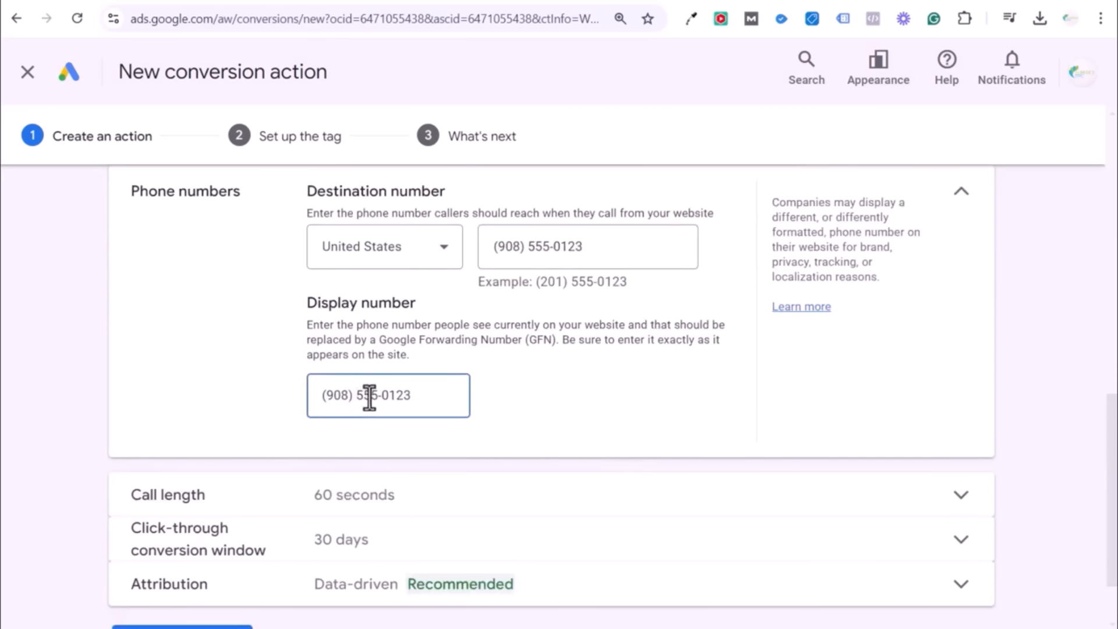
key(BackSpace)
key(BackSpace)
key(BackSpace)
click(349, 395)
key(BackSpace)
text())
text(()
Review the minimum call length required for a call to count as a conversion.
scroll(698, 361, down, 2)
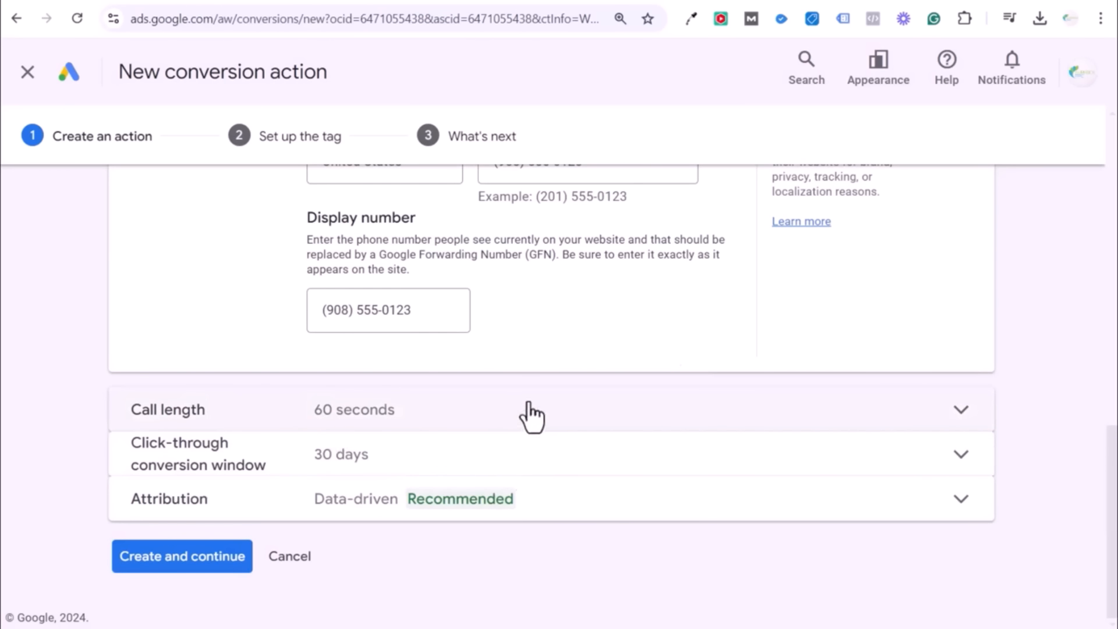
click(574, 411)
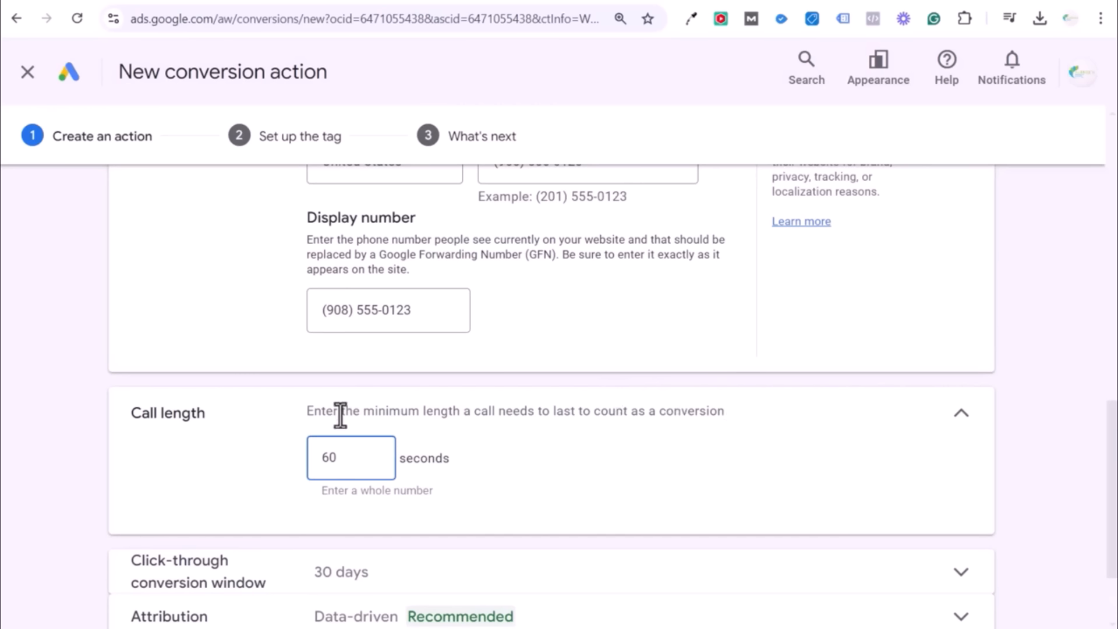
click(372, 464)
click(740, 440)
click(959, 424)
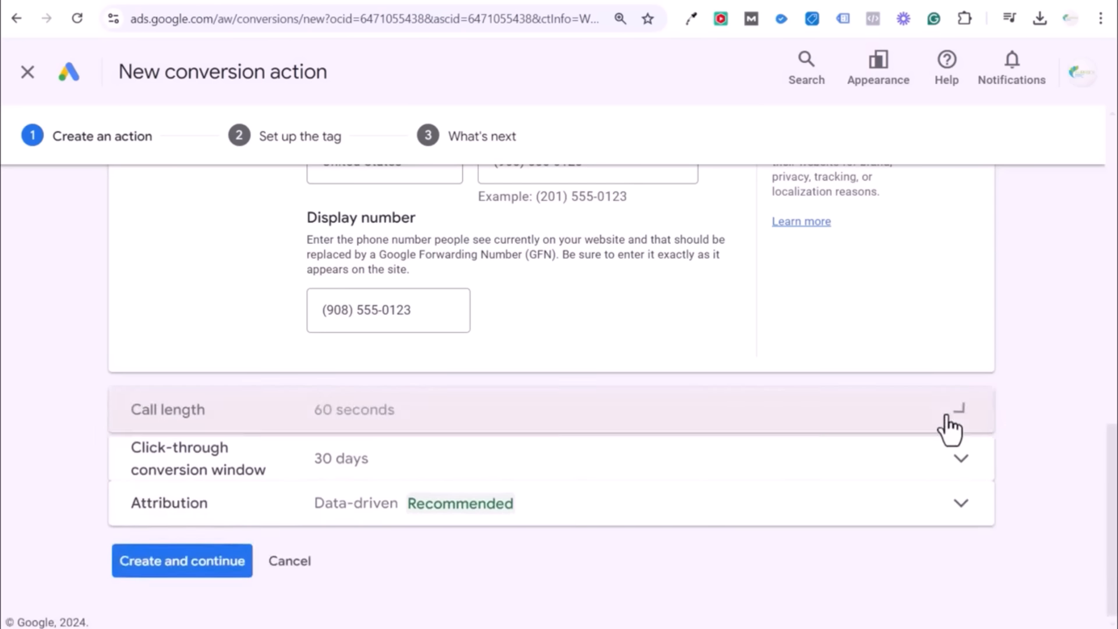
click(491, 418)
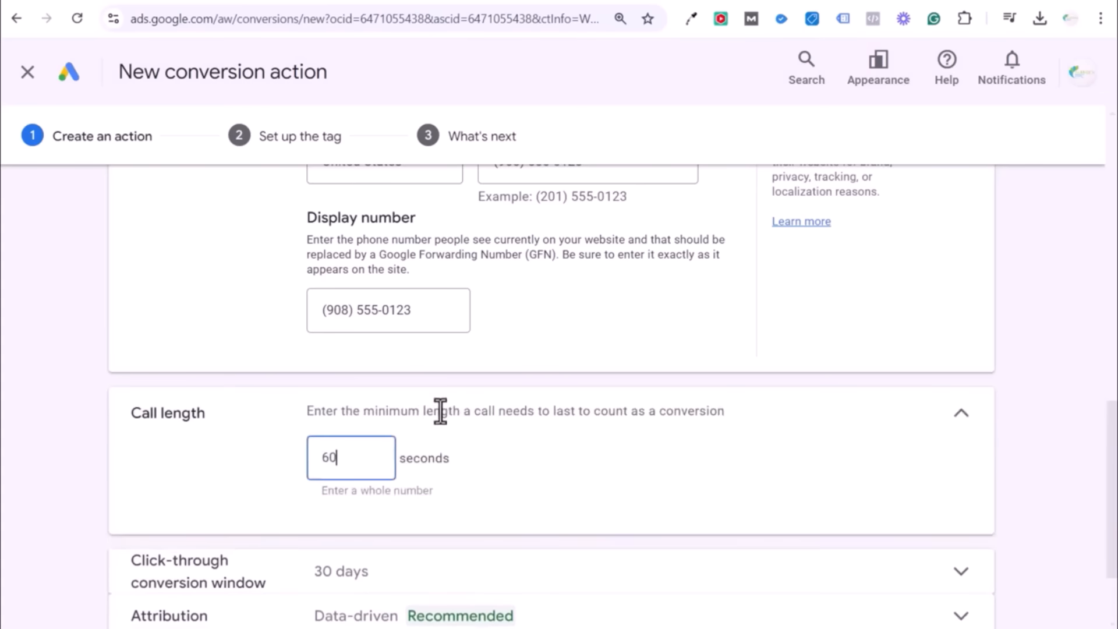
click(959, 414)
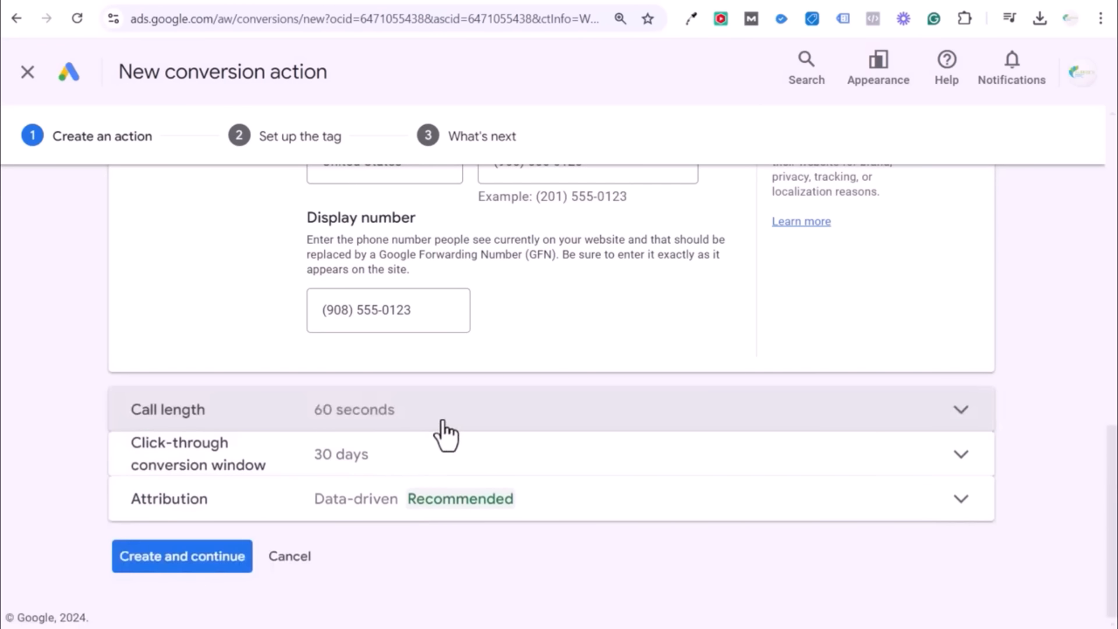
Set the click-through conversion window to 60 days.
click(444, 455)
click(387, 568)
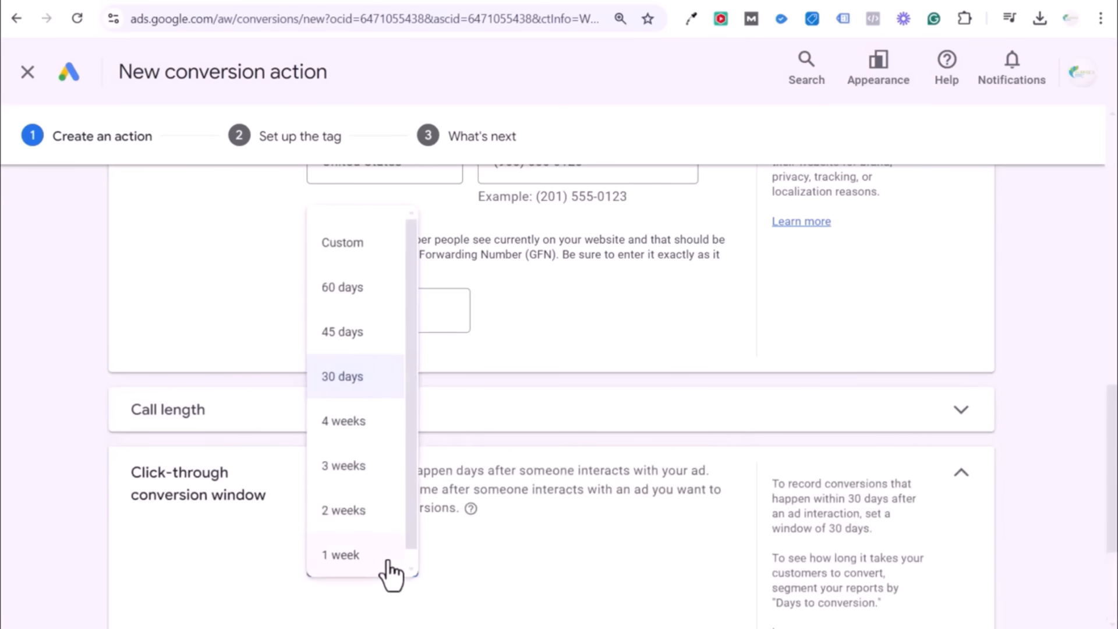
click(347, 289)
click(959, 474)
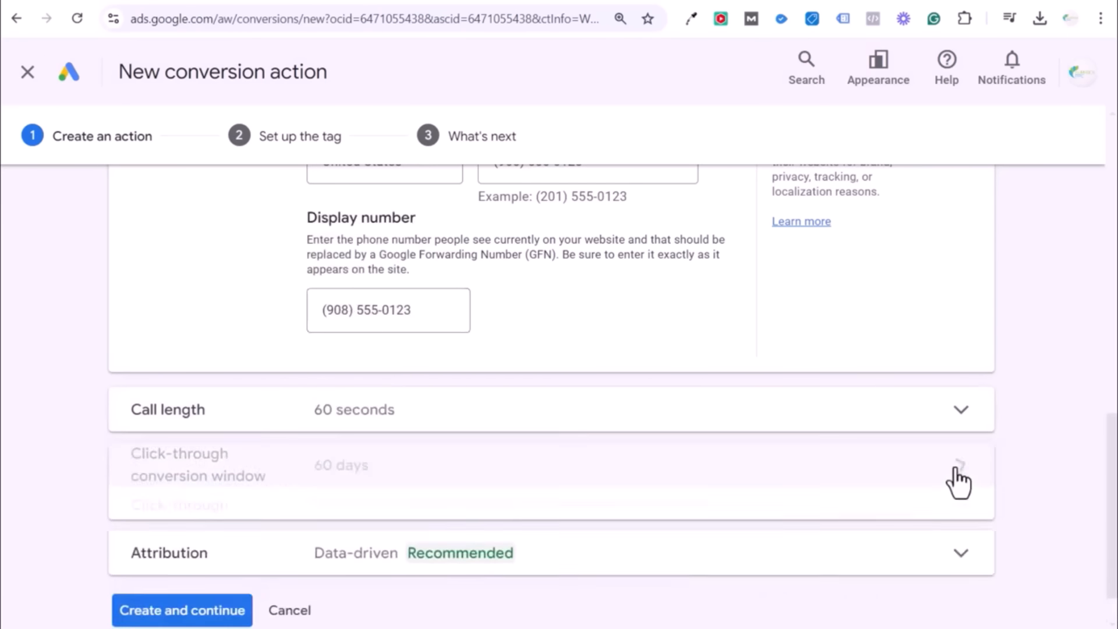
Create the conversion action and show the Google Tag Manager setup instructions with its conversion ID and label.
click(178, 556)
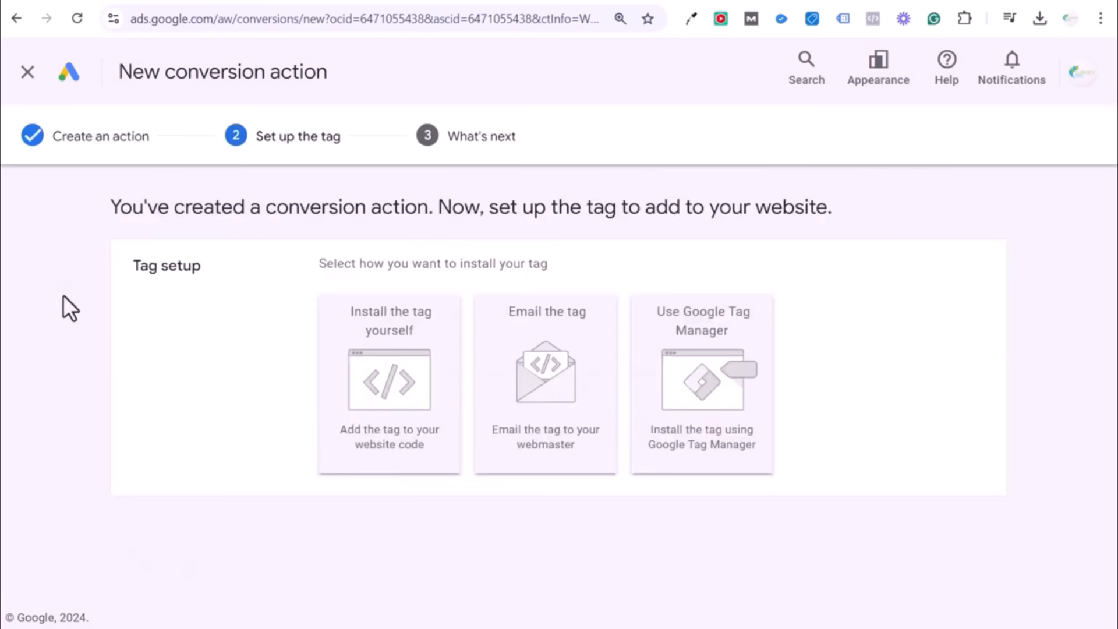
click(676, 367)
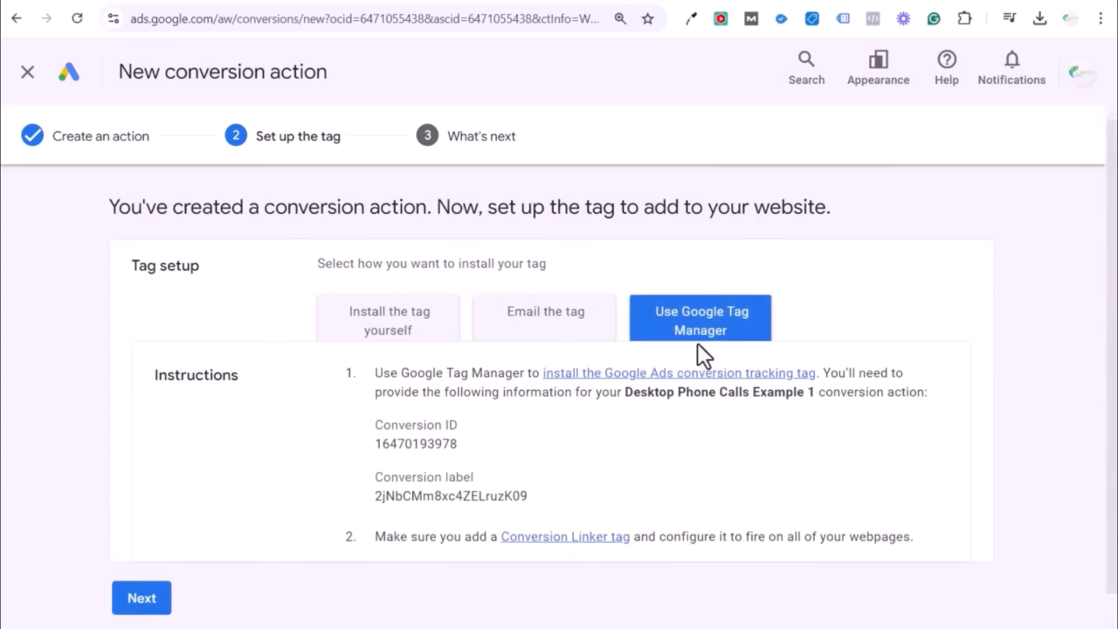
scroll(847, 343, down, 1)
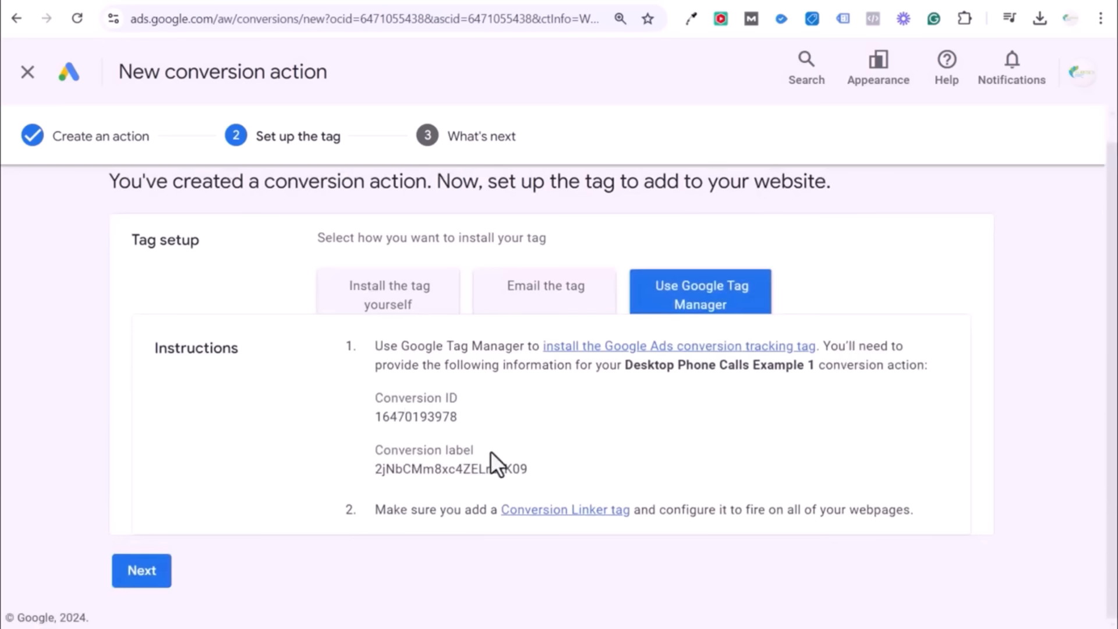
drag(483, 469, 498, 483)
click(489, 474)
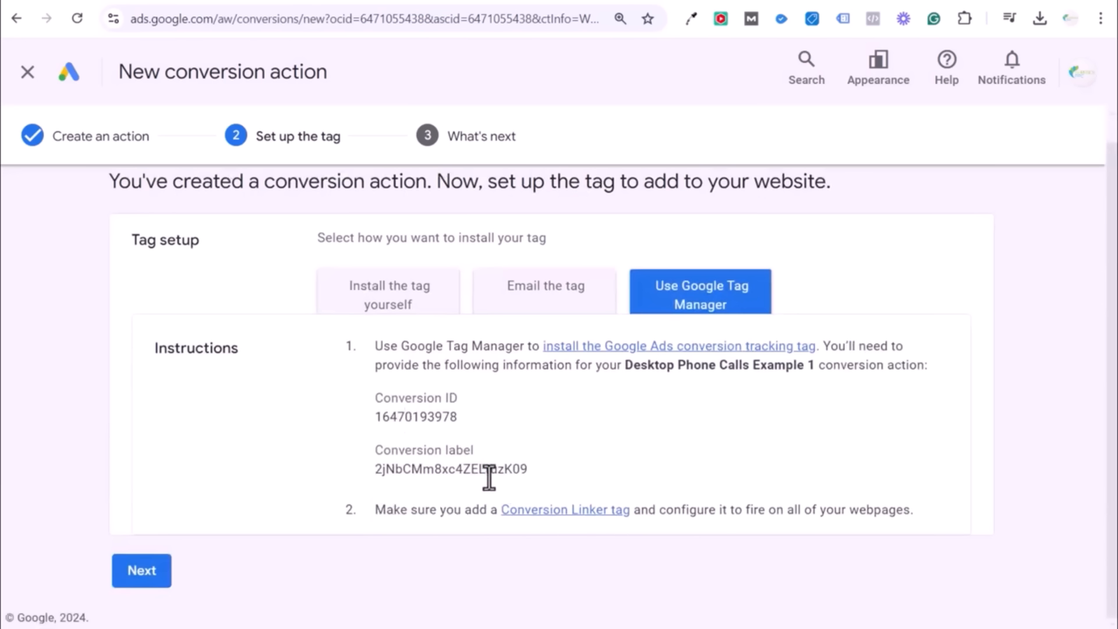
Switch to Google Tag Manager and check the existing Conversion Linker tag in the aquablisscare.com container.
click(117, 5)
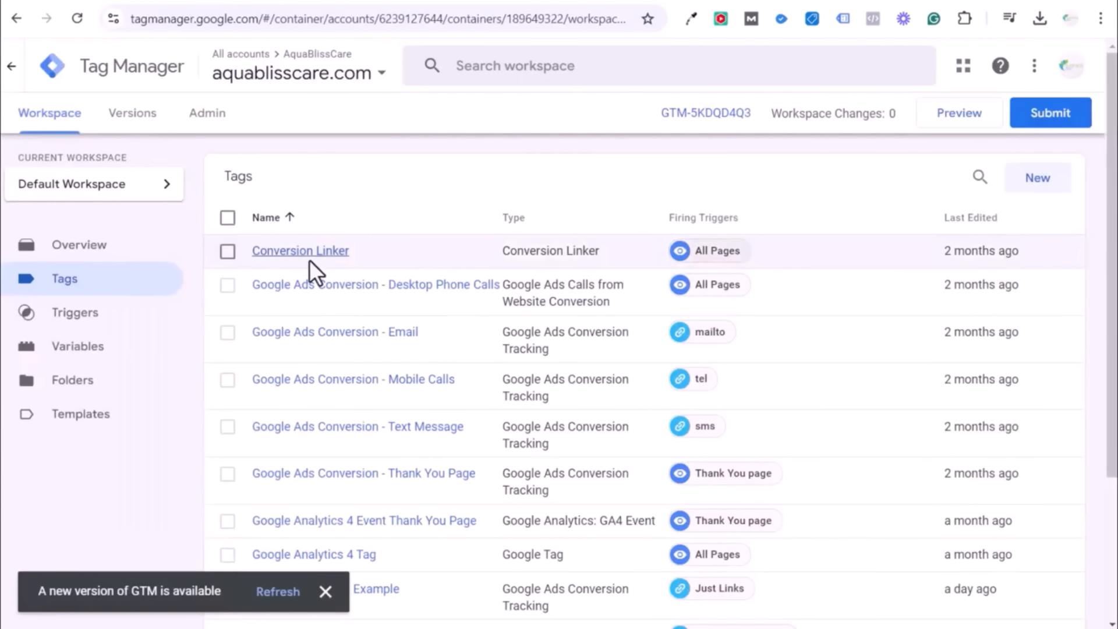
click(288, 256)
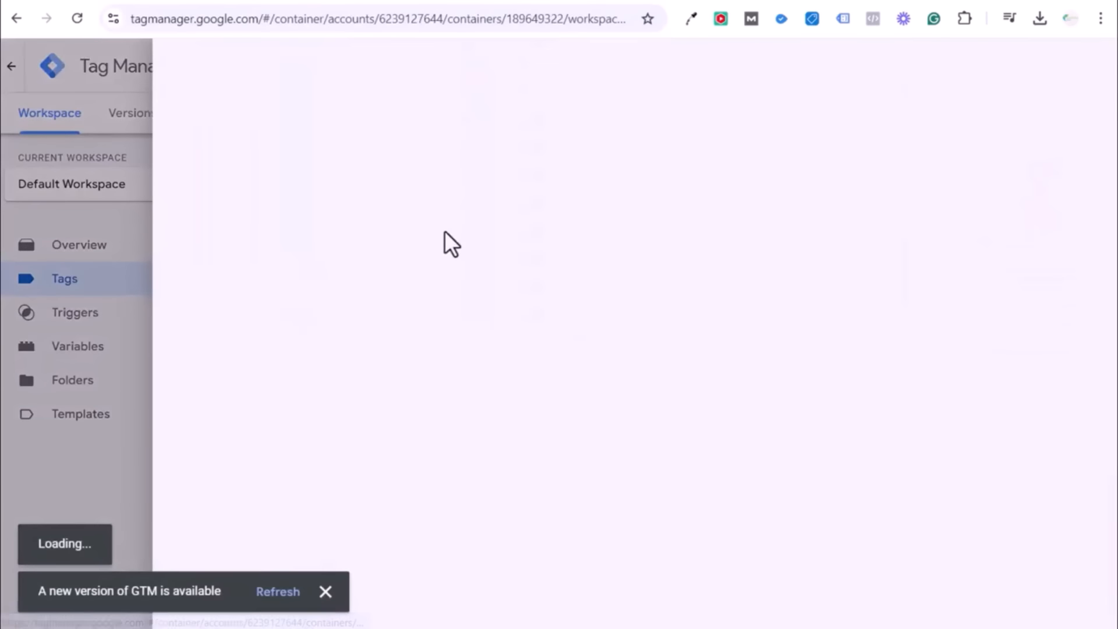
click(183, 66)
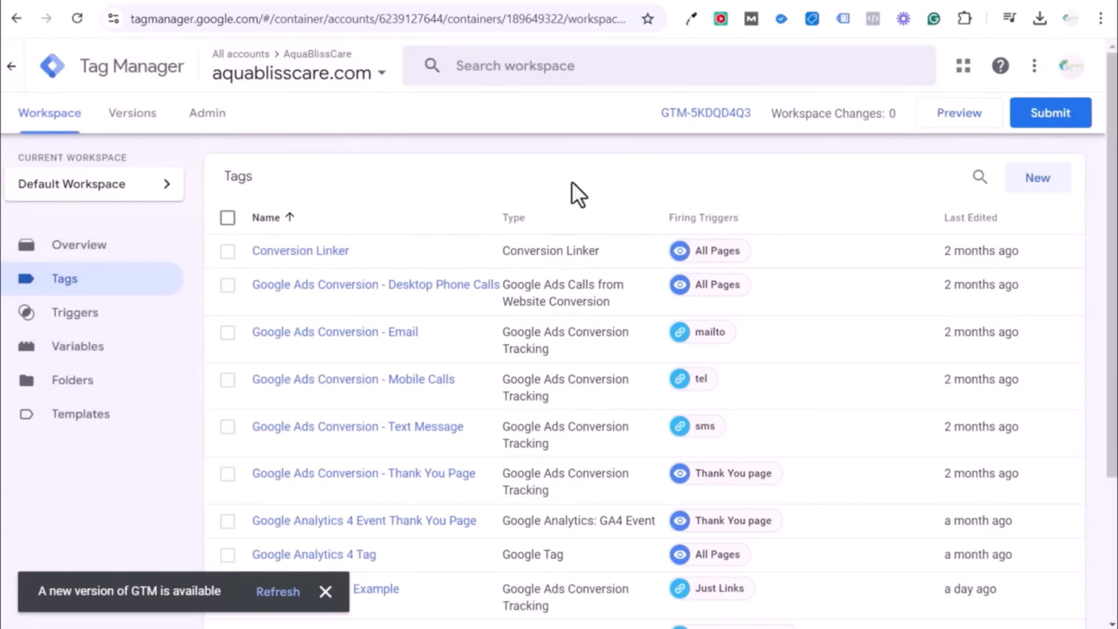
Start a new tag and review the Conversion Linker requirement in the Google Ads setup instructions.
click(1034, 185)
click(139, 3)
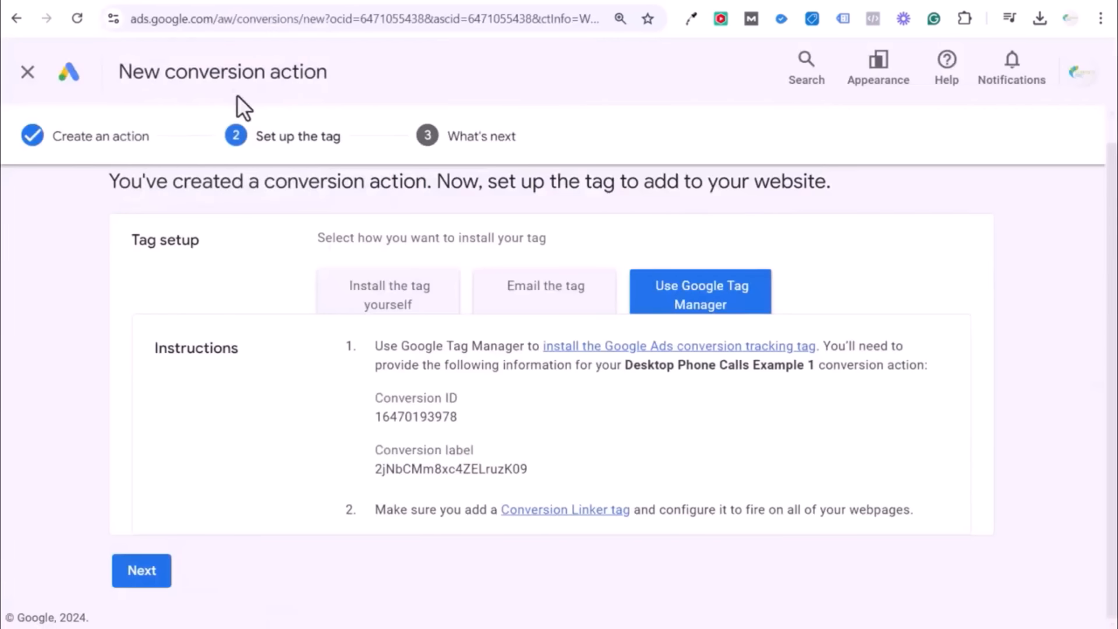
drag(924, 500, 375, 516)
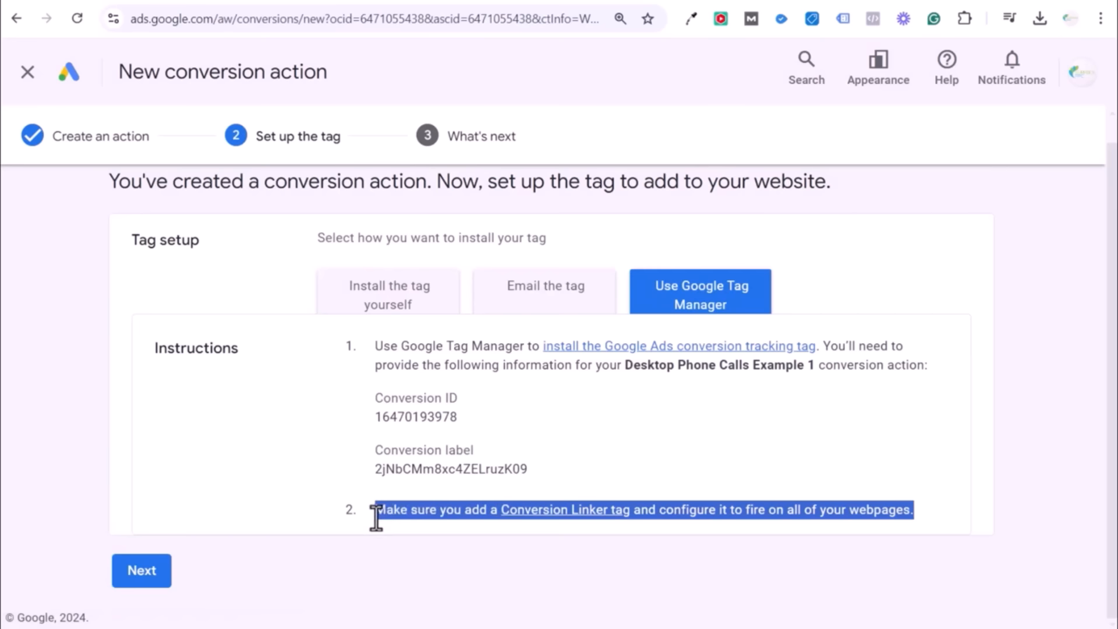
click(411, 517)
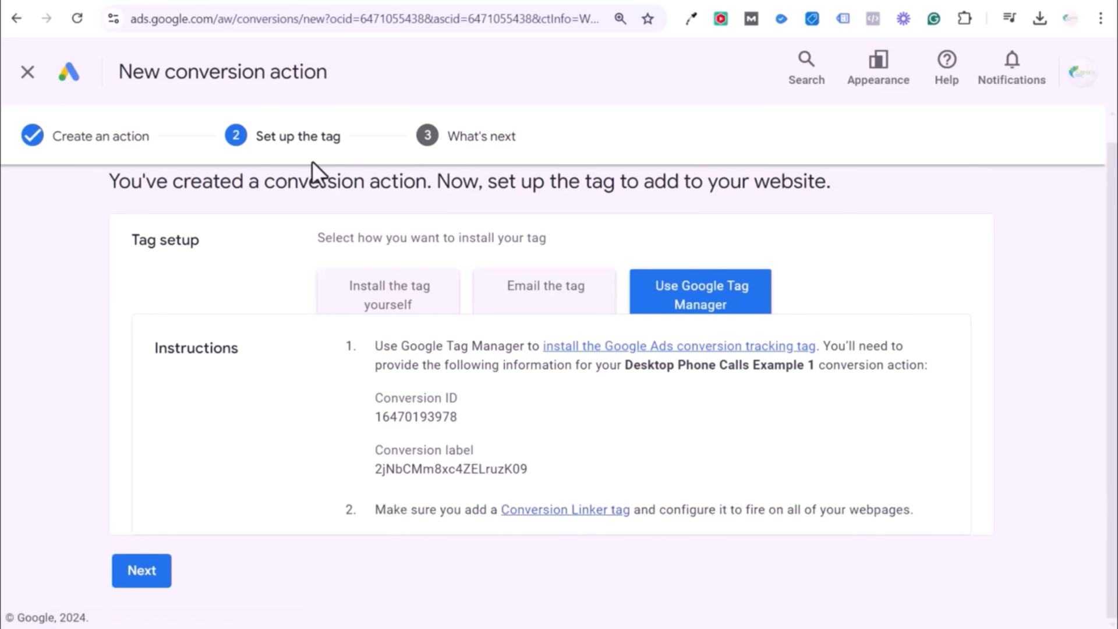
click(102, 3)
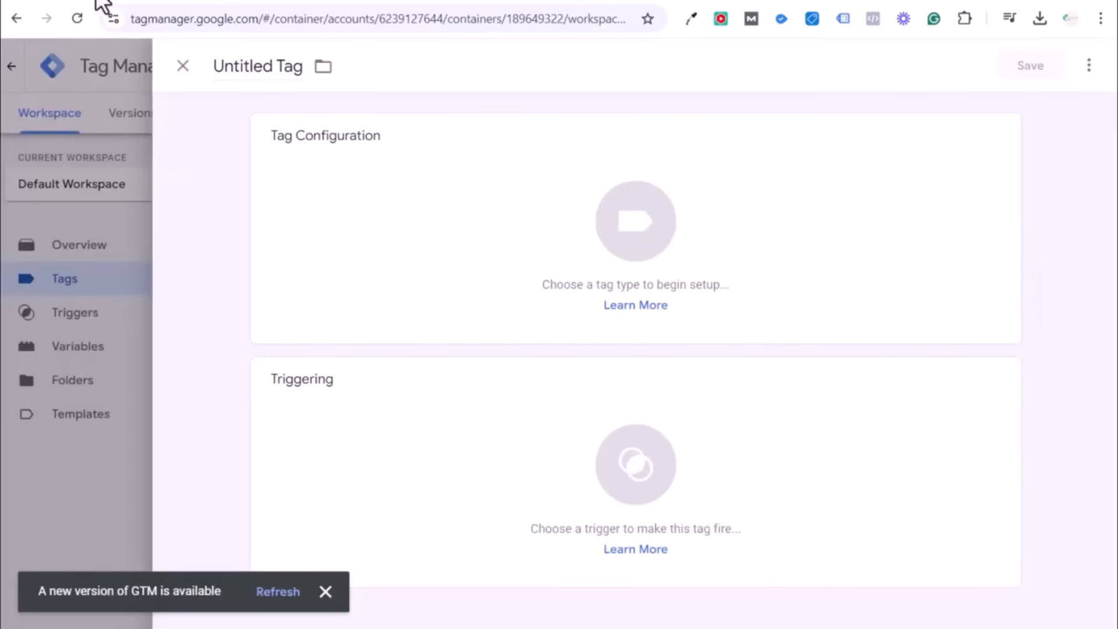
Draft a tag of type Conversion Linker that fires on the All Pages trigger.
click(259, 68)
click(396, 242)
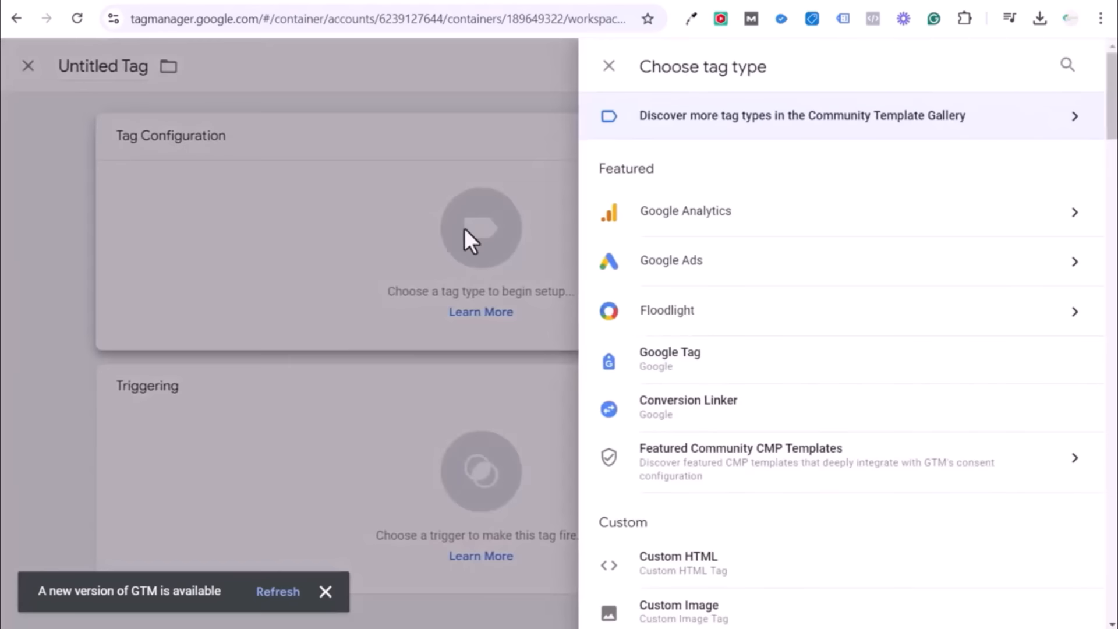
click(705, 282)
click(735, 166)
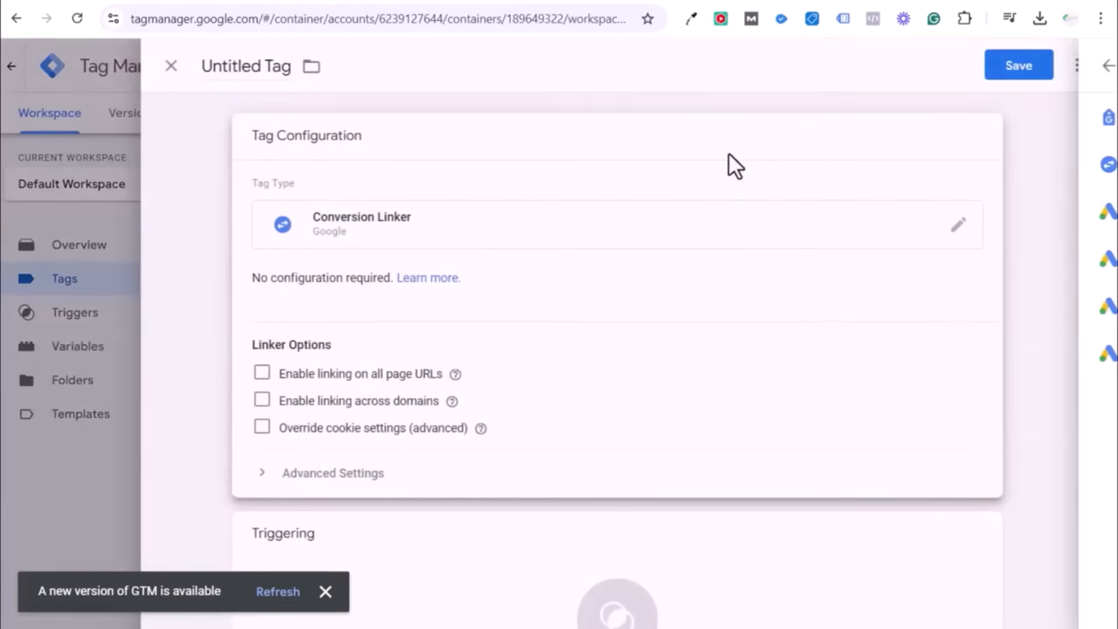
click(474, 561)
click(335, 153)
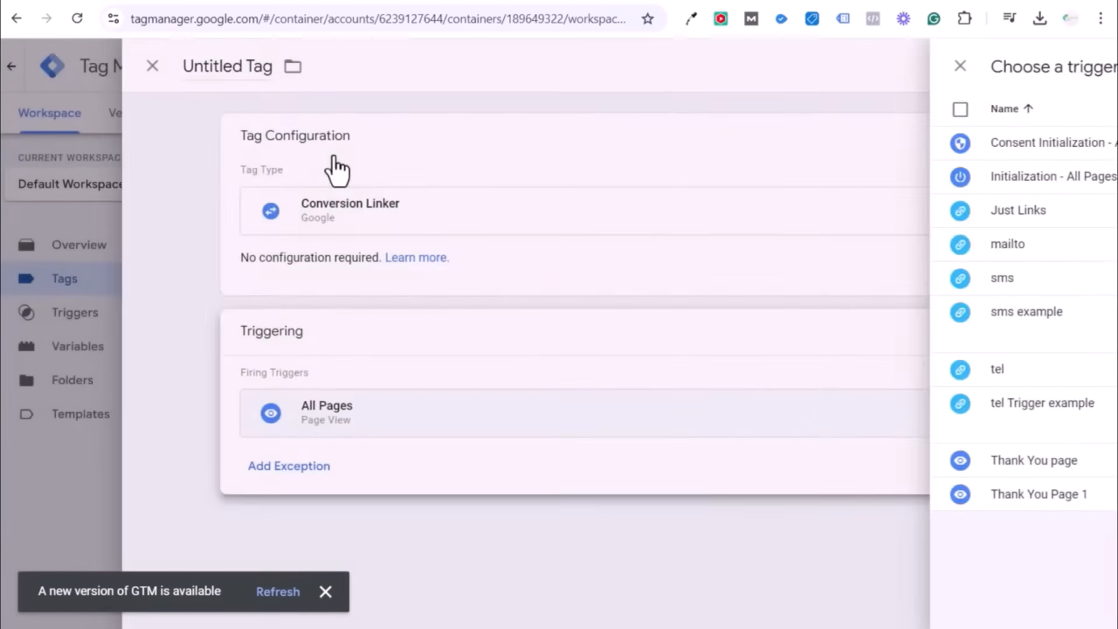
Look through the Google Ads tag types again and discard the unsaved Conversion Linker draft.
click(509, 213)
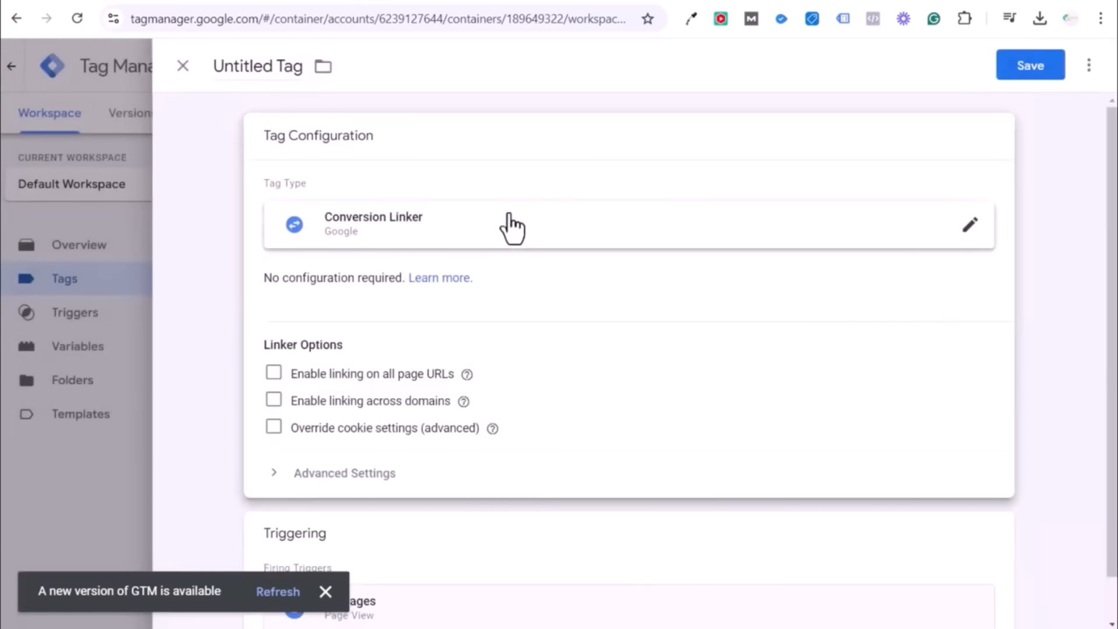
click(510, 215)
click(783, 270)
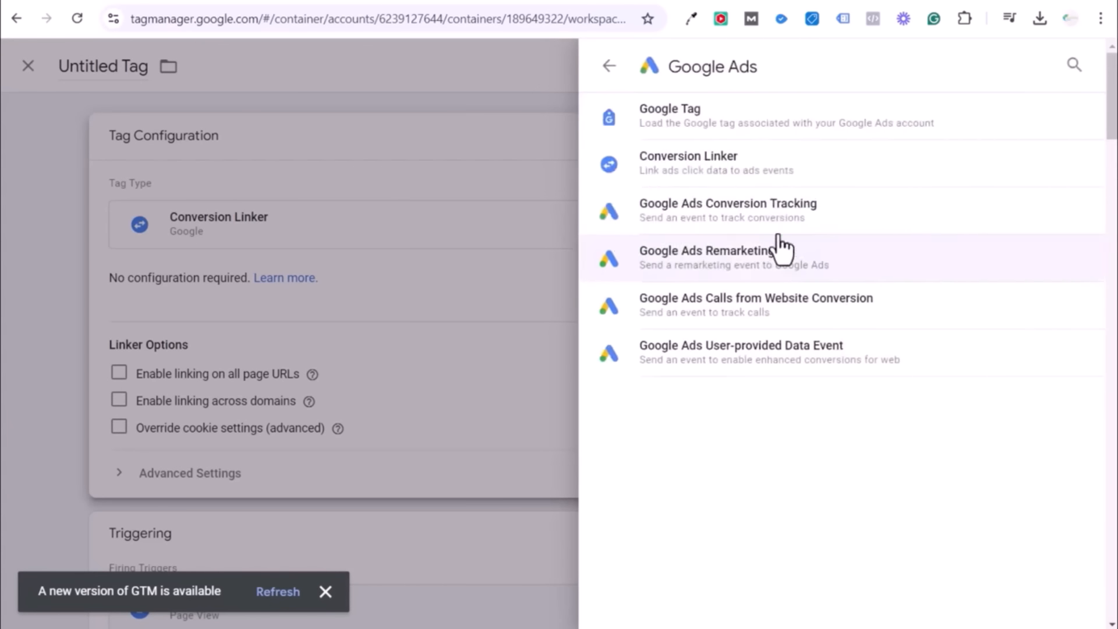
click(608, 67)
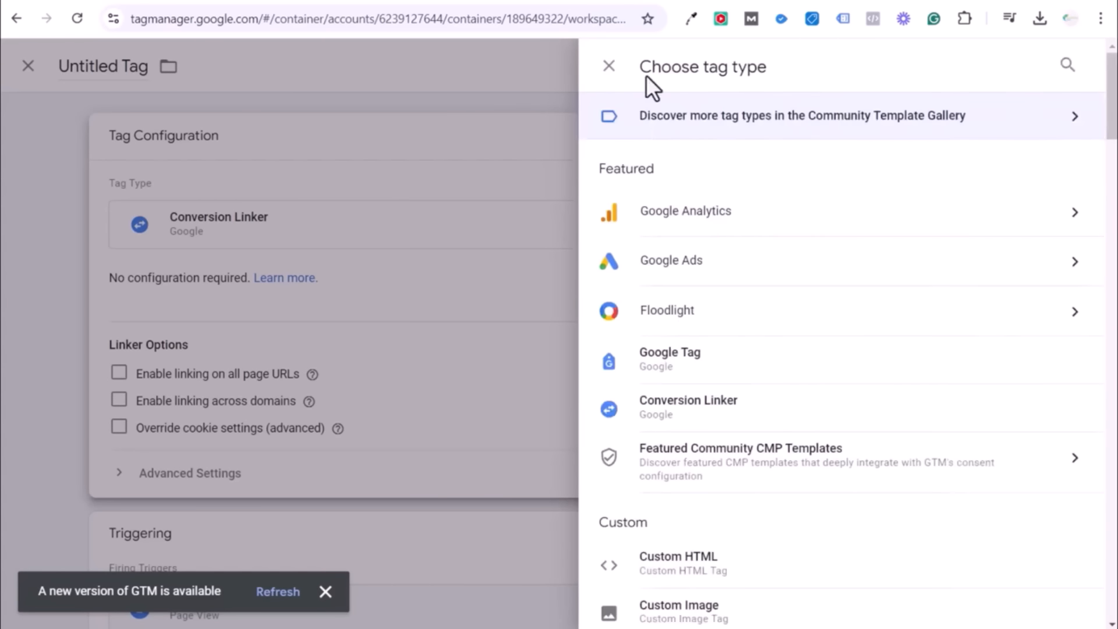
click(609, 66)
click(186, 66)
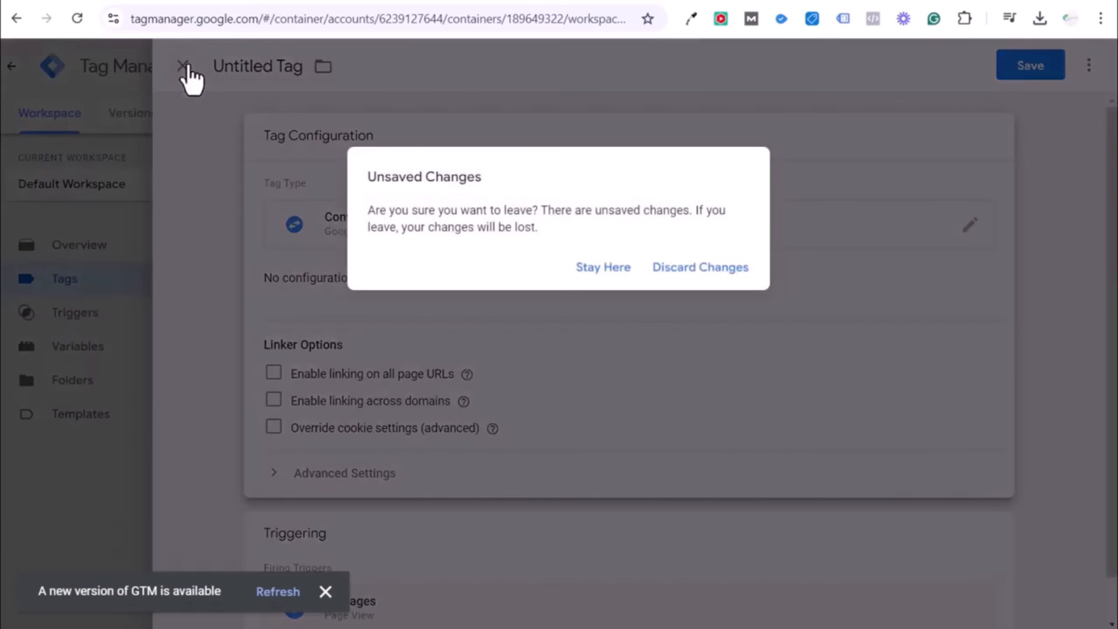
click(687, 269)
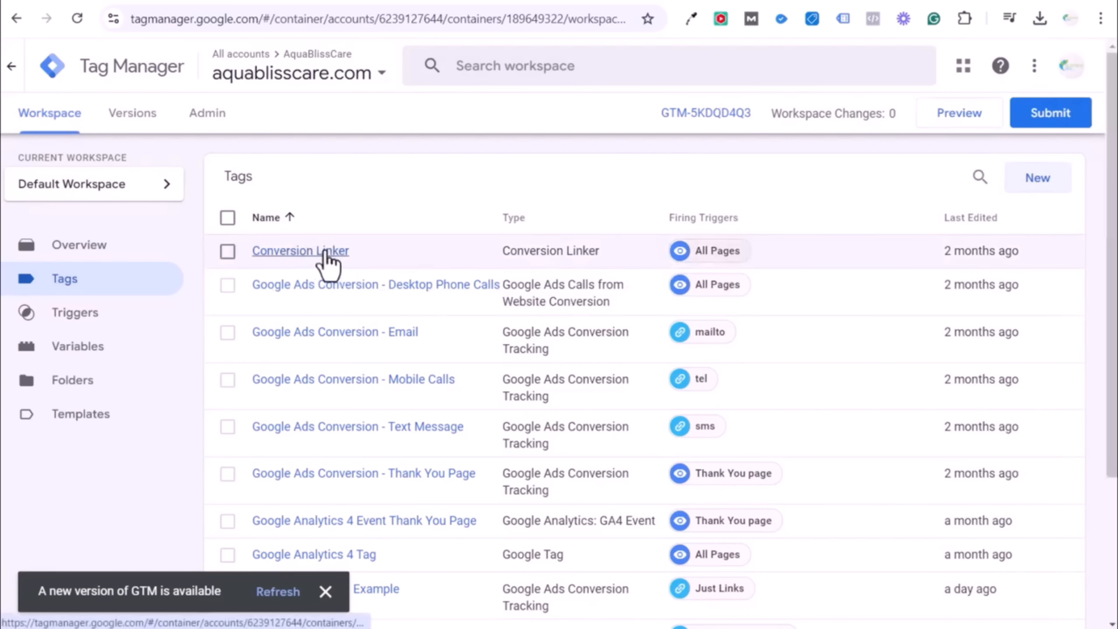
Create a tag named Desktop Phone Call Example 1 with the type Google Ads Calls from Website Conversion.
click(1041, 186)
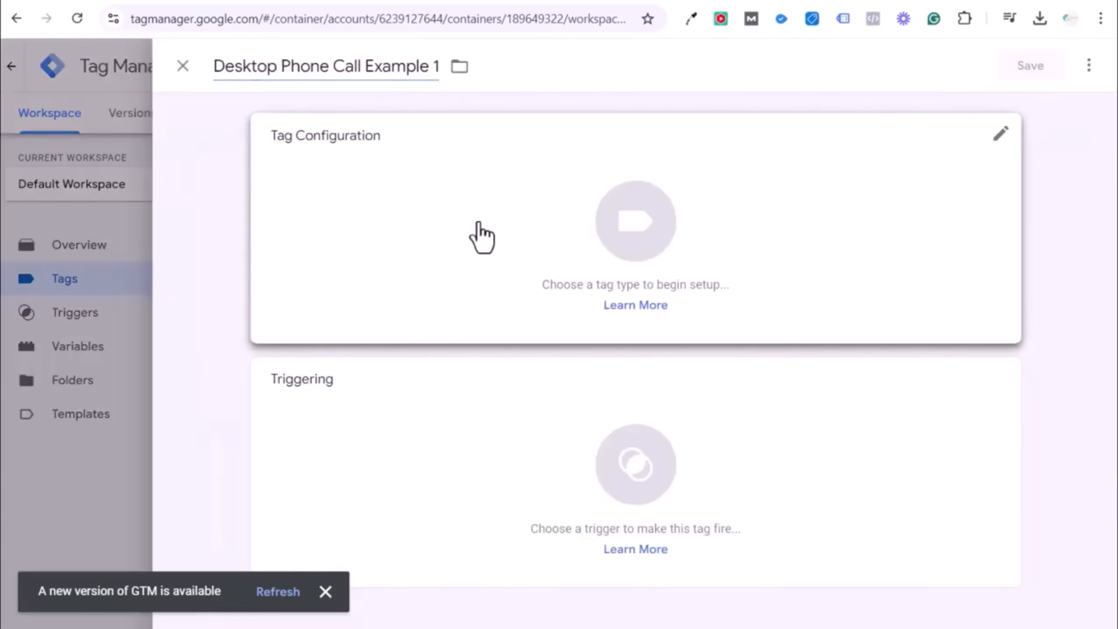
click(476, 218)
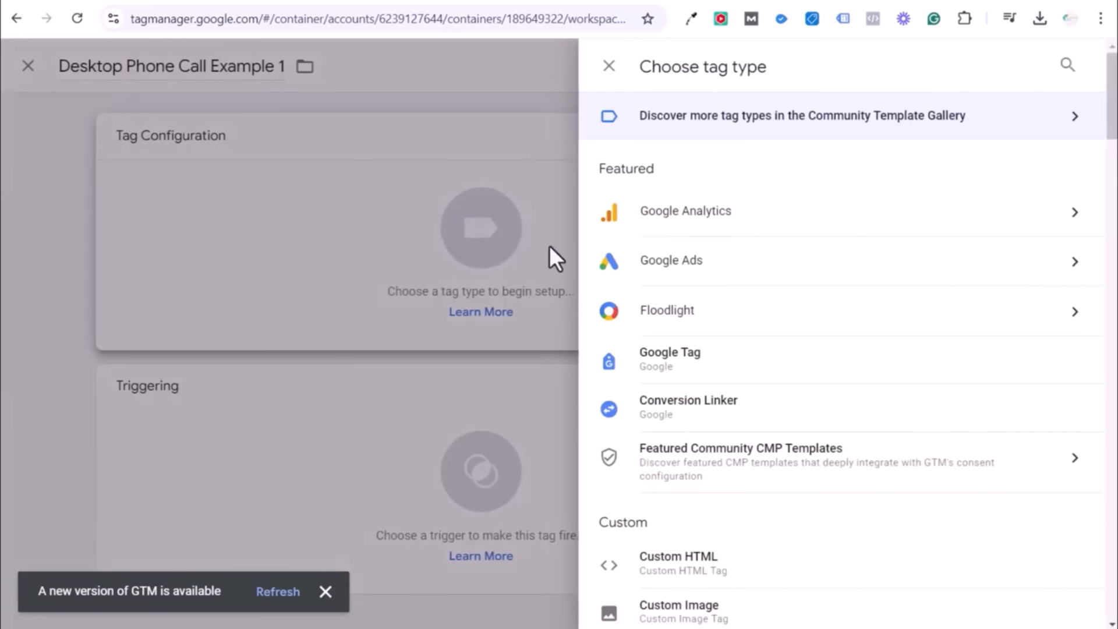
click(707, 262)
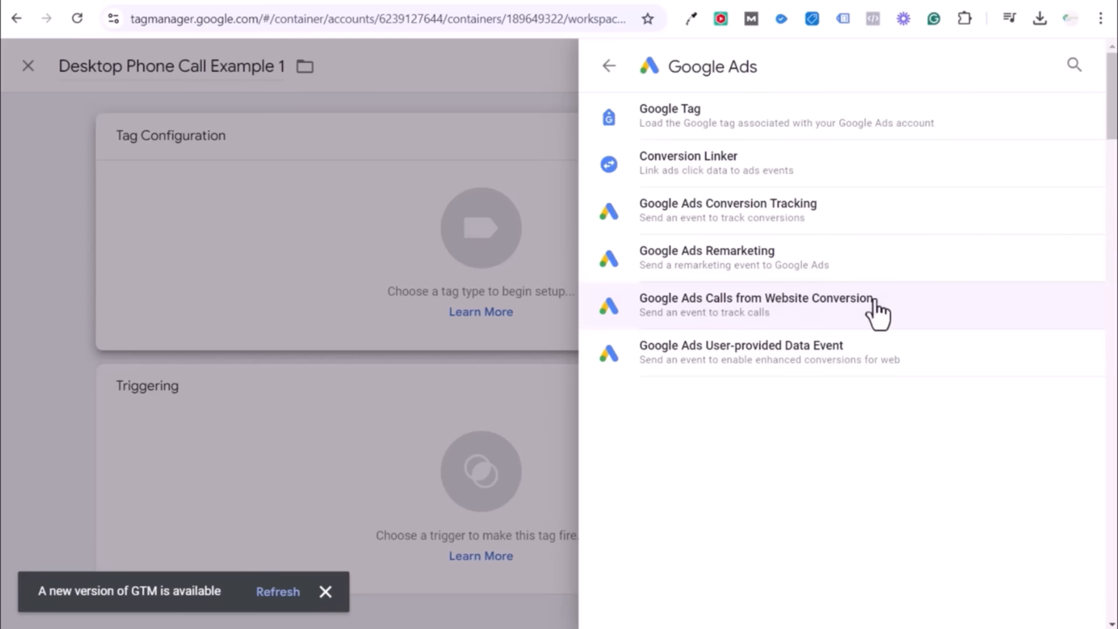
click(943, 311)
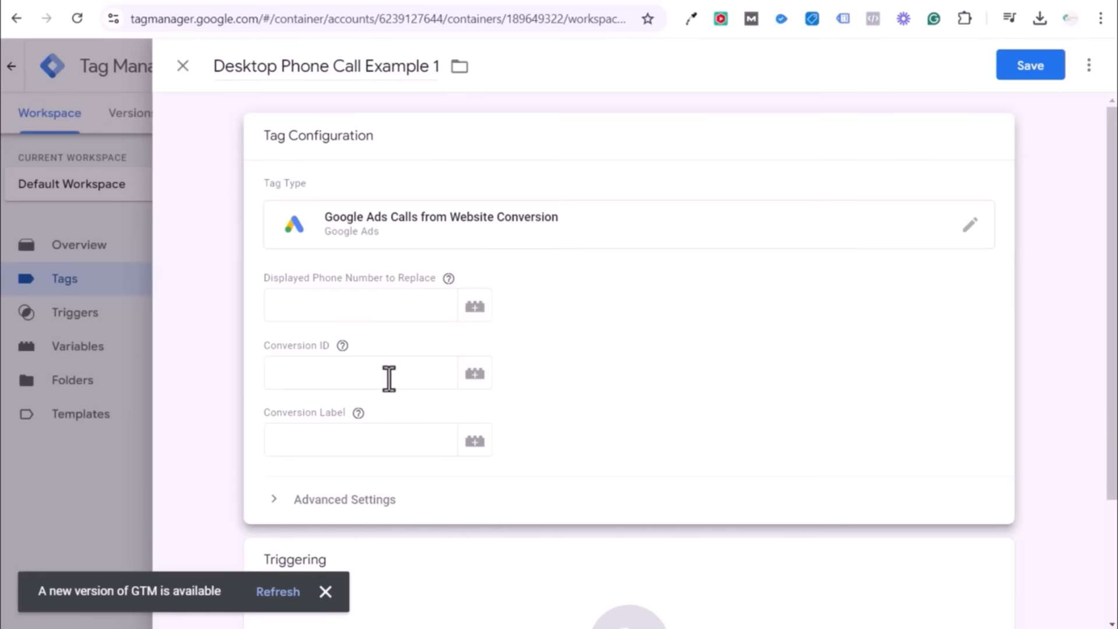
Enter the website's phone number in its displayed format as the tag's Displayed Phone Number to Replace.
click(369, 307)
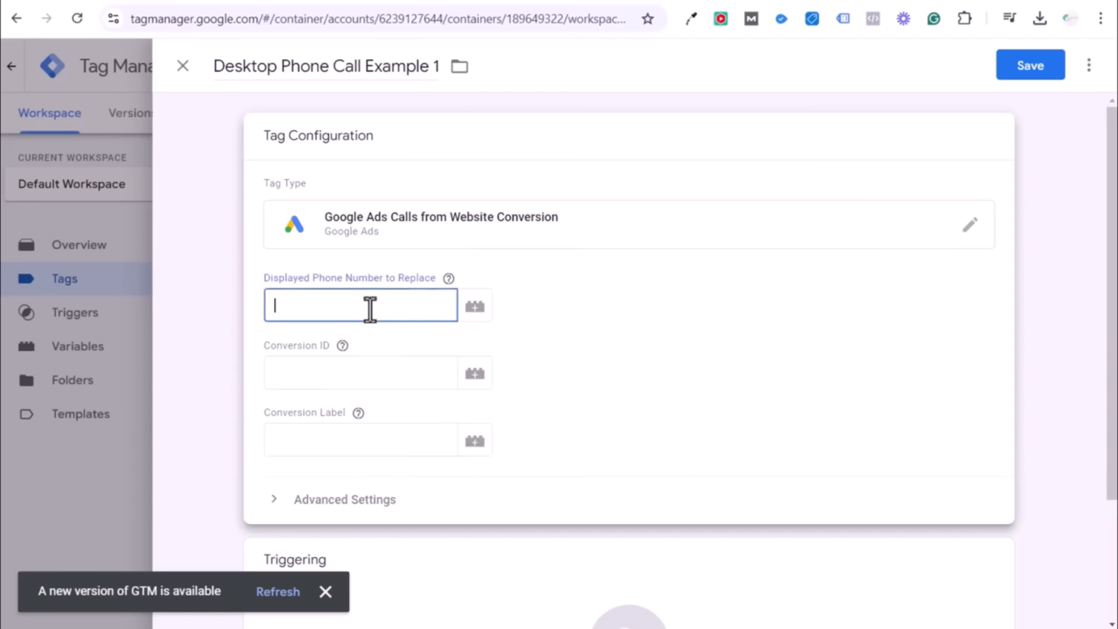
text((908) 555-0123)
drag(382, 303, 268, 308)
click(308, 308)
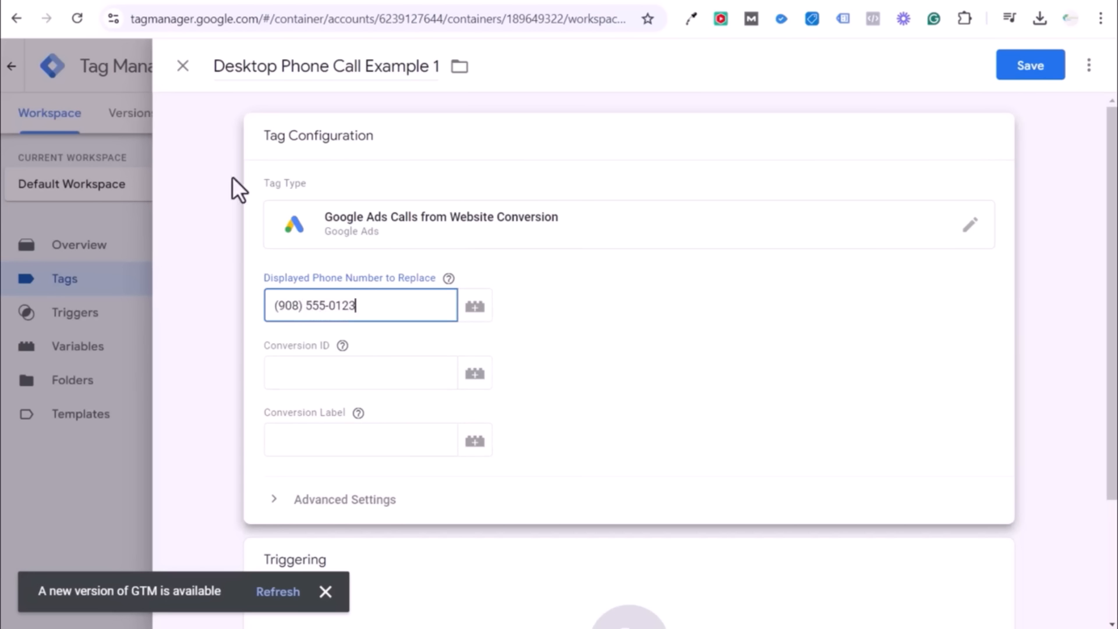
Copy the Conversion ID of Desktop Phone Calls Example 1 from Google Ads into the tag's Conversion ID.
click(141, 1)
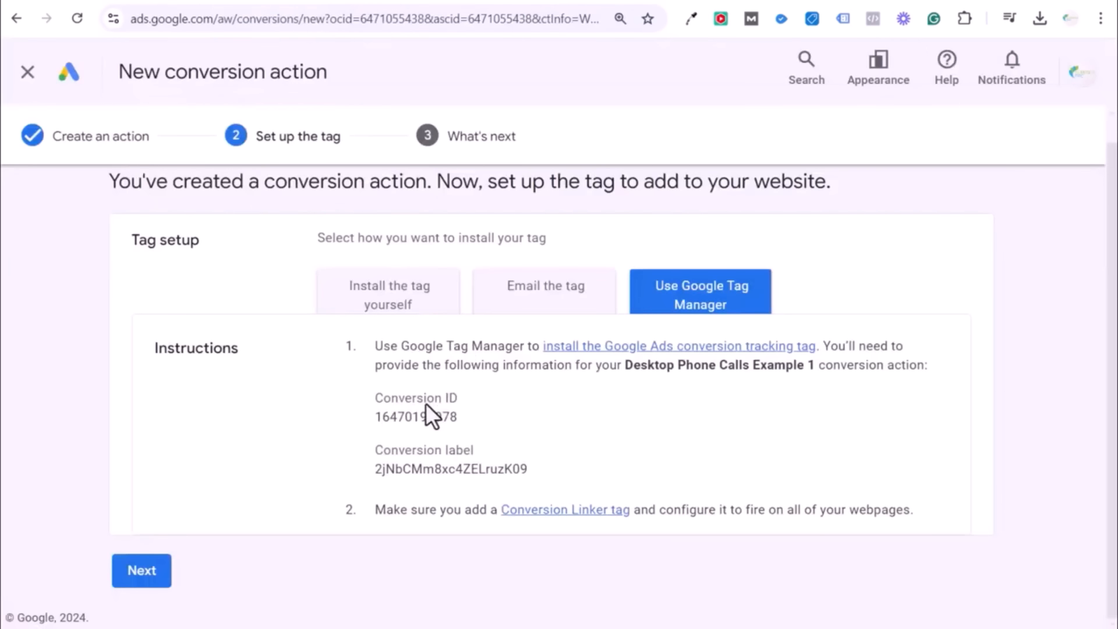
double_click(419, 413)
key(ctrl+c)
click(106, 1)
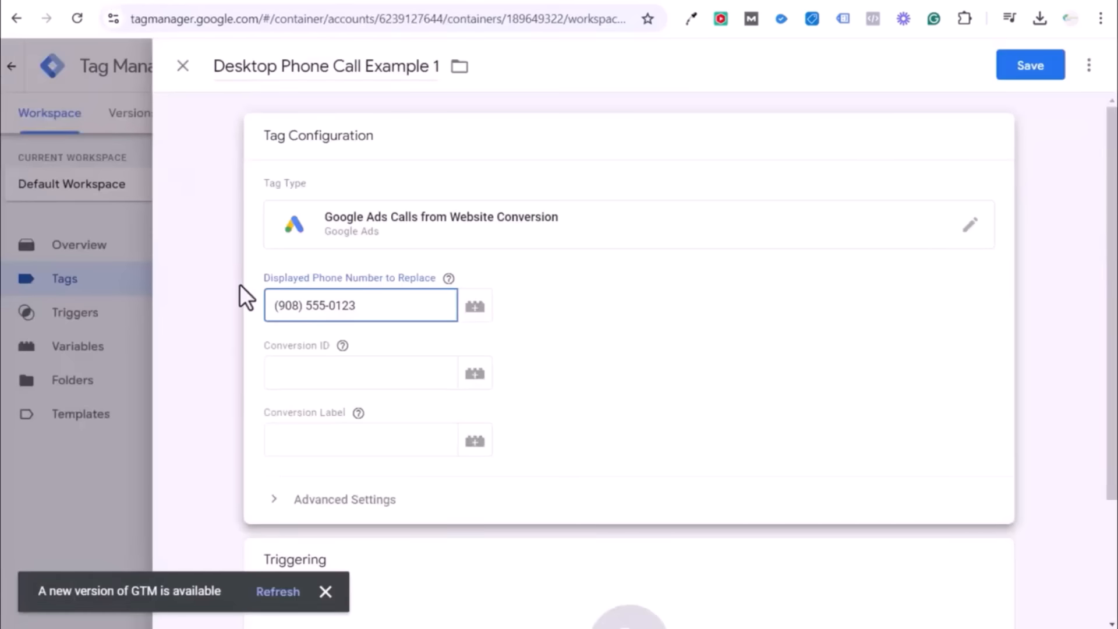
click(288, 365)
key(ctrl+v)
Copy the conversion label from Google Ads into the tag's Conversion Label and finish the tag configuration.
click(139, 1)
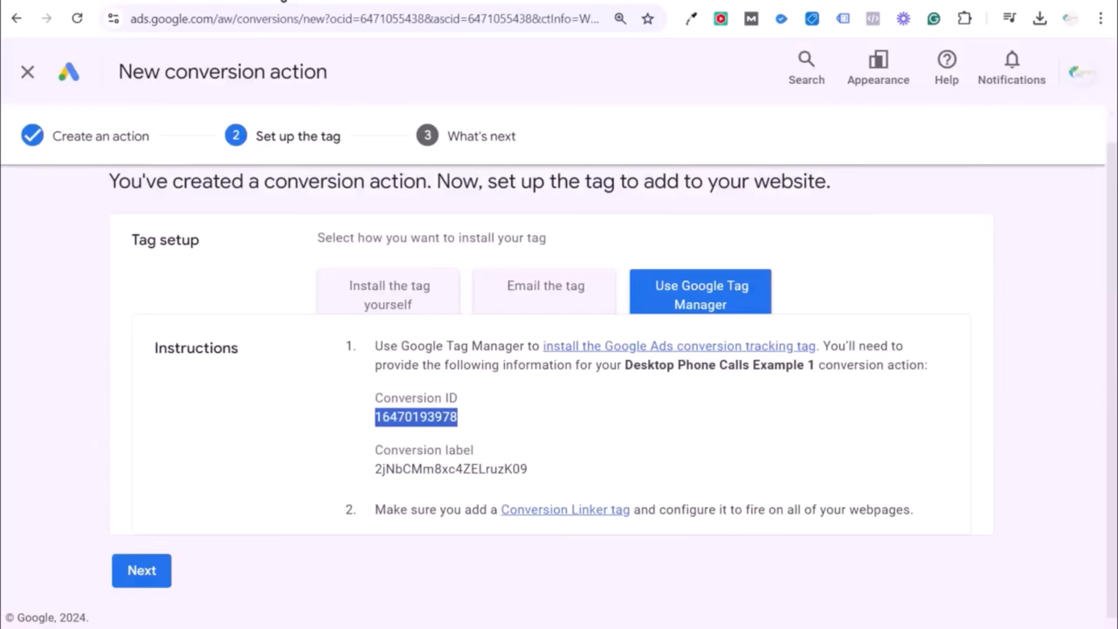
double_click(486, 468)
key(ctrl+c)
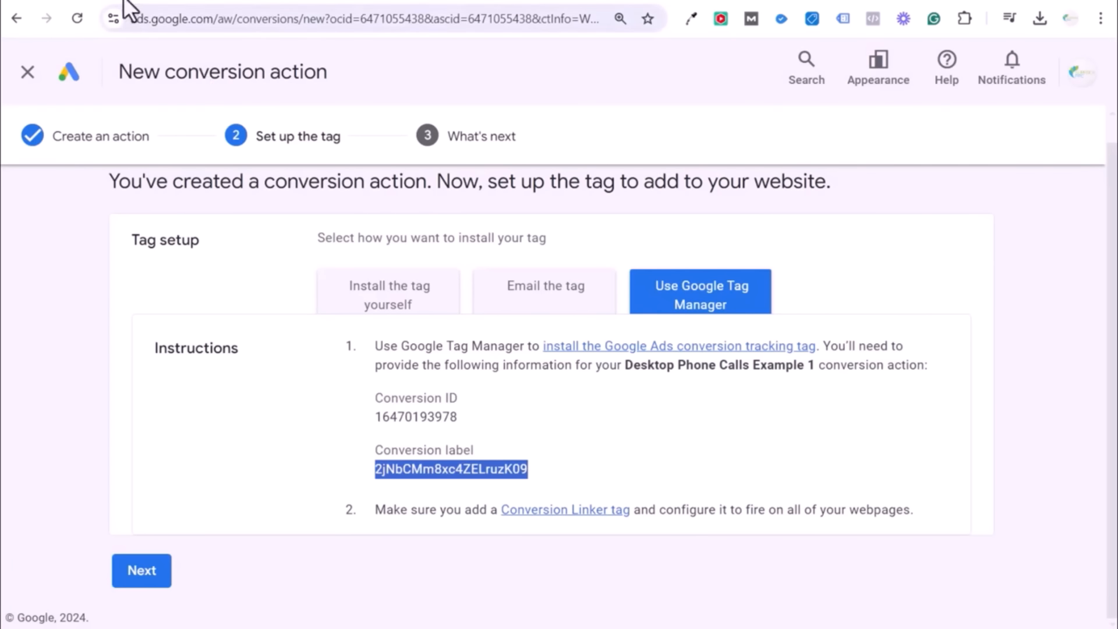
click(106, 2)
click(300, 441)
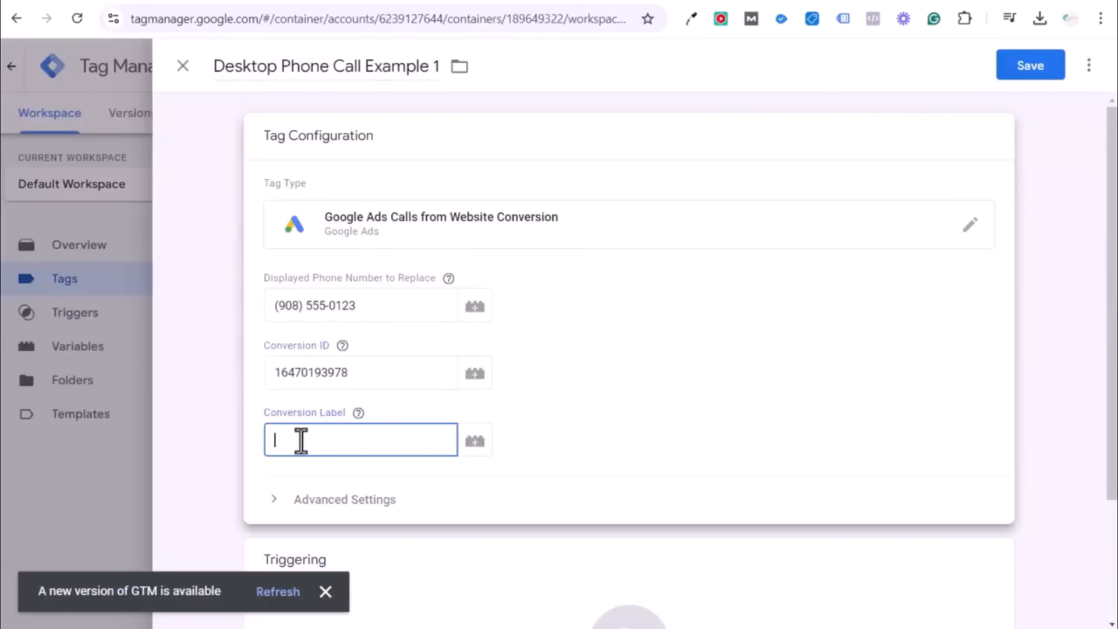
key(ctrl+v)
click(210, 269)
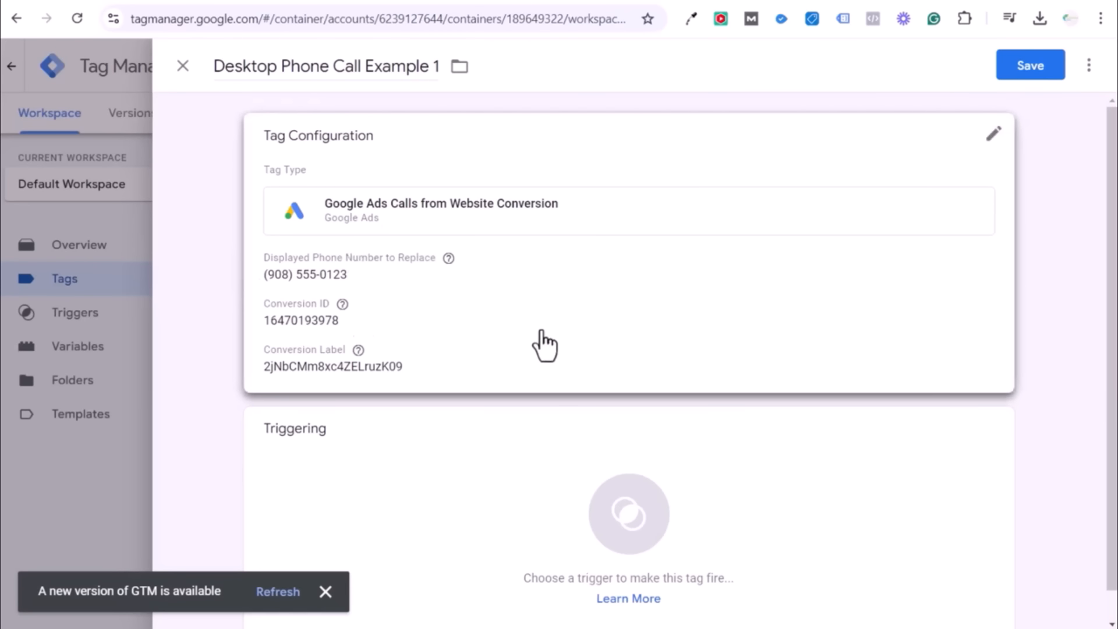
Set the phone call tag to fire on the All Pages trigger.
scroll(213, 241, down, 1)
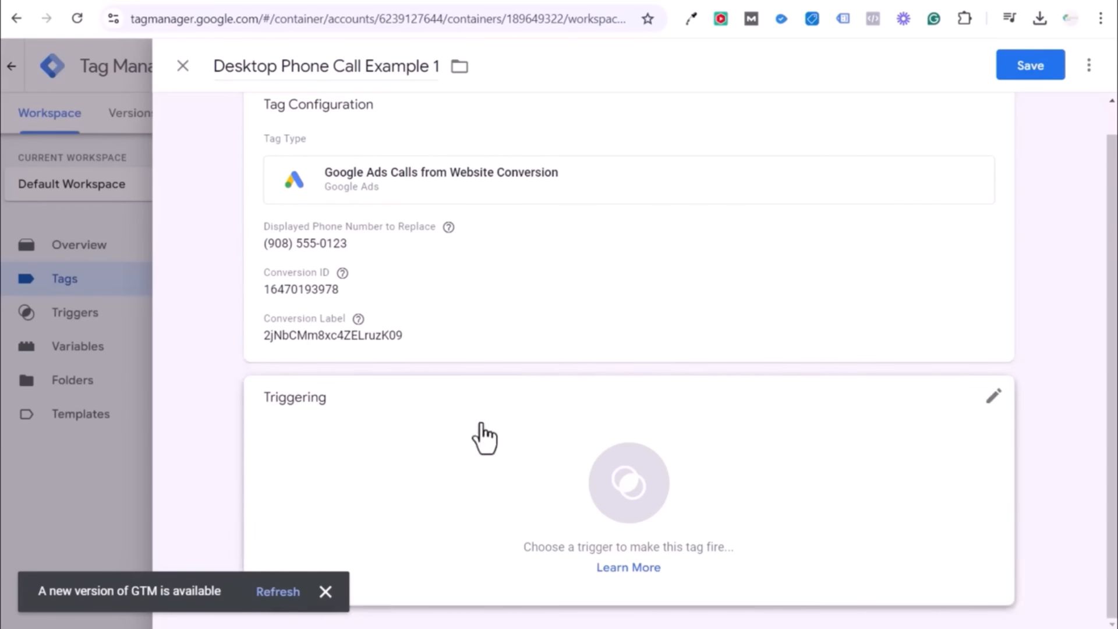
click(519, 476)
click(463, 145)
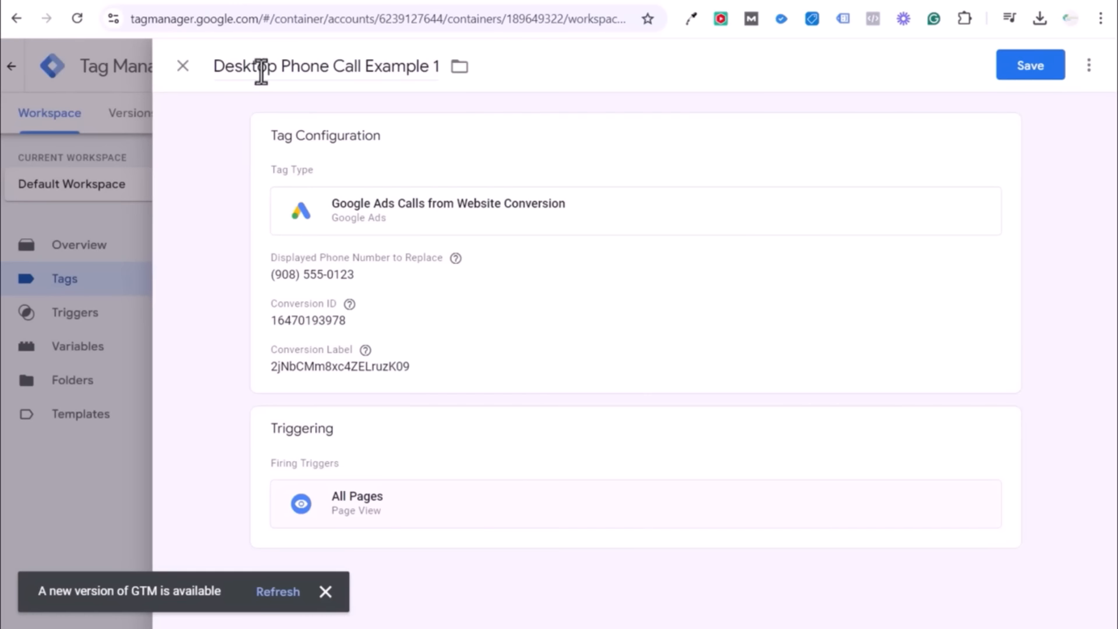
click(153, 5)
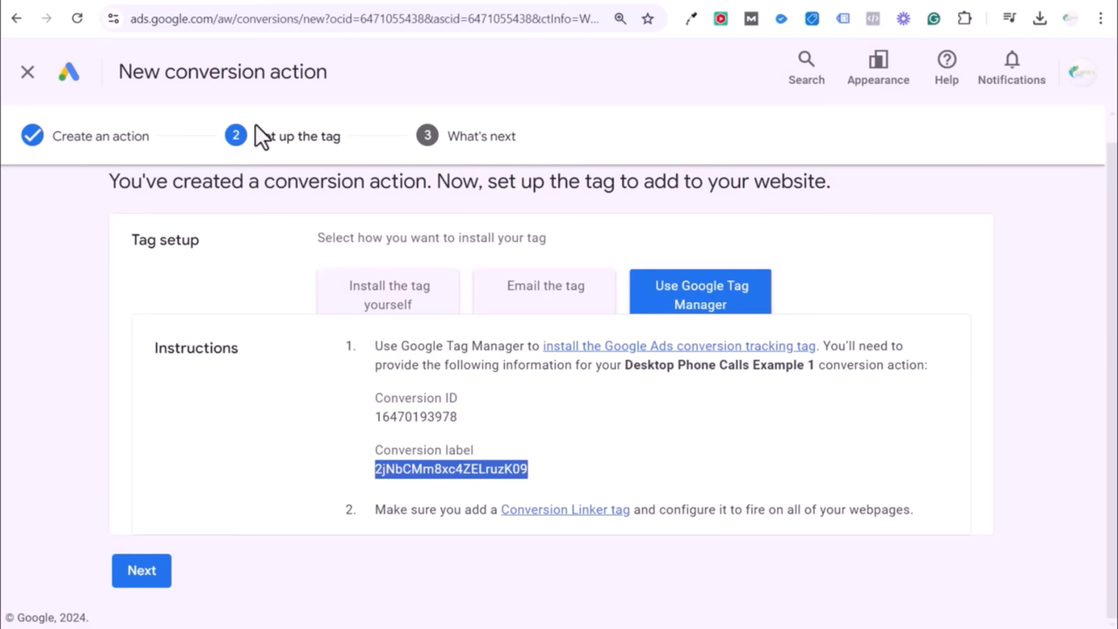
click(112, 0)
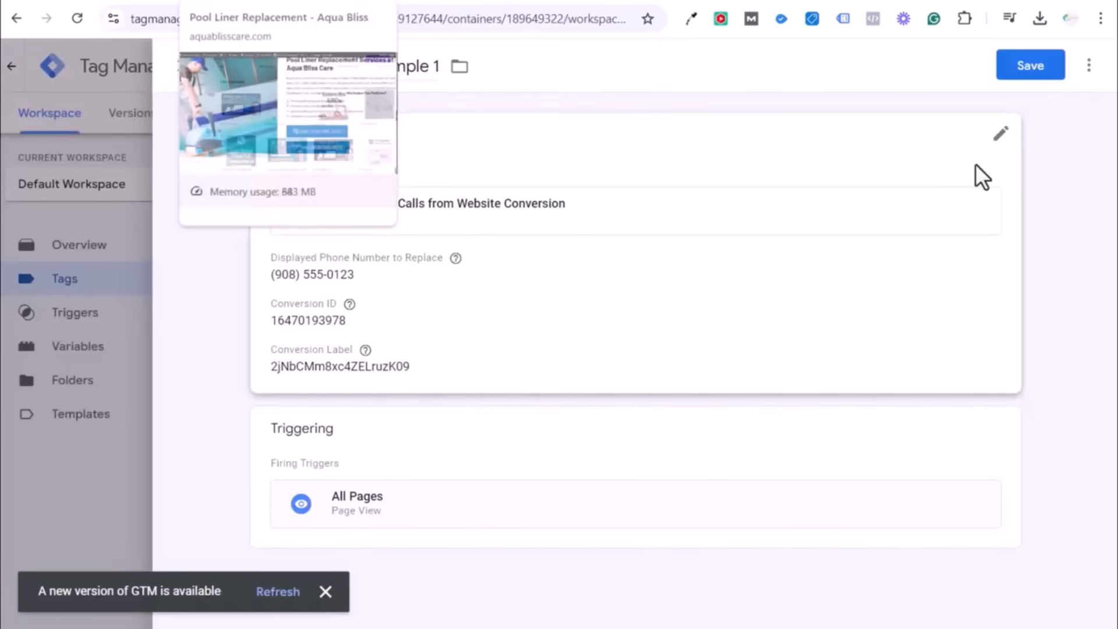
Save the Desktop Phone Call Example 1 tag and publish the workspace changes with "New Version" as version name and description.
click(1046, 71)
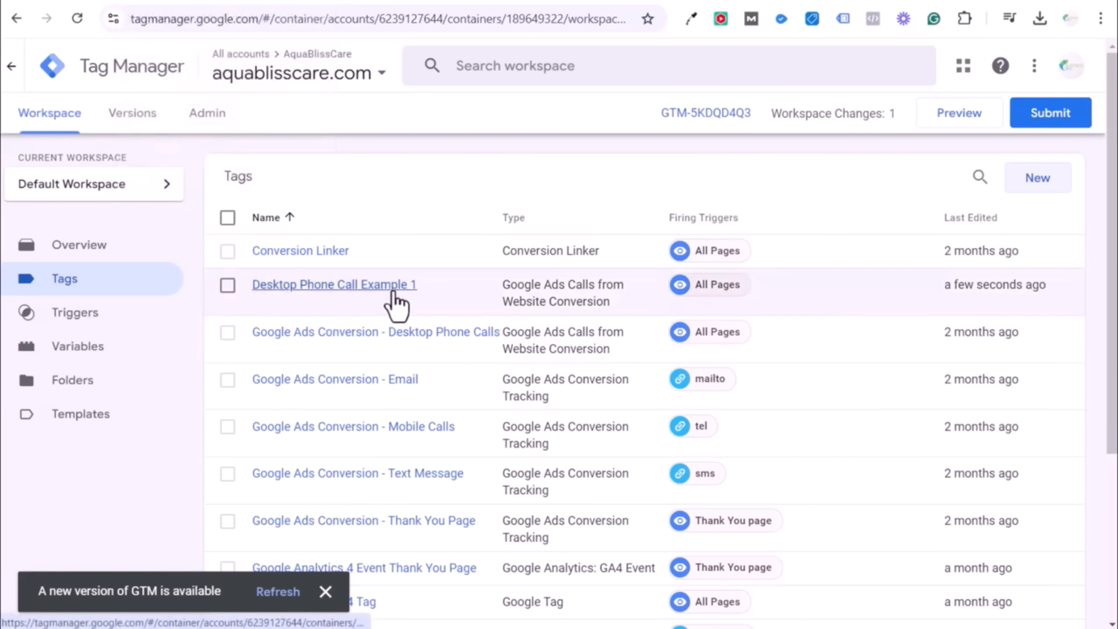
click(1044, 115)
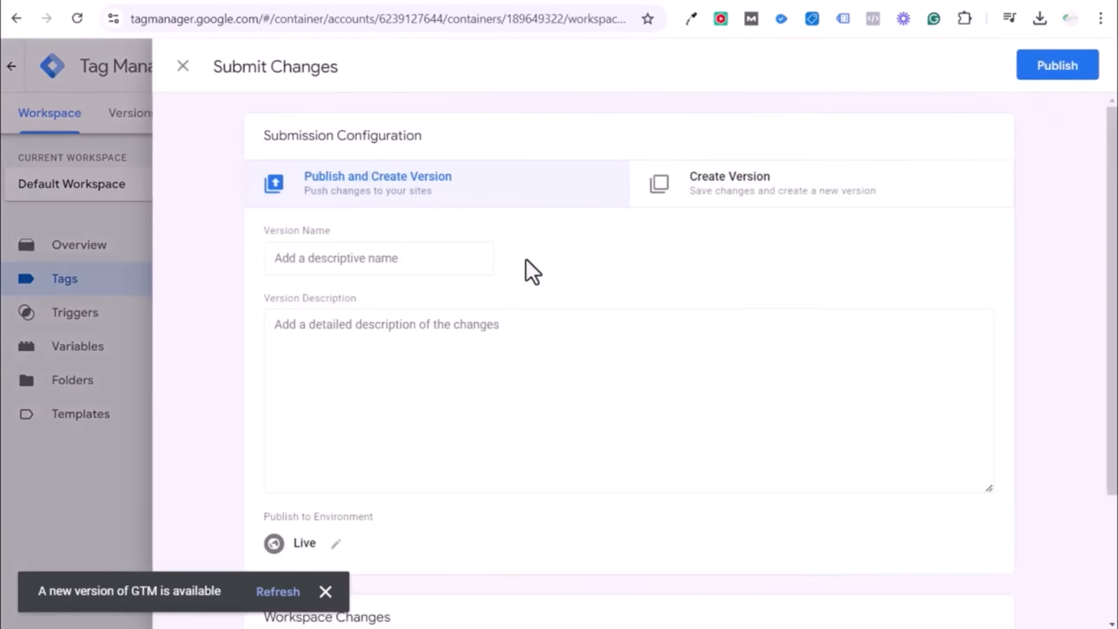
click(389, 268)
text(New Version)
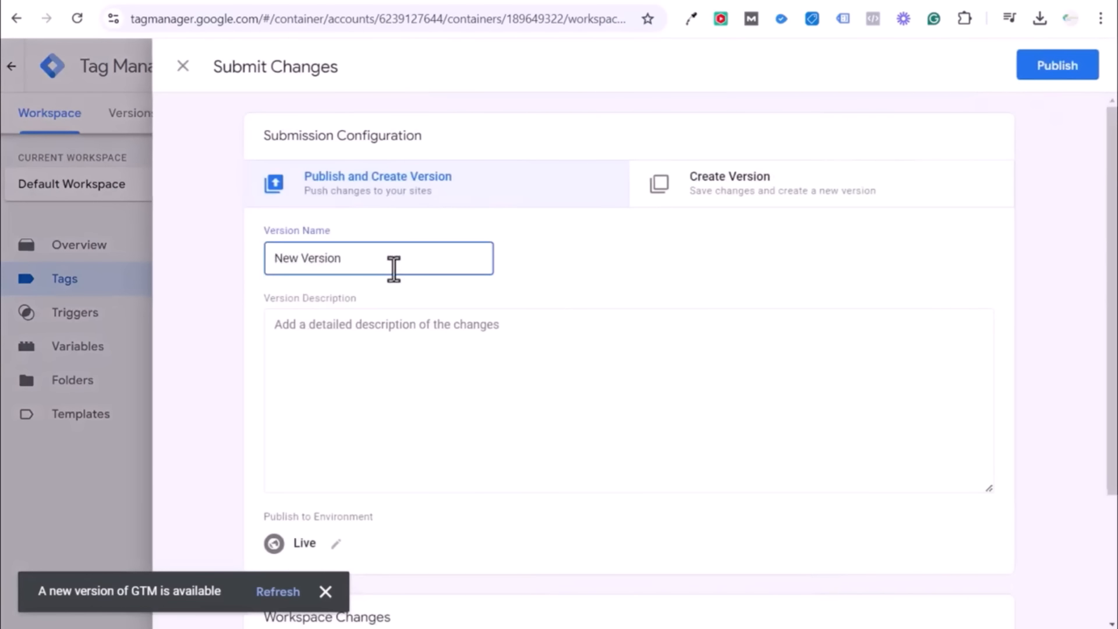
drag(393, 269, 247, 273)
key(ctrl+c)
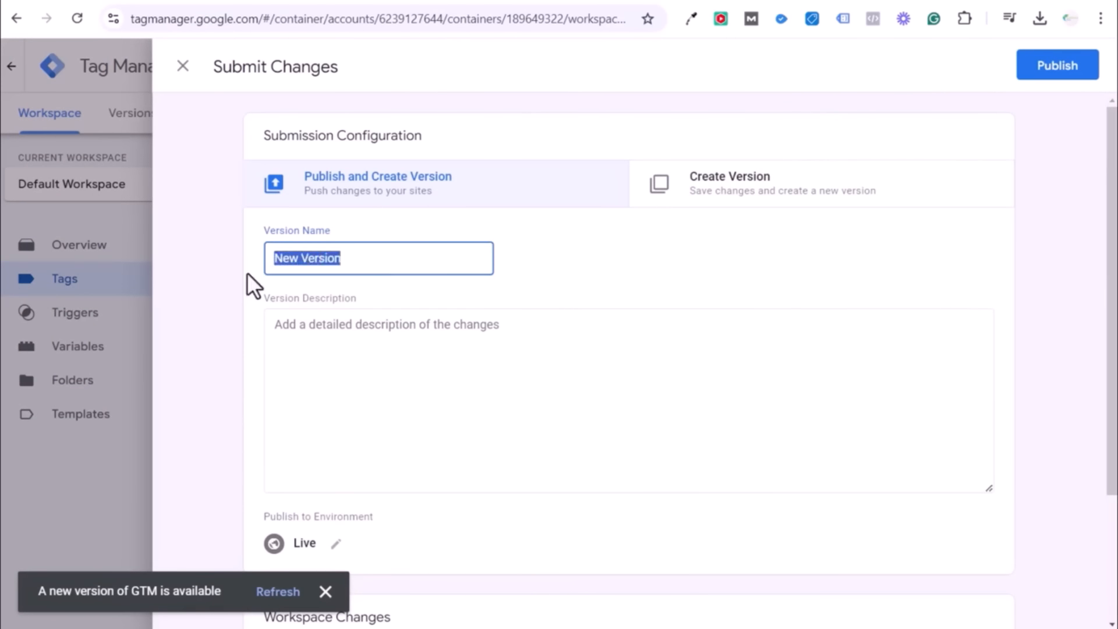
click(396, 340)
key(ctrl+v)
click(1059, 73)
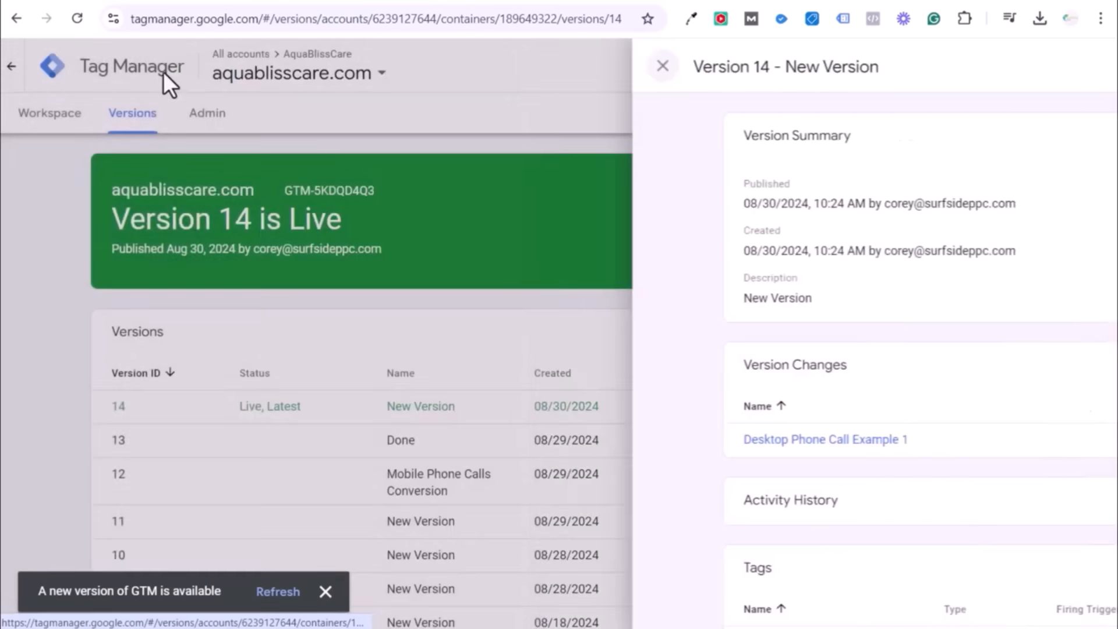
Return to the container's workspace and start preview mode on the aquablisscare.com/pool-liner-replacement/ page.
click(53, 124)
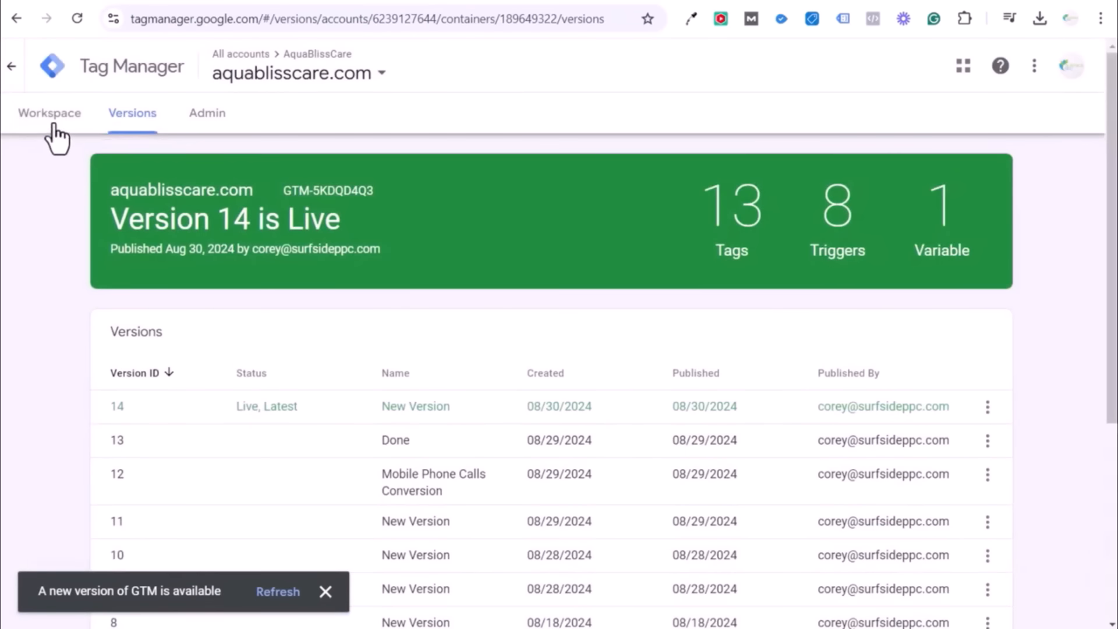
click(65, 123)
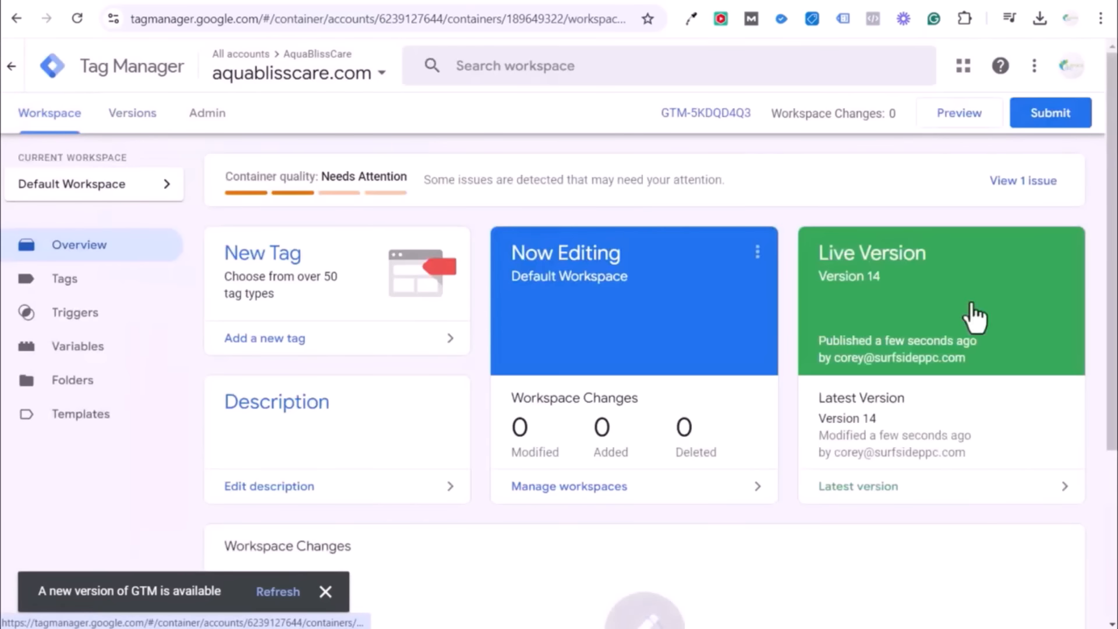
click(201, 1)
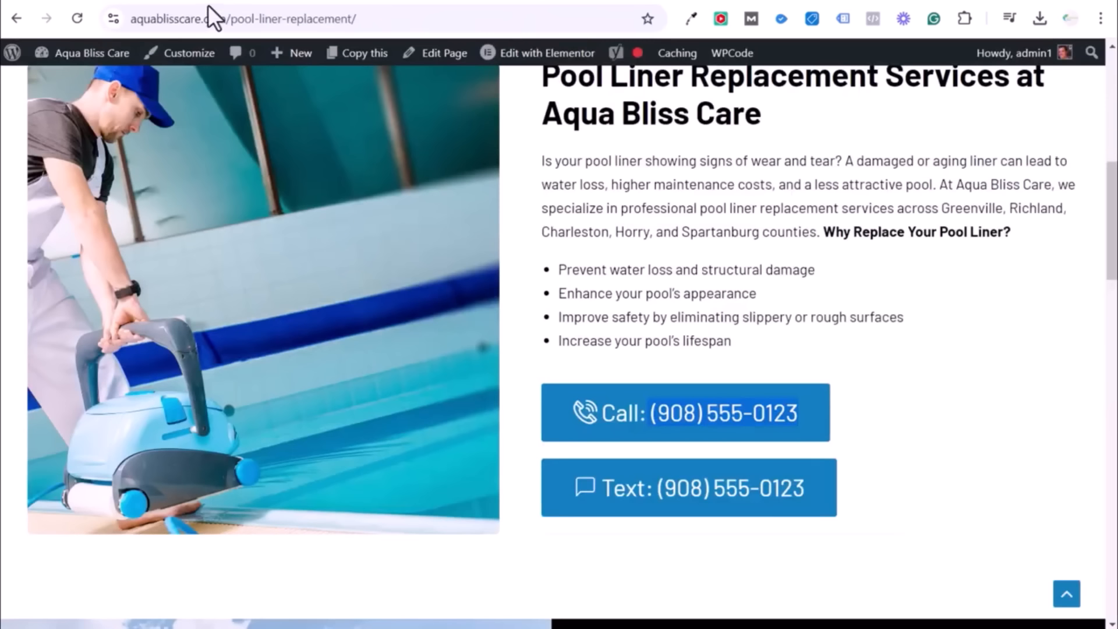
click(219, 21)
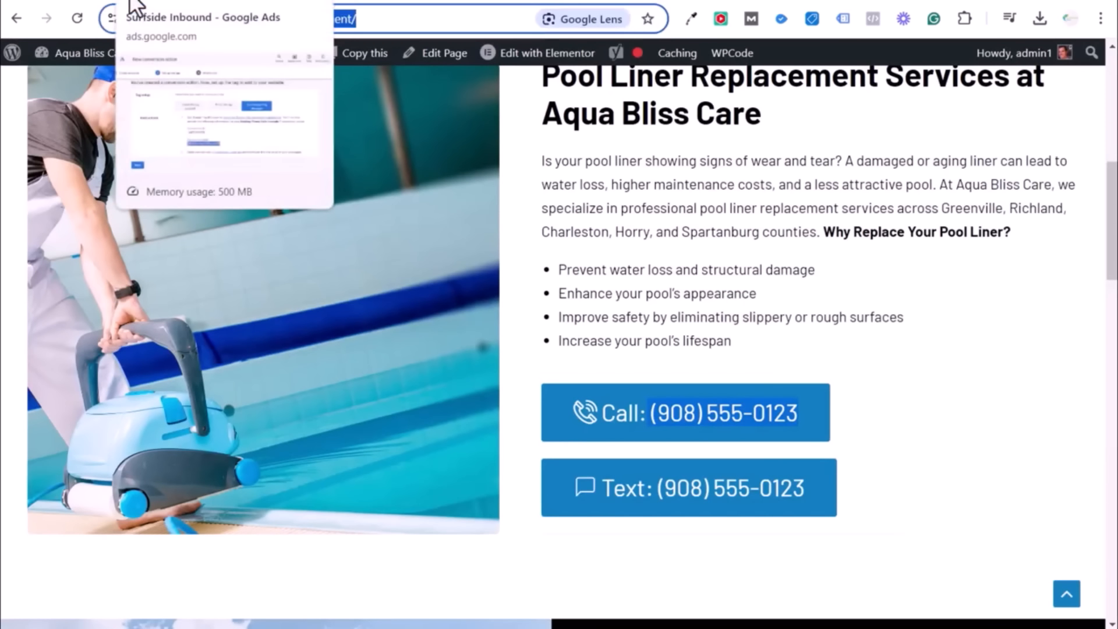
click(112, 5)
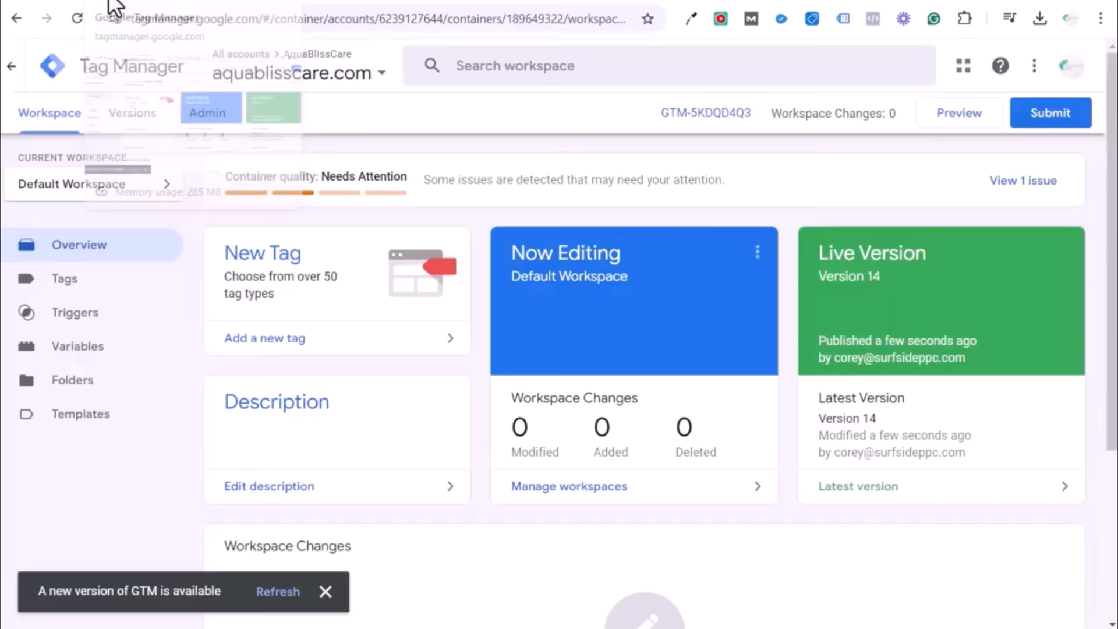
click(955, 122)
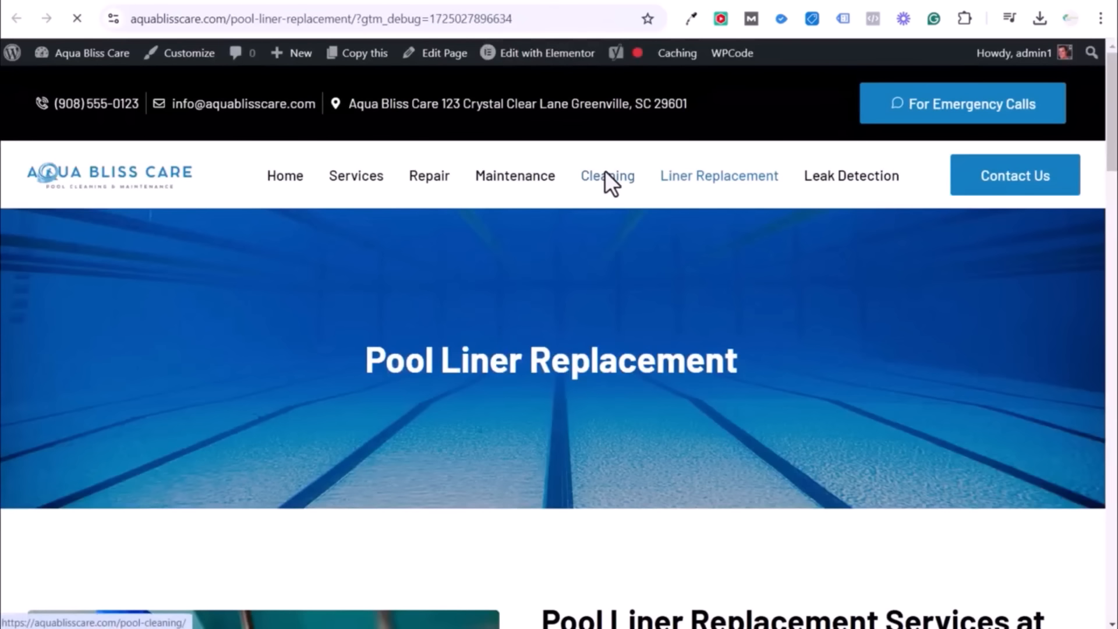
Switch to Tag Assistant and review the fired and not-fired tags for the Pool Liner Replacement page.
click(130, 2)
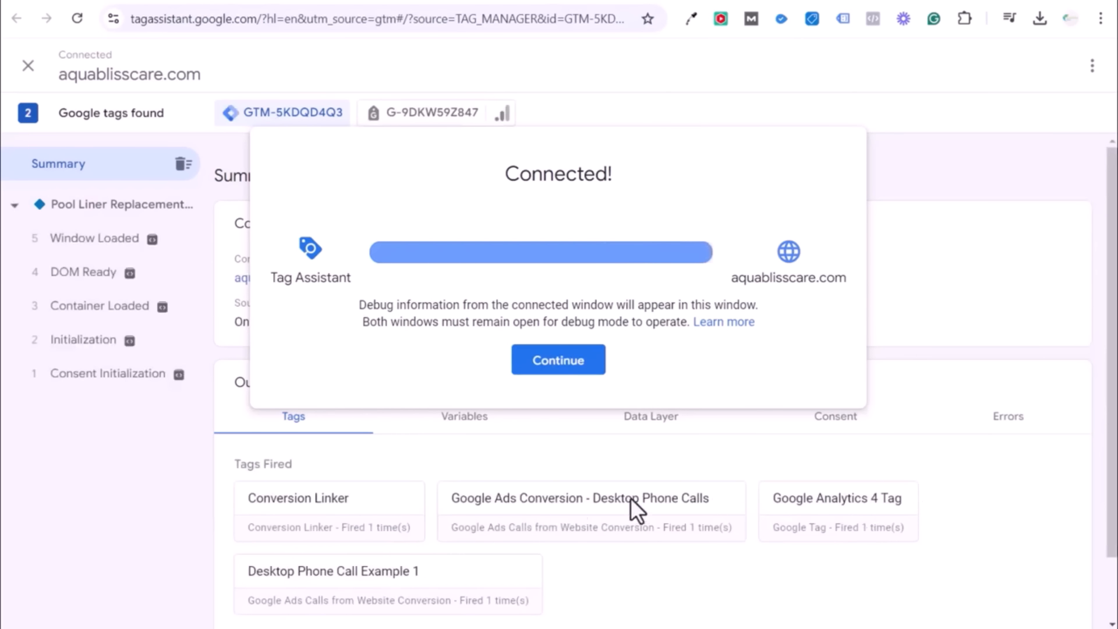
click(1002, 496)
scroll(1002, 496, down, 2)
click(356, 570)
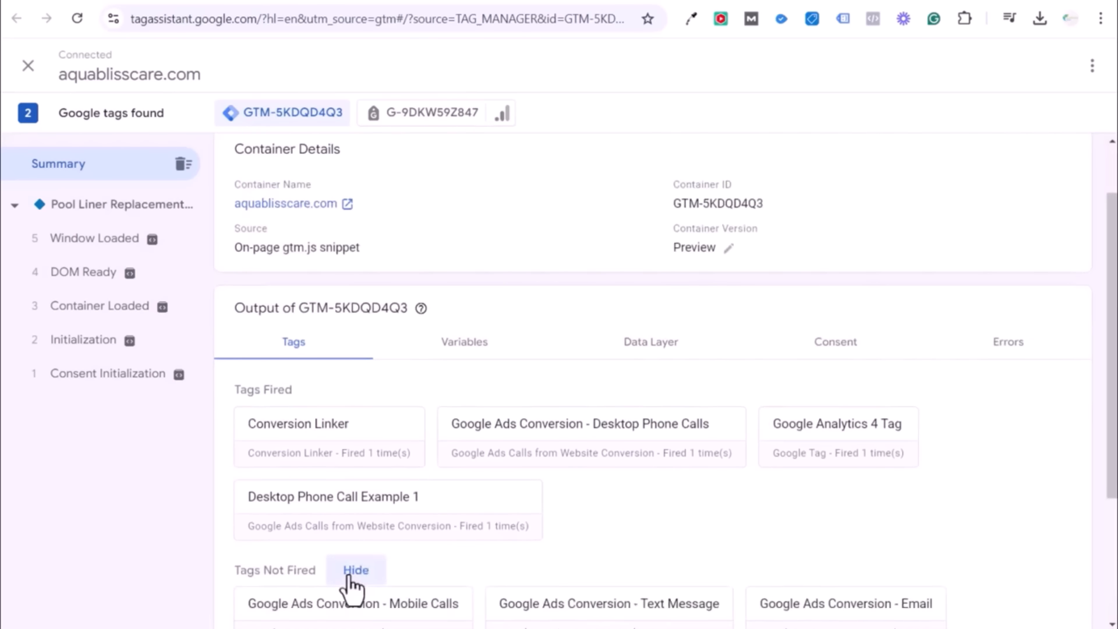
scroll(711, 499, down, 5)
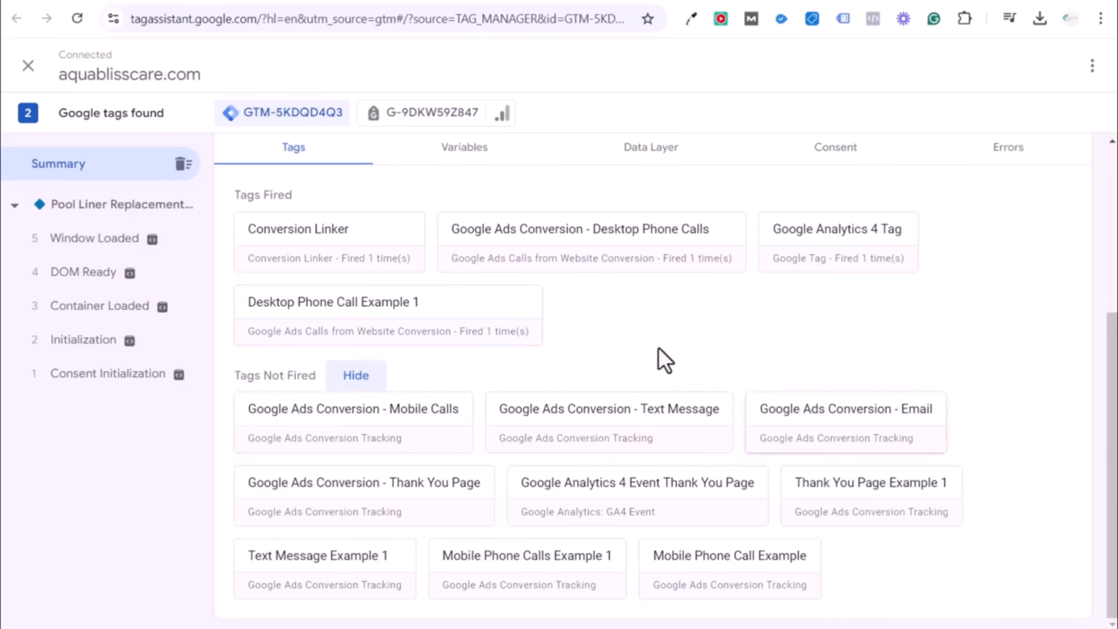
Trigger the Call link on the previewed Pool Liner Replacement page and check the fired tags in Tag Assistant.
click(164, 2)
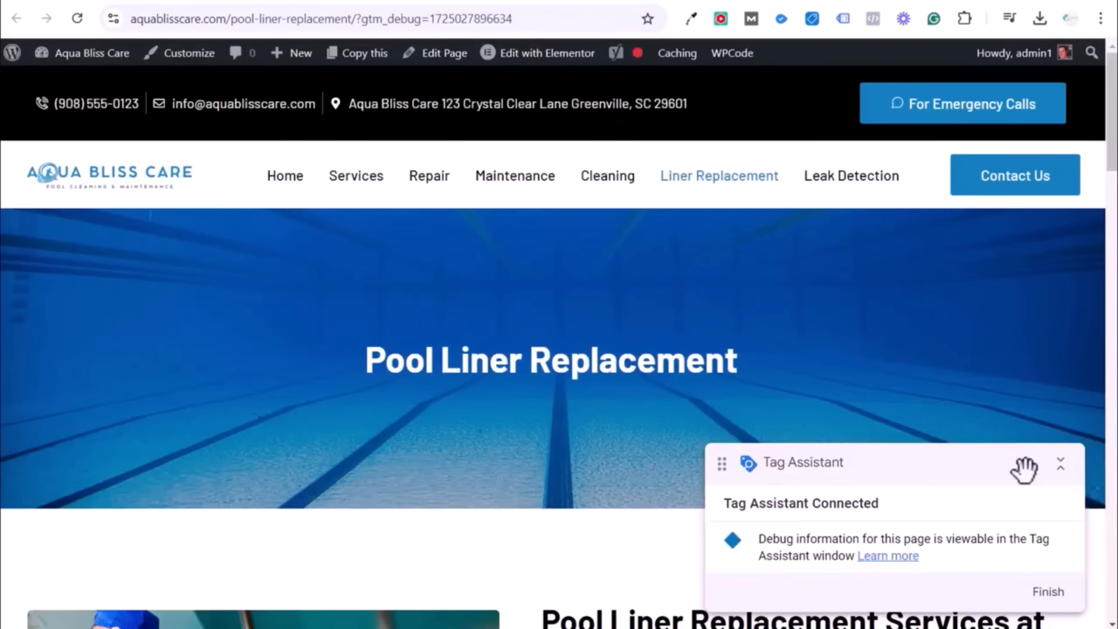
scroll(556, 361, down, 2)
scroll(556, 361, down, 10)
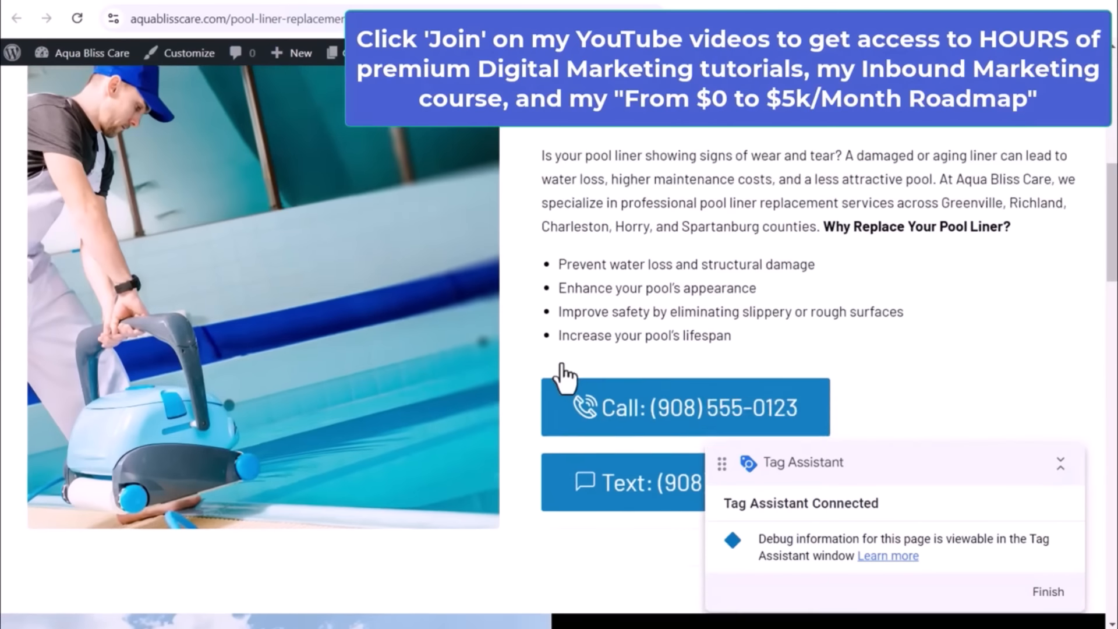
click(739, 212)
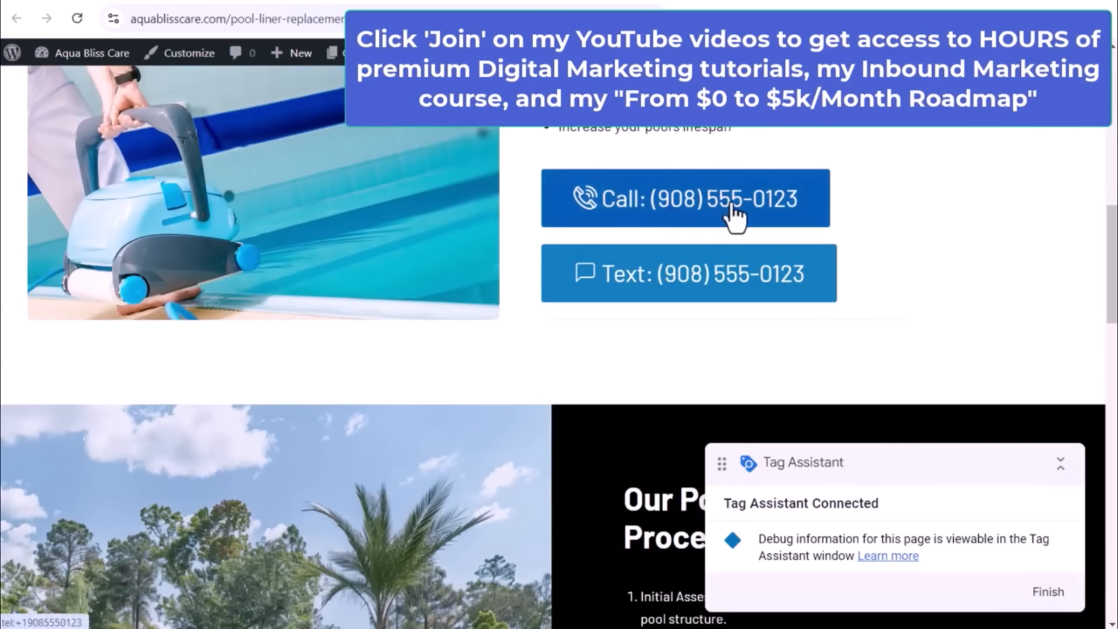
click(136, 2)
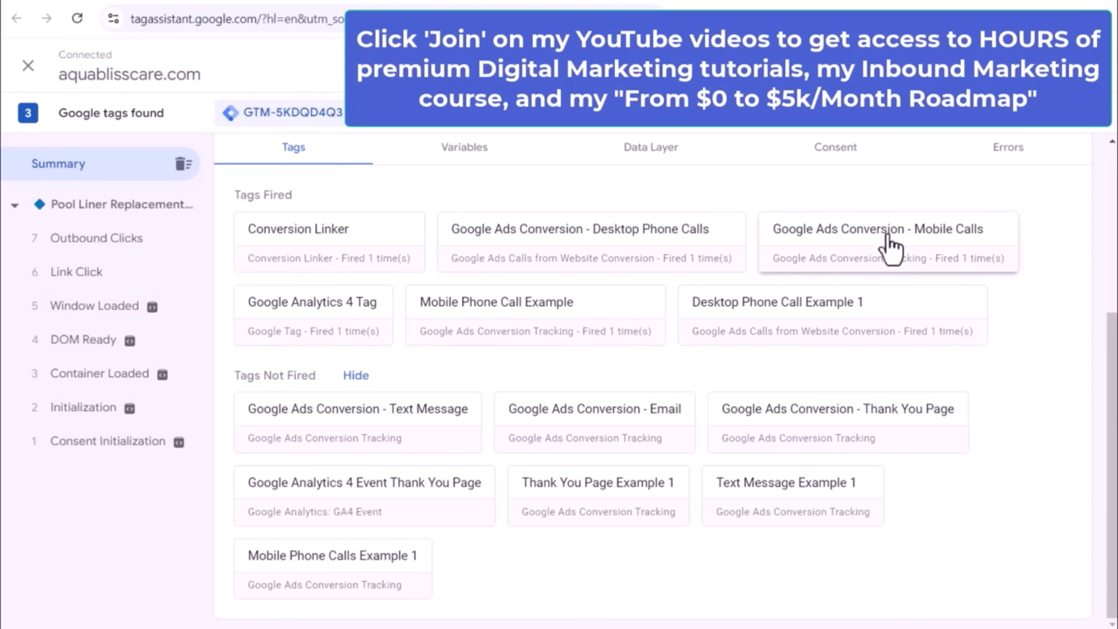
Trigger the Text link on the previewed page, dismiss the app prompt, and check the fired tags in Tag Assistant.
click(185, 4)
click(710, 295)
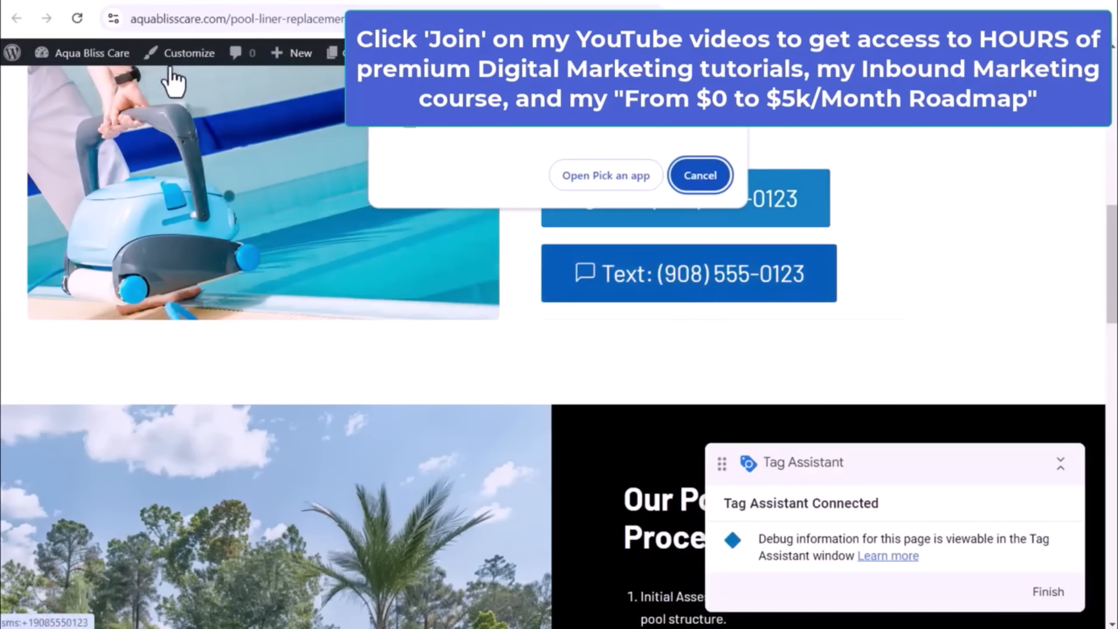
click(696, 175)
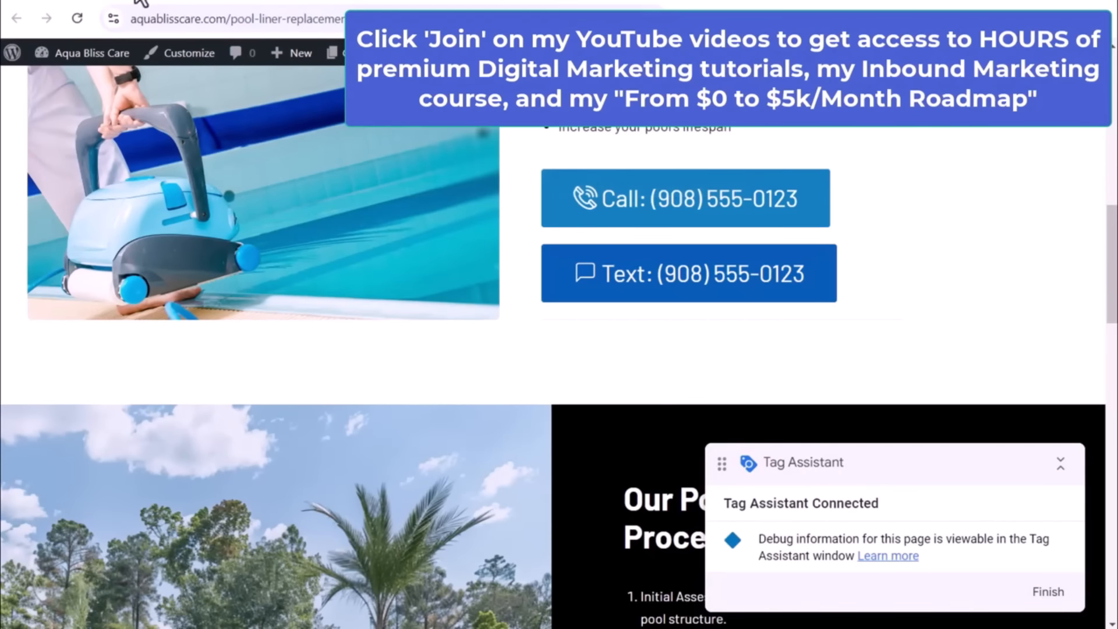
click(143, 7)
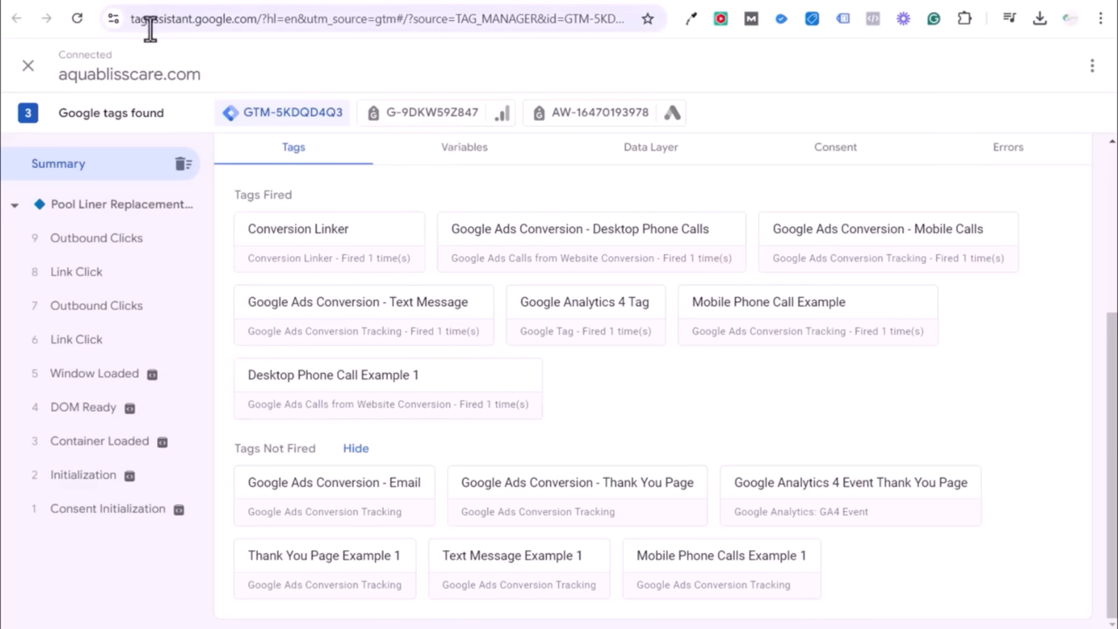
Switch to Google Ads and leave the new conversion action setup for Desktop Phone Calls Example 1.
click(252, 0)
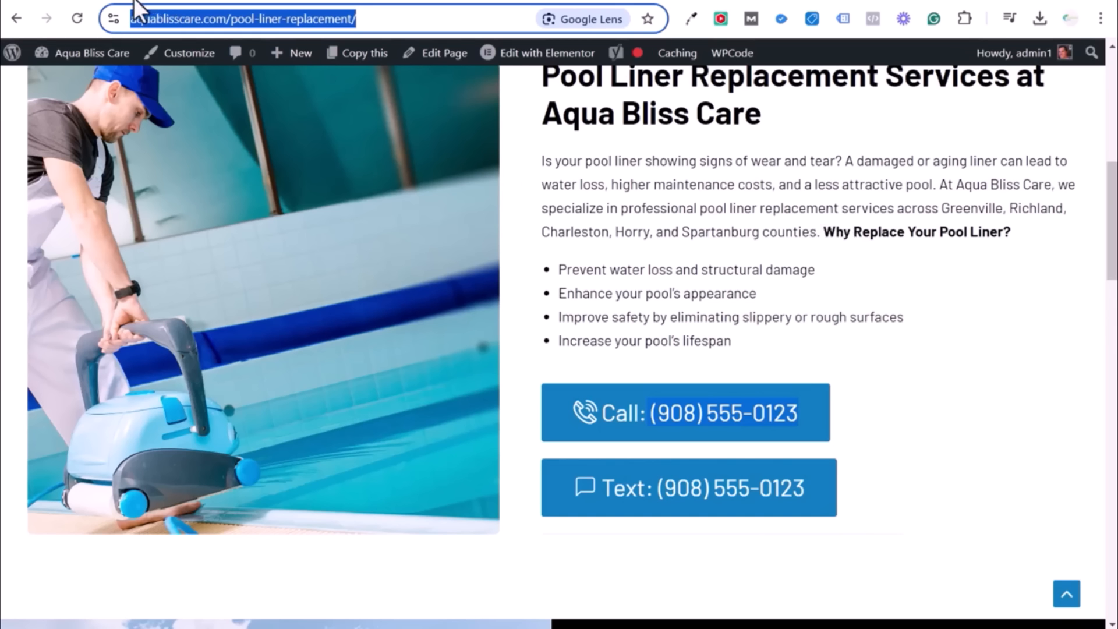
click(186, 0)
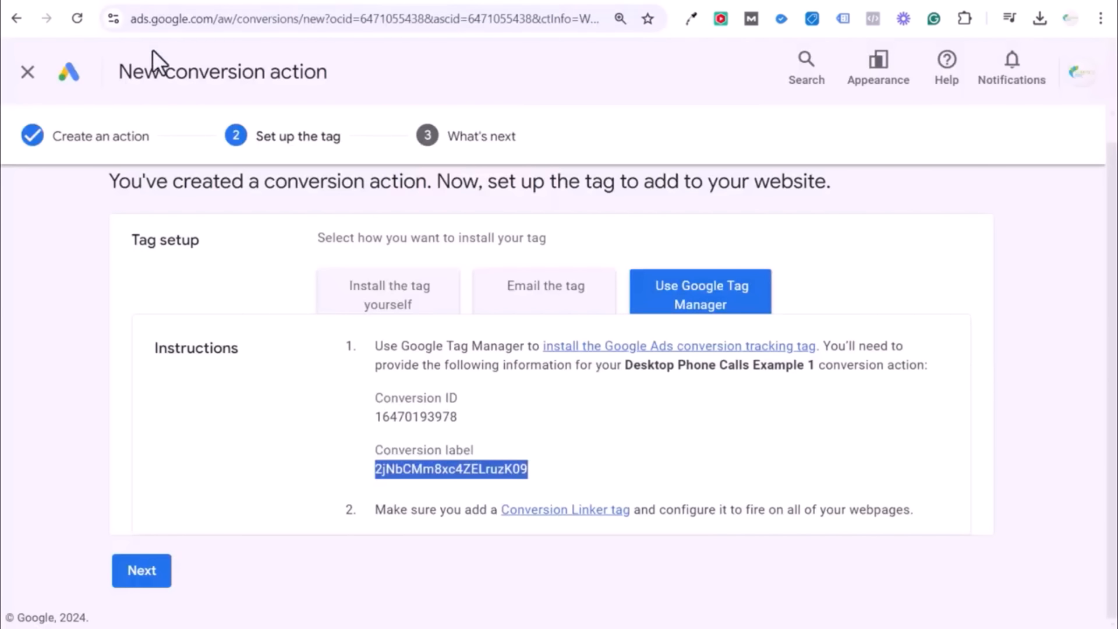
click(28, 73)
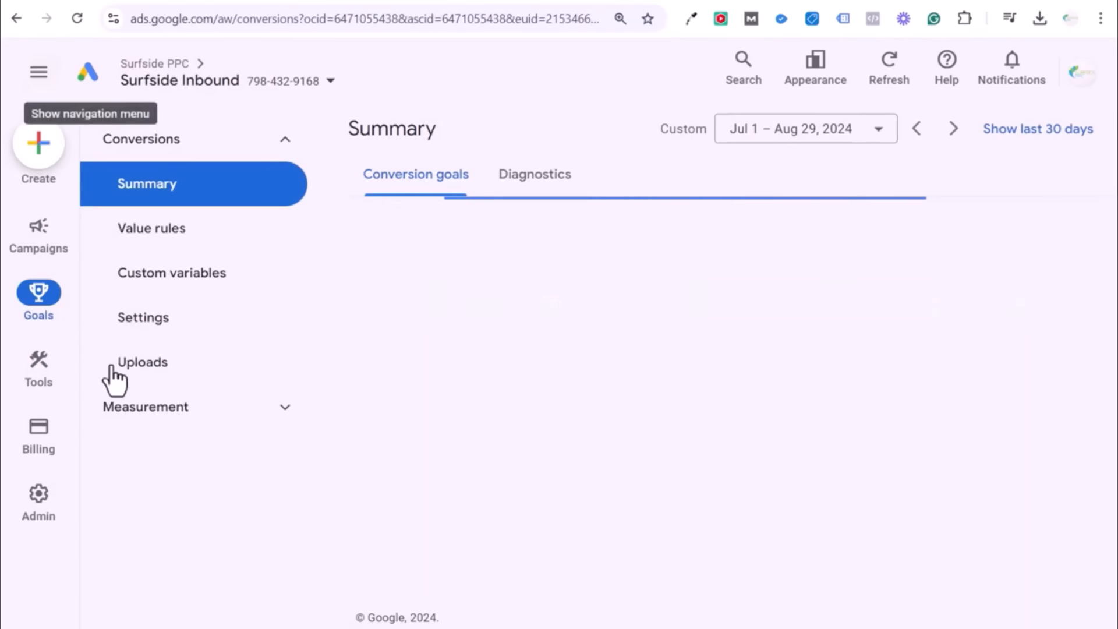
View the Google Ads campaigns list and the summary of conversion goals.
mouse_move(20, 233)
click(213, 274)
click(201, 319)
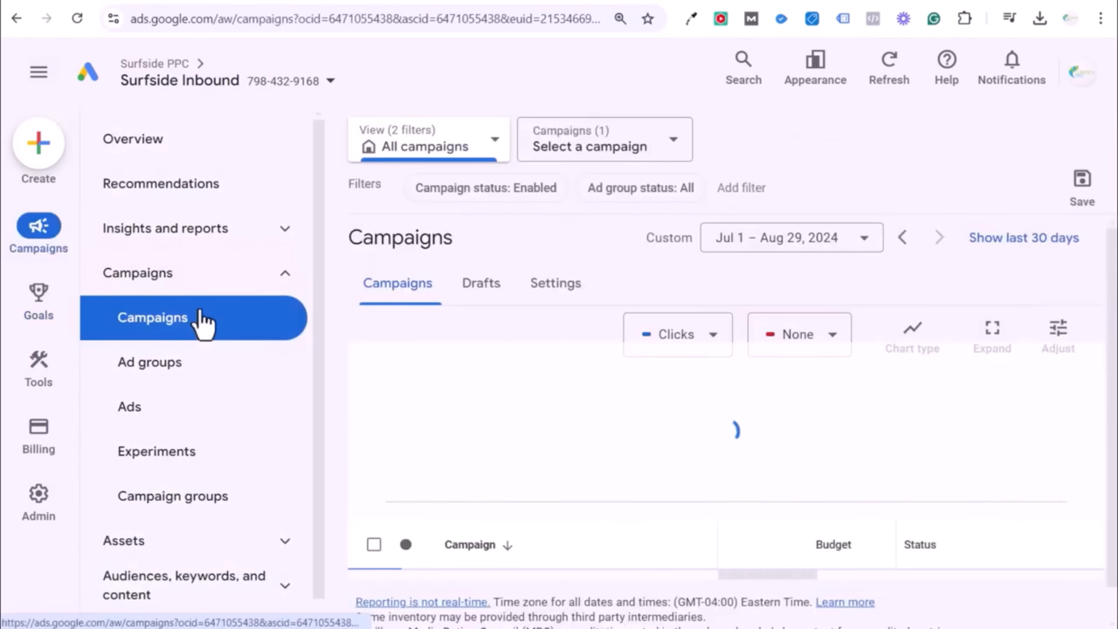
scroll(643, 349, down, 3)
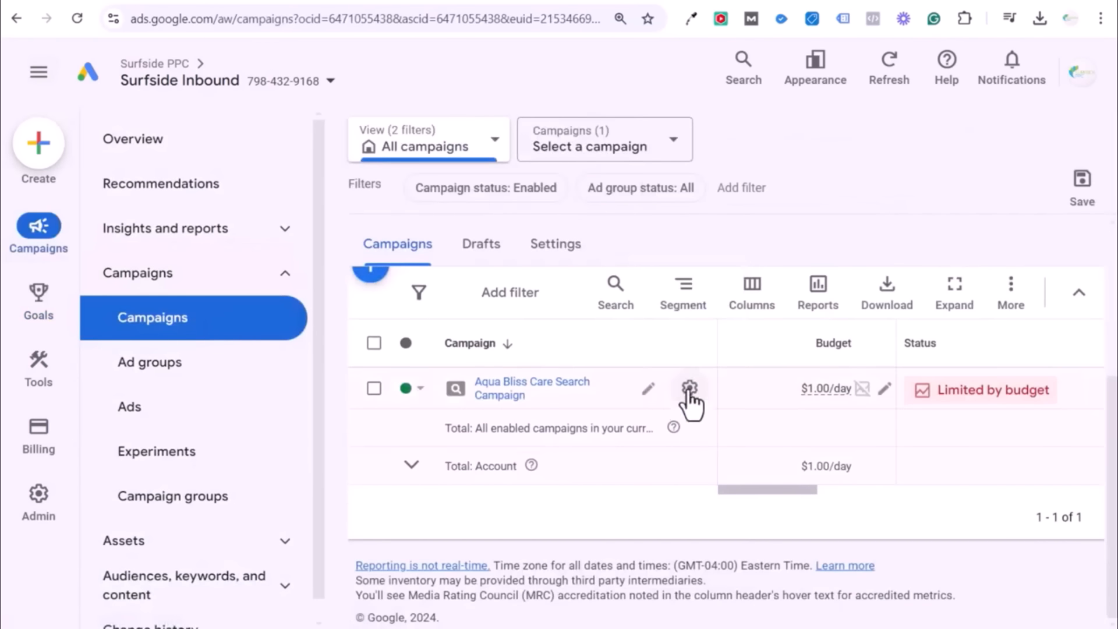
mouse_move(37, 288)
click(173, 192)
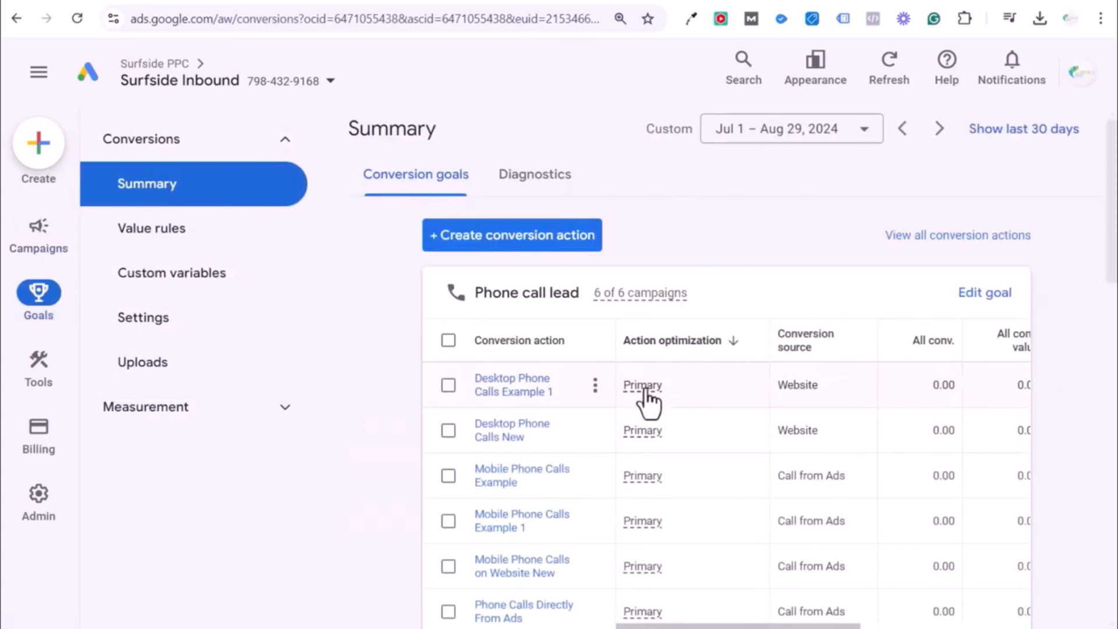
Open the settings of the Aqua Bliss Care Search Campaign and view its marketing objective.
mouse_move(38, 237)
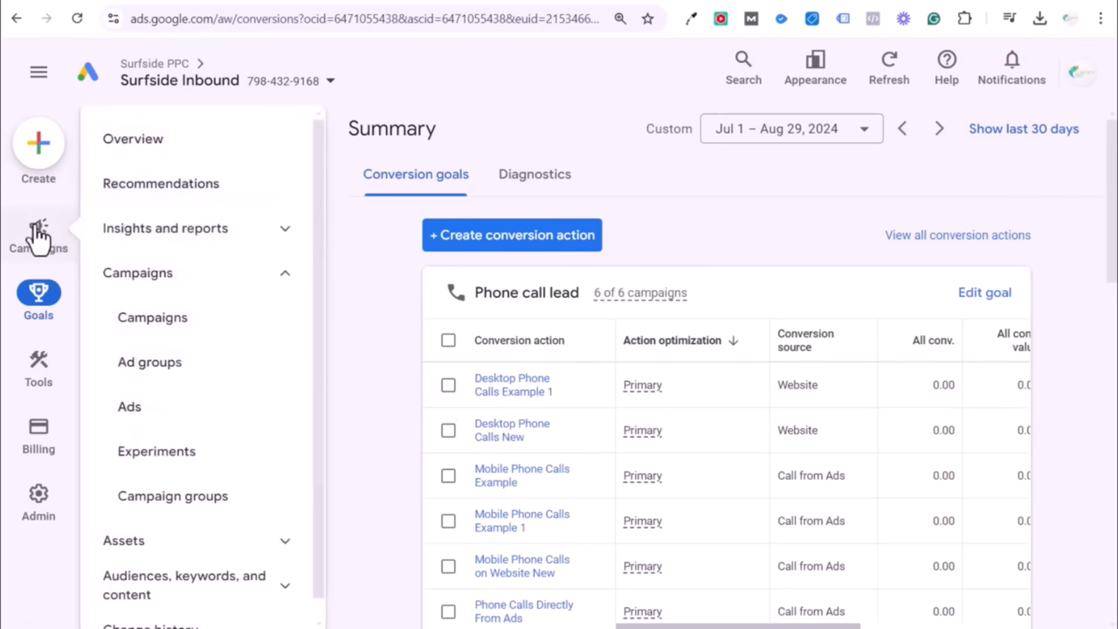
click(175, 325)
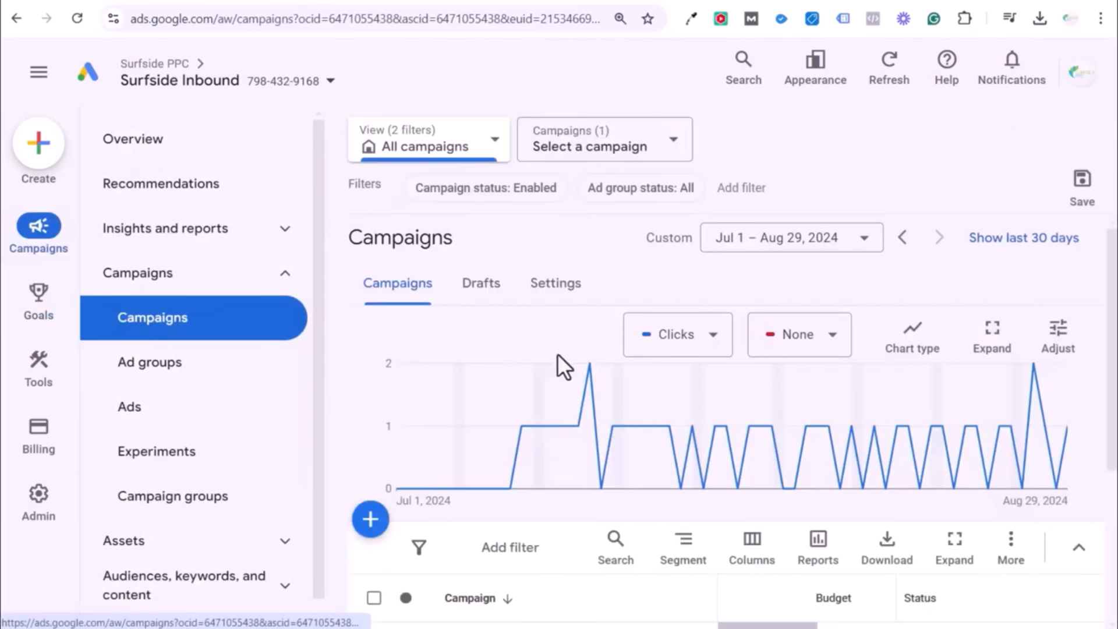
click(689, 394)
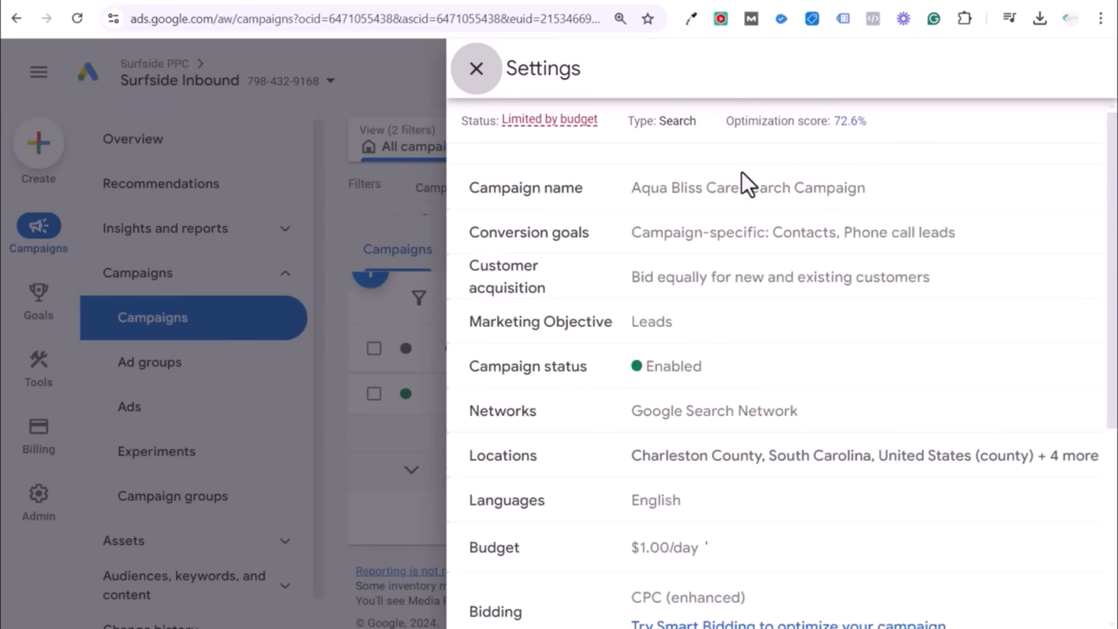
click(755, 314)
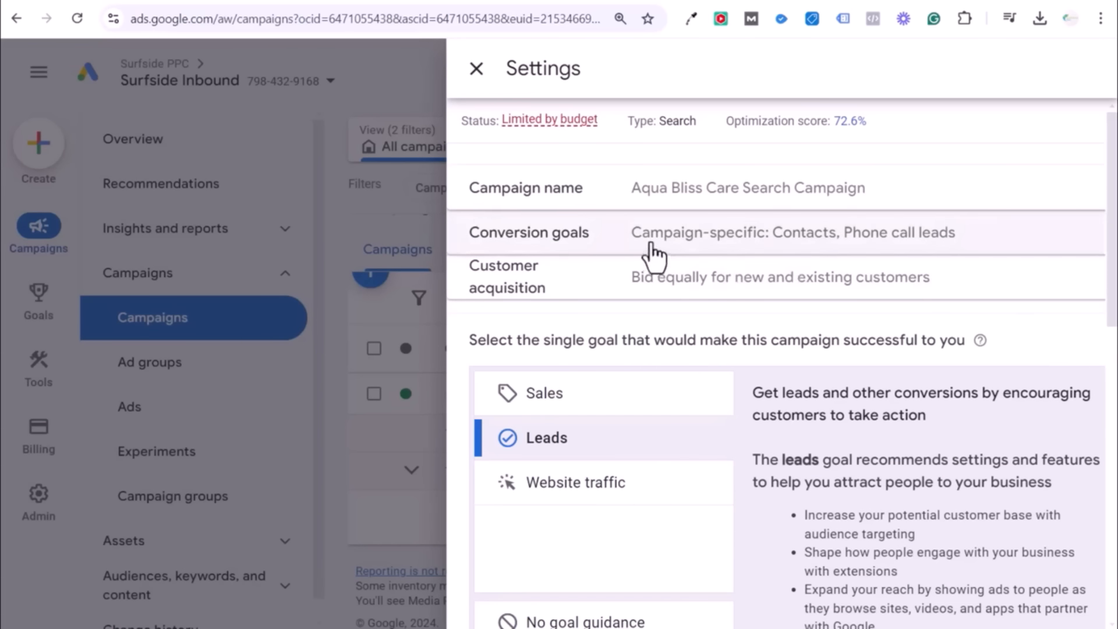
Examine the campaign-specific conversion goals of the Aqua Bliss Care Search Campaign and close its settings.
click(767, 242)
scroll(731, 198, down, 5)
scroll(831, 205, up, 3)
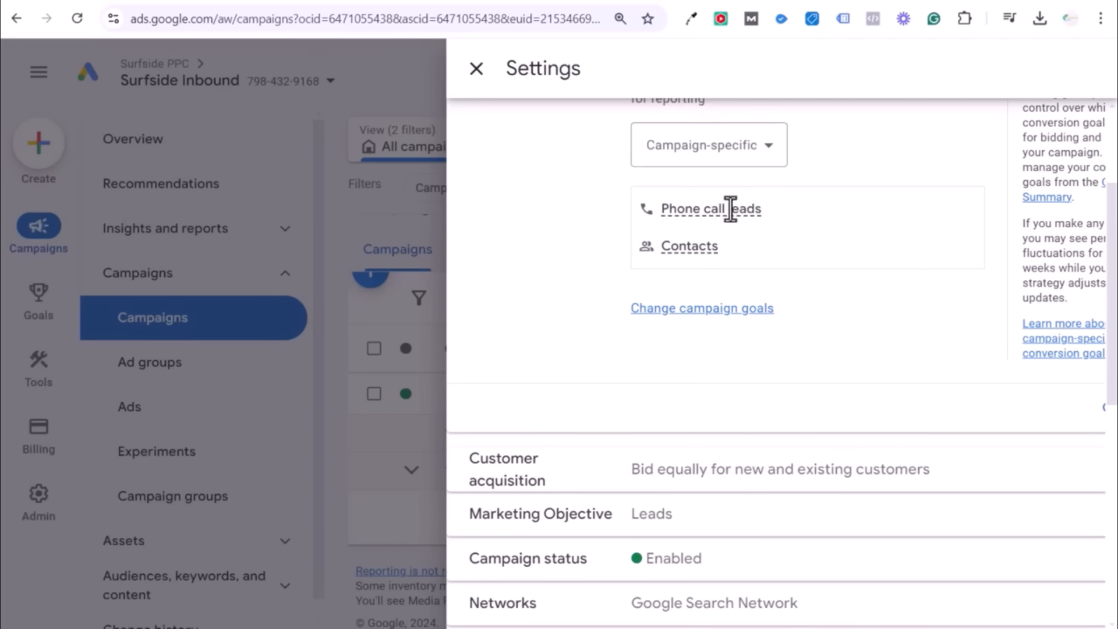
mouse_move(730, 208)
mouse_move(682, 249)
click(476, 68)
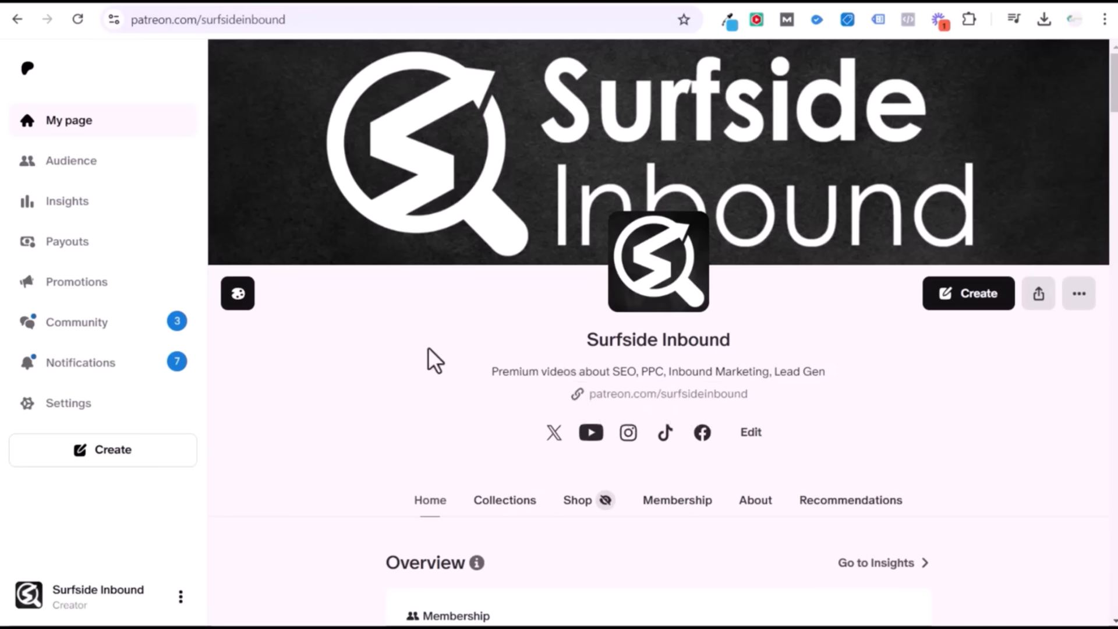
View the Surfside Inbound Marketing Course 2024 video on YouTube and return to the Surfside Inbound Patreon page.
click(373, 2)
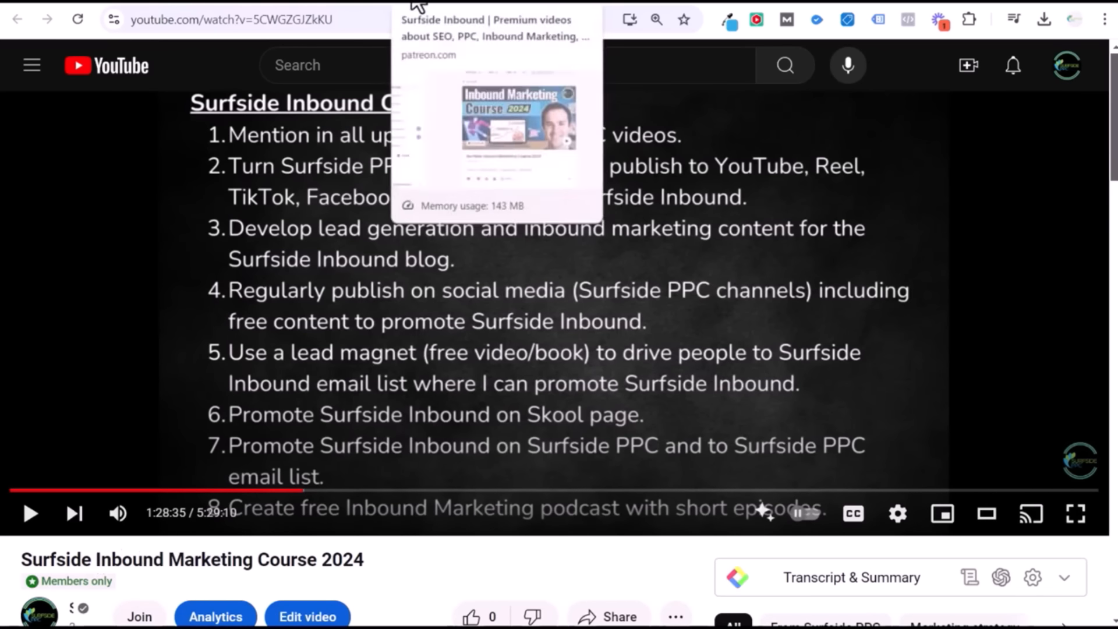
click(411, 8)
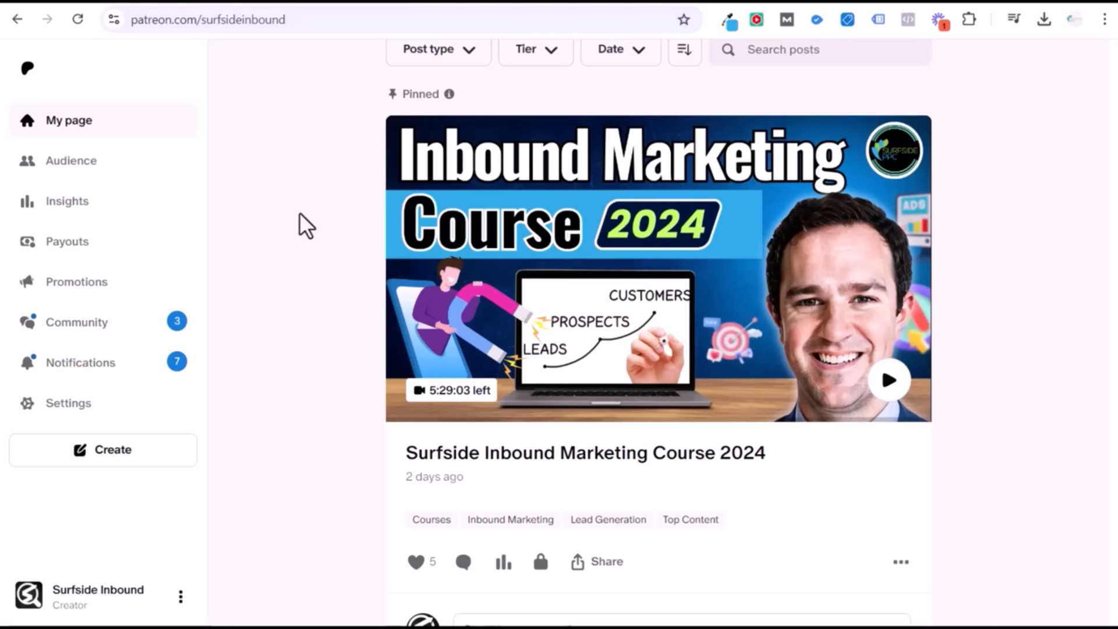
View the Aqua Bliss Care thank-you page, the Google Ads campaigns and the Tag Manager tags list, ending on the thank-you page.
click(381, 9)
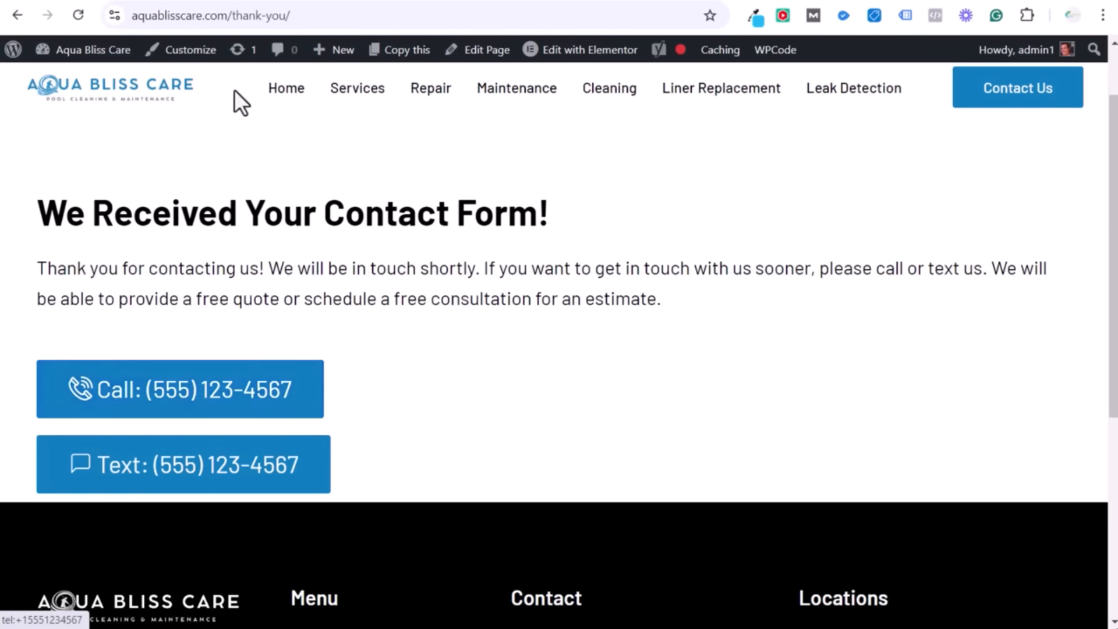
click(239, 1)
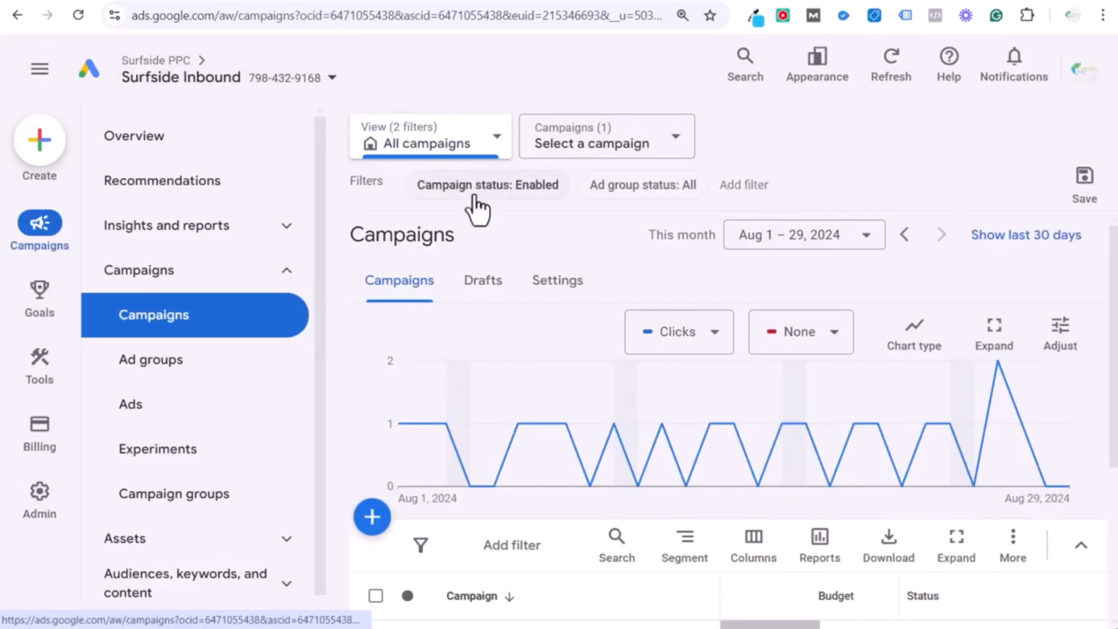
click(557, 2)
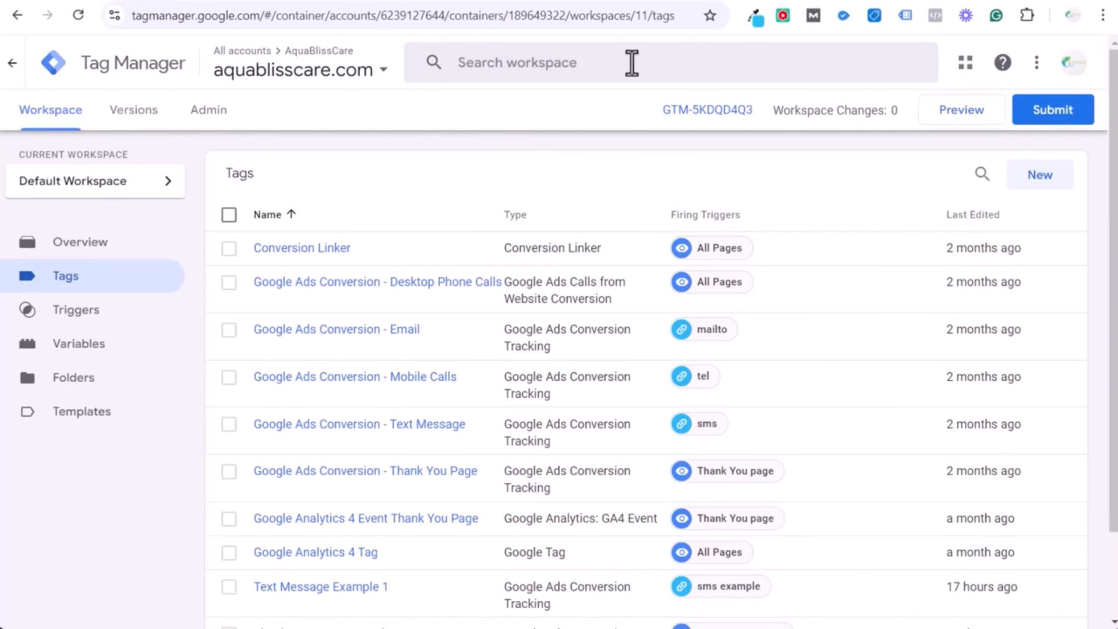
click(696, 2)
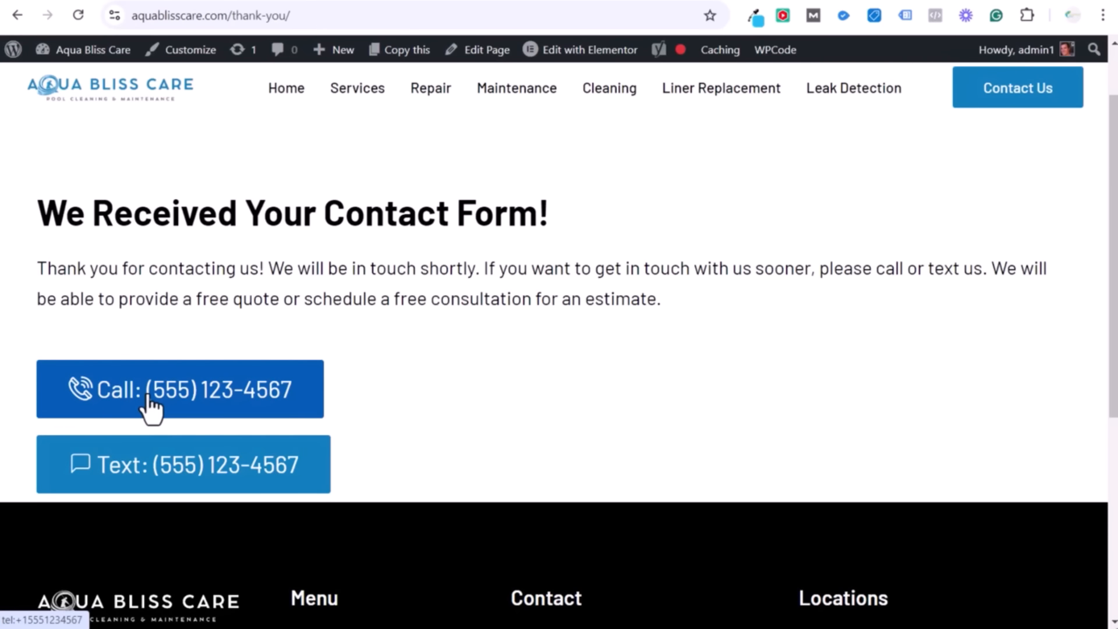
Examine the Google Tag Manager code in WPCode's Global Header and Footer settings and return to the Tag Manager tags list.
click(415, 1)
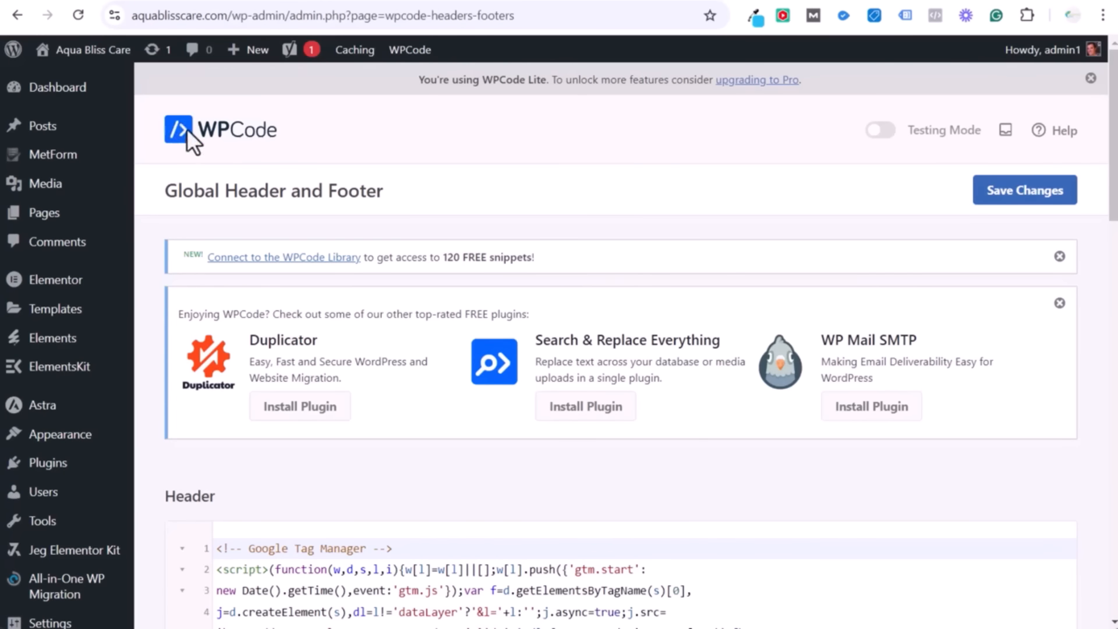
scroll(152, 272, down, 2)
scroll(152, 273, down, 4)
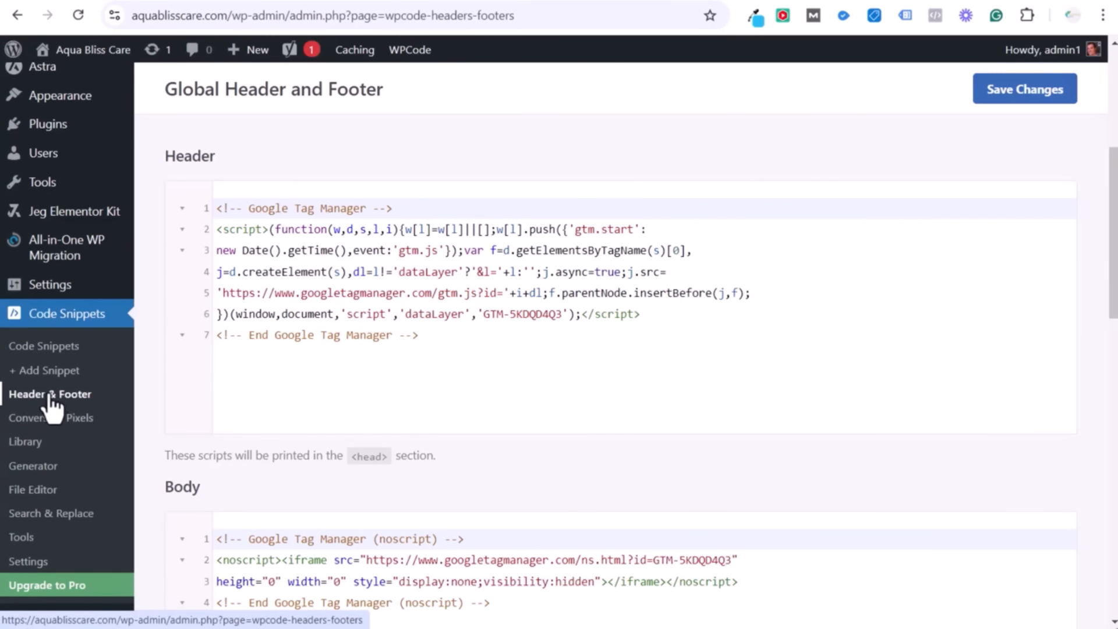
click(548, 0)
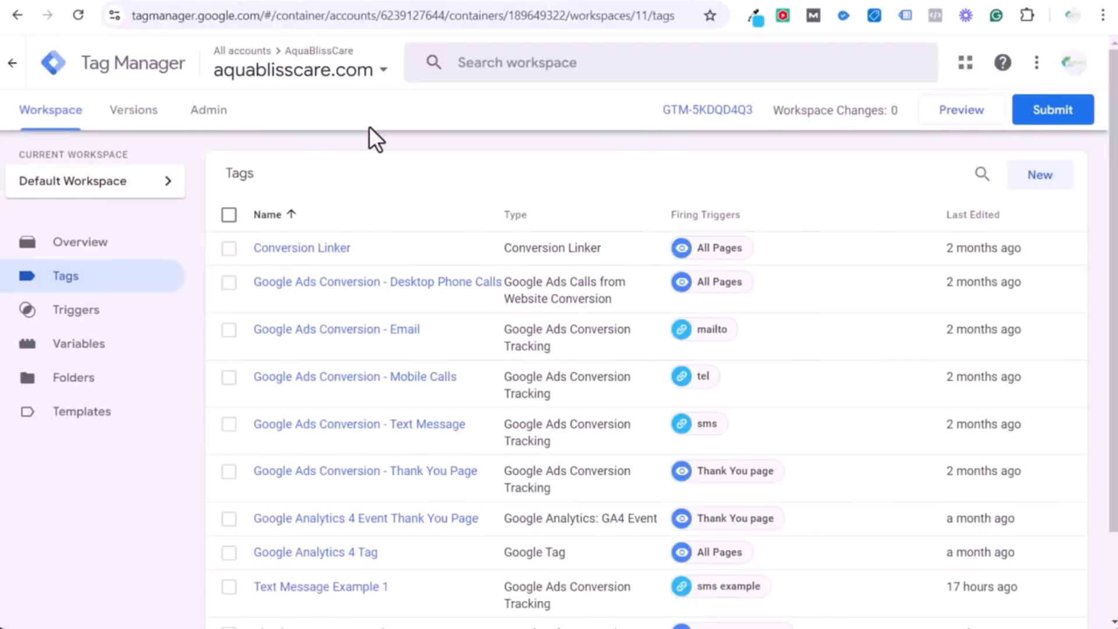
Open the container's Google Tag Manager installation instructions, copy the <head> code and compare it with the WPCode Header section.
click(210, 112)
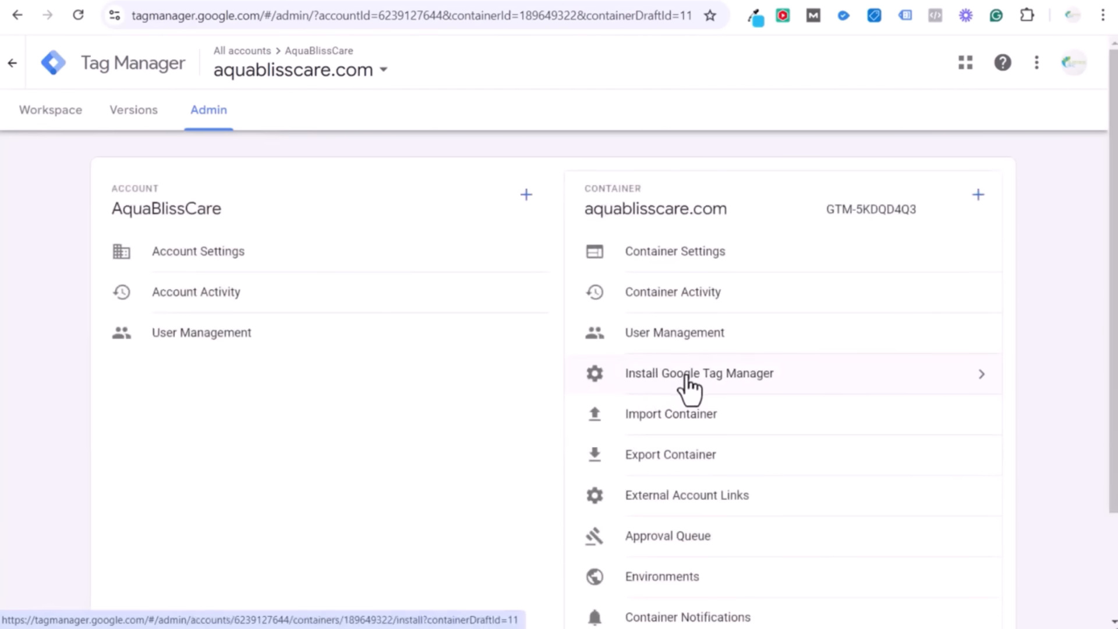
click(688, 382)
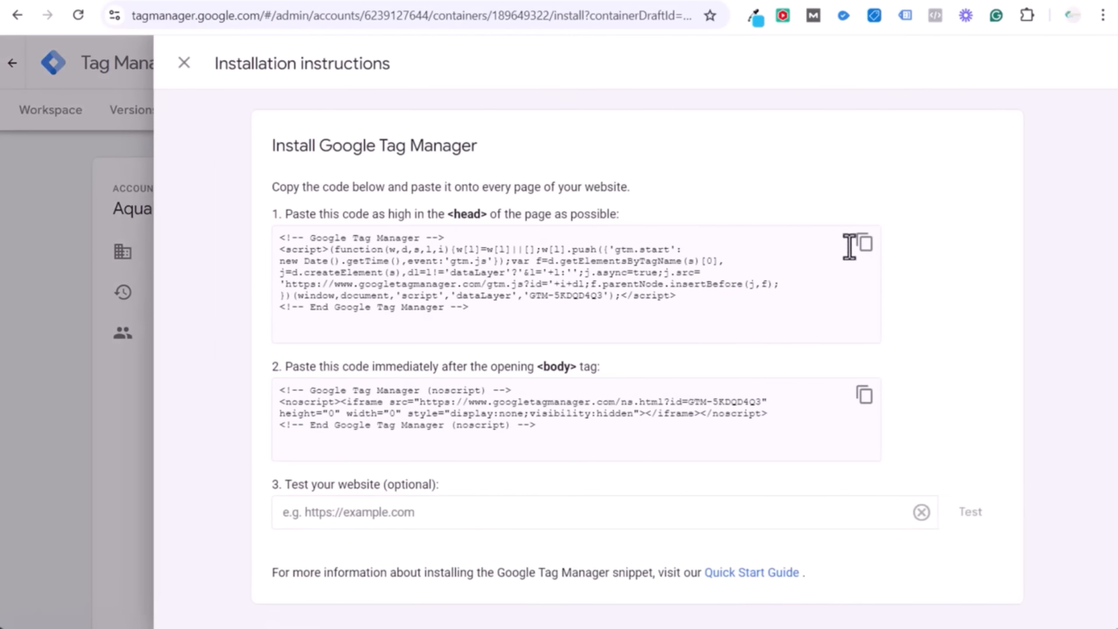
click(865, 244)
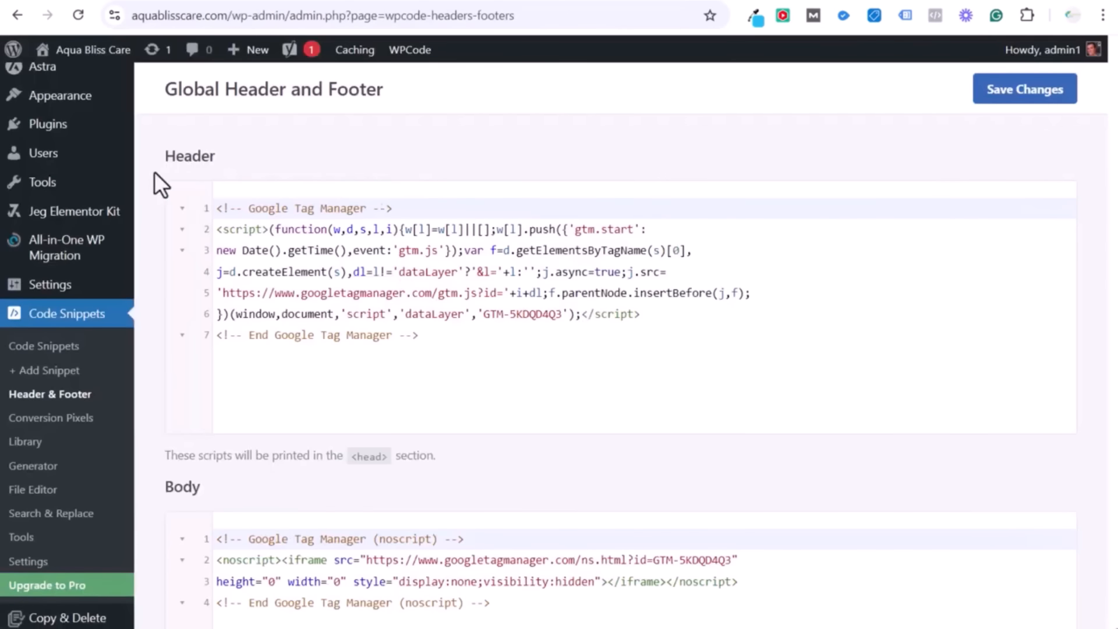
scroll(231, 239, up, 2)
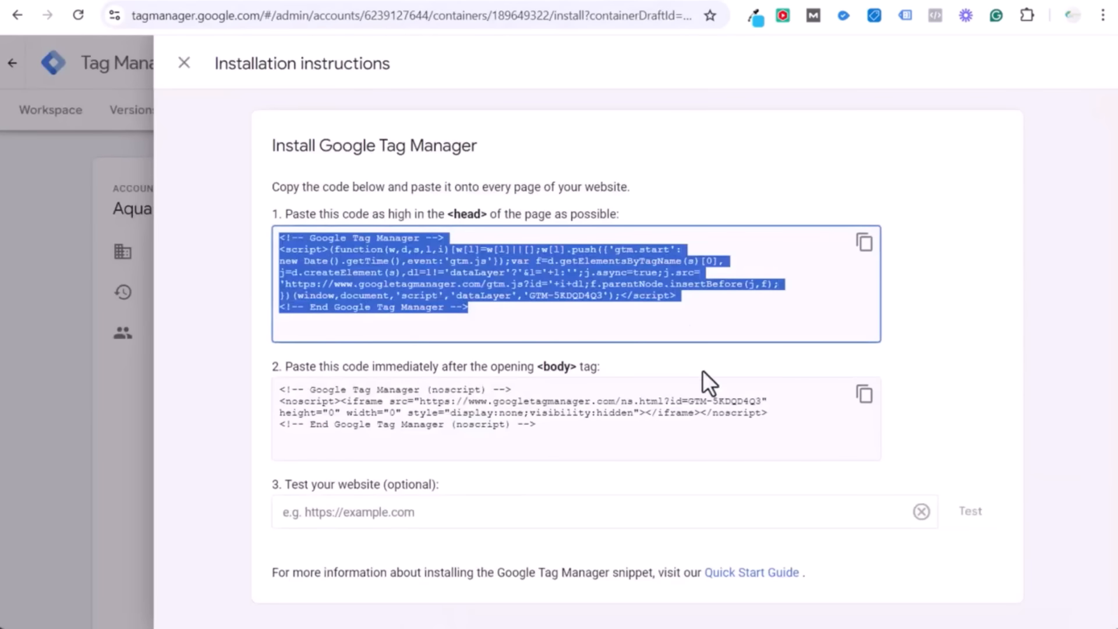
Copy the Google Tag Manager noscript code for the opening <body> tag and compare it with the WPCode Body section.
click(865, 398)
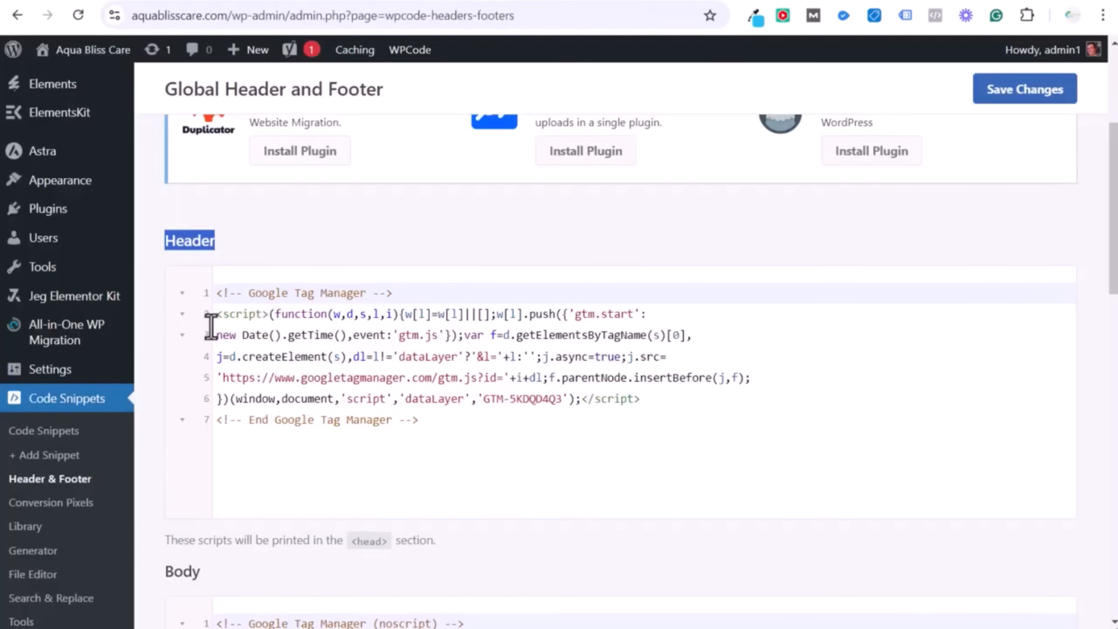
scroll(211, 325, down, 4)
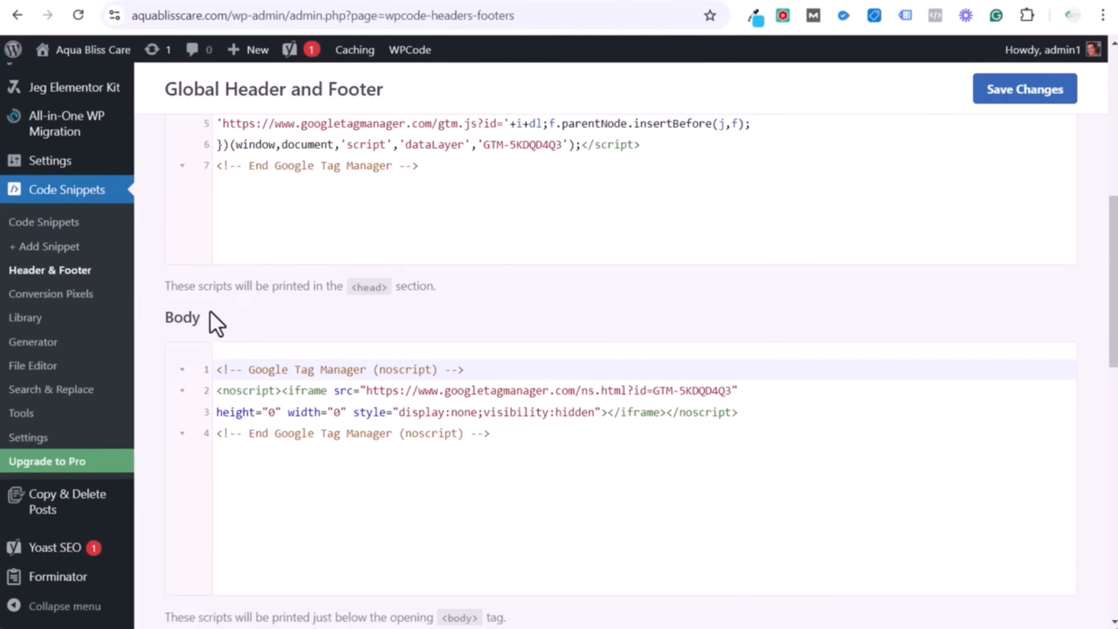
drag(177, 287, 429, 292)
click(516, 297)
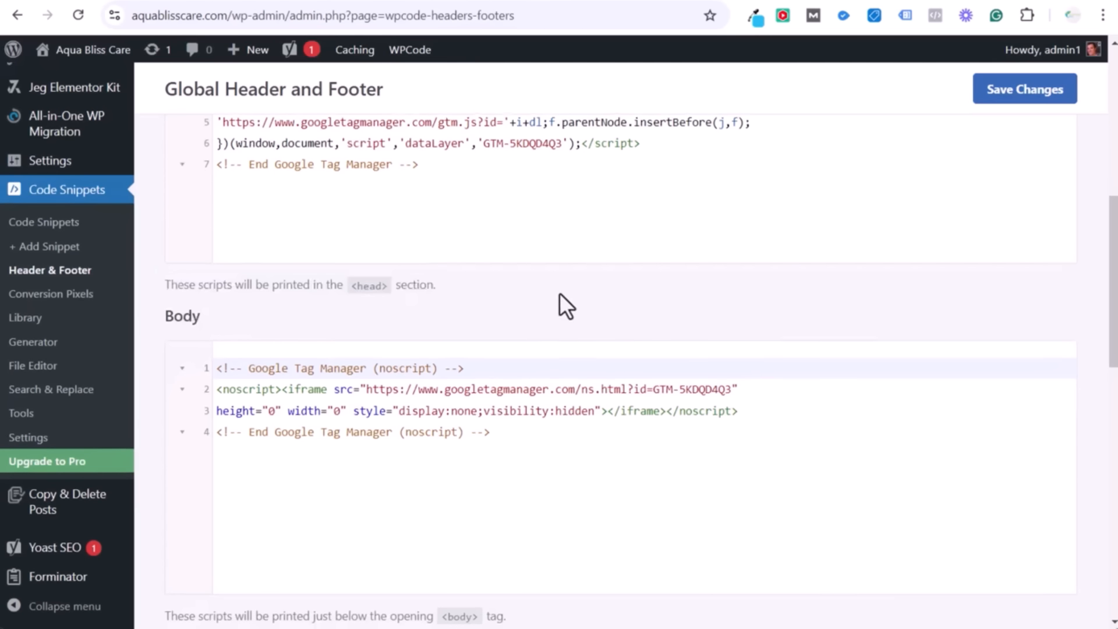
scroll(560, 292, down, 1)
drag(177, 532, 500, 535)
click(354, 289)
drag(506, 336, 307, 284)
click(504, 223)
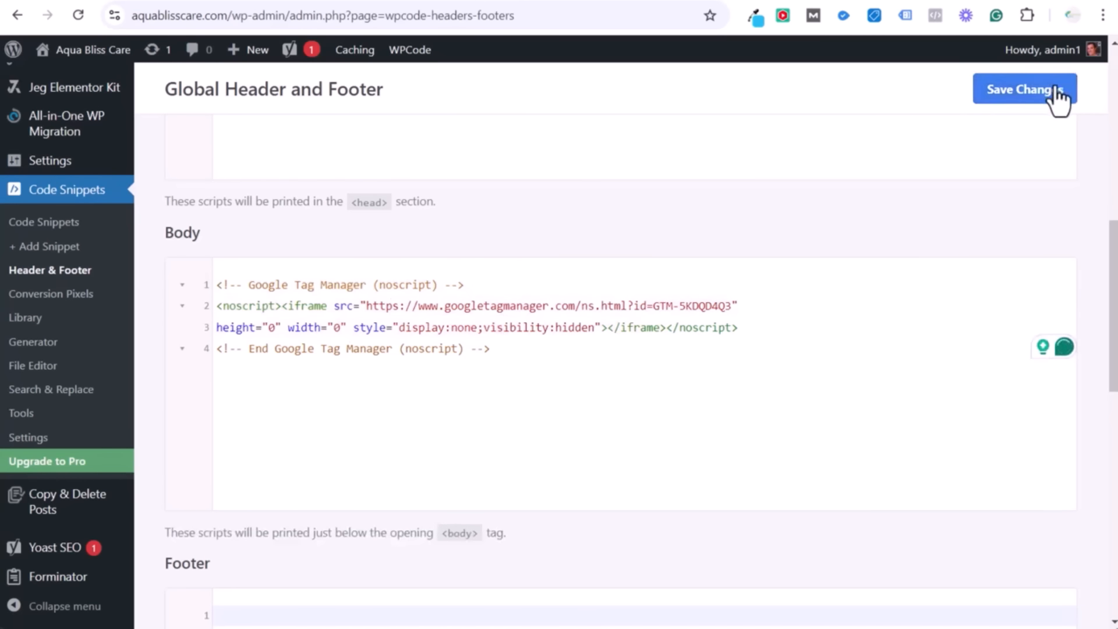
Close the installation instructions in Tag Manager and return to the container's workspace overview.
click(526, 5)
click(184, 63)
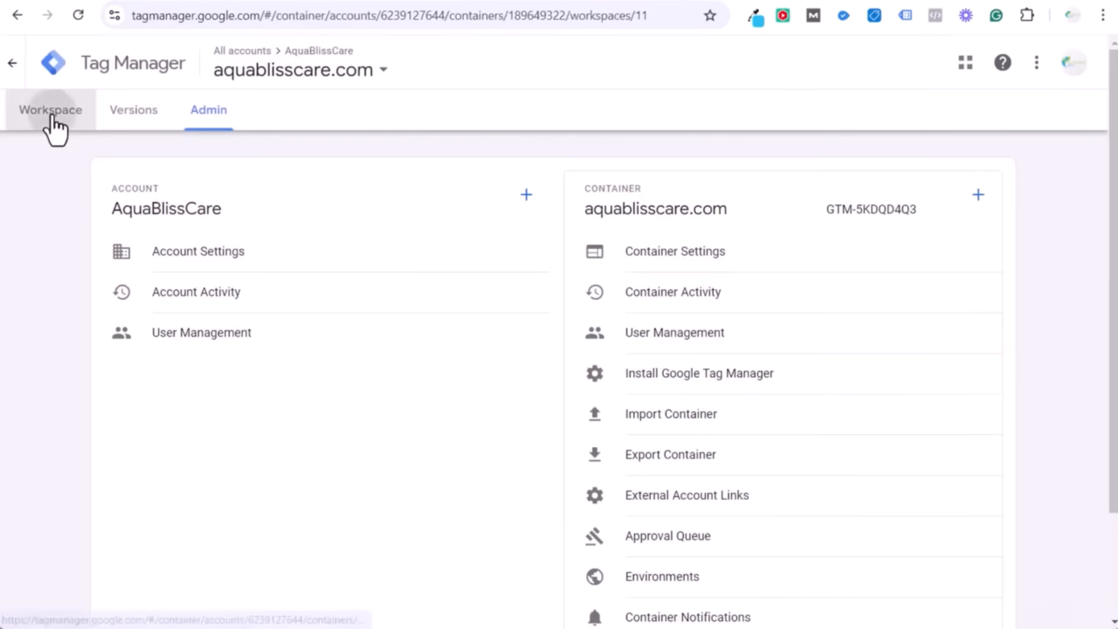
click(48, 114)
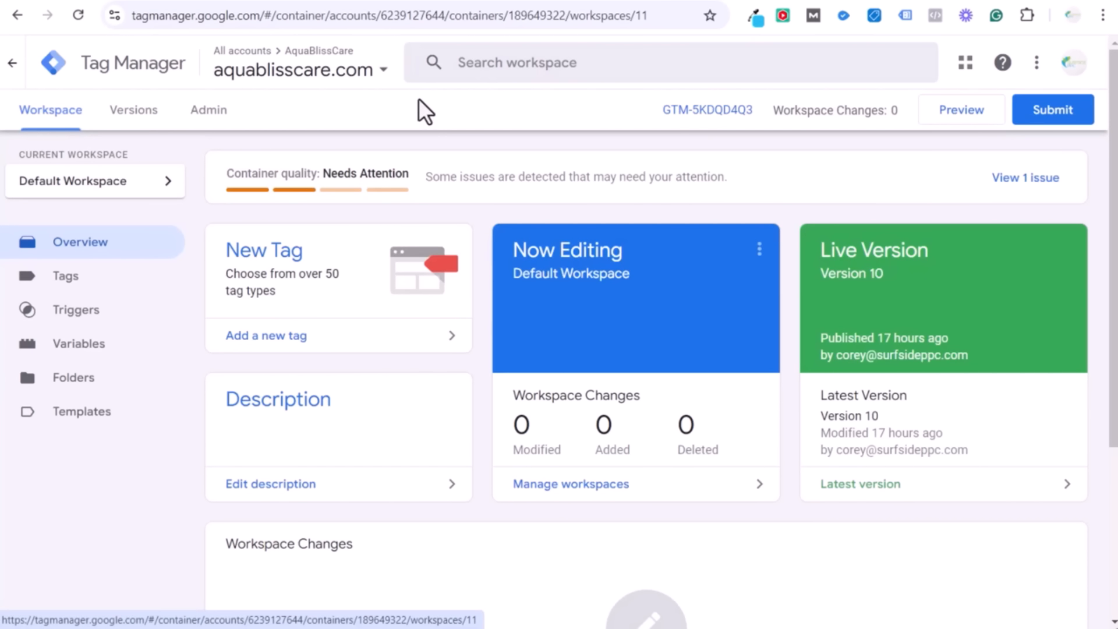
View the thank-you page in the Elementor editor and highlight the Call button's full tel: link.
click(721, 0)
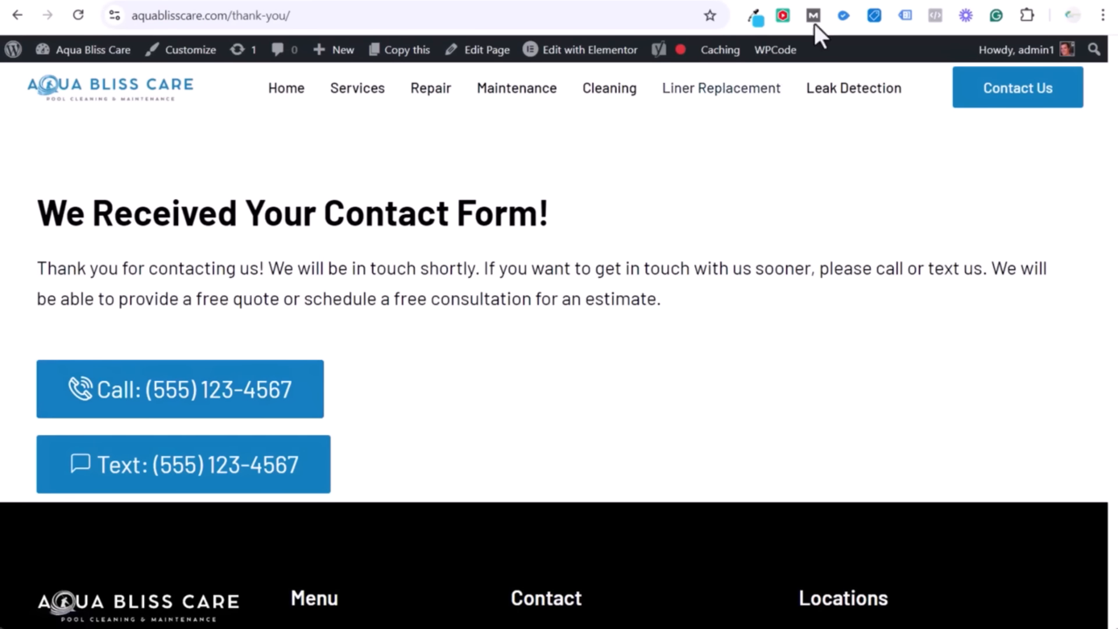
click(838, 2)
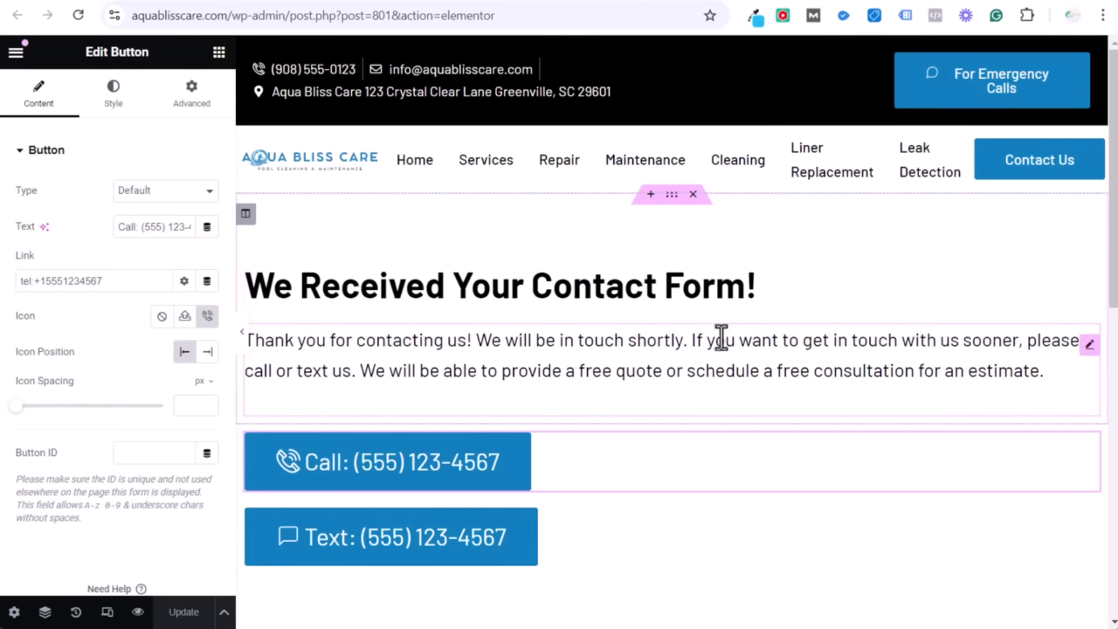
scroll(739, 291, down, 1)
scroll(747, 287, down, 1)
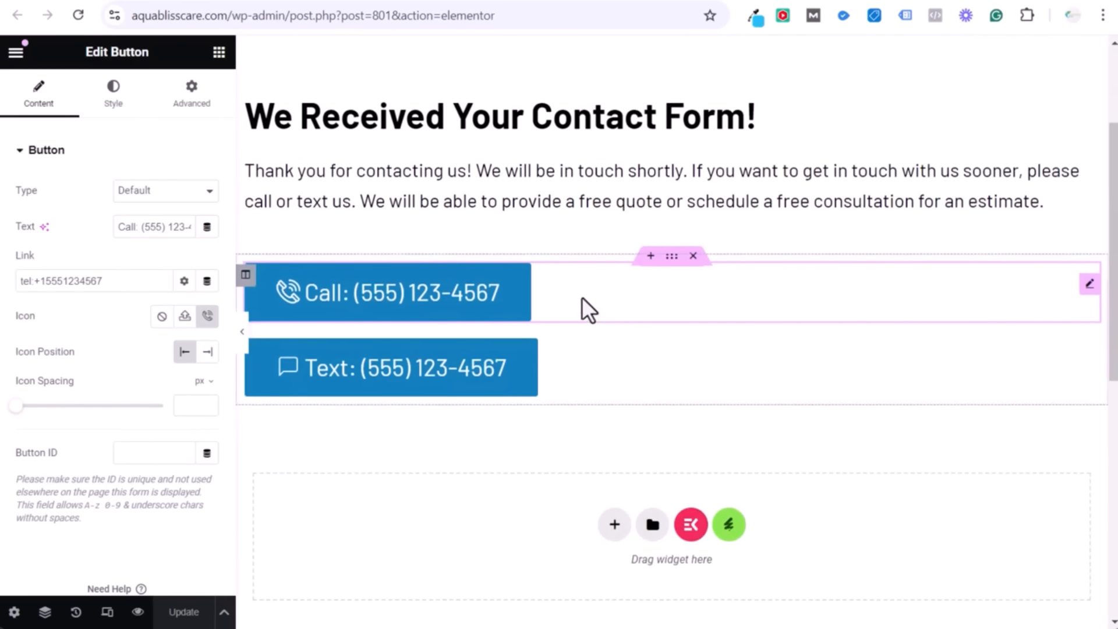
drag(134, 281, 23, 282)
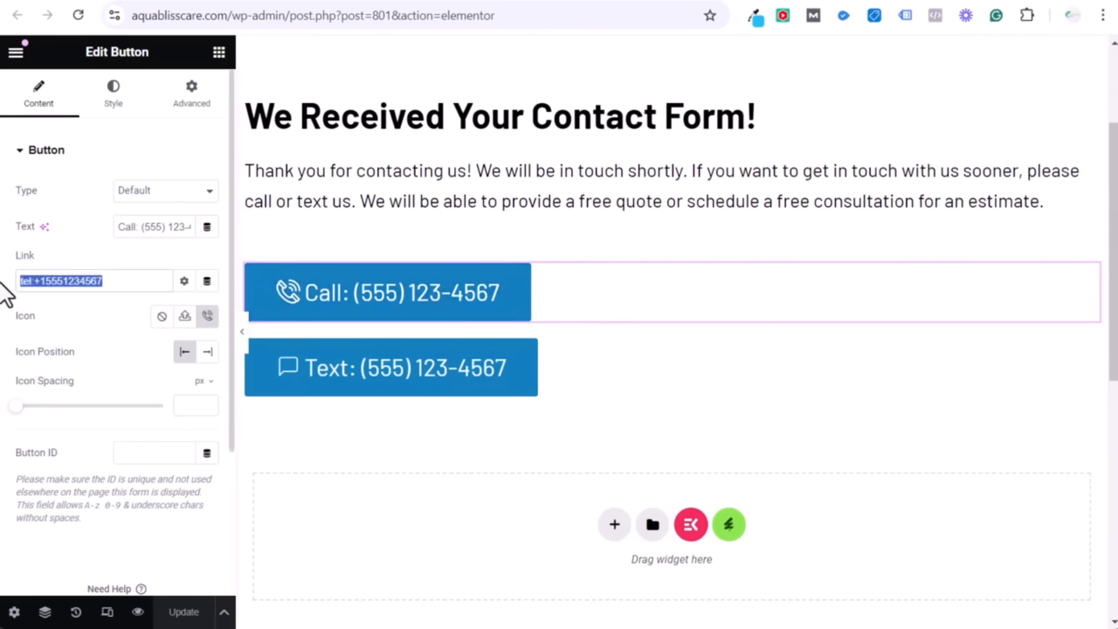
Examine the parts of the Call button's link, from the tel: prefix to the country code and phone number, leaving it unedited.
click(32, 283)
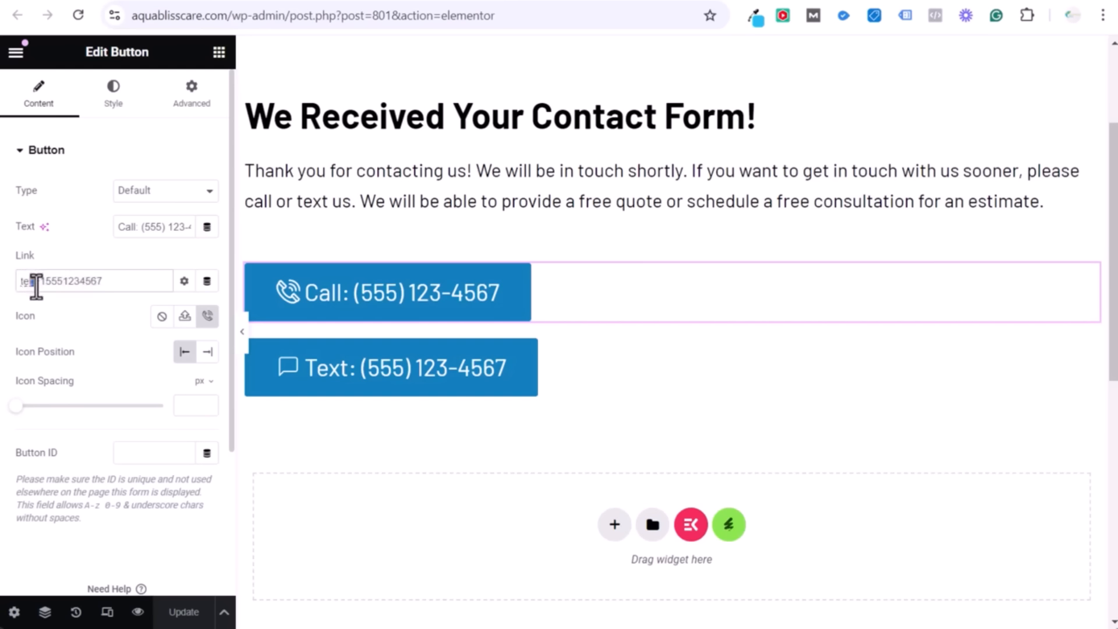
click(39, 280)
drag(39, 281, 105, 281)
click(68, 282)
click(79, 287)
drag(116, 284, 41, 282)
click(44, 282)
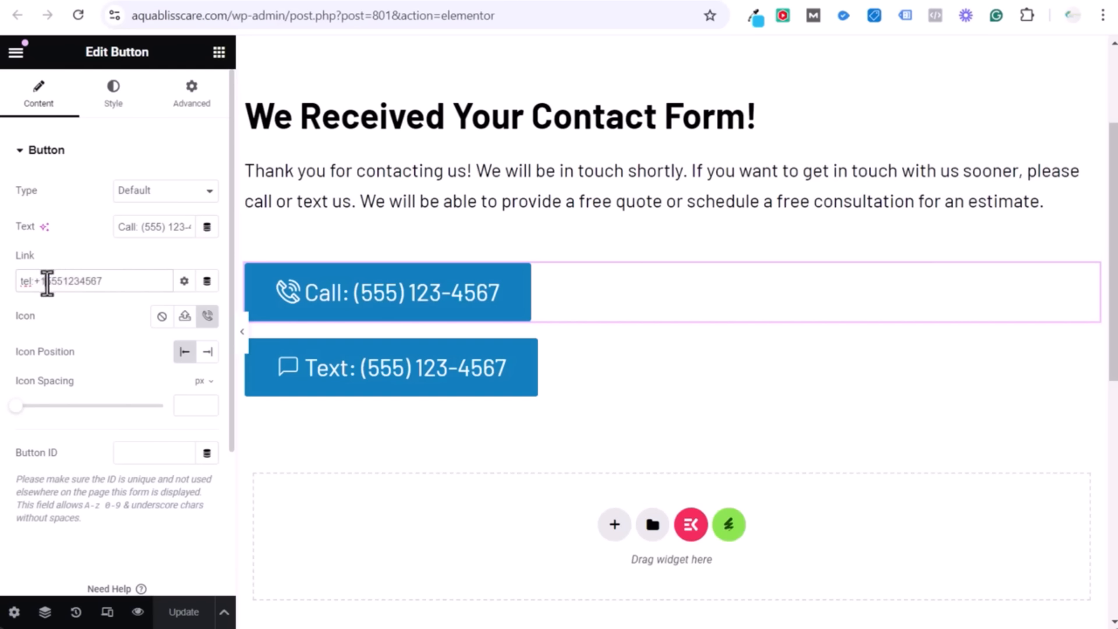
click(80, 282)
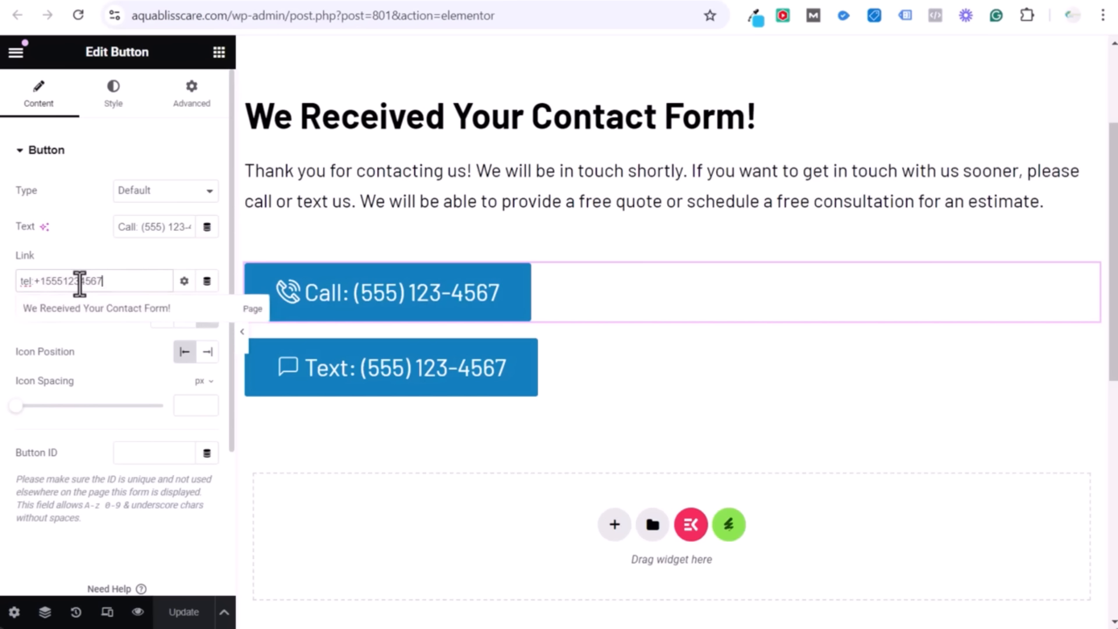
click(78, 255)
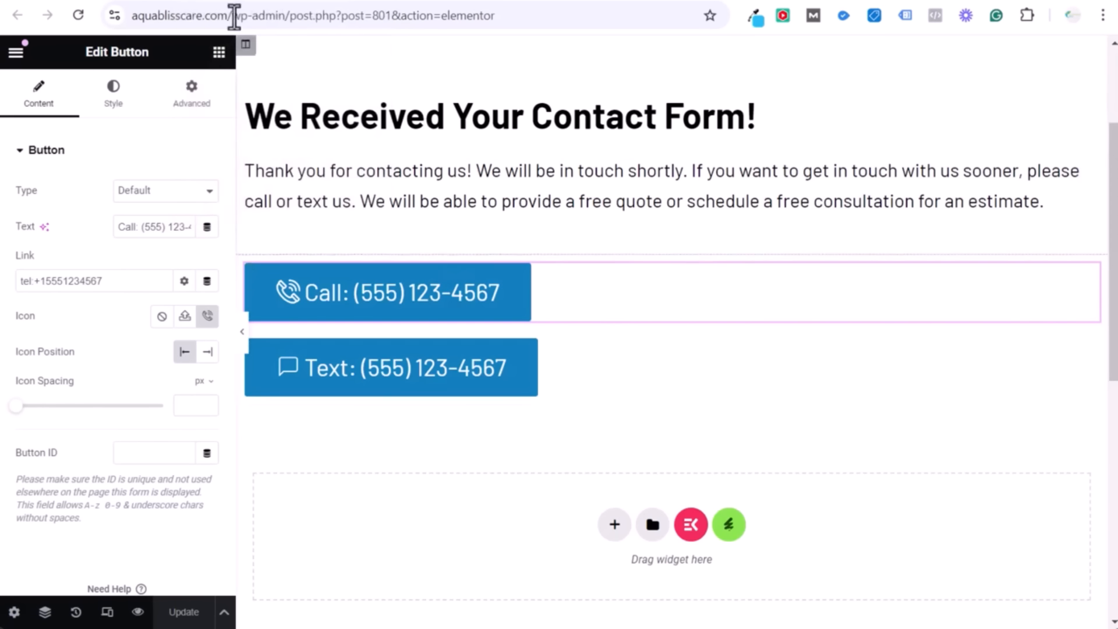
Open the conversions summary in Google Ads and examine the conversion actions under the Phone call lead goal.
click(284, 2)
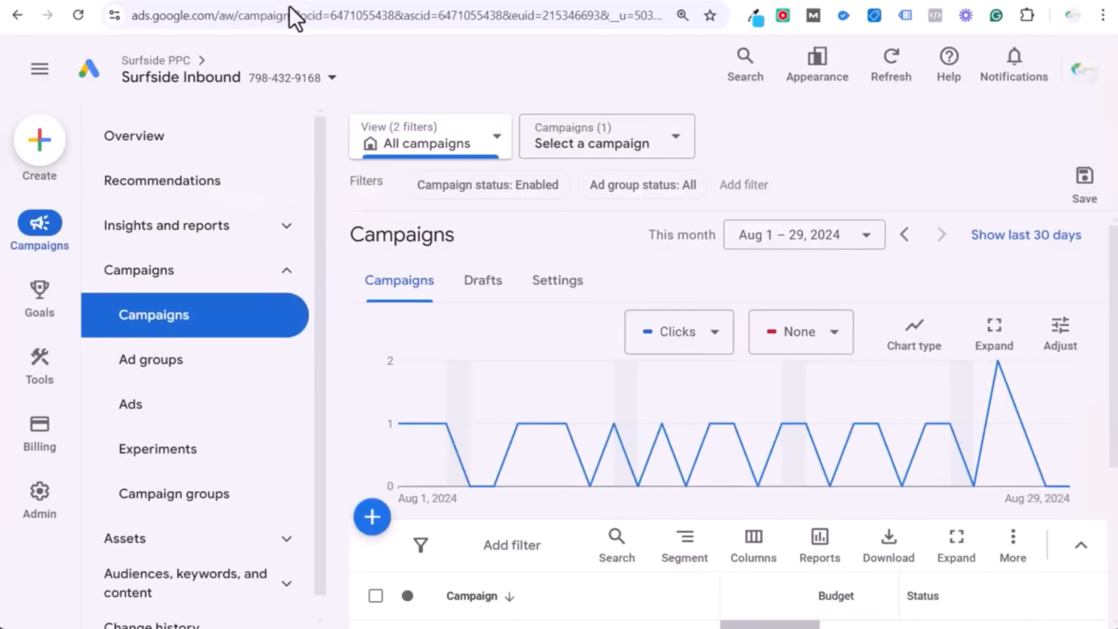
mouse_move(42, 314)
click(199, 150)
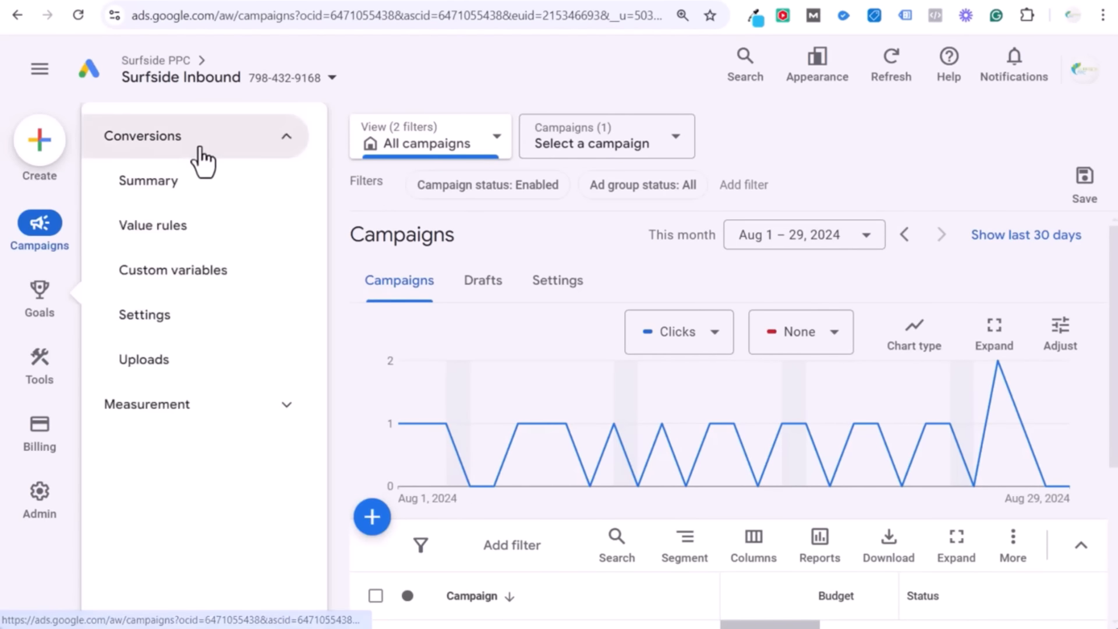
click(211, 185)
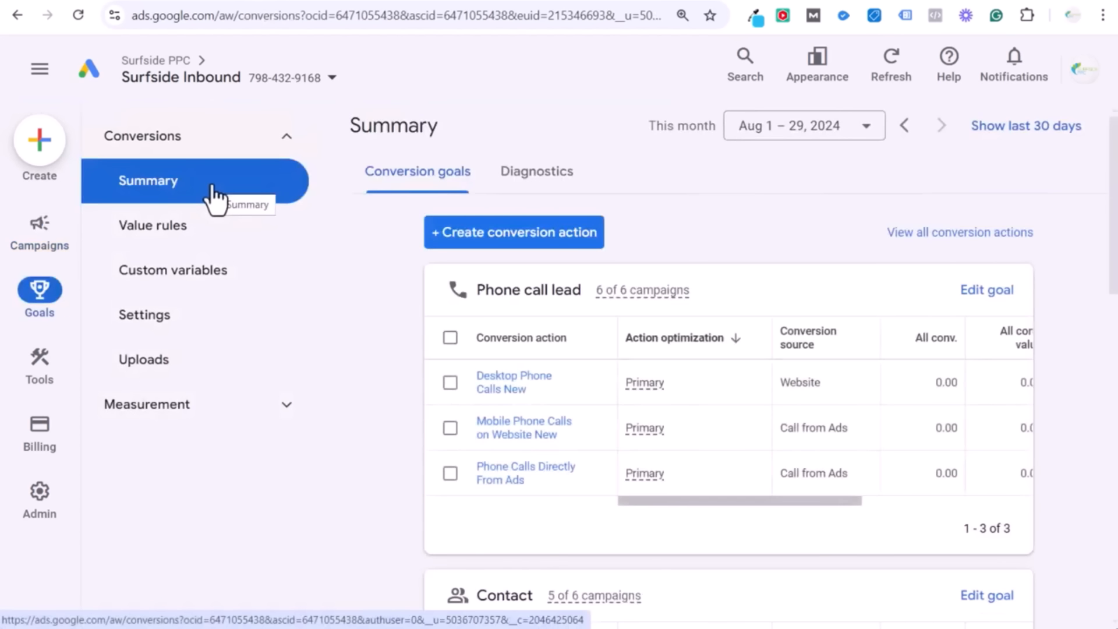
scroll(427, 395, down, 1)
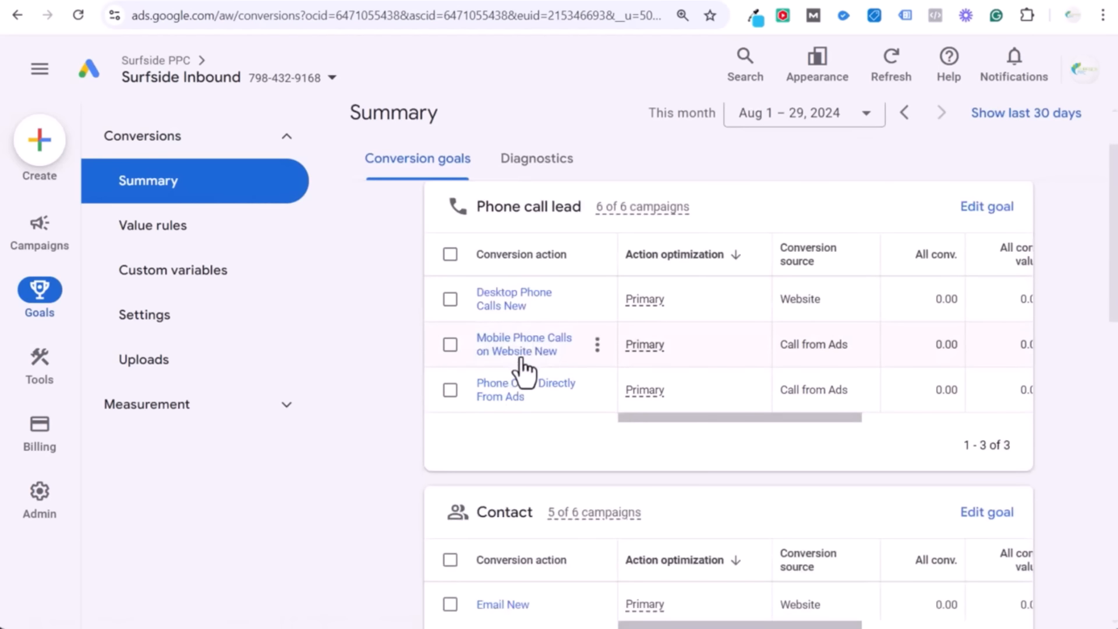
scroll(388, 340, up, 1)
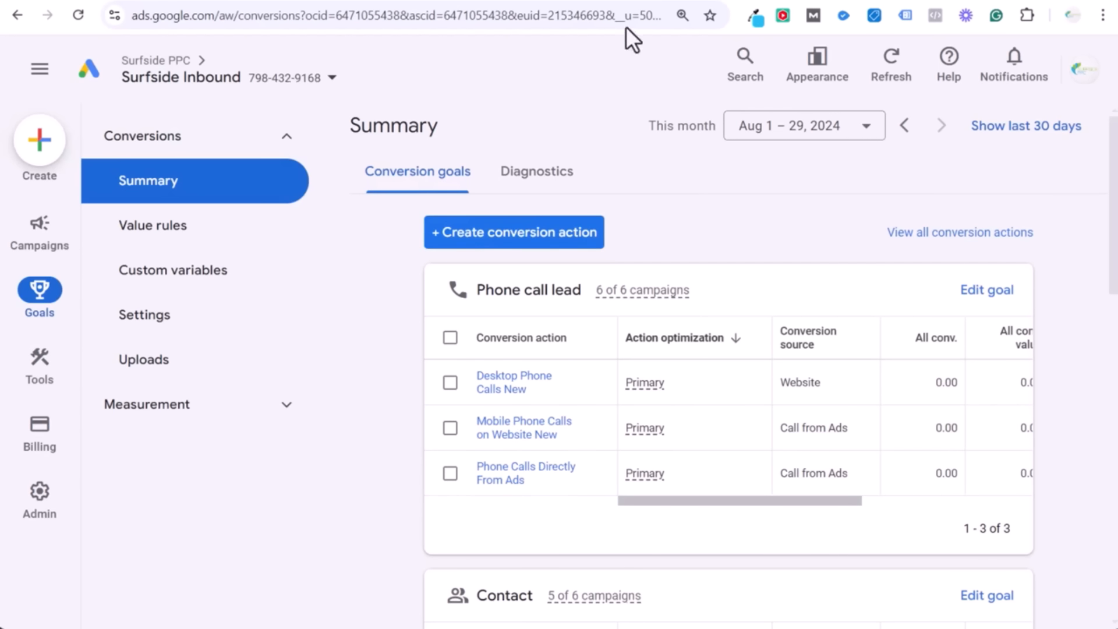
click(666, 1)
Create a new phone calls conversion action that tracks clicks on your number on your mobile website and continue to its details.
click(472, 236)
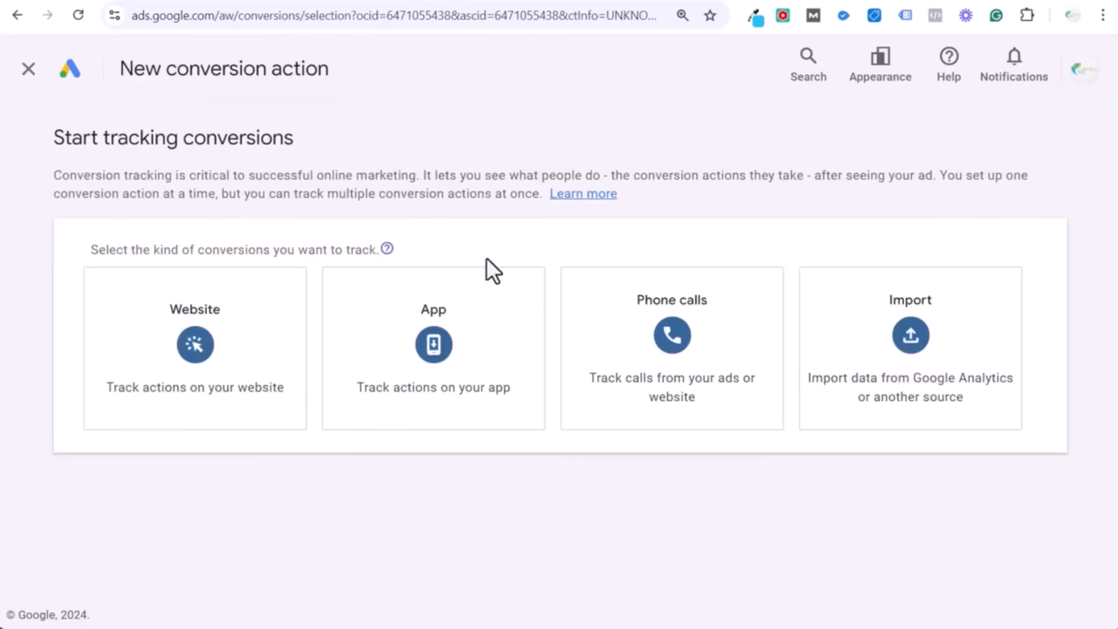
click(689, 337)
scroll(617, 493, down, 3)
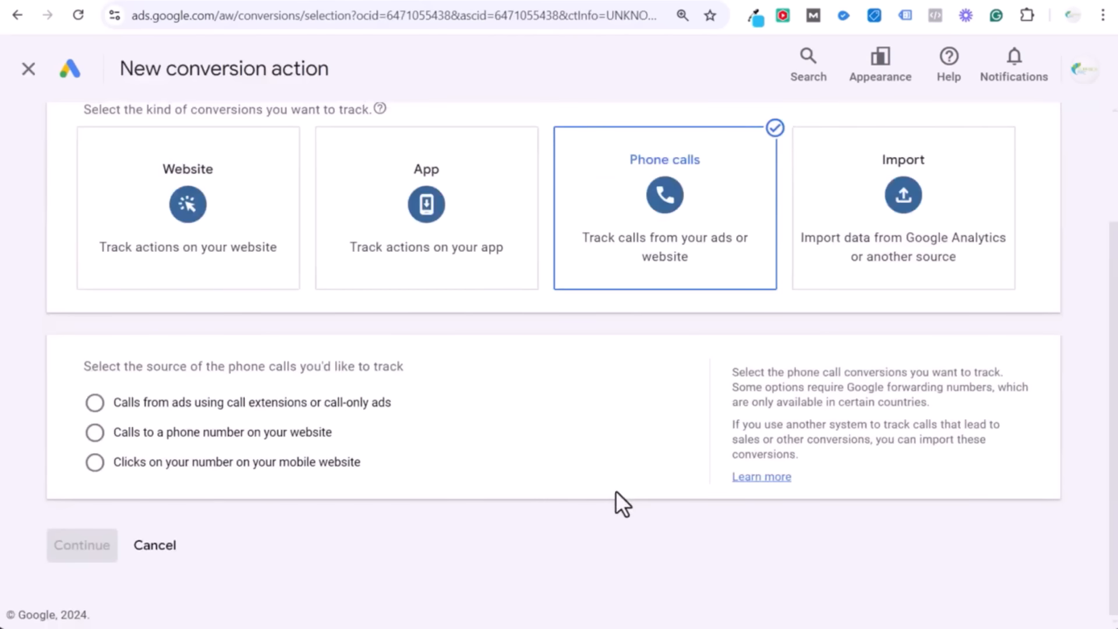
click(162, 464)
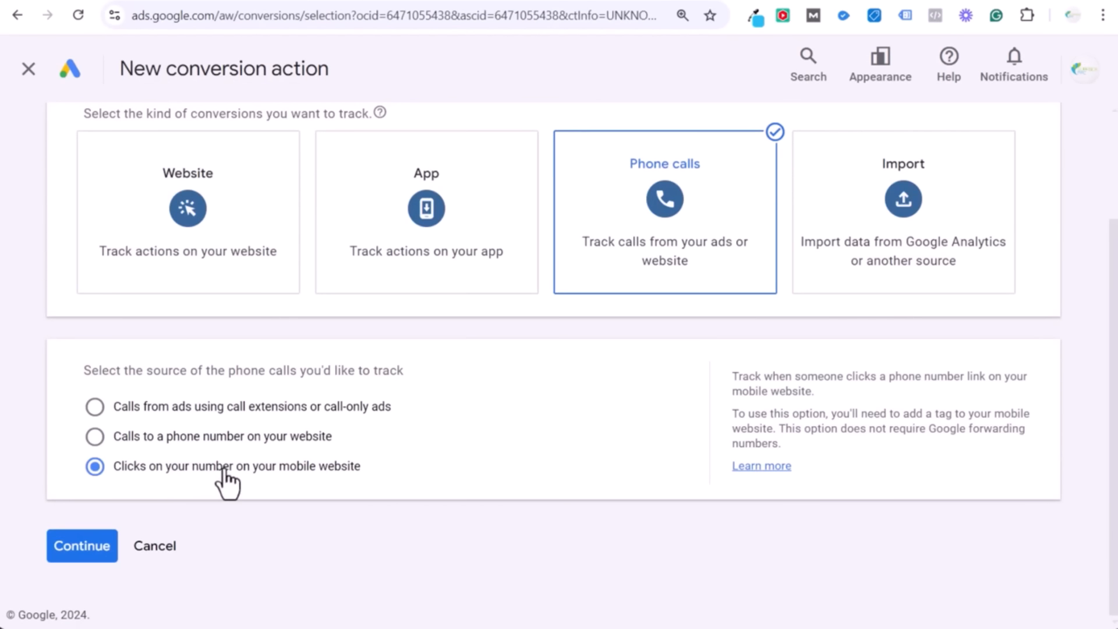
click(69, 546)
Use the same value for each conversion of the Mobile Phone Calls Example 1 action and set it to 1 US dollar.
scroll(240, 316, down, 1)
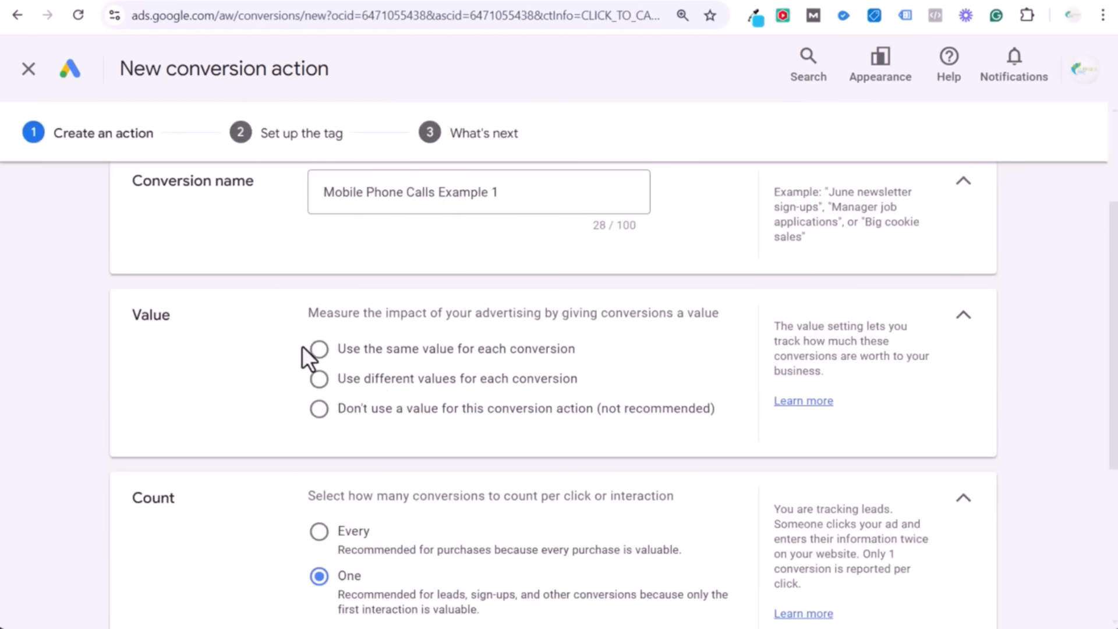
click(319, 351)
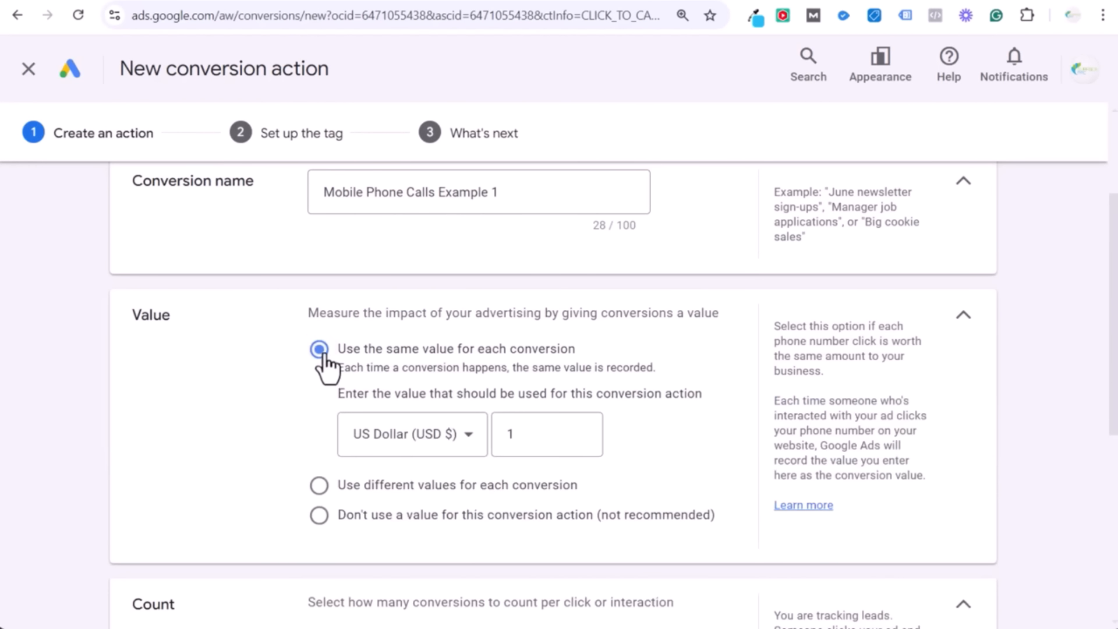
click(551, 442)
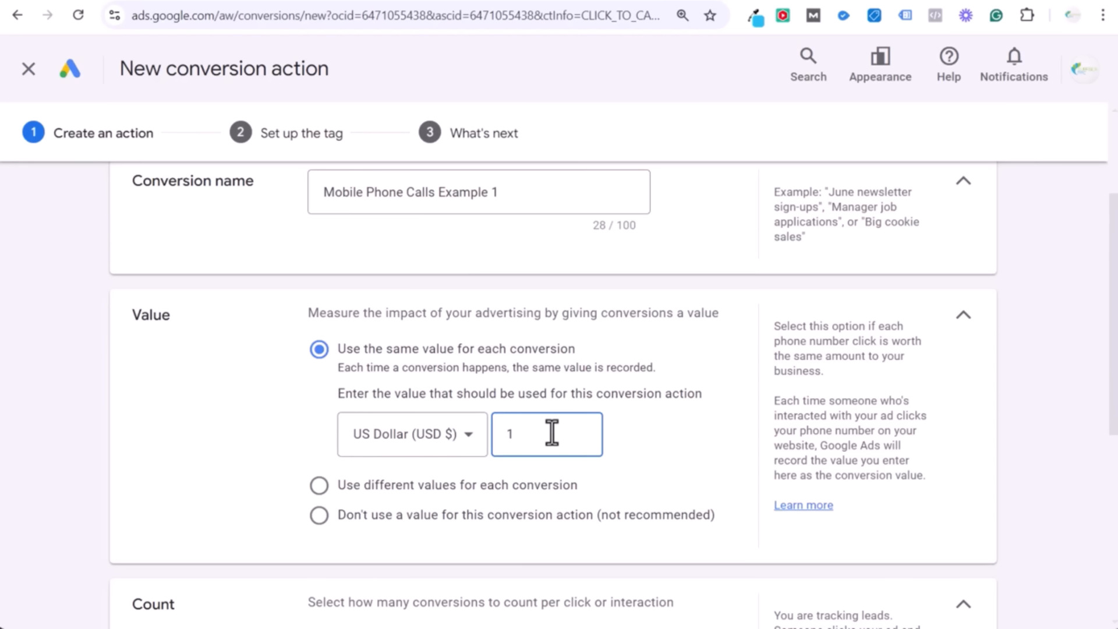
key(BackSpace)
text(2)
drag(534, 435, 491, 438)
text(1)
click(241, 395)
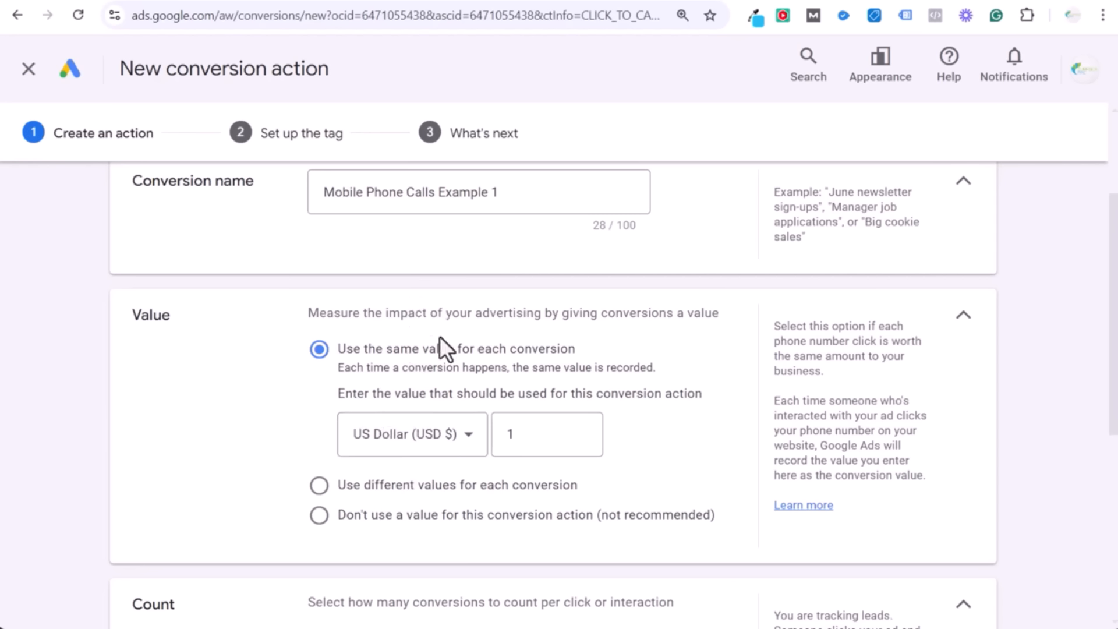
Try a conversion value of 50 US dollars and restore the value of 1.
double_click(526, 436)
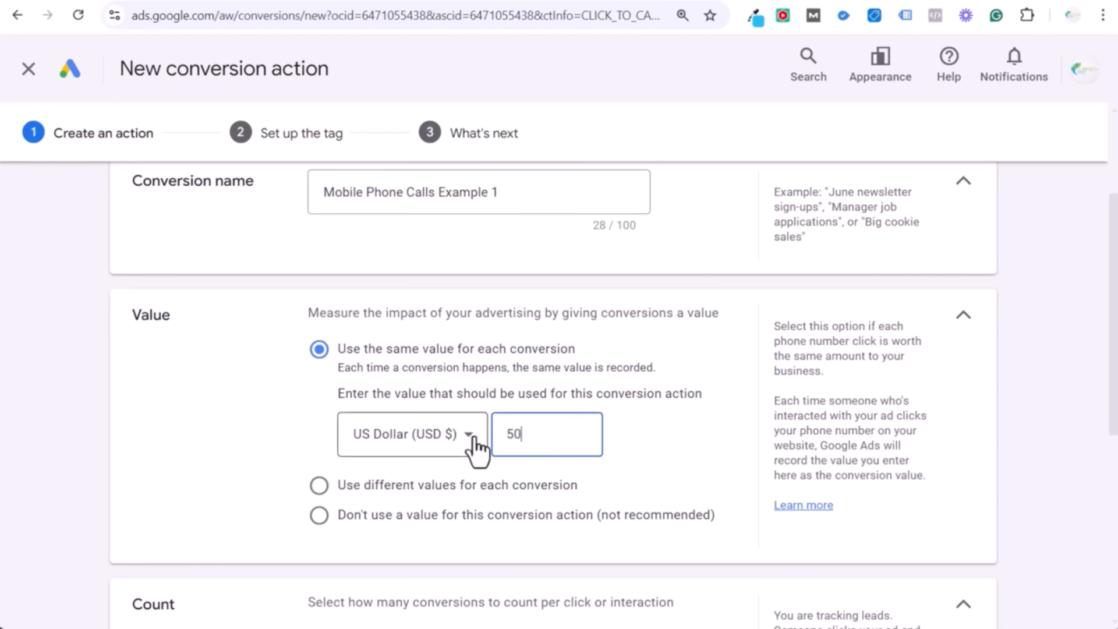
text(50)
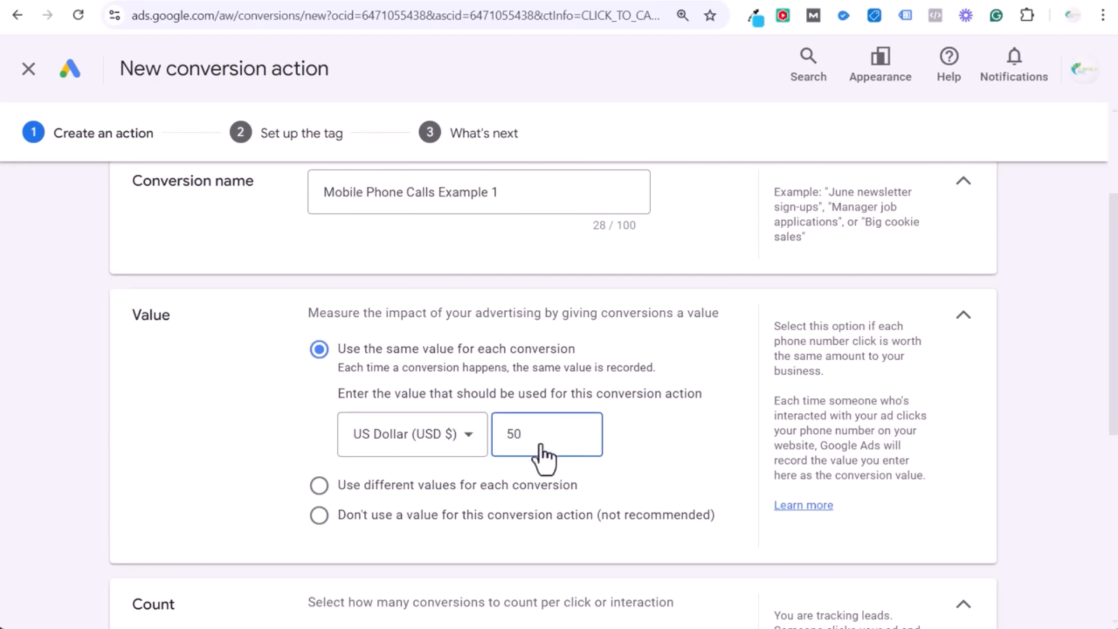
key(BackSpace)
key(BackSpace)
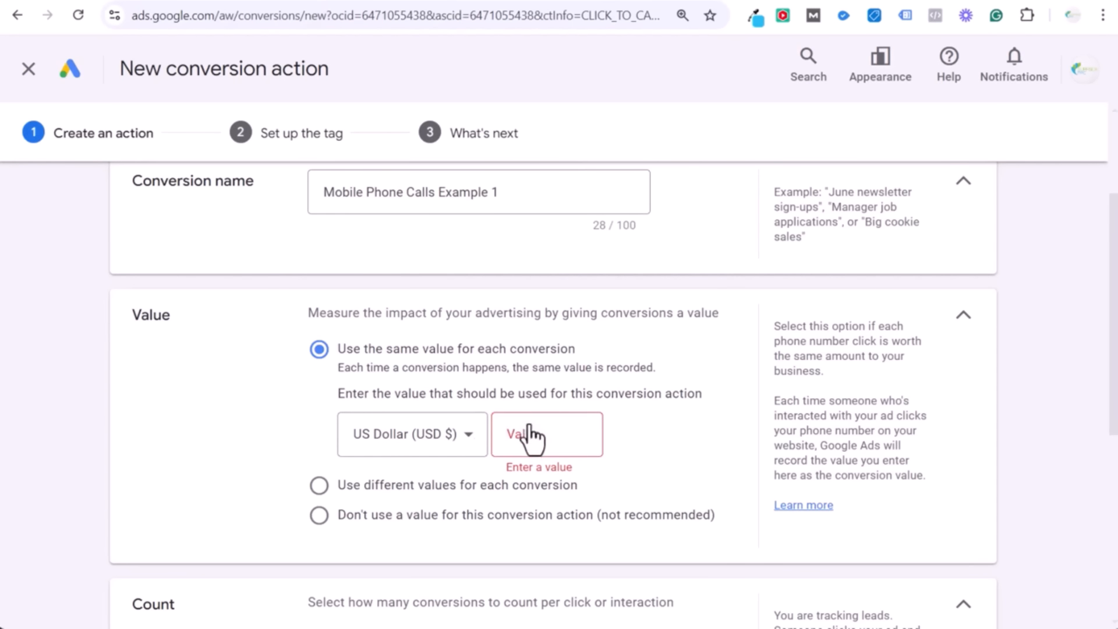
click(515, 437)
text(1)
Keep one conversion counted per interaction and set the click-through conversion window to 90 days.
scroll(216, 373, down, 6)
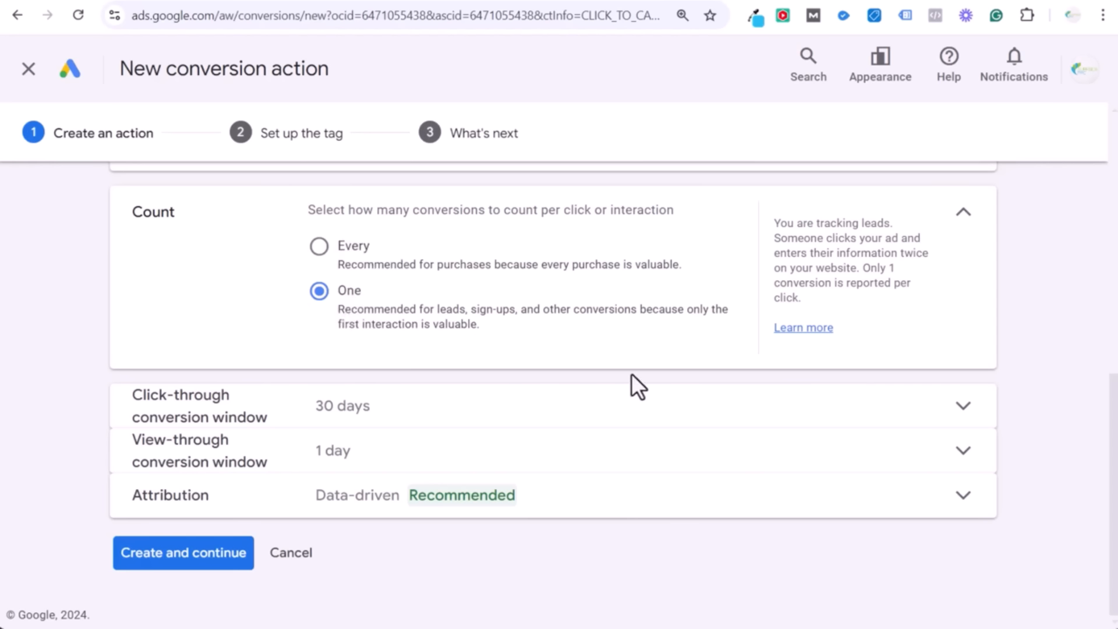
click(676, 415)
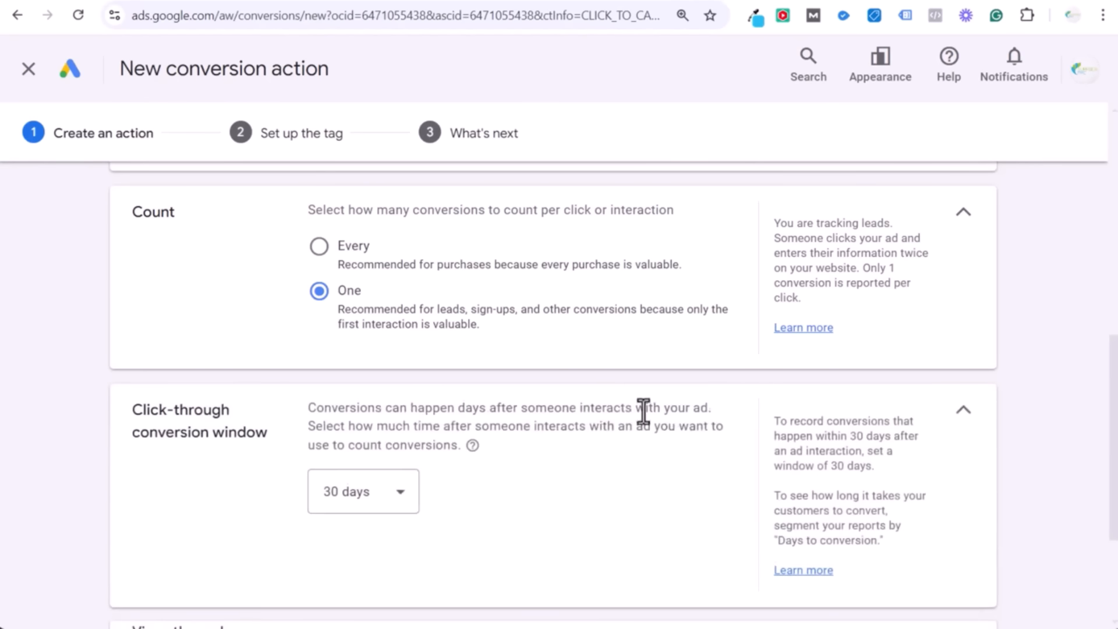
click(389, 343)
click(389, 342)
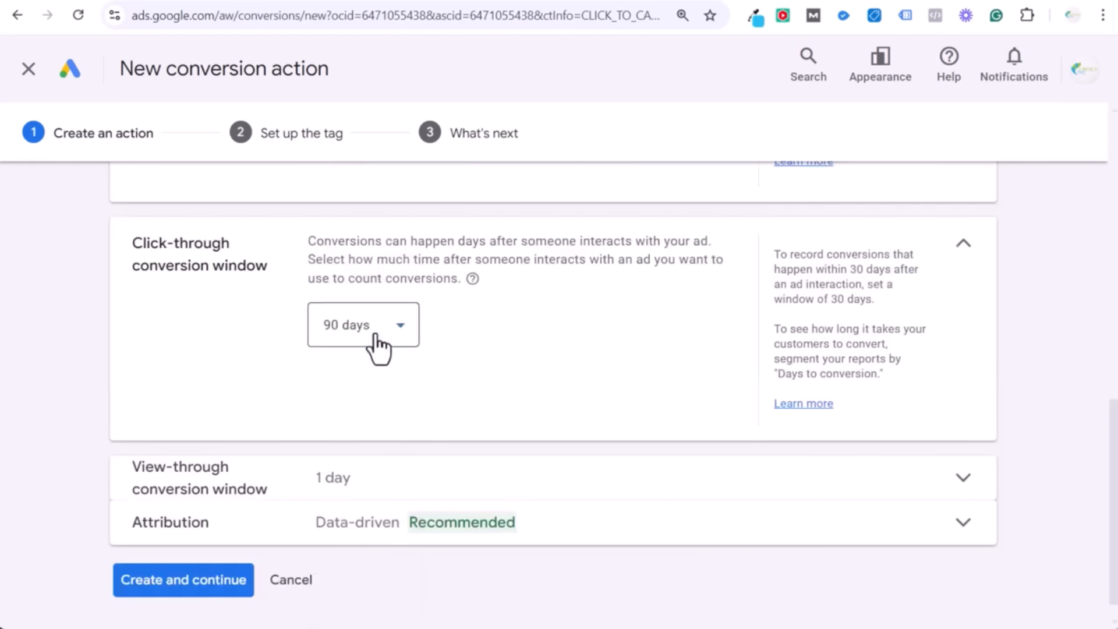
click(966, 244)
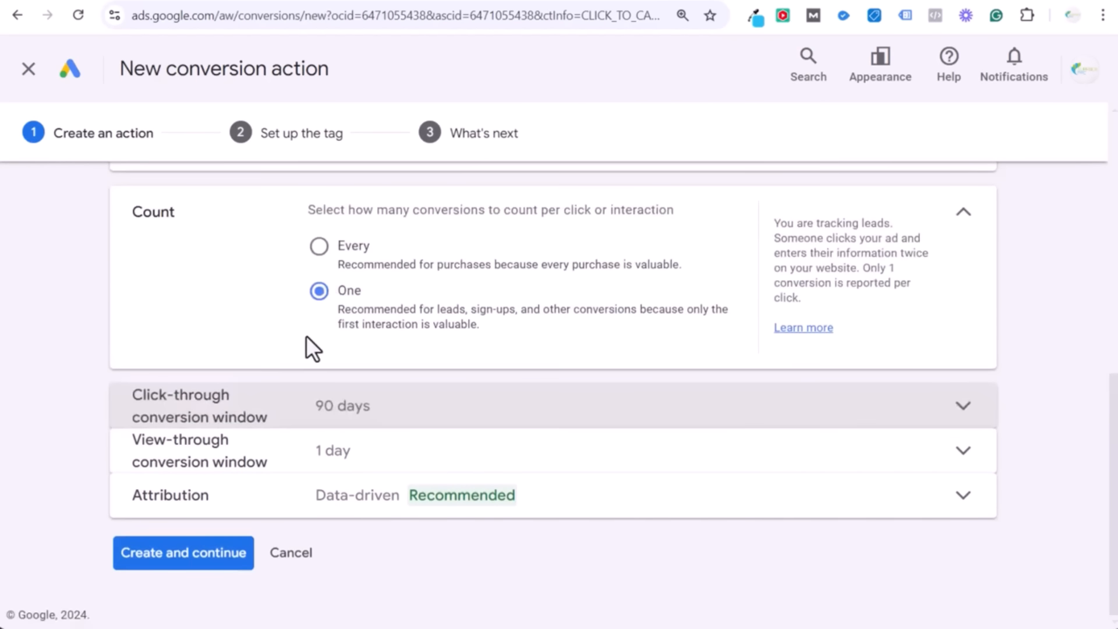
Set the view-through conversion window to 30 days and create the conversion action.
click(643, 460)
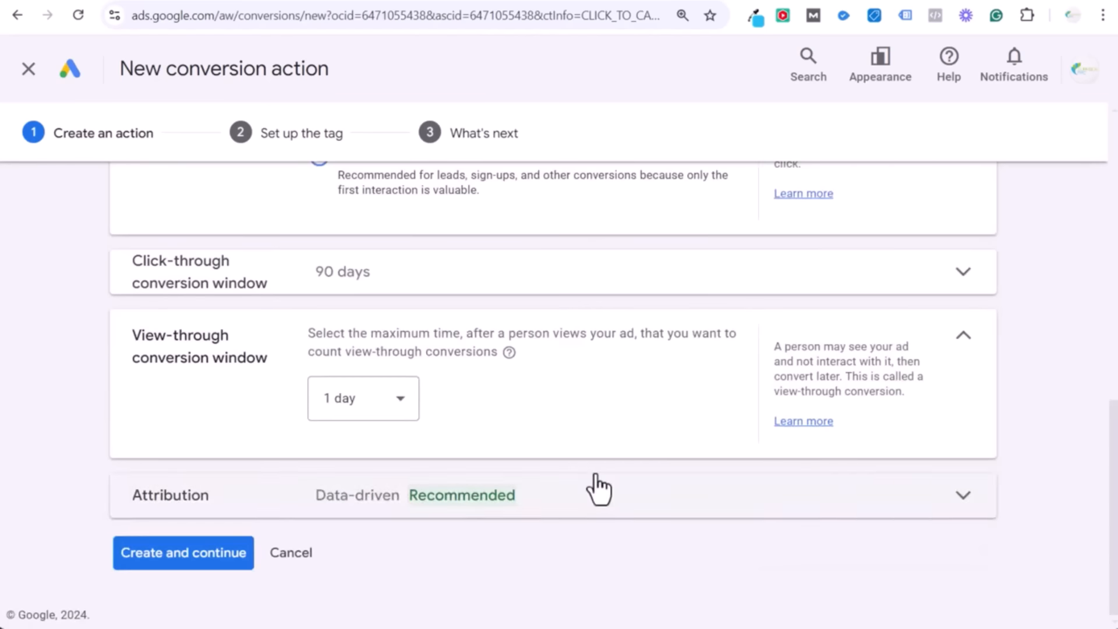
click(384, 395)
click(371, 133)
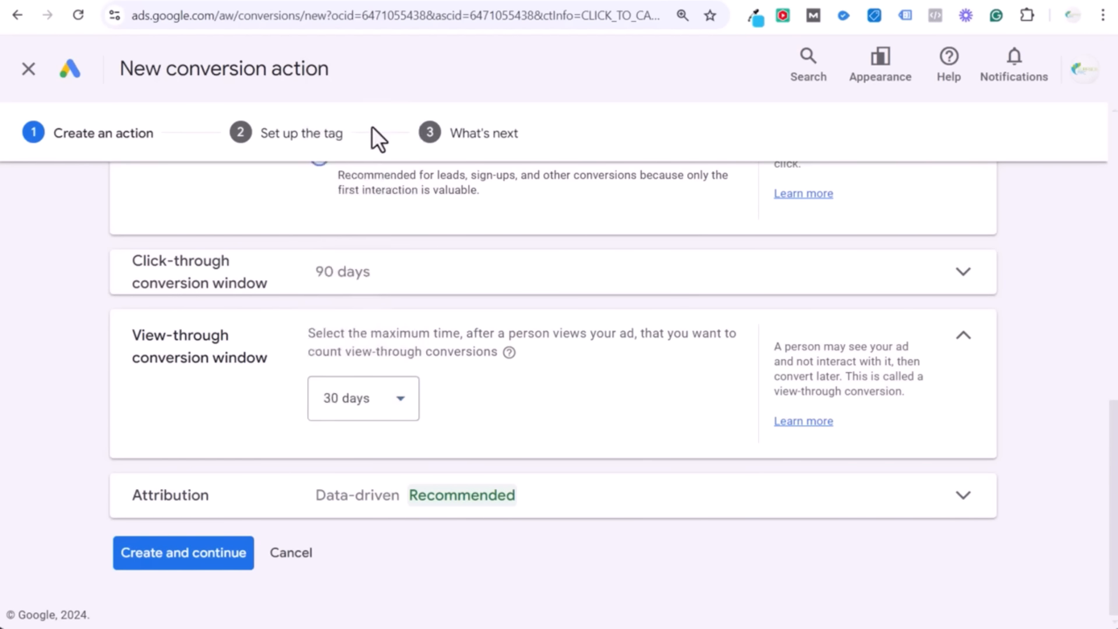
click(966, 350)
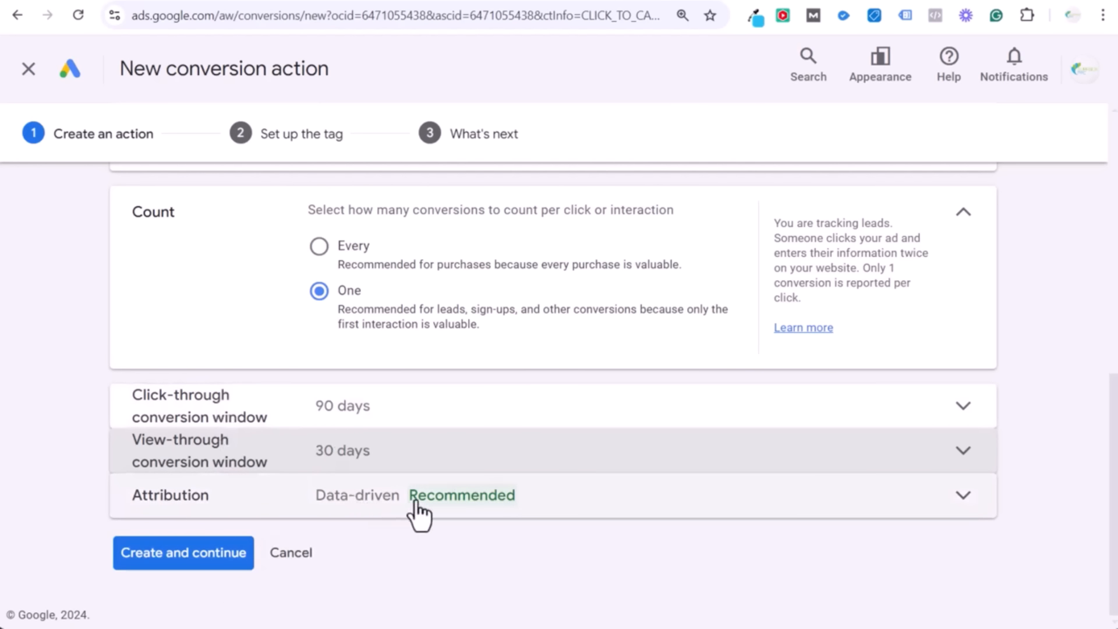
click(207, 573)
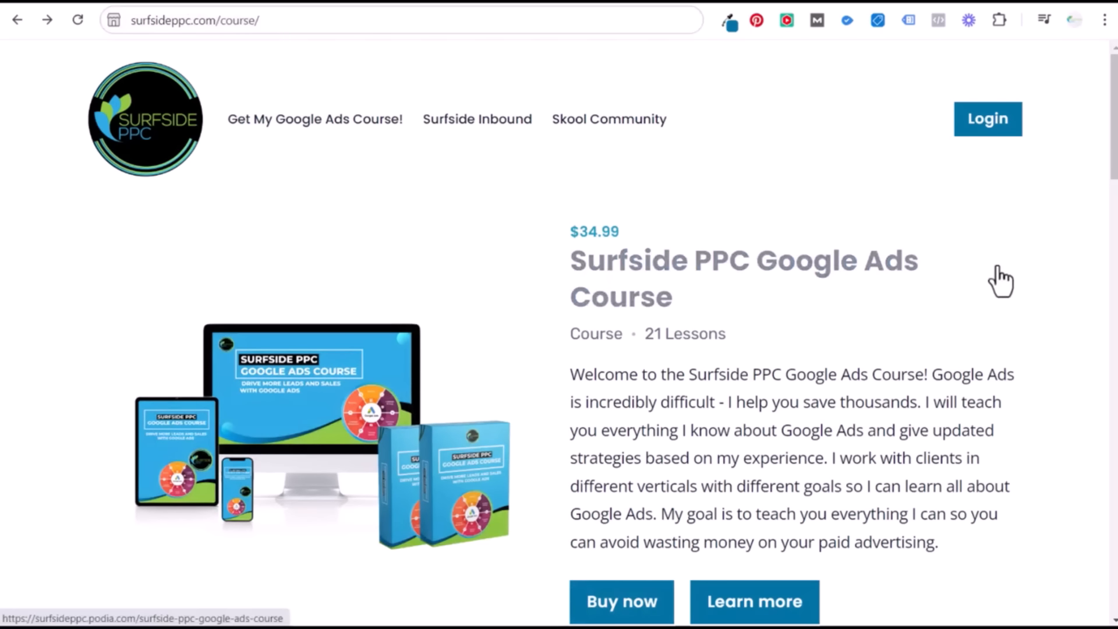
scroll(1032, 309, down, 8)
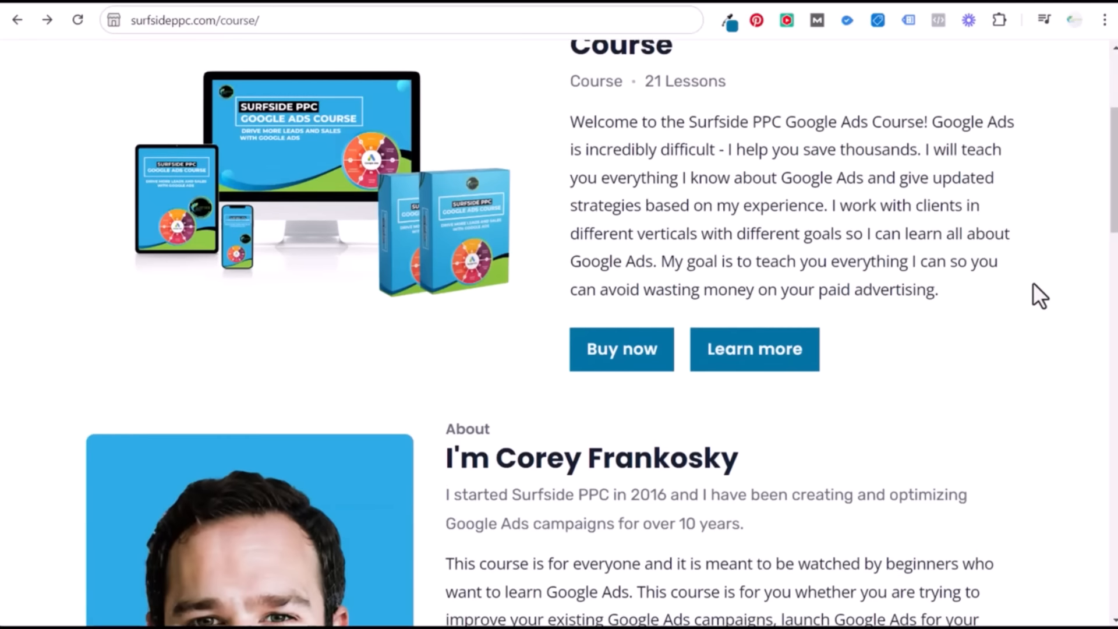
scroll(1029, 264, down, 9)
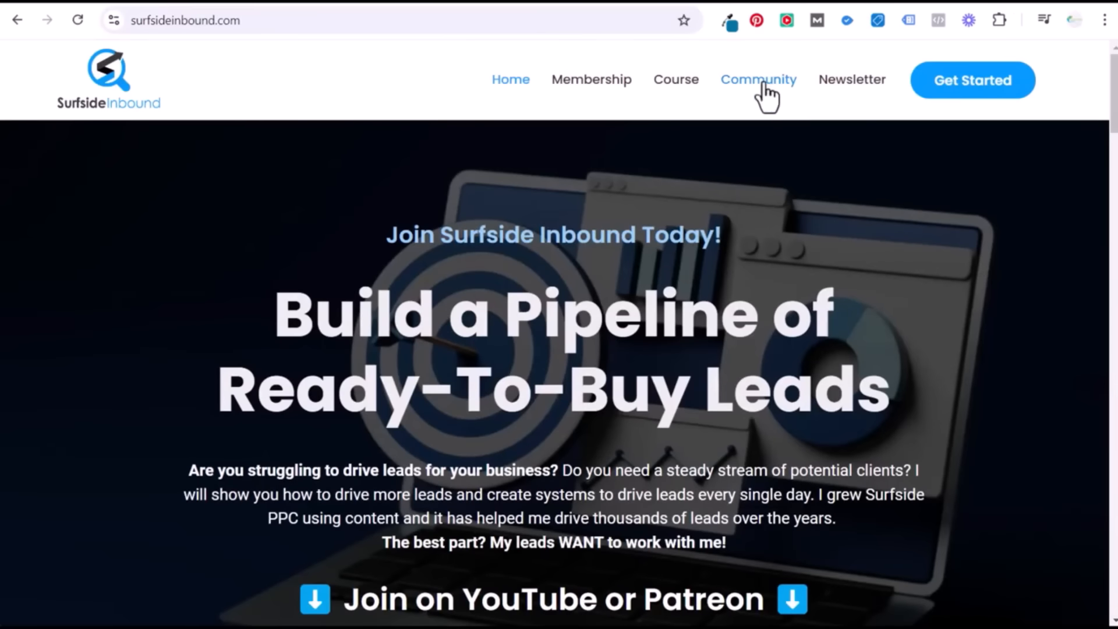
scroll(341, 344, down, 5)
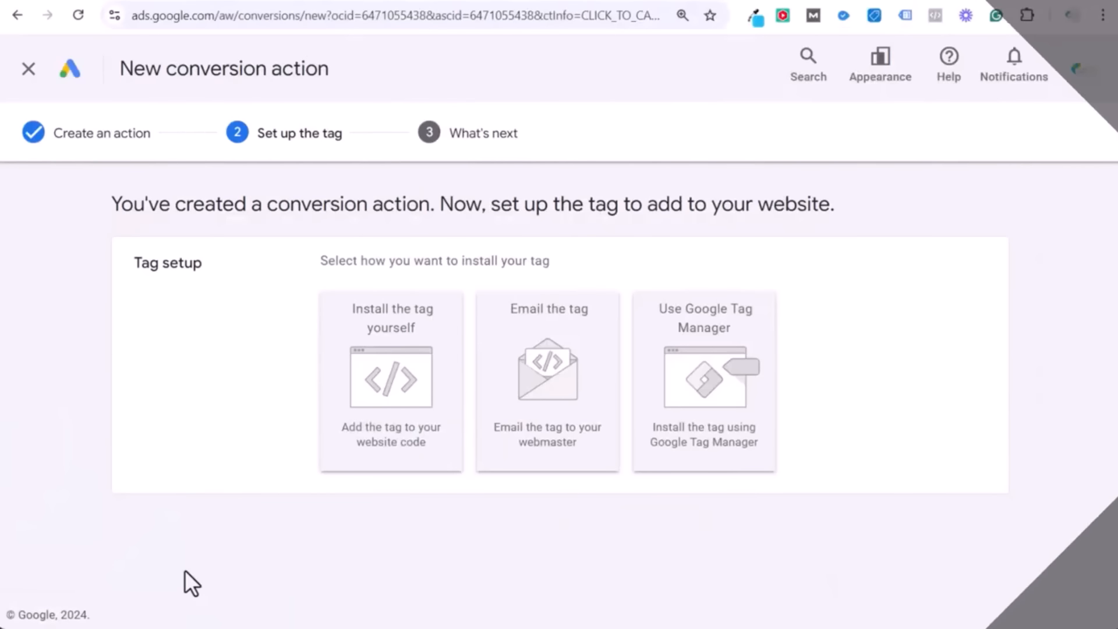
Choose Google Tag Manager as the tag installation method and copy the conversion ID from the instructions.
click(726, 386)
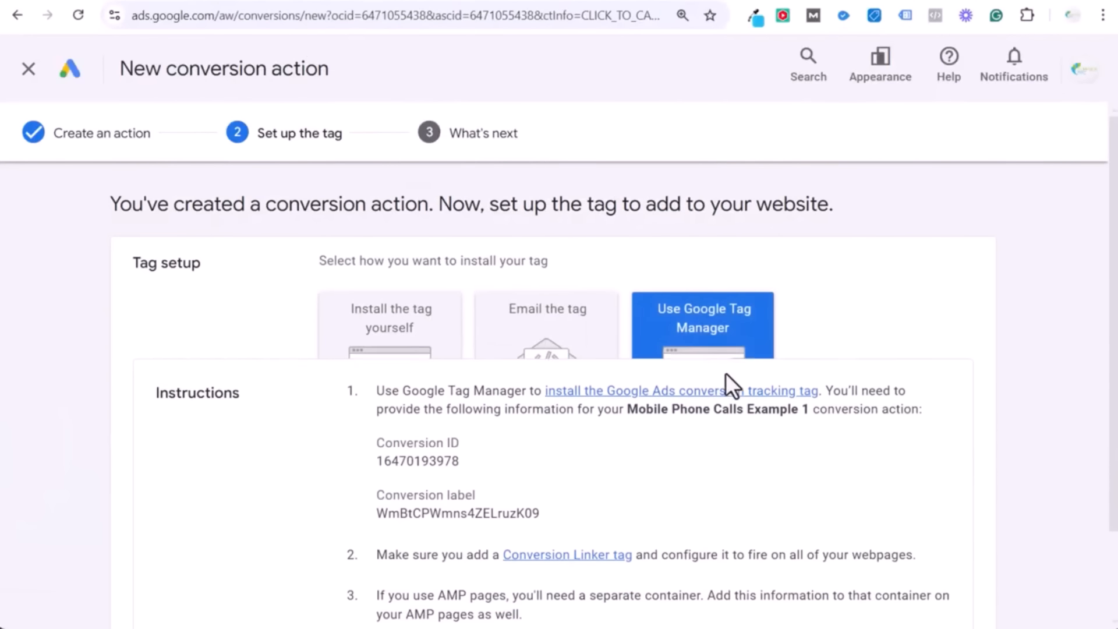
scroll(674, 430, down, 2)
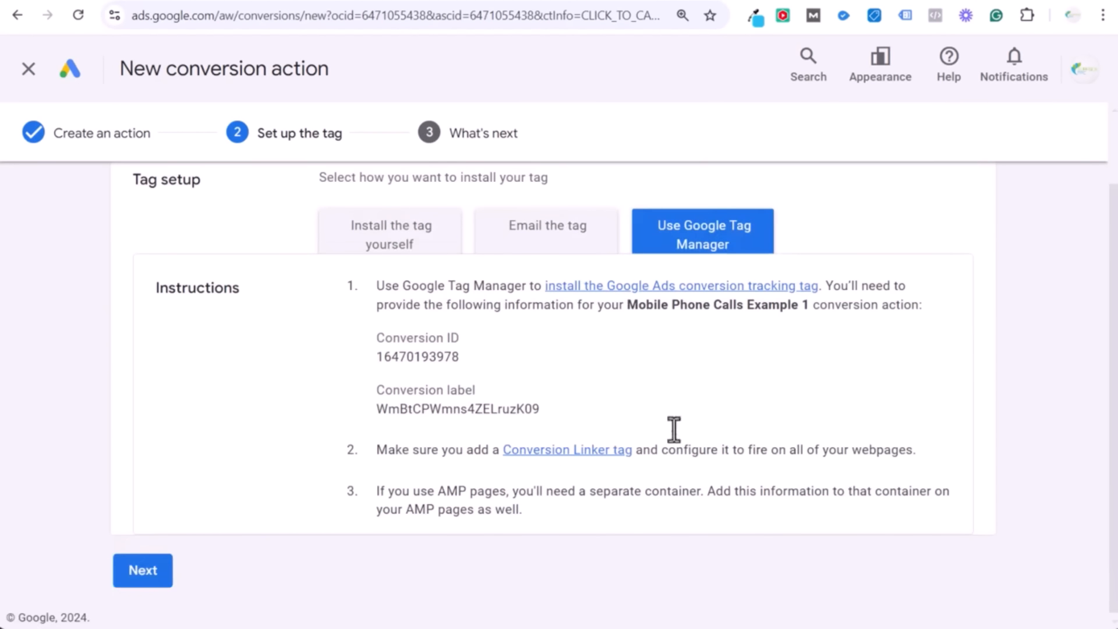
double_click(430, 357)
key(ctrl+c)
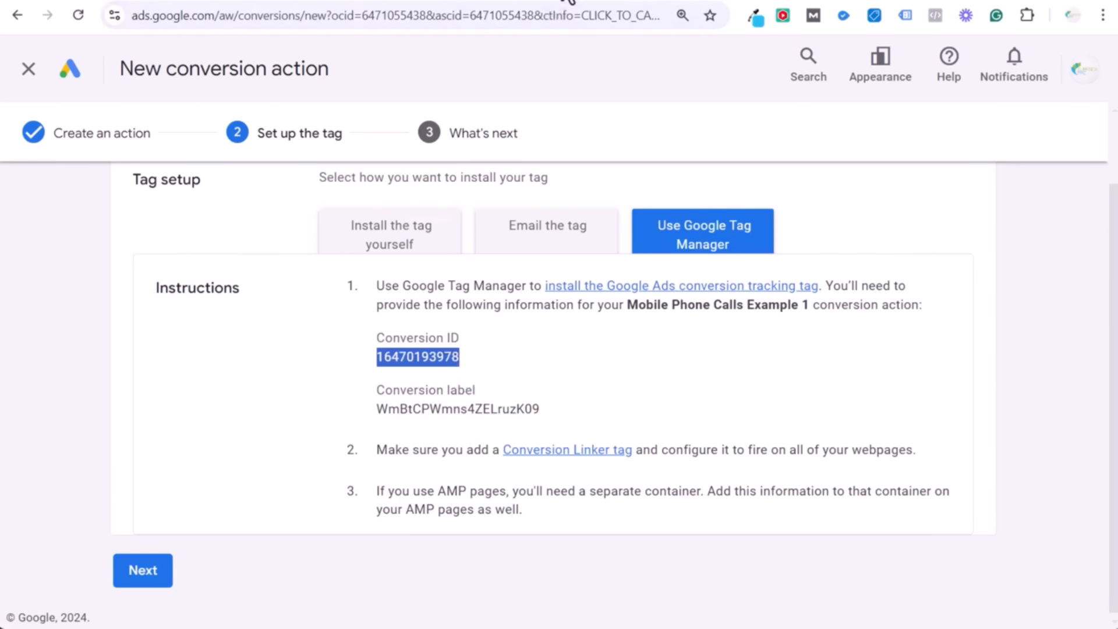
Switch to Google Tag Manager and show the container's tags.
click(565, 0)
click(114, 296)
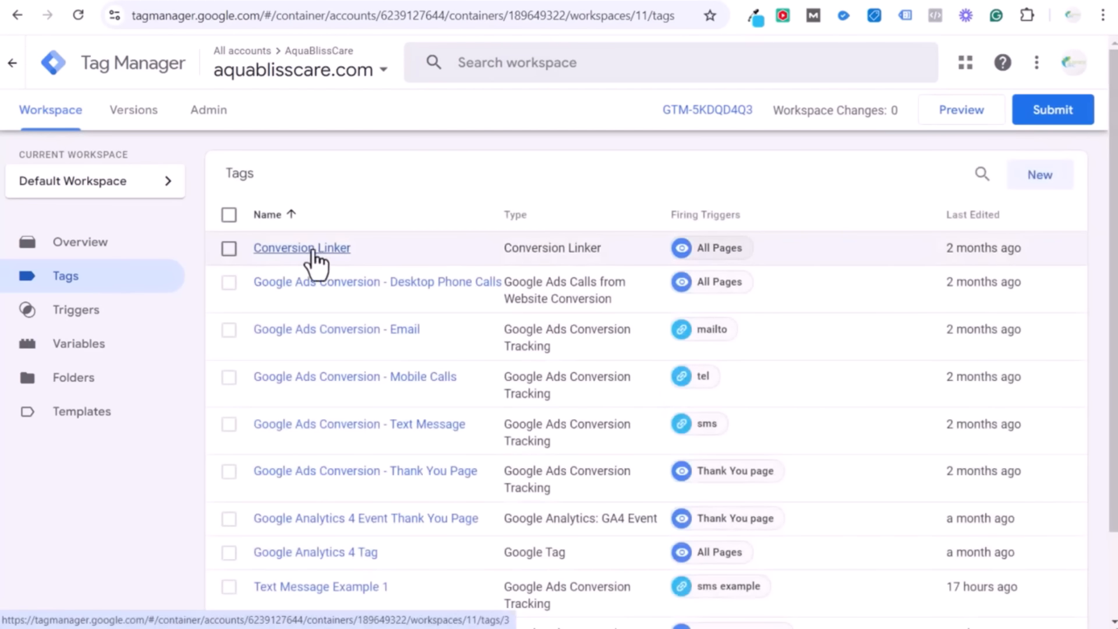
Try out a new Conversion Linker tag with the All Pages trigger, check it against the Google Ads instructions, and discard it unsaved.
click(1048, 192)
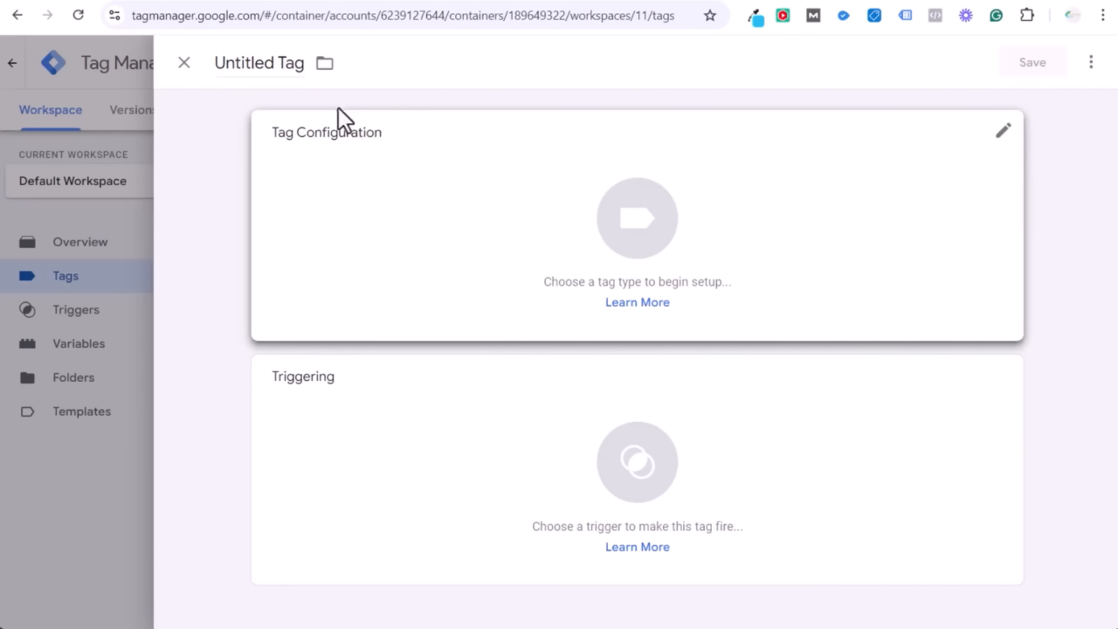
click(466, 177)
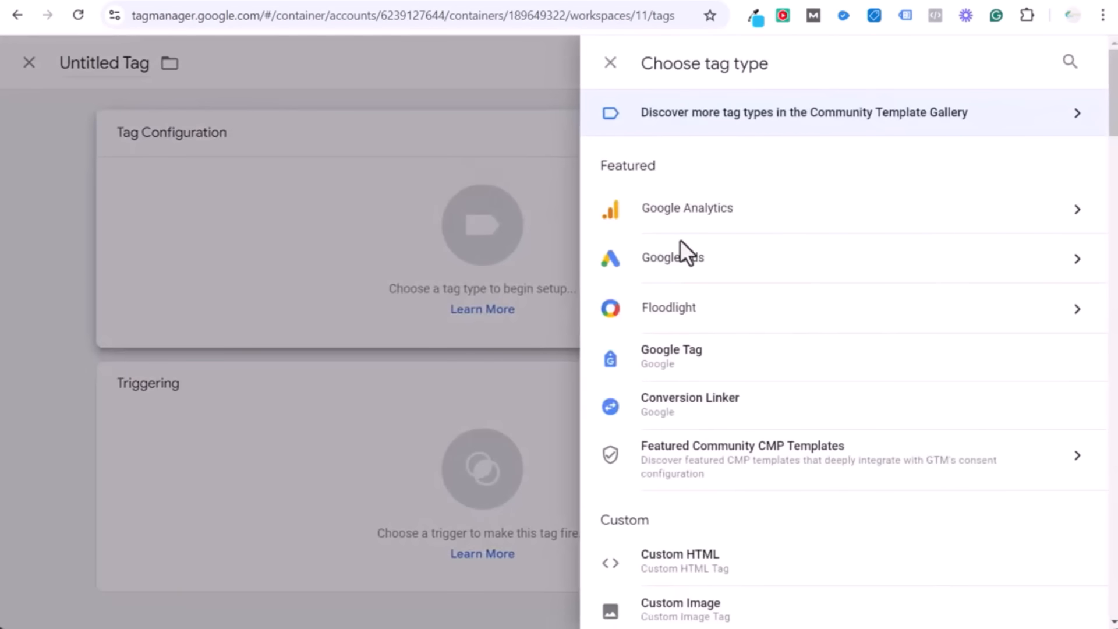
click(699, 256)
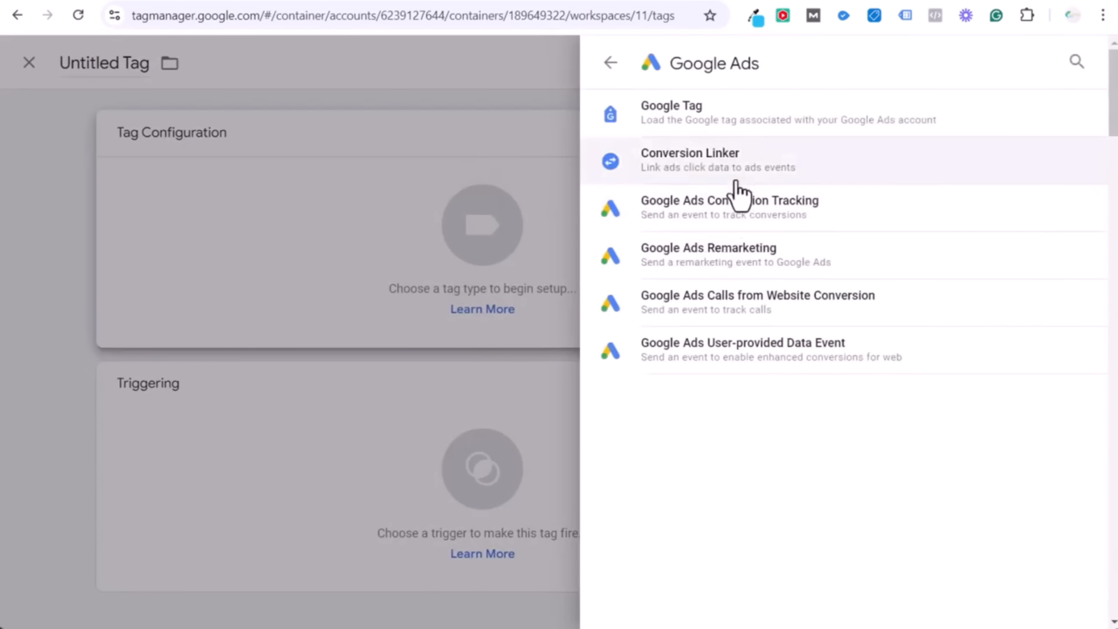
click(757, 169)
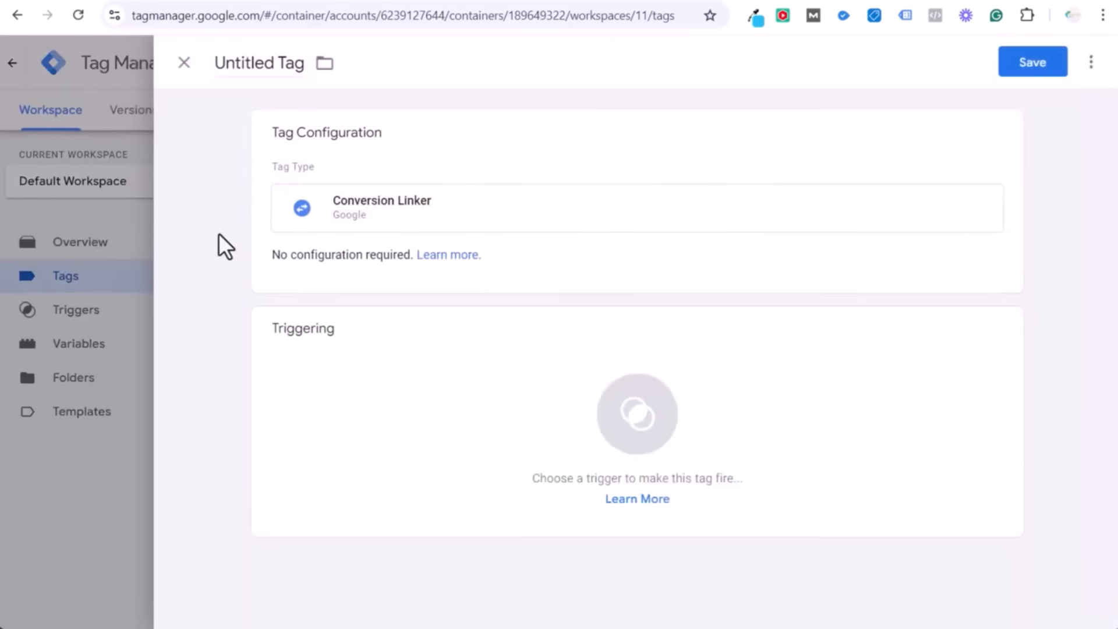
click(342, 379)
click(396, 143)
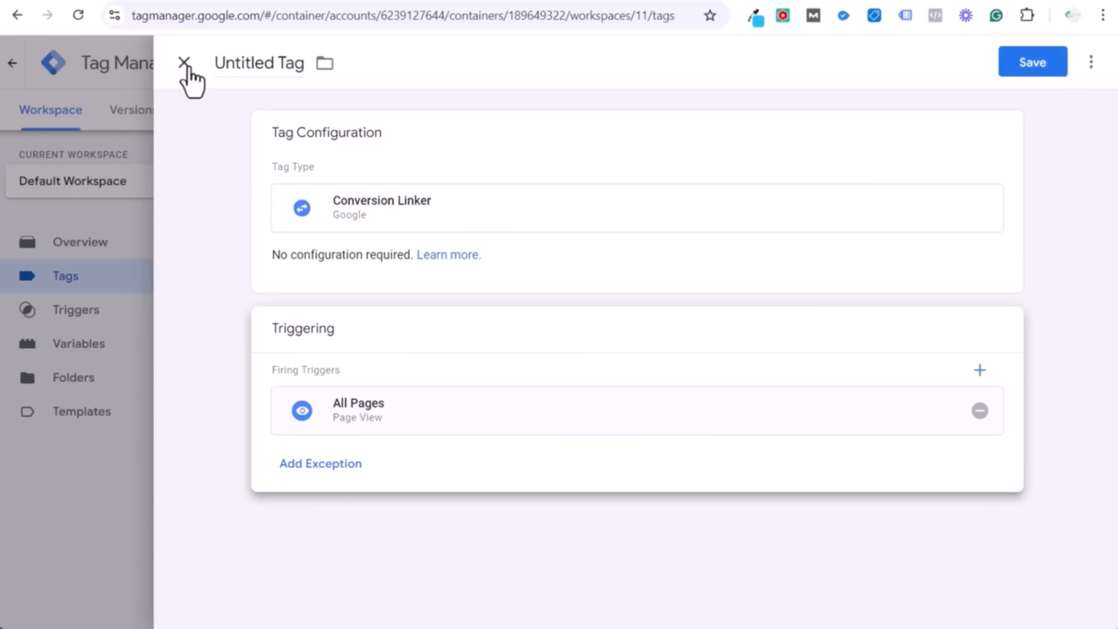
click(229, 2)
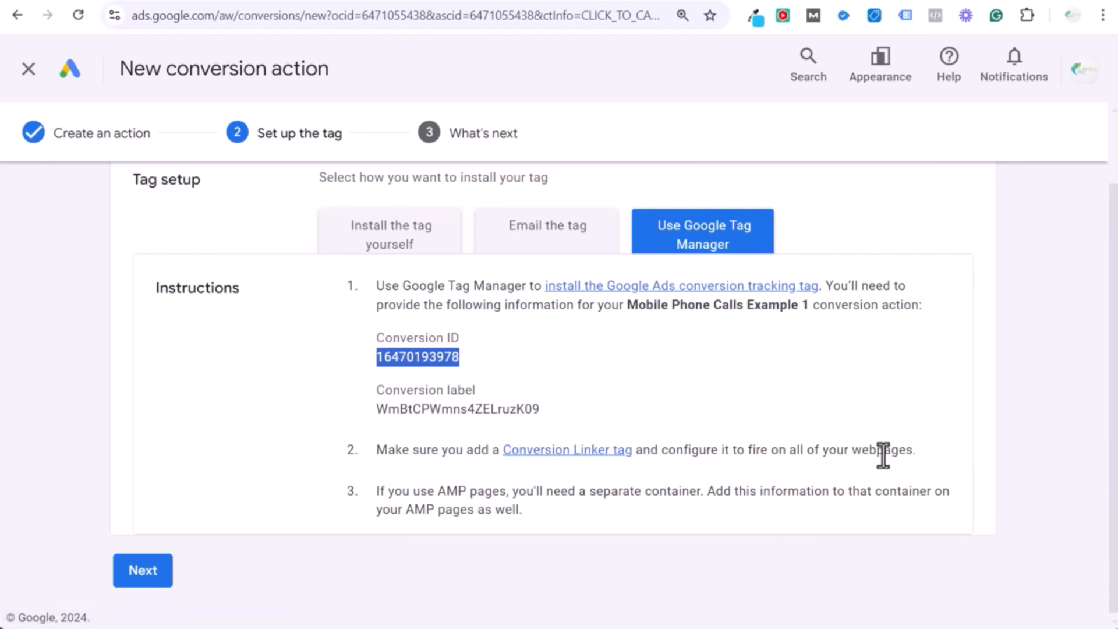
click(568, 3)
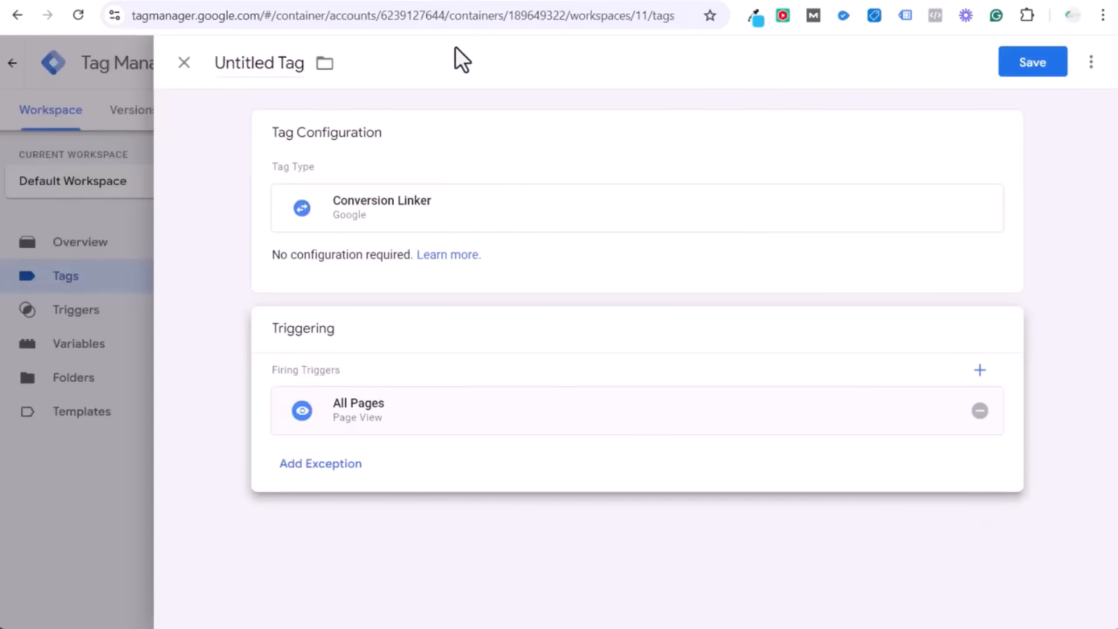
click(183, 63)
click(690, 265)
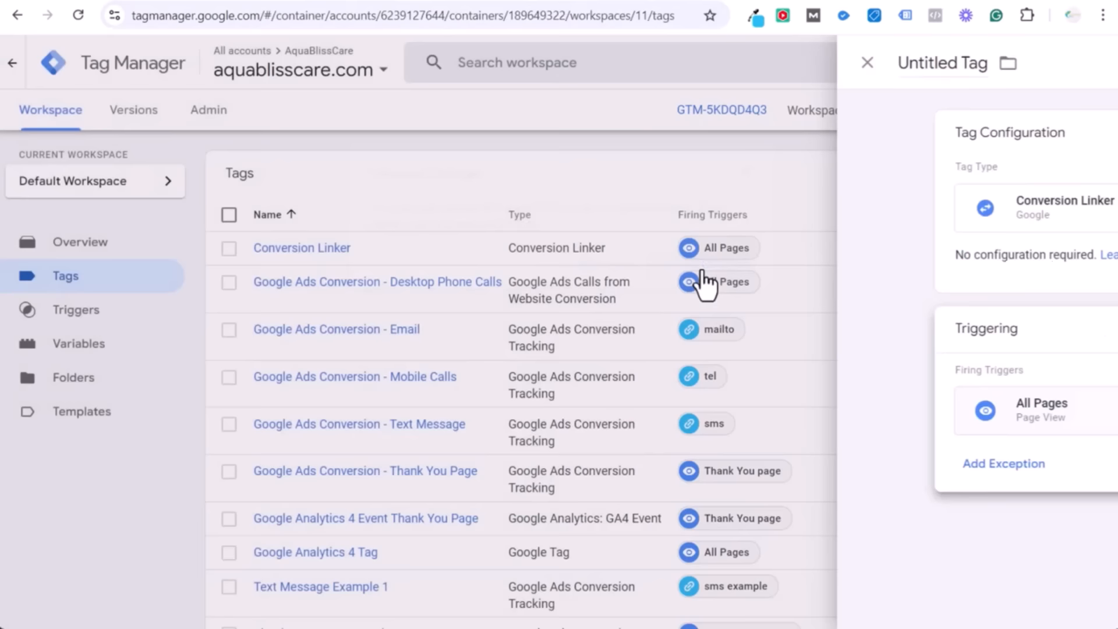
Examine the existing Conversion Linker tag and the Google Ads Conversion - Mobile Calls tag with its tel link-click trigger.
click(320, 256)
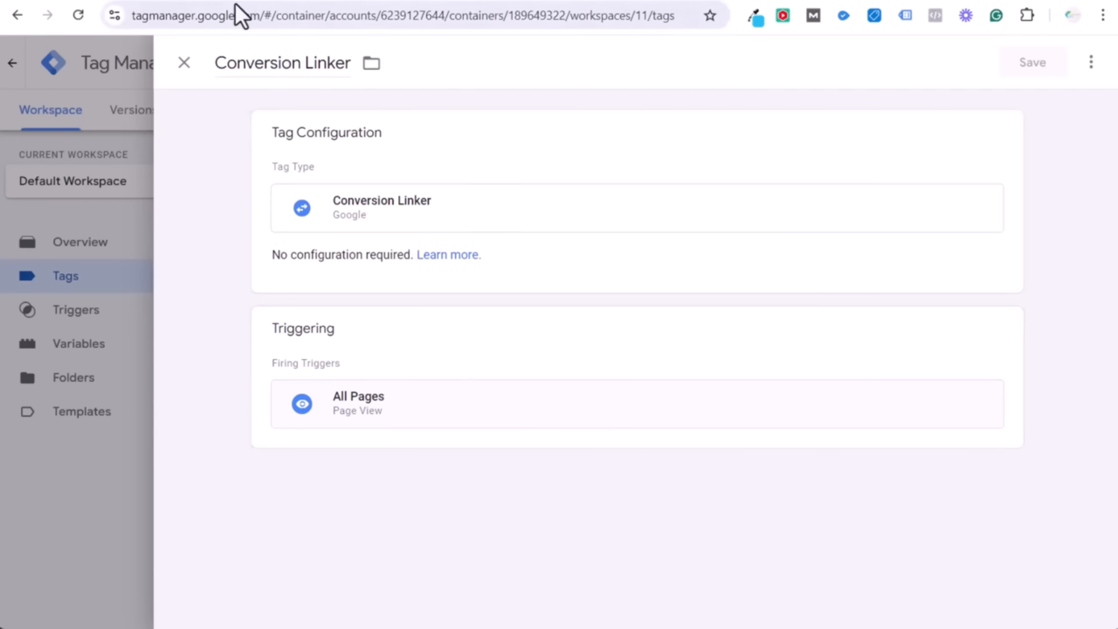
click(184, 63)
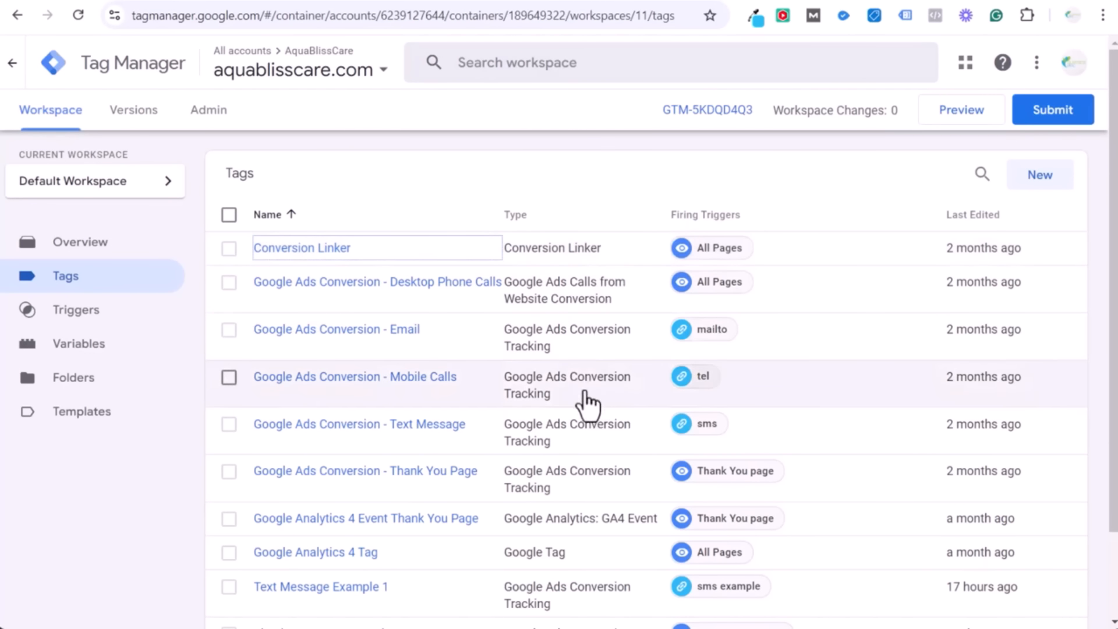
click(419, 378)
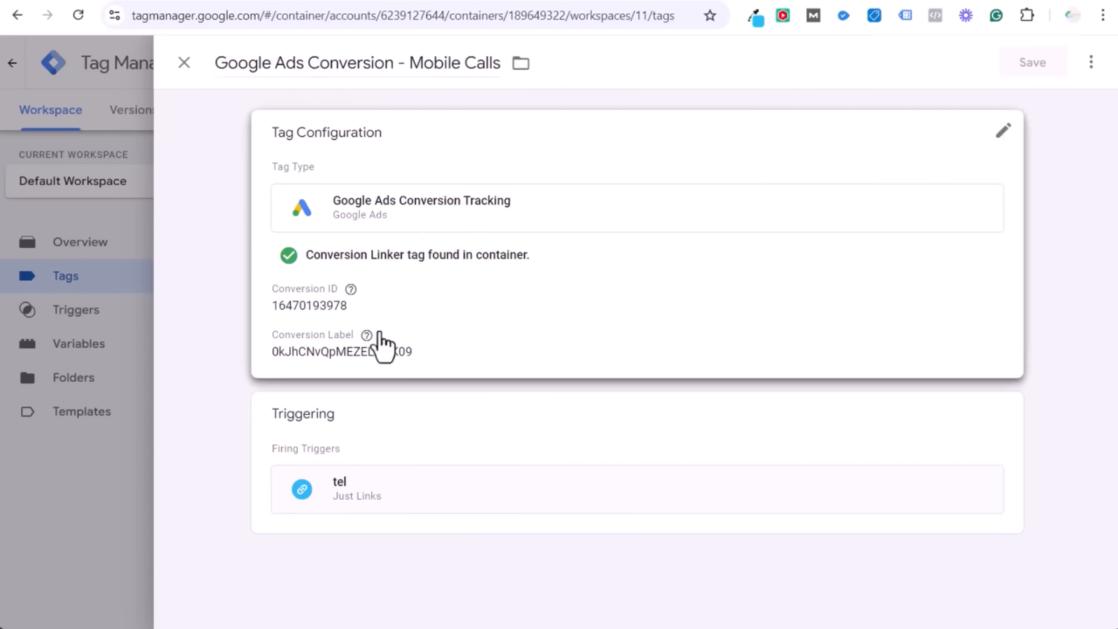
click(463, 512)
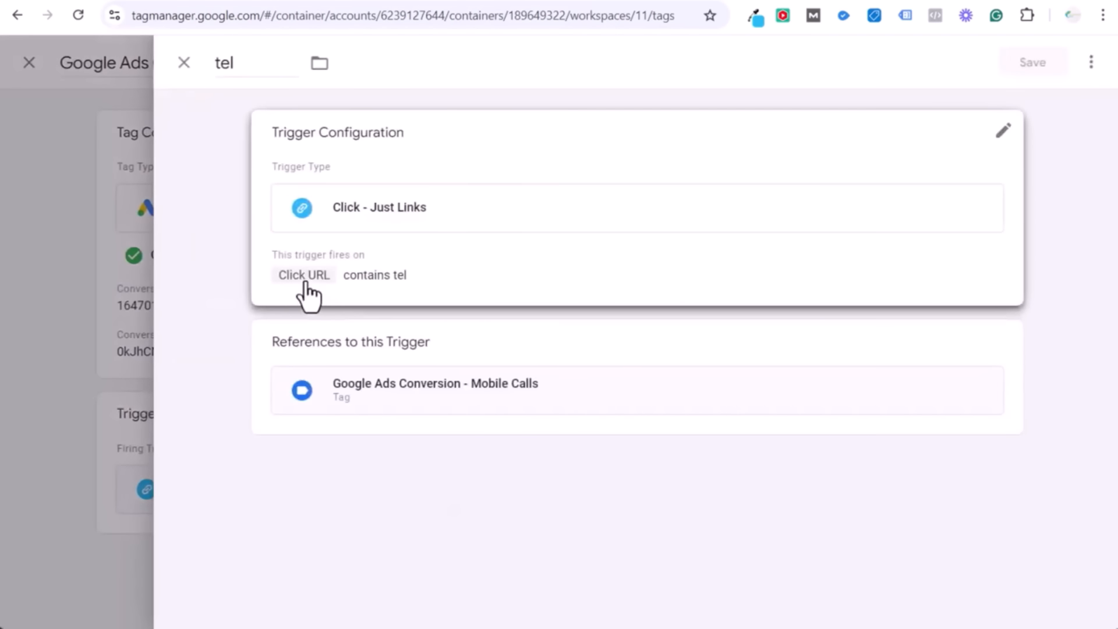
click(182, 61)
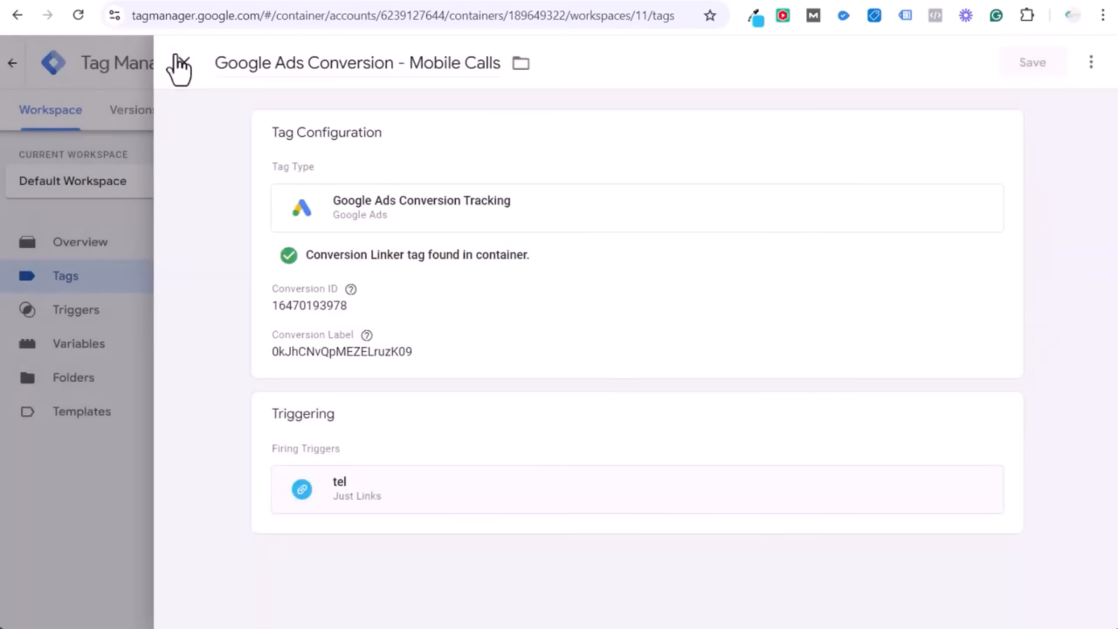
Close the existing mobile calls tag and create a Google Ads Conversion Tracking tag named "Mobile Phone Calls Example 1".
click(180, 61)
click(1040, 174)
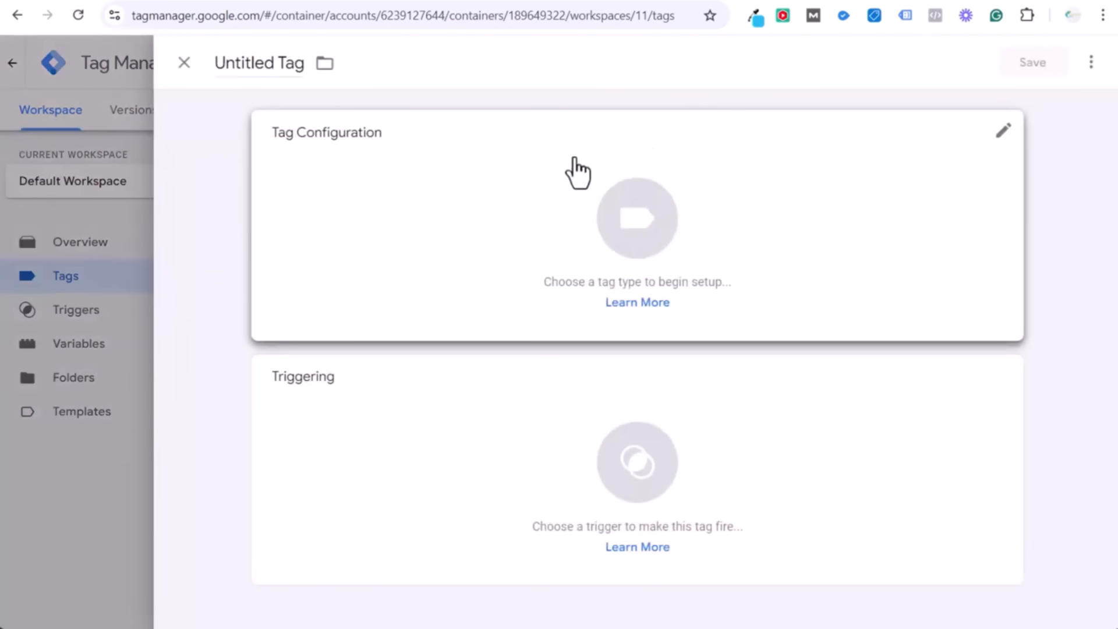
click(434, 204)
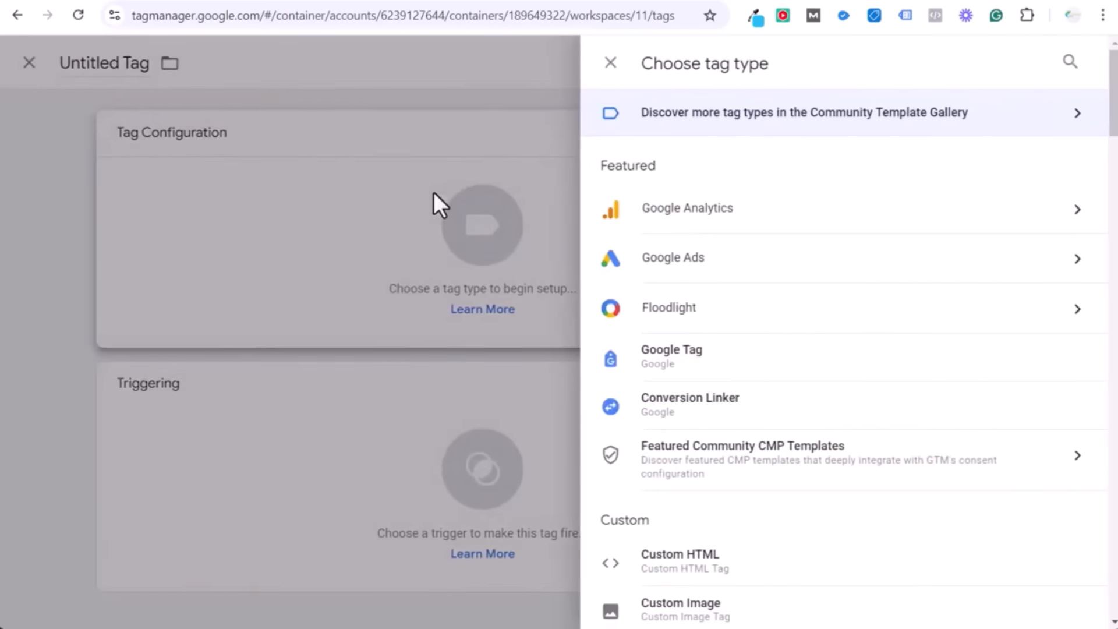
click(741, 274)
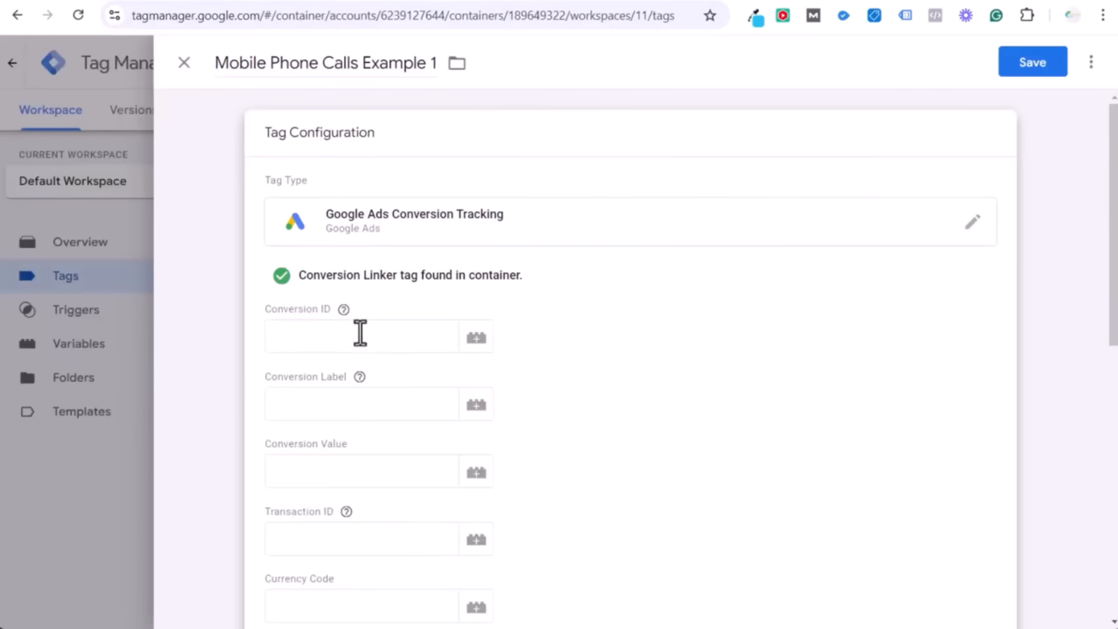
Fill in the new tag's Conversion ID and Conversion Label with the values from the Google Ads setup instructions.
click(361, 331)
key(ctrl+v)
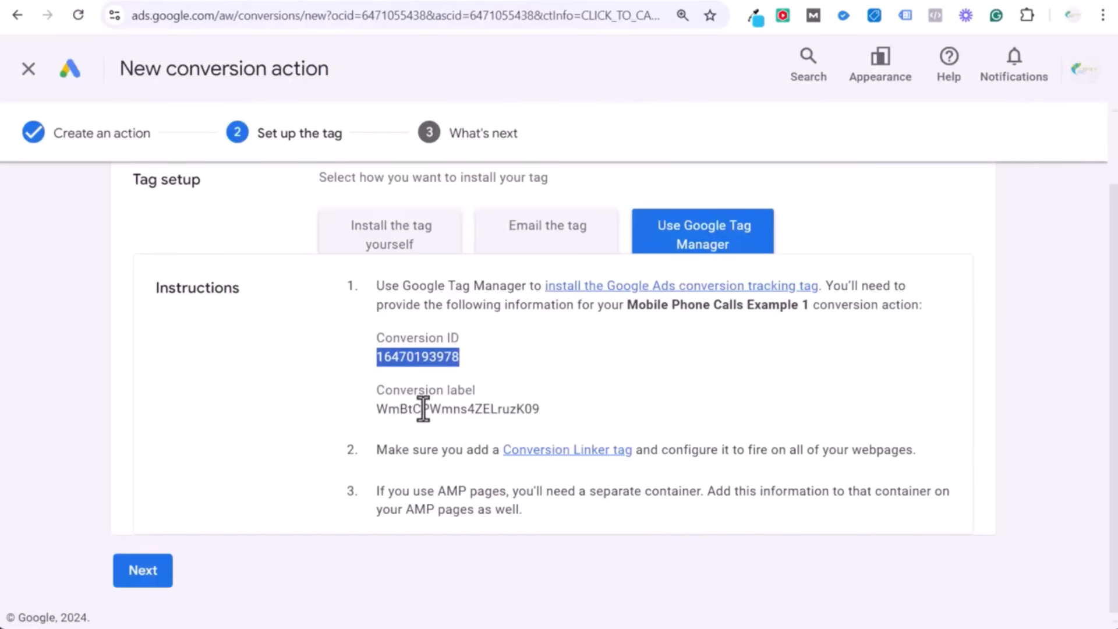
double_click(429, 415)
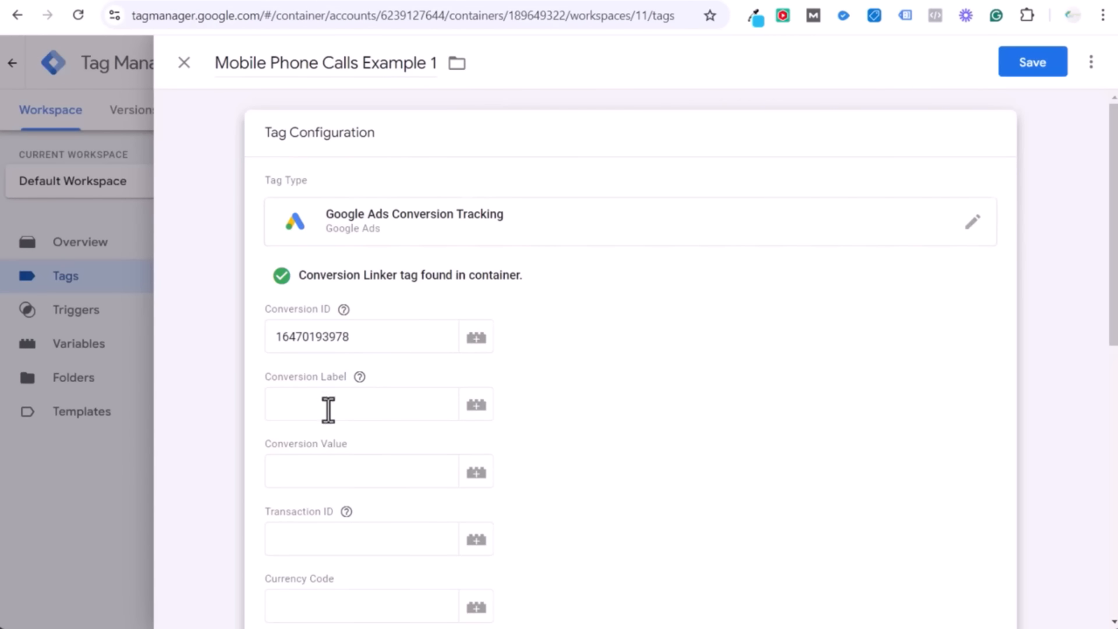
click(328, 410)
text(WmBtCPWmns4ZELruzK09)
click(205, 330)
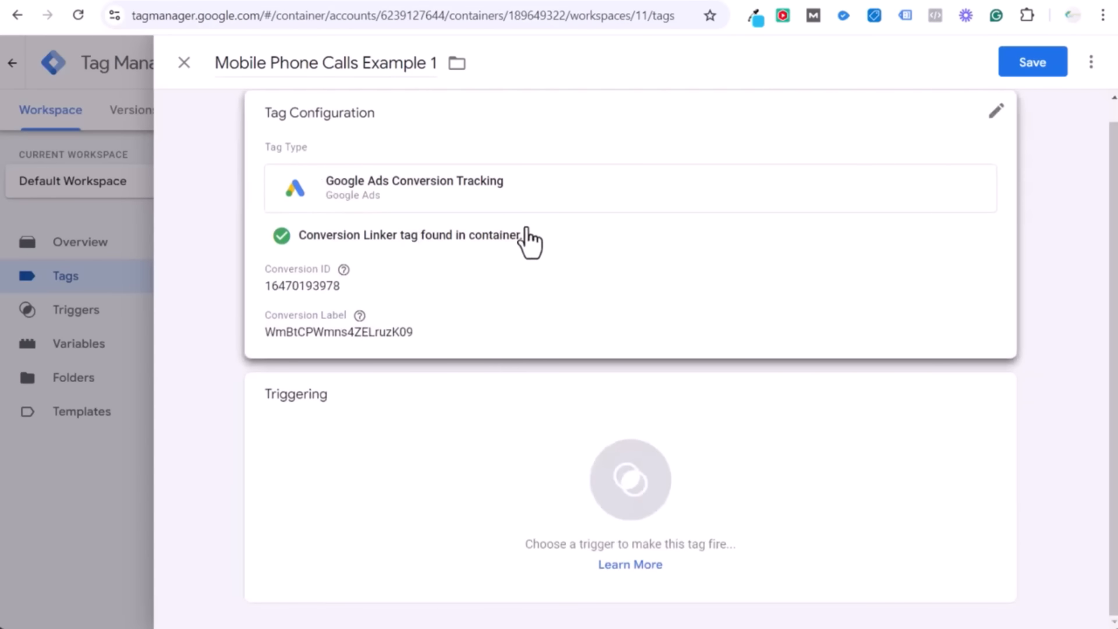
Add a Click - Just Links trigger named "tel Trigger example" firing on some link clicks where Click URL contains "tel".
click(485, 456)
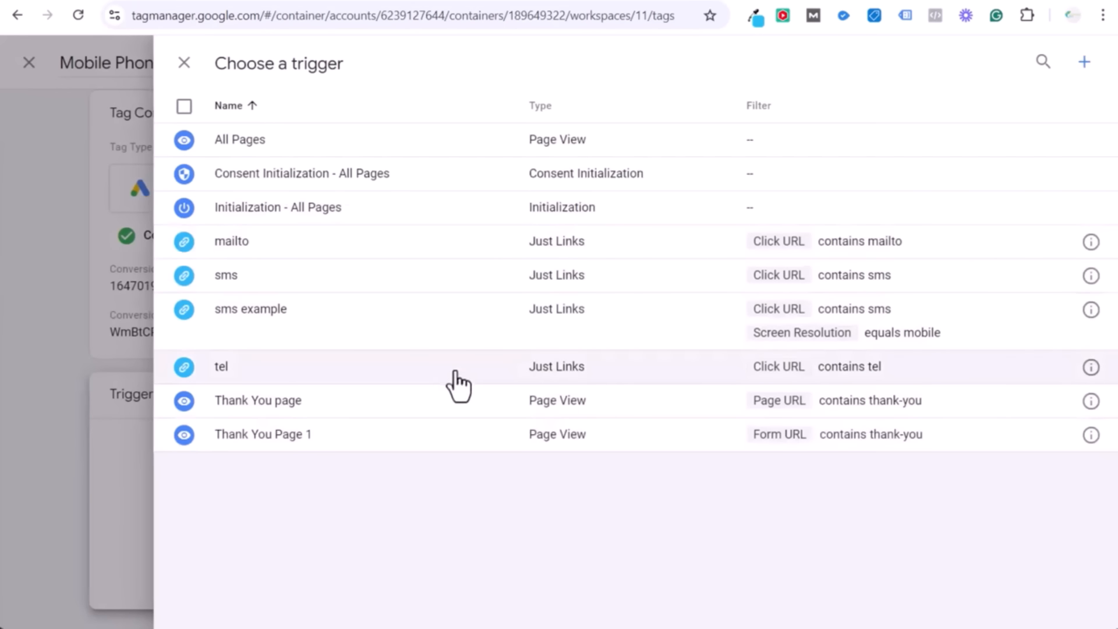
click(1084, 63)
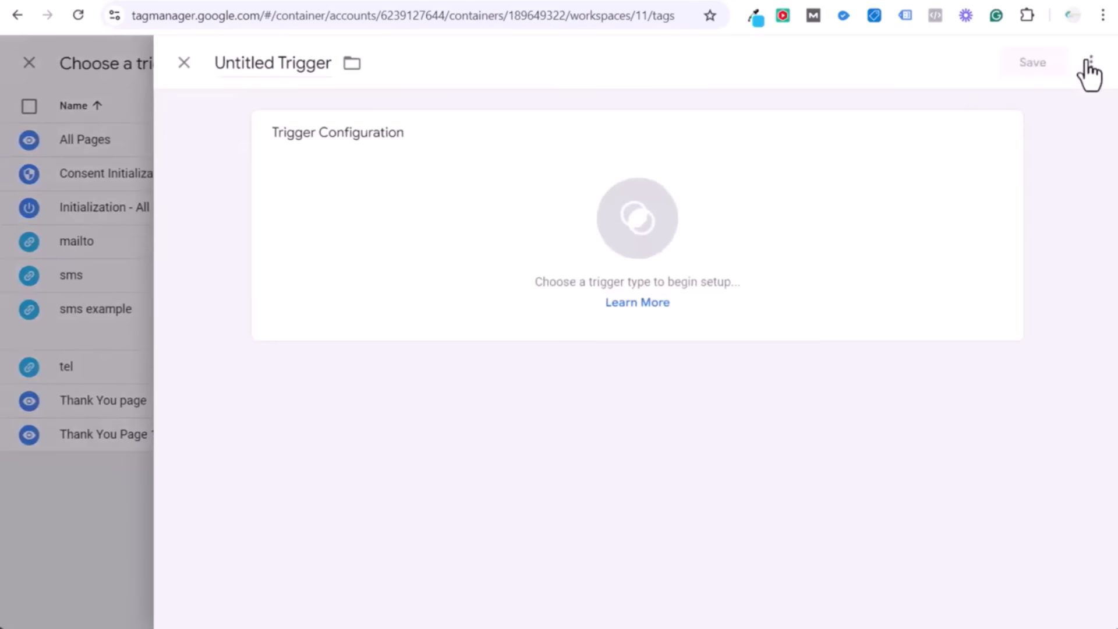
click(443, 220)
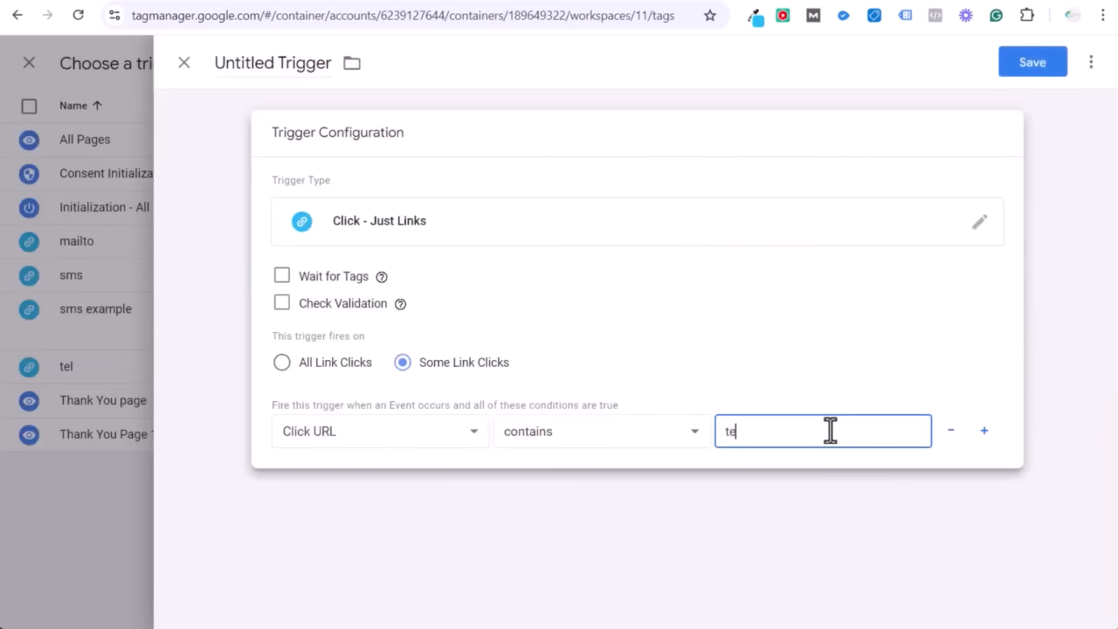
text(l)
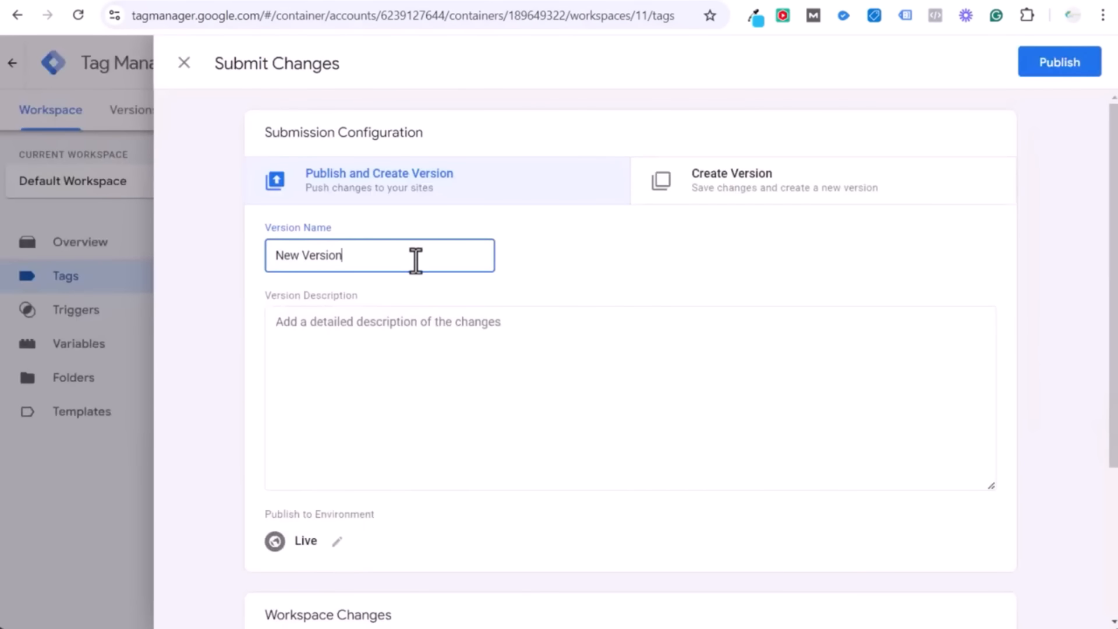
Publish the container changes with "New Version" as both version name and description, and return to the workspace overview.
drag(415, 260, 233, 257)
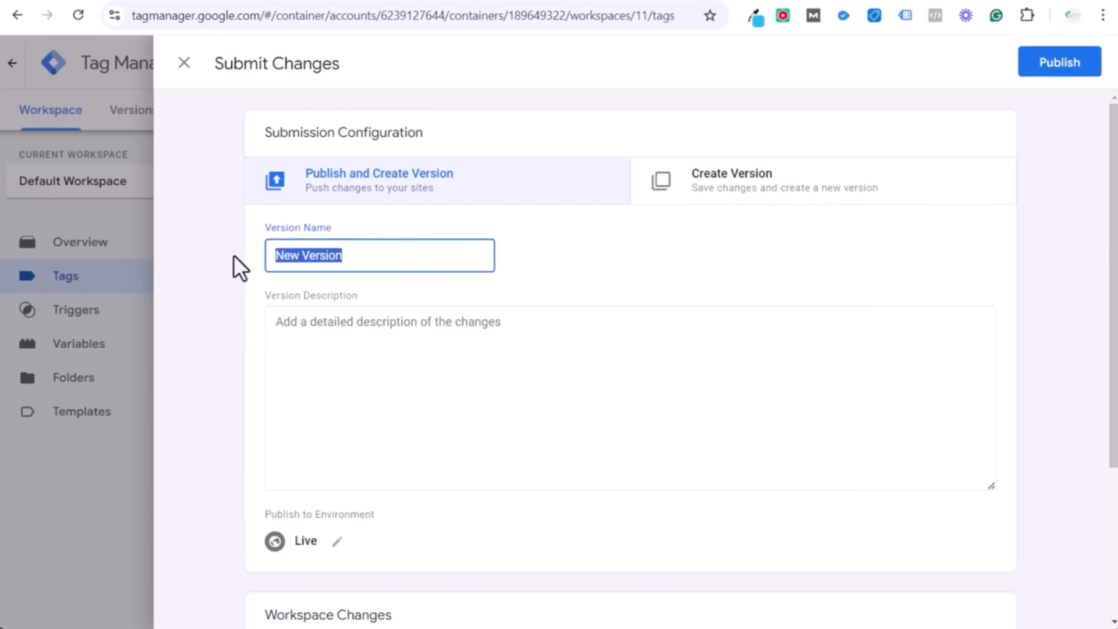
key(ctrl+c)
click(404, 365)
key(ctrl+v)
click(1070, 67)
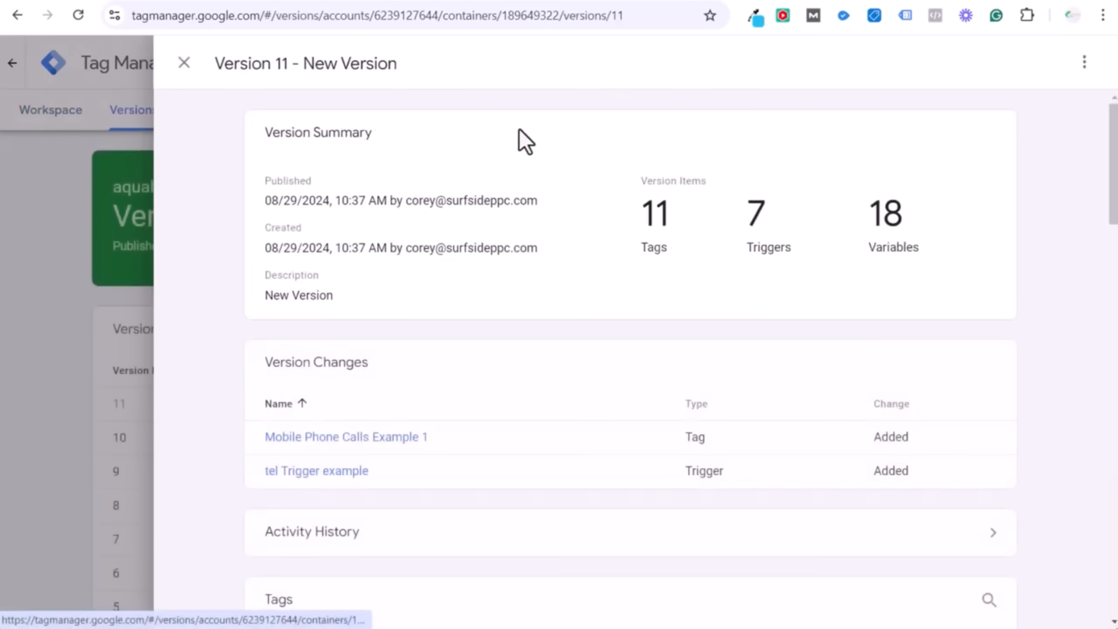
click(183, 65)
click(54, 123)
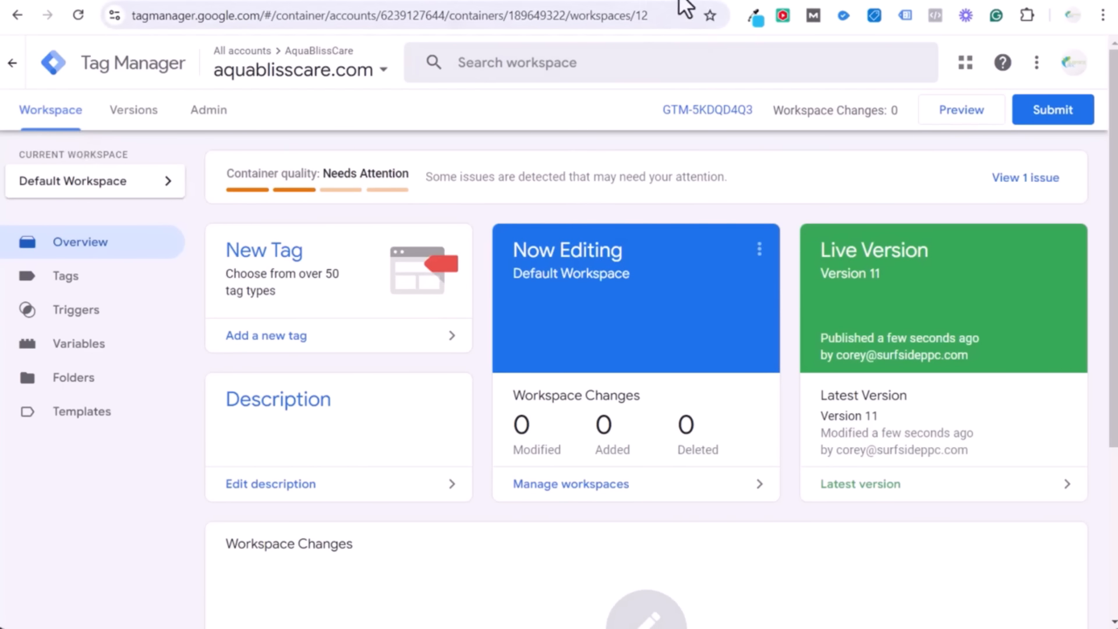
Copy the site's thank-you page URL and connect a Tag Assistant preview session to aquablisscare.com/thank-you/.
click(700, 1)
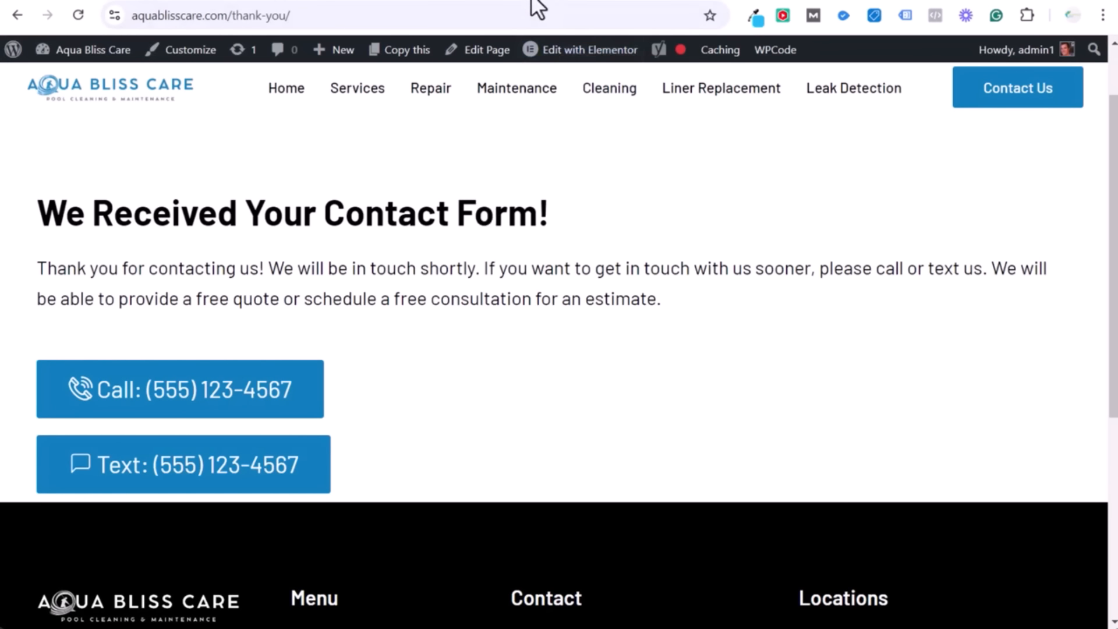
click(348, 23)
click(530, 2)
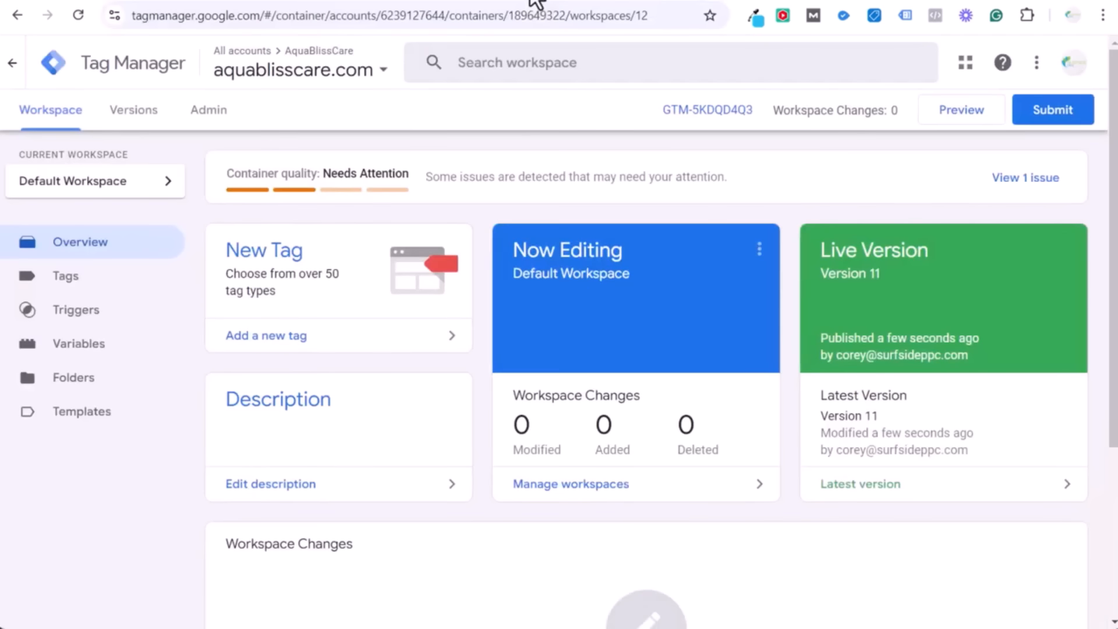
click(958, 111)
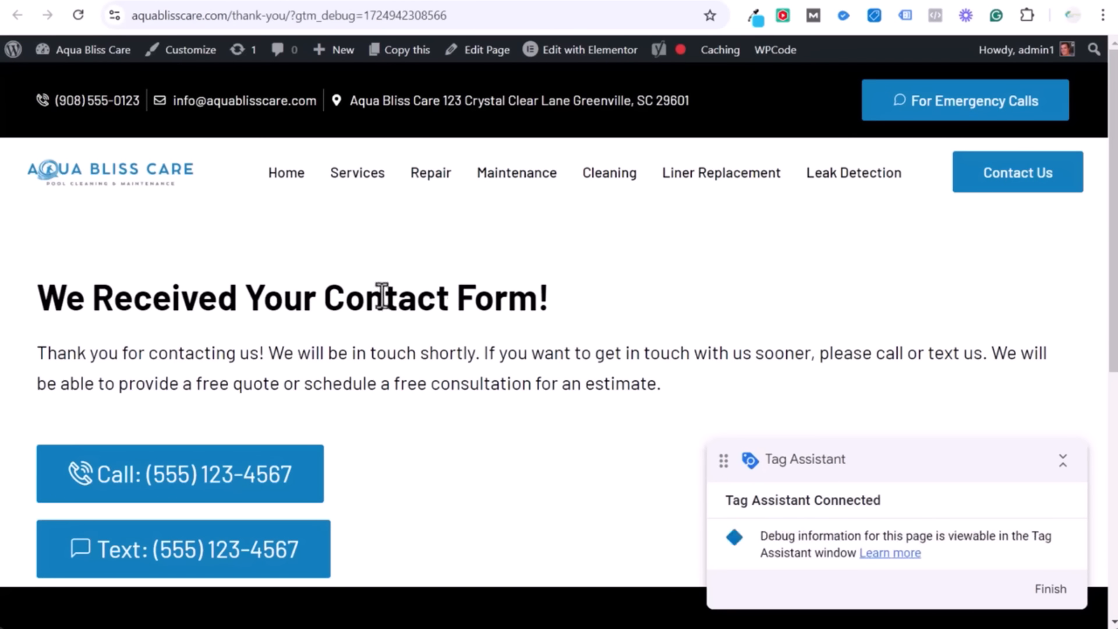
click(530, 1)
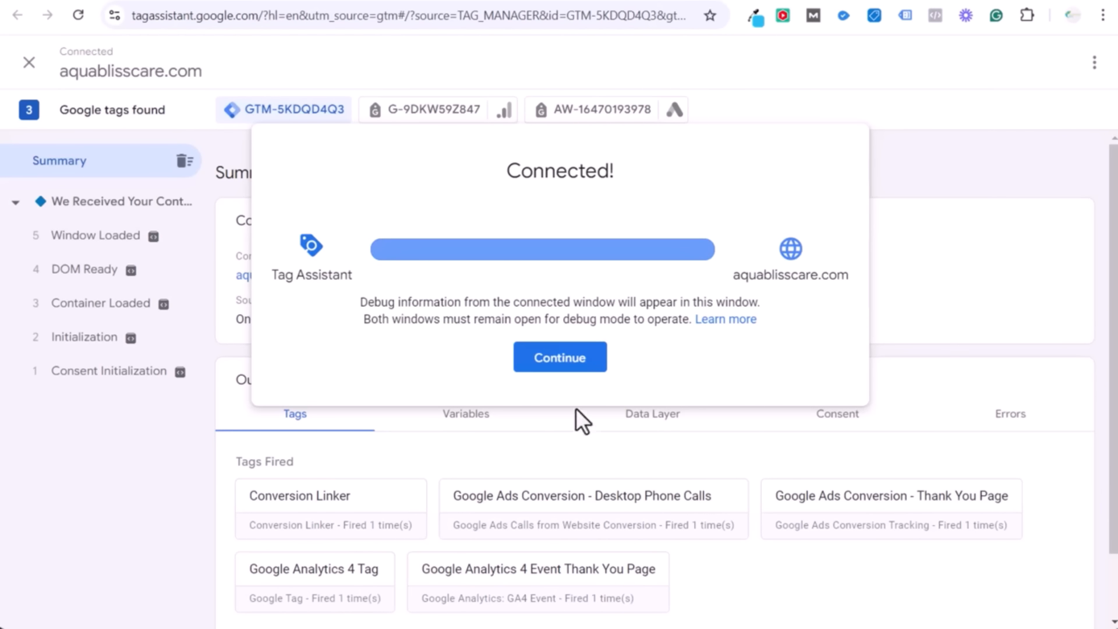
click(556, 358)
Review the fired tags in Tag Assistant and expand the list of tags that have not fired.
scroll(716, 337, down, 2)
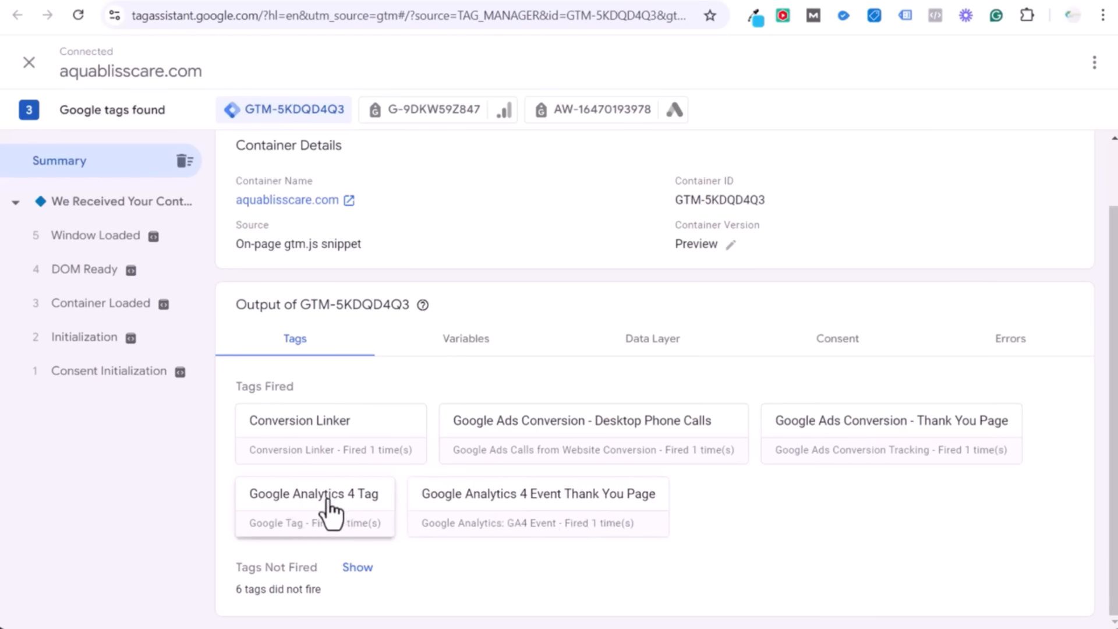
click(356, 568)
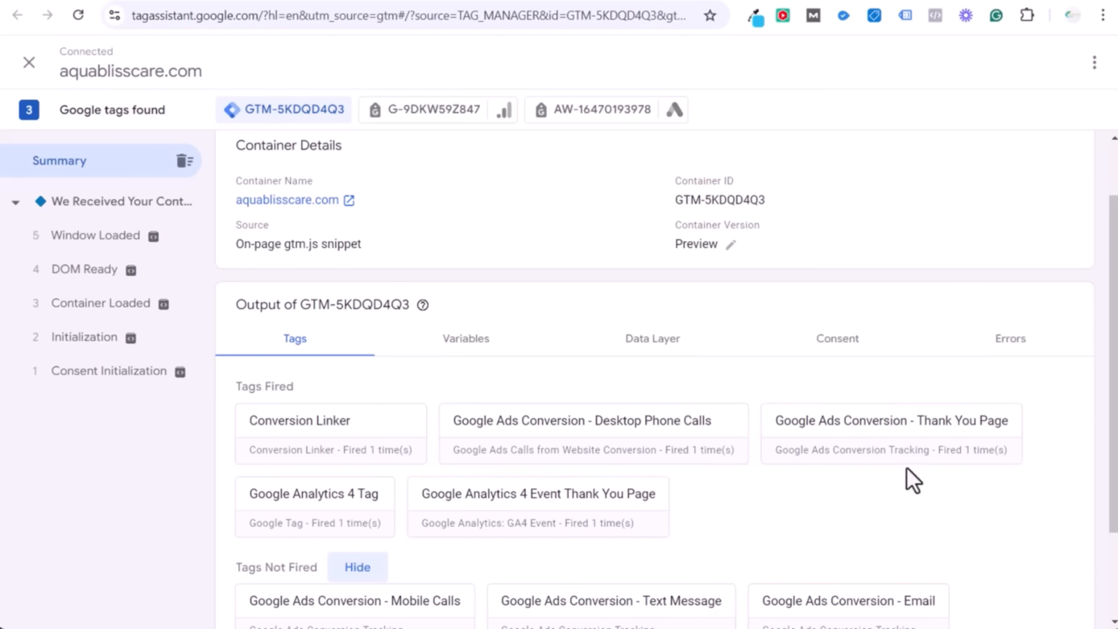
scroll(914, 479, down, 2)
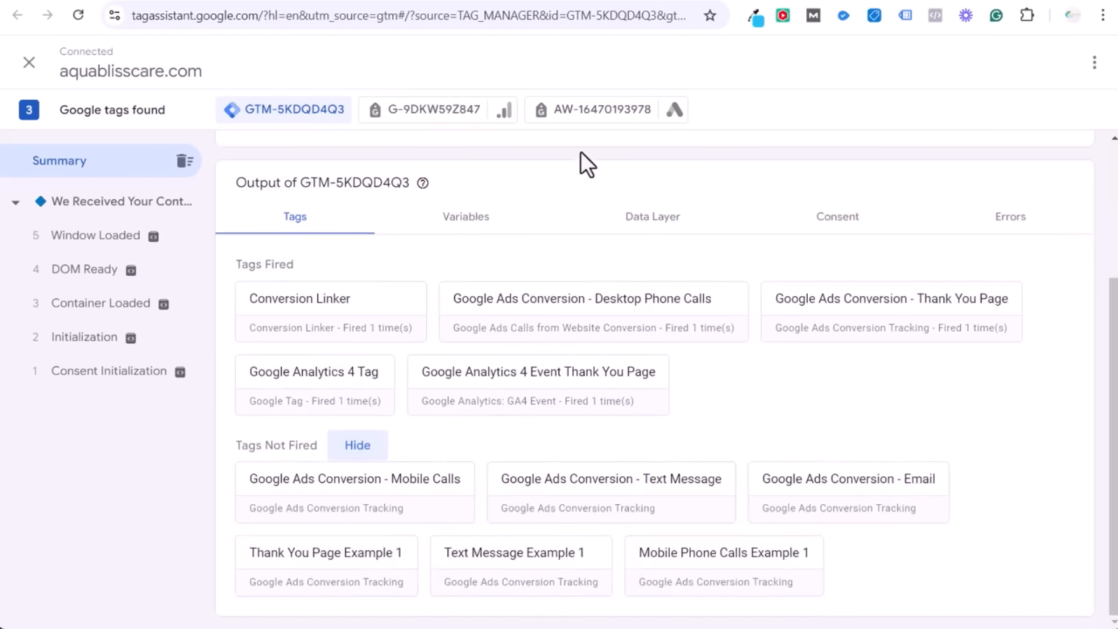
Test the Call button on the thank-you page and check in Tag Assistant which tags the link click fires.
click(630, 2)
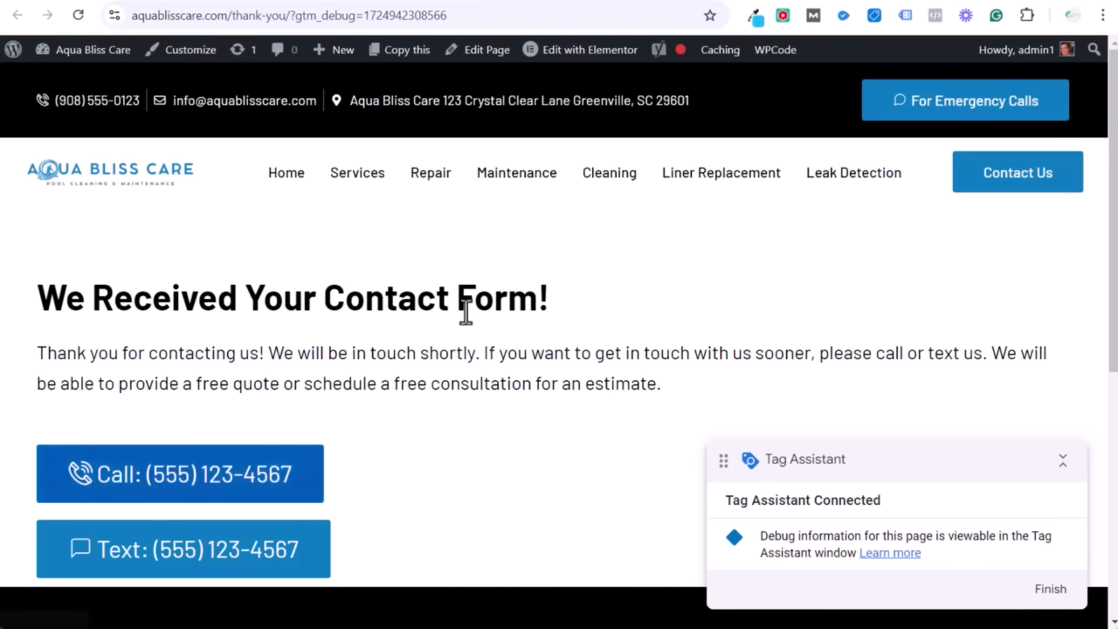
click(541, 3)
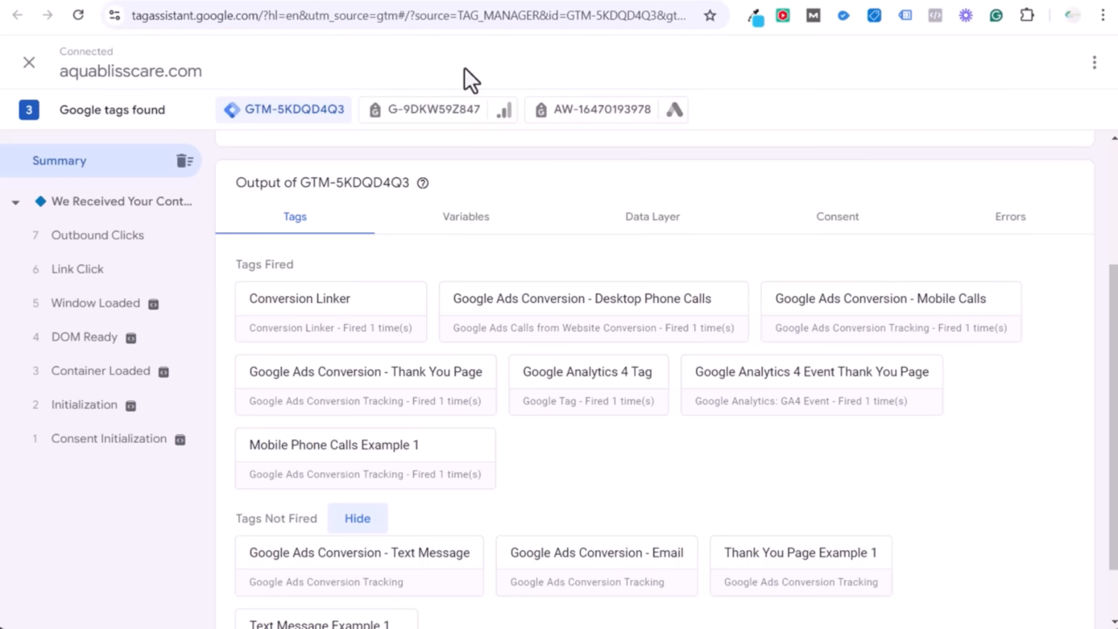
click(630, 0)
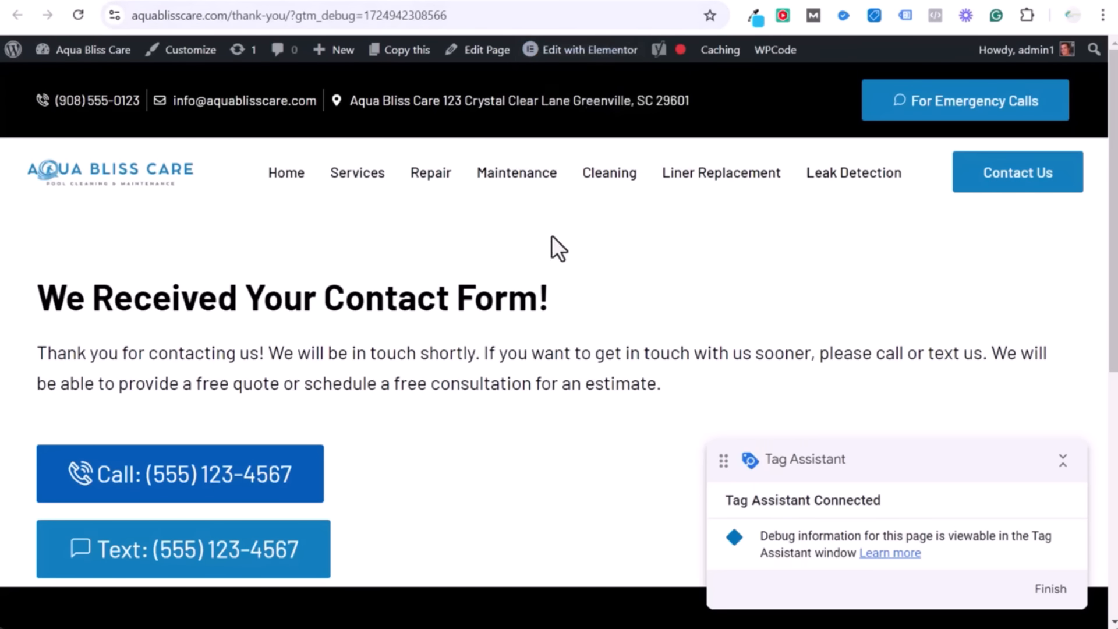
Return to Tag Manager and open the user-defined Screen Resolution variable.
key(ctrl+shift+Tab)
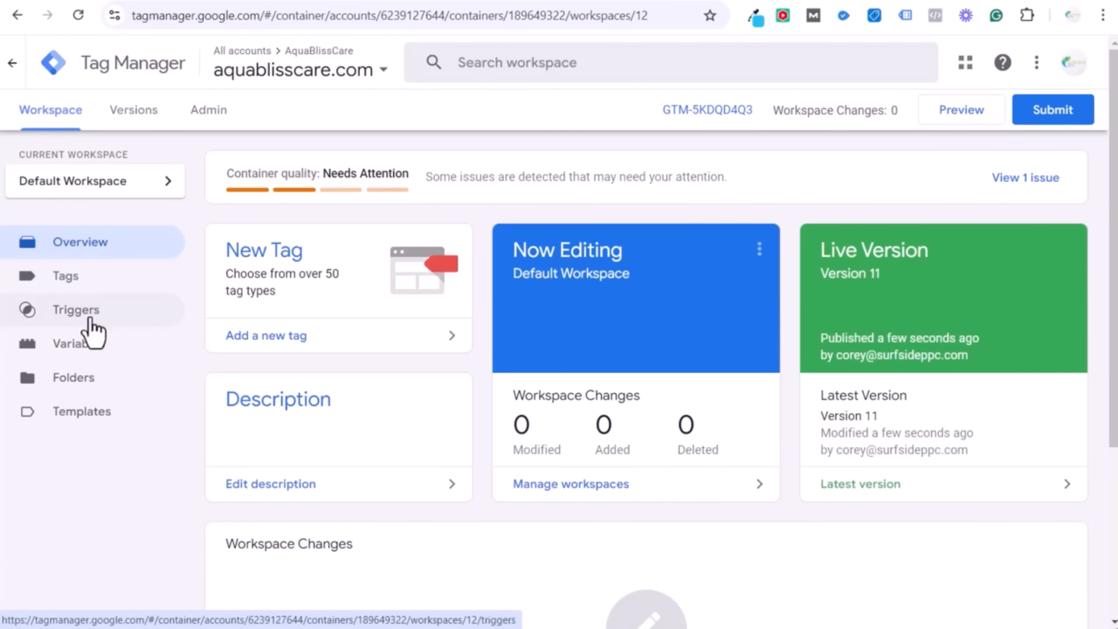
click(84, 346)
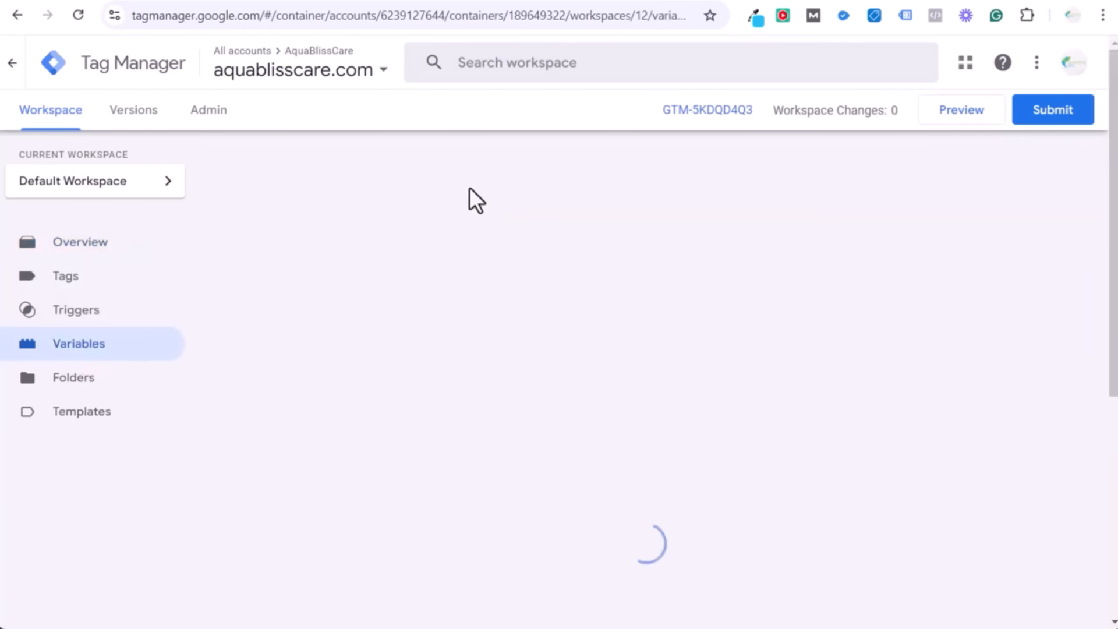
scroll(743, 256, down, 6)
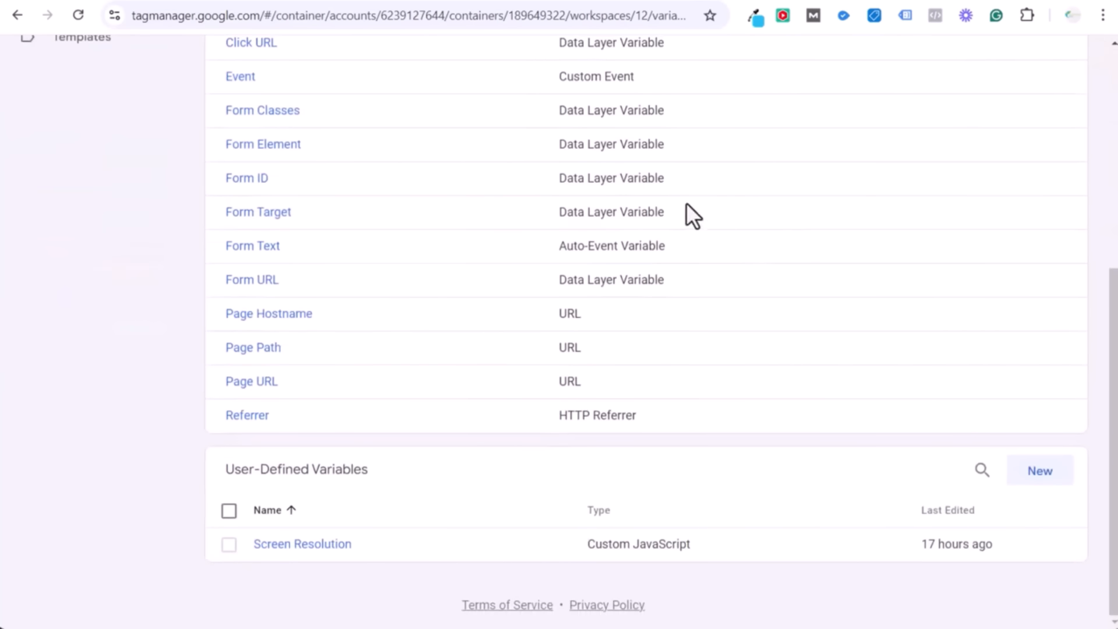
scroll(400, 317, up, 5)
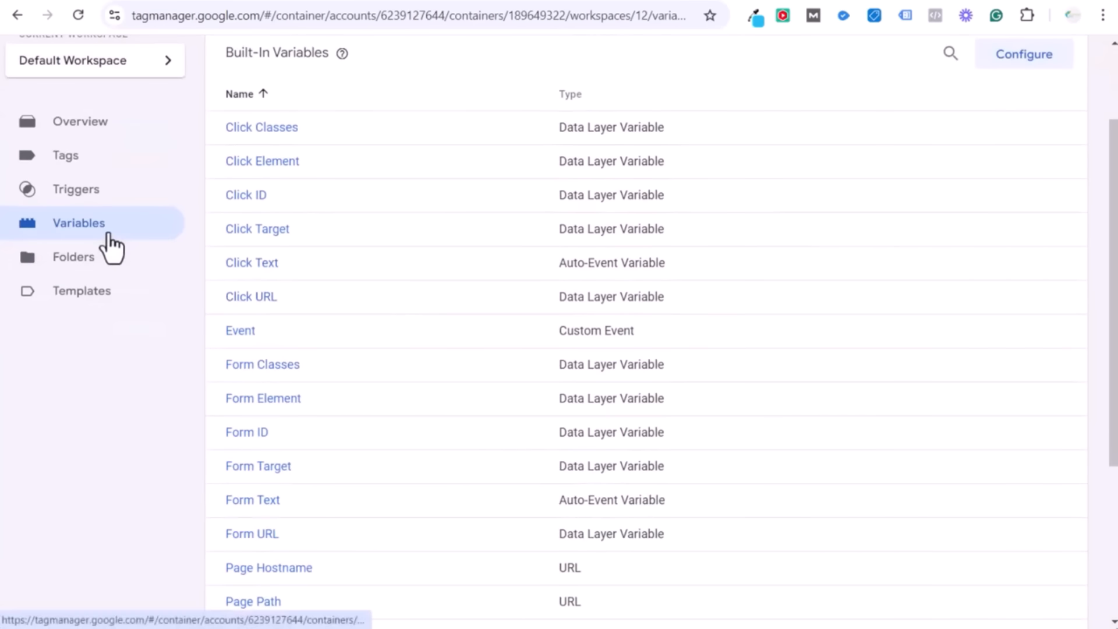
scroll(392, 332, down, 4)
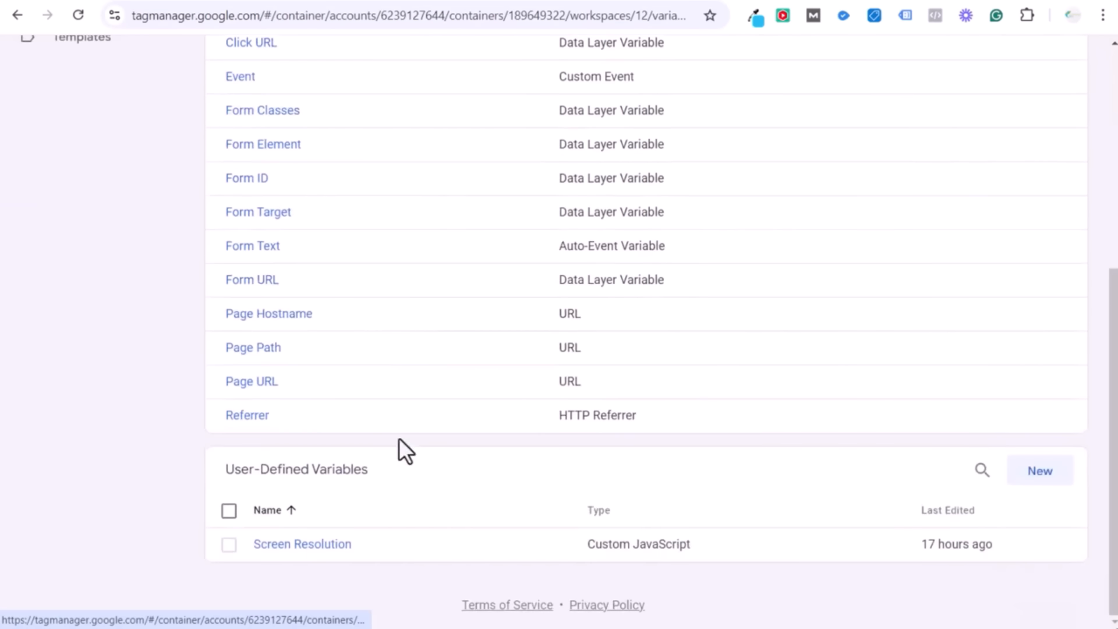
click(316, 544)
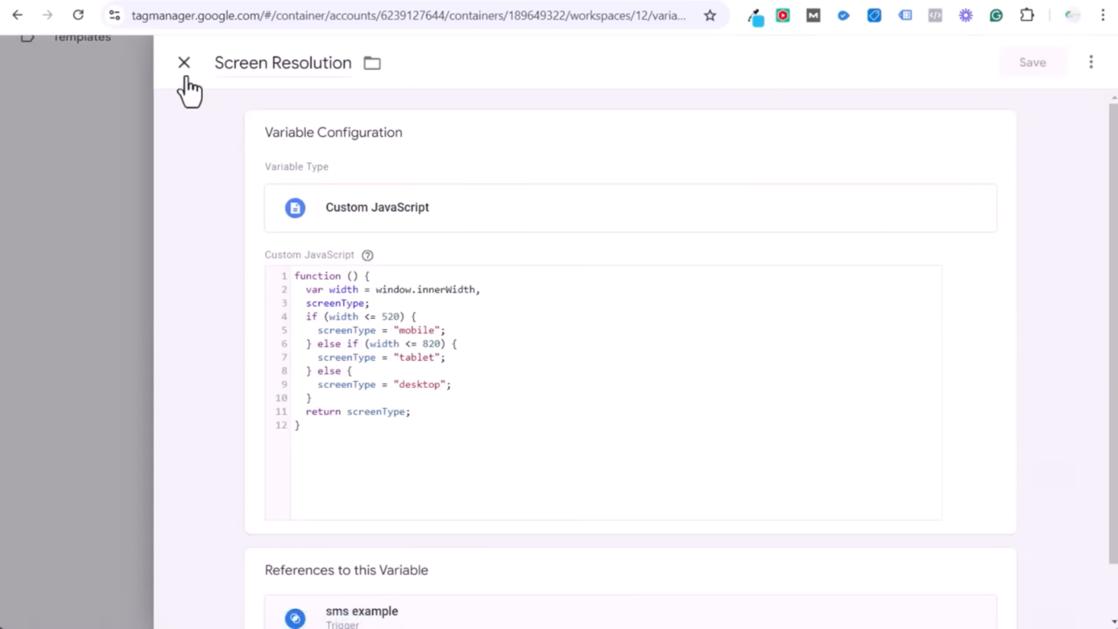
Examine the Screen Resolution variable's type and Custom JavaScript width rules, comparing them with the thank-you page.
click(695, 210)
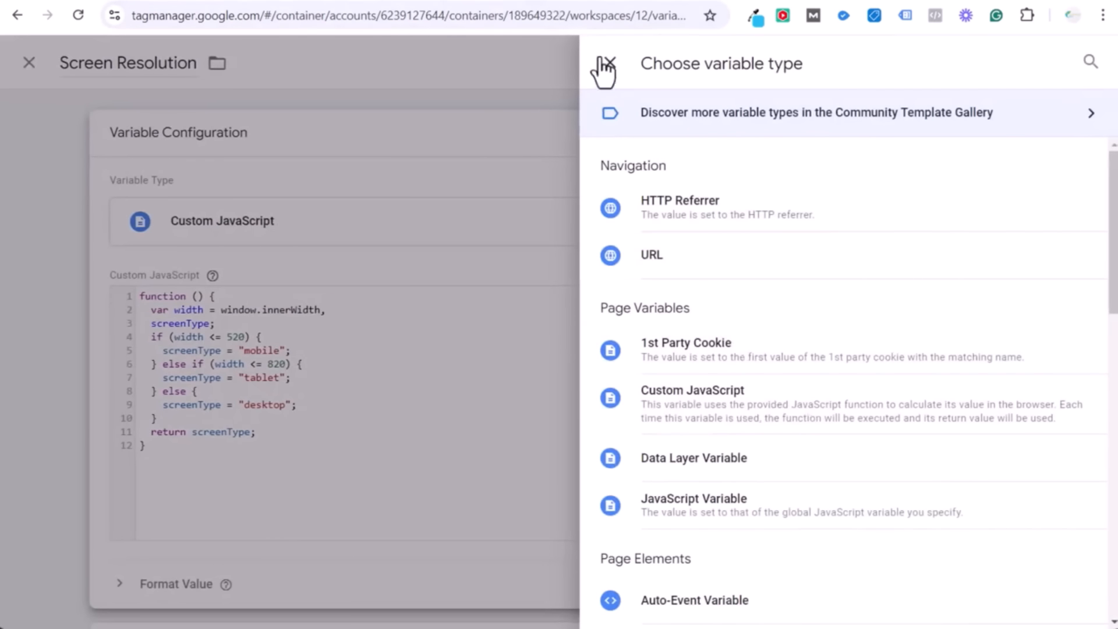
click(605, 64)
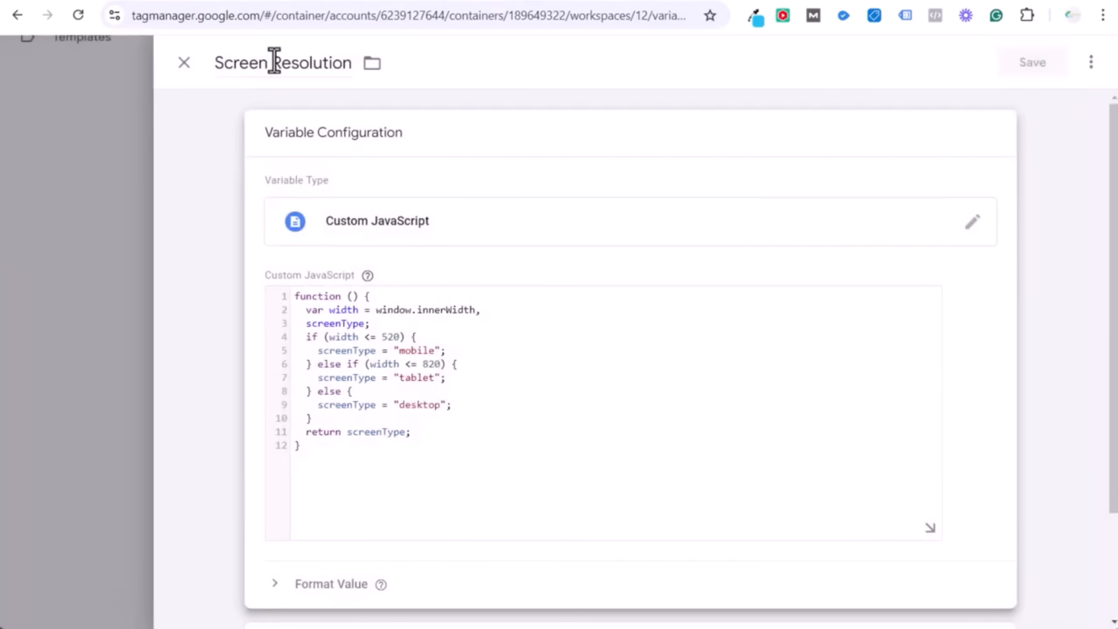
drag(215, 67, 350, 63)
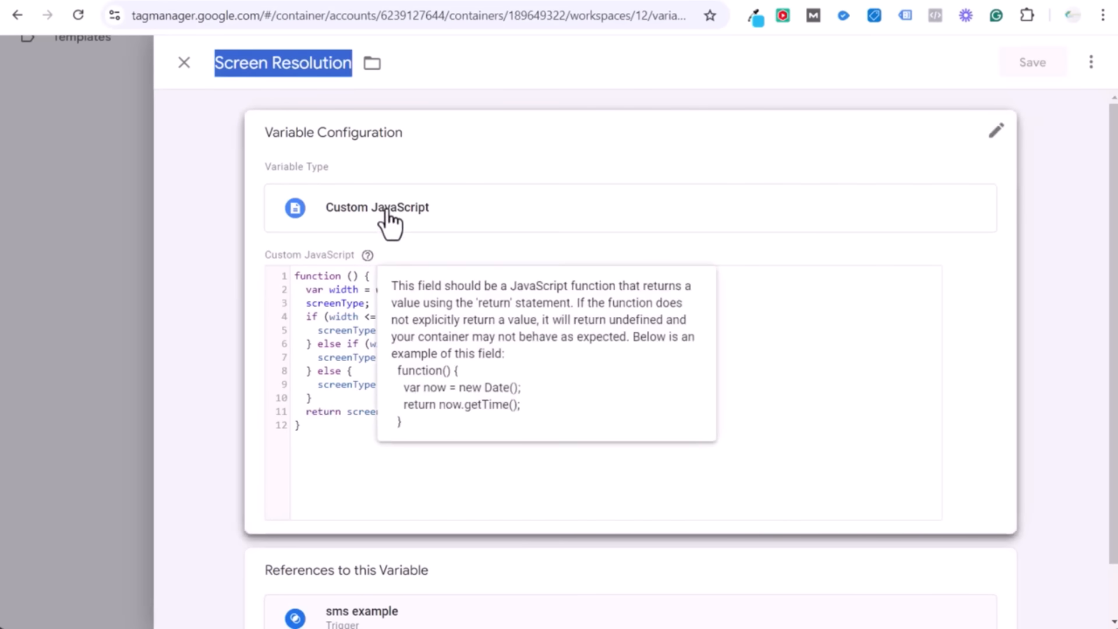
click(413, 125)
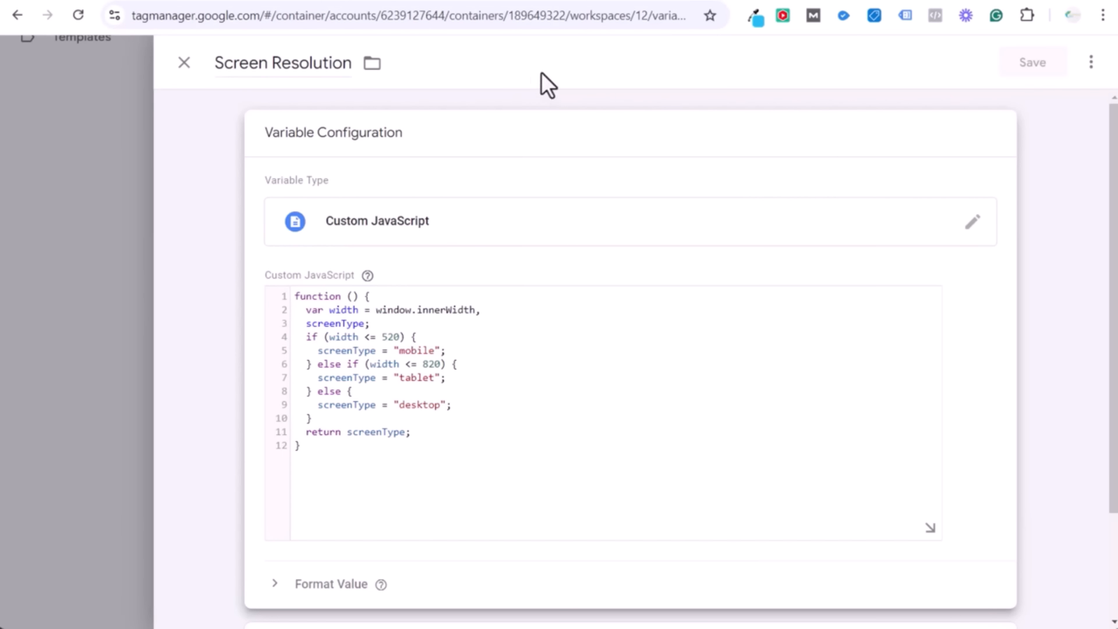
click(686, 3)
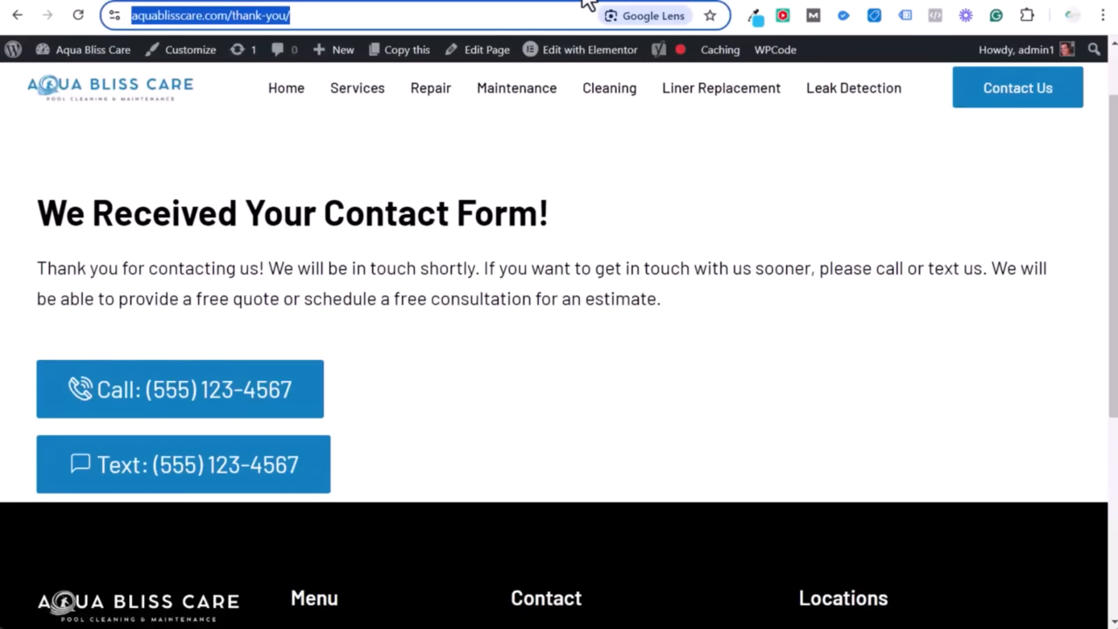
click(556, 2)
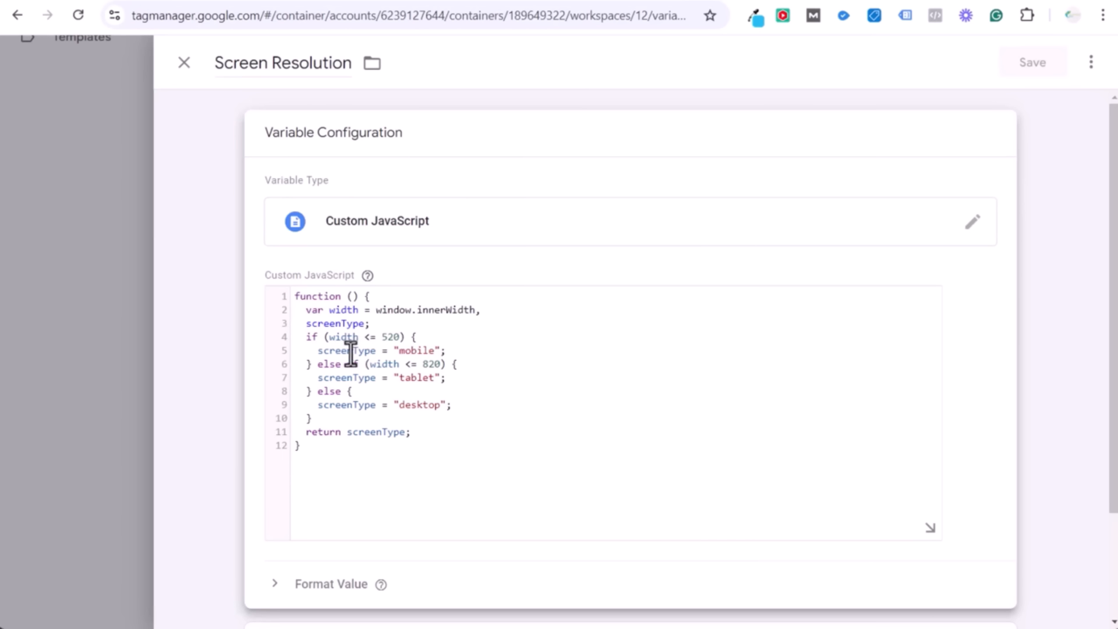
Add the condition Screen Resolution equals mobile to the tel Trigger example of the Mobile Phone Calls Example 1 tag and save the trigger.
click(181, 62)
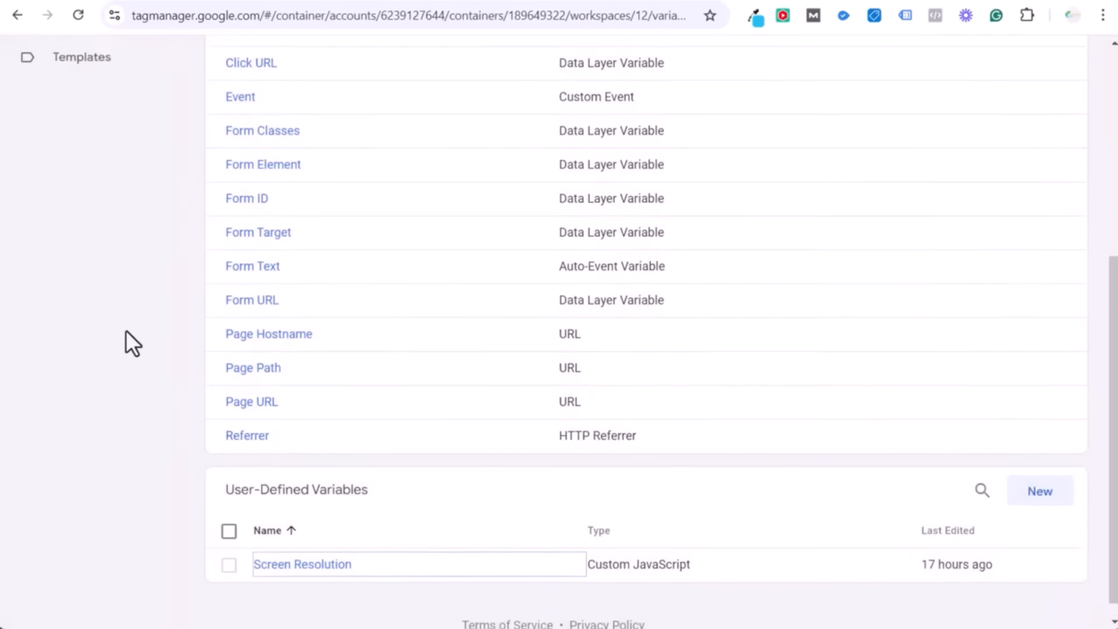
scroll(125, 342, up, 5)
click(108, 163)
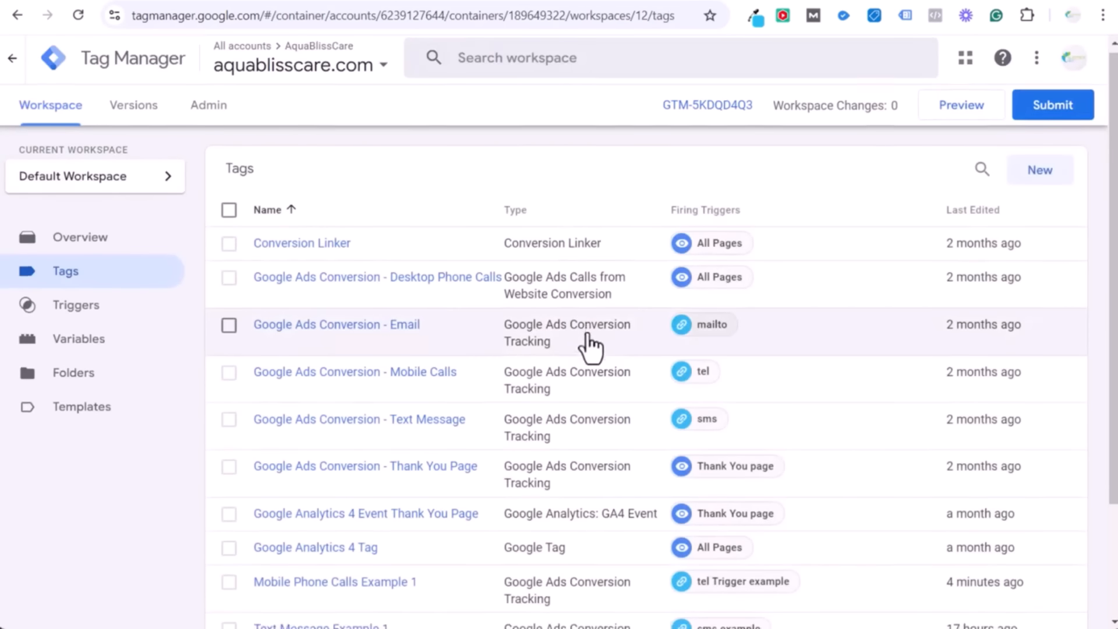
scroll(588, 341, down, 3)
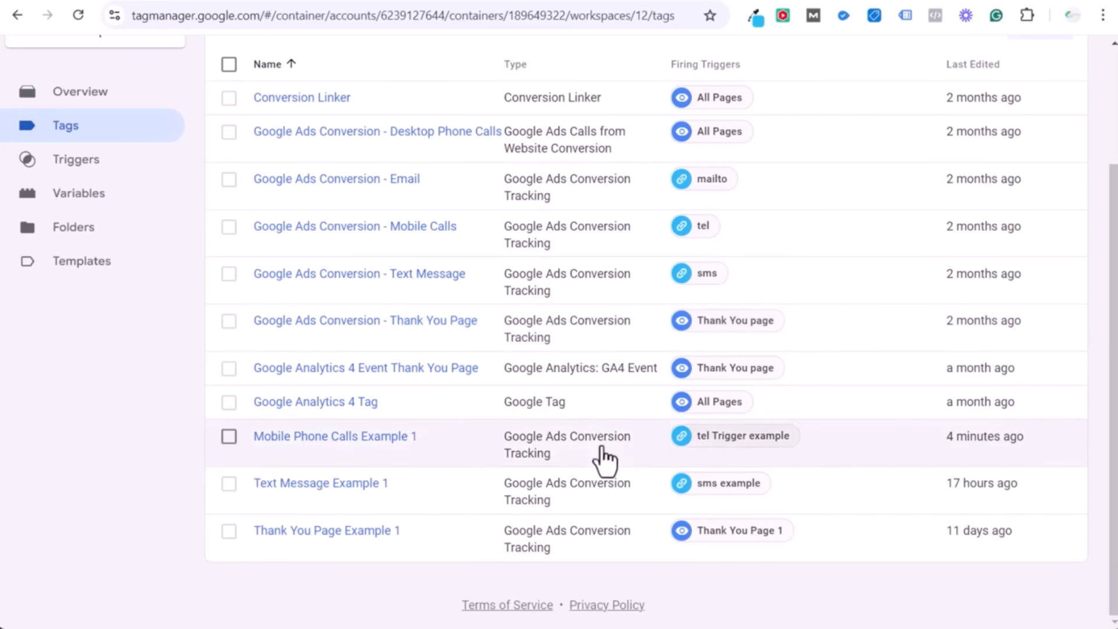
click(352, 437)
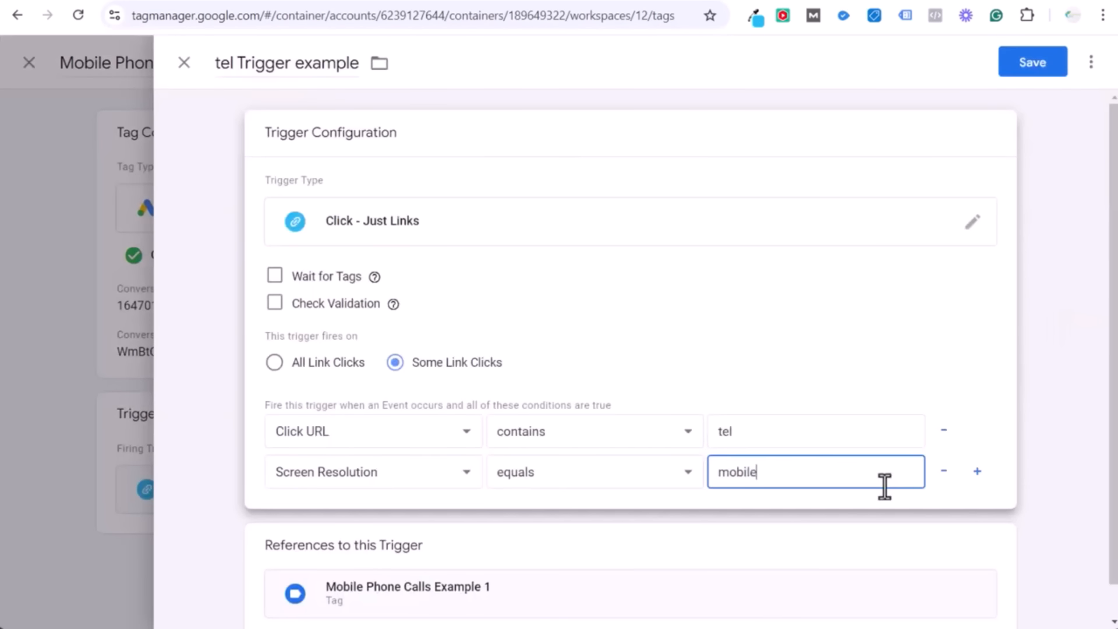
click(1036, 73)
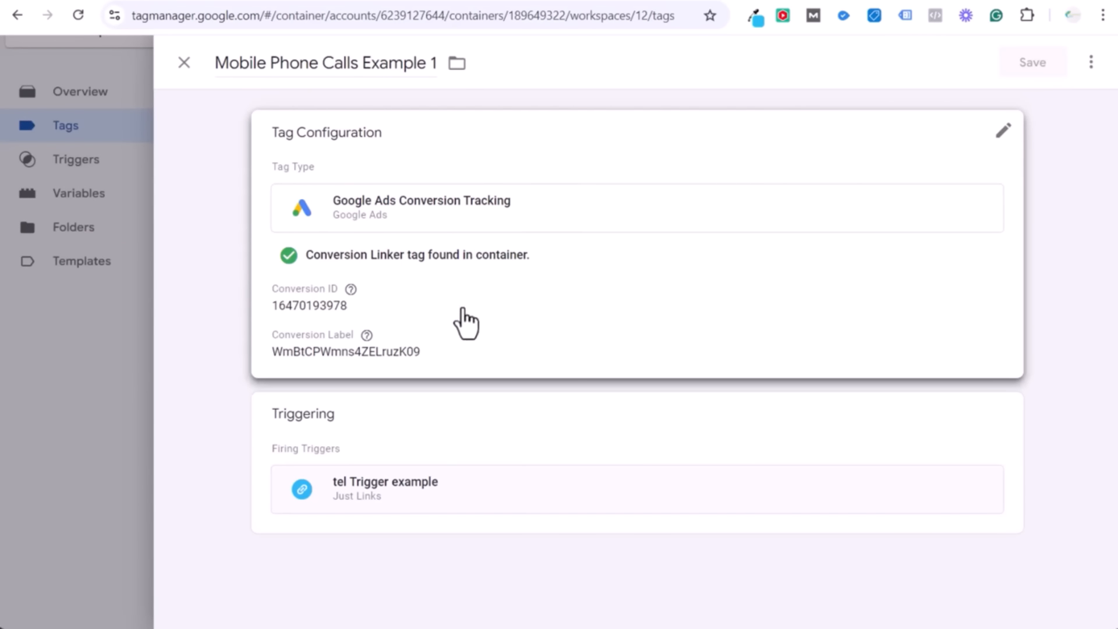
click(188, 74)
Submit and publish the workspace changes with "Mobile Phone Calls Conversion" as both the version name and description.
scroll(259, 169, up, 2)
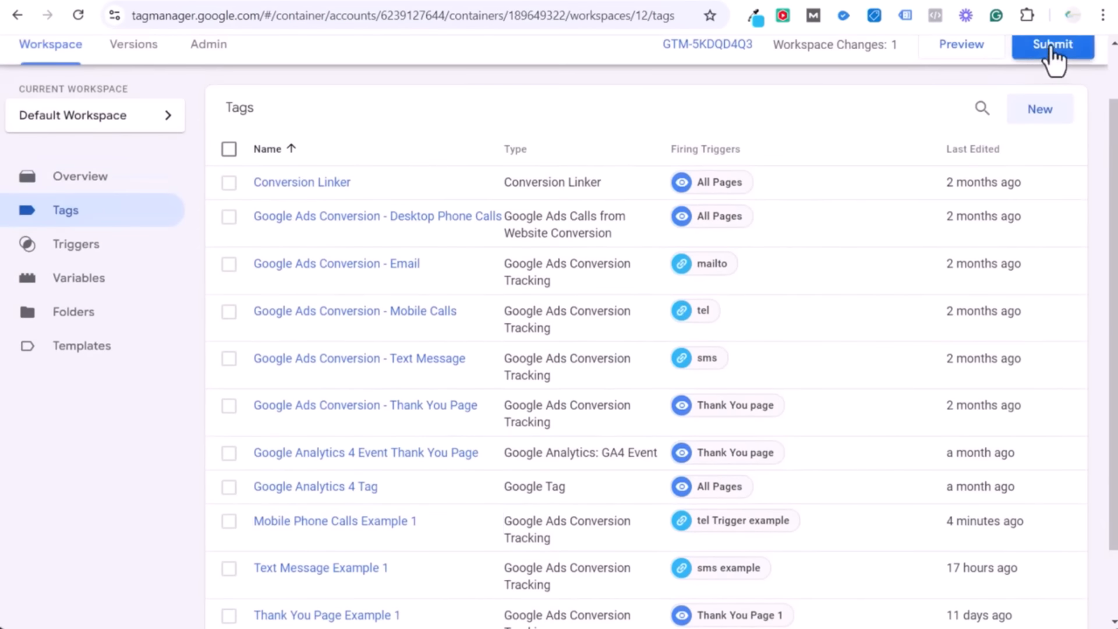
click(1052, 46)
click(394, 259)
text(Mobile )
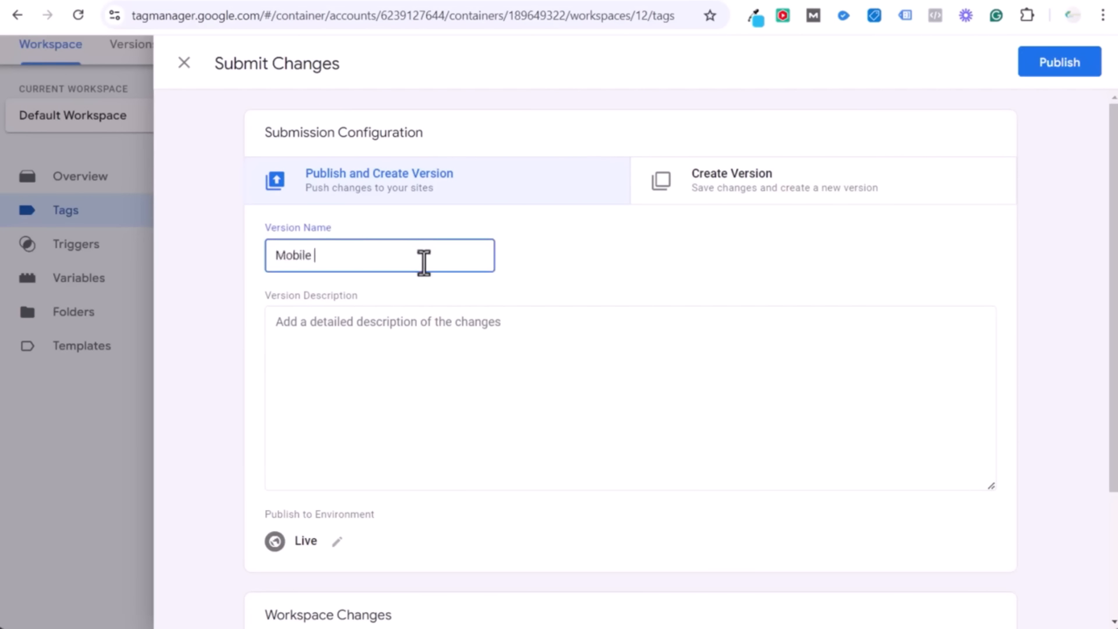
text(Phone Calls Conversion)
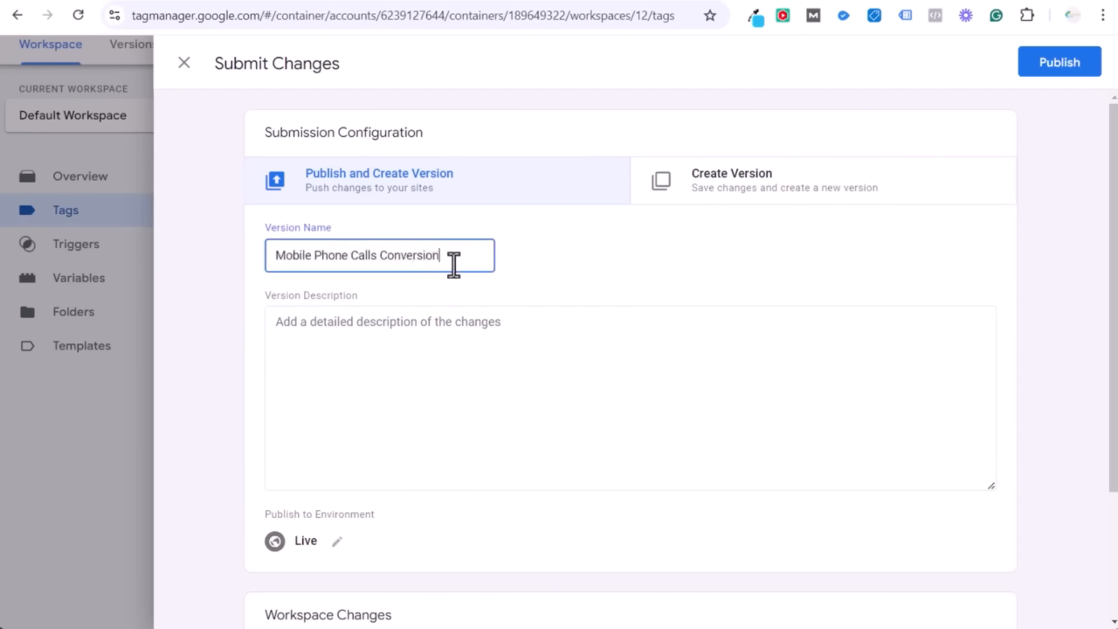
drag(452, 263, 236, 260)
key(ctrl+c)
click(330, 325)
key(ctrl+v)
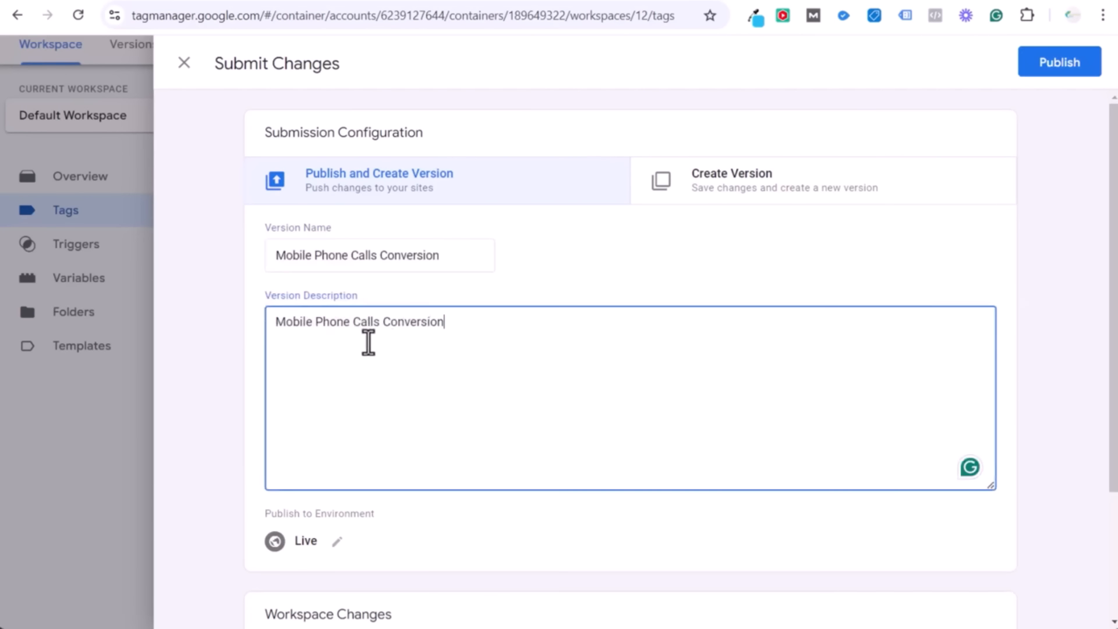
click(1095, 69)
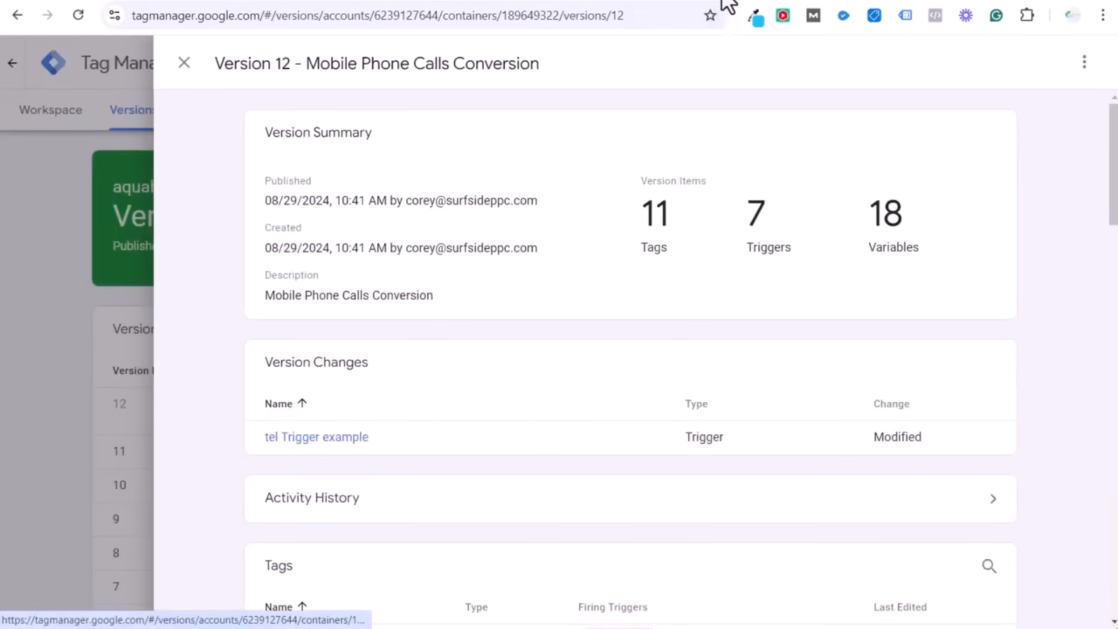
Return to the workspace from the published version and start a Tag Assistant preview session for the container.
click(200, 0)
click(527, 1)
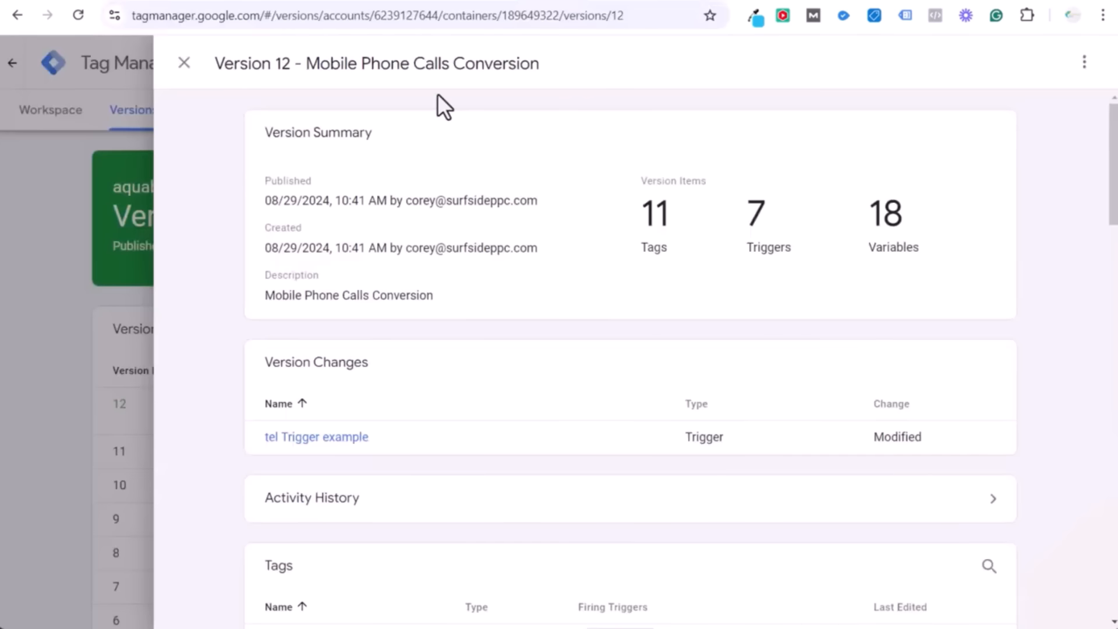
click(185, 64)
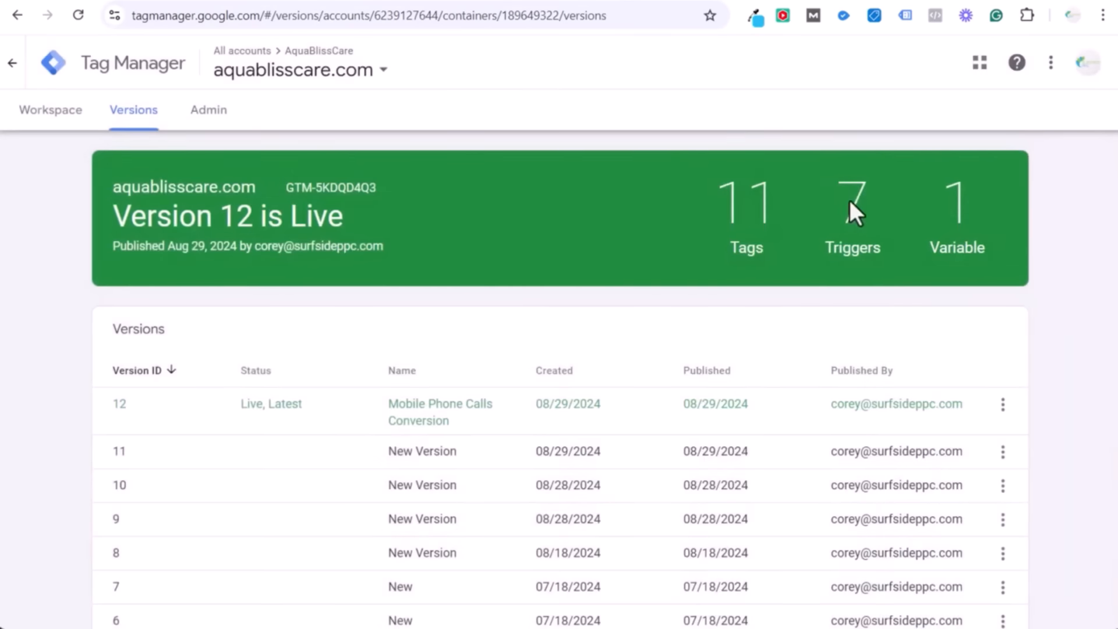
click(51, 112)
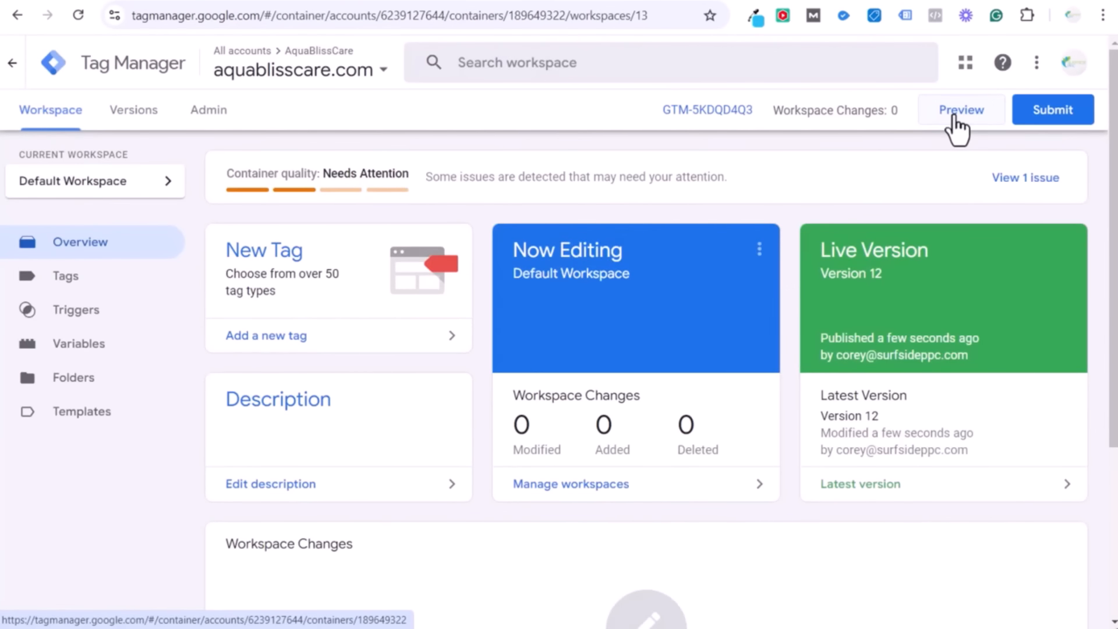
click(954, 120)
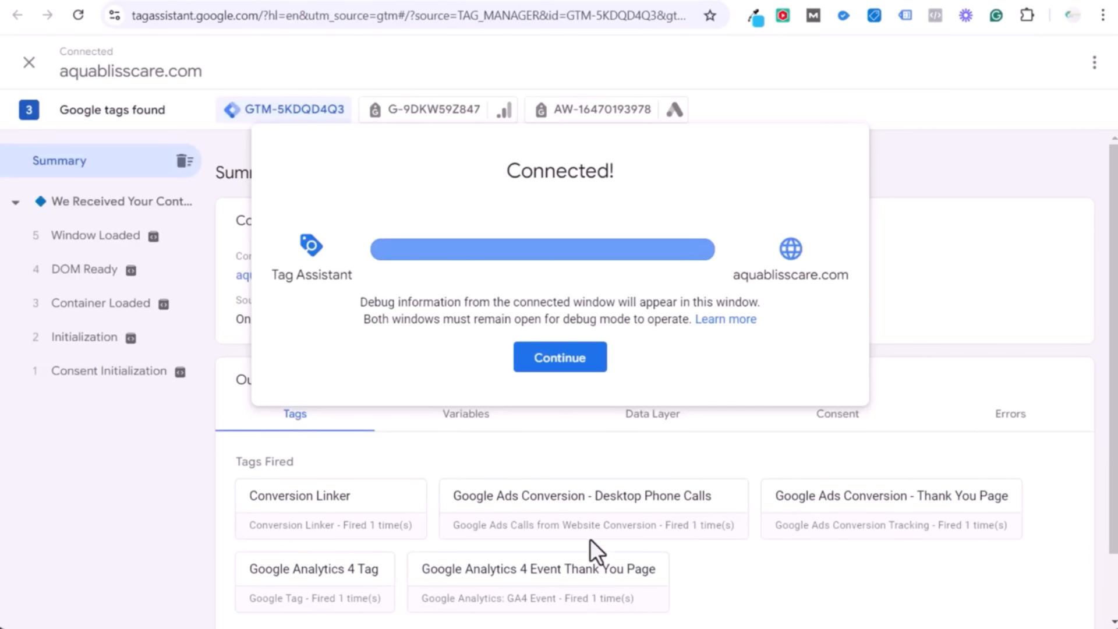
click(551, 364)
Expand the tags not fired, test the Call button on the thank-you page, and check which tags fire in Tag Assistant.
scroll(803, 357, down, 2)
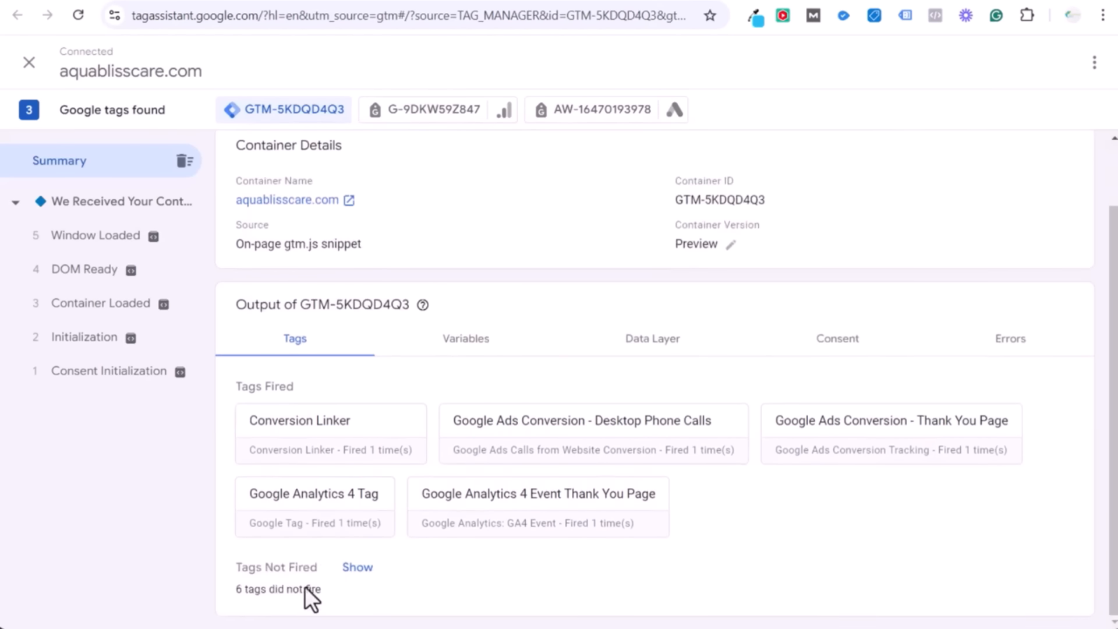
click(358, 570)
scroll(711, 474, down, 2)
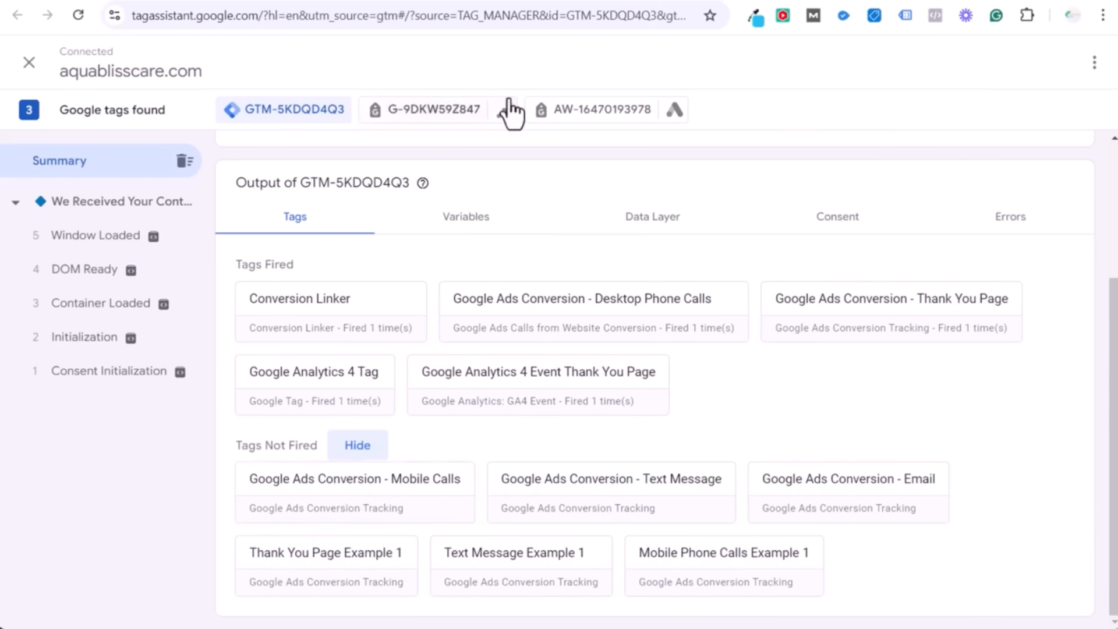
click(618, 0)
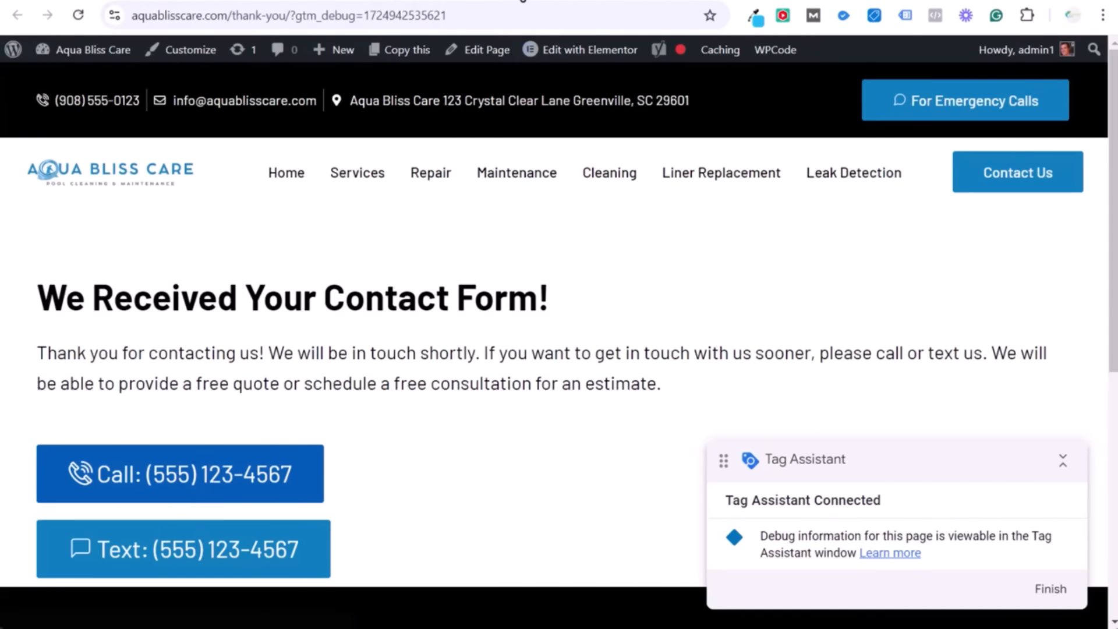
click(522, 2)
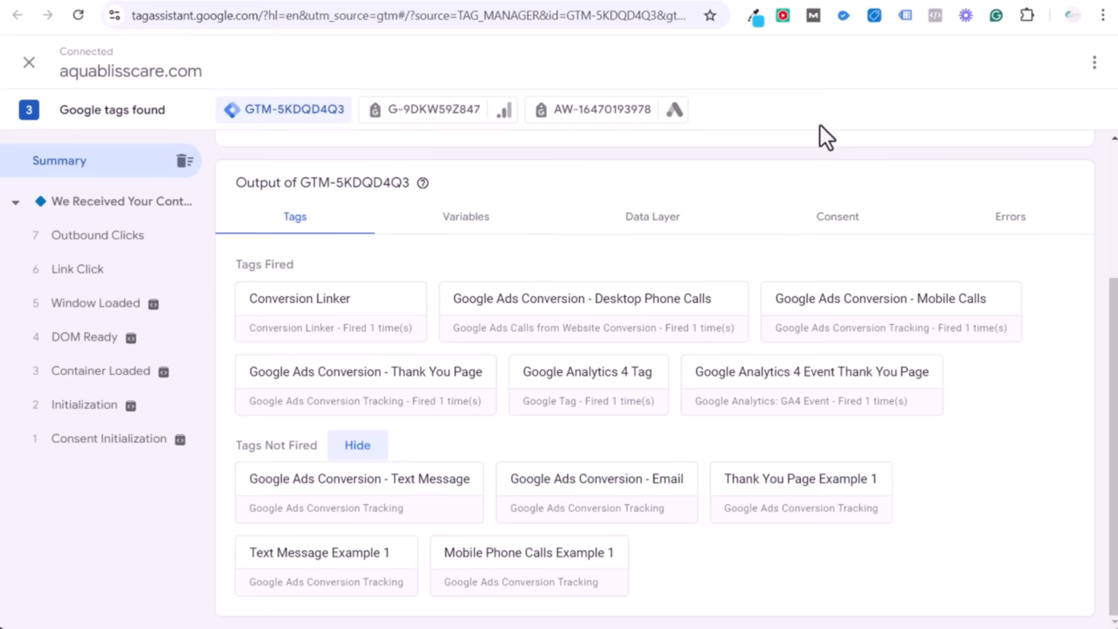
Switch to Google Ads and finish the setup of the Mobile Phone Calls Example 1 conversion action.
click(181, 4)
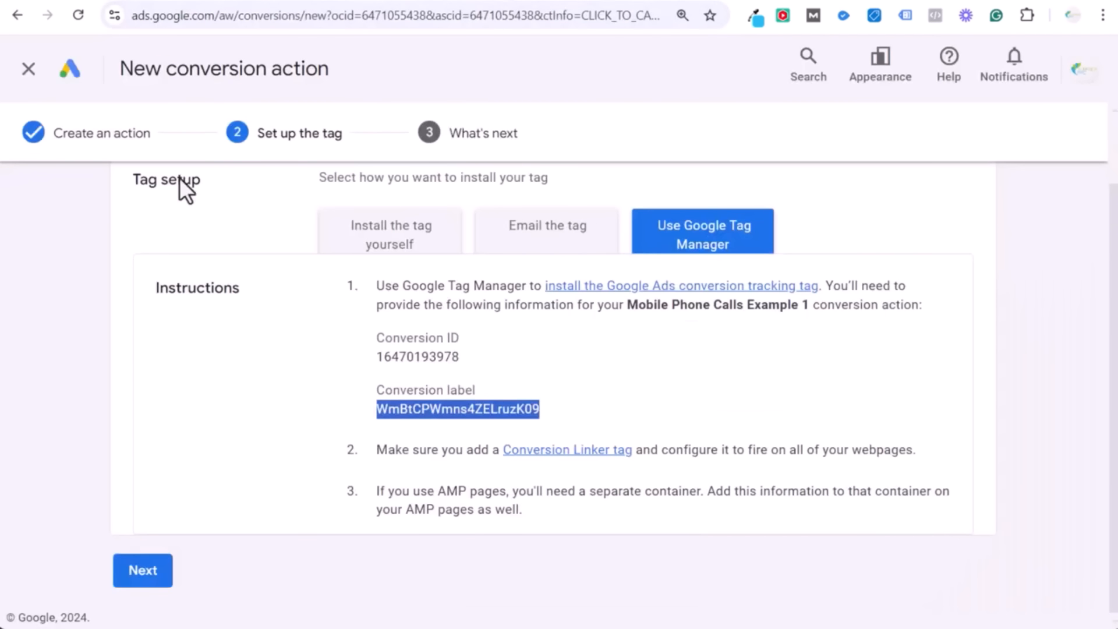
click(143, 579)
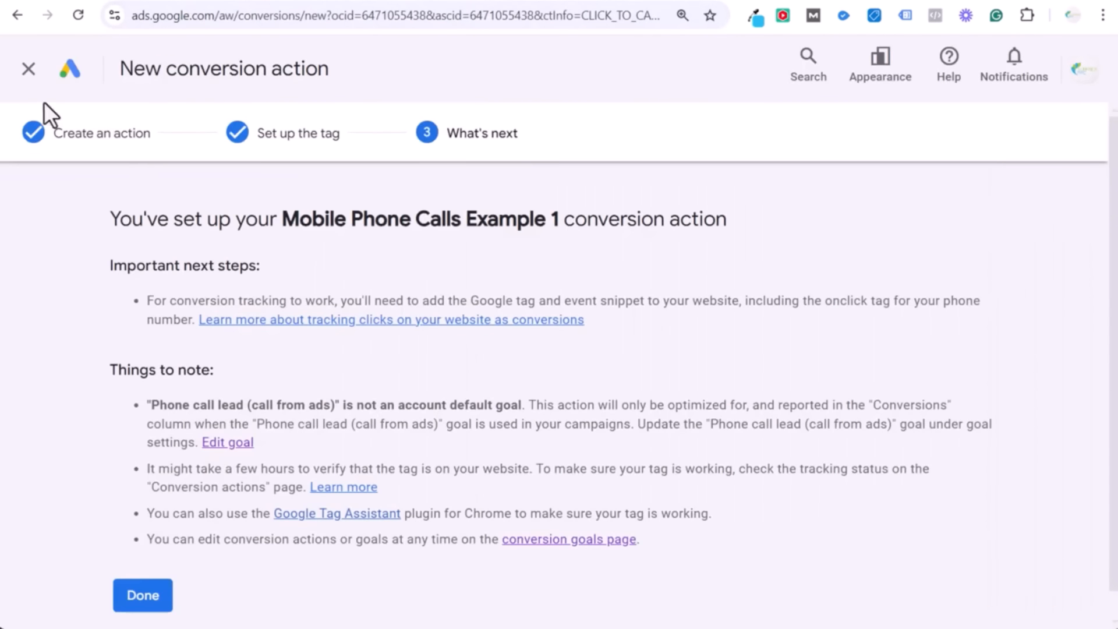
click(140, 606)
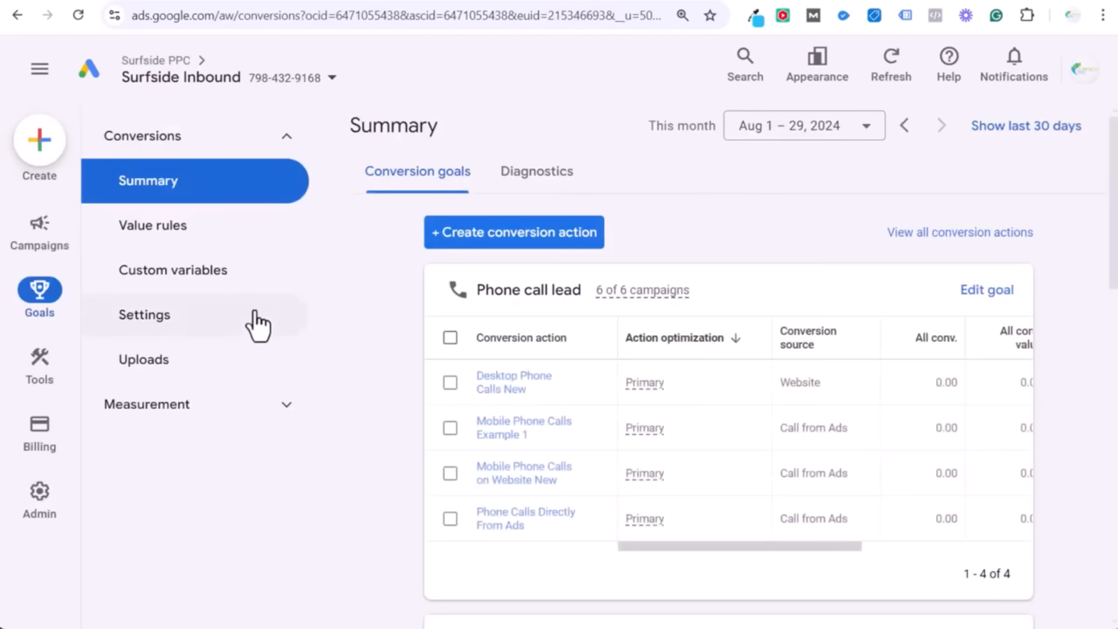
Open the settings of the Aqua Bliss Care Search Campaign and expand its conversion goals.
mouse_move(27, 250)
click(208, 281)
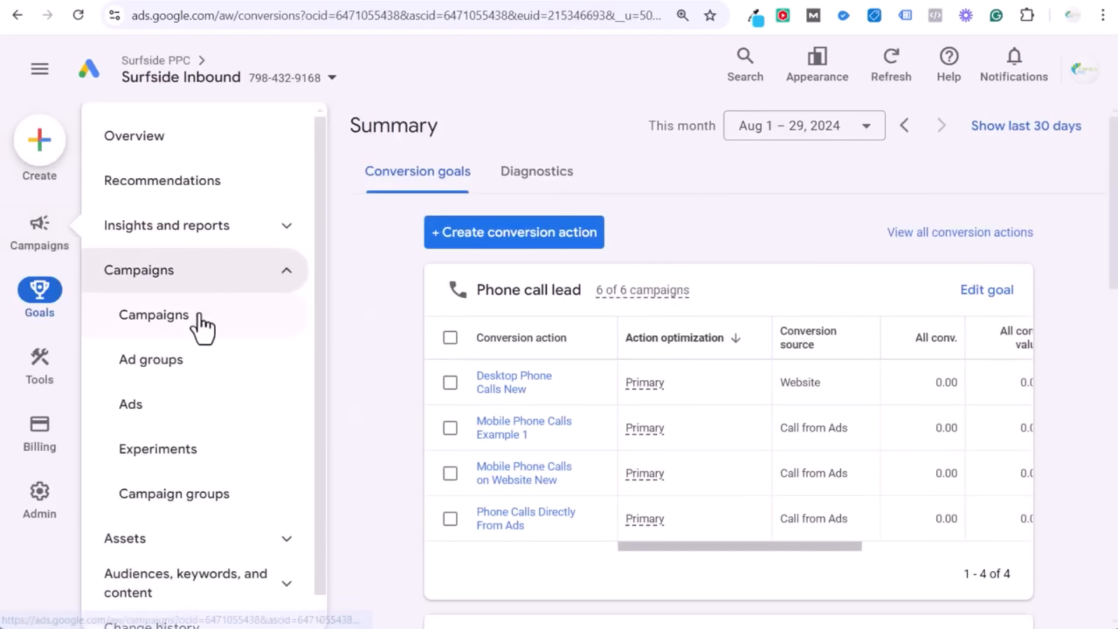
click(198, 317)
scroll(512, 374, down, 3)
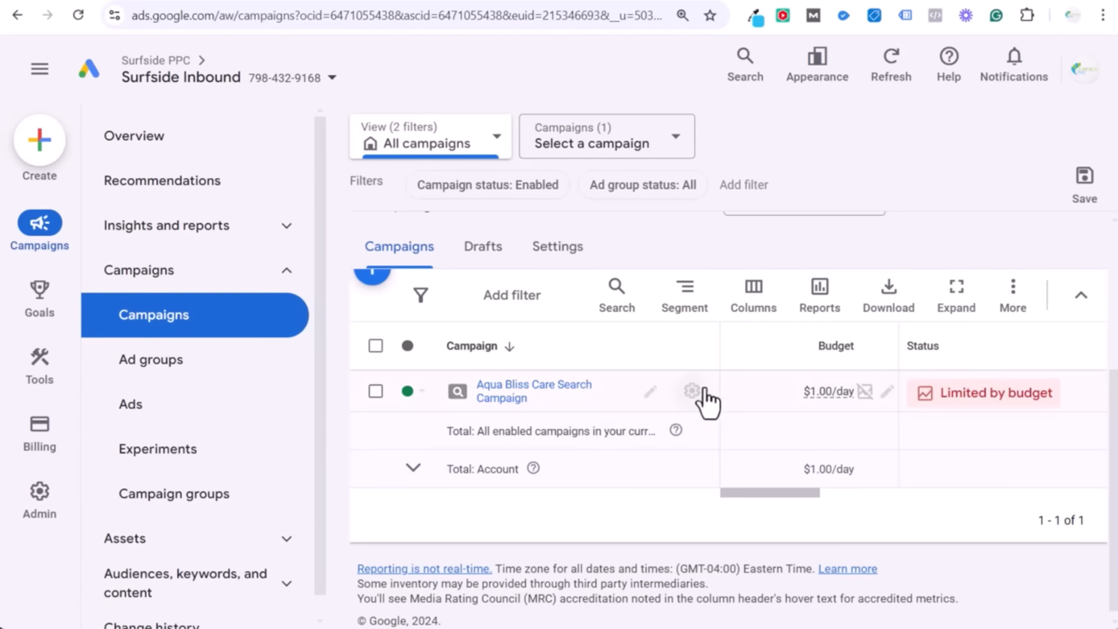
click(692, 390)
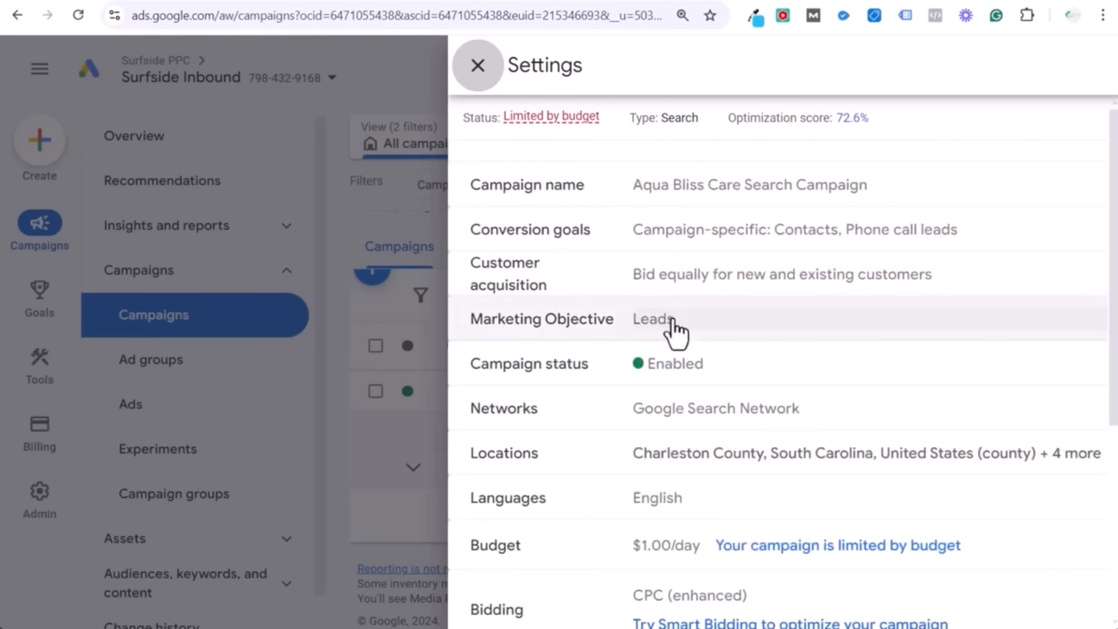
click(670, 323)
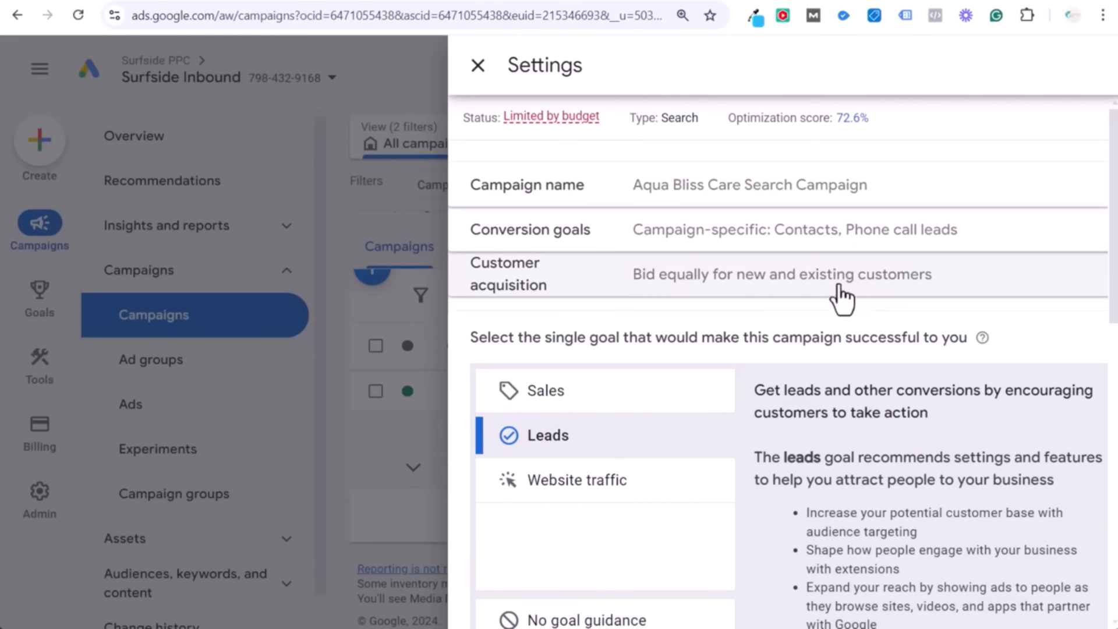
click(840, 250)
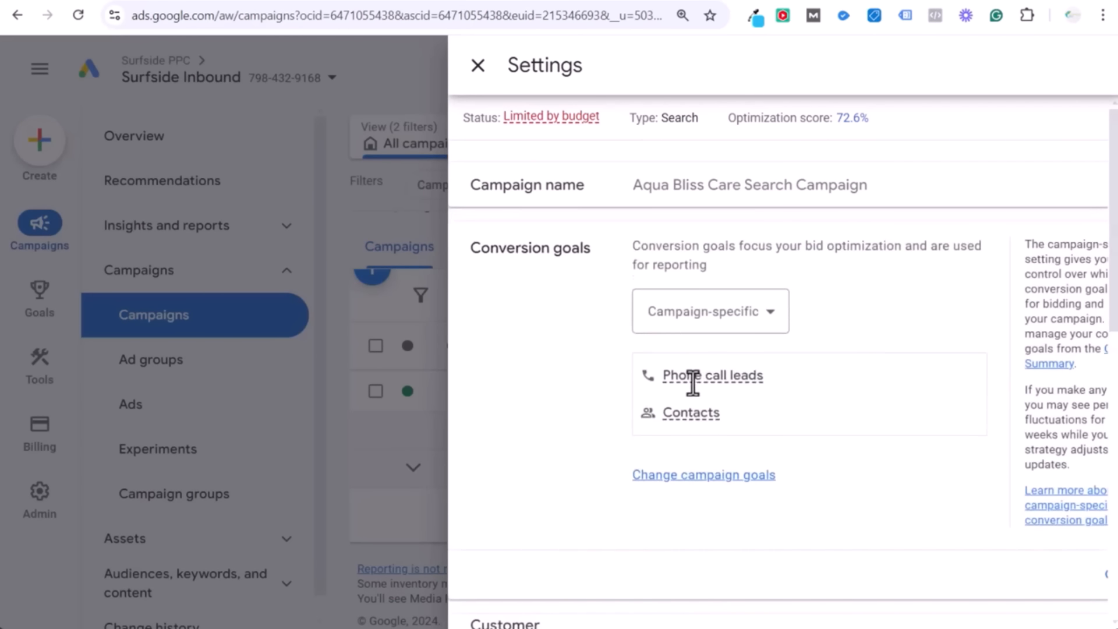
Examine the campaign-specific goal options and the conversion actions grouped under Phone call leads, and close the campaign settings.
mouse_move(701, 380)
click(770, 314)
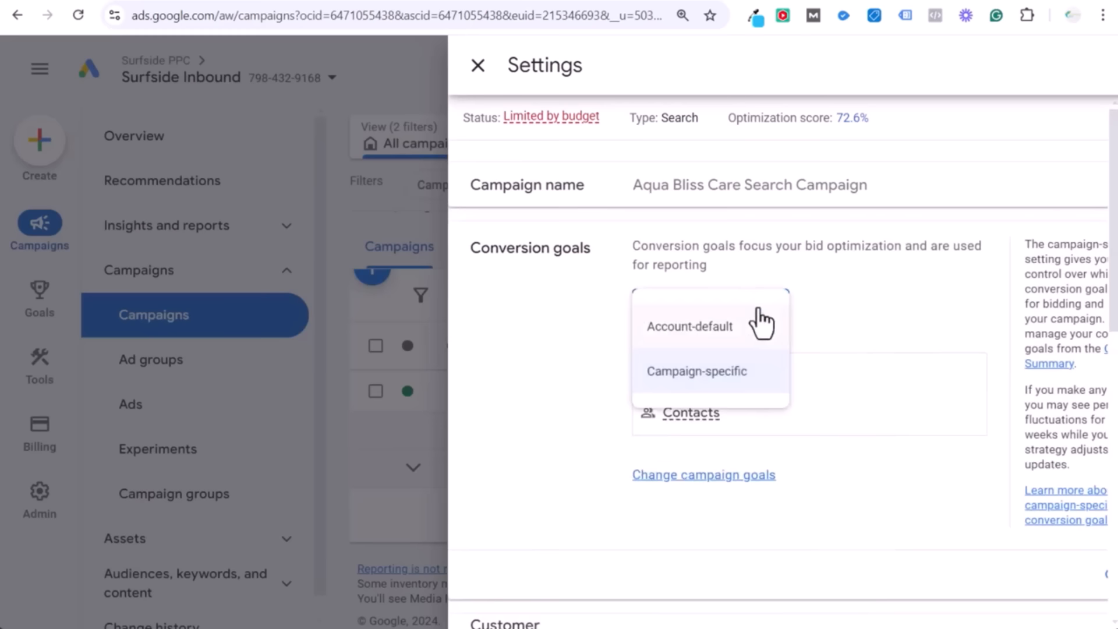
click(732, 372)
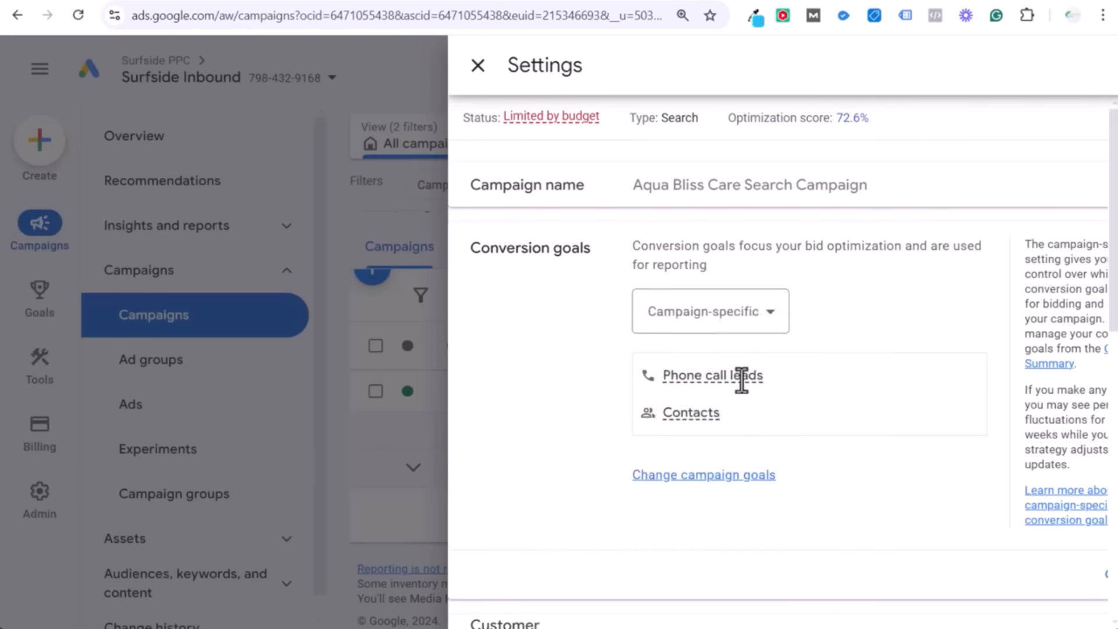
mouse_move(734, 379)
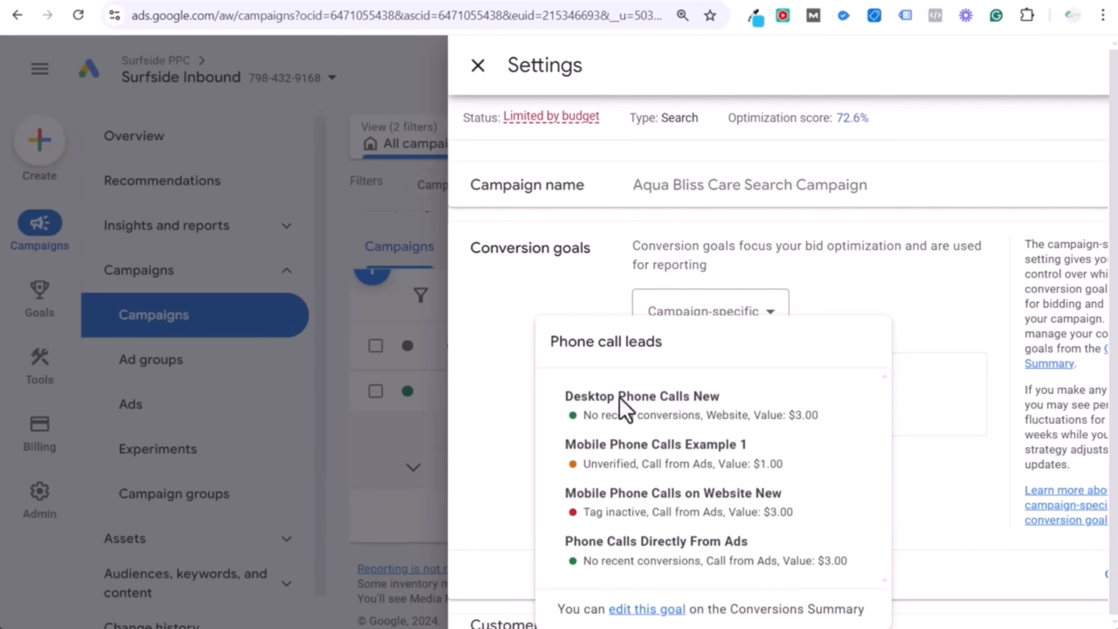
drag(574, 397, 820, 508)
drag(804, 470, 555, 449)
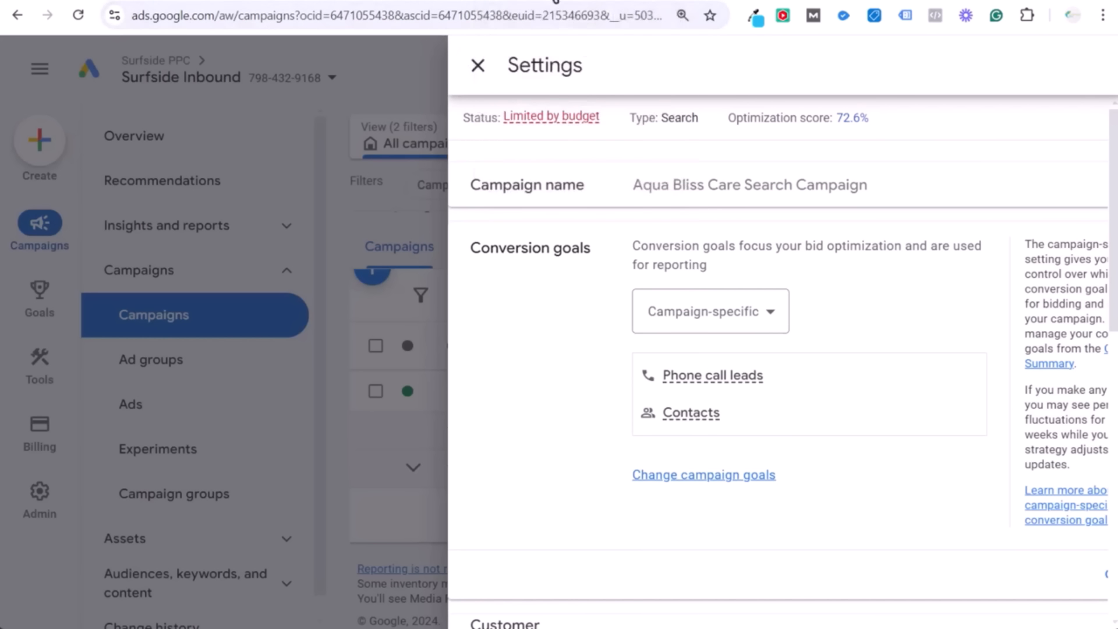
click(556, 2)
click(477, 2)
click(480, 67)
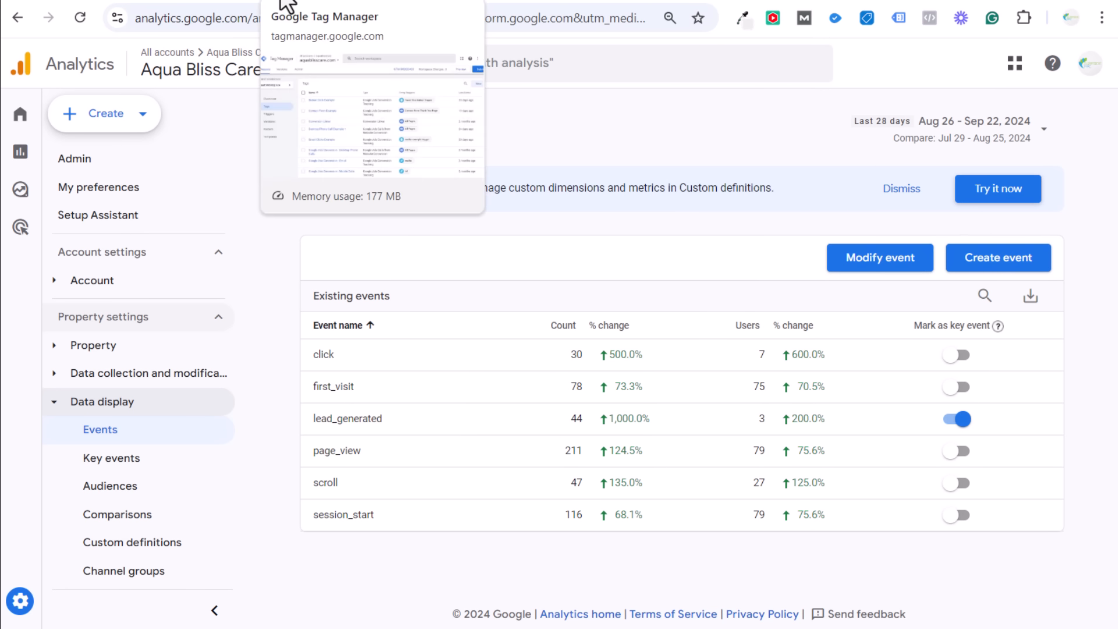
Review the container's tags in Tag Manager and the key events in Google Analytics, and switch to the Google Ads conversions summary.
click(283, 6)
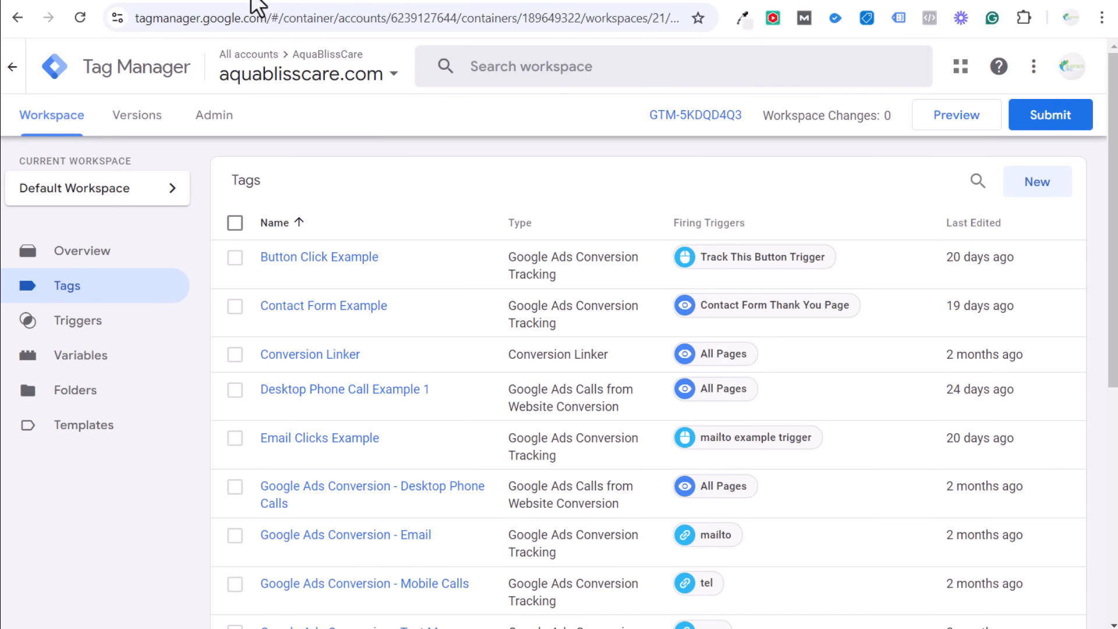
click(258, 7)
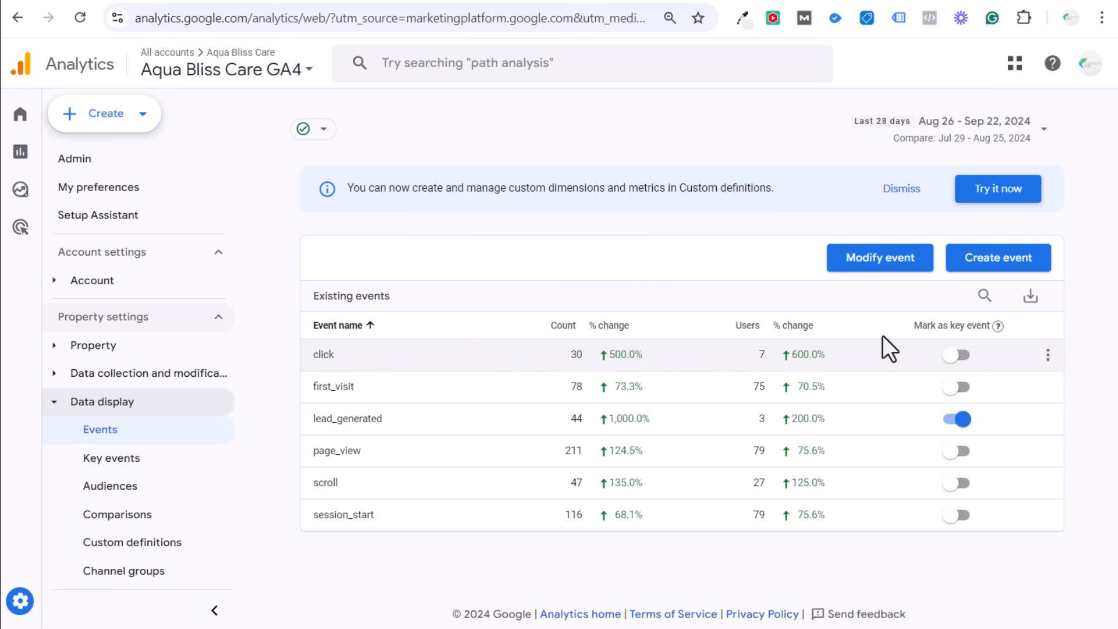
click(161, 459)
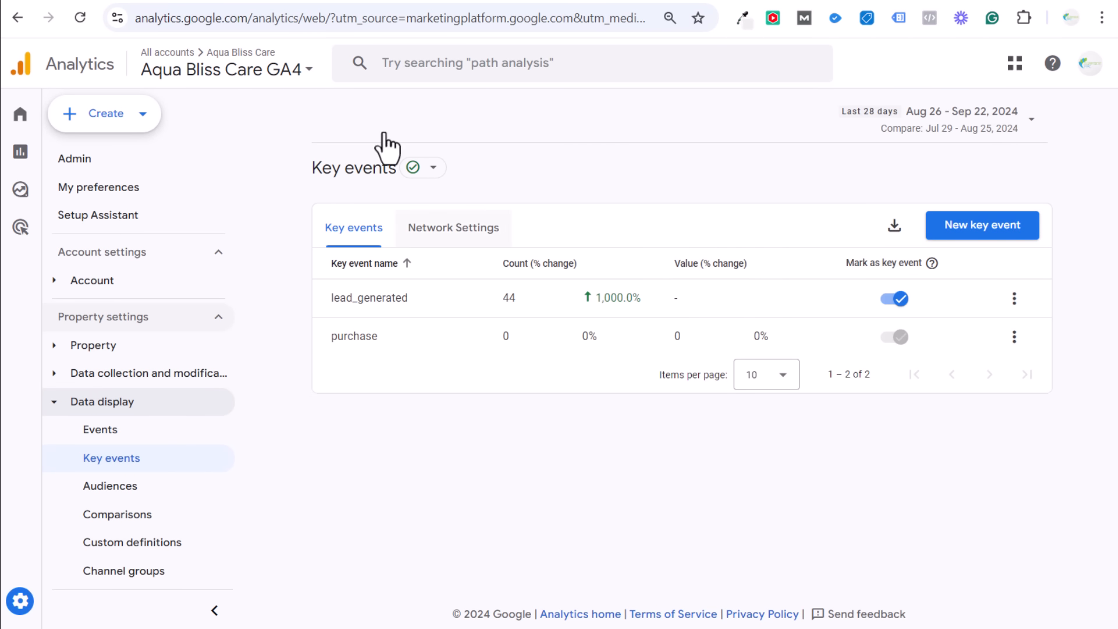
click(239, 6)
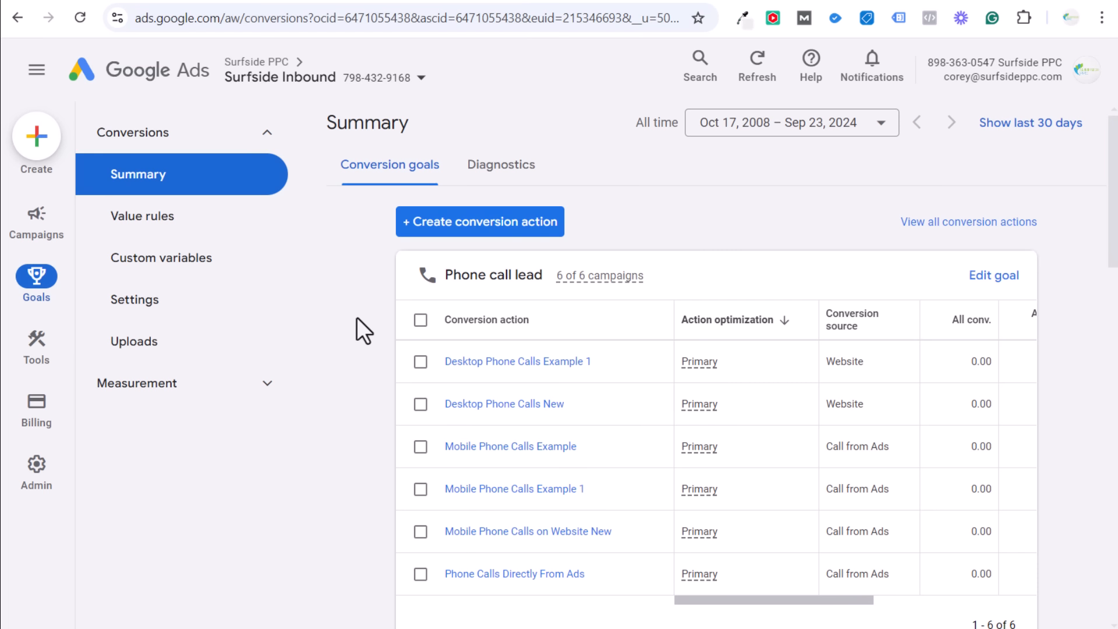
Review the Aqua Bliss Care thank-you page and the lead_generated entry among the existing events in Google Analytics.
click(324, 4)
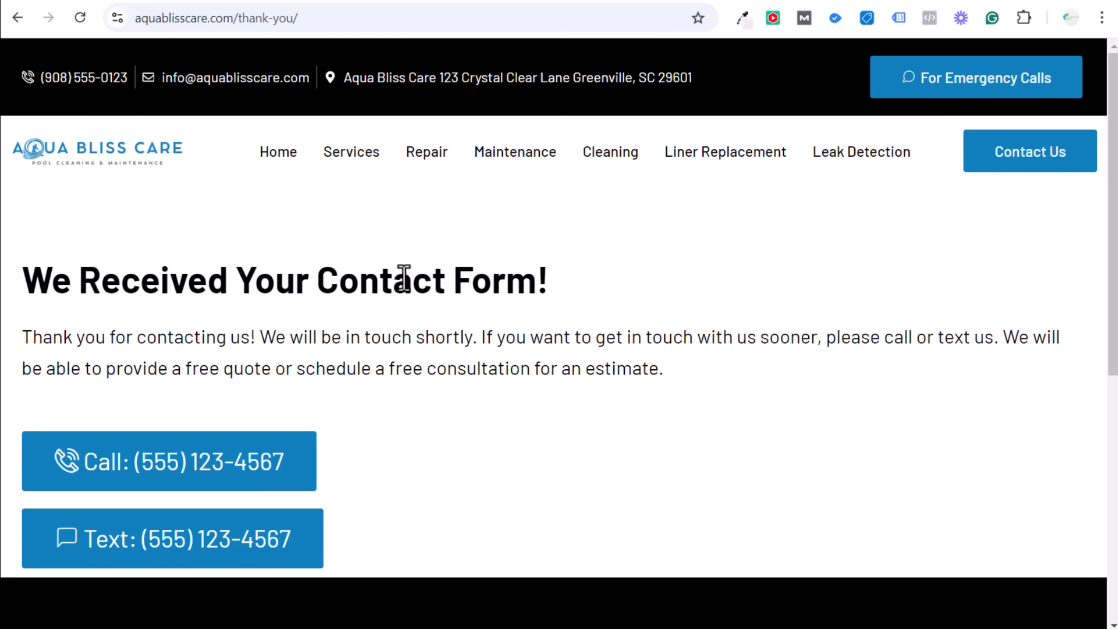
click(253, 1)
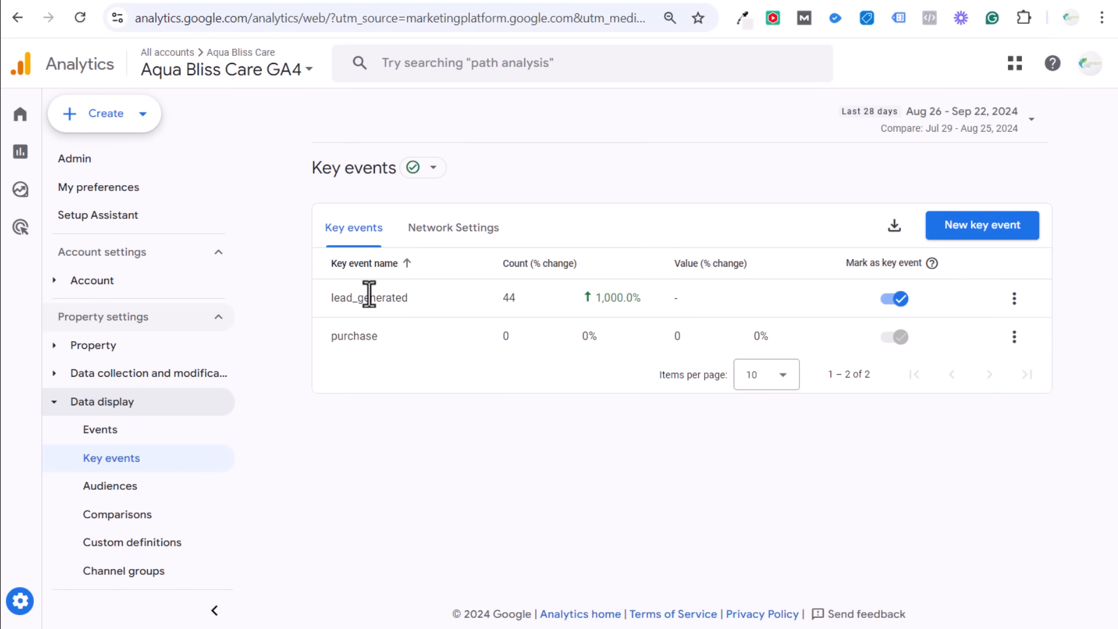
click(147, 432)
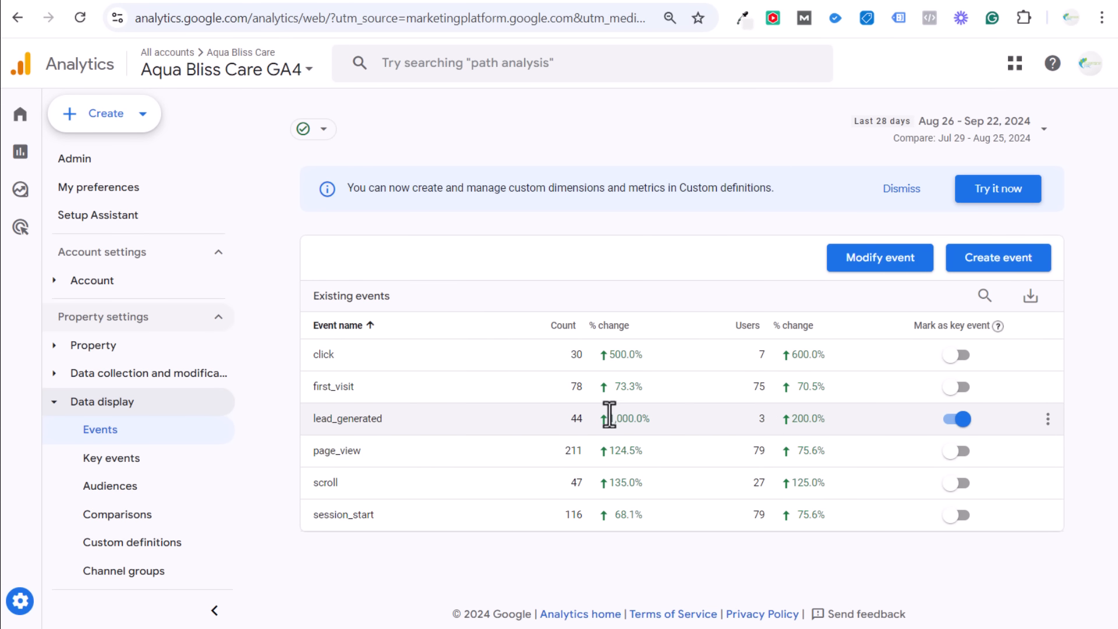
double_click(577, 418)
click(590, 420)
click(310, 0)
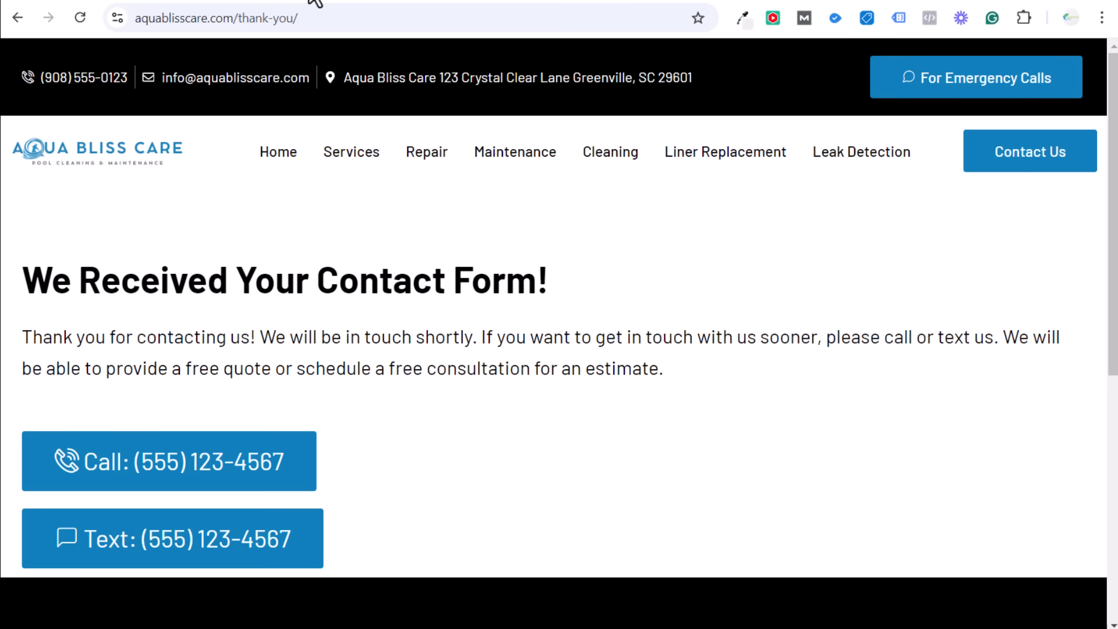
click(251, 1)
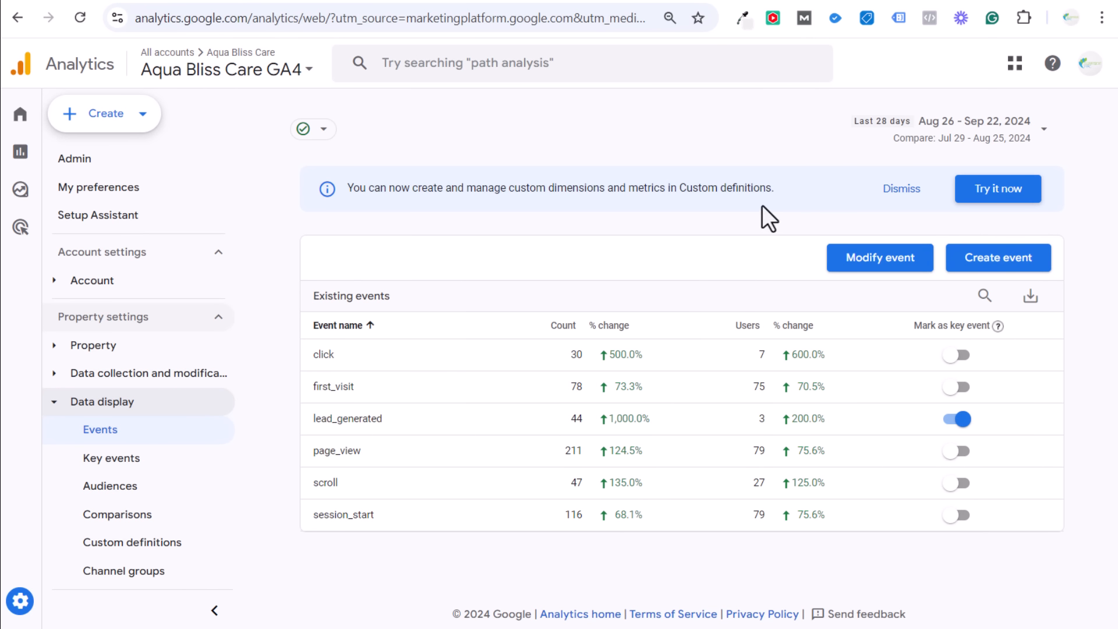
Switch to the Google Ads conversions summary and check the conversion source of the Aqua Bliss Care GA4 lead_generated action under Contact.
click(228, 0)
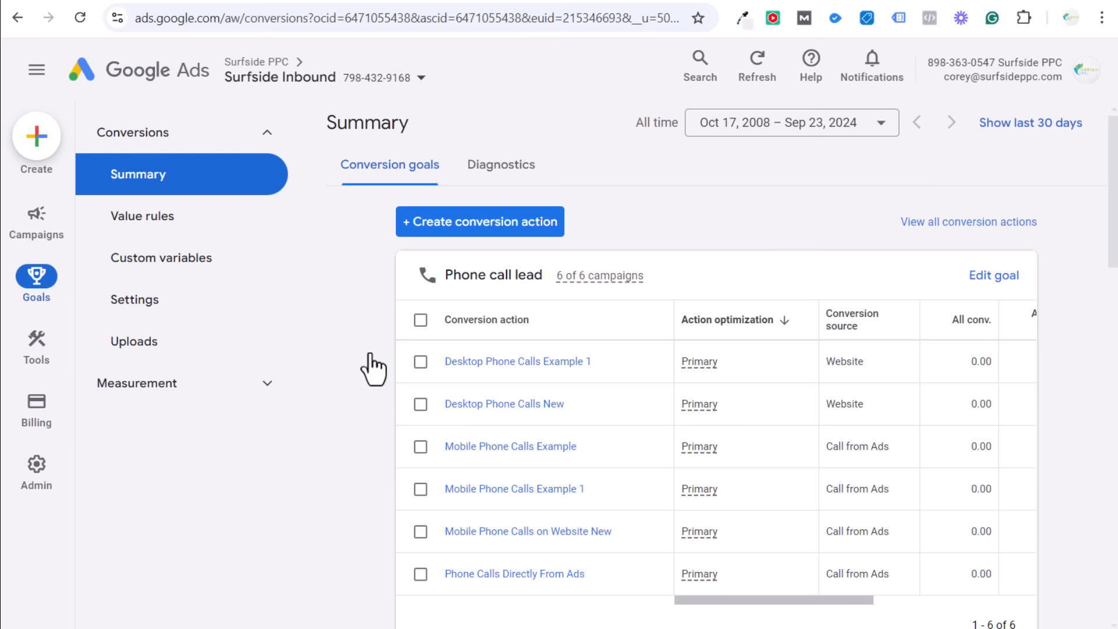
scroll(372, 361, down, 6)
scroll(365, 297, down, 2)
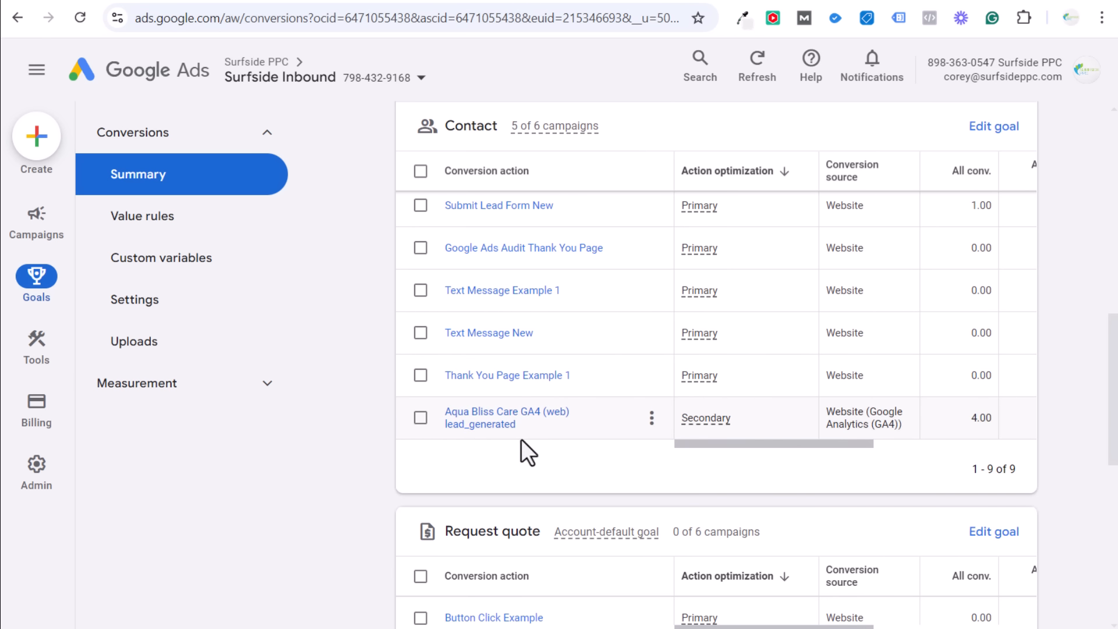
drag(908, 423, 828, 418)
click(887, 418)
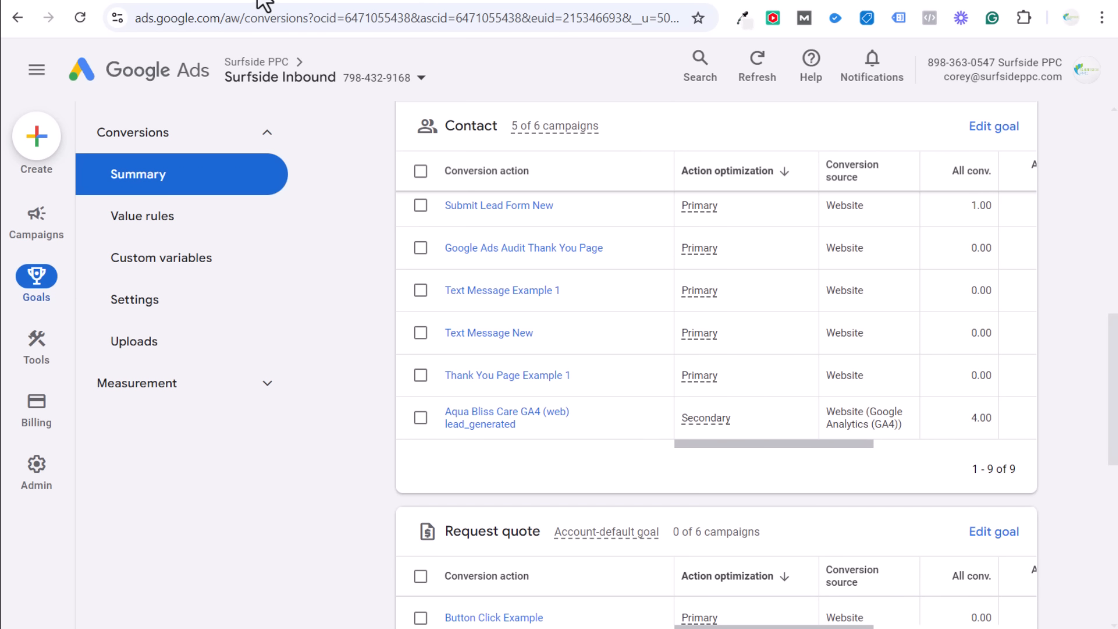
Review the Tag Manager tags and Analytics events, and highlight the thank-you slug in the website's confirmation page address.
click(314, 0)
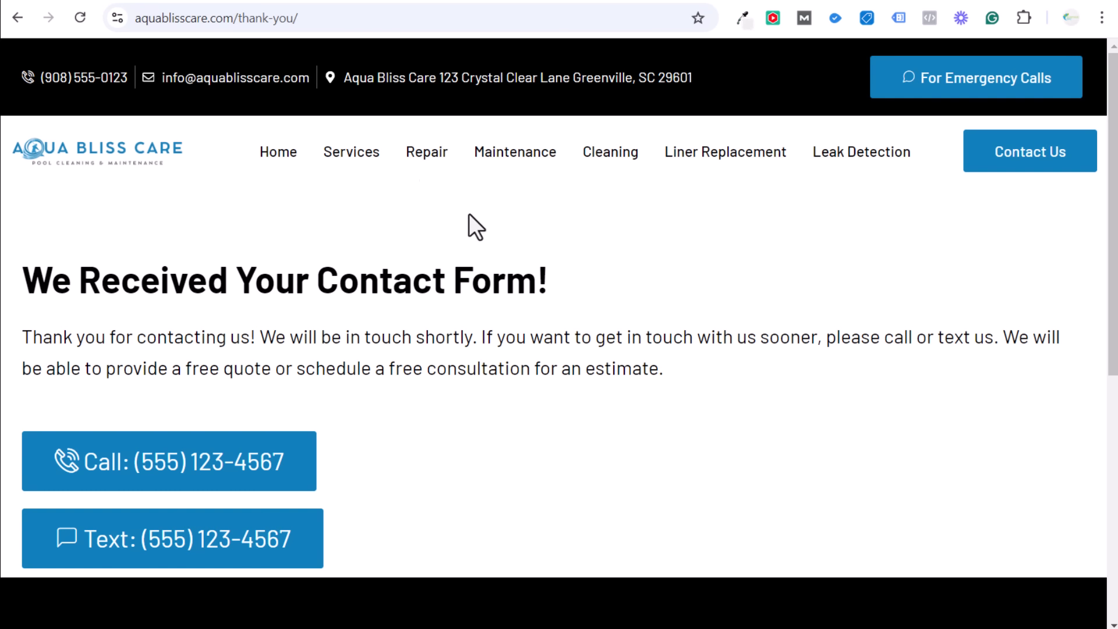
click(279, 3)
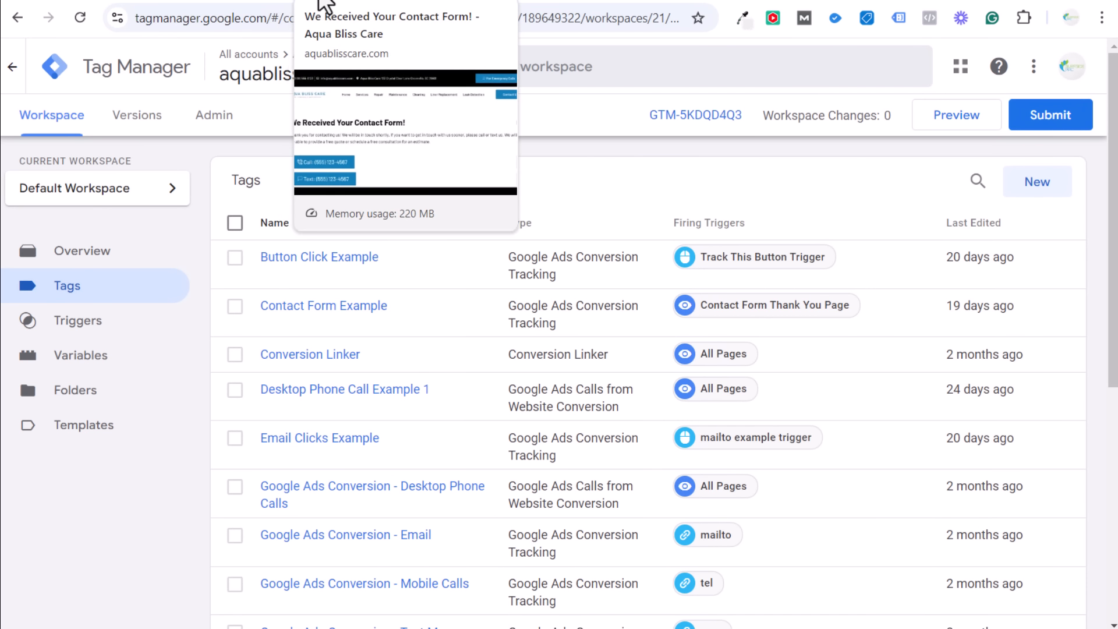
click(262, 5)
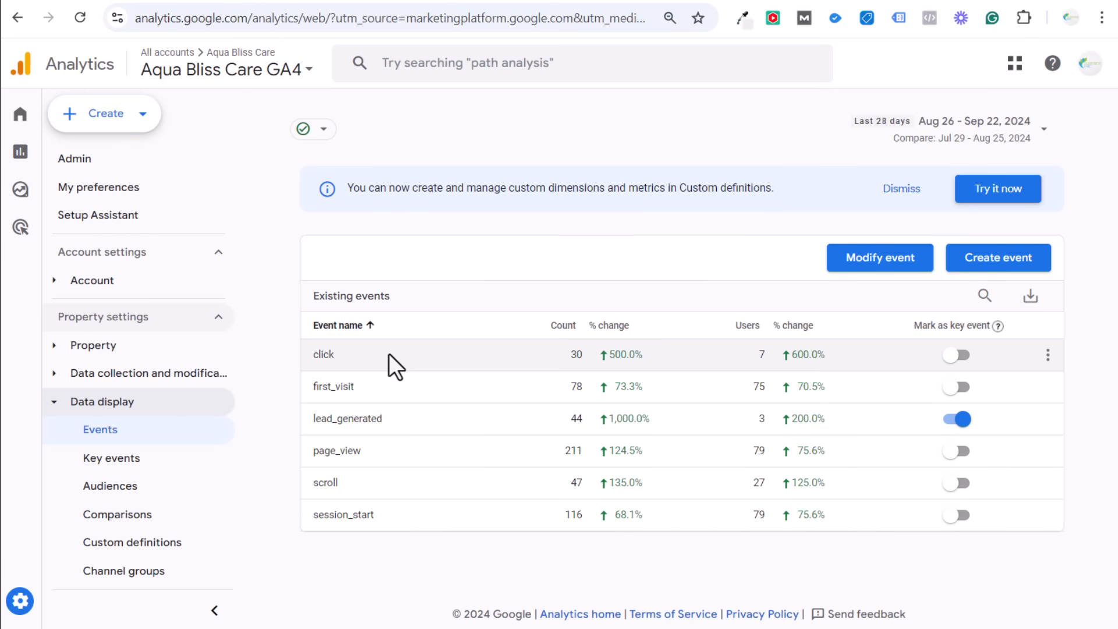
click(319, 2)
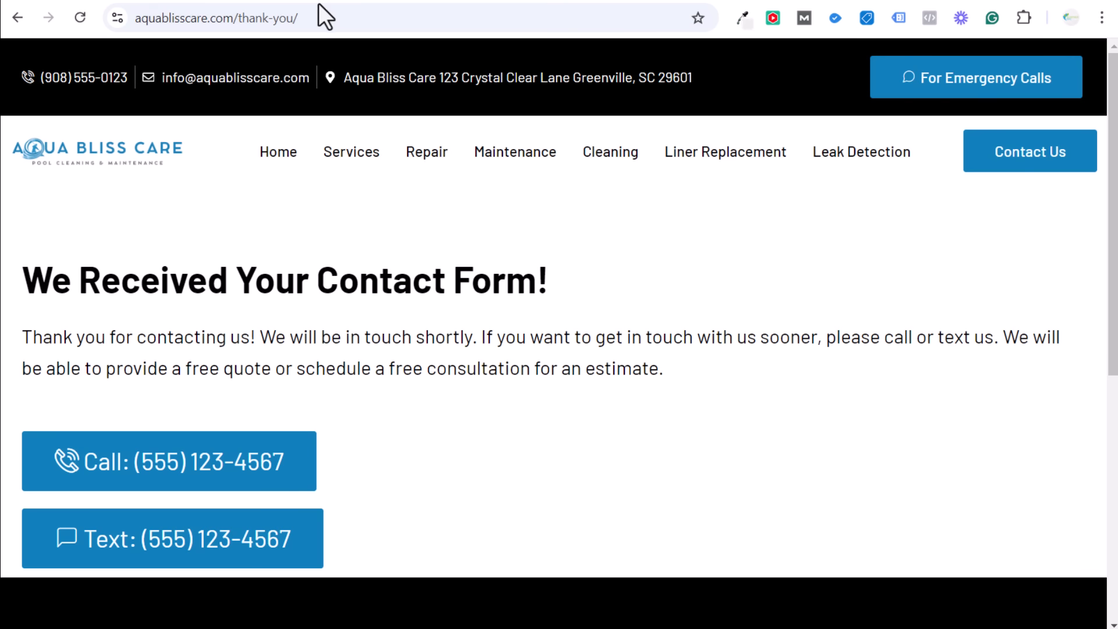
drag(237, 18, 293, 22)
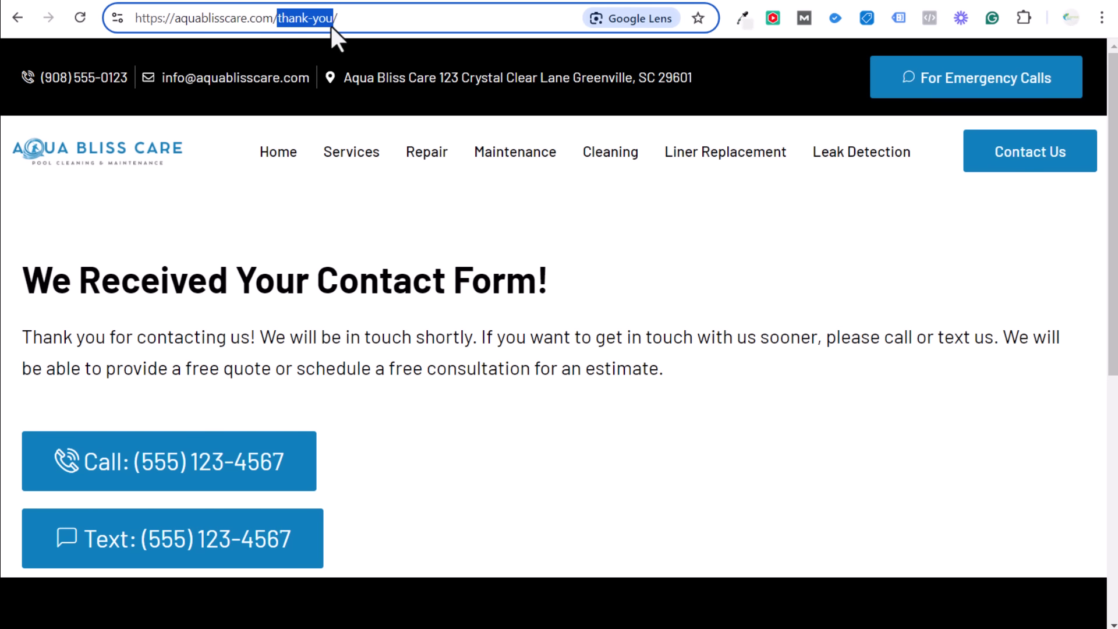
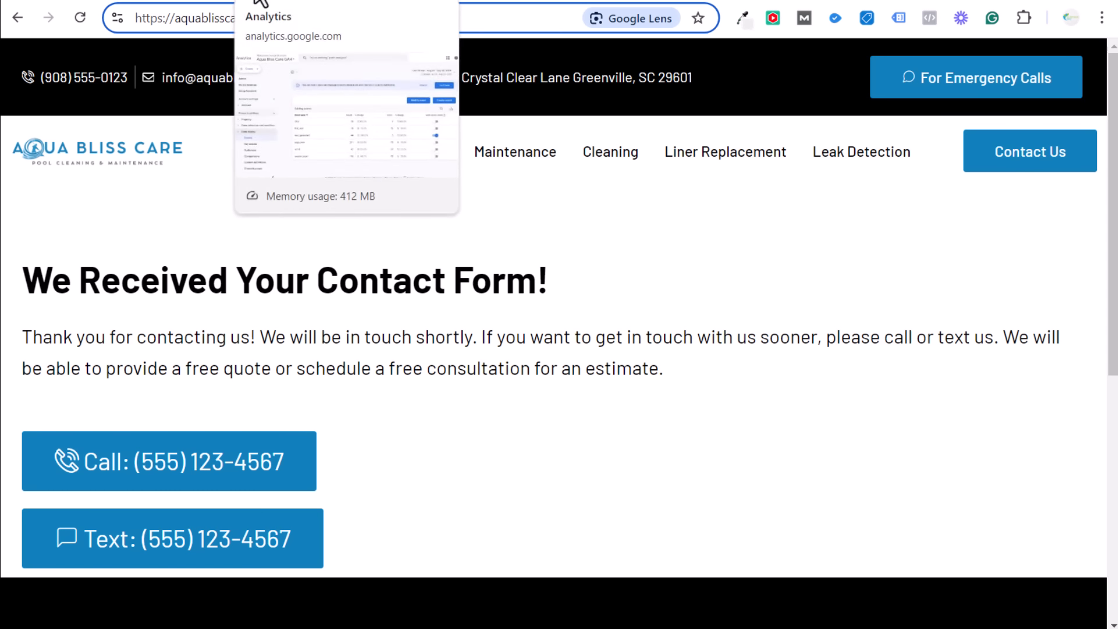
Switch to Google Analytics and open the Events list under Data display from the property's admin settings.
click(256, 2)
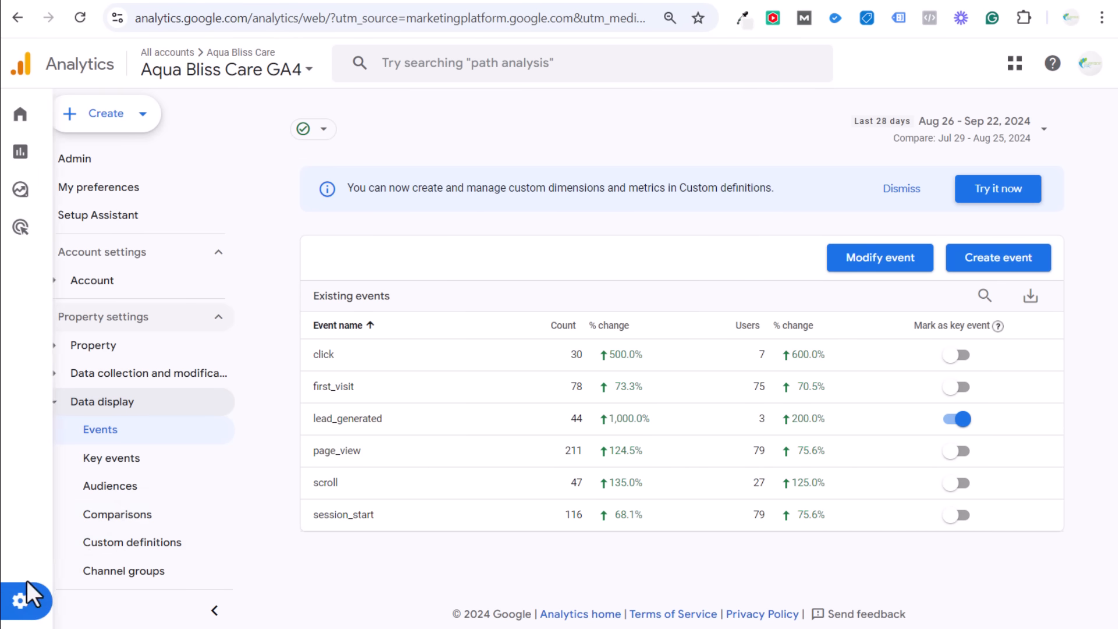
click(35, 612)
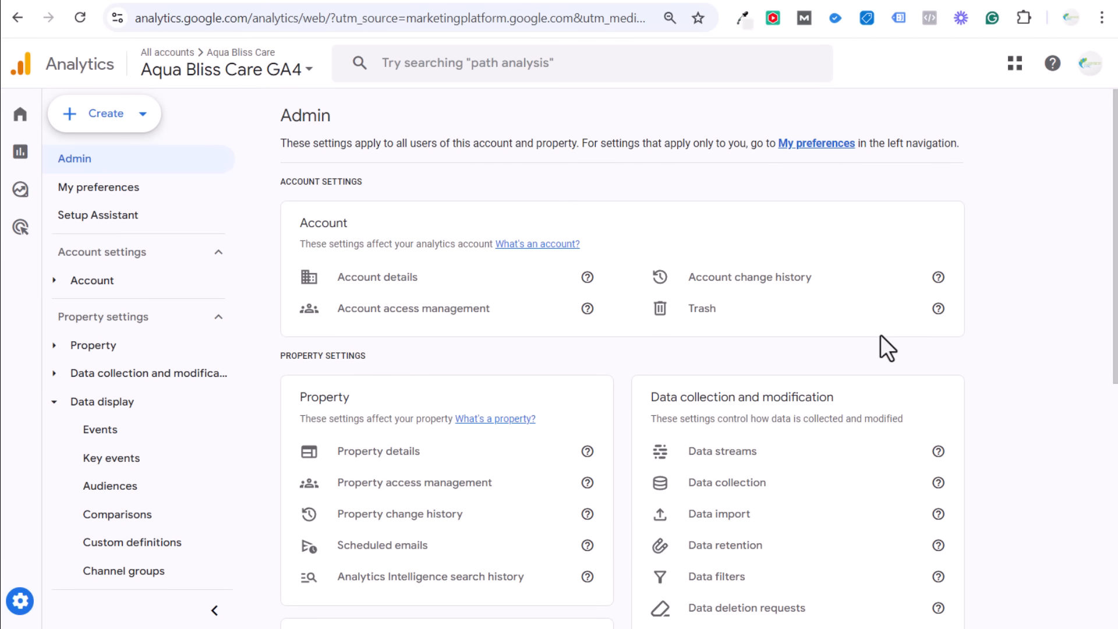
scroll(983, 309, down, 7)
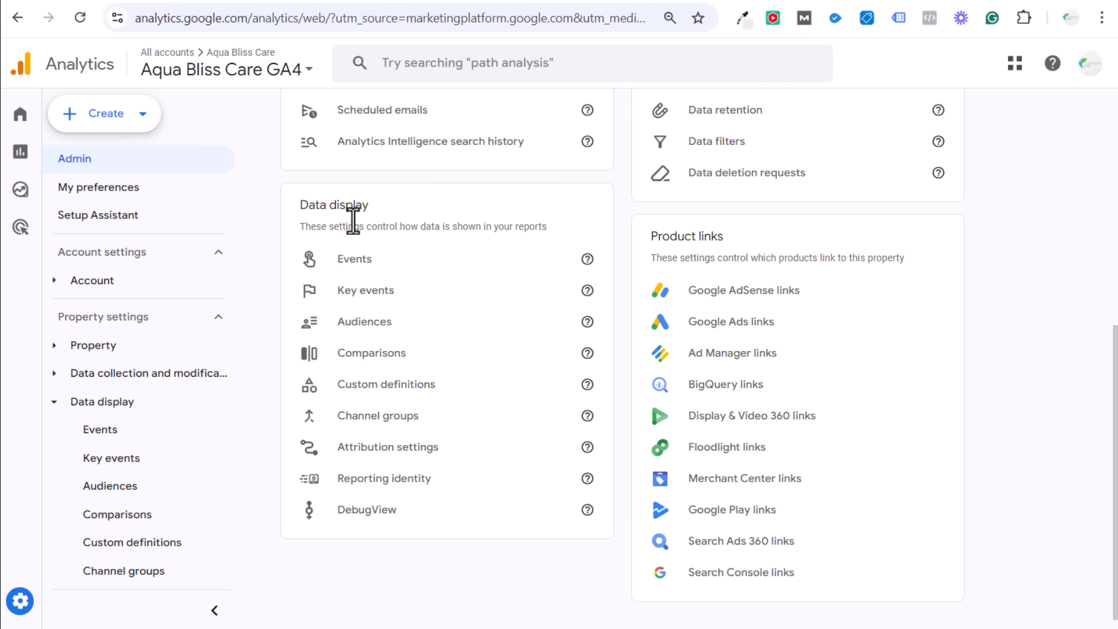
click(83, 409)
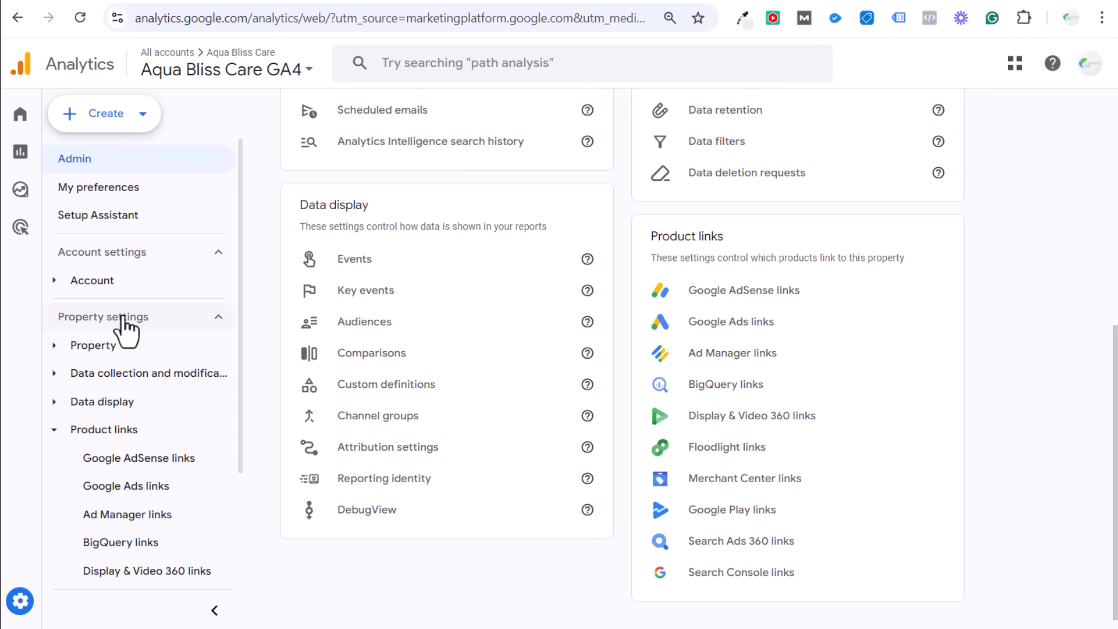
click(78, 407)
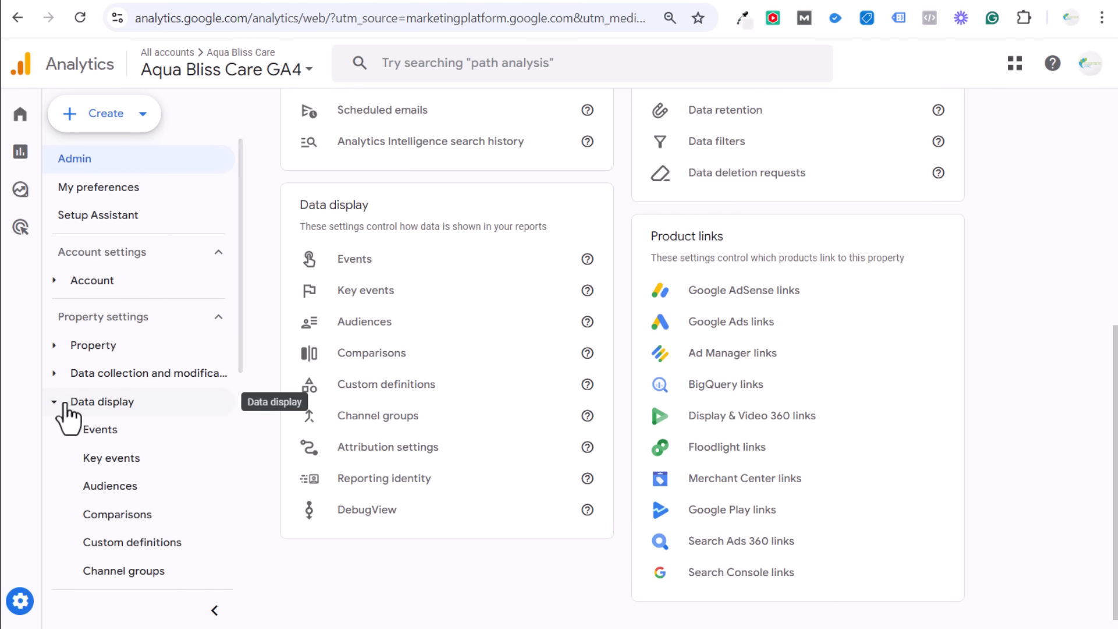
click(105, 431)
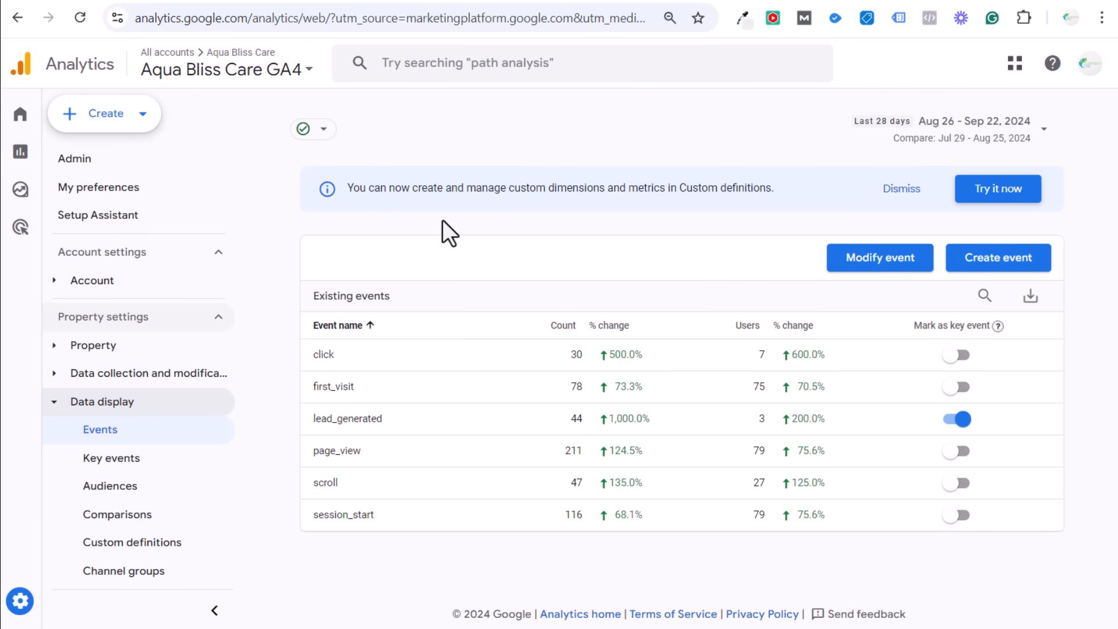
Open the custom events for the Aqua Bliss Care Website stream, examine the lead_generated configuration and close it.
click(984, 261)
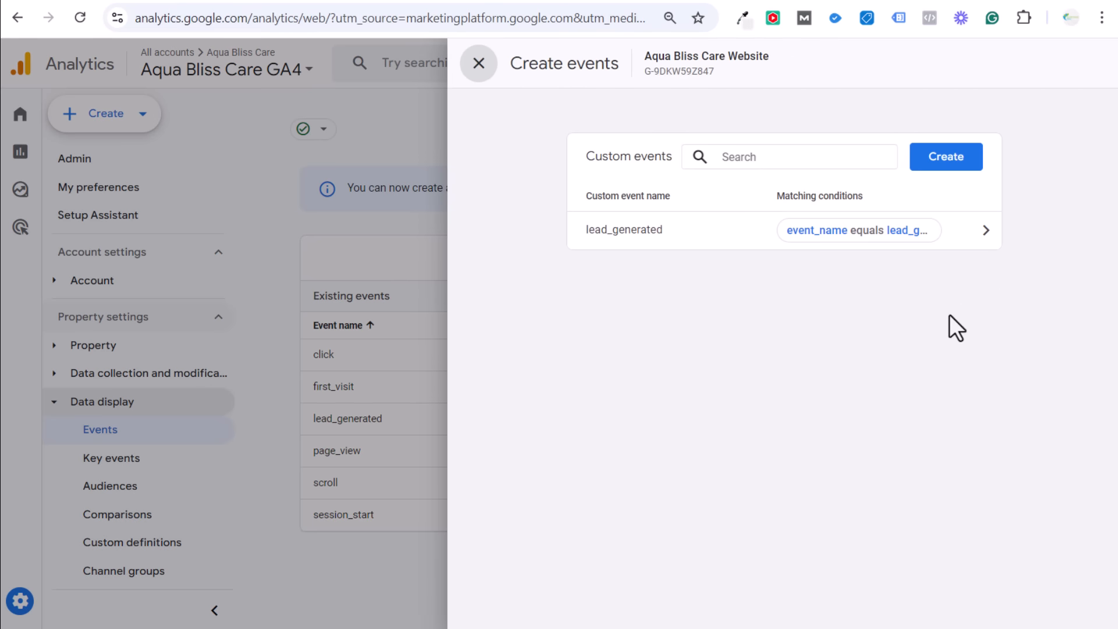
click(664, 234)
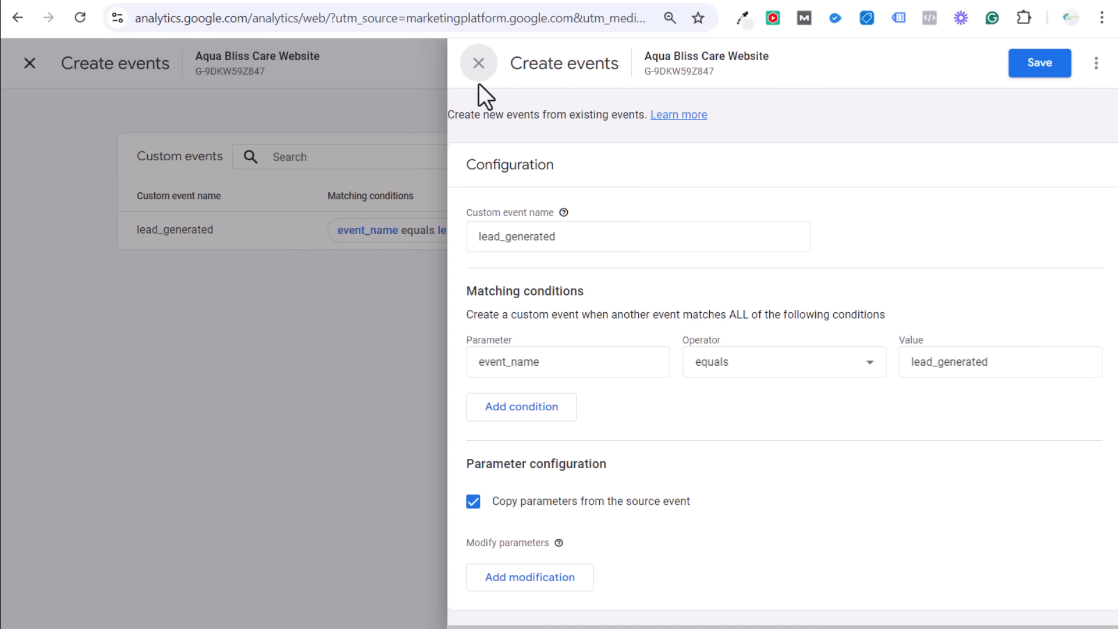
click(478, 65)
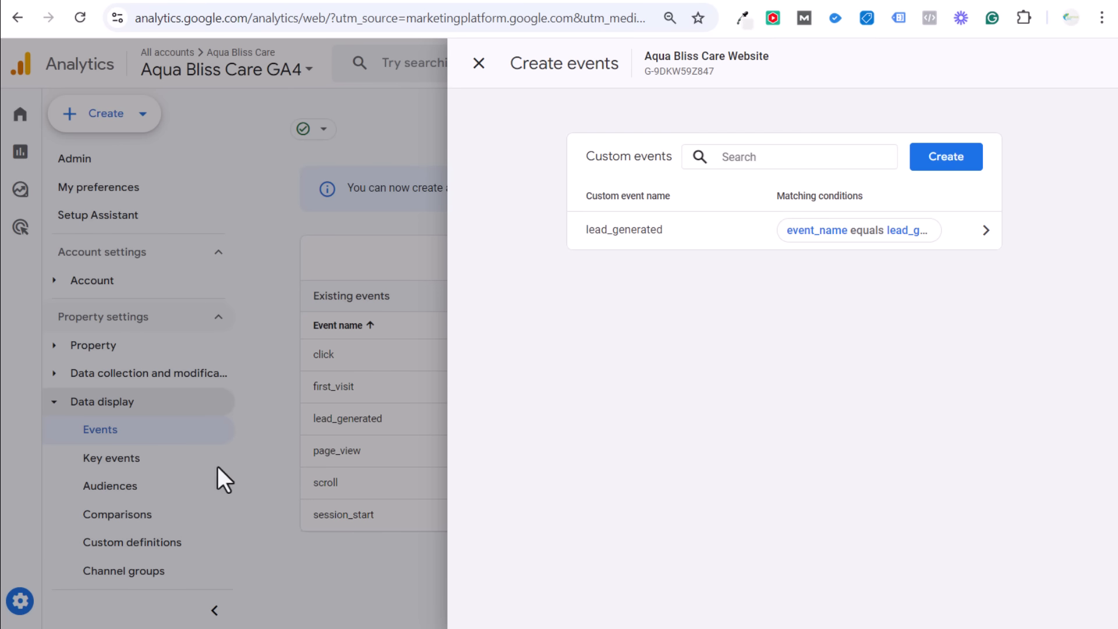
Start a new custom event and name it page_view_thank_you.
click(938, 158)
click(593, 232)
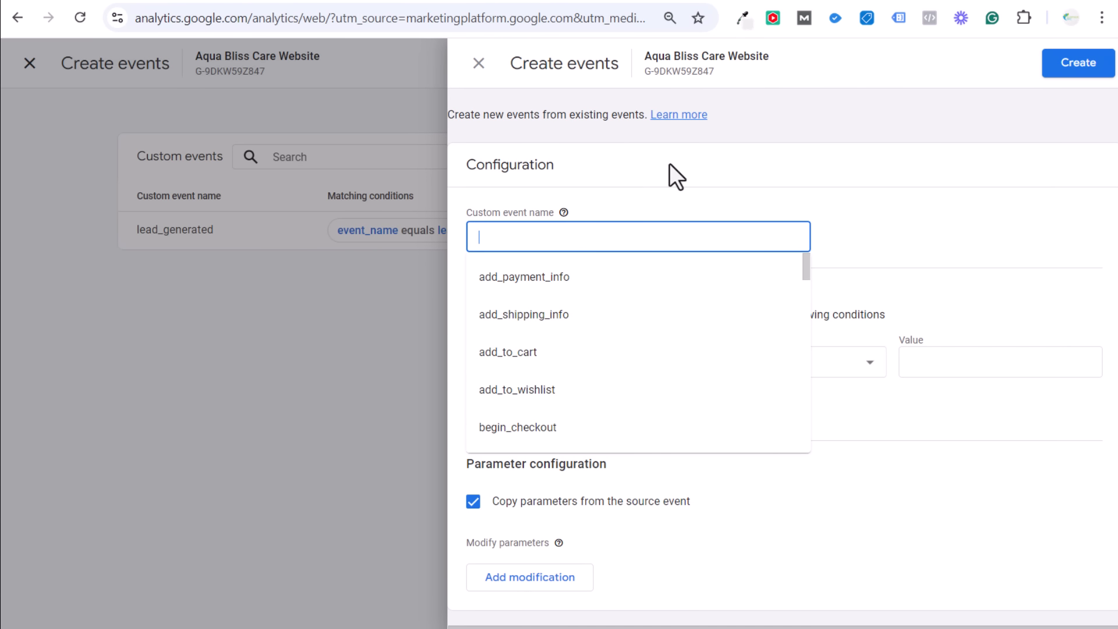
scroll(666, 373, down, 15)
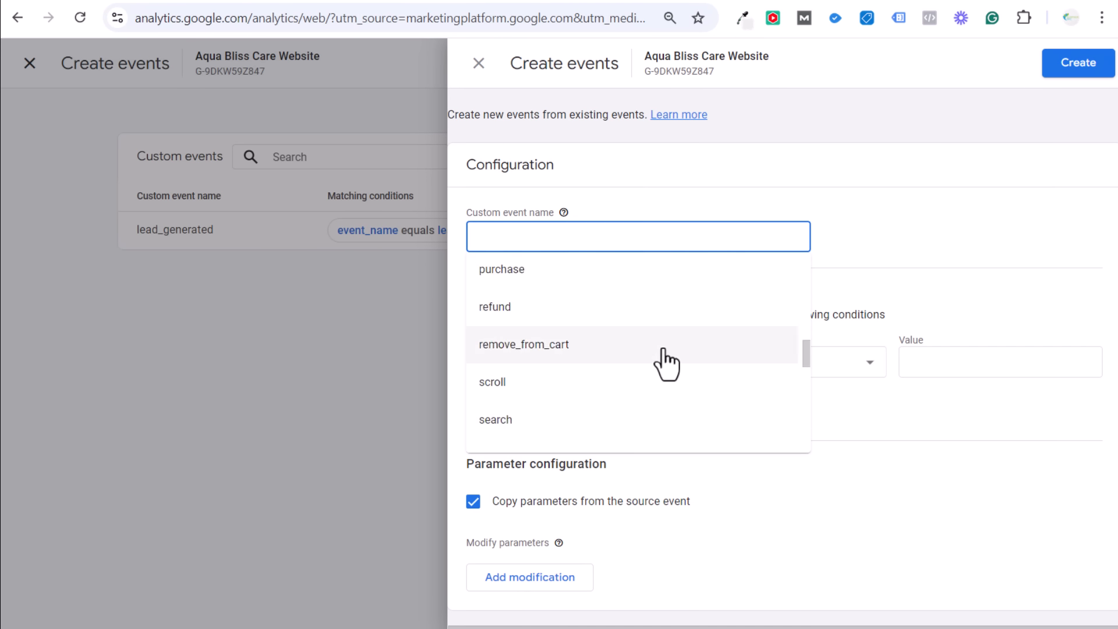
scroll(666, 363, down, 2)
scroll(666, 363, up, 5)
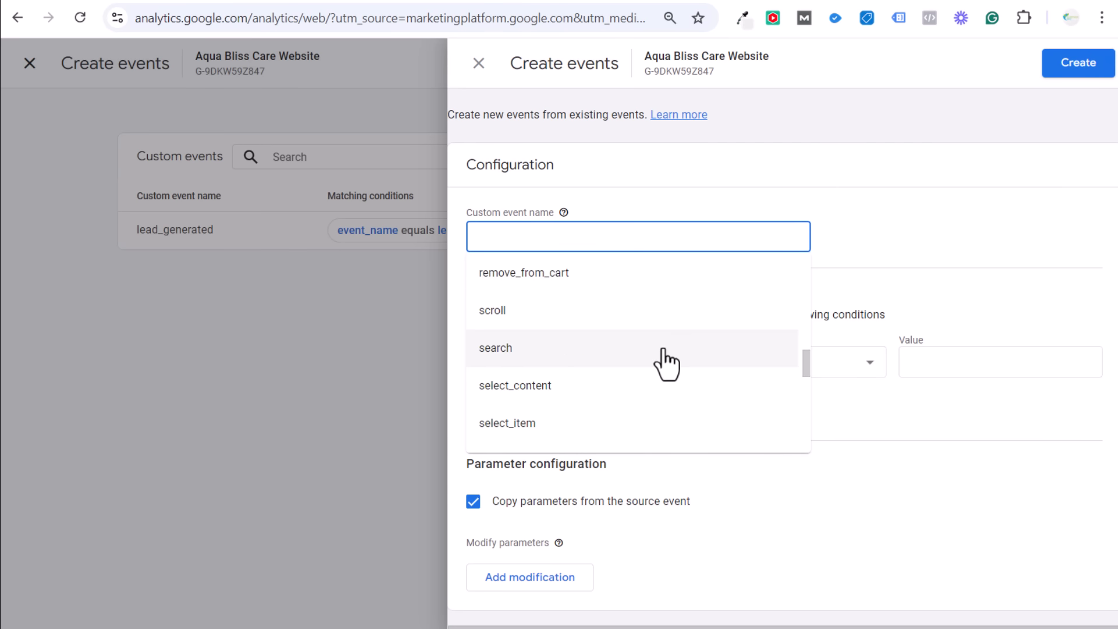
scroll(666, 362, up, 10)
scroll(667, 349, up, 2)
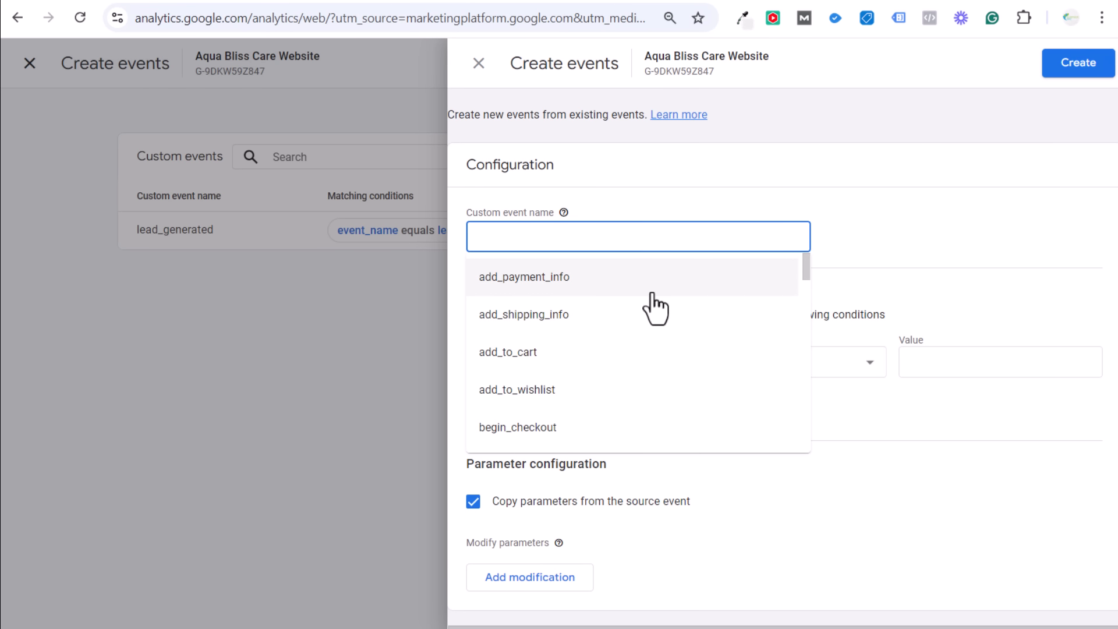
text(page_view_than)
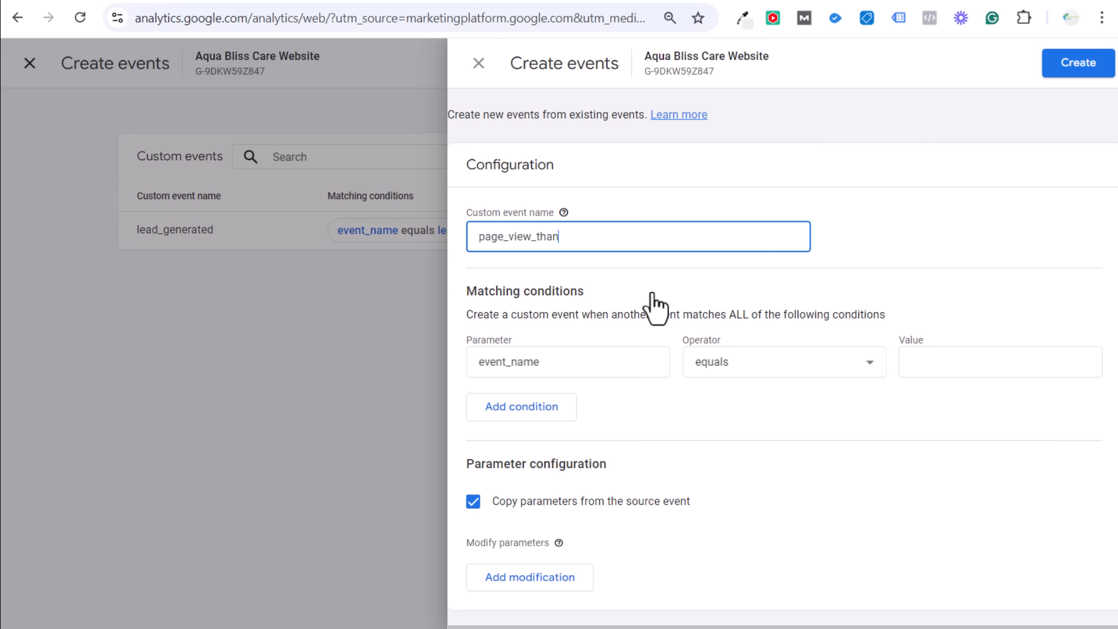
text(k_you)
drag(690, 242, 435, 240)
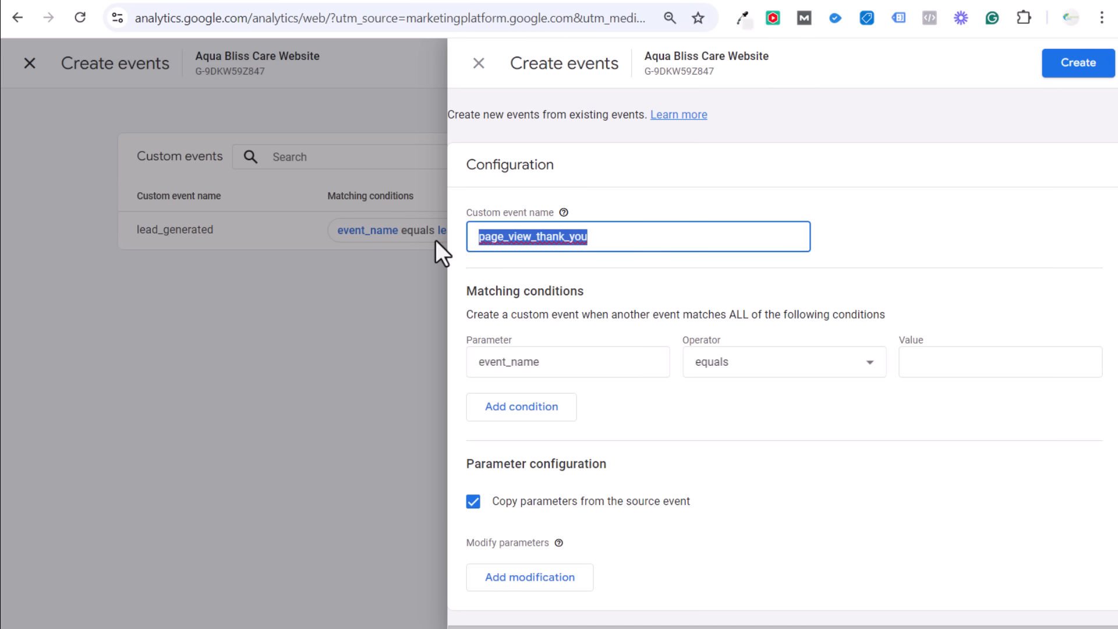
drag(634, 247, 466, 241)
click(610, 205)
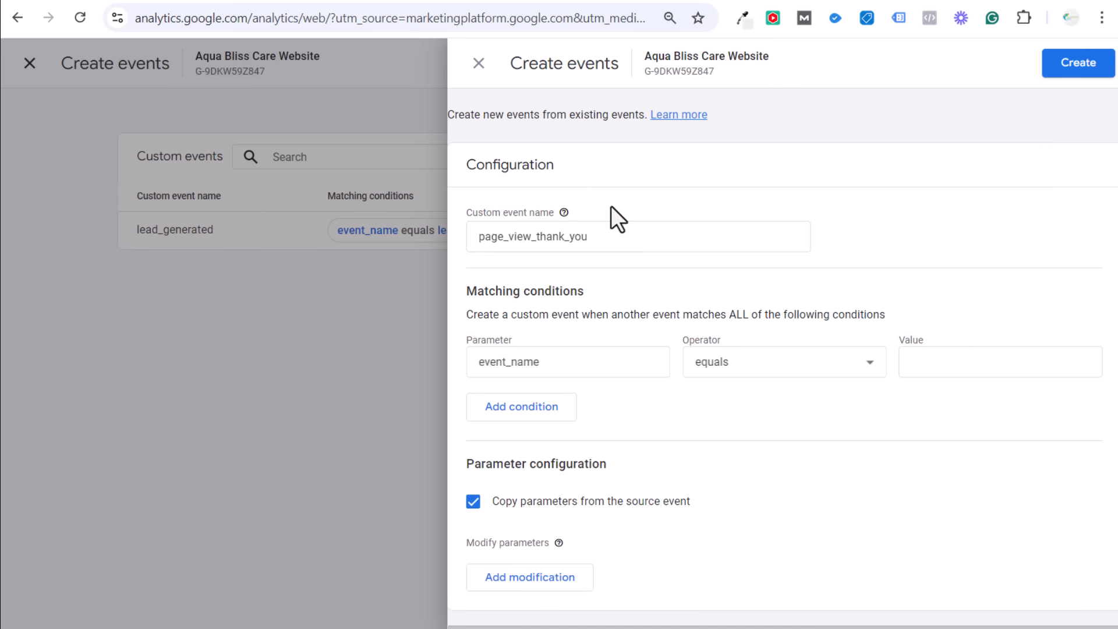
Replace the matching condition's parameter with page_location.
drag(571, 359, 365, 354)
click(528, 361)
double_click(532, 361)
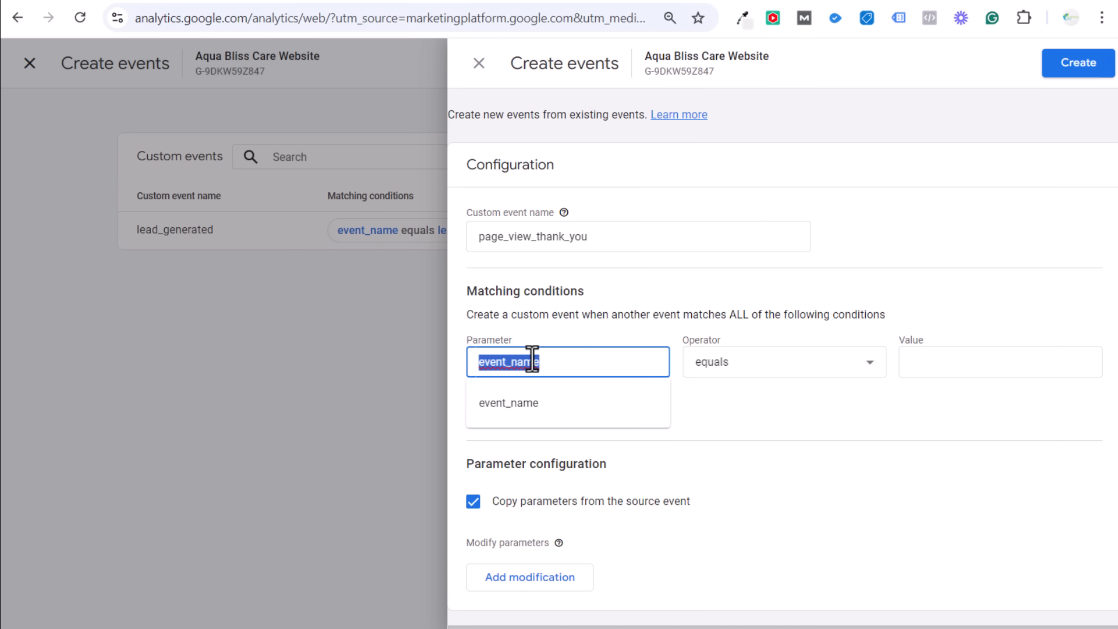
key(BackSpace)
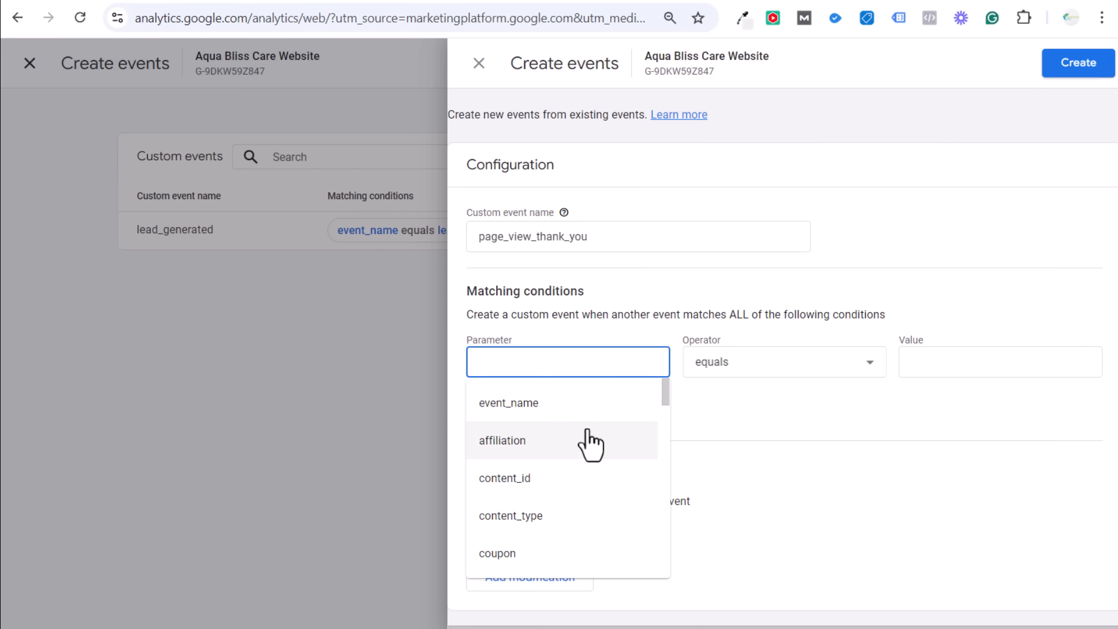
scroll(571, 483, down, 2)
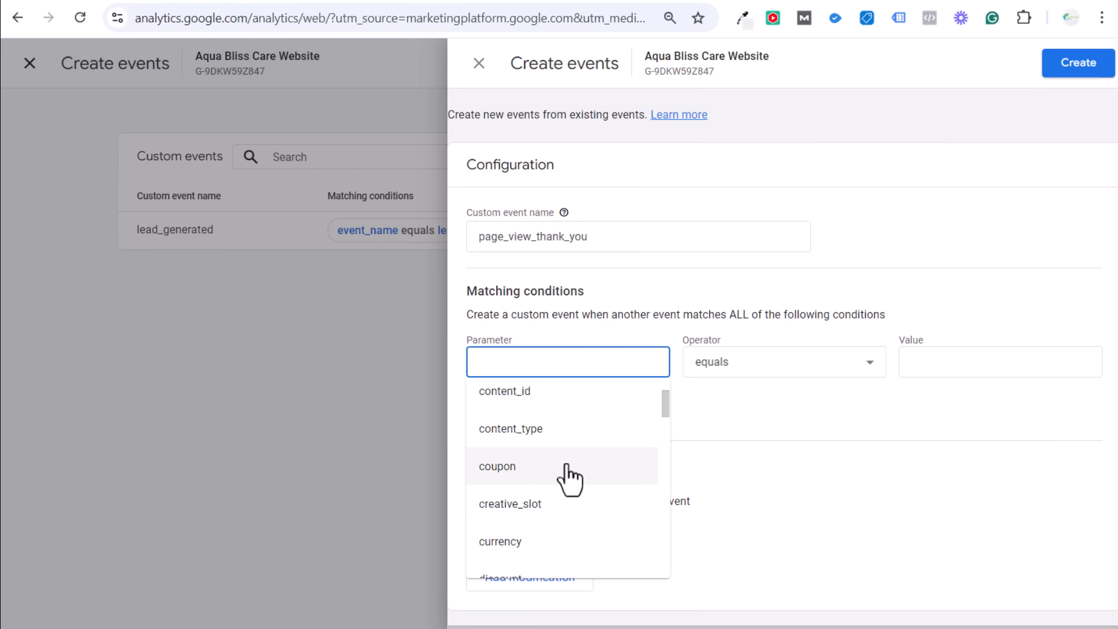
scroll(567, 474, down, 2)
scroll(591, 457, down, 4)
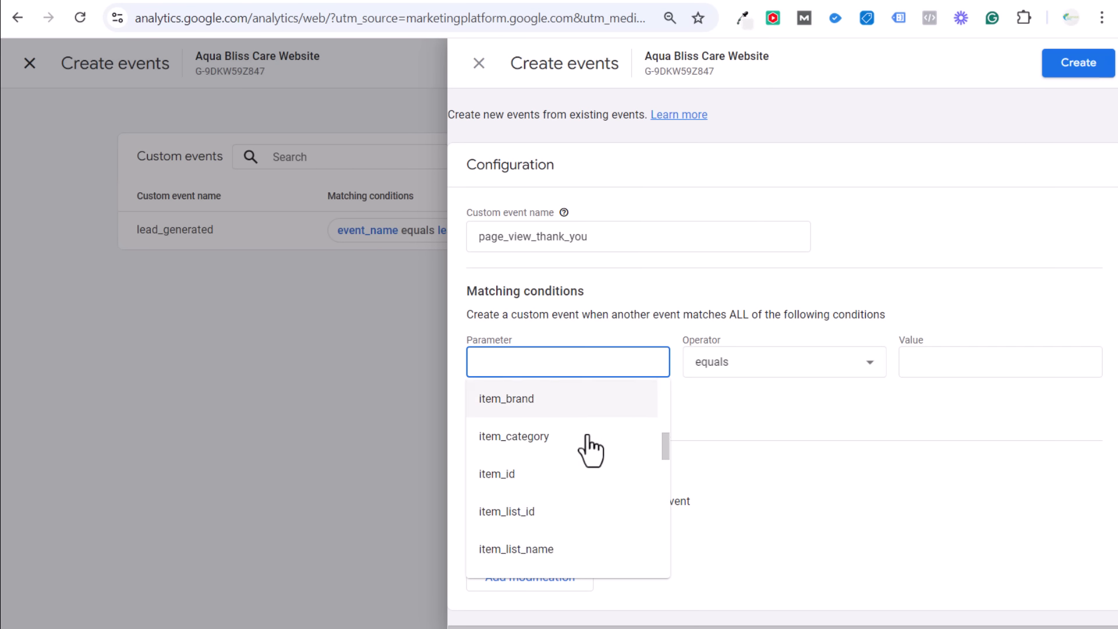
scroll(590, 448, down, 5)
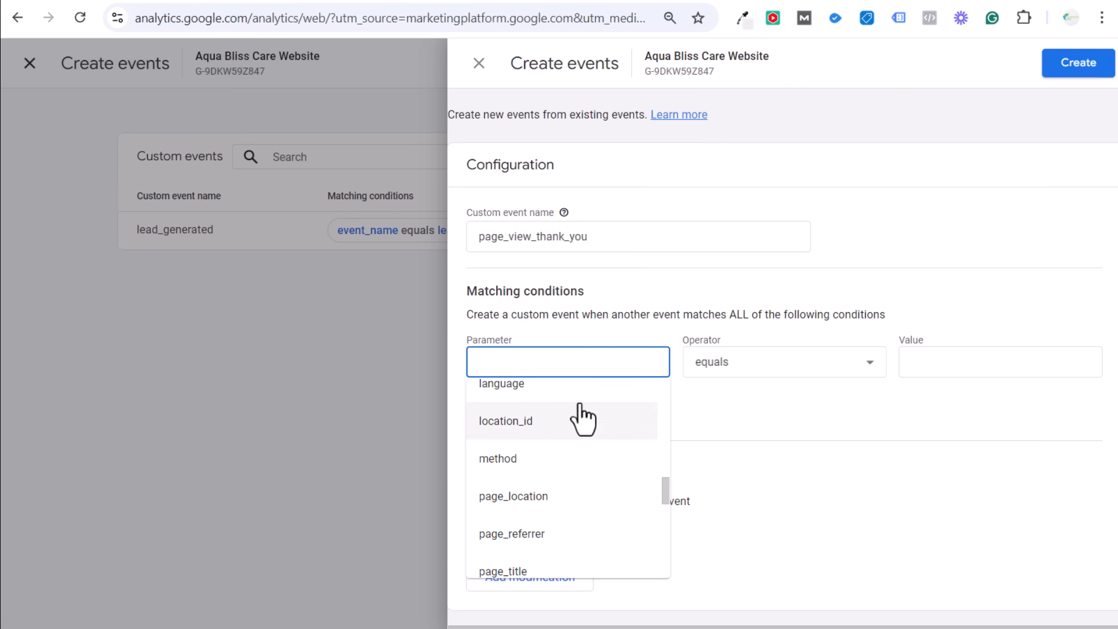
scroll(582, 419, down, 2)
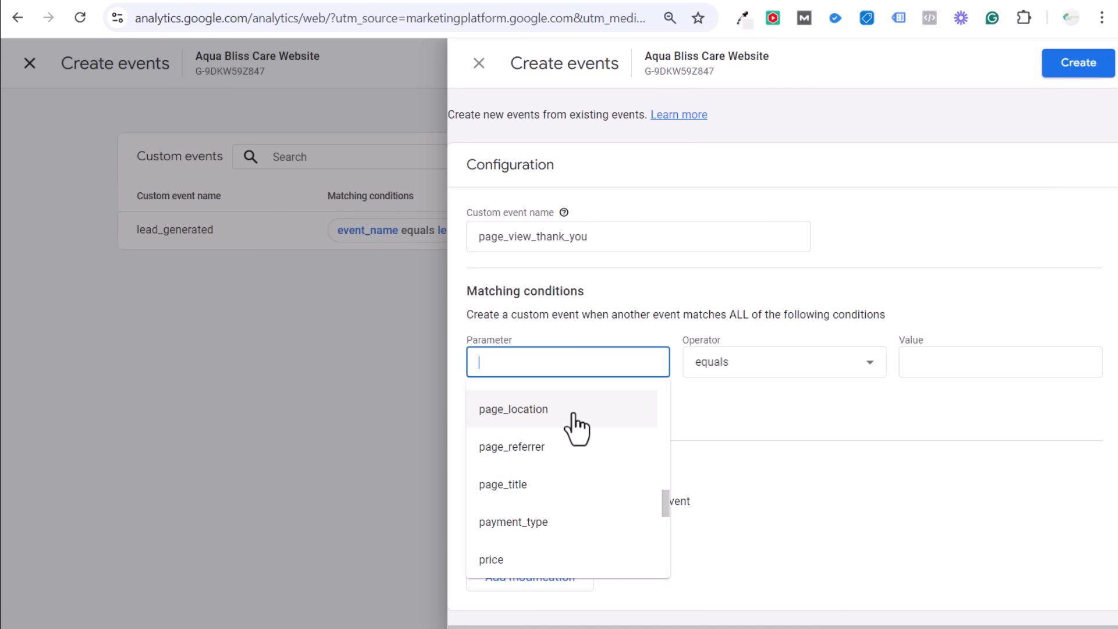
click(579, 414)
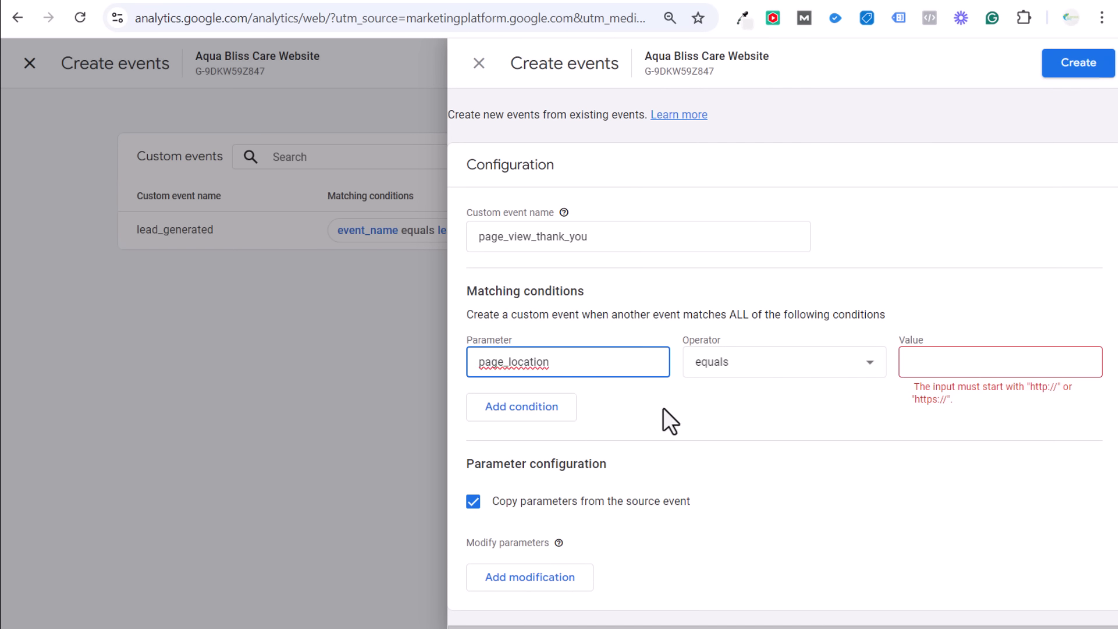
click(320, 1)
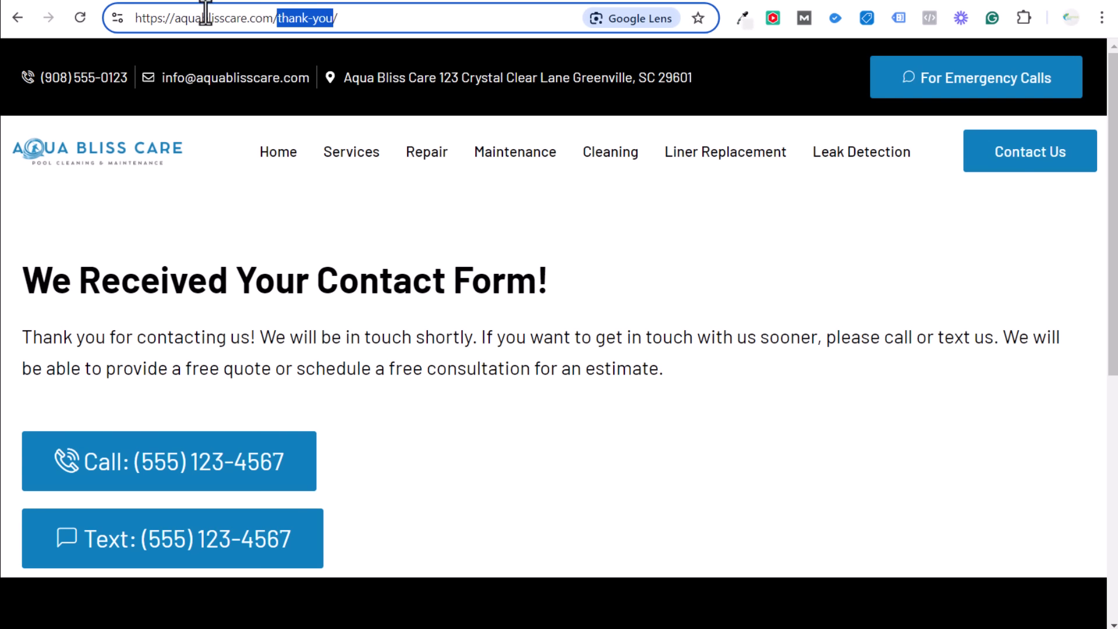
triple_click(252, 16)
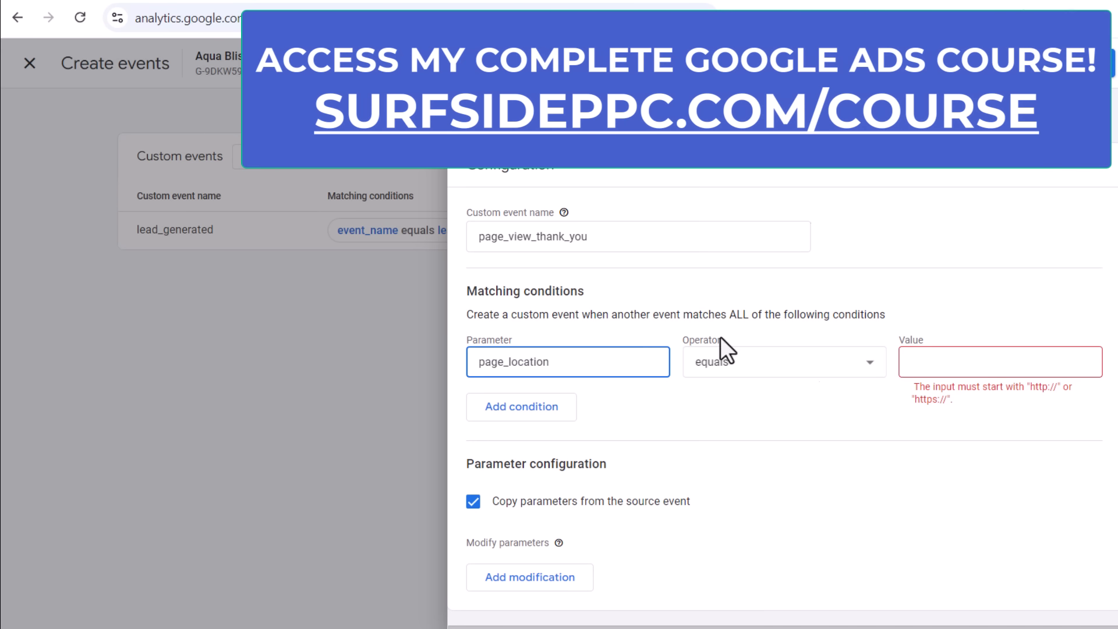
click(965, 365)
text(https://aquablisscare.com/thank-you/)
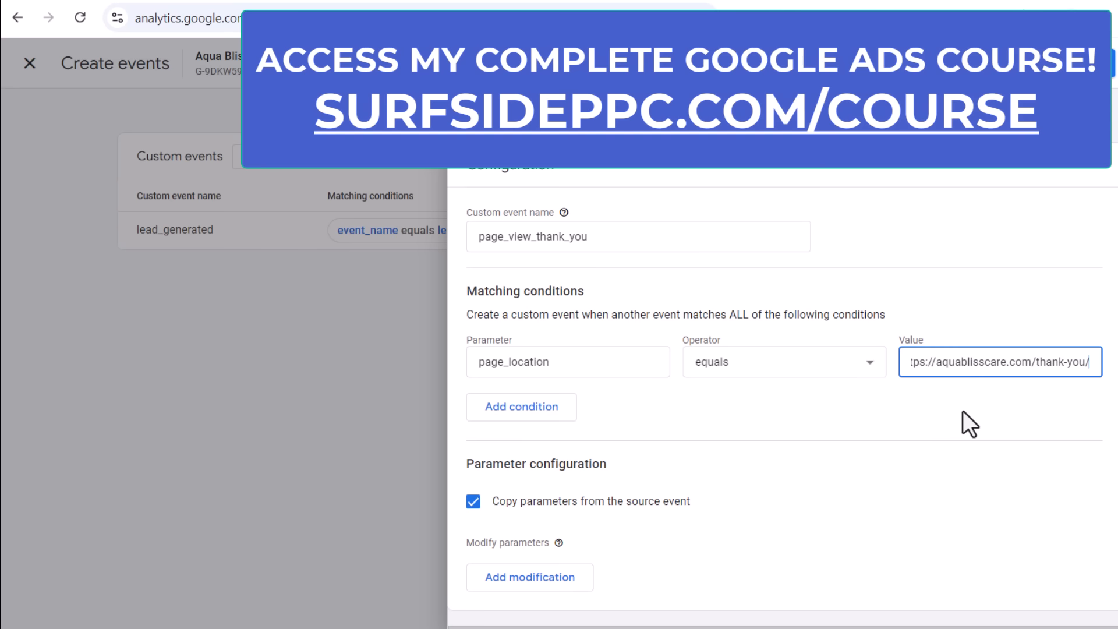
click(942, 432)
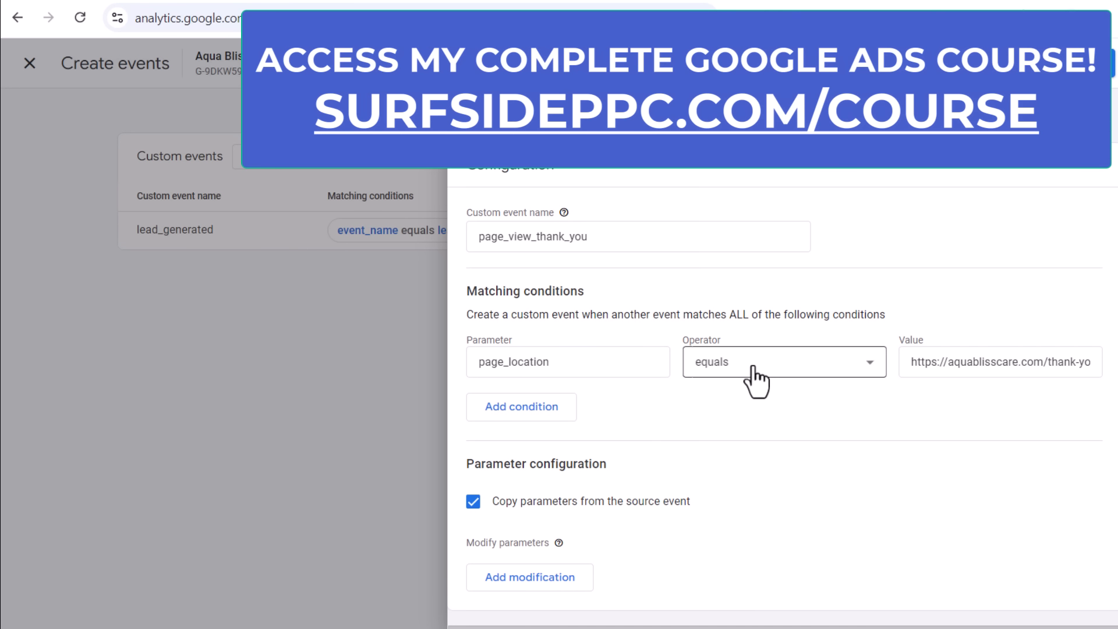
drag(988, 367, 1110, 379)
click(1016, 361)
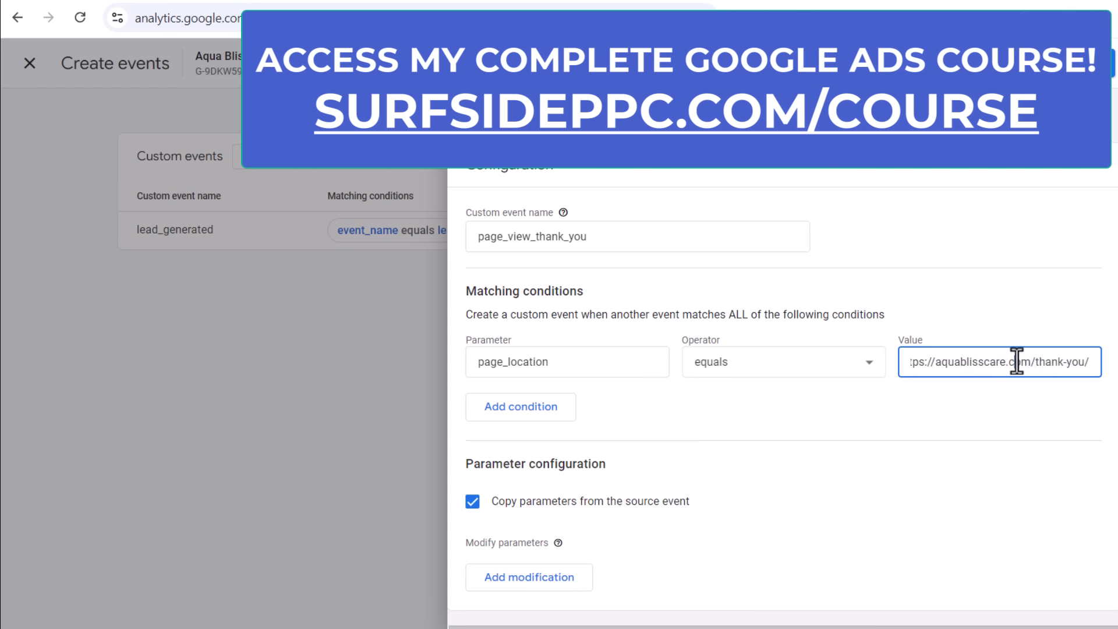
click(1002, 467)
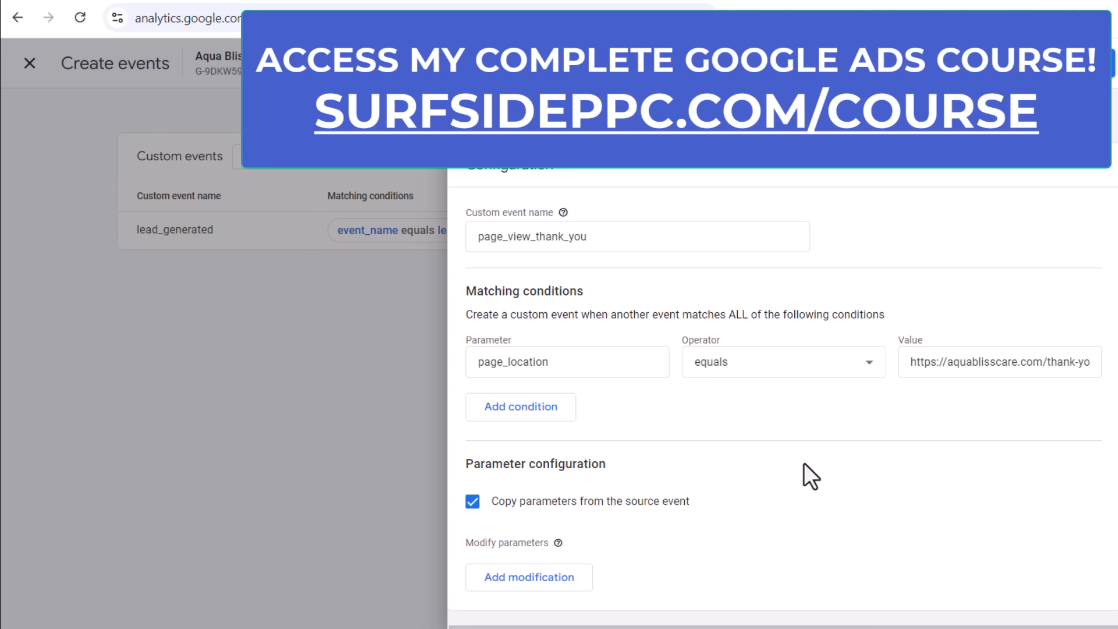
Change the condition's operator to contains and shorten its value to thank-you.
click(871, 363)
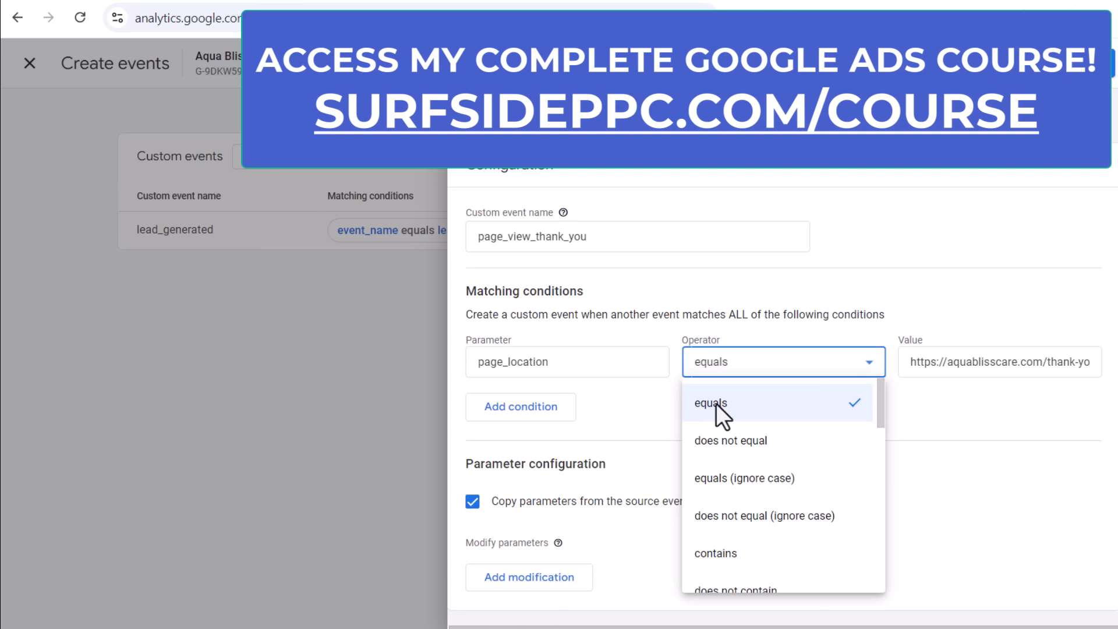
click(737, 555)
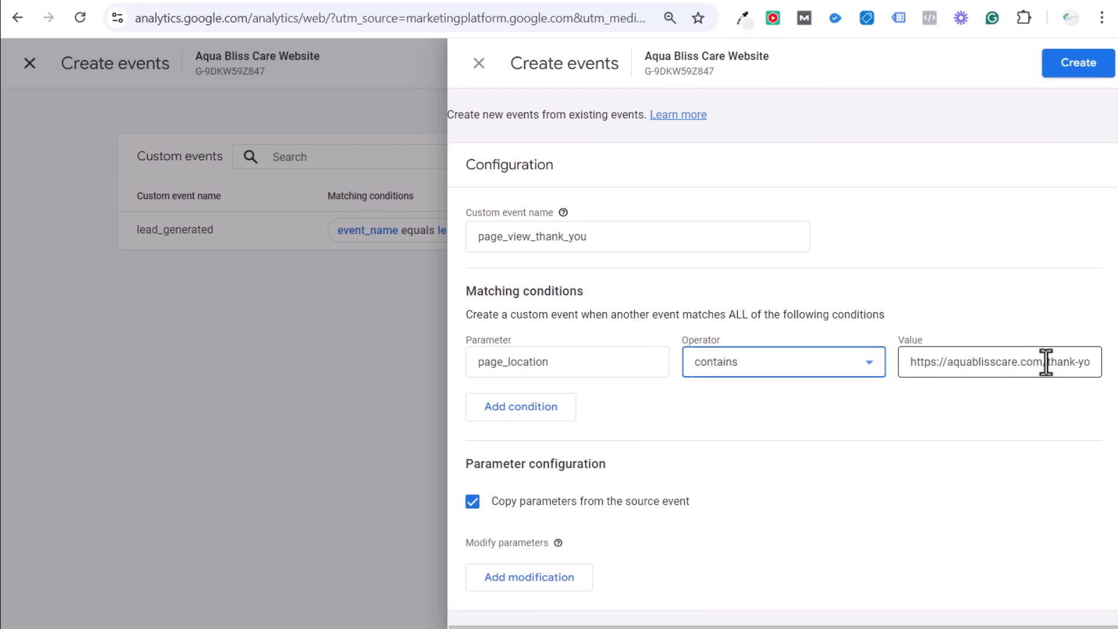
drag(1046, 362, 818, 373)
key(BackSpace)
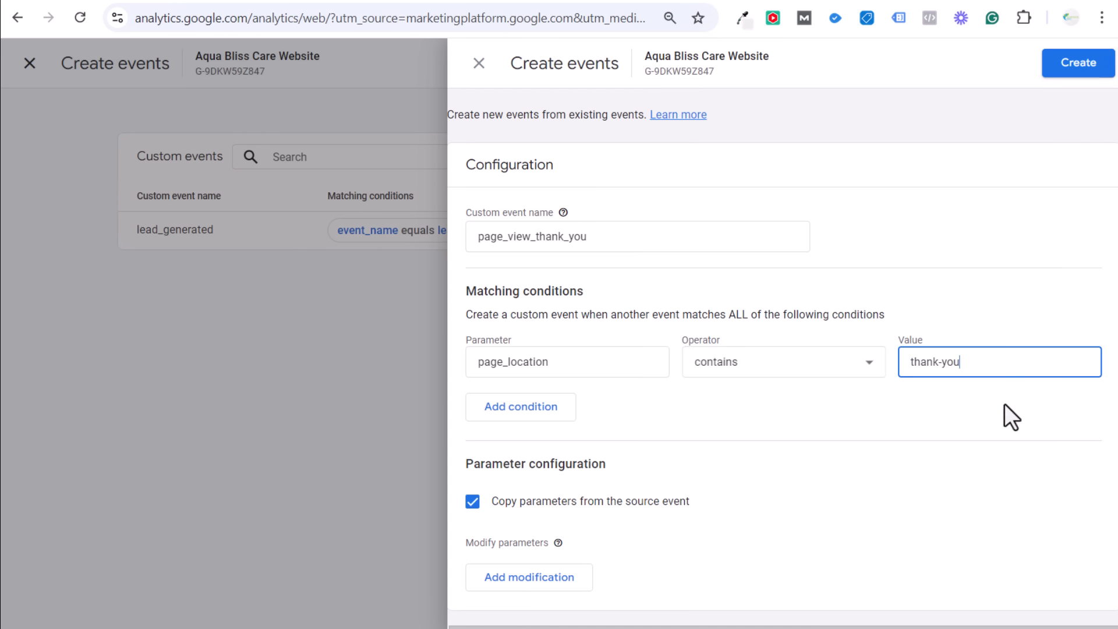
click(997, 450)
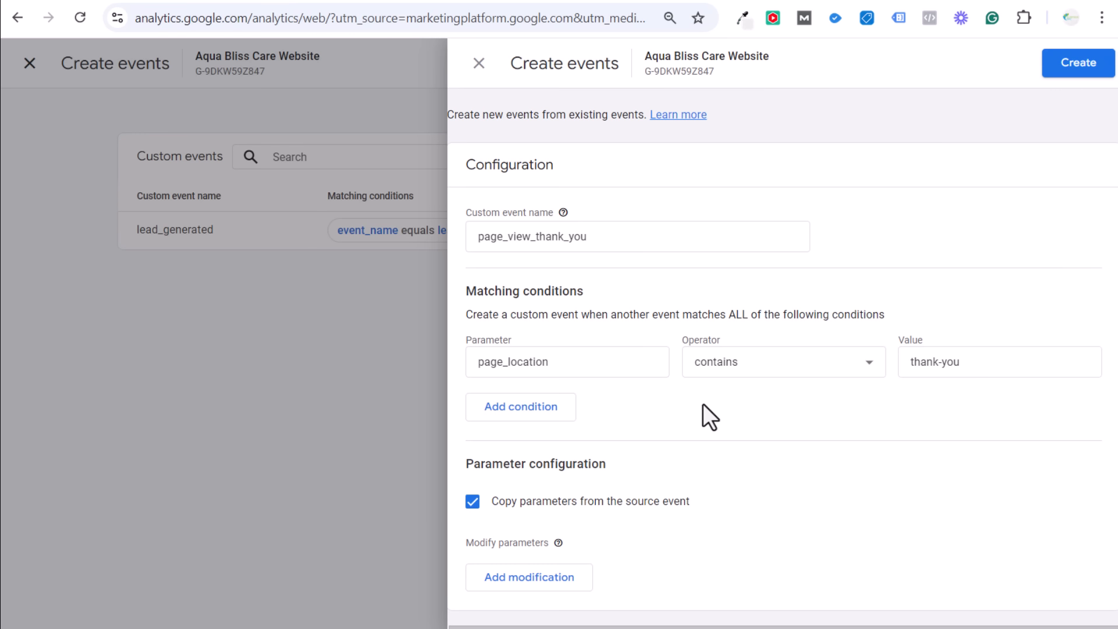
Check the website's confirmation page address, create the page_view_thank_you custom event, and return to a refreshed Events list.
click(311, 1)
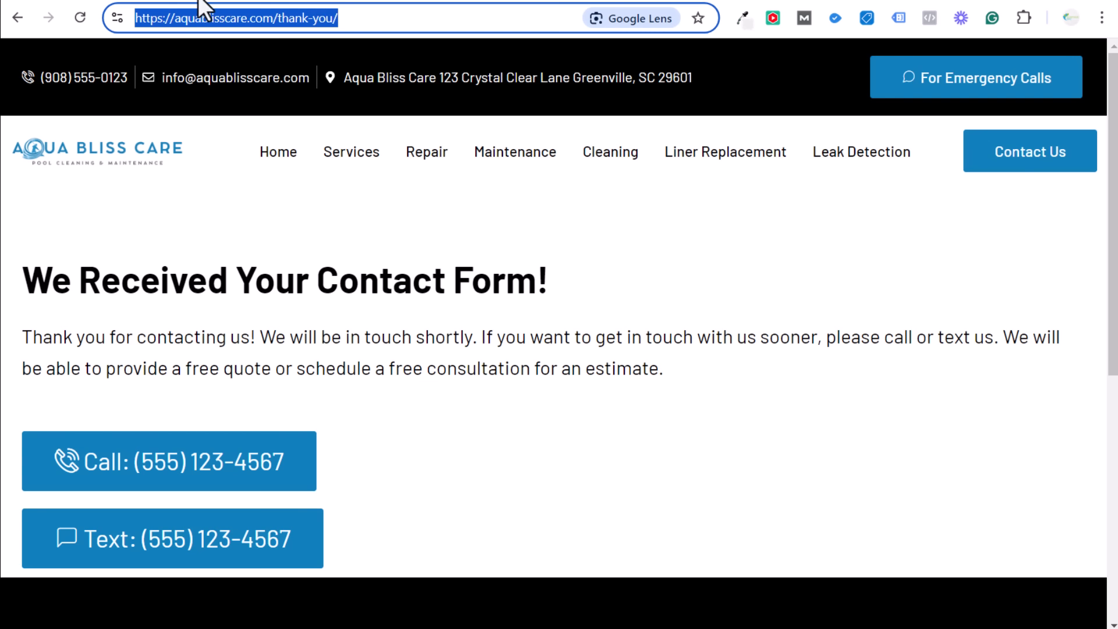
click(269, 2)
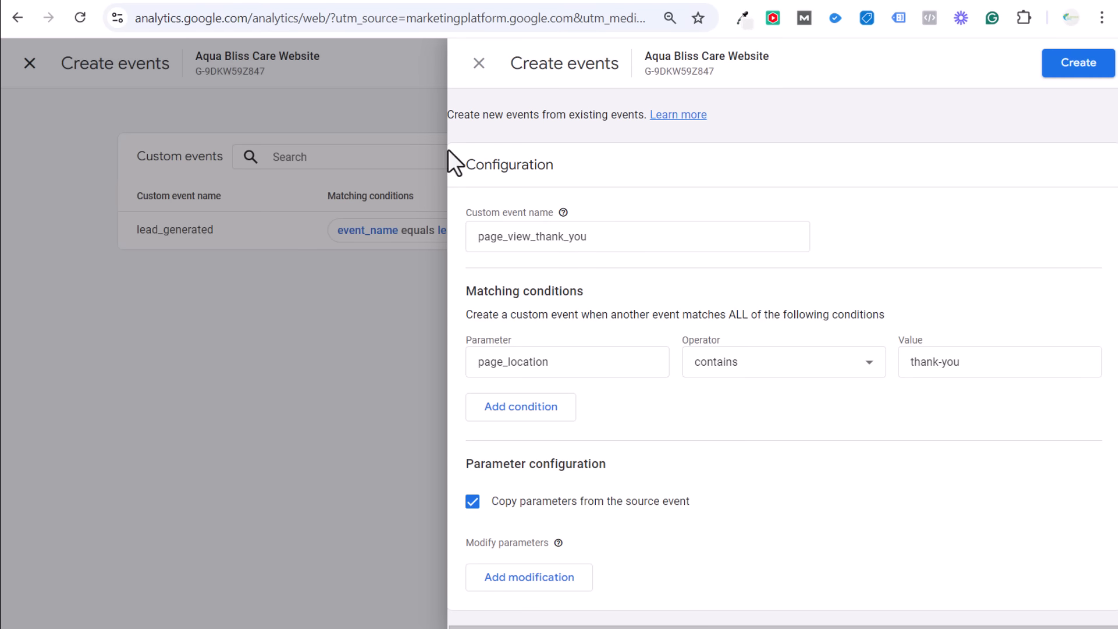
click(1080, 62)
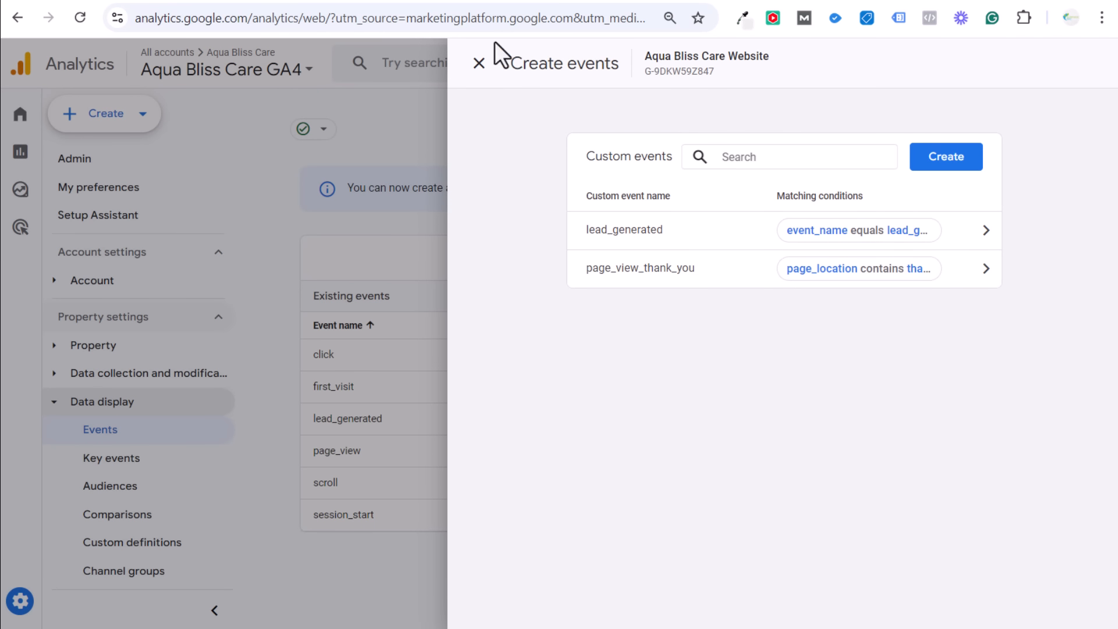
click(480, 63)
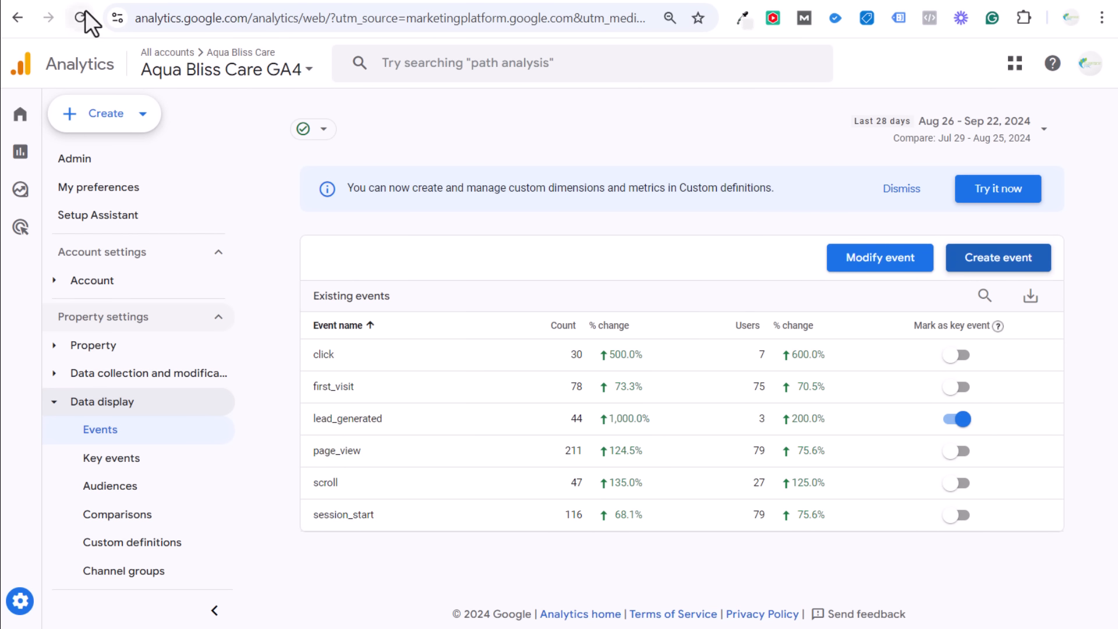
click(85, 11)
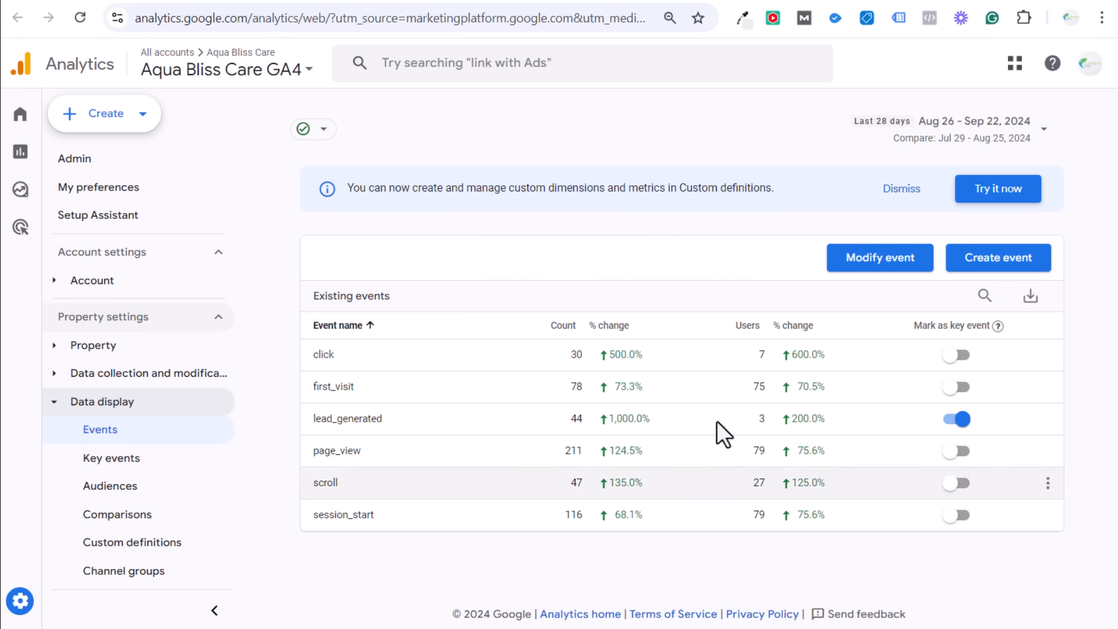
Create a new key event named page_view_thank_you in the property's Key events list.
click(154, 459)
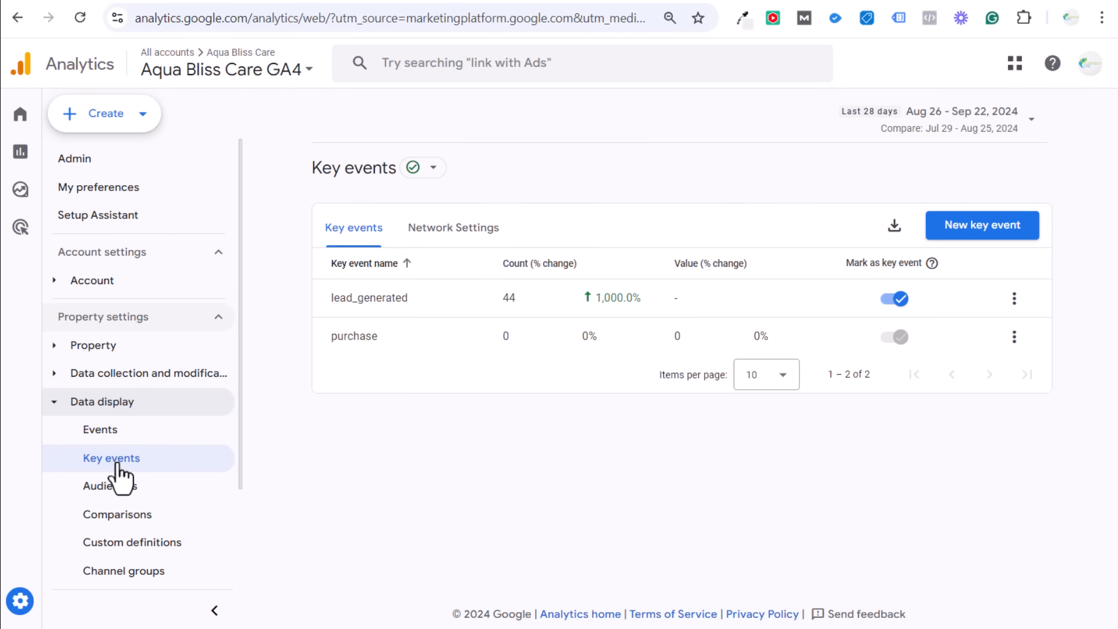
click(973, 229)
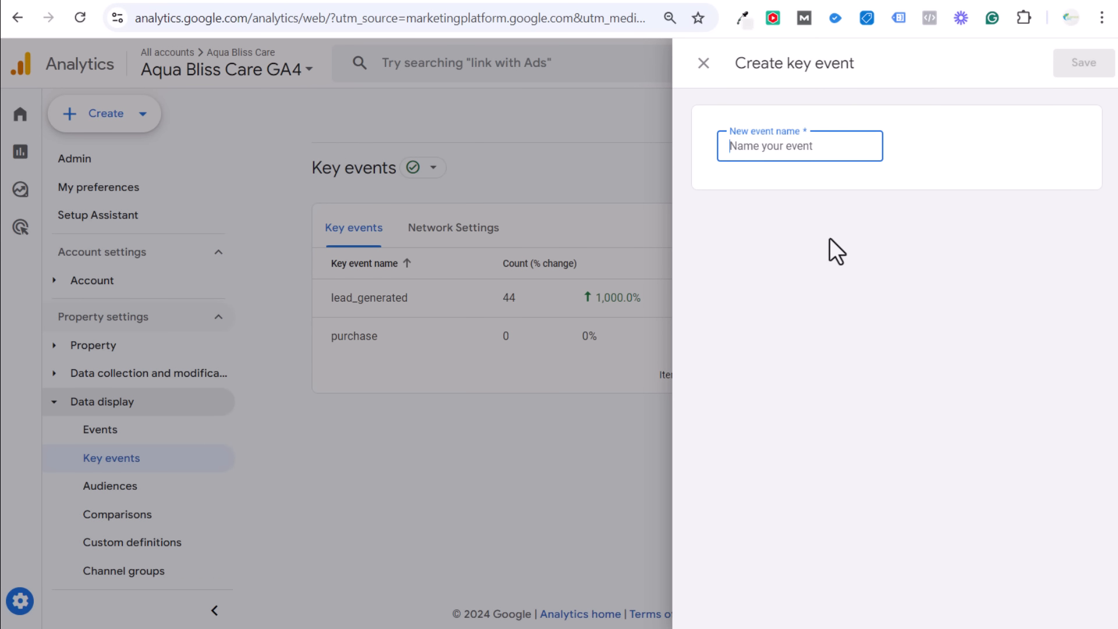
text(page_view)
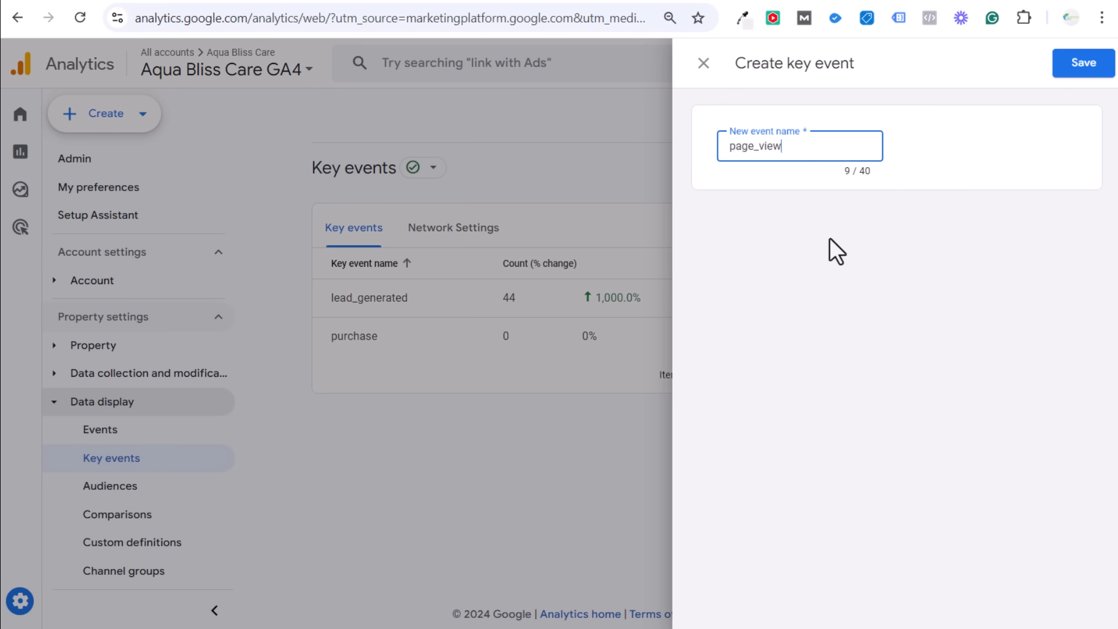
text(_thank_you)
drag(863, 147, 664, 172)
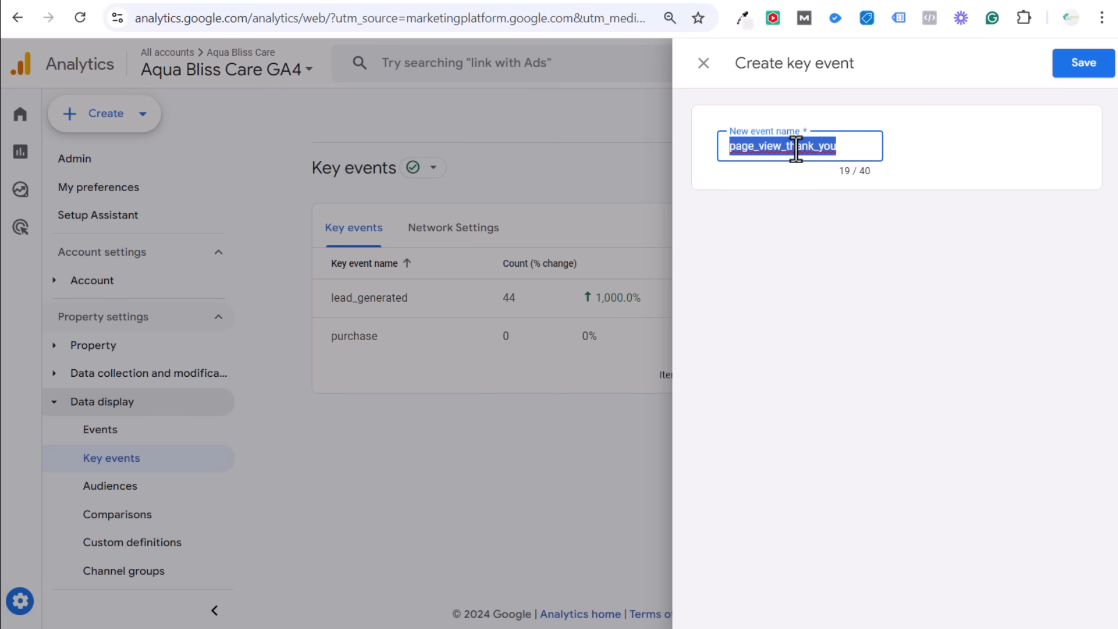
click(1086, 68)
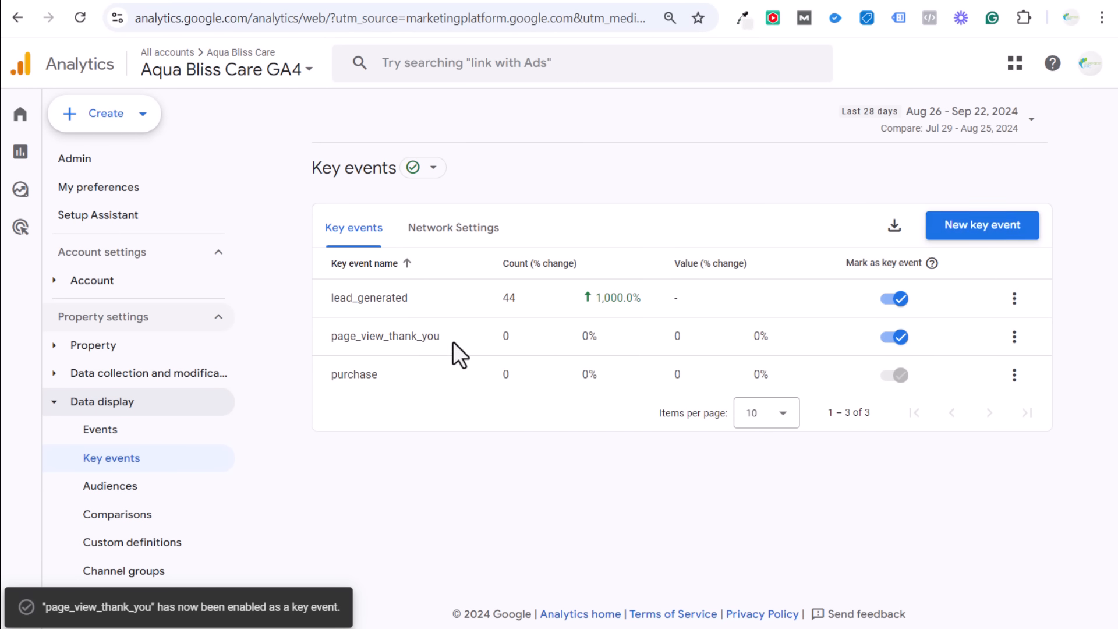
drag(452, 340, 327, 341)
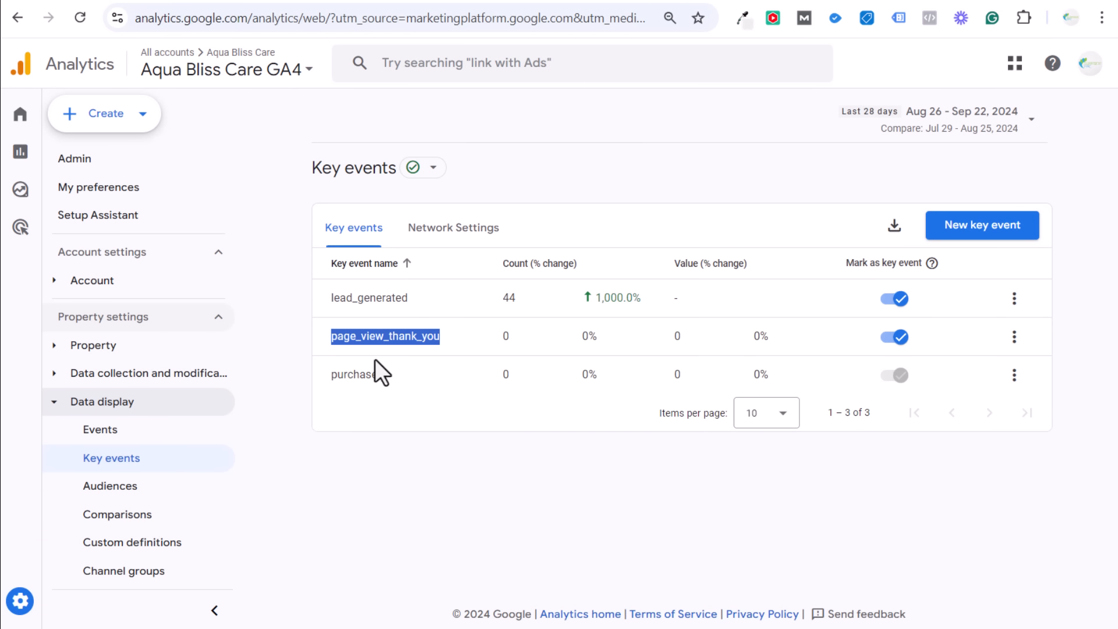
Reopen the page_view_thank_you custom event and compare its name and matching condition with the website's confirmation page address.
click(143, 437)
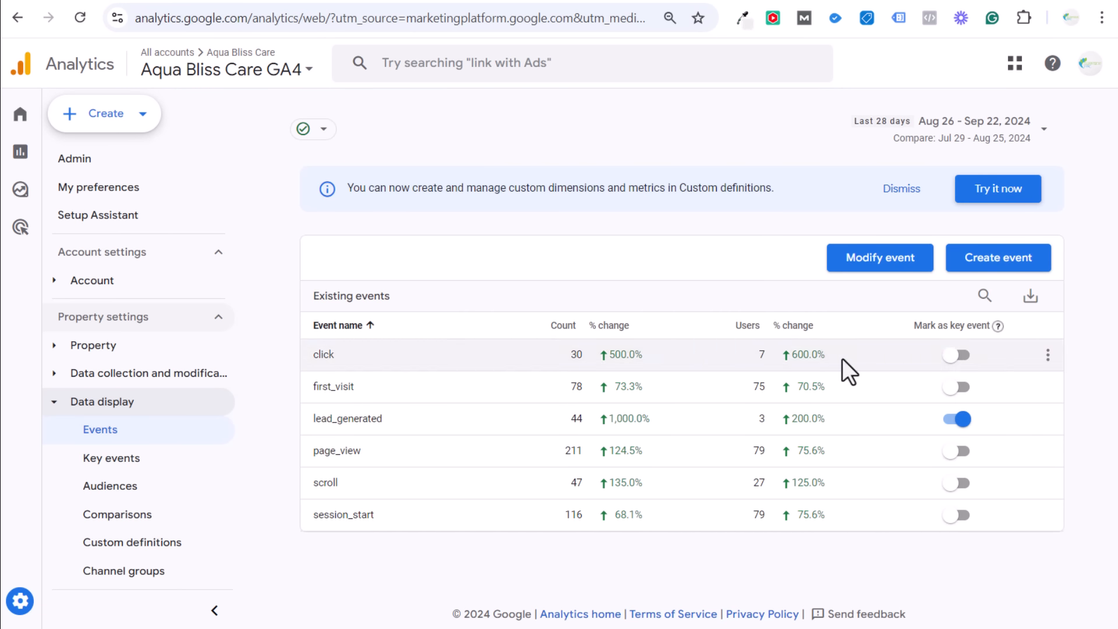
click(990, 265)
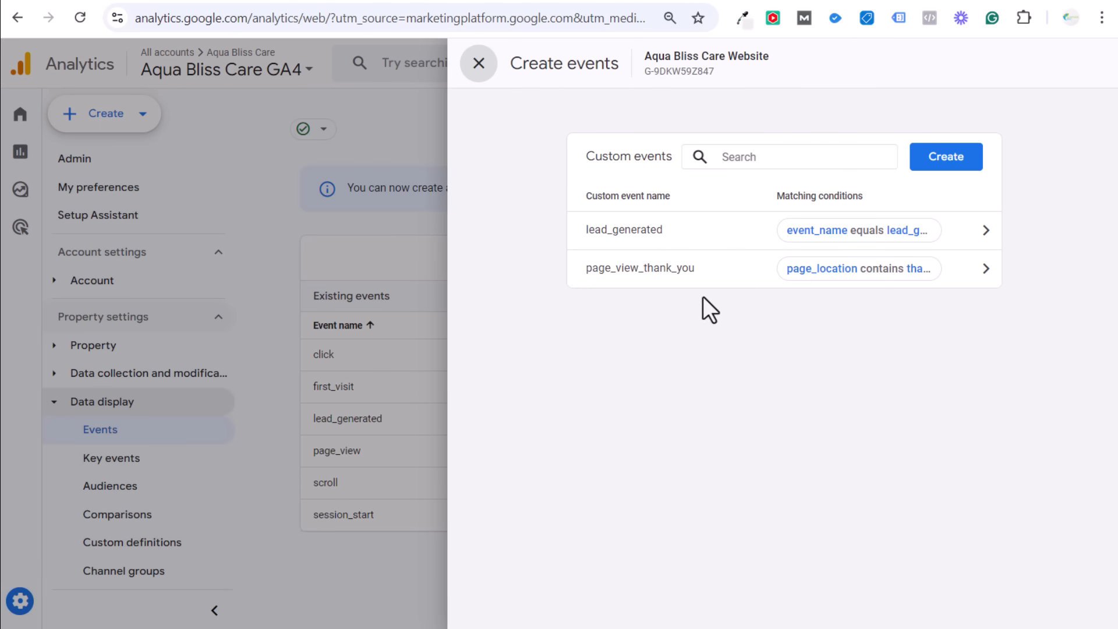
click(652, 294)
drag(606, 244, 466, 239)
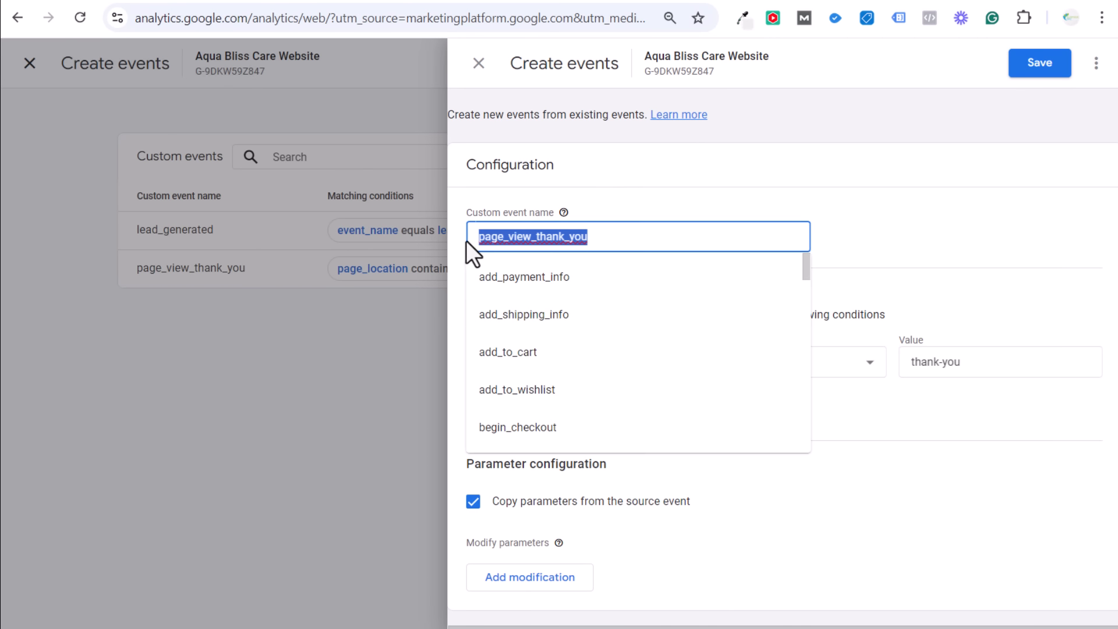
click(812, 171)
click(306, 1)
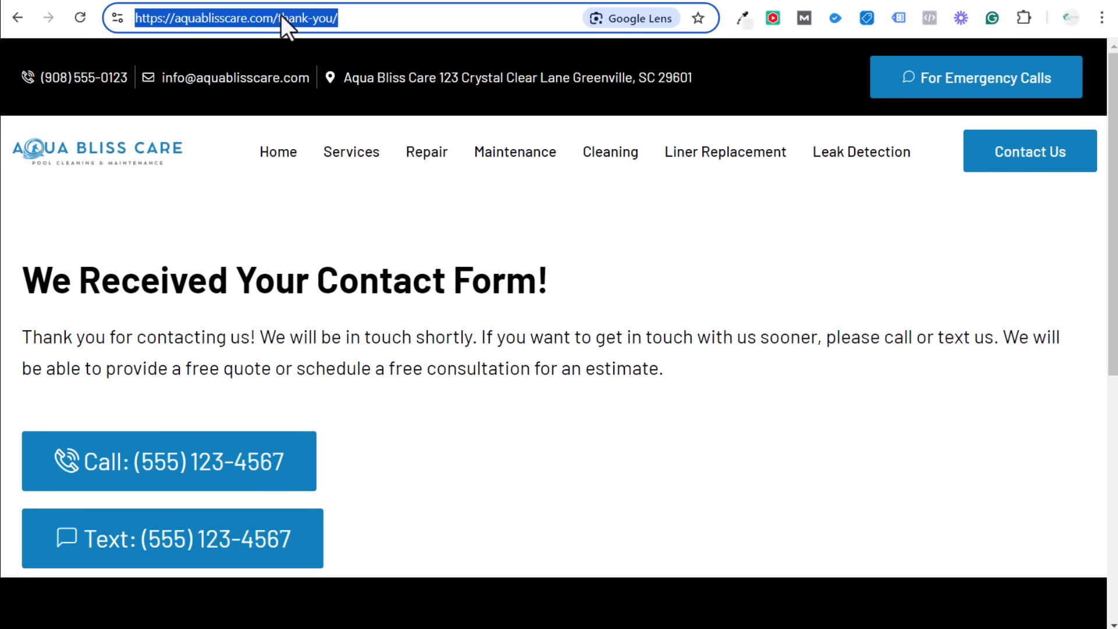
click(250, 1)
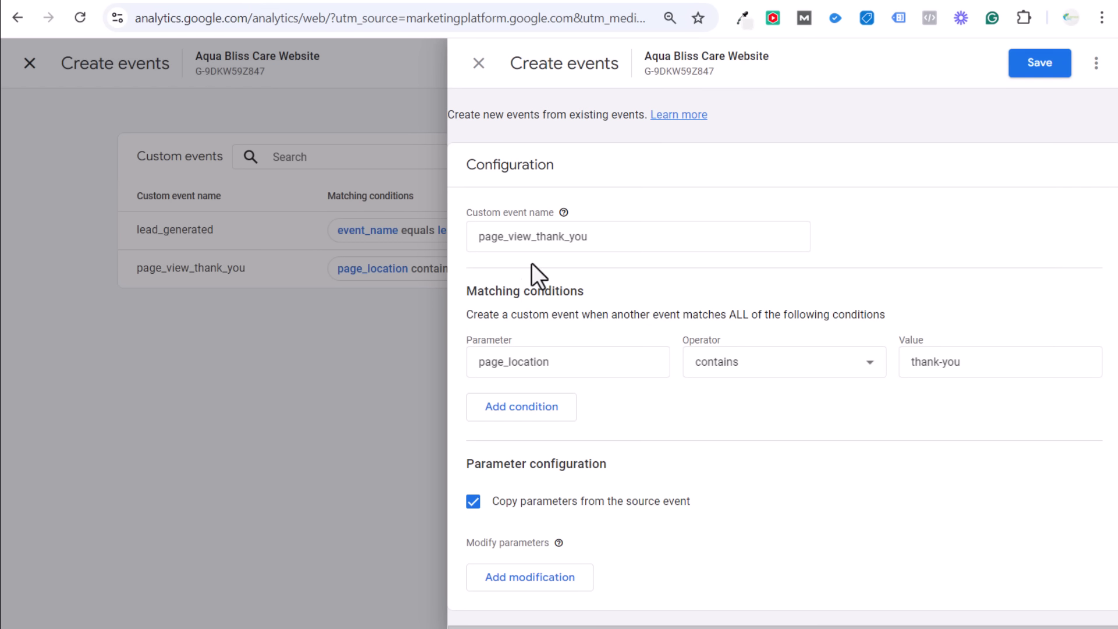
double_click(606, 241)
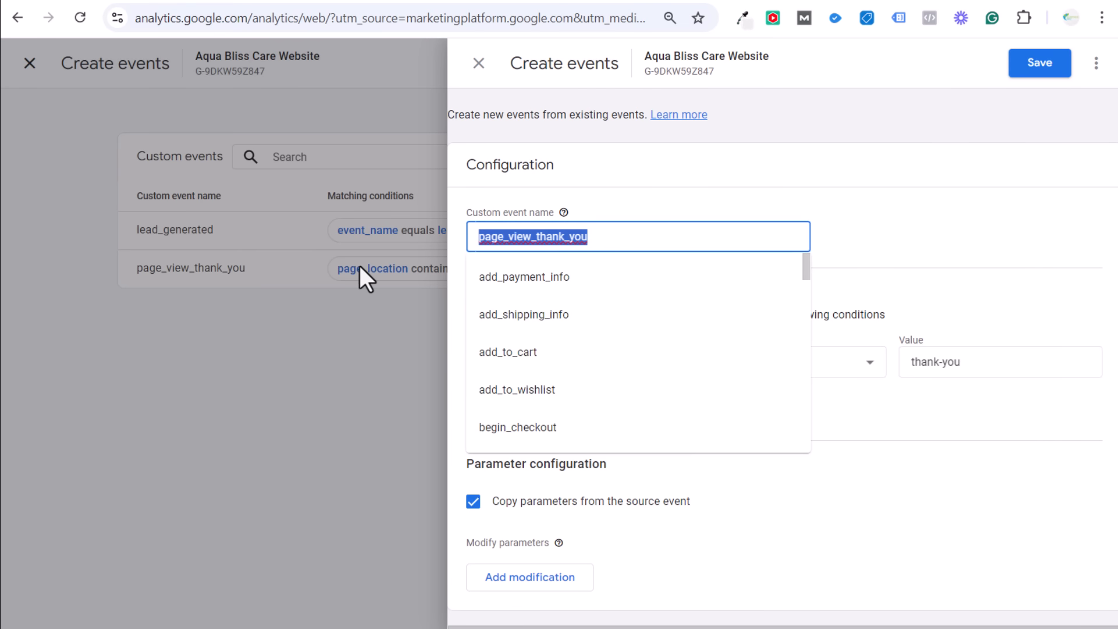
click(722, 242)
click(896, 236)
click(618, 364)
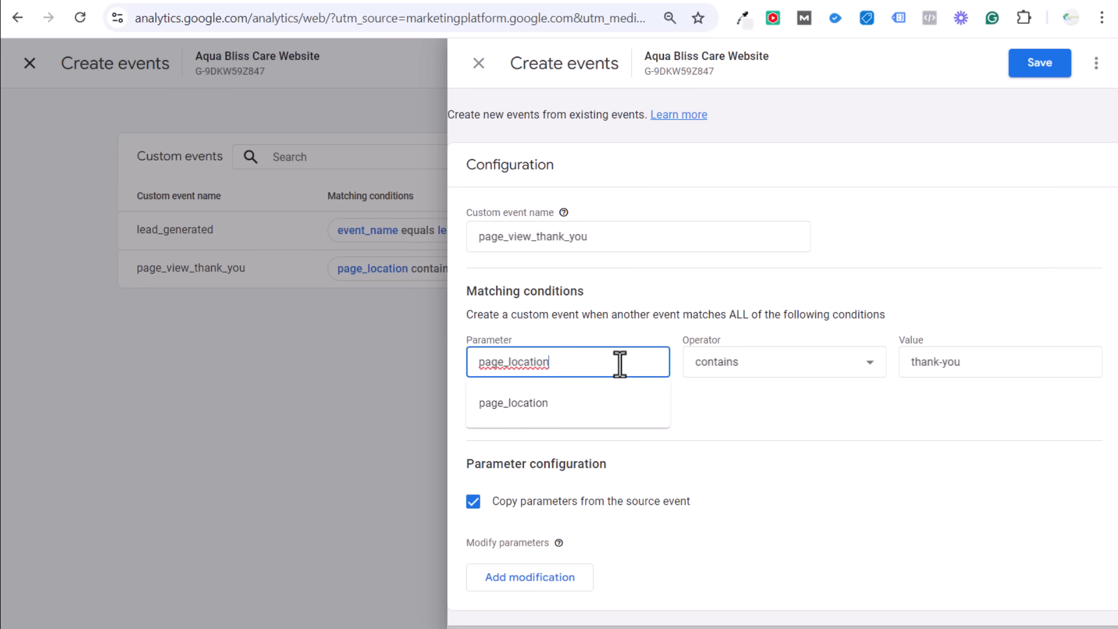
Close the custom event configuration without changes and check the page_view_thank_you entry in the property's Key events list.
click(478, 62)
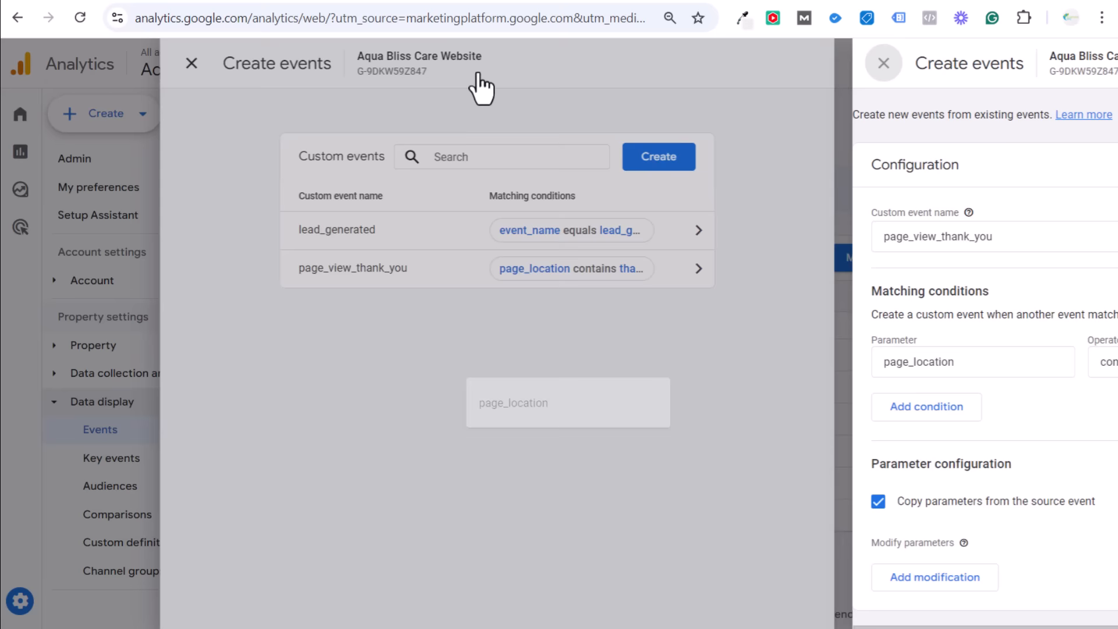
click(477, 65)
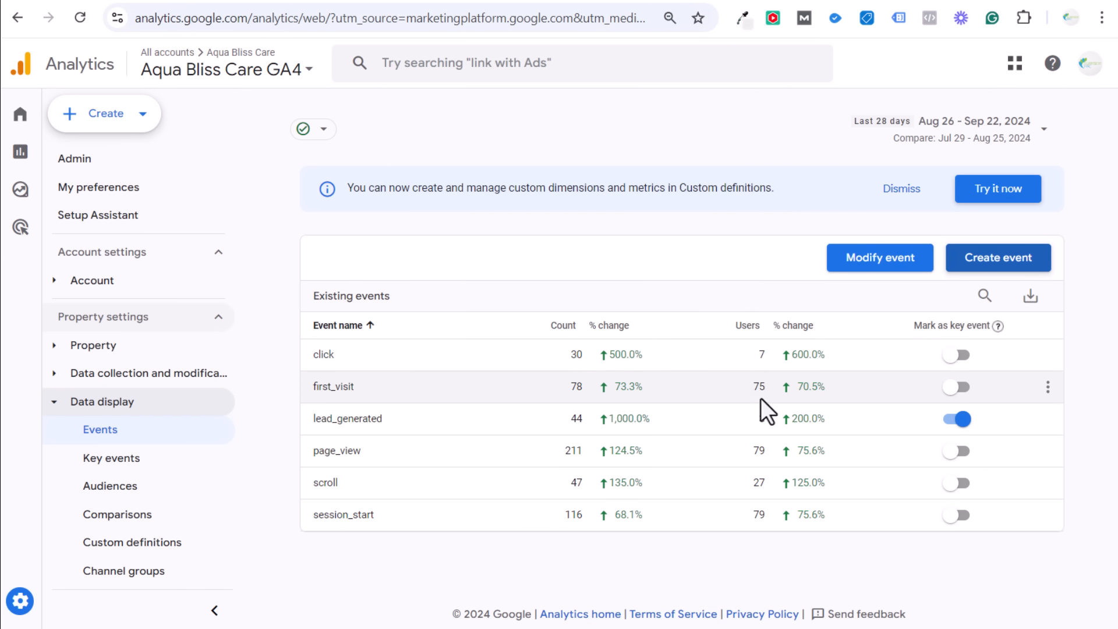
click(117, 459)
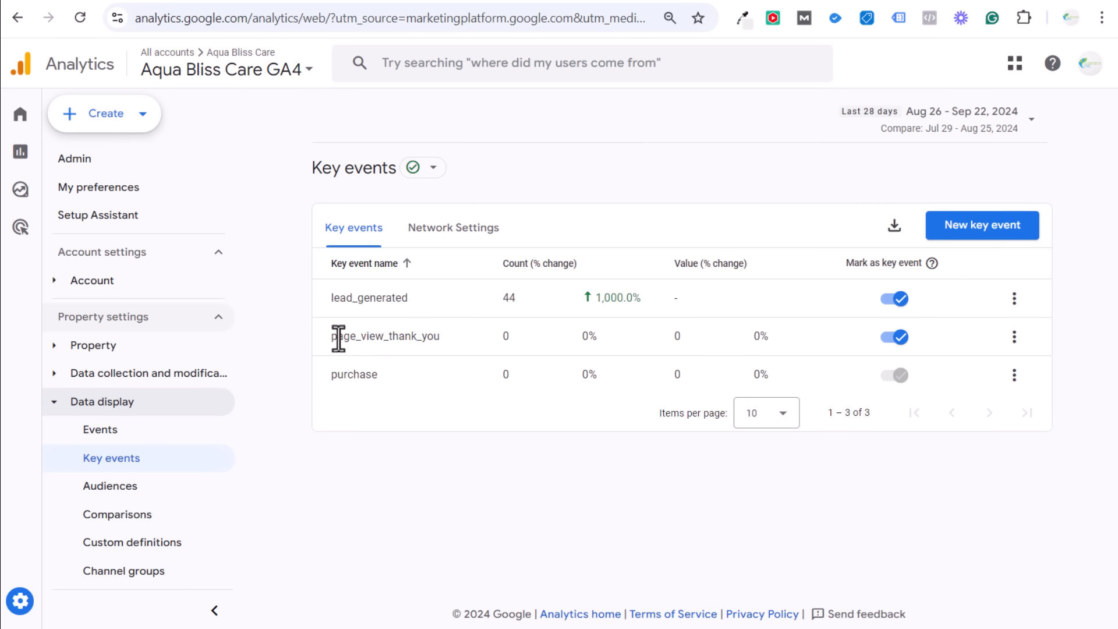
drag(440, 338, 334, 344)
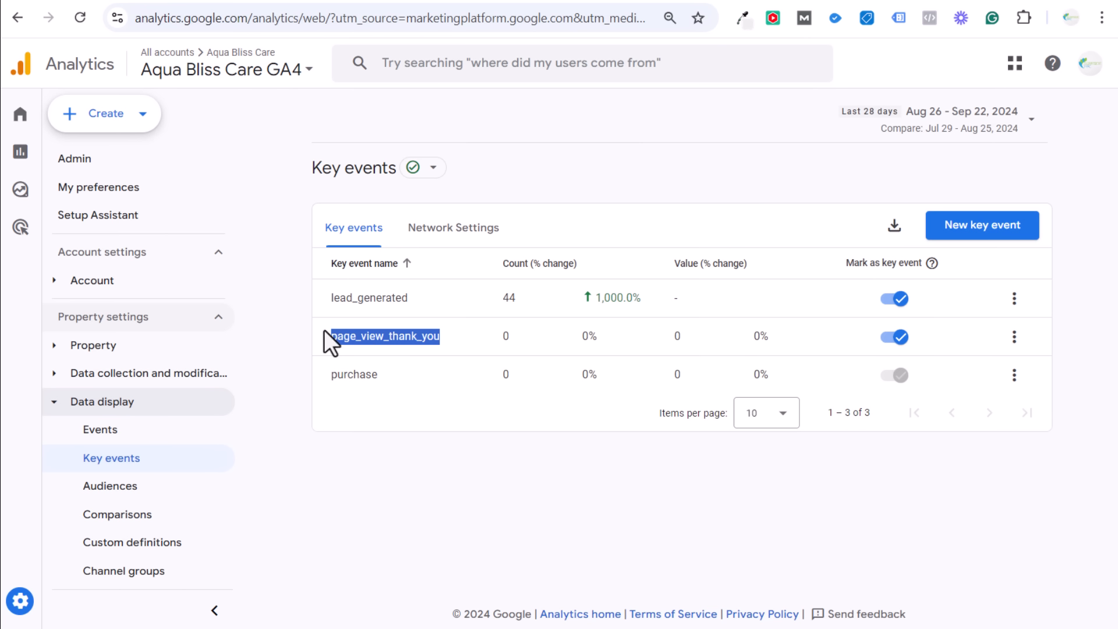
click(378, 342)
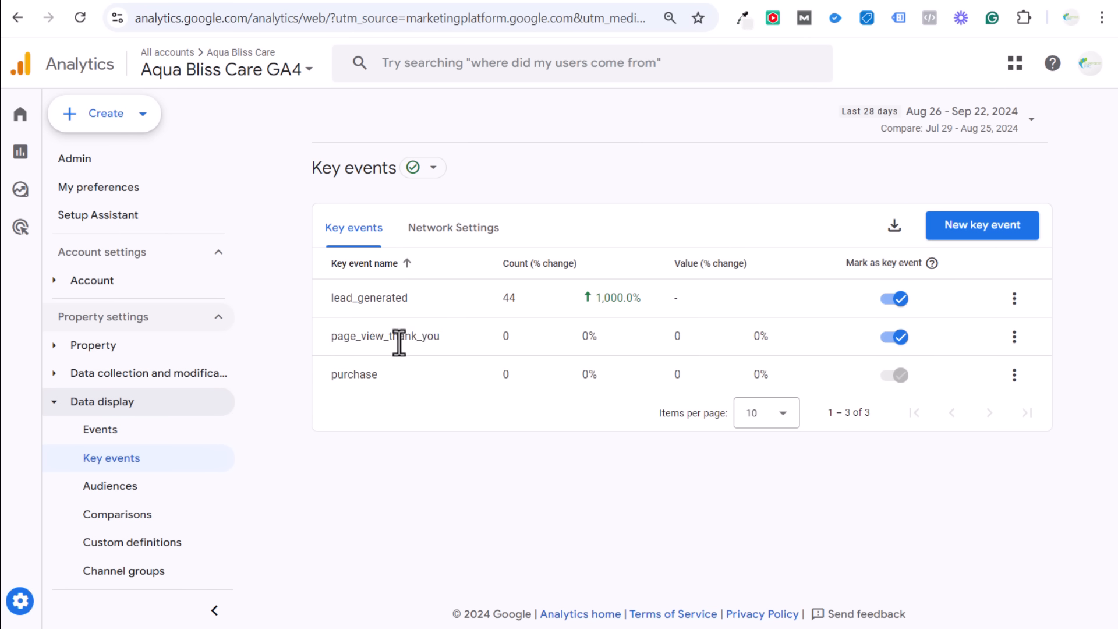
Switch to Google Ads and examine the Google tag, connected products and featured products in the Data manager.
click(233, 3)
scroll(386, 281, up, 10)
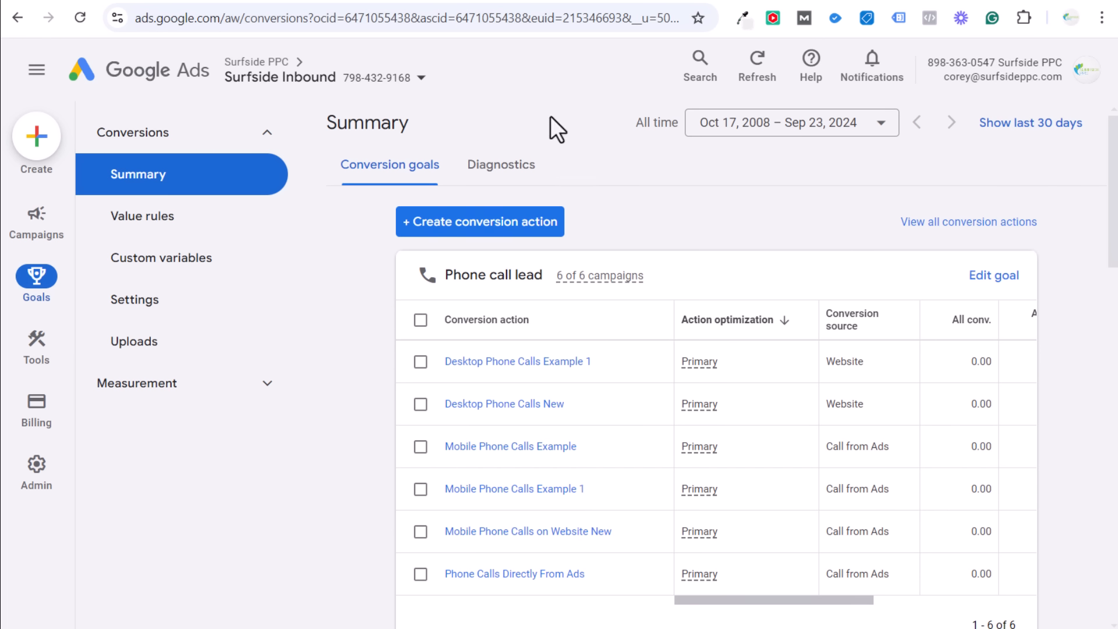
mouse_move(24, 354)
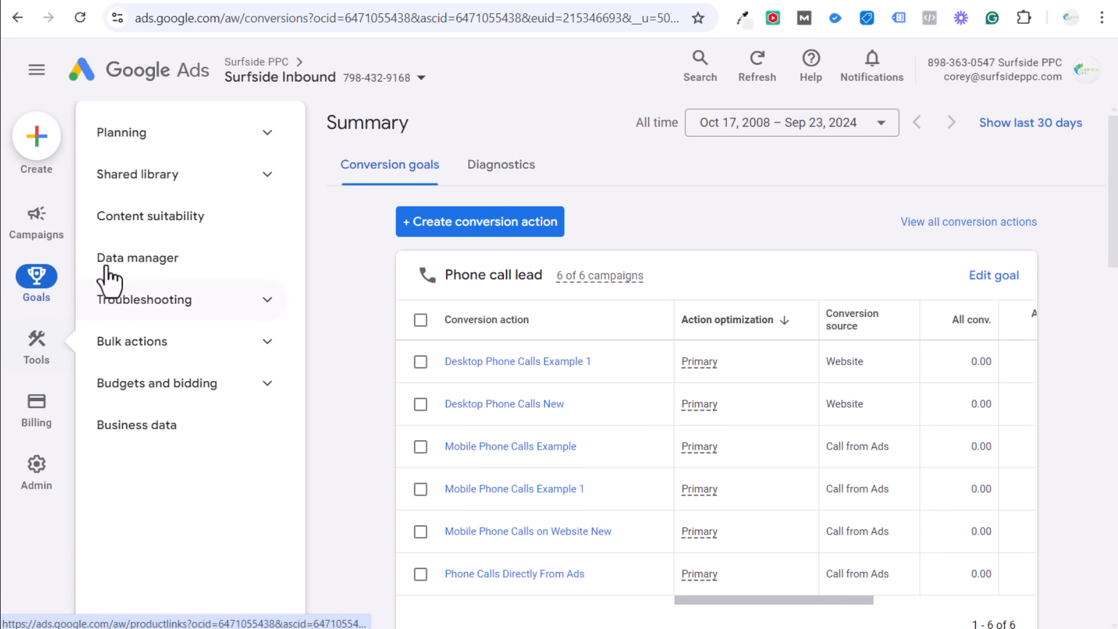
click(143, 269)
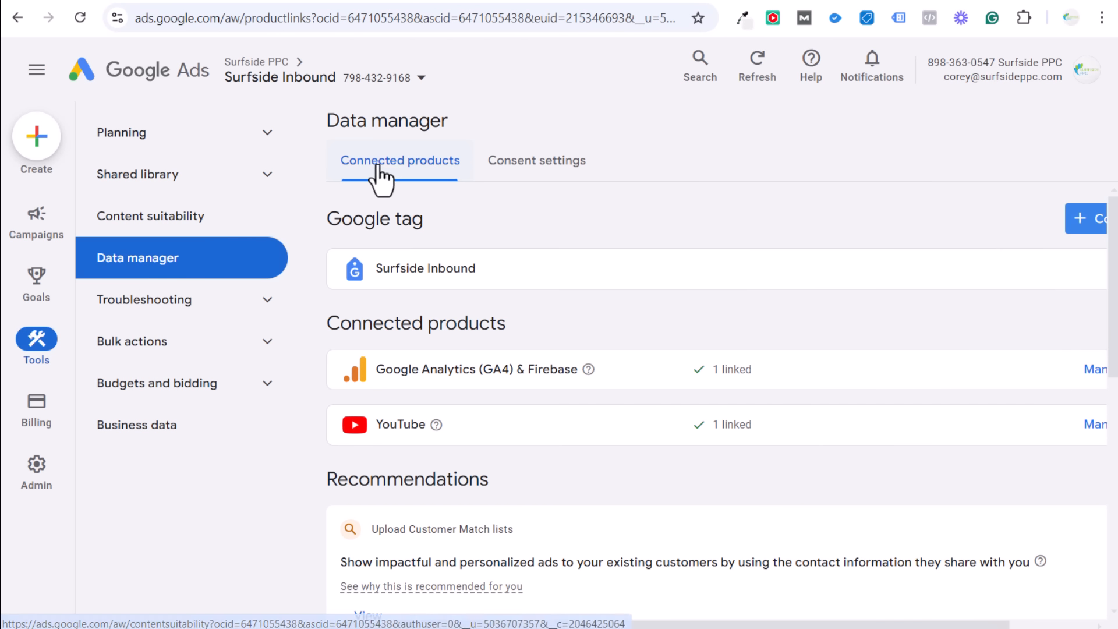
triple_click(393, 232)
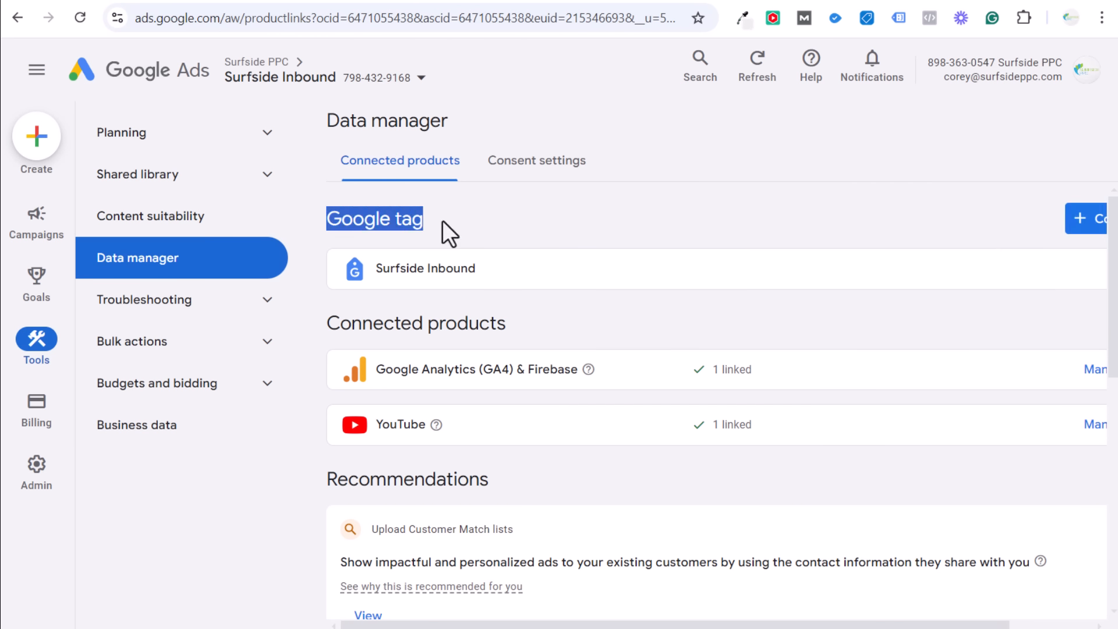
scroll(528, 221, down, 6)
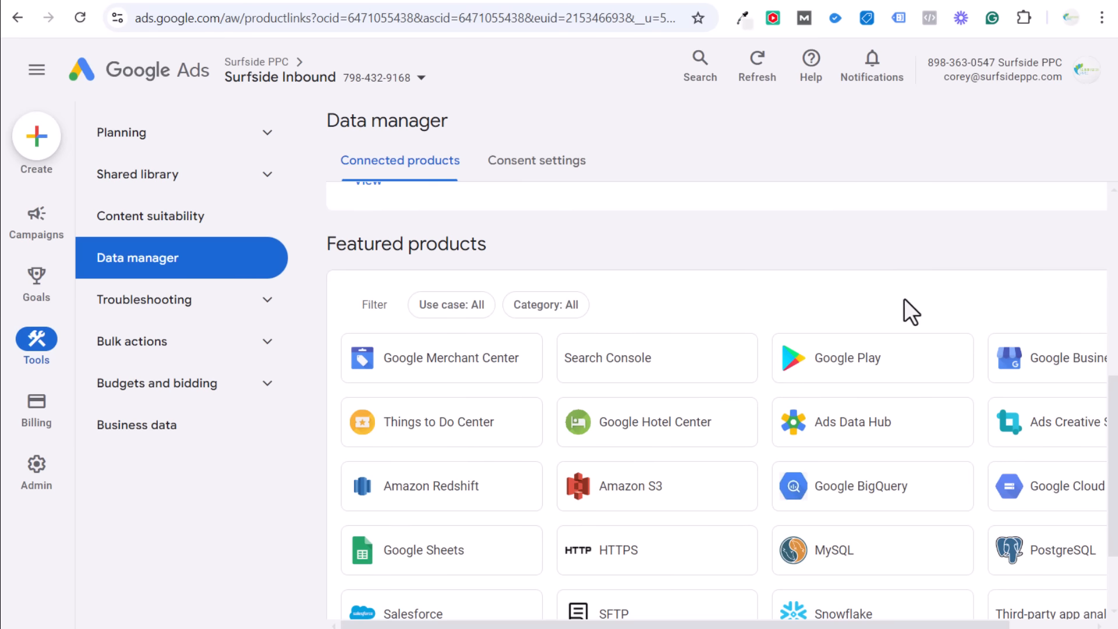
scroll(904, 300, down, 2)
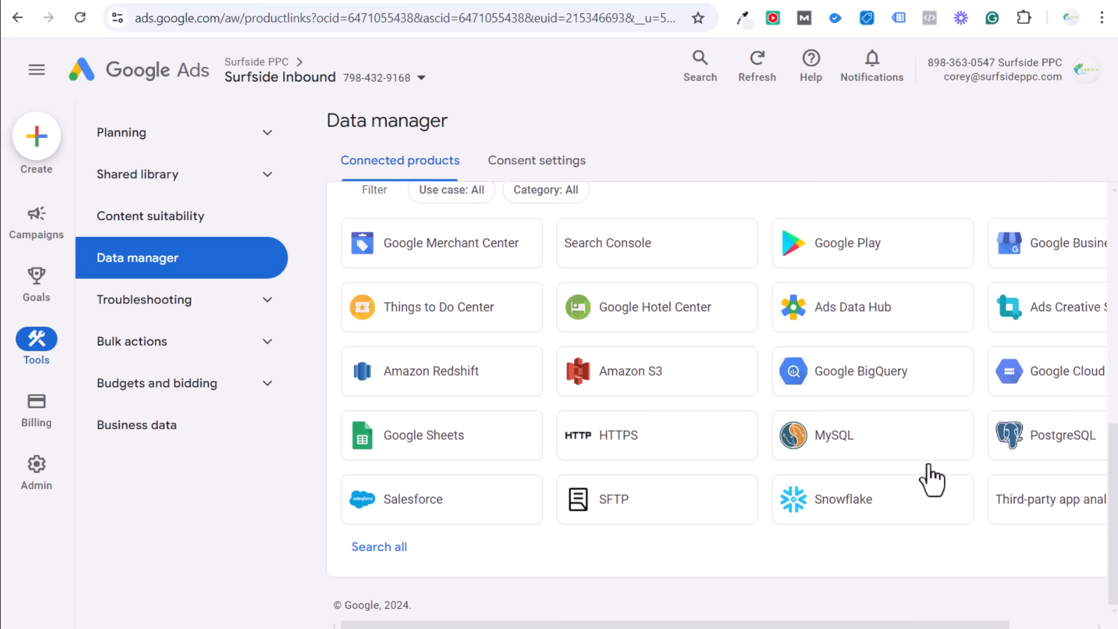
scroll(599, 347, up, 8)
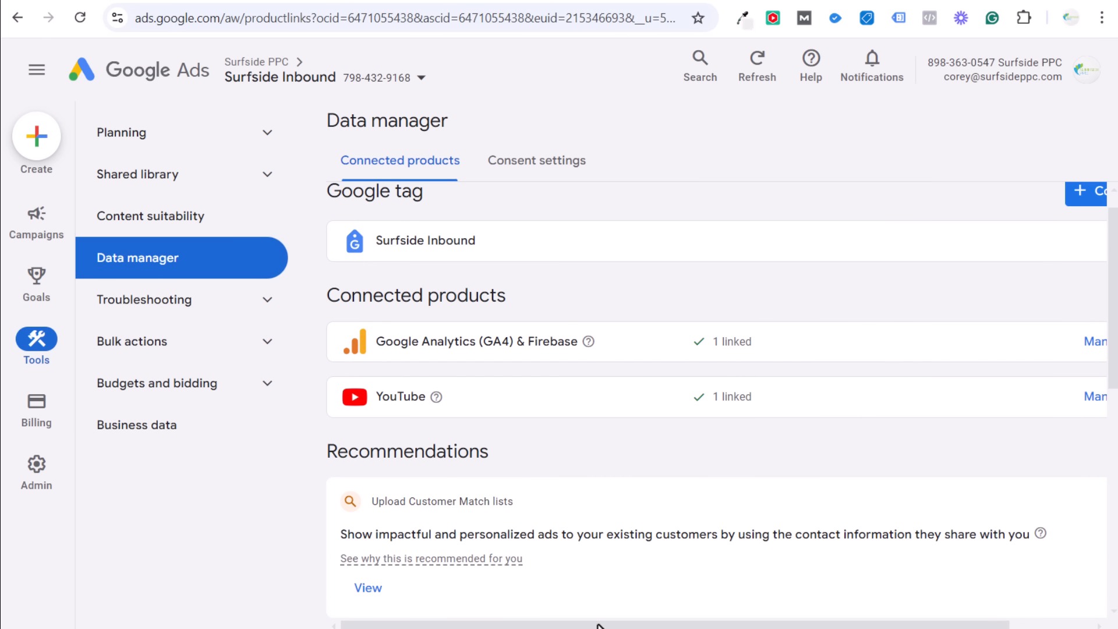
Open the management page for the Google Analytics (GA4) & Firebase link and check the linked property's import status.
drag(599, 625, 783, 626)
click(1023, 345)
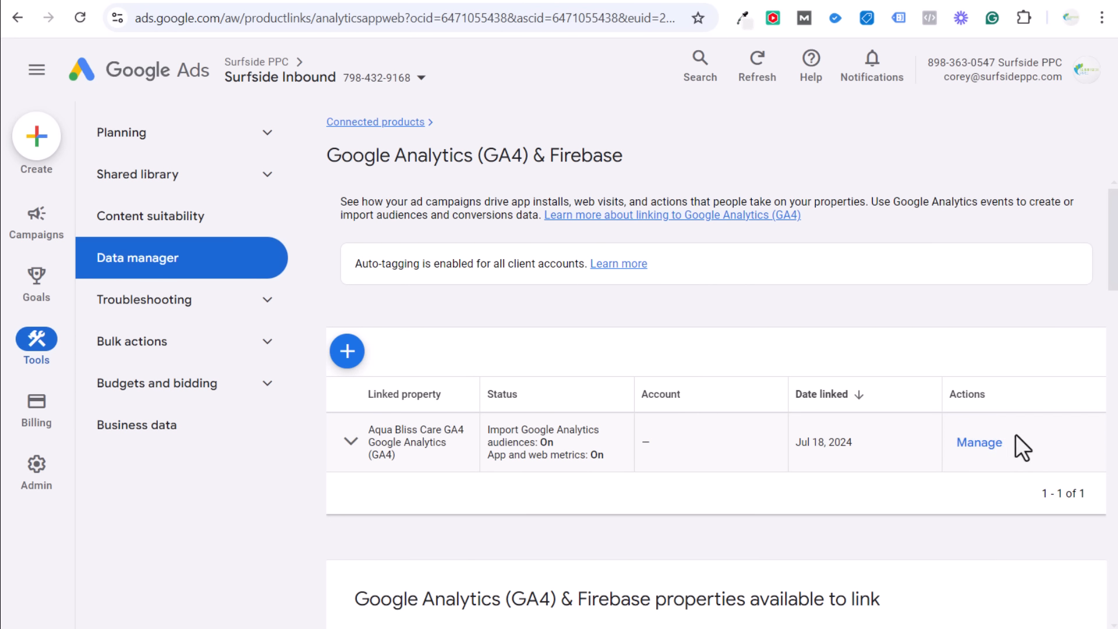
drag(556, 444, 477, 431)
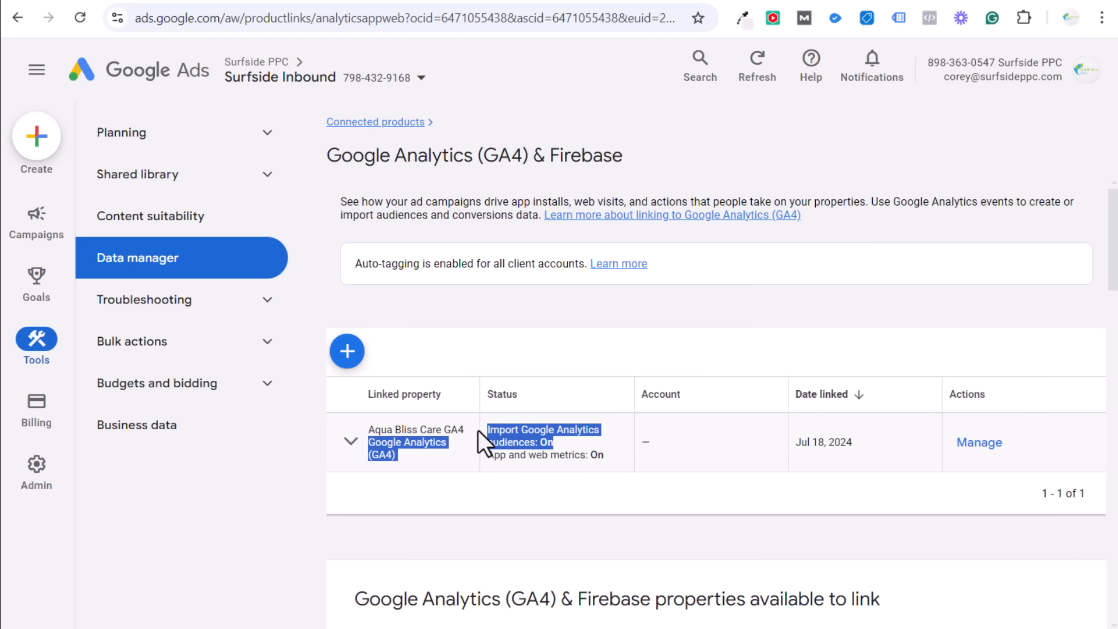
click(508, 432)
drag(605, 456, 486, 432)
click(515, 438)
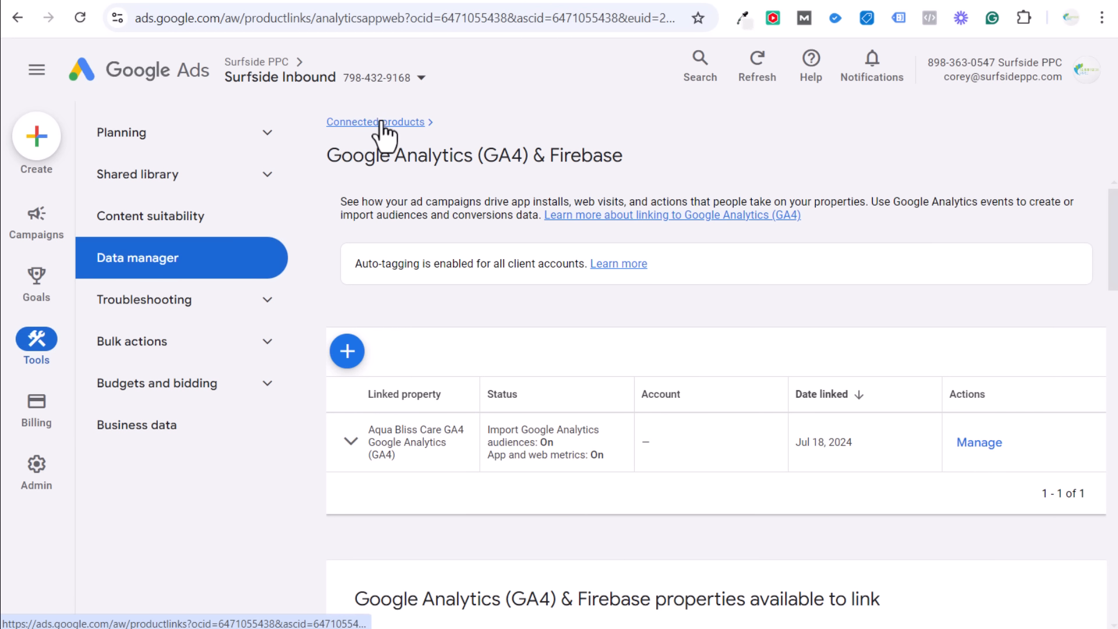
From the conversions summary, start a new Import conversion action using Google Analytics 4 properties with the Web option.
mouse_move(50, 294)
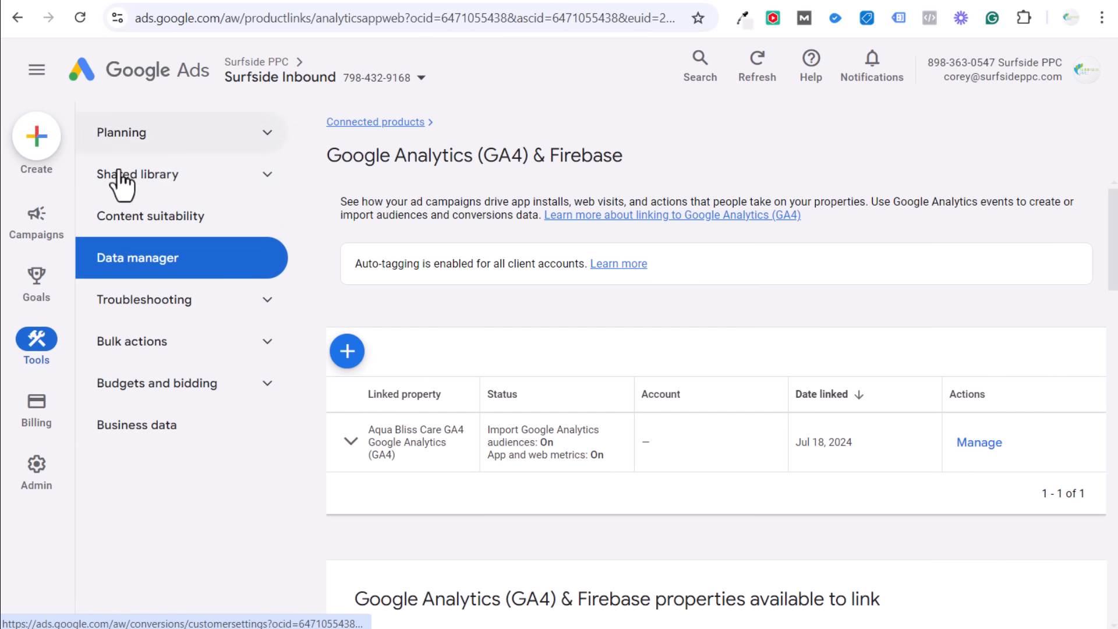
click(141, 185)
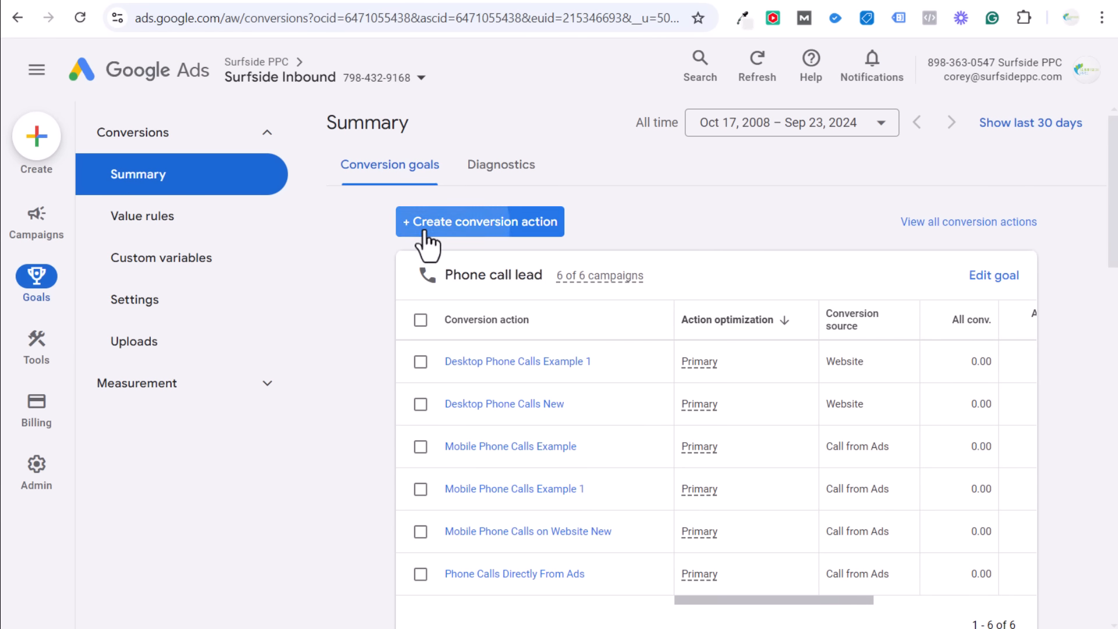
click(424, 232)
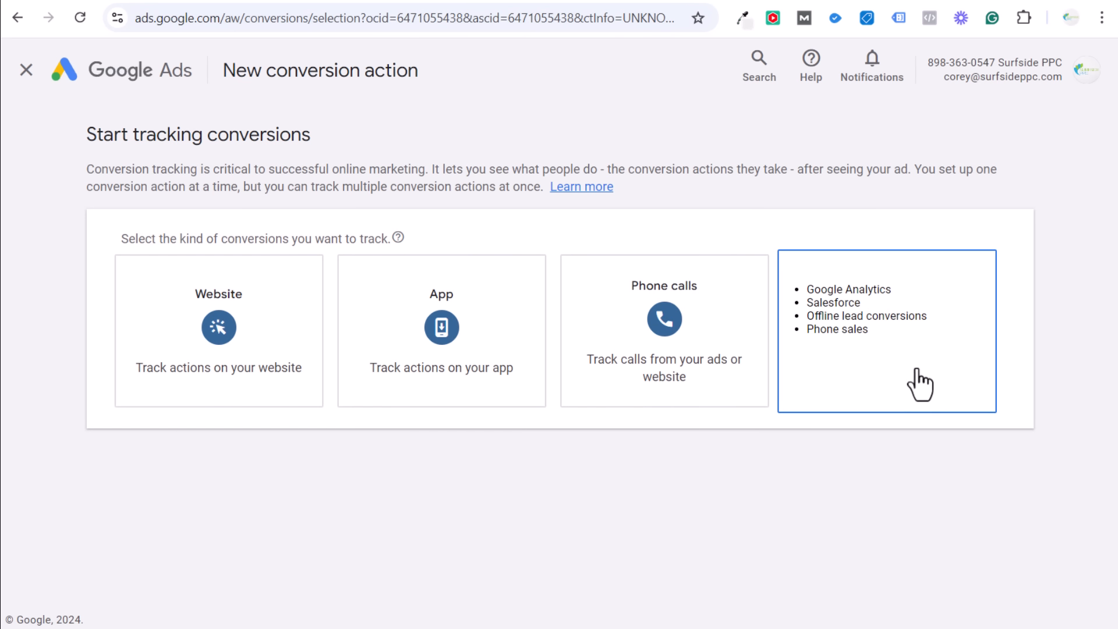
click(916, 340)
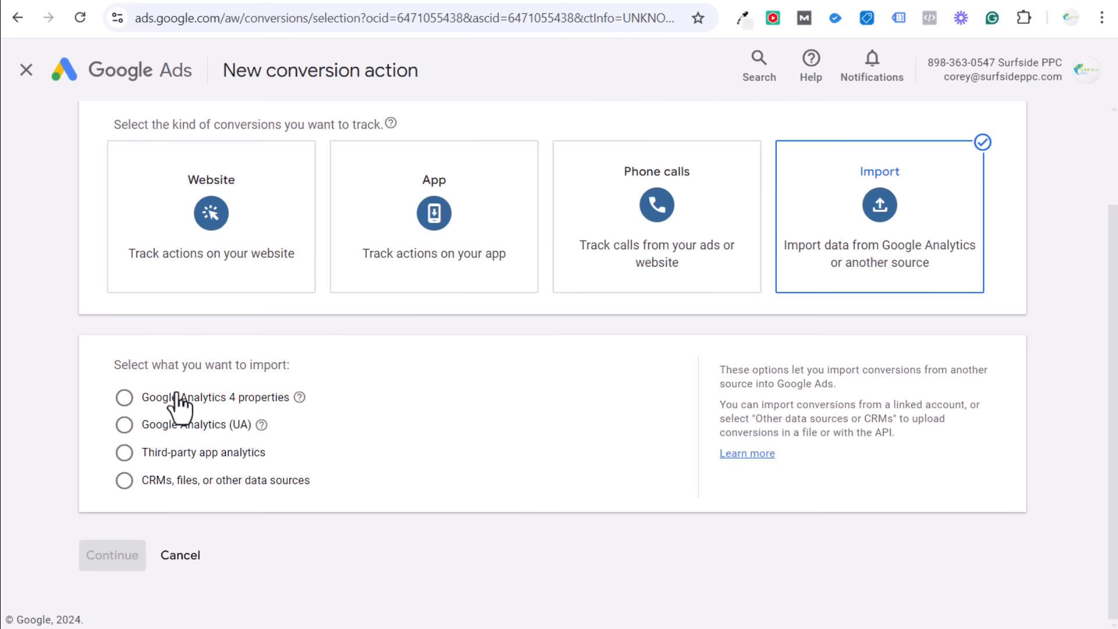
click(166, 397)
click(159, 456)
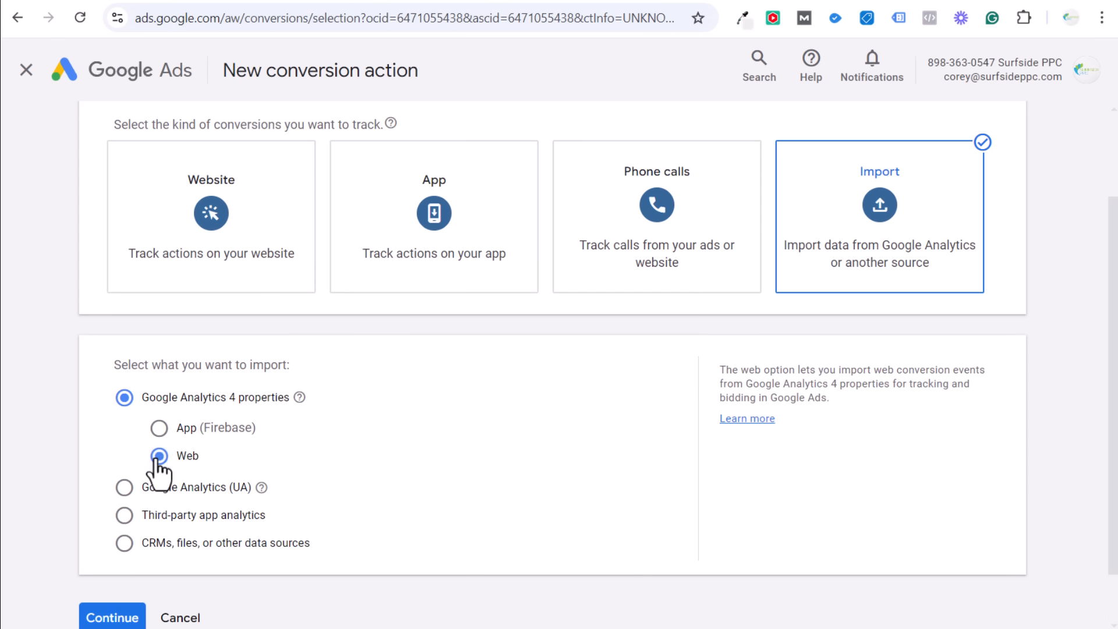
click(111, 618)
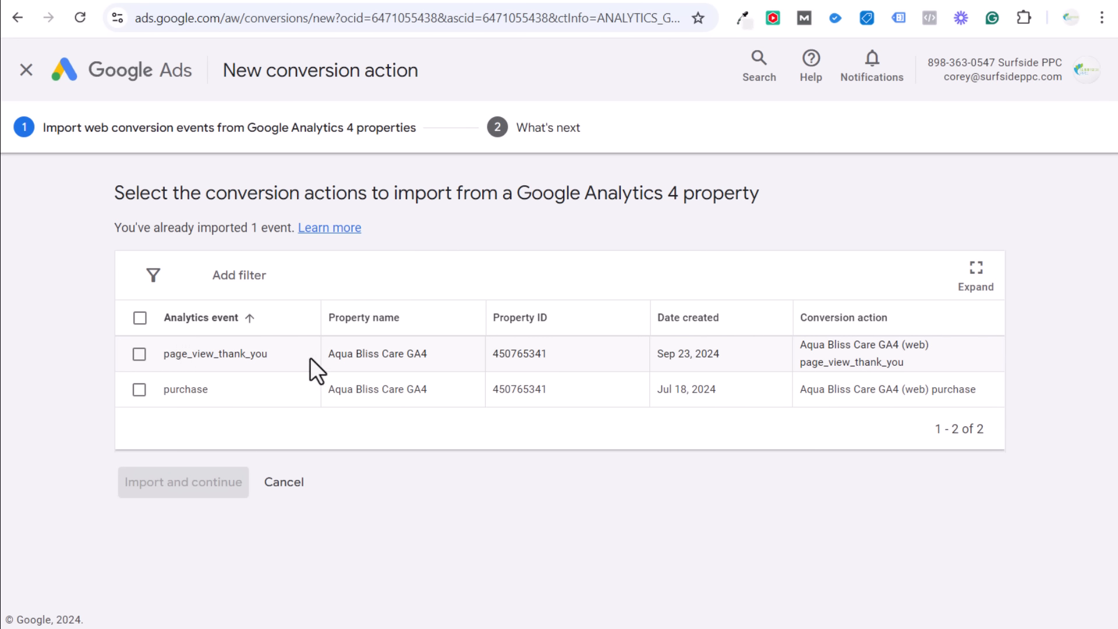
Import the page_view_thank_you event from the Aqua Bliss Care GA4 property and finish the conversion action setup.
drag(310, 357, 162, 359)
click(140, 355)
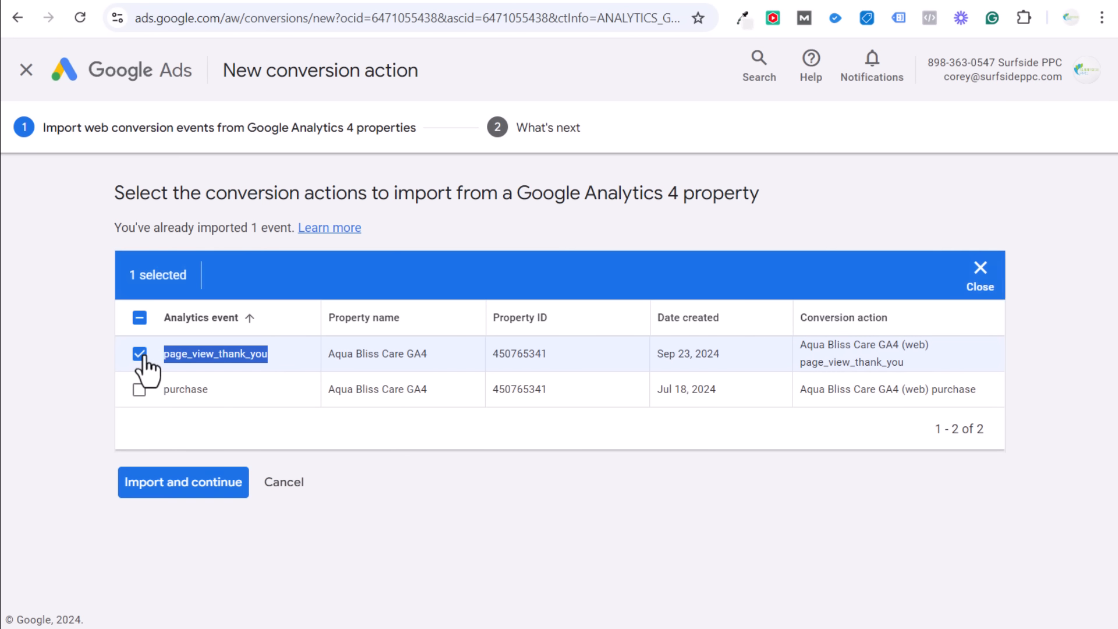
click(184, 487)
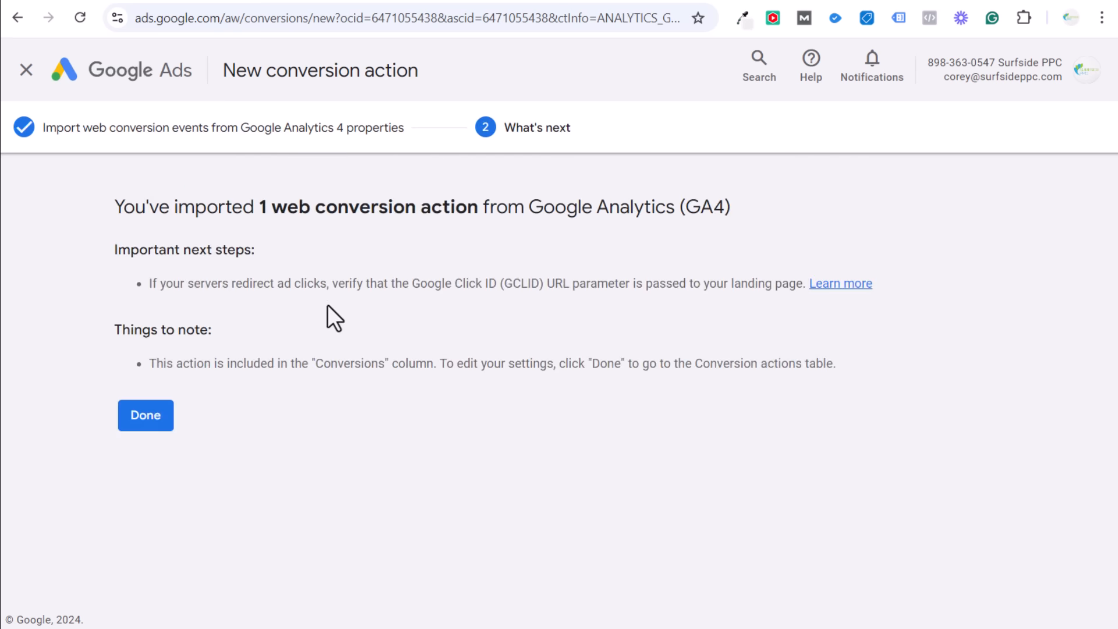
click(156, 423)
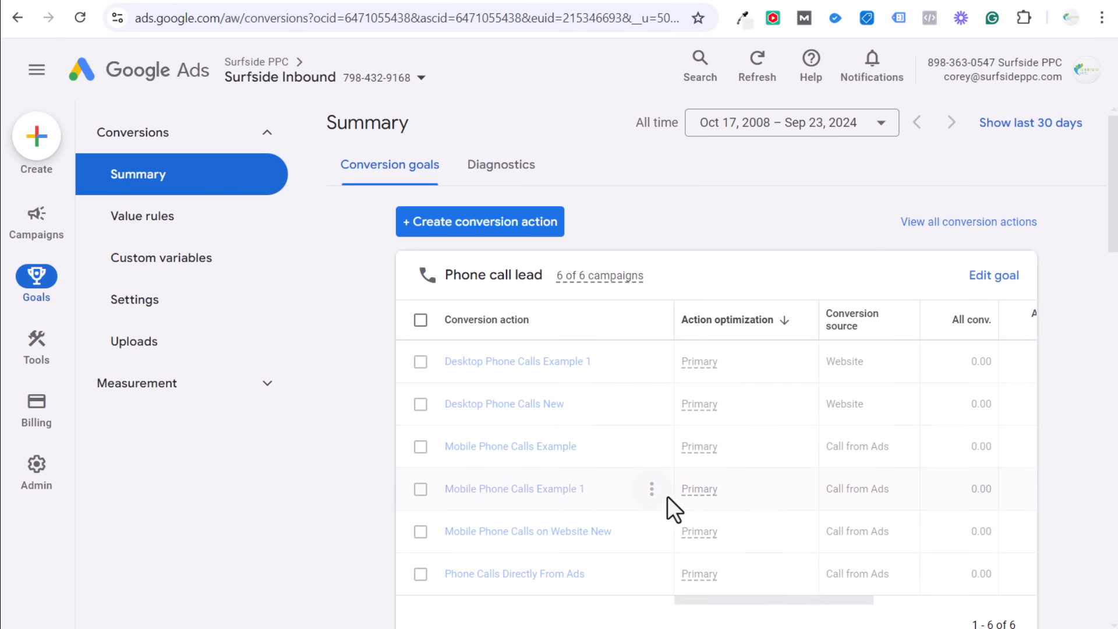
Move the imported page_view_thank_you conversion action from the Other goal to the Contact goal and save the change.
scroll(388, 414, down, 15)
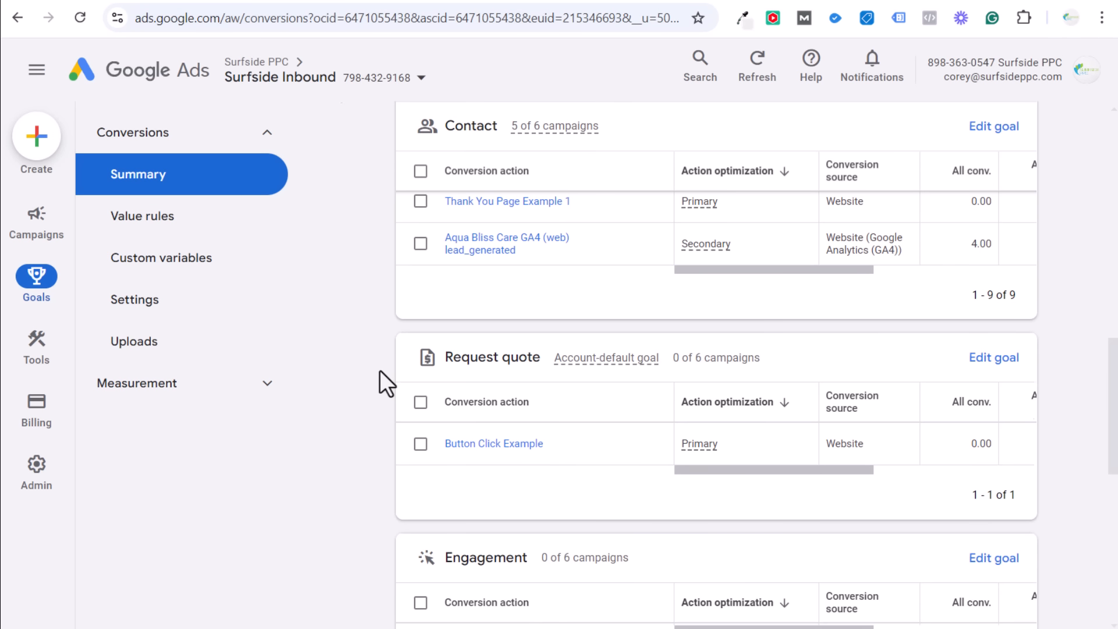
scroll(379, 372, down, 7)
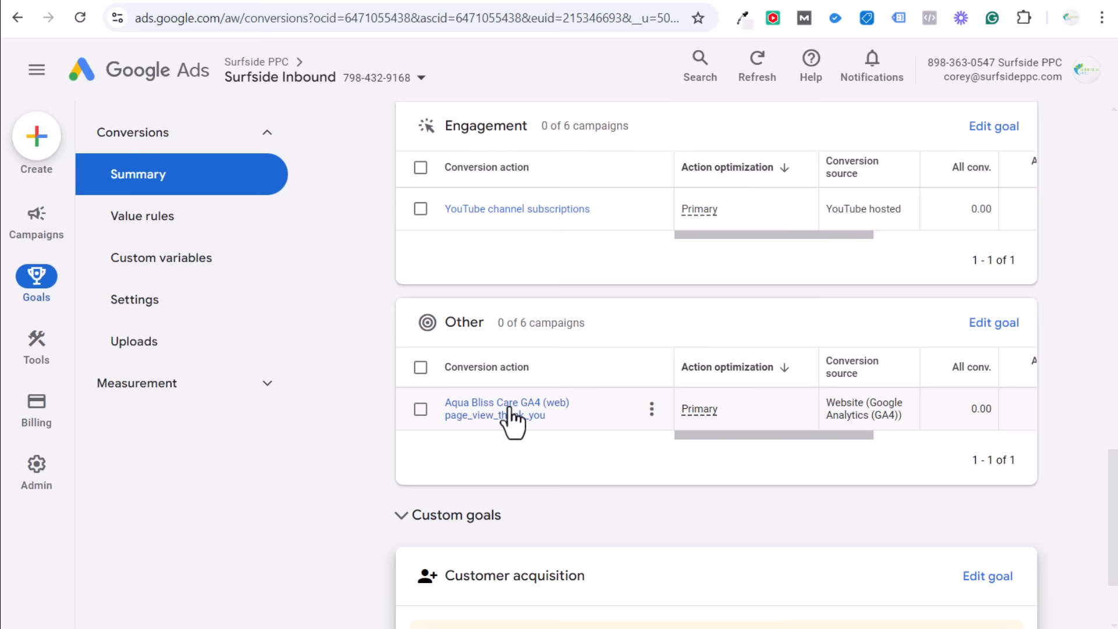
click(651, 408)
mouse_move(812, 424)
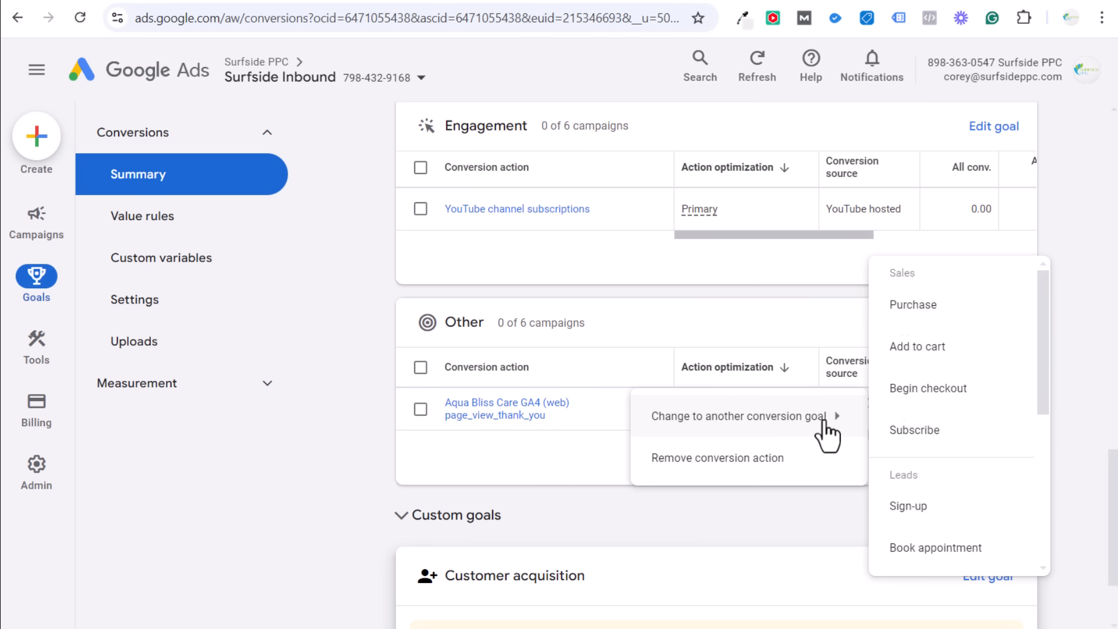
scroll(955, 412, down, 2)
scroll(955, 413, down, 4)
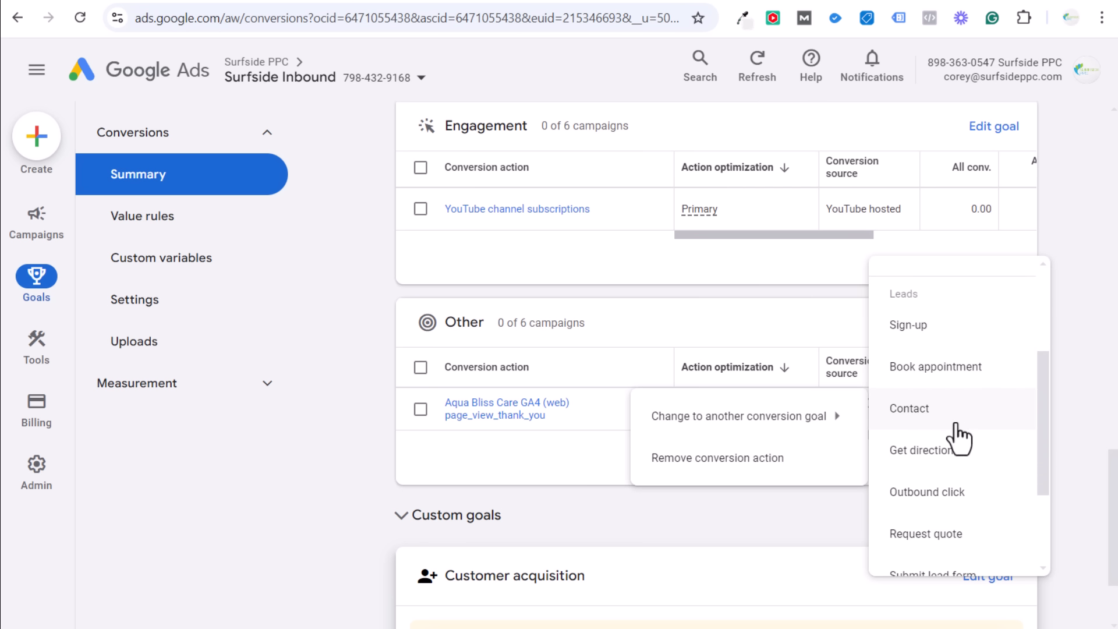
click(954, 422)
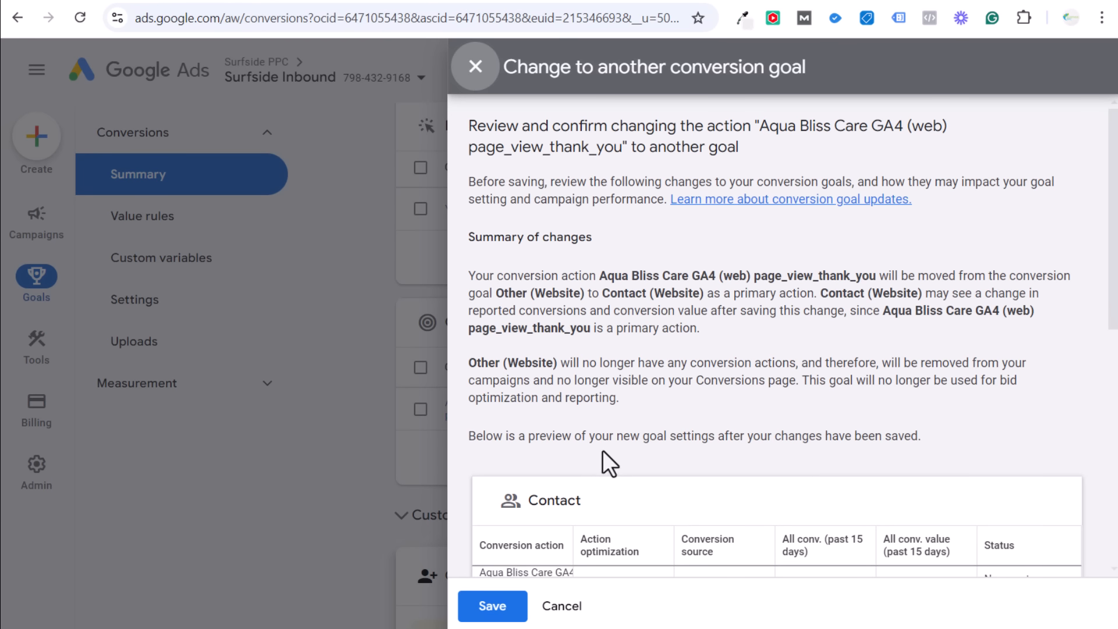
scroll(604, 462, down, 3)
click(502, 609)
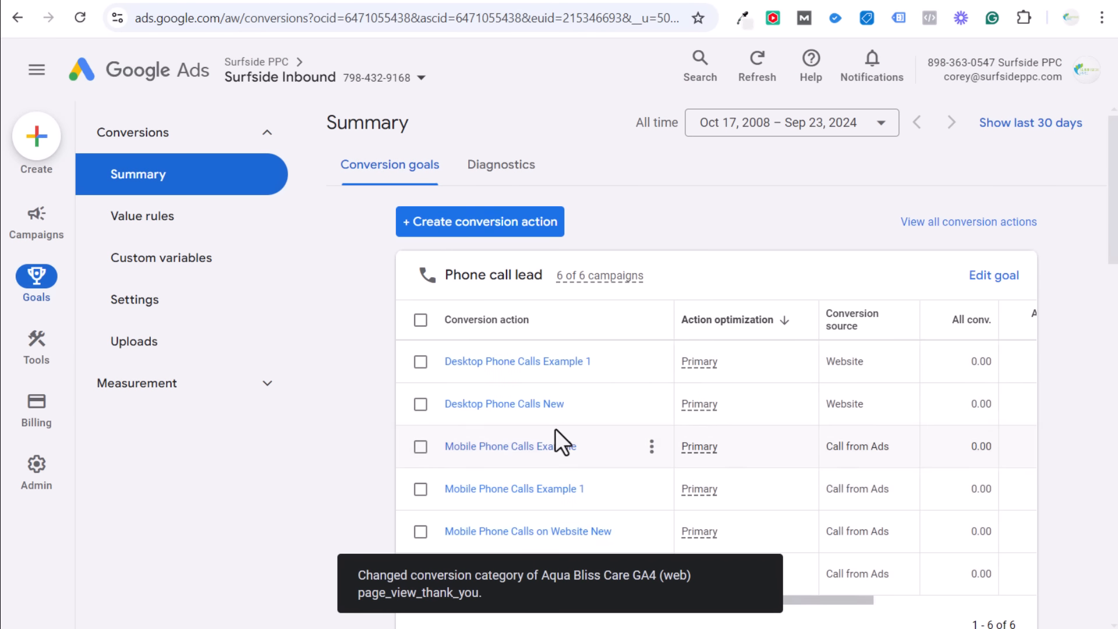
Review the Contact goal's conversion actions, including their optimization, source and status, for the two imported Google Analytics events.
scroll(671, 246, down, 5)
scroll(843, 349, down, 5)
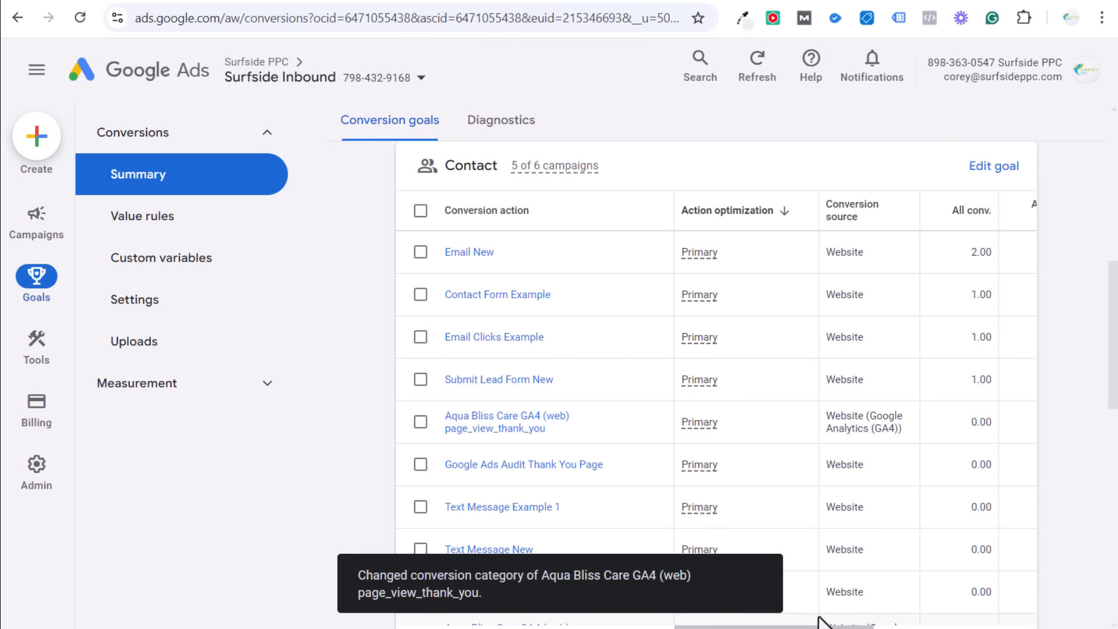
drag(818, 624, 902, 624)
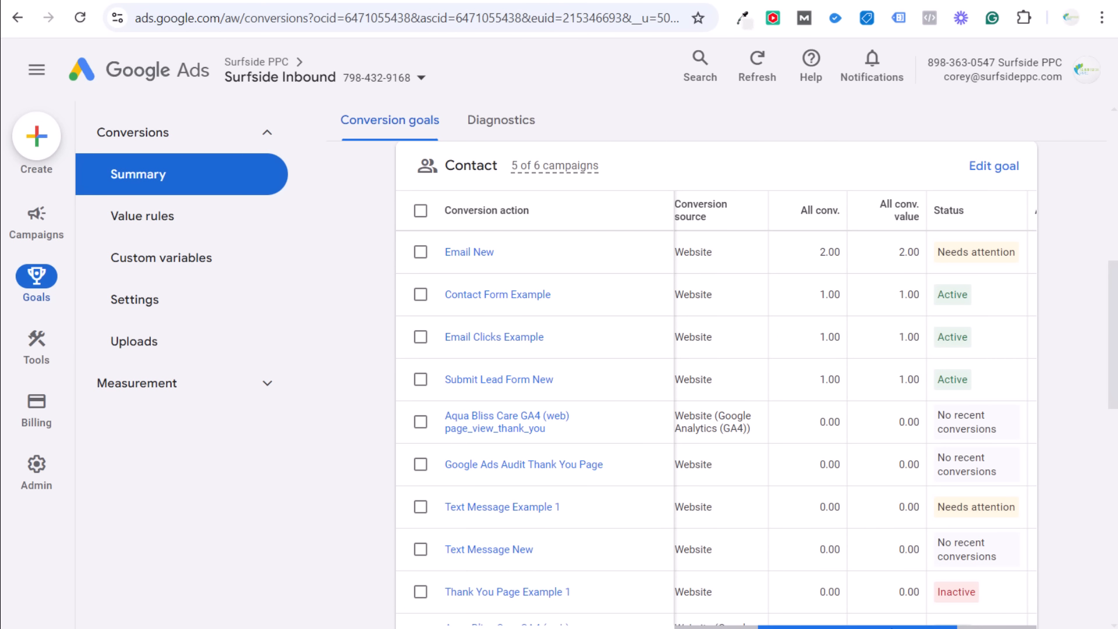
drag(890, 627, 807, 626)
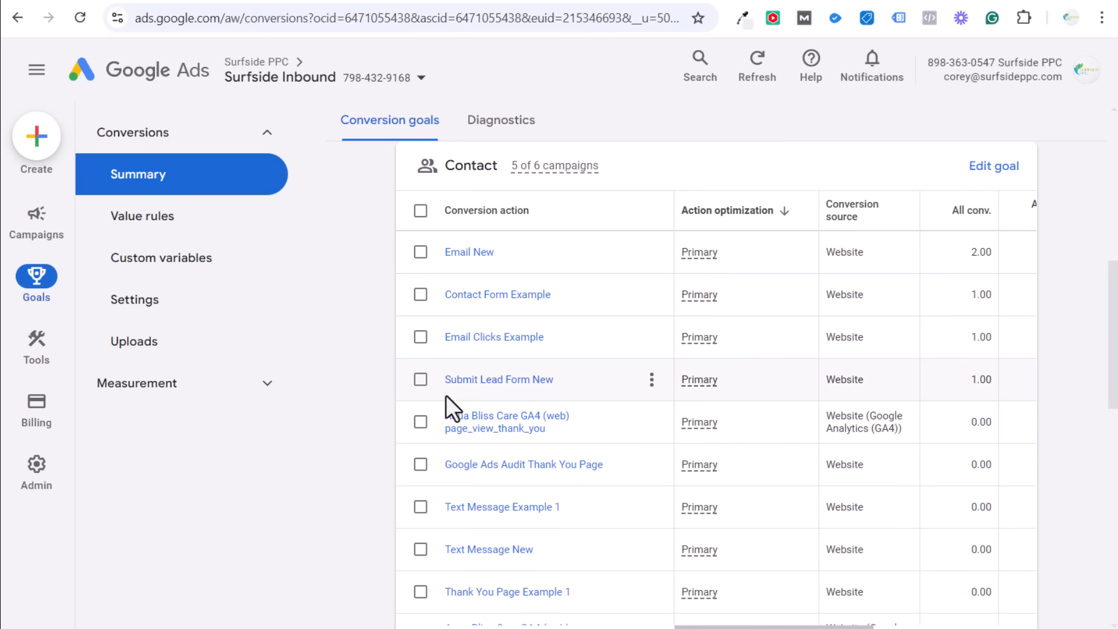
scroll(376, 350, down, 2)
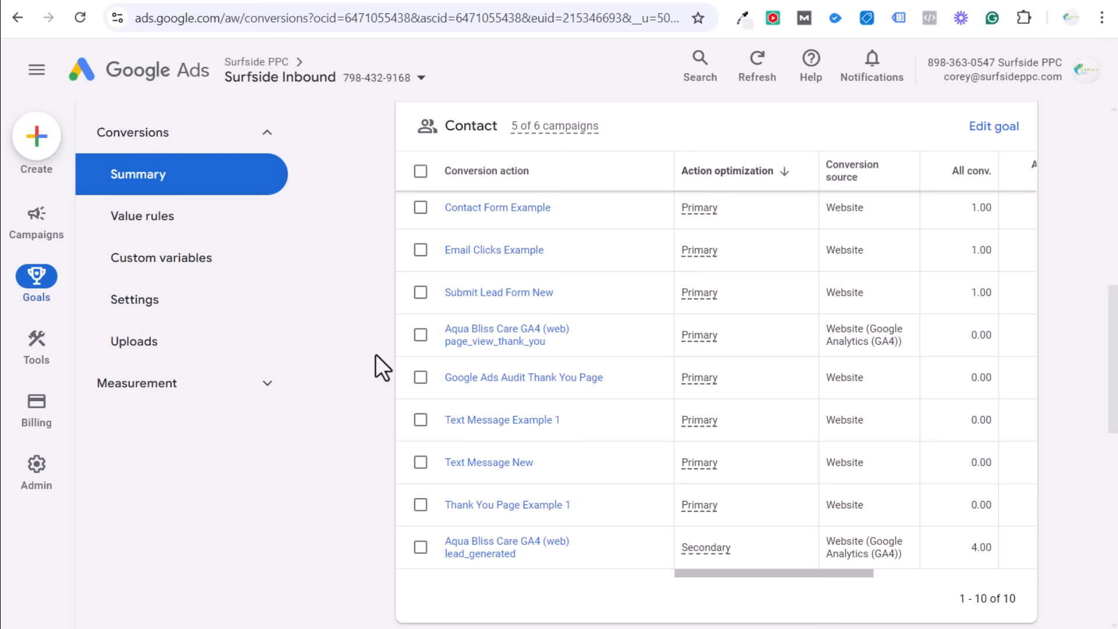
scroll(368, 442, down, 2)
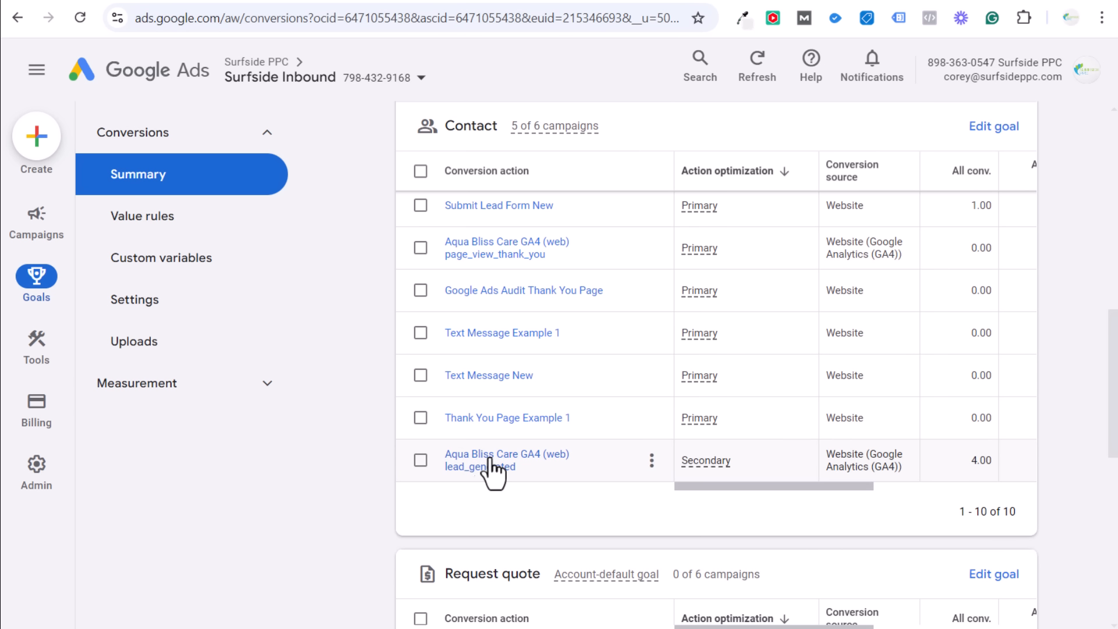
Open the page_view_thank_you conversion action under the Contact goal and bring up its editable settings.
scroll(358, 347, down, 3)
scroll(378, 343, up, 2)
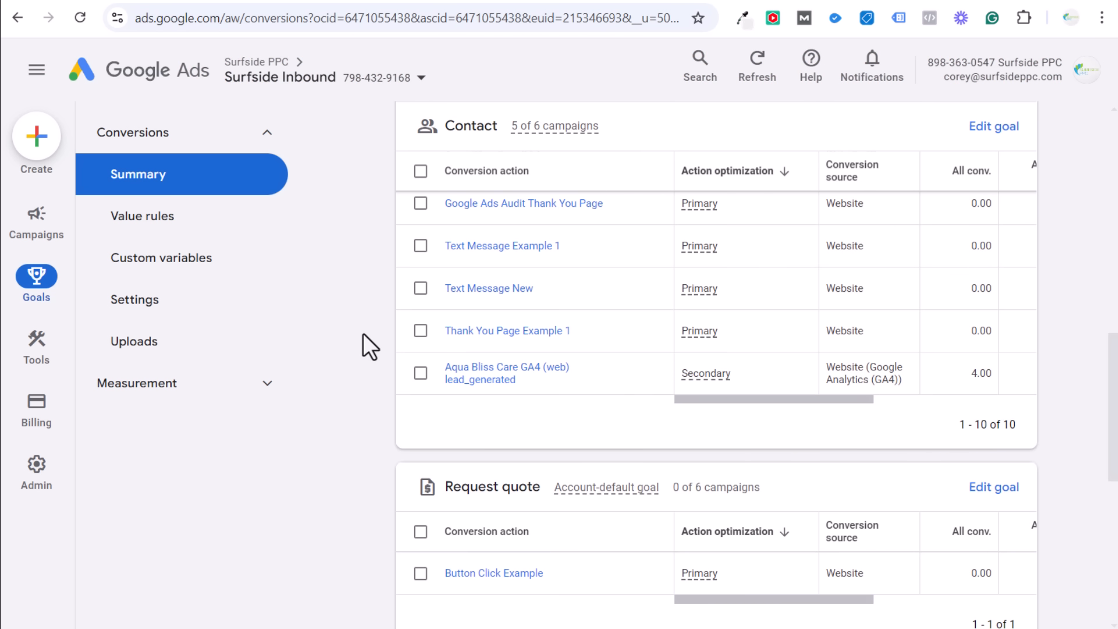
scroll(362, 333, up, 3)
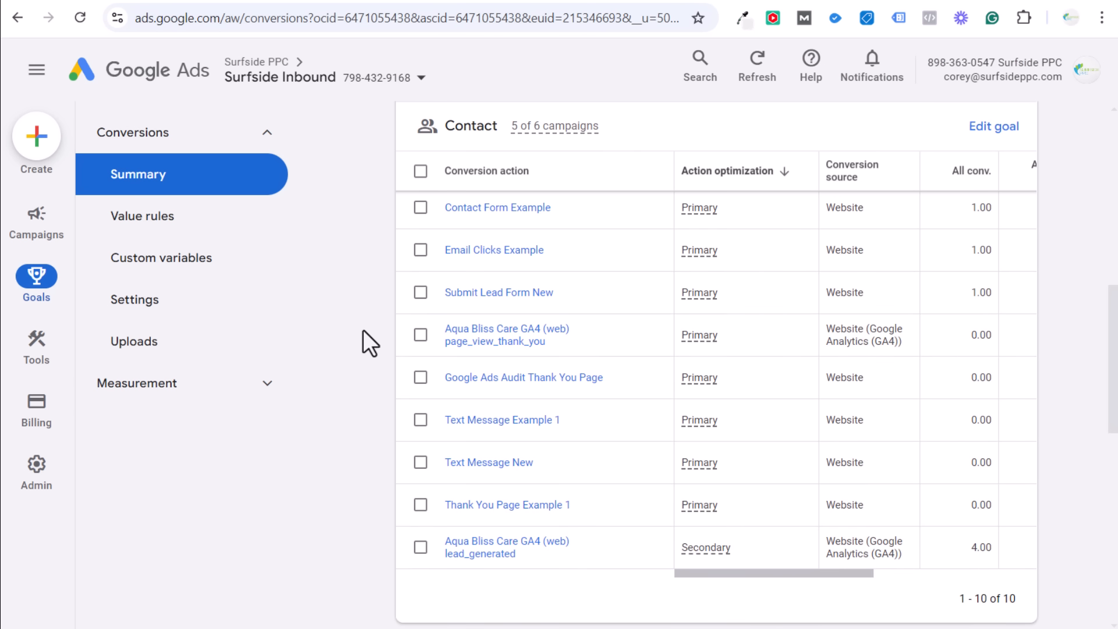
click(511, 343)
scroll(931, 373, down, 3)
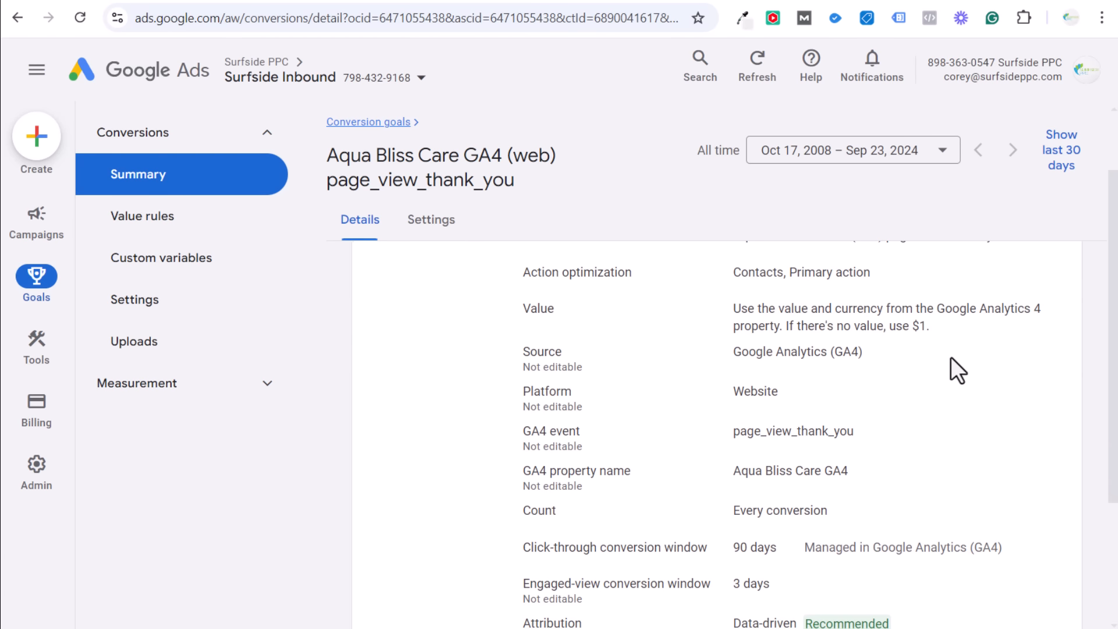
click(996, 506)
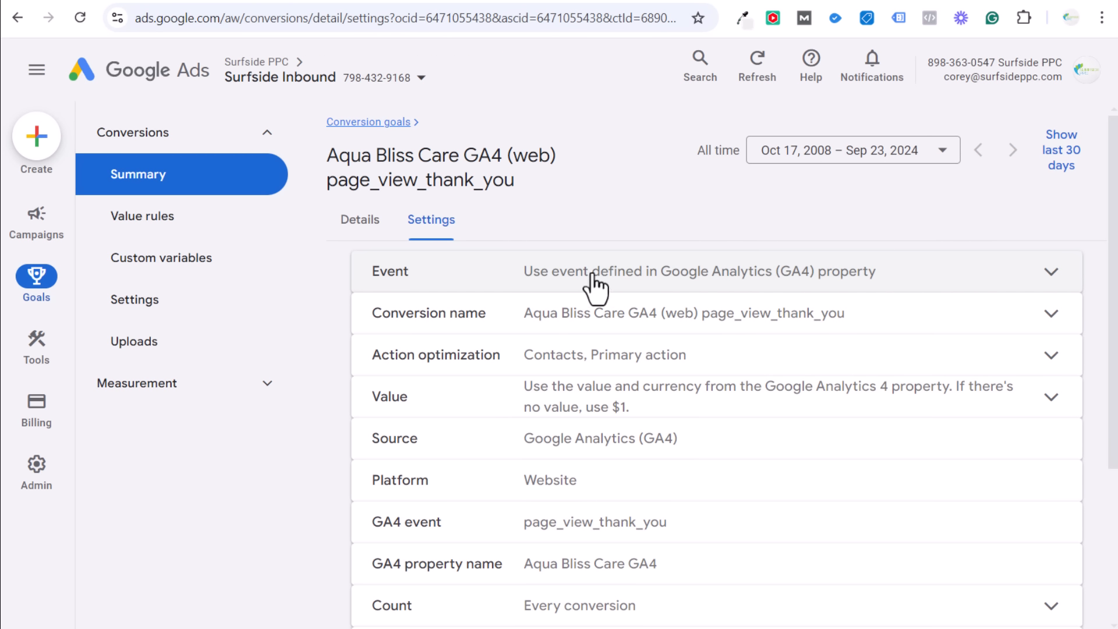
Check the conversion action's Event setting and save its conversion name without altering it.
click(957, 292)
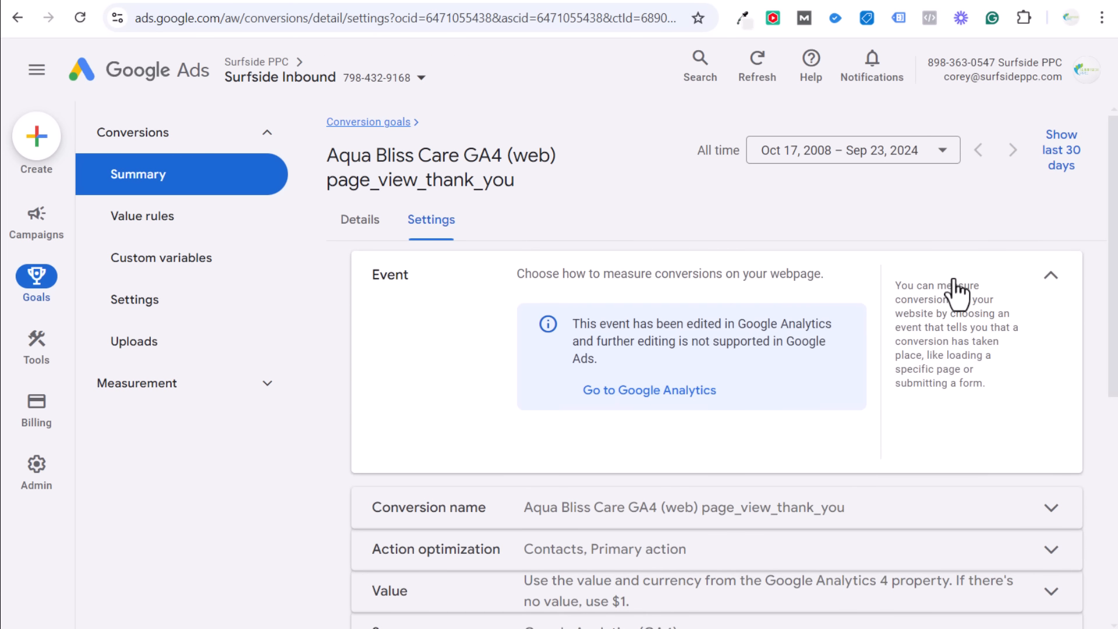
click(1051, 277)
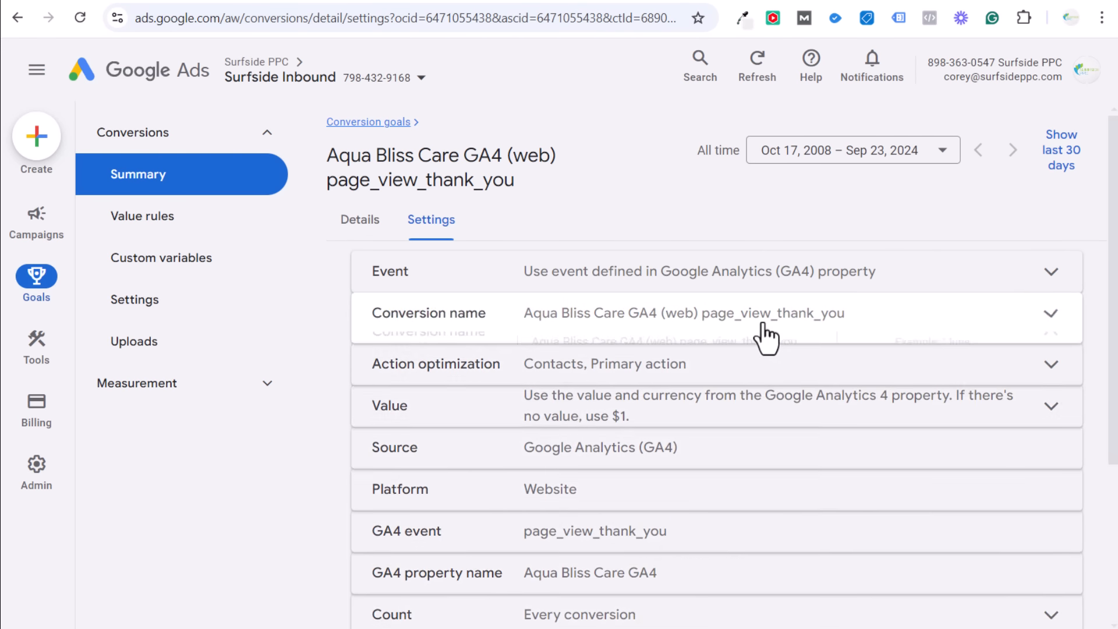
click(760, 331)
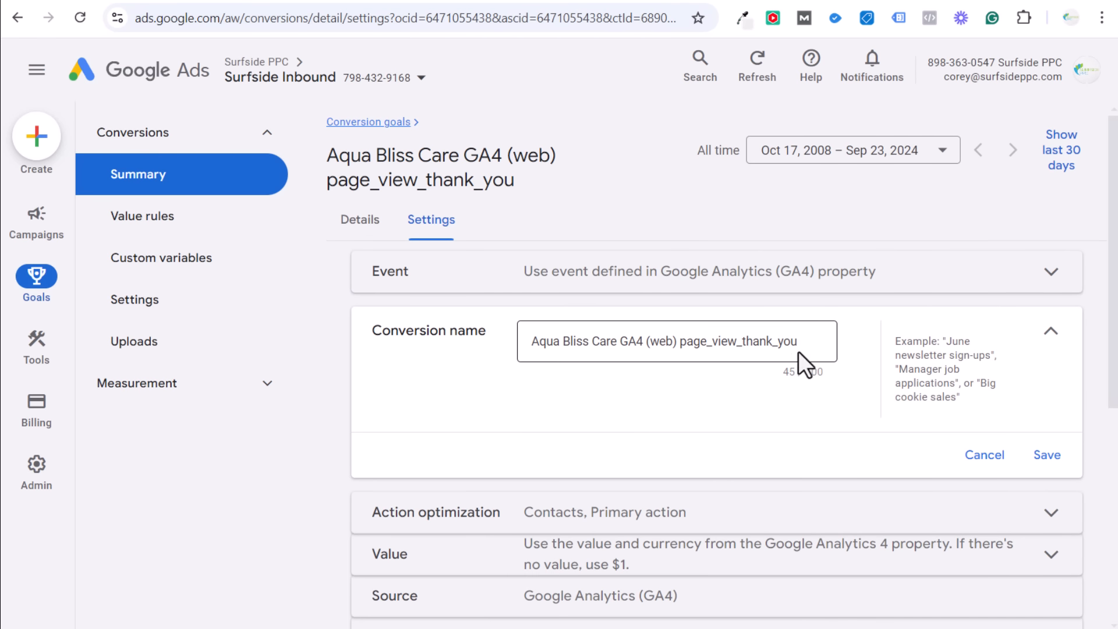
click(1047, 456)
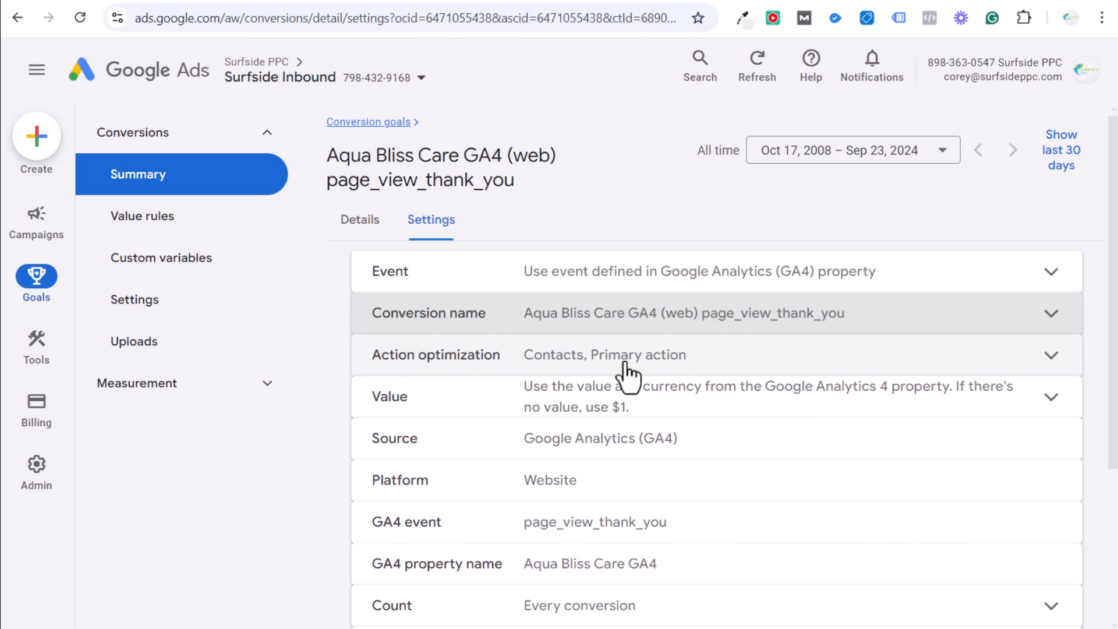
Set the conversion action to use the same value for each conversion, 1 US Dollar, and save it.
click(626, 373)
scroll(702, 460, down, 5)
click(698, 373)
click(751, 510)
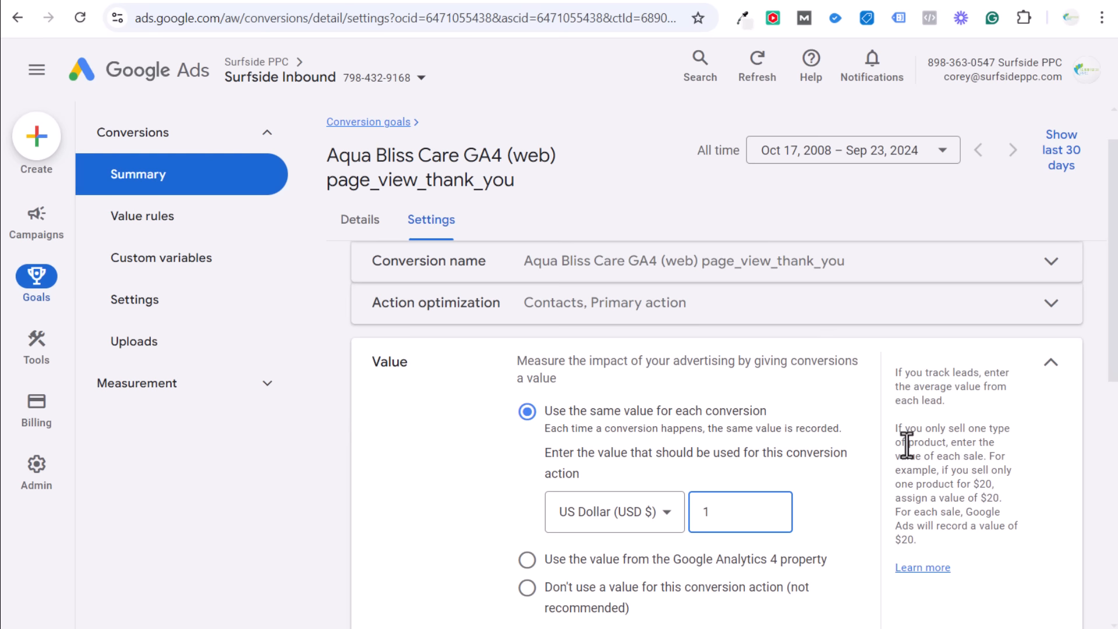
scroll(917, 436, down, 1)
scroll(1037, 524, down, 2)
click(1054, 501)
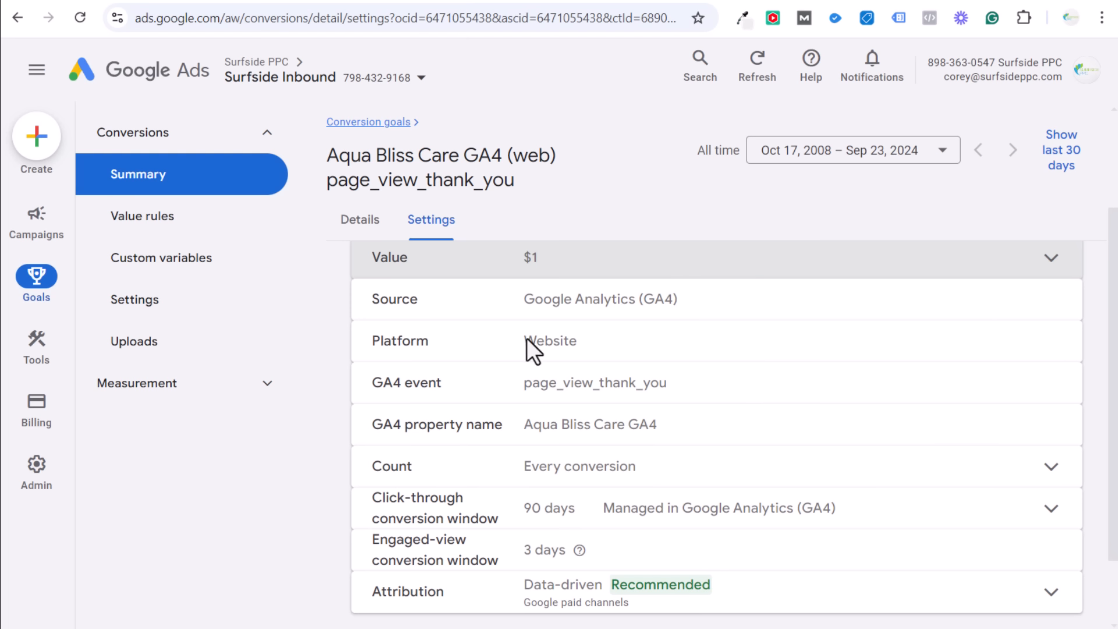
Check the GA4 event and property name, and set the conversion count to One and save it.
drag(529, 383, 697, 393)
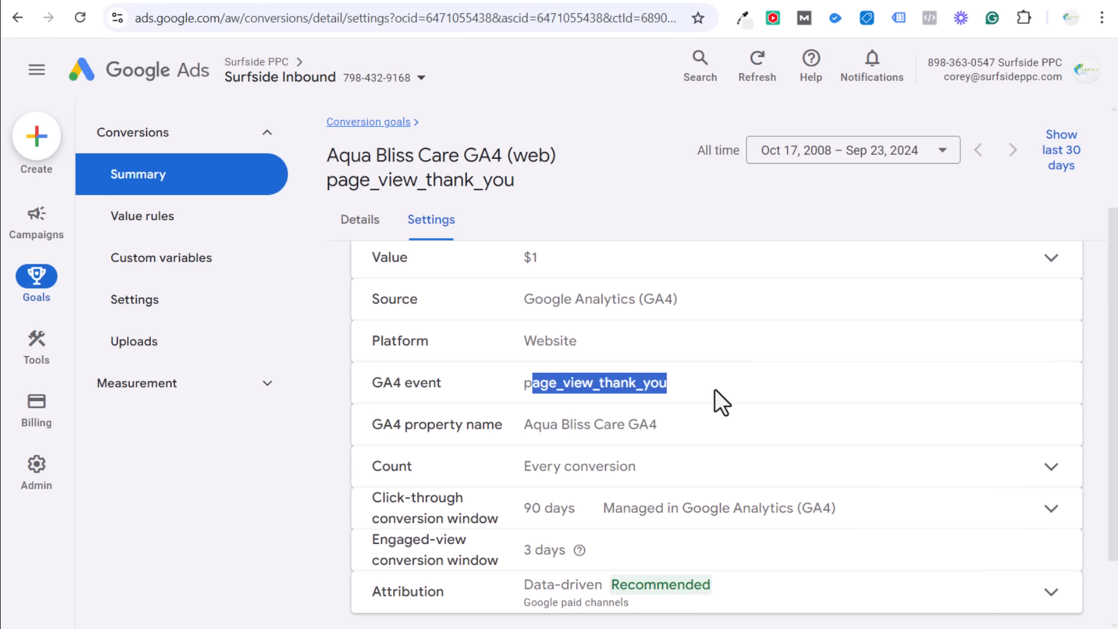
click(714, 389)
drag(705, 434, 449, 431)
click(521, 424)
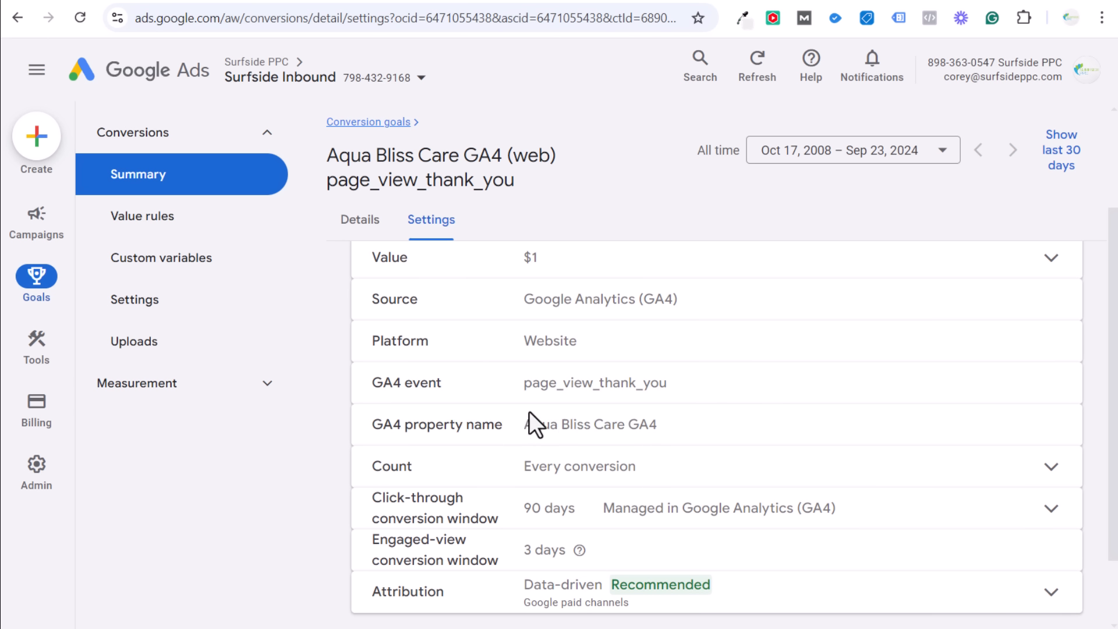
click(527, 466)
click(527, 487)
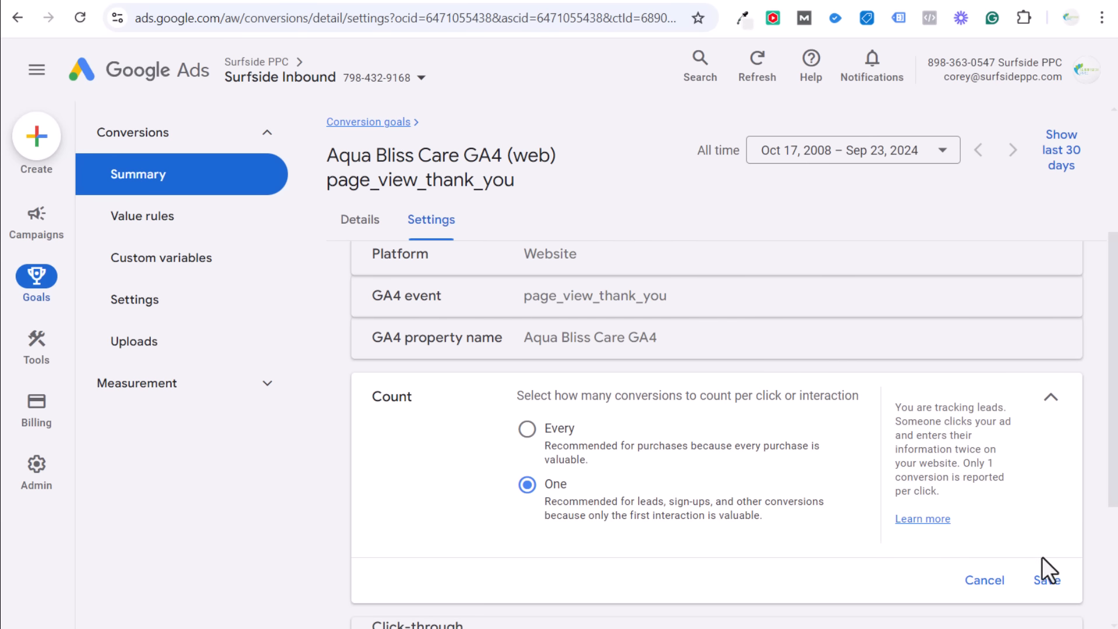
click(1046, 579)
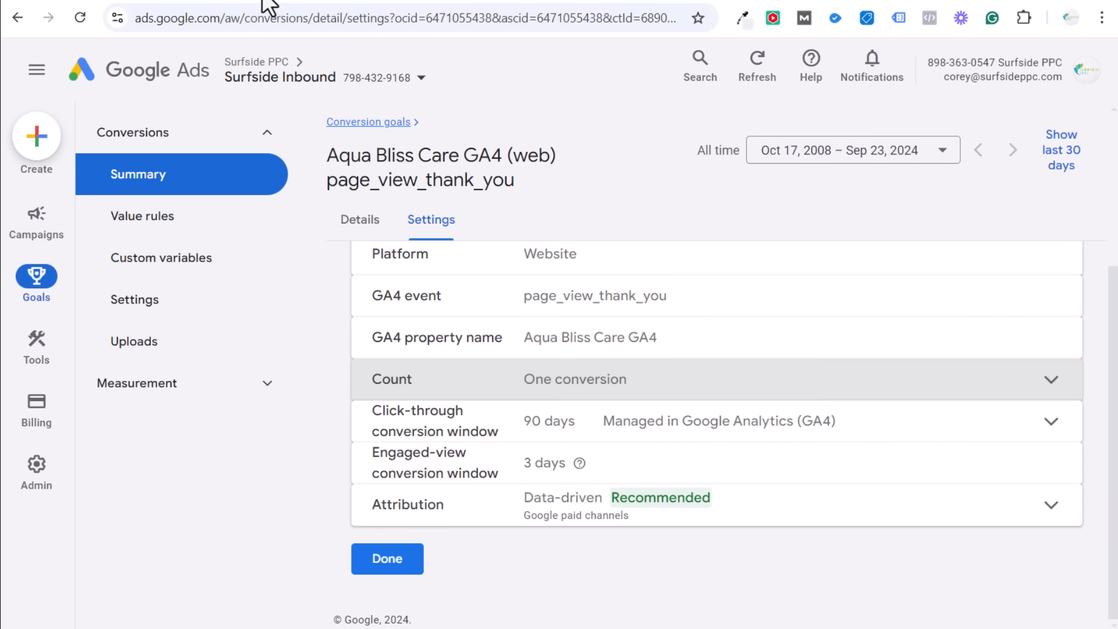
Look over the key events in Google Analytics, and return to Google Ads to inspect the click-through conversion window.
click(267, 1)
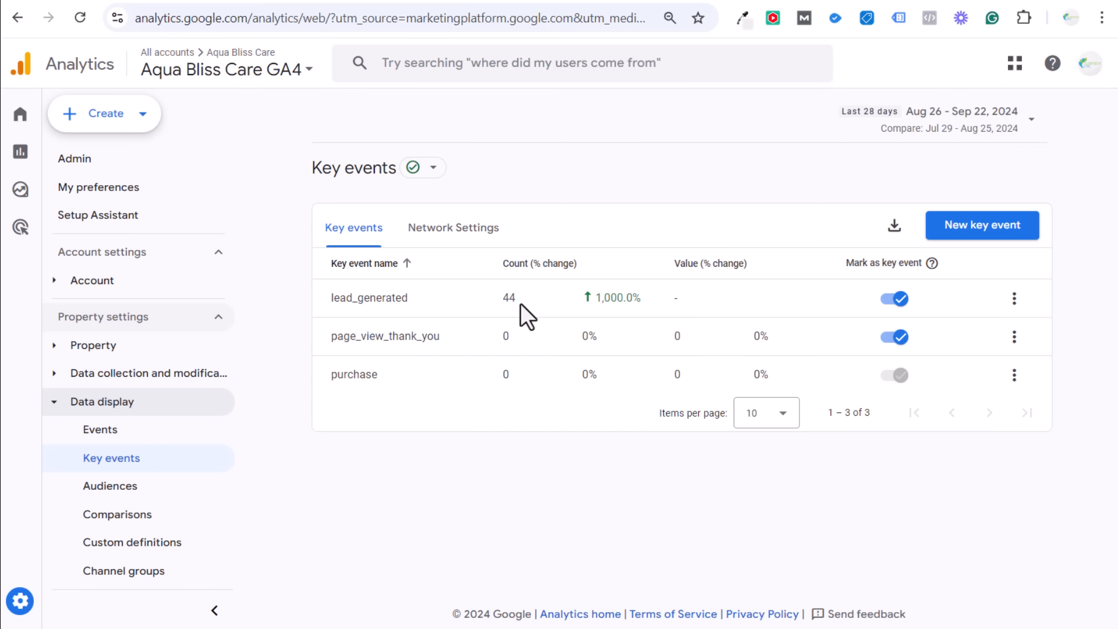
click(231, 3)
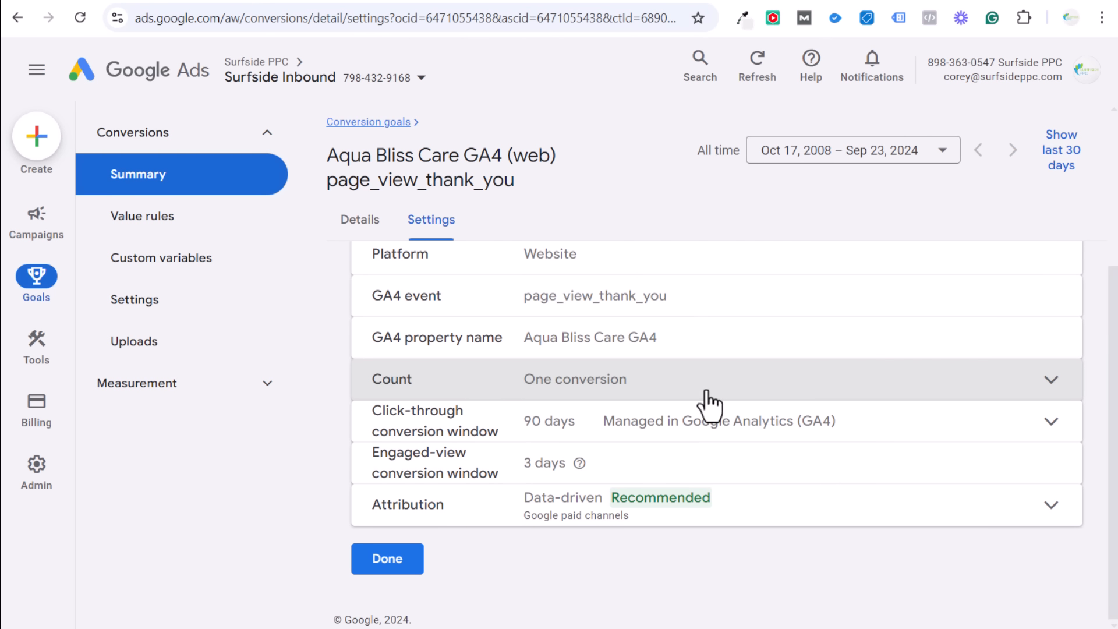
click(554, 430)
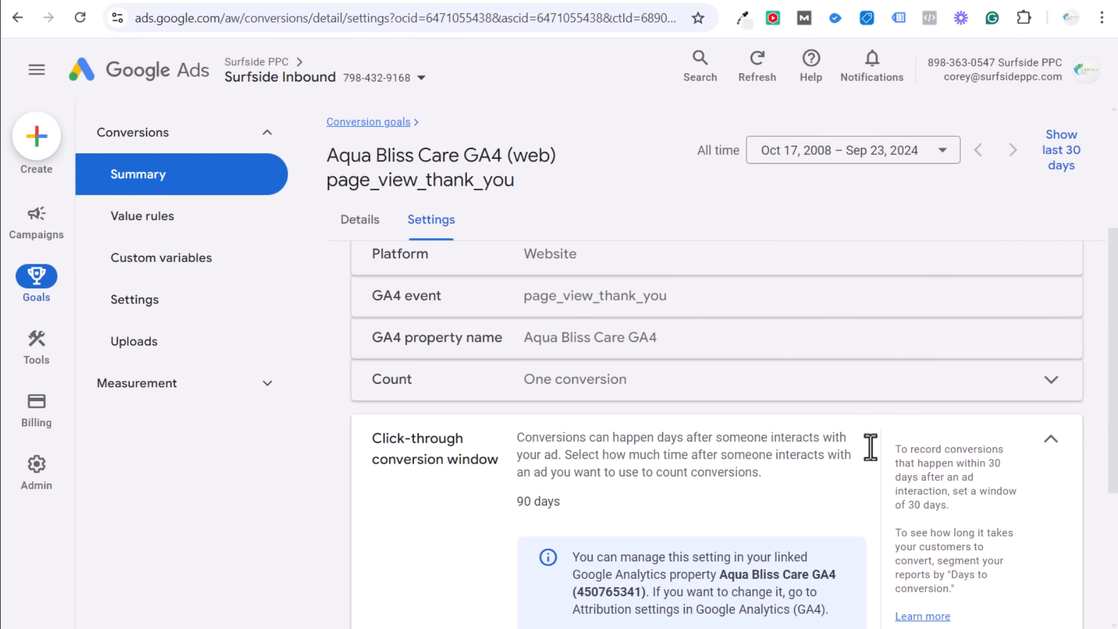
click(1049, 445)
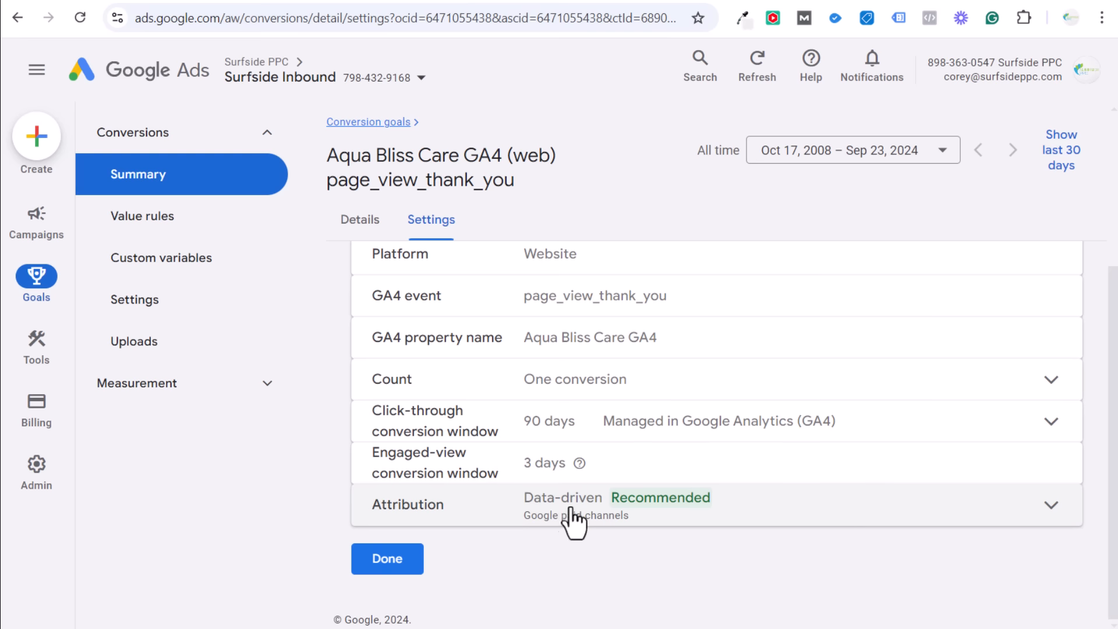
Finish editing the page_view_thank_you conversion action and return to the Contact goal in the conversions summary.
click(389, 558)
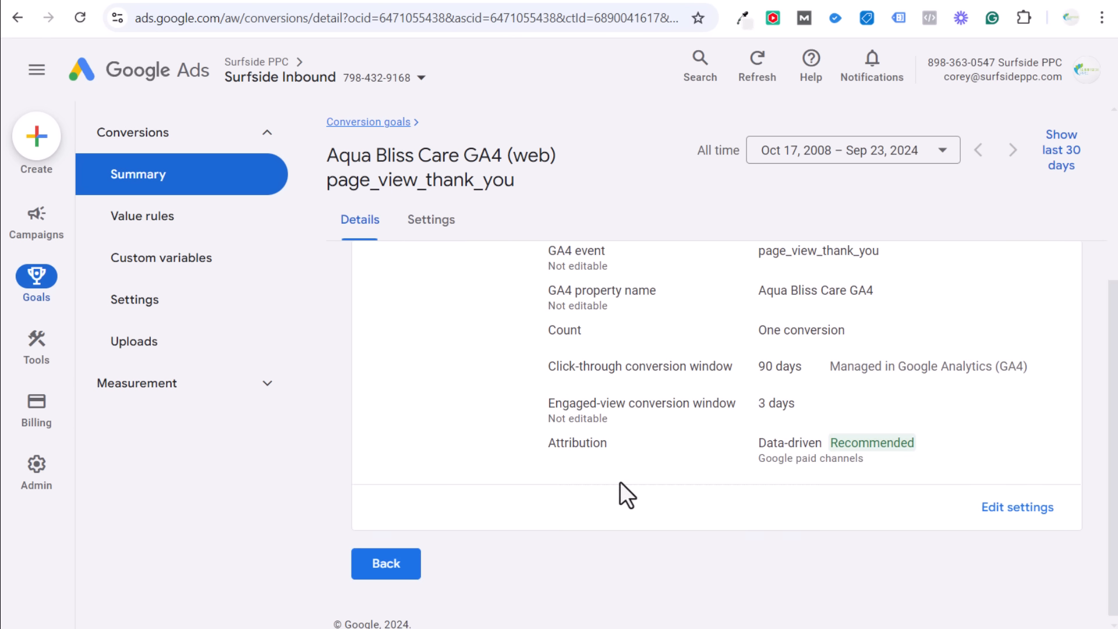
click(385, 563)
scroll(794, 389, down, 9)
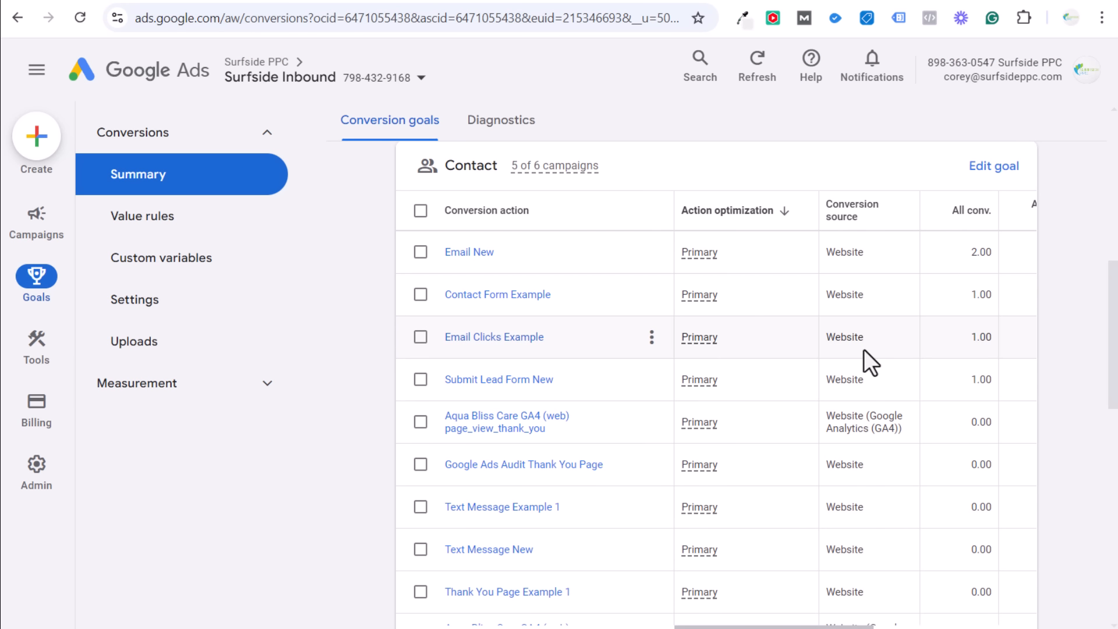
Open the settings of the Aqua Bliss Care Search Campaign and expand its conversion goals.
mouse_move(70, 256)
click(214, 263)
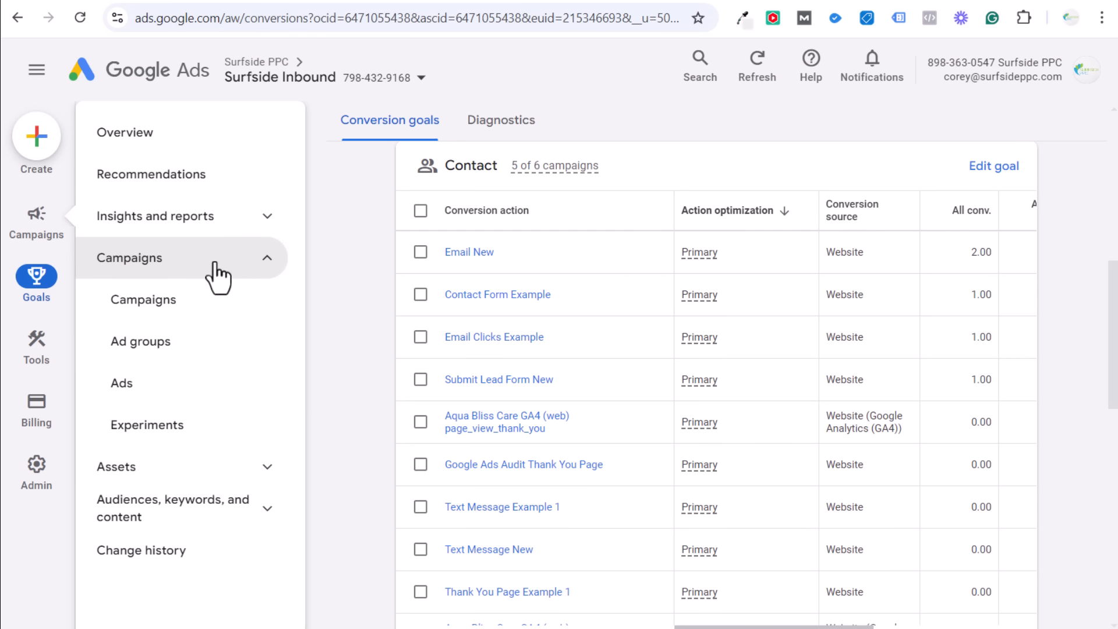
click(200, 305)
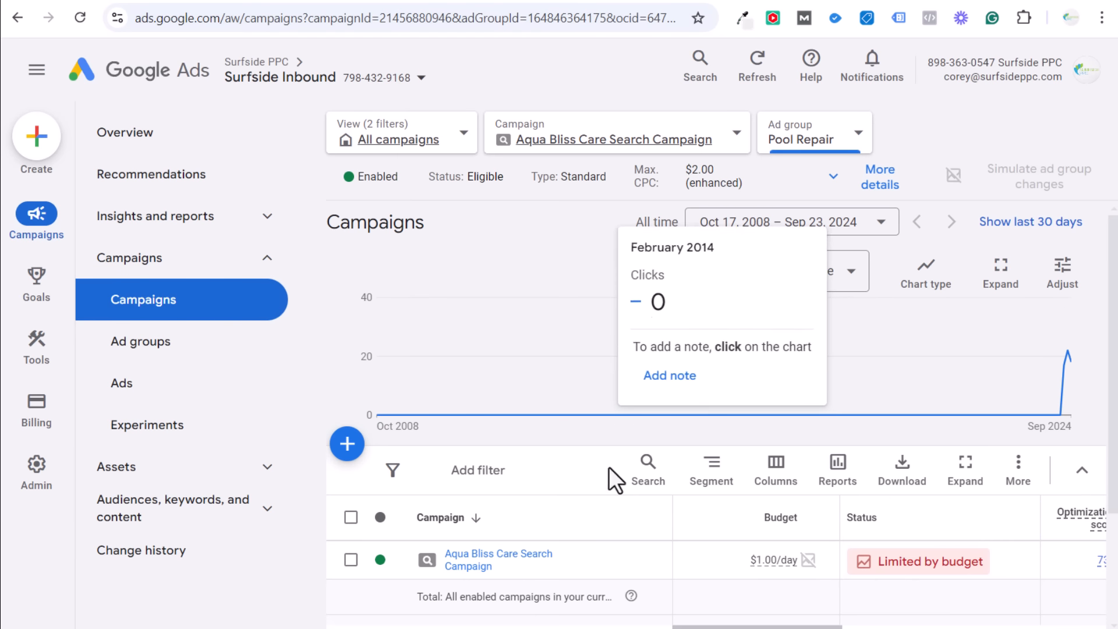
click(645, 560)
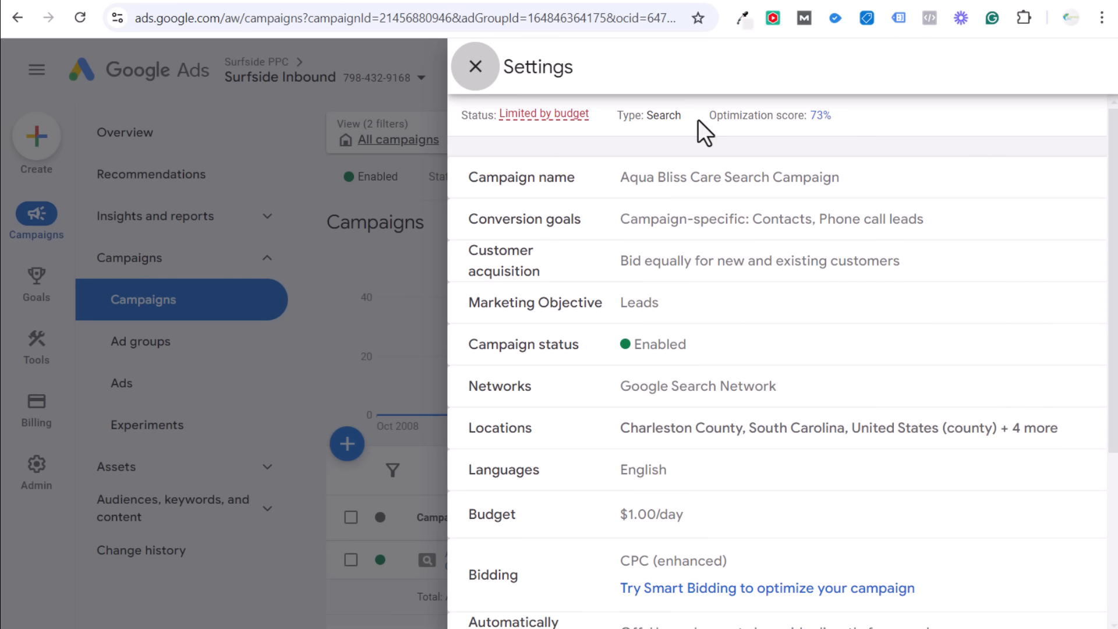
click(691, 233)
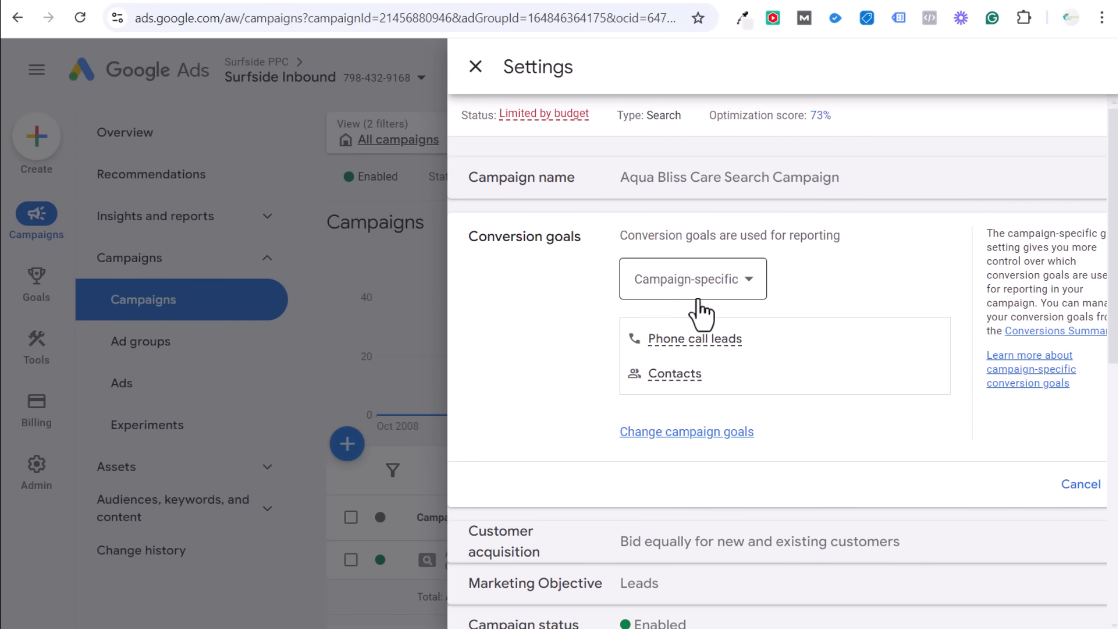
Examine the campaign's goal options and the conversion actions in its Contacts goal, and close the settings without changes.
click(696, 288)
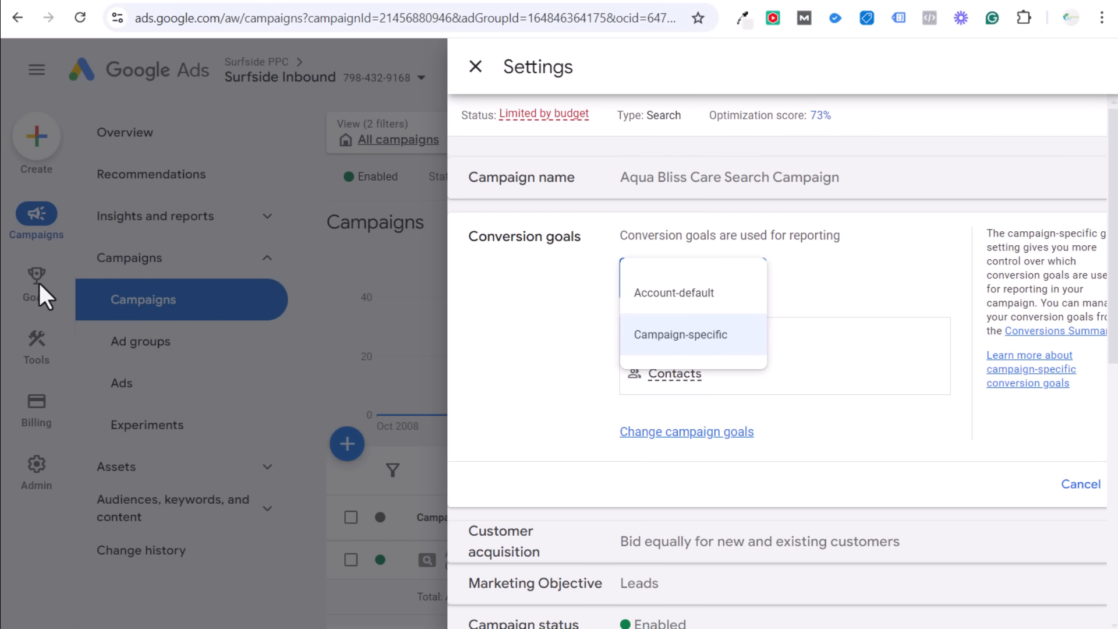
click(680, 333)
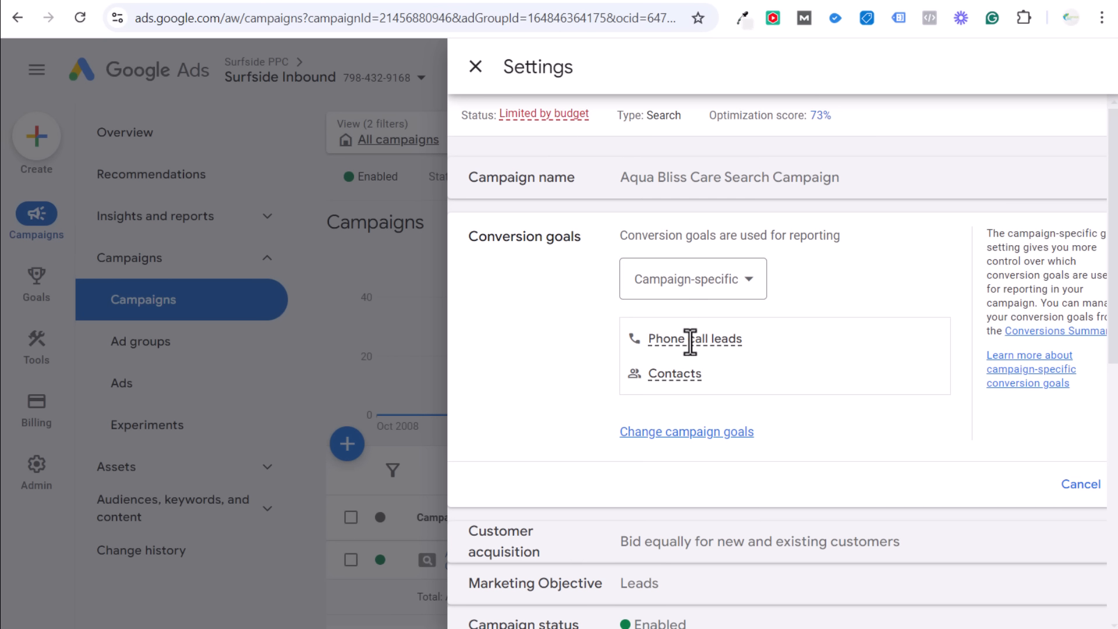
mouse_move(691, 340)
mouse_move(673, 377)
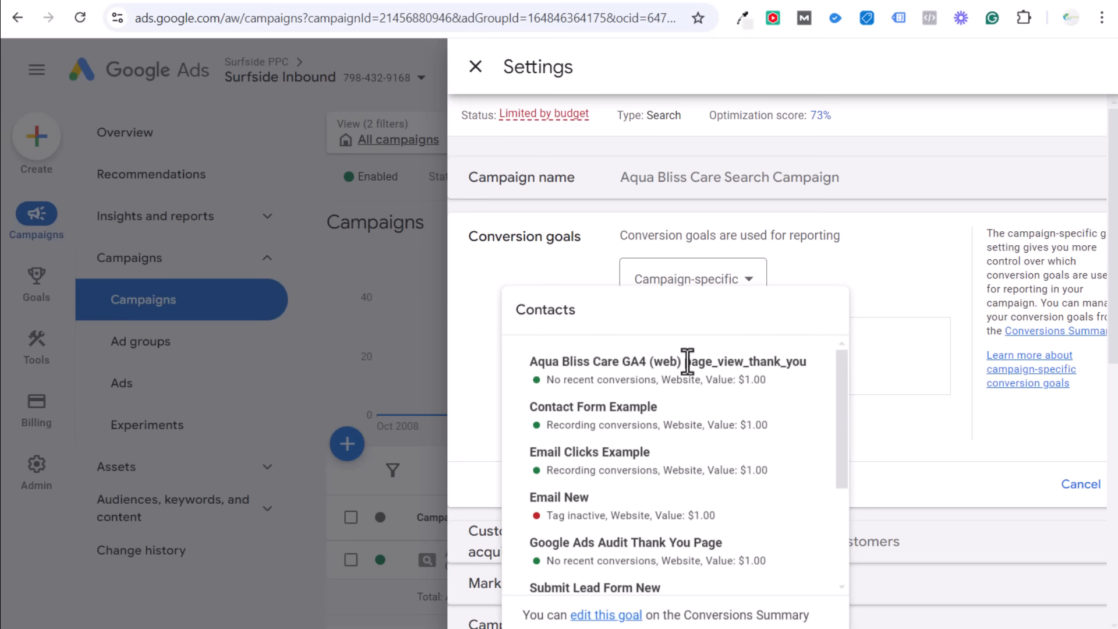
drag(682, 361, 807, 358)
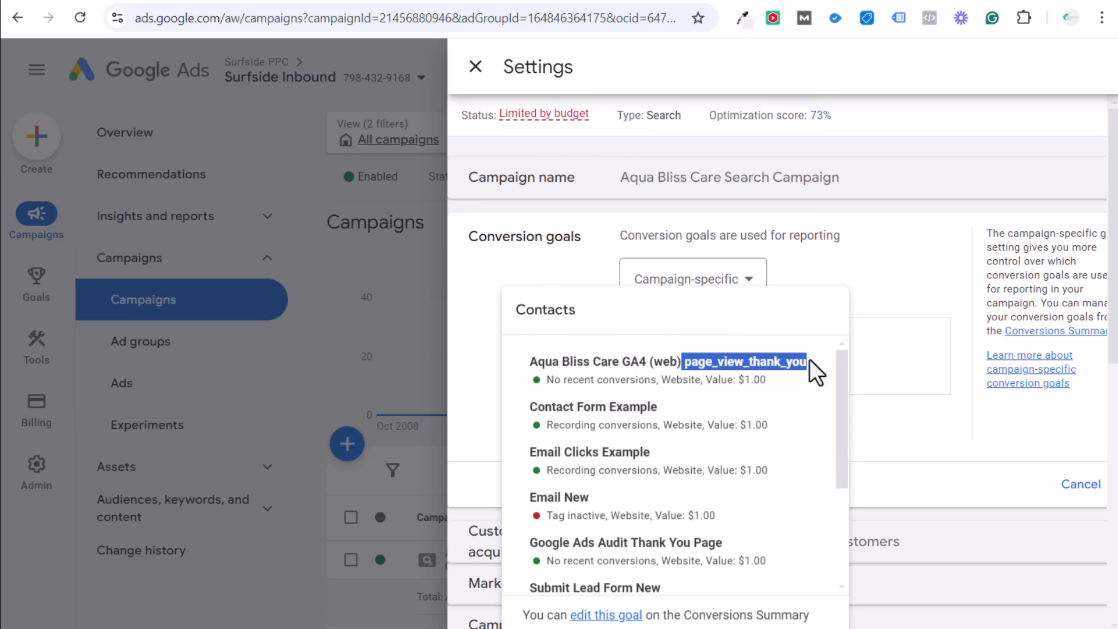
click(778, 393)
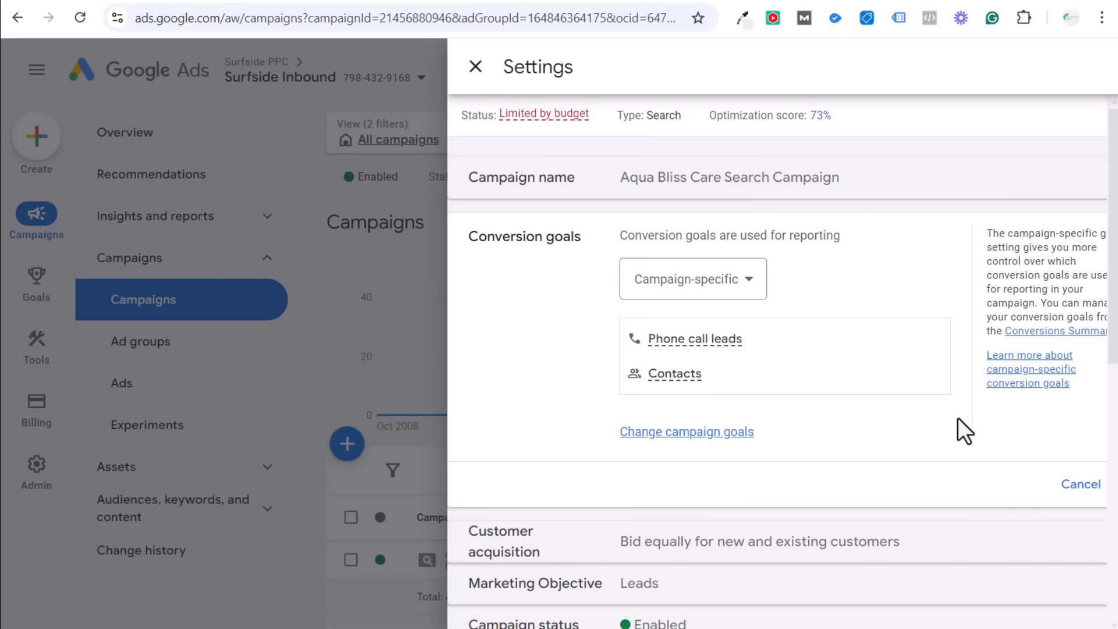
click(1080, 485)
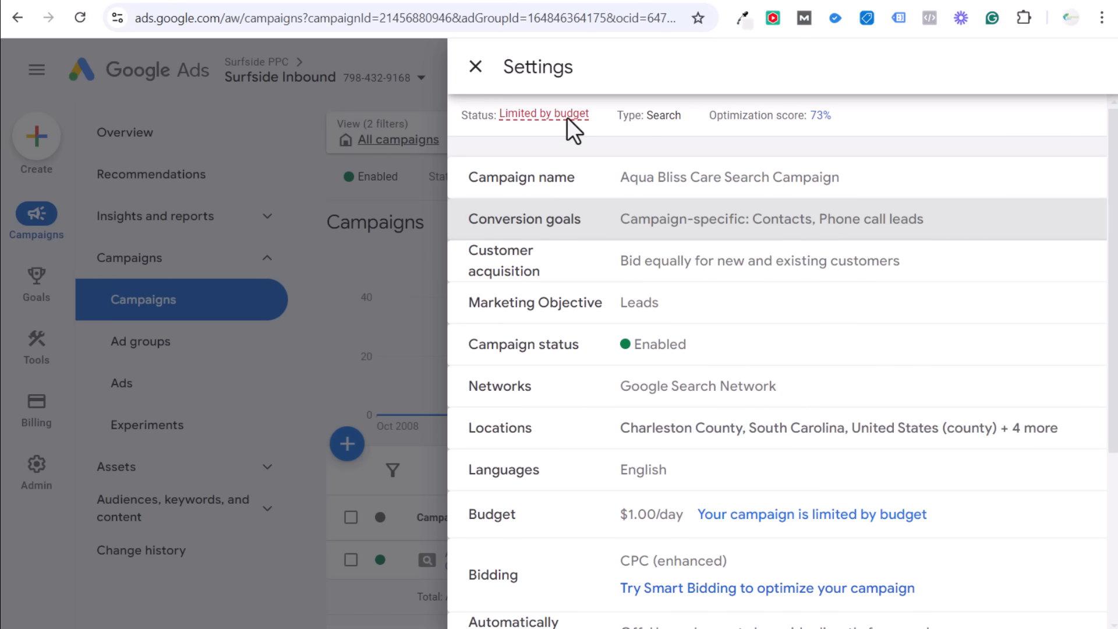
click(475, 66)
Compare the key events in Google Analytics with the Google Ads conversions summary, focusing on the lead_generated event.
click(272, 2)
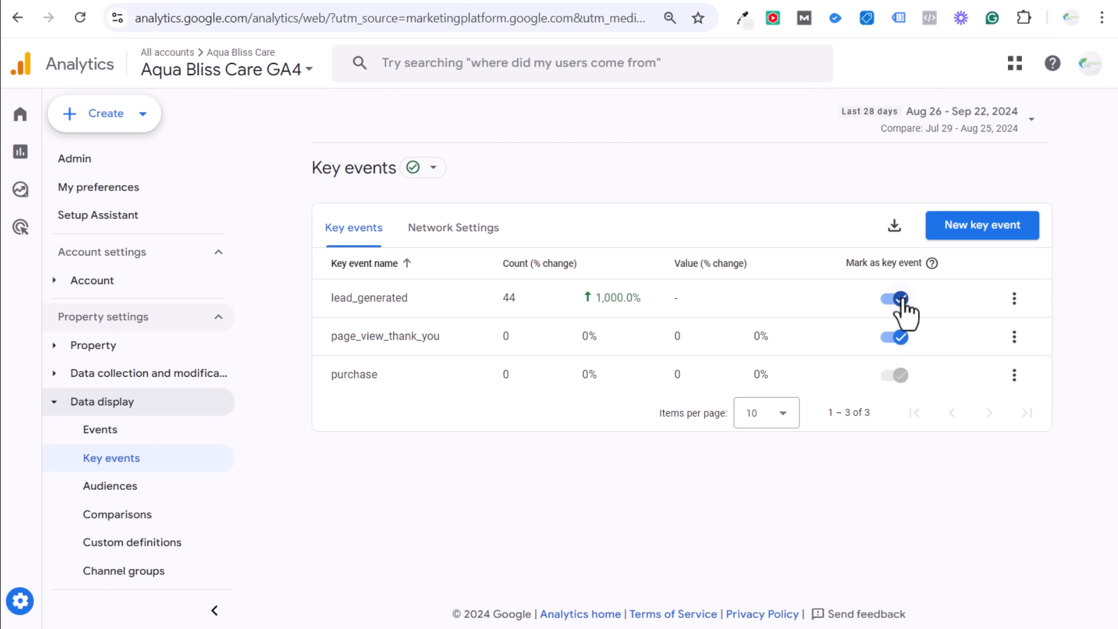
click(219, 0)
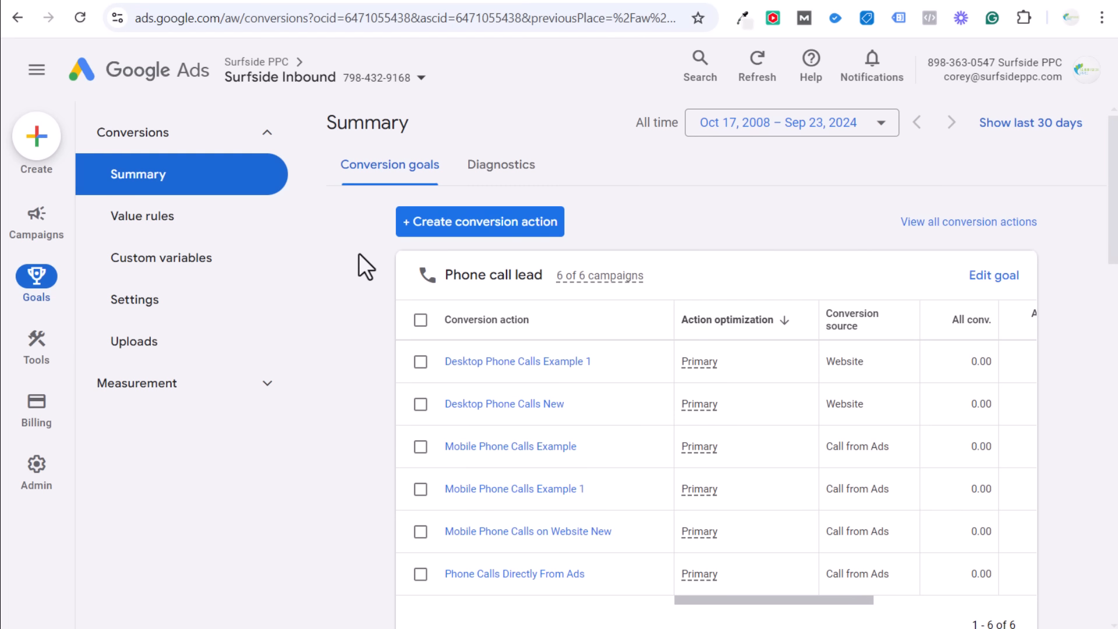
click(254, 0)
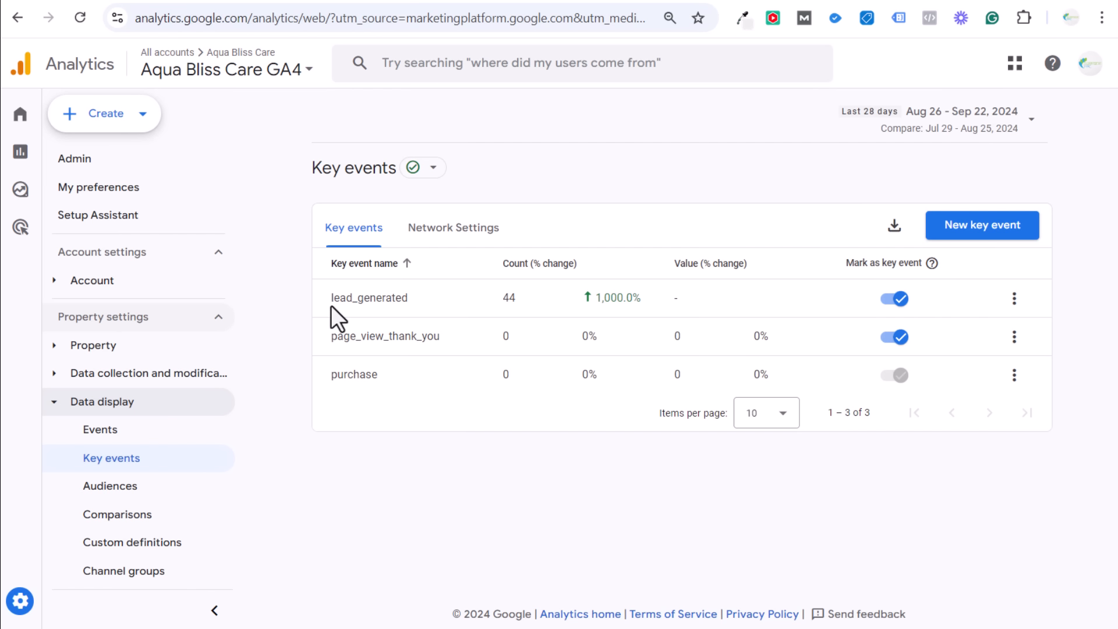
drag(410, 302, 319, 307)
click(367, 303)
Switch to Tag Manager, try starting a new Google Analytics: GA4 Event tag, and discard it without saving.
click(297, 6)
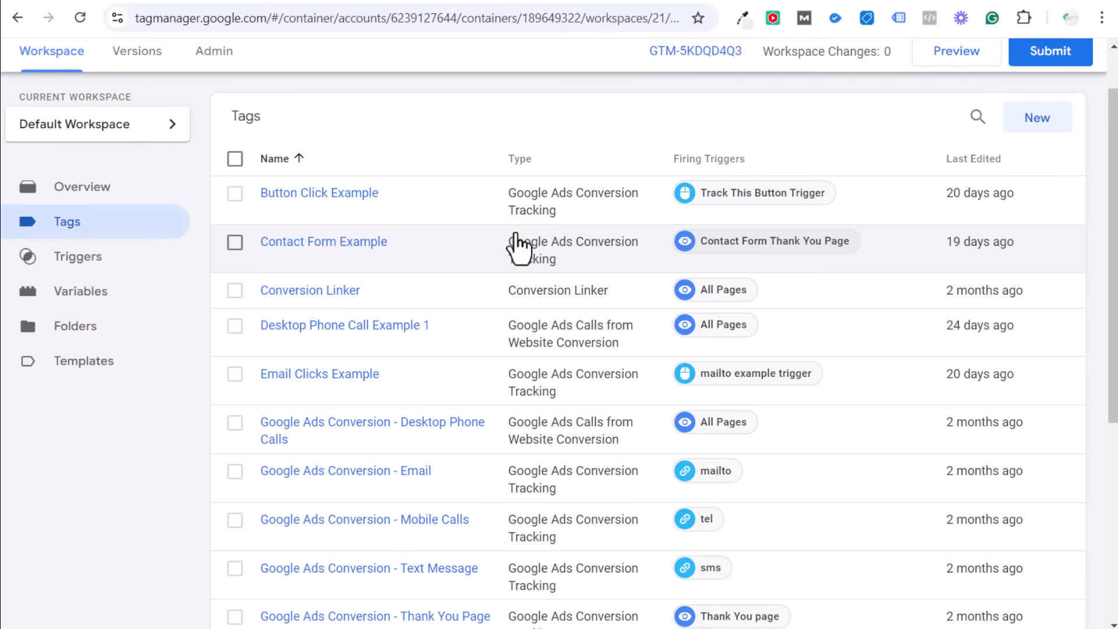
scroll(582, 245, up, 1)
click(1059, 188)
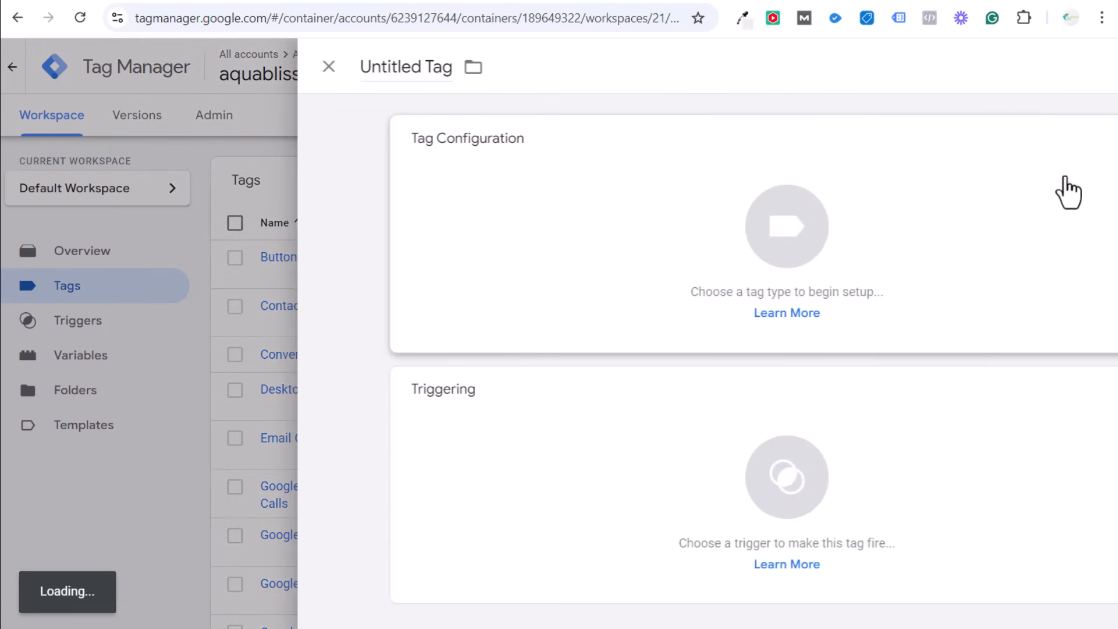
click(464, 193)
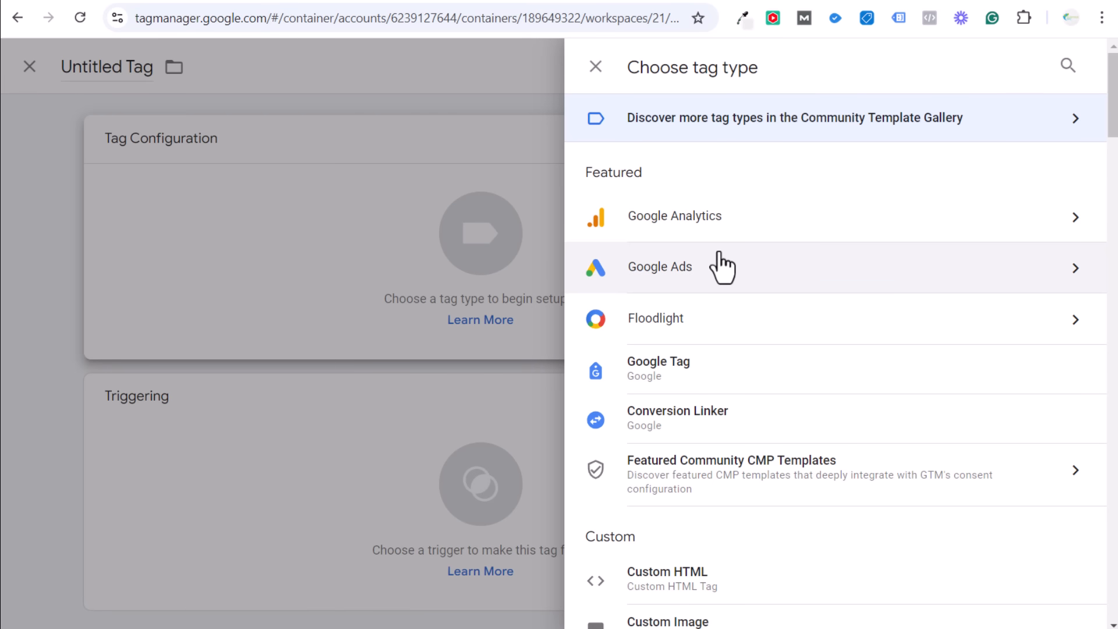
click(748, 224)
click(751, 236)
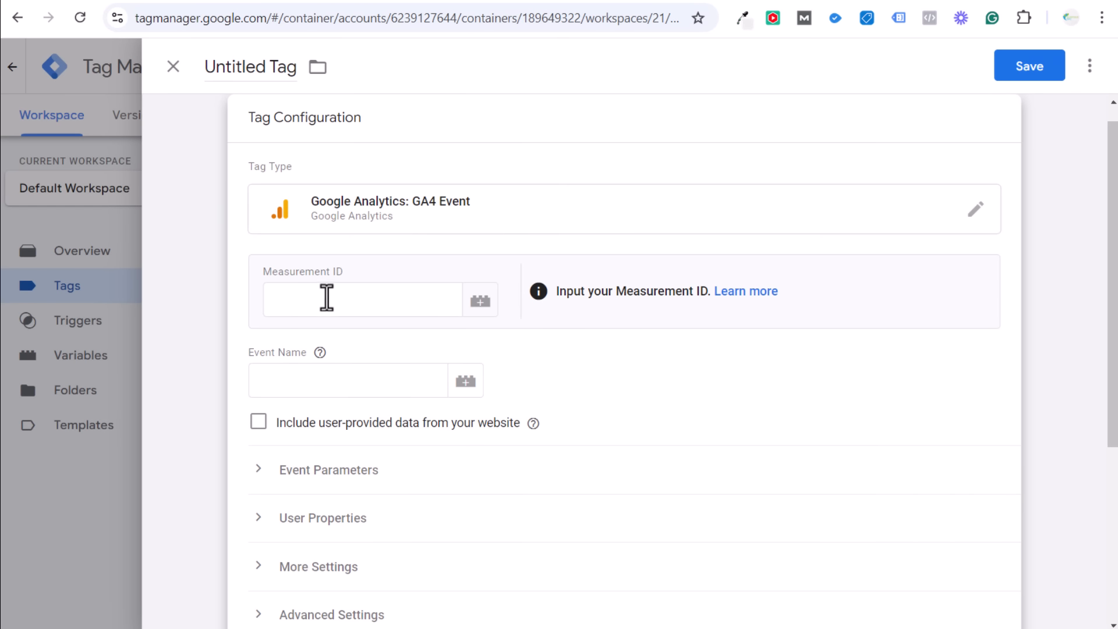
scroll(358, 381, down, 5)
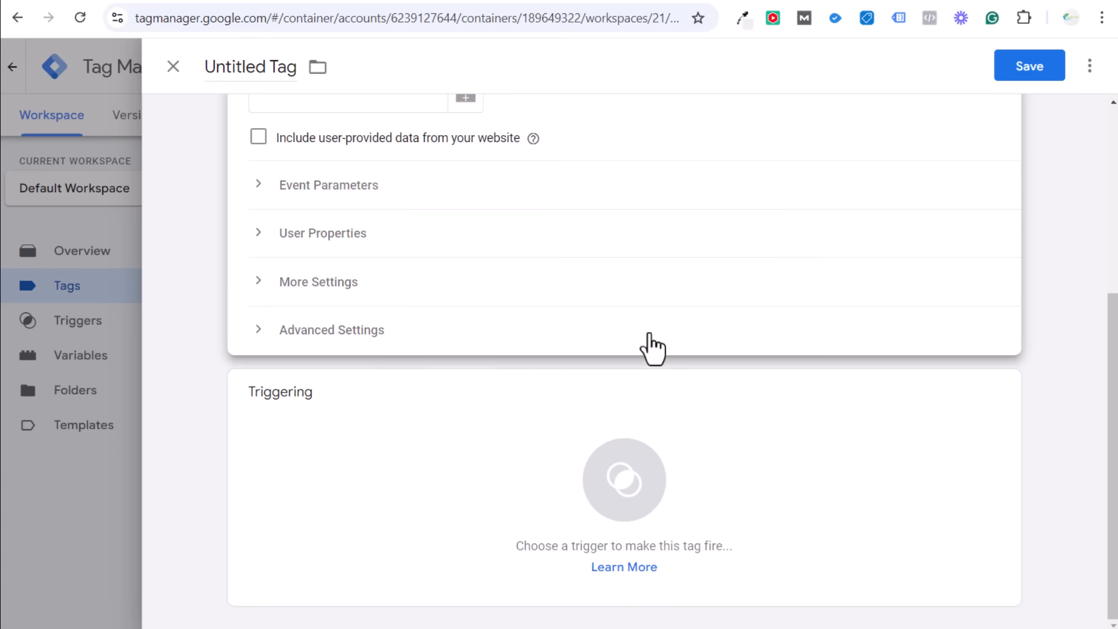
click(170, 79)
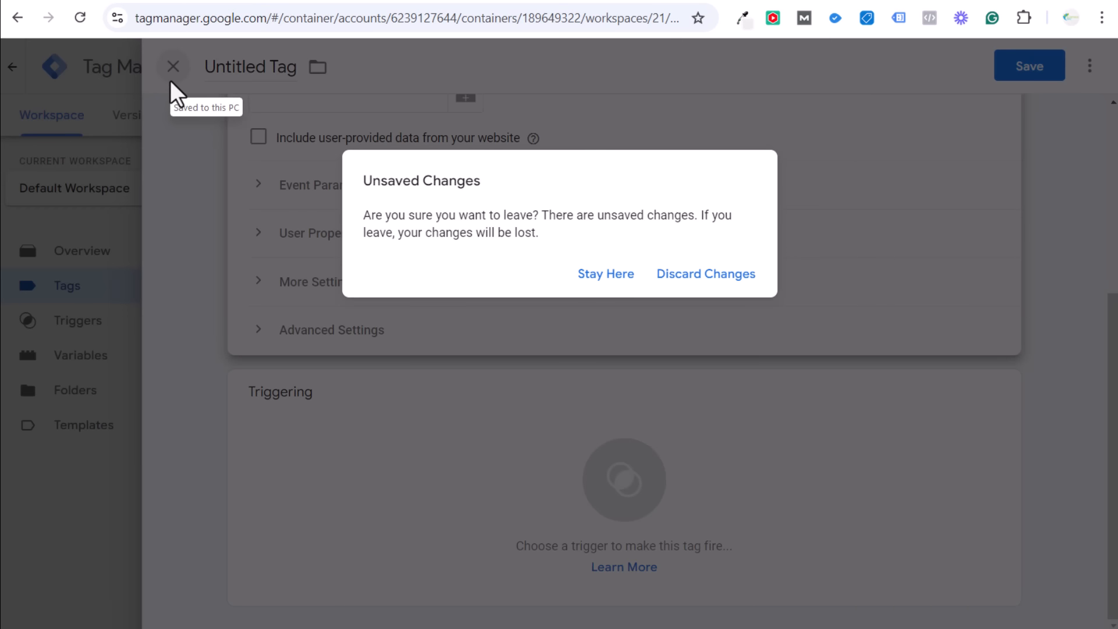
click(706, 275)
Open the Google Analytics 4 Event Thank You Page tag and compare its event name with the lead_generated key event in Google Analytics.
scroll(626, 328, down, 7)
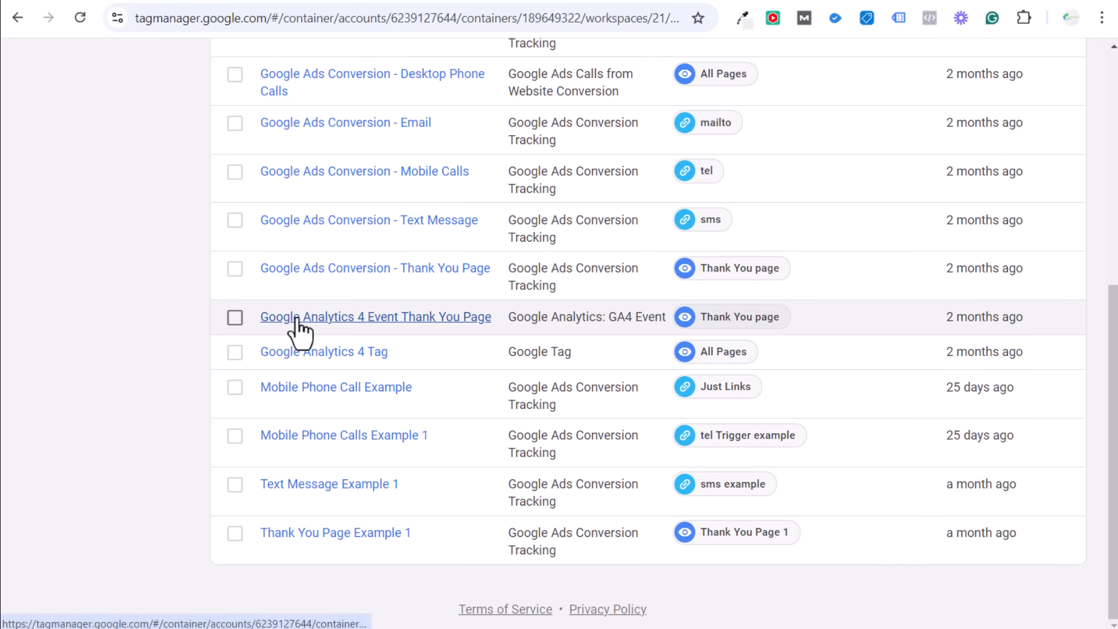
click(389, 319)
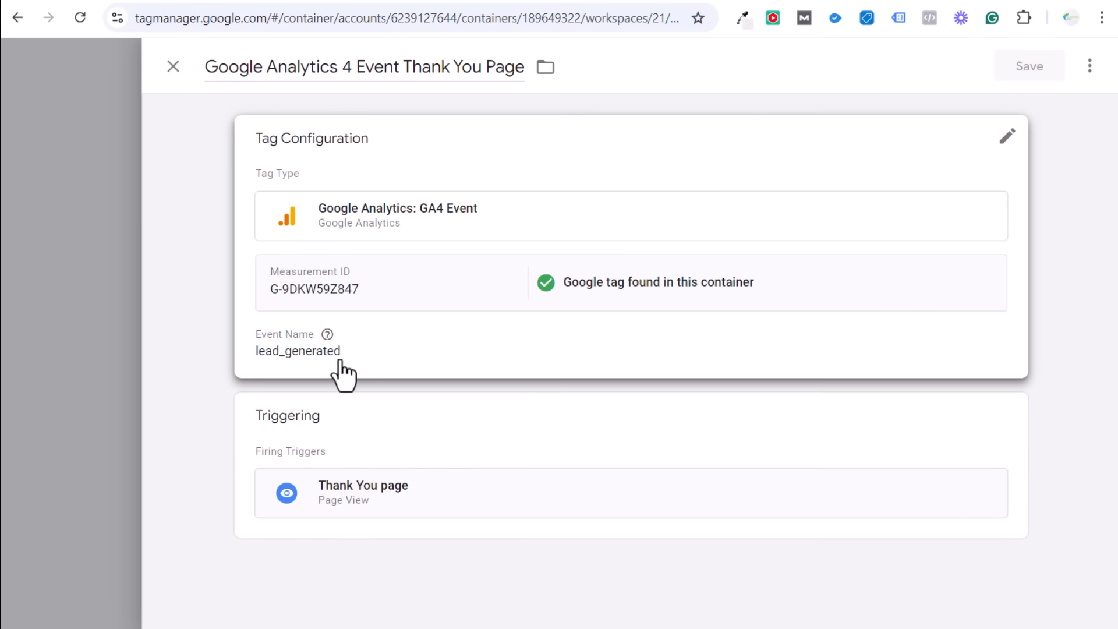
click(437, 336)
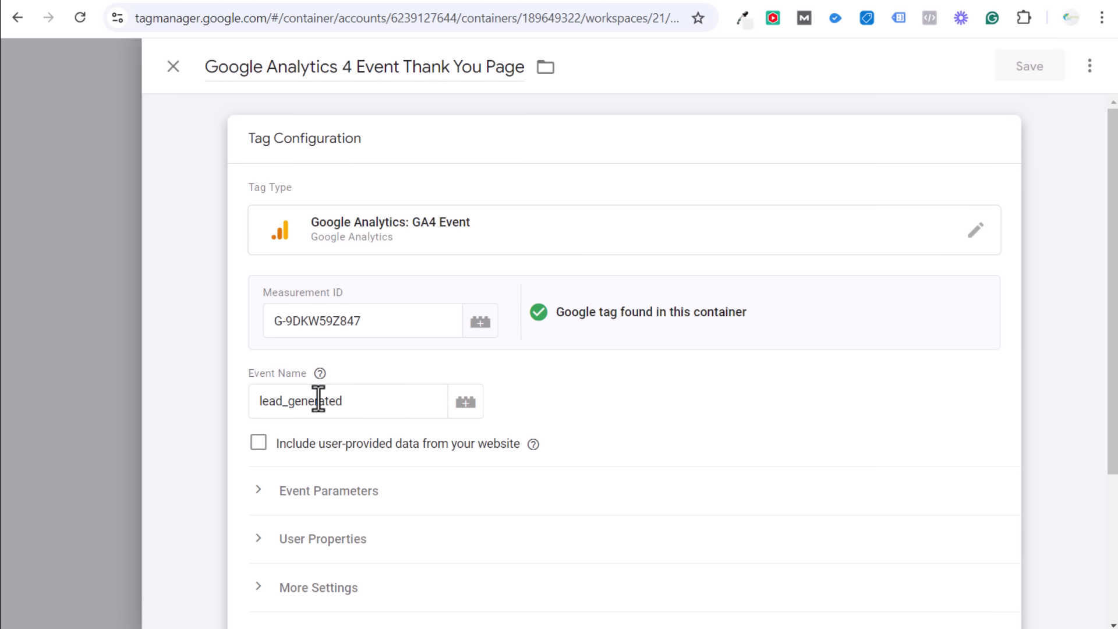
click(266, 2)
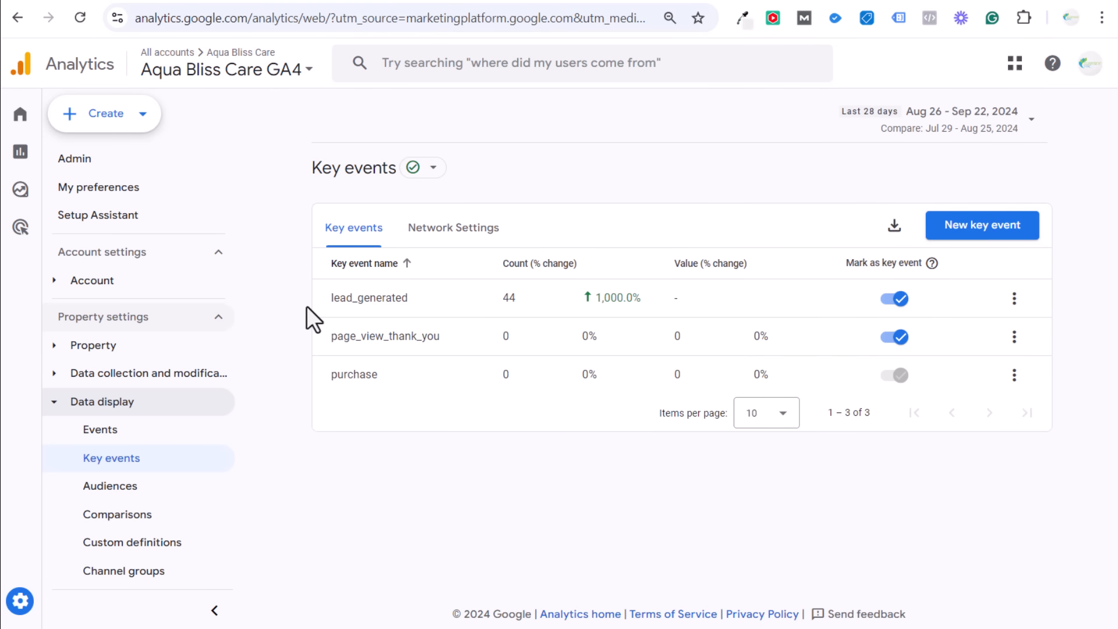
drag(410, 300, 351, 299)
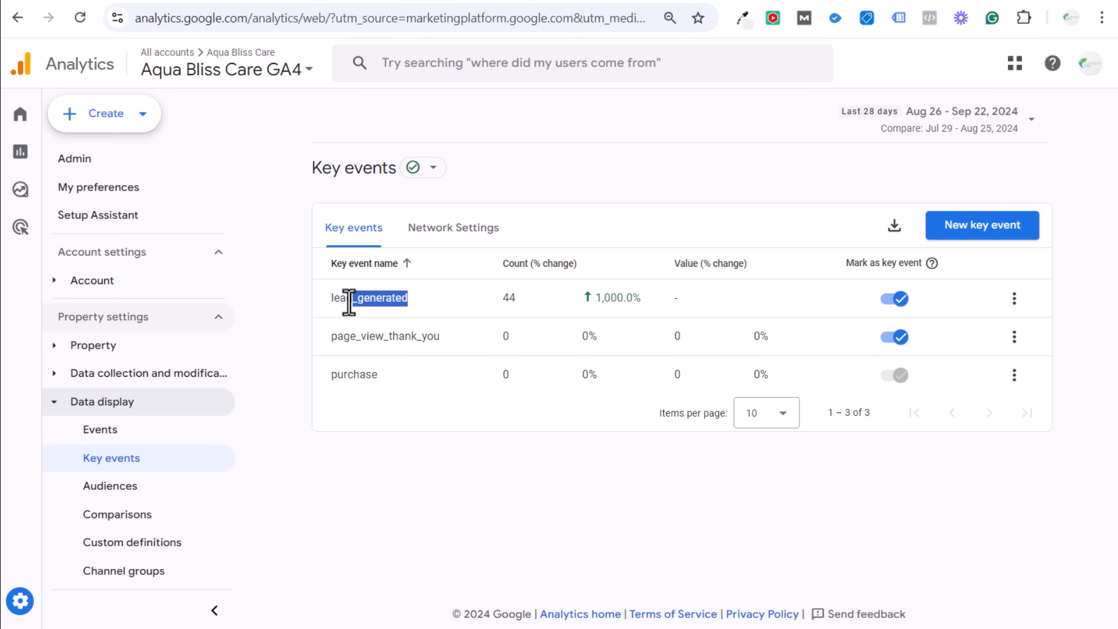
click(280, 2)
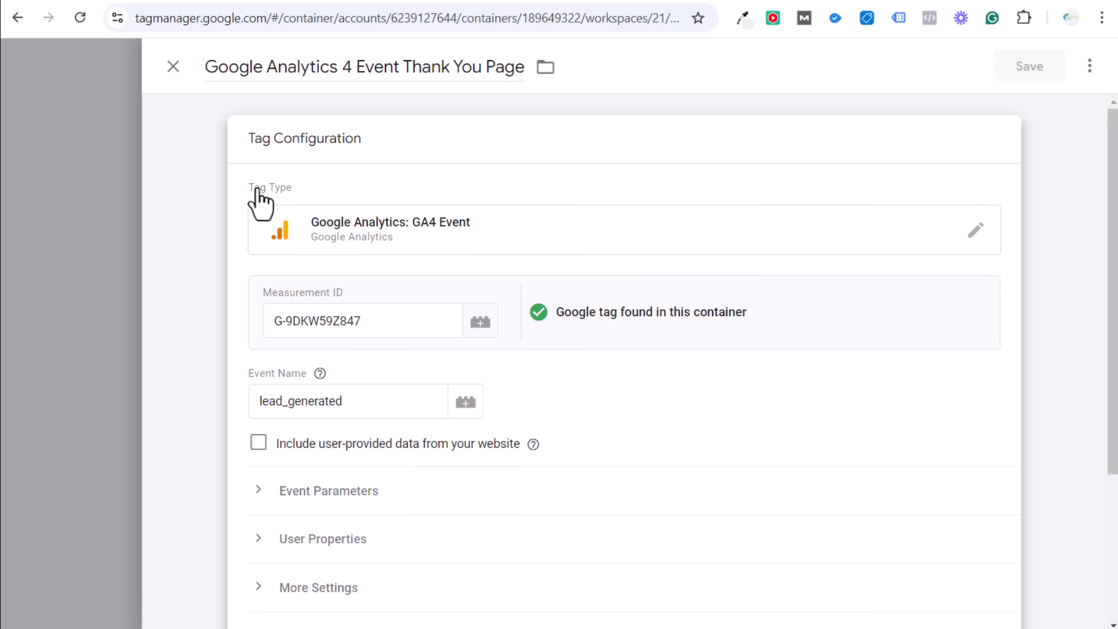
click(201, 217)
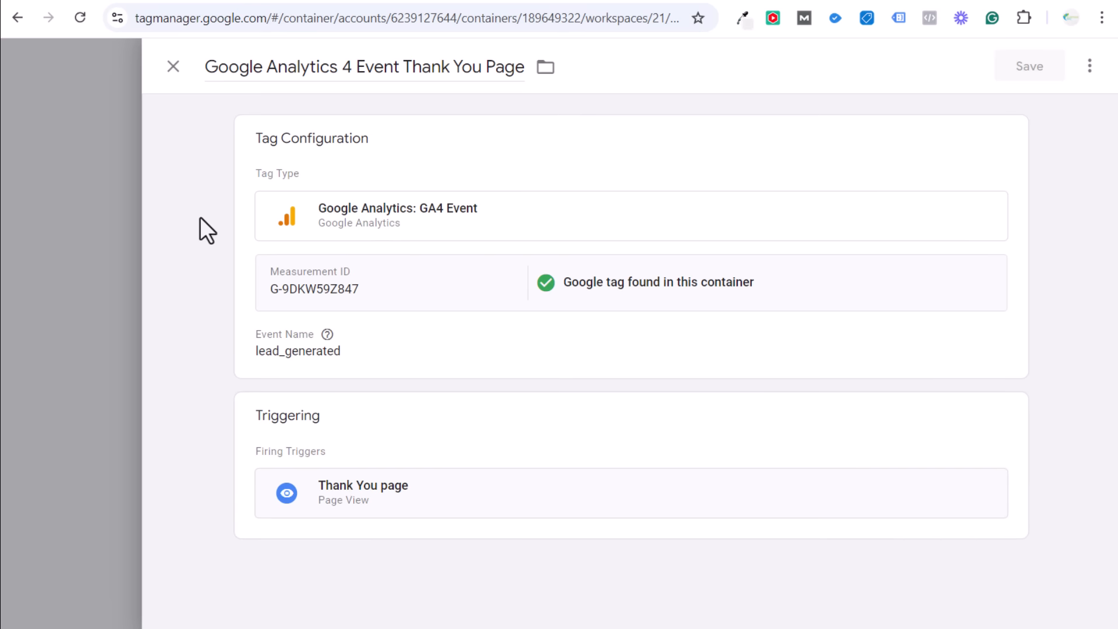
Examine the tag's Thank You page trigger, including its firing condition and the available trigger types.
click(591, 501)
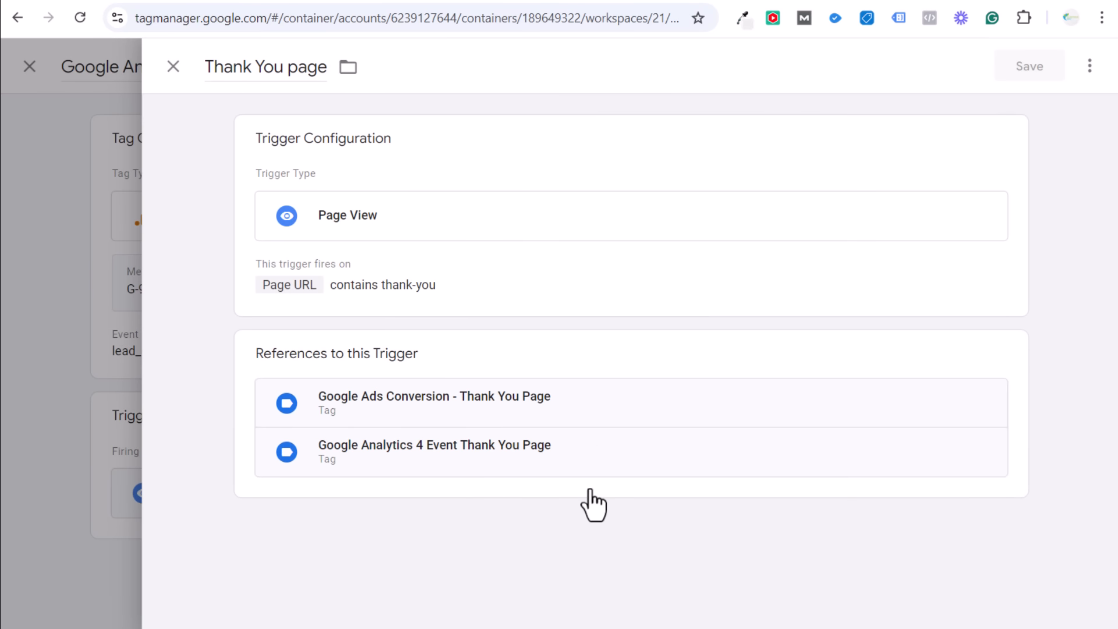
click(1009, 138)
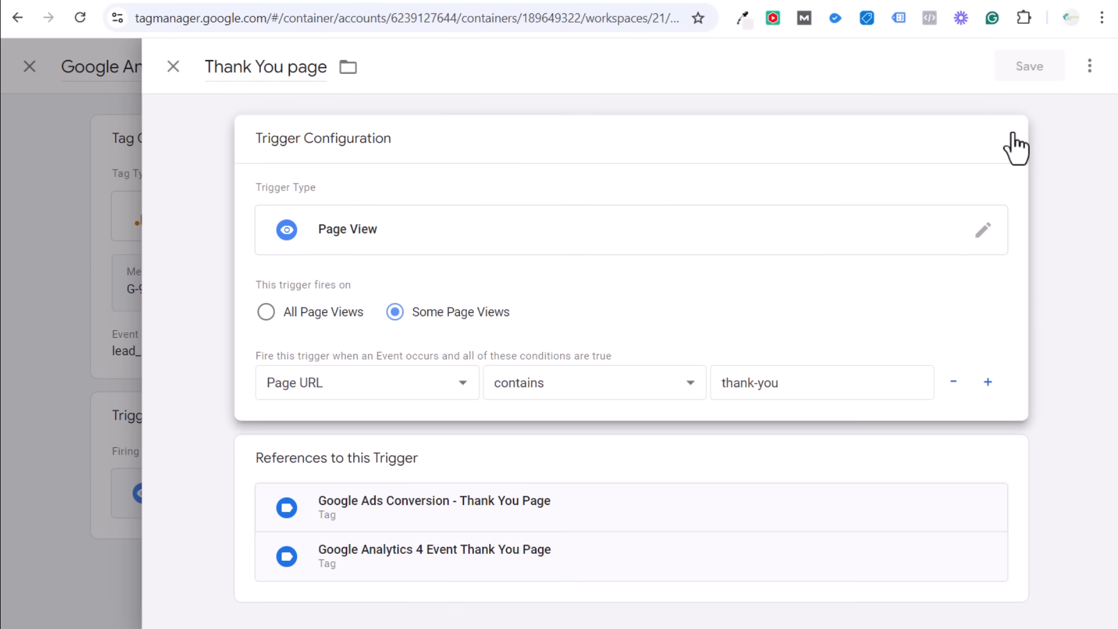
click(994, 234)
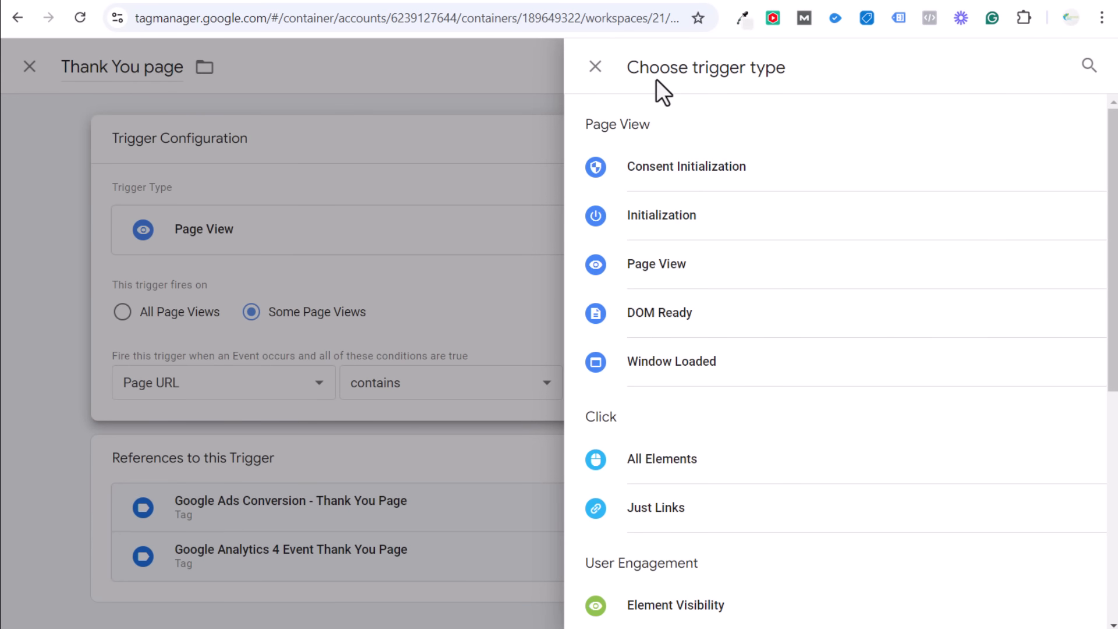
click(605, 64)
click(1089, 66)
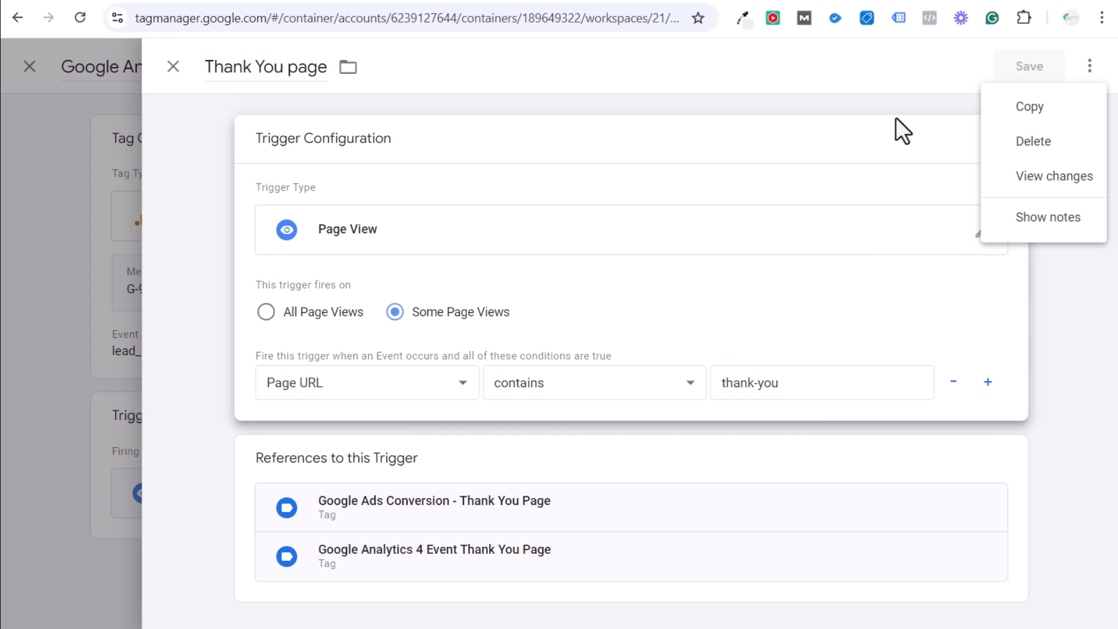
click(905, 148)
click(1005, 146)
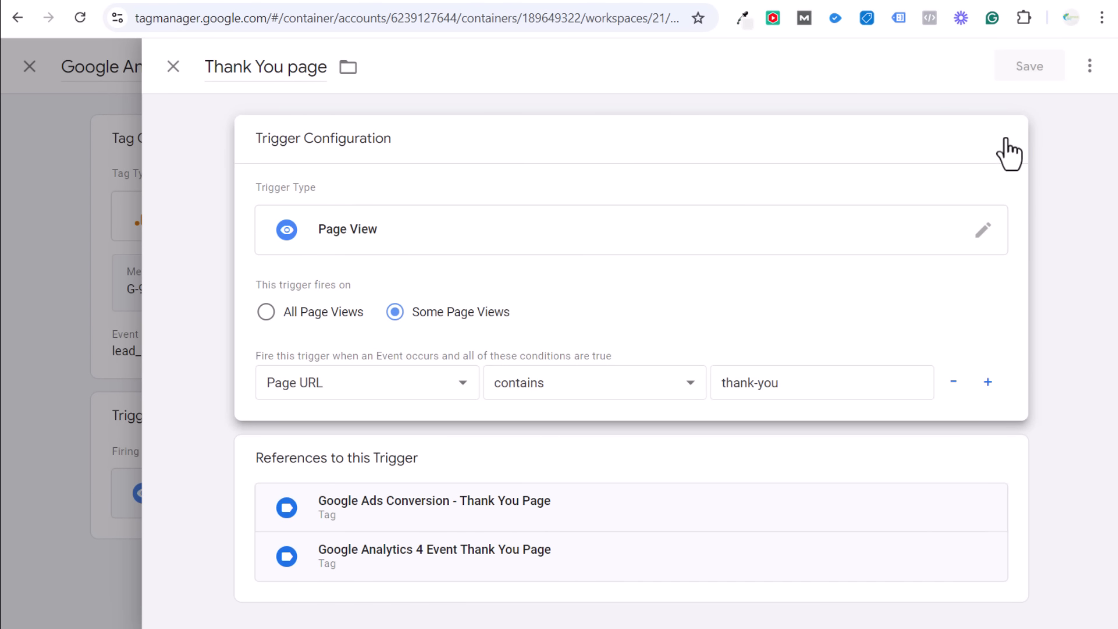
click(945, 248)
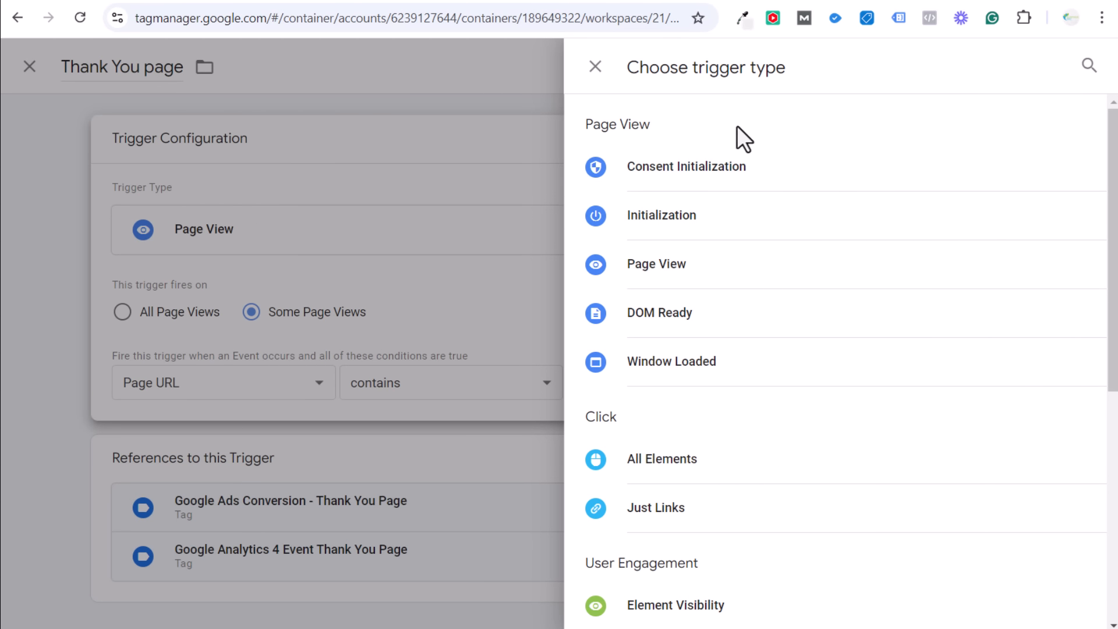
click(438, 156)
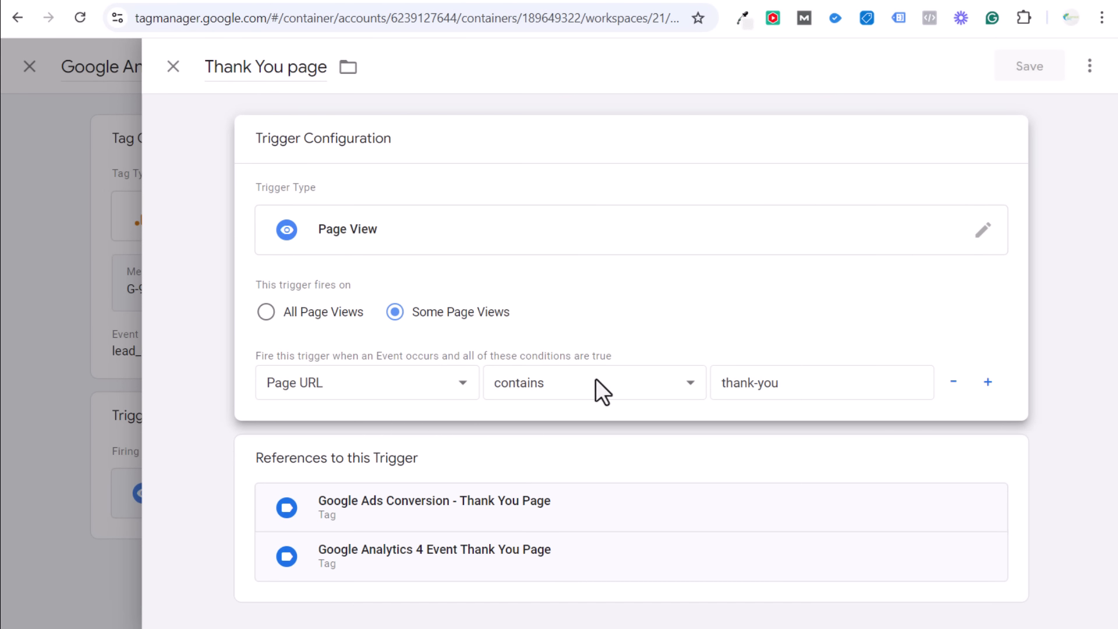
Try removing the Page URL condition from the Thank You page trigger, and discard the change.
click(953, 383)
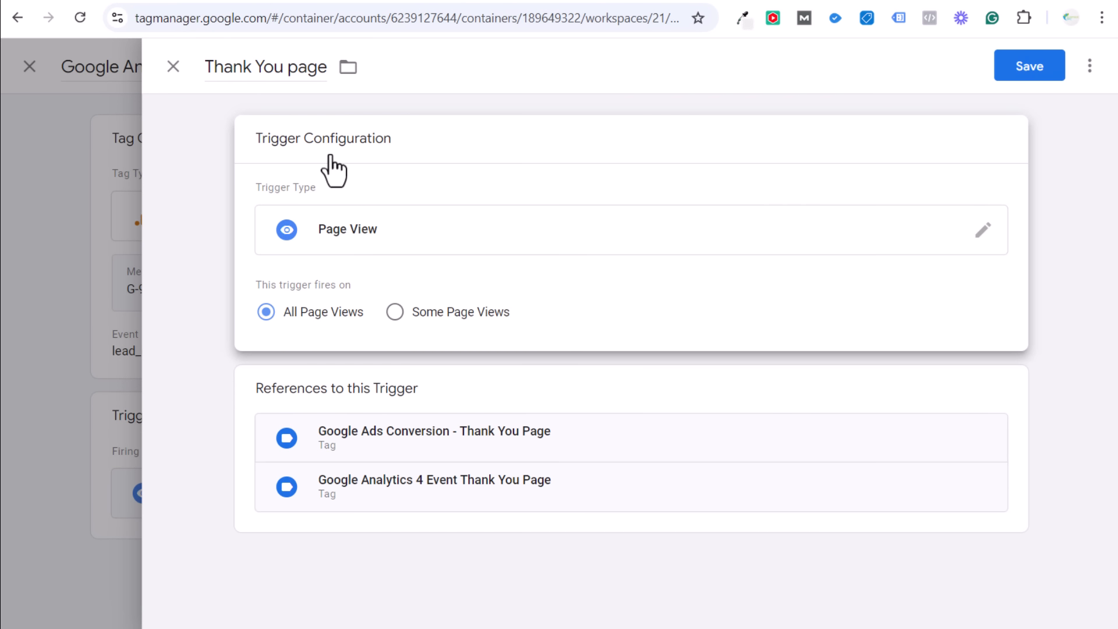
click(173, 66)
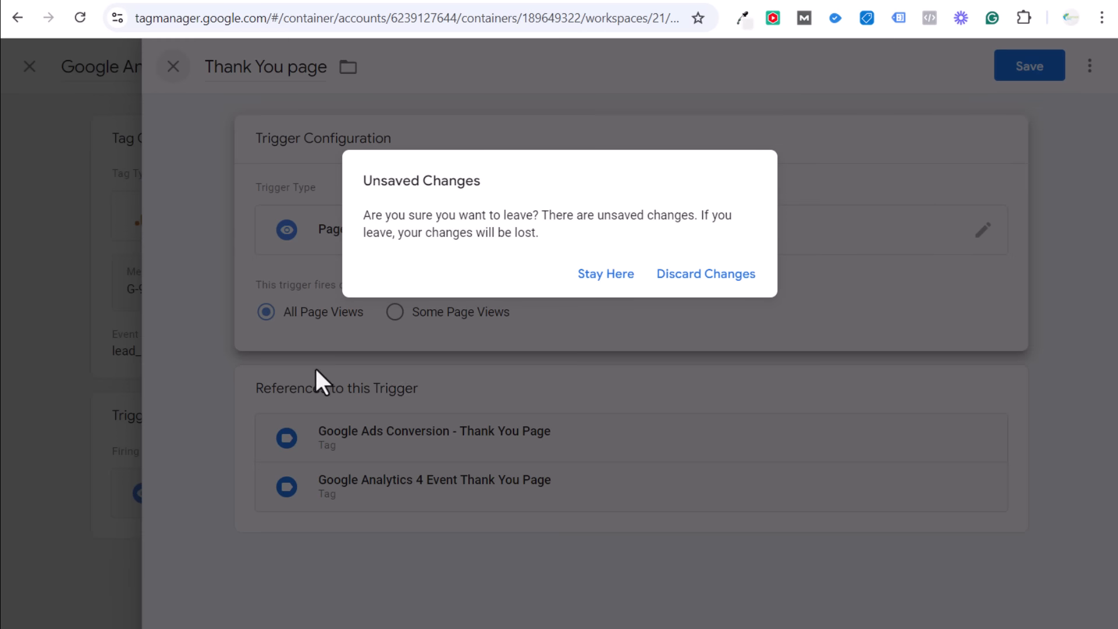
click(677, 275)
Try removing the firing trigger from the Google Analytics 4 Event Thank You Page tag and open its trigger selection.
click(991, 452)
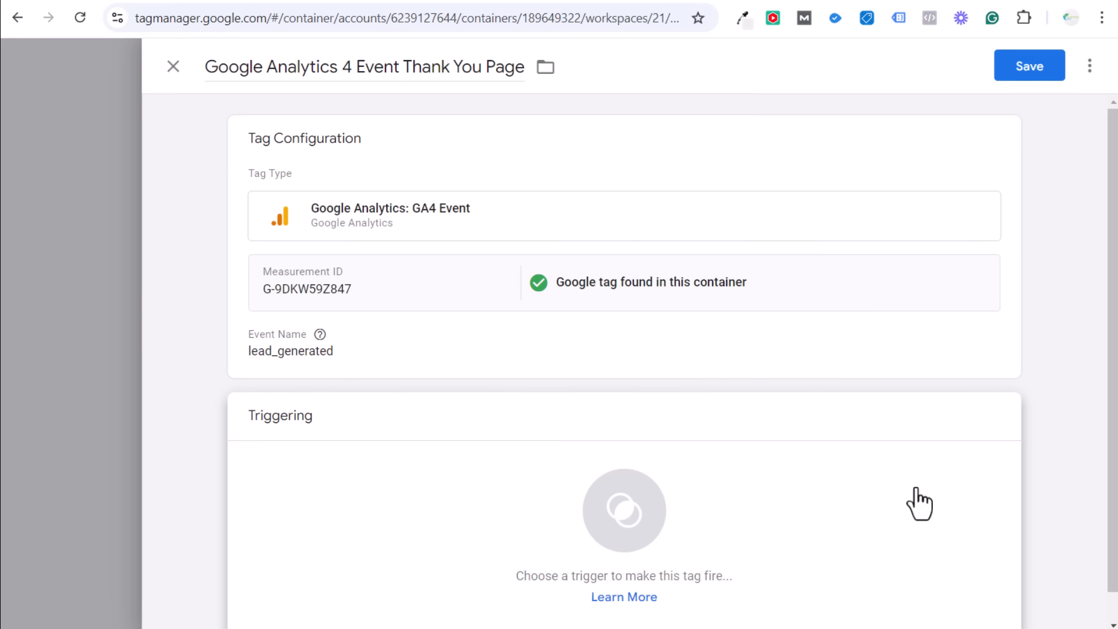
scroll(640, 419, down, 1)
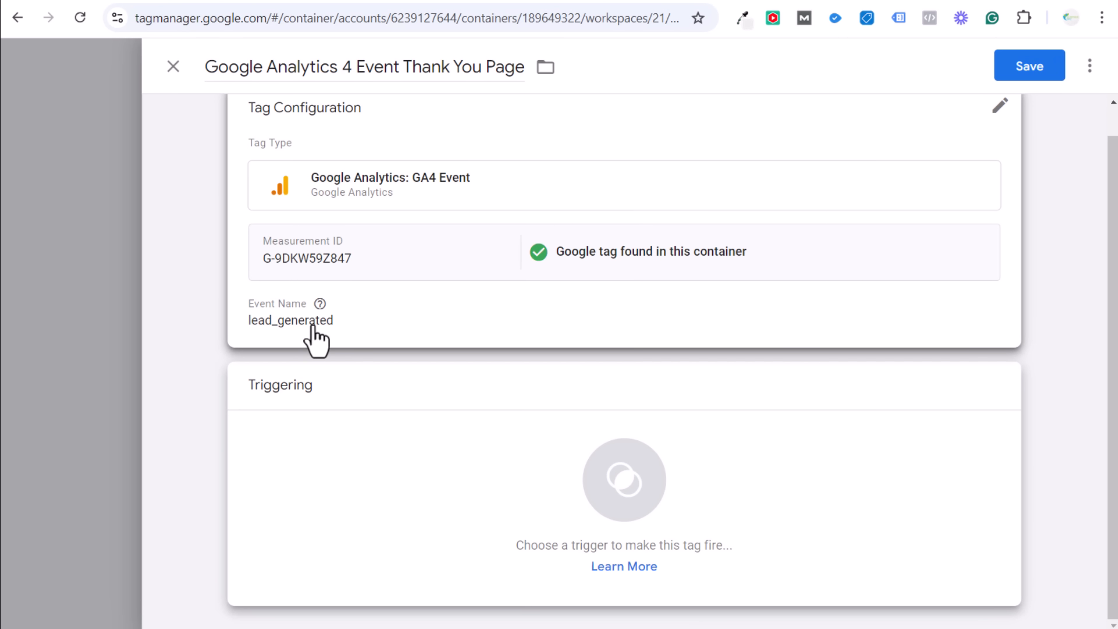
click(527, 530)
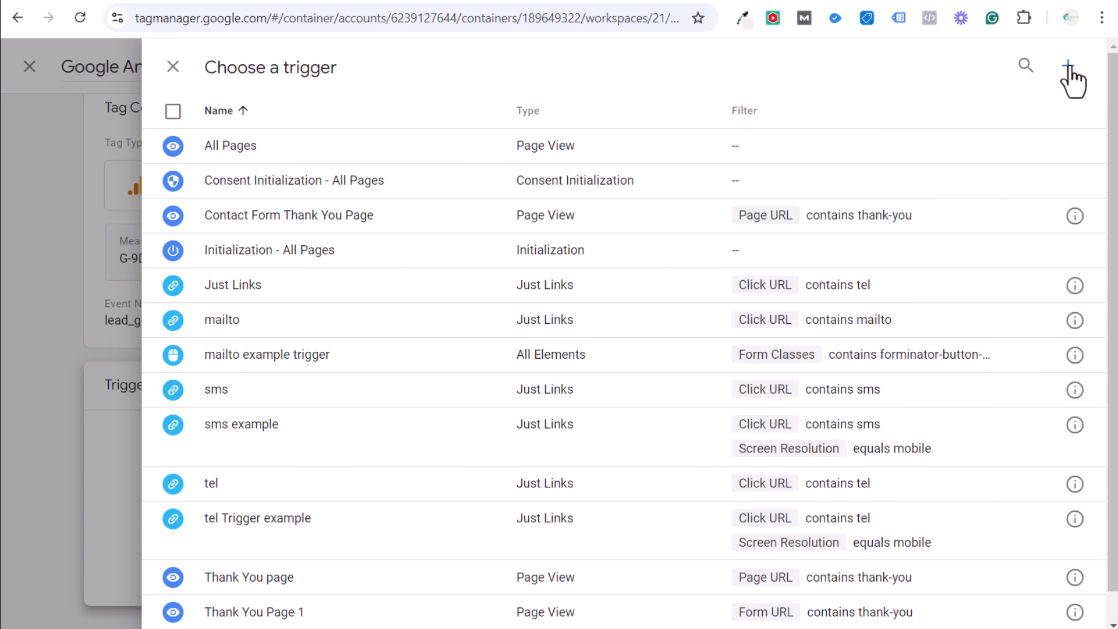
Configure a new Page View trigger that fires on some page views where the Page URL contains thank-you.
click(1069, 73)
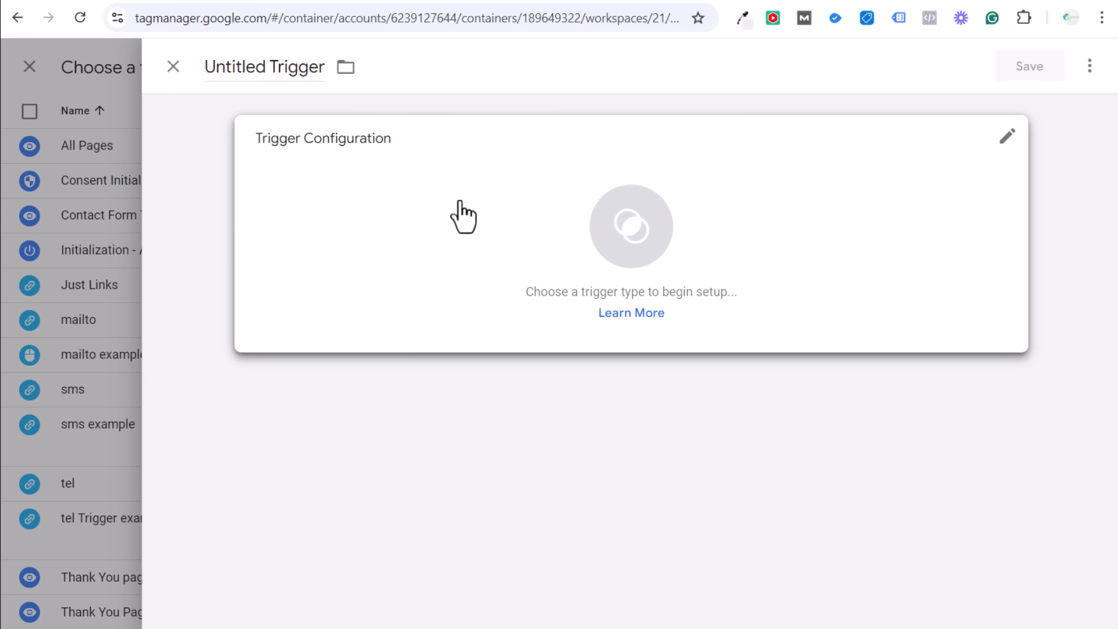
click(462, 217)
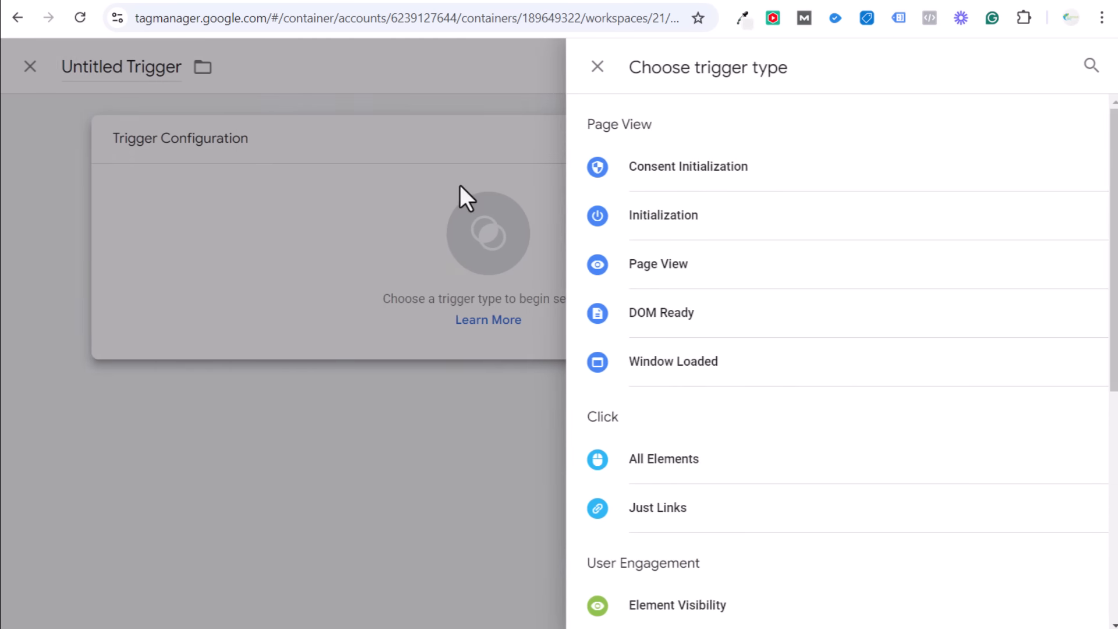
click(751, 264)
click(457, 311)
click(398, 385)
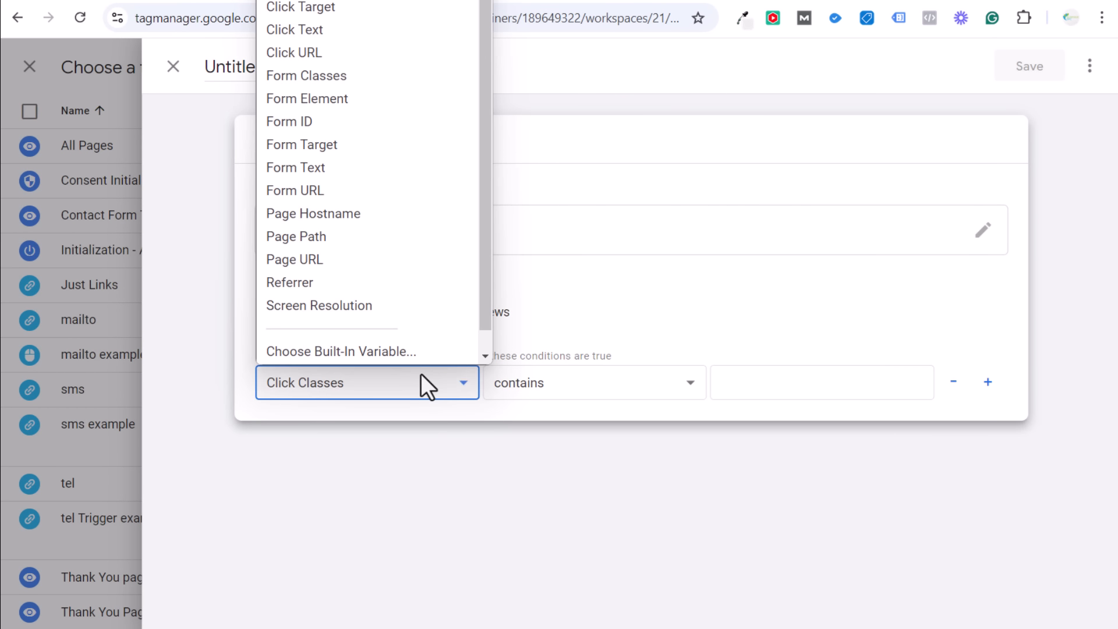
click(333, 268)
click(755, 383)
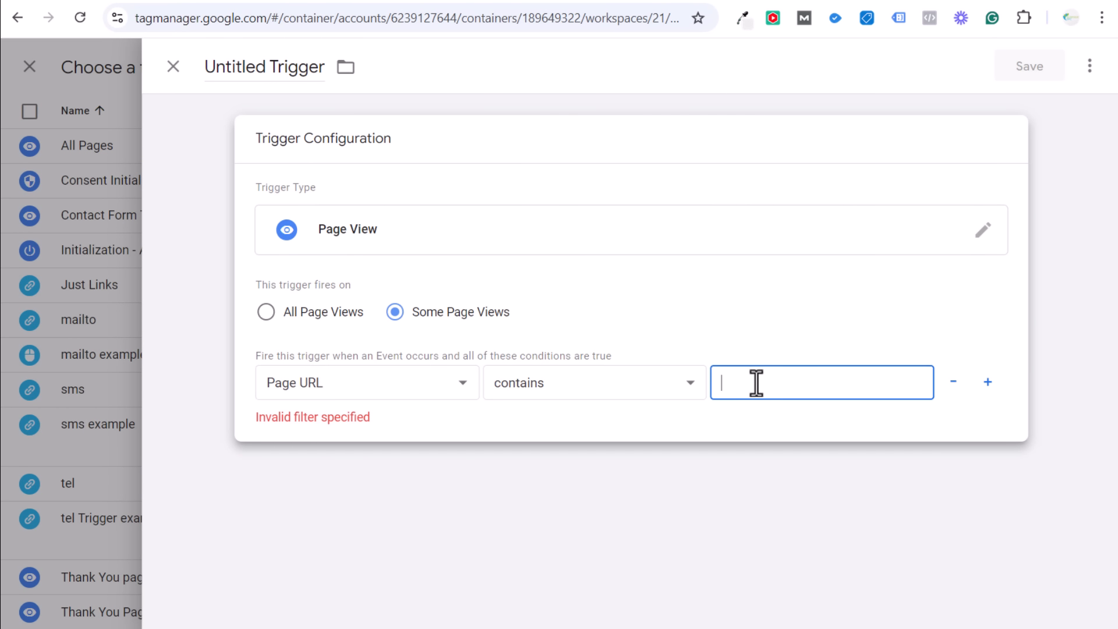
text(thank-you)
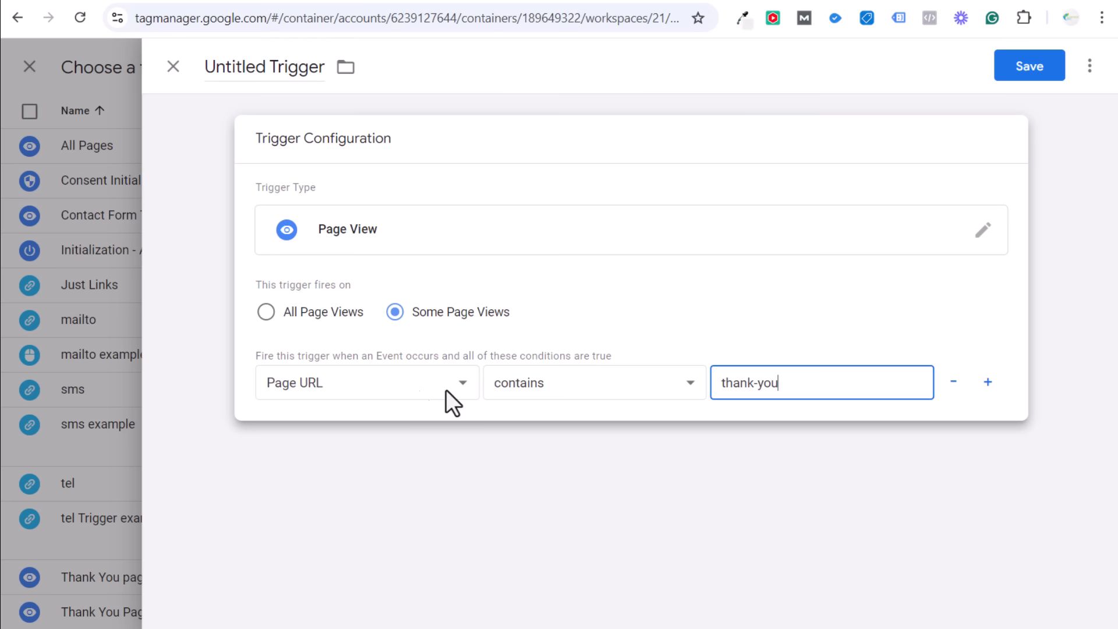
Discard the new page view trigger and the unsaved changes to the thank-you page event tag.
click(172, 65)
click(720, 275)
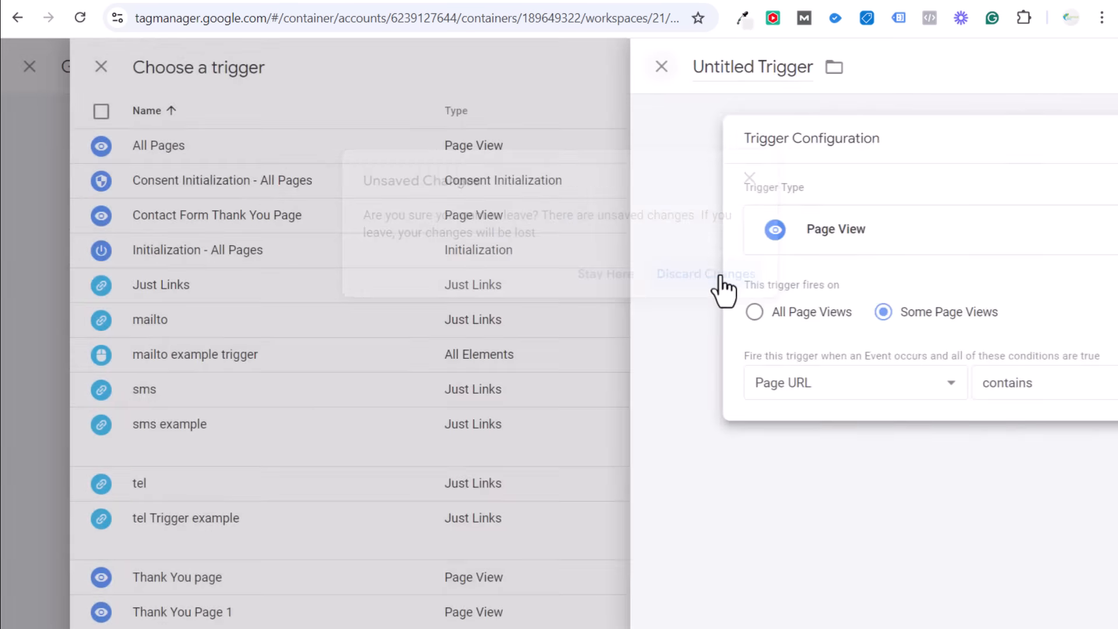
click(166, 67)
click(171, 67)
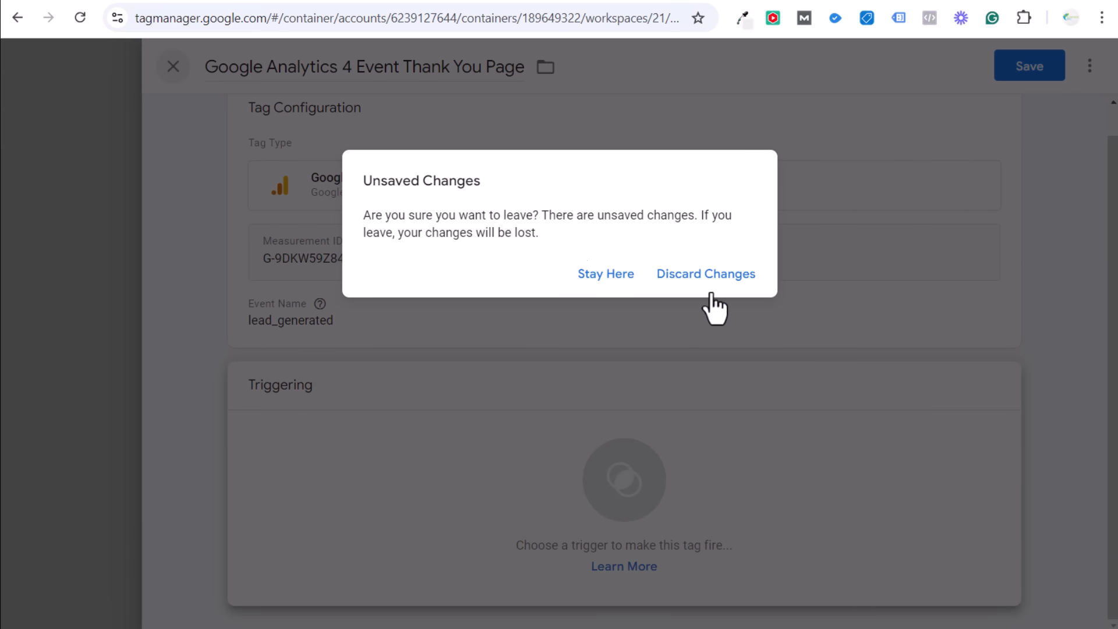
click(728, 274)
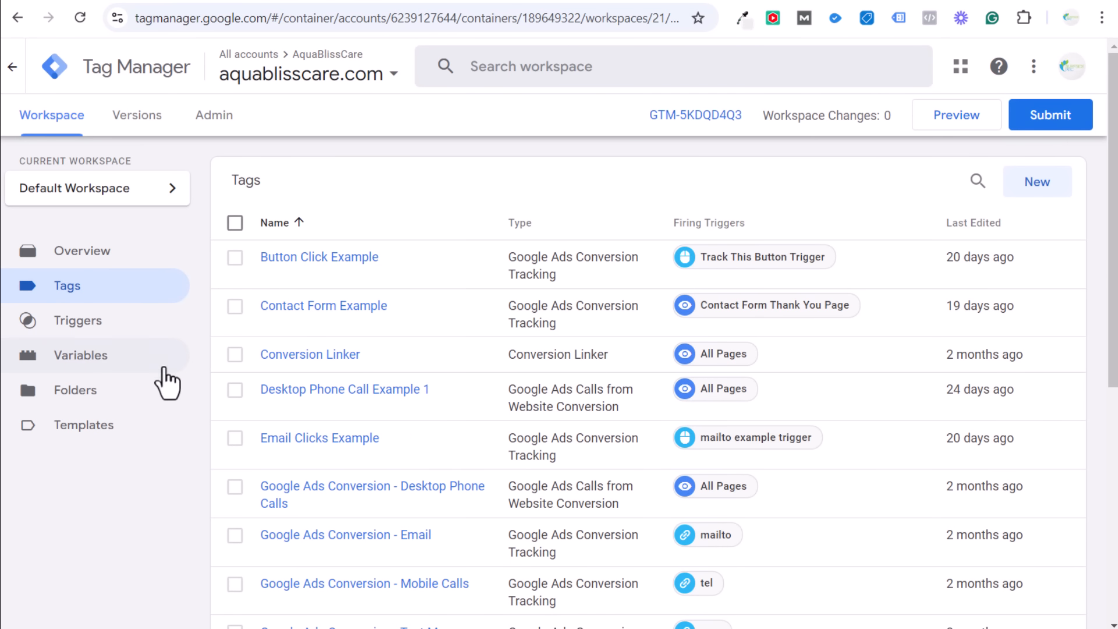
Examine which page, utility, click and form variables are enabled in the built-in variables configuration, and close it unchanged.
click(119, 358)
click(1007, 175)
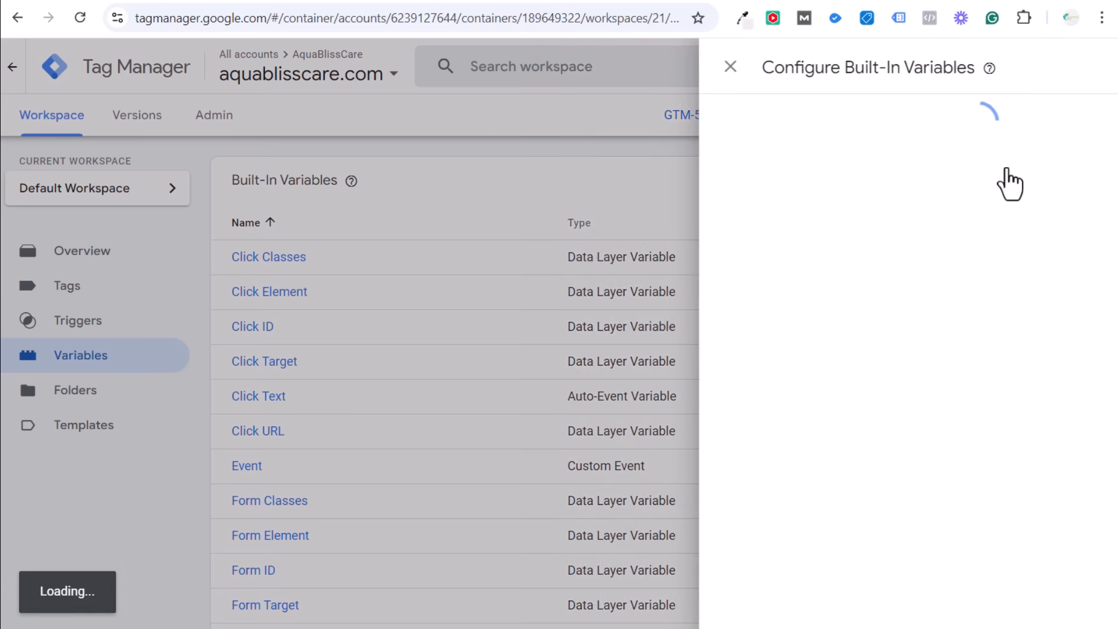
scroll(848, 304, down, 8)
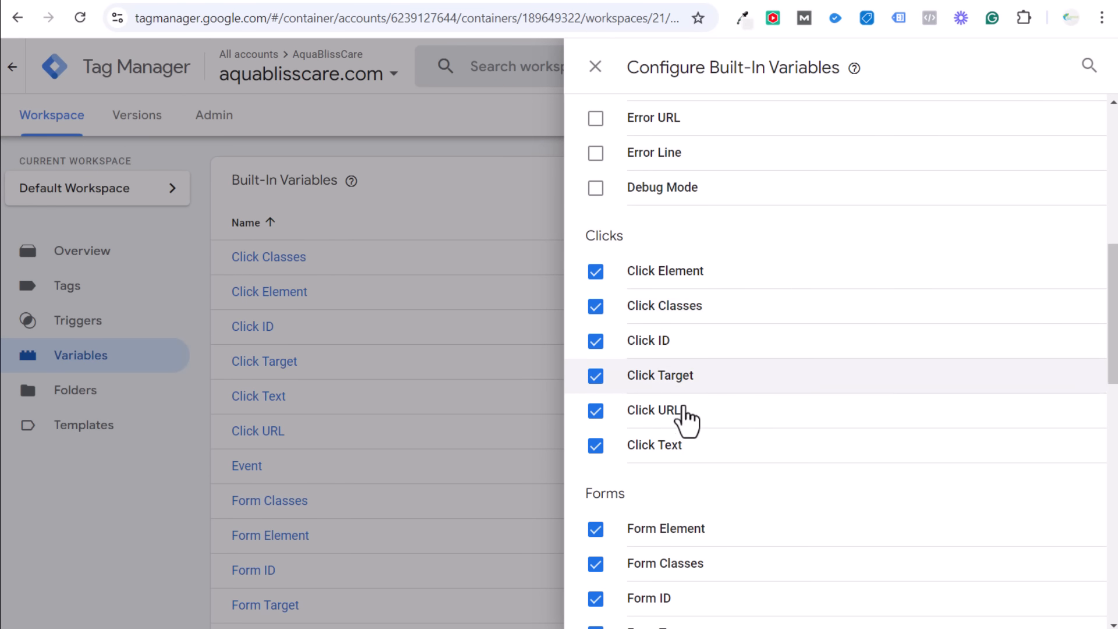
scroll(692, 361, down, 5)
scroll(822, 332, up, 7)
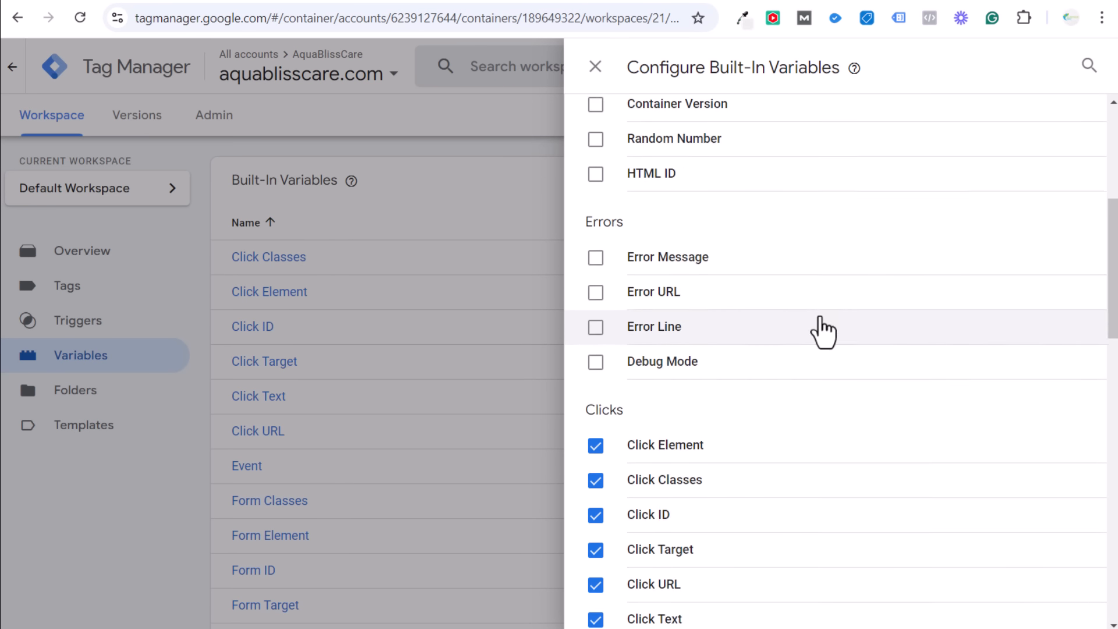
scroll(821, 329, up, 6)
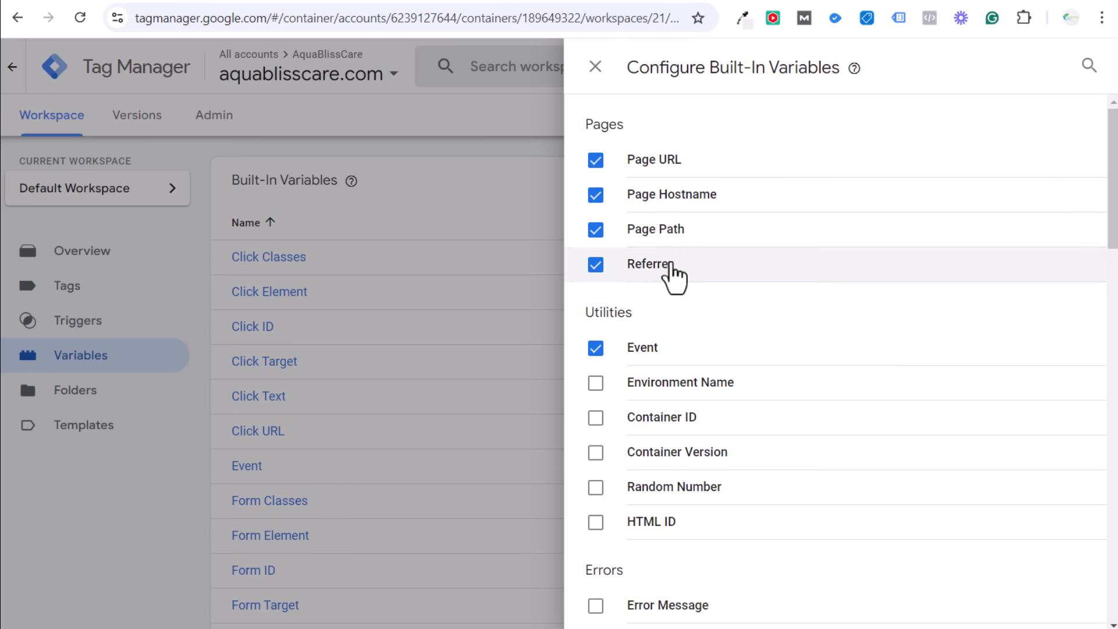
click(594, 67)
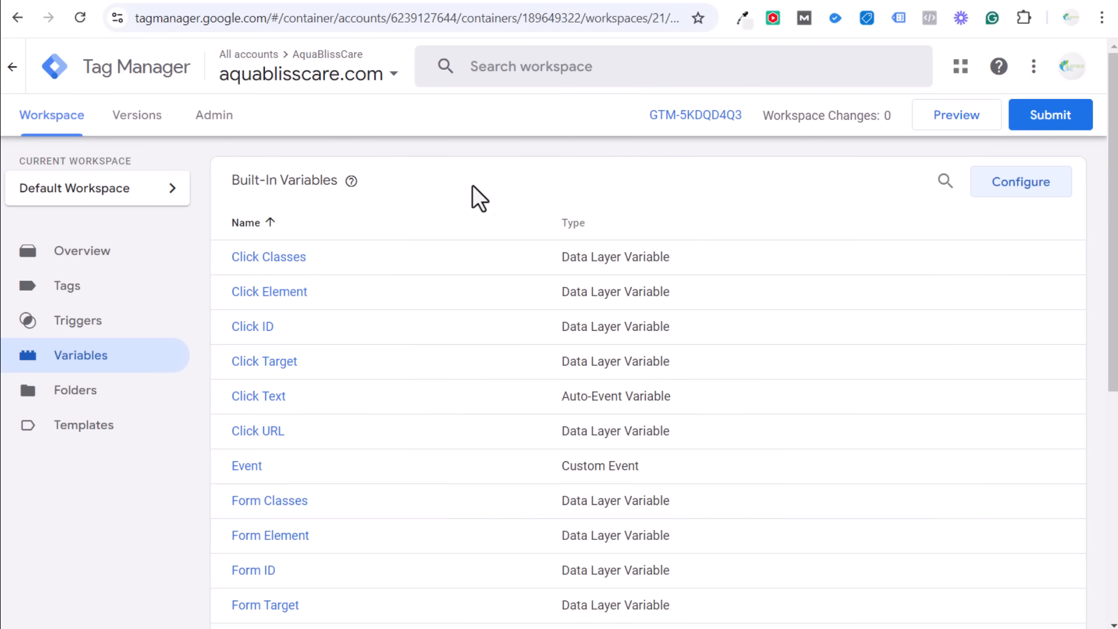
Review the Google Analytics 4 Event Thank You Page tag and its Thank You page trigger, and close both.
click(70, 285)
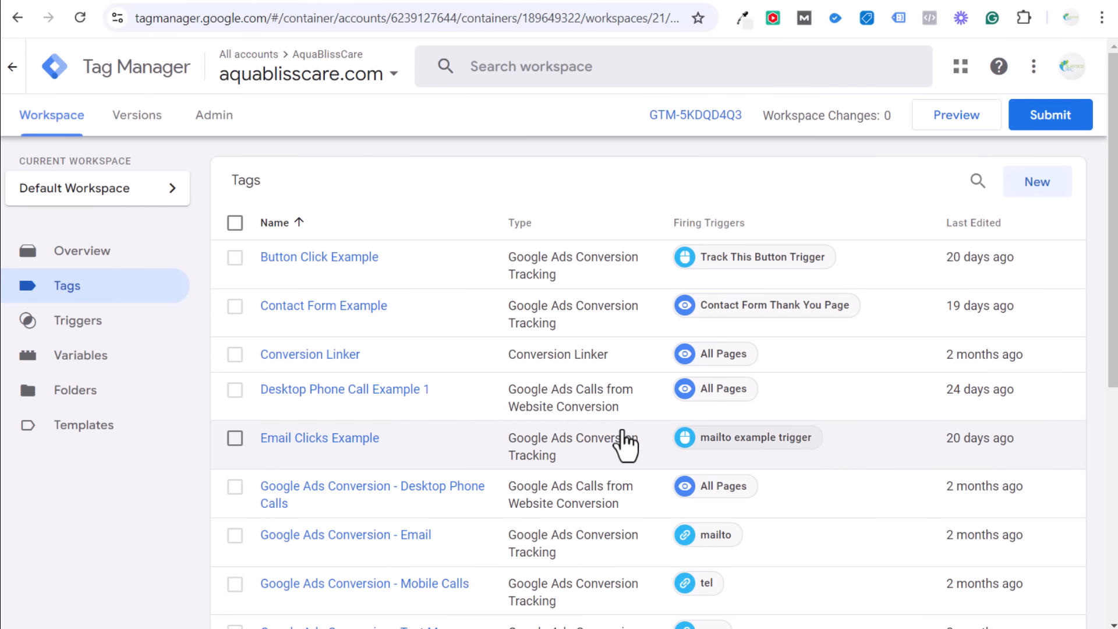
scroll(623, 442, down, 4)
scroll(619, 425, down, 2)
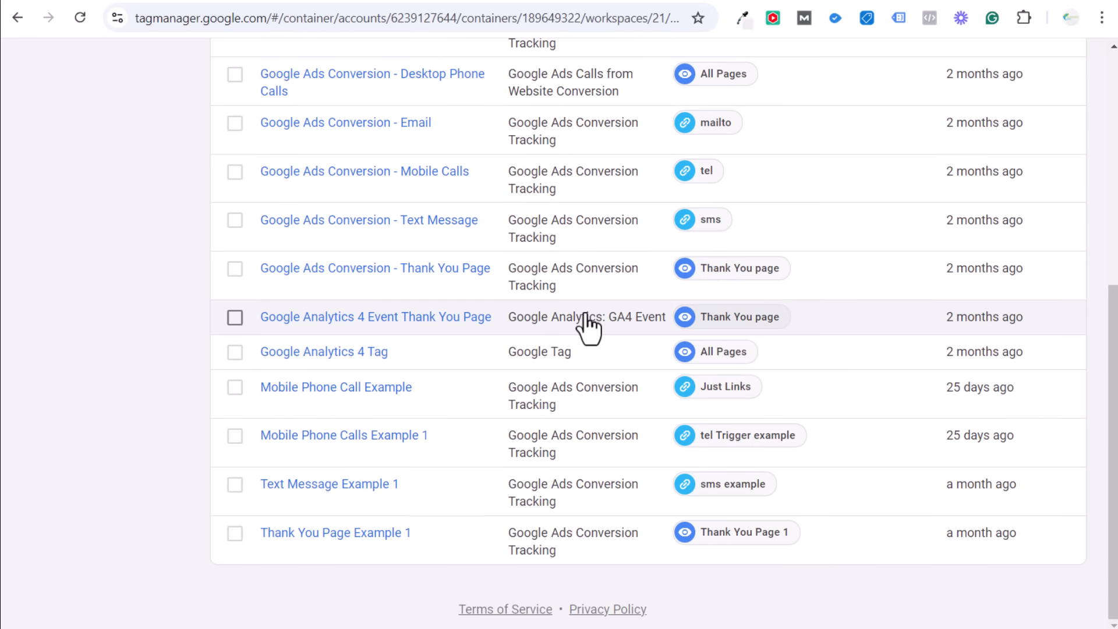
click(404, 324)
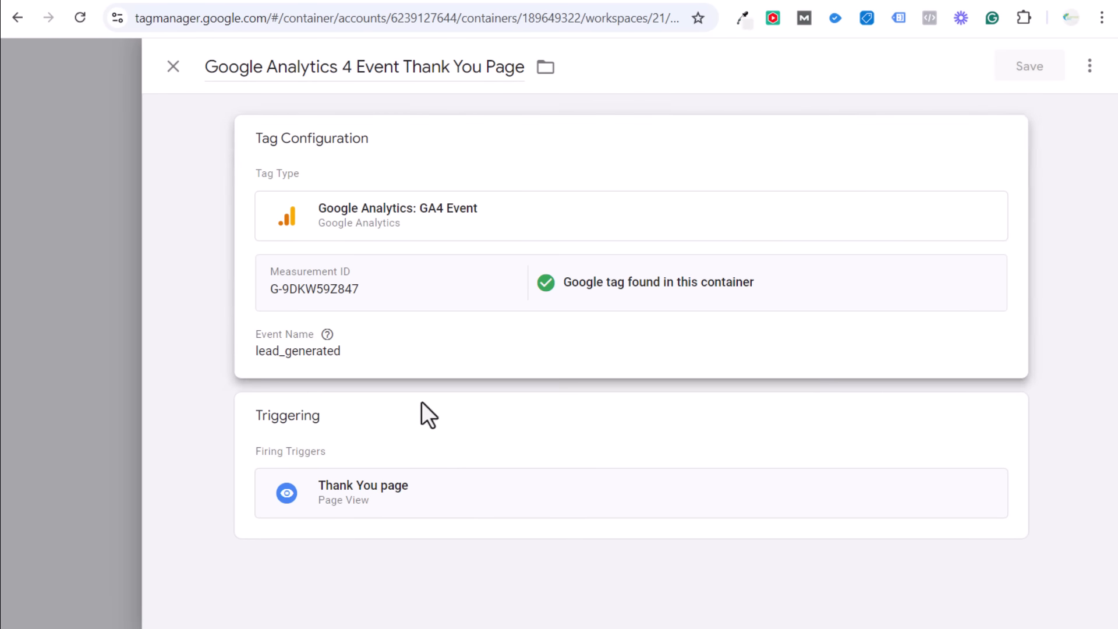
click(473, 486)
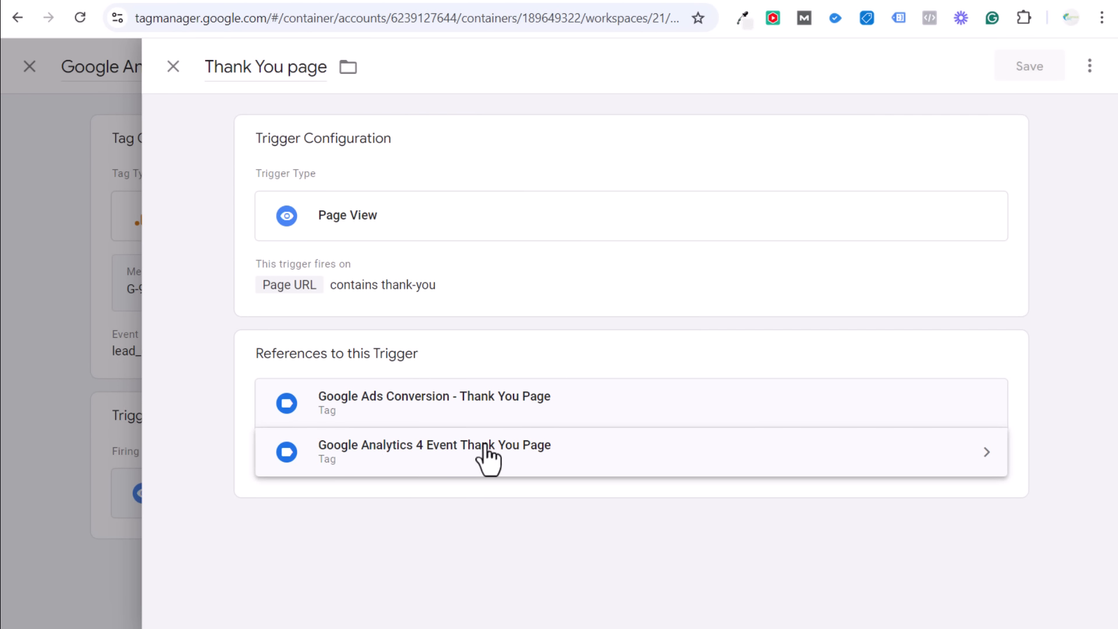
click(173, 67)
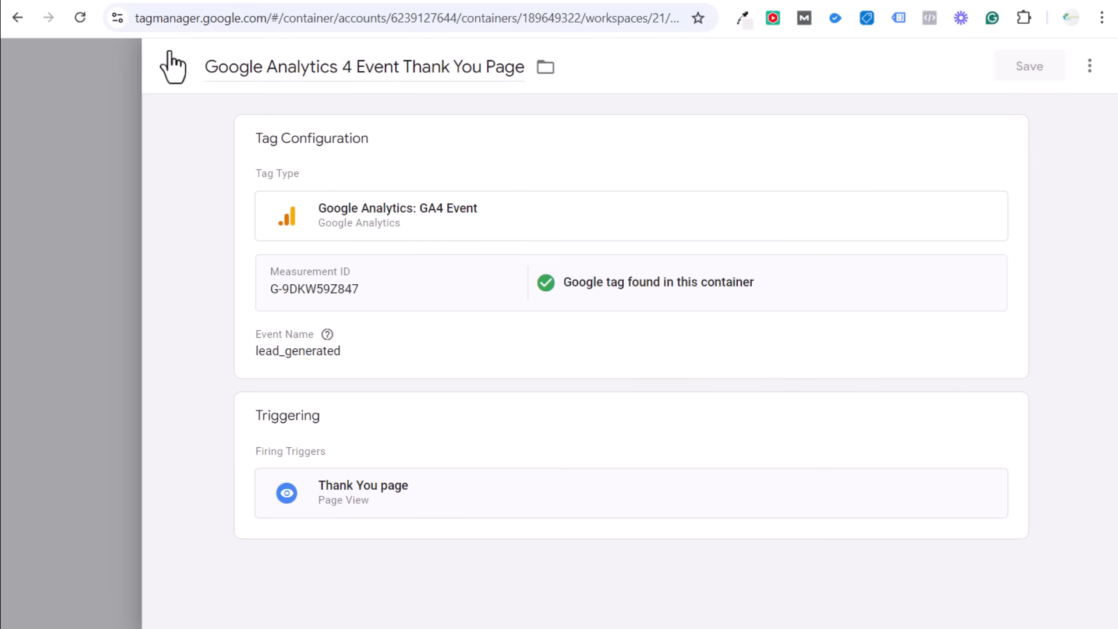
click(173, 67)
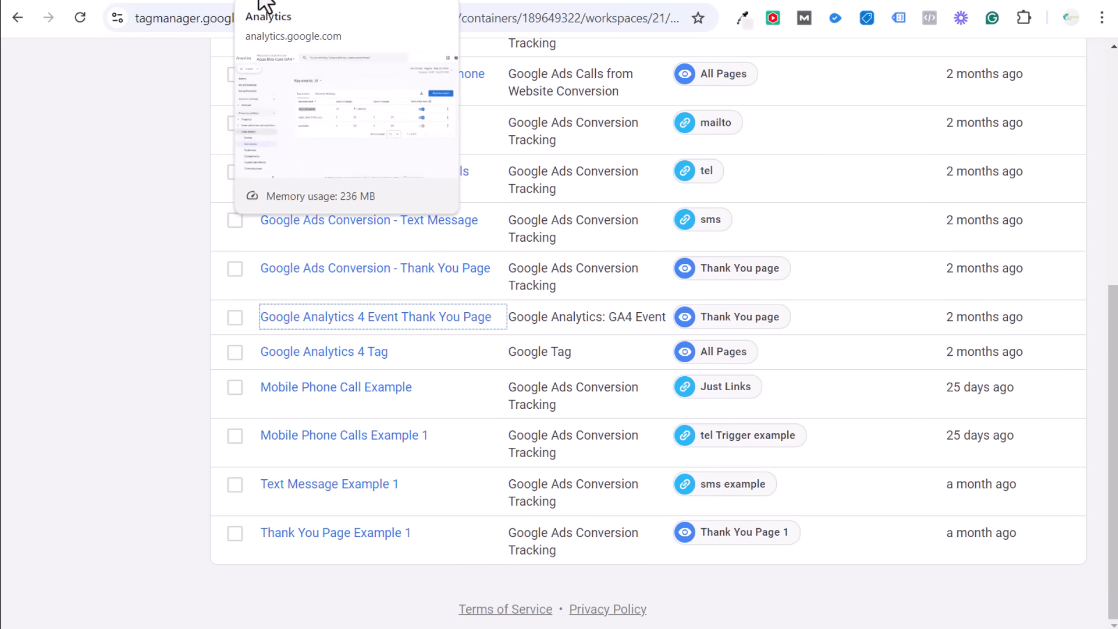
Open the workspace submission form with Publish and Create Version selected, ready for entering a version name.
scroll(890, 167, up, 10)
click(1060, 124)
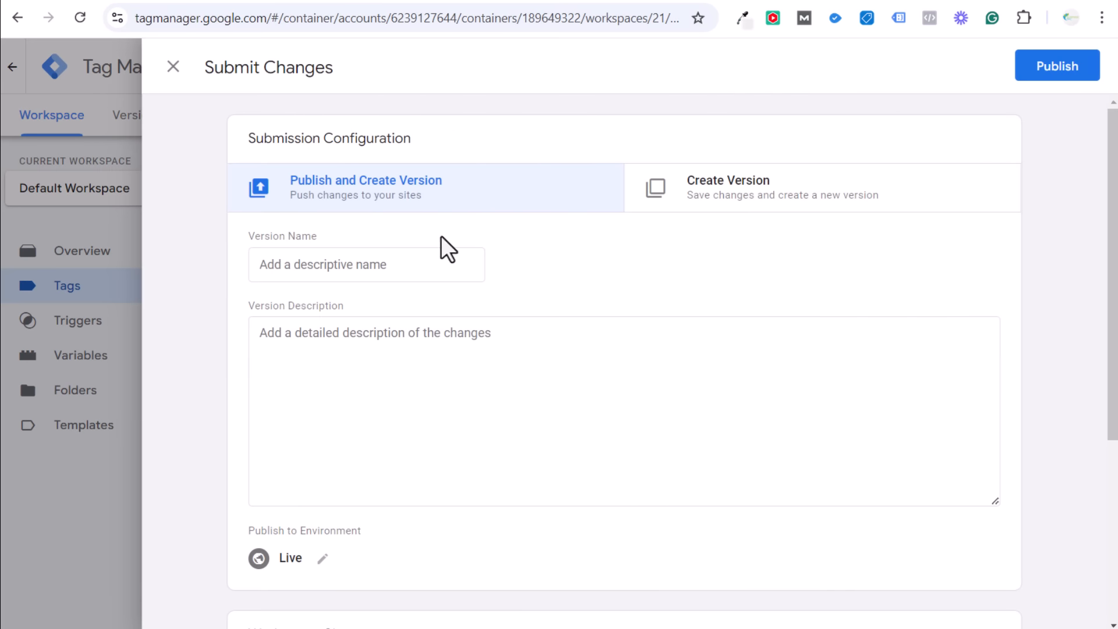
click(375, 266)
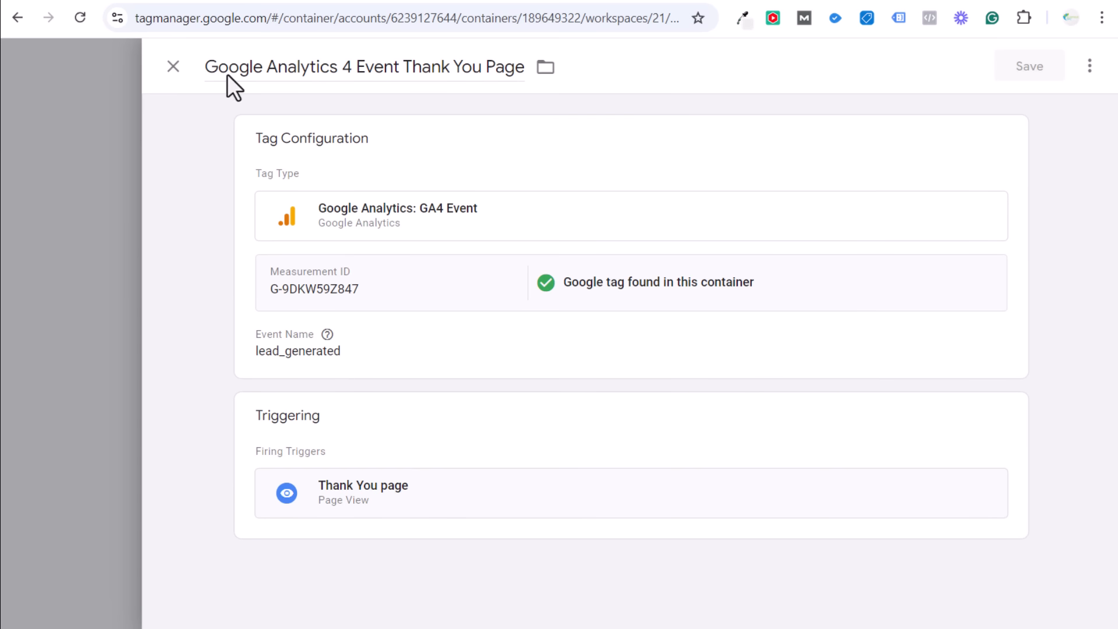
Switch to Google Analytics and open the lead_generated custom event's configuration from the property's events, selecting its event name.
click(262, 2)
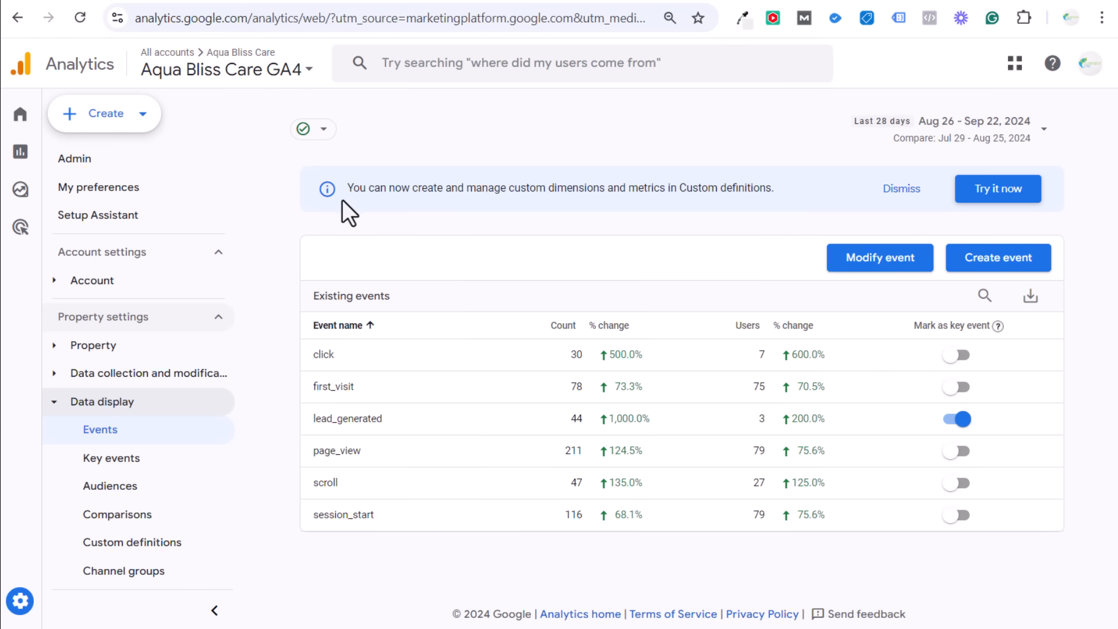
click(129, 436)
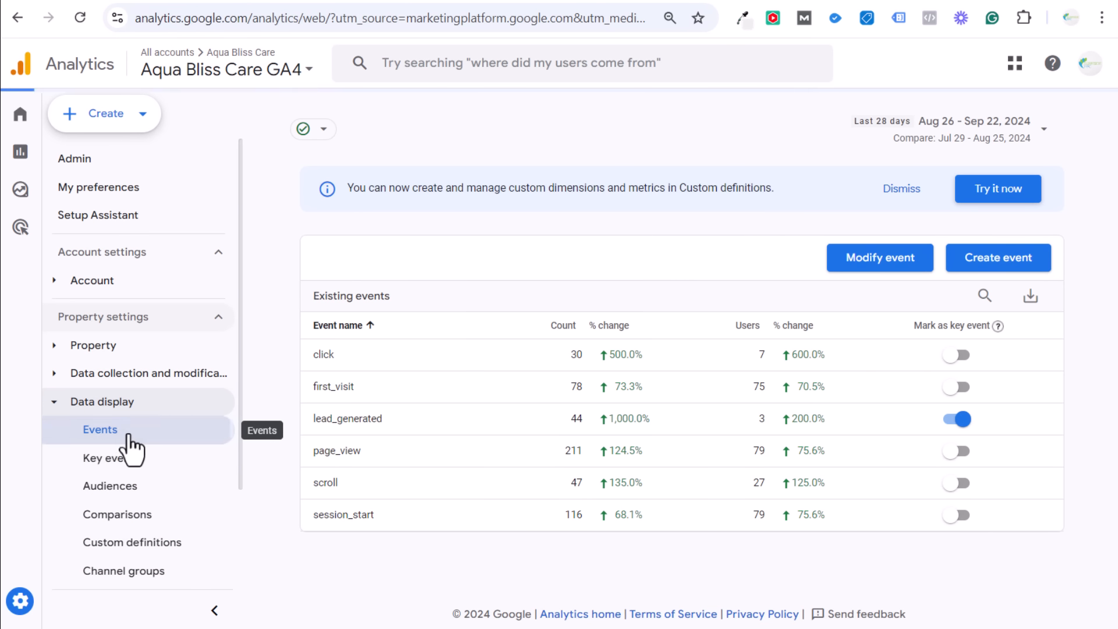
click(1033, 265)
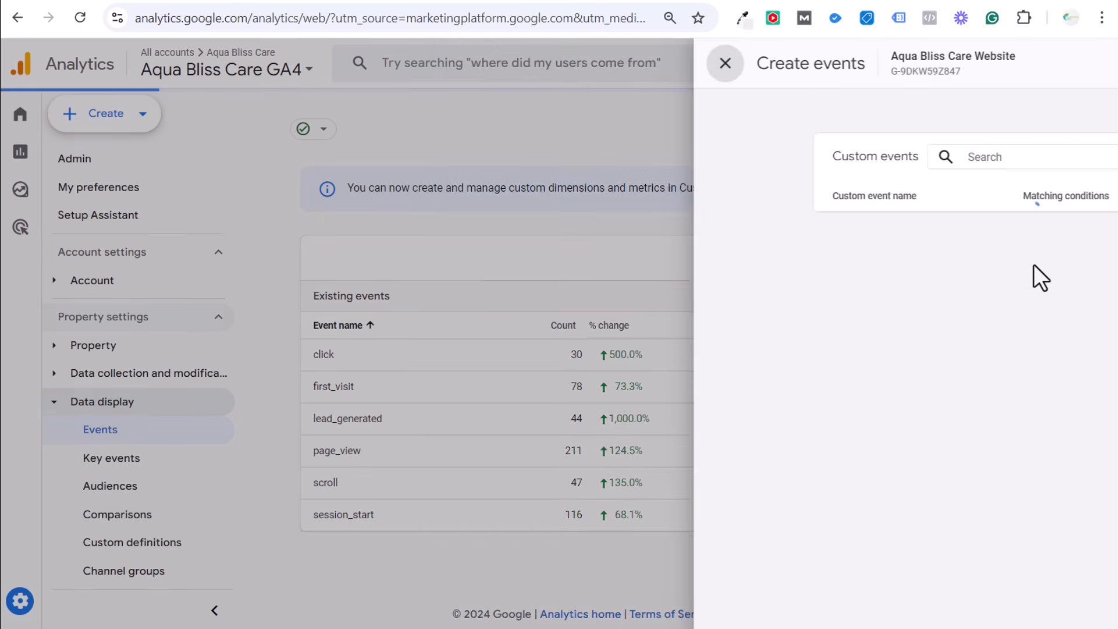
click(740, 232)
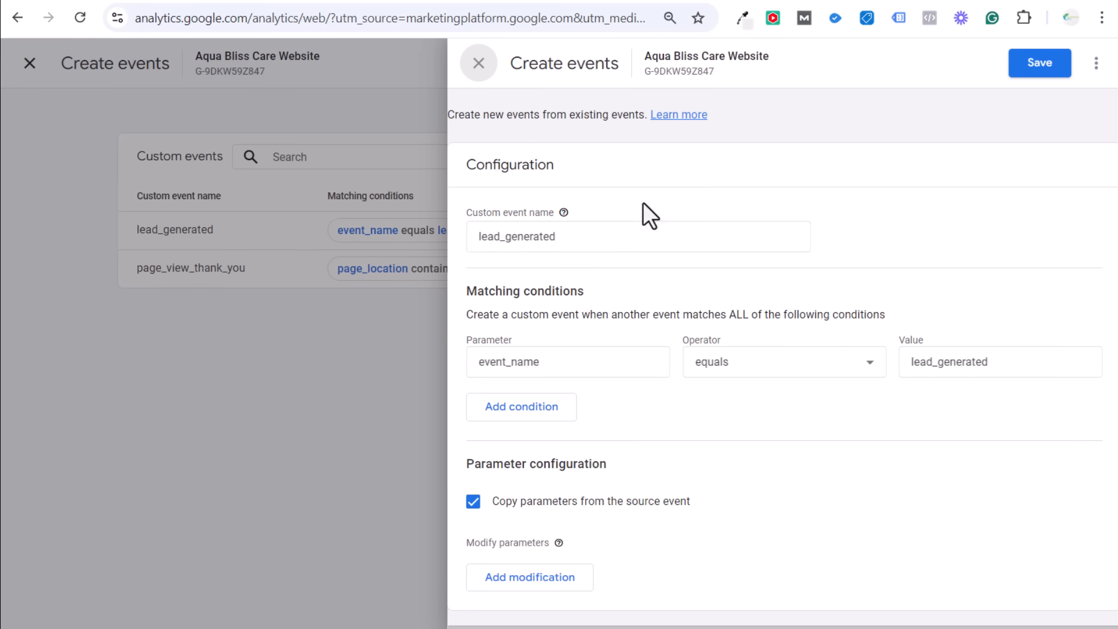
drag(604, 239, 447, 240)
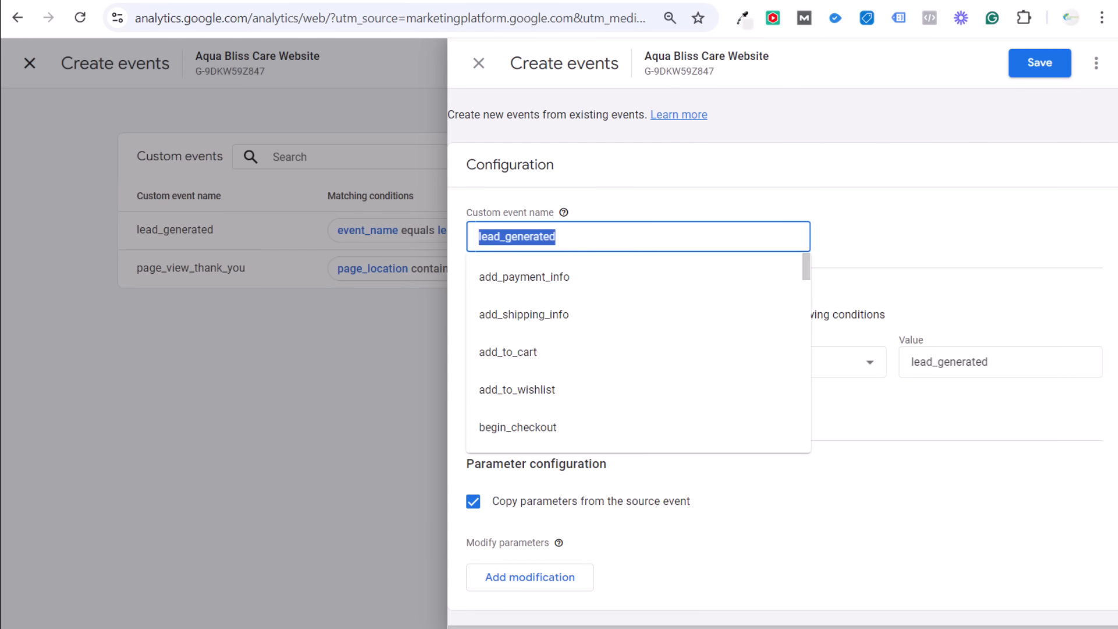
Compare the event name in the Tag Manager thank-you page tag with the lead_generated custom event in Analytics.
click(293, 2)
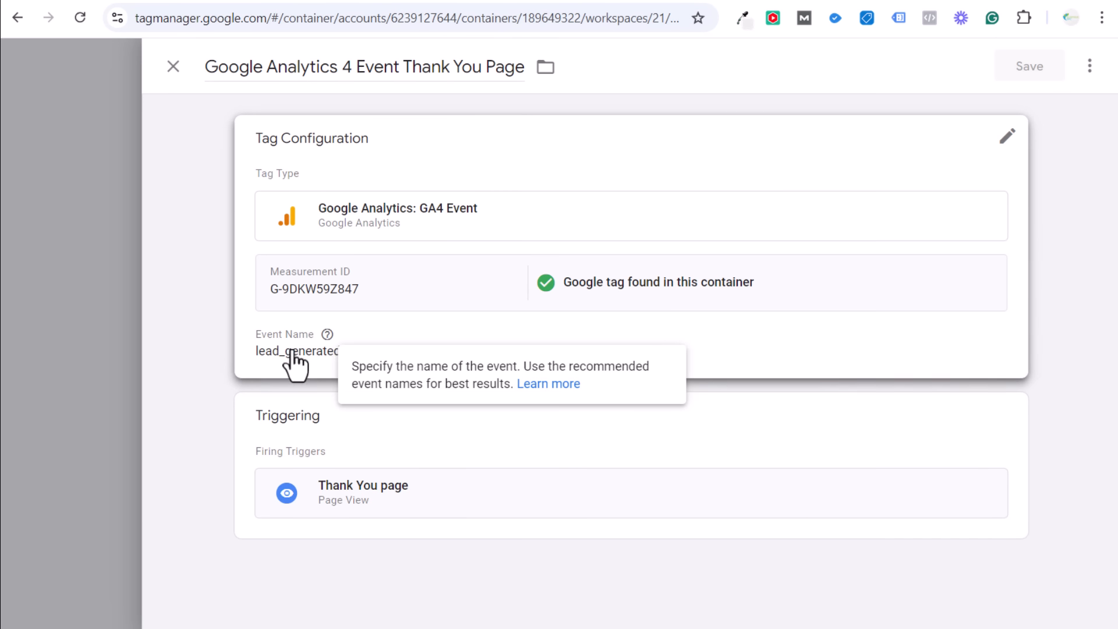
click(290, 5)
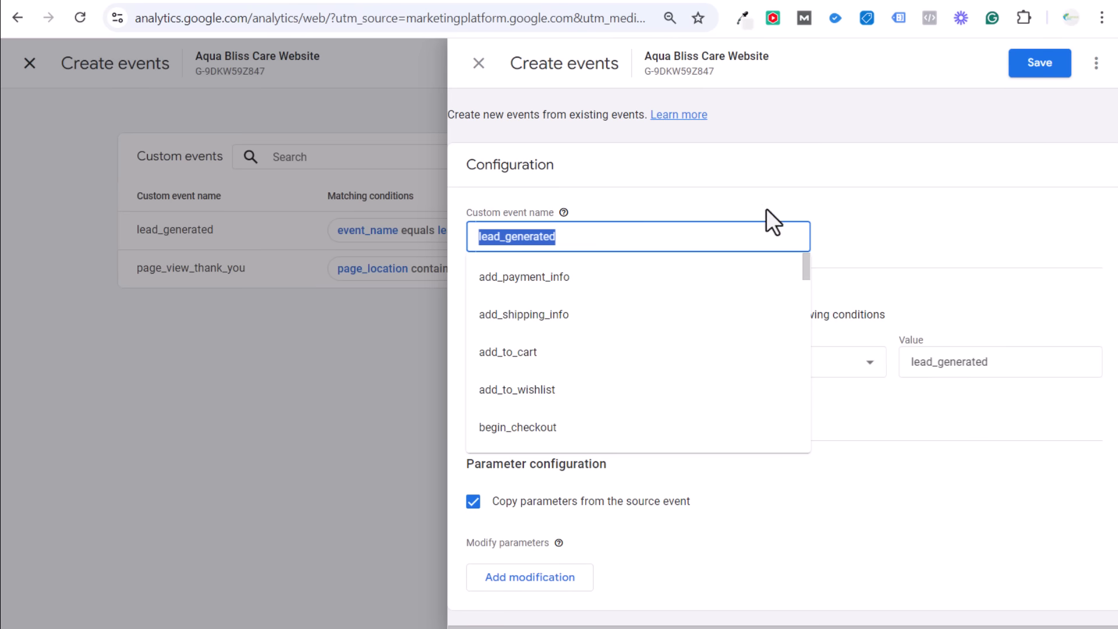
click(823, 213)
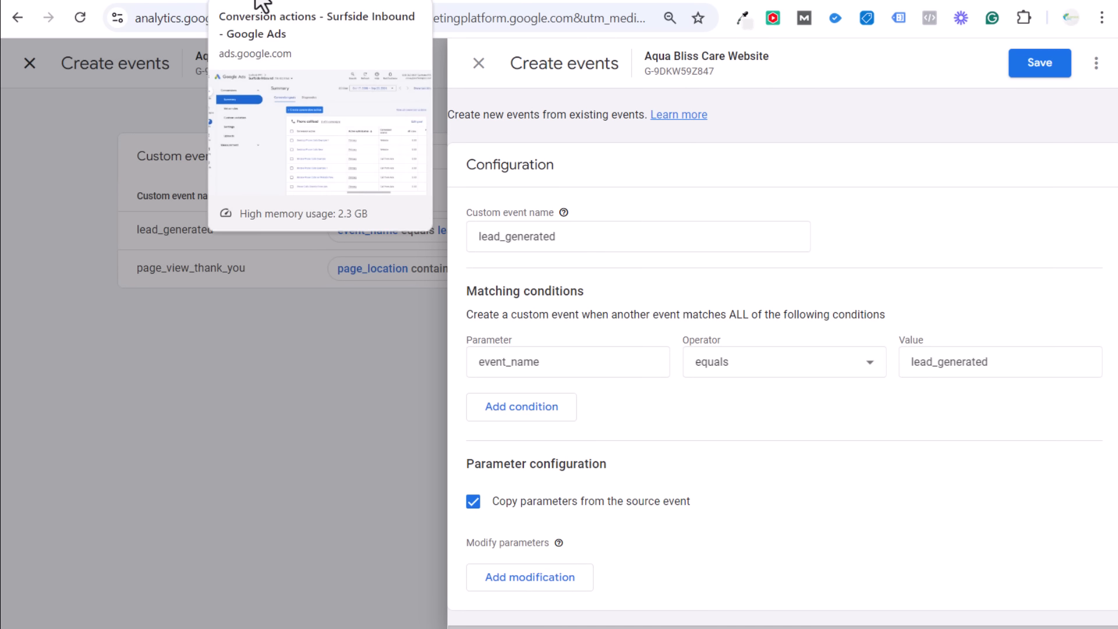
click(290, 3)
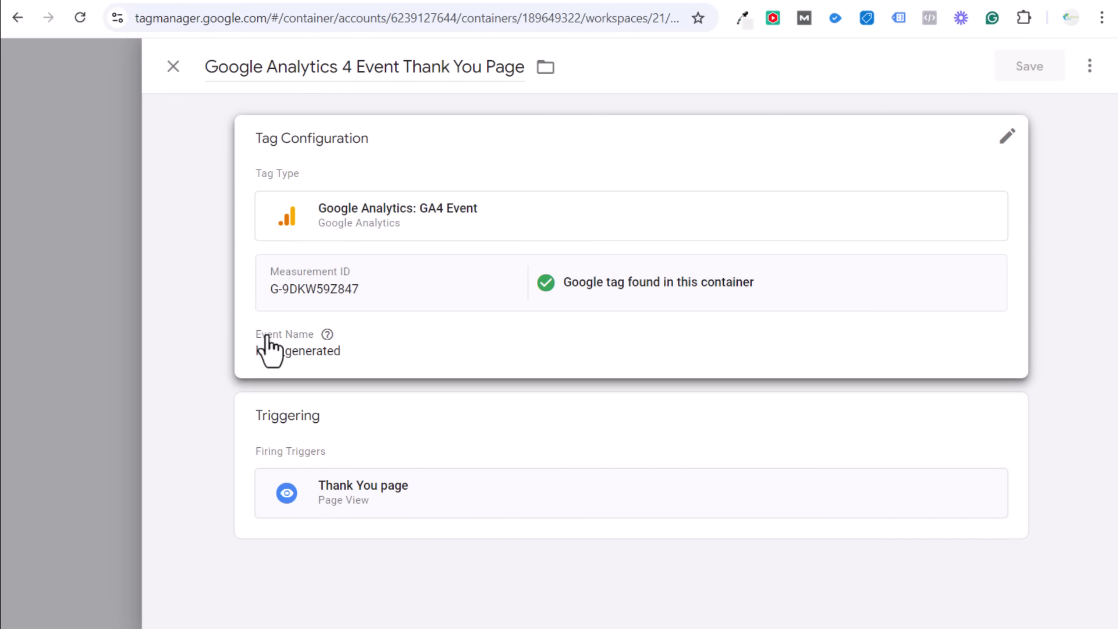
click(254, 2)
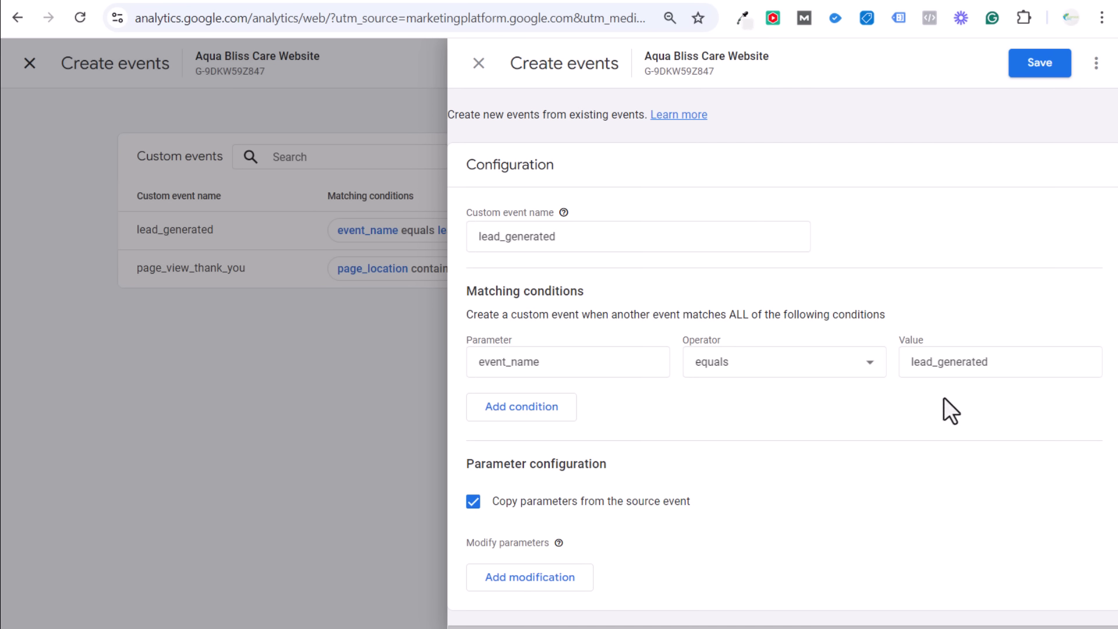
Save the lead_generated custom event, and locate lead_generated in the property's key events.
click(1042, 63)
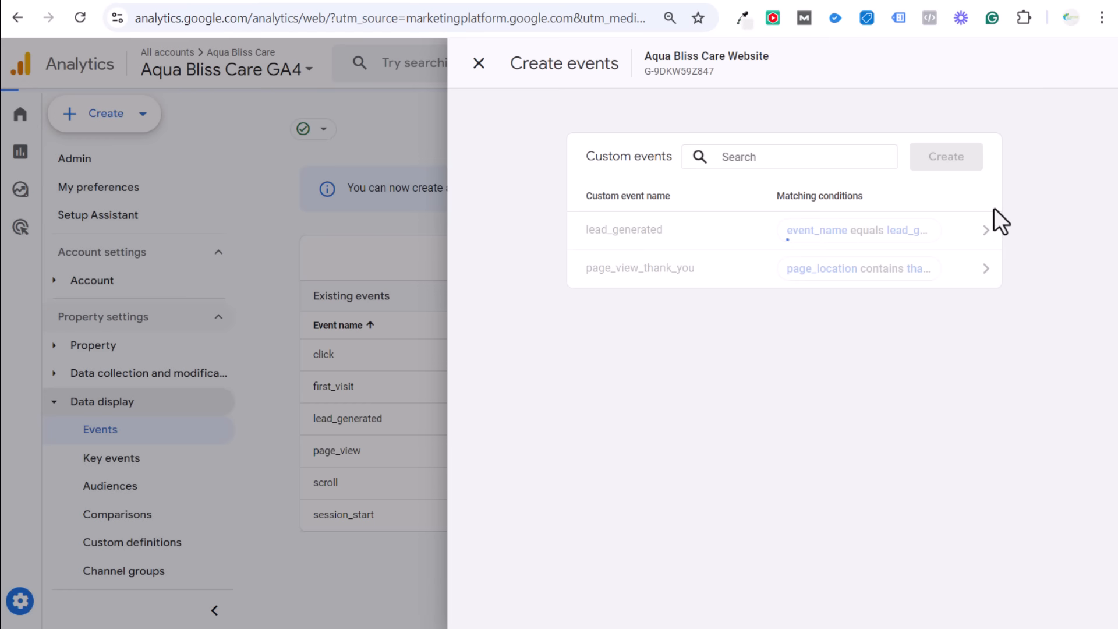
click(479, 62)
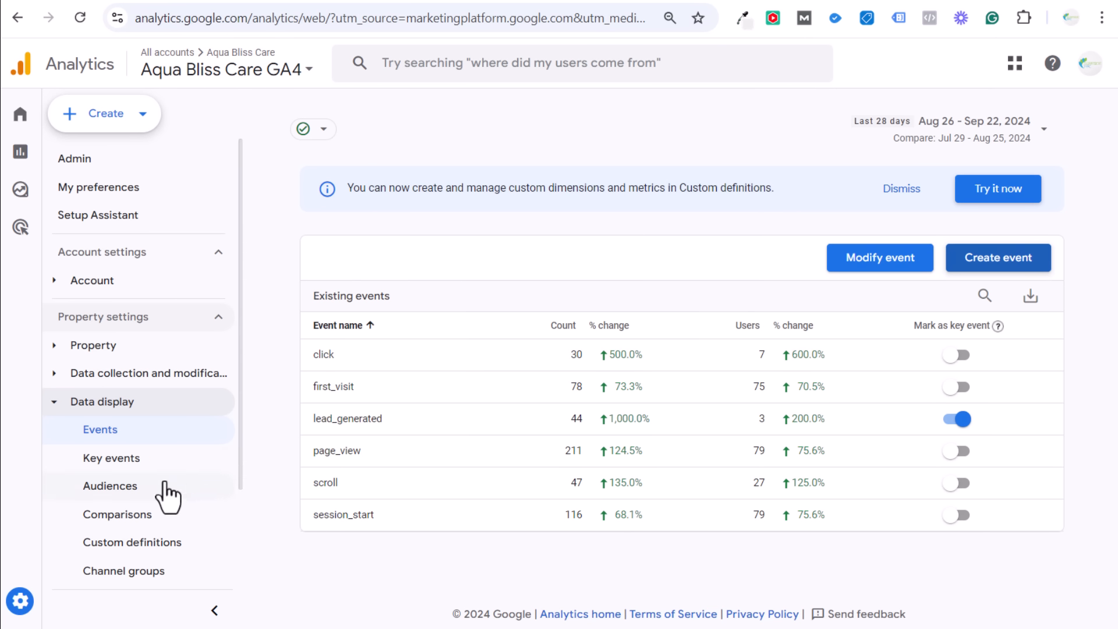
click(153, 466)
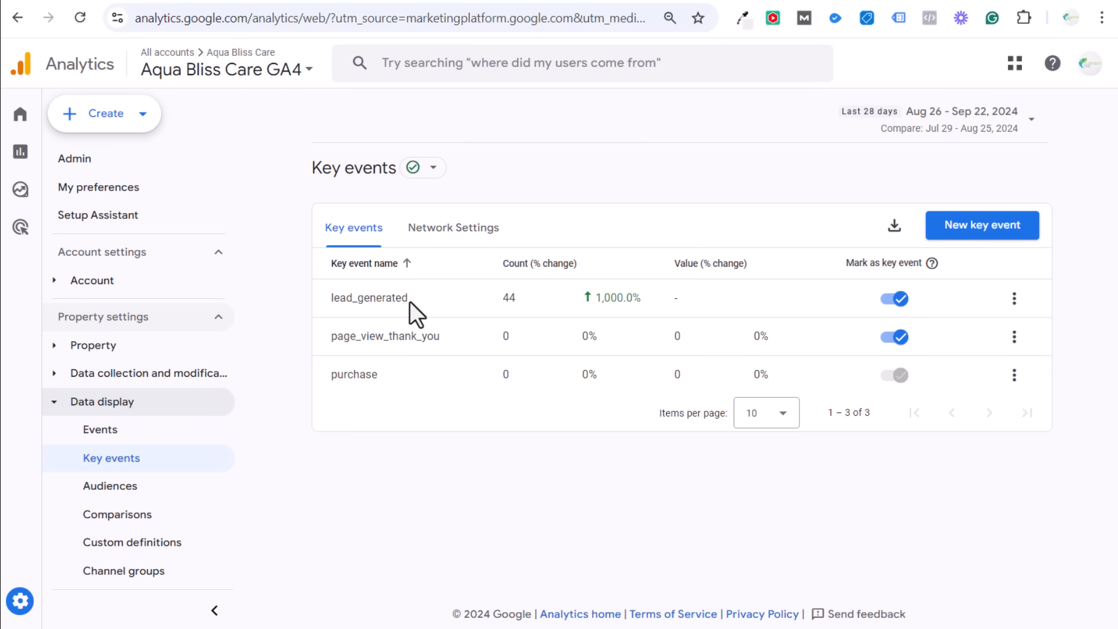
drag(410, 301, 314, 302)
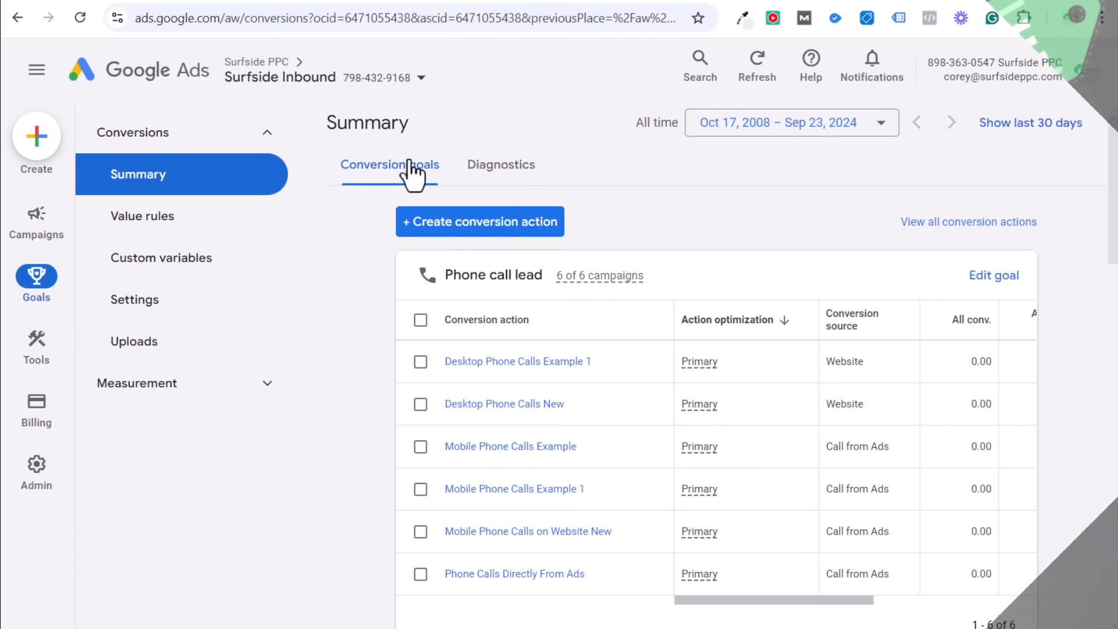
In Google Ads, start a new conversion action that imports web conversion events from Google Analytics 4 properties.
click(422, 228)
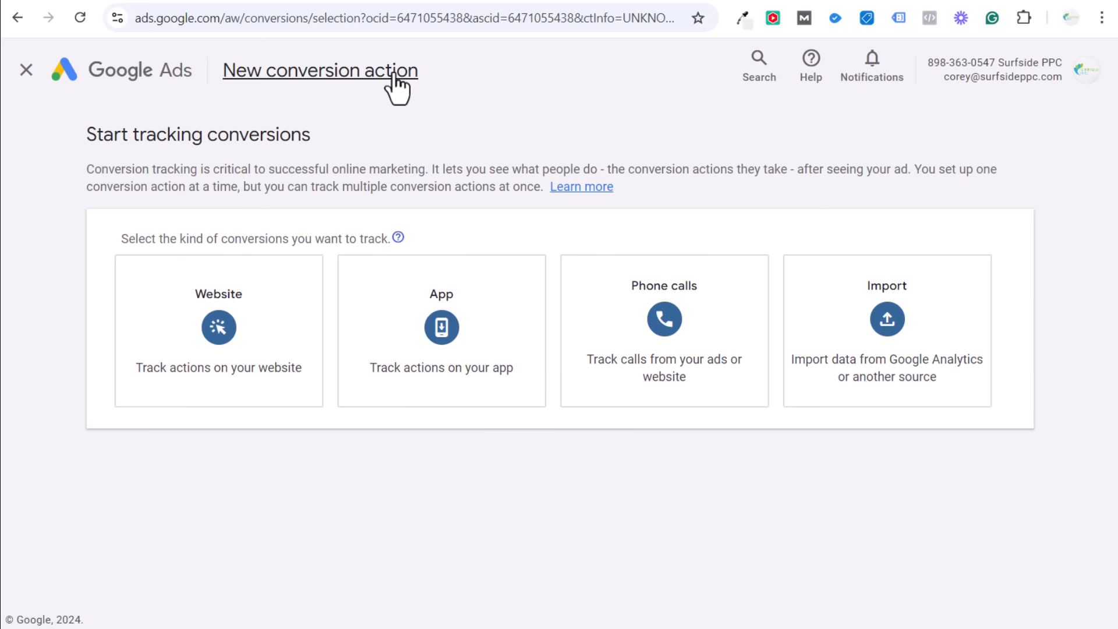
click(892, 361)
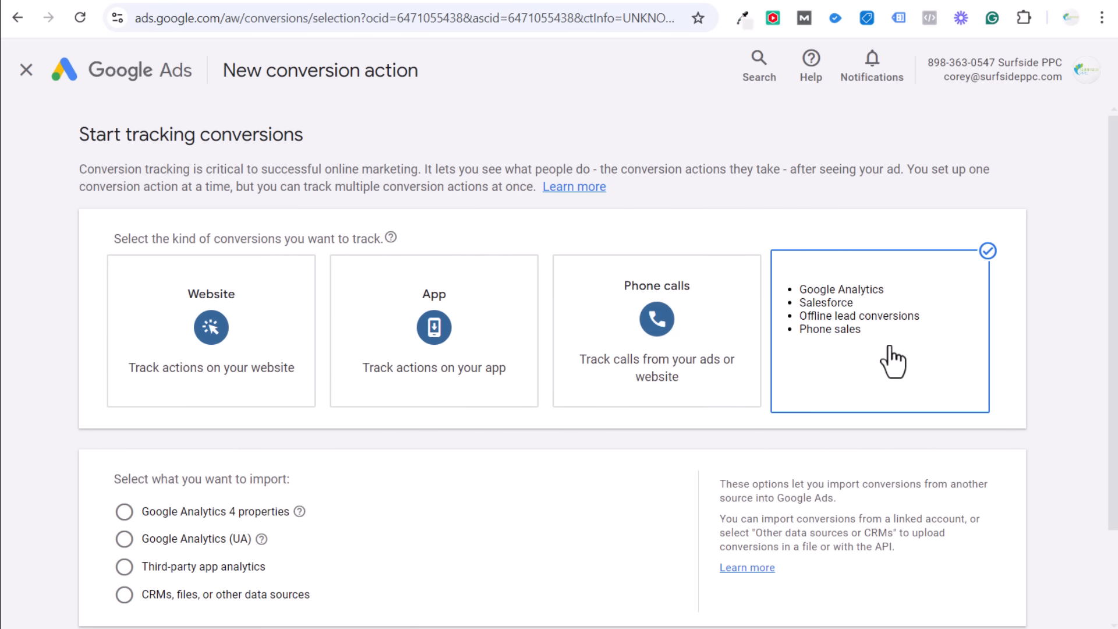
click(192, 514)
scroll(256, 483, down, 3)
click(163, 398)
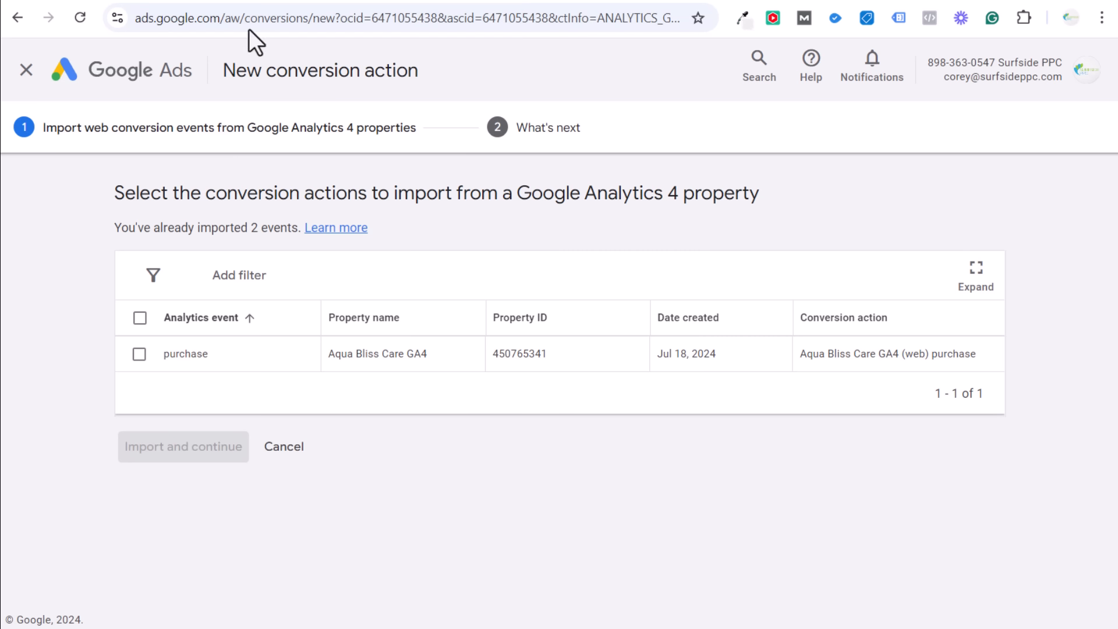
Compare the key events in Analytics with the events offered for import in Google Ads.
click(254, 2)
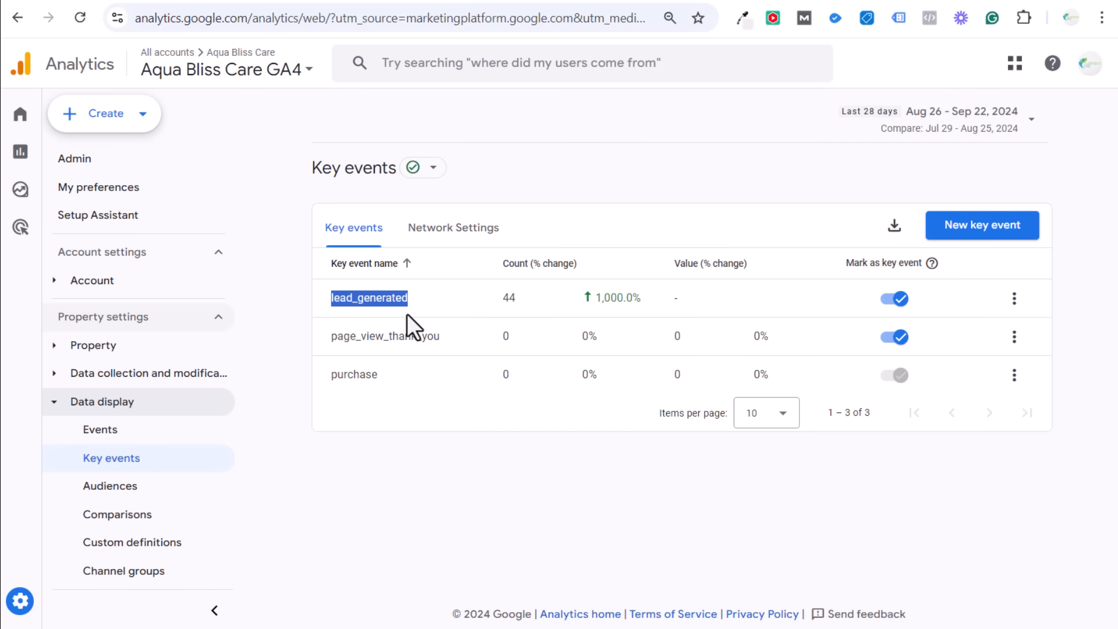
click(236, 3)
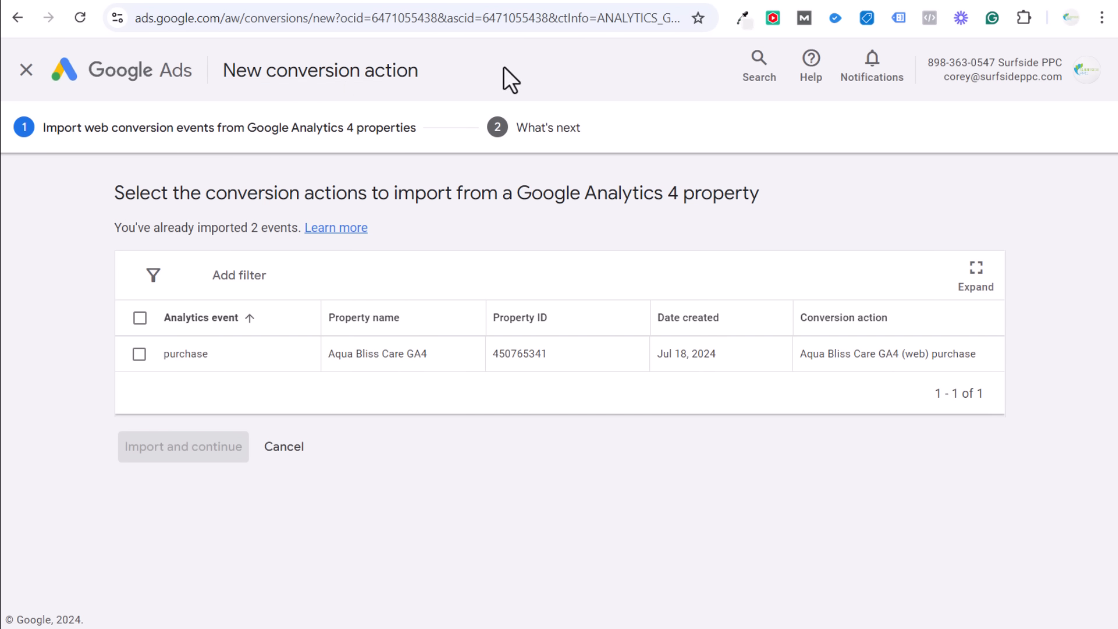
click(273, 3)
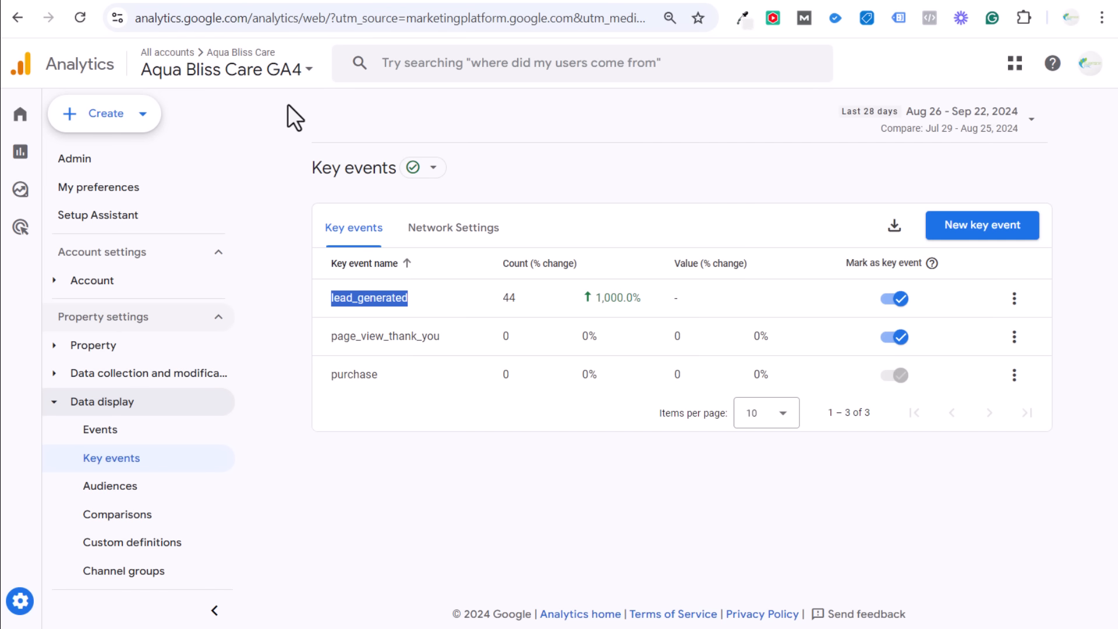